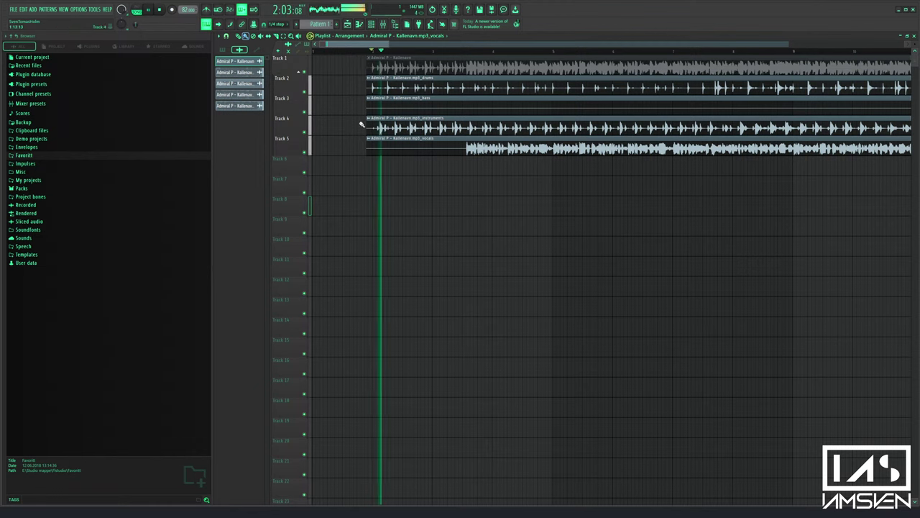
Mute the drums, bass and instruments tracks during playback to audition the vocals stem alone
scroll(375, 49, "up", 3)
left_click(304, 92)
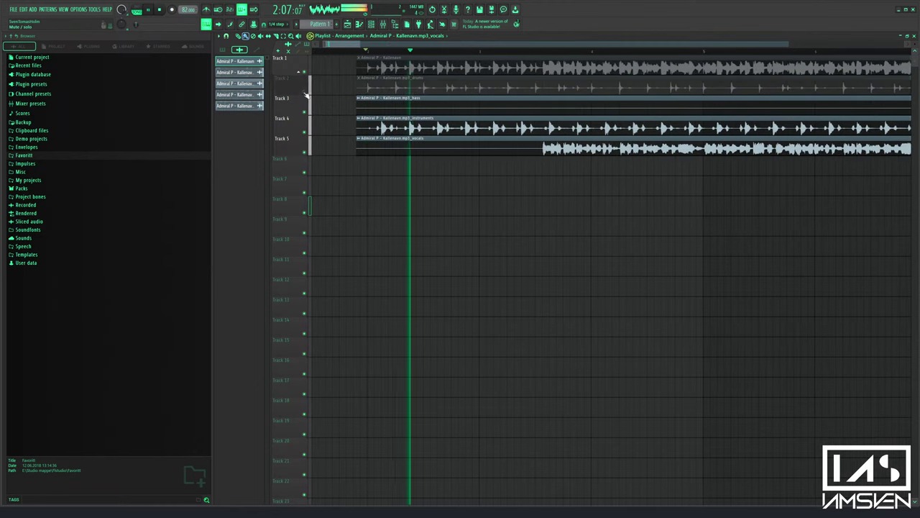
left_click(305, 112)
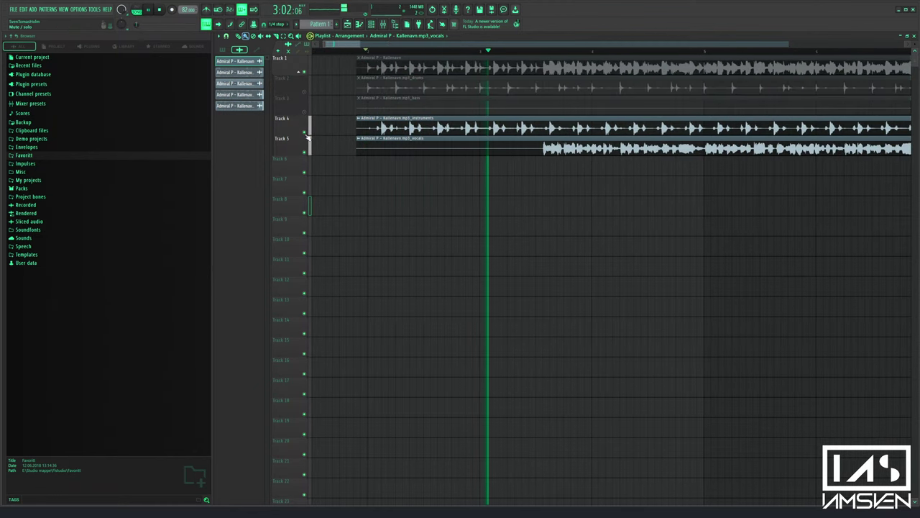
scroll(413, 51, "down", 3)
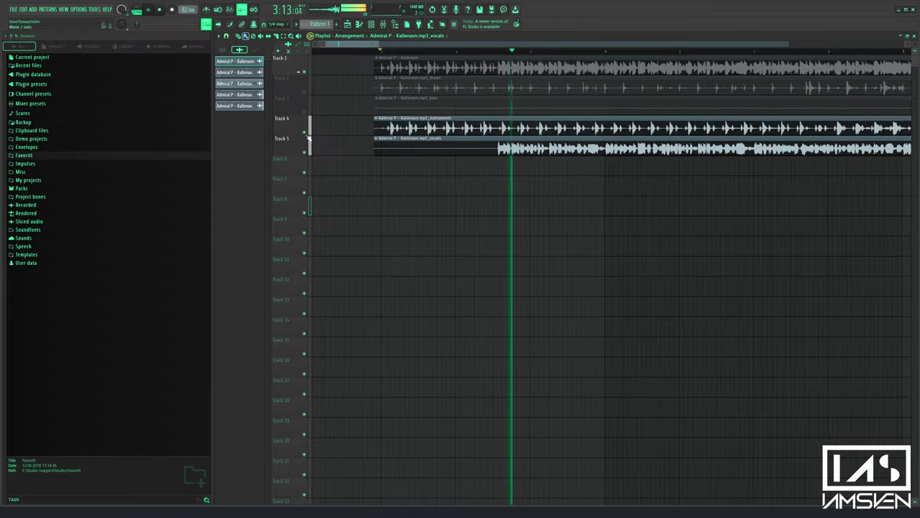
scroll(308, 137, "down", 1)
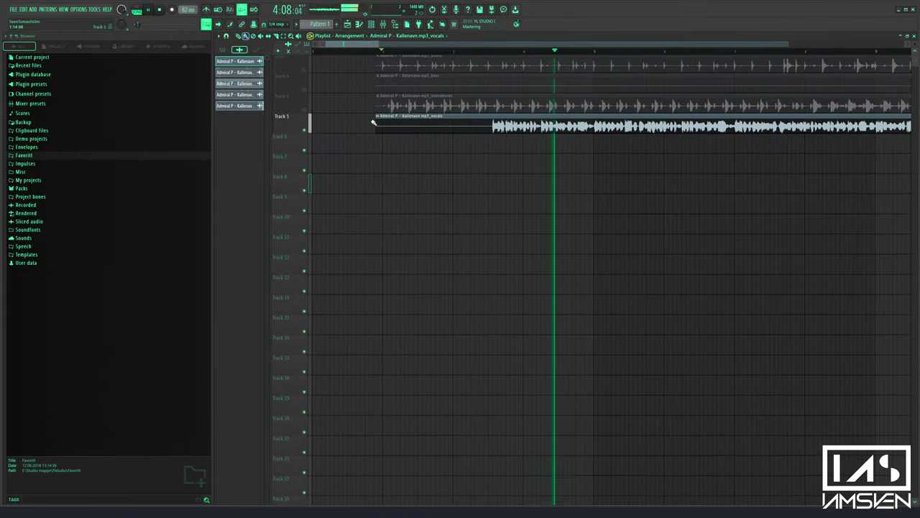
scroll(373, 123, "up", 1)
scroll(408, 148, "down", 1)
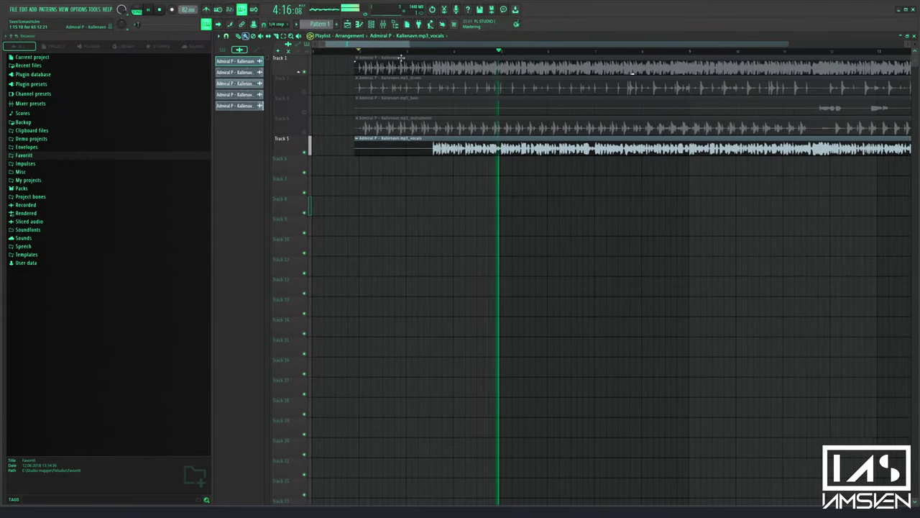
Sync the vocals clip's time stretching to the project tempo and set its stretching mode to Stretch Pro
double_click(409, 149)
left_click(473, 126)
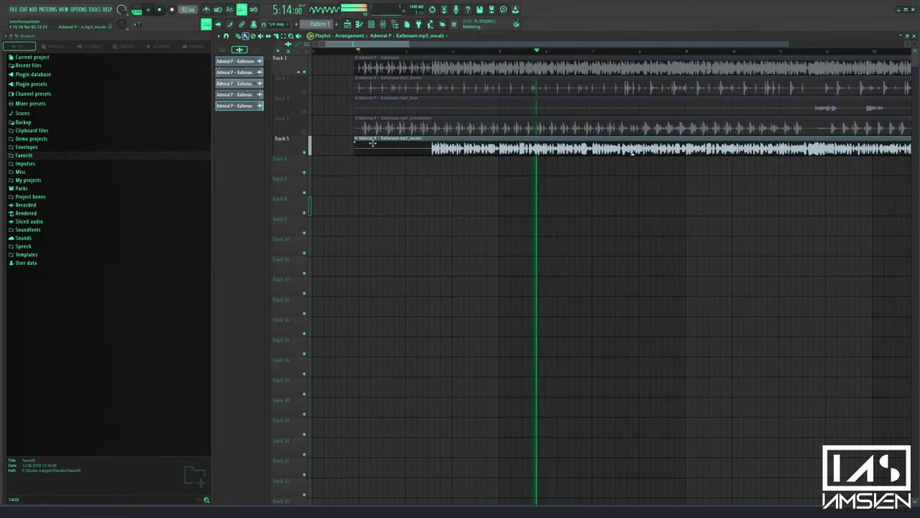
double_click(357, 139)
left_click(453, 162)
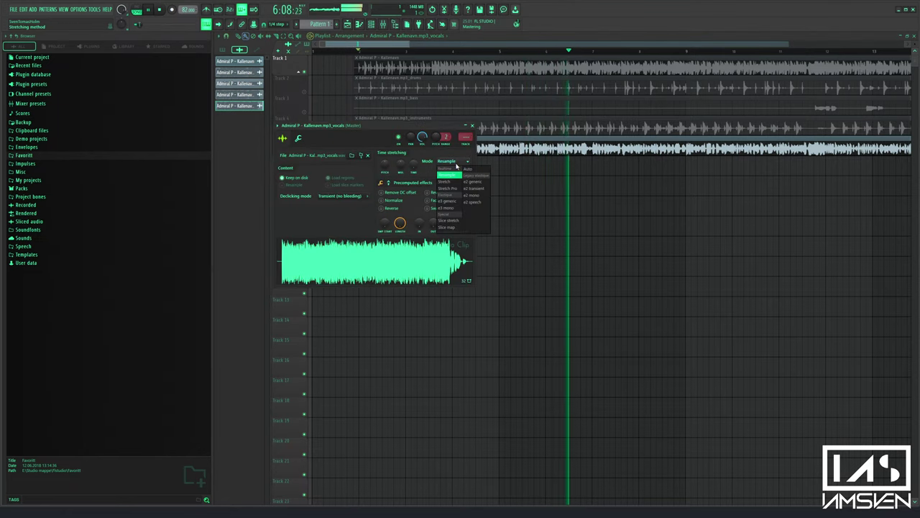
left_click(456, 164)
key("space")
right_click(413, 167)
left_click(432, 185)
left_click(451, 164)
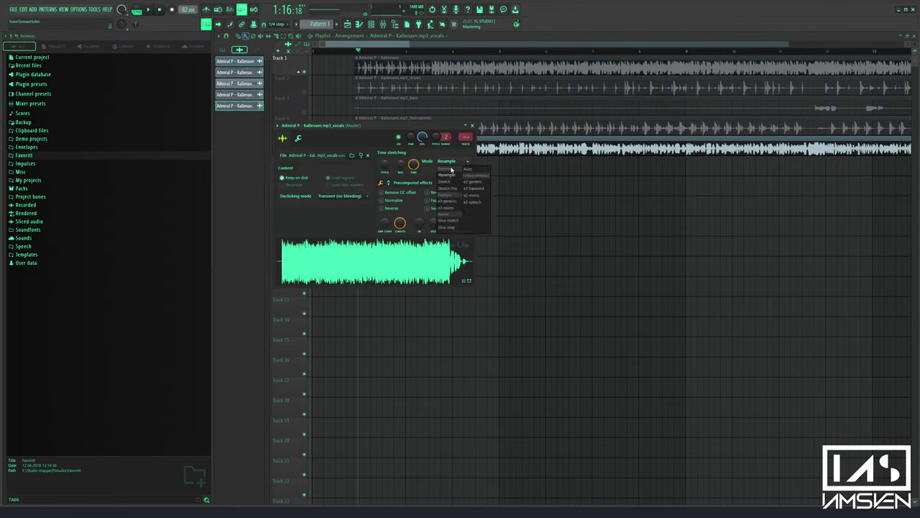
left_click(456, 190)
left_click(473, 126)
Sync the instruments clip's time stretching to the project tempo and set its mode to Stretch Pro
double_click(395, 134)
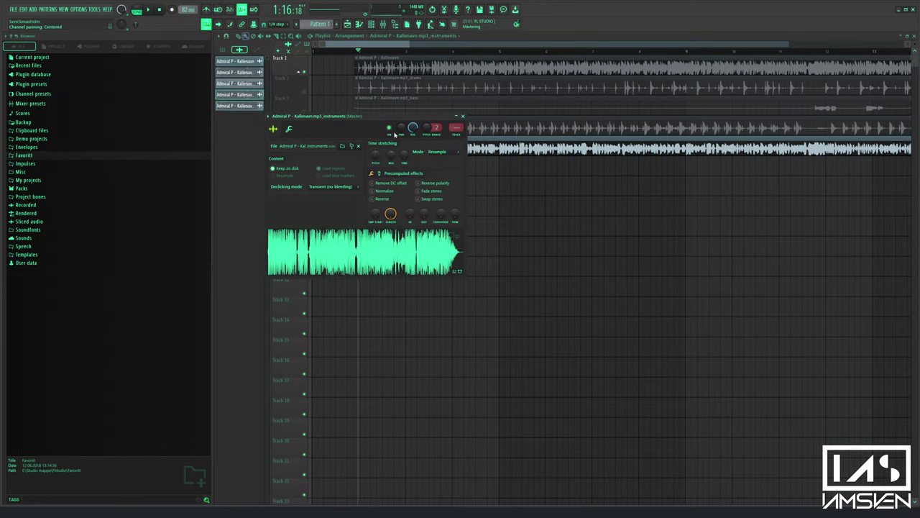
right_click(407, 160)
left_click(442, 152)
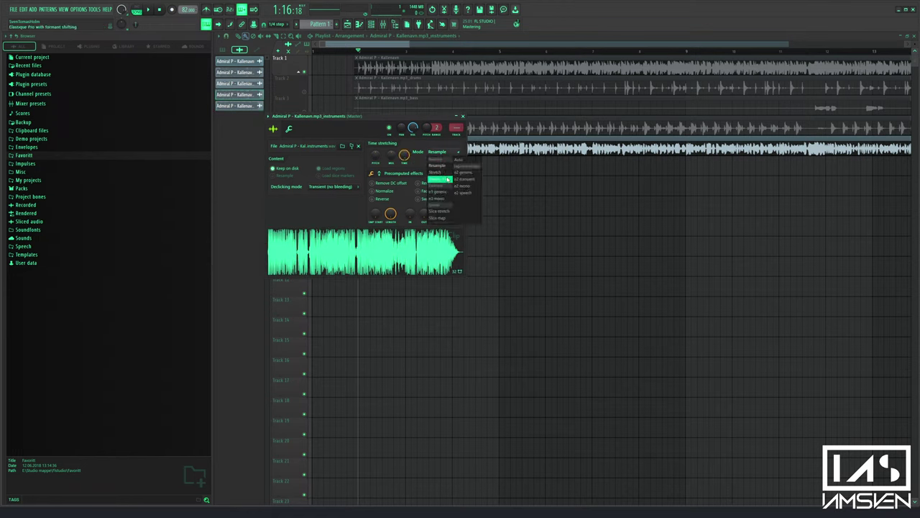
left_click(448, 179)
left_click(463, 116)
Sync the bass clip's time stretching to the project tempo and set its mode to Stretch Pro
double_click(395, 109)
right_click(395, 146)
left_click(410, 162)
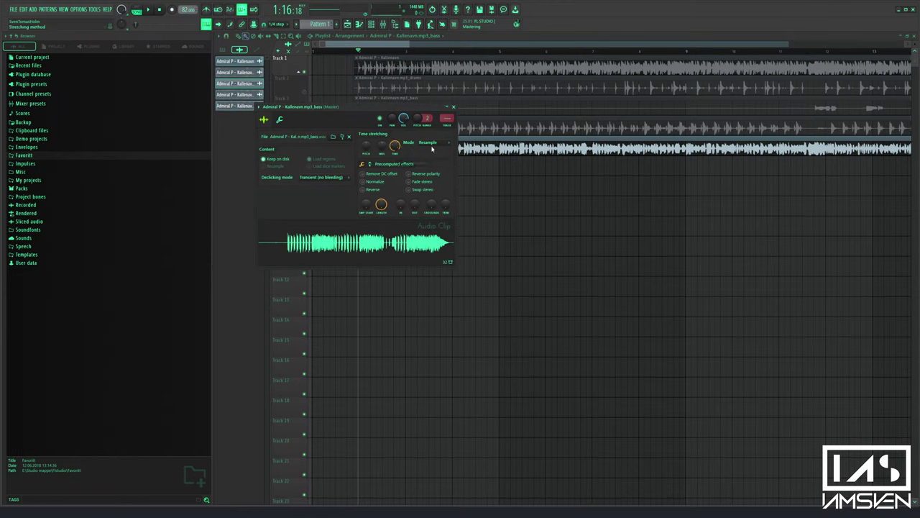
left_click(433, 147)
left_click(437, 171)
left_click(453, 106)
Sync the drums clip's time stretching to the project tempo and set its mode to Stretch Pro
double_click(632, 90)
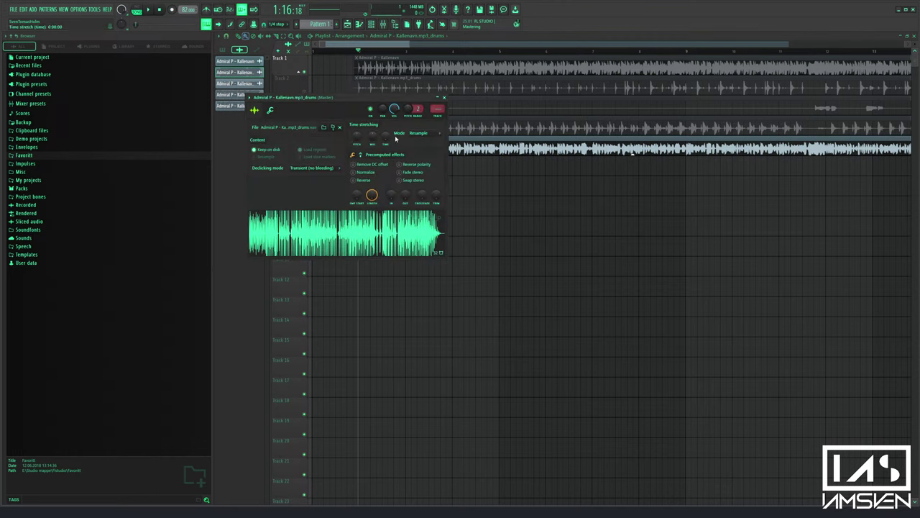
right_click(386, 137)
left_click(400, 155)
left_click(420, 134)
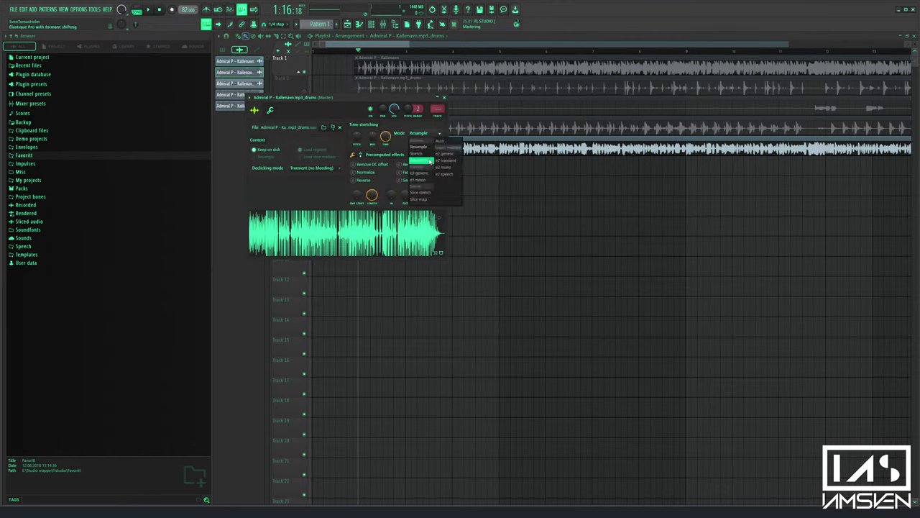
left_click(422, 160)
left_click(444, 97)
Unmute the instruments, bass and drums tracks and play the stems with the project tempo raised to 100 BPM
key("space")
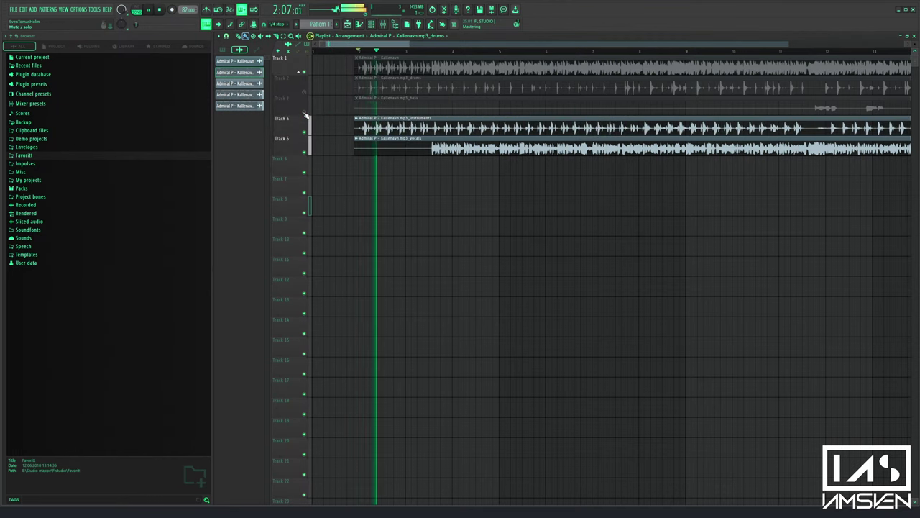
left_click(305, 92)
key("space")
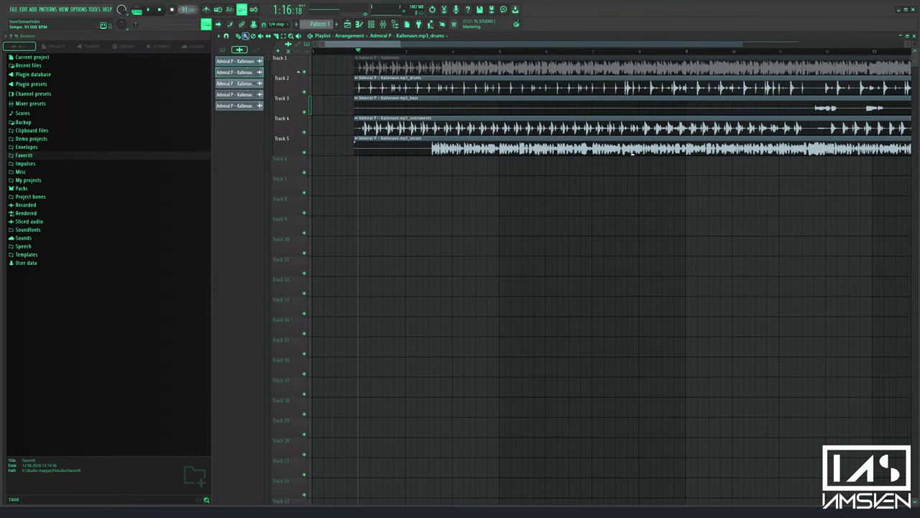
key("space")
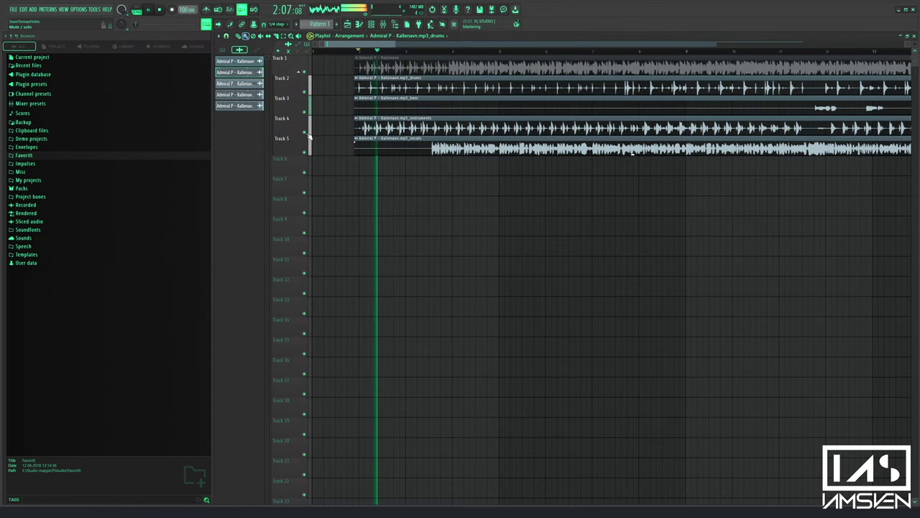
Mute the instruments, bass and drums tracks and play from just before the vocals enter in bar 3
left_click(305, 133)
left_click(305, 112)
left_click(305, 92)
left_click(419, 51)
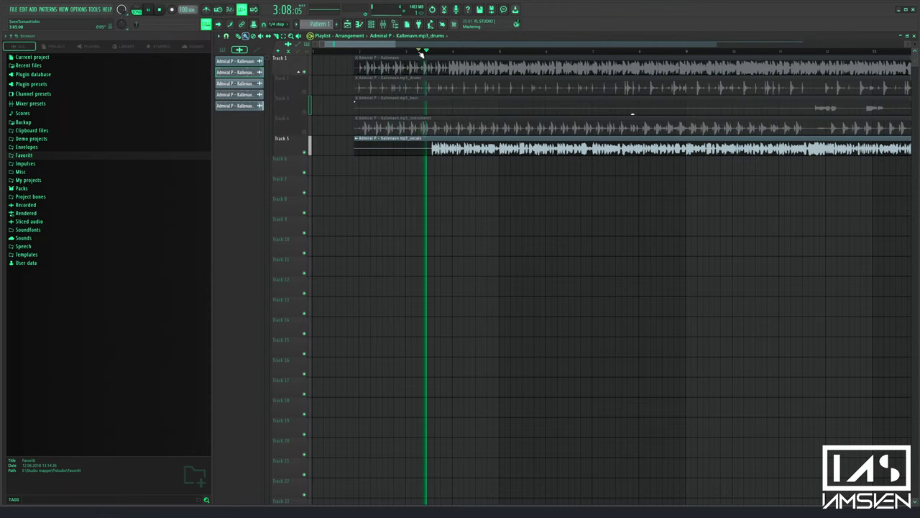
Lower the project tempo to 96 BPM while the vocals play, and stop playback
scroll(419, 90, "down", 2)
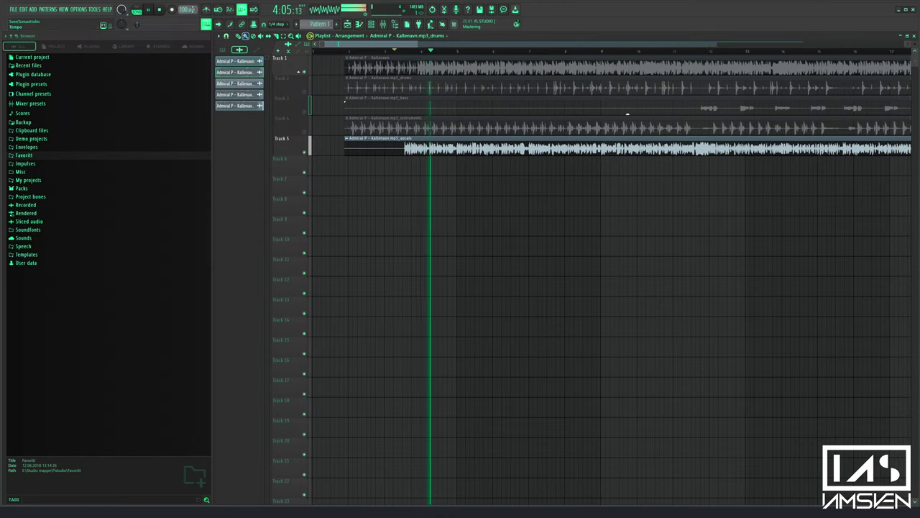
left_click_drag(185, 10, 185, 16)
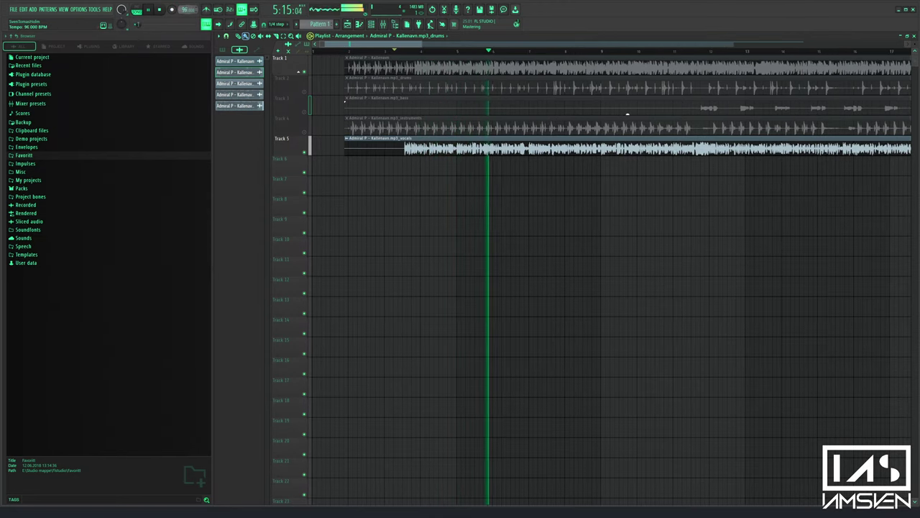
key("space")
Check the vocals clip's pitch and time-stretch settings and listen to the isolated vocals from bar 3
double_click(423, 149)
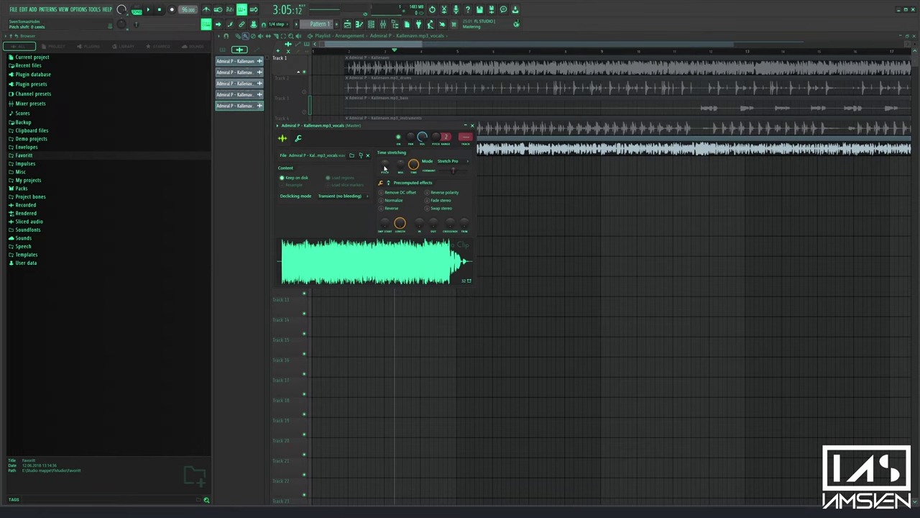
left_click(472, 126)
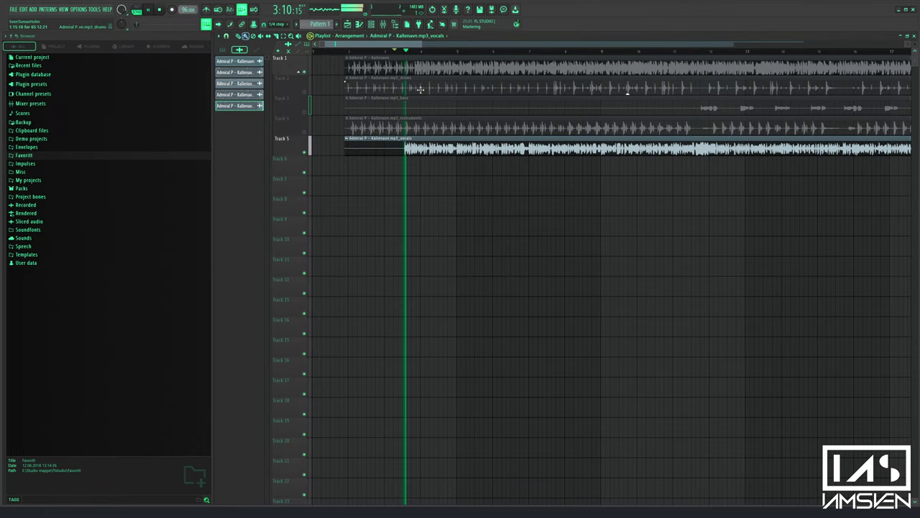
scroll(421, 96, "down", 1)
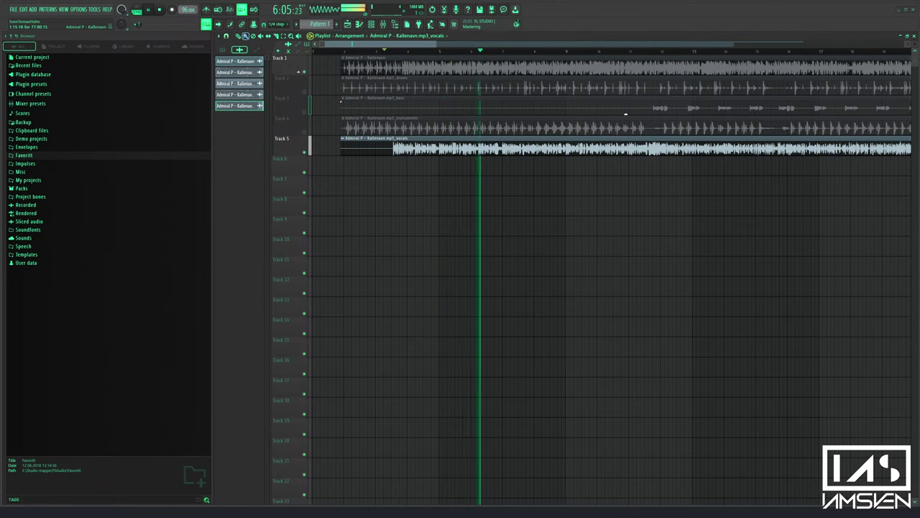
key("space")
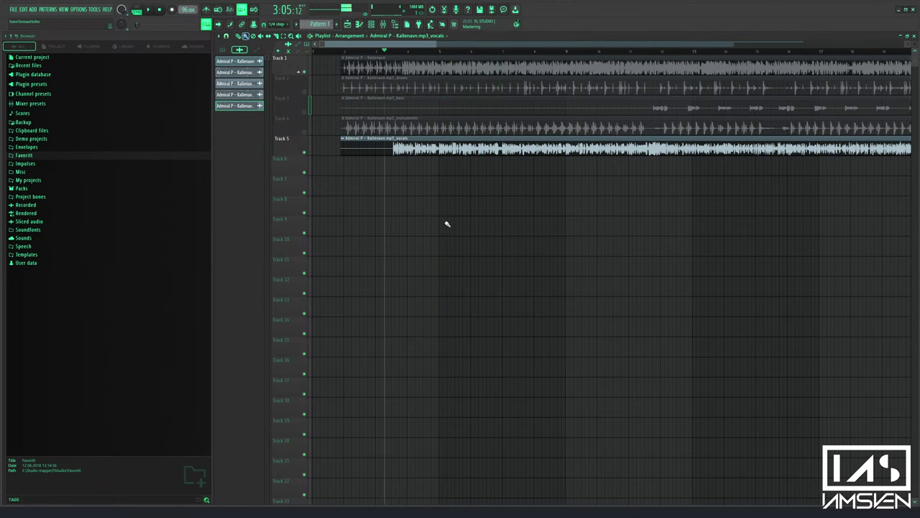
key("space")
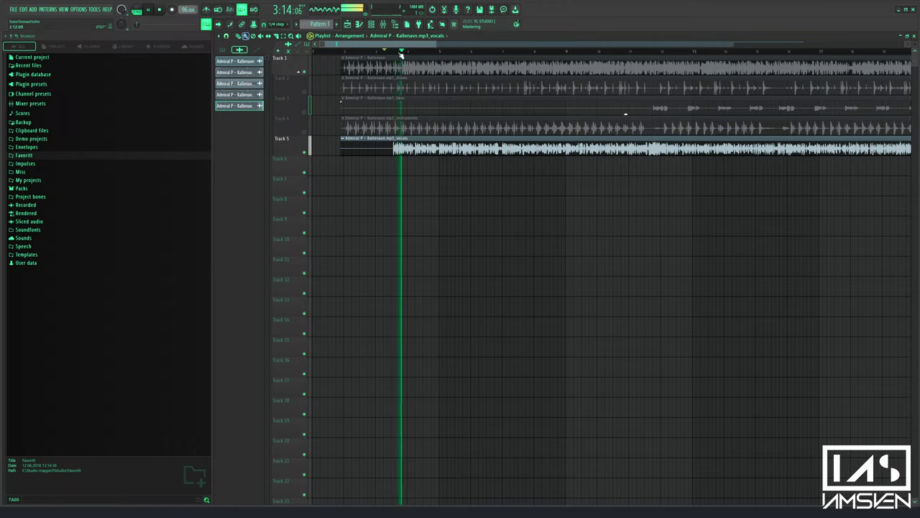
scroll(399, 87, "up", 2)
left_click(383, 25)
left_click(384, 26)
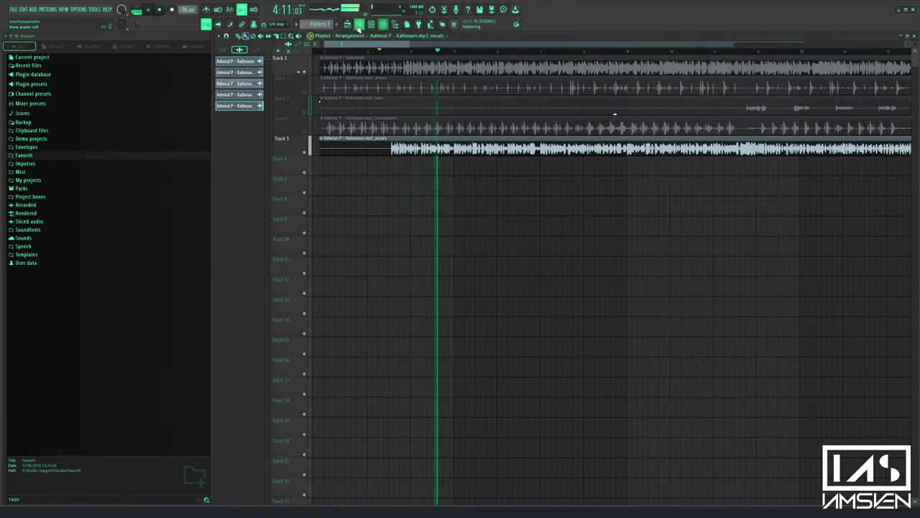
left_click(360, 25)
left_click(360, 26)
Route the vocals audio clip channel to its own mixer track, Insert 1, and close the clip settings
double_click(387, 147)
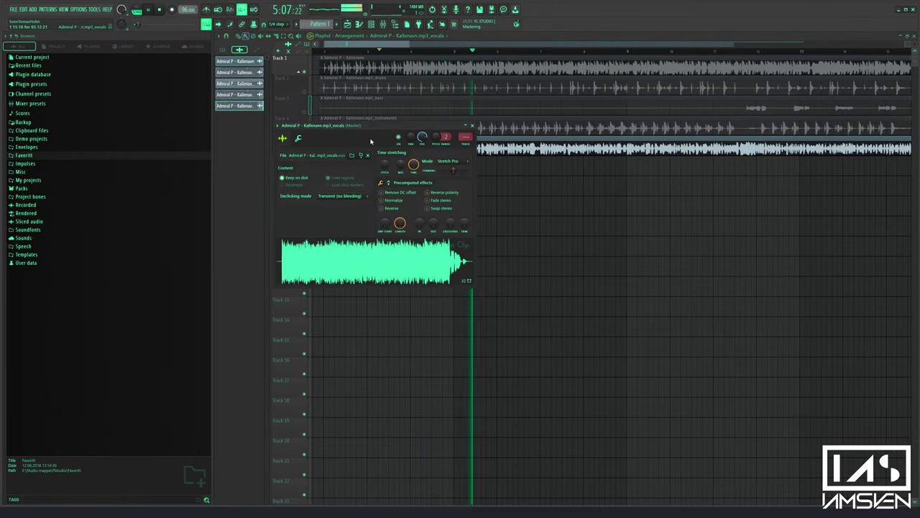
key("ctrl+l")
left_click(474, 126)
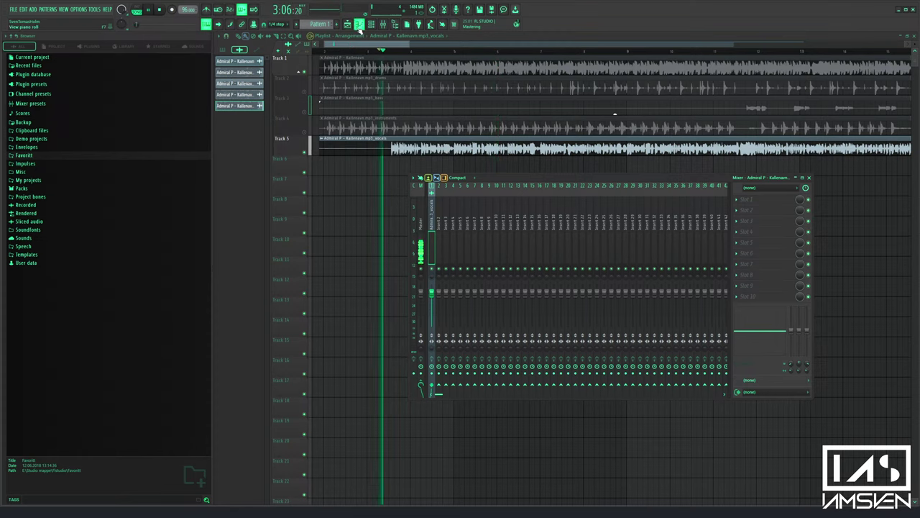
Open the piano roll of the Sampler channel from the channel rack
left_click(359, 25)
left_click(371, 24)
left_click(523, 132)
left_click(529, 141)
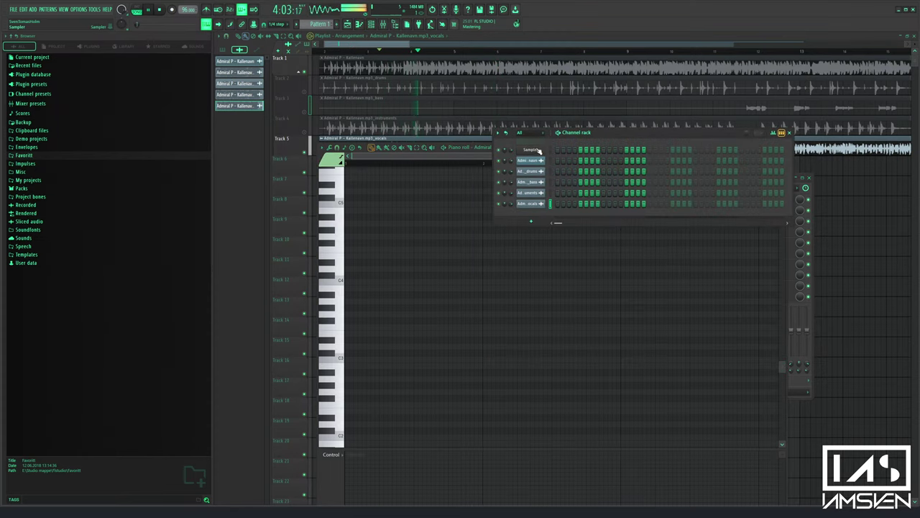
right_click(538, 151)
left_click(568, 154)
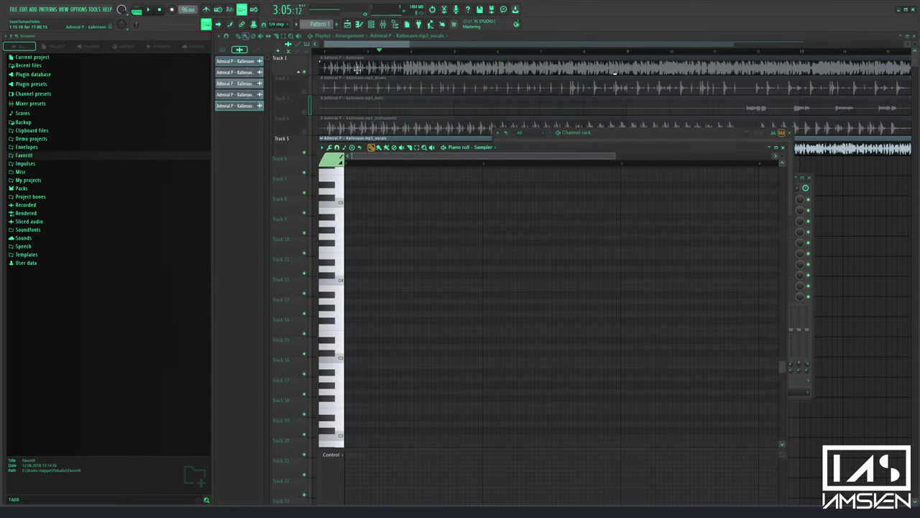
Stamp a major scale in the Sampler's piano roll and position it at the pattern start with A0 as its lowest note
left_click(335, 148)
left_click(346, 149)
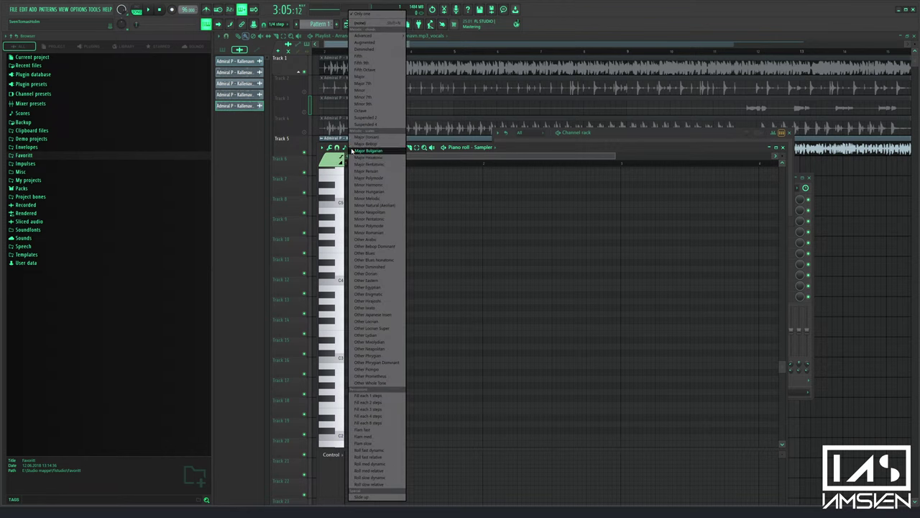
left_click(381, 137)
left_click(361, 243)
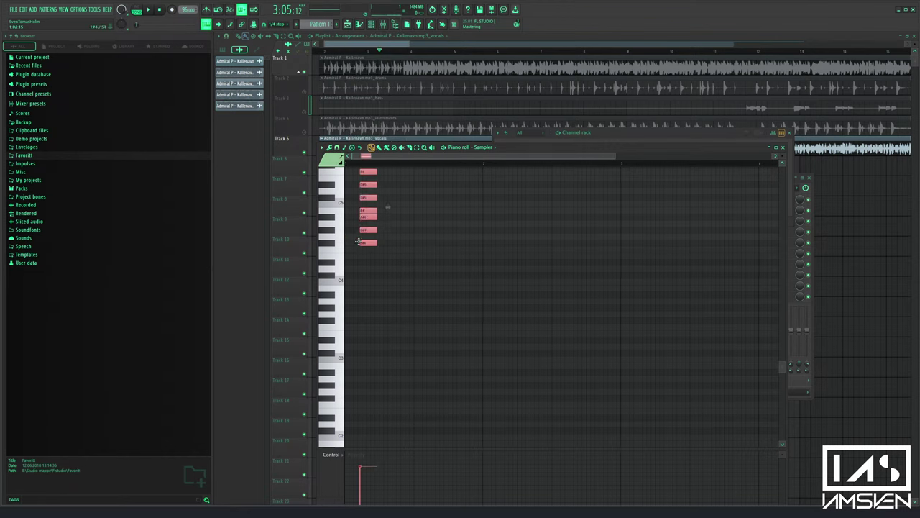
left_click_drag(320, 420, 301, 407)
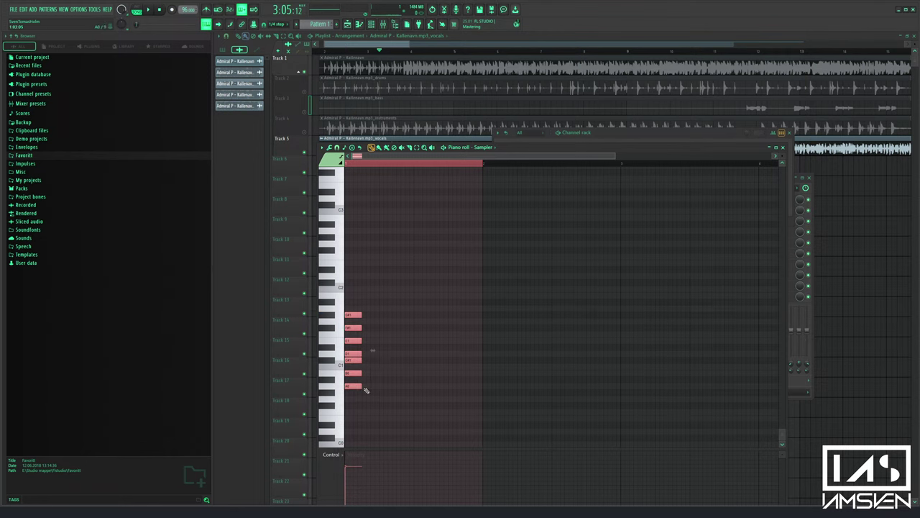
Copy the A major scale notes up through the higher octaves and lengthen all notes across several bars
key("ctrl+a")
mouse_move(356, 309)
left_mouse_down()
mouse_move(379, 310)
mouse_move(342, 230)
left_mouse_up()
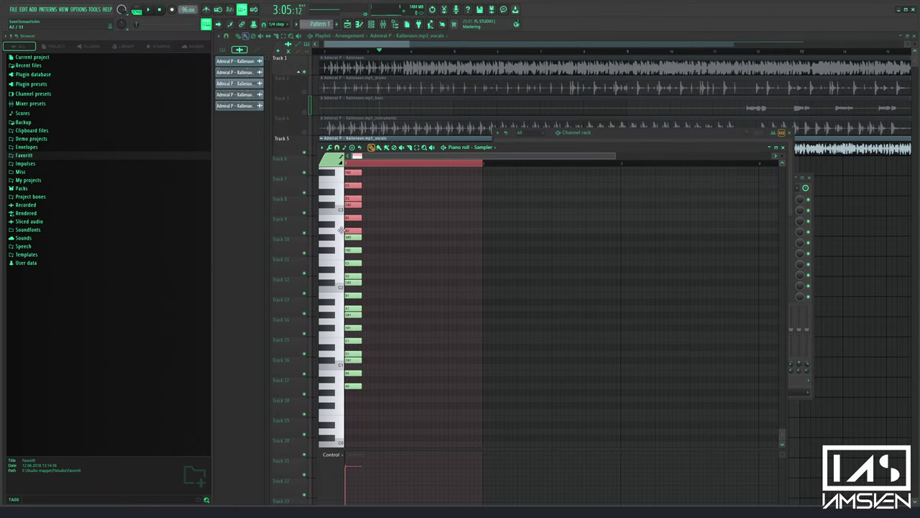
key("ctrl+a")
mouse_move(351, 386)
left_mouse_down()
mouse_move(358, 147)
mouse_move(355, 308)
mouse_move(335, 372)
mouse_move(779, 366)
mouse_move(581, 363)
mouse_move(597, 361)
left_mouse_up()
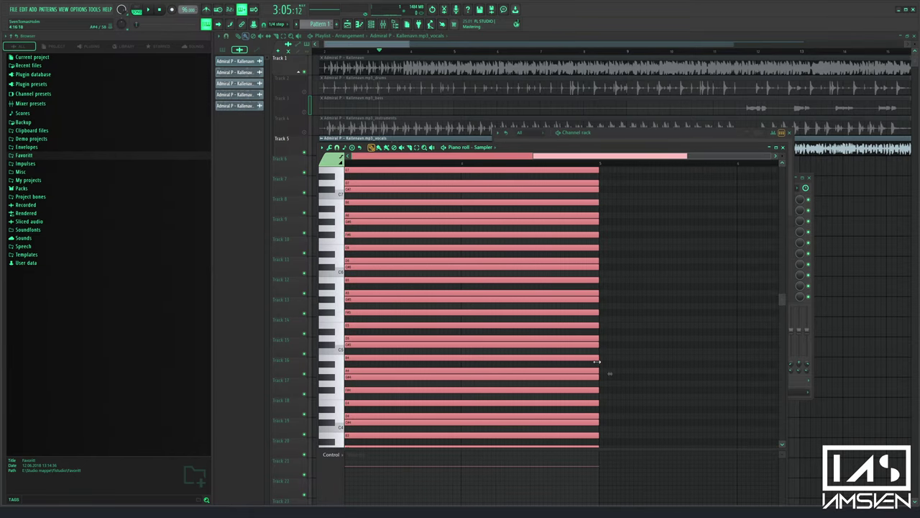
Return to the playlist, undoing the stray edit made there, and play the isolated vocals from bar 3
left_click(796, 130)
left_click(853, 193)
left_click(574, 204)
key("ctrl+z")
key("space")
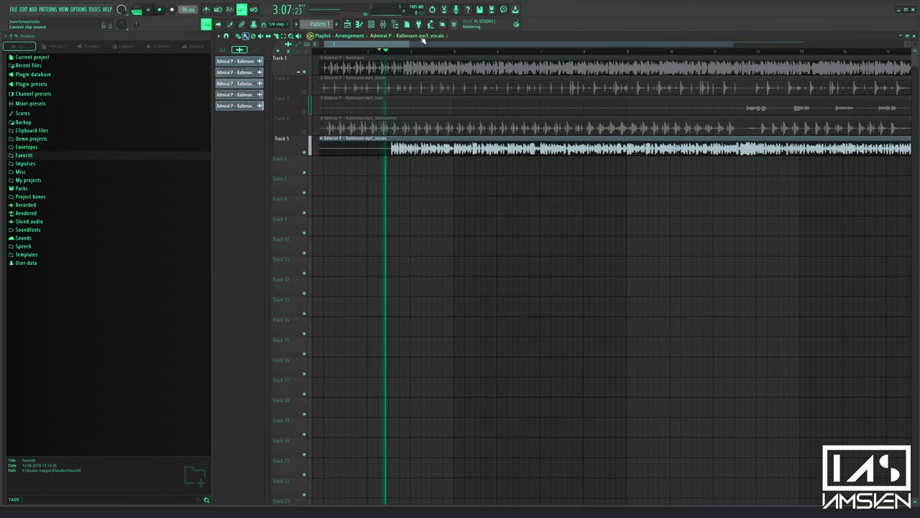
Try placing a Pattern 1 clip on Track 6 where the vocals begin
left_click(423, 37)
left_click(410, 71)
left_click(391, 171)
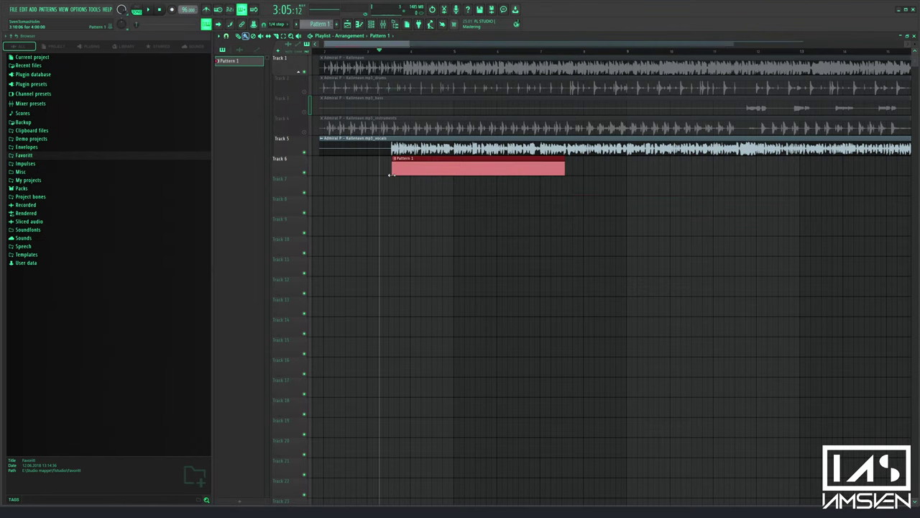
Shift all the song clips in the playlist so the vocals begin at bar 5, and play them back
left_click_drag(426, 142, 489, 142)
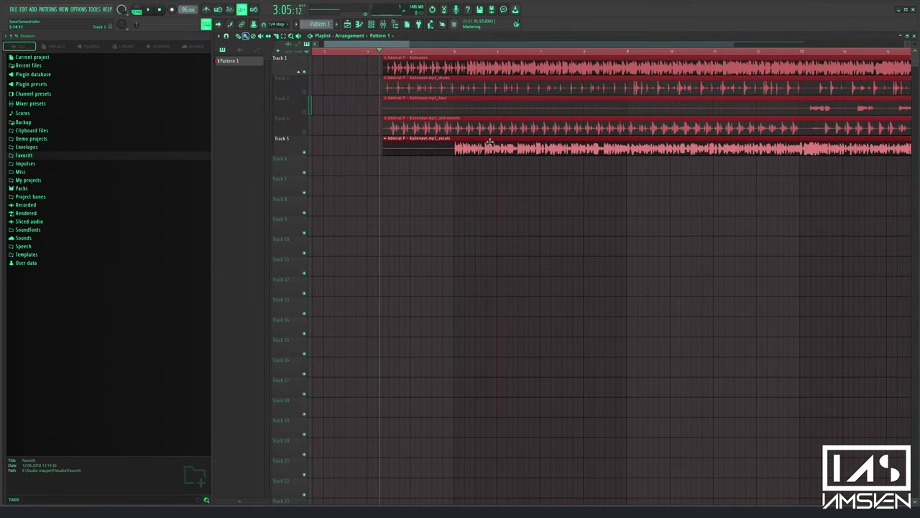
scroll(458, 54, "up", 3)
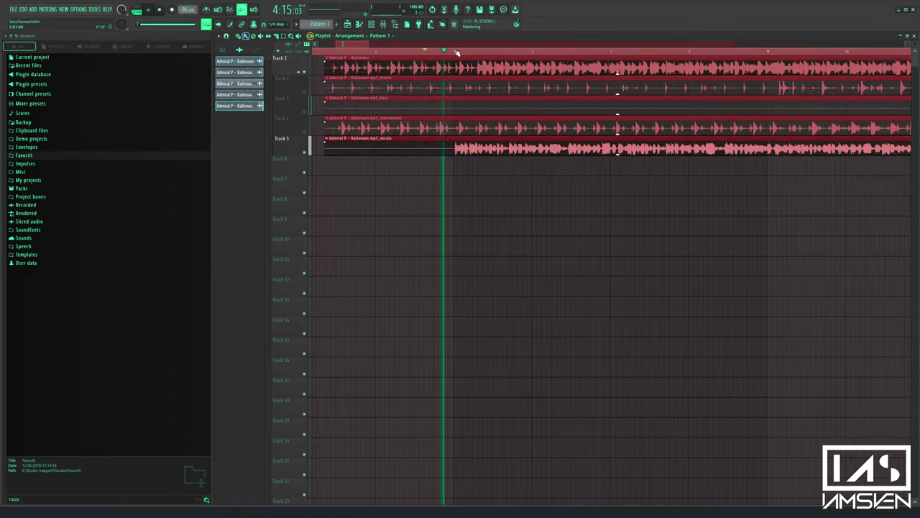
key("space")
key("space")
left_click_drag(370, 46, 363, 46)
key("space")
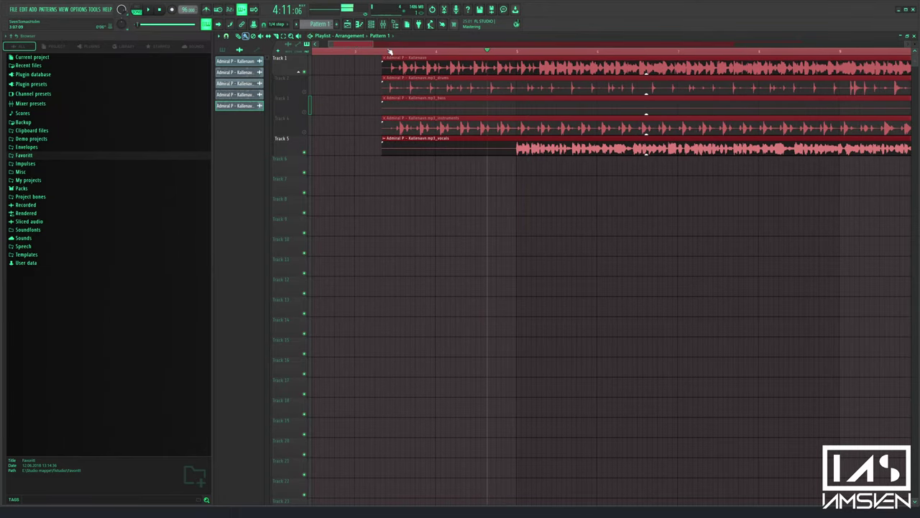
Move all the song clips further along so the song's first beat lands on bar 4, and play from there
left_click(387, 51)
left_click_drag(445, 128, 490, 127)
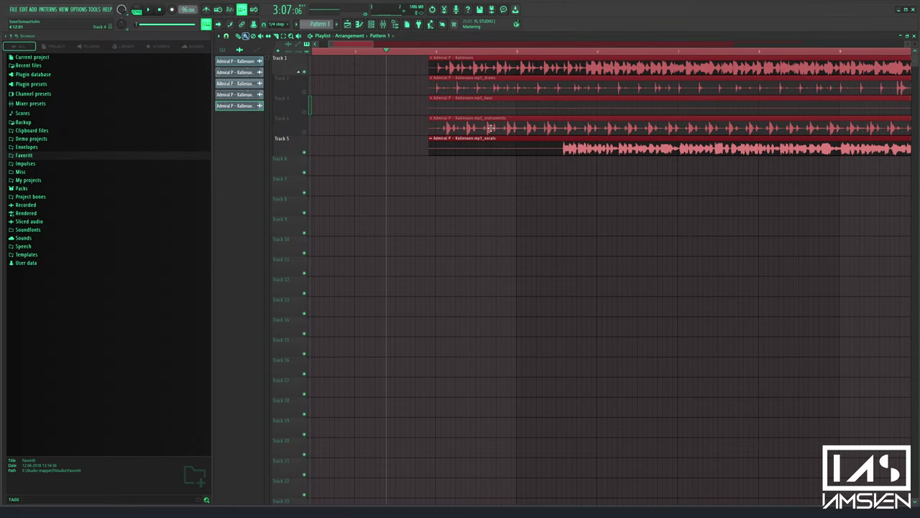
left_click(431, 51)
key("space")
scroll(441, 53, "up", 4)
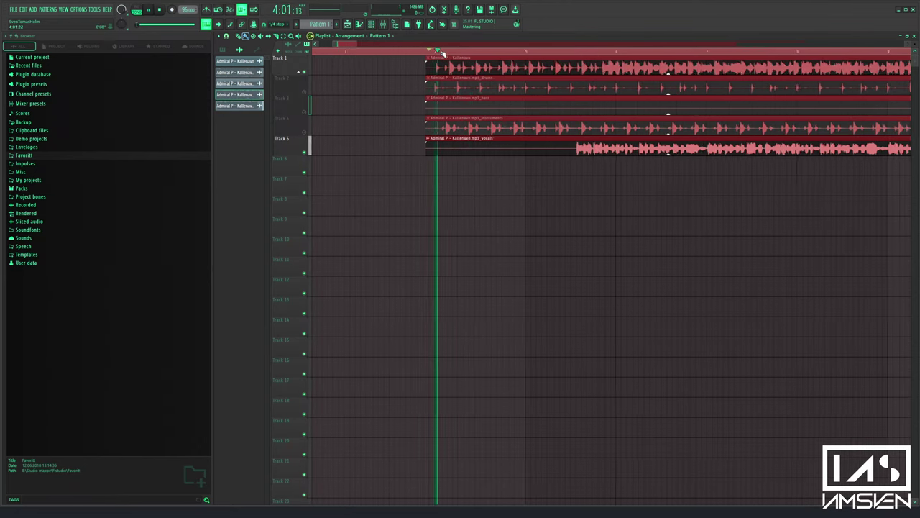
key("space")
Check the drum stem's timing against the metronome from bar 4, muting Track 2 again after listening
left_click(305, 92)
key("space")
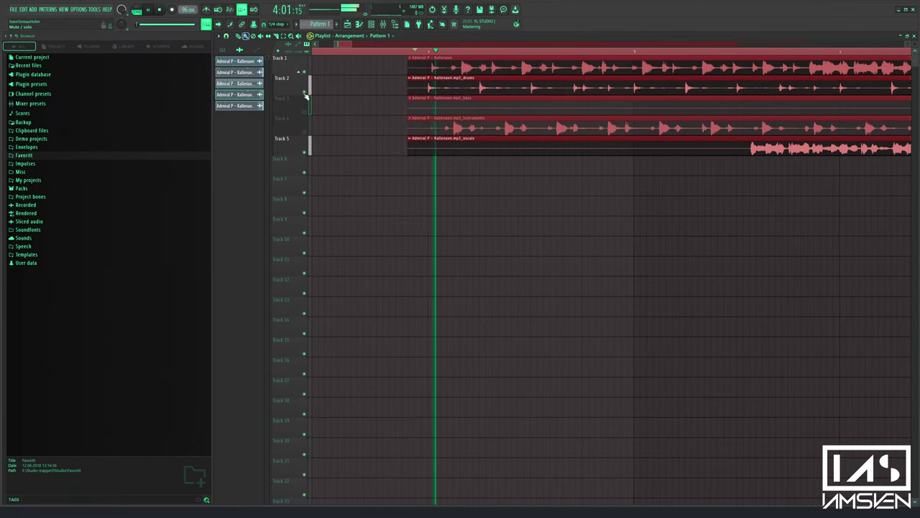
key("space")
left_click(206, 11)
key("space")
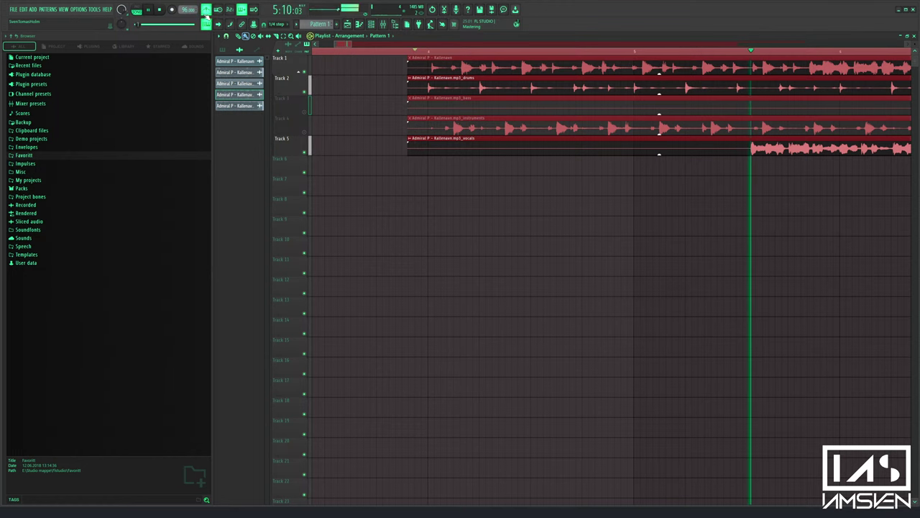
scroll(369, 48, "down", 5)
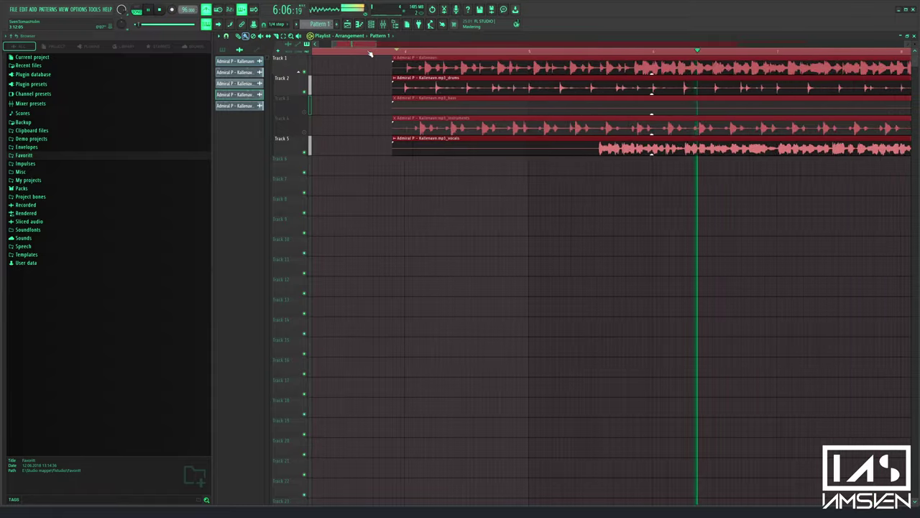
scroll(370, 48, "up", 2)
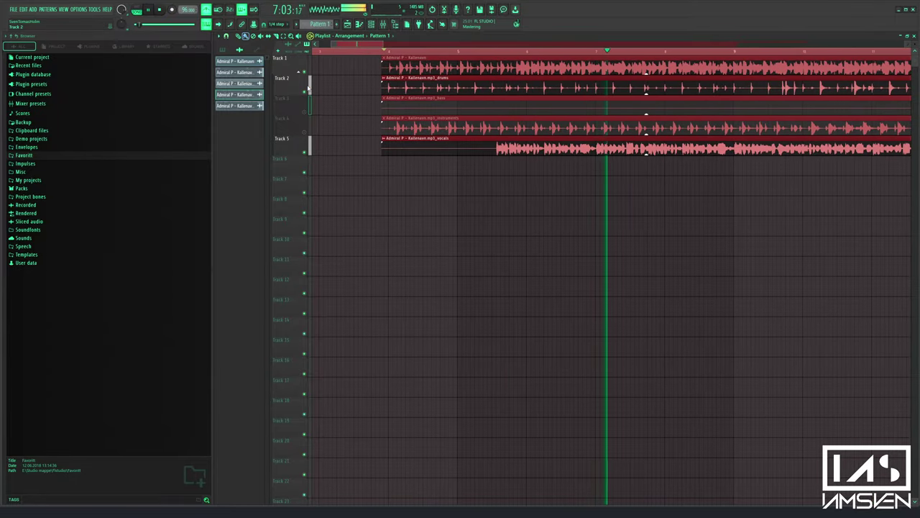
left_click(307, 93)
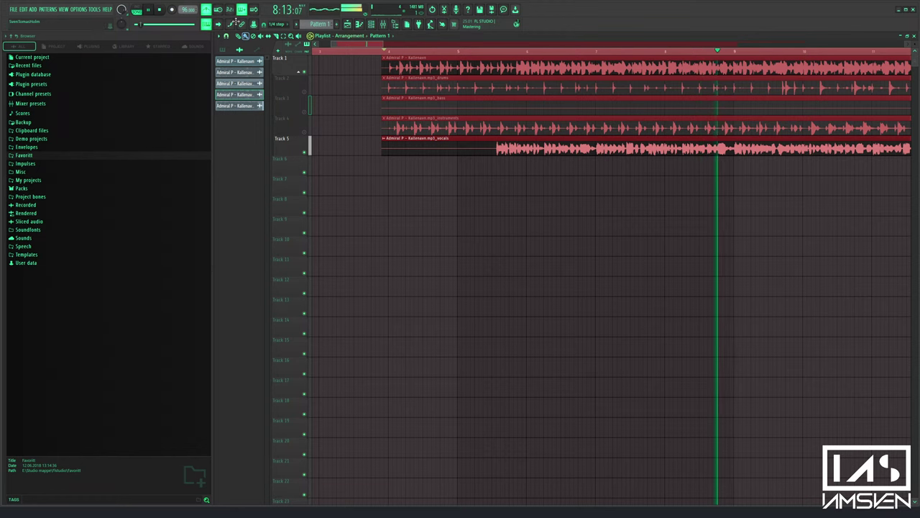
Deselect the song clips and place a Pattern 1 clip on Track 6 at bar 5
left_click(501, 185)
left_click(381, 36)
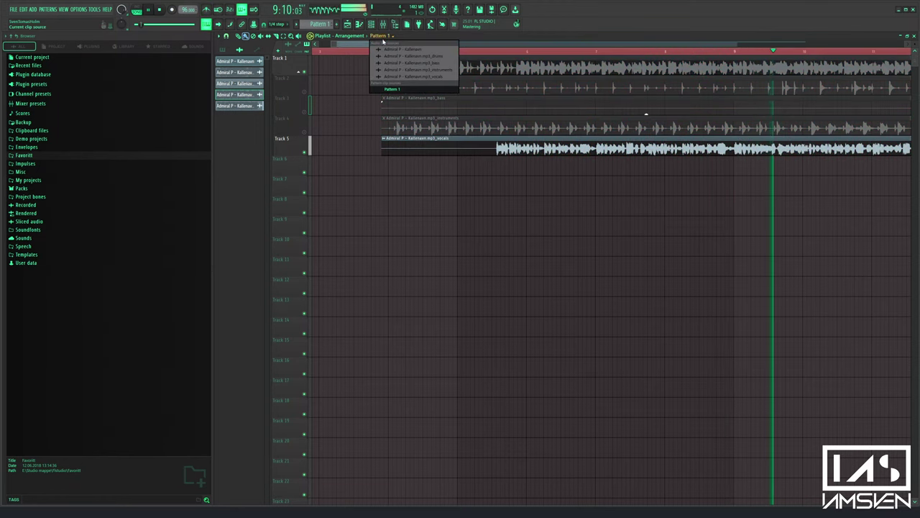
left_click(396, 90)
left_click(466, 167)
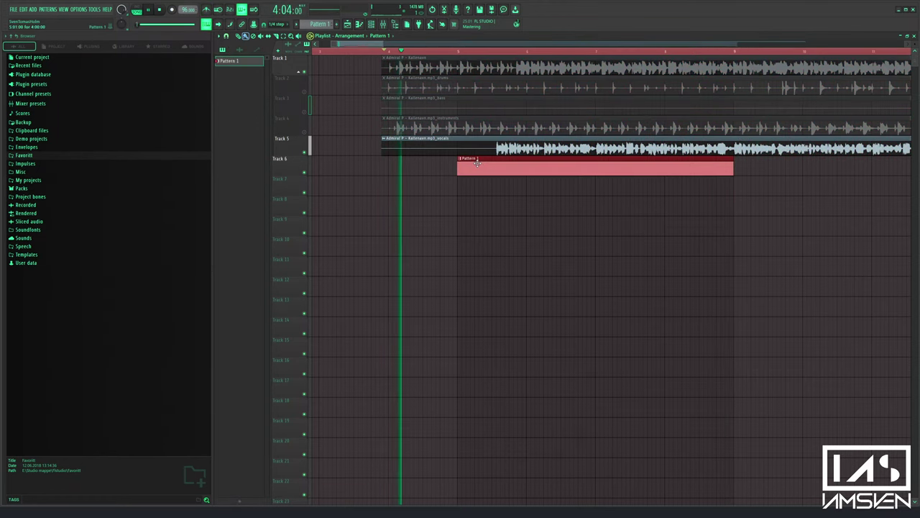
Open the channel rack for Pattern 1 and play the arrangement from just before bar 4
double_click(478, 164)
left_click(784, 149)
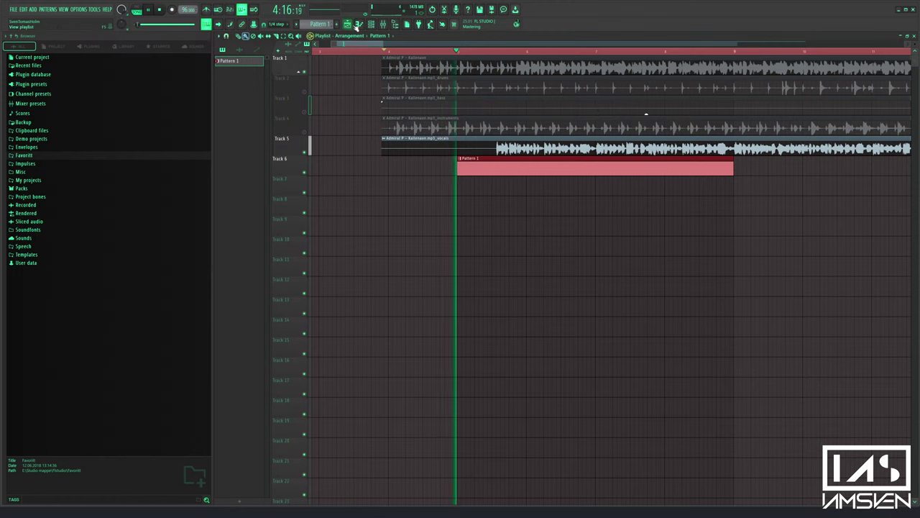
key("F6")
key("space")
key("space")
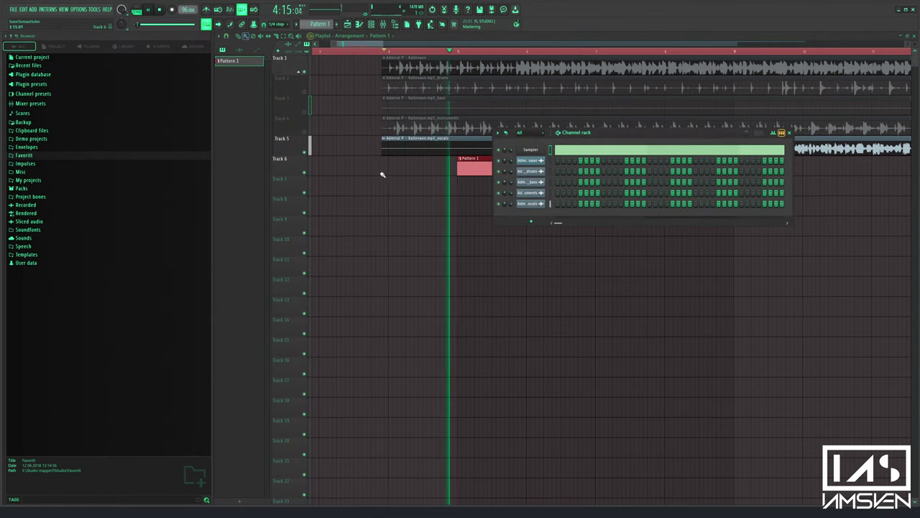
key("space")
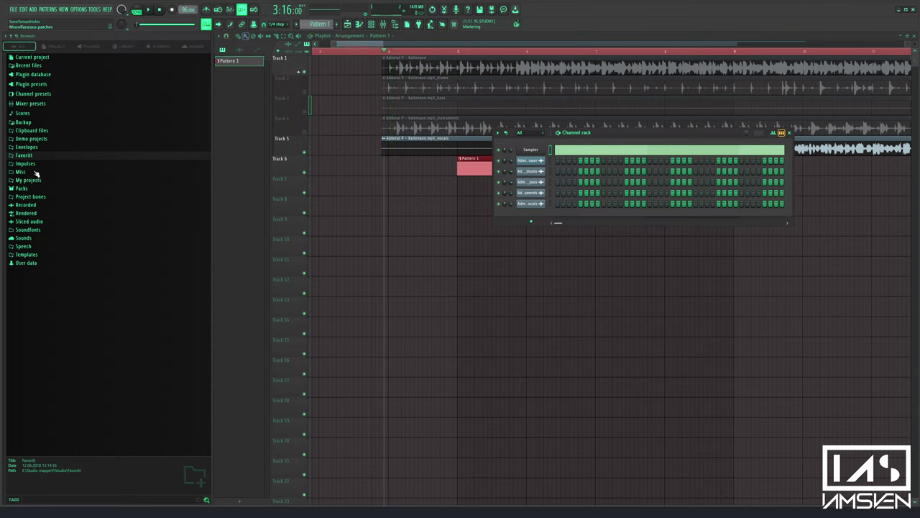
Look through the sample packs in the Favoritt folder
left_click(33, 156)
left_click(29, 188)
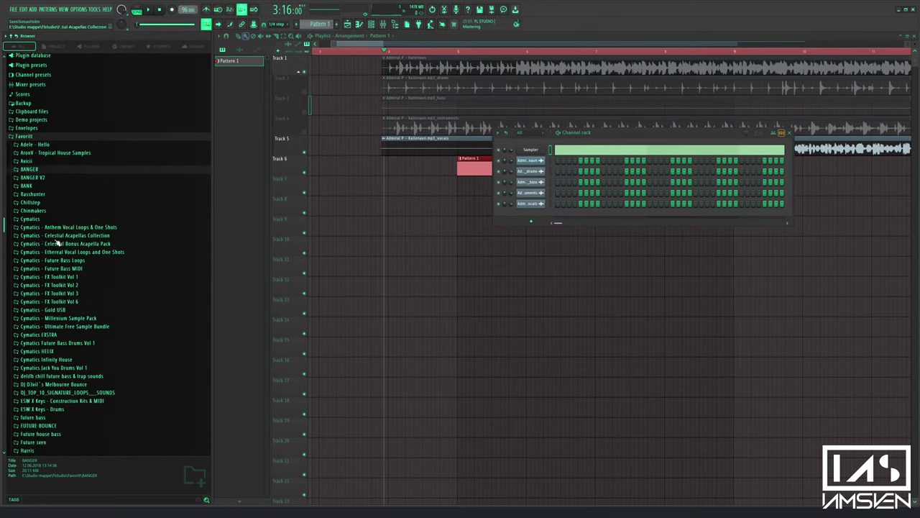
scroll(56, 255, "down", 15)
scroll(54, 257, "up", 5)
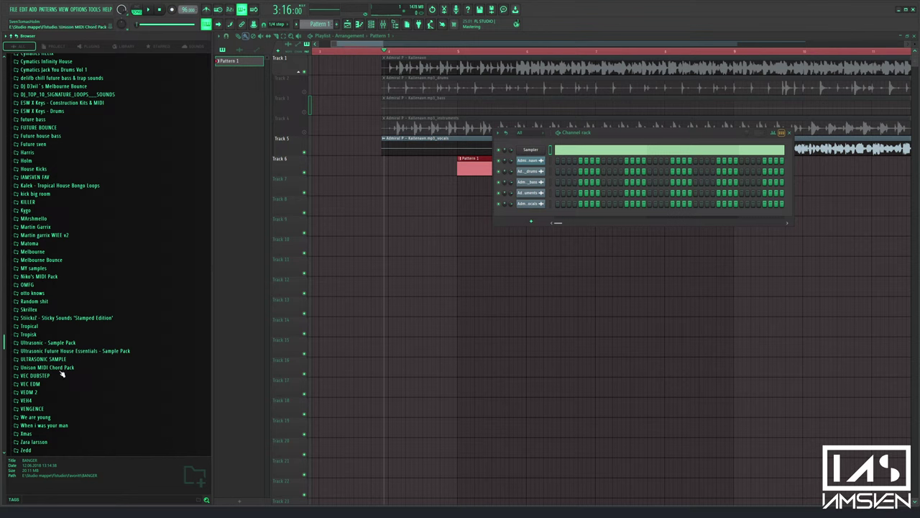
scroll(50, 317, "up", 6)
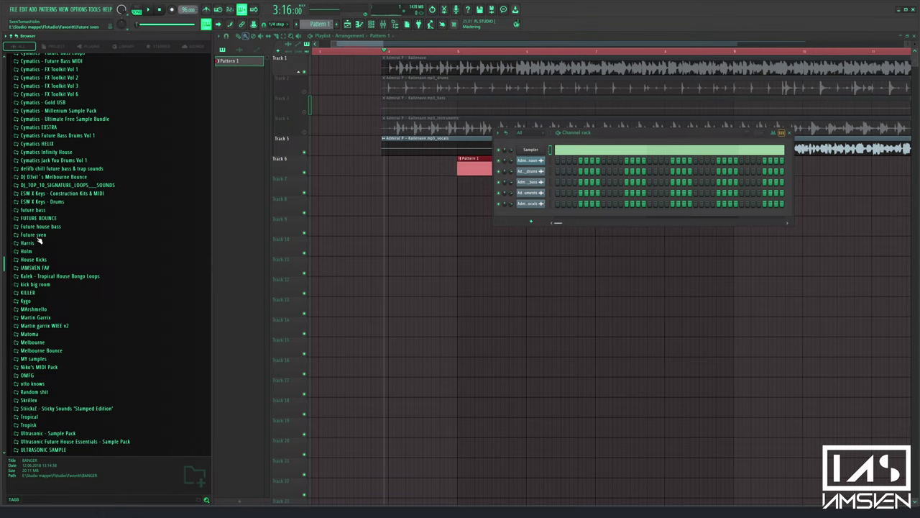
scroll(39, 241, "up", 9)
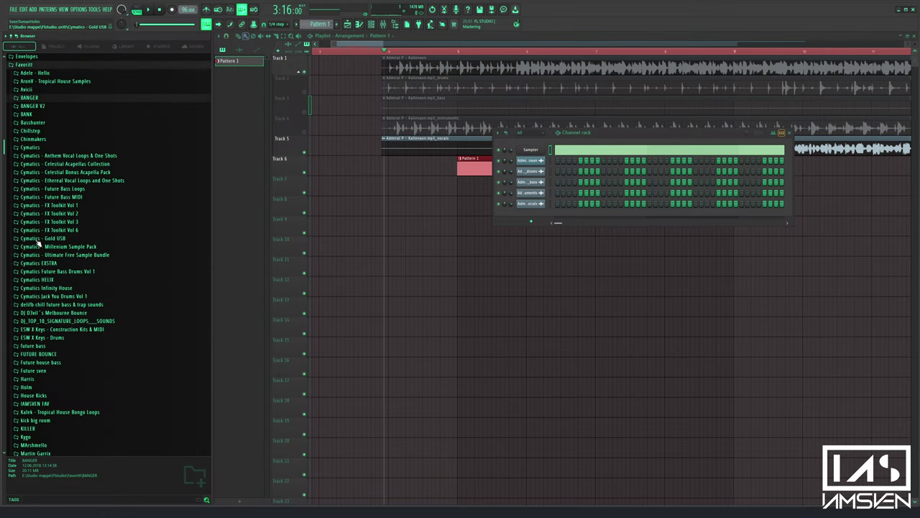
scroll(50, 287, "down", 3)
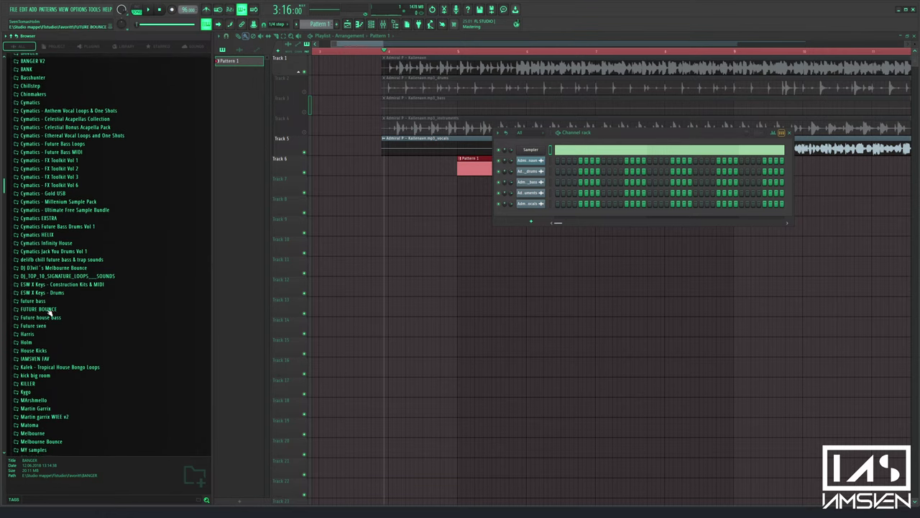
scroll(50, 330, "down", 1)
Open the Echoes 108 BPM A# song starter kit in IAMSVEN FAV's MHA - Guitar Sessions Vol 2 pack
left_click(51, 316)
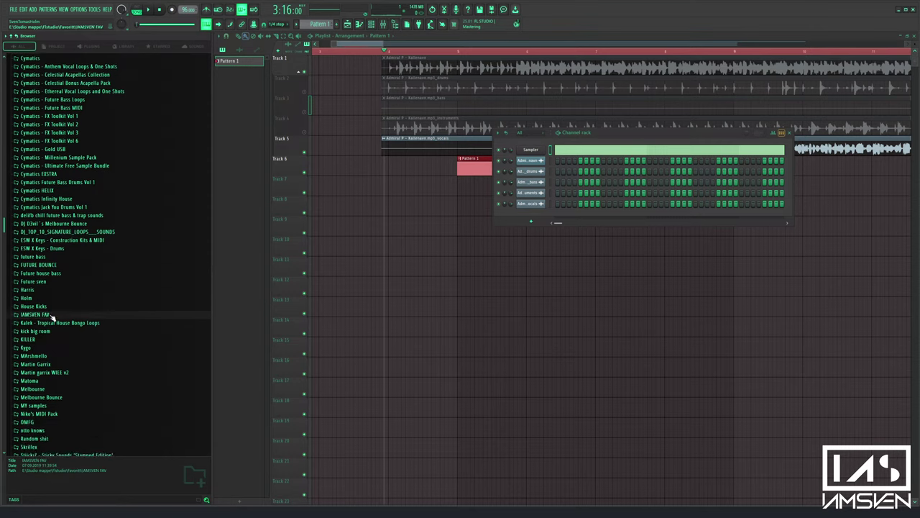
scroll(59, 318, "down", 1)
left_click(61, 302)
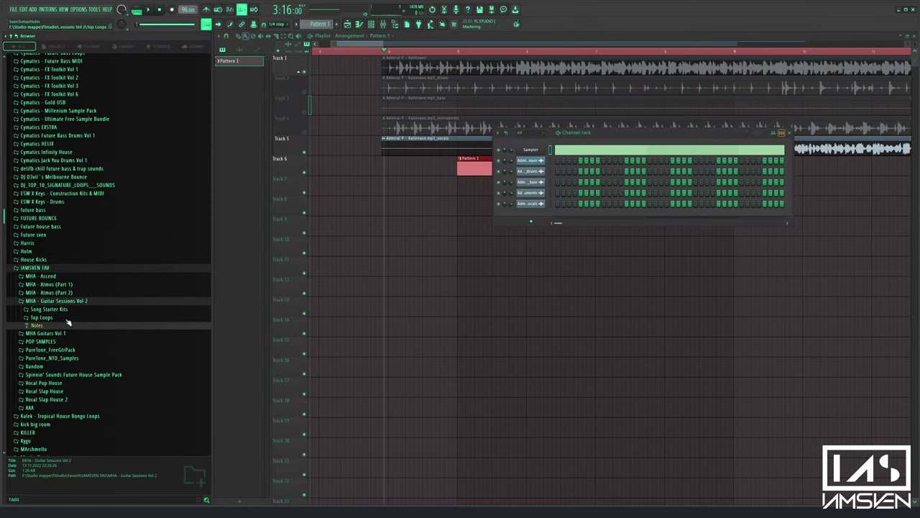
left_click(49, 309)
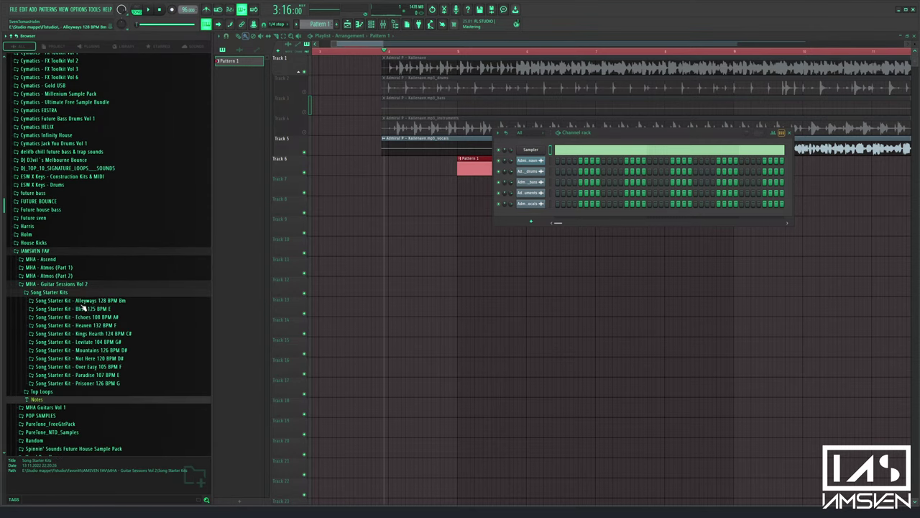
scroll(93, 302, "down", 2)
left_click(113, 273)
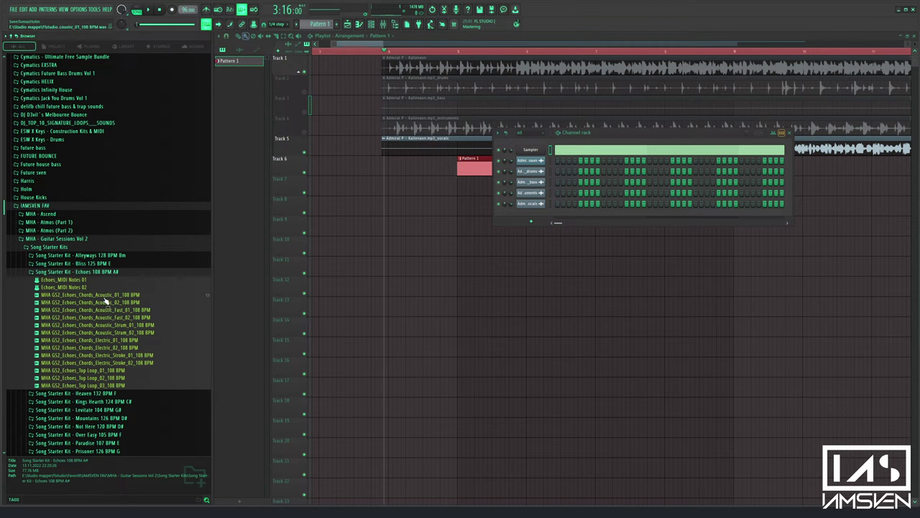
Audition the Echoes kit's loops from Chords_Acoustic_02 down through Chords_Electric_Stroke_02
left_click(104, 302)
key("Down")
key("Down")
key("Down")
key("Down")
key("Down")
key("Down")
key("Down")
key("Down")
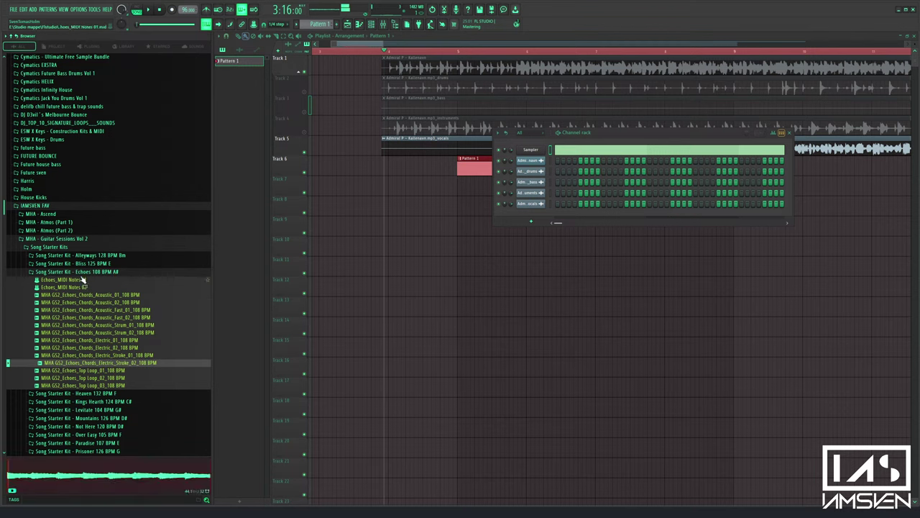
Close the Echoes kit, look into the pack's Top Loops folder, and return to the Song Starter Kits list
left_click(83, 272)
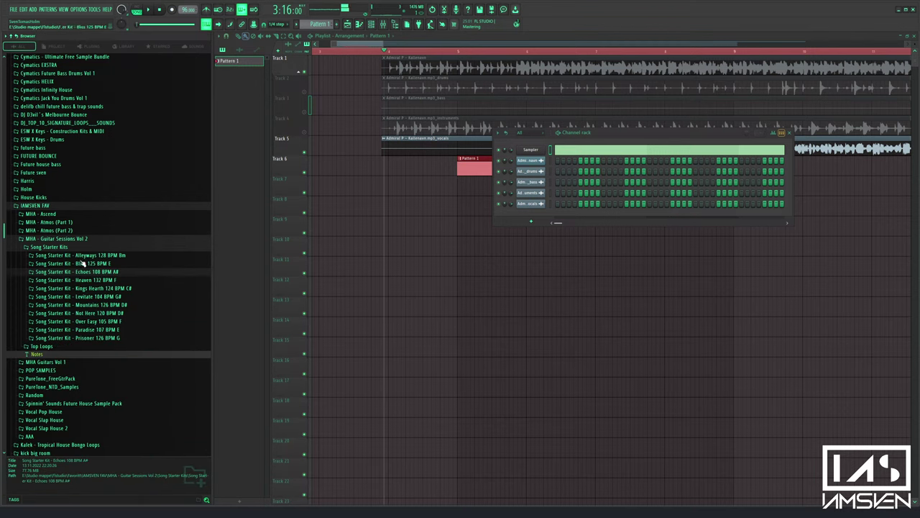
left_click(64, 238)
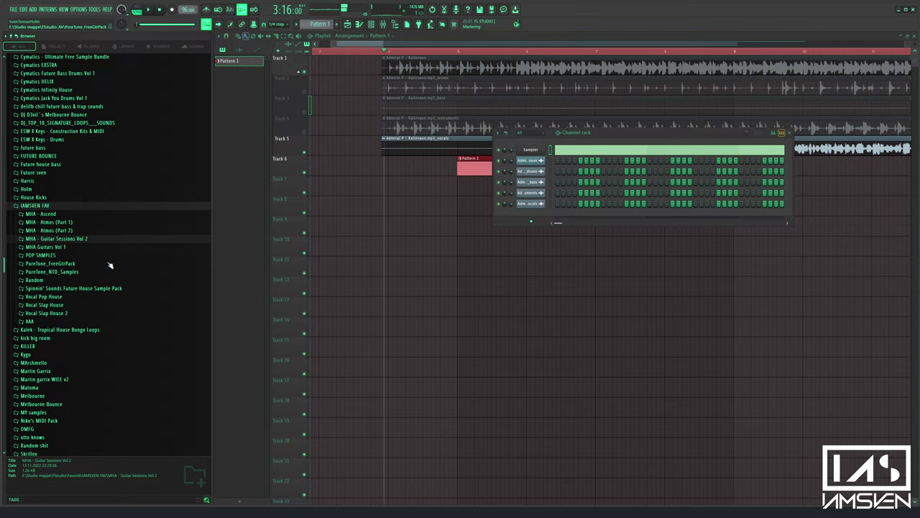
left_click(82, 239)
left_click(44, 255)
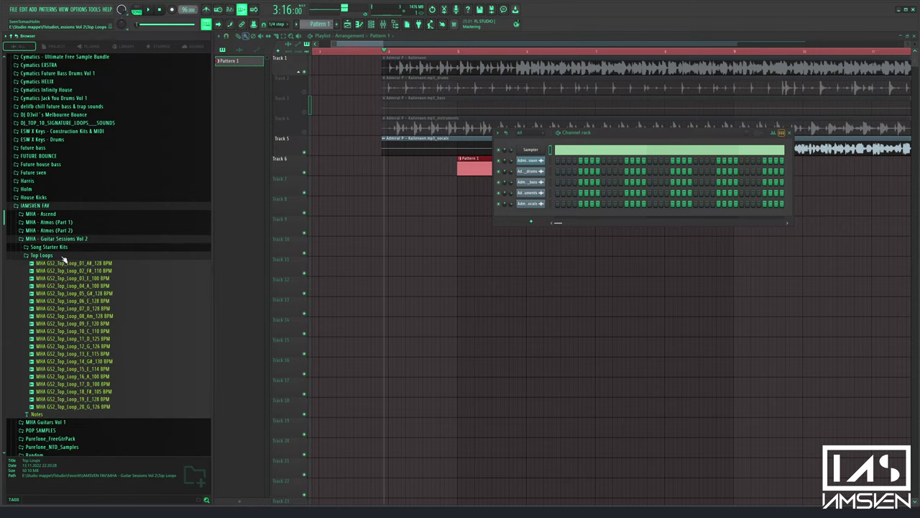
left_click(71, 256)
left_click(58, 246)
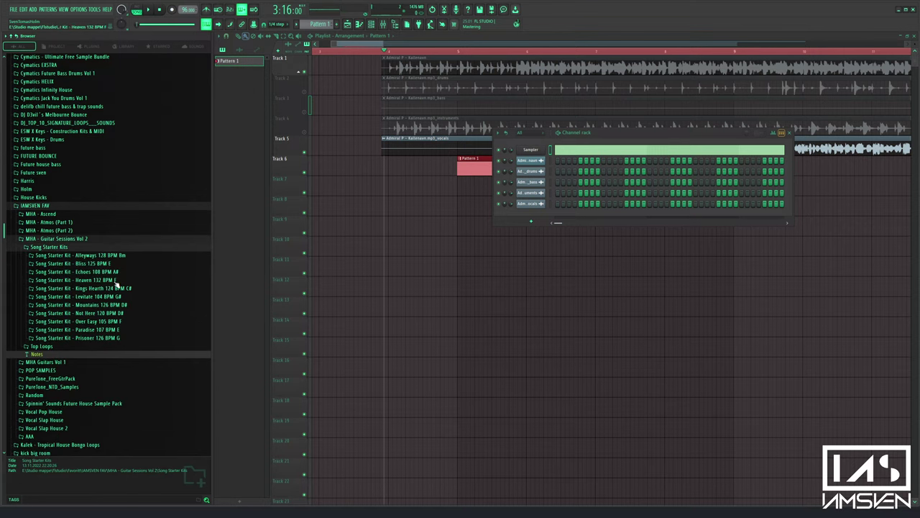
Open the Echoes 108 BPM A# kit and audition its loops from Chords_Acoustic_Strum_02 down to Chords_Electric_Stroke_02
left_click(115, 273)
left_click(117, 333)
left_click(121, 342)
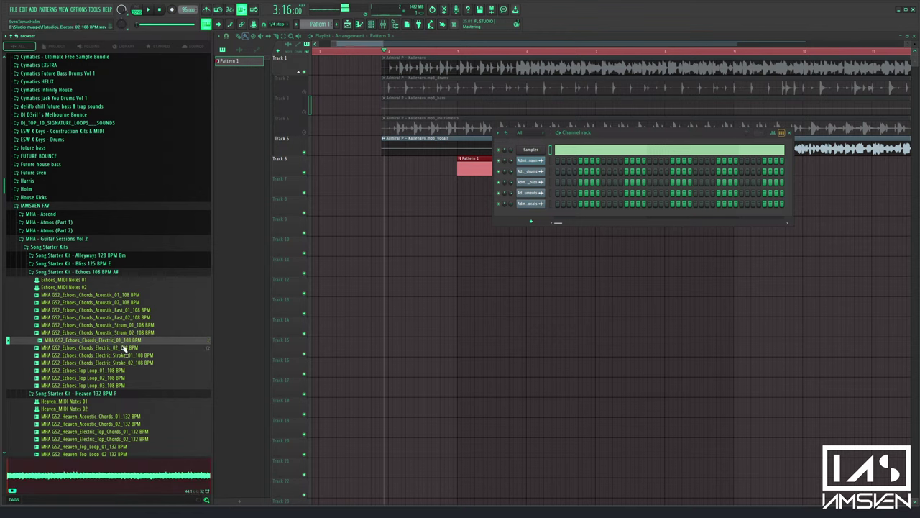
left_click(126, 355)
left_click(131, 361)
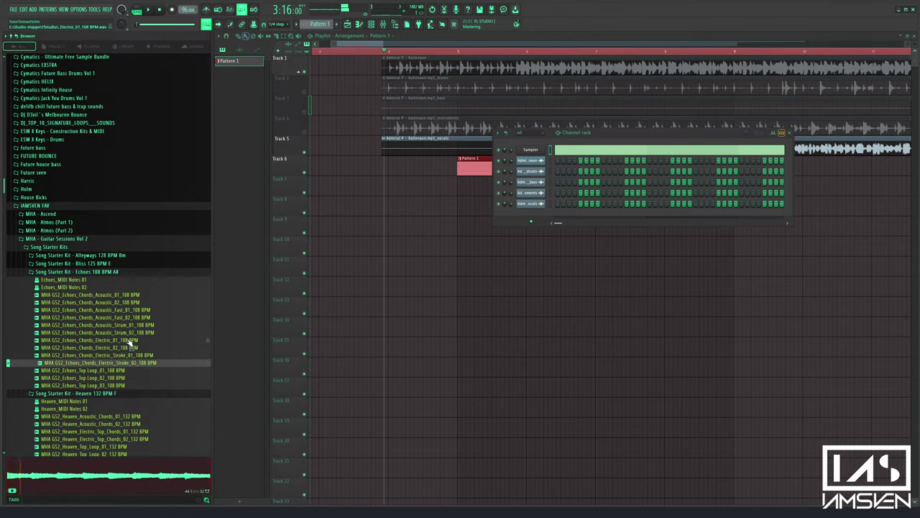
Audition the Echoes chord loops upward from Chords_Electric_01 to Chords_Acoustic_01
left_click(129, 340)
left_click(126, 333)
left_click(130, 325)
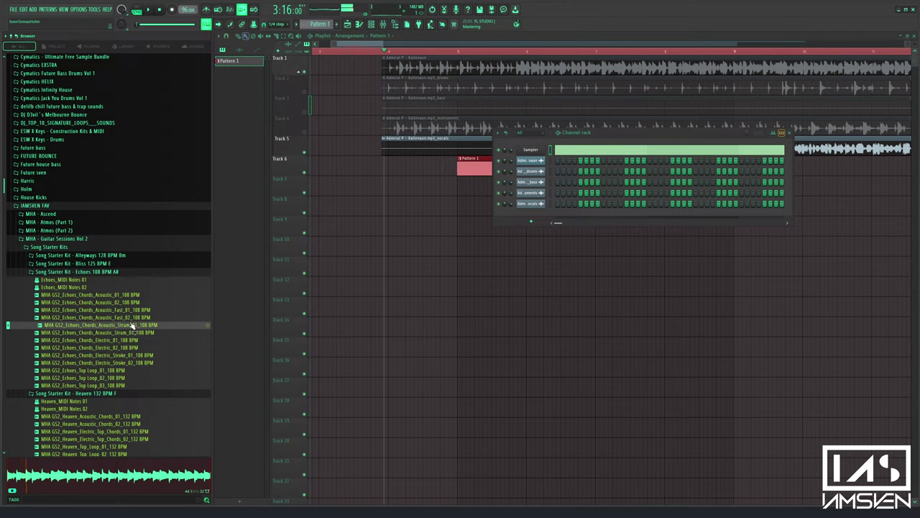
left_click(132, 312)
left_click(131, 304)
left_click(132, 296)
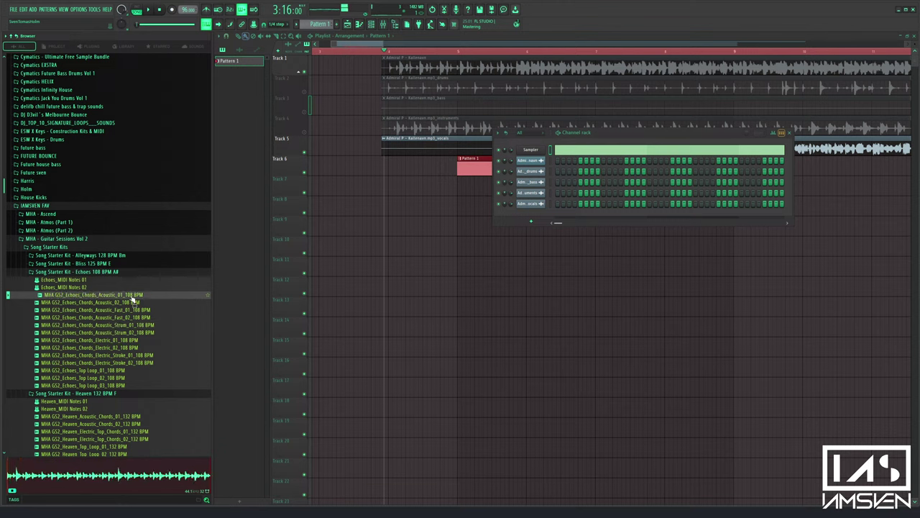
Audition the Echoes loops downward from Chords_Acoustic_Fast_01 through Top Loop_03
left_click(135, 312)
left_click(137, 320)
left_click(137, 342)
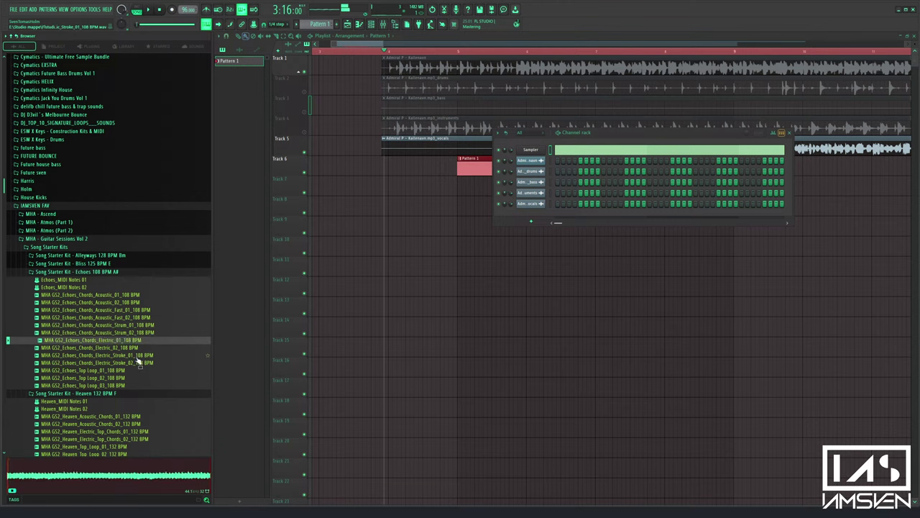
left_click(137, 356)
left_click(135, 364)
left_click(124, 371)
left_click(123, 379)
left_click(122, 386)
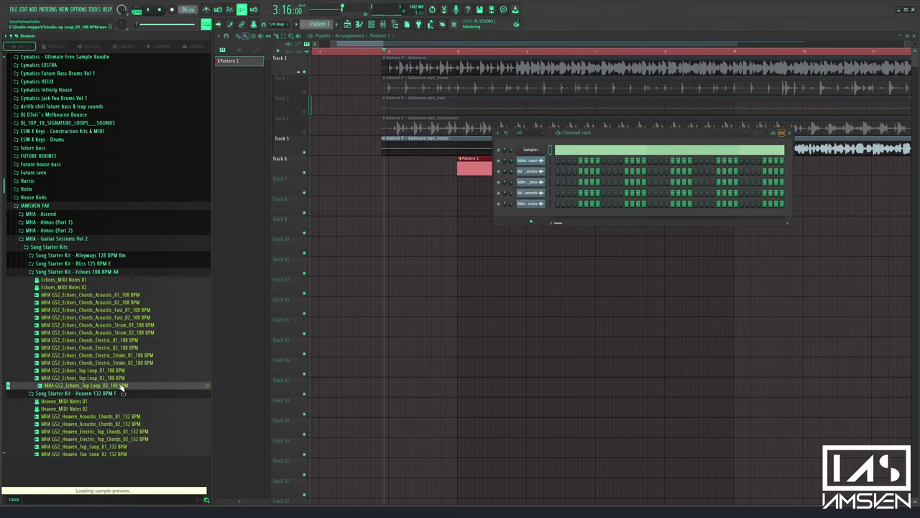
Audition the Echoes loops back up from Top Loop_01 to Chords_Acoustic_Fast_02
left_click(120, 372)
left_click(126, 362)
left_click(132, 355)
left_click(132, 348)
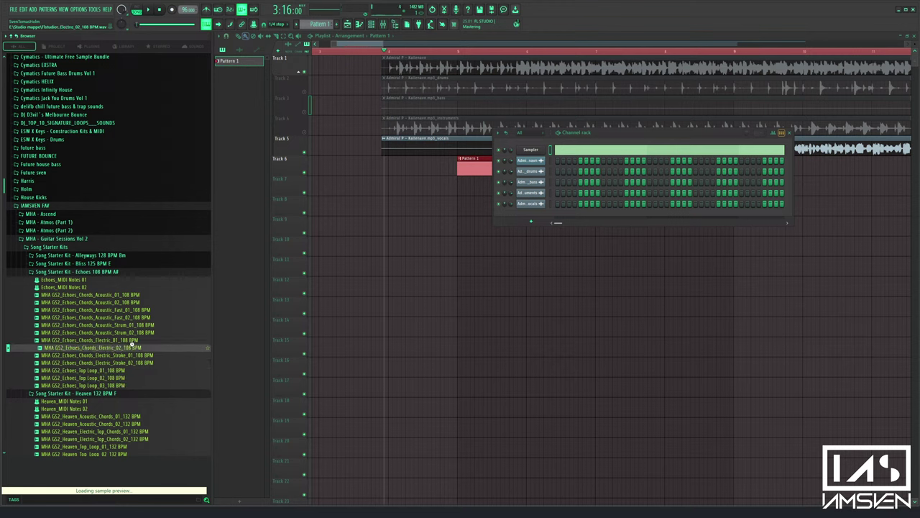
left_click(133, 340)
left_click(133, 332)
left_click(132, 325)
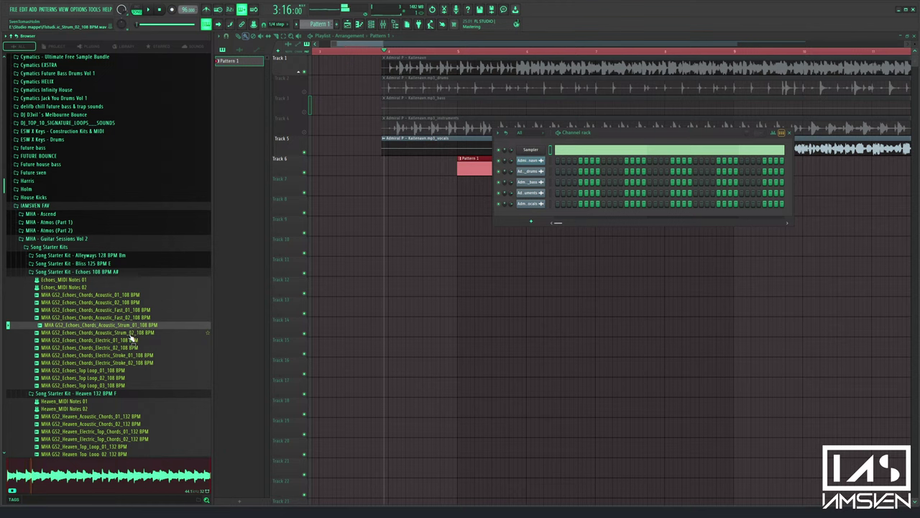
key("Down")
left_click(130, 320)
Close the Echoes, Heaven and Kings Hearth kits and preview Acoustic_Strum_Chords_02 in the Levitate 104 BPM G# kit
left_click(68, 273)
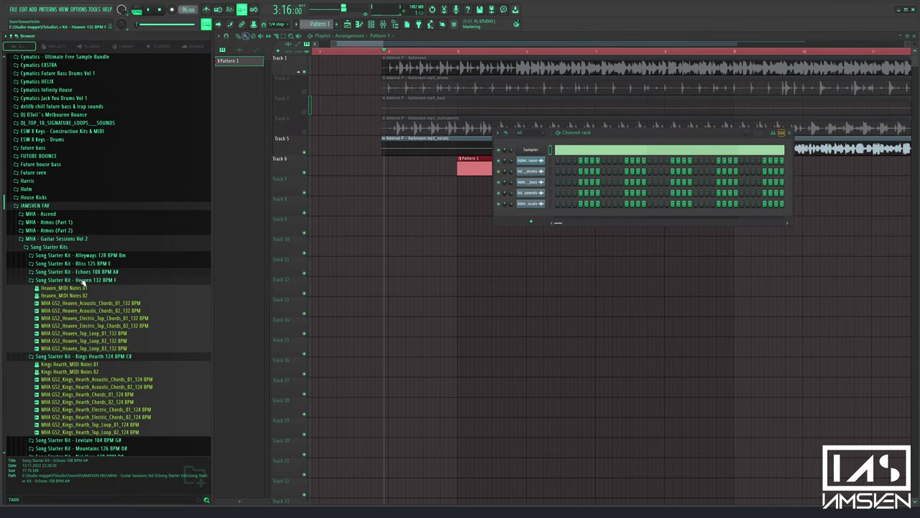
left_click(101, 282)
left_click(109, 288)
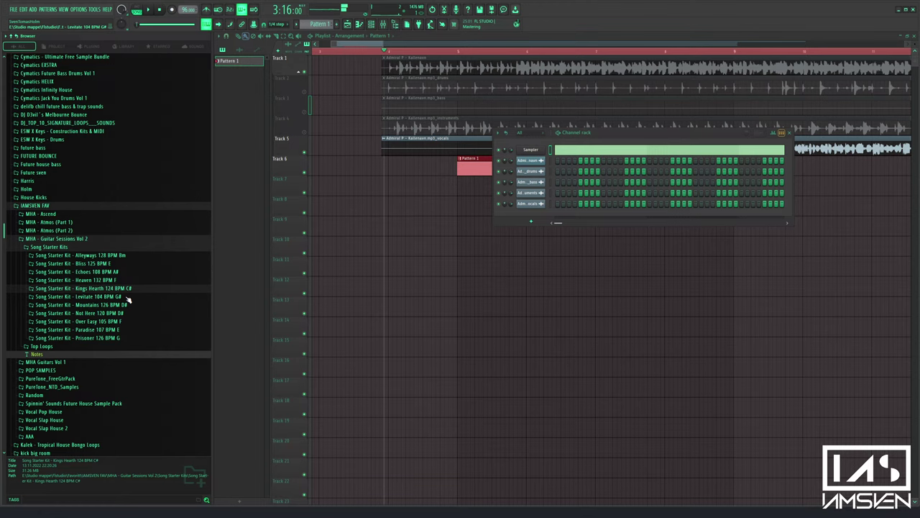
left_click(126, 298)
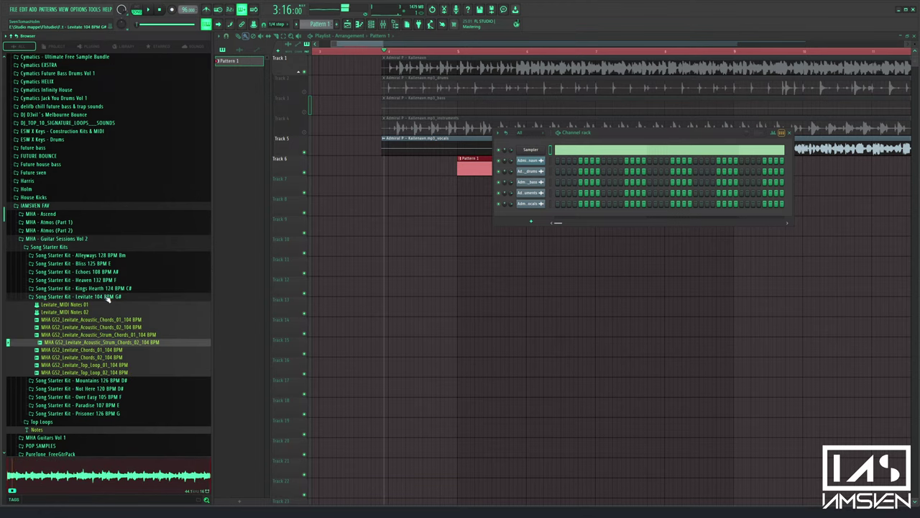
Check the G# key below the lowest A in the Sampler's piano roll, and leave the A major pattern as it was
left_click(567, 149)
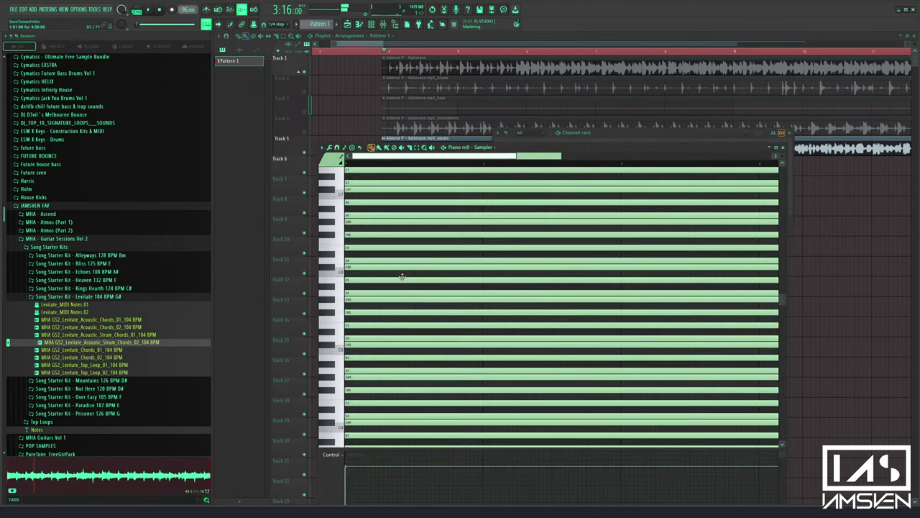
scroll(373, 315, "down", 1)
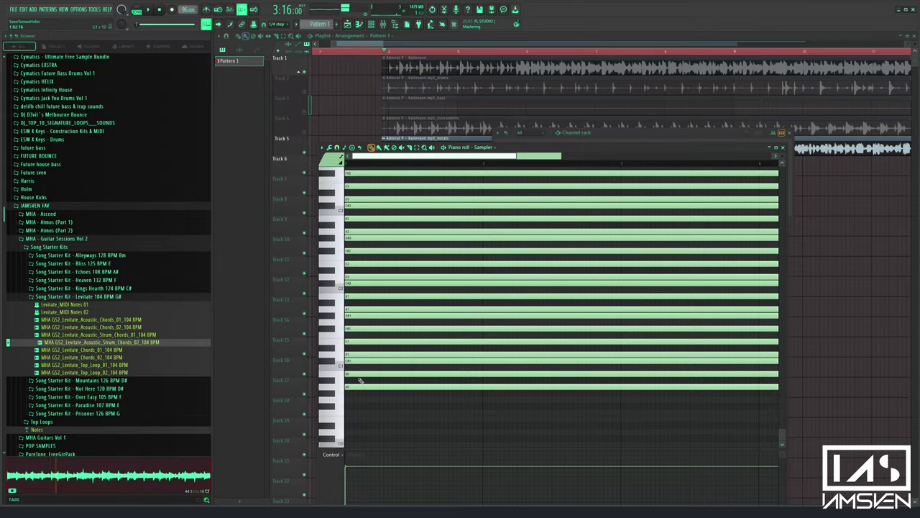
left_click_drag(354, 399, 315, 392)
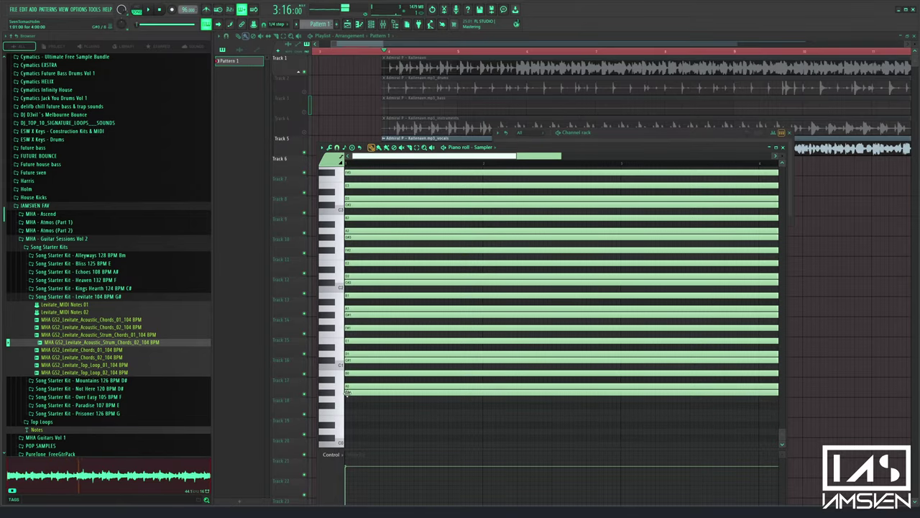
right_click(347, 392)
key("F7")
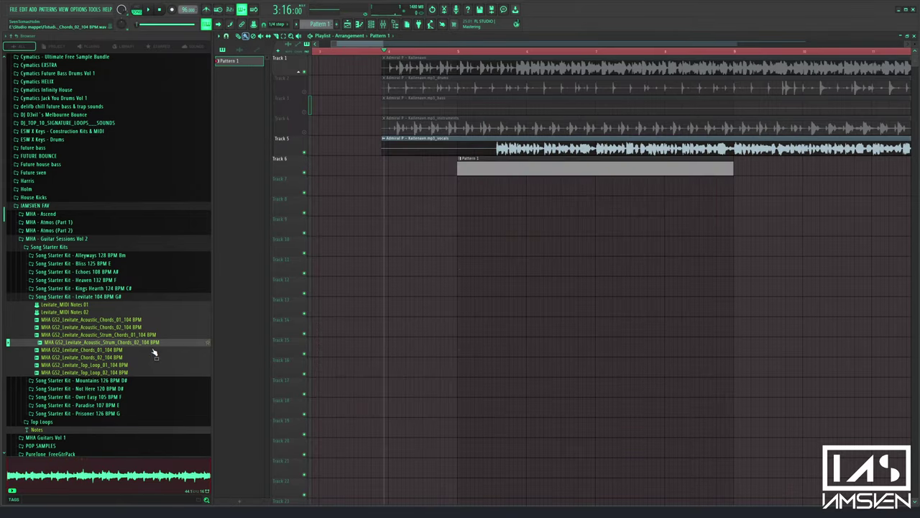
Place Levitate_Acoustic_Strum_Chords_01 on Track 7 at bar 5 and time-stretch it to 8 bars in Stretch Pro mode
left_click_drag(101, 335, 461, 187)
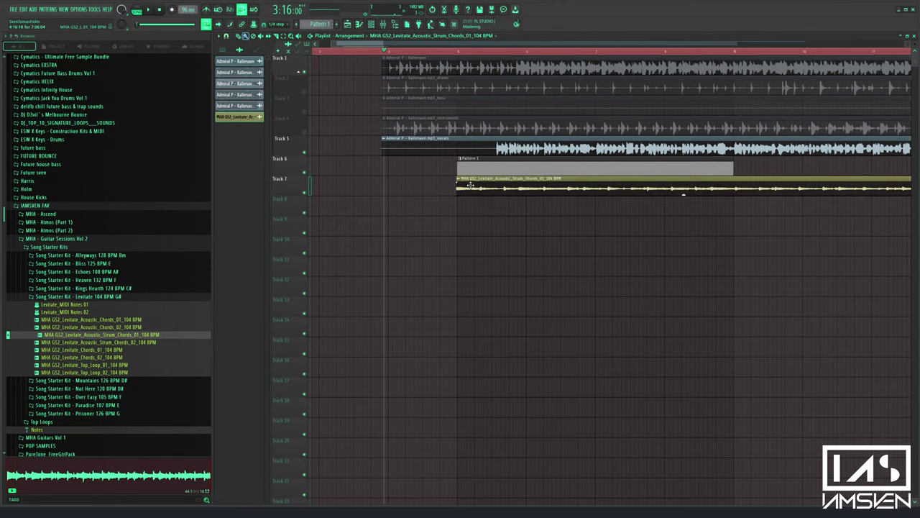
scroll(509, 114, "down", 1)
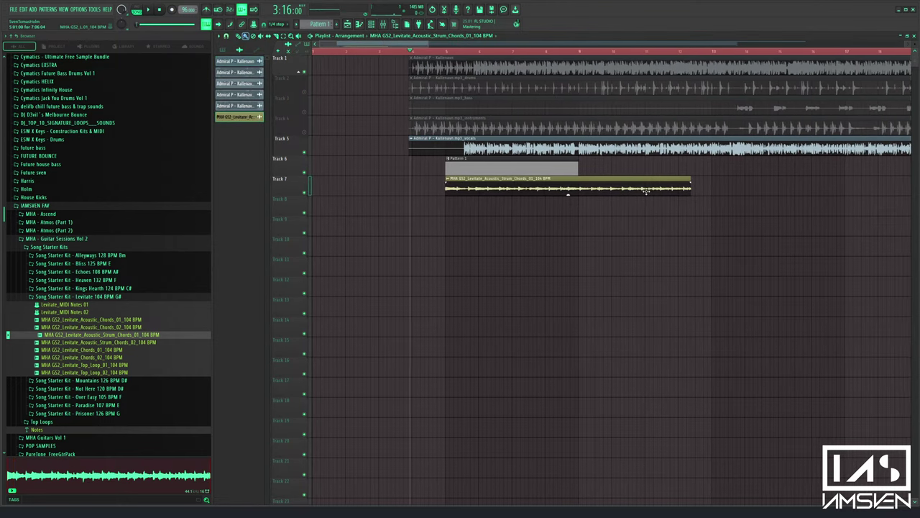
double_click(645, 190)
left_click_drag(423, 174, 423, 169)
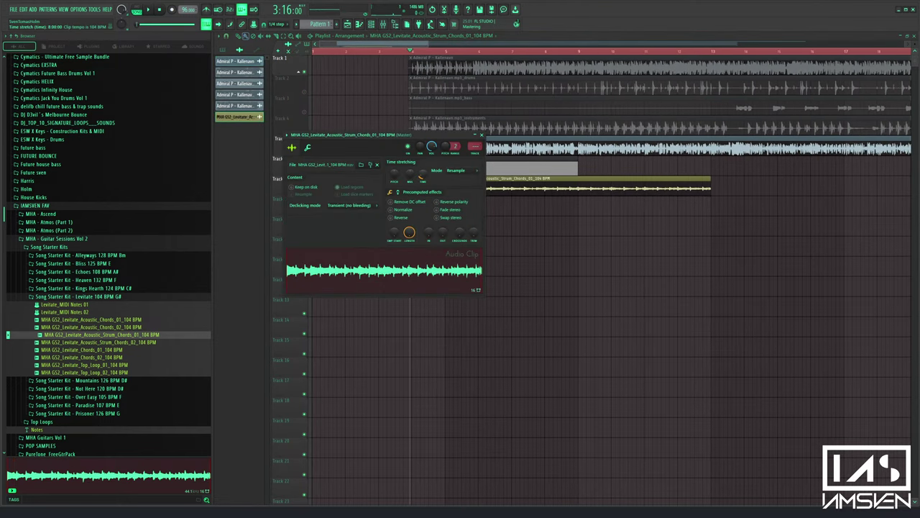
left_click(460, 170)
left_click(464, 198)
Play the playlist from around bar 5 to hear the Levitate strum loop against the vocals
left_click(424, 52)
key("space")
left_click(442, 51)
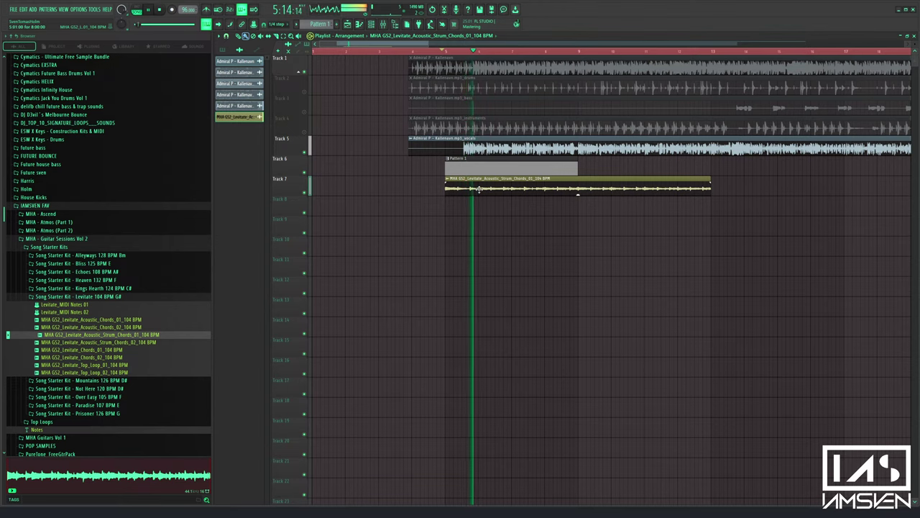
key("space")
scroll(460, 143, "up", 3)
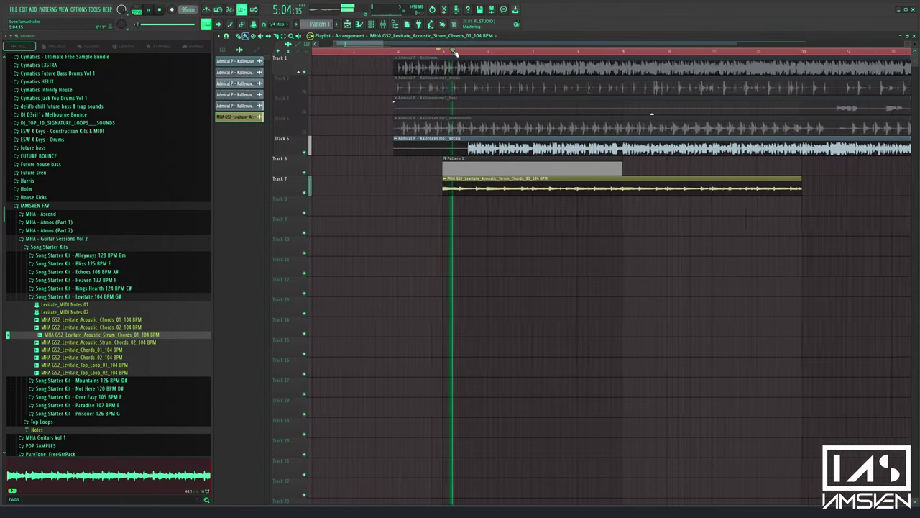
Open the Levitate clip's settings and compare its G# root with the lowest A in the Sampler's piano roll
double_click(460, 141)
double_click(498, 185)
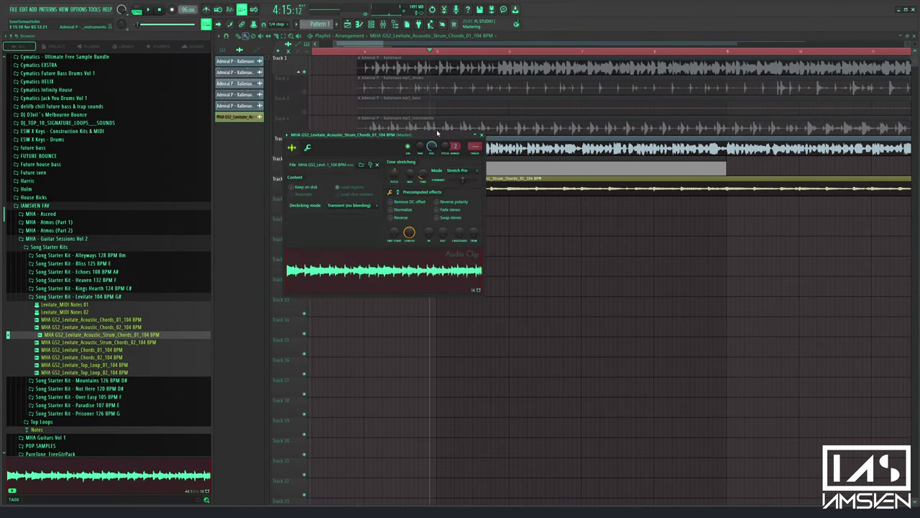
left_click(371, 25)
left_click(536, 140)
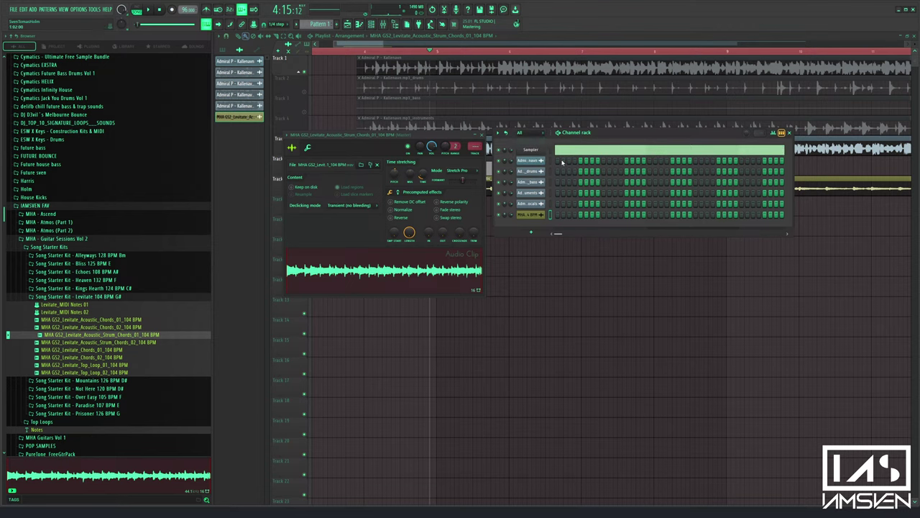
left_click(580, 152)
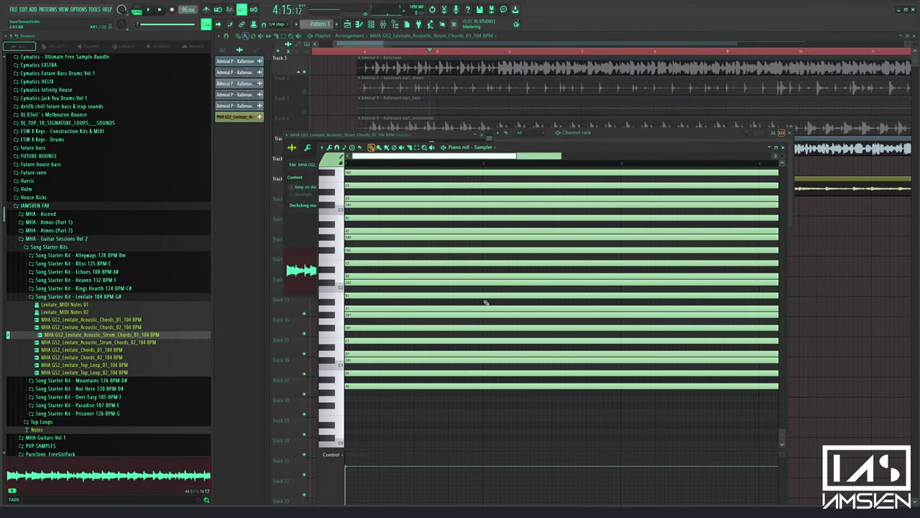
left_click_drag(363, 401, 329, 395)
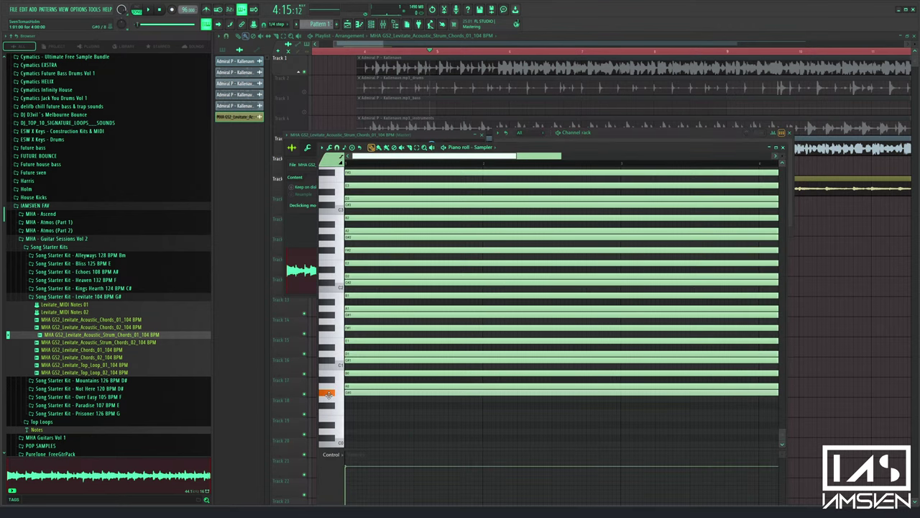
right_click(351, 395)
left_click(783, 148)
Briefly play the arrangement with the Levitate strum loop and delete the loop's clip from Track 7
key("space")
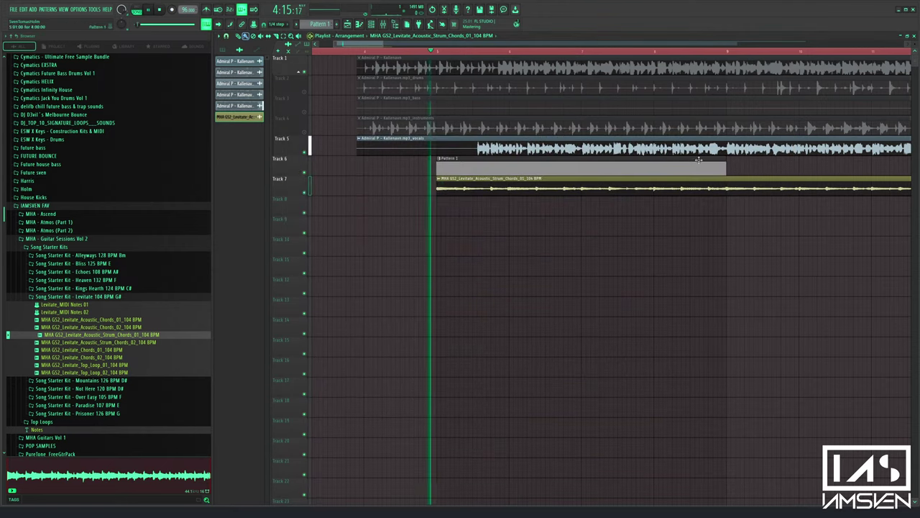
scroll(535, 45, "down", 2)
scroll(531, 52, "down", 3)
key("space")
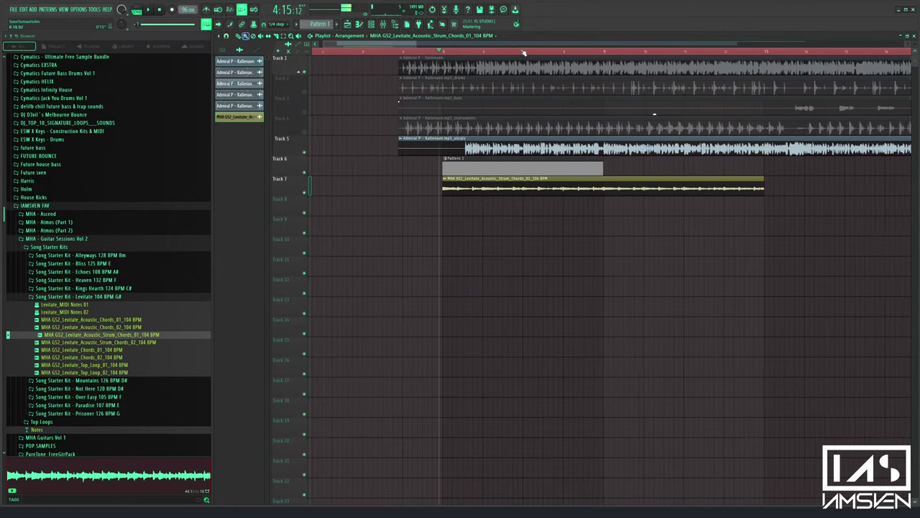
right_click(559, 184)
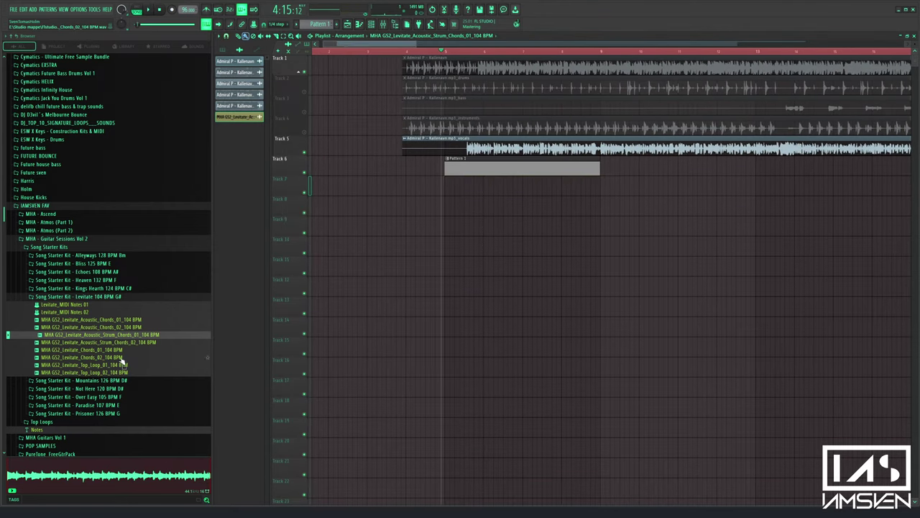
Close the Levitate kit and look through the loops of the Prisoner 126 BPM G kit
left_click(119, 357)
left_click(102, 296)
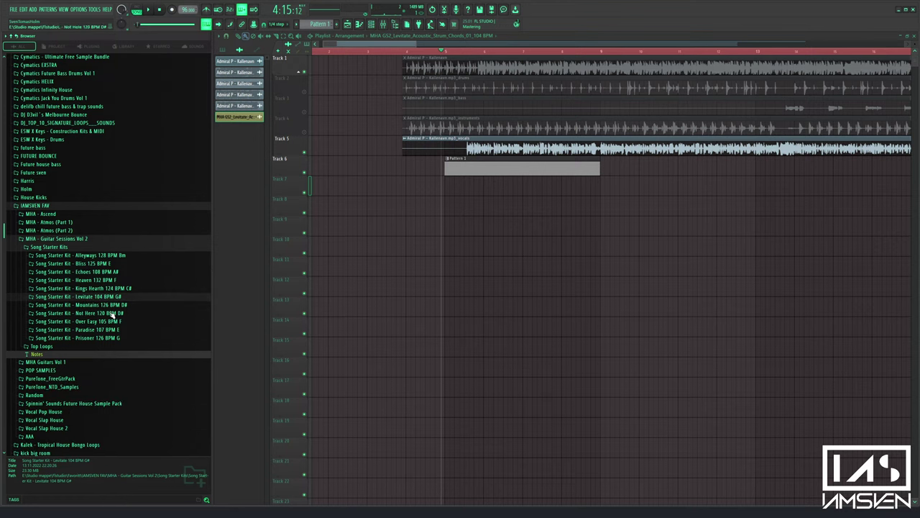
left_click(108, 338)
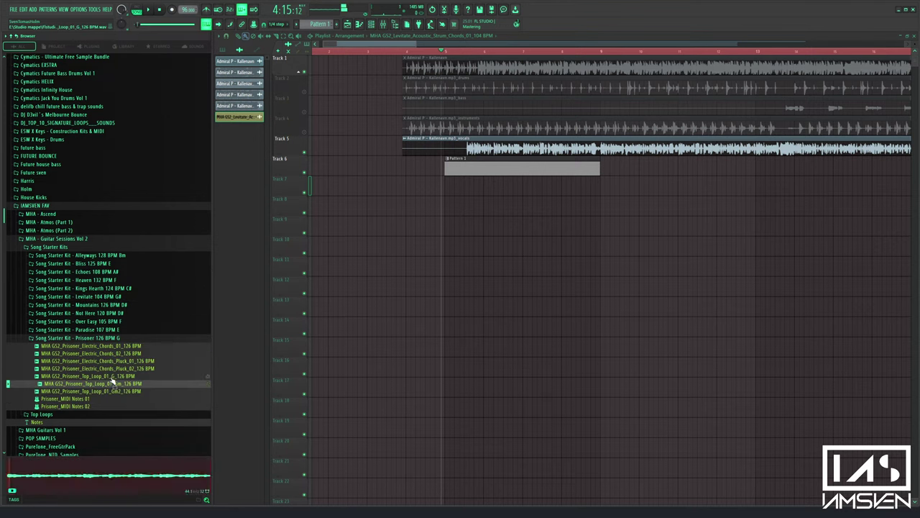
left_click(110, 337)
Open the Over Easy 105 BPM F kit and audition its Chords_02, Top_Loop_02 and Top_Loop_01 loops
left_click(111, 322)
left_click(111, 336)
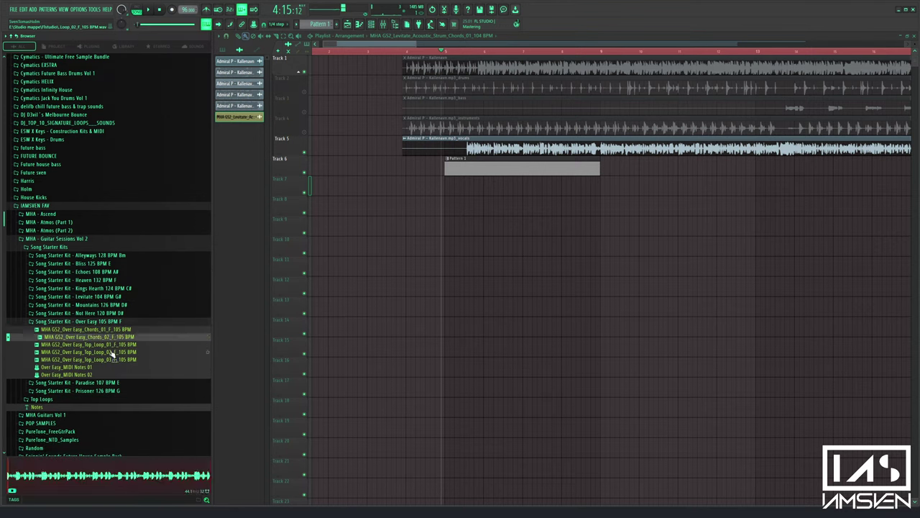
left_click(112, 352)
left_click(112, 344)
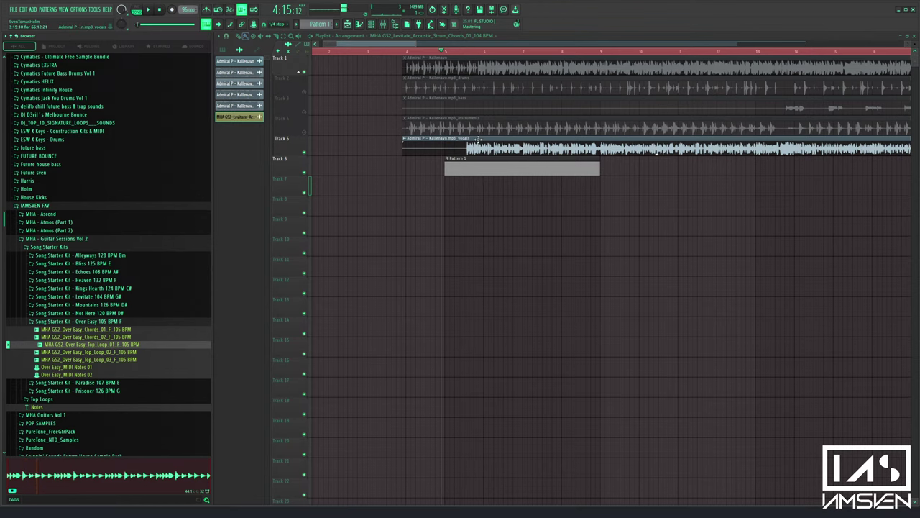
Step through the keys from F up to A in Pattern 1's piano roll to compare the kit's key with A
double_click(470, 168)
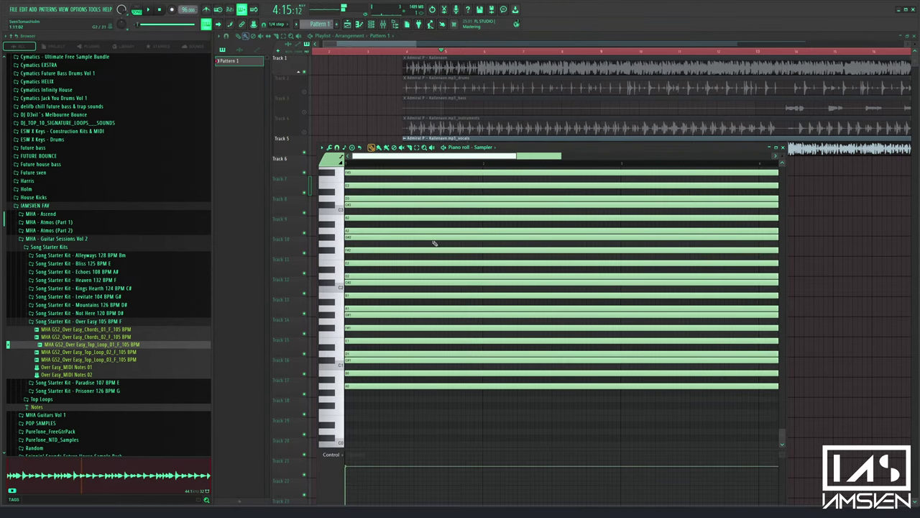
left_click(334, 335)
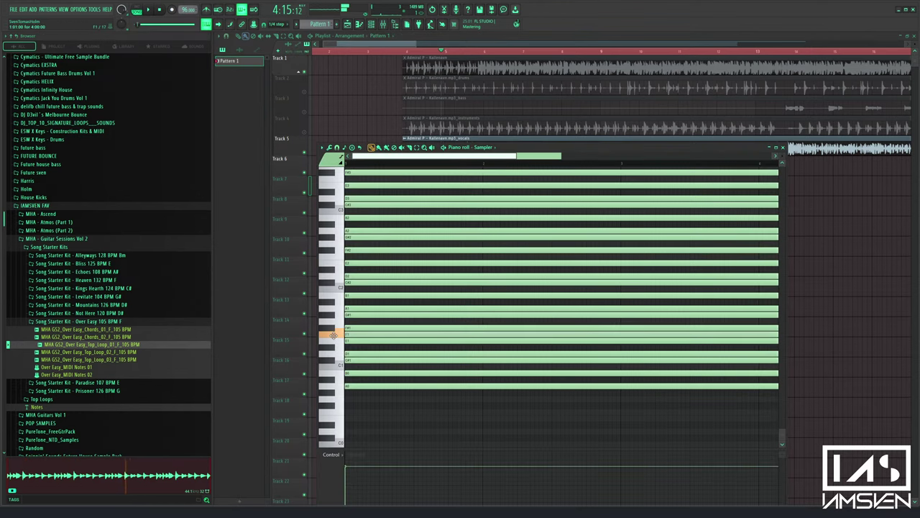
left_click(331, 328)
left_click_drag(330, 322, 331, 302)
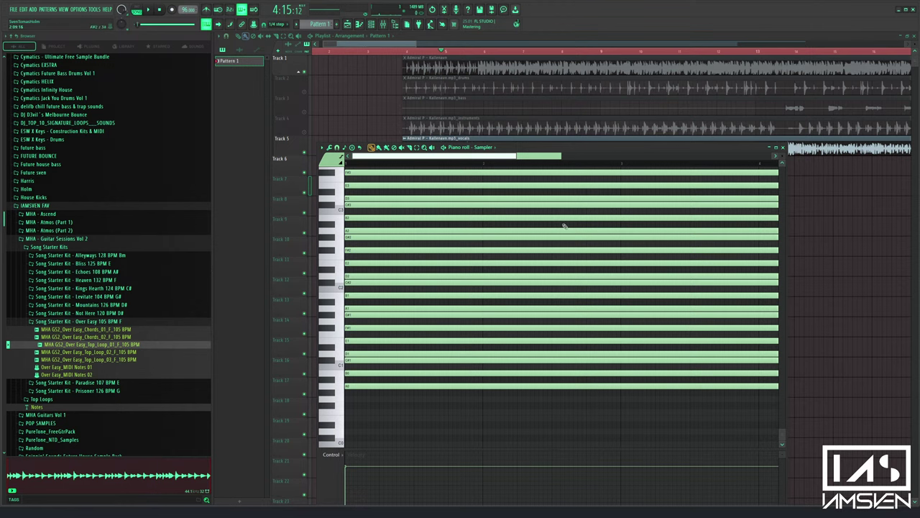
right_click(335, 135)
Audition the Over Easy Chords_01 loop and place the Over Easy Top_Loop_01 loop on Track 7 at bar 5
left_click(110, 329)
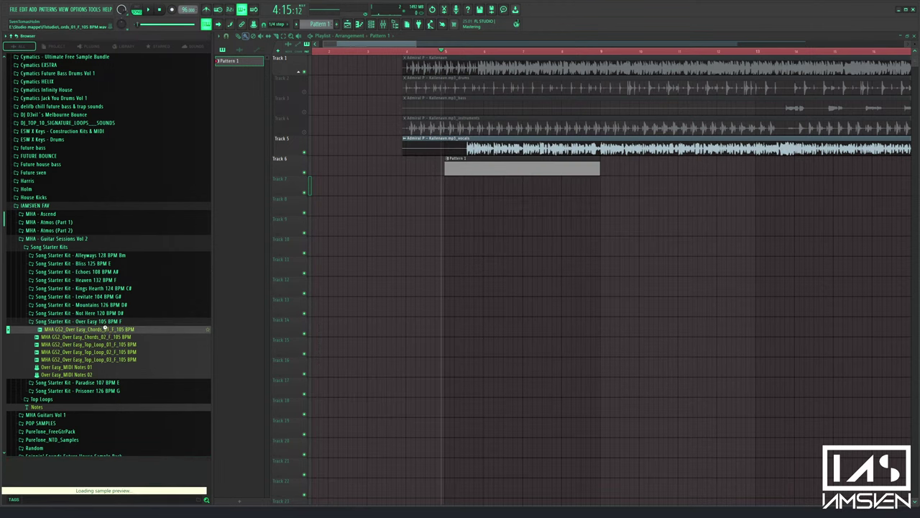
left_click_drag(108, 346, 467, 187)
double_click(467, 187)
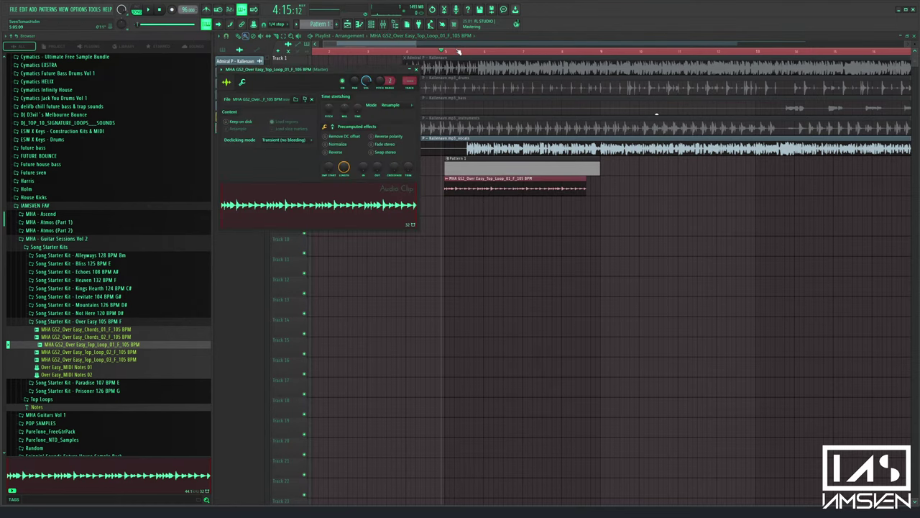
scroll(458, 52, "up", 3)
key("Escape")
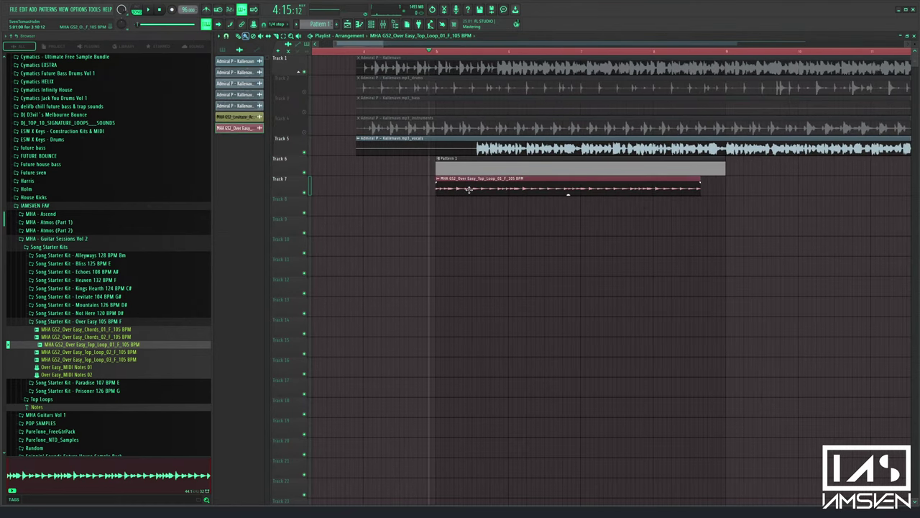
Time-stretch the Top_Loop_01 clip to four bars with Stretch as the stretching mode, and raise its pitch
double_click(468, 190)
left_click_drag(358, 110, 358, 85)
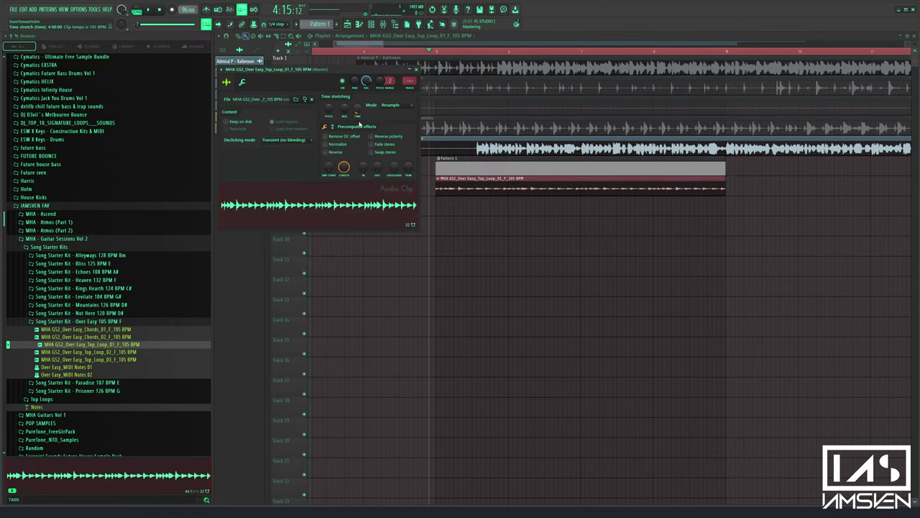
left_click(397, 107)
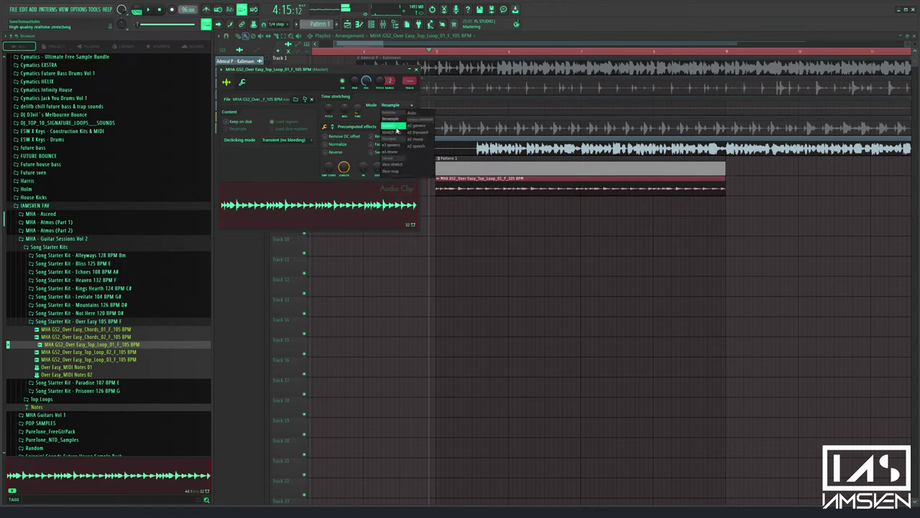
left_click(396, 131)
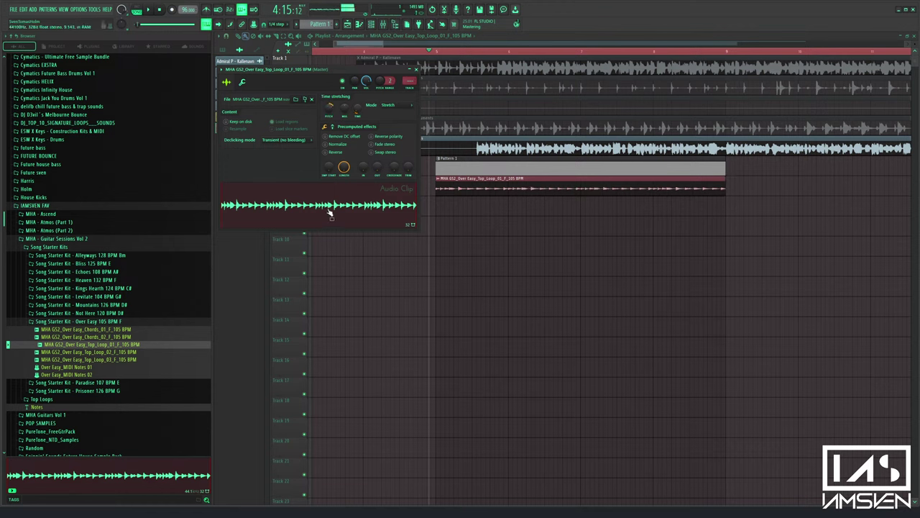
left_click(417, 70)
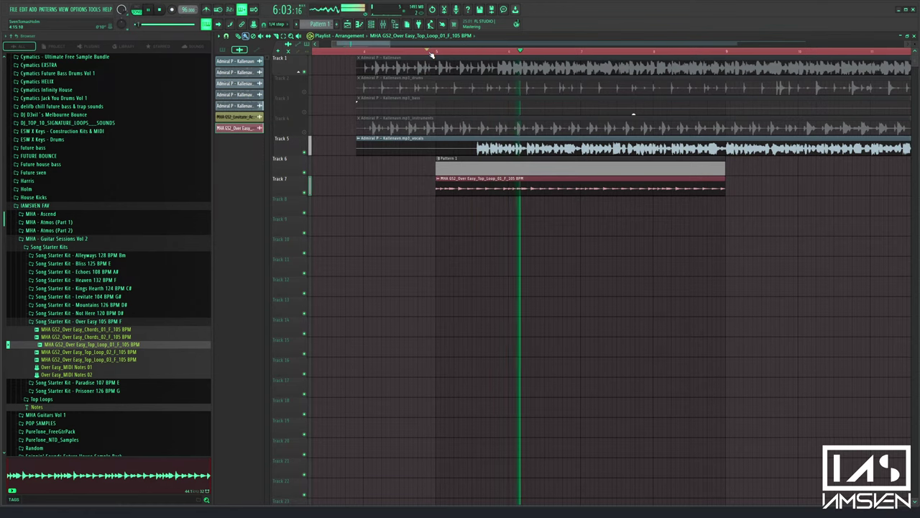
Replay the loop with the vocals from just before bar 5 and duplicate the Top_Loop_01 clip directly after itself on Track 7
scroll(432, 55, "down", 2)
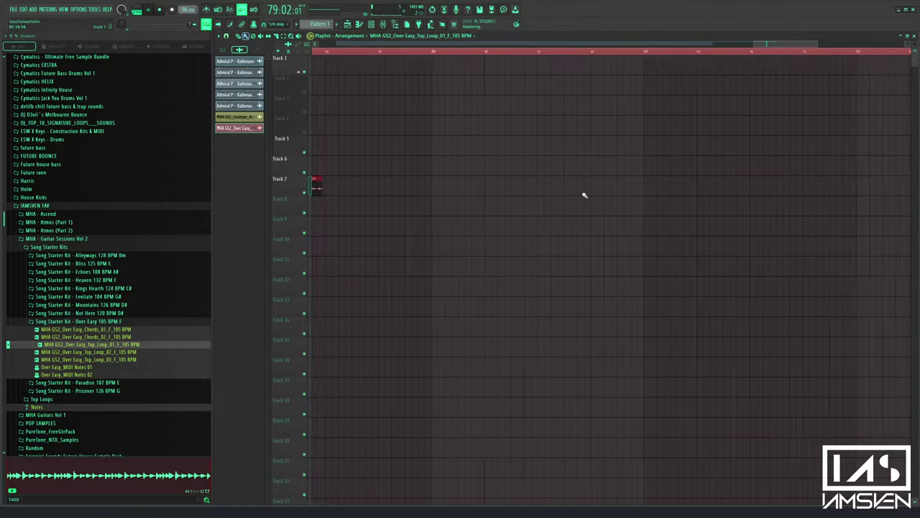
scroll(613, 57, "down", 4)
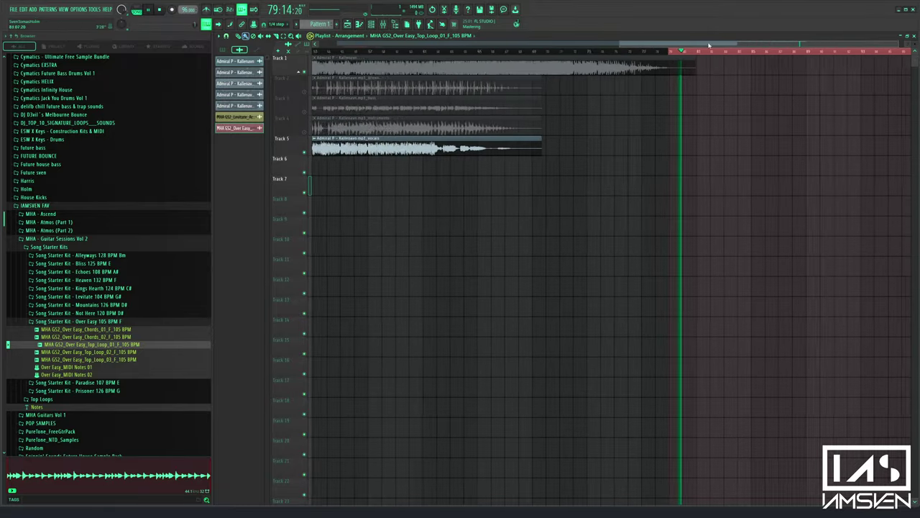
left_click_drag(710, 46, 305, 50)
left_click(365, 51)
scroll(367, 52, "up", 1)
scroll(367, 52, "up", 3)
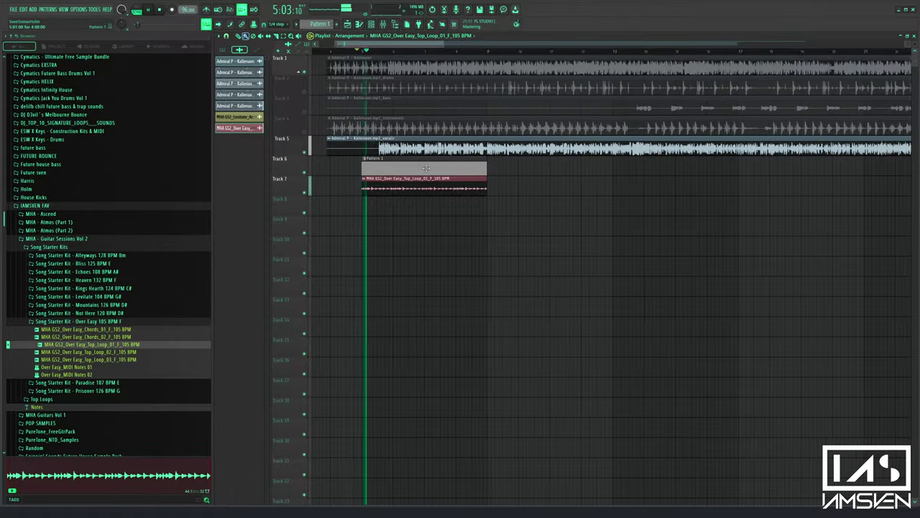
left_click(450, 191, "ctrl")
key("ctrl+b")
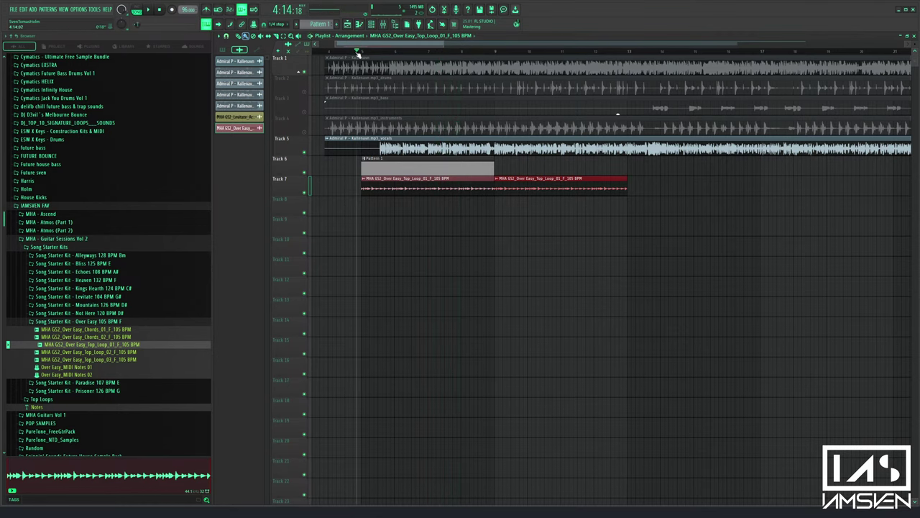
Select the song and its stem clips on Tracks 1 to 5 and shift them earlier so the vocals start on bar 5
left_click(357, 53)
key("space")
scroll(358, 52, "up", 5)
key("space")
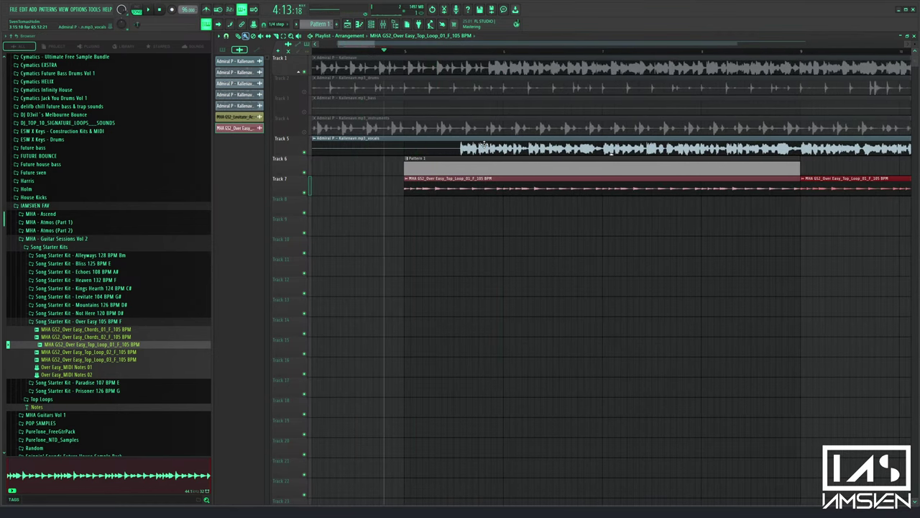
left_click_drag(445, 60, 432, 149)
left_click_drag(486, 138, 413, 132)
key("space")
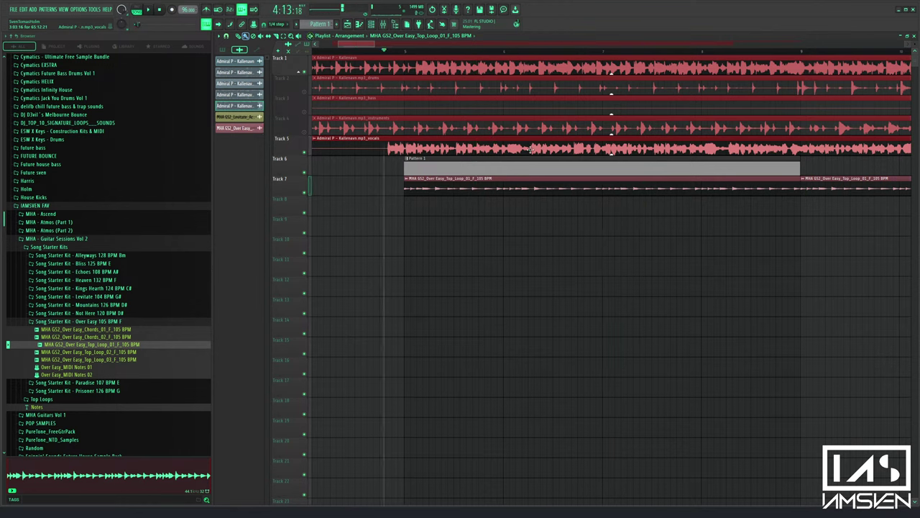
left_click_drag(530, 149, 546, 147)
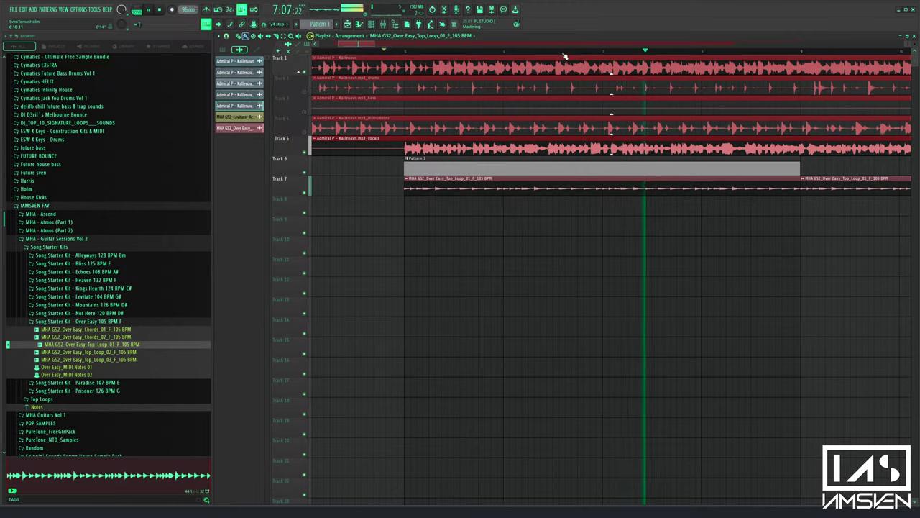
Play the arrangement past bar 13 and replay the passage around bars 12 and 13 to check the stems' timing
scroll(565, 56, "down", 2)
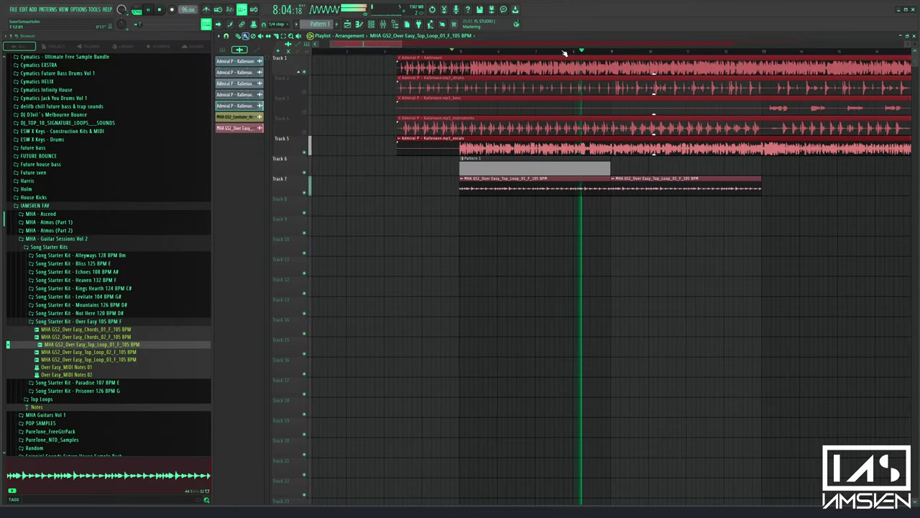
scroll(566, 55, "down", 2)
scroll(566, 54, "down", 2)
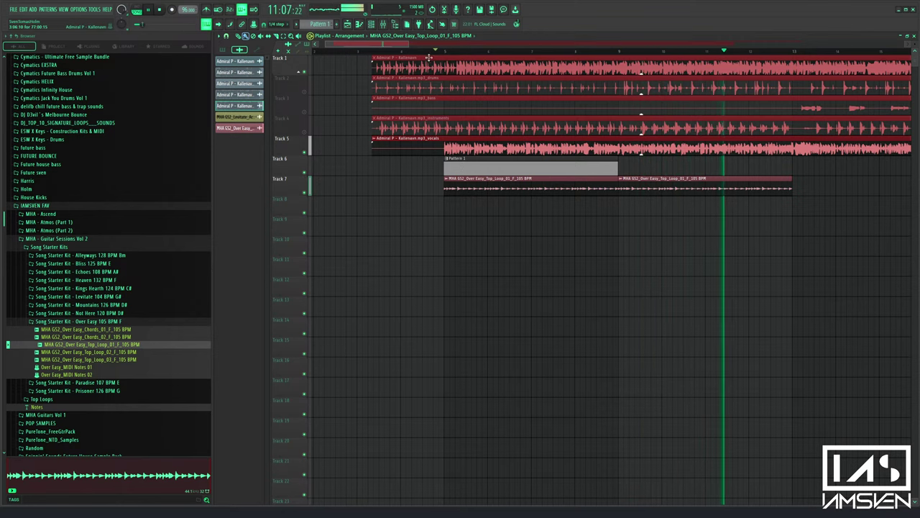
left_click_drag(394, 43, 431, 52)
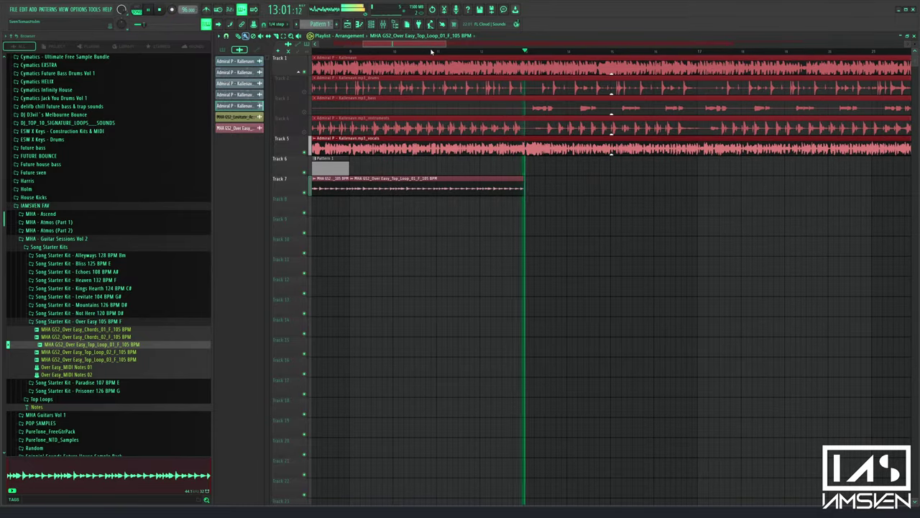
left_click(503, 51)
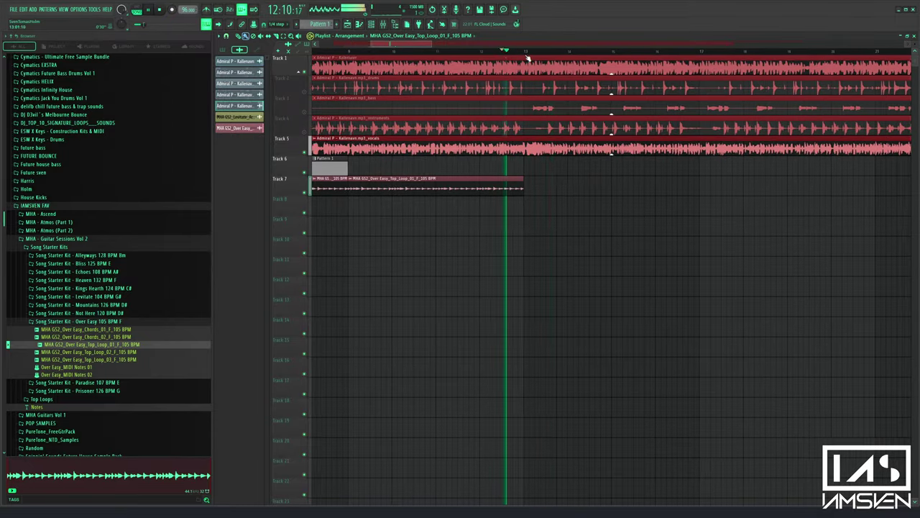
scroll(526, 55, "up", 2)
scroll(419, 52, "down", 1)
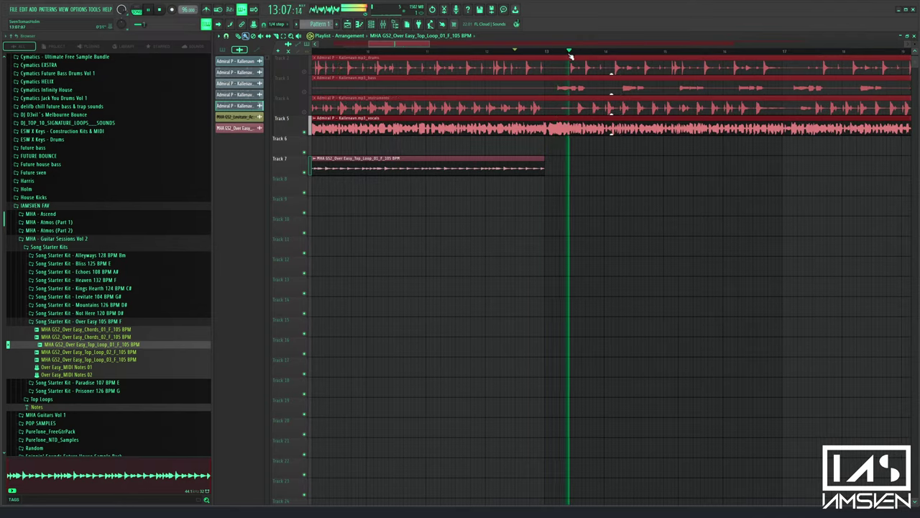
left_click(528, 52)
scroll(546, 55, "up", 3)
key("space")
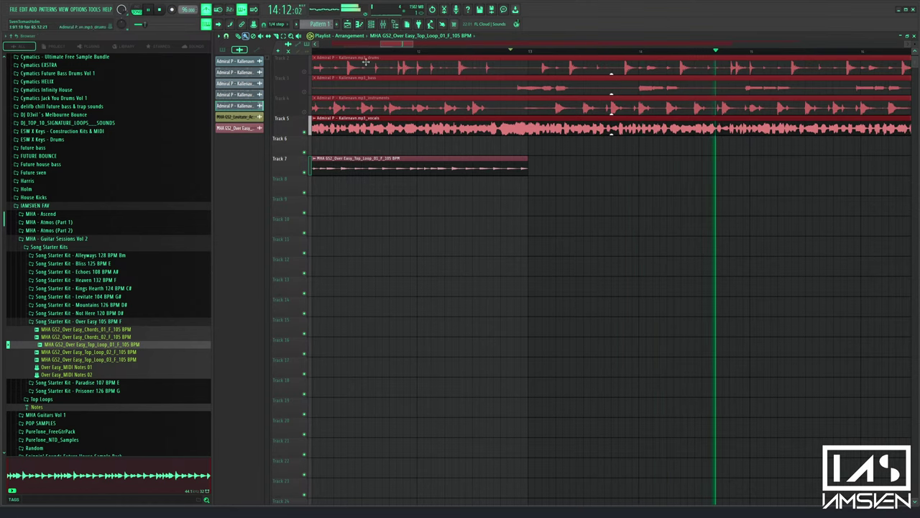
Compare the timing with the metronome from bar 5, and shift the song and all its stems so the first drum beat lands on bar 3
scroll(406, 55, "down", 2)
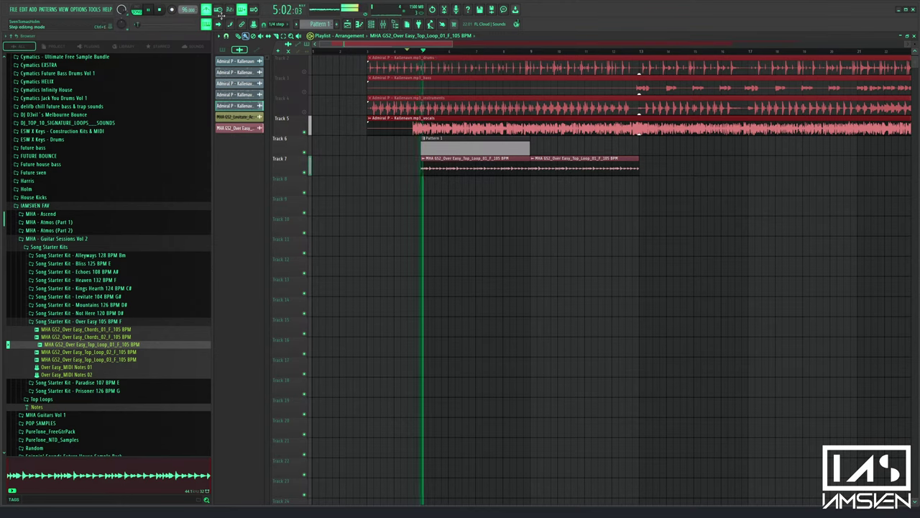
scroll(468, 53, "up", 3)
left_click_drag(390, 47, 377, 47)
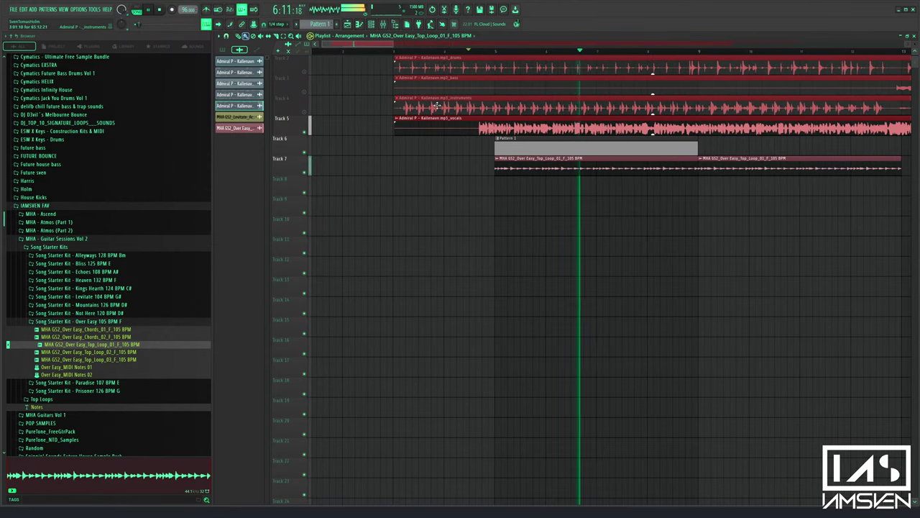
left_click_drag(437, 106, 546, 57)
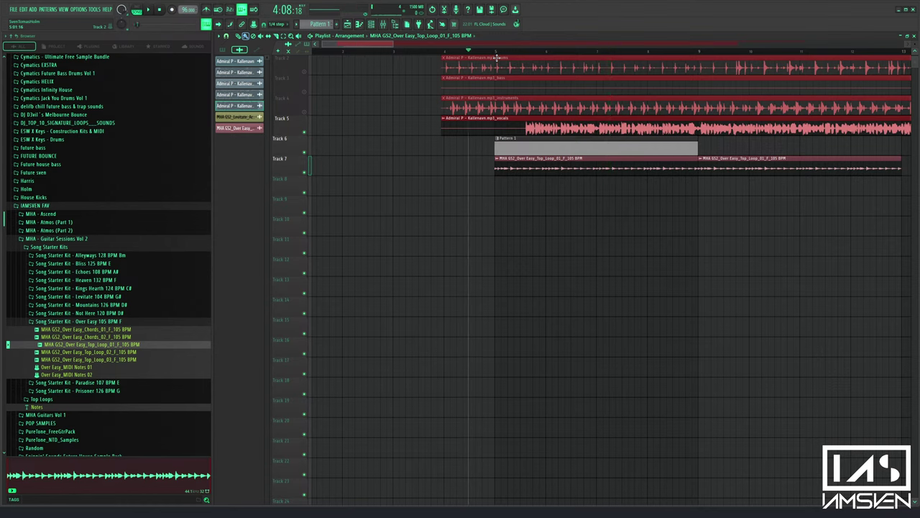
left_click_drag(485, 55, 455, 61)
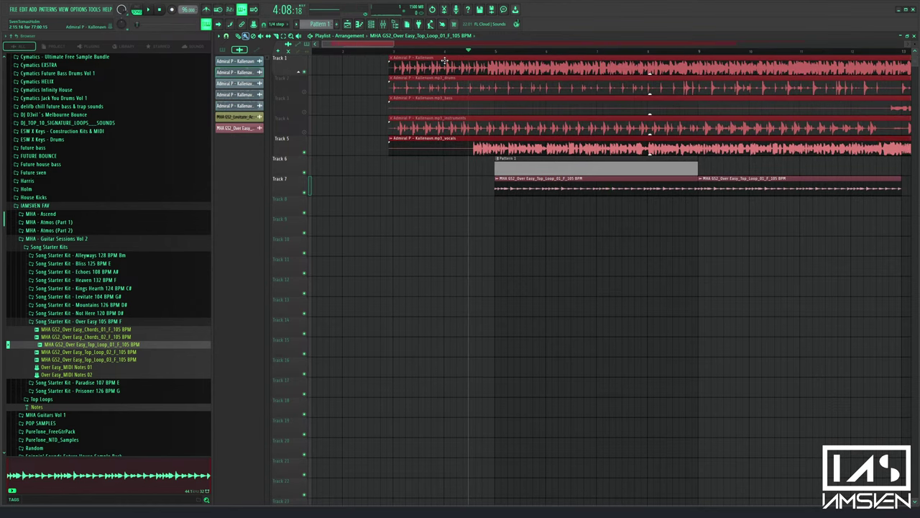
scroll(388, 58, "up", 5)
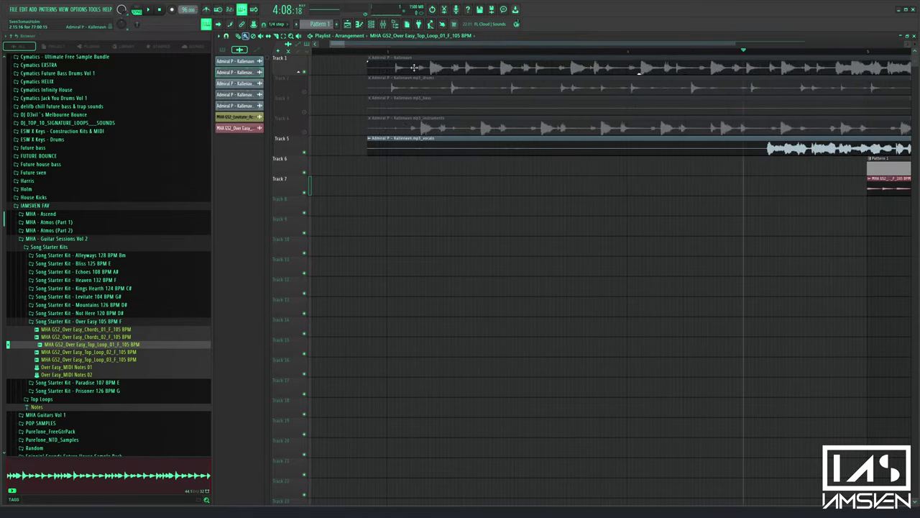
left_click_drag(410, 89, 380, 62)
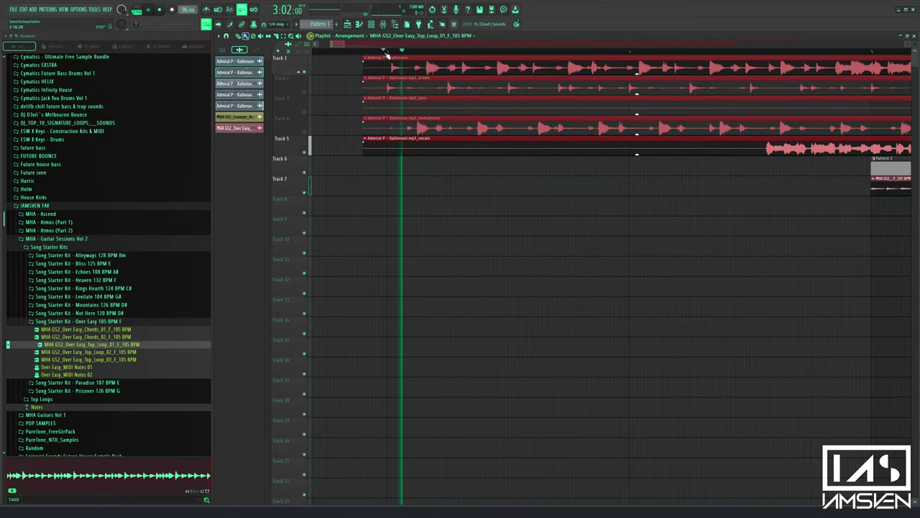
Play from the middle of bar 4 to check the loop against the vocals, and collapse the Over Easy kit folder
left_click(754, 51)
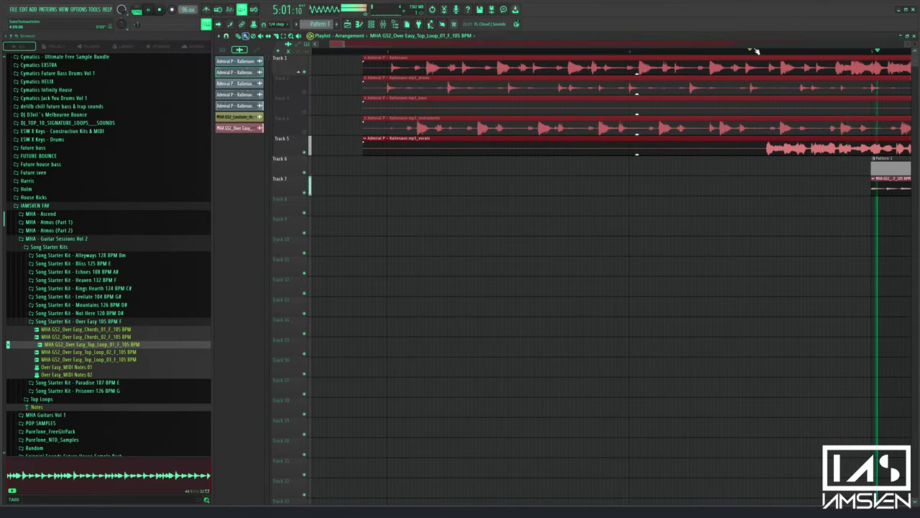
scroll(755, 51, "down", 4)
scroll(397, 45, "right", 2)
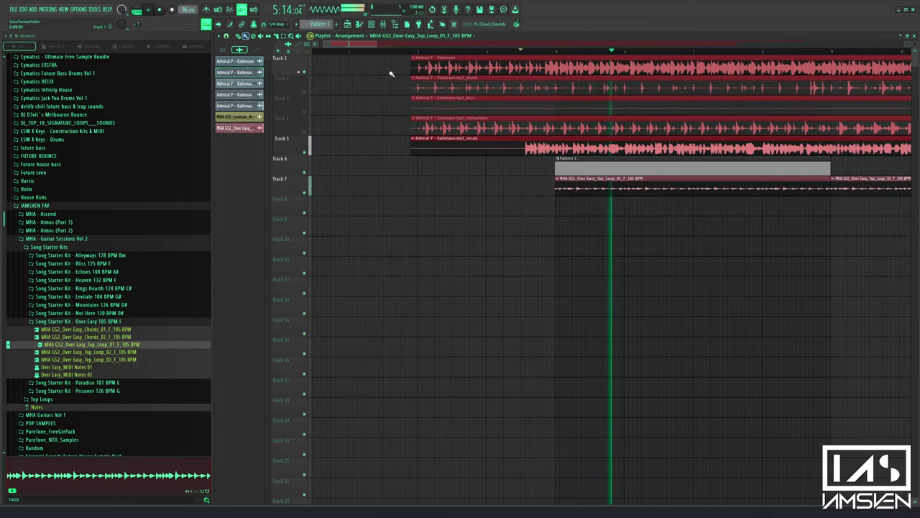
left_click(82, 322)
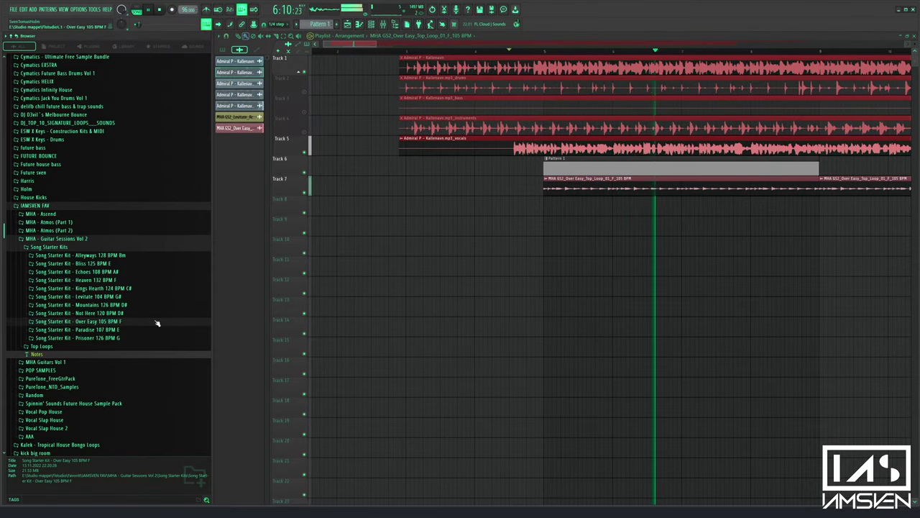
scroll(417, 51, "right", 4)
scroll(418, 53, "down", 4)
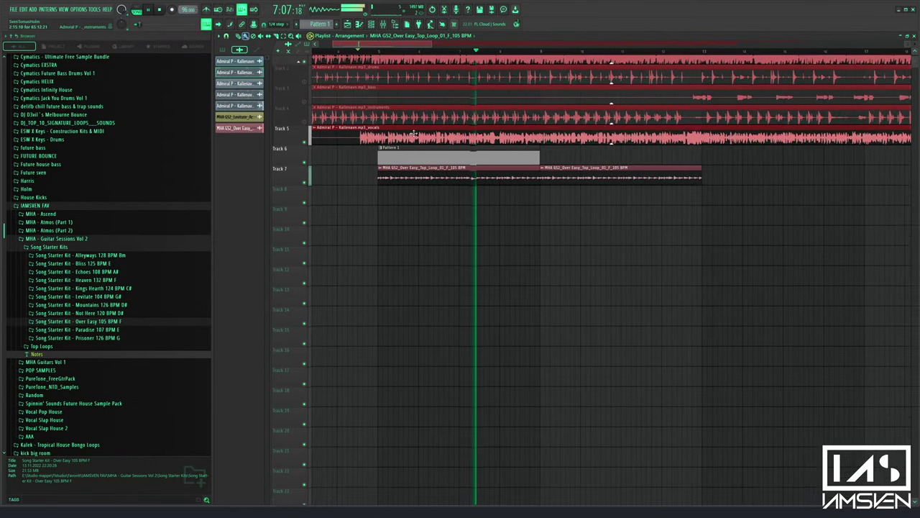
Stop playback and mute the Top_Loop_01 clips' track, Track 7
double_click(454, 148)
left_click(784, 148)
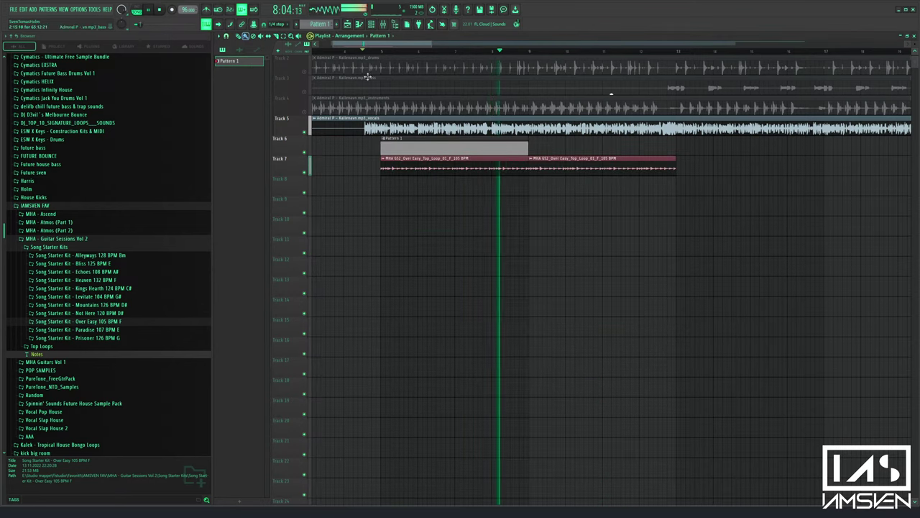
key("space")
key("F9")
key("F9")
left_click(305, 173)
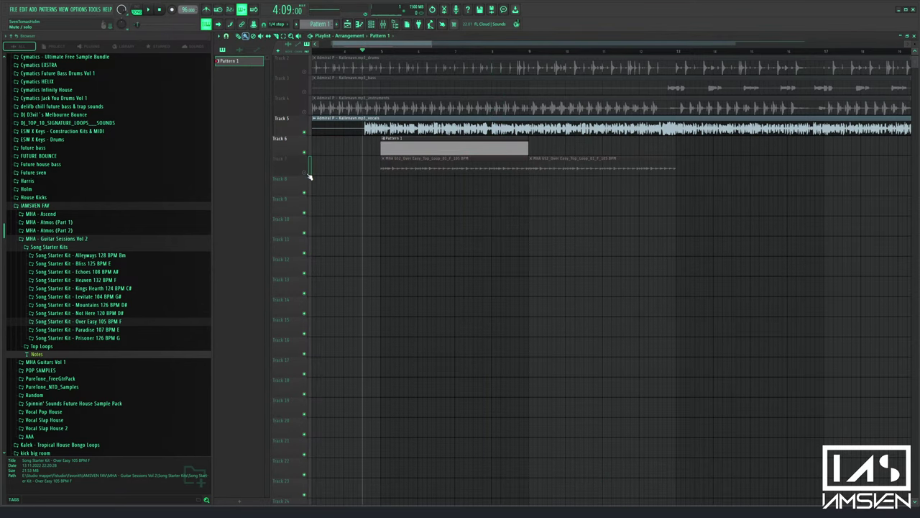
Open Pattern 1 in the piano roll, view its list of target channels, and close the piano roll
key("space")
double_click(394, 151)
key("space")
left_click(485, 149)
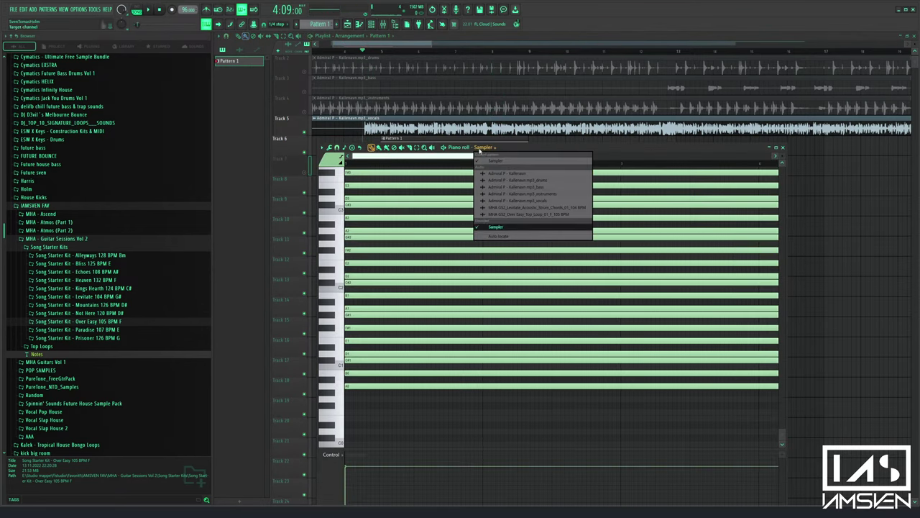
left_click(486, 148)
left_click(485, 148)
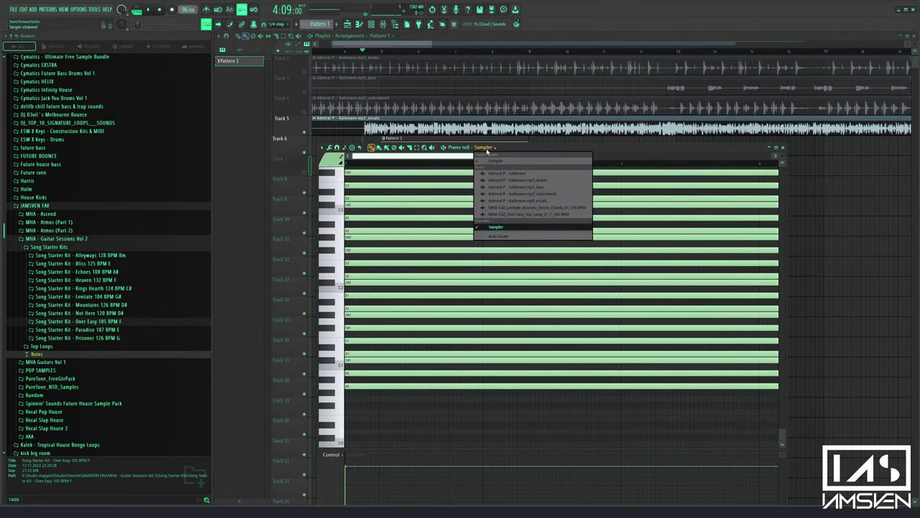
left_click(726, 155)
Open the channel rack and set its display filter to show all channels
left_click(360, 23)
left_click(372, 23)
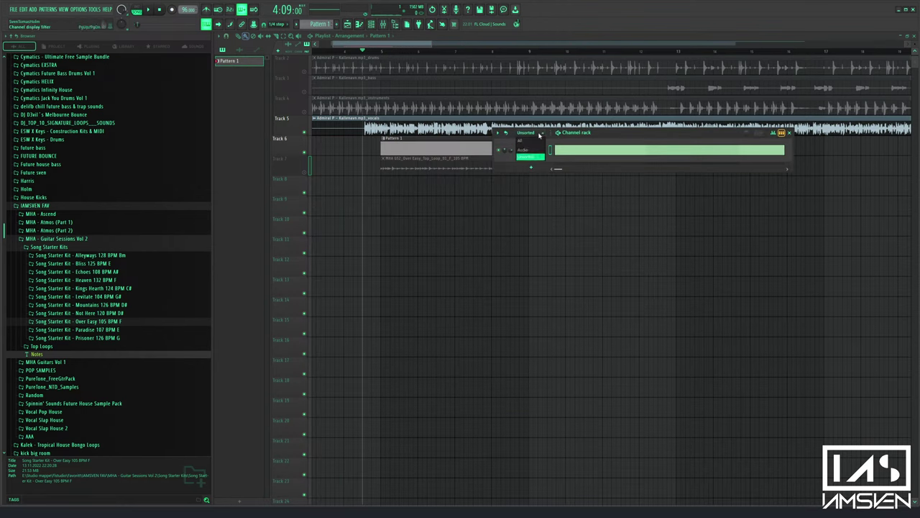
left_click(520, 140)
key("F8")
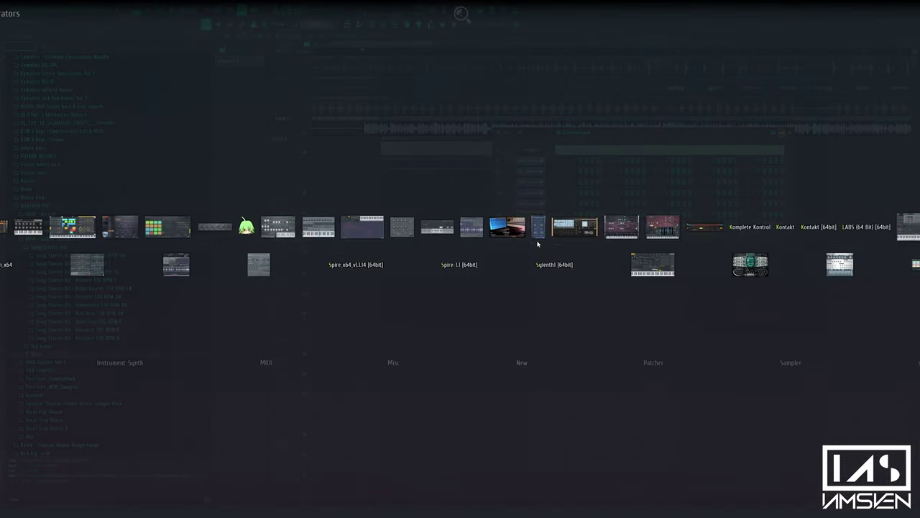
type("nexus")
key("Return")
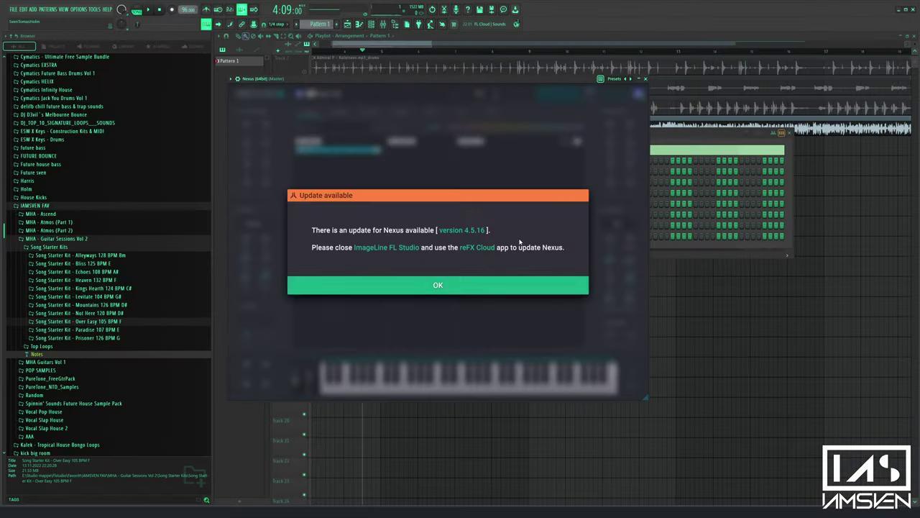
left_click(484, 289)
left_click(647, 79)
right_click(546, 234)
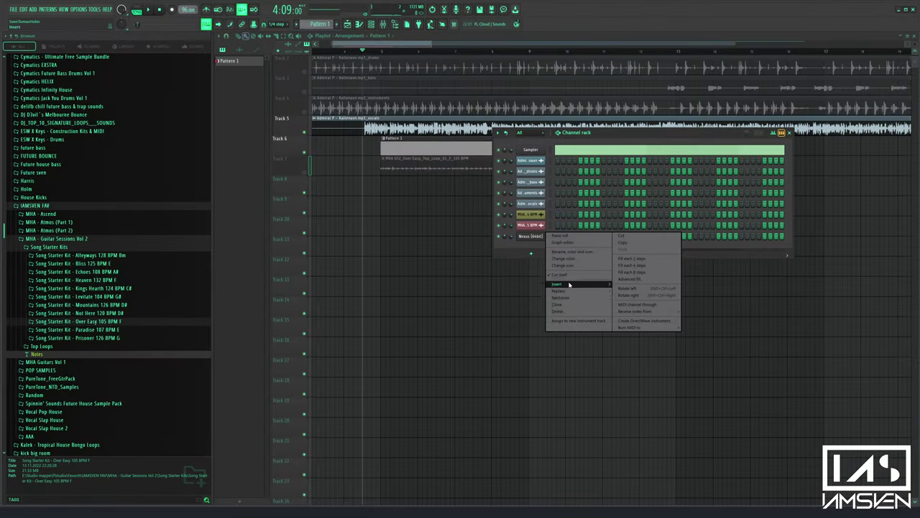
left_click(579, 312)
Add a Nexus channel and load the piano preset Movie Score 1 from the Iamsven folder
key("F8")
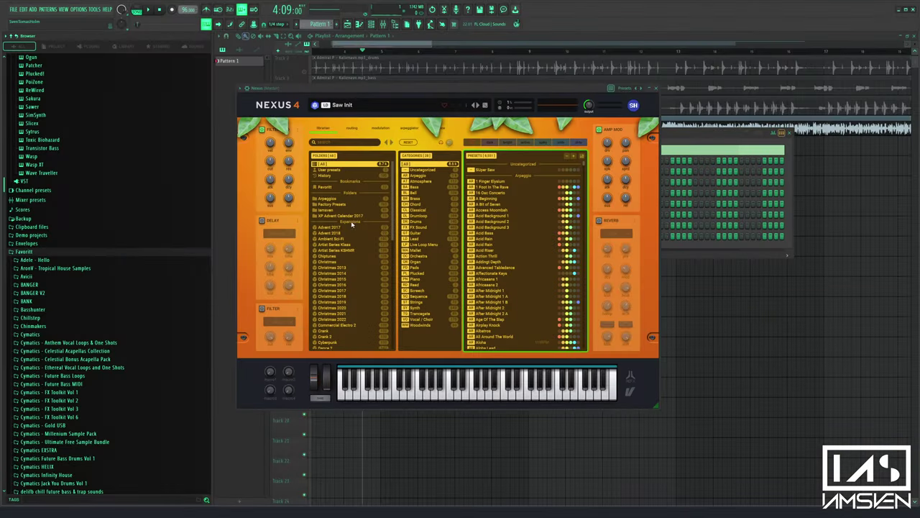
left_click(346, 210)
left_click(427, 221)
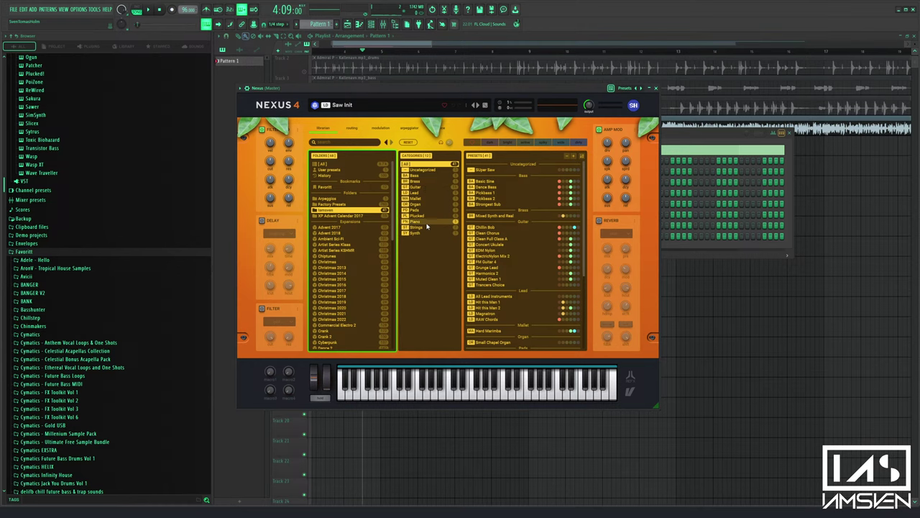
left_click(501, 193)
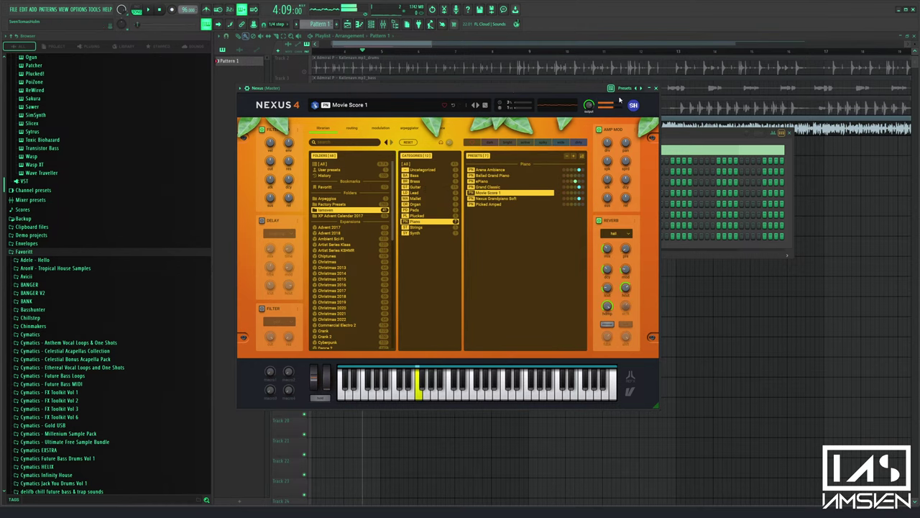
Close the Nexus plugin window and open the new Nexus channel in the piano roll
left_click(656, 88)
right_click(535, 237)
left_click(565, 236)
Try a long held C#3 note in the Nexus piano roll against the playing vocals
left_click_drag(357, 263, 349, 206)
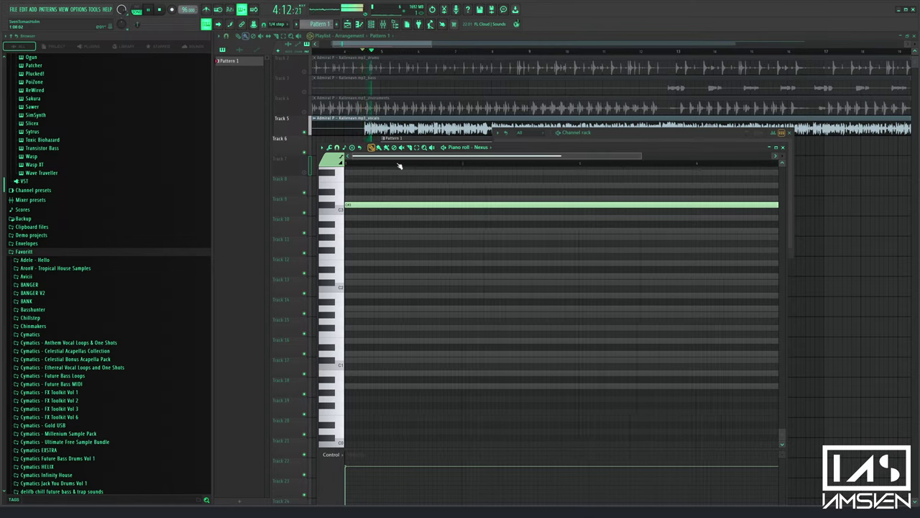
scroll(394, 184, "down", 1)
scroll(366, 252, "up", 3)
key("space")
Try A3, F#3, C#4 and G#3 as successive root notes against the vocals, and delete the last two
left_click_drag(361, 283, 353, 230)
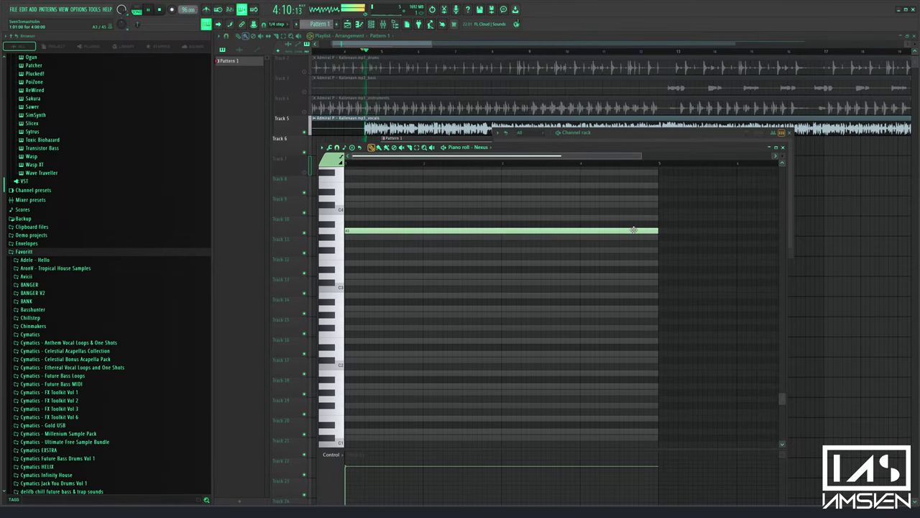
left_click_drag(660, 231, 407, 239)
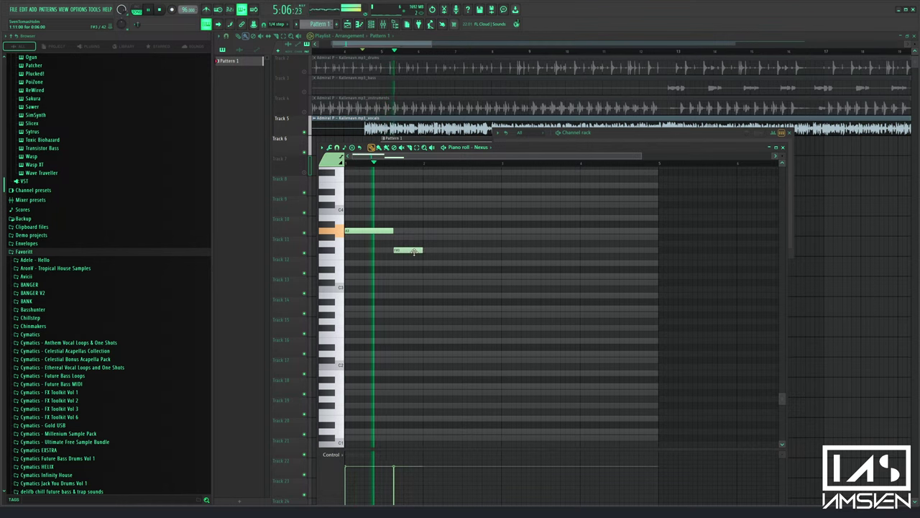
key("space")
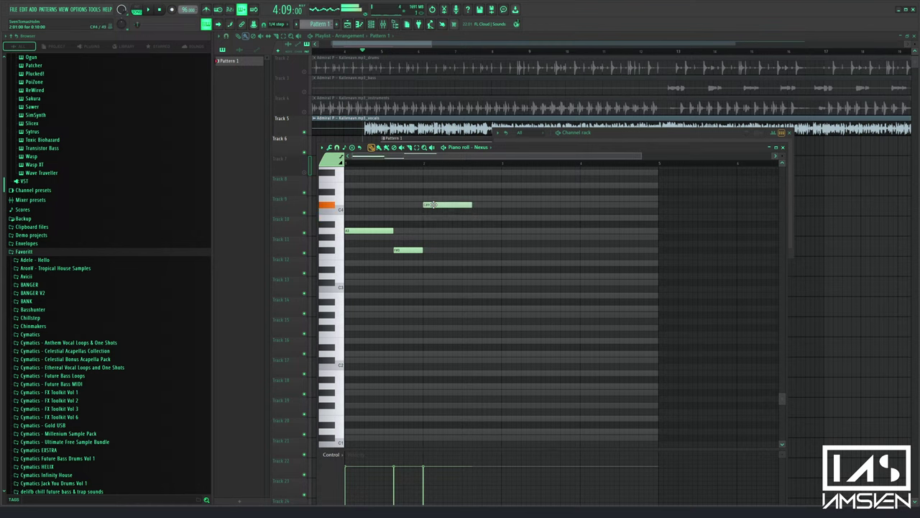
key("space")
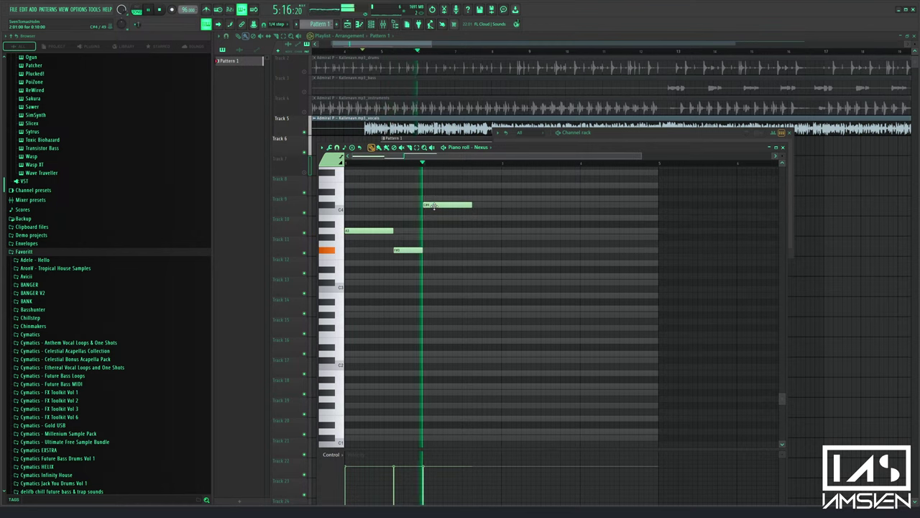
left_click(493, 236)
left_click_drag(493, 236, 485, 233)
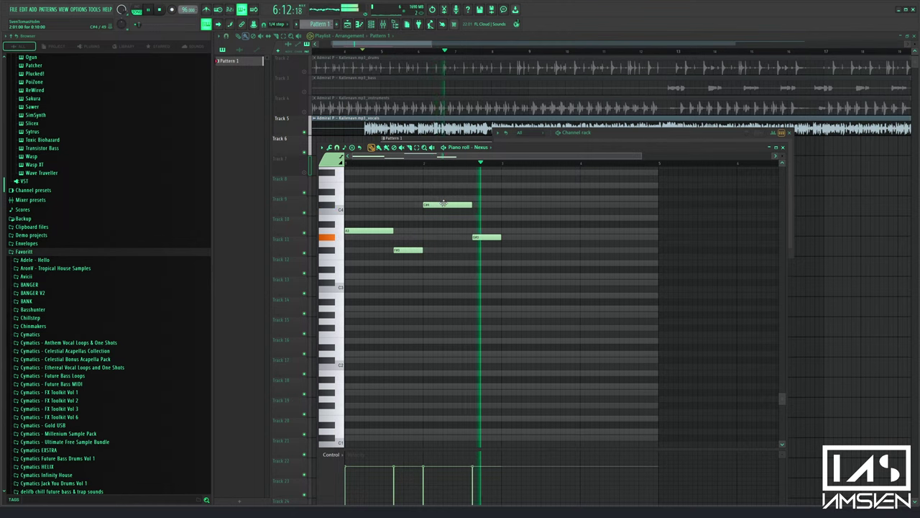
right_click(487, 237)
right_click(460, 205)
Try F#3 followed by D3 from step 11 of bar 1 against the vocals, and delete both notes
key("space")
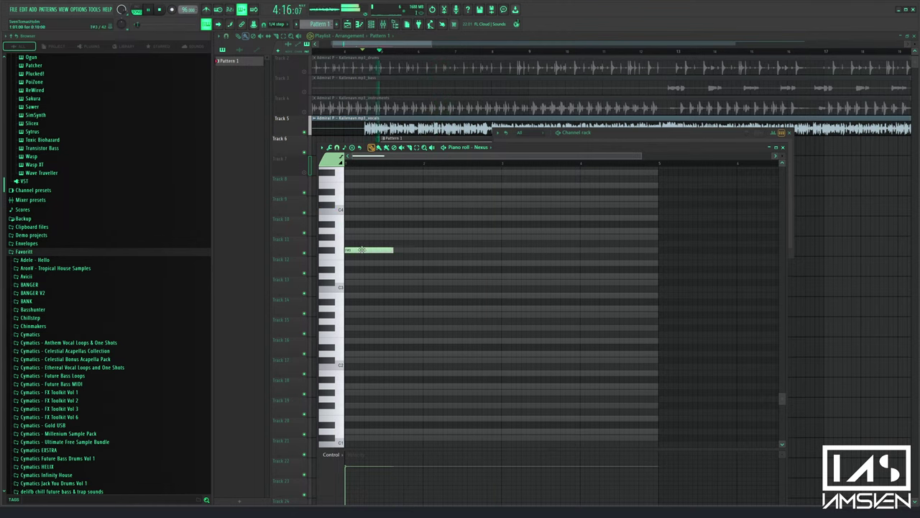
key("space")
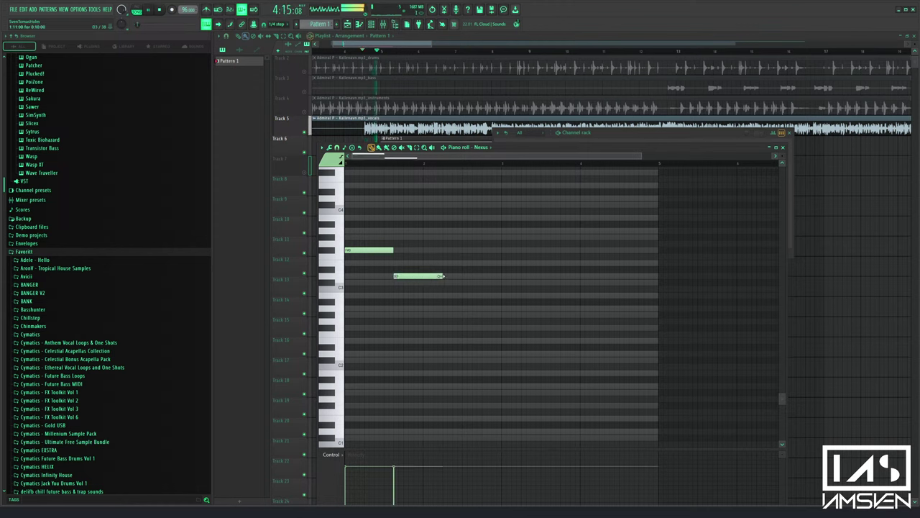
right_click(370, 251)
right_click(408, 275)
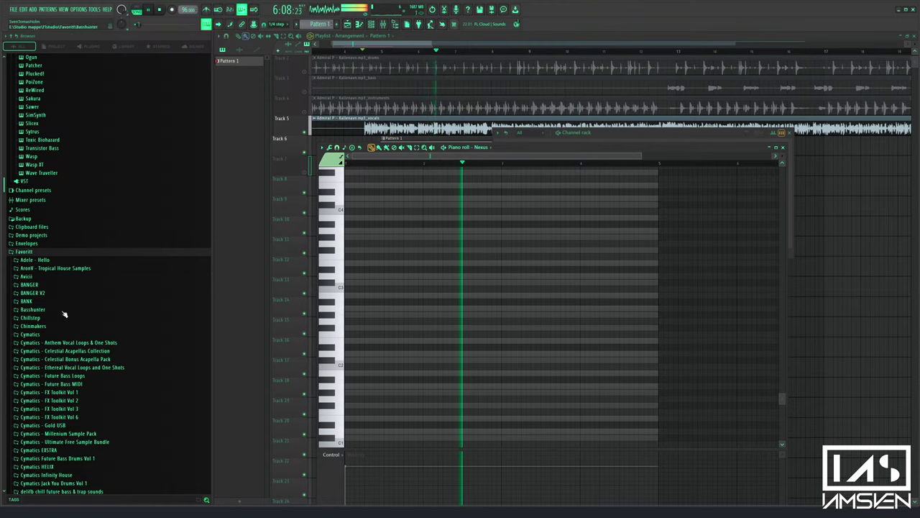
Collapse the IAMSVEN FAV folder and find and expand the Unison MIDI Chord Pack folder among the favourite sample folders
scroll(78, 336, "down", 8)
left_click(37, 279)
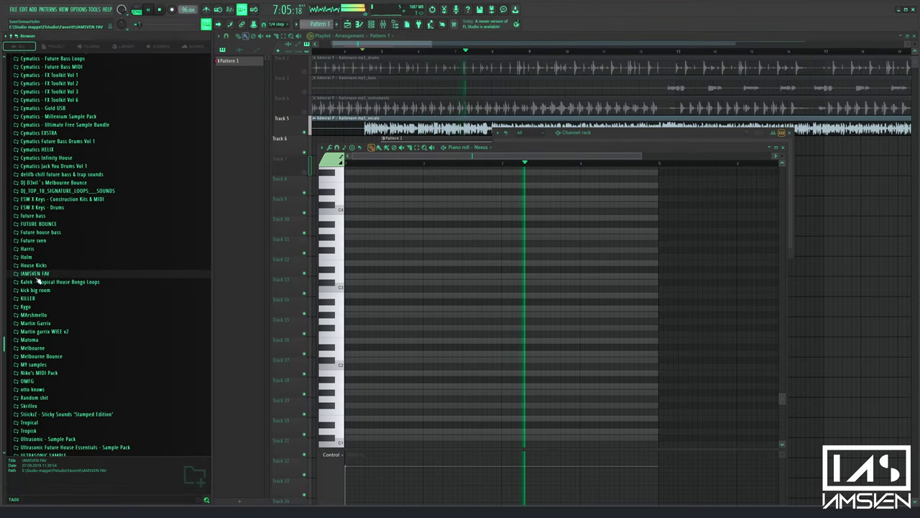
scroll(44, 331, "down", 5)
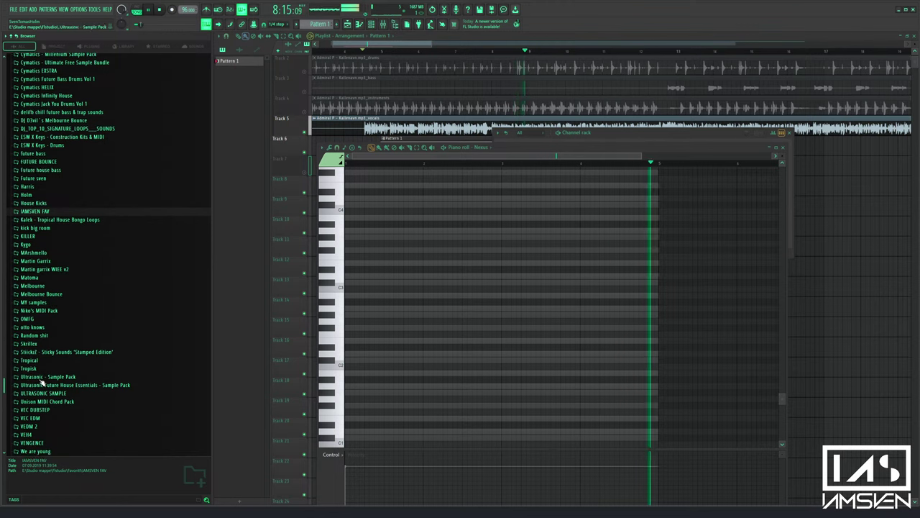
scroll(64, 345, "down", 5)
left_click(63, 366)
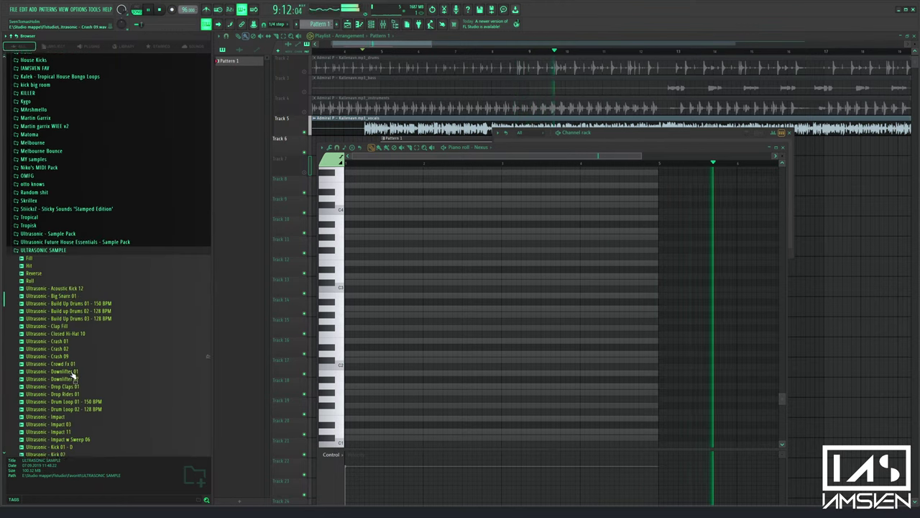
left_click(54, 247)
left_click(56, 254)
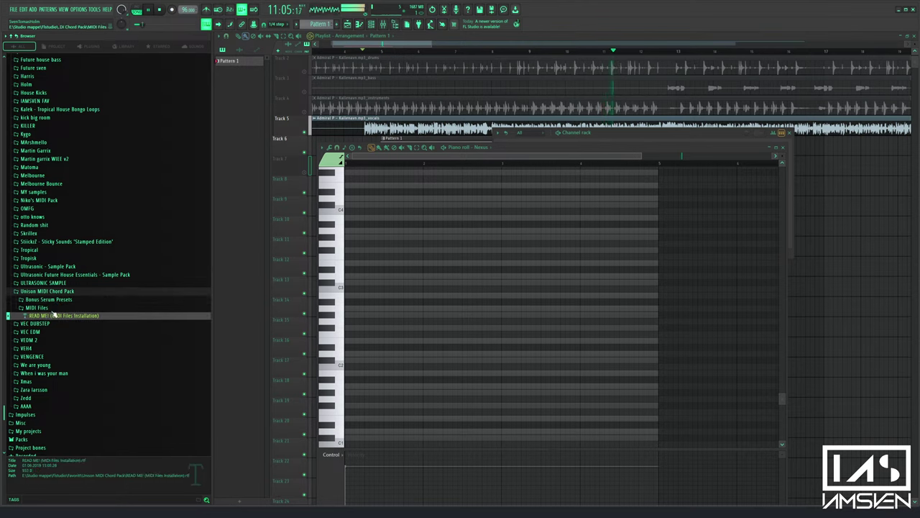
In the pack's MIDI Files, open 10 - A Major - F# Minor, 4 Progressions, 1 Diatonic Triads, Major Progressions
left_click(52, 308)
scroll(64, 357, "down", 3)
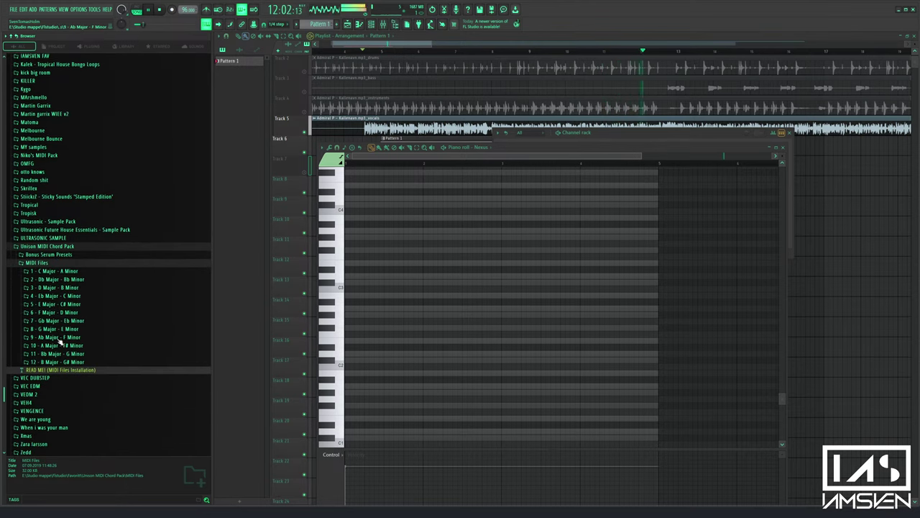
left_click(62, 345)
left_click(69, 378)
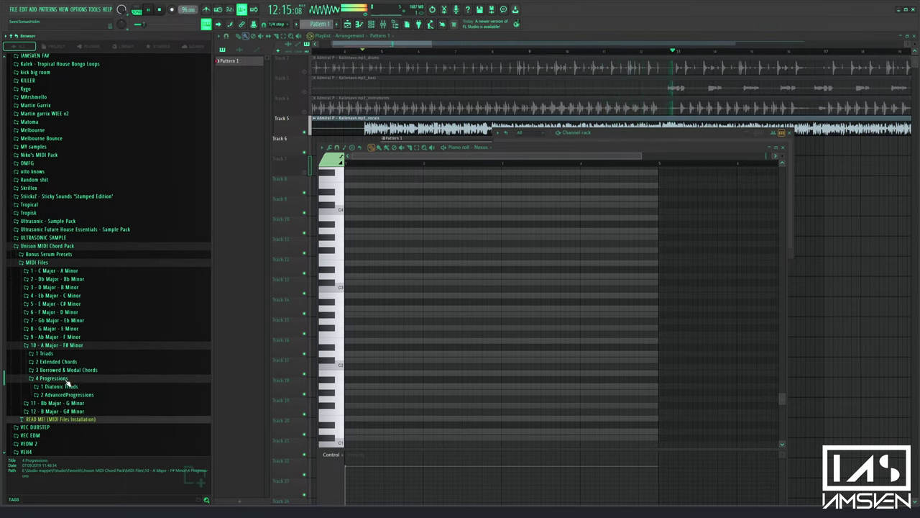
left_click(70, 388)
scroll(70, 389, "down", 3)
left_click(68, 307)
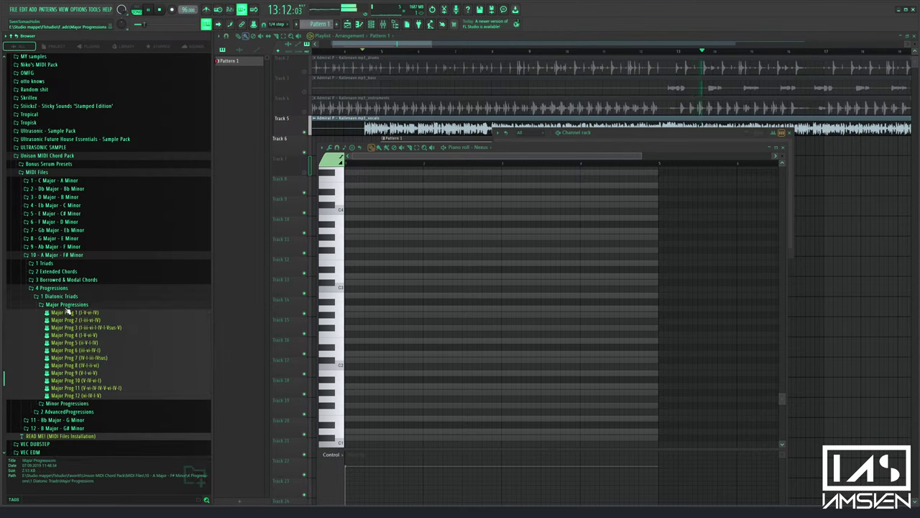
Load Major Prog 1 (I-V-vi-IV) into the Nexus piano roll and play it against the vocals
key("space")
left_click_drag(80, 313, 374, 281)
scroll(482, 294, "up", 5)
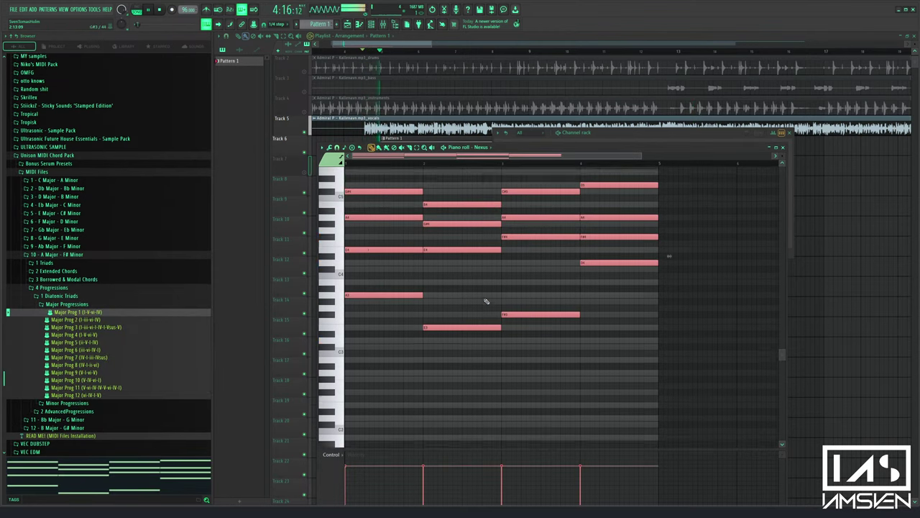
key("space")
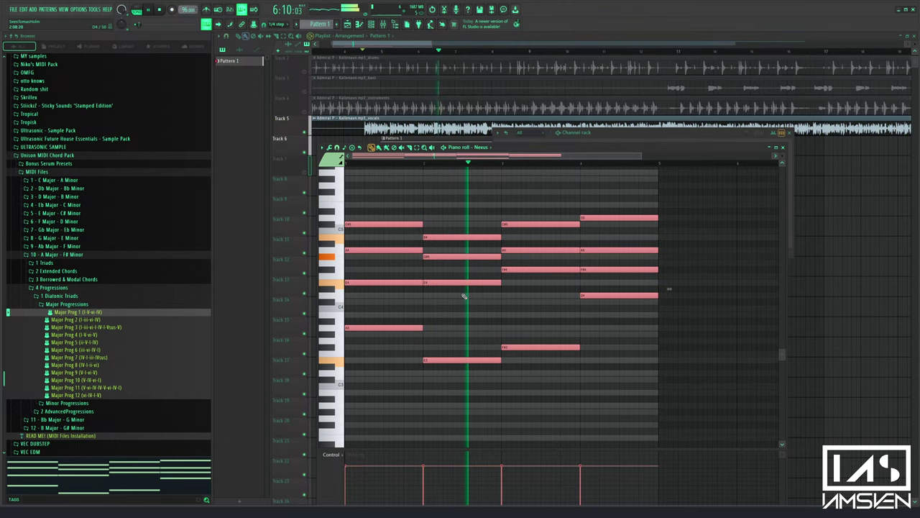
Try Major Prog 12 (vi-IV-I-V) in the Nexus piano roll and play it against the vocals
left_click_drag(76, 395, 403, 309)
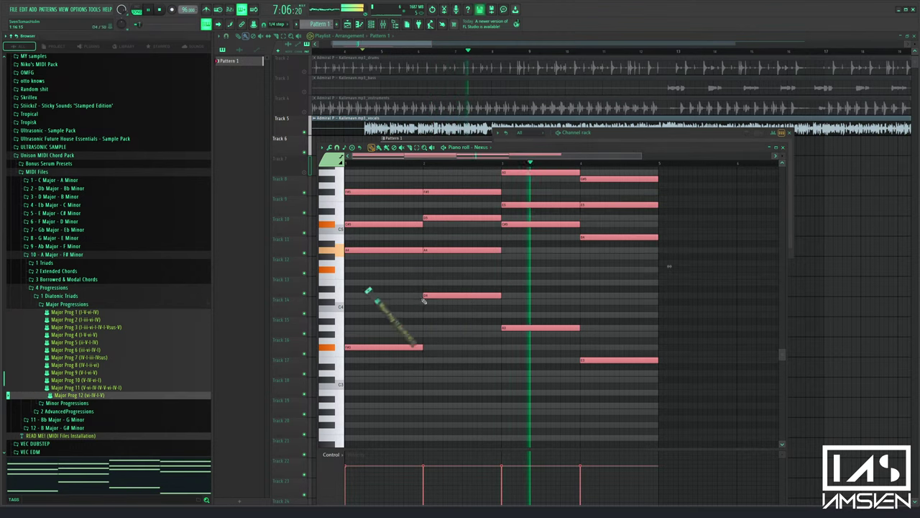
key("space")
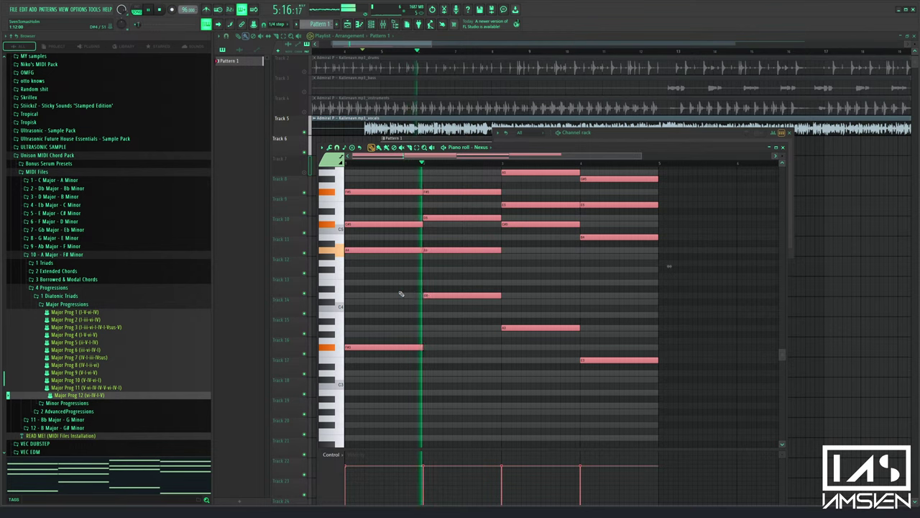
scroll(425, 302, "up", 4)
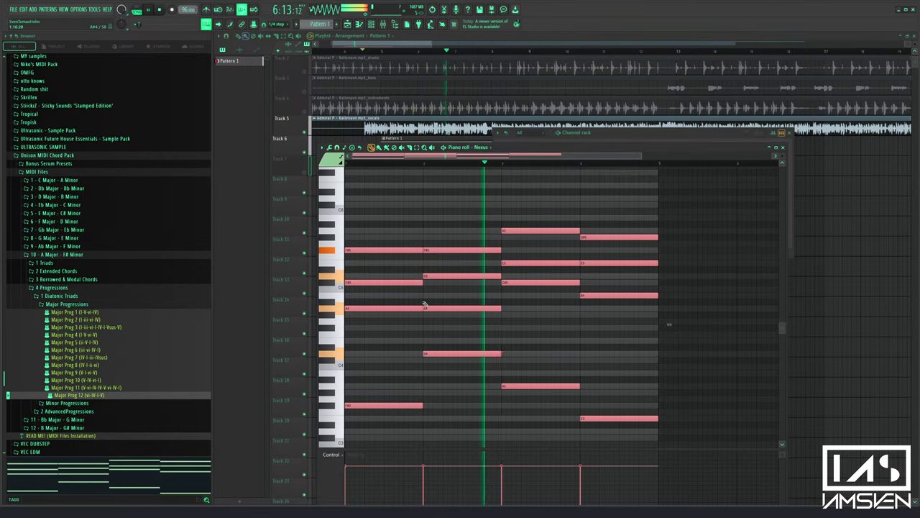
scroll(424, 302, "down", 4)
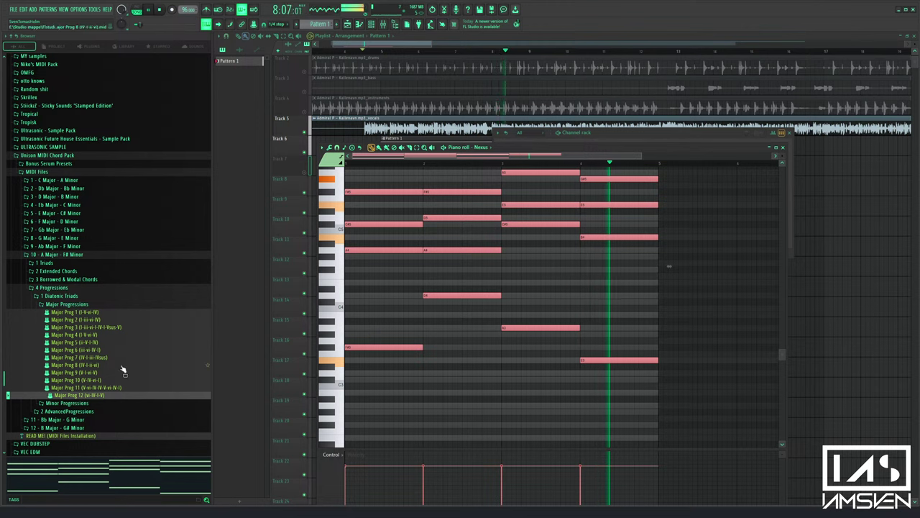
Replace the current chords with Major Prog 1 (I-V-vi-IV), deselect the notes, and listen to them with the vocals
left_click_drag(76, 312, 398, 300)
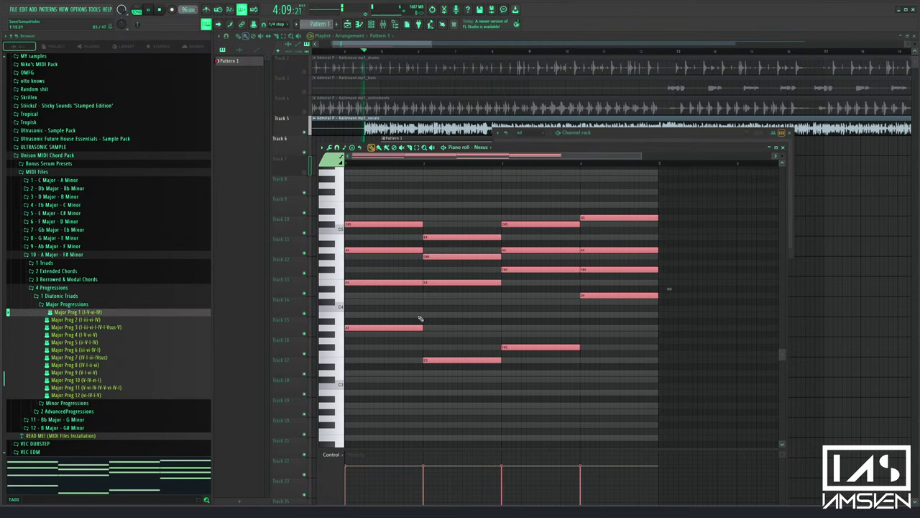
left_click(454, 318, "ctrl")
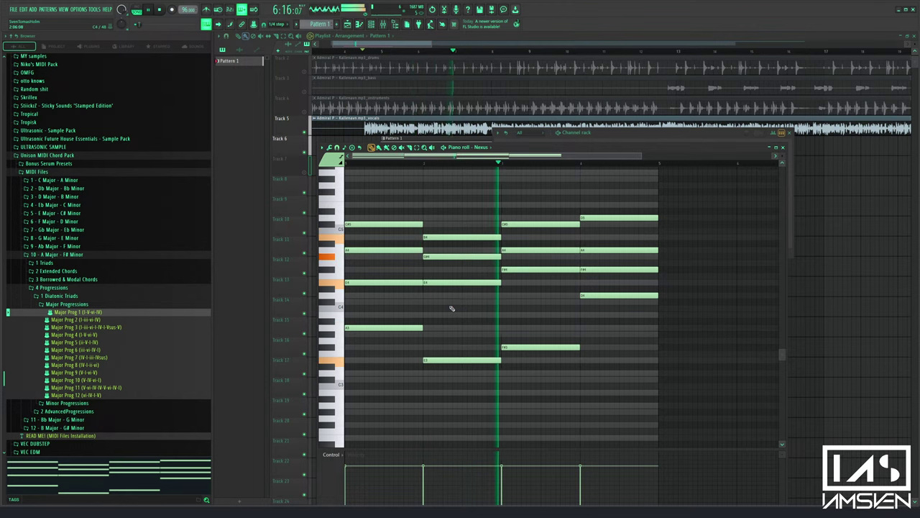
Shorten the first two chords in the Nexus piano roll so that both fit back to back in bar 1
left_click_drag(411, 210, 444, 380)
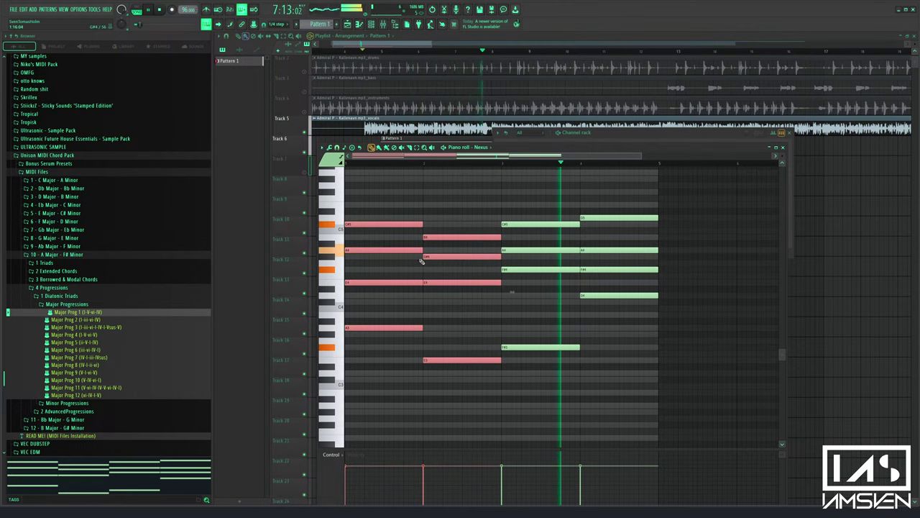
left_click_drag(422, 259, 394, 255)
key("space")
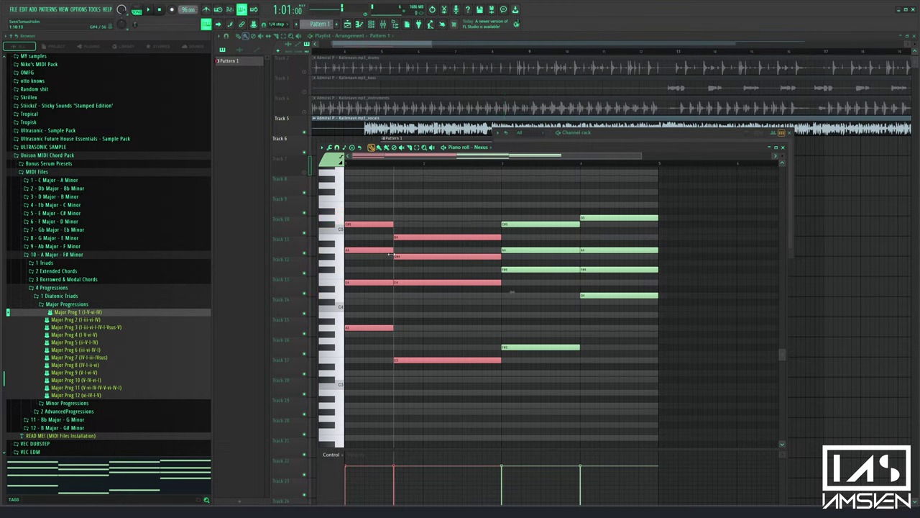
left_click_drag(456, 222, 427, 360)
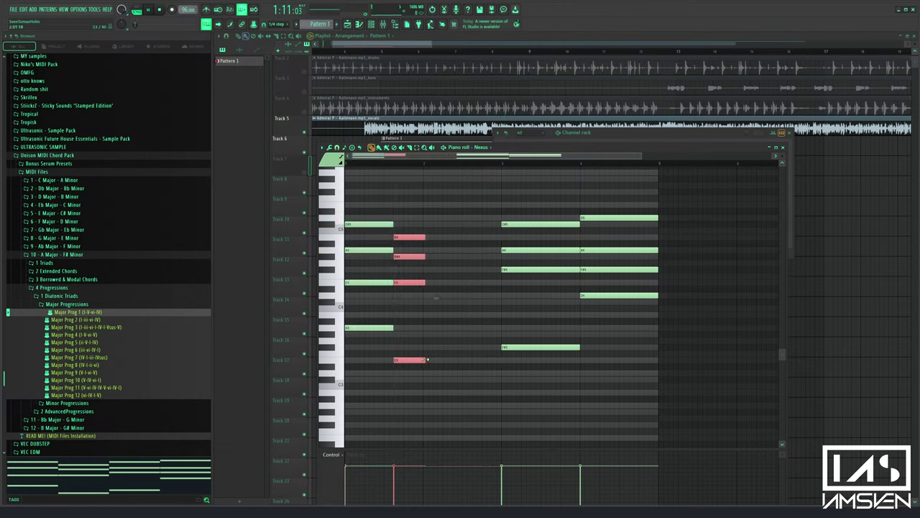
Move the third chord to the start of bar 2, directly after the second chord, and play it with the vocals
left_click_drag(667, 195, 502, 352)
left_click_drag(657, 216, 539, 378)
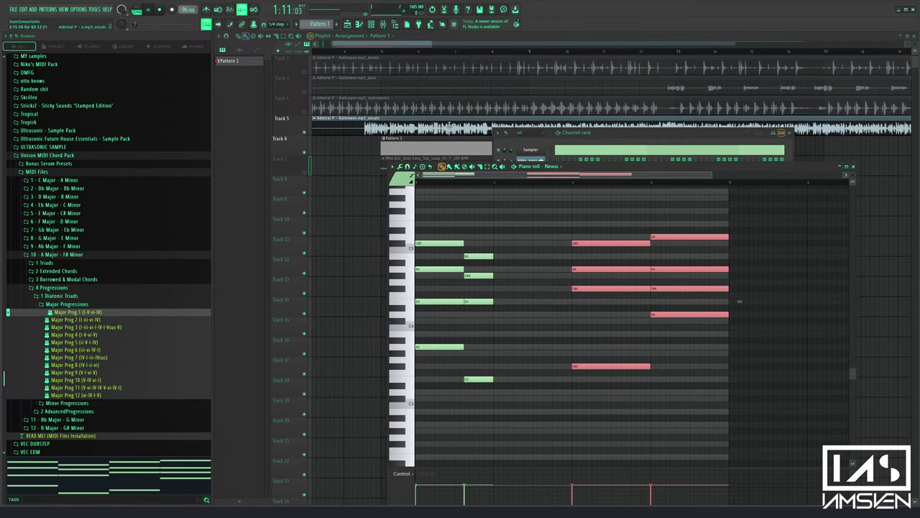
left_click(372, 57)
key("space")
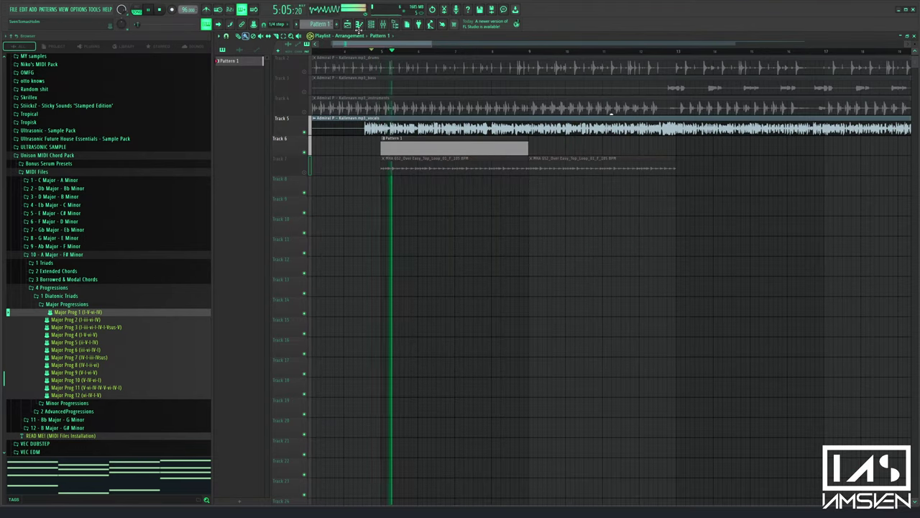
left_click(359, 25)
left_click_drag(613, 234, 527, 364)
key("space")
key("space")
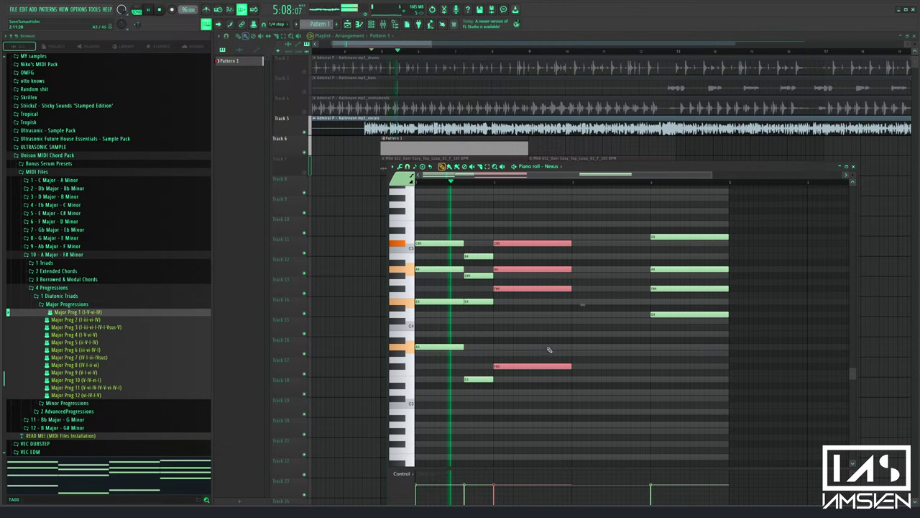
key("space")
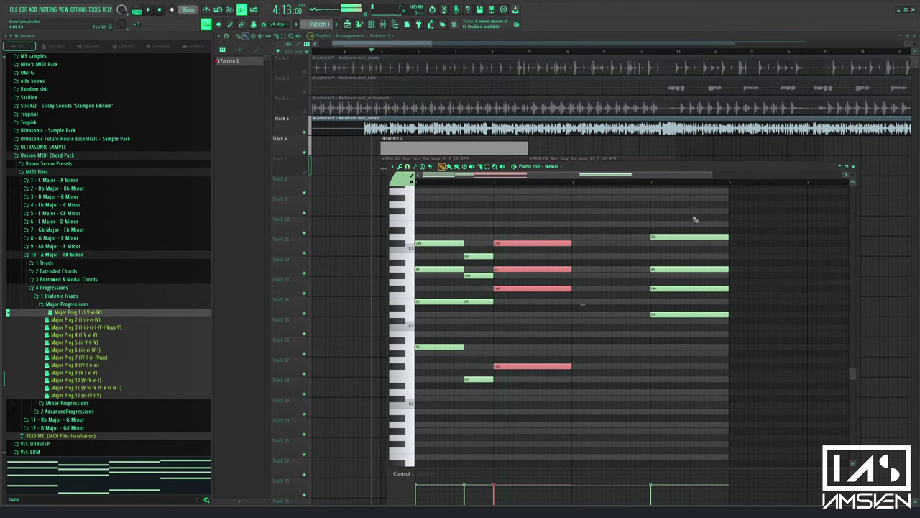
Shorten the third chord and fit the shortened fourth chord directly after it to complete bar 2
left_click_drag(555, 209, 553, 409)
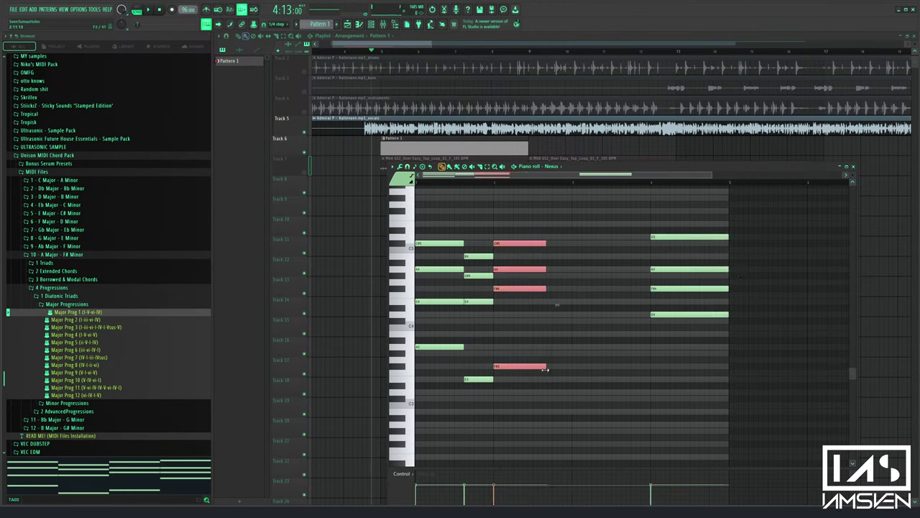
left_click_drag(672, 214, 706, 346)
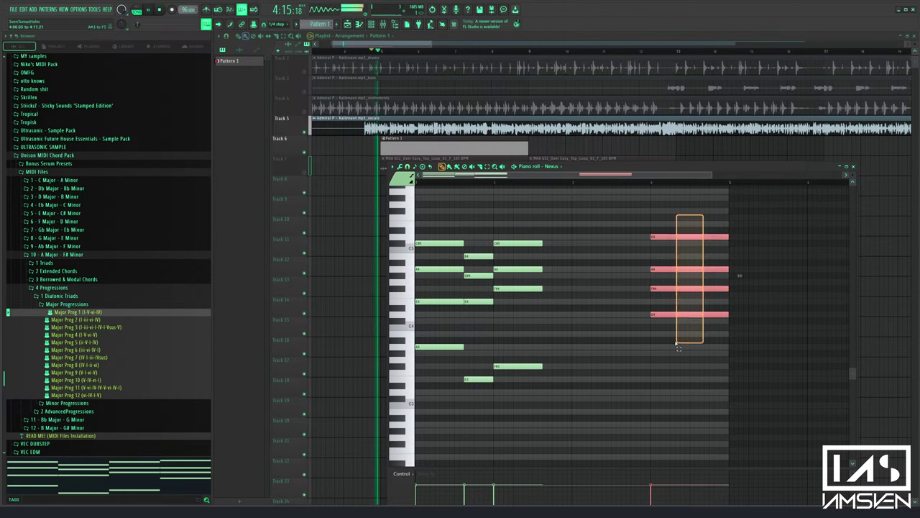
key("space")
left_click_drag(675, 315, 572, 315)
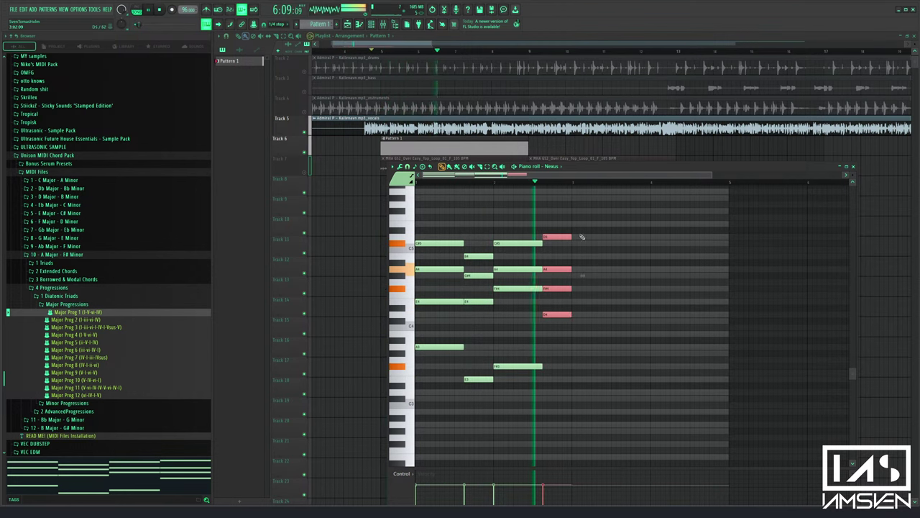
Duplicate the whole two-bar progression into bars 3 and 4 and deselect the notes
key("ctrl+a")
key("ctrl+b")
key("ctrl+d")
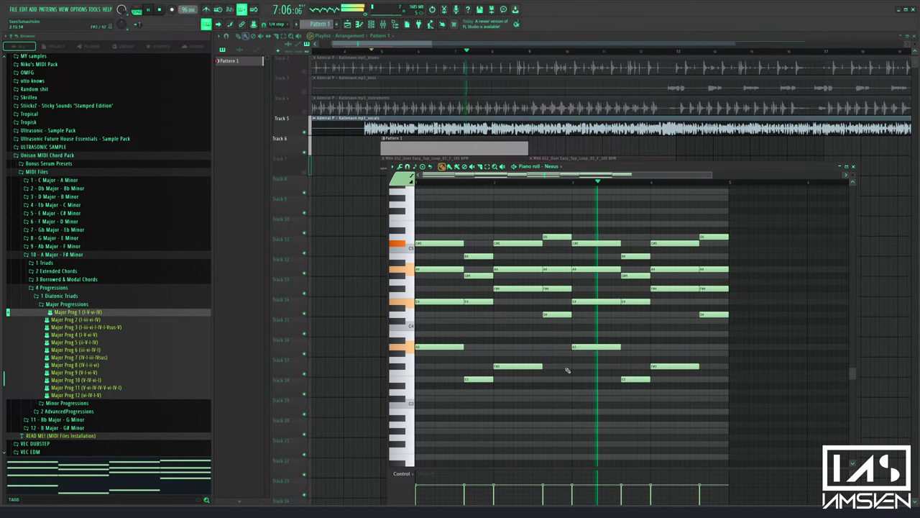
Add A5 notes above the first two chords, matching their lengths, and play them with the vocals
scroll(456, 182, "up", 2)
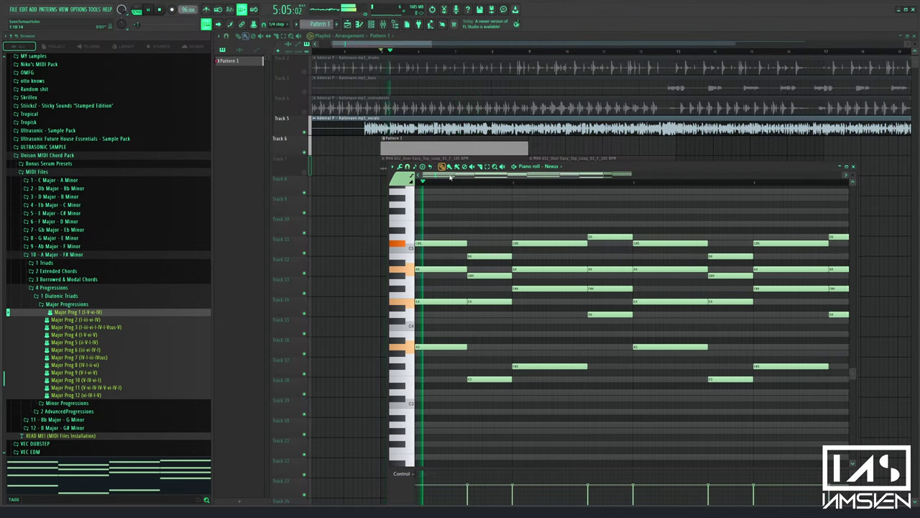
key("space")
scroll(437, 234, "up", 1)
mouse_move(426, 223)
left_mouse_down()
mouse_move(406, 215)
mouse_move(452, 210)
left_mouse_up()
key("space")
key("space")
key("space")
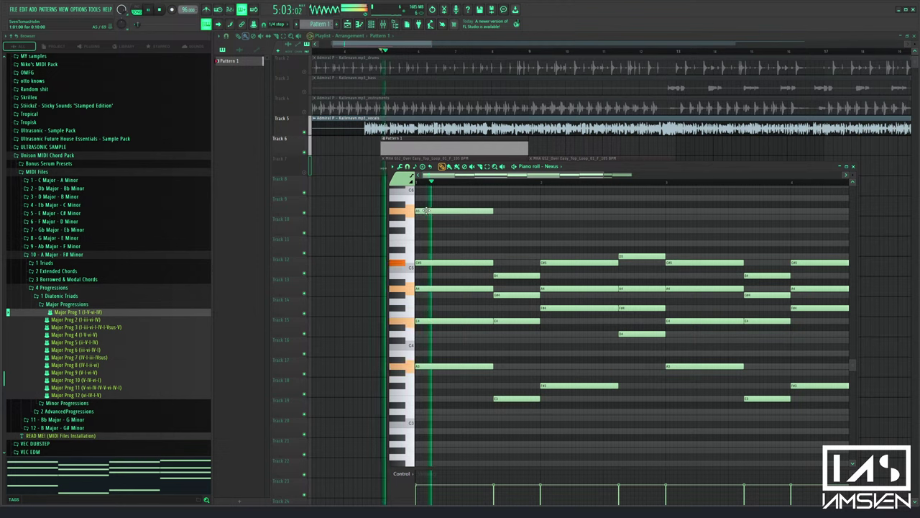
key("space")
key("space")
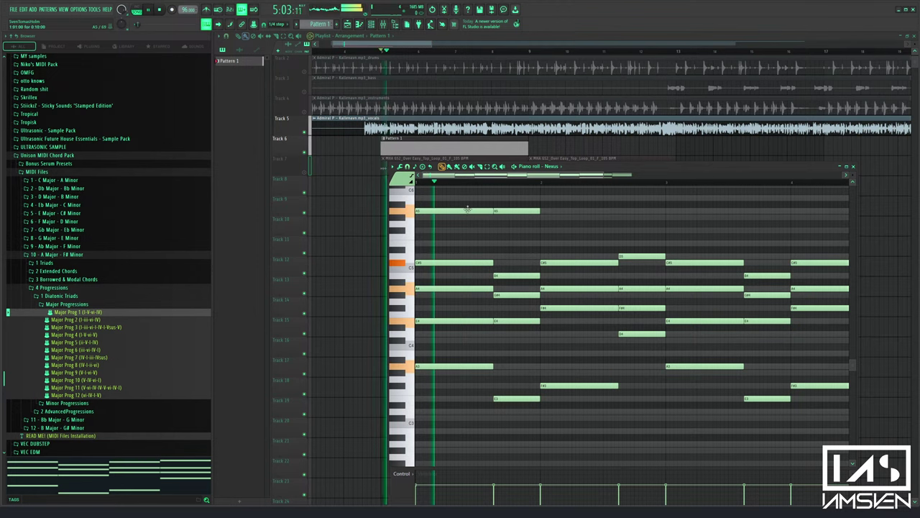
Add A5 notes above the third and fourth chords and duplicate the A5 line into bars 3 and 4
left_click(550, 211)
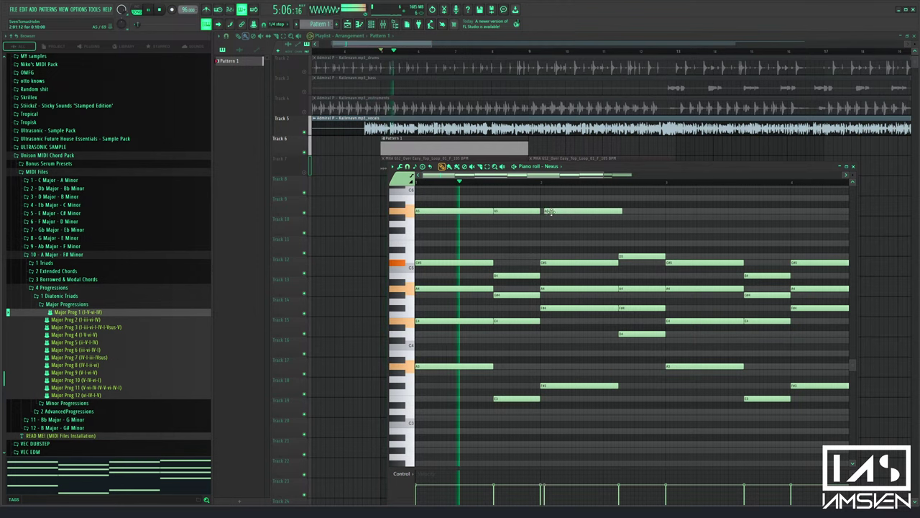
left_click(635, 211)
left_click_drag(698, 211, 419, 220)
key("ctrl+b")
scroll(425, 227, "down", 5)
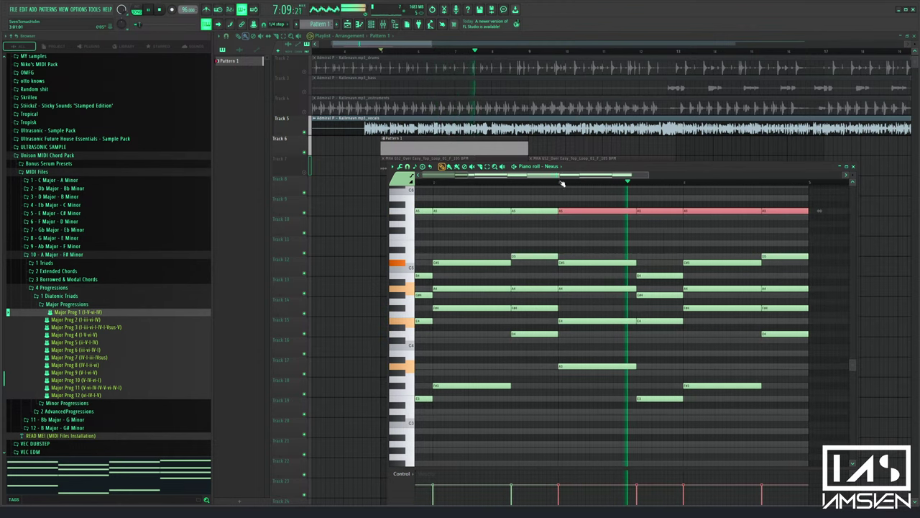
right_click(483, 185, "ctrl")
left_click(479, 241, "ctrl")
key("space")
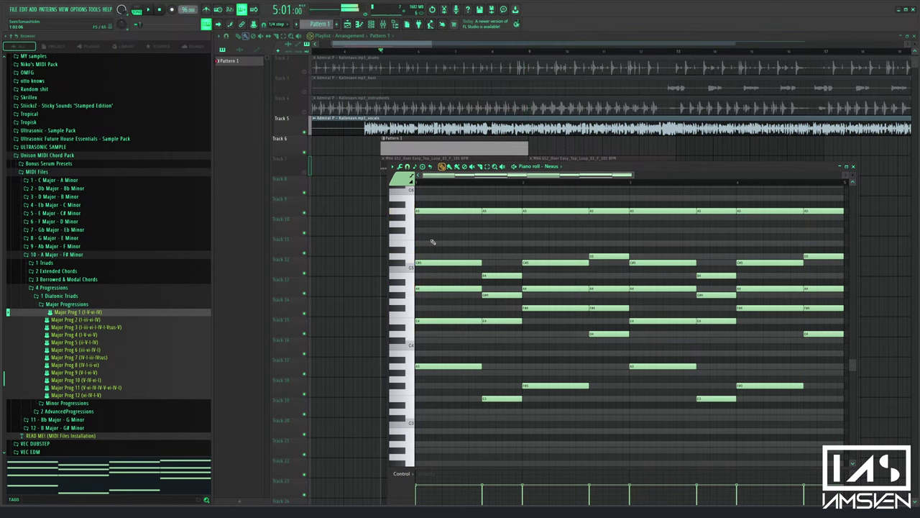
Add E5 notes above the first and second chords in bar 1 and play them with the vocals
scroll(432, 241, "up", 3)
left_click(432, 249)
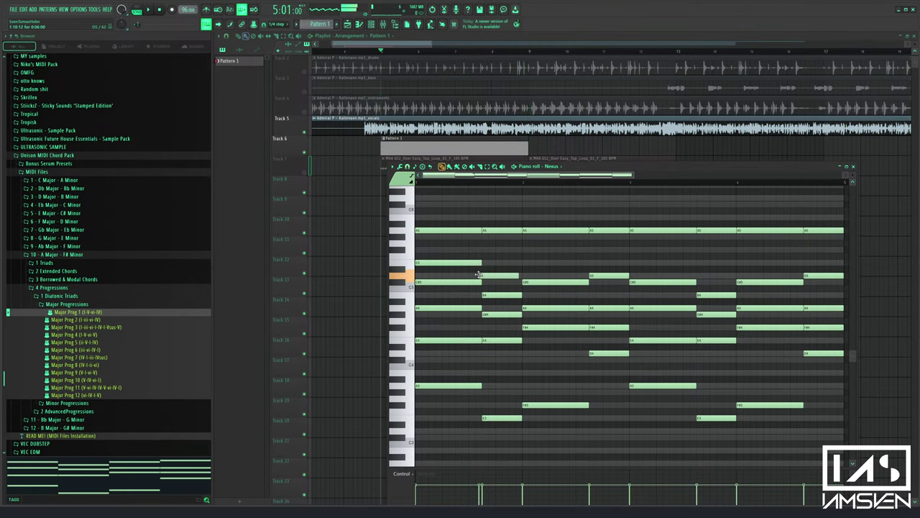
key("space")
key("space")
left_click_drag(484, 275, 484, 263)
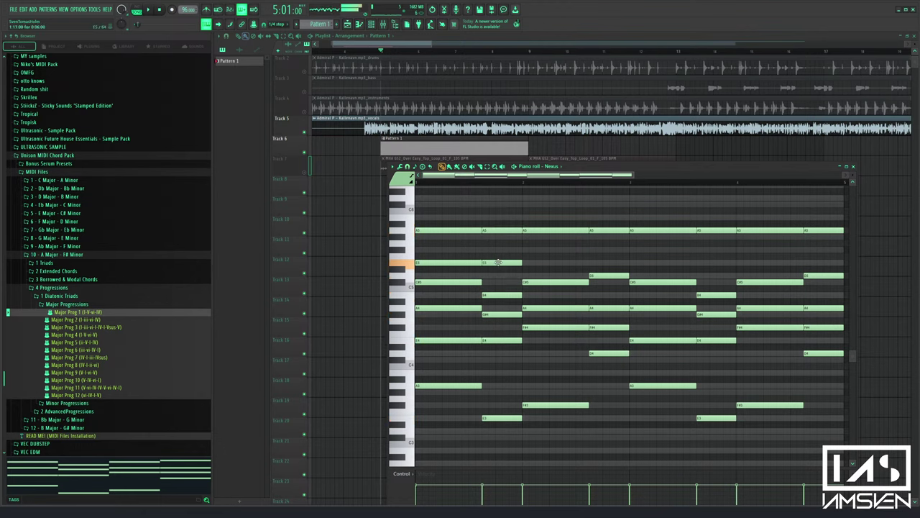
key("space")
key("space")
key("space")
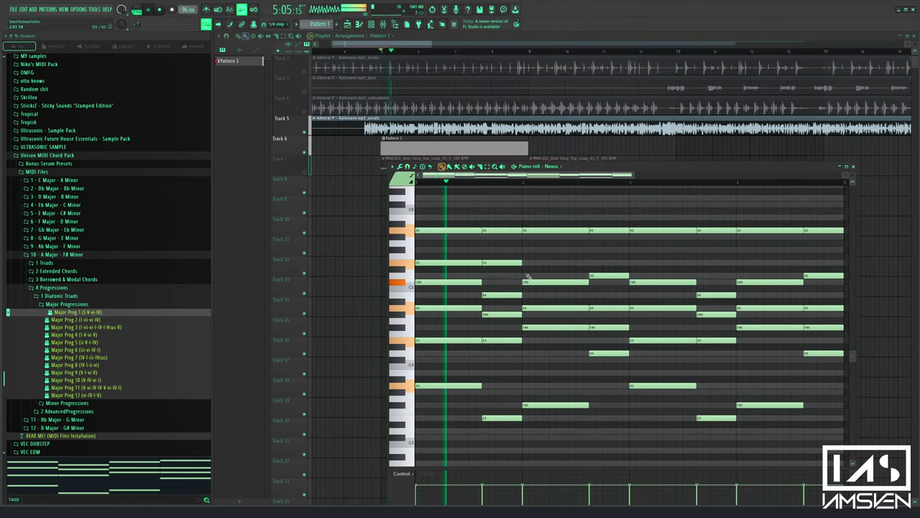
Try D5 above the third chord, change it to E5, and add a matching E5 above the fourth chord
left_click(541, 274)
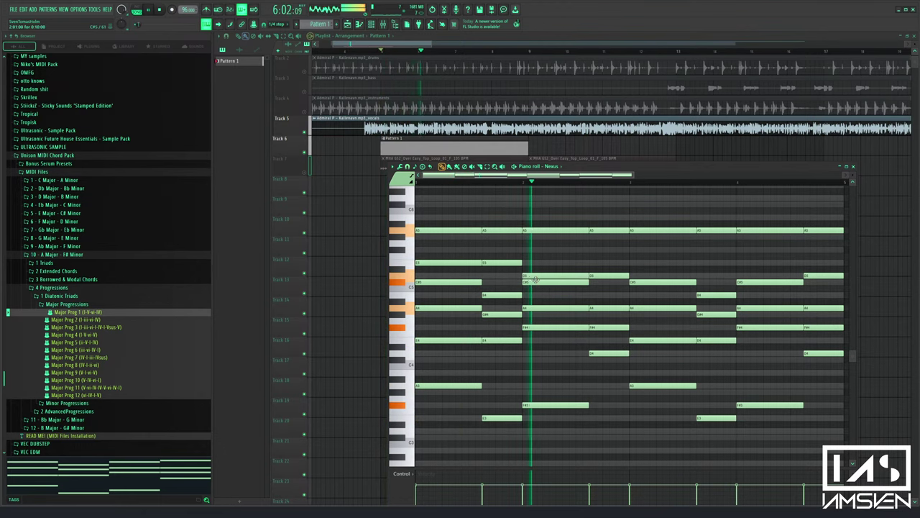
key("space")
key("space")
key("space")
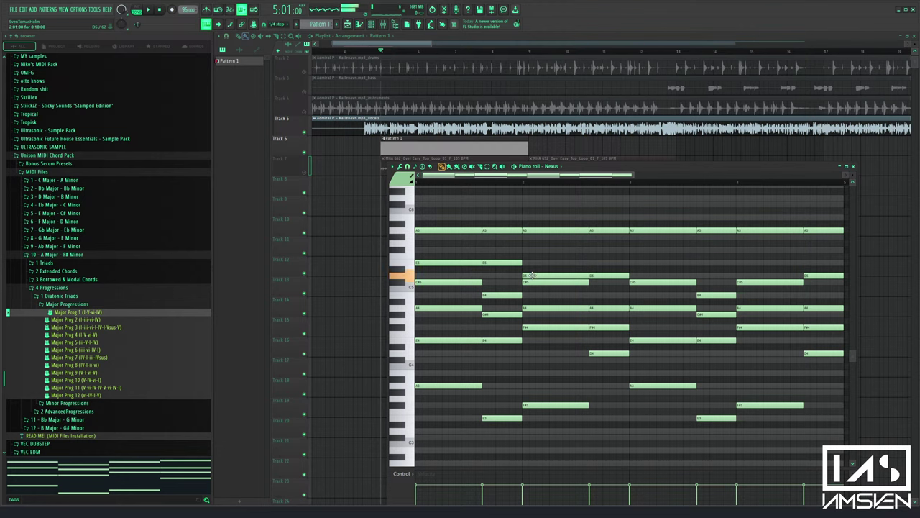
key("space")
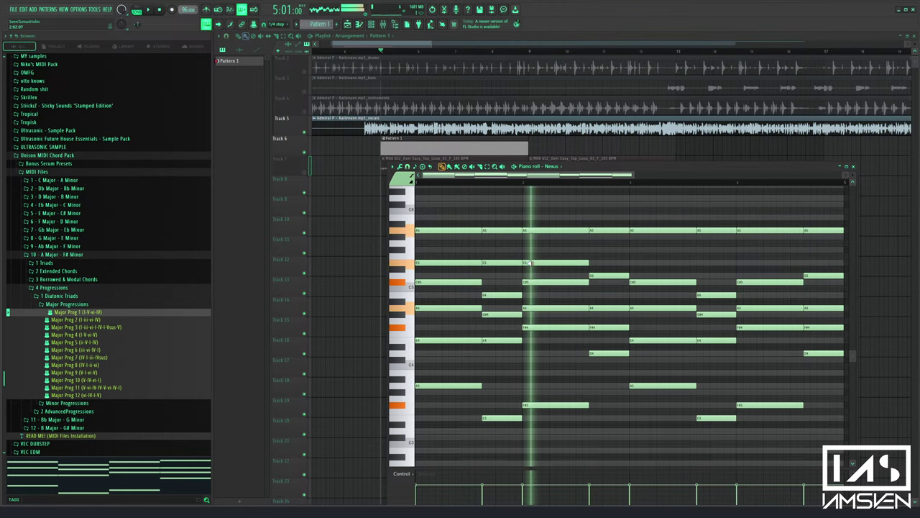
key("space")
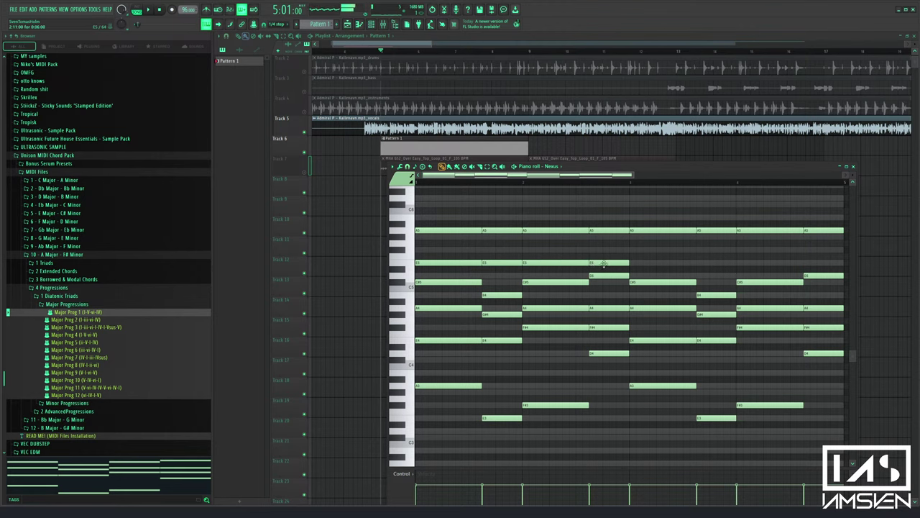
key("space")
key("space")
Duplicate the E5 notes into bars 3 and 4, deselect them, and start playback
left_click_drag(621, 263, 580, 266)
key("ctrl+b")
key("space")
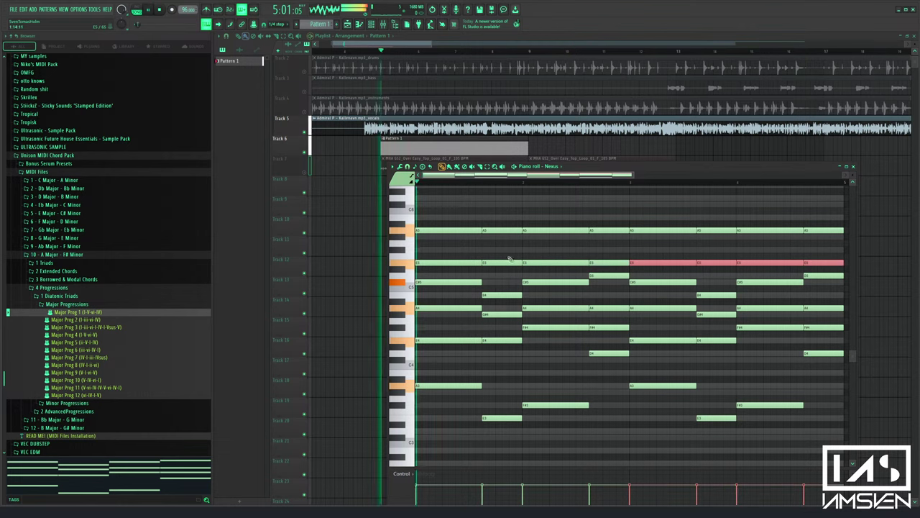
key("ctrl+d")
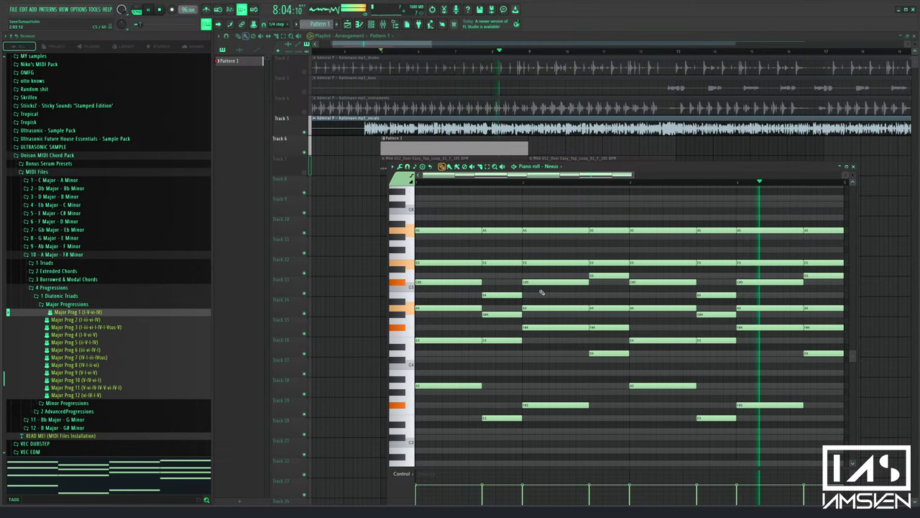
Listen to the layered four-bar chord progression with the vocals, and close the piano roll
scroll(588, 190, "down", 2)
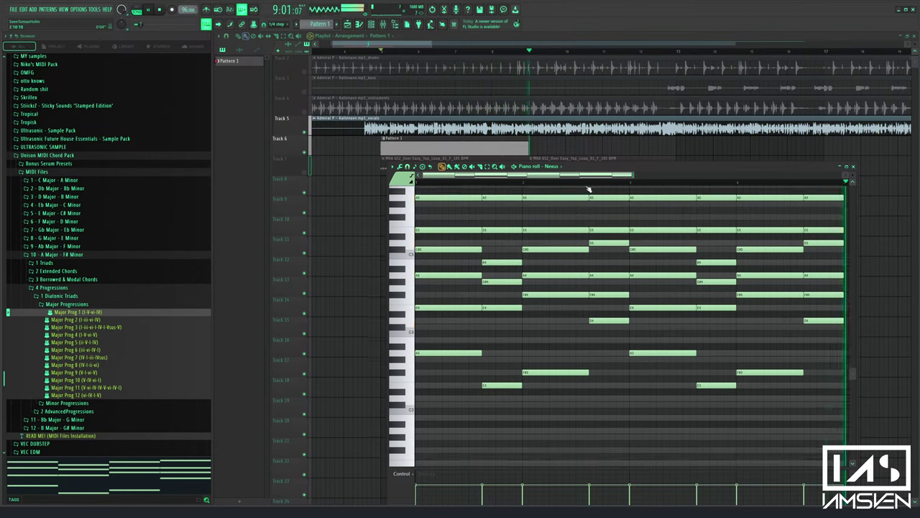
scroll(576, 218, "down", 2)
scroll(575, 217, "up", 3)
scroll(503, 208, "up", 4, "ctrl")
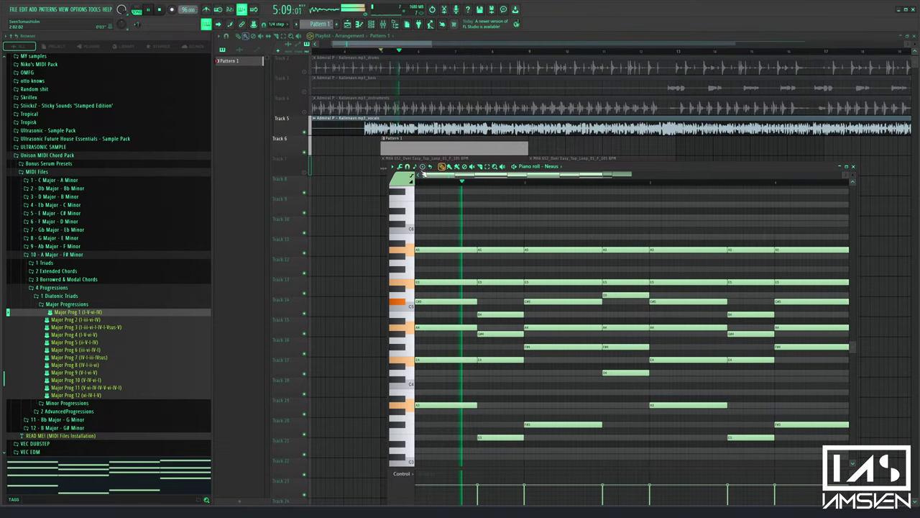
scroll(512, 255, "down", 1)
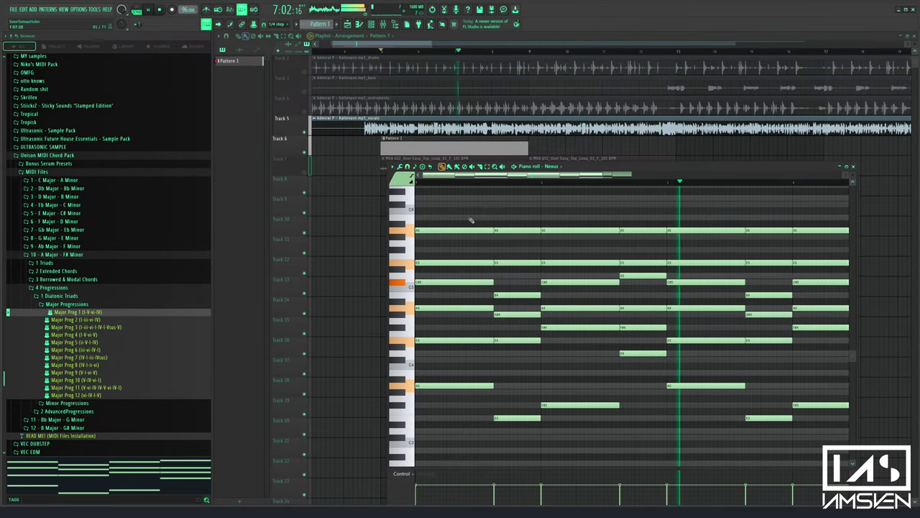
left_click(853, 166)
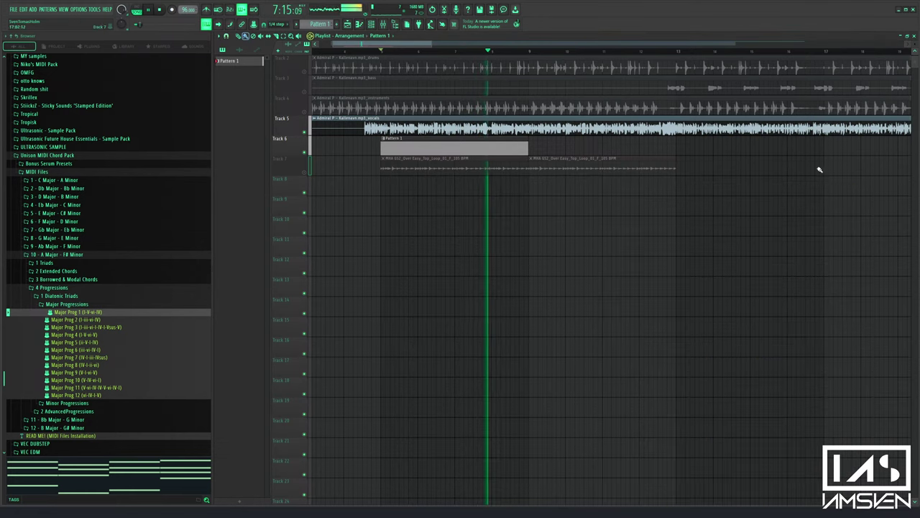
Loop the playlist over the Pattern 1 clip from bar 5 to bar 9, play it, and open the pattern's piano roll
left_click_drag(381, 52, 411, 58)
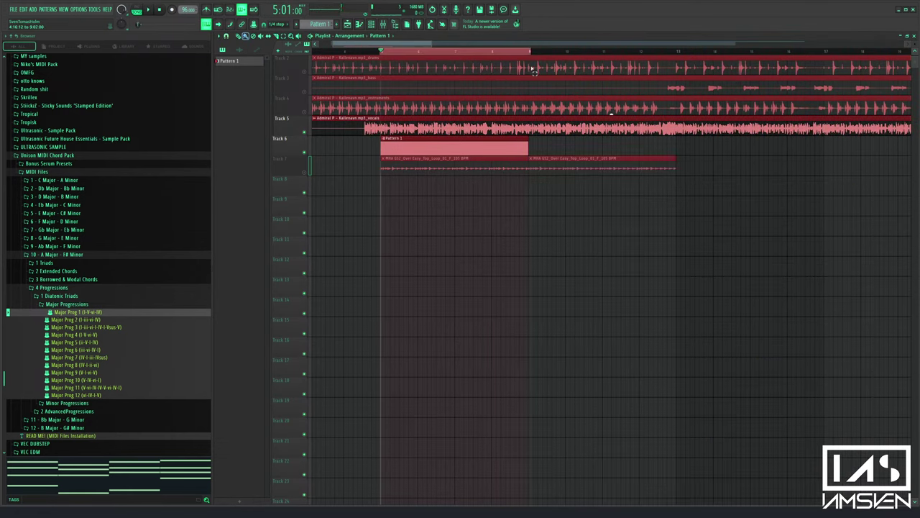
key("space")
scroll(383, 56, "up", 2)
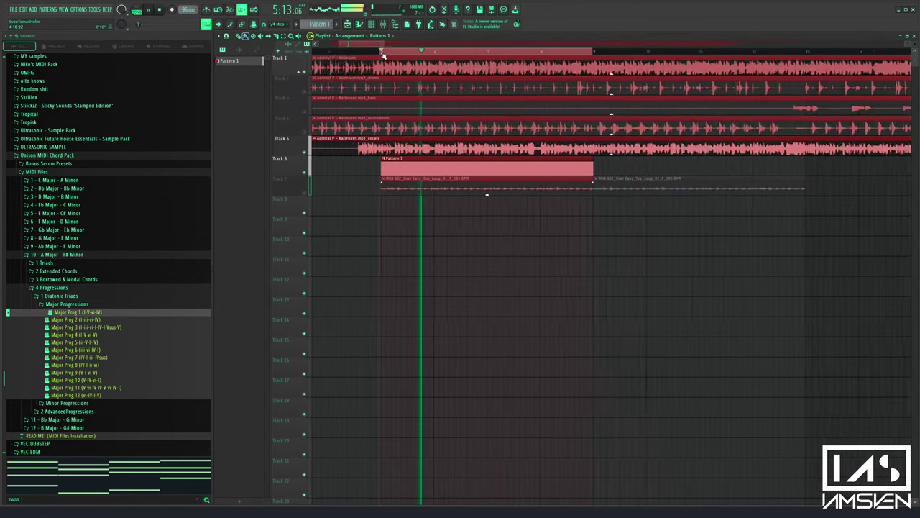
scroll(389, 56, "up", 2)
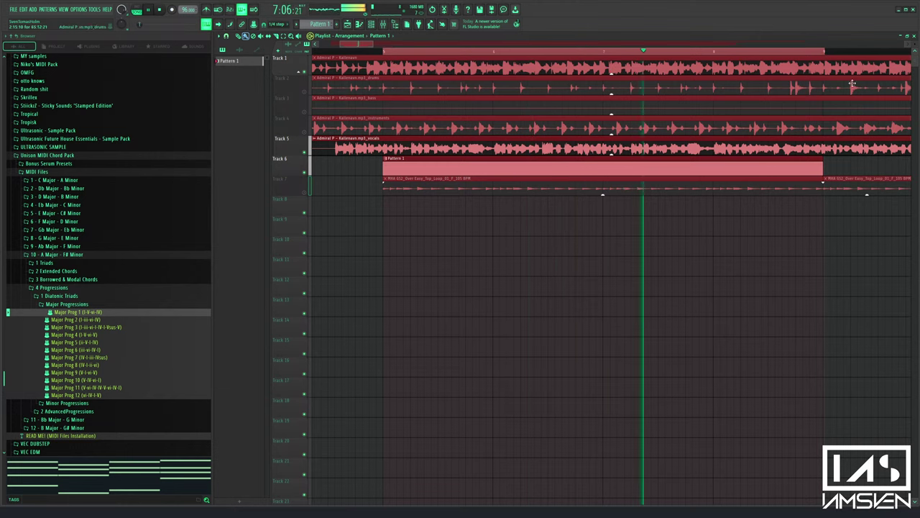
scroll(829, 55, "up", 3)
scroll(812, 52, "down", 5)
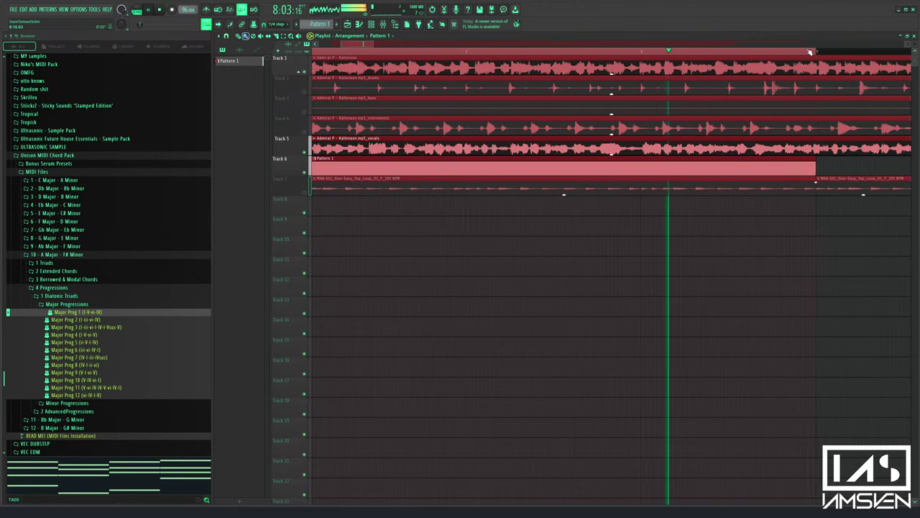
double_click(647, 146)
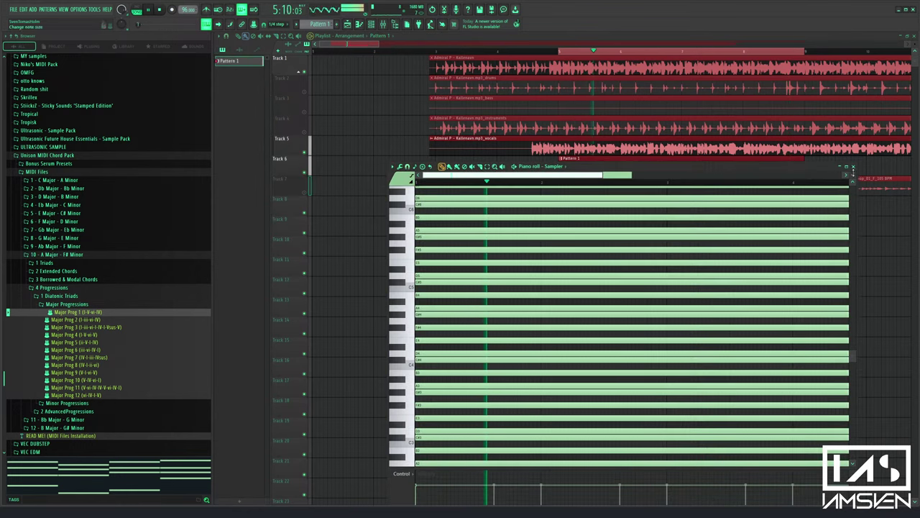
Close the piano roll and playlist, and route the Nexus channel to its own mixer track beside the vocals
left_click(854, 167)
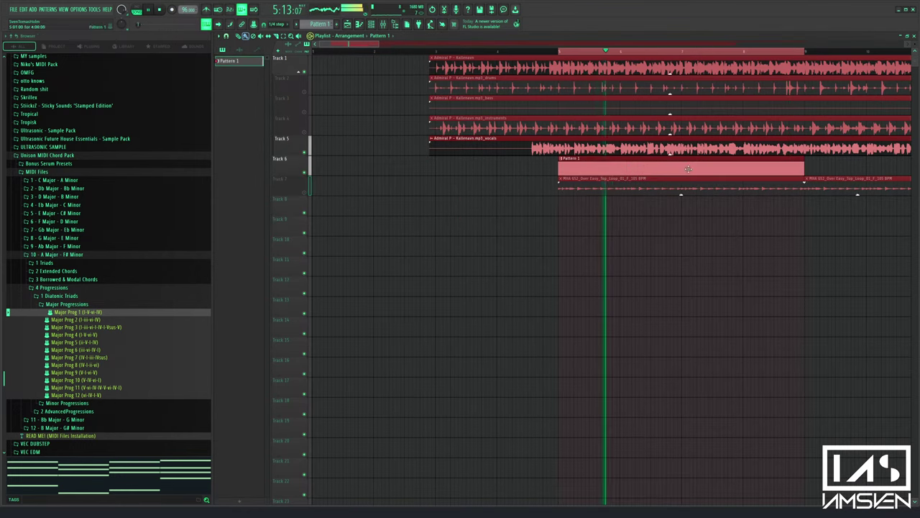
double_click(591, 170)
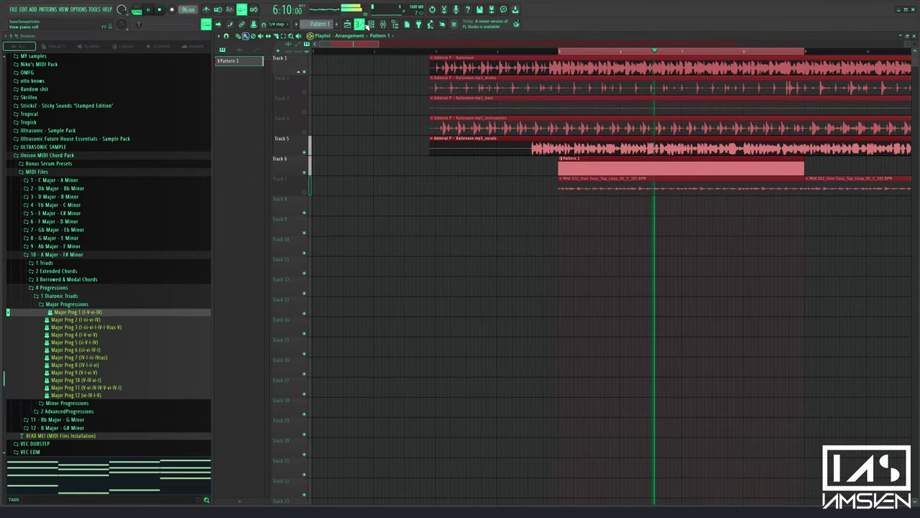
left_click(379, 25)
left_click(348, 26)
left_click(350, 26)
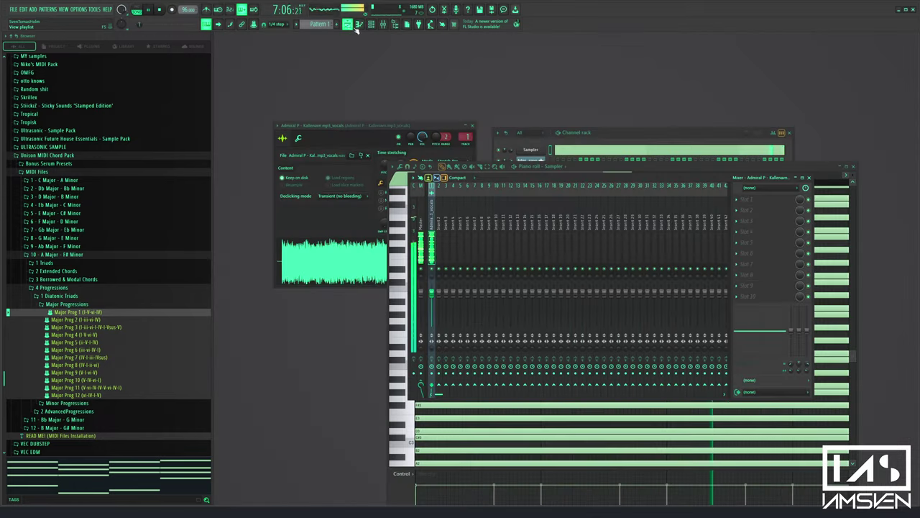
left_click(359, 26)
left_click(615, 134)
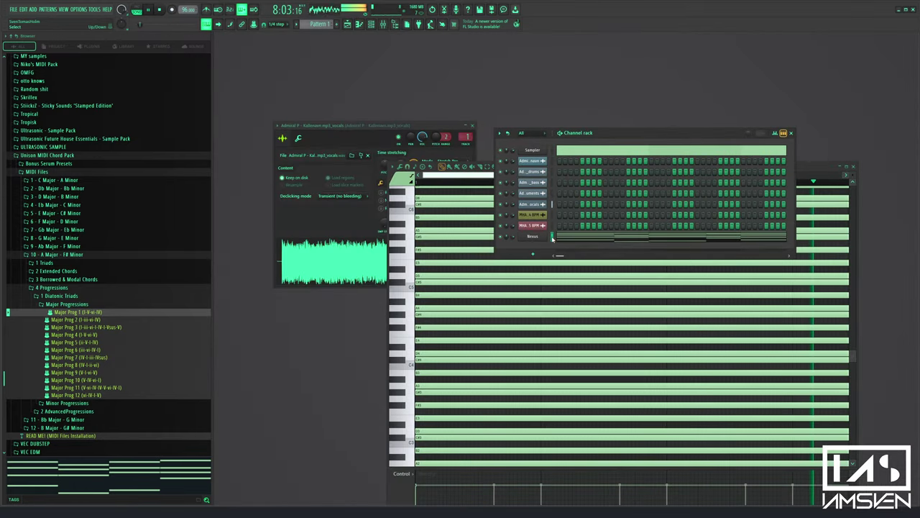
key("F9")
left_click(488, 179)
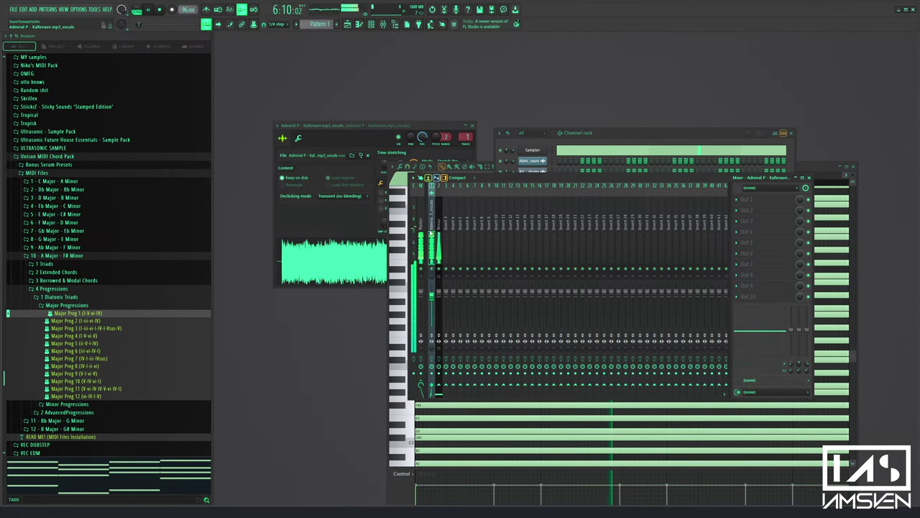
Load Fruity soft clipper on the vocals mixer track and move its window over the mixer
left_click(743, 202)
left_click(753, 202)
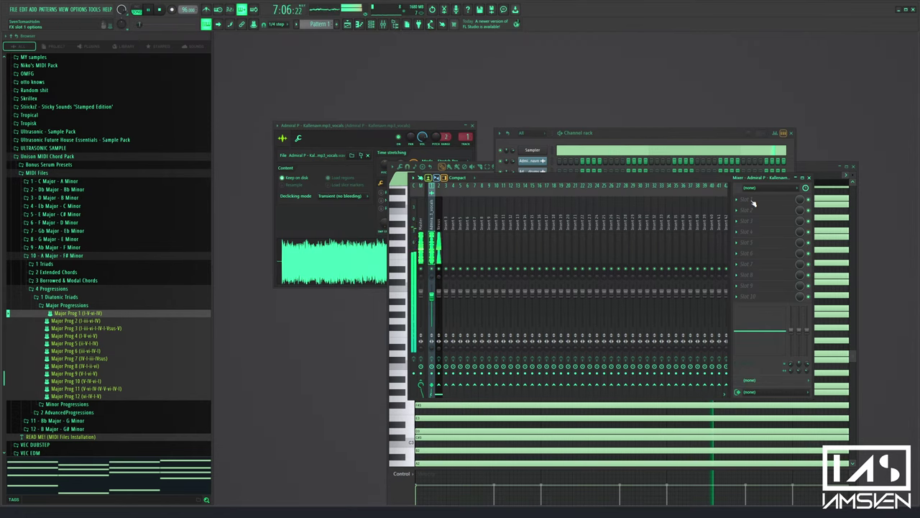
type("clip")
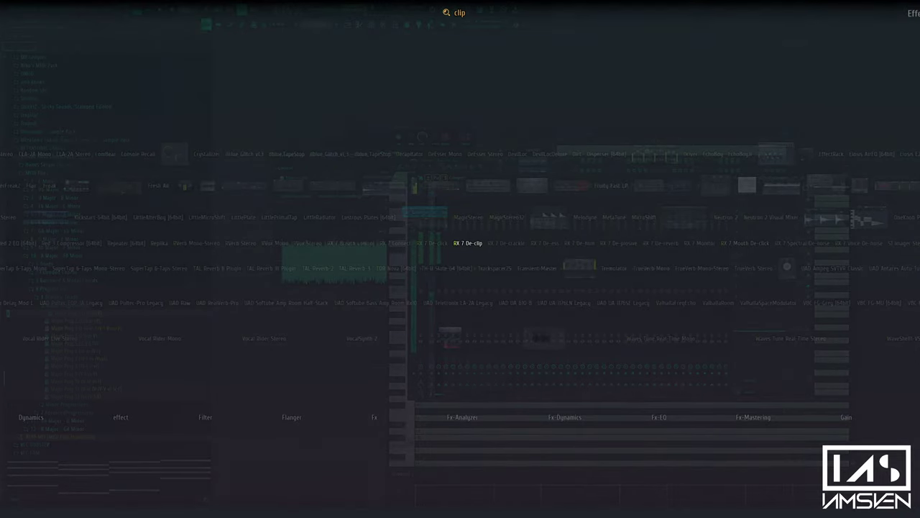
key("Return")
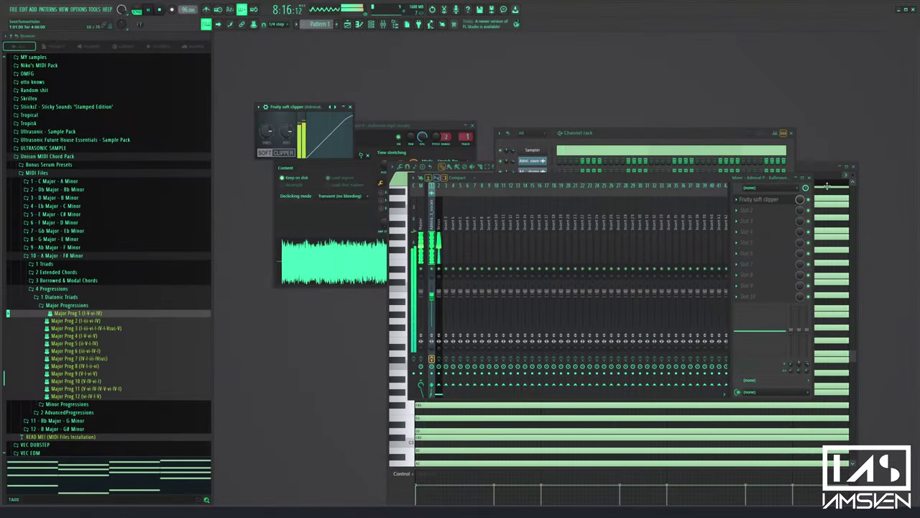
left_click_drag(317, 106, 622, 240)
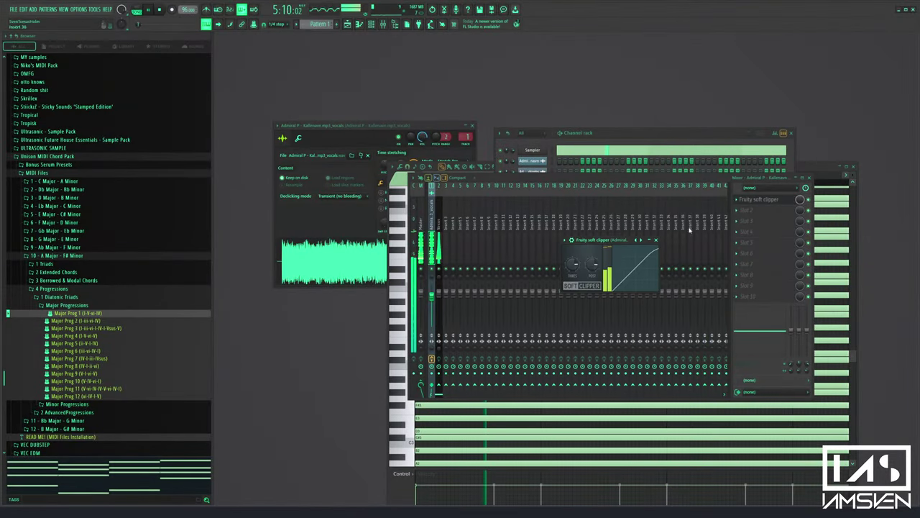
Add Fruity parametric EQ 2 before the soft clipper, load the 20Hz + 18kHz cut preset, and raise its low cut
left_click(738, 209)
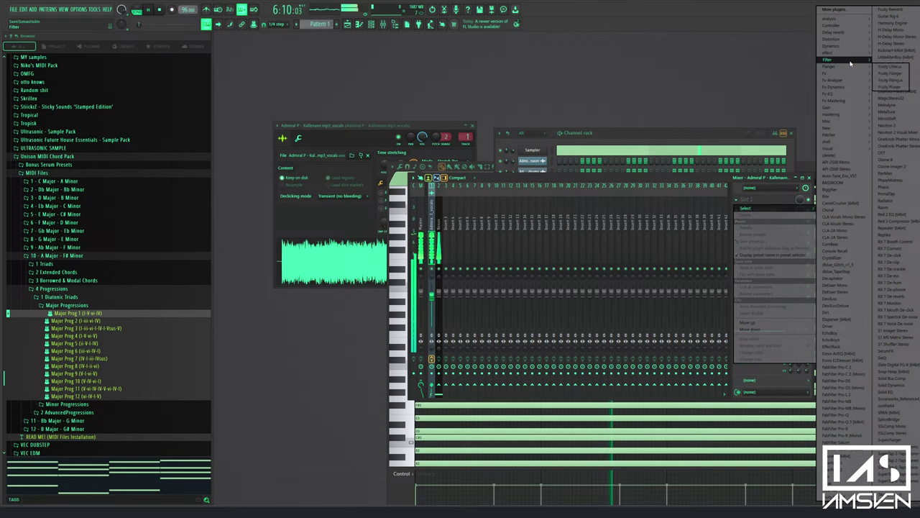
left_click(896, 81)
left_click(477, 116)
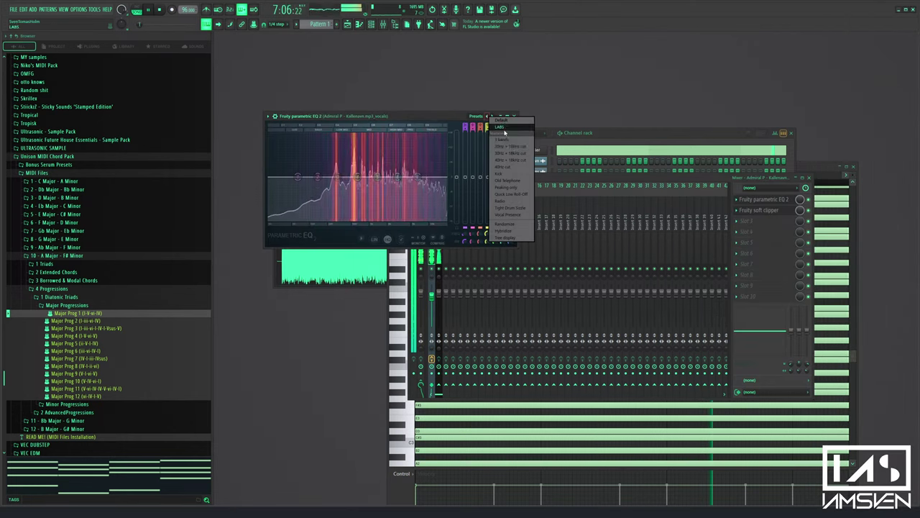
left_click(510, 147)
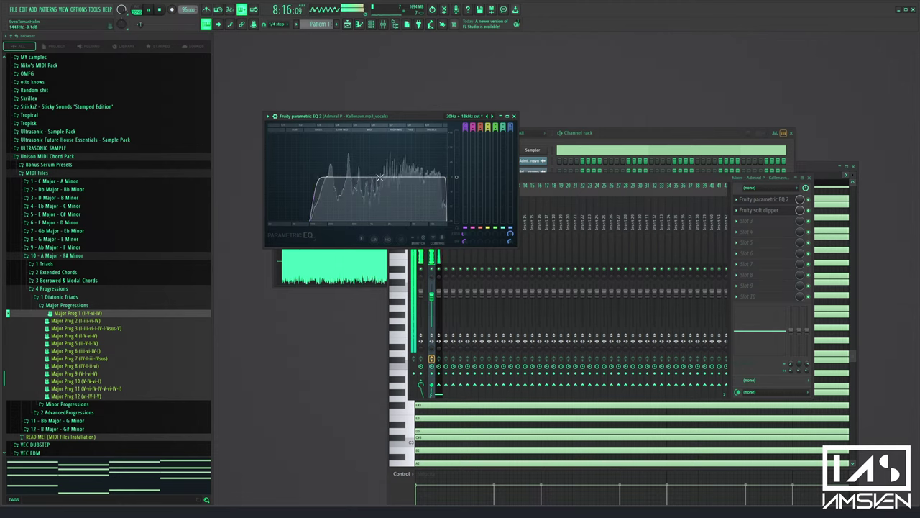
left_click(513, 116)
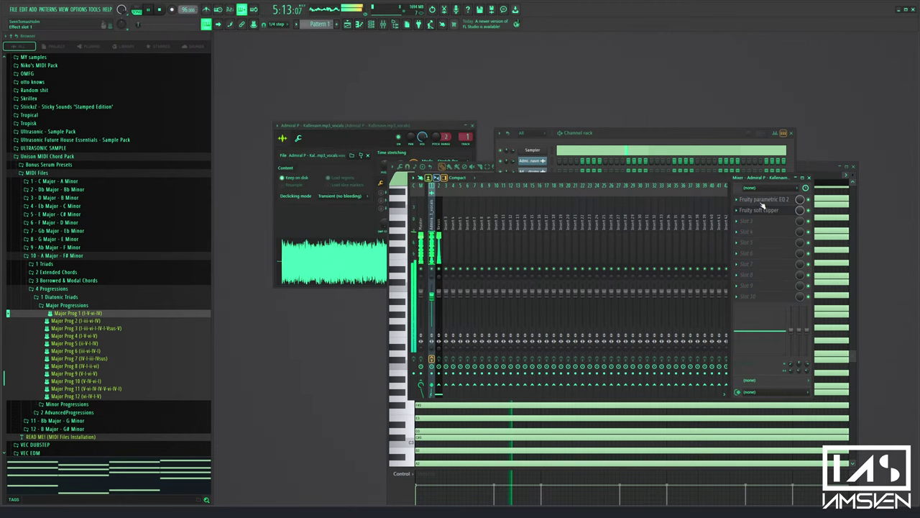
Insert Fresh Air between the EQ and the soft clipper on the vocals and set High Air to 18
left_click(739, 212)
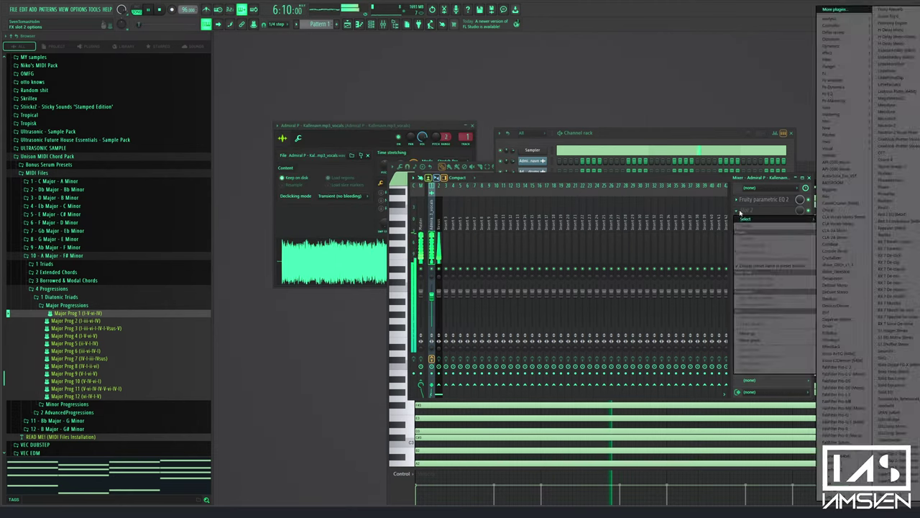
left_click(740, 211)
key("F8")
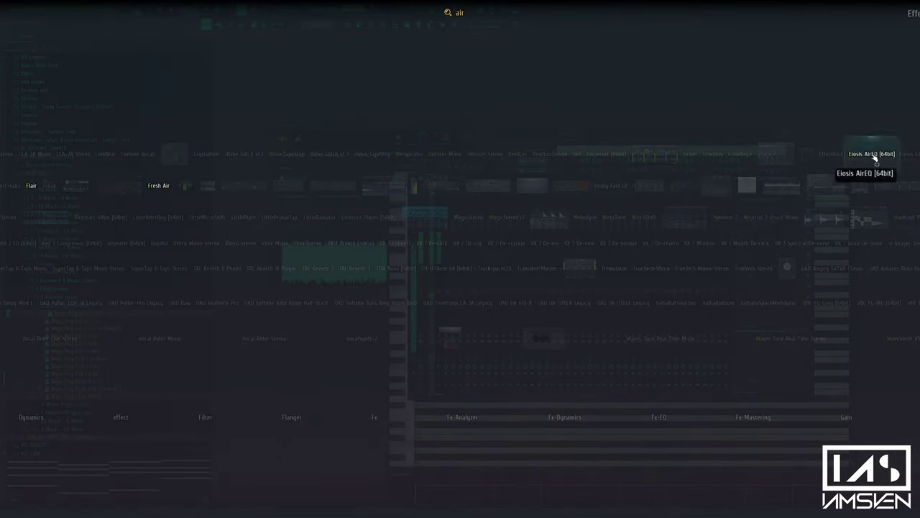
left_click(162, 189)
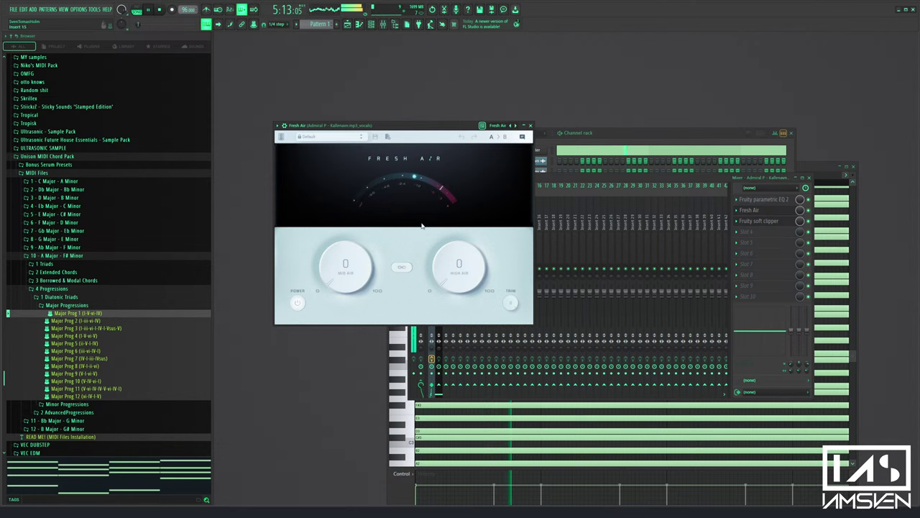
left_click_drag(461, 264, 466, 250)
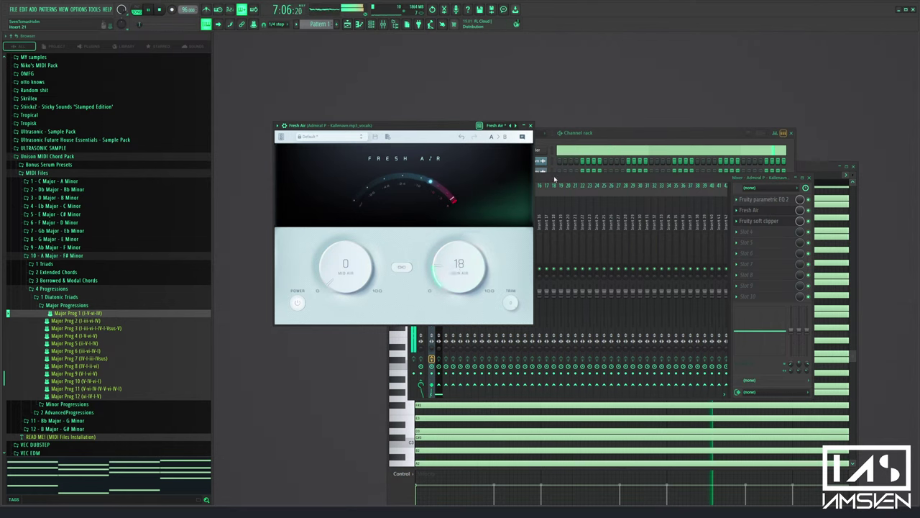
left_click(530, 125)
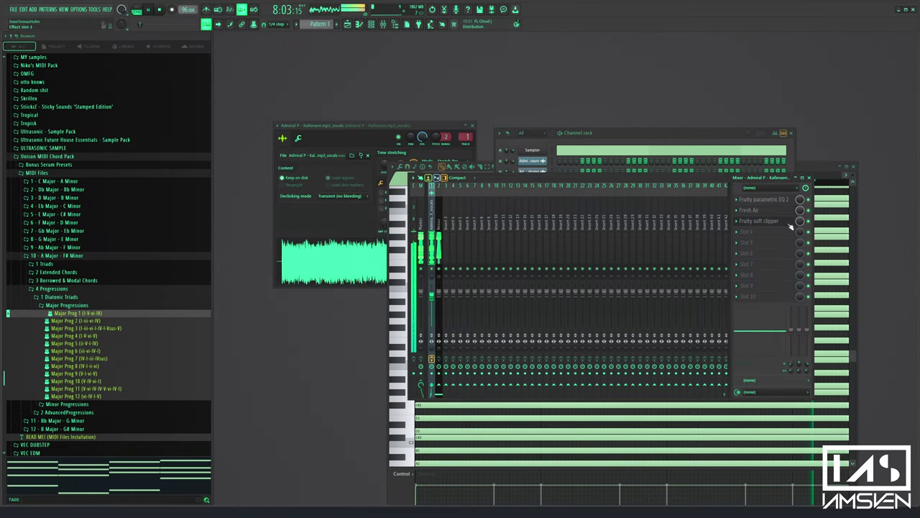
Close the mixer and add a Serum_x64 instrument to the channel rack
left_click(809, 178)
left_click(676, 134)
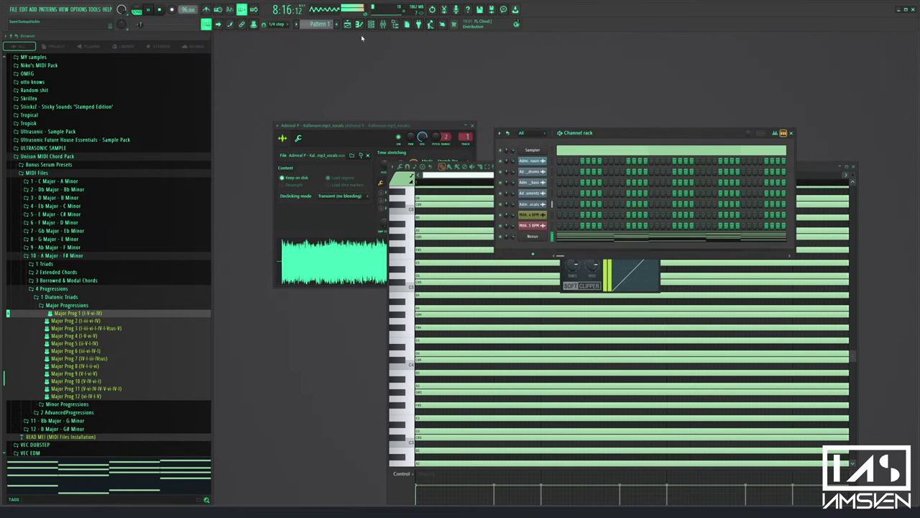
key("space")
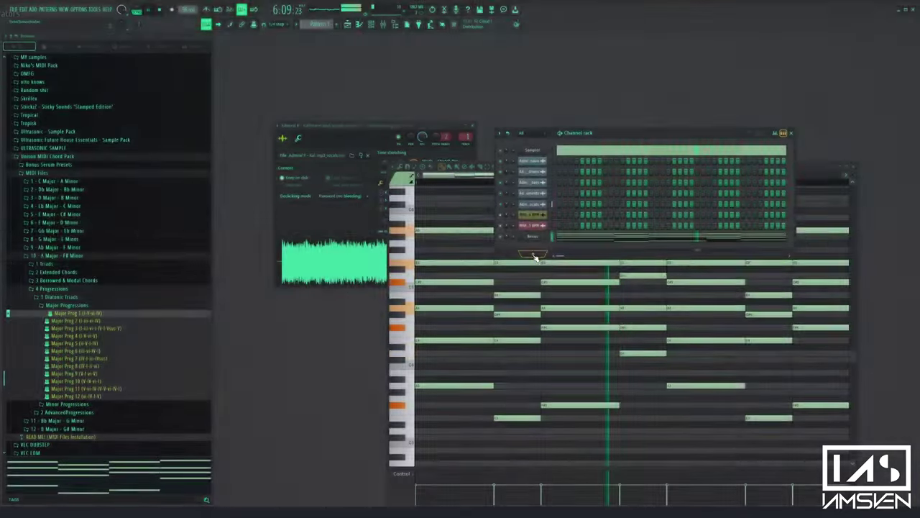
key("F8")
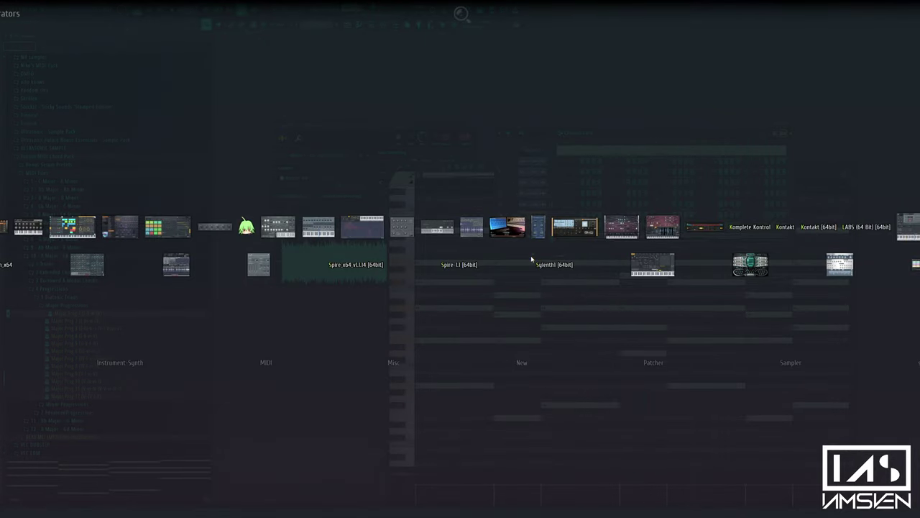
type("serum")
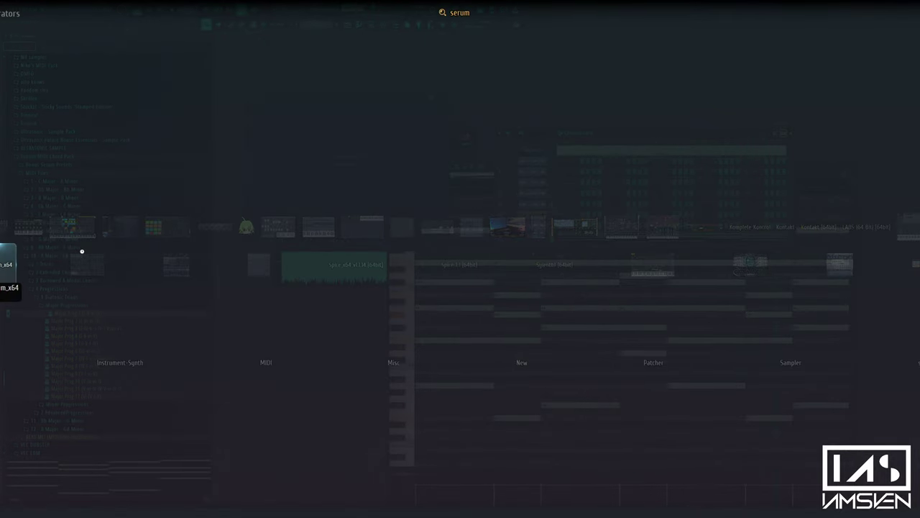
key("Return")
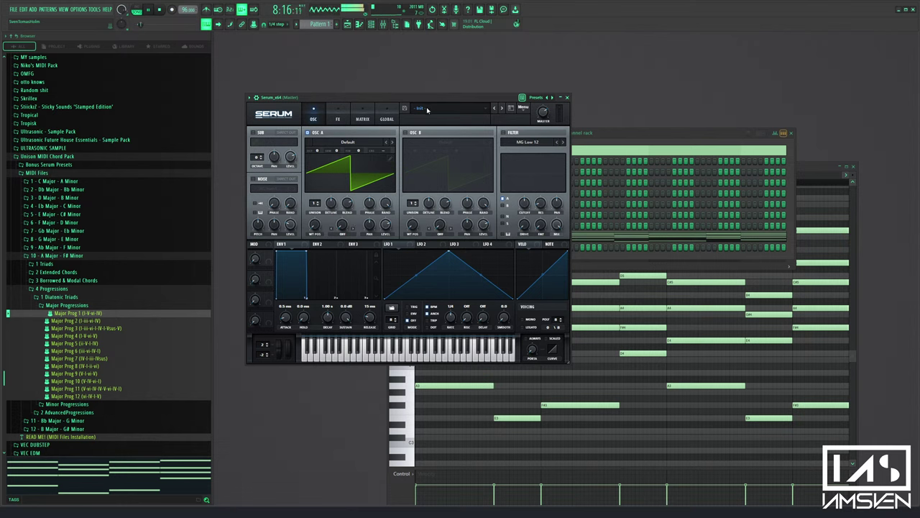
Load the African guitar preset from Echo Sound Works Sphere's Guitar & Fretted folder into Serum and close its window
left_click(427, 109)
mouse_move(510, 234)
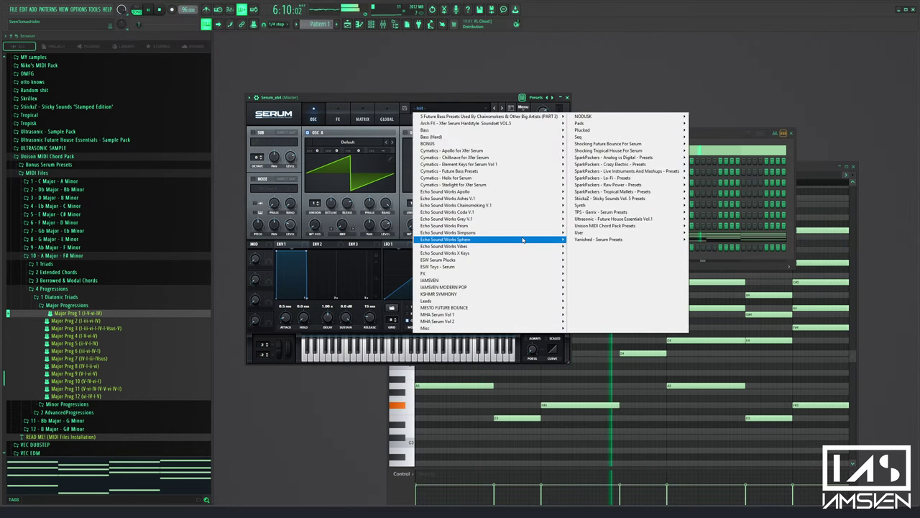
mouse_move(604, 264)
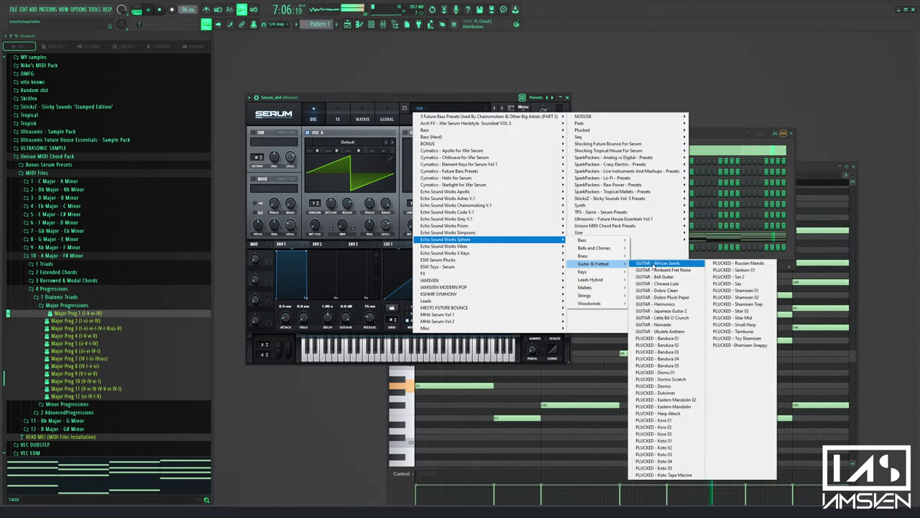
left_click(654, 266)
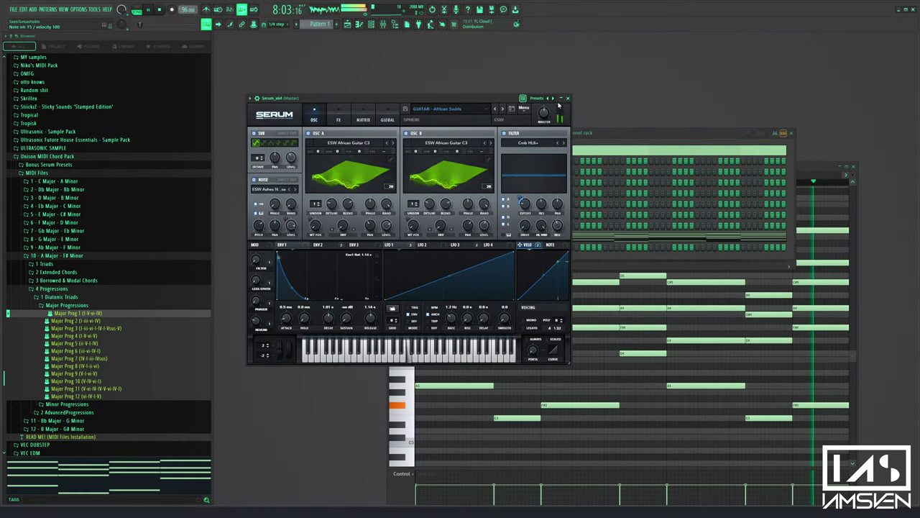
left_click(568, 98)
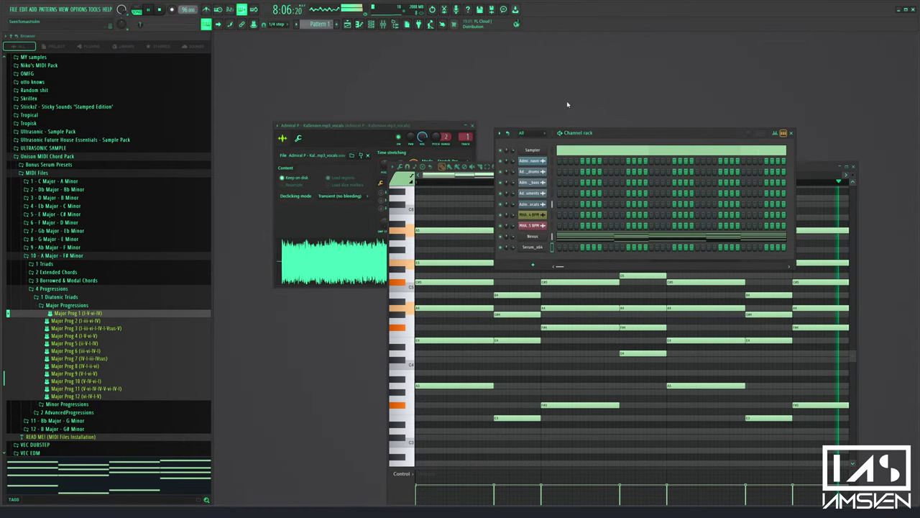
Try the GUITAR - Ambient Fret Noise preset in Serum, and return to the African guitar preset
left_click(530, 247)
left_click(502, 108)
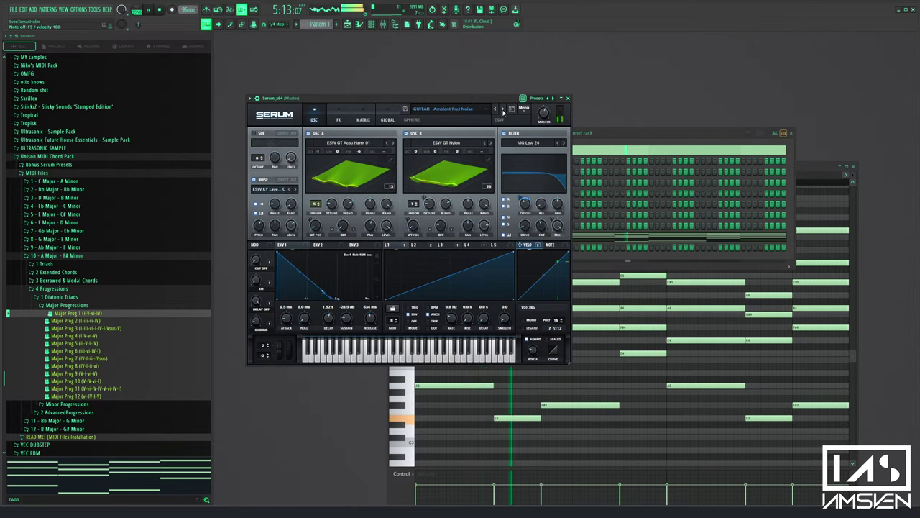
left_click(495, 108)
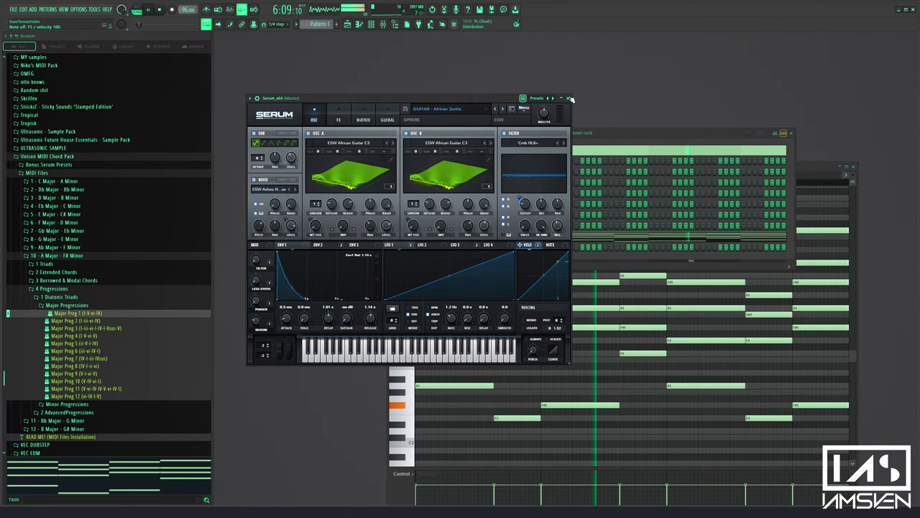
left_click(568, 98)
Open the Serum channel's piano roll, try a note at the start of the pattern, and delete it
right_click(534, 248)
left_click(554, 255)
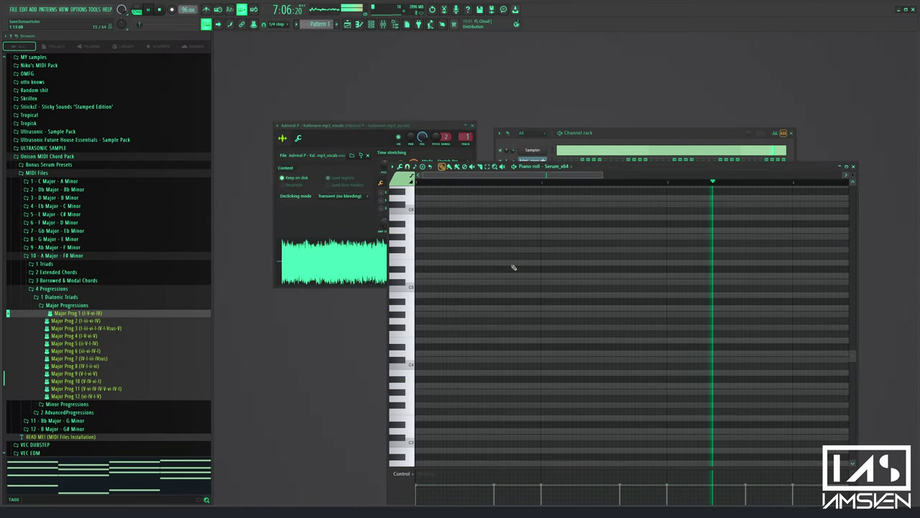
scroll(503, 268, "down", 4)
left_click_drag(426, 281, 399, 236)
key("space")
right_click(442, 238)
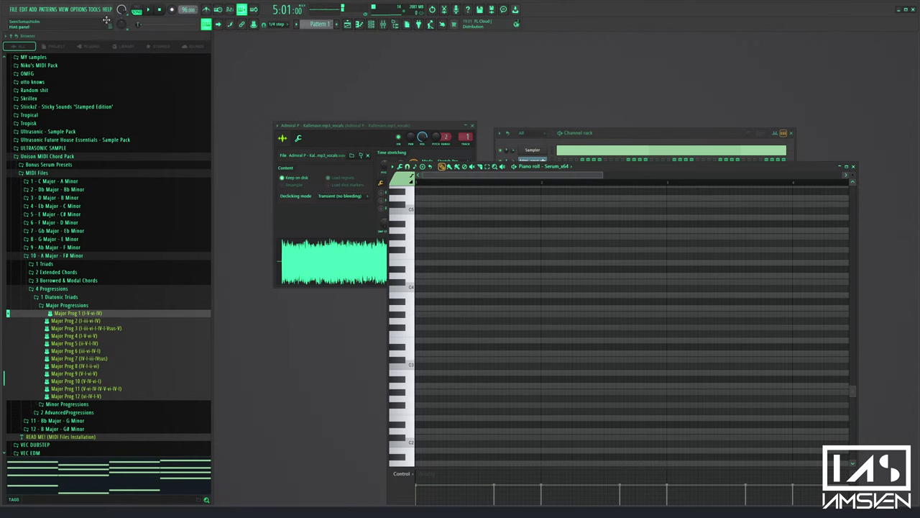
Place a phrase of four consecutive two-step notes, E4, E5, B4 and G#4, from the start of bar 1
key("space")
key("space")
left_click_drag(426, 264, 393, 263)
key("space")
key("space")
left_click_drag(493, 264, 444, 267)
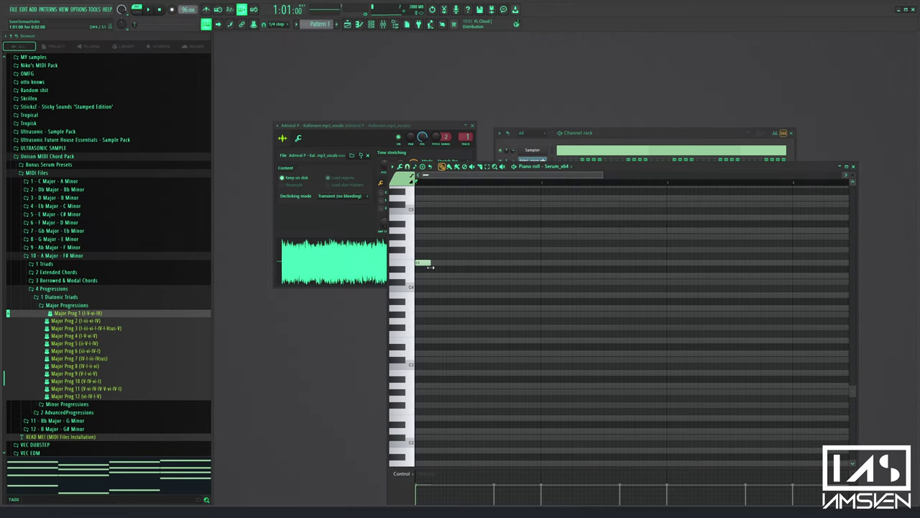
scroll(442, 278, "up", 3)
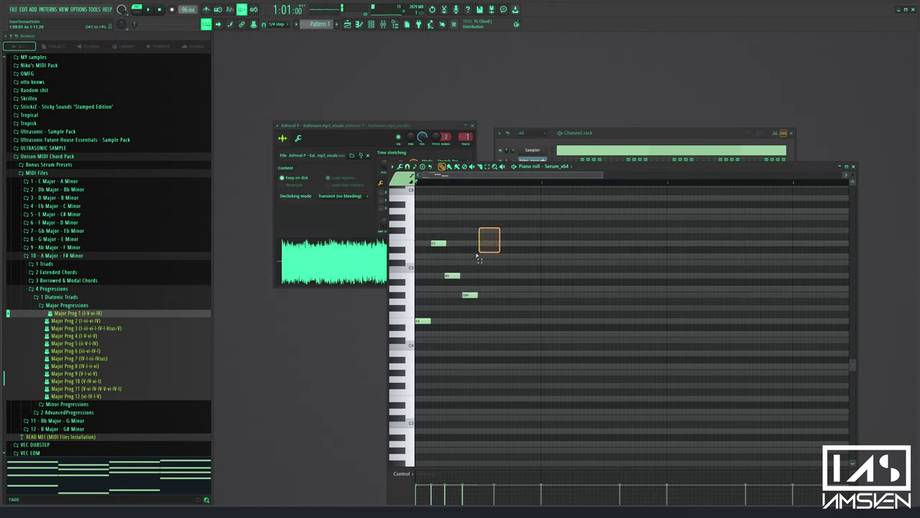
Duplicate the four-note phrase directly after itself and play the pattern
key("ctrl+a")
key("ctrl+b")
key("space")
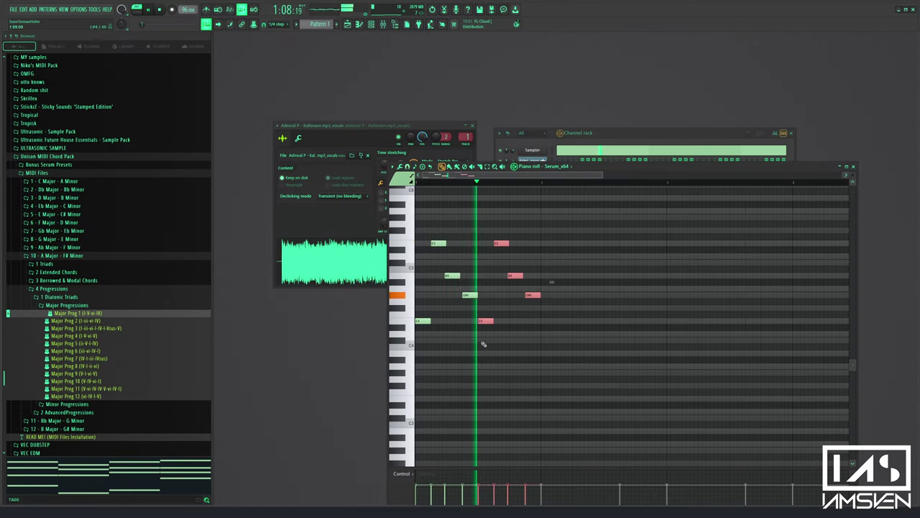
Align both B4 notes with the end of the notes before them and replay the phrase
key("space")
left_click(451, 276)
key("space")
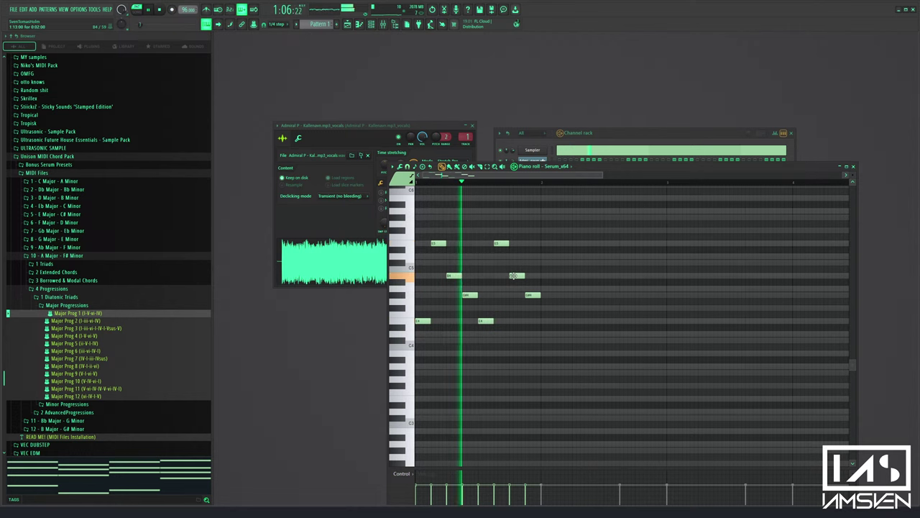
Delete all notes of the doubled four-note phrase from the Serum piano roll
key("space")
left_click_drag(550, 234, 429, 365)
key("Delete")
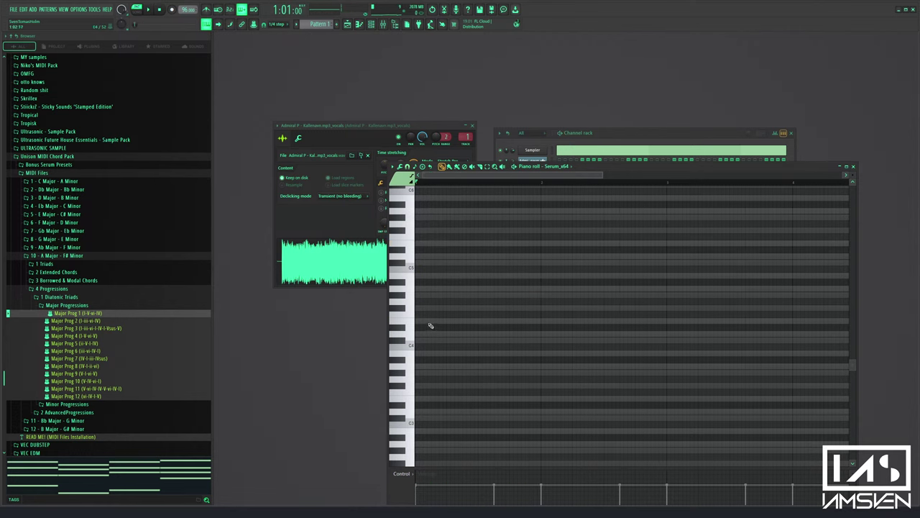
Set the piano roll snap to 1/3 step and place three short consecutive notes, A4, A5 and E5, from the start of bar 1
left_click(402, 166)
left_click(407, 168)
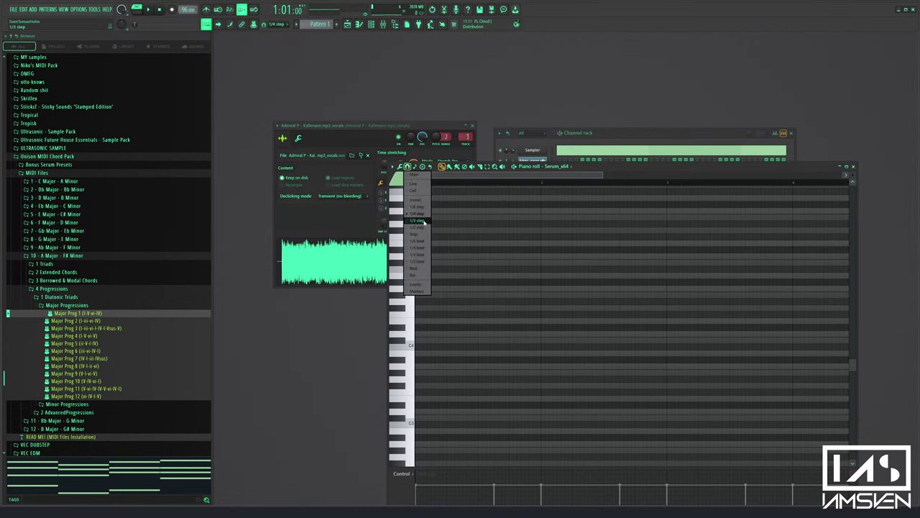
left_click(424, 223)
left_click(417, 301)
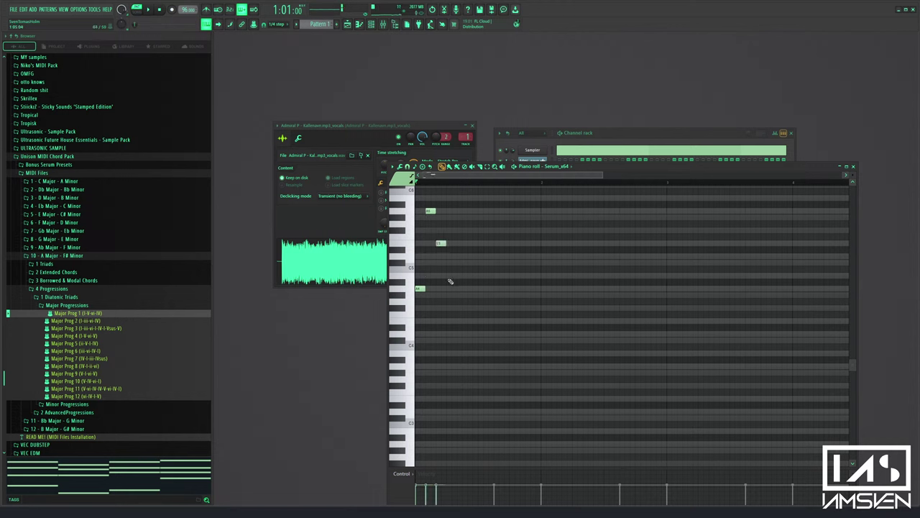
Duplicate the A4, A5, E5 phrase until four copies fill bar 1 and play the pattern
left_click_drag(464, 203, 415, 324)
key("space")
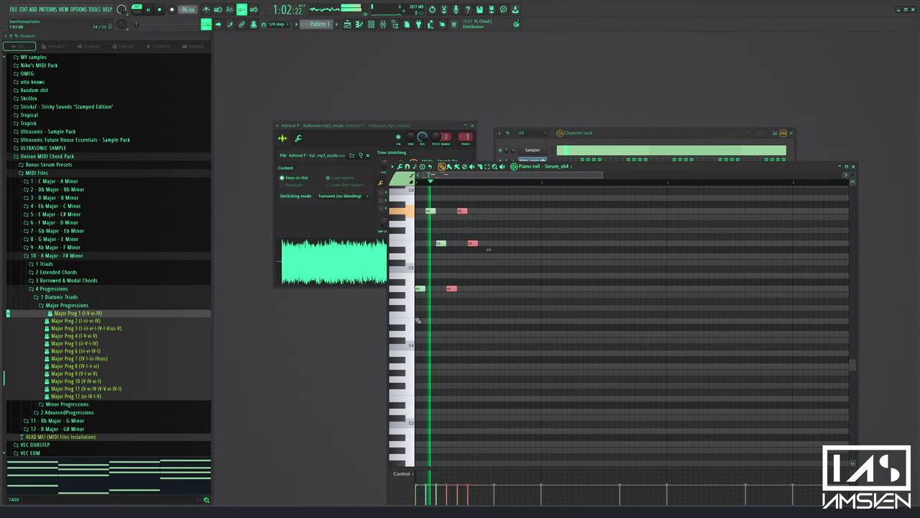
key("space")
left_click_drag(505, 207, 399, 337)
key("ctrl+b")
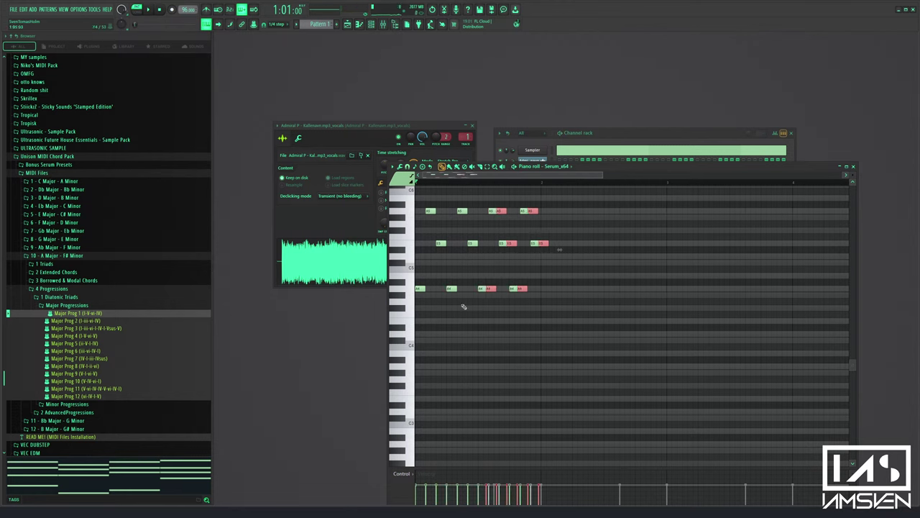
key("space")
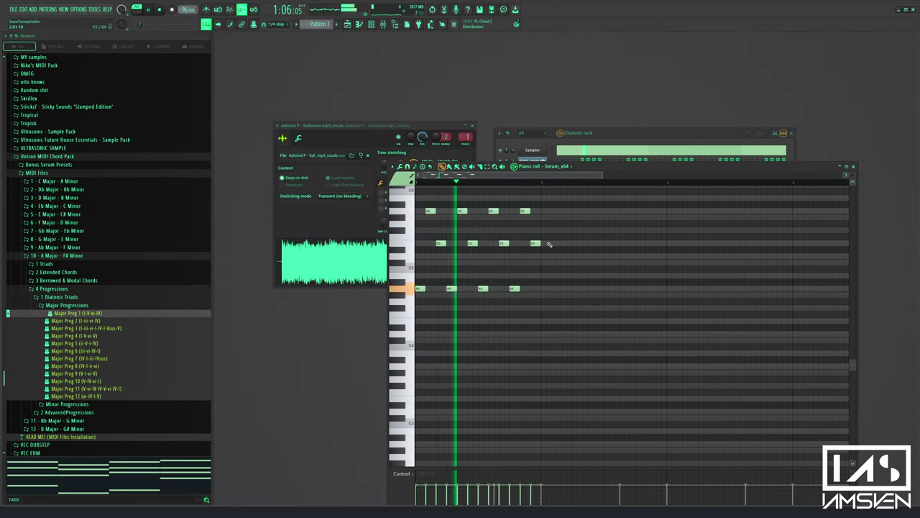
Open the Nexus piano roll, try moving the chord change in bar 1 slightly earlier, and audition the pattern and the song
key("F6")
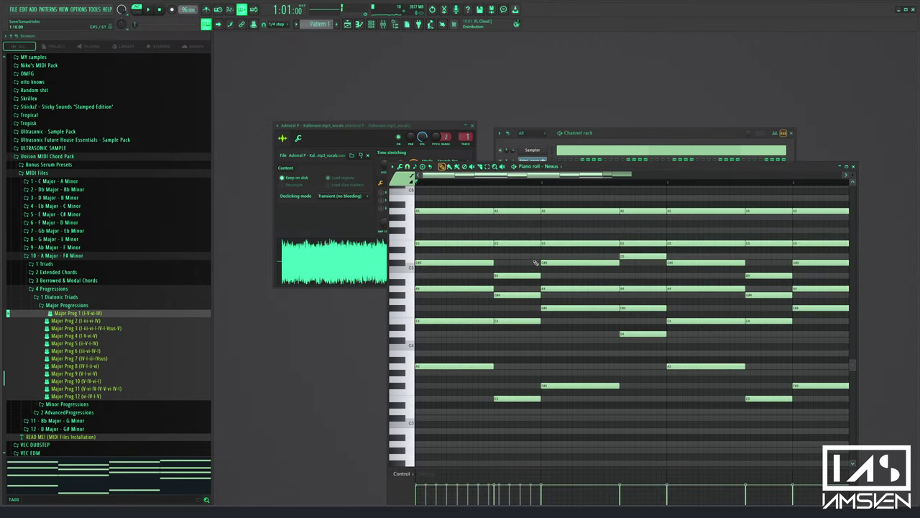
key("space")
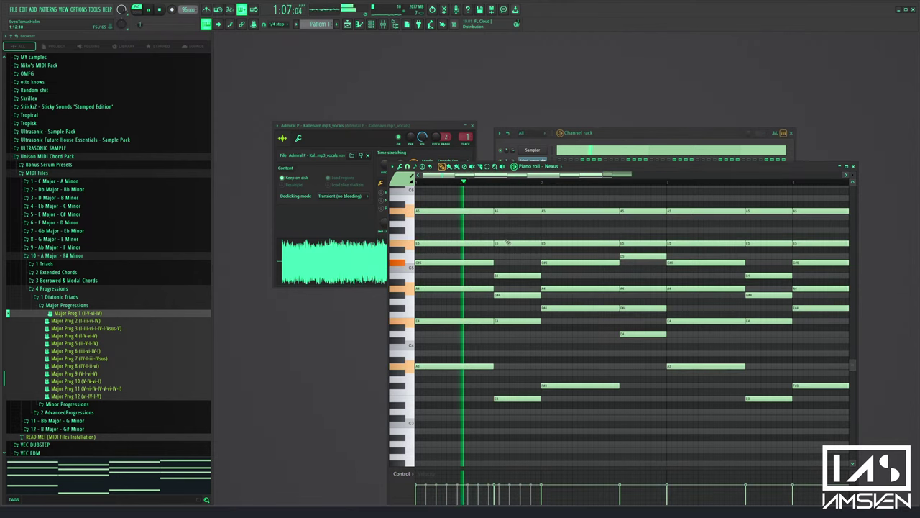
key("space")
left_click_drag(538, 203, 487, 417)
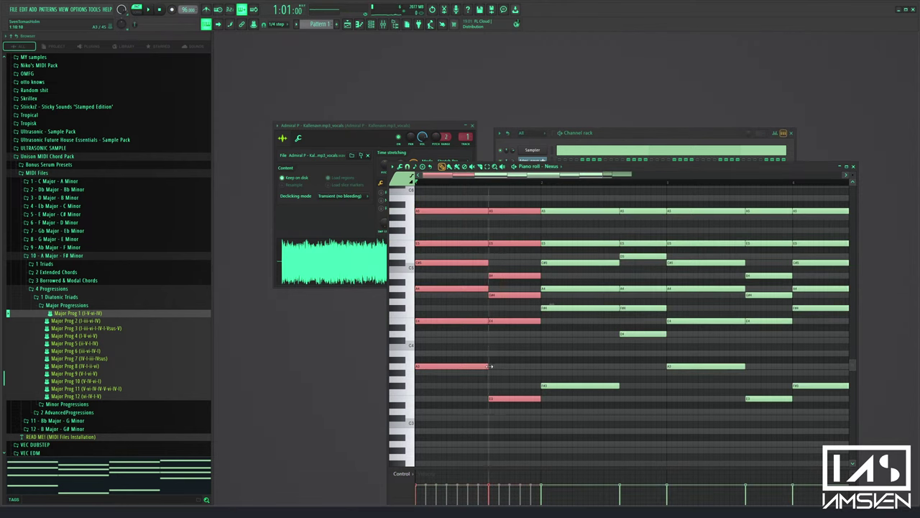
key("space")
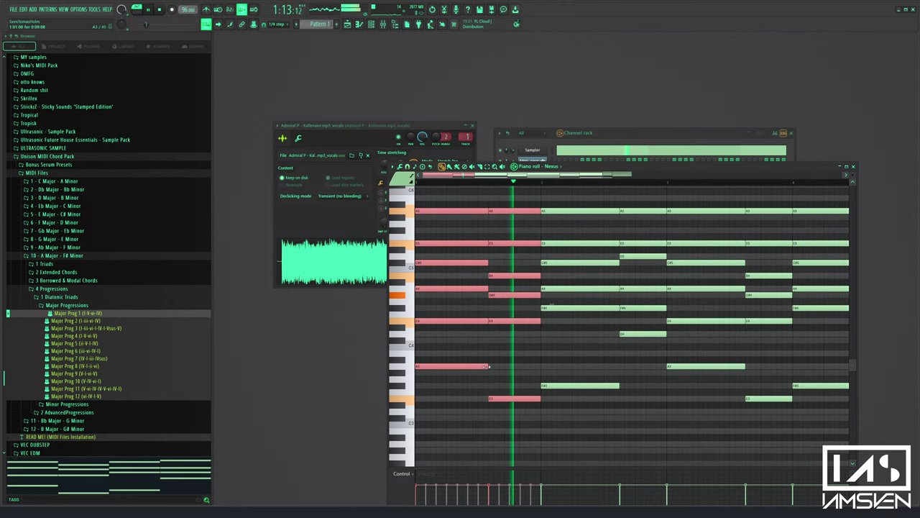
key("space")
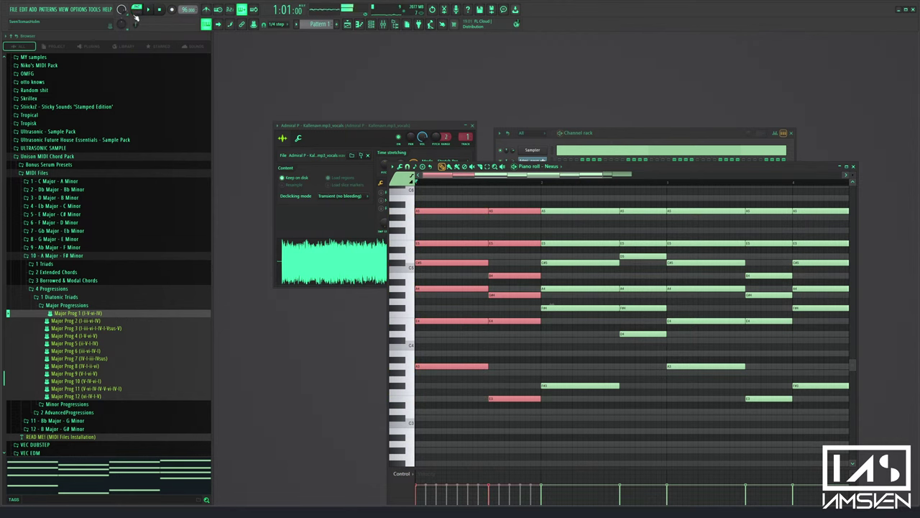
left_click(136, 12)
key("space")
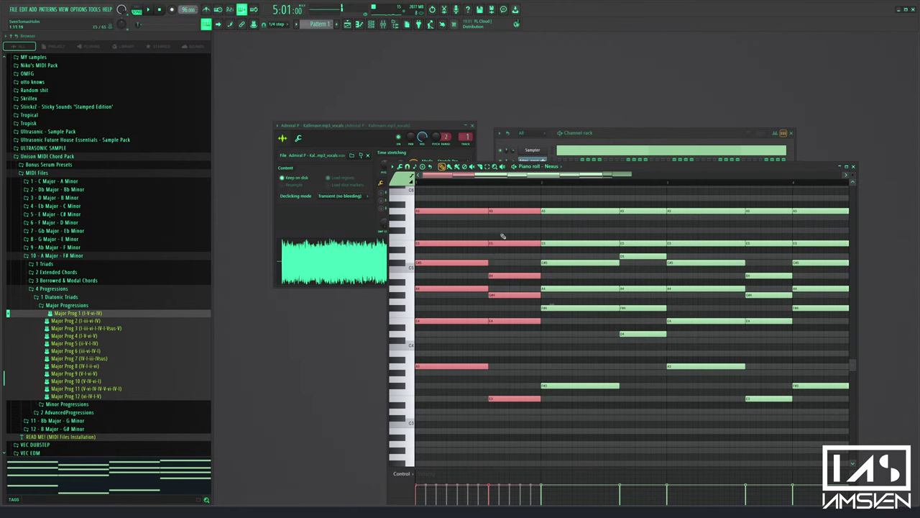
Clear all notes from the Serum piano roll, set its snap to 1/4 step, and try an A4 note at the start
left_click(612, 133)
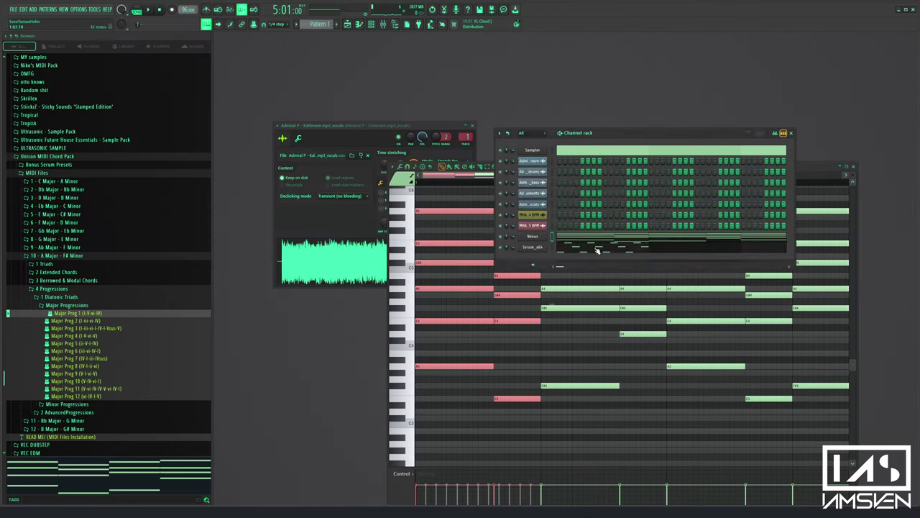
left_click(598, 250)
left_click_drag(560, 189, 417, 294)
key("Delete")
left_click(408, 167)
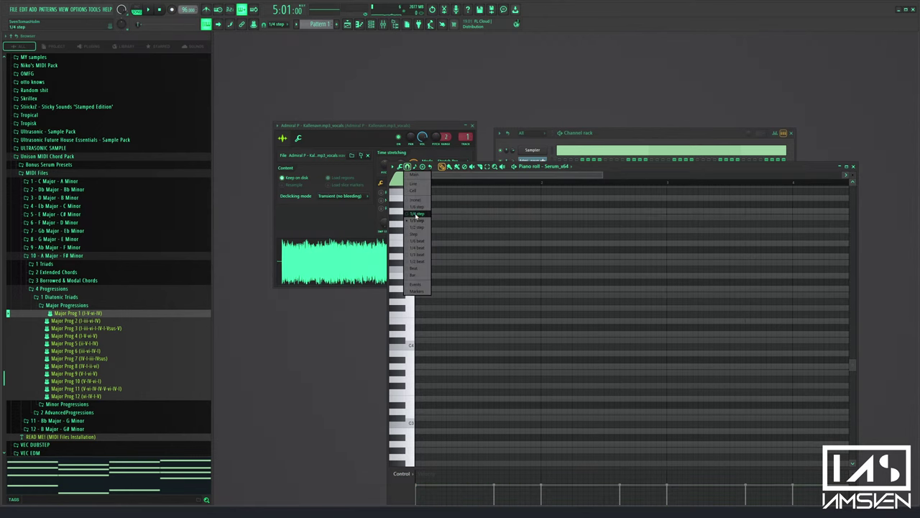
left_click(416, 214)
left_click(426, 289)
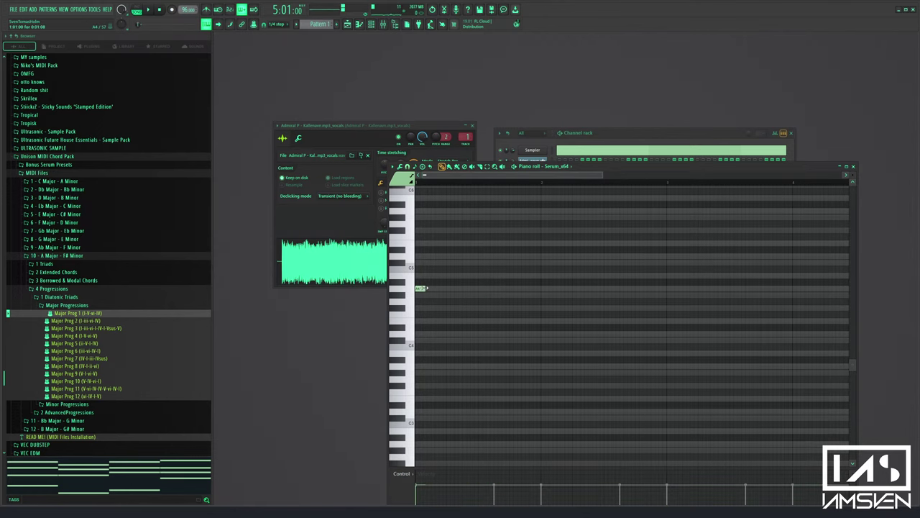
Paste the Nexus chord progression into the Serum channel's piano roll and play the pattern
left_click(608, 154)
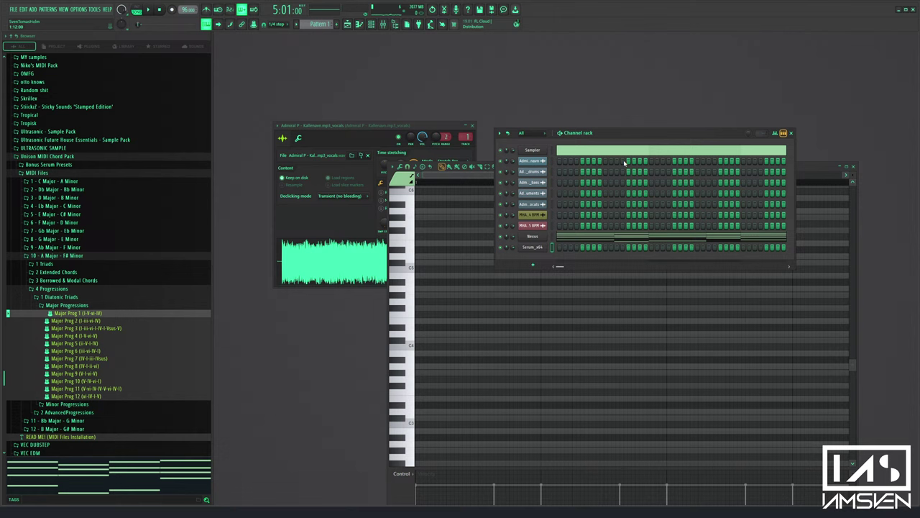
left_click(552, 249)
key("ctrl+v")
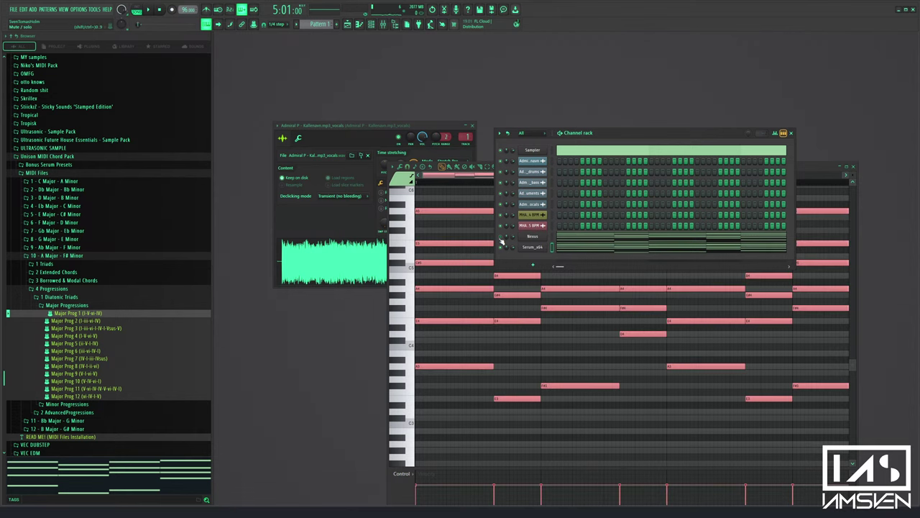
left_click(147, 9)
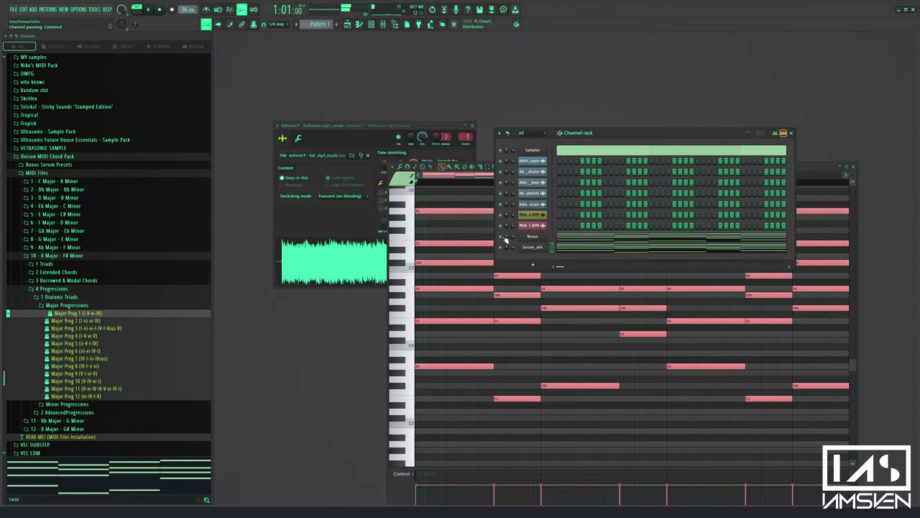
left_click(467, 232)
key("space")
key("space")
scroll(473, 228, "up", 2)
key("space")
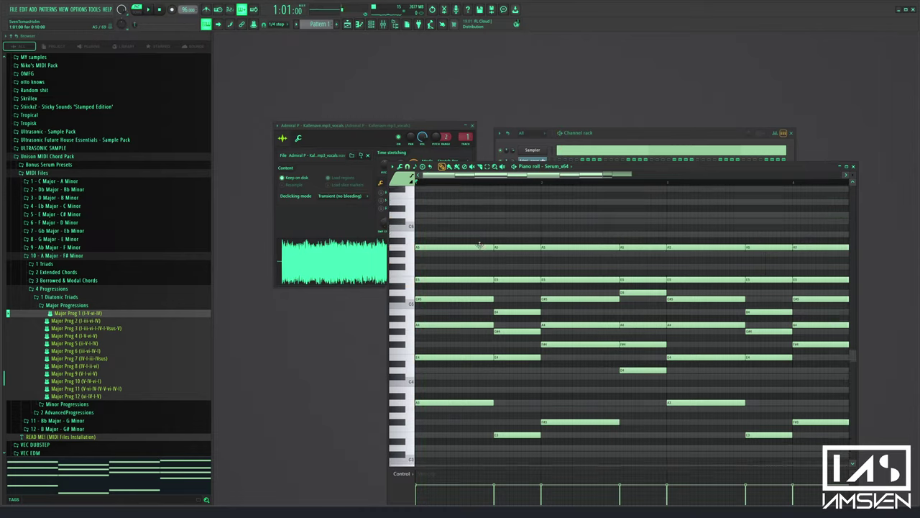
Shorten the first Serum chord to two steps and add two-step repeats of its A3 and E4 notes after it
scroll(481, 244, "down", 1)
left_click_drag(475, 218, 482, 437)
key("space")
left_click_drag(494, 387, 430, 389)
key("space")
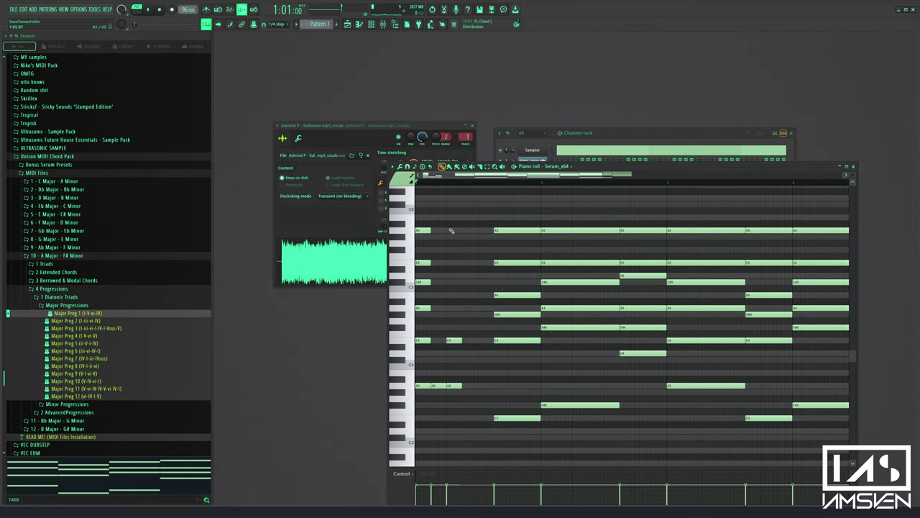
Duplicate the first chord's A5, E5, C#5 and A4 notes above the third A3 bass note
left_click_drag(452, 231, 441, 309)
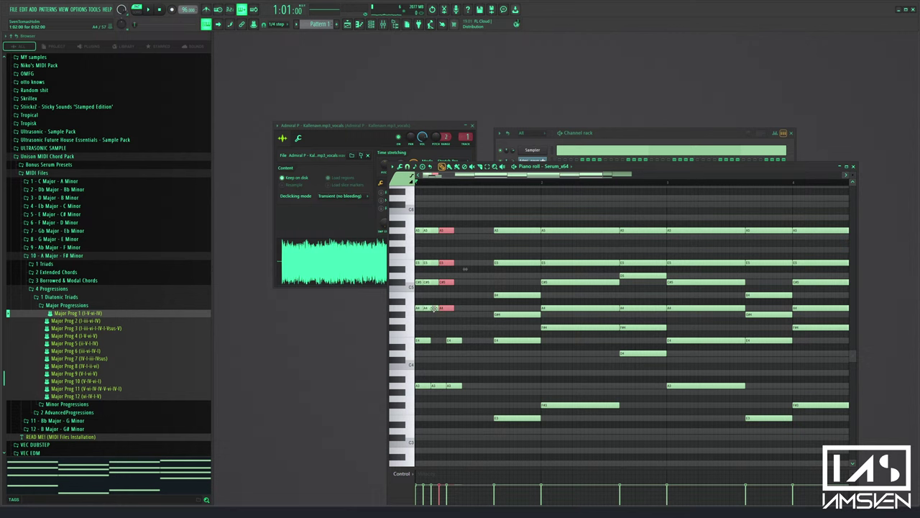
key("ctrl+z")
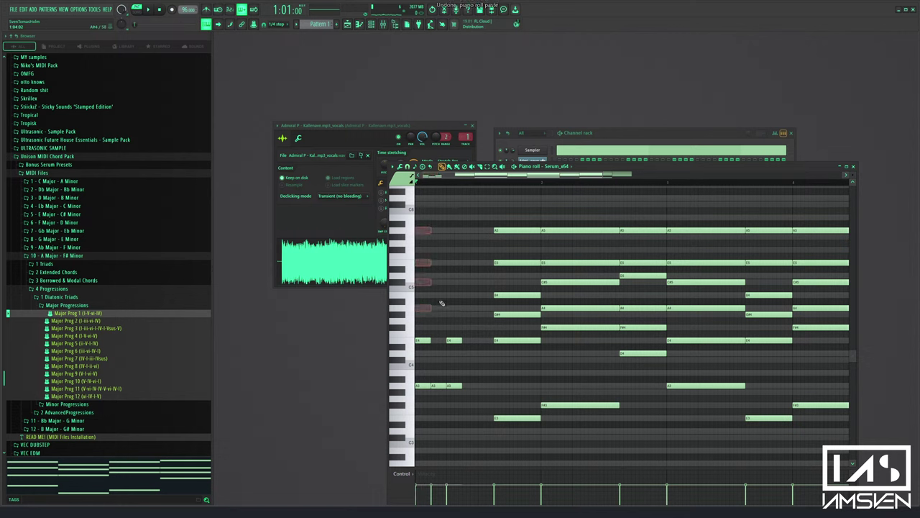
key("ctrl+b")
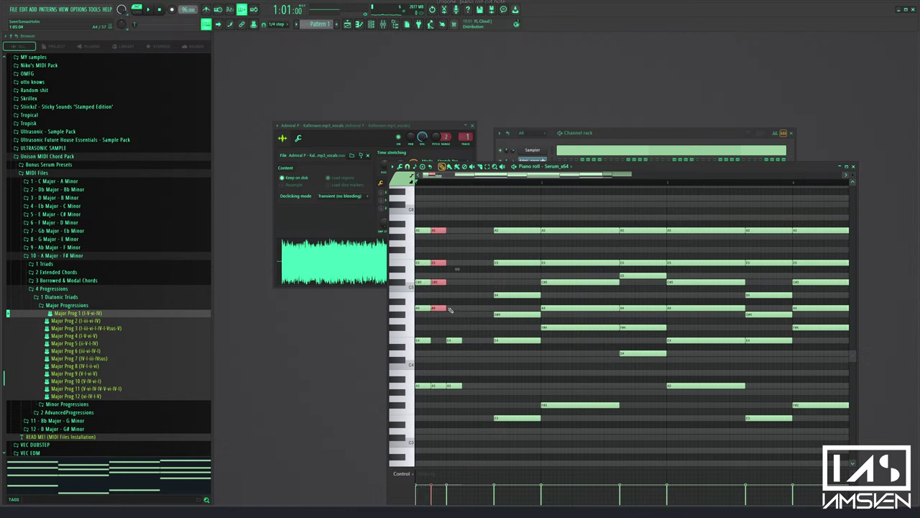
left_click_drag(441, 308, 458, 308)
Play the opening of the pattern repeatedly to check the rhythm of the first chord stabs
key("space")
key("space")
left_click(474, 350, "ctrl")
key("space")
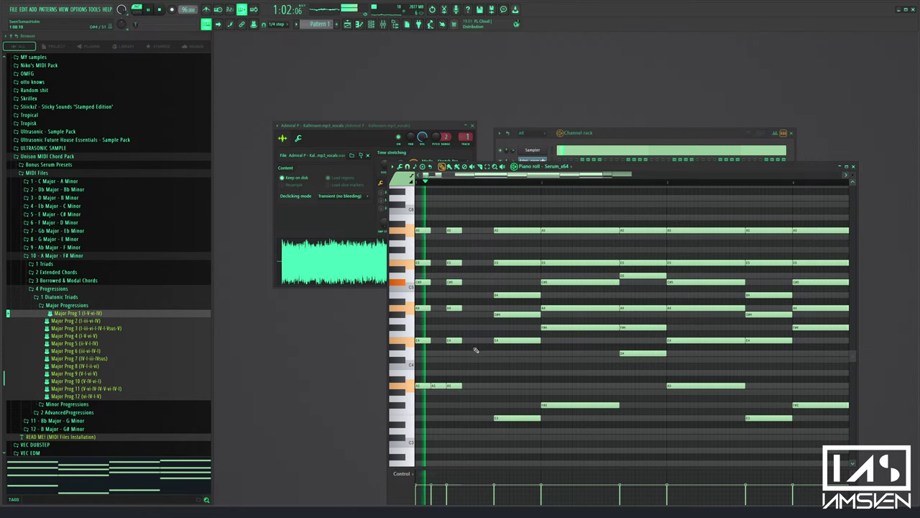
key("space")
key("space")
key("space")
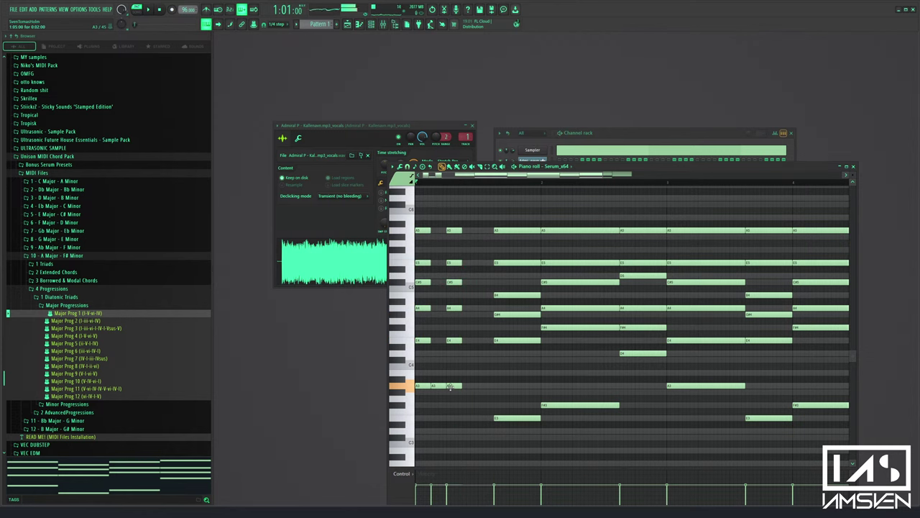
key("space")
key("space")
Try the first two chord stabs without their A5 and E5 notes and replay the opening
left_click_drag(473, 215, 456, 395)
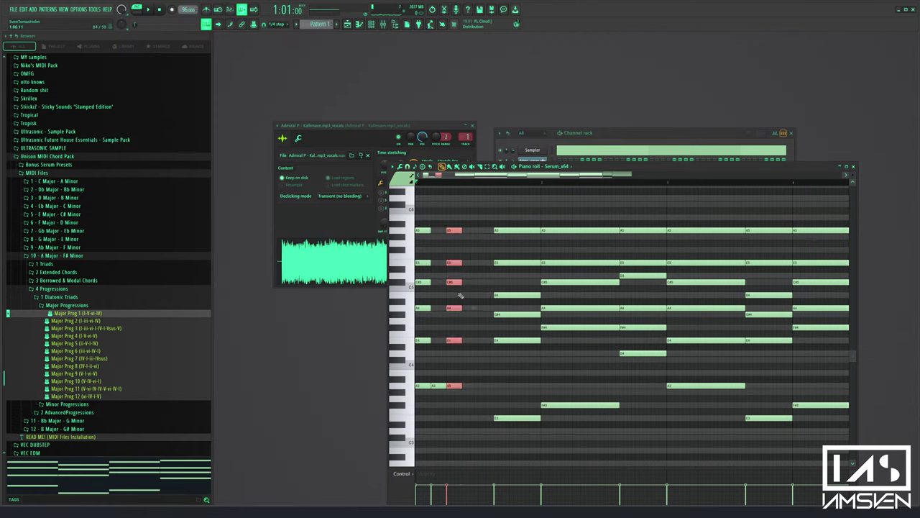
left_click_drag(472, 208, 419, 270)
key("space")
key("space")
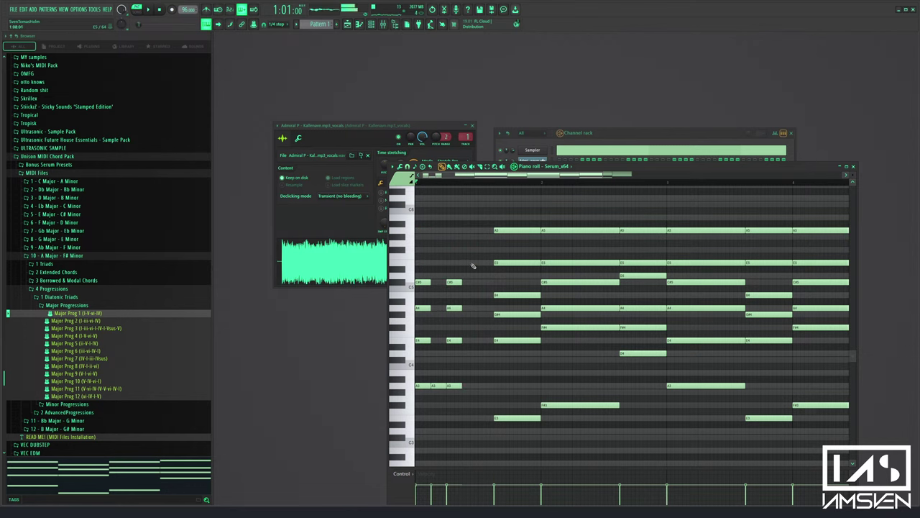
Add a third two-step stab of C#5, A4, E4 and A3 starting on step 8 of bar 1 and replay it
left_click_drag(475, 260, 458, 347)
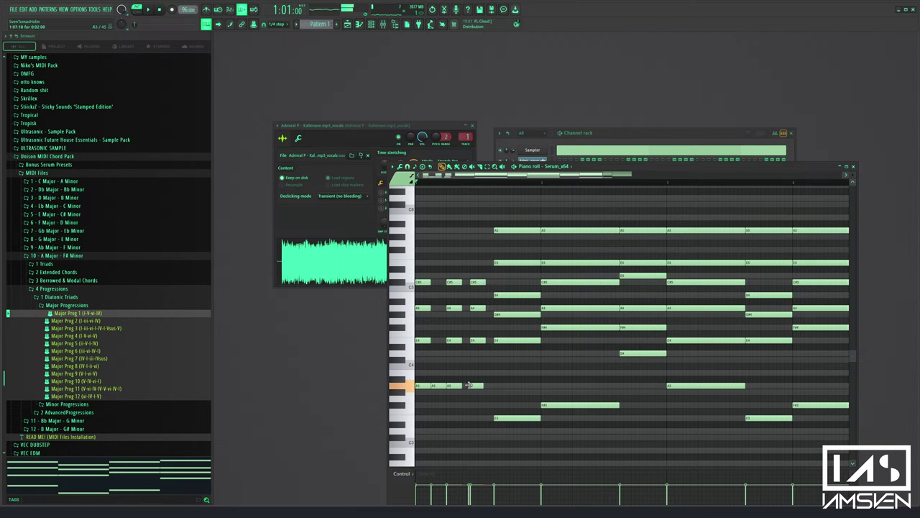
key("space")
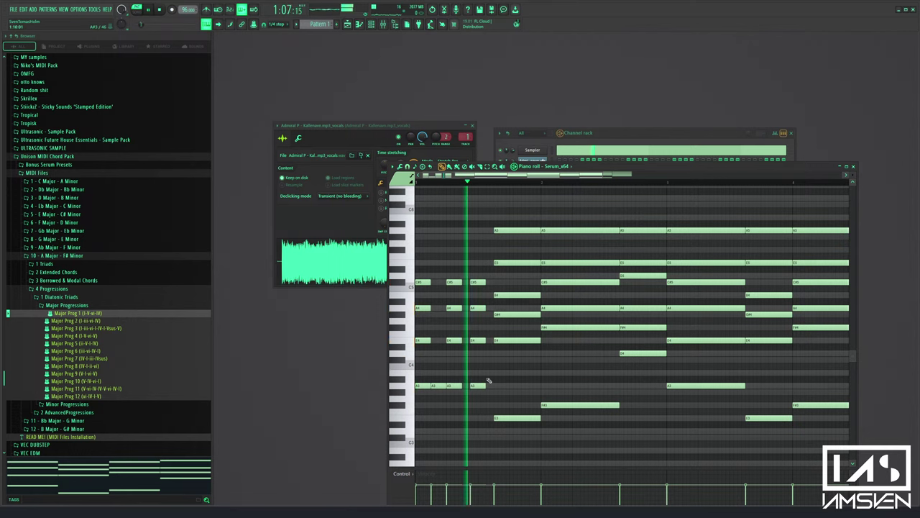
key("space")
Turn bar 1's second chord into two-step stabs, repeating E3 twice and the upper notes on the last two steps, and play it
left_click_drag(494, 217, 509, 424)
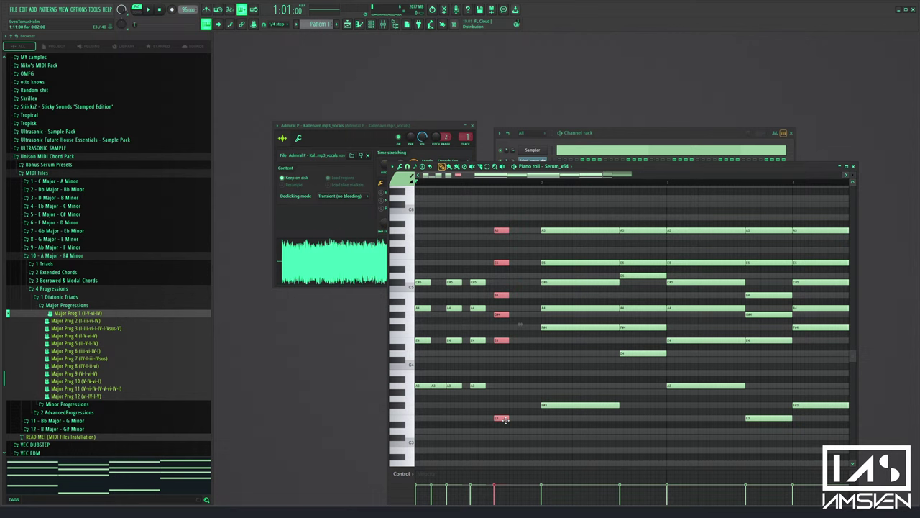
left_click(515, 418)
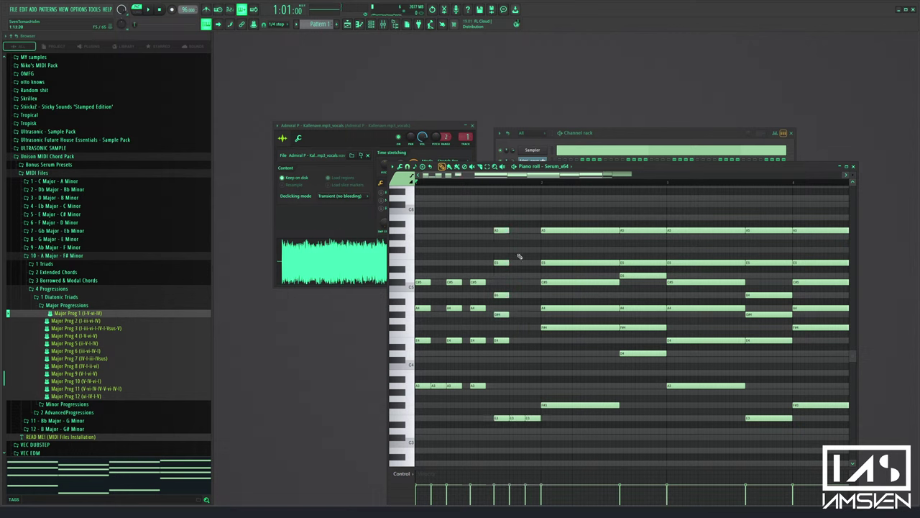
left_click_drag(522, 221, 532, 341)
key("ctrl+b")
key("space")
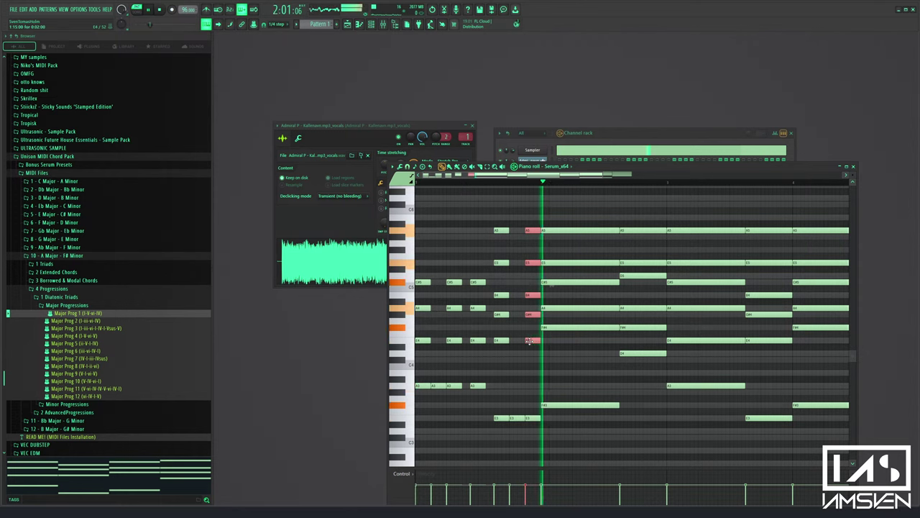
key("space")
Add A5 and E5 to the first two stabs, and place a one-step G#3 just before the fourth A3
left_click(422, 263)
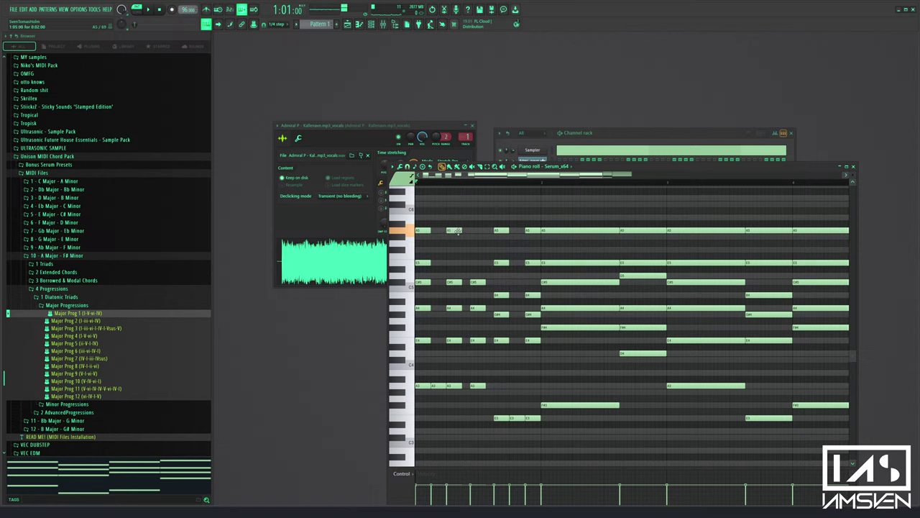
key("space")
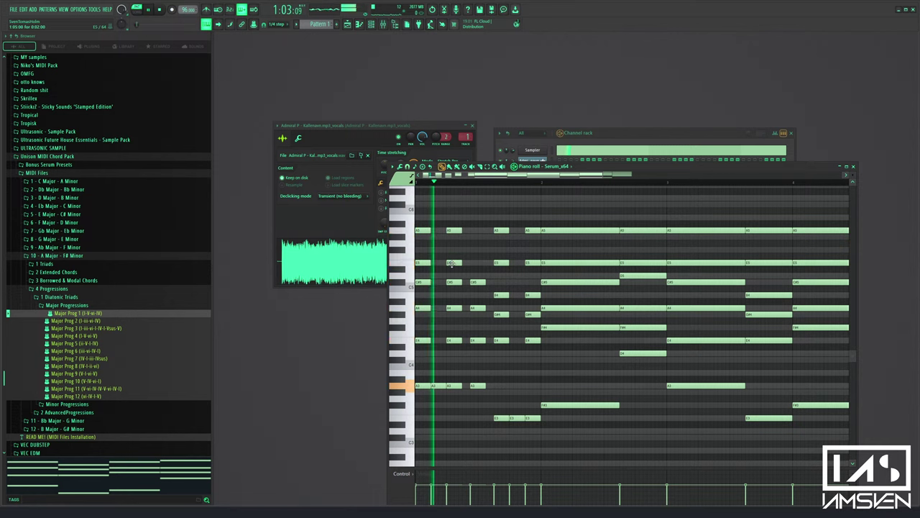
key("space")
left_click(441, 387)
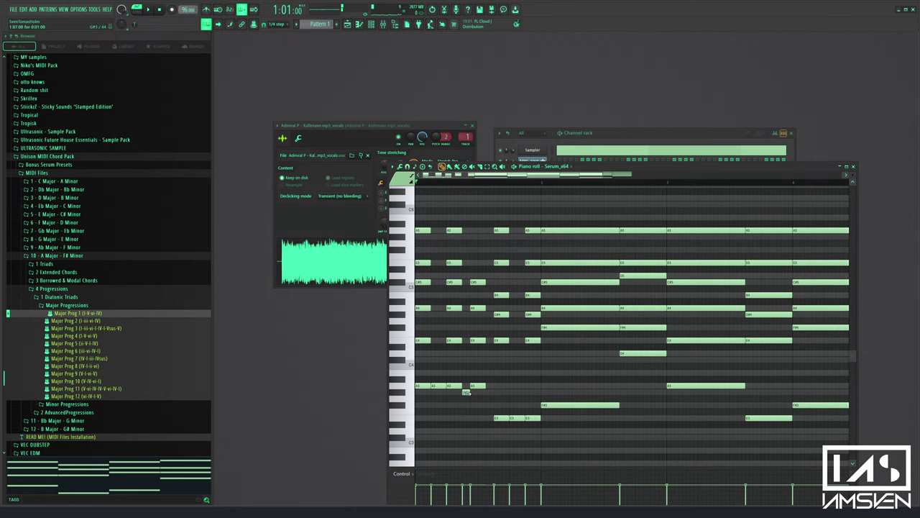
Play the opening stabs and compare Serum's GUITAR - Bell Guitar preset with GUITAR - African Swirls
key("space")
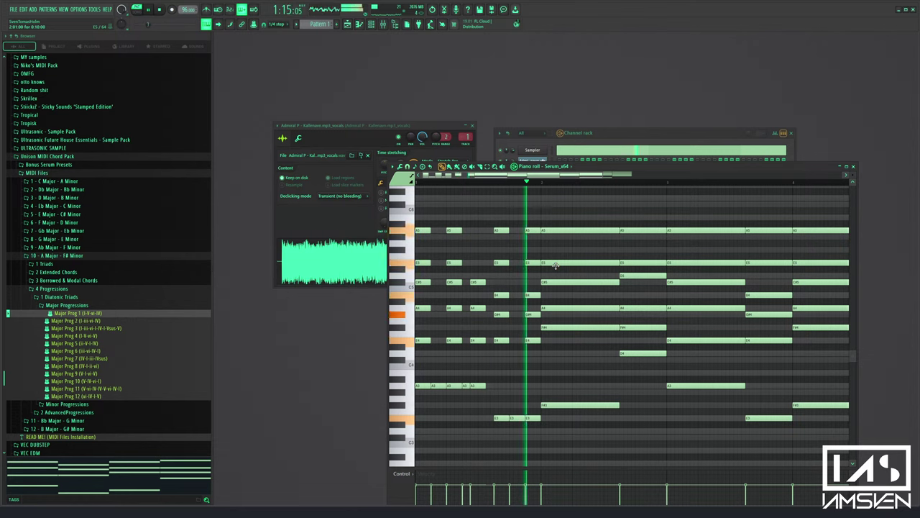
key("F6")
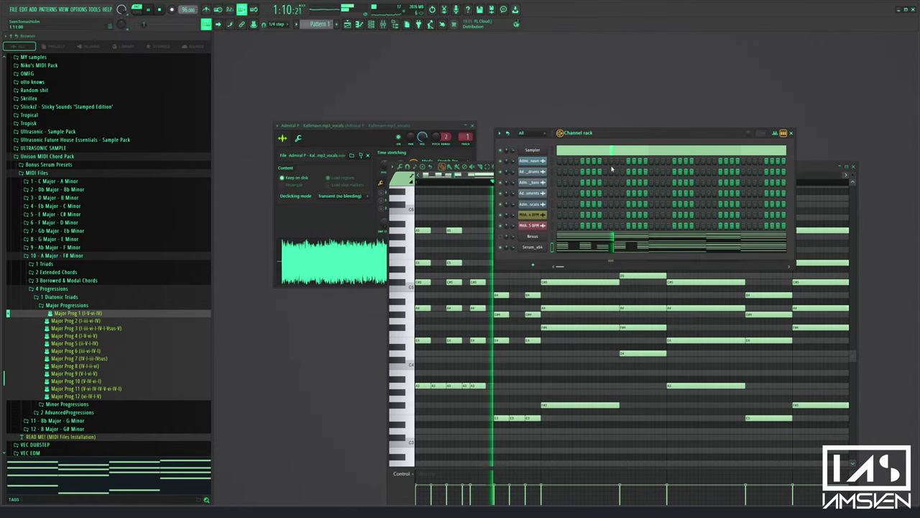
left_click(532, 246)
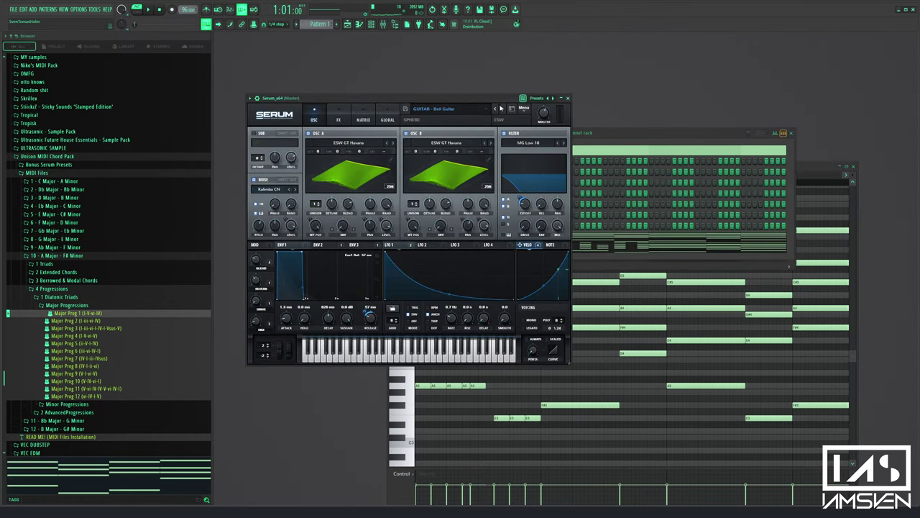
left_click(503, 110)
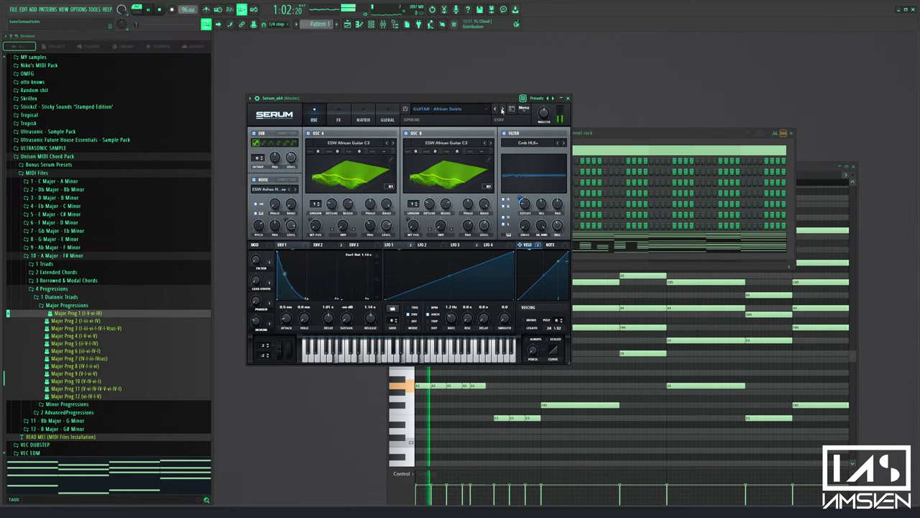
left_click(568, 98)
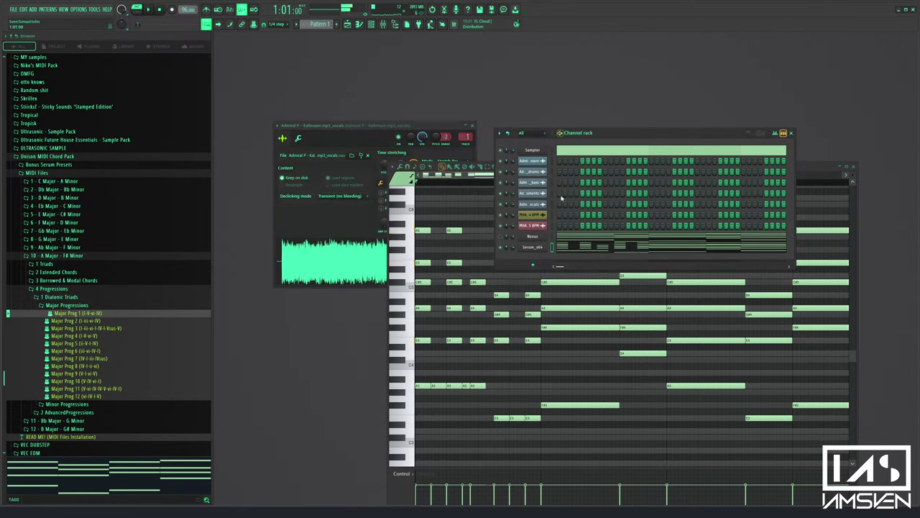
right_click(471, 366)
key("space")
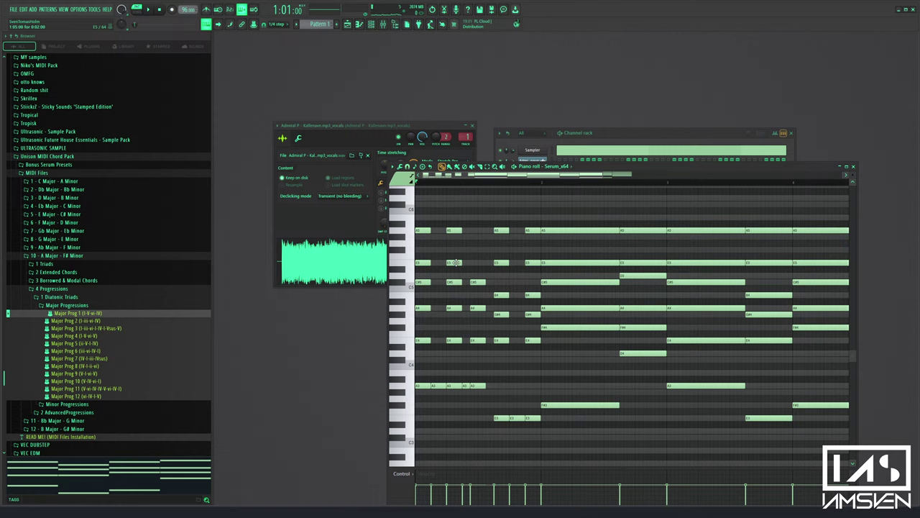
Try bar 1's two B4 stab notes one octave higher and replay the opening
key("space")
key("space")
key("ctrl+Up")
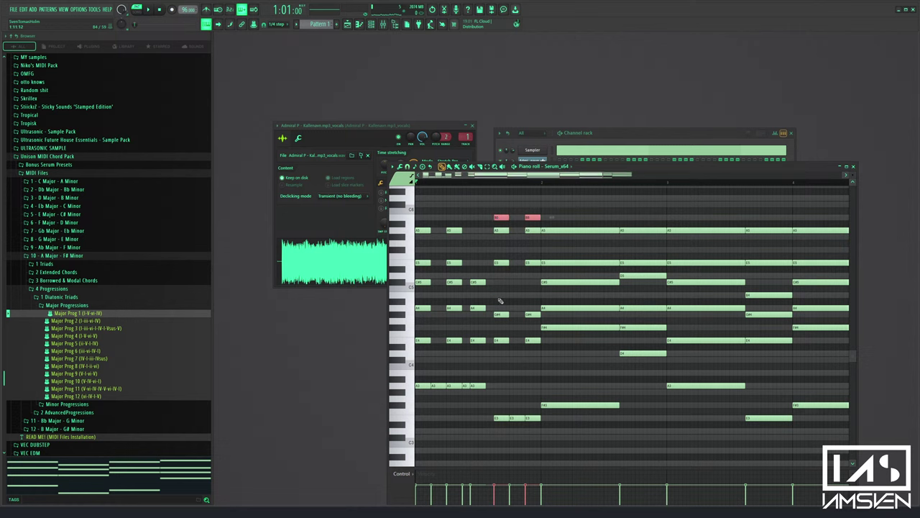
key("ctrl+Down")
key("ctrl+Up")
key("space")
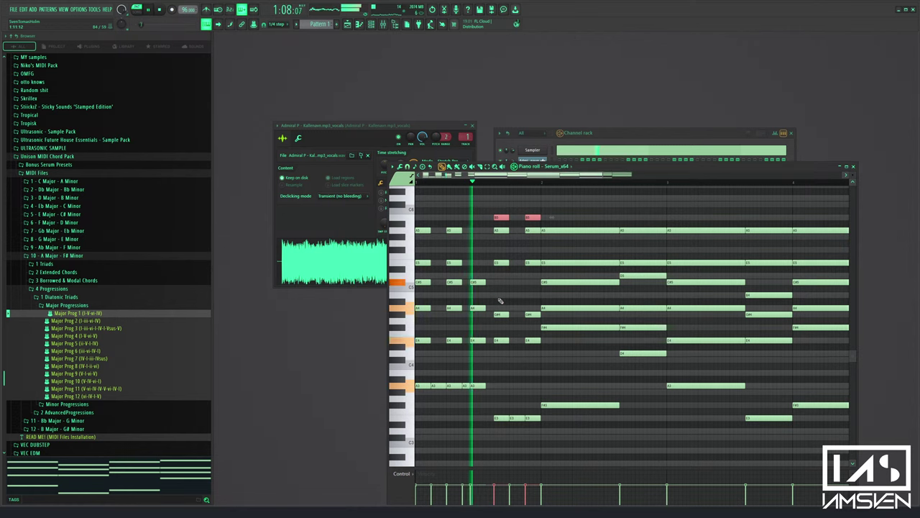
key("space")
key("ctrl+Down")
key("space")
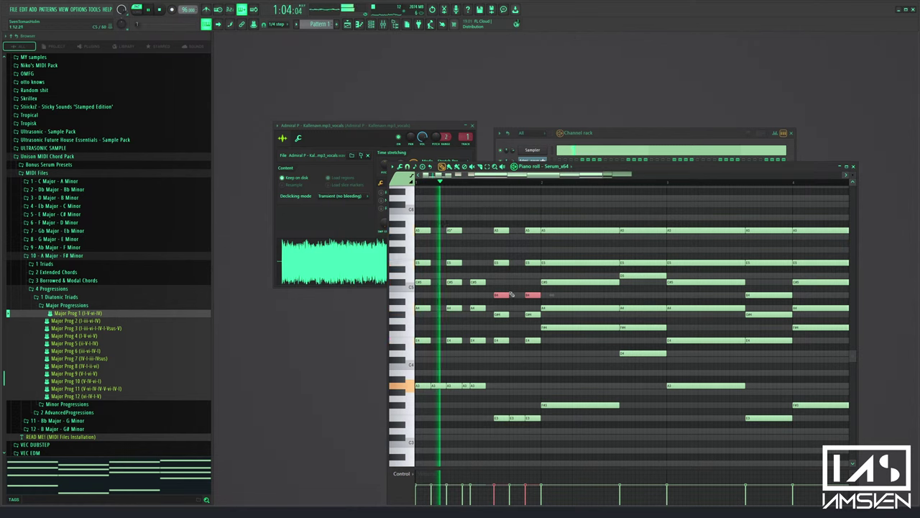
key("space")
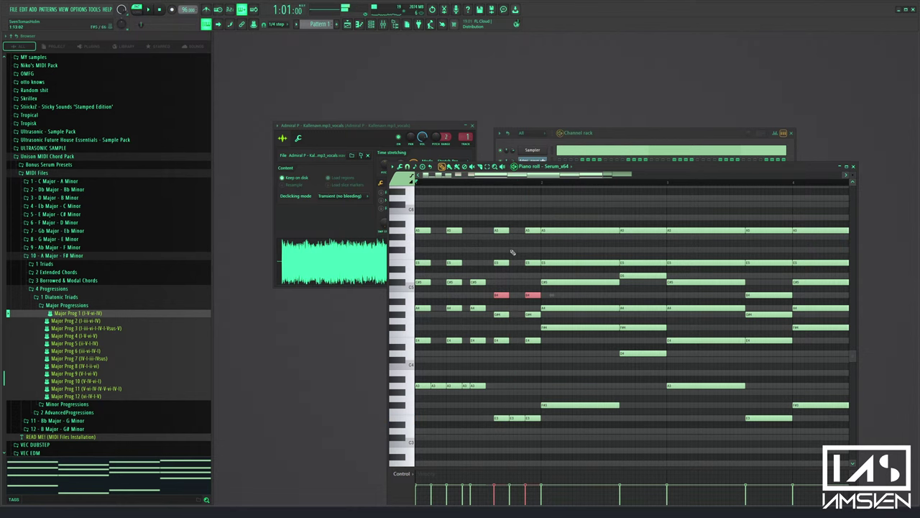
Solo the Nexus channel and add a six-step A4 to bar 1's second Nexus chord, playing it back
key("space")
left_click(645, 135)
key("space")
key("space")
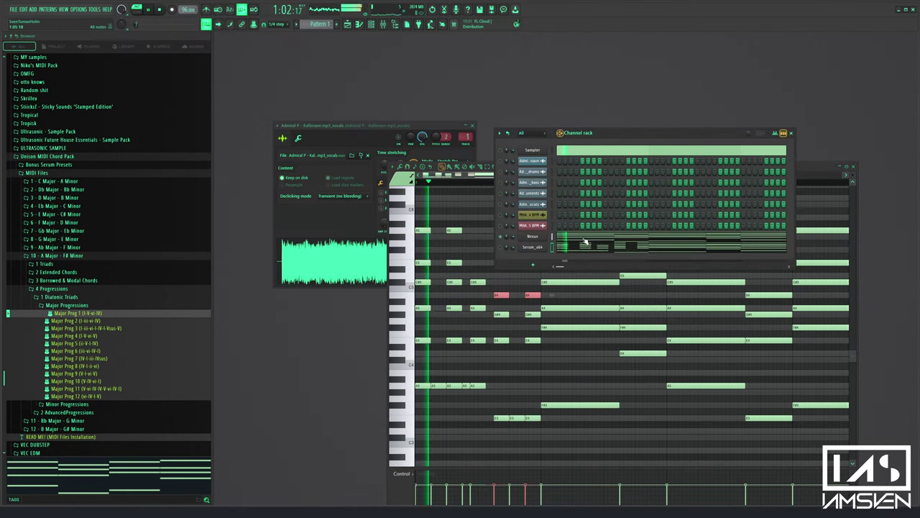
left_click(583, 239)
key("space")
key("space")
key("space")
key("space")
left_click(506, 308)
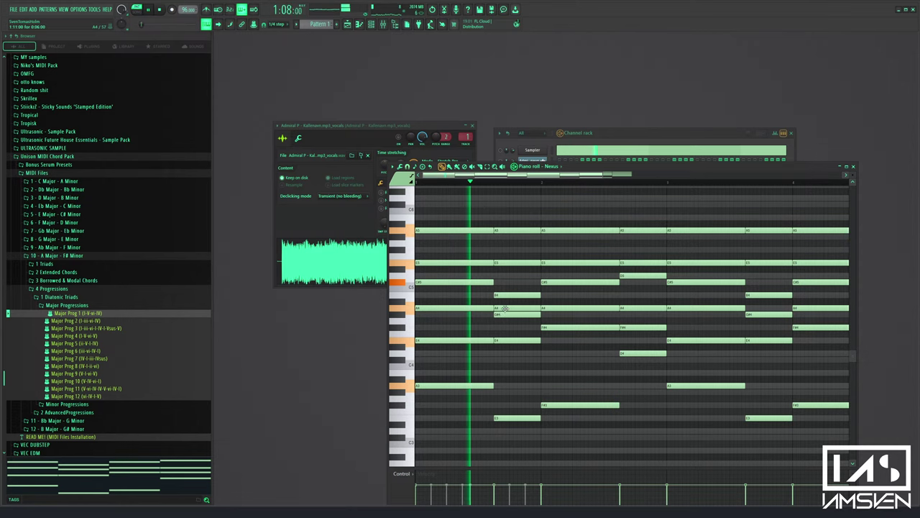
key("space")
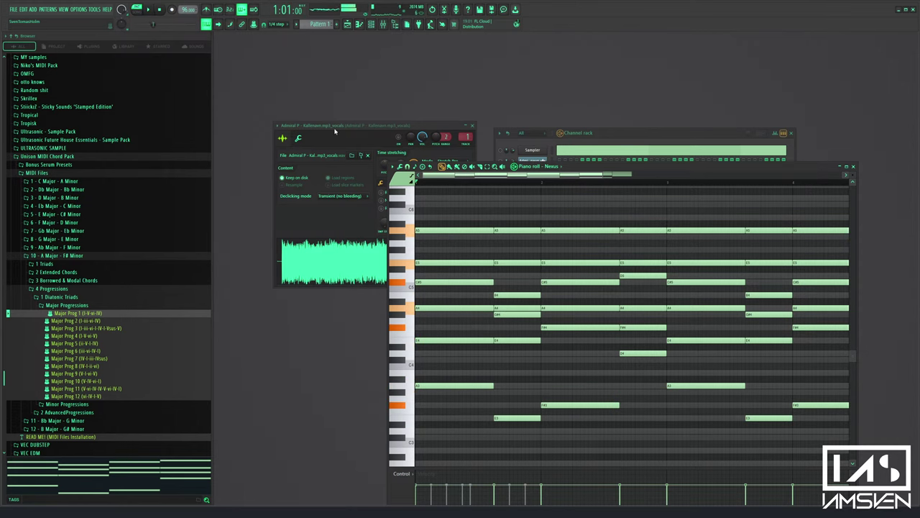
Unmute all channels except Serum and play the Nexus chords with the vocals in the song arrangement
left_click(351, 30)
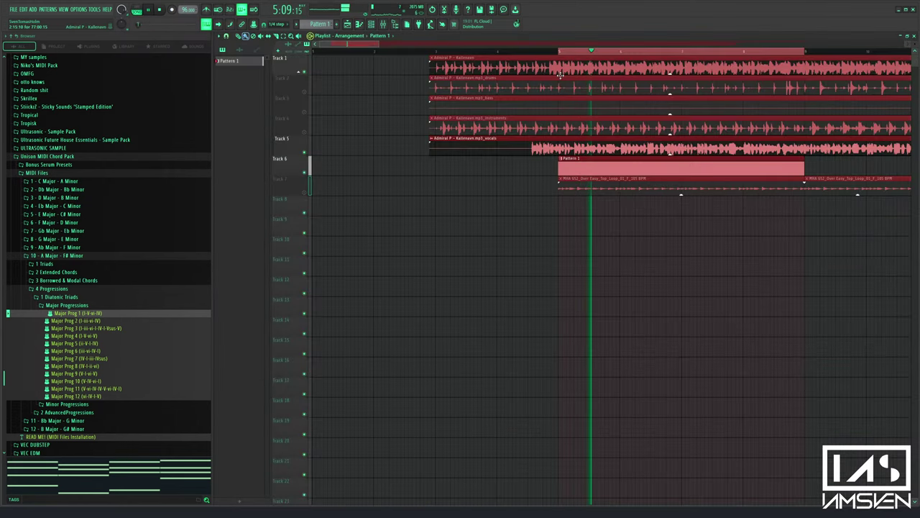
key("F7")
key("F6")
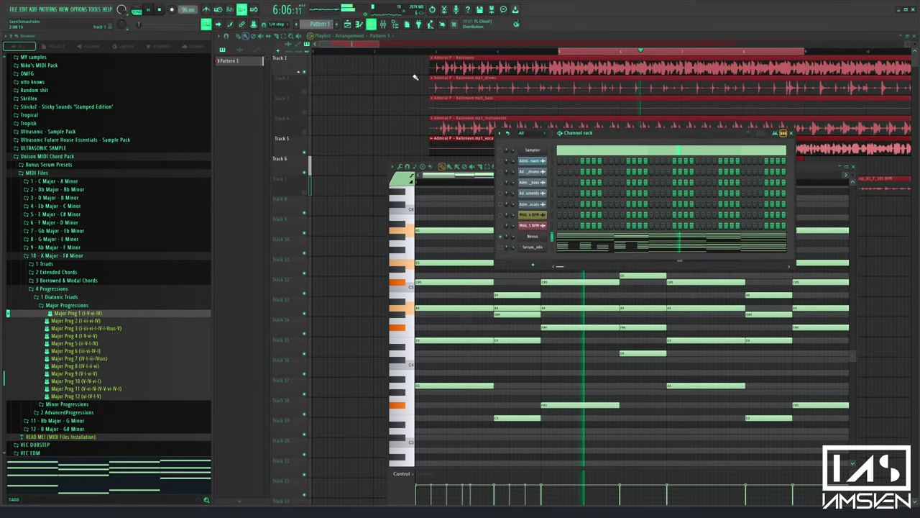
key("space")
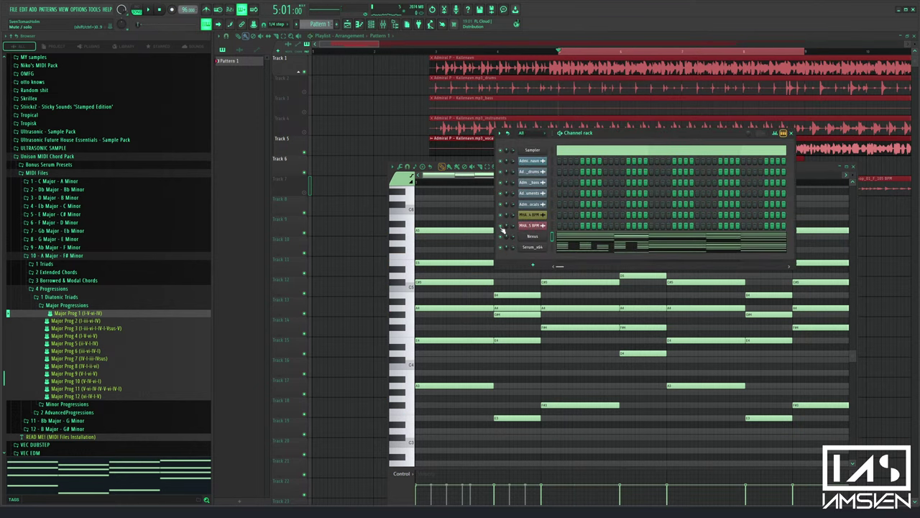
key("space")
key("space")
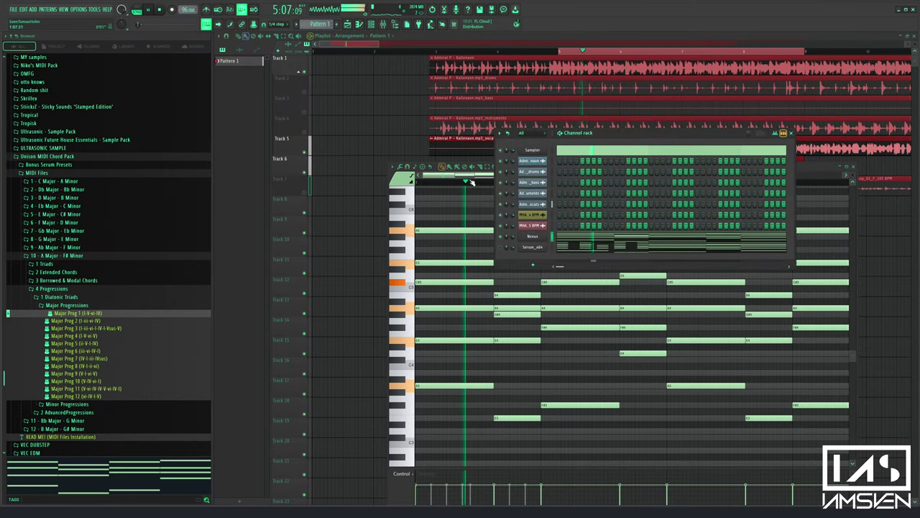
Add an A4 to bar 3's second Nexus chord and play the arrangement through the looped section
left_click(479, 179)
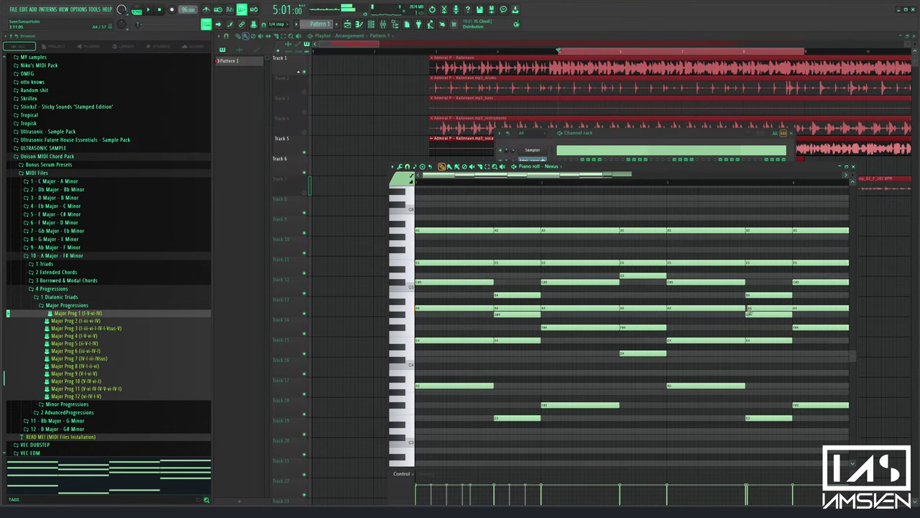
key("space")
scroll(624, 186, "down", 2)
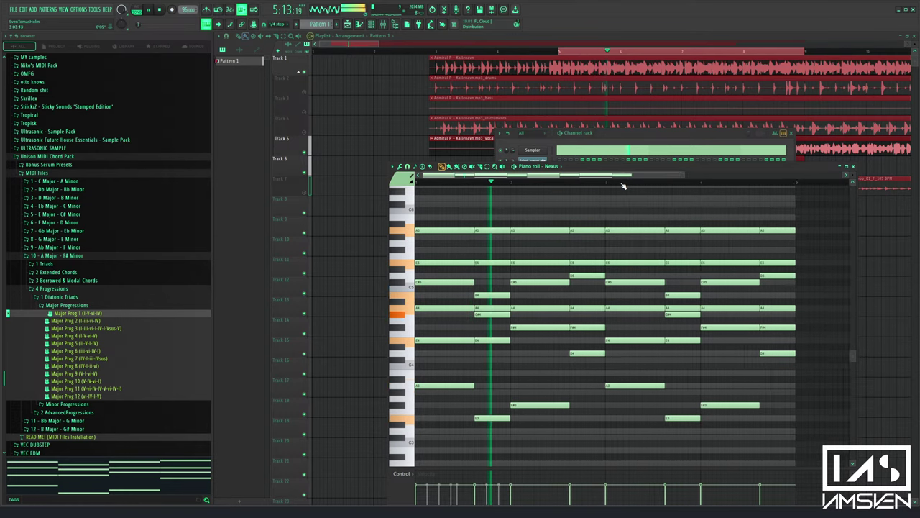
scroll(624, 186, "down", 1)
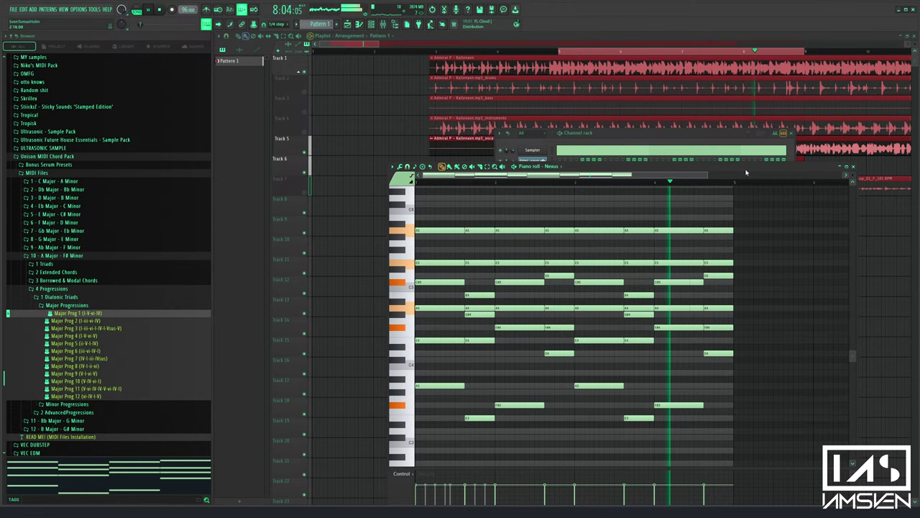
key("F7")
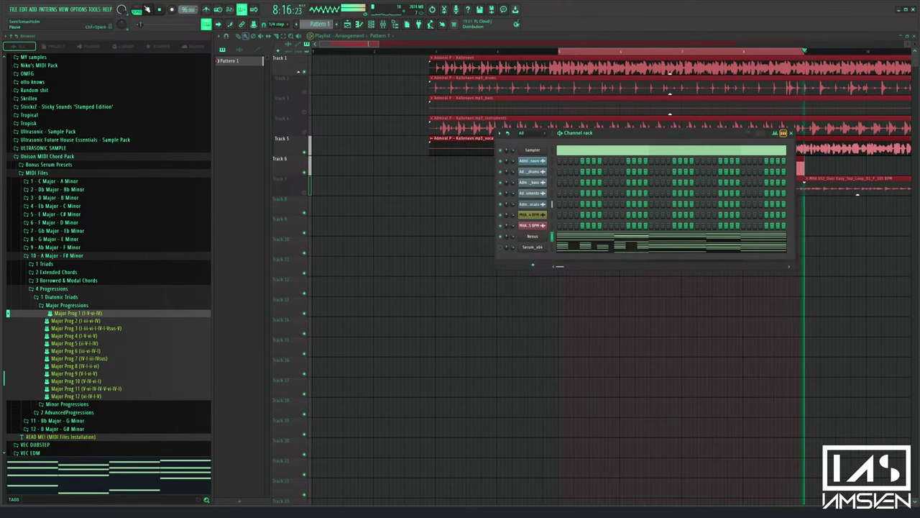
key("space")
Show Serum's notes in the piano roll, rearrange it and the channel rack, and play the pattern's opening stabs
left_click(581, 247)
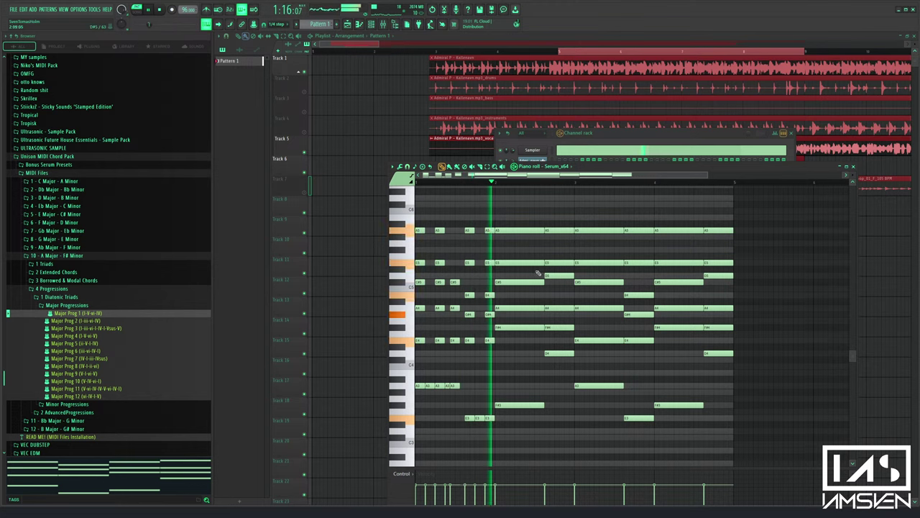
scroll(504, 225, "up", 2)
left_click_drag(597, 168, 573, 177)
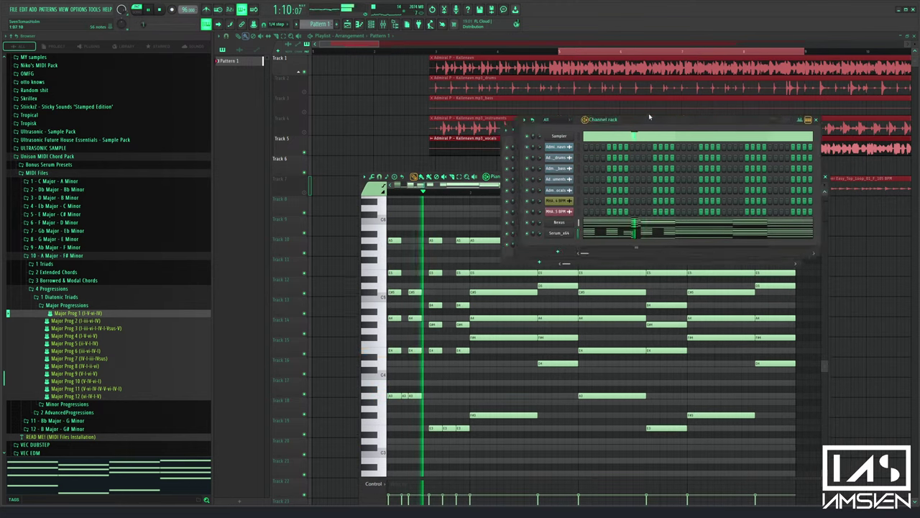
key("space")
left_click_drag(424, 193, 396, 194)
key("space")
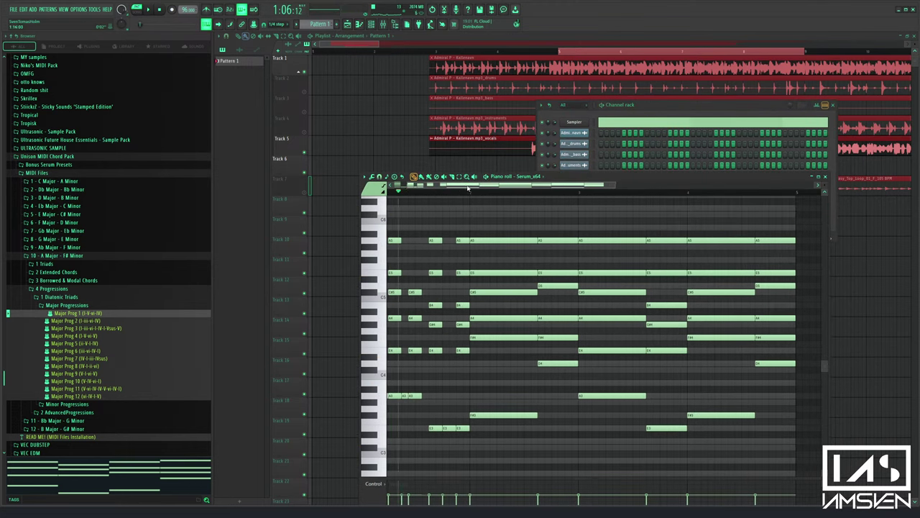
left_click_drag(468, 186, 432, 188)
left_click_drag(423, 194, 387, 193)
key("space")
left_click(680, 104)
key("space")
Audition Serum's GUITAR - Bell Guitar and GUITAR - Chinese Lute presets on the chord stabs
left_click(581, 219)
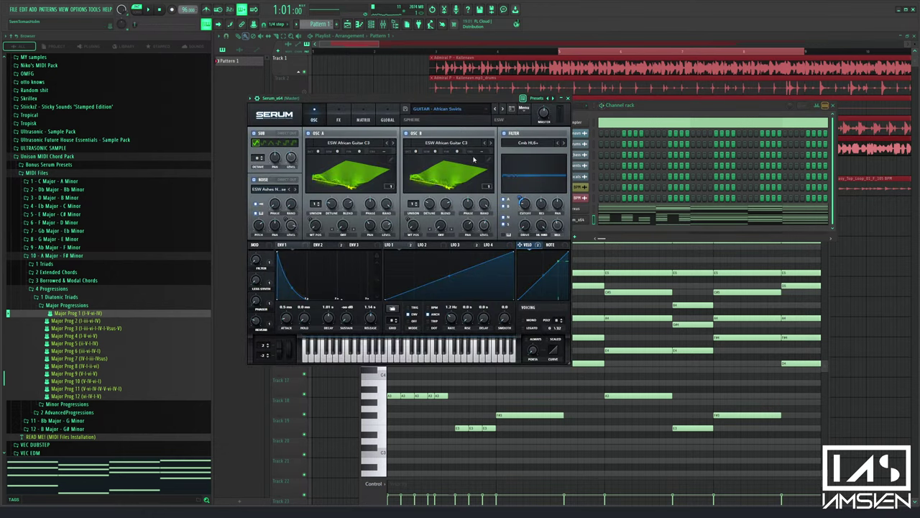
left_click(502, 109)
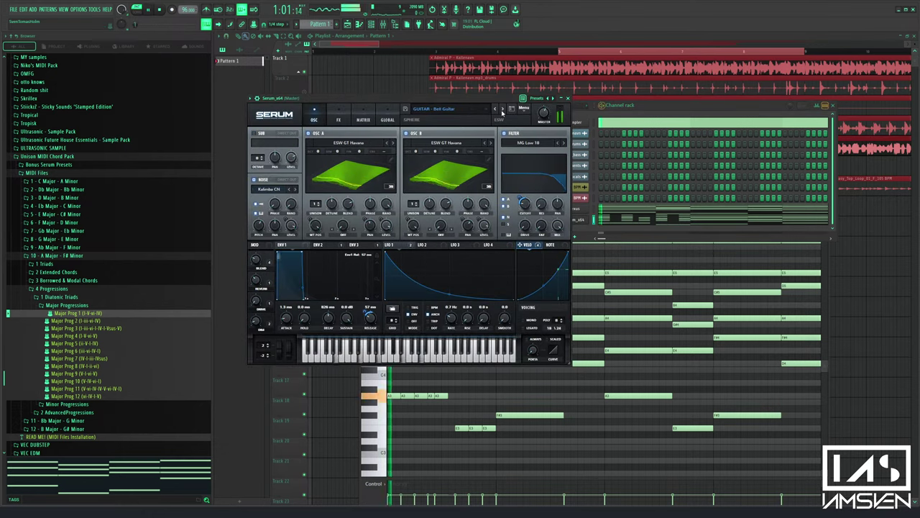
left_click(502, 109)
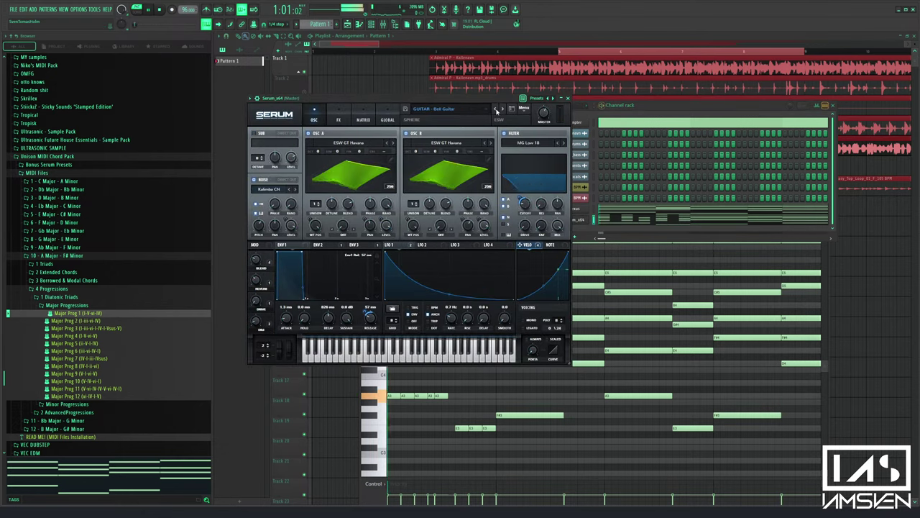
left_click(496, 110)
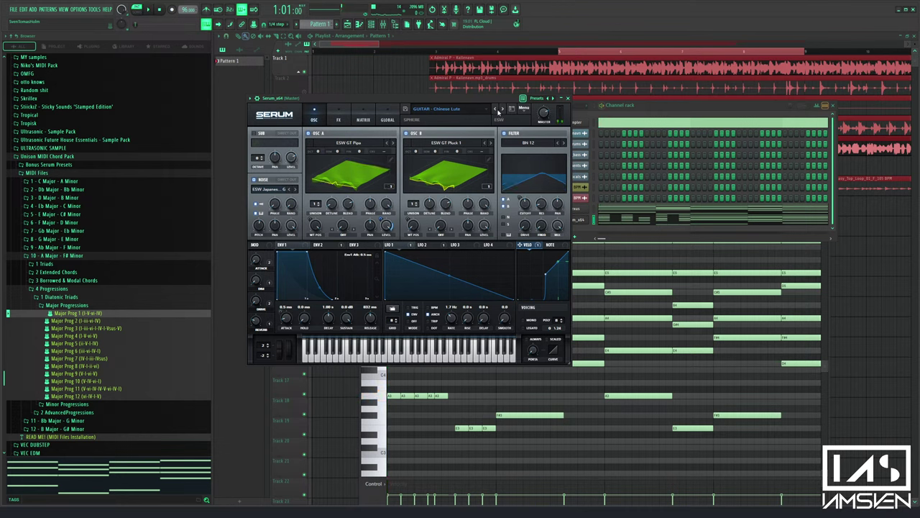
left_click(496, 109)
key("space")
left_click(568, 98)
right_click(461, 225)
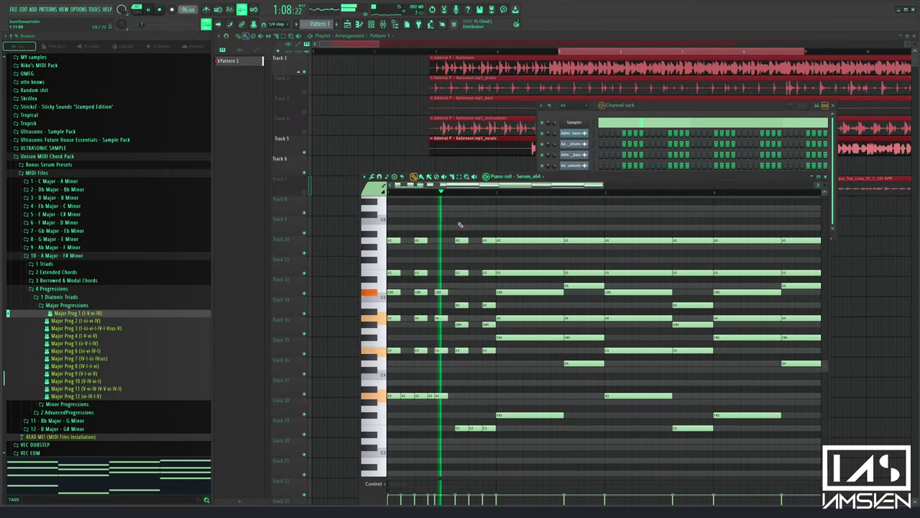
key("space")
Turn bar 2's first chord into two-step stabs on steps 1 and 5 with an F#3 on step 3, and play it
scroll(520, 242, "up", 1)
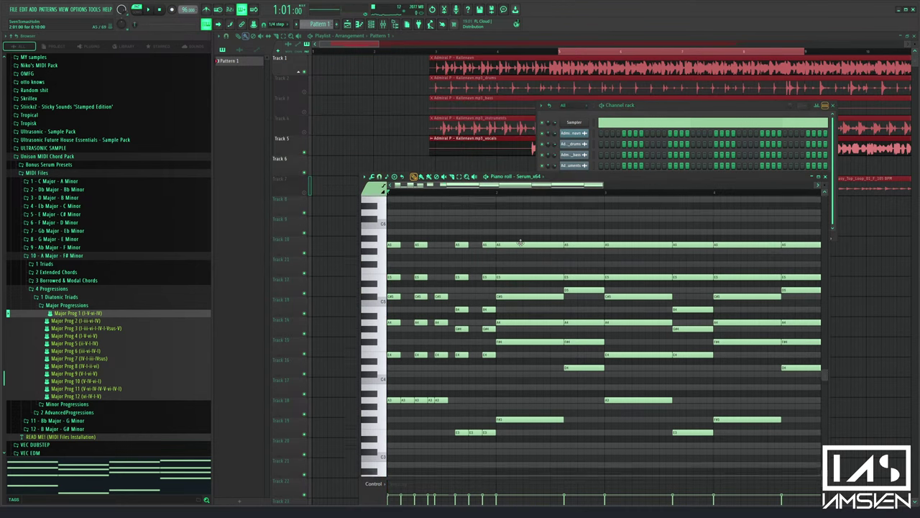
scroll(520, 243, "down", 1)
left_click_drag(520, 242, 524, 401)
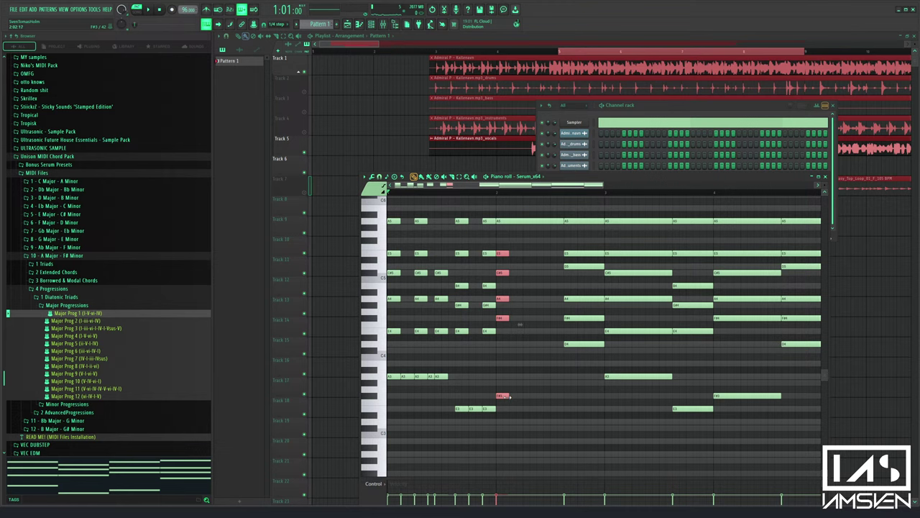
scroll(514, 396, "up", 2)
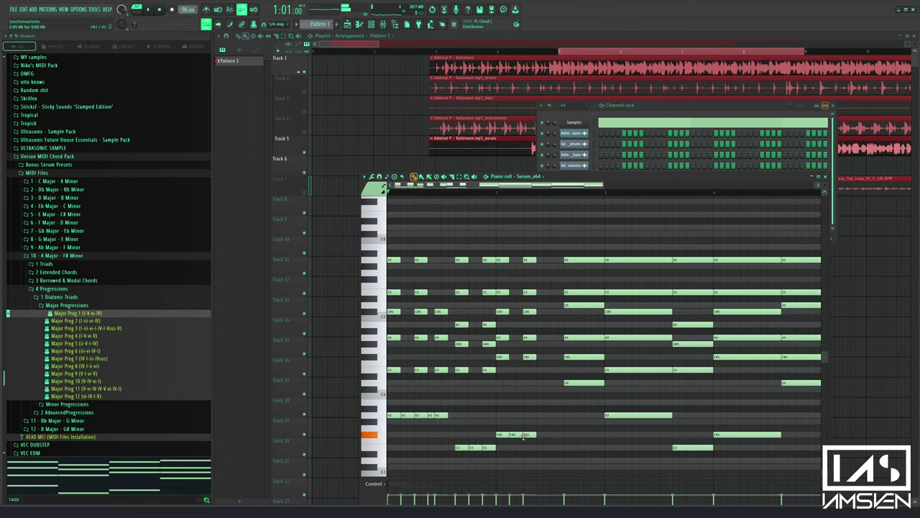
key("space")
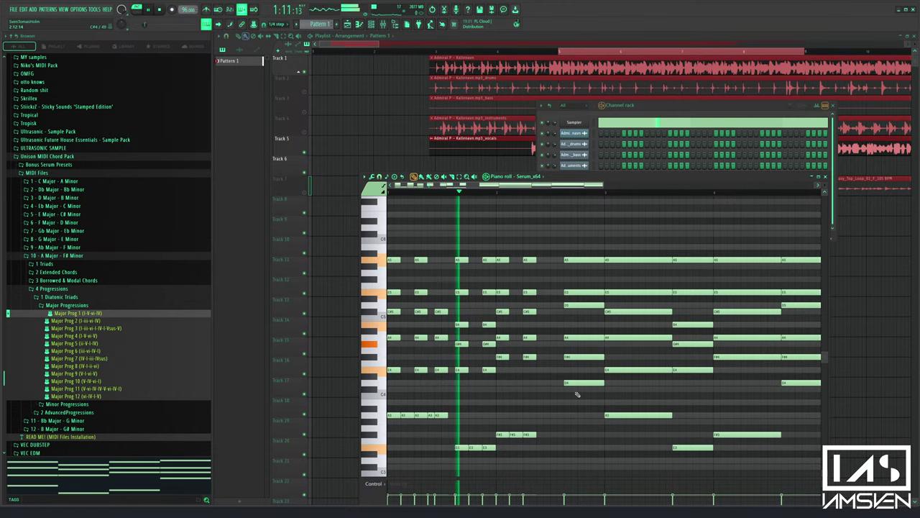
key("space")
key("space")
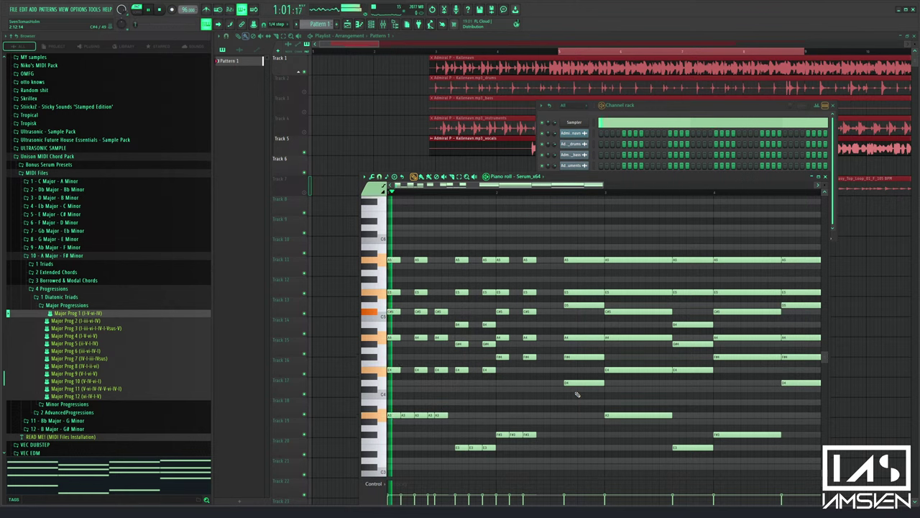
key("space")
Delete the A5 and E5 notes above the opening stabs and above the sustained chord at bar 2's end, playing the pattern between
left_click_drag(544, 244, 356, 302, "ctrl")
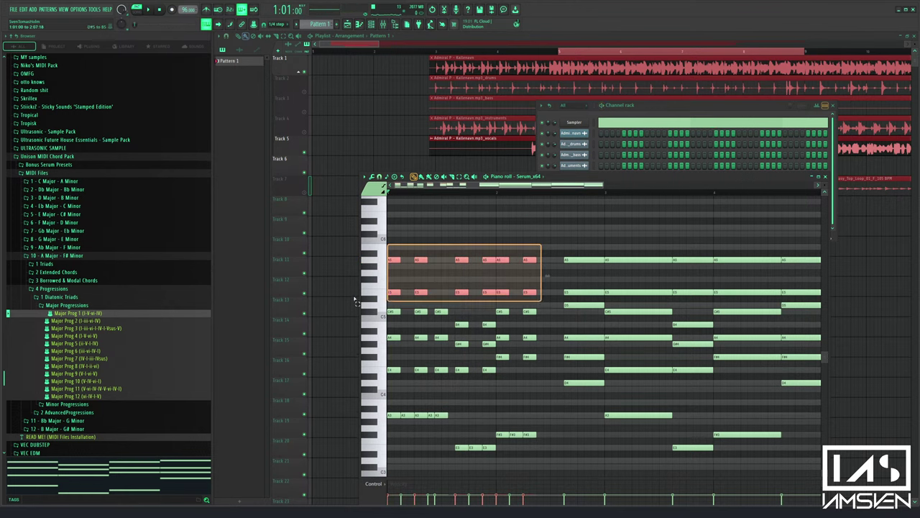
key("Delete")
key("space")
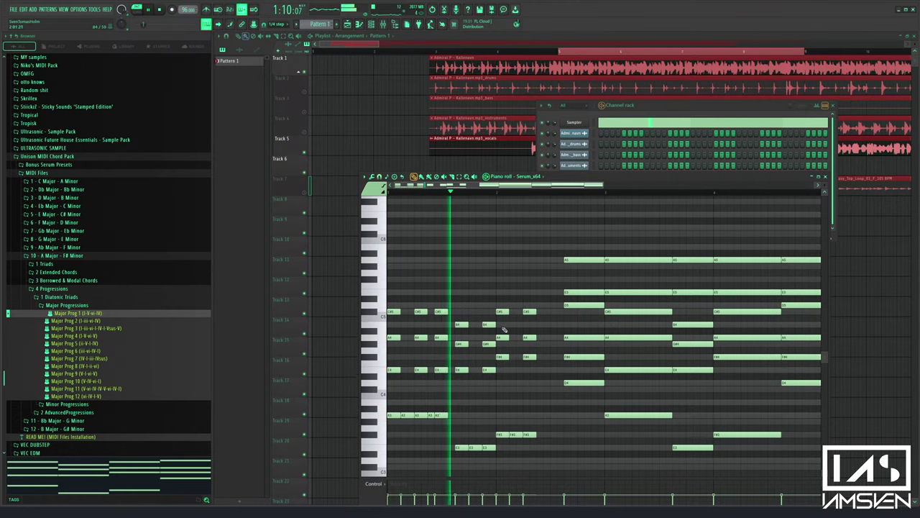
left_click_drag(575, 254, 577, 296, "ctrl")
key("Delete")
Copy bar 2's F#3, F#4, A4 and C#5 stab to step 8, add an F#3 on step 7, and play it
key("space")
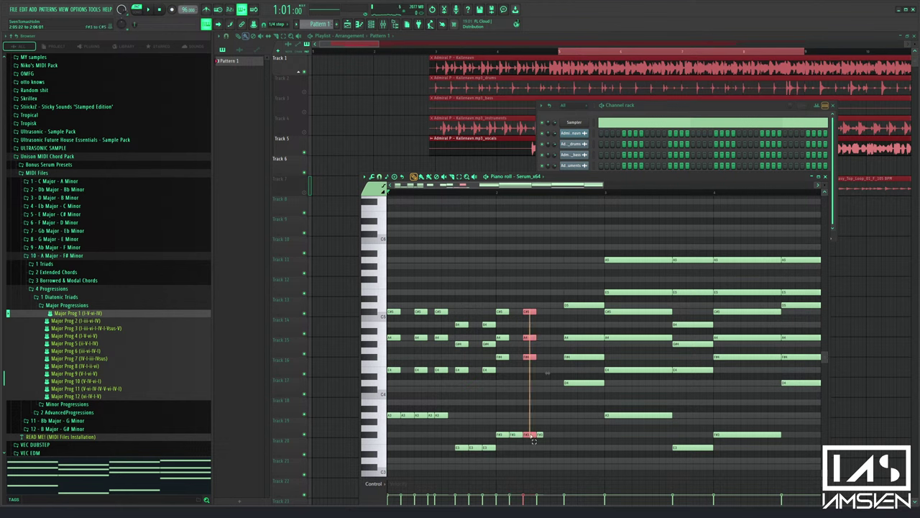
key("space")
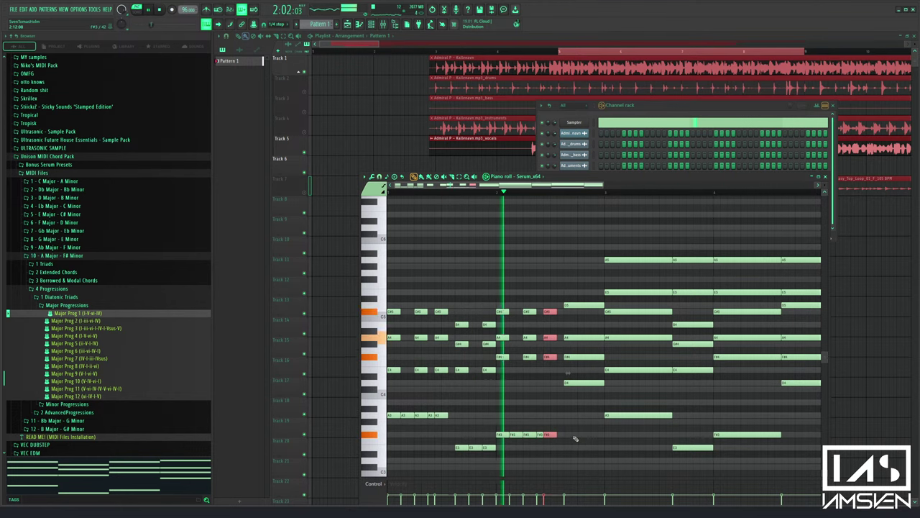
key("space")
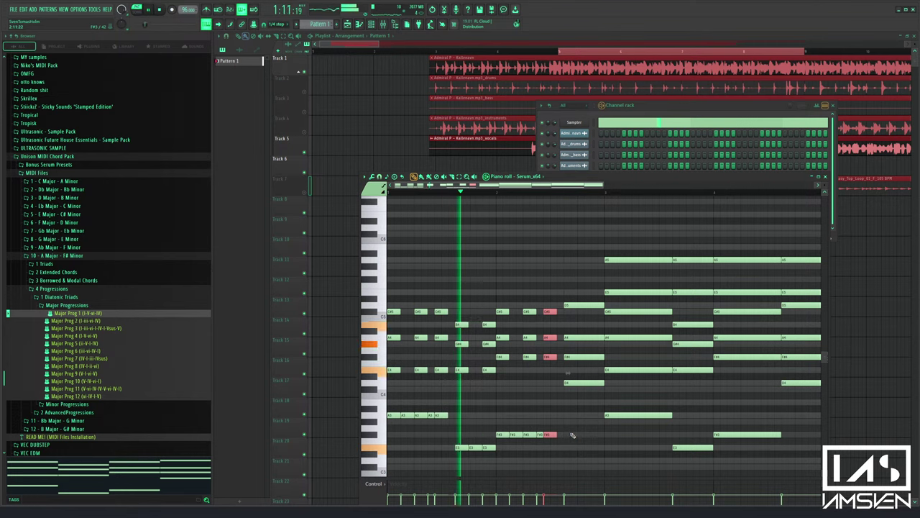
Turn bar 2's second chord into two-step stabs on steps 11 and 15 with a D4 on step 13, and play it
left_click_drag(582, 281, 589, 415)
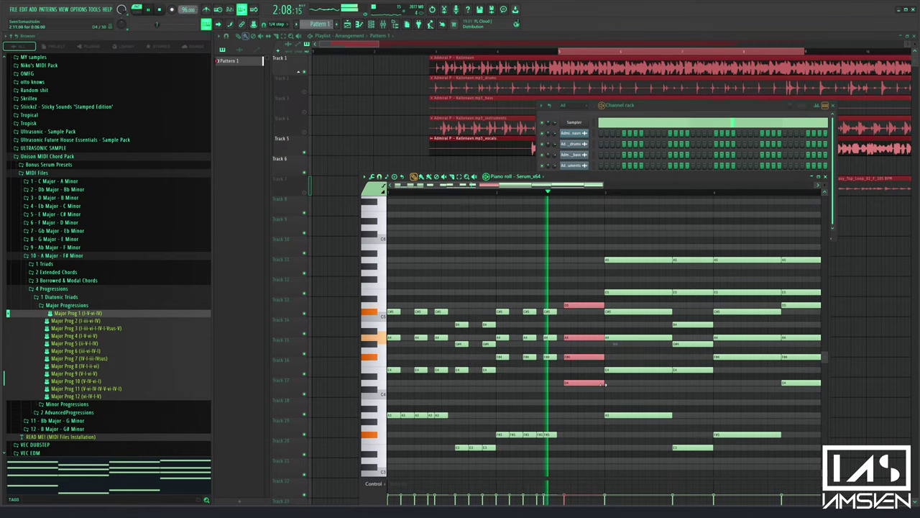
key("space")
left_click_drag(603, 385, 576, 388)
scroll(570, 437, "down", 2)
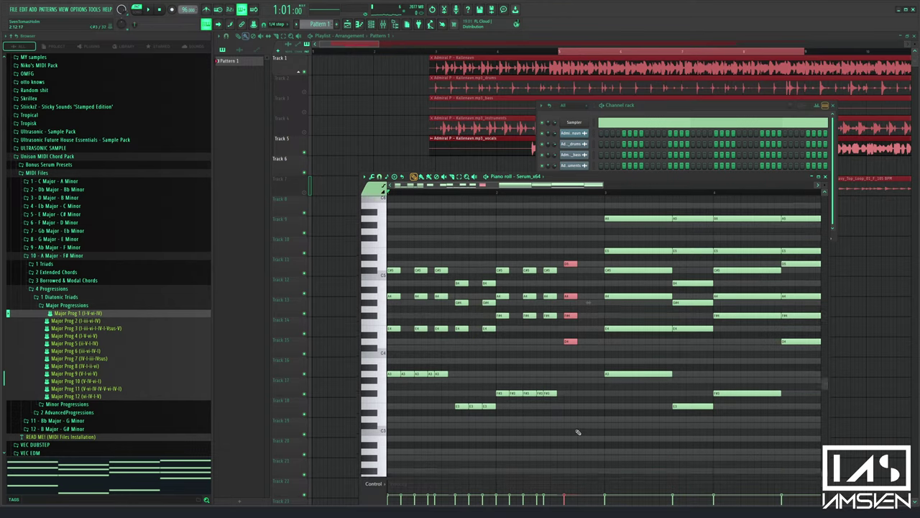
left_click(580, 382, "ctrl")
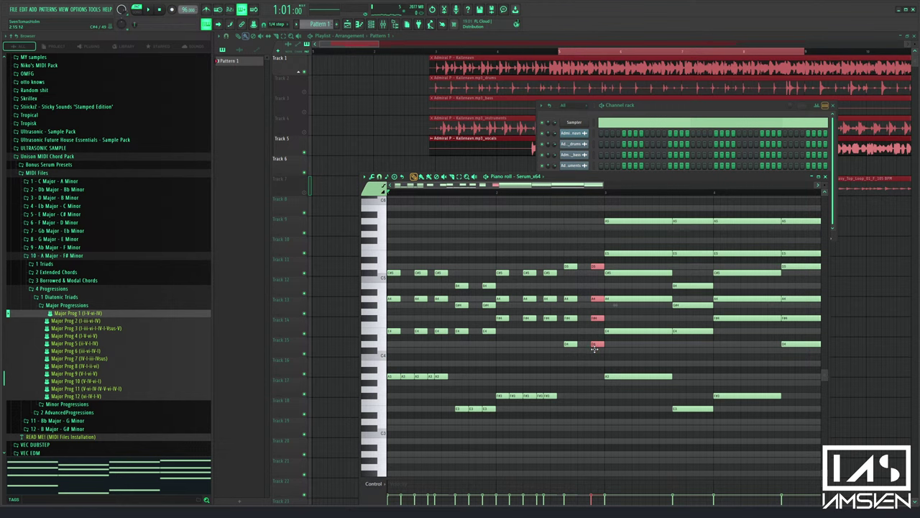
left_click_drag(579, 343, 579, 342)
key("space")
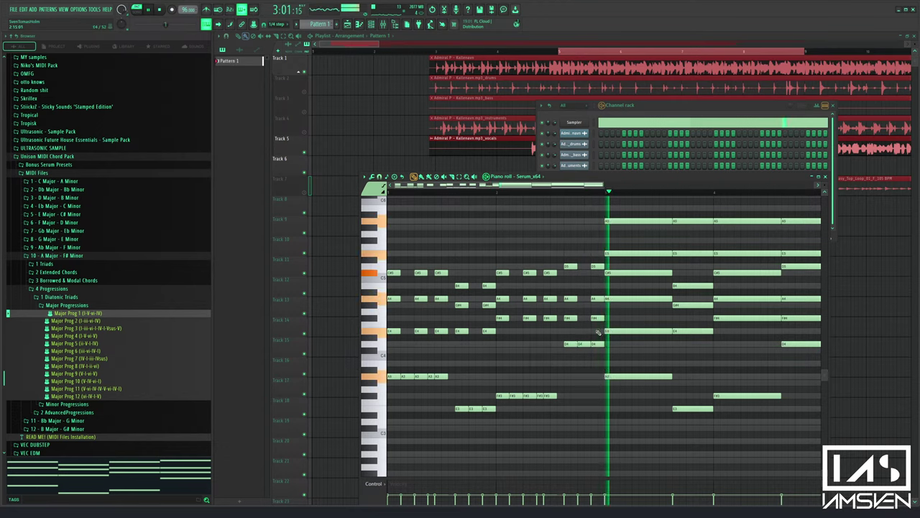
key("space")
Delete the sustained chords in bars 3 and 4, starting with bar 3's A5 and E5 notes
scroll(698, 257, "up", 2)
left_click_drag(702, 239, 645, 291)
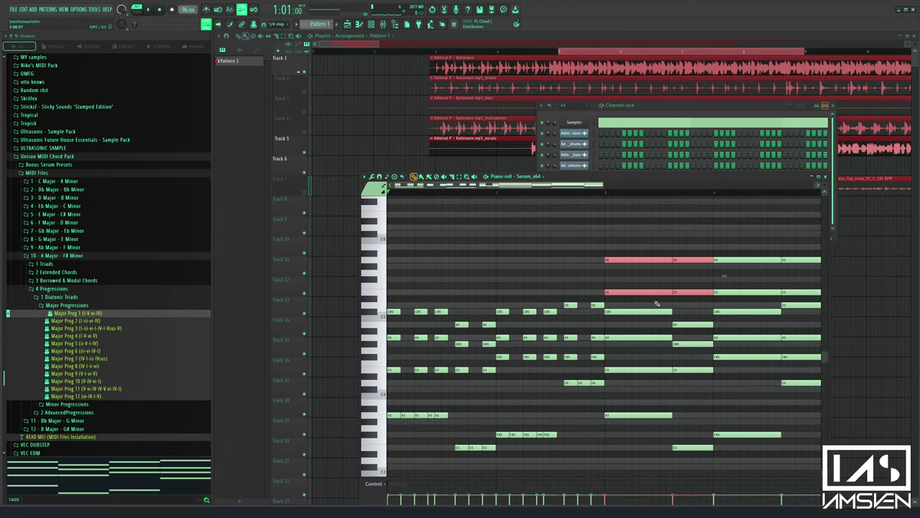
scroll(654, 300, "down", 2)
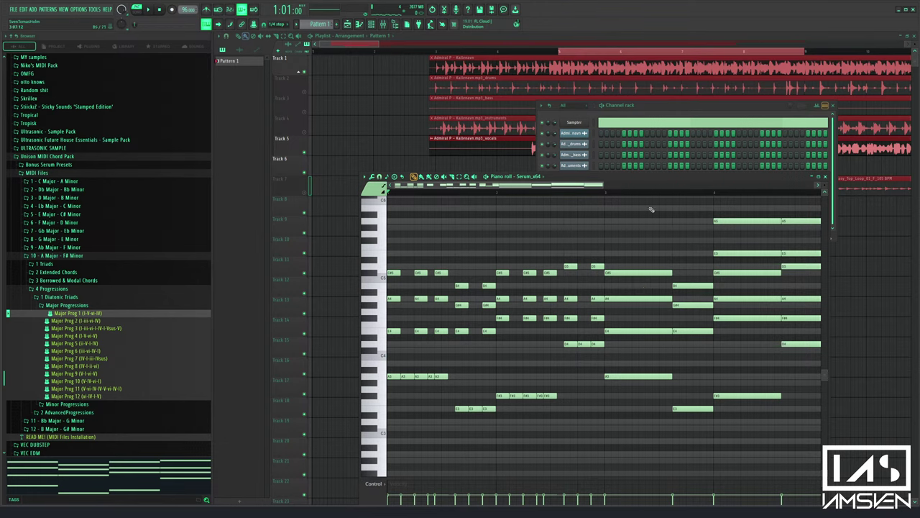
scroll(653, 194, "down", 3)
left_click_drag(704, 205, 554, 423)
key("Delete")
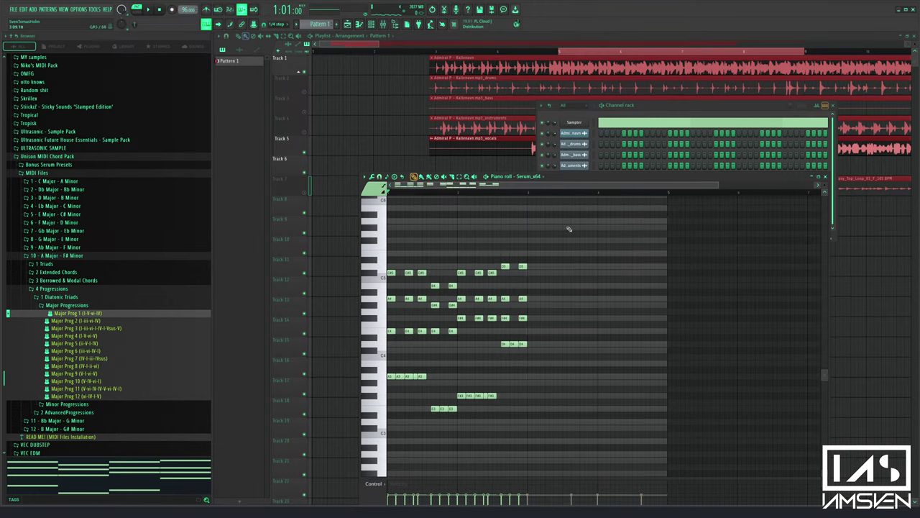
Duplicate the two bars of chord stabs into bars 3 and 4 and play the pattern
key("ctrl+a")
key("ctrl+b")
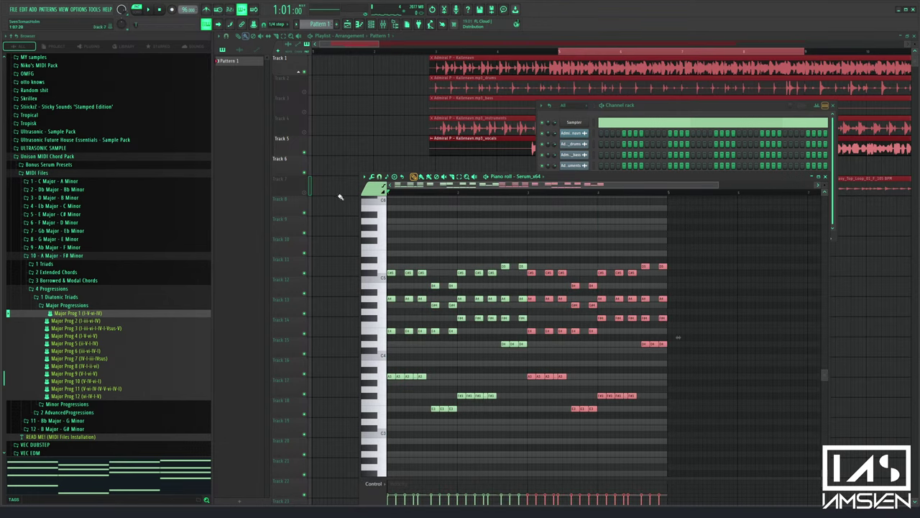
key("space")
scroll(427, 193, "up", 3)
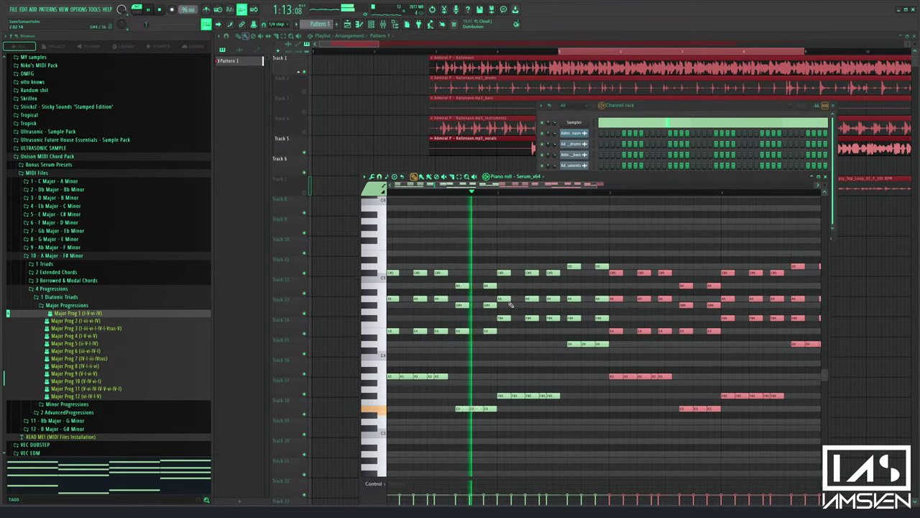
Try adding a high note above bar 1's stabs, auditioning G#5, F#5 and E5 during playback
left_click_drag(510, 289, 392, 272, "ctrl")
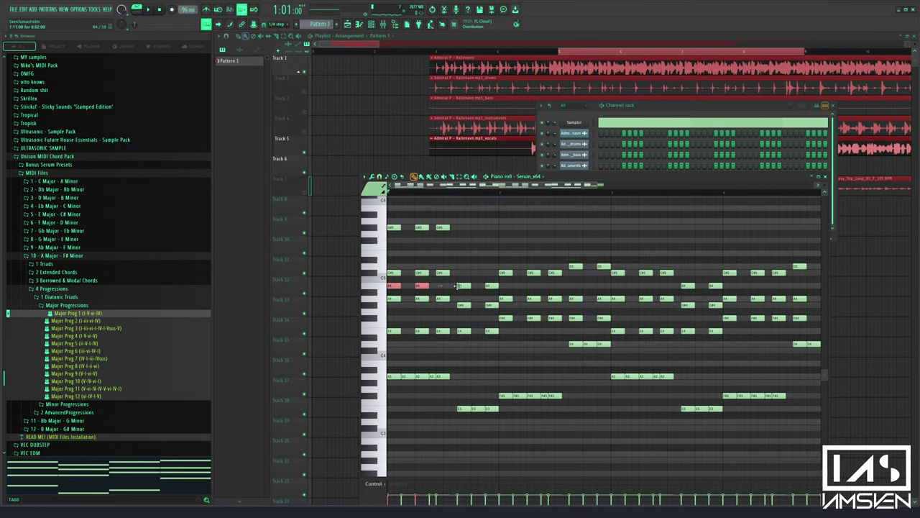
key("space")
left_click_drag(516, 218, 386, 238, "ctrl")
key("space")
key("shift+Down")
key("shift+Down")
key("space")
key("space")
key("shift+Down")
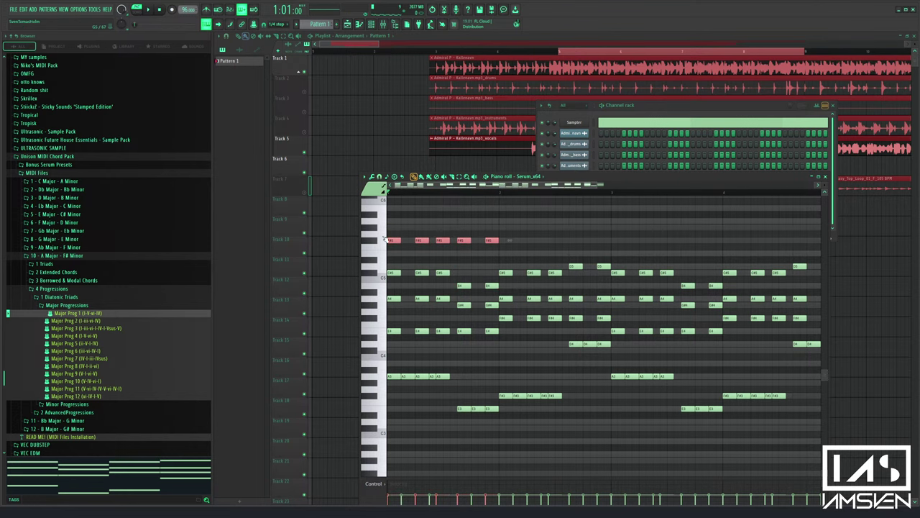
key("shift+Down")
key("shift+Down")
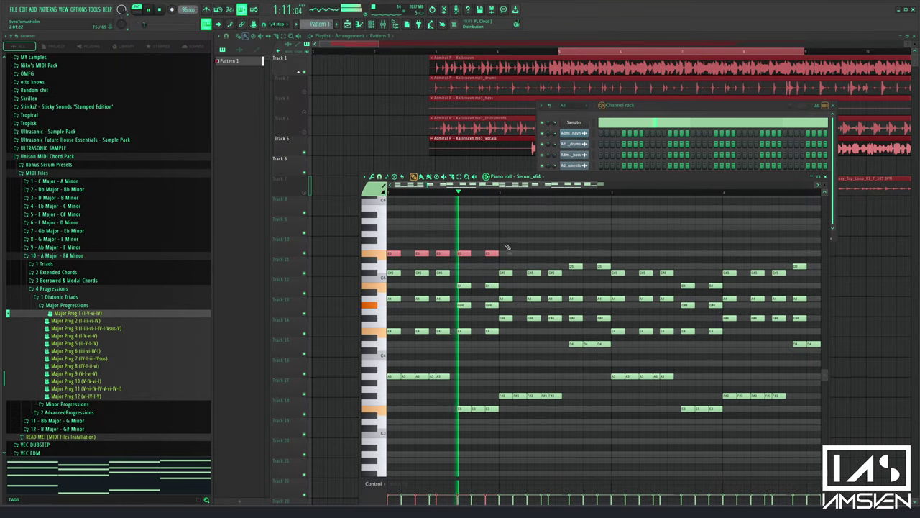
Remove the added E5 notes above bar 1's stabs
left_click_drag(502, 240, 457, 253)
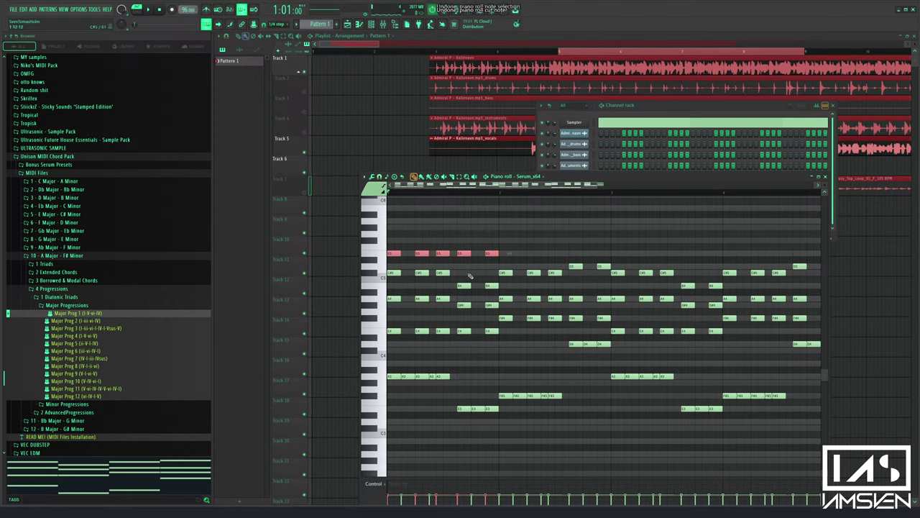
left_click(678, 116)
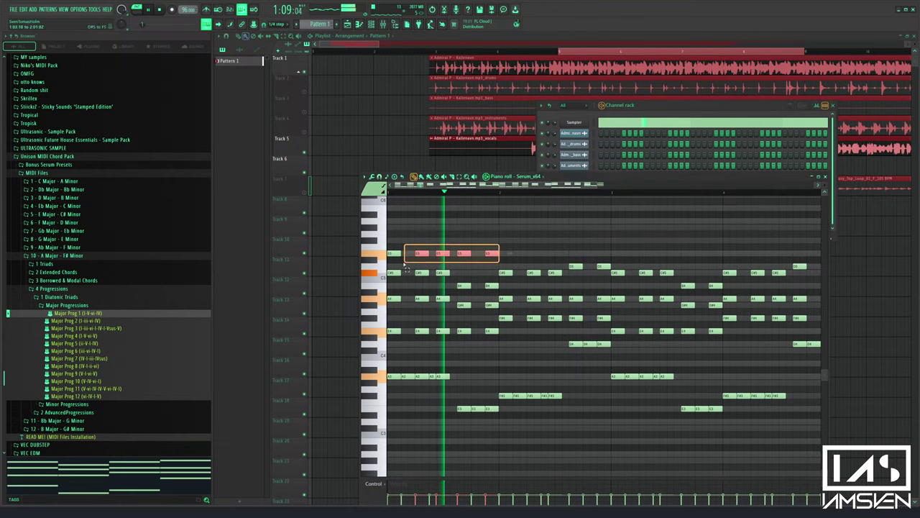
key("Delete")
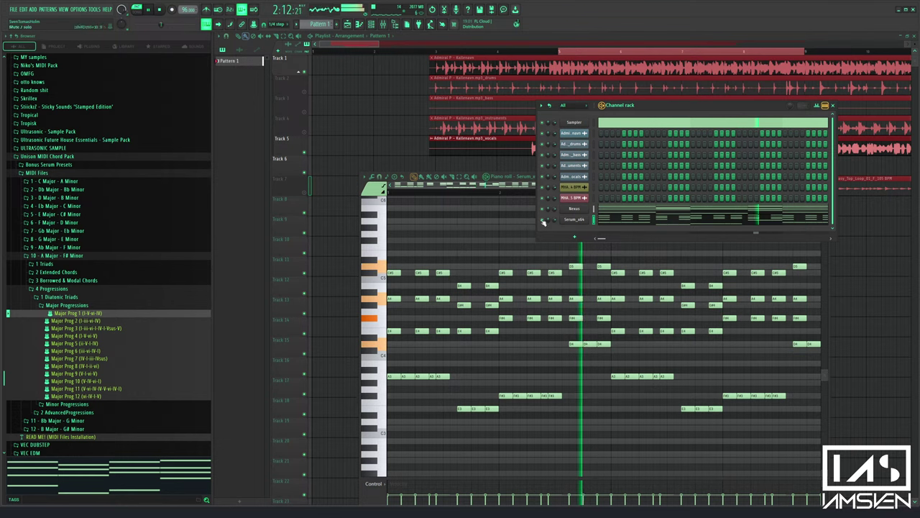
Compare Serum's GUITAR - Chinese Lute preset with GUITAR - Bell Guitar on the stabs, then close the plugin
left_click(574, 218)
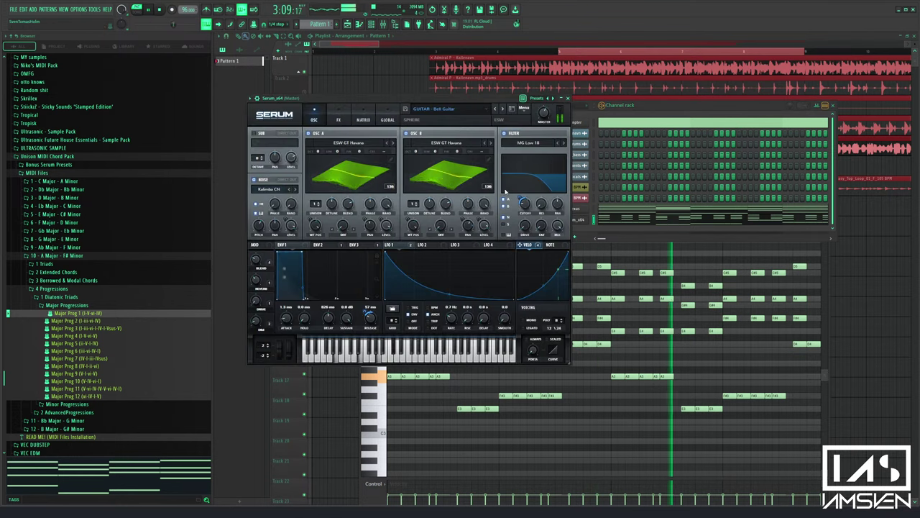
left_click(502, 109)
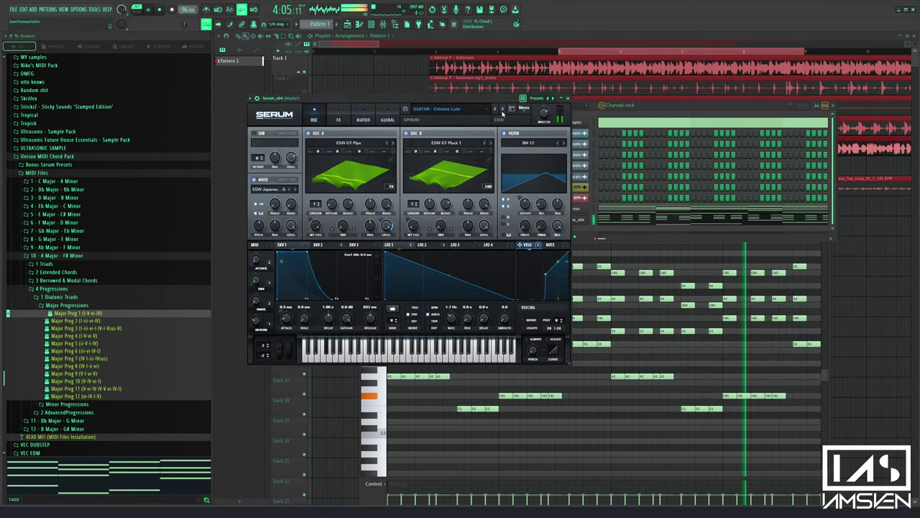
left_click(496, 110)
left_click(568, 98)
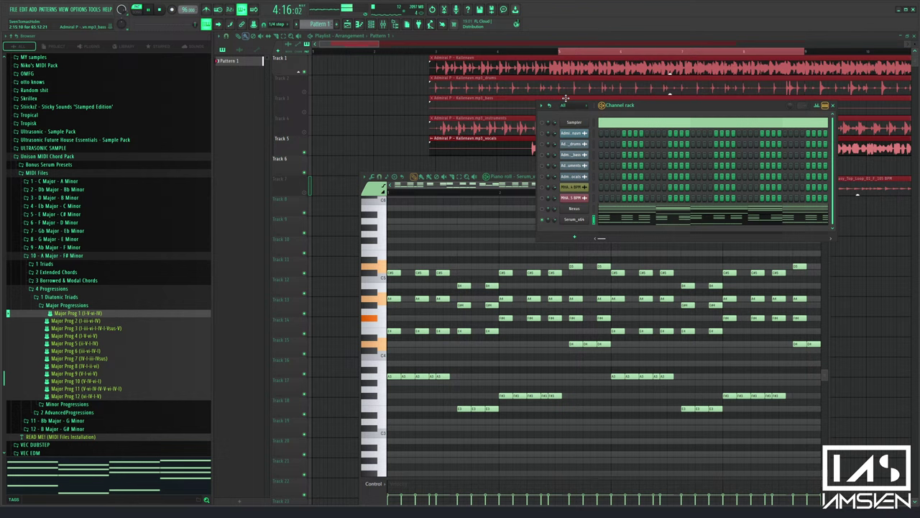
Try all of Serum's stabs an octave higher during playback and return them to their original octave
left_click(506, 181)
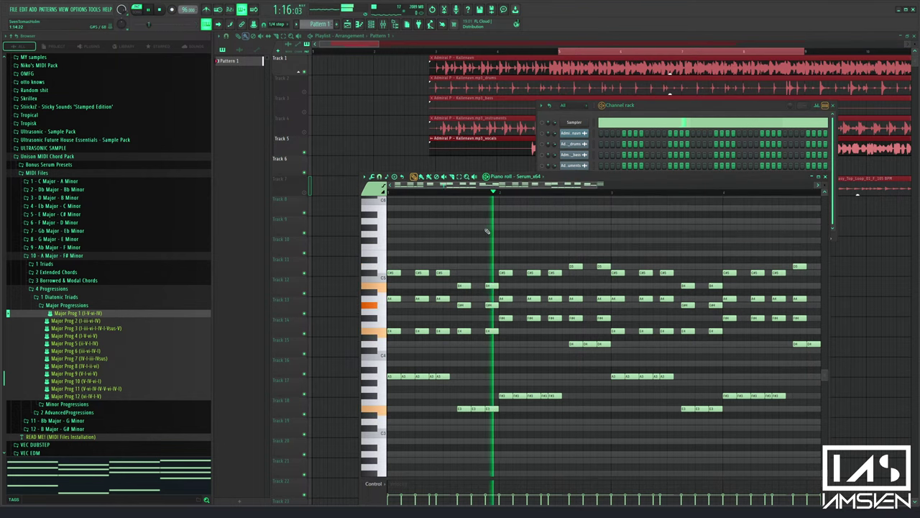
key("ctrl+a")
scroll(461, 215, "down", 3)
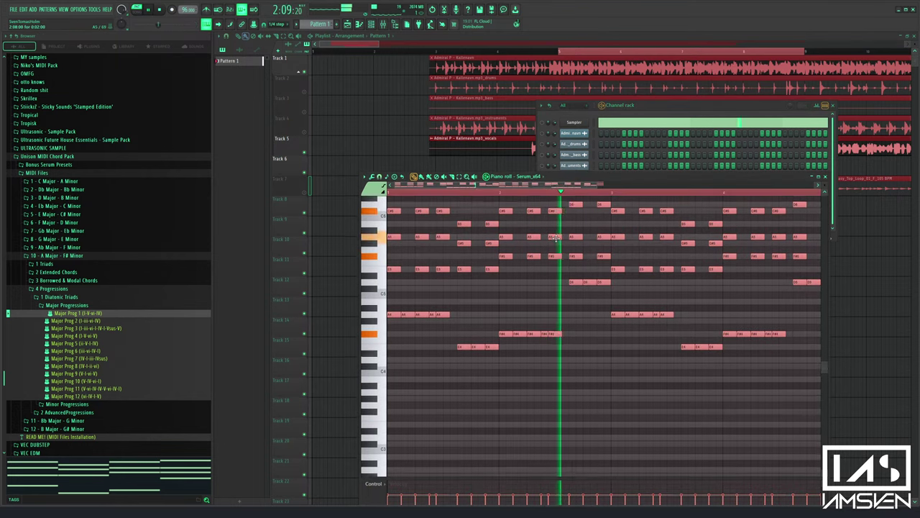
key("space")
key("ctrl+Down")
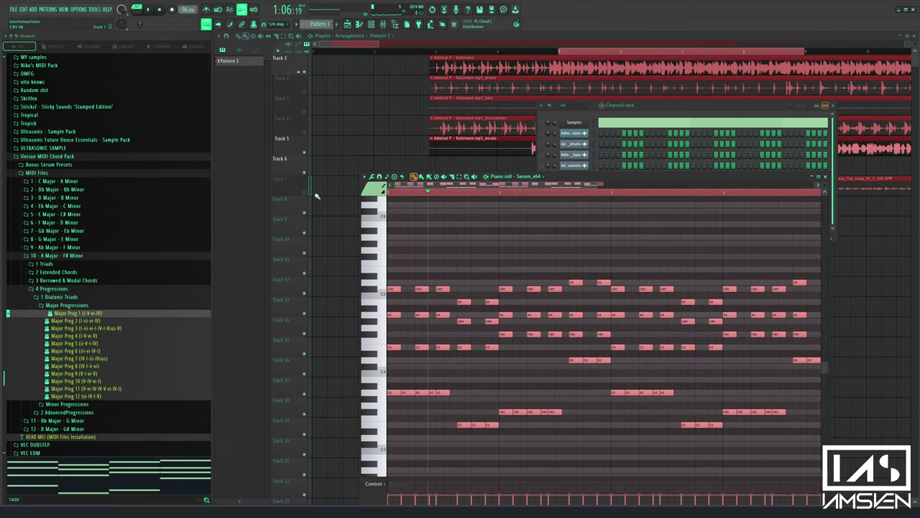
Close Serum's piano roll and bring the channel rack back over the playlist with only Nexus active
left_click(826, 177)
left_click(834, 106)
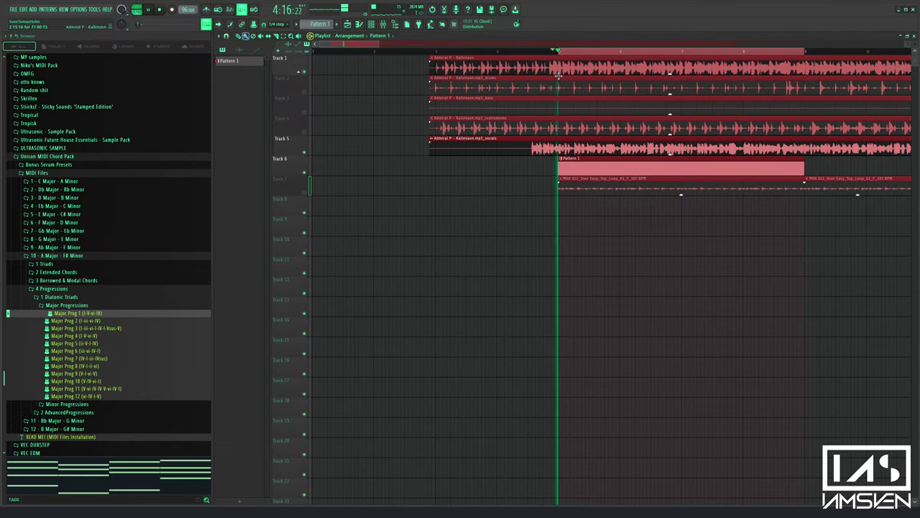
left_click(371, 25)
key("space")
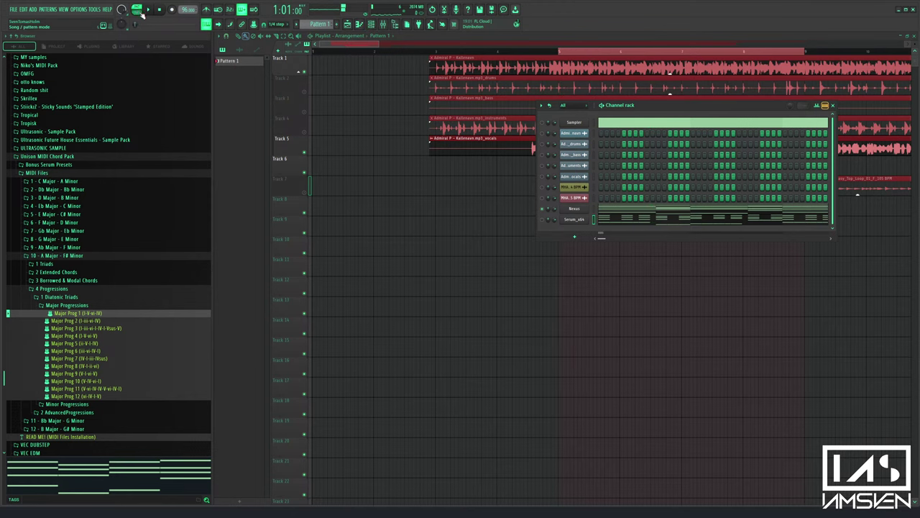
Try transposing all of the Nexus notes upward during playback, and shift them back down
left_click(635, 207)
key("ctrl+a")
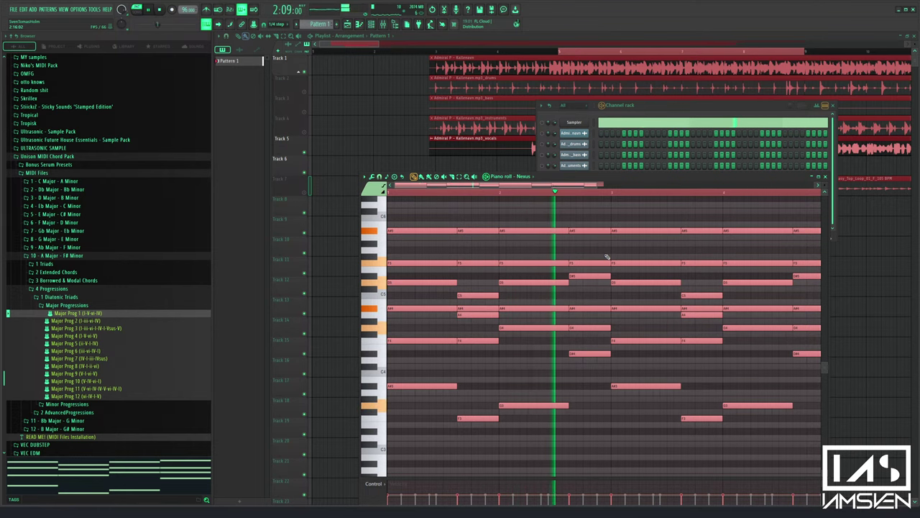
key("shift+Up")
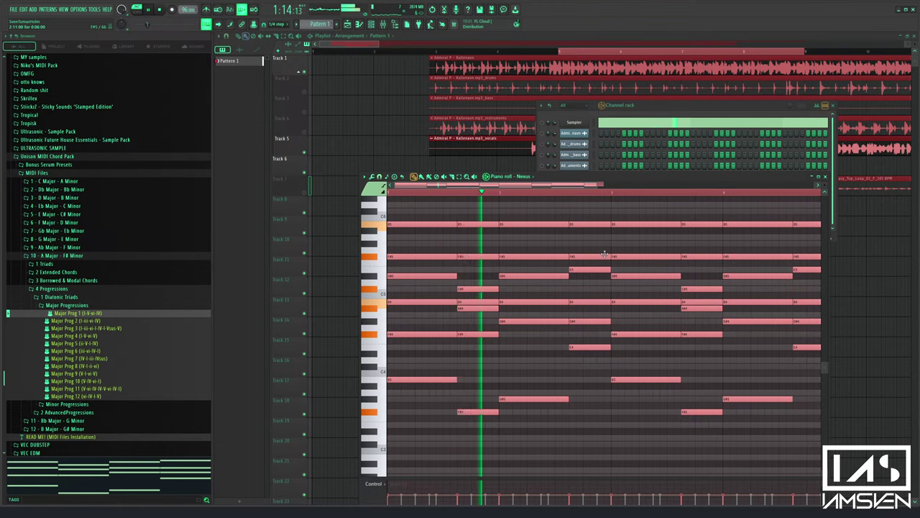
key("shift+Down")
key("shift+Down")
key("space")
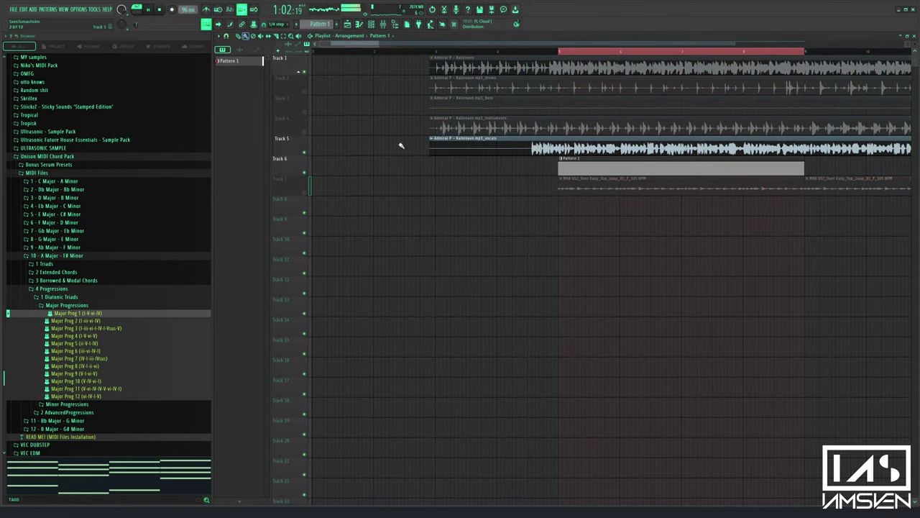
Open the vocals clip's settings on Track 5, move the window lower, solo that track and start playback
double_click(536, 147)
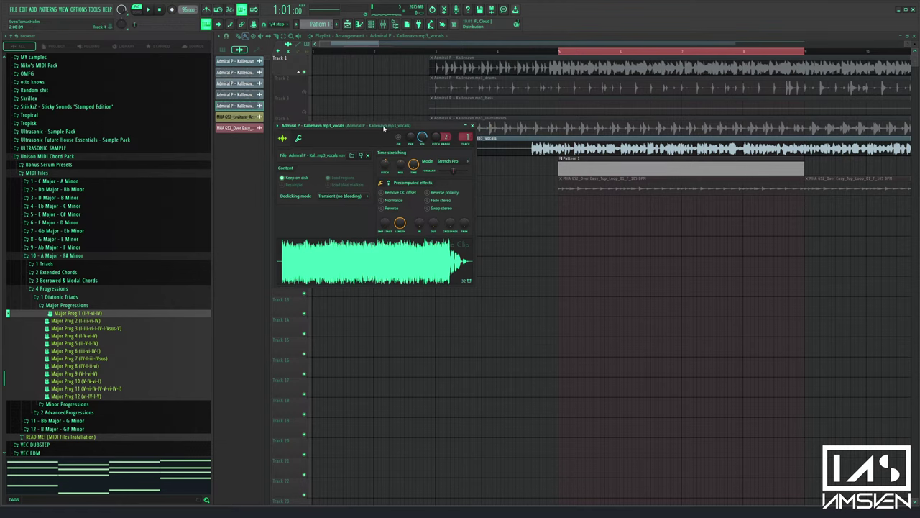
left_click_drag(383, 128, 380, 192)
right_click(305, 152)
key("space")
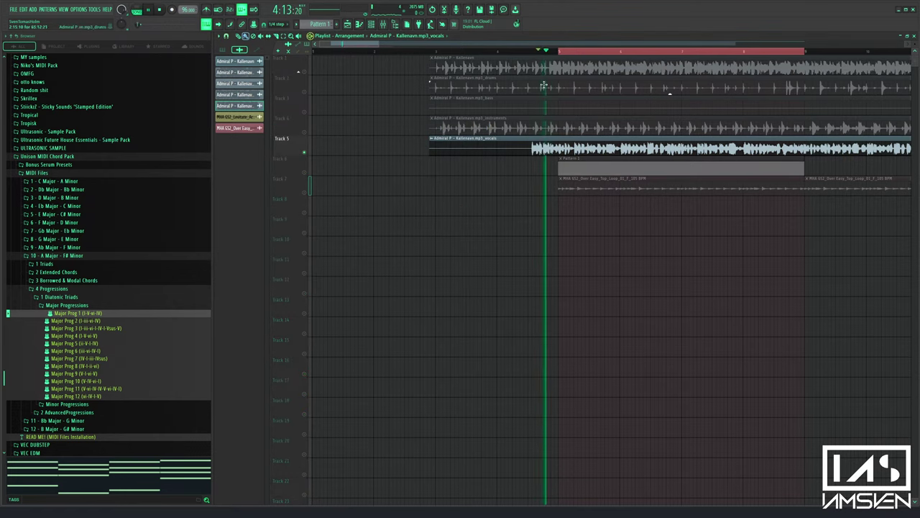
Unmute the channels in the channel rack so the vocals clip can be heard
left_click(360, 25)
left_click(371, 25)
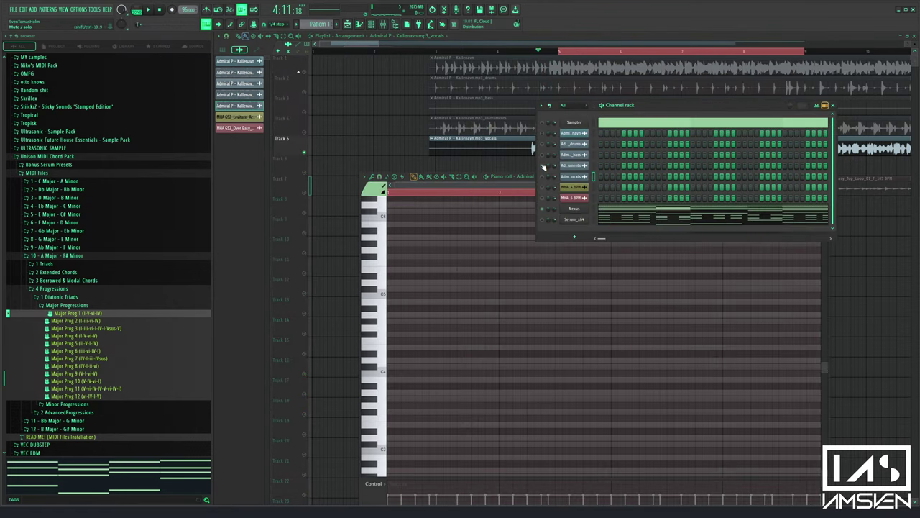
left_click(516, 162)
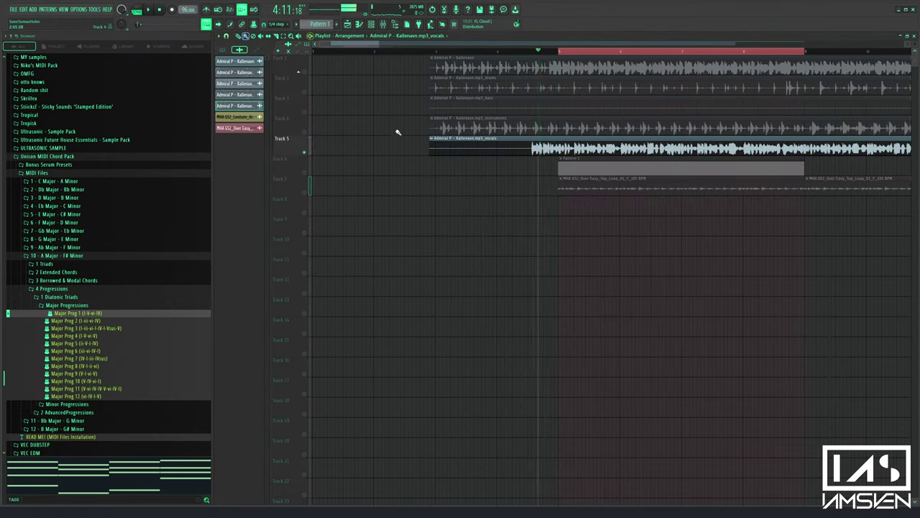
Set the vocals clip's time-stretching mode to Stretch and its pitch shift to +400 cents, and play the result
double_click(483, 151)
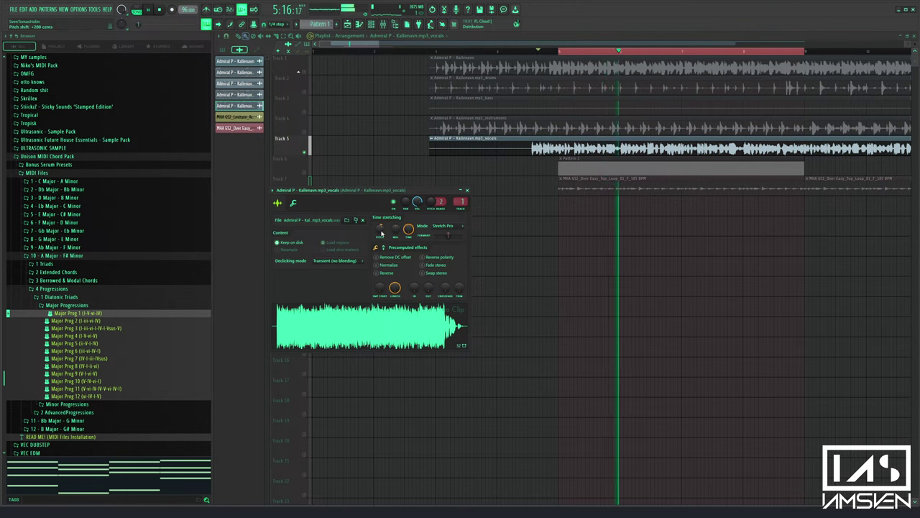
scroll(383, 233, "up", 1)
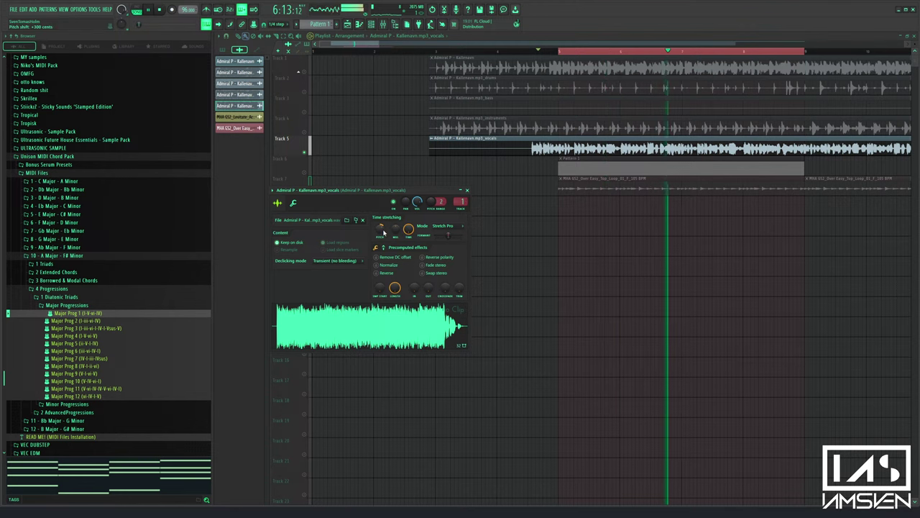
scroll(382, 229, "up", 6)
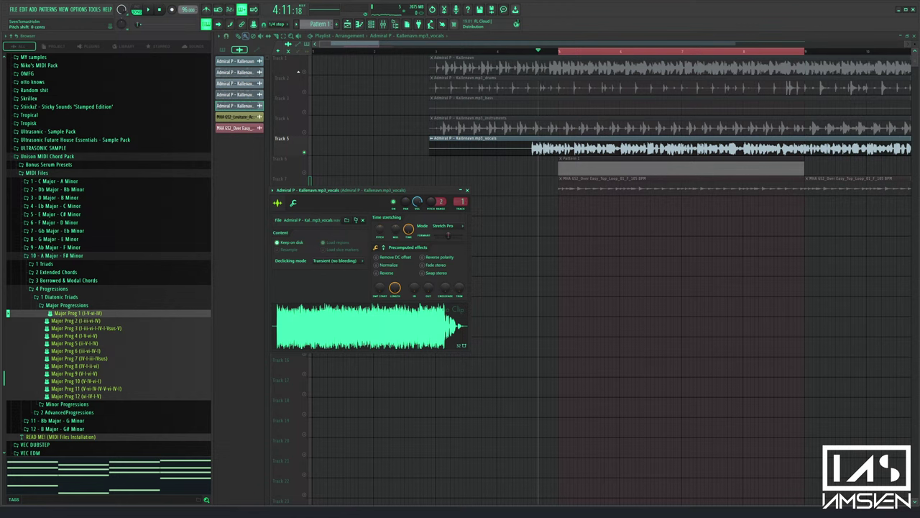
left_click(442, 226)
left_click(443, 250)
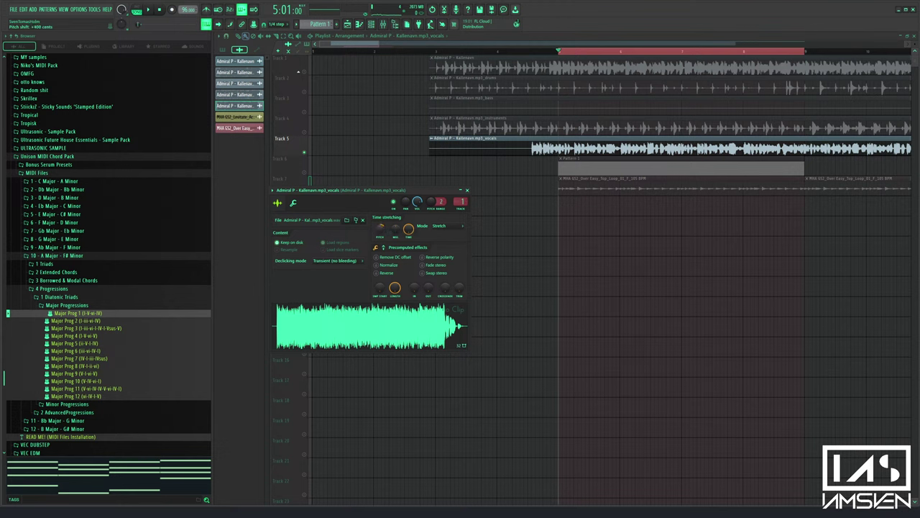
key("space")
left_click(468, 190)
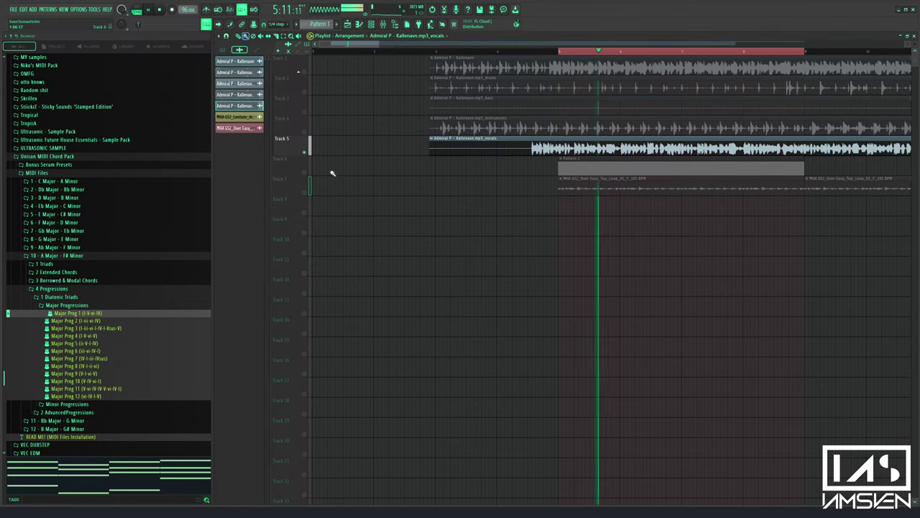
Transpose all of the Nexus notes in Pattern 1 up four semitones
key("space")
double_click(576, 168)
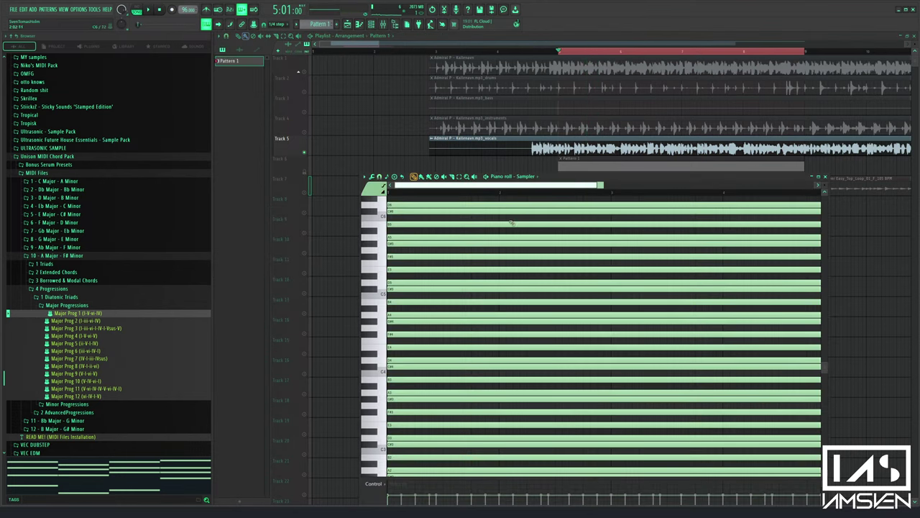
left_click(523, 177)
left_click(547, 285)
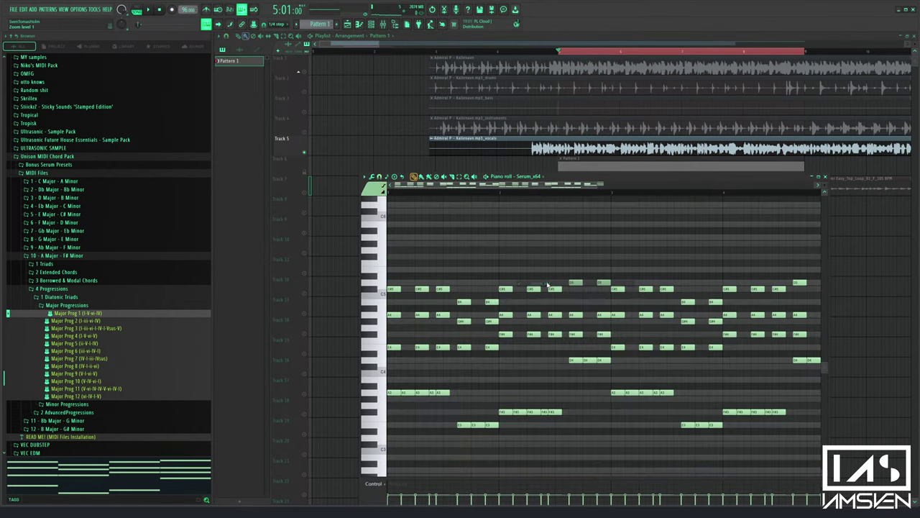
left_click(531, 177)
left_click(538, 270)
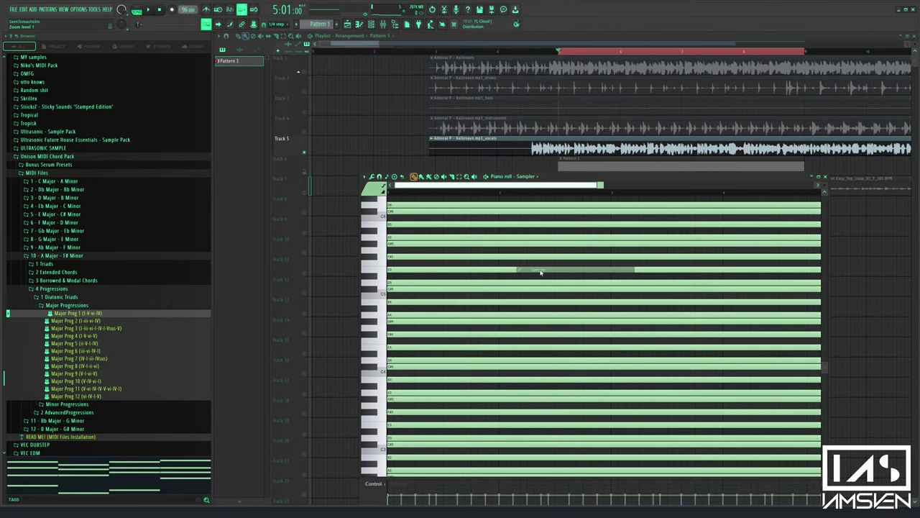
left_click(525, 176)
left_click(534, 276)
key("ctrl+a")
key("shift+Up")
key("shift+Up")
key("shift+Up")
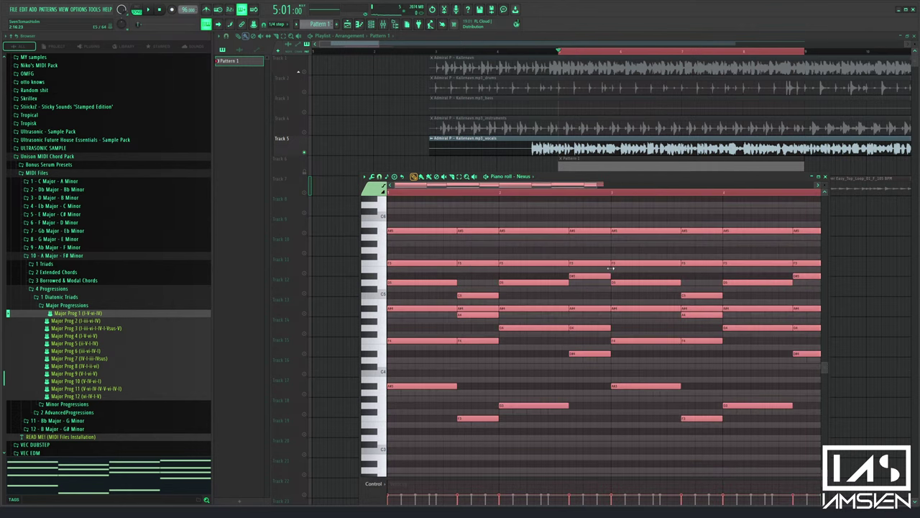
key("Up")
key("space")
left_click(359, 24)
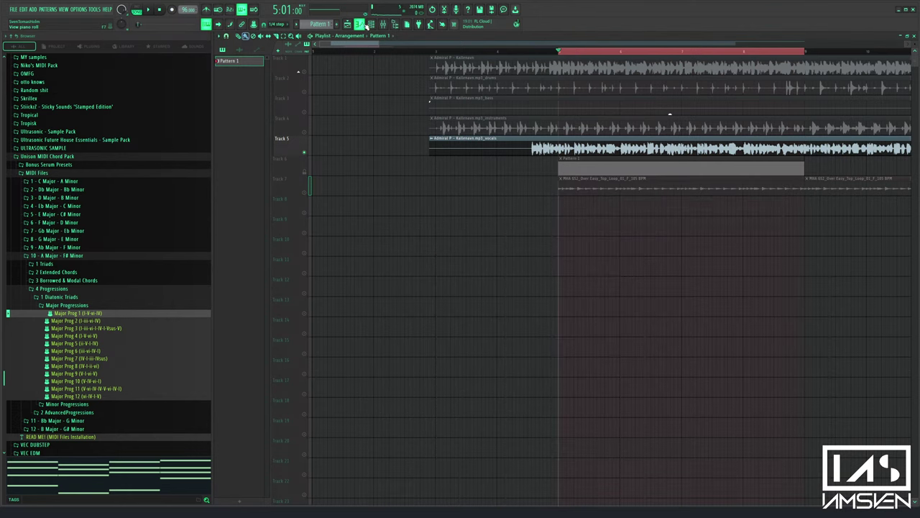
Unmute Track 6 so Pattern 1 plays together with the vocals
left_click(359, 25)
left_click(359, 25)
left_click(371, 24)
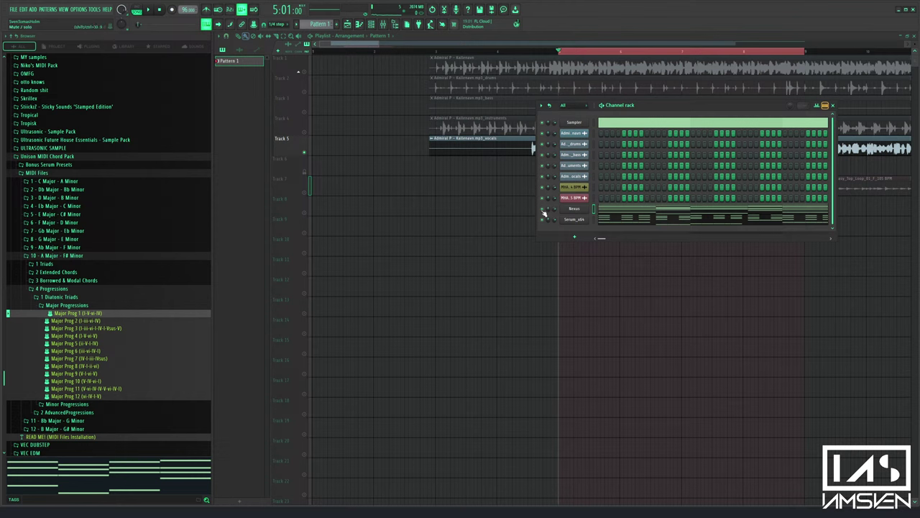
key("space")
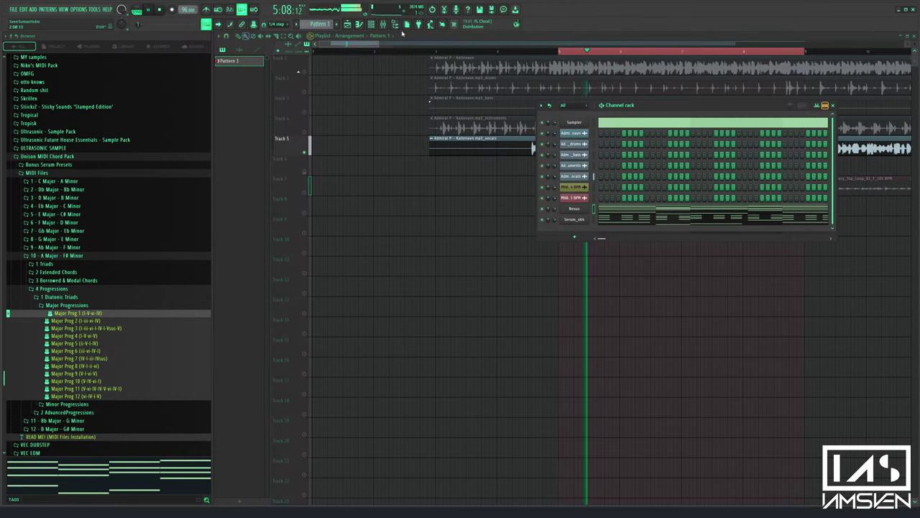
key("F6")
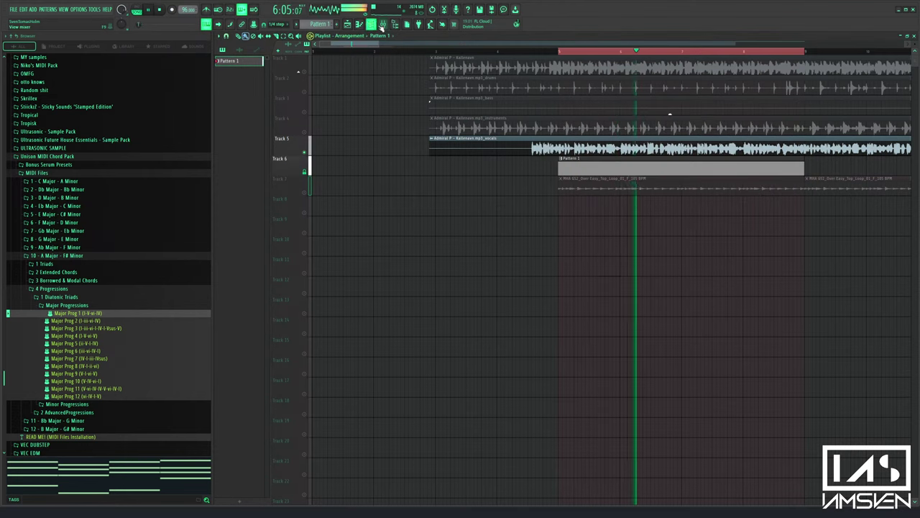
Mute the Serum_x64 channel and replay the Nexus chords with the vocals
key("F9")
key("F6")
key("space")
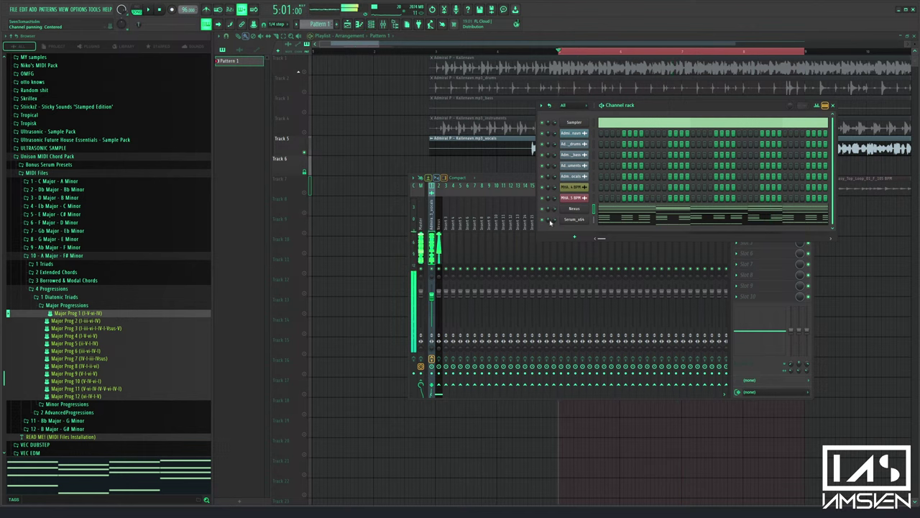
left_click(475, 171)
key("space")
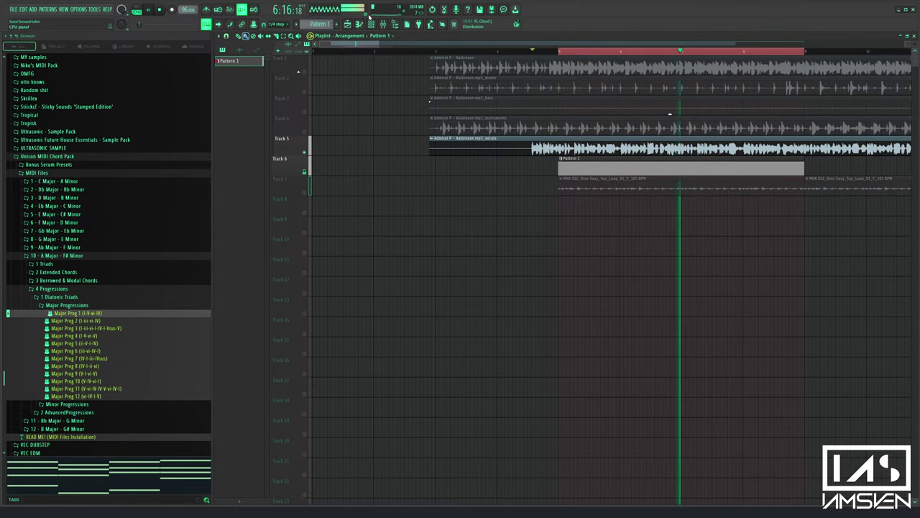
Transpose all of the Sampler channel's scale notes up four semitones
key("F7")
key("F6")
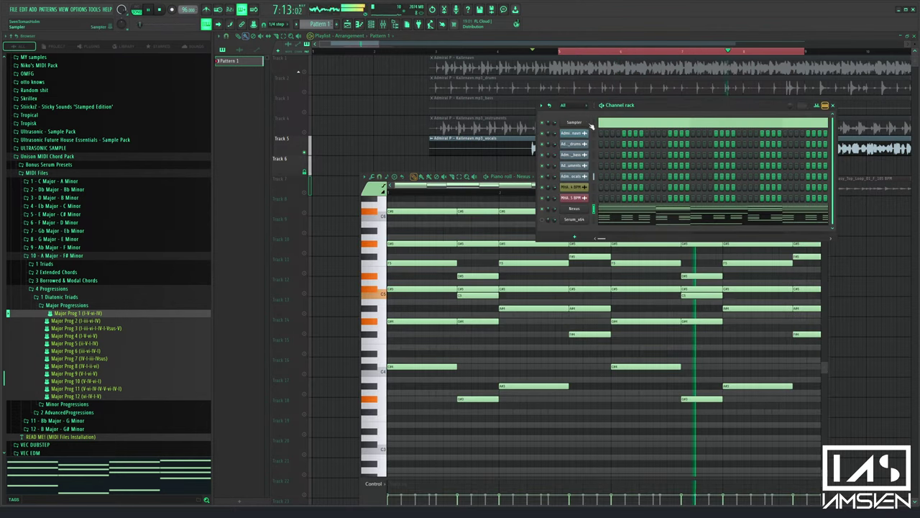
left_click(611, 128)
key("ctrl+a")
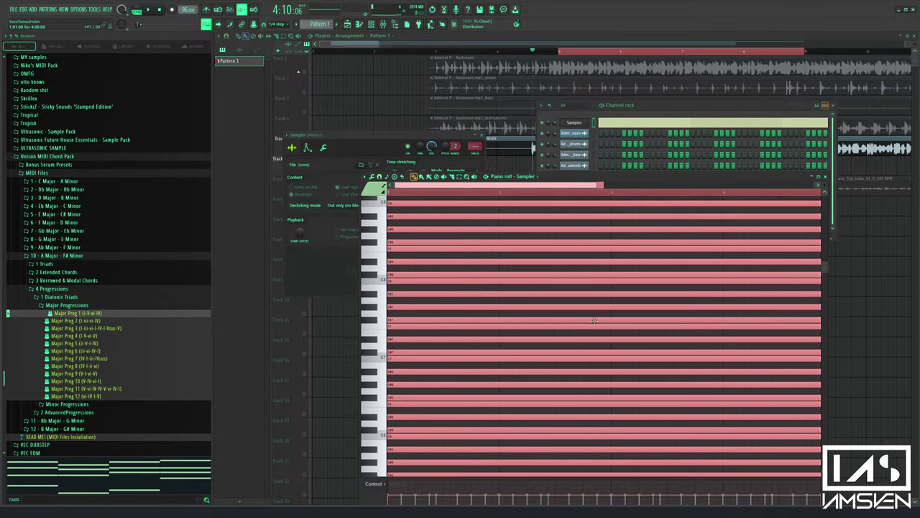
Transpose all of the Serum_x64 notes up four semitones to match the other channels
key("F7")
left_click(711, 222)
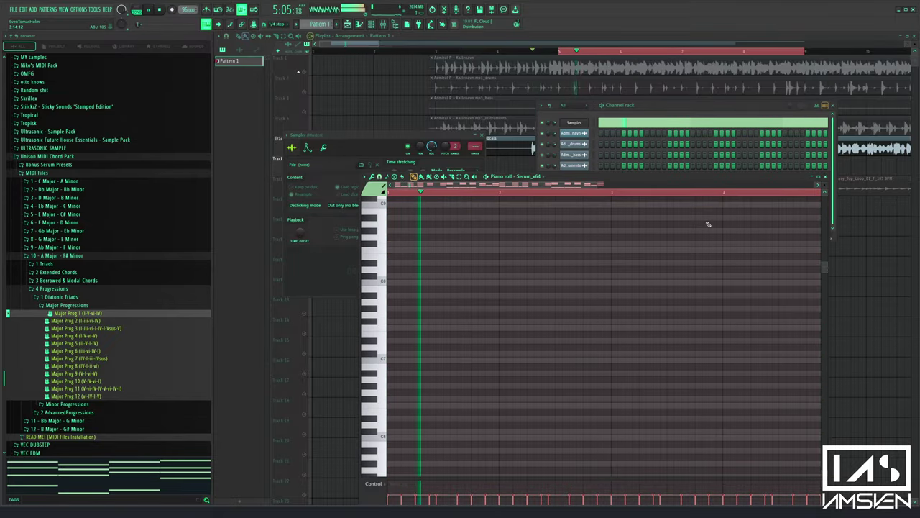
left_click(693, 96)
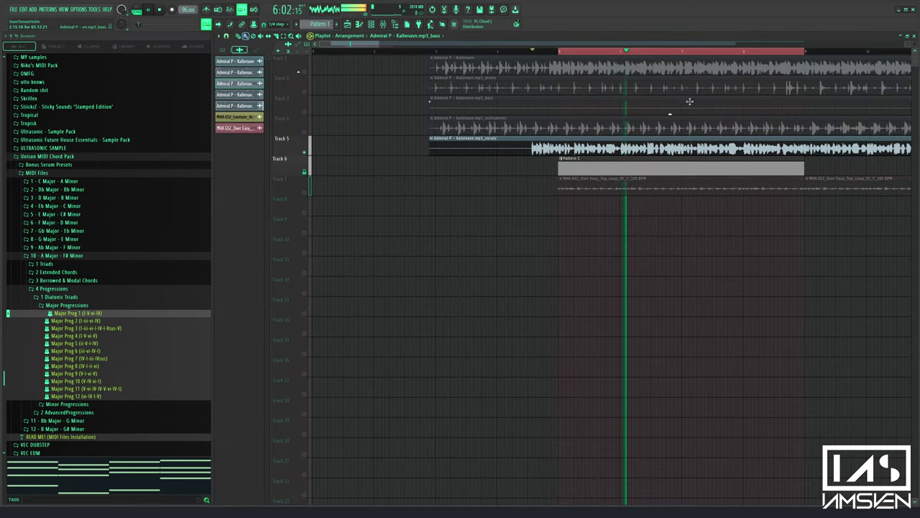
Mute the Nexus channel, unmute Serum_x64 and play its chords with the vocals
left_click(372, 24)
key("space")
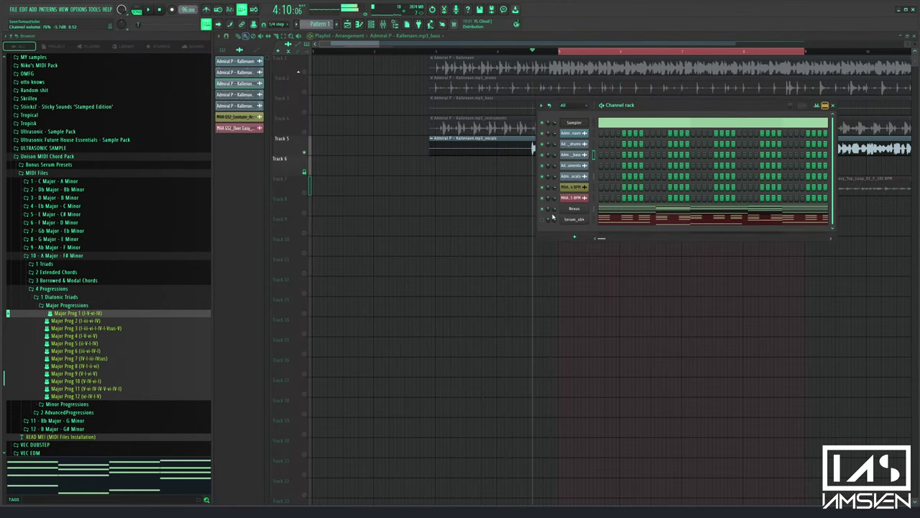
key("space")
left_click(614, 218)
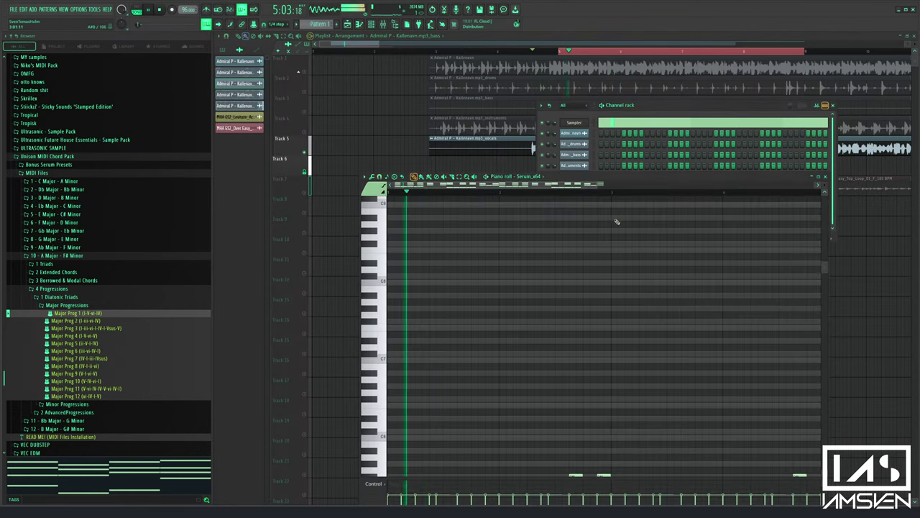
left_click(825, 177)
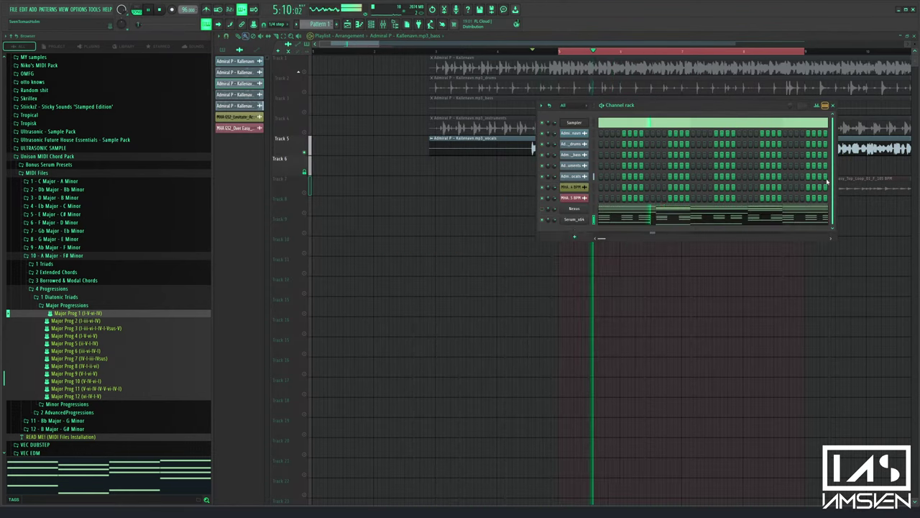
Open the Serum_x64 instrument, route it to its own mixer track 3 and close its window
left_click(568, 221)
left_click(257, 98)
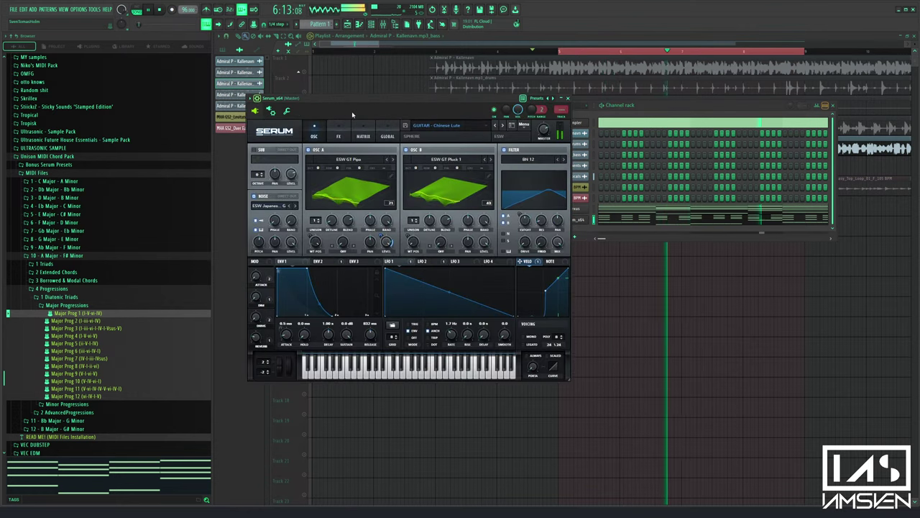
key("ctrl+l")
left_click(568, 98)
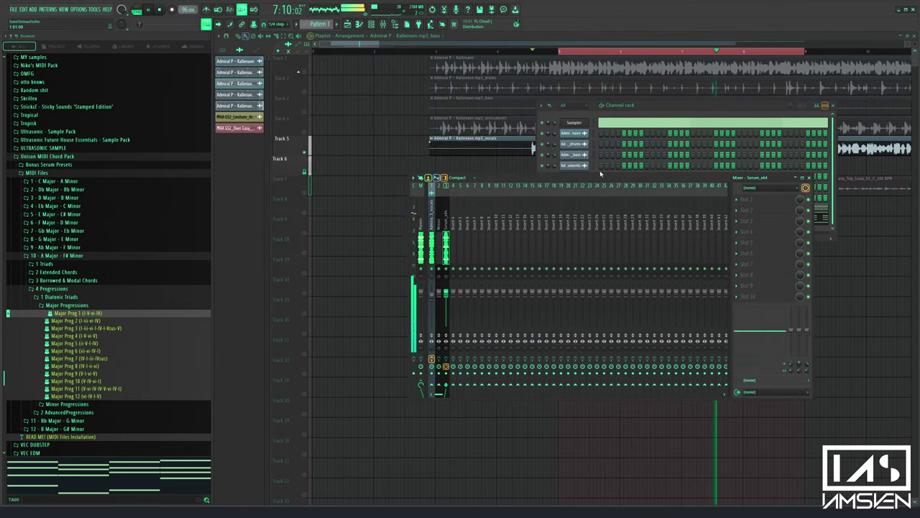
Rearrange the mixer and channel rack windows so that both are visible alongside the playlist clips
left_click_drag(596, 180, 521, 248)
left_click_drag(690, 105, 768, 109)
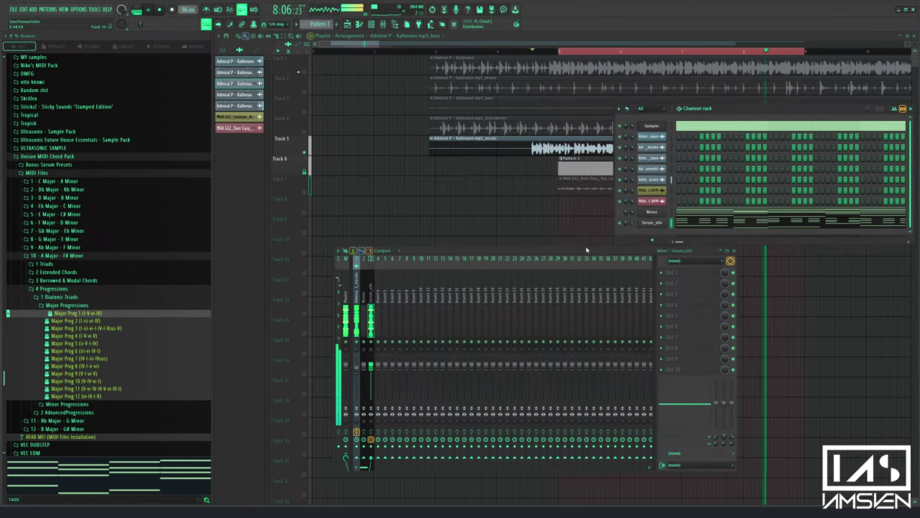
left_click_drag(586, 251, 566, 266)
scroll(595, 54, "down", 4)
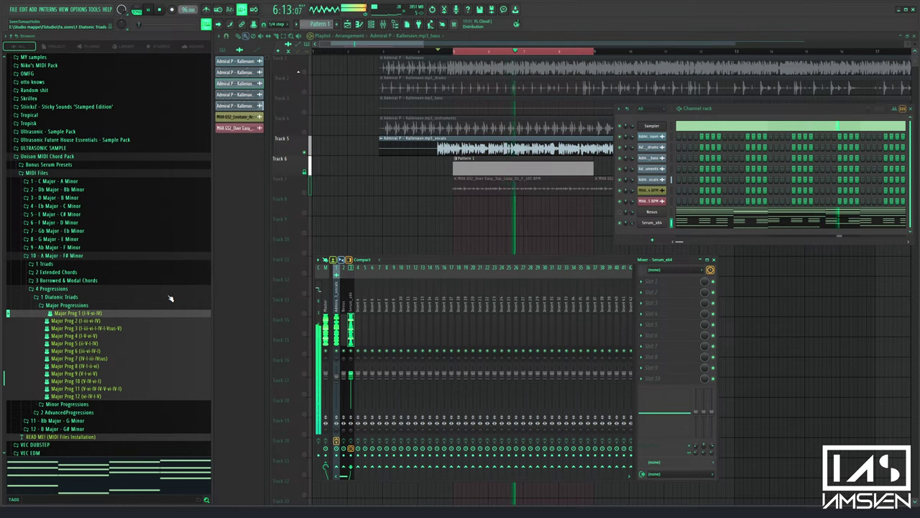
Collapse the 4 Progressions, 10 - A Major - F# Minor and MIDI Files folders of the Unison MIDI Chord Pack
left_click(92, 307)
left_click(62, 289)
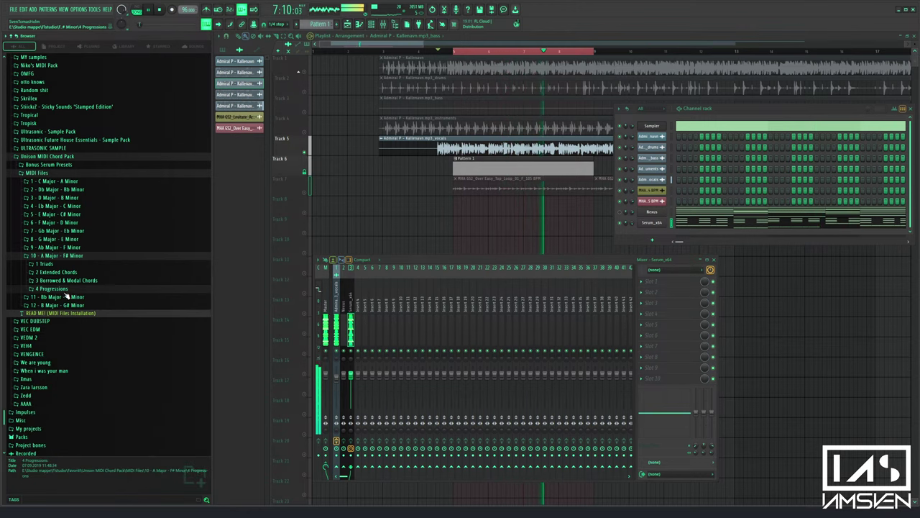
left_click(63, 256)
left_click(50, 173)
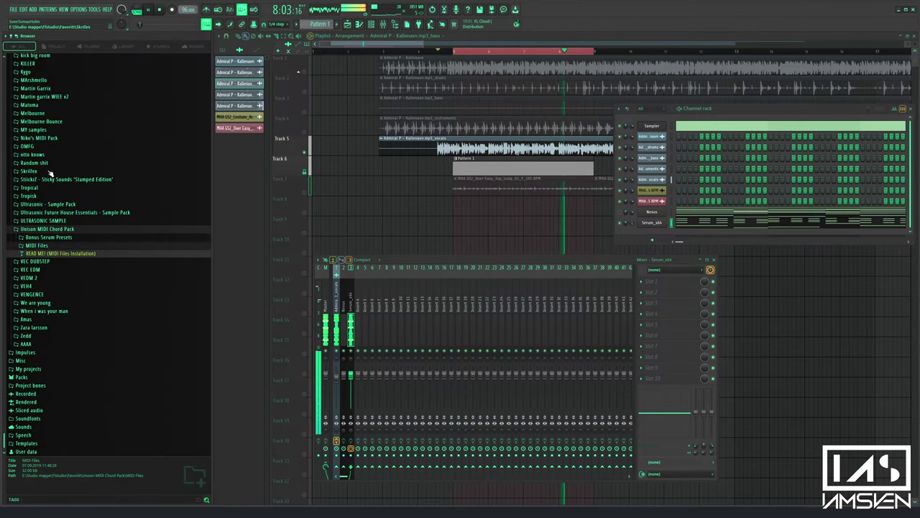
Collapse the Unison MIDI Chord Pack and MHA - Guitar Sessions Vol 2 folders and expand MHA Guitars Vol 1 in IAMSVEN FAV
left_click(47, 229)
scroll(64, 273, "up", 10)
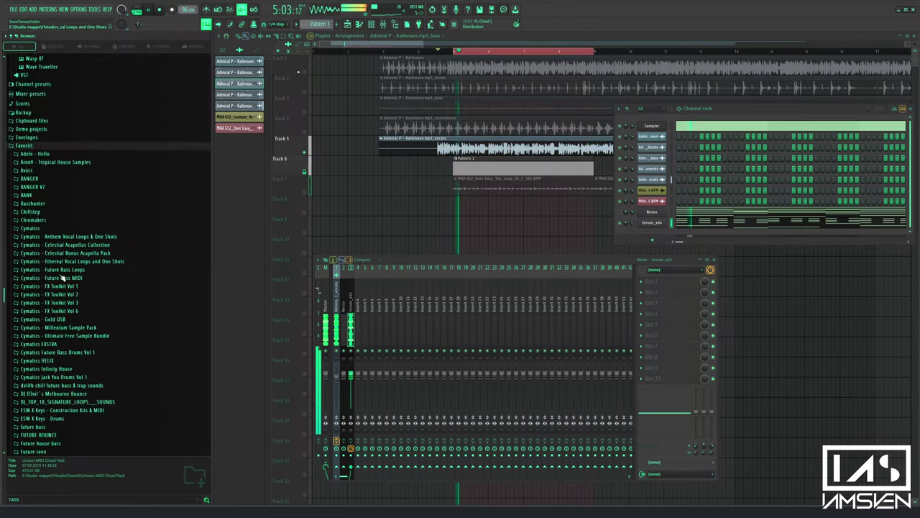
scroll(62, 284, "down", 5)
left_click(46, 337)
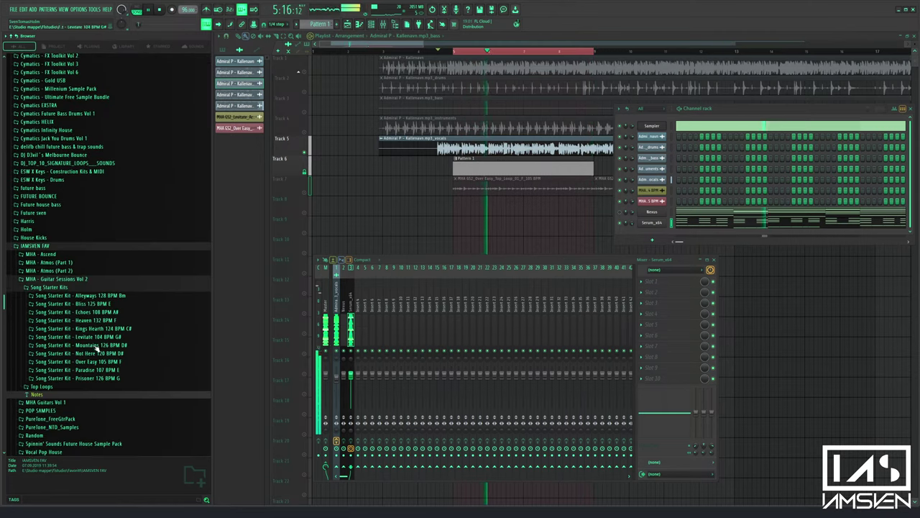
scroll(83, 323, "down", 3)
left_click(62, 263)
left_click(64, 255)
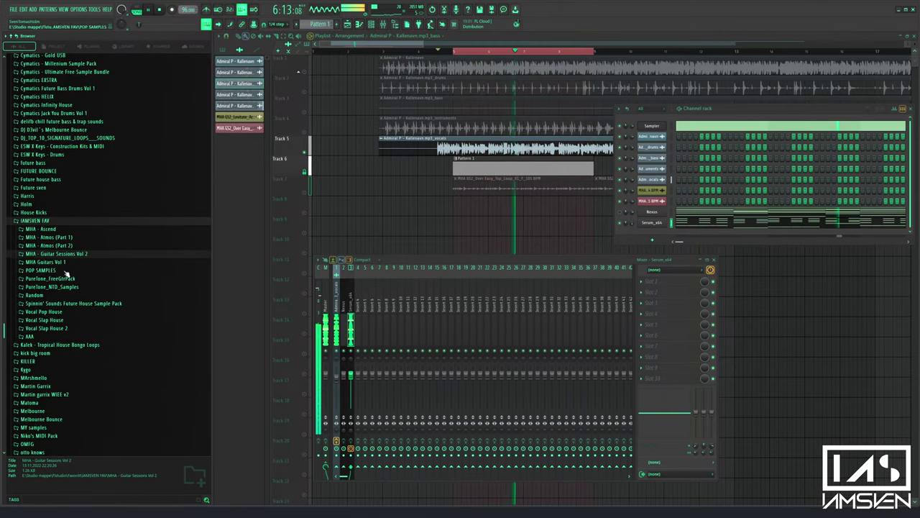
left_click(65, 264)
Look through the Cut licks, Misc, Song starter kits and Top Loops subfolders of MHA Guitars Vol 1
left_click(52, 271)
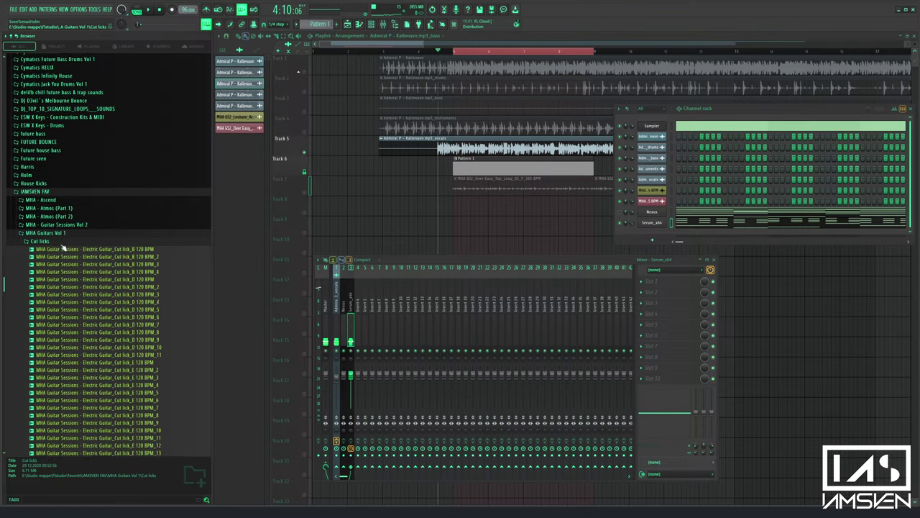
left_click(59, 241)
left_click(45, 249)
left_click(45, 249)
left_click(44, 258)
left_click(46, 257)
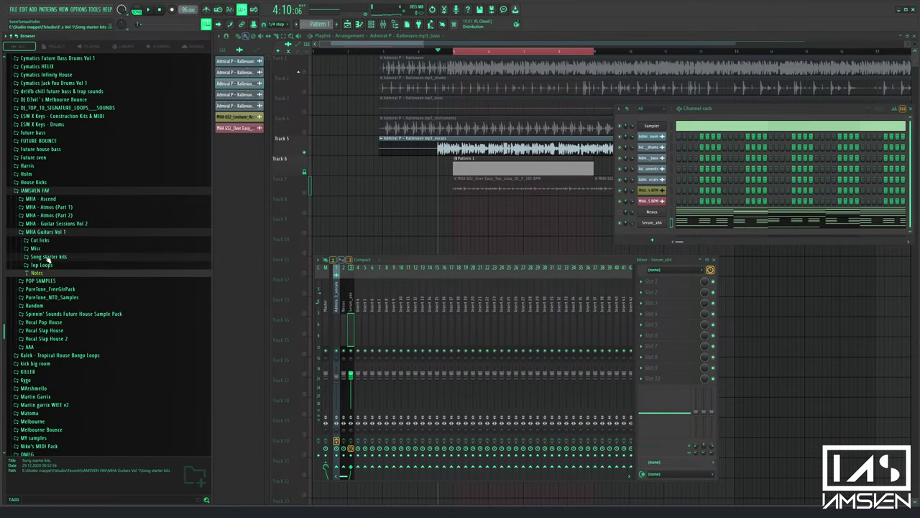
left_click(46, 266)
left_click(48, 274)
left_click(41, 265)
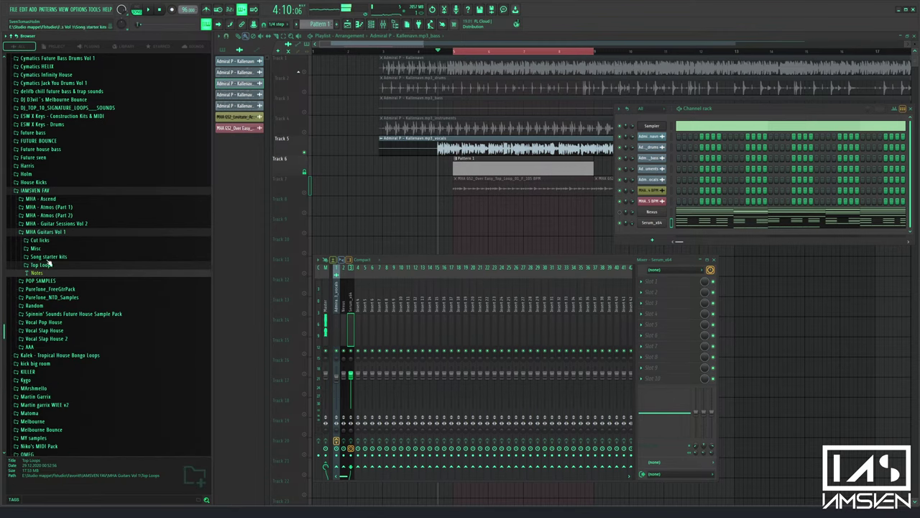
left_click(41, 241)
left_click(41, 241)
Expand the Top Loops folder and audition its Electric Guitar Toploop samples
left_click(41, 264)
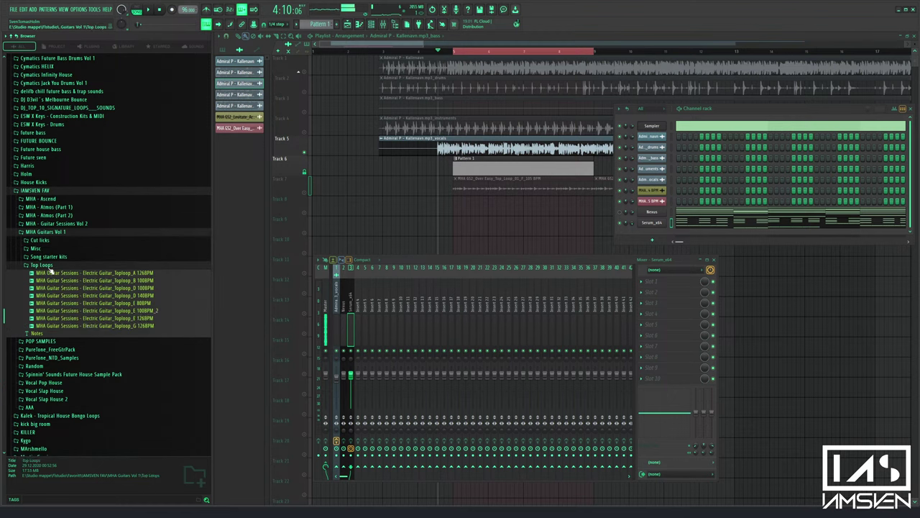
left_click(92, 318)
left_click(92, 302)
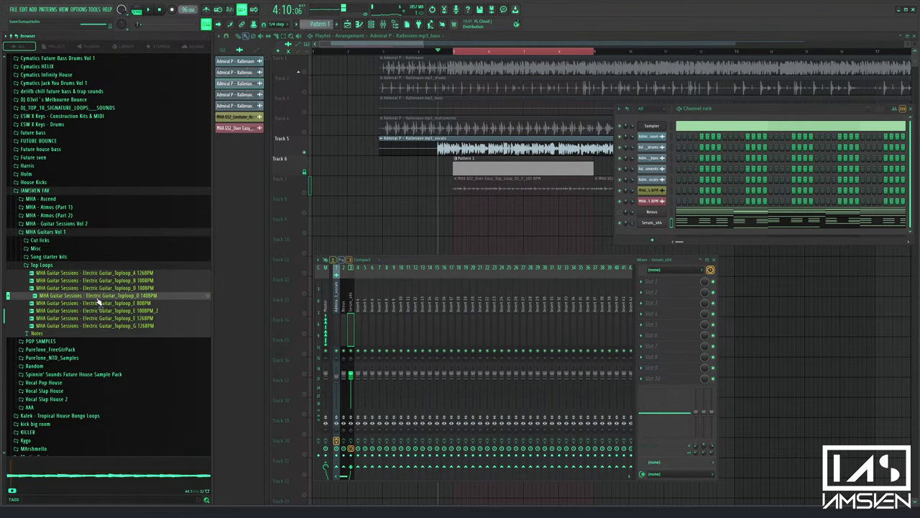
left_click(100, 312)
left_click(100, 318)
left_click(99, 327)
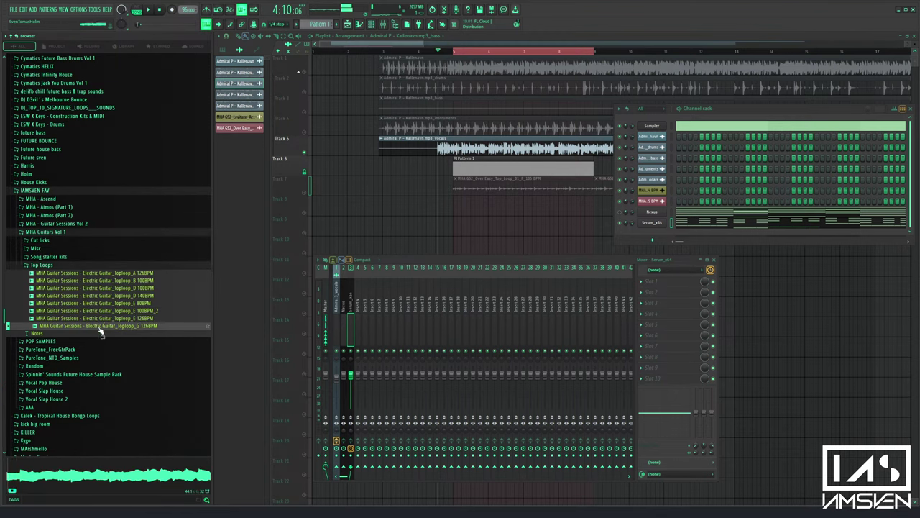
left_click(108, 304)
left_click(109, 297)
left_click(111, 290)
left_click(112, 281)
left_click(107, 274)
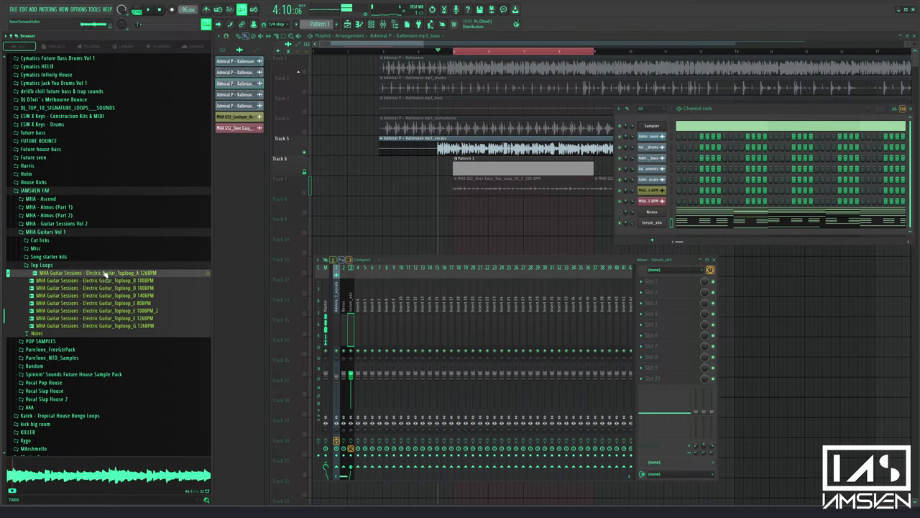
Collapse Top Loops, expand Song starter kits and preview the muted acoustic guitar loop in A little romantic 140 BPM
left_click(57, 265)
left_click(55, 233)
left_click(56, 233)
left_click(57, 233)
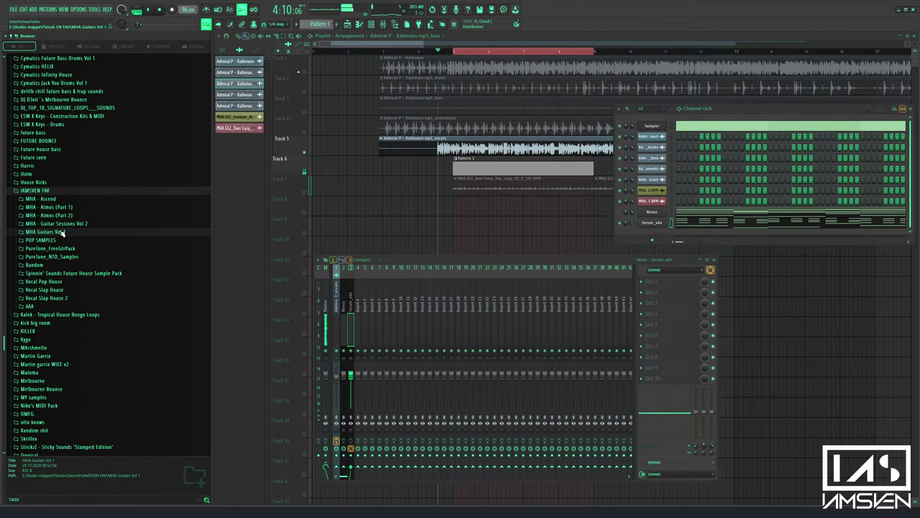
left_click(59, 233)
left_click(57, 258)
left_click(57, 264)
left_click(63, 273)
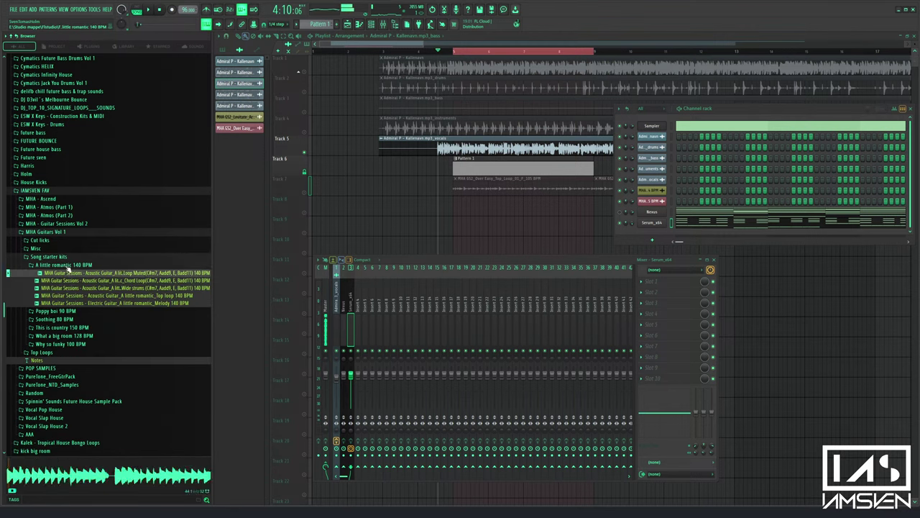
Collapse A little romantic 140 BPM and audition several samples from the Poppy boi 90 BPM kit
left_click(67, 266)
left_click(67, 274)
left_click(68, 281)
left_click(76, 327)
left_click(83, 335)
left_click(61, 274)
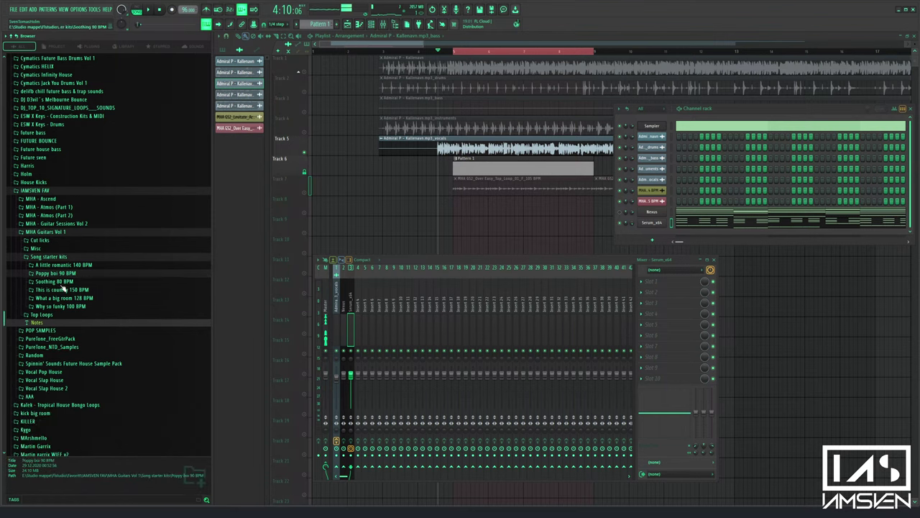
Expand the Soothing 80 BPM kit and audition its acoustic guitar chords, Top Melody and Top loop samples
left_click(63, 282)
left_click(71, 304)
left_click(79, 321)
left_click(92, 305)
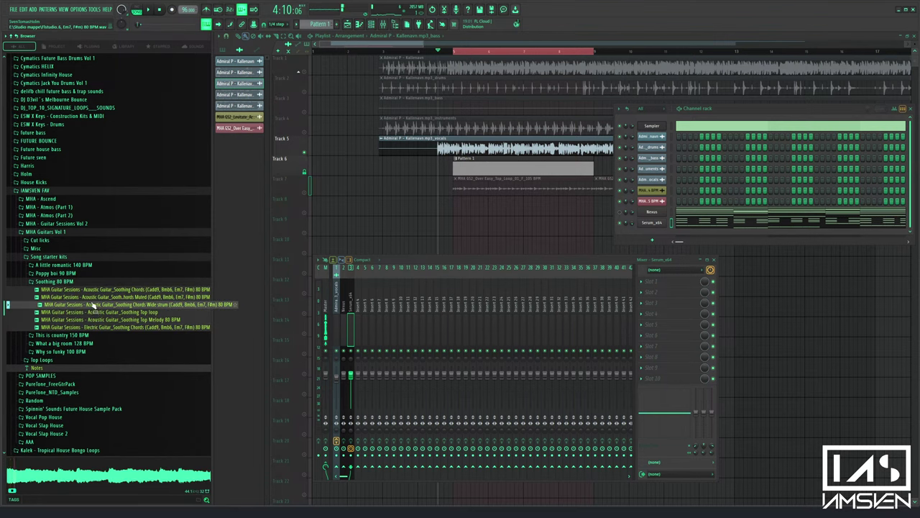
left_click(95, 290)
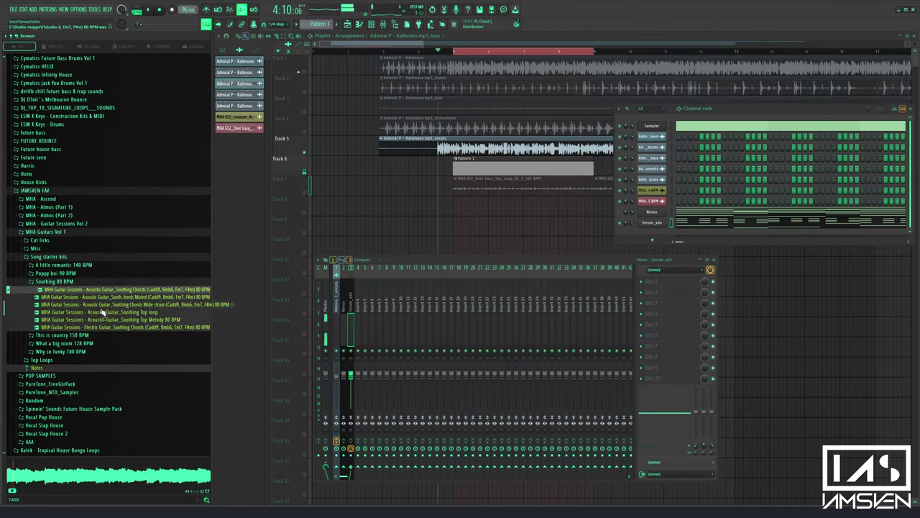
left_click(108, 312)
left_click(114, 320)
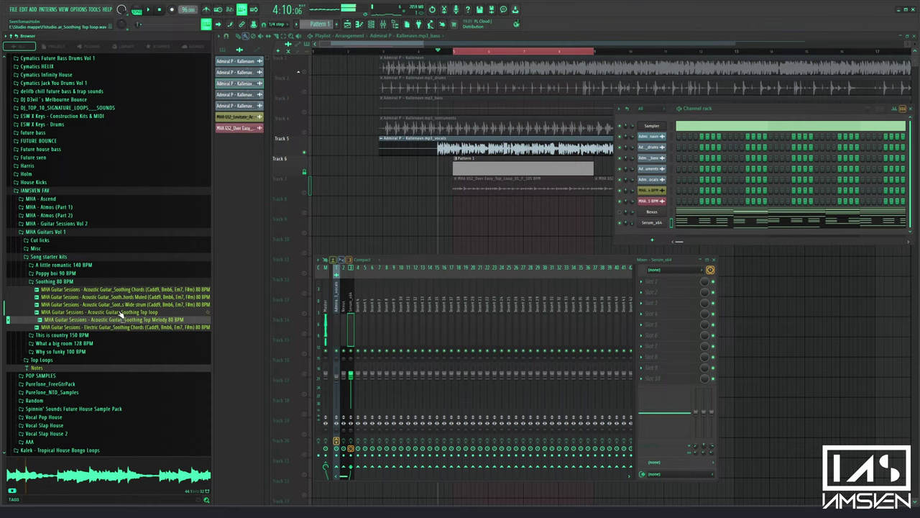
left_click(124, 306)
left_click(129, 298)
left_click(132, 291)
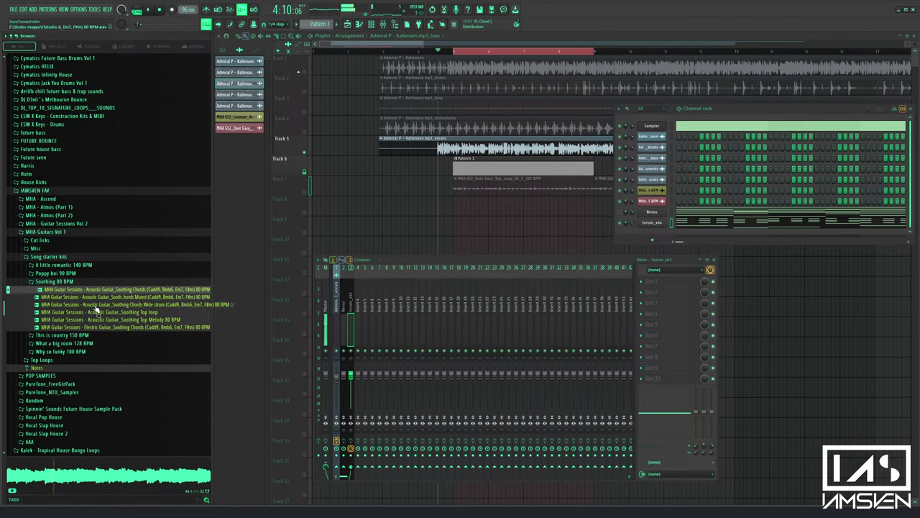
left_click(106, 312)
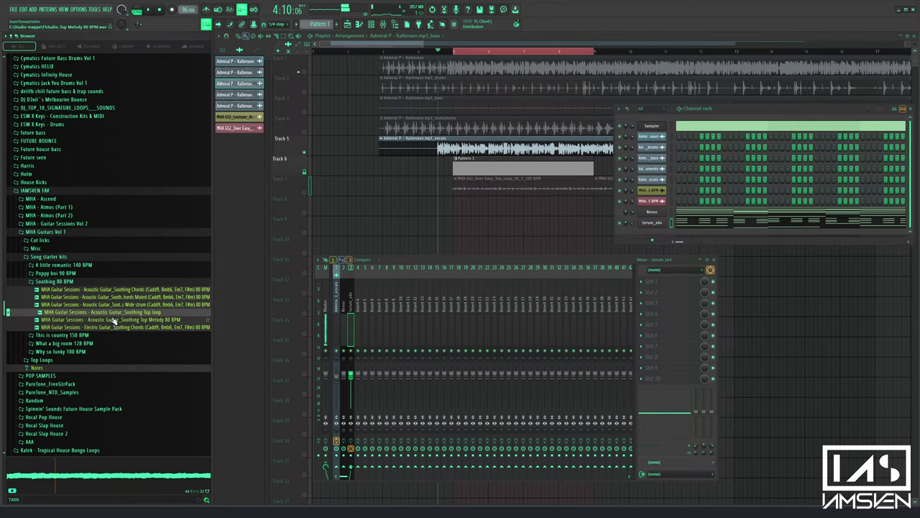
Place the Acoustic Guitar Soothing Top loop on track 8 from bar 5 and check its channel settings
left_click_drag(113, 315, 460, 203)
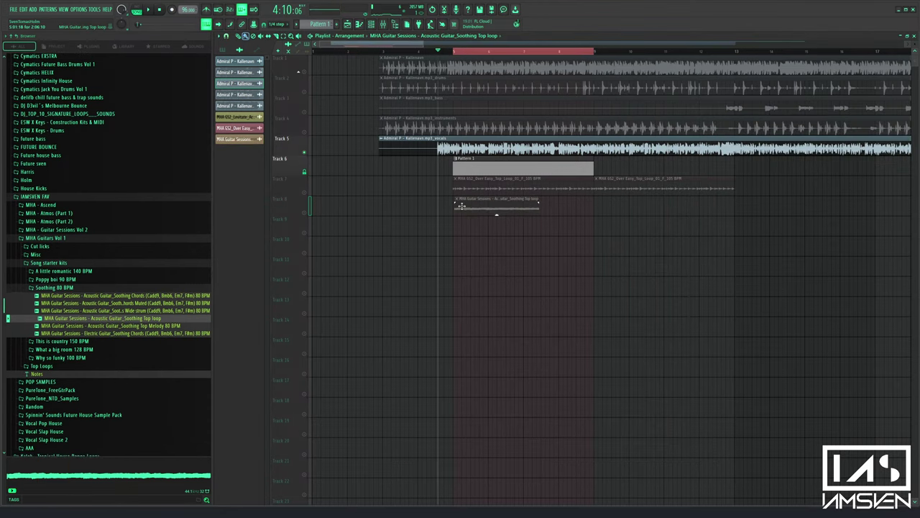
scroll(467, 70, "up", 4)
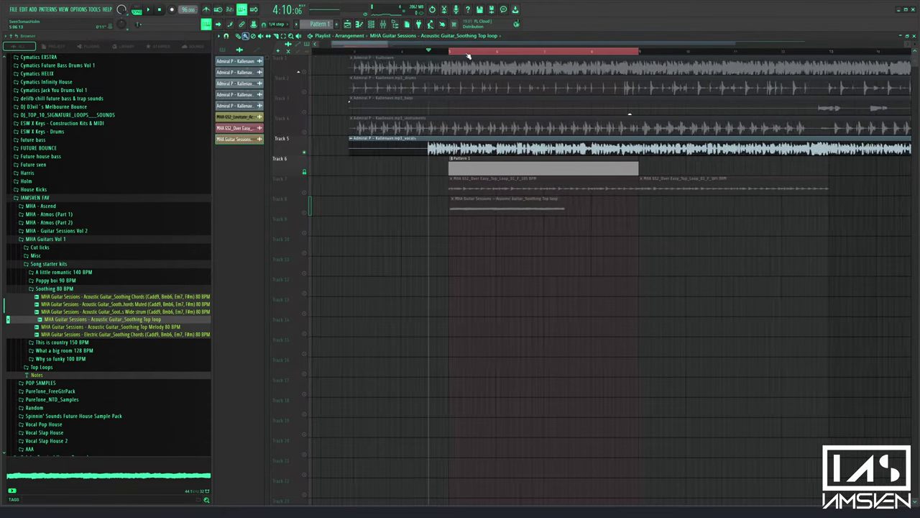
double_click(486, 200)
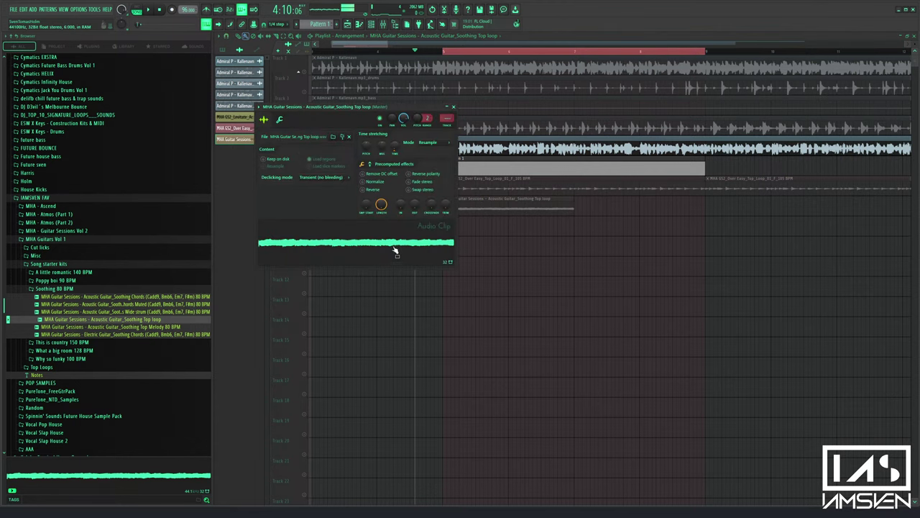
left_click(453, 107)
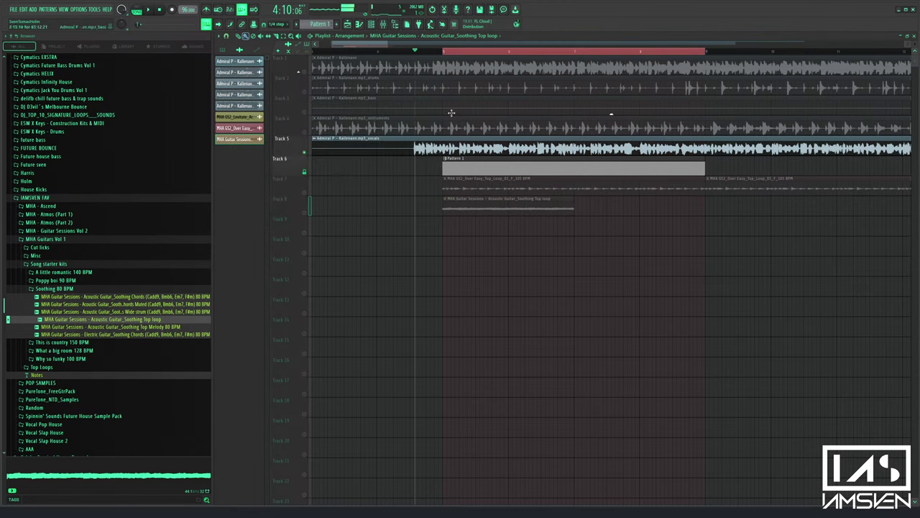
Solo track 8 and duplicate the Soothing Top loop clip so the copy directly follows the original up to bar 9
left_click(305, 212)
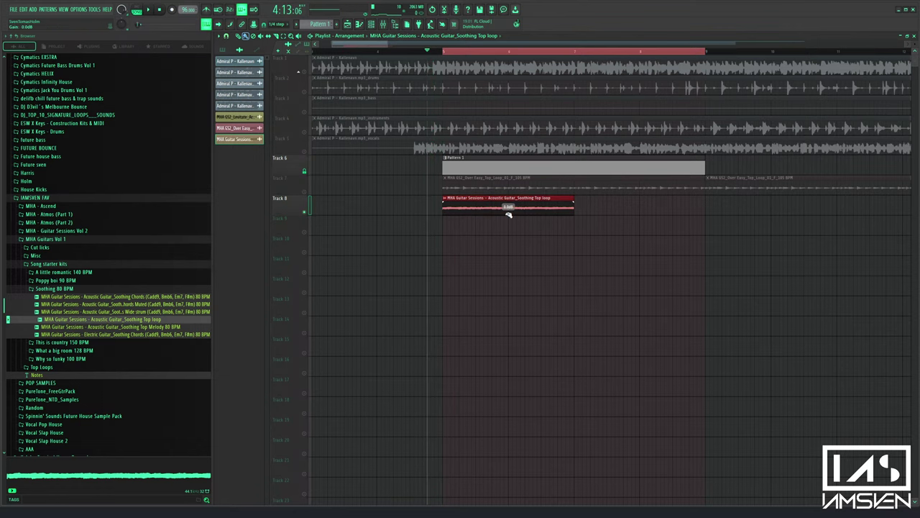
key("ctrl+b")
left_click_drag(625, 205, 489, 206)
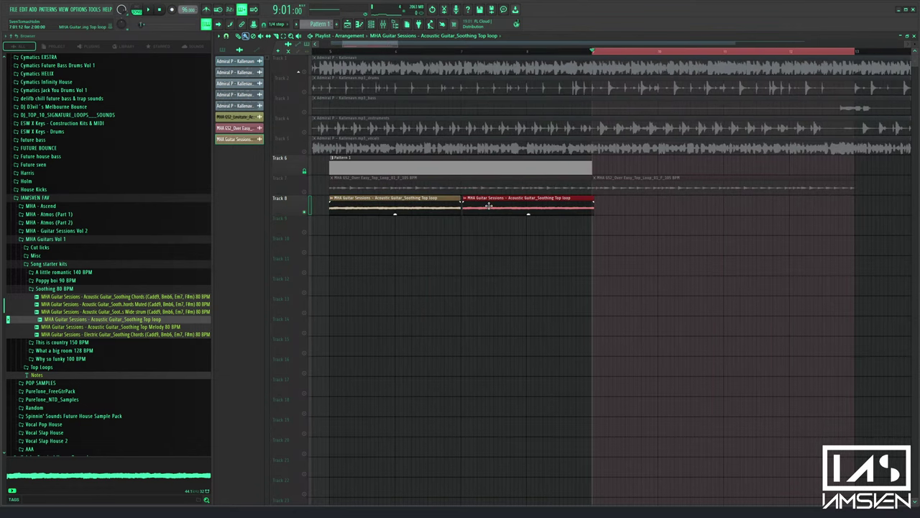
Play the soloed Soothing Top loop clips from just before bar 5
left_click_drag(363, 45, 357, 45)
left_click(378, 51)
left_click(369, 126, "ctrl")
left_click(383, 52, "ctrl")
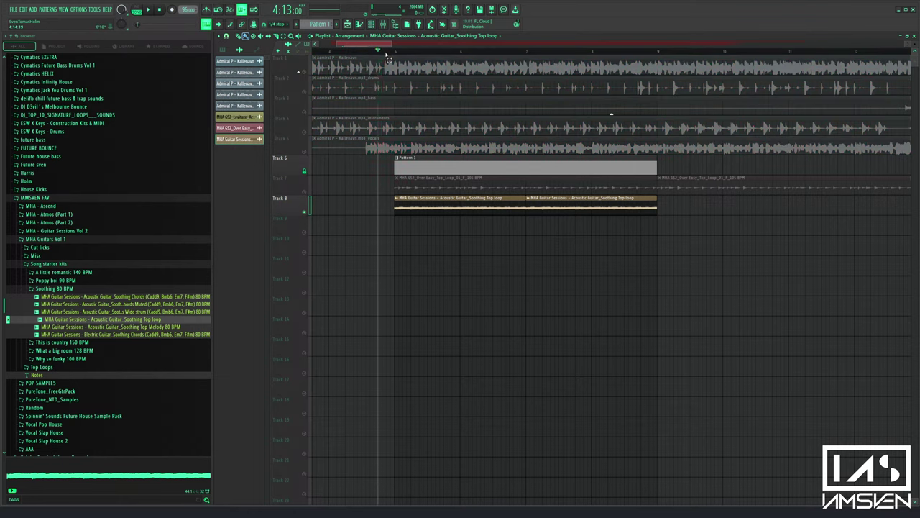
key("space")
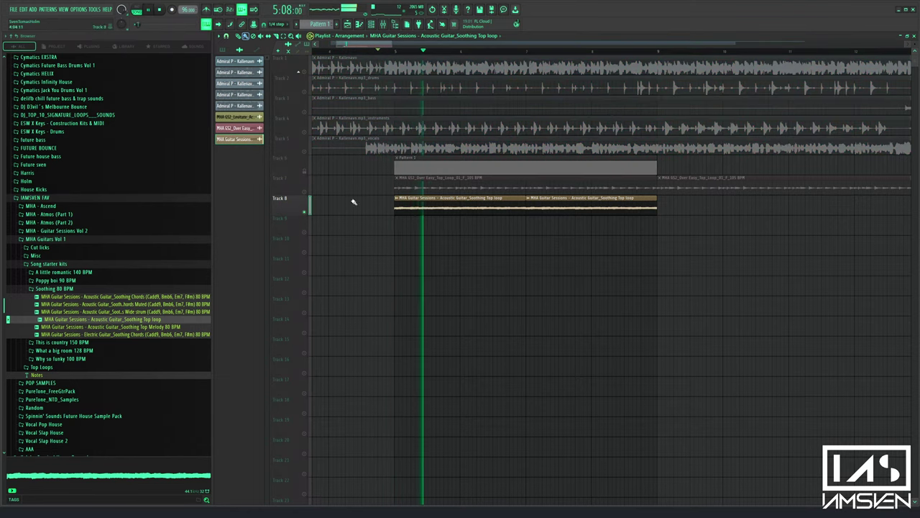
key("space")
Preview the Soothing Top Melody and Electric Guitar Soothing Chords samples and collapse the Soothing 80 BPM folder
left_click(142, 327)
left_click(143, 335)
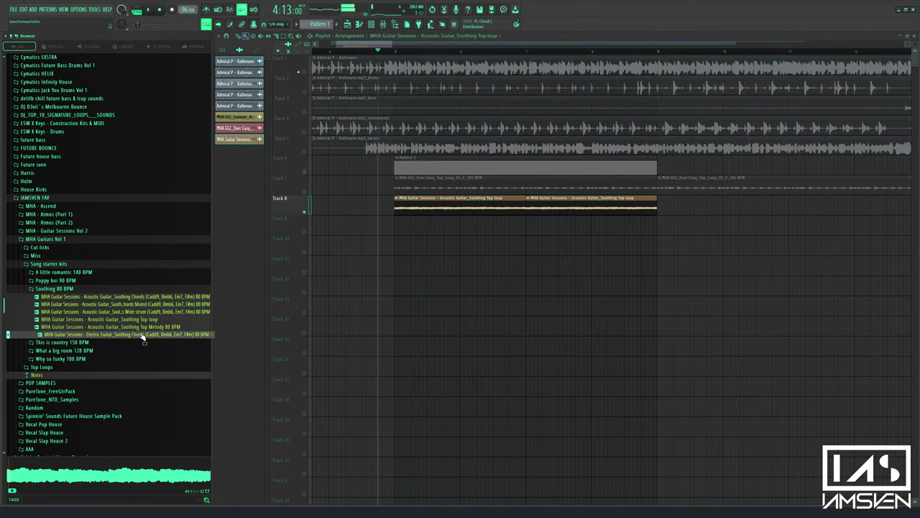
left_click(54, 288)
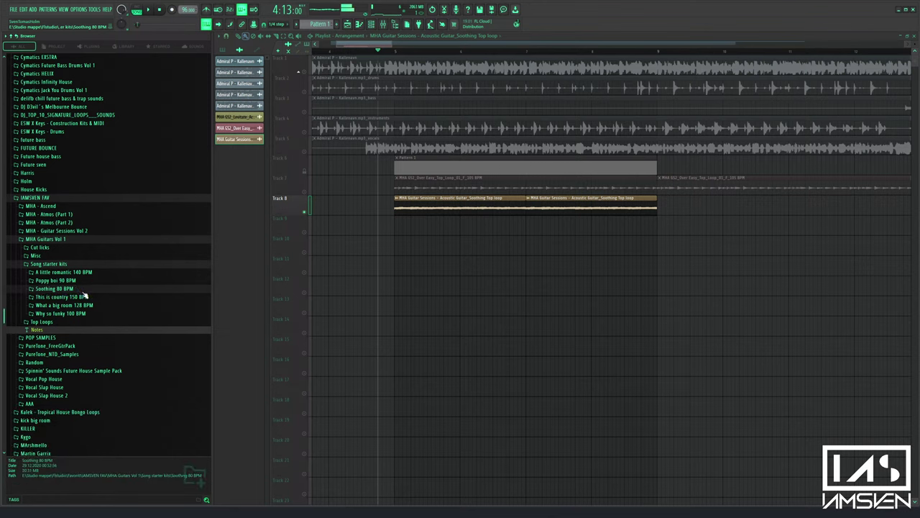
Preview the Melody 1 Wet and Melody 2 Wet samples of the This is country 150 BPM kit, then collapse it
left_click(62, 296)
left_click(115, 350)
left_click(115, 358)
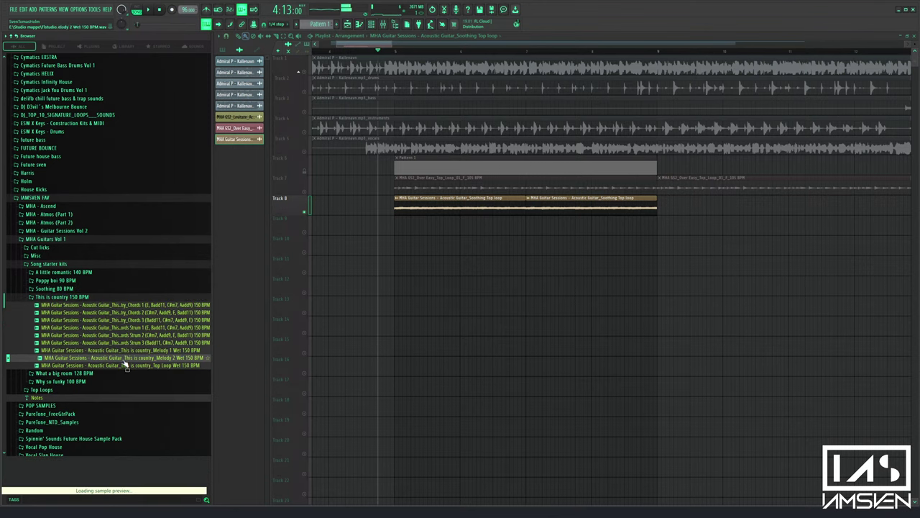
left_click(62, 296)
Preview Top melody 2 WET and Top loop E in the What a big room 128 BPM kit, and collapse the folder
left_click(64, 305)
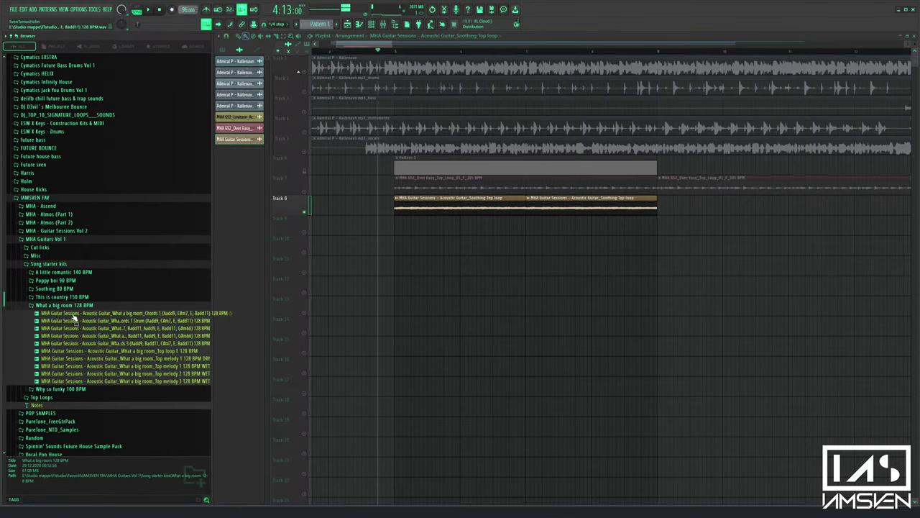
left_click(127, 374)
left_click(126, 351)
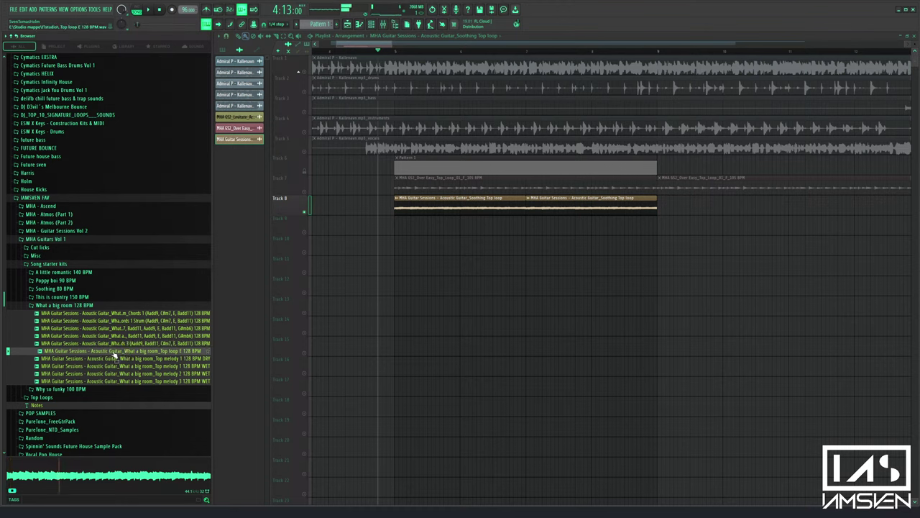
left_click(64, 305)
Expand the Why so funky 100 BPM kit and preview its electric guitar Top Loop 2 and Top Loop 1 samples
left_click(65, 313)
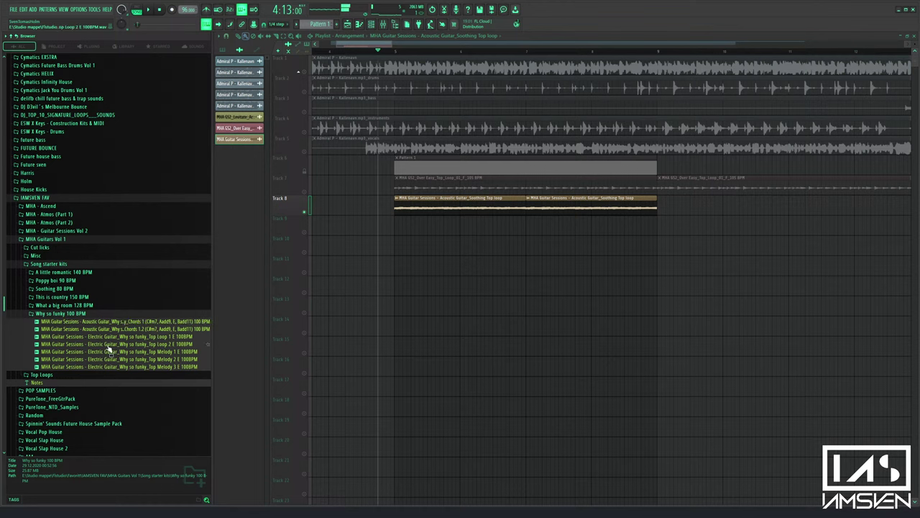
left_click(109, 345)
left_click(110, 338)
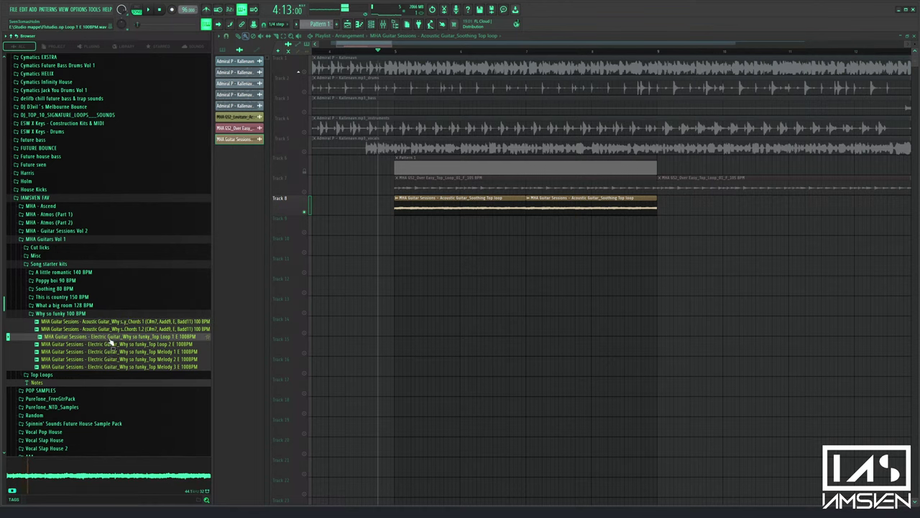
Replace the Track 8 guitar clips with the Electric Guitar Why so funky Top Loop 1 sample and enable Track 6 for playback
left_click_drag(110, 340, 401, 210)
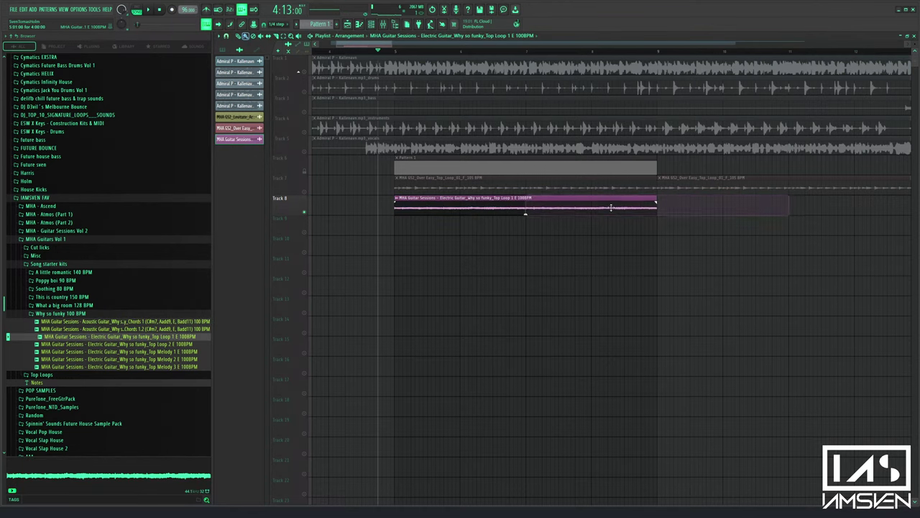
double_click(509, 208)
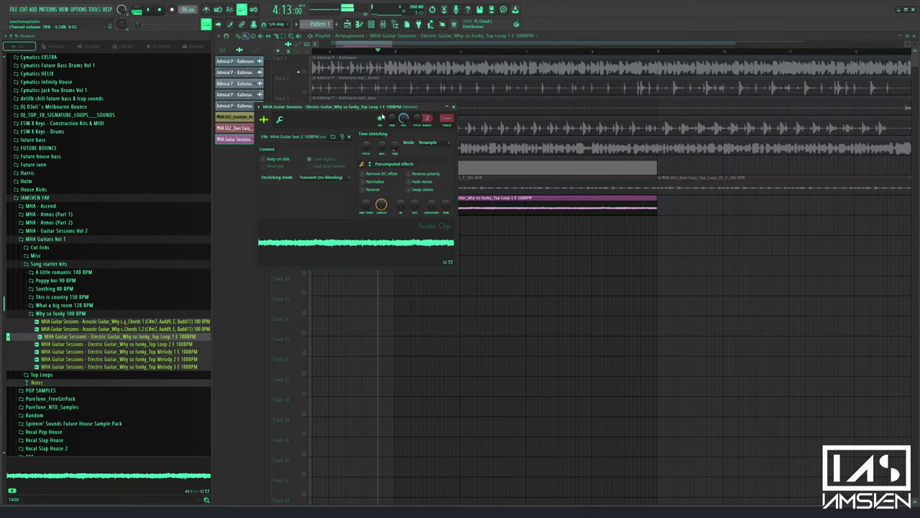
left_click_drag(380, 108, 388, 276)
left_click(305, 172)
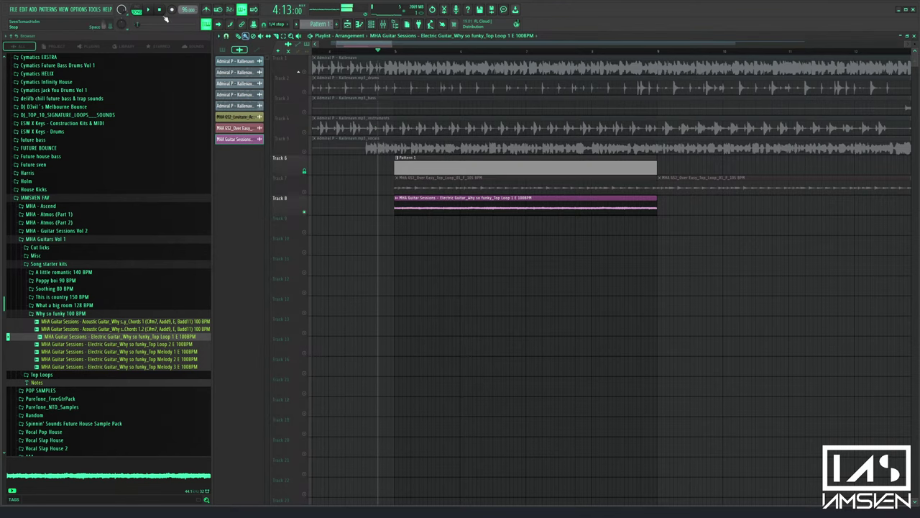
left_click(384, 51)
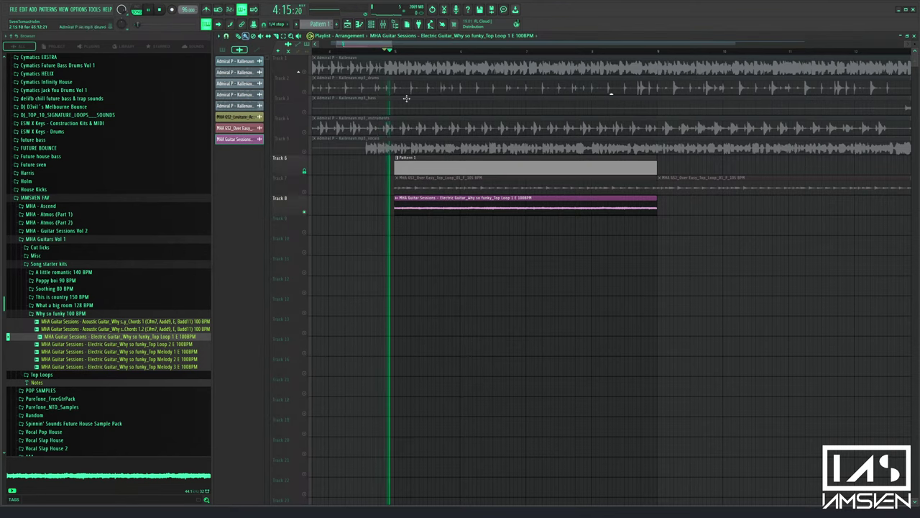
Try the Stretch Pro, Resample and Stretch modes on the Top Loop 1 clip, keep Stretch and set its pitch shift to +100 cents
double_click(423, 202)
left_click_drag(396, 269, 421, 266)
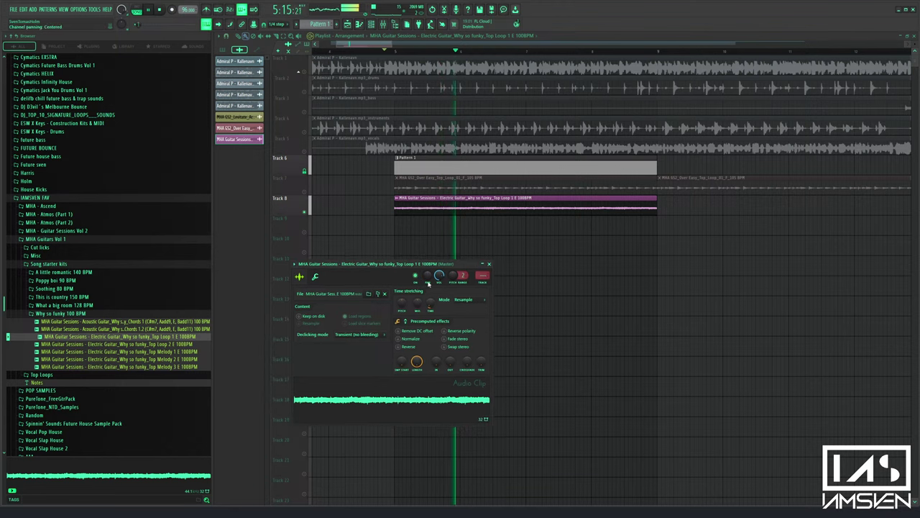
left_click(469, 302)
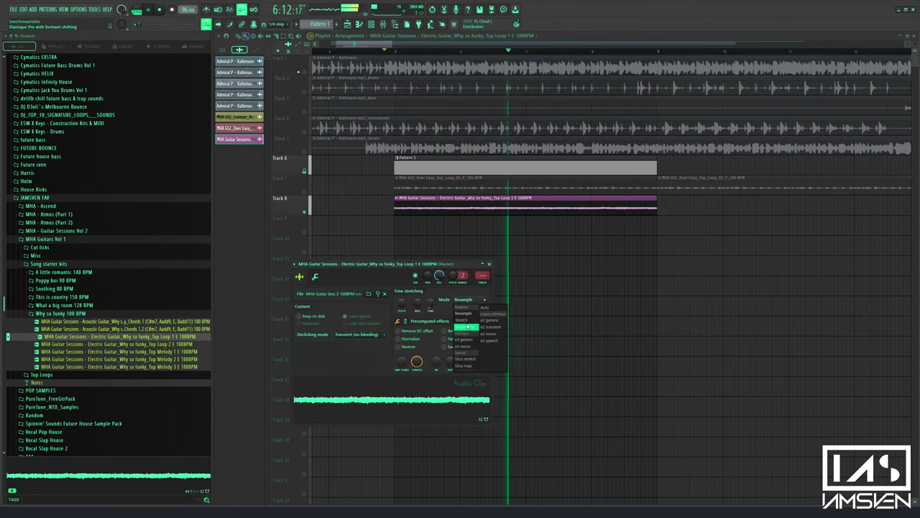
left_click(468, 328)
left_click(467, 300)
left_click(467, 313)
left_click(466, 301)
left_click(466, 321)
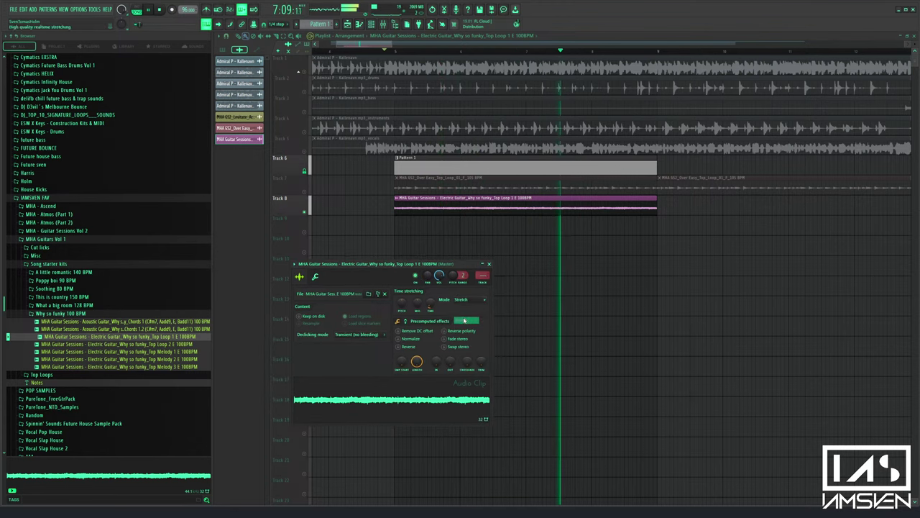
left_click(466, 301)
left_click(464, 320)
key("space")
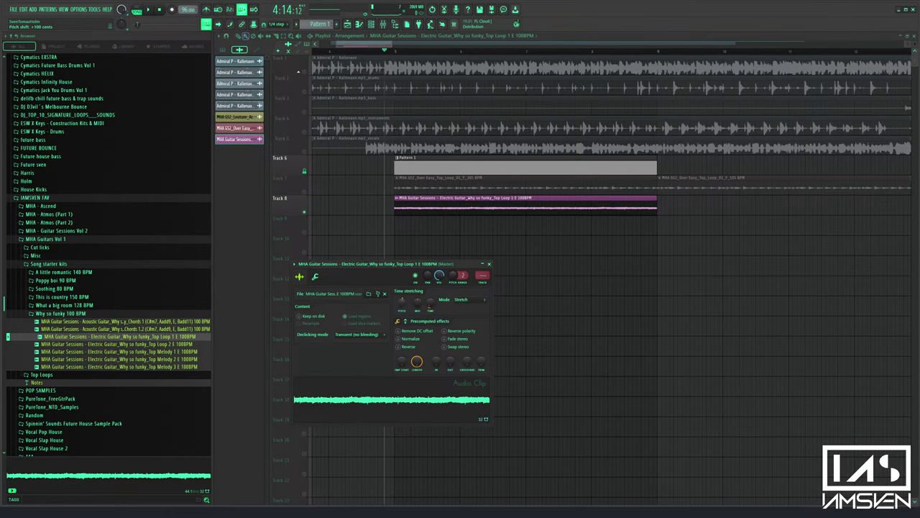
Examine the low notes of Pattern 1 in the piano roll while playing the arrangement, and close the piano roll
double_click(440, 174)
key("space")
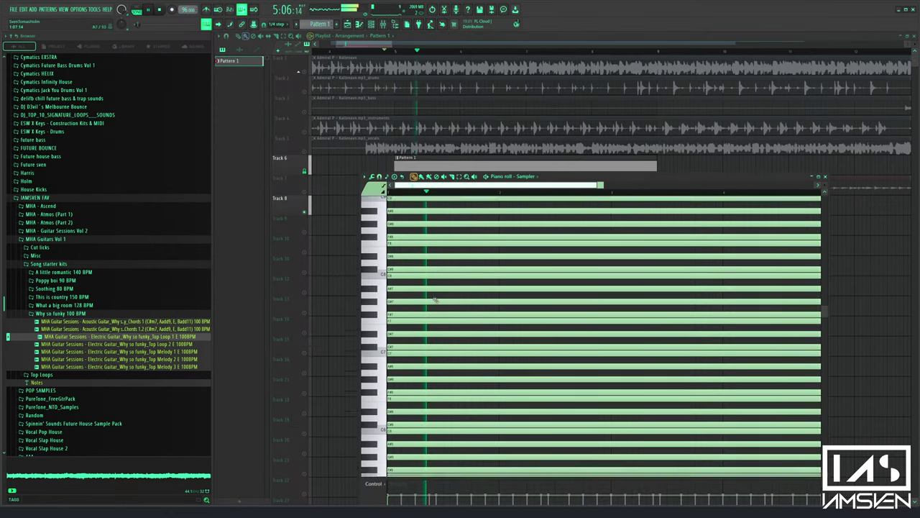
scroll(416, 335, "down", 2)
key("space")
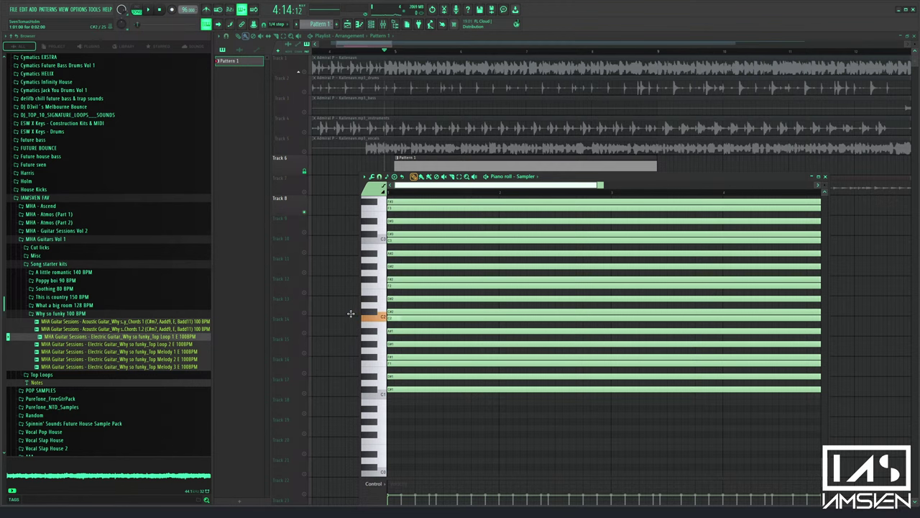
right_click(321, 290)
Set the Top Loop 1 clip's pitch shift to +500 cents and compare the Stretch Pro mode with Stretch during playback
double_click(473, 201)
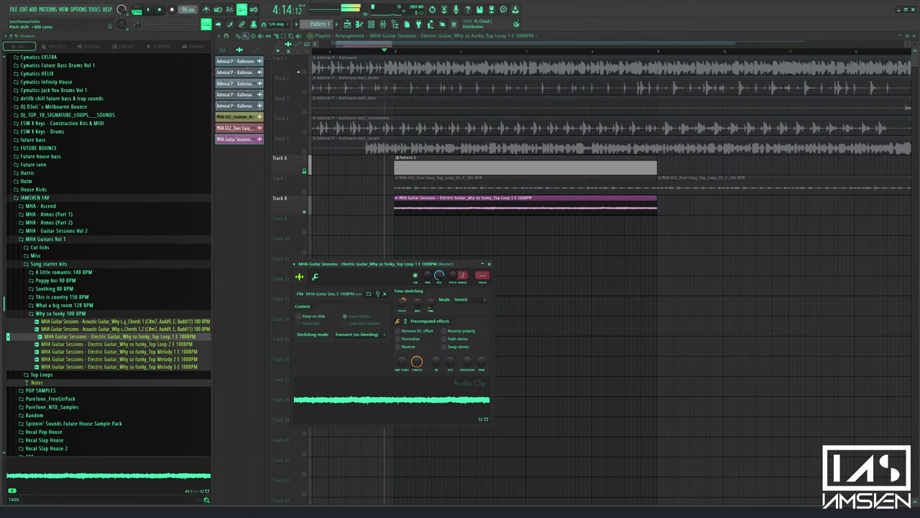
key("space")
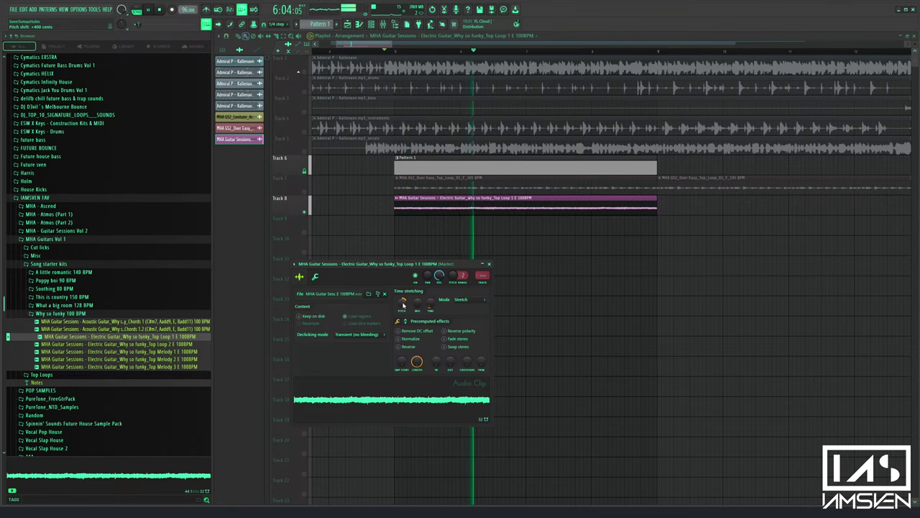
left_click_drag(404, 305, 403, 299)
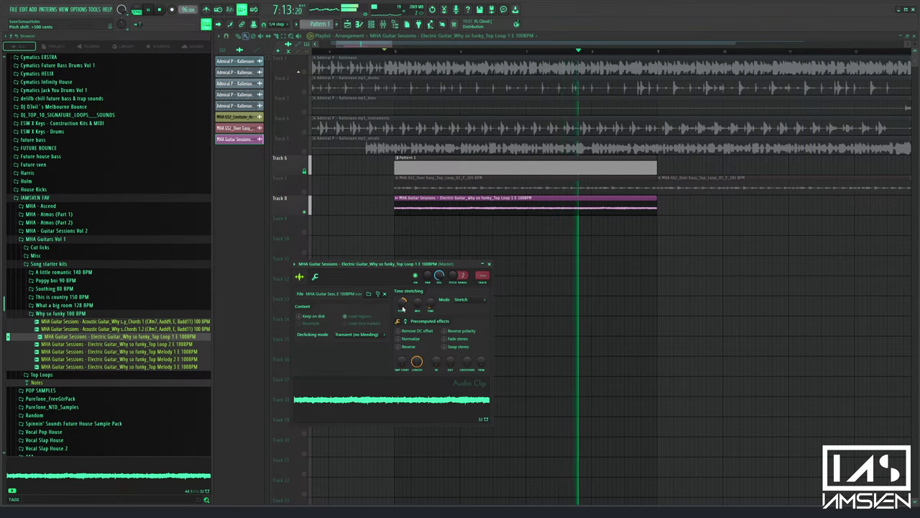
left_click(461, 299)
left_click(467, 325)
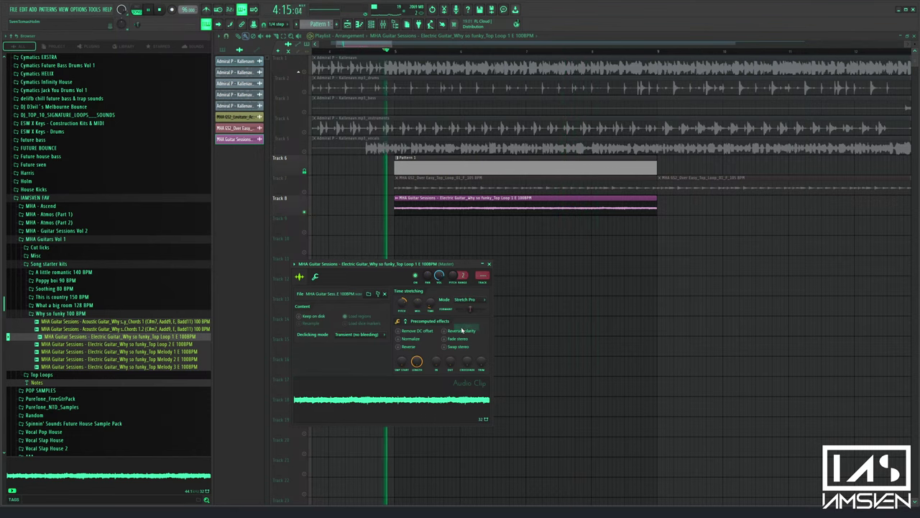
left_click(464, 300)
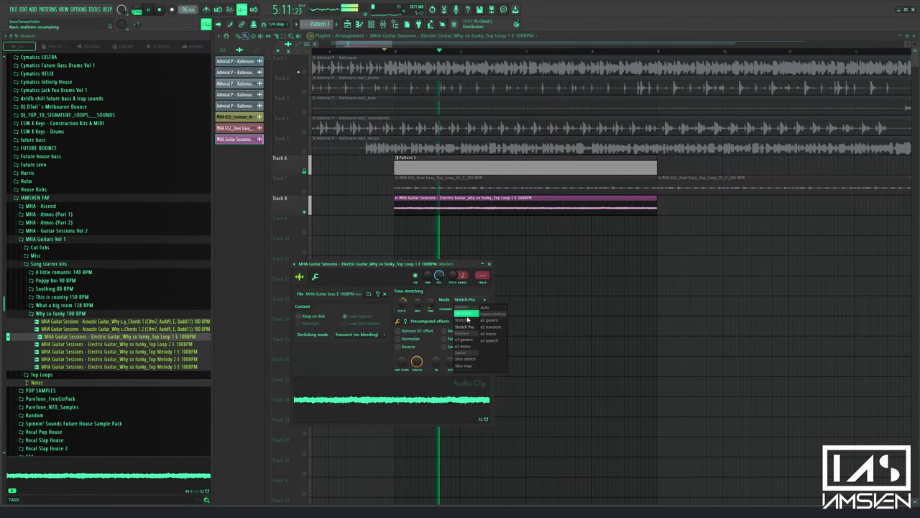
left_click(465, 314)
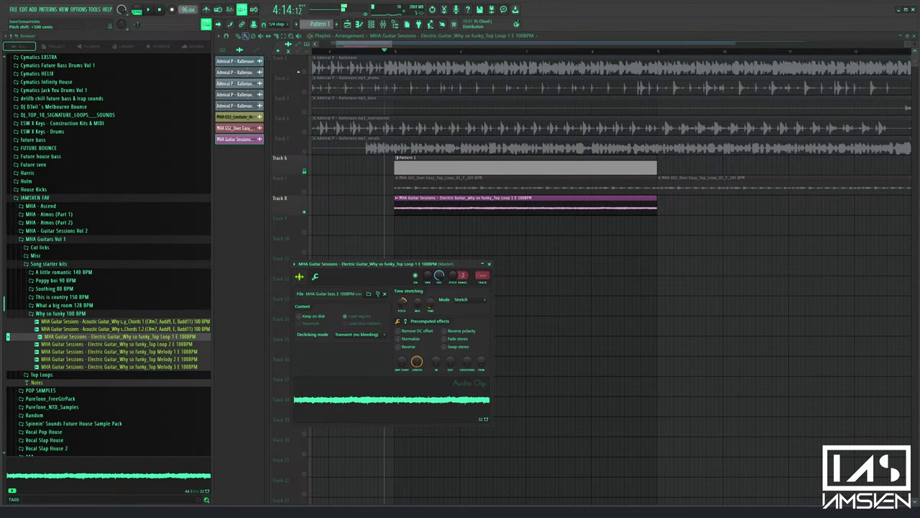
Compare the lowest Pattern 1 notes in the piano roll with the playing guitar loop to find its key offset
left_click(443, 169)
double_click(443, 169)
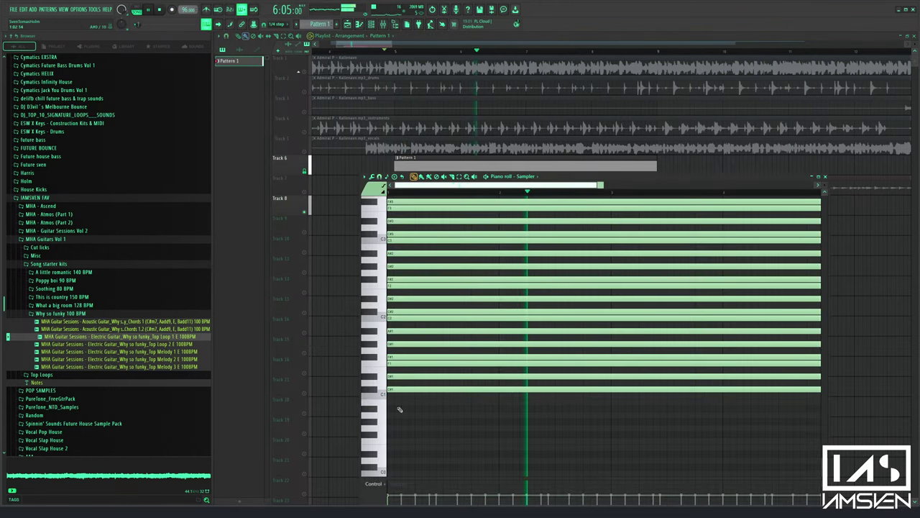
left_click(394, 369)
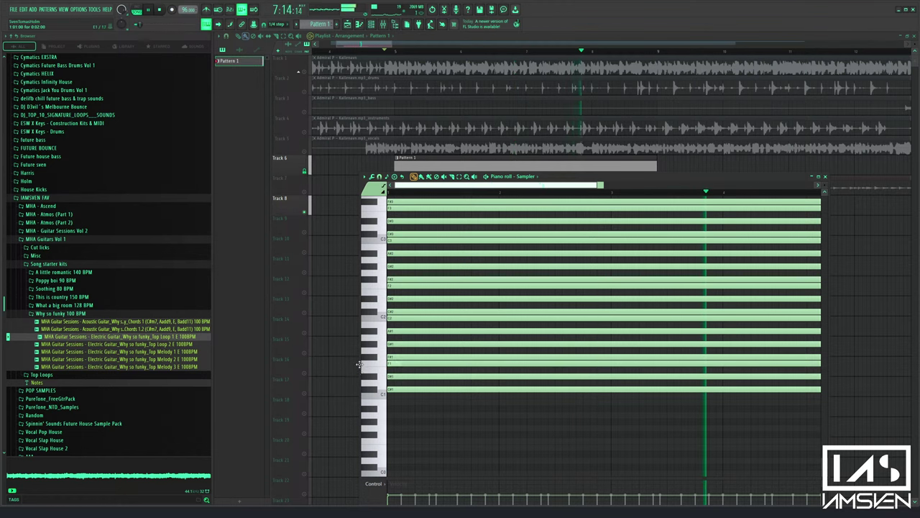
left_click_drag(356, 341, 355, 336)
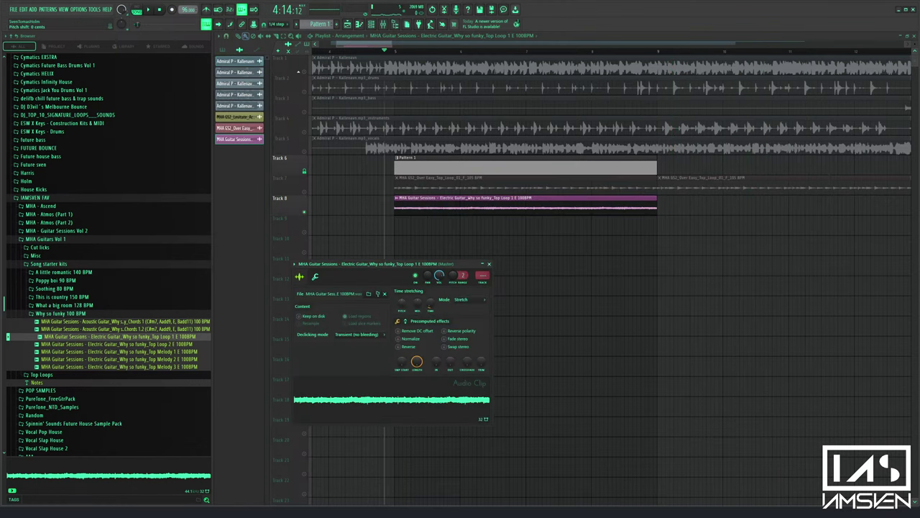
Play the guitar loop with its pitch shift at 0 and +100 cents, and delete its clip from Track 8
key("space")
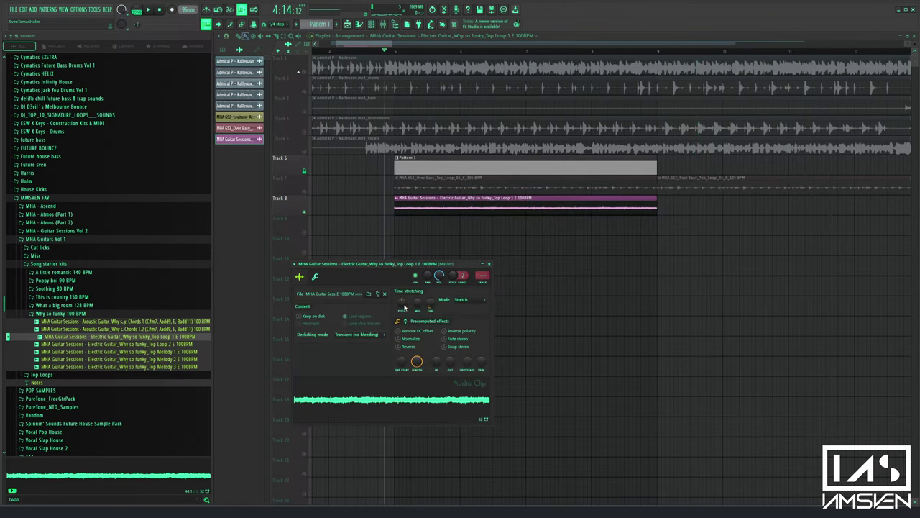
key("space")
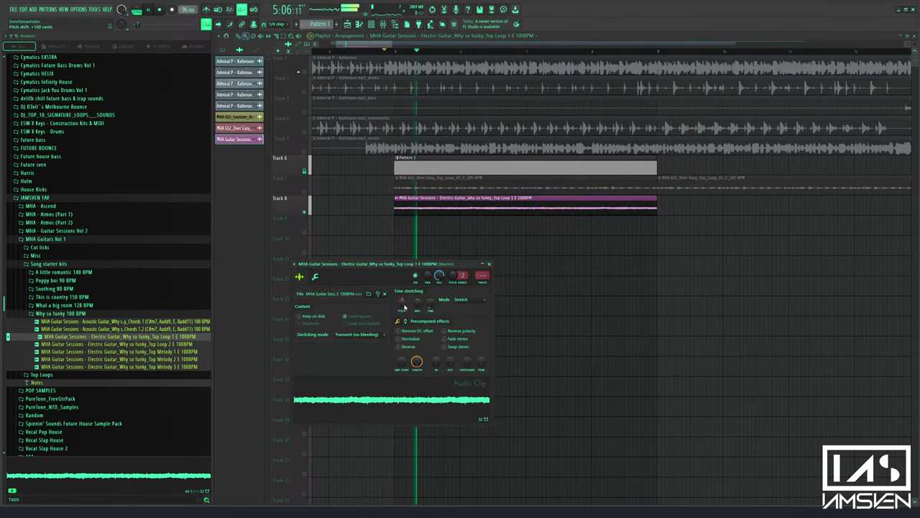
right_click(434, 210)
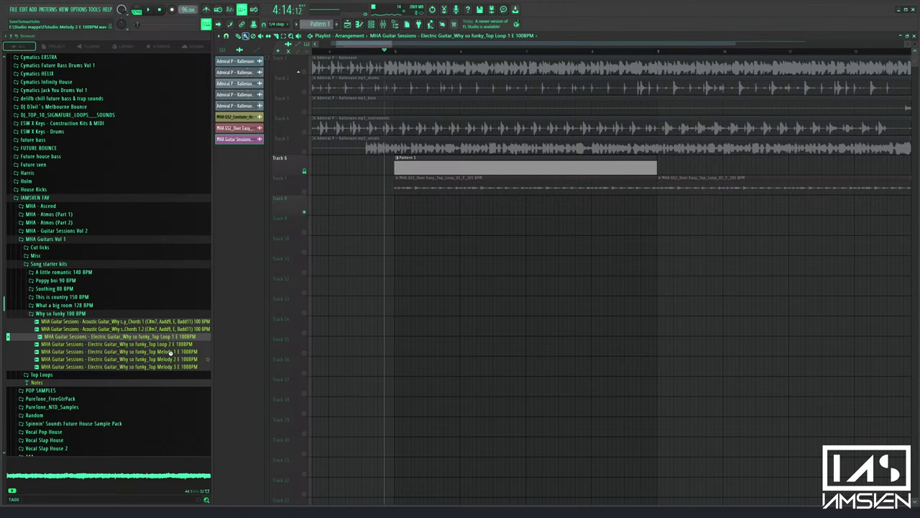
Preview Top Loop 2, Top Loop 1 and an acoustic chords sample in the Why so funky 100 BPM kit, and collapse it
left_click(142, 344)
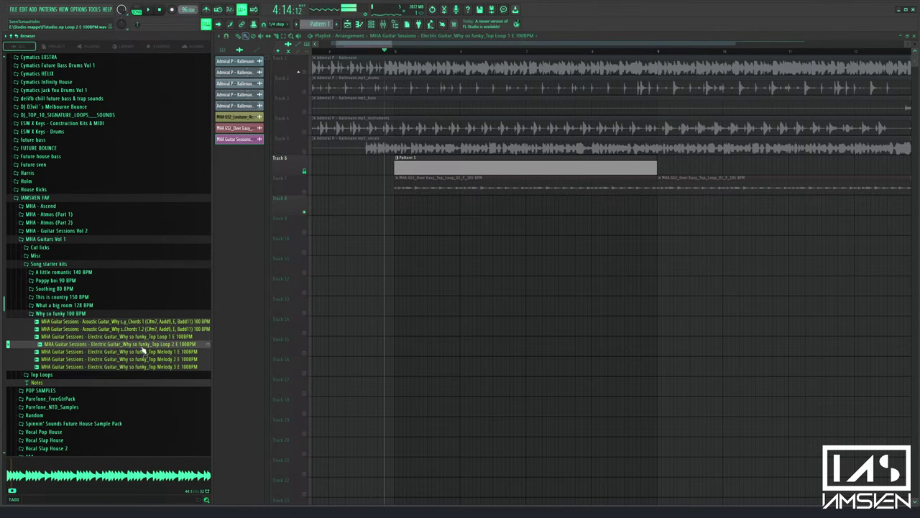
left_click(113, 336)
left_click(78, 321)
left_click(66, 314)
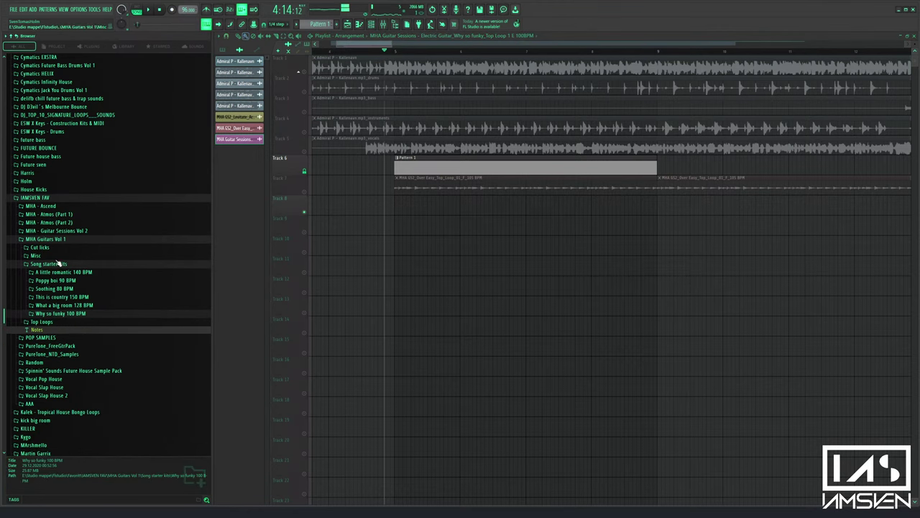
Collapse MHA Guitars Vol 1, expand the Top Loops folder of MHA - Guitar Sessions Vol 2 and preview Top Loops 02 and 01
left_click(59, 263)
left_click(56, 239)
left_click(65, 232)
left_click(62, 248)
left_click(67, 262)
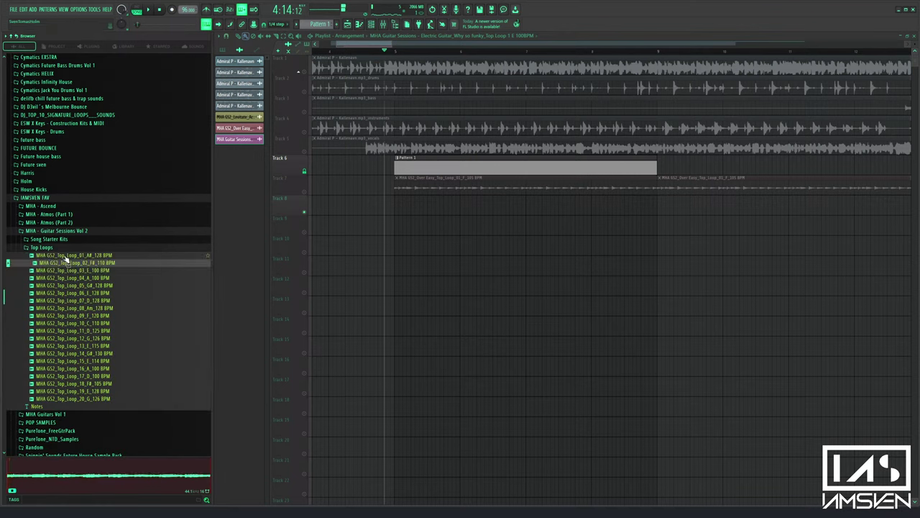
left_click(115, 255)
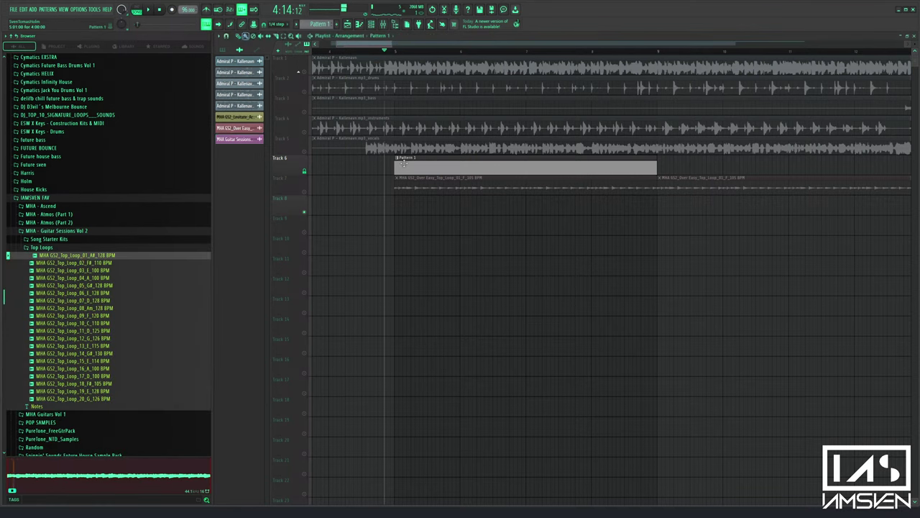
Glance at the Pattern 1 notes and preview Guitar Sessions Vol 2 Top Loops 02, 03, 04, 05, 07 and 08
double_click(403, 164)
key("Escape")
left_click(107, 264)
left_click(107, 272)
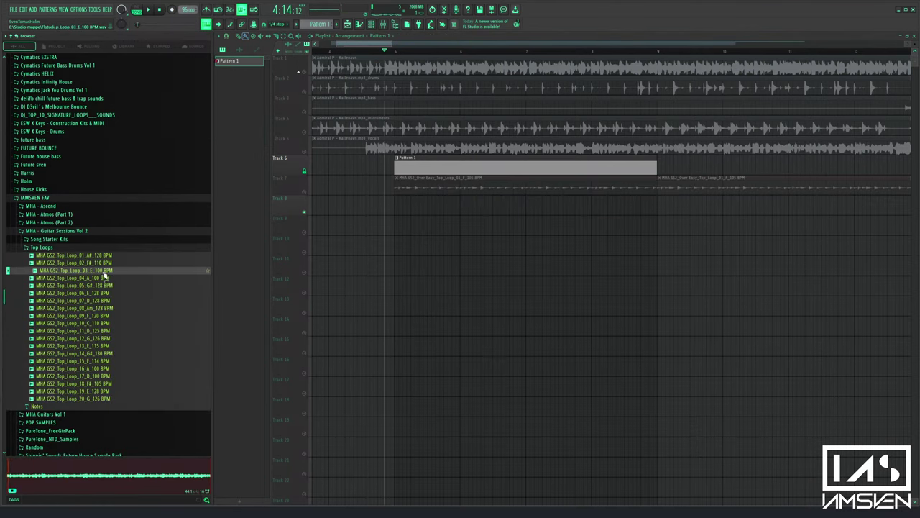
left_click(105, 279)
left_click(103, 286)
left_click(102, 301)
left_click(101, 308)
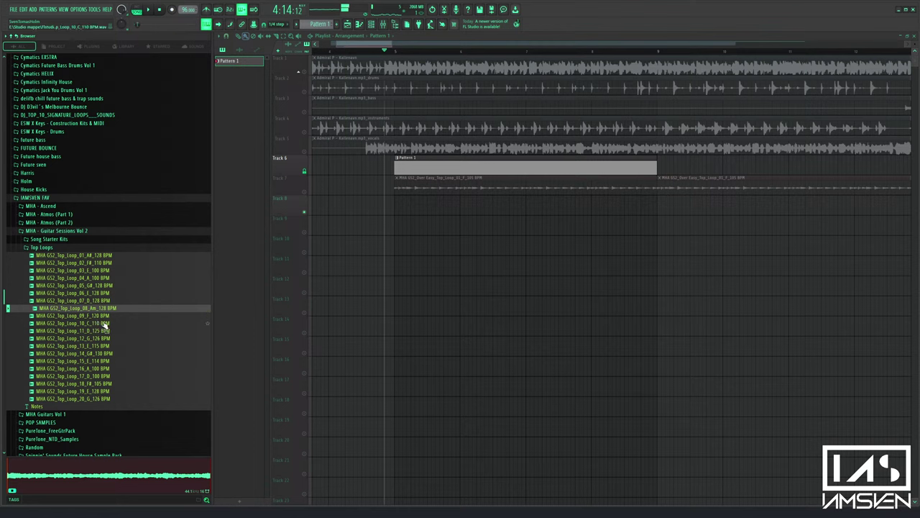
Preview Top Loops 10, 09 and 06, and compare Top Loops 03 and 04 in the same folder
left_click(105, 323)
left_click(105, 317)
left_click(109, 294)
left_click(110, 278)
left_click(110, 272)
left_click(109, 279)
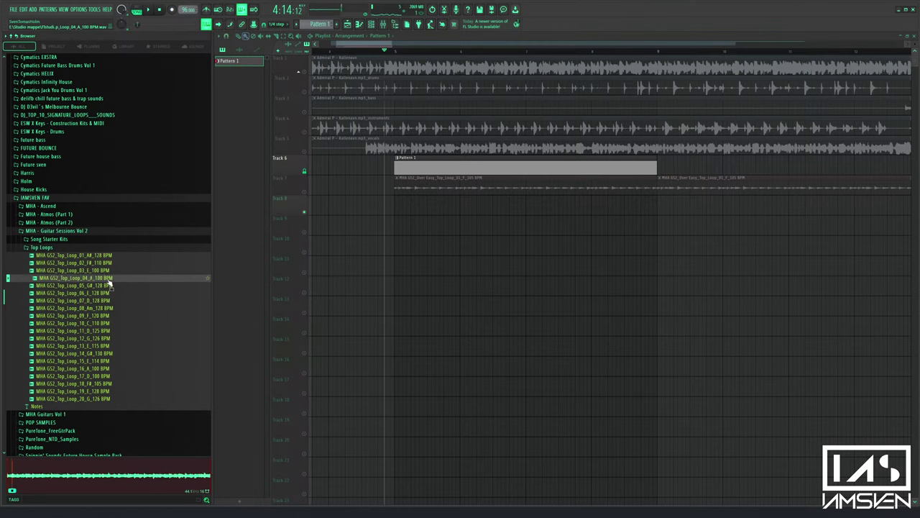
Expand the Song Starter Kits of MHA - Guitar Sessions Vol 2, look into the Alleyways kit and open the Prisoner 126 BPM G kit
left_click(62, 239)
left_click(63, 247)
left_click(63, 256)
left_click(64, 248)
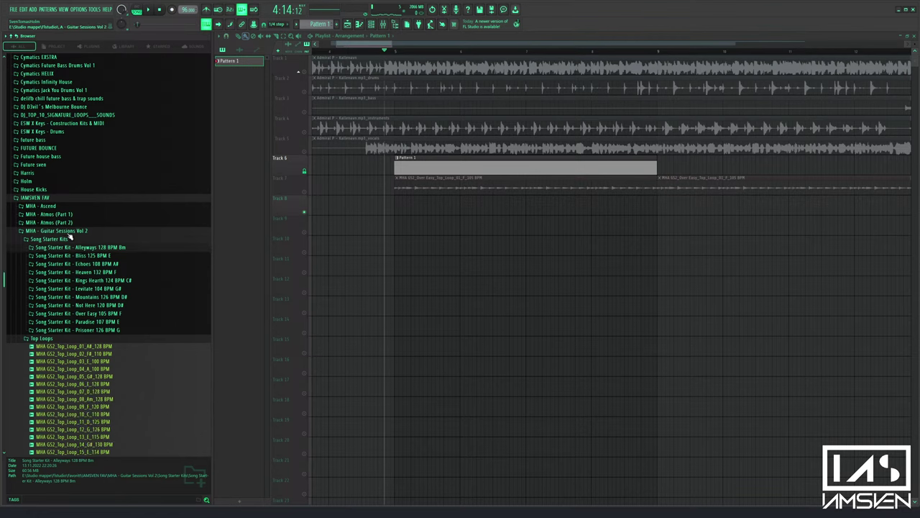
left_click(70, 232)
left_click(70, 233)
scroll(71, 266, "down", 1)
left_click(70, 291)
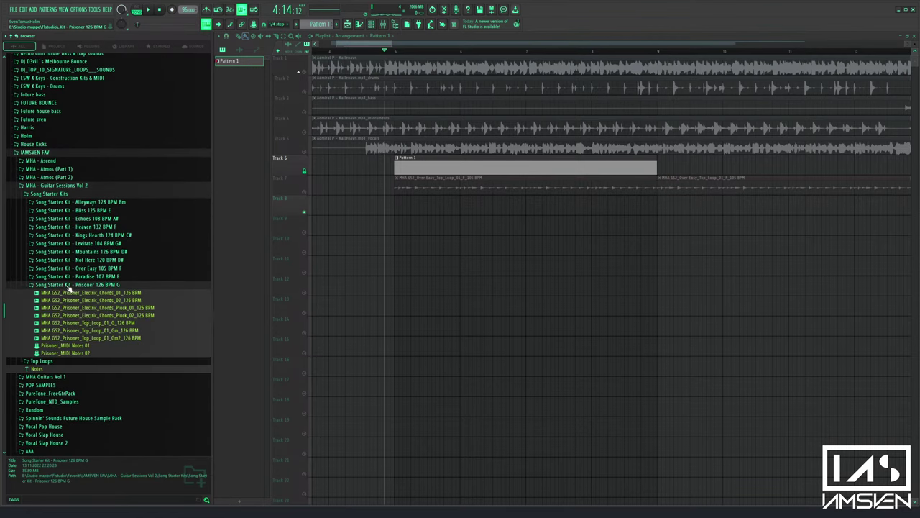
Preview the Prisoner kit's MIDI Notes 01, its three top loops, both electric chord plucks and both electric chords samples
left_click(85, 347)
left_click(92, 338)
left_click(99, 330)
left_click(102, 323)
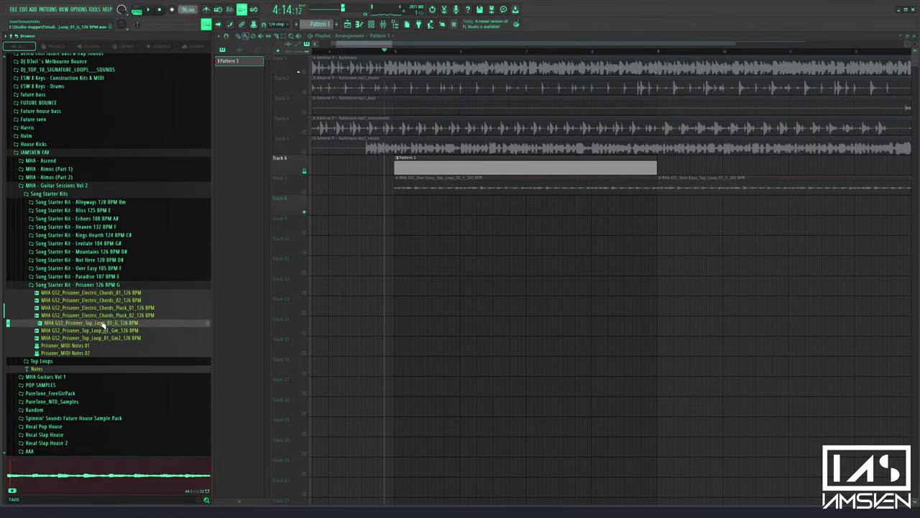
left_click(109, 316)
left_click(108, 308)
left_click(107, 300)
left_click(107, 294)
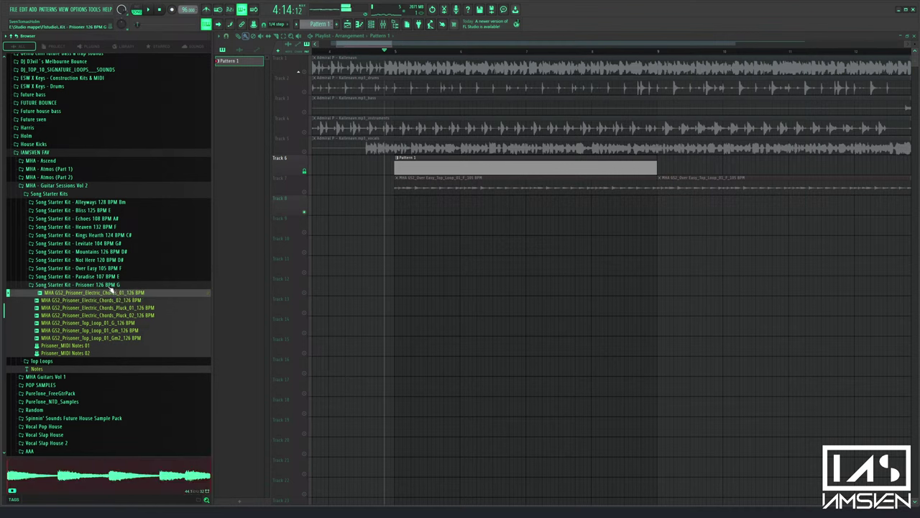
Preview the Prisoner kit's Gm2, Gm and G top loops again, recheck its MIDI Notes 01 and Electric Chords 01, and collapse the kit
left_click(105, 338)
left_click(108, 331)
left_click(107, 324)
left_click(86, 346)
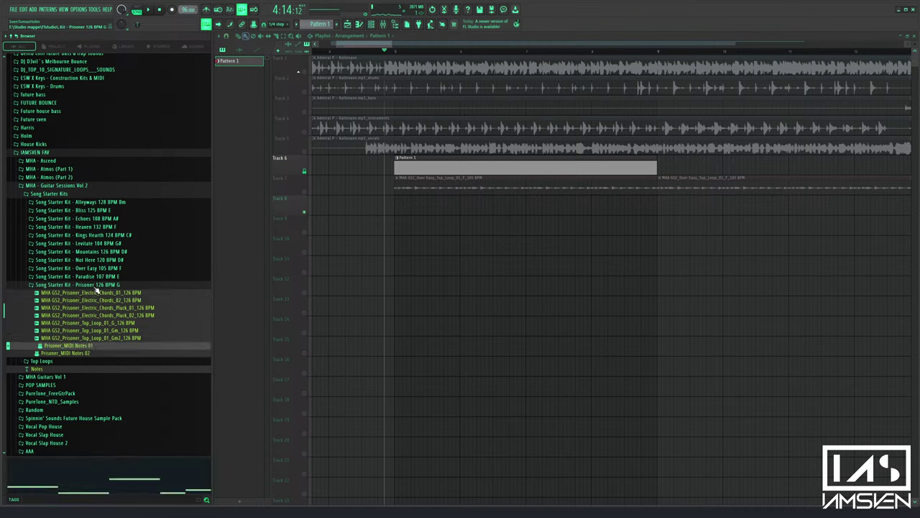
left_click(97, 292)
left_click(98, 285)
Open the Paradise 107 BPM E kit and preview its MIDI Notes 01 and Top Loops 03, 02 and 01
left_click(98, 276)
left_click(107, 338)
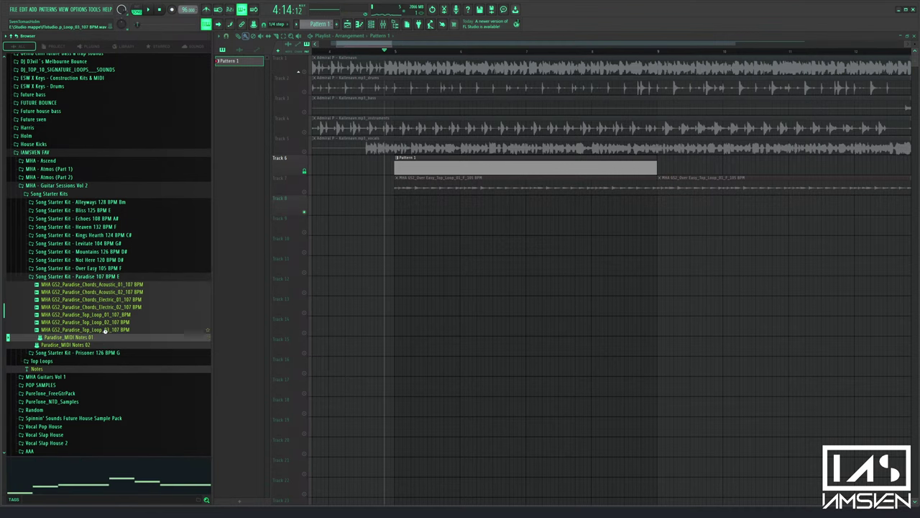
left_click(108, 330)
left_click(119, 322)
left_click(121, 315)
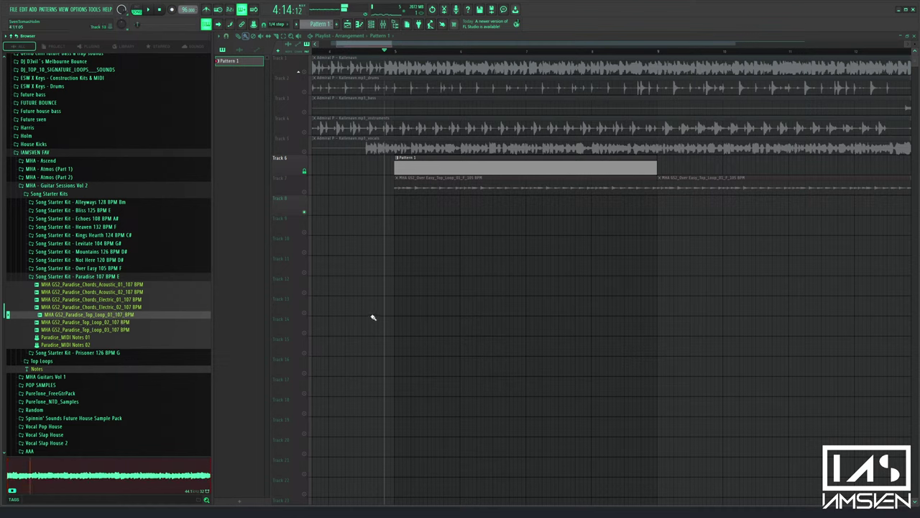
Place Paradise Top Loop 01 on Track 8 at bar 5, adjust its time stretch and set its stretching mode to Stretch
left_click_drag(128, 321, 422, 206)
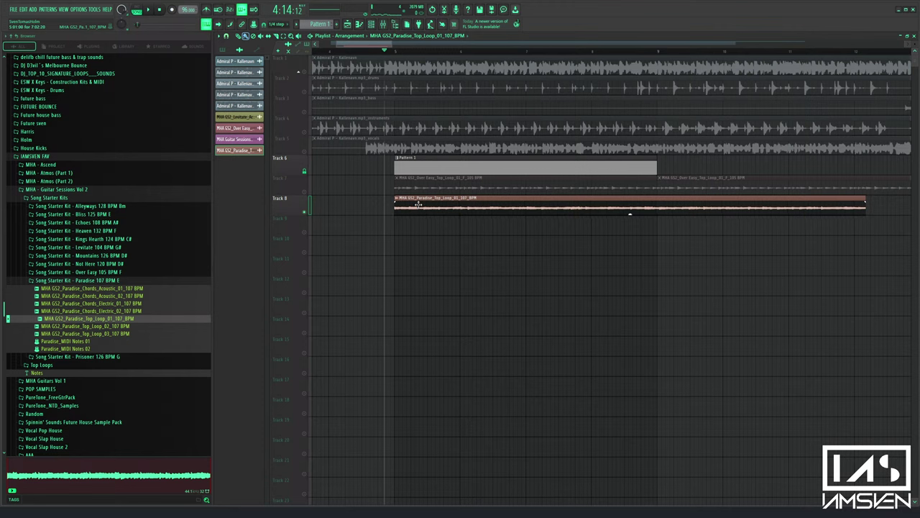
double_click(418, 204)
left_click_drag(403, 157, 403, 142)
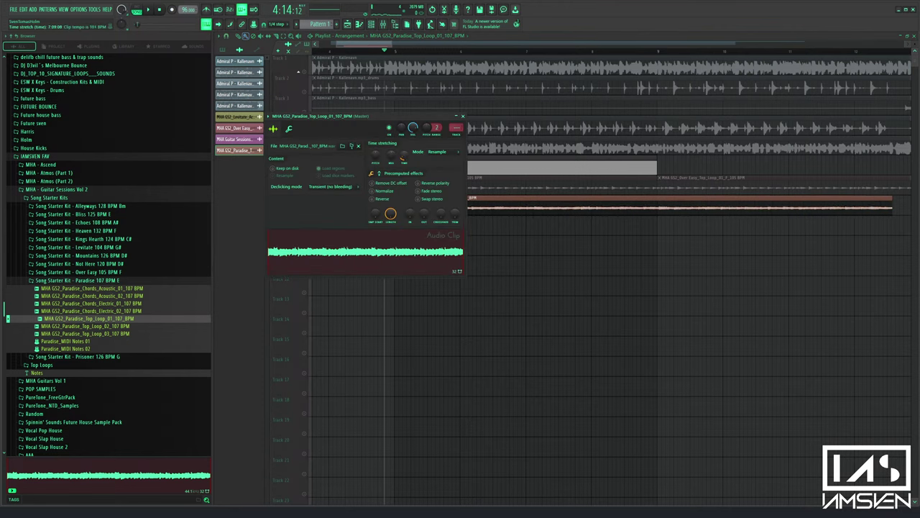
left_click(440, 159)
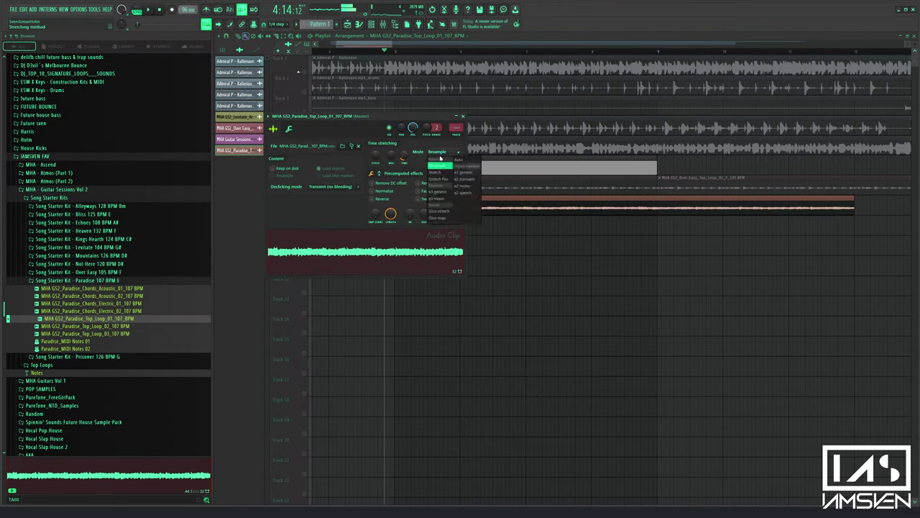
left_click(440, 173)
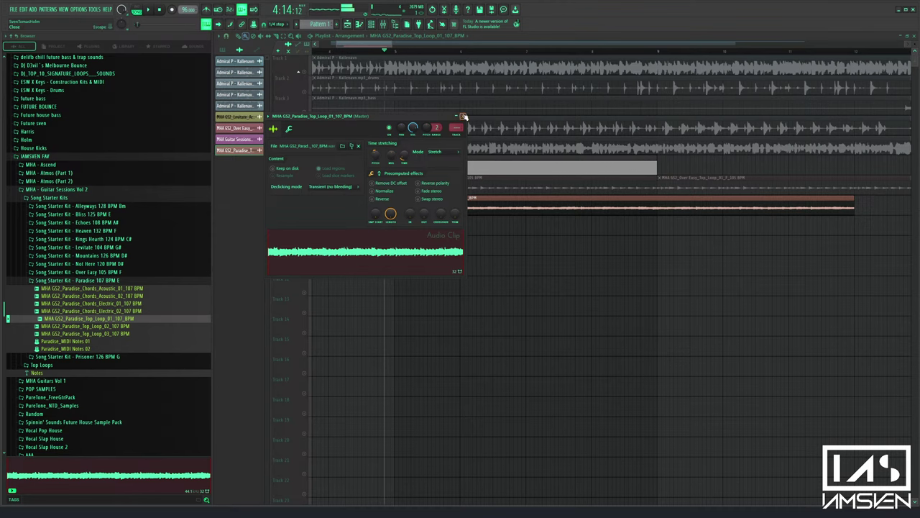
left_click(464, 117)
Play from just before bar 5 and duplicate the Pattern 1 clip on Track 6 so the copy starts at bar 9
left_click(383, 52)
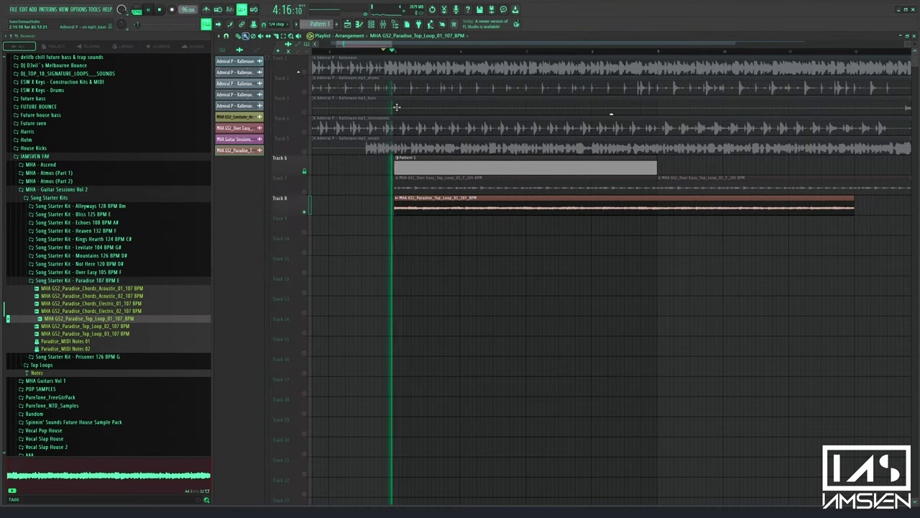
left_click_drag(670, 171, 622, 169)
key("ctrl+b")
key("space")
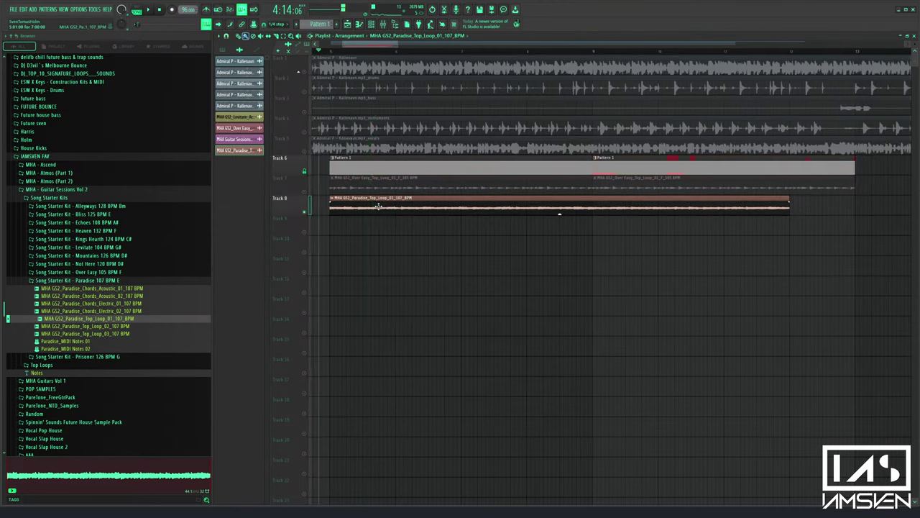
Check the Paradise loop's pitch shift settings and compare them with the notes in Pattern 1's piano roll
double_click(378, 205)
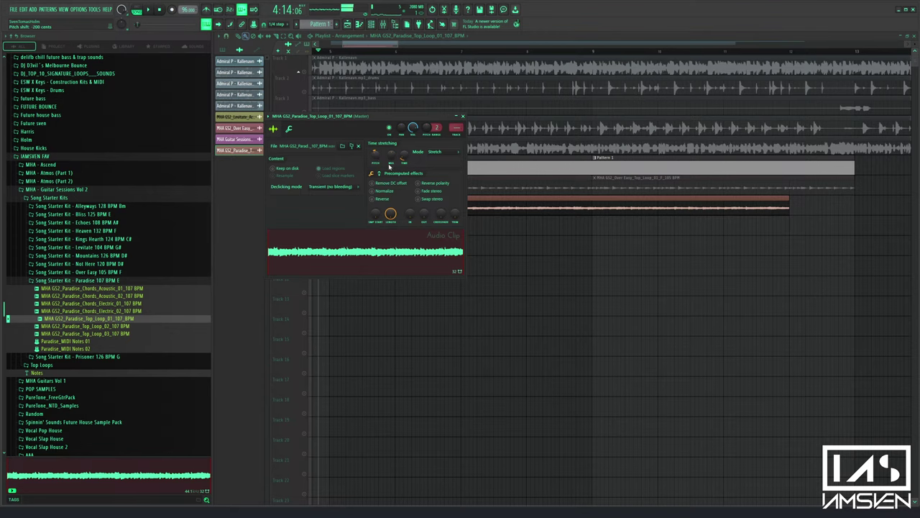
double_click(647, 168)
left_click_drag(708, 231, 406, 231)
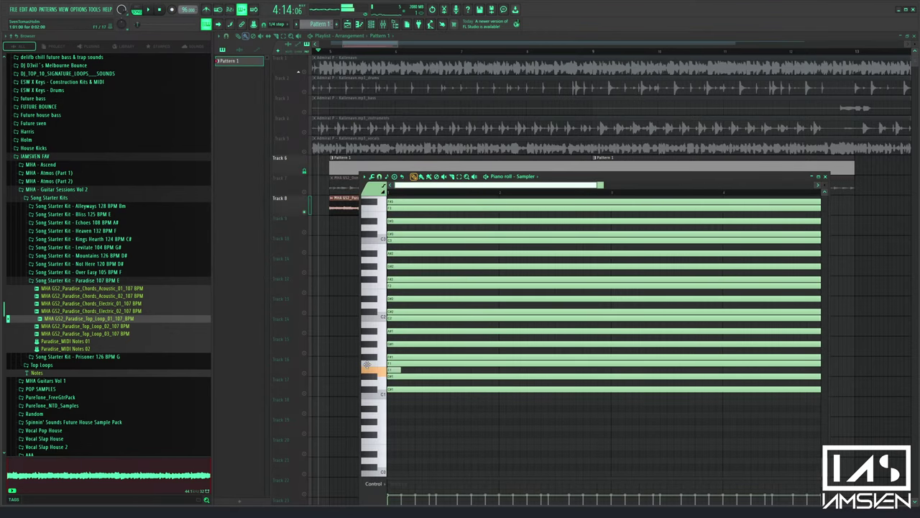
right_click(329, 353)
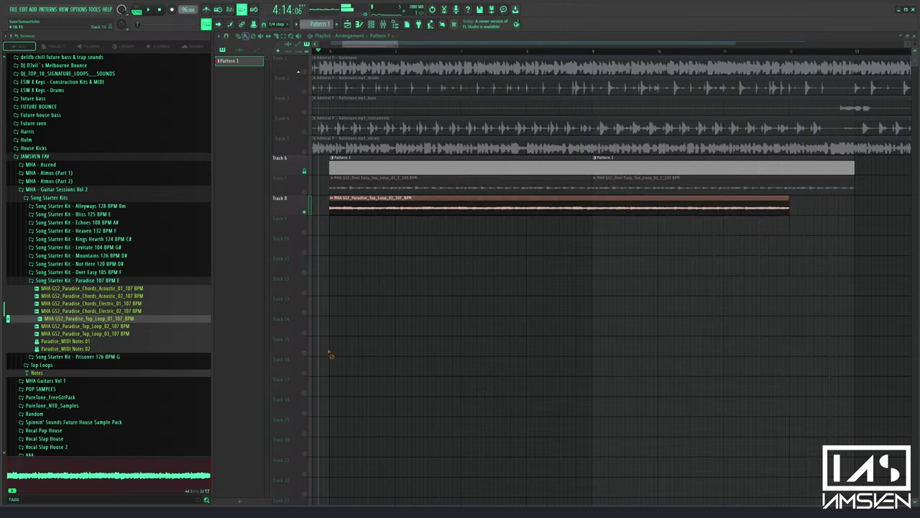
double_click(415, 210)
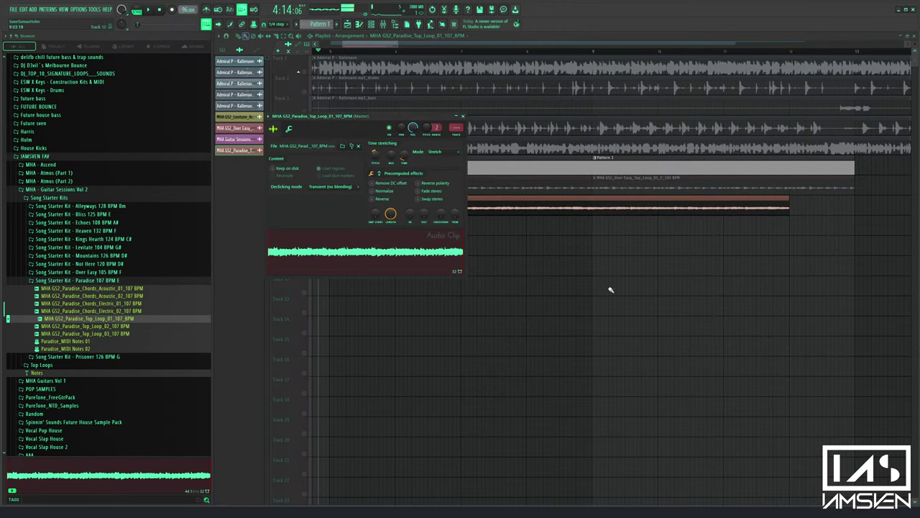
key("Escape")
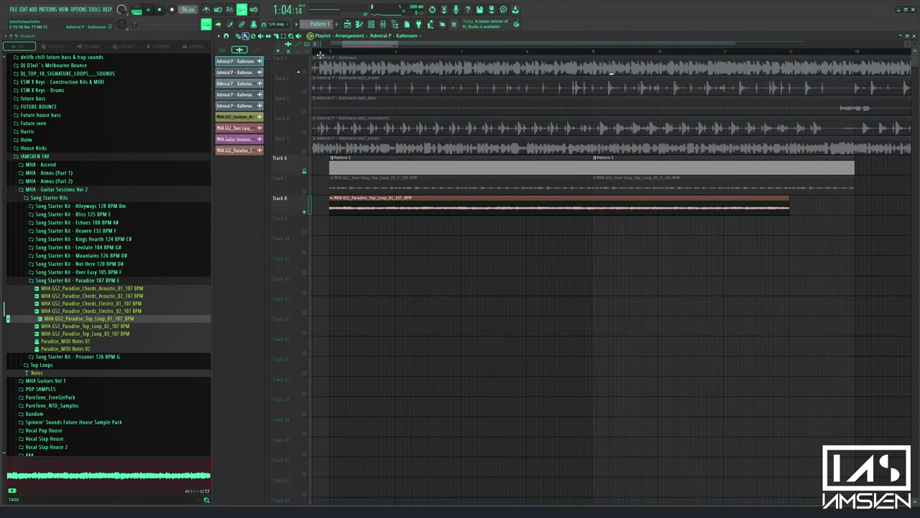
Play the arrangement from just before bar 5 to hear the Paradise loop together with Pattern 1
key("space")
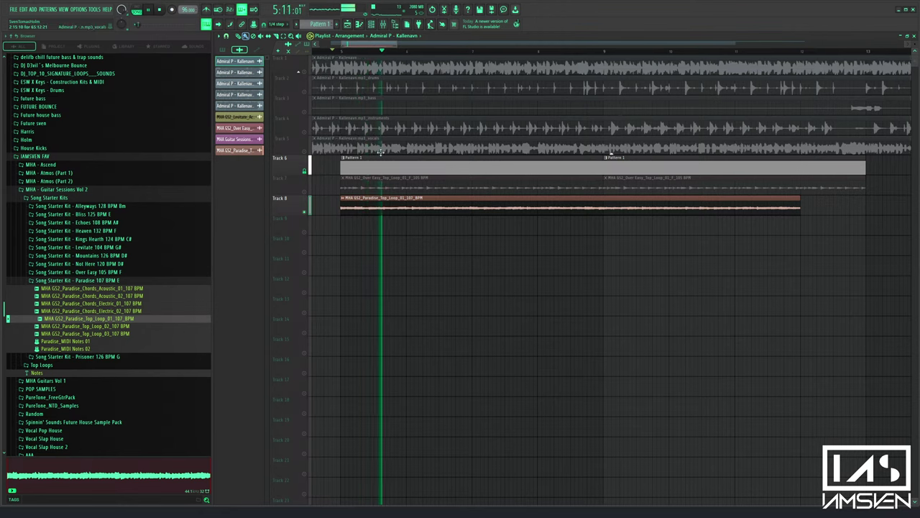
left_click(333, 51)
scroll(345, 53, "up", 4)
scroll(346, 54, "down", 2)
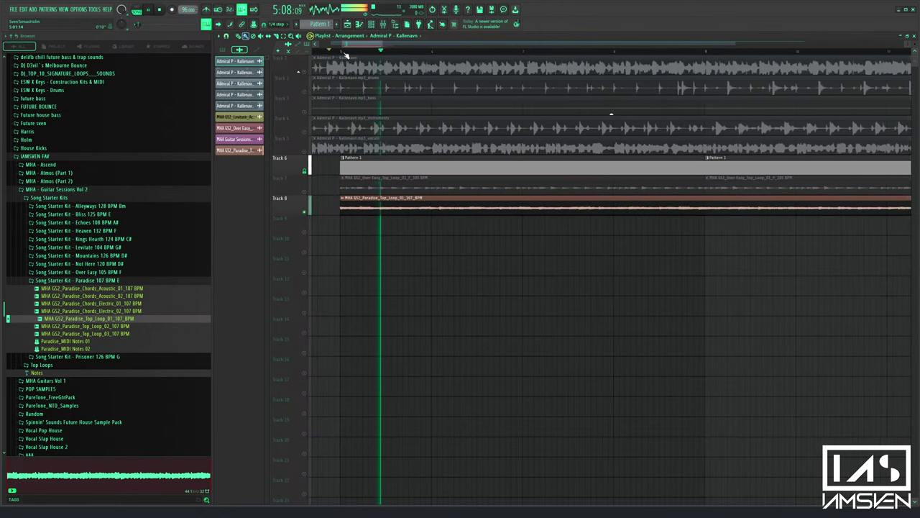
scroll(346, 54, "down", 2)
scroll(754, 52, "up", 1)
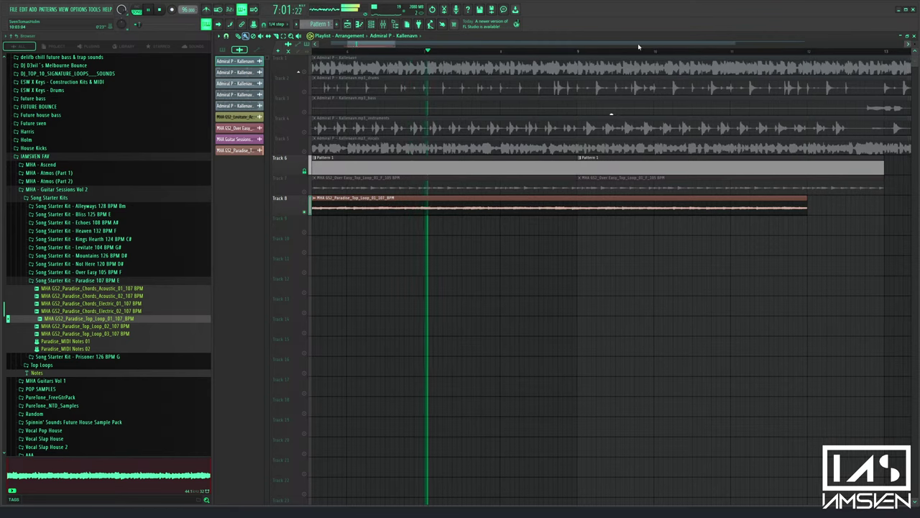
scroll(623, 48, "down", 2)
key("space")
Set the Paradise loop's time stretch to 8:00:00 and play it back from just before bar 5
double_click(577, 196)
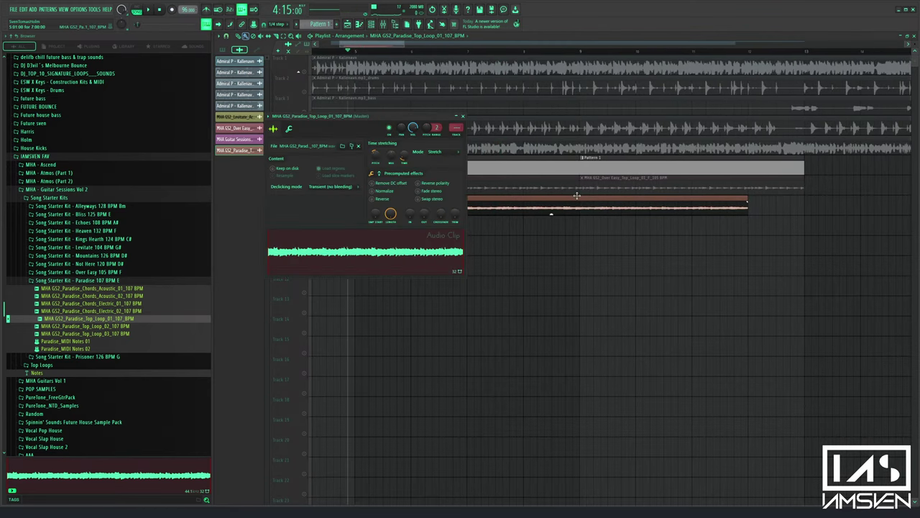
left_click_drag(404, 155, 407, 187)
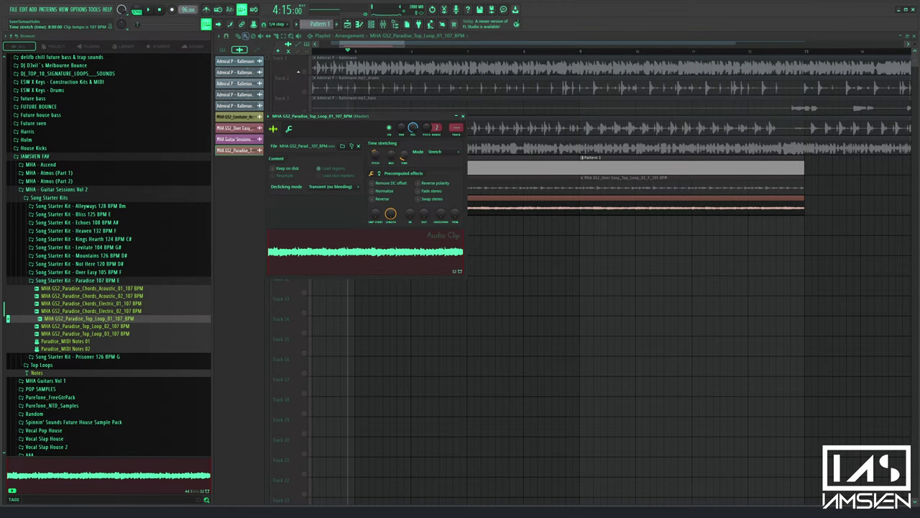
left_click(462, 117)
key("space")
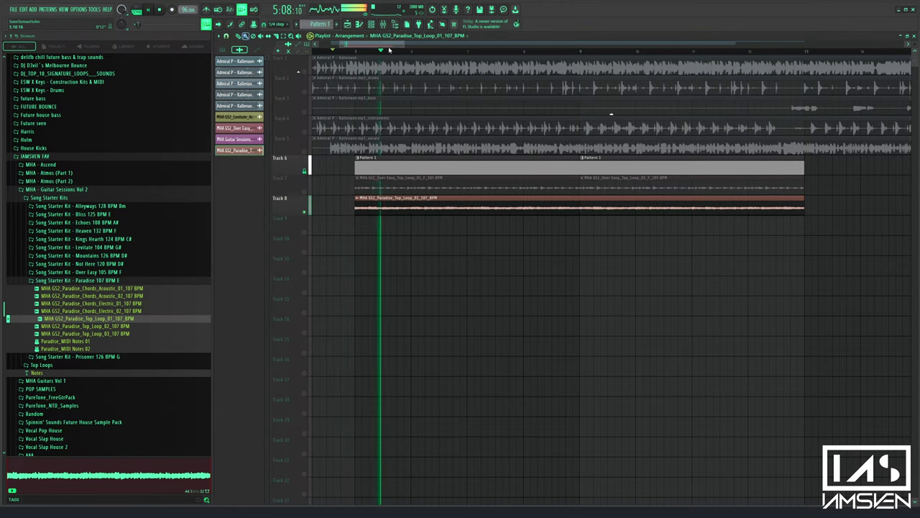
left_click_drag(389, 45, 384, 48)
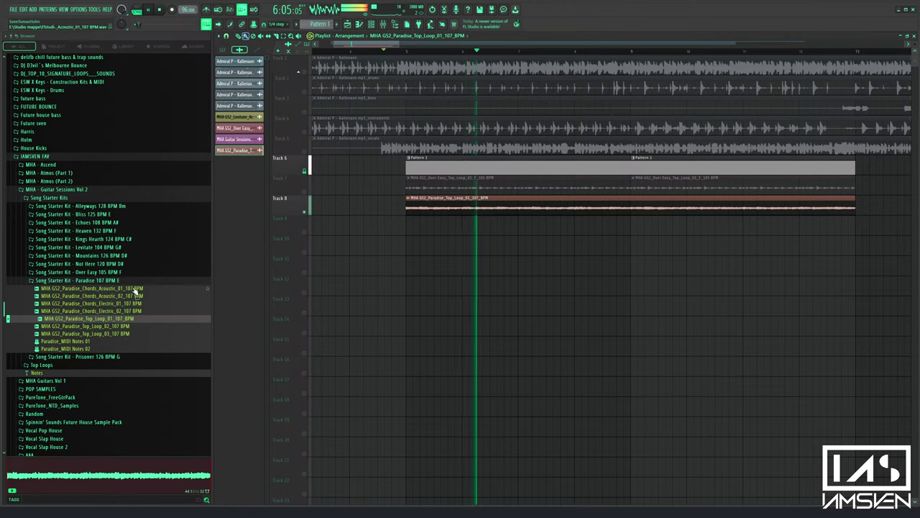
Try the Paradise loop with its pitch shift reset to 0 and raised to +200 cents, and delete the clip from Track 8
double_click(426, 204)
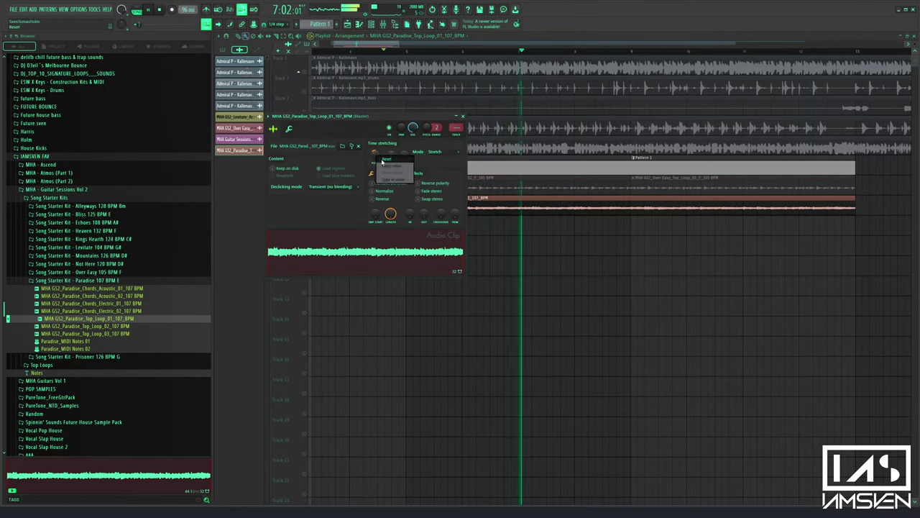
key("space")
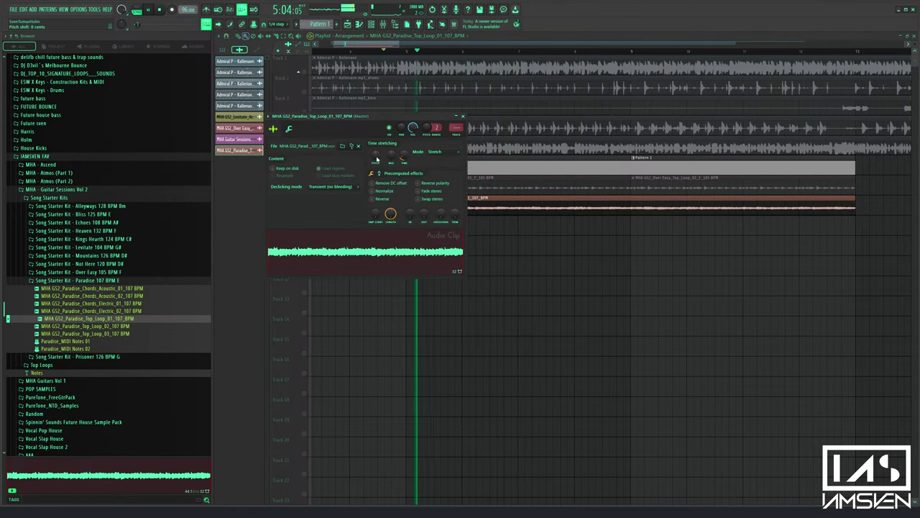
scroll(377, 159, "up", 1)
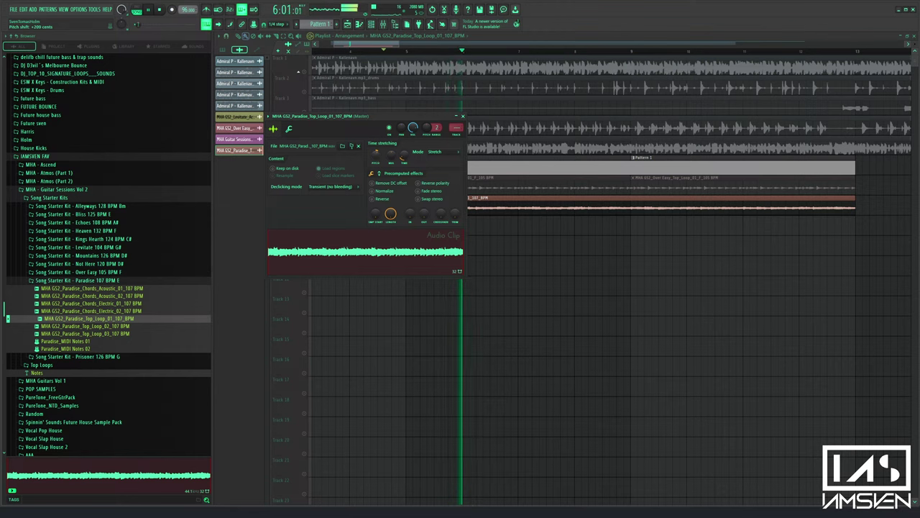
right_click(531, 201)
key("space")
Collapse the Paradise kit, open the Over Easy 105 BPM F kit and preview its Top Loops 03, 02 and 01
left_click(83, 280)
left_click(79, 271)
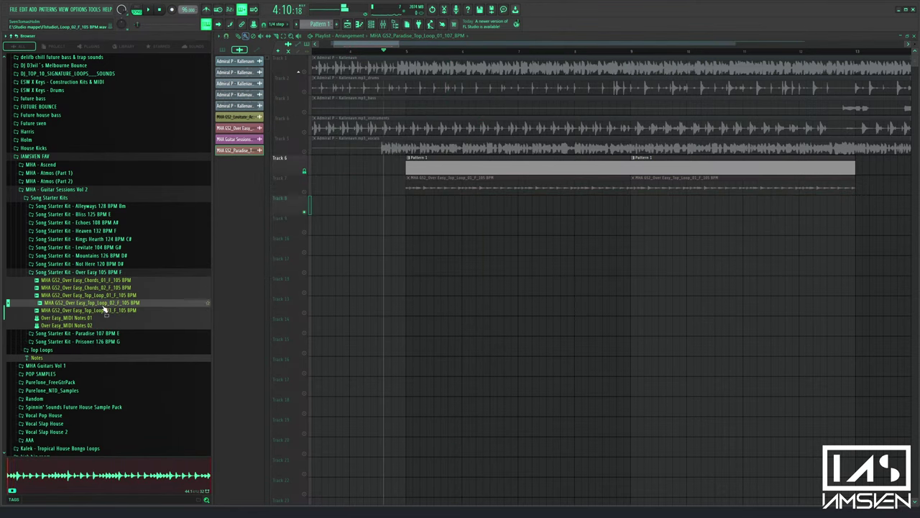
left_click(99, 311)
left_click(105, 304)
left_click(118, 296)
Preview Electric Strum Chords 01 and Top Loop 01 in the Not Here 120 BPM D# kit and collapse it
left_click(80, 264)
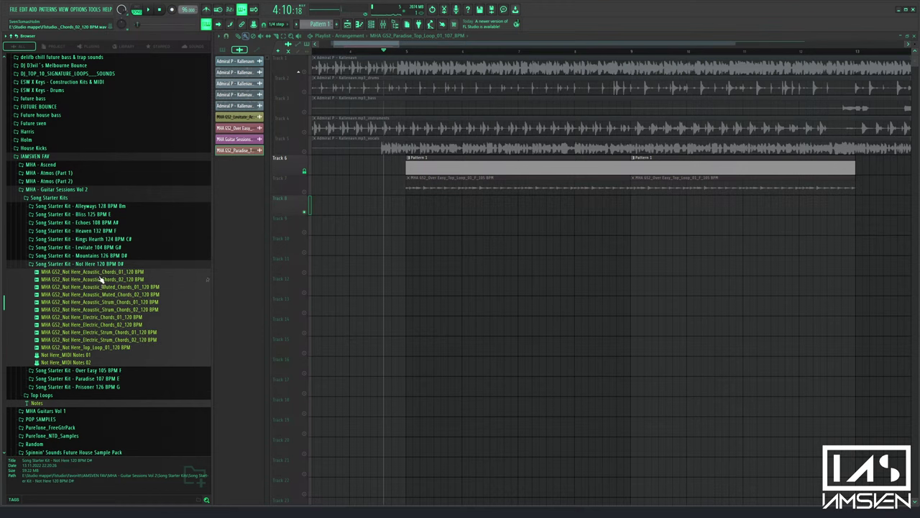
left_click(115, 334)
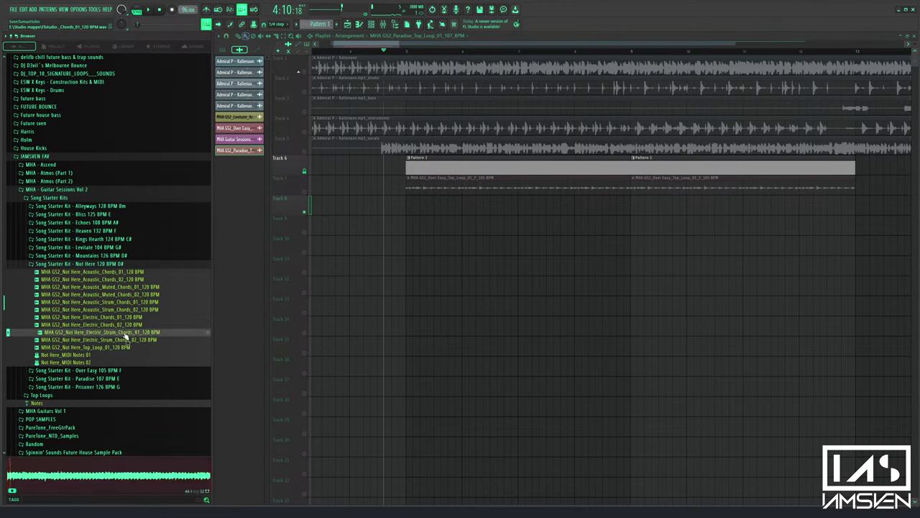
left_click(124, 348)
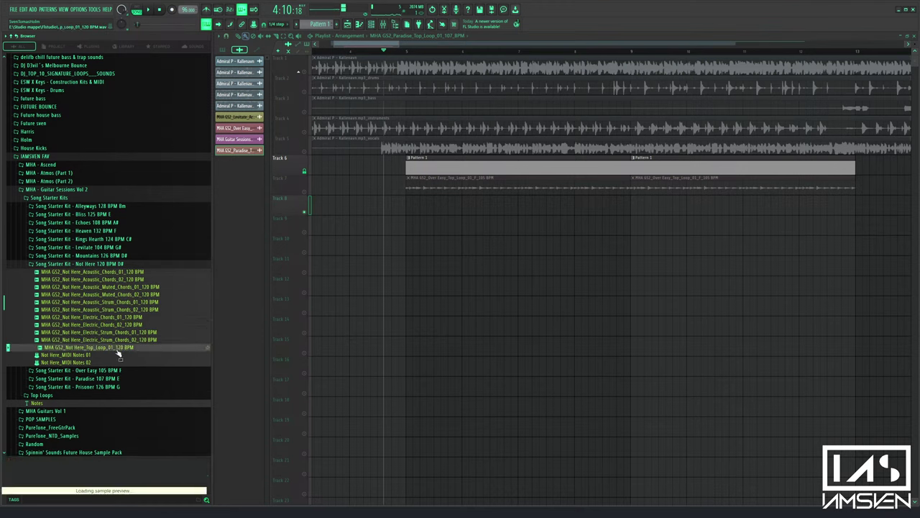
left_click(93, 264)
Preview Top Loops 02 and 01 in the Mountains 126 BPM D# kit and collapse it
left_click(96, 256)
left_click(108, 316)
left_click(110, 309)
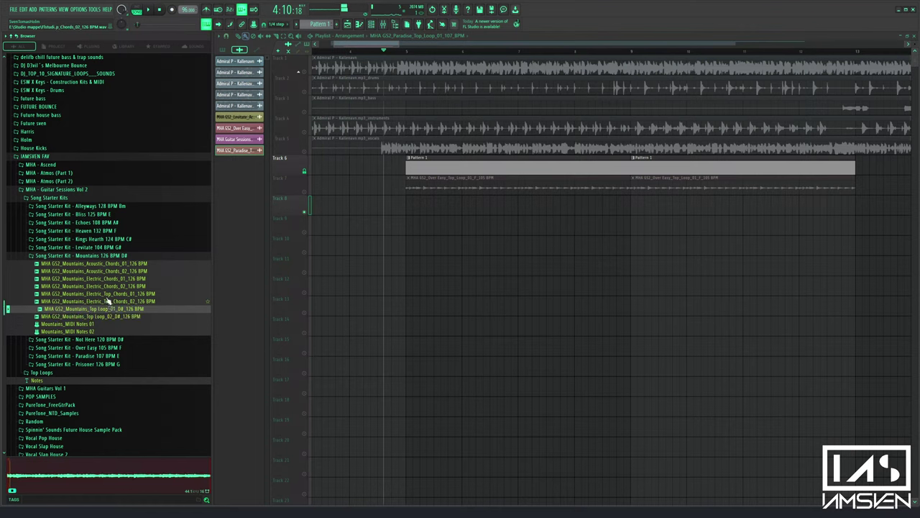
left_click(106, 255)
Preview Chords 02, Acoustic Strum Chords 02 and both top loops in the Levitate 104 BPM G# kit and collapse it
left_click(105, 247)
left_click(107, 308)
left_click(110, 295)
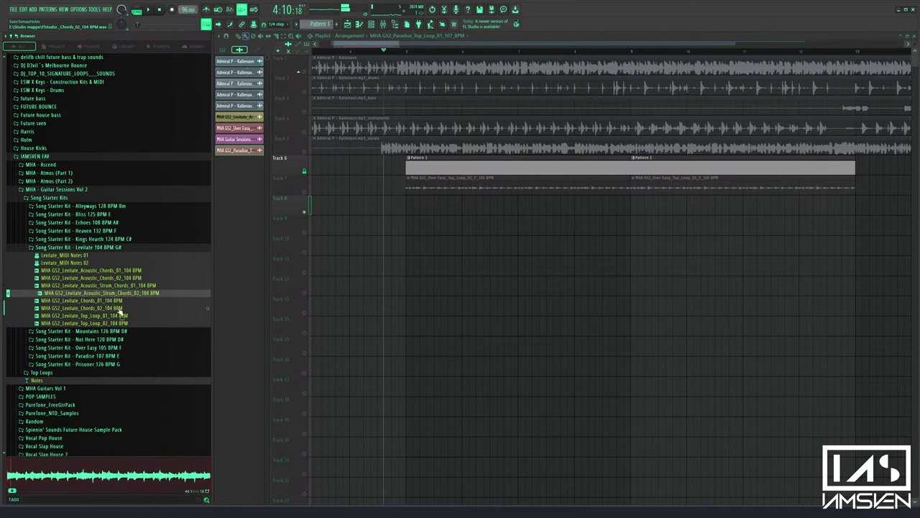
left_click(119, 315)
left_click(119, 323)
left_click(109, 247)
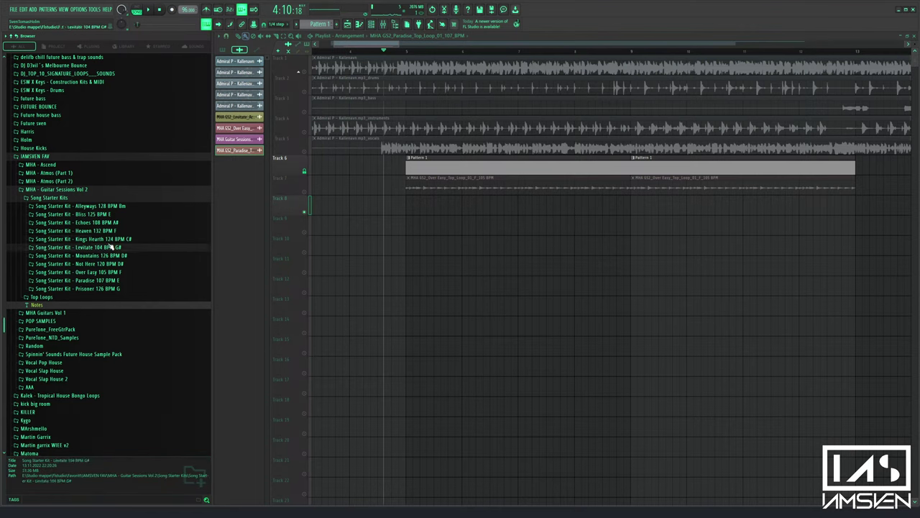
Preview Top Loops 01 and 02 in the Kings Hearth 124 BPM C# kit and collapse it
left_click(108, 238)
left_click(105, 307)
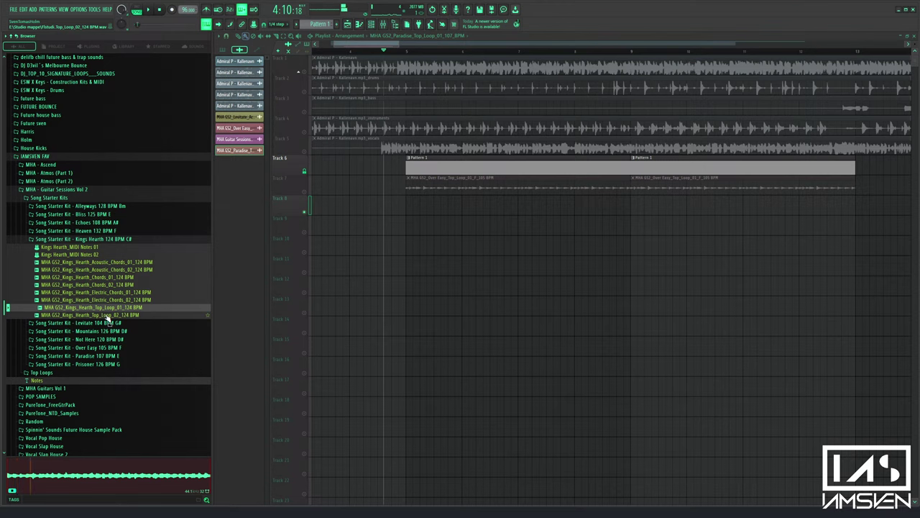
left_click(108, 315)
left_click(108, 239)
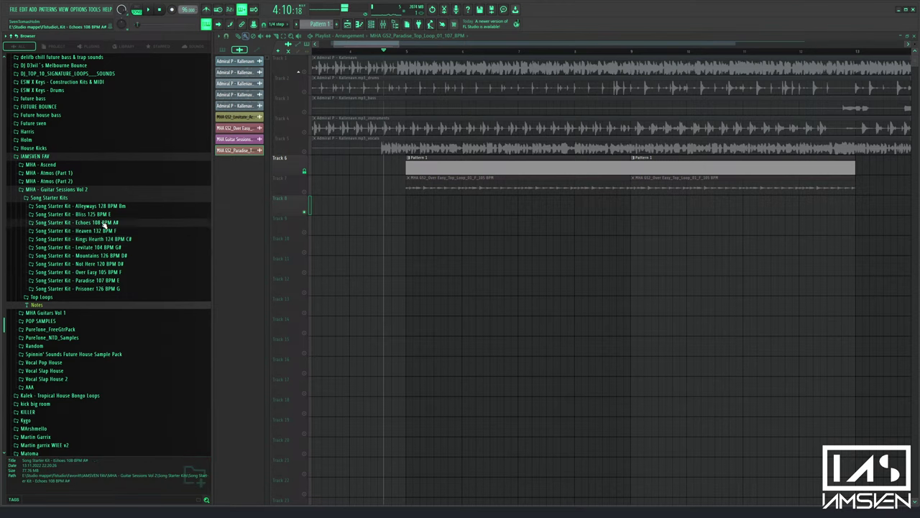
Open the Echoes 108 BPM A# kit, preview its three top loops and replay Top Loop 02
left_click(106, 222)
left_click(106, 321)
left_click(108, 329)
left_click(106, 337)
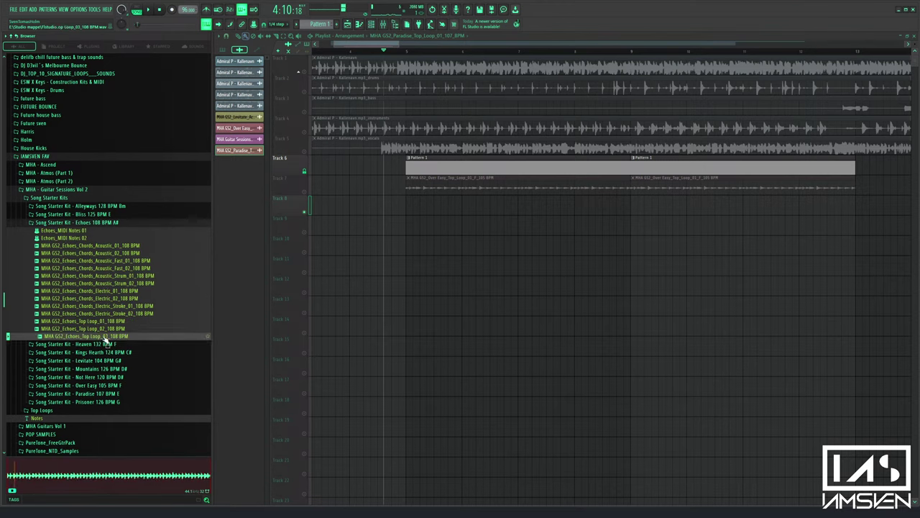
left_click(105, 330)
Place Echoes Top Loop 02 on Track 8 at bar 5 and time-stretch it to end at bar 13
left_click_drag(106, 331, 417, 205)
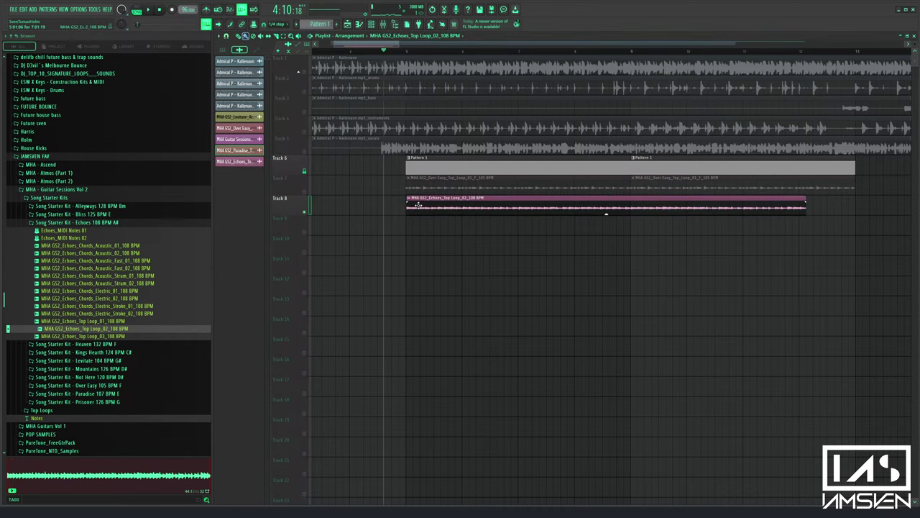
double_click(418, 205)
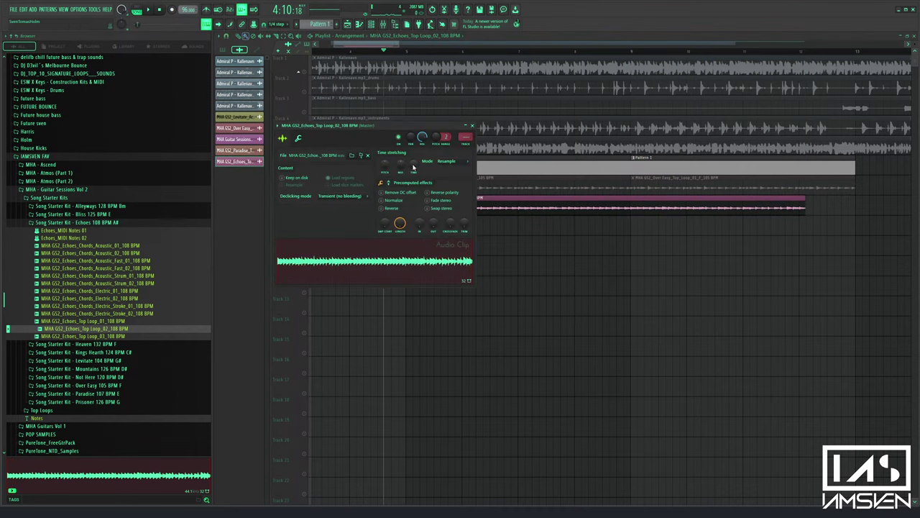
mouse_move(413, 167)
left_mouse_down()
mouse_move(413, 182)
mouse_move(412, 163)
left_mouse_up()
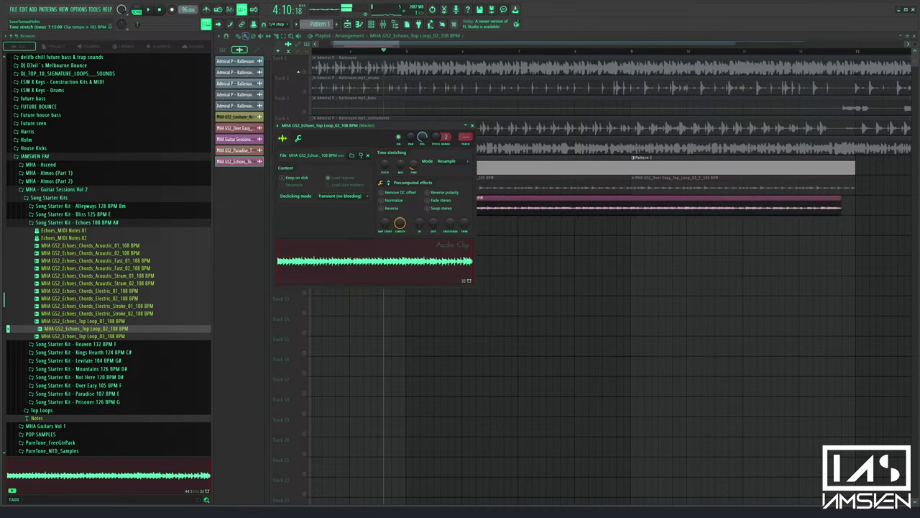
left_click_drag(348, 131, 393, 203)
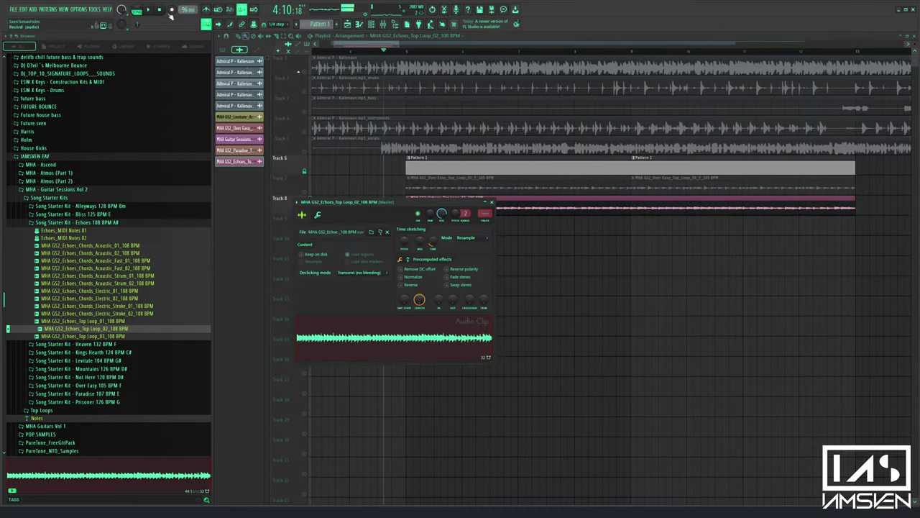
Play the arrangement from just before bar 5 to hear the stretched Top Loop 02 against the chord pattern
left_click(400, 50)
key("space")
double_click(434, 207)
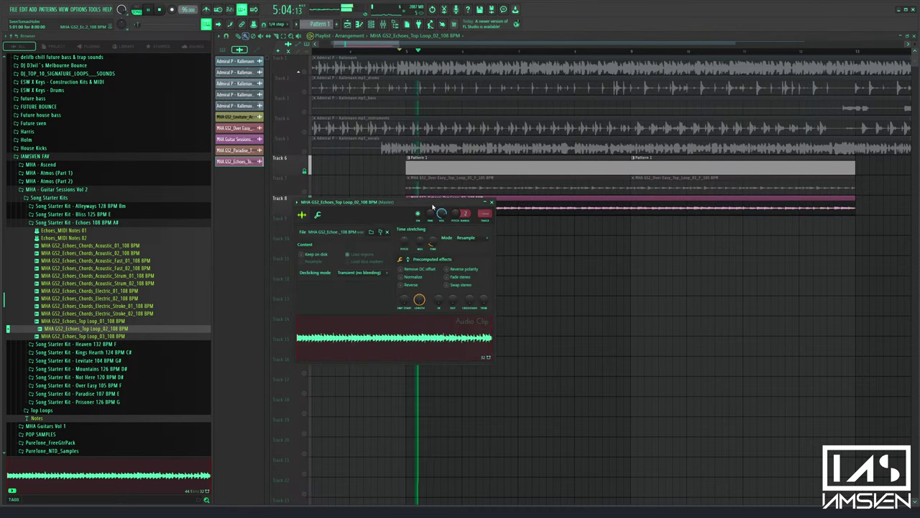
left_click_drag(424, 207, 423, 222)
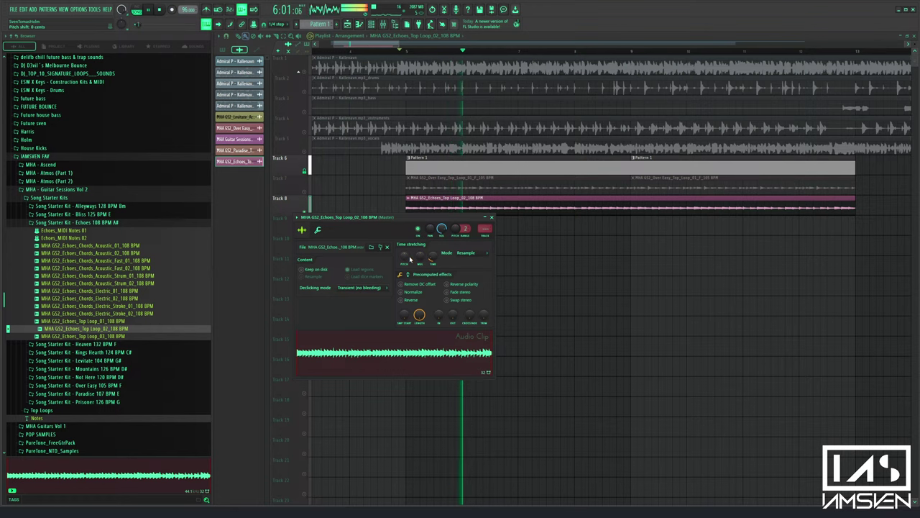
key("space")
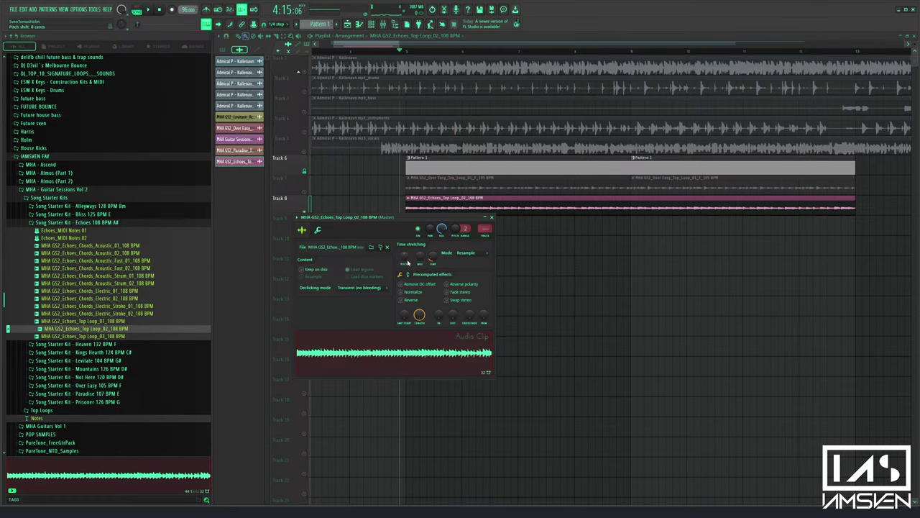
Check the notes in Pattern 1, raise Top Loop 02's pitch by 100 cents and use the Auto stretch mode
double_click(469, 175)
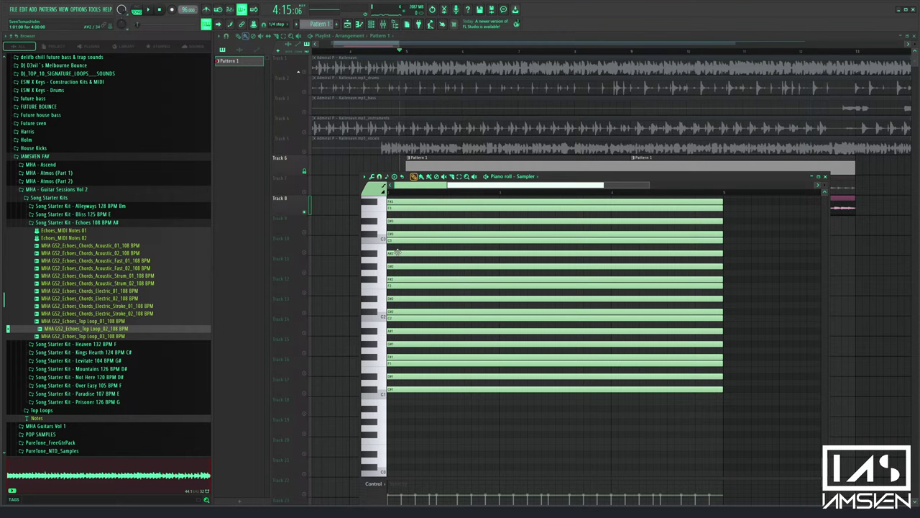
key("Escape")
double_click(630, 212)
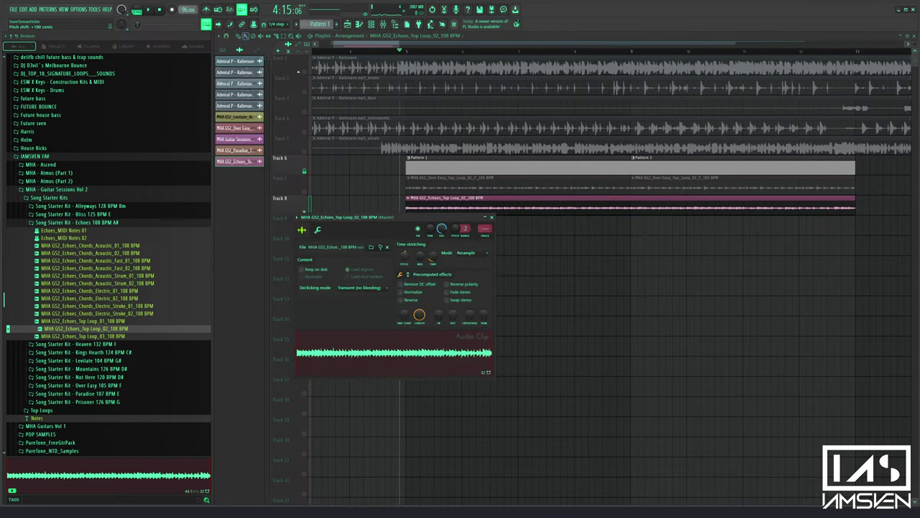
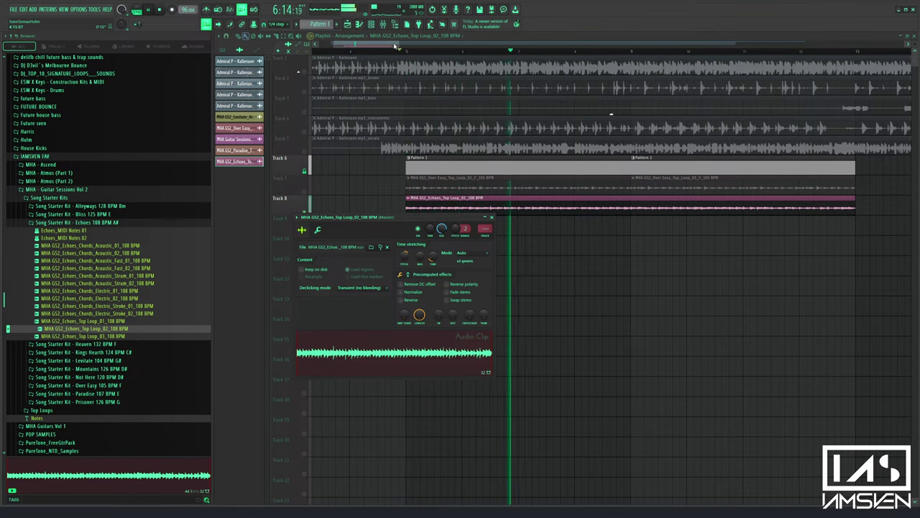
left_click(492, 217)
scroll(449, 216, "left", 3)
key("space")
Place Echoes Top Loop 03 on Track 9 at bar 5 and time-stretch it to end at bar 13
left_click(116, 336)
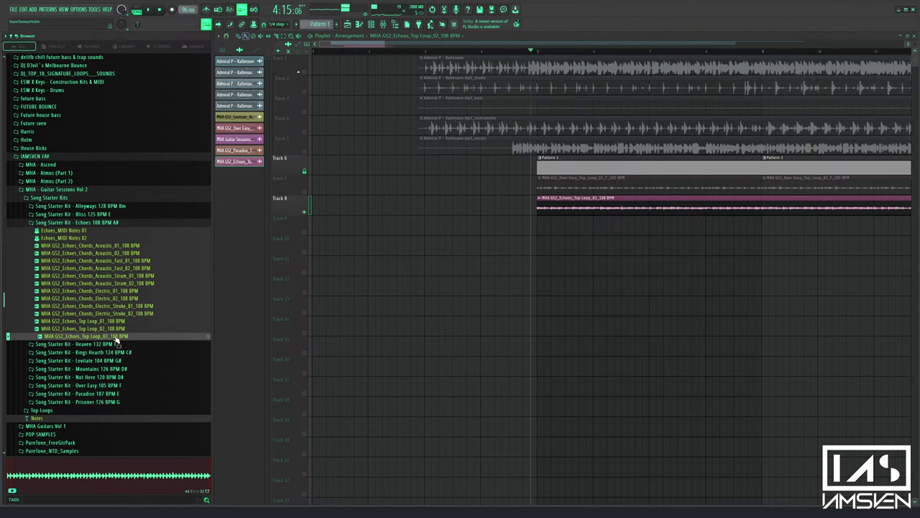
left_click_drag(129, 344, 553, 225)
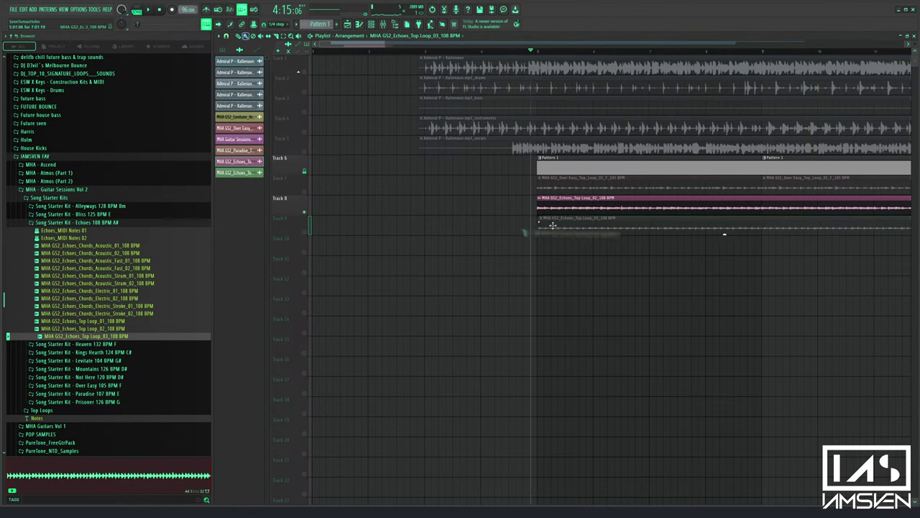
key("space")
scroll(568, 221, "right", 3)
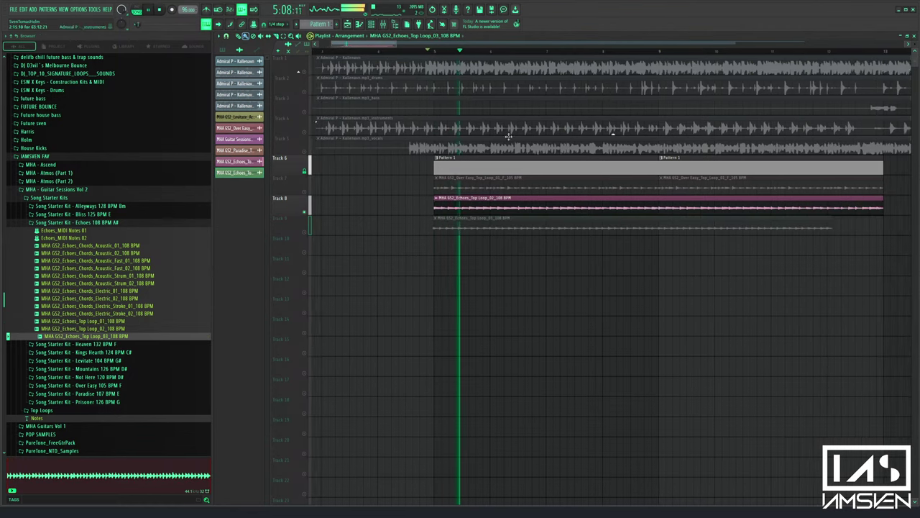
double_click(584, 218)
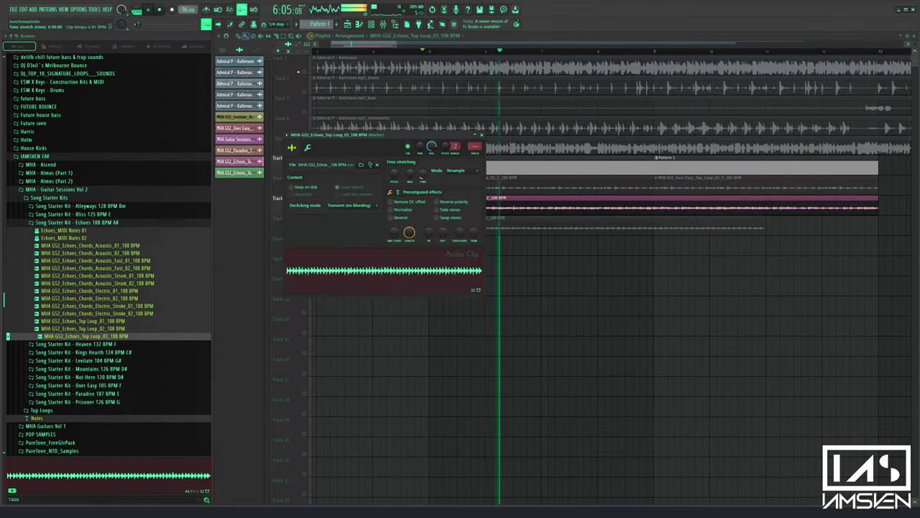
left_click(481, 135)
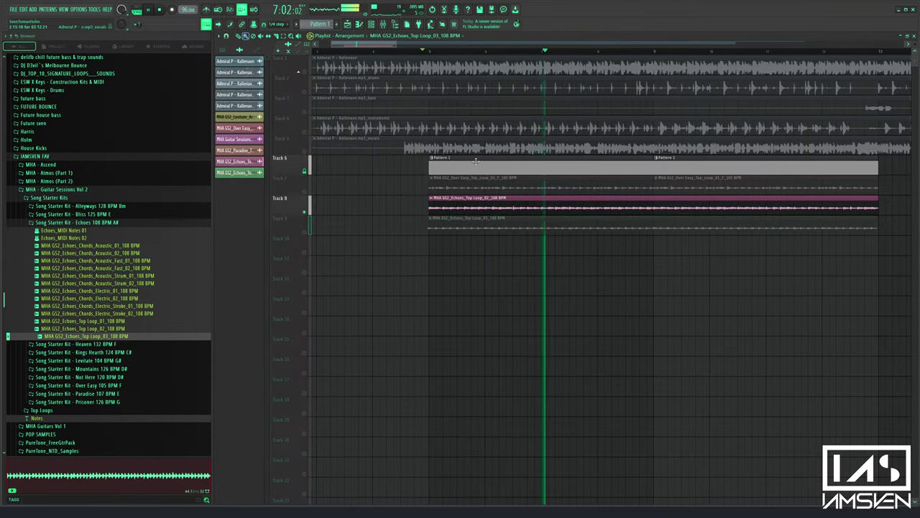
Raise the pitch of Echoes Top Loop 03 on Track 9 and use the Auto stretch mode
scroll(462, 58, "up", 2)
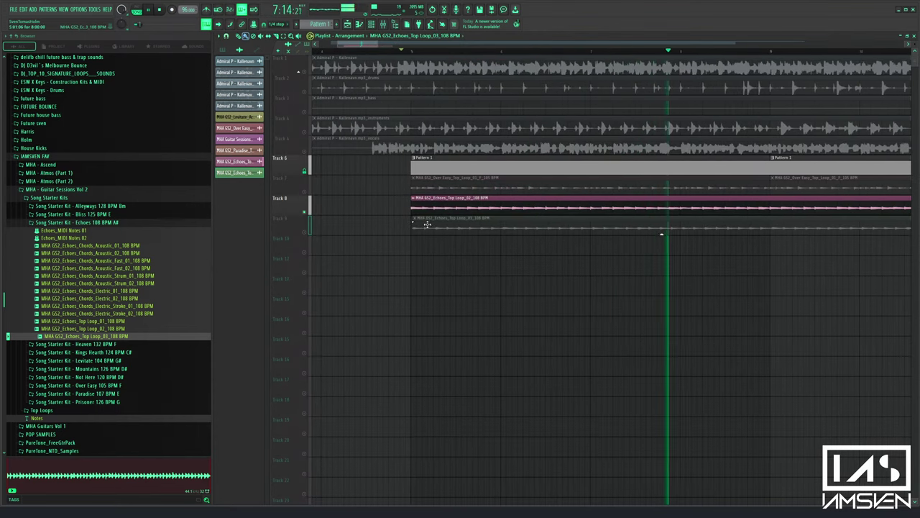
scroll(420, 56, "down", 2)
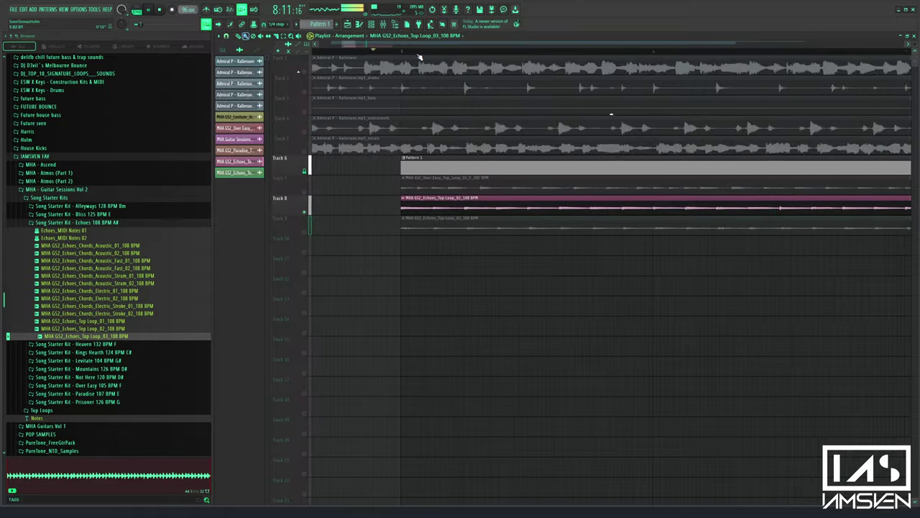
scroll(420, 56, "down", 1)
double_click(462, 218)
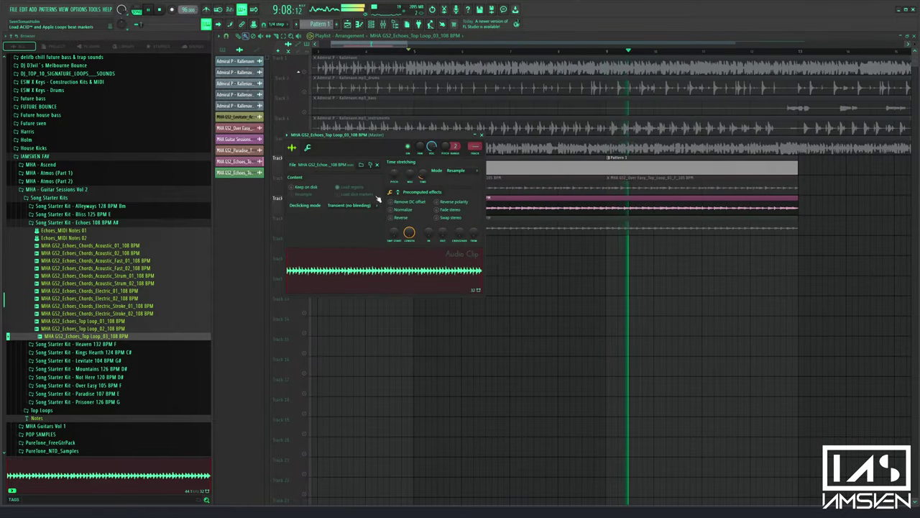
left_click_drag(394, 172, 395, 163)
left_click(481, 135)
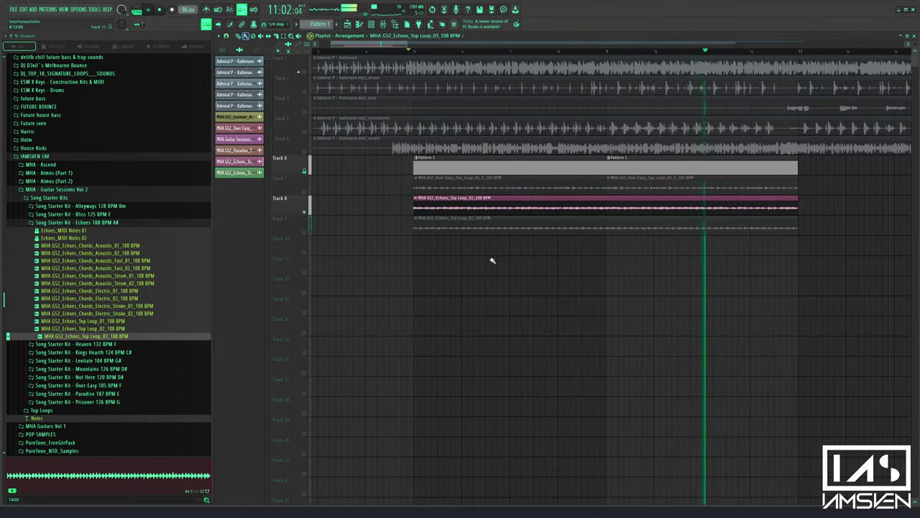
Unmute Track 9, mute Track 8 and the Track 6 chord pattern, and play back to hear Top Loop 03
key("space")
left_click(305, 233)
key("space")
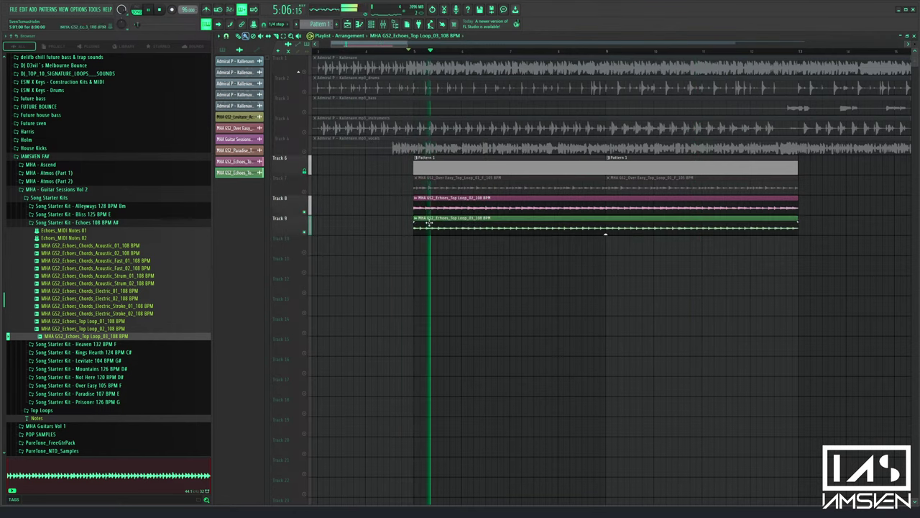
left_click(304, 213)
key("space")
key("space")
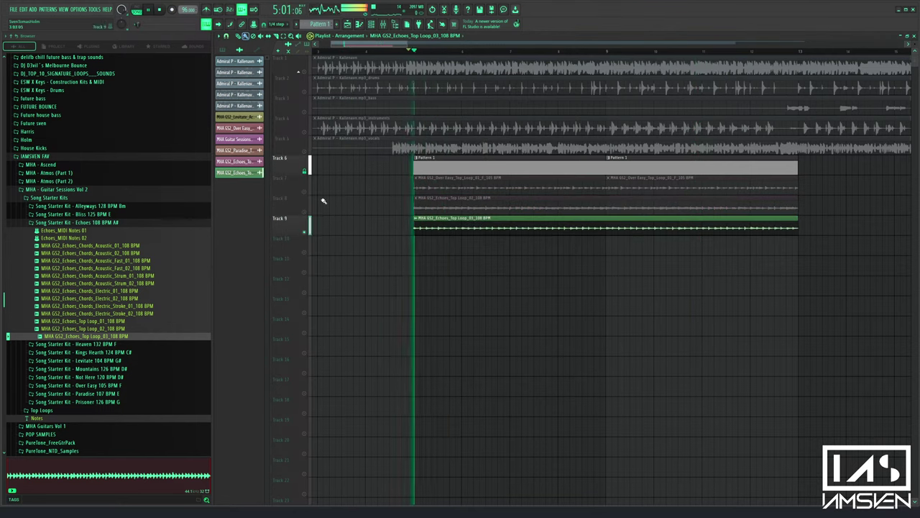
left_click(305, 172)
Unmute Track 8 and pan Echoes Top Loop 03 and Top Loop 02 away from centre during playback
double_click(605, 231)
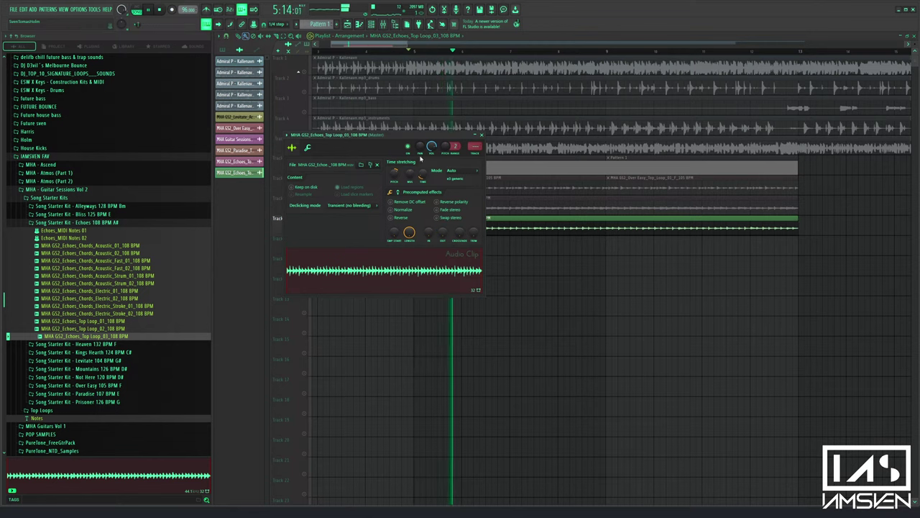
left_click(481, 135)
left_click(305, 212)
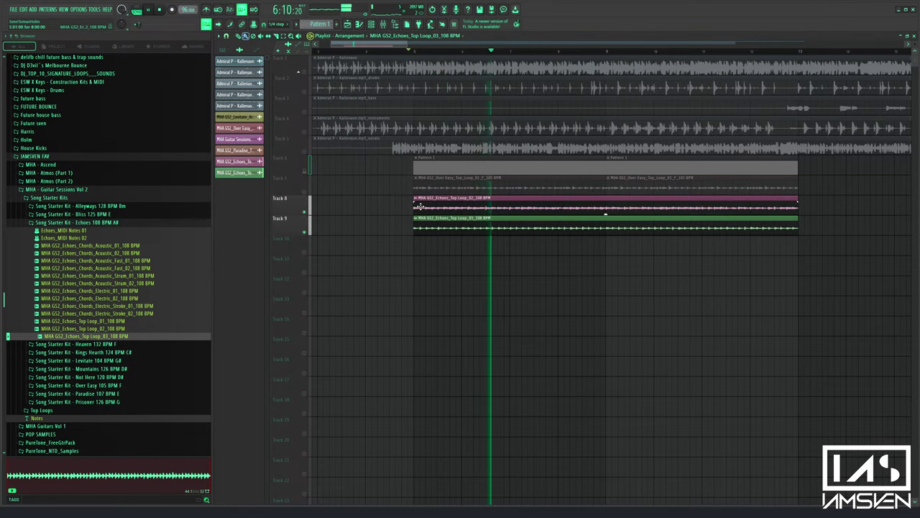
double_click(418, 202)
left_click_drag(431, 229, 433, 223)
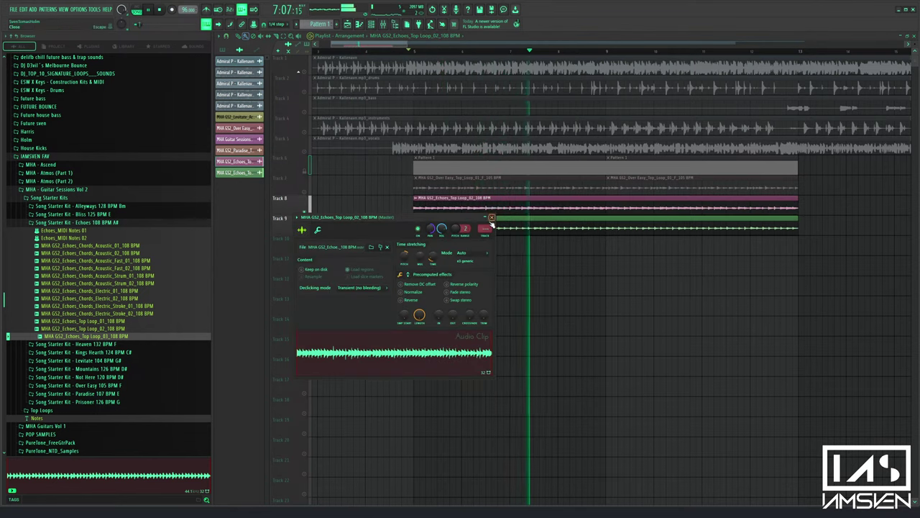
left_click(492, 217)
key("space")
Add Echoes Top Loop 01 to Track 10 from bar 5 to 13, raise its pitch and set its mode to Stretch
key("Up")
key("Up")
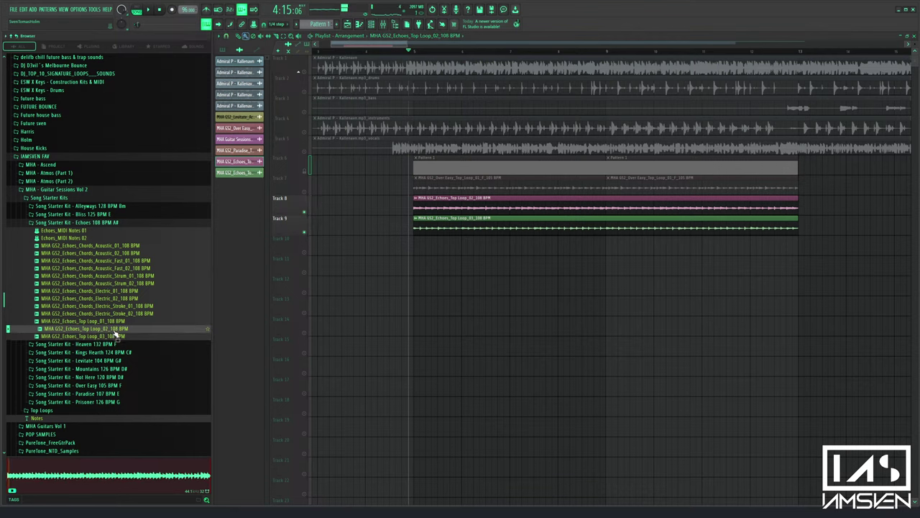
left_click_drag(118, 325, 427, 247)
double_click(424, 245)
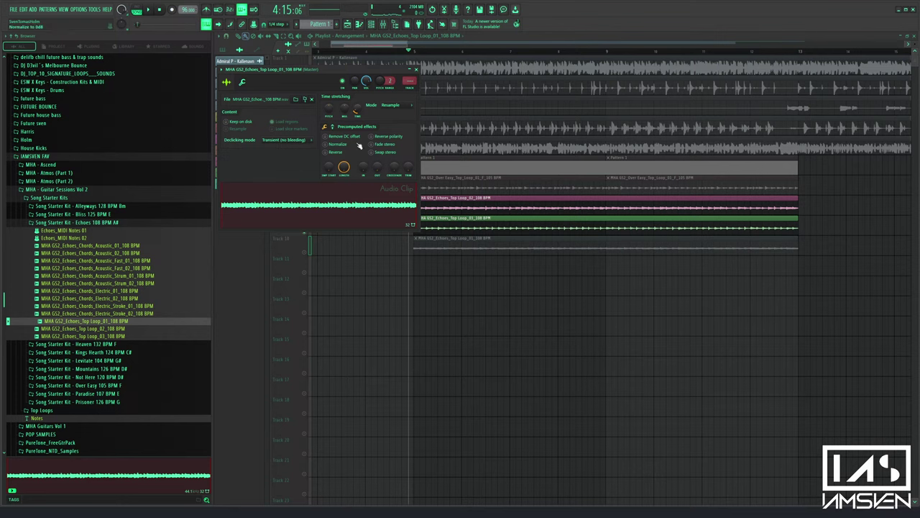
left_click(390, 105)
left_click(393, 125)
left_click(416, 70)
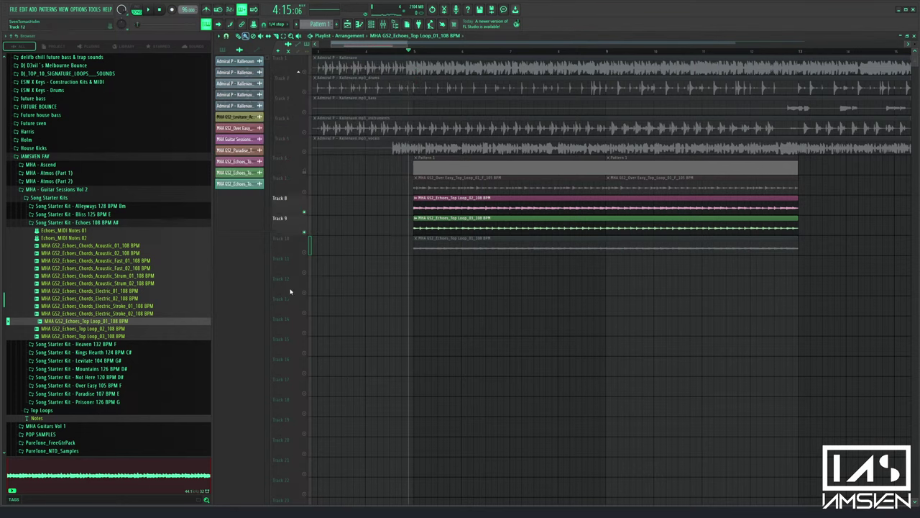
Unmute Track 10 and route Echoes Top Loops 02, 03 and 01 to mixer tracks 4, 5 and 6
left_click(305, 252)
key("space")
double_click(432, 221)
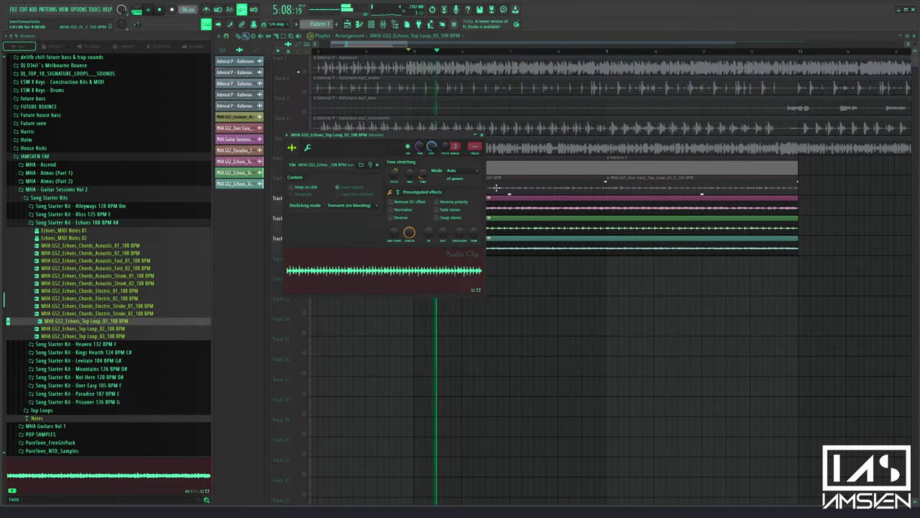
double_click(508, 207)
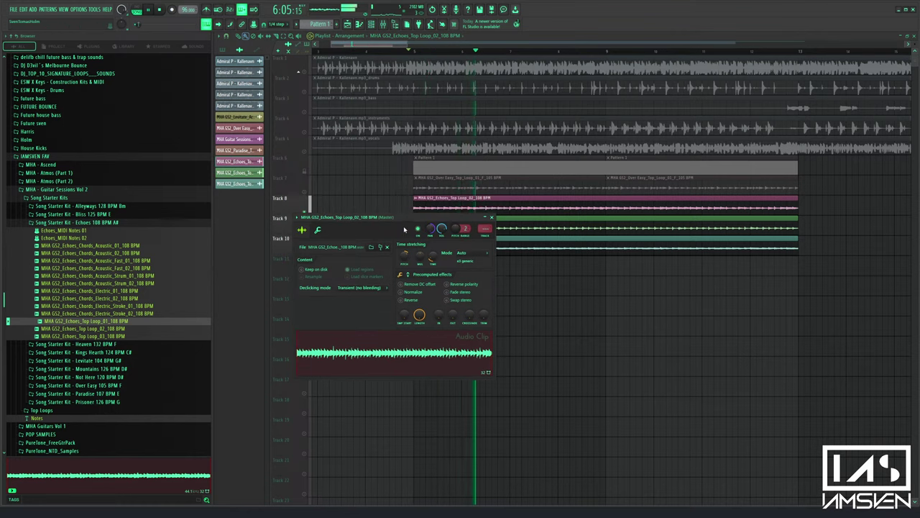
left_click_drag(405, 229, 402, 230)
key("ctrl+l")
double_click(541, 230)
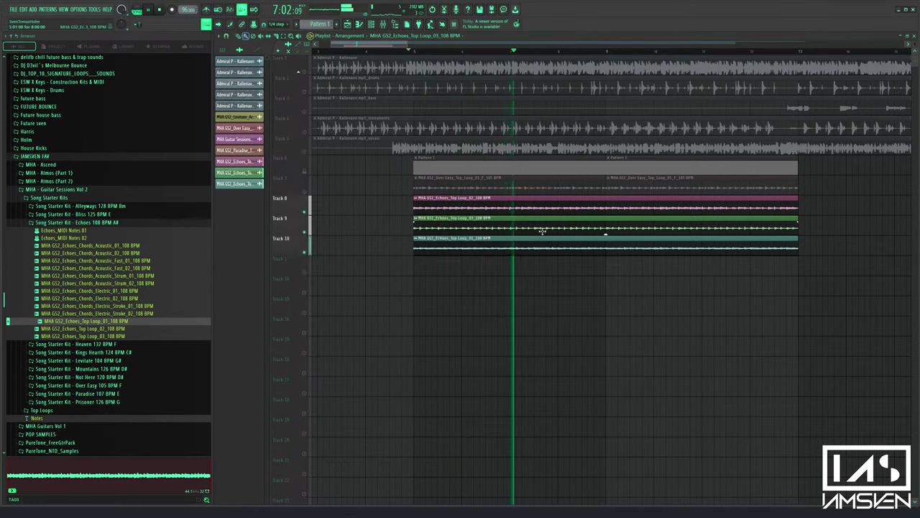
key("ctrl+l")
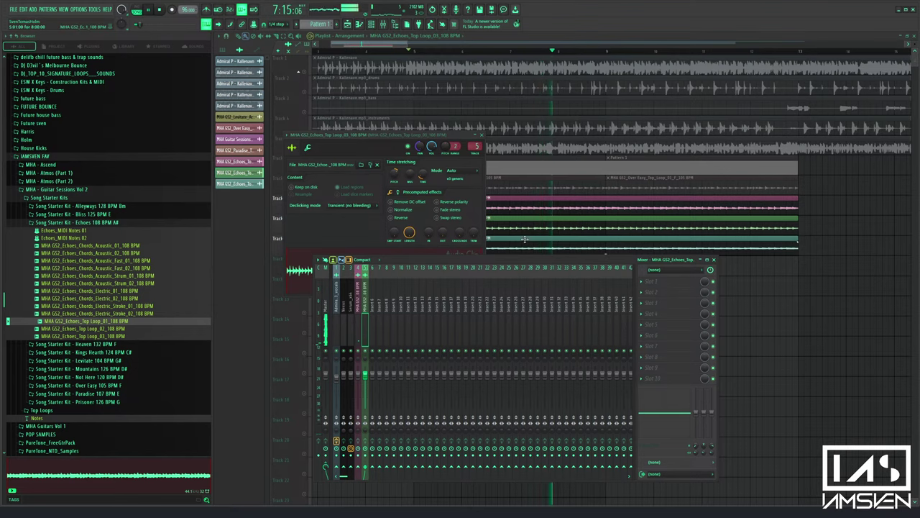
double_click(525, 239)
key("ctrl+l")
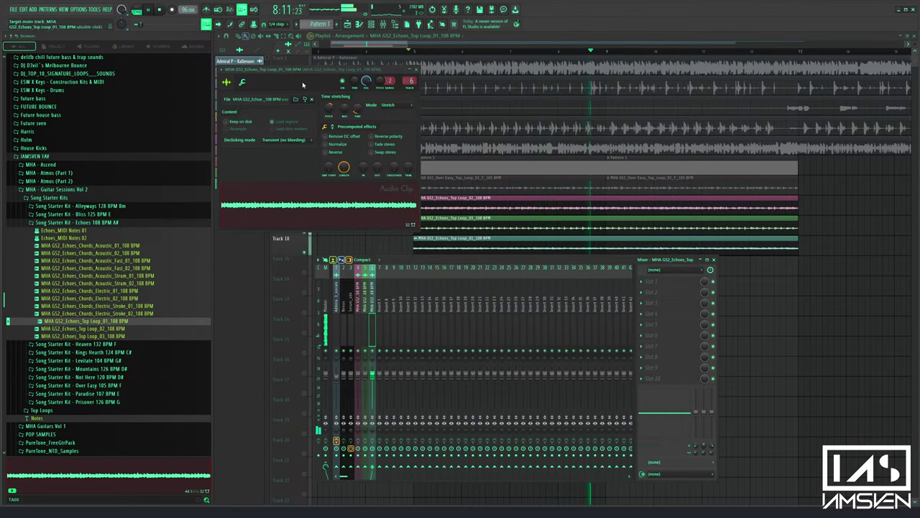
left_click(413, 75)
key("F9")
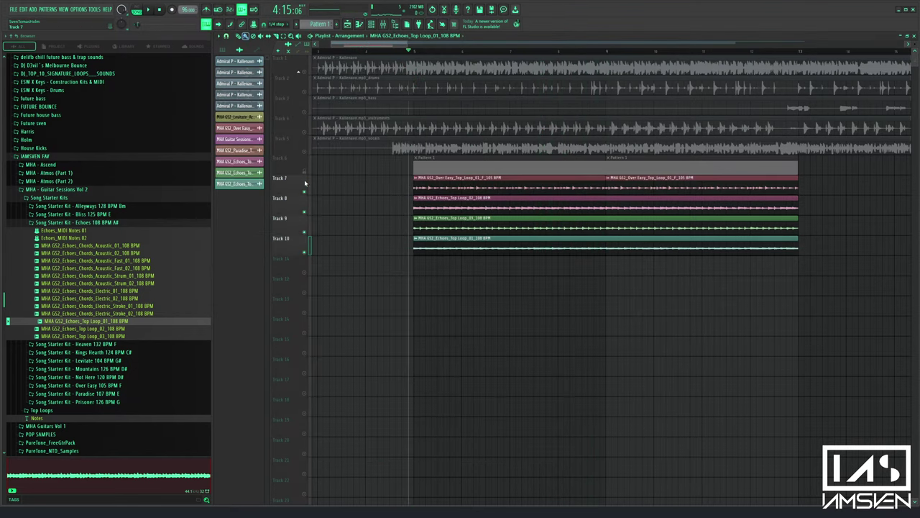
Delete both Over Easy top loop clips from Track 7, unmute the Track 6 chord pattern and replay the arrangement
key("space")
left_click(305, 189)
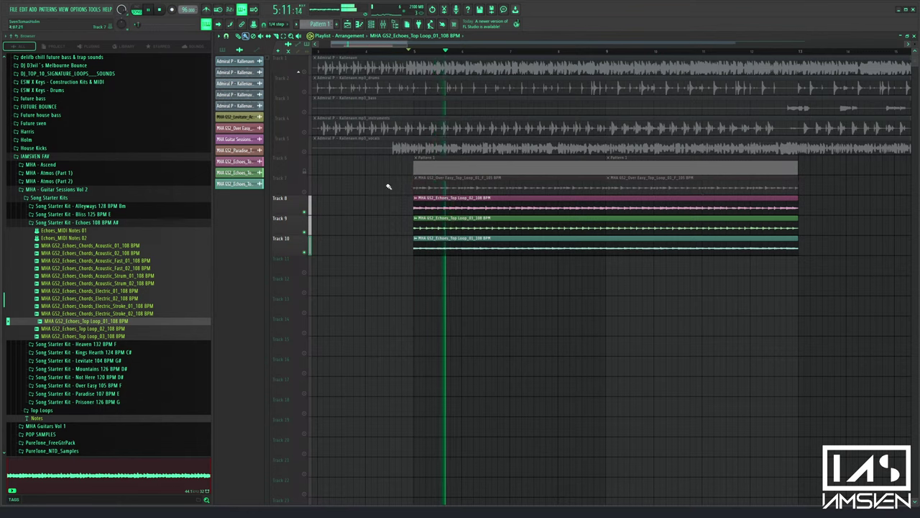
right_click(503, 186)
right_click(636, 188)
left_click(305, 171)
key("space")
key("space")
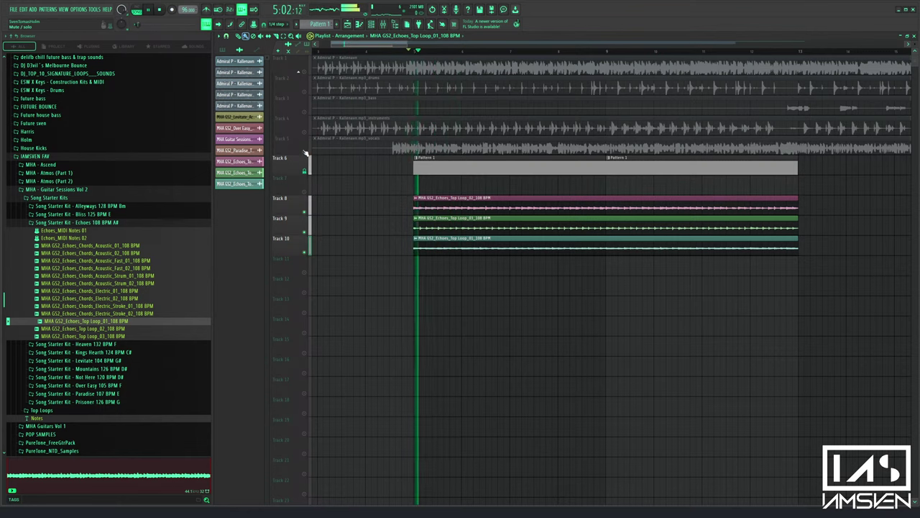
Unmute the Track 5 vocals and replay the arrangement together with the chords and Echoes top loops
left_click(305, 152)
key("space")
key("space")
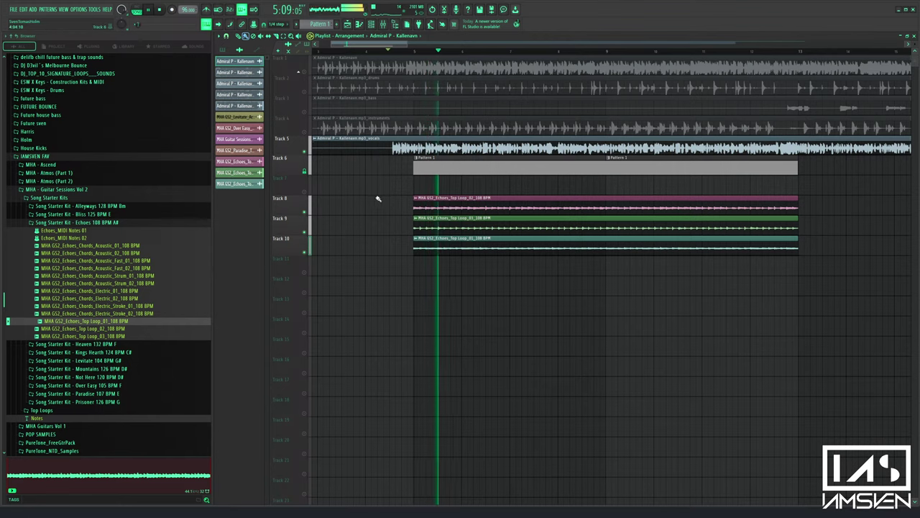
scroll(392, 173, "down", 3)
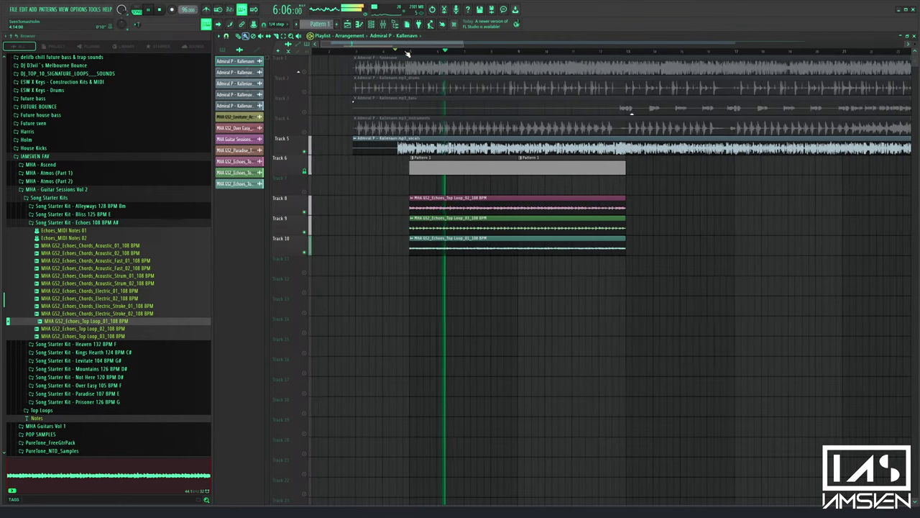
left_click(103, 224)
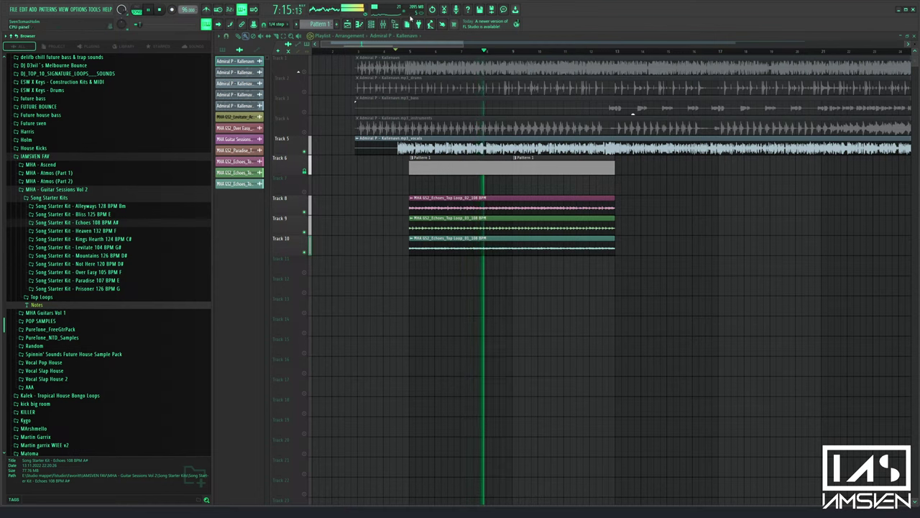
Slightly lower the volumes of the Echoes top loops on mixer tracks 4 and 5
left_click(388, 24)
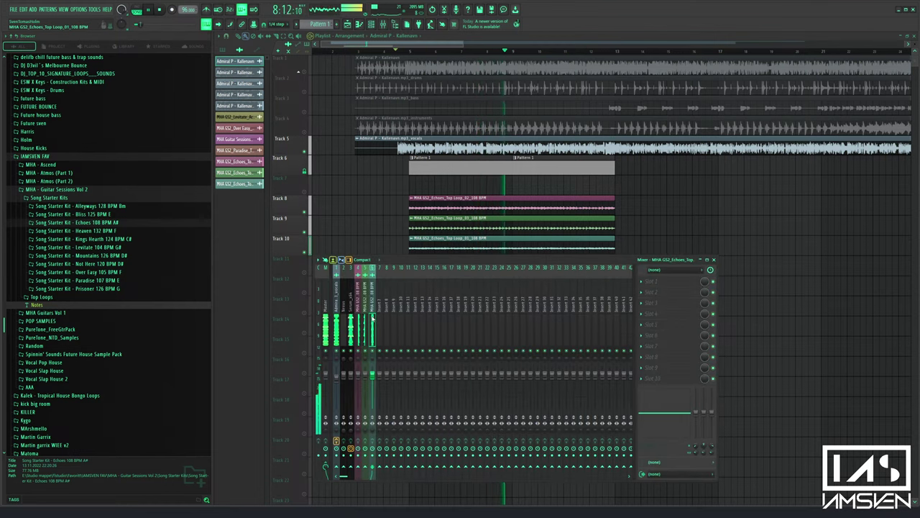
right_click(320, 264)
left_click(408, 266)
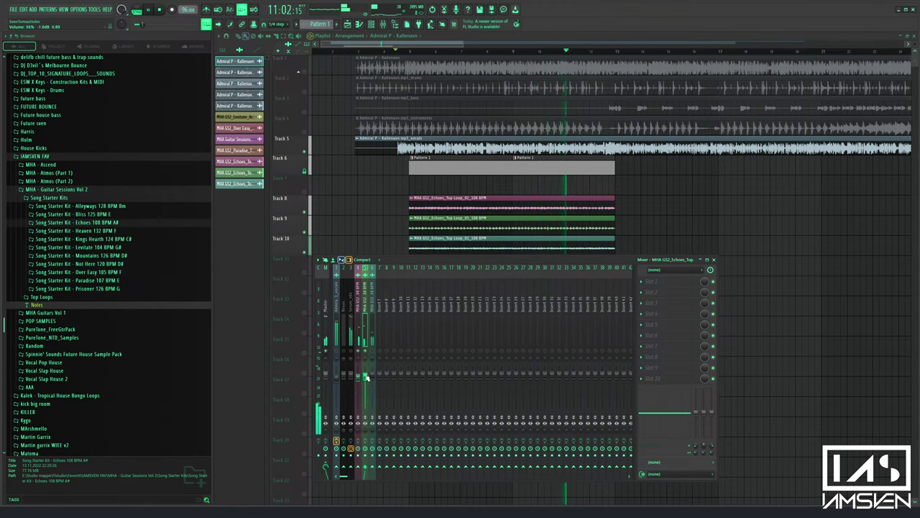
left_click(714, 259)
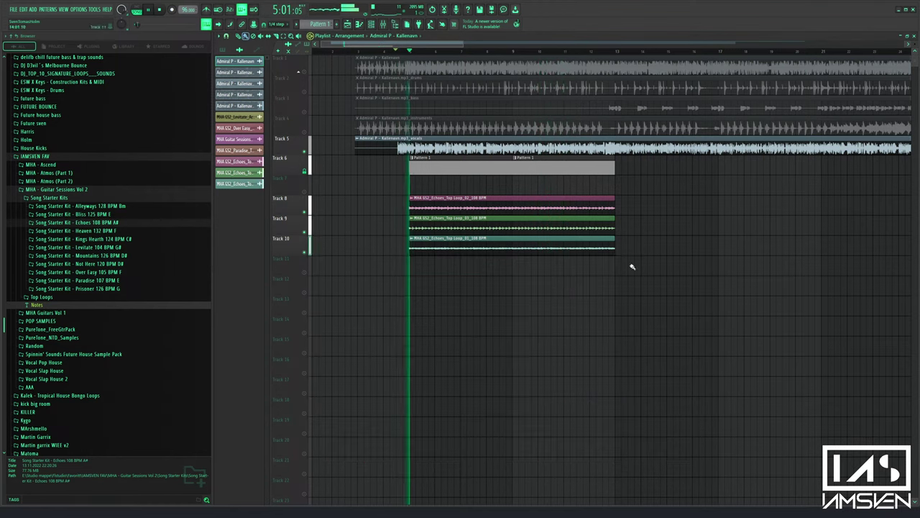
Audition the electric guitar loops in the Top Loops folder of MHA Guitars Vol 1
left_click(46, 198)
left_click(67, 190)
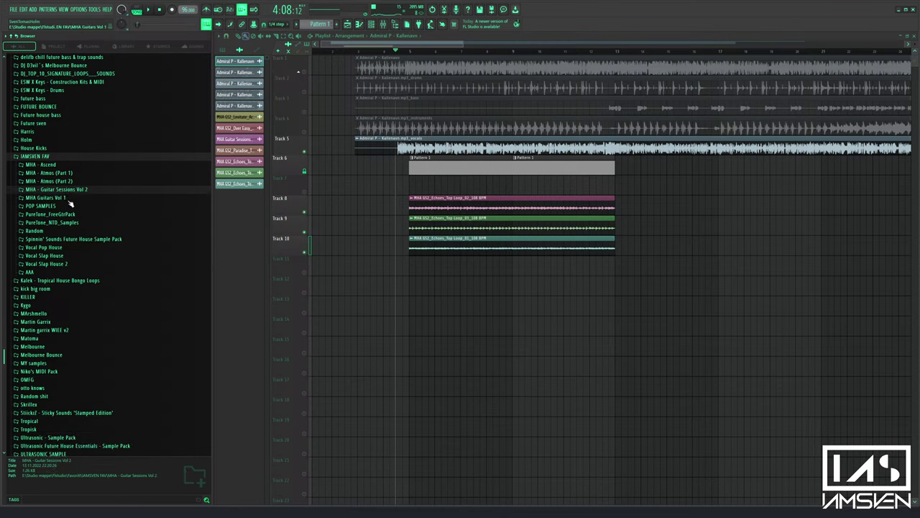
left_click(68, 199)
left_click(56, 231)
left_click(72, 293)
left_click(75, 286)
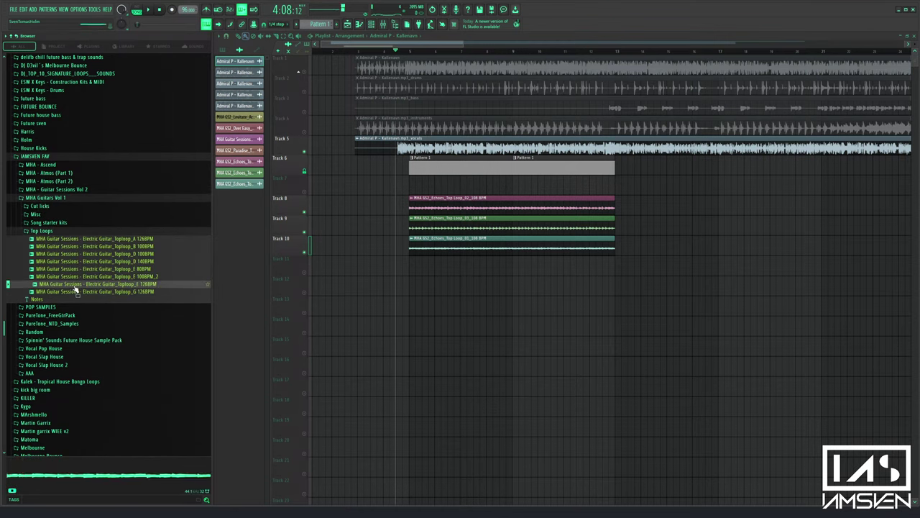
left_click(84, 278)
left_click(88, 270)
left_click(92, 262)
left_click(91, 270)
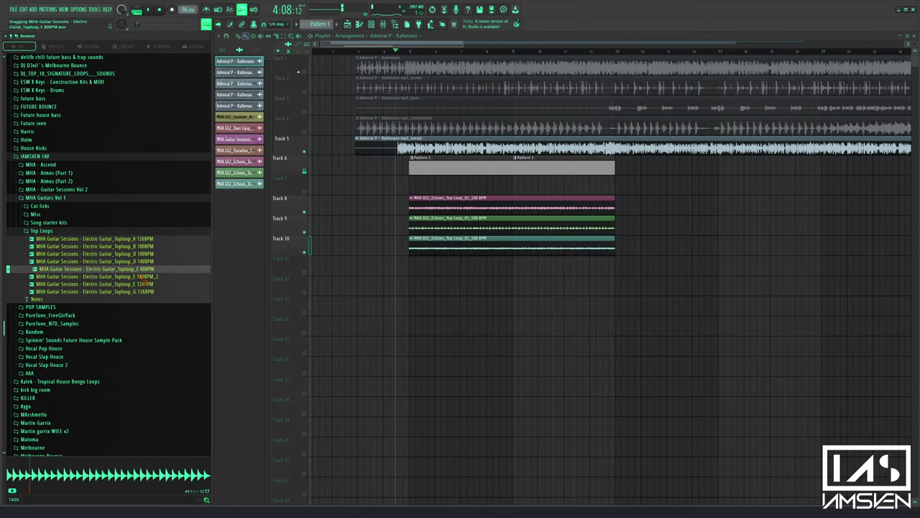
Add Electric Guitar_Toploop_E 80BPM to Track 11 at bar 5 and fit it to two bars
left_click_drag(144, 282, 424, 266)
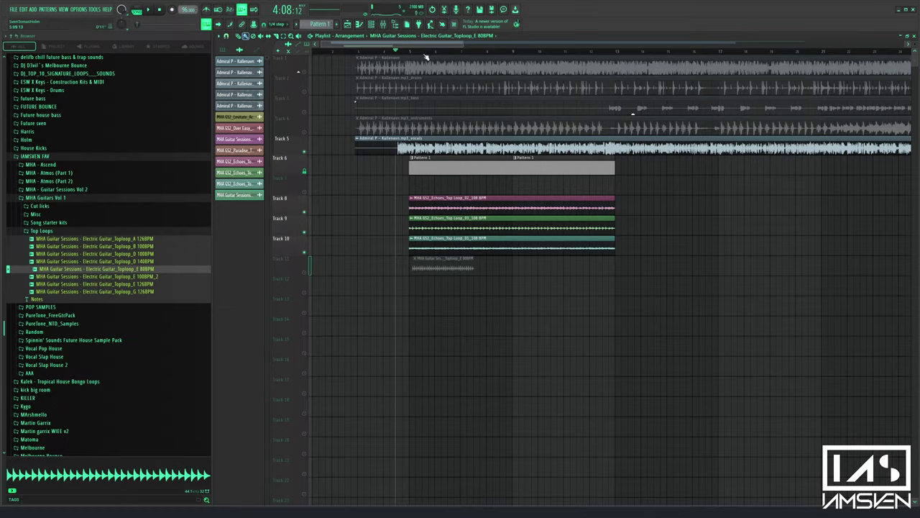
scroll(475, 285, "up", 3)
double_click(448, 269)
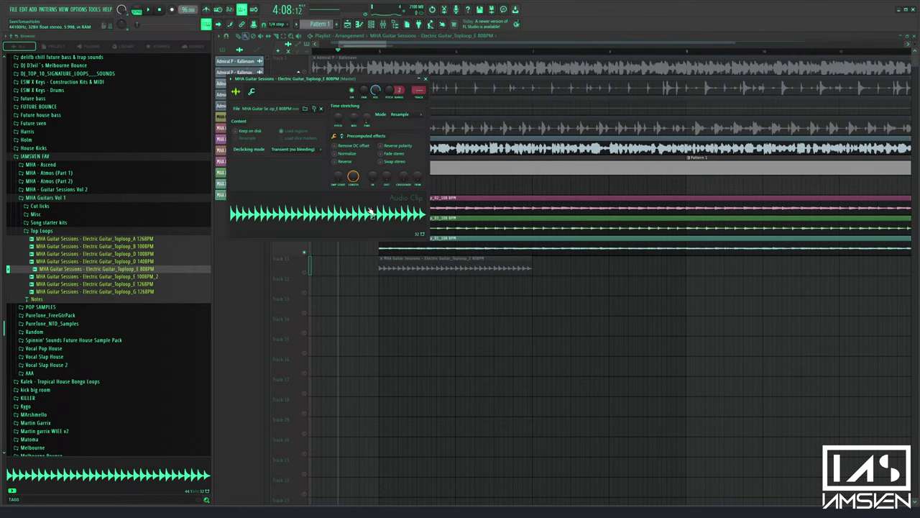
left_click(425, 79)
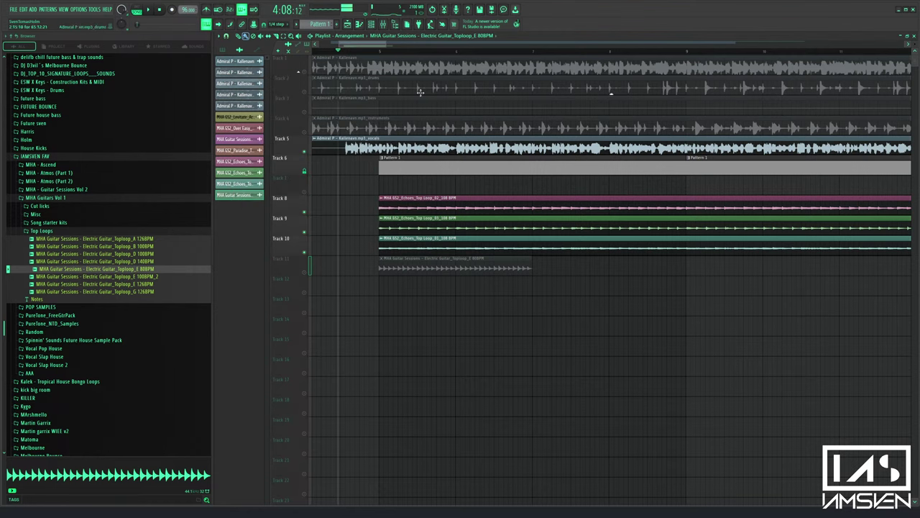
Check the Pattern 1 notes, set the Track 11 guitar loop's time-stretching mode to Stretch and adjust its pitch
double_click(417, 155)
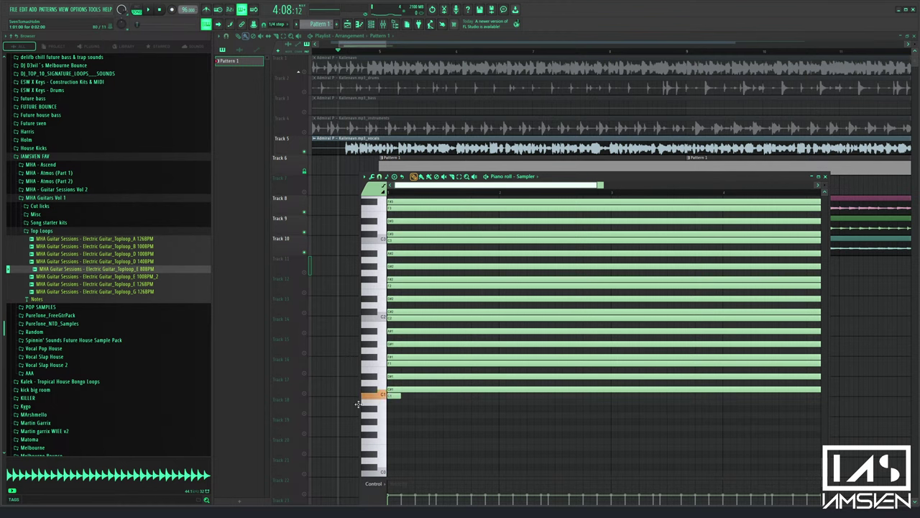
left_click(328, 346)
right_click(330, 346)
double_click(405, 263)
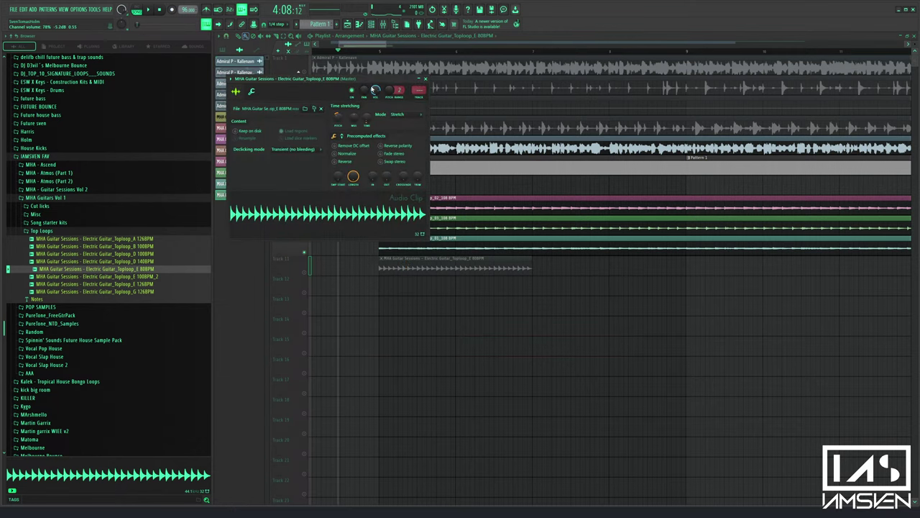
left_click_drag(372, 81, 391, 291)
Mute Tracks 5, 8, 9 and 10 and unmute Track 11 to hear the guitar loop against the chords
left_click(304, 253)
left_click(304, 232)
left_click(304, 212)
key("space")
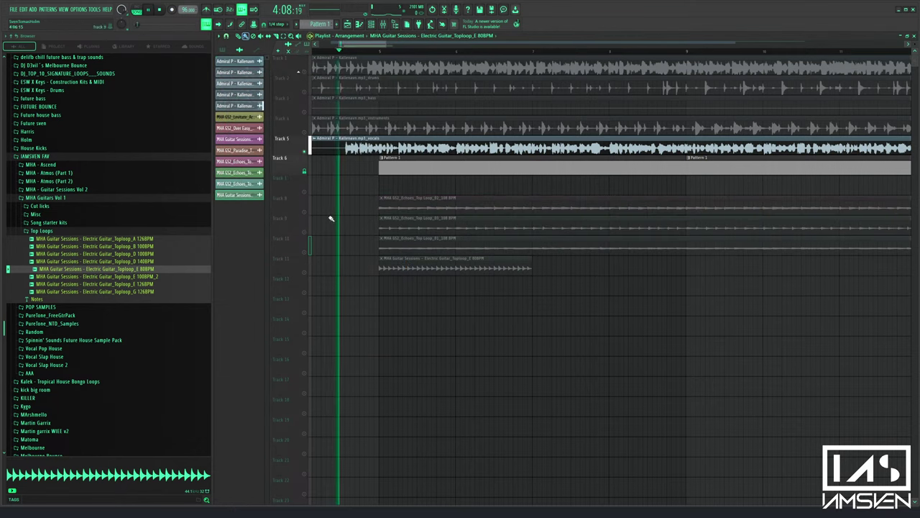
left_click(305, 152)
left_click(304, 272)
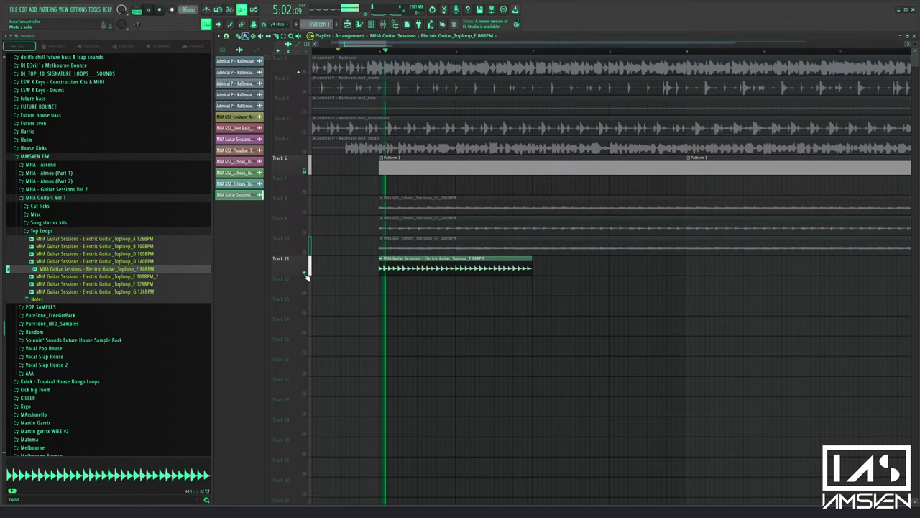
Duplicate the Track 11 guitar loop until it fills bars 5 to 13
double_click(402, 271)
left_click_drag(555, 270, 483, 270)
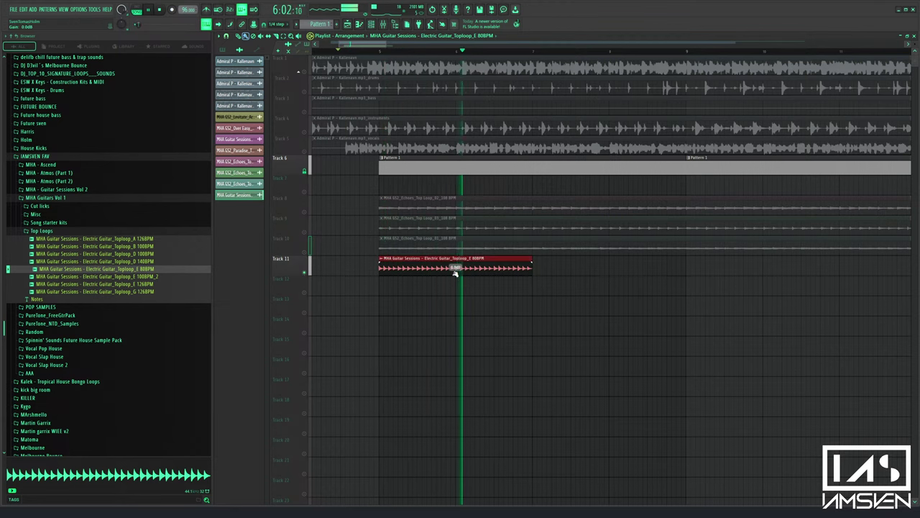
key("ctrl+b")
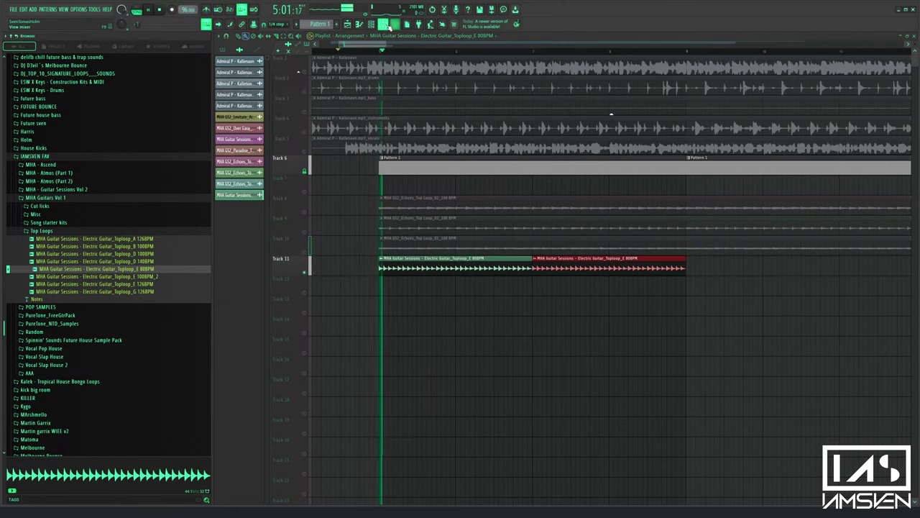
left_click(386, 24)
left_click(405, 266)
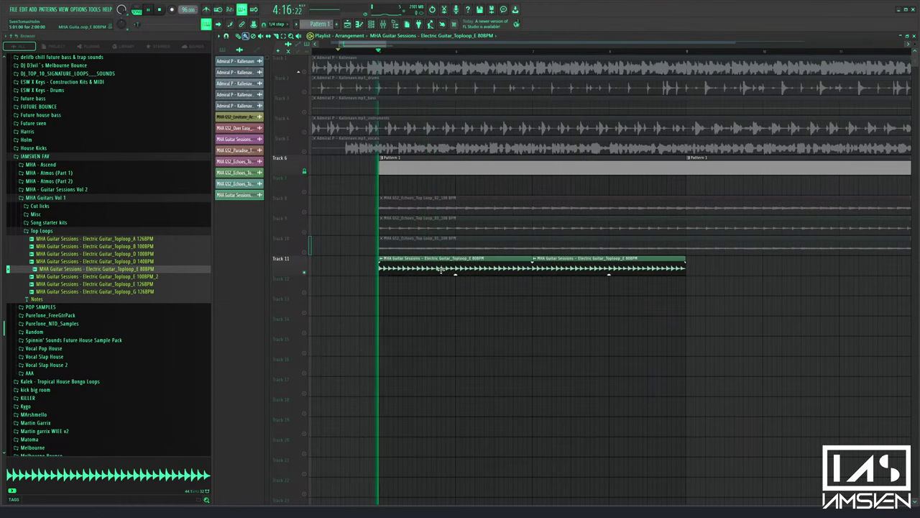
left_click_drag(682, 274, 469, 270)
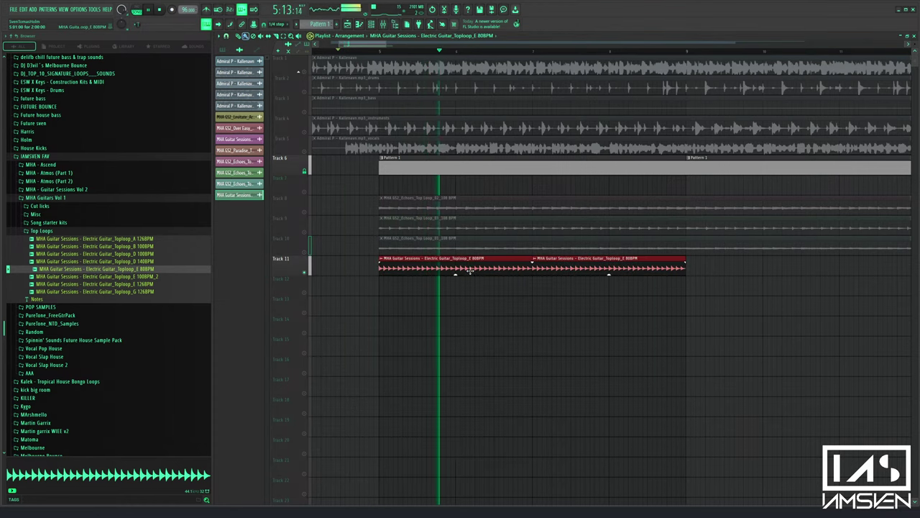
key("ctrl+b")
Examine the Nexus chord notes of Pattern 1 in the piano roll
double_click(407, 170)
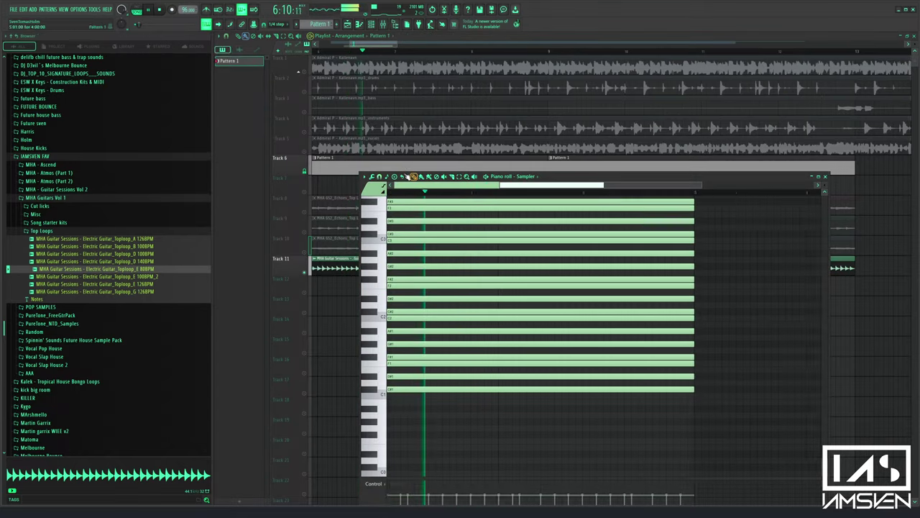
scroll(495, 193, "down", 3)
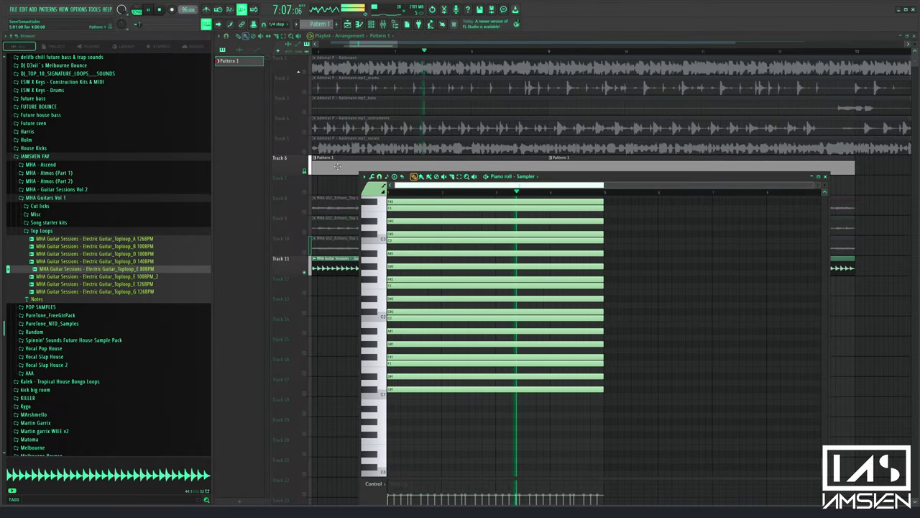
left_click(521, 180)
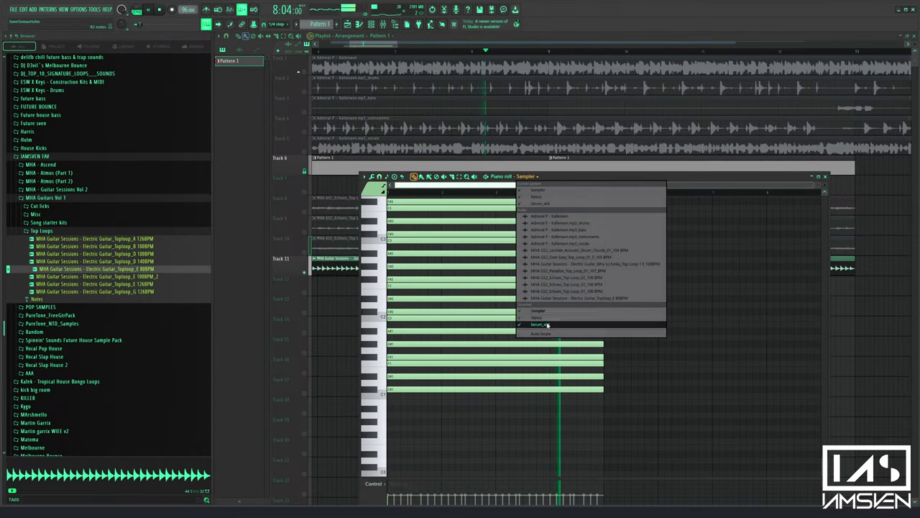
left_click(531, 321)
scroll(521, 234, "up", 8)
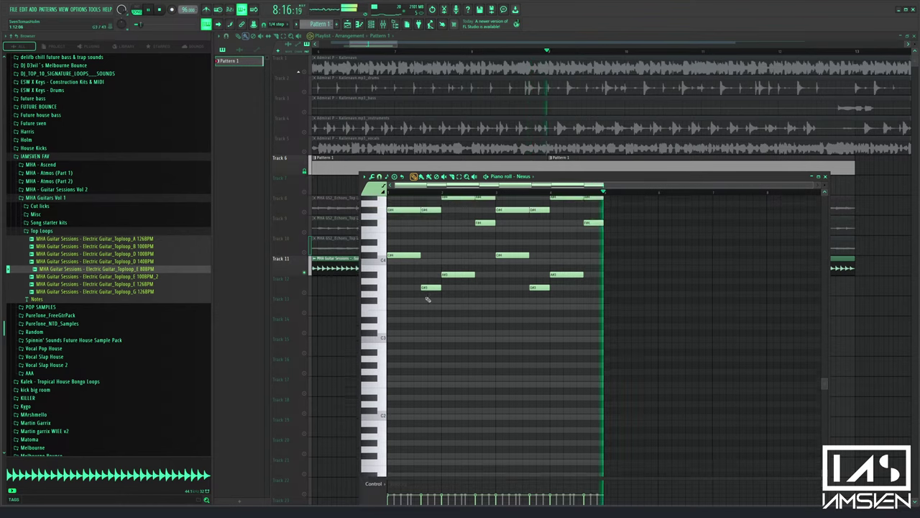
scroll(421, 287, "up", 2)
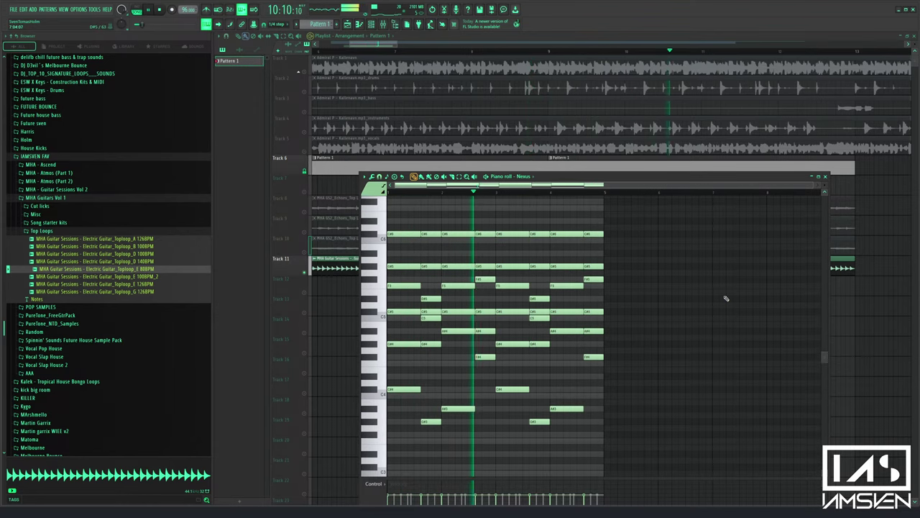
right_click(335, 309)
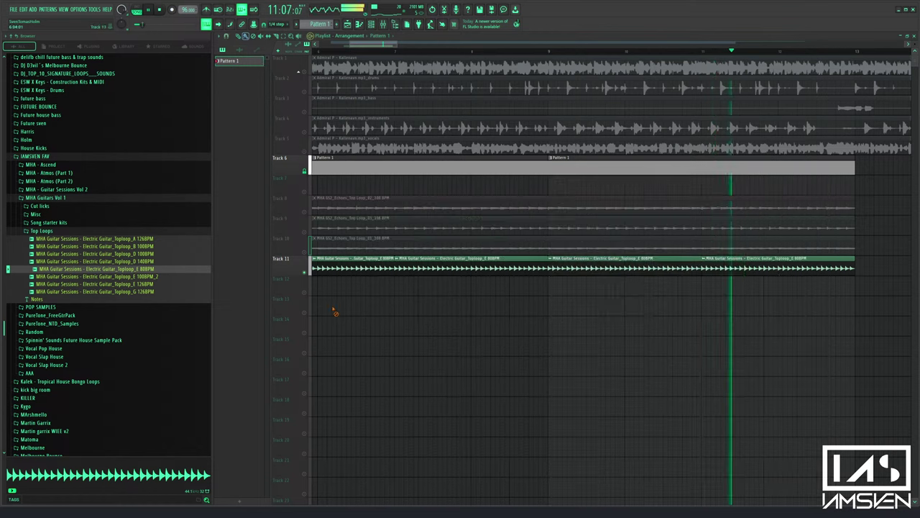
Examine the Sampler scale notes of Pattern 1 in the piano roll and stop playback
left_click(340, 268)
double_click(364, 166)
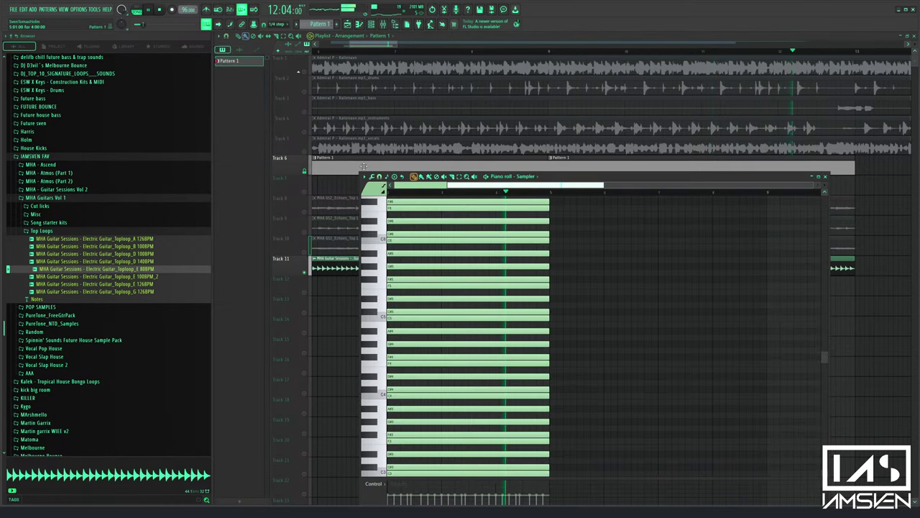
left_click_drag(446, 186, 395, 186)
scroll(425, 329, "down", 6)
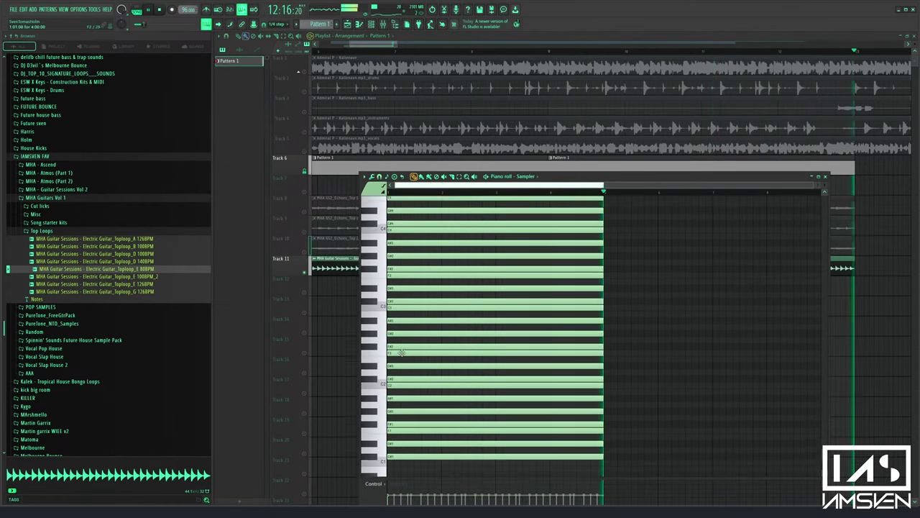
key("space")
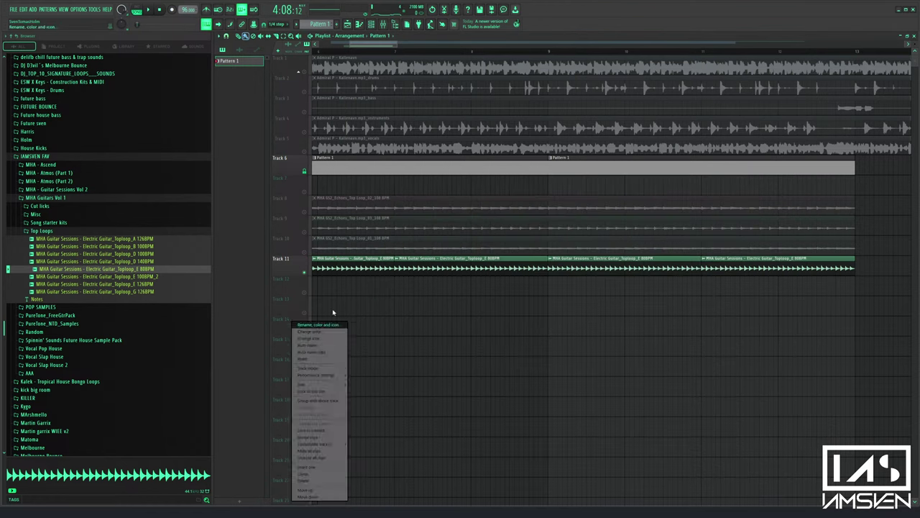
Try a pitch shift of +400 cents on the Track 11 guitar loop and replay it with the chords
left_click(332, 309)
double_click(329, 267)
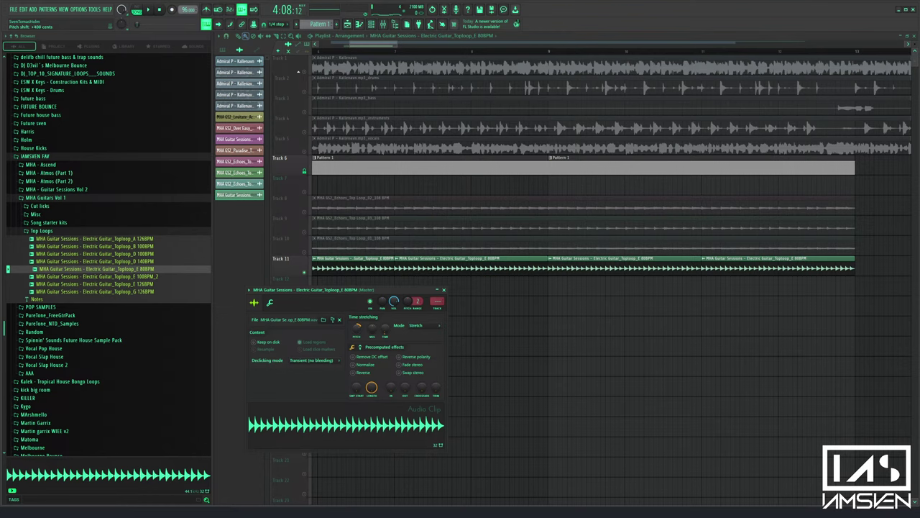
left_click(444, 290)
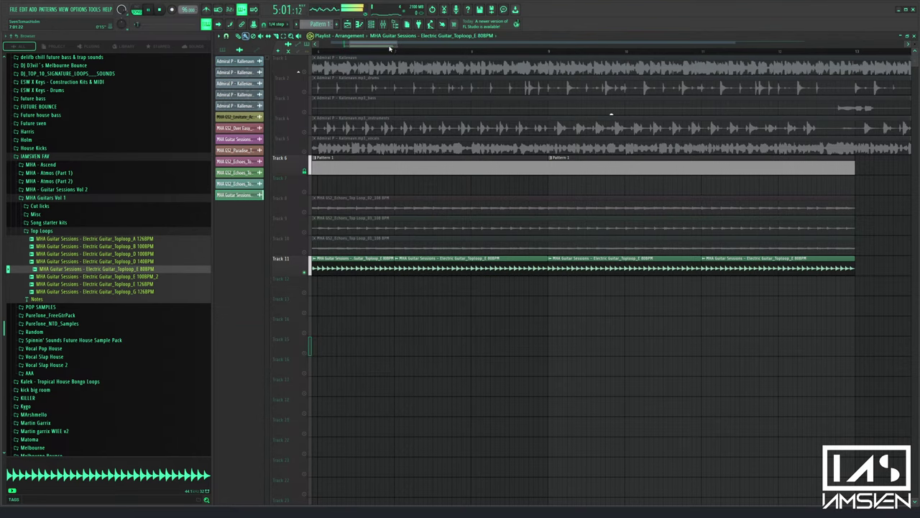
left_click_drag(391, 49, 378, 49)
Set the Track 11 guitar loop's pitch shift to -300 cents during playback
double_click(444, 266)
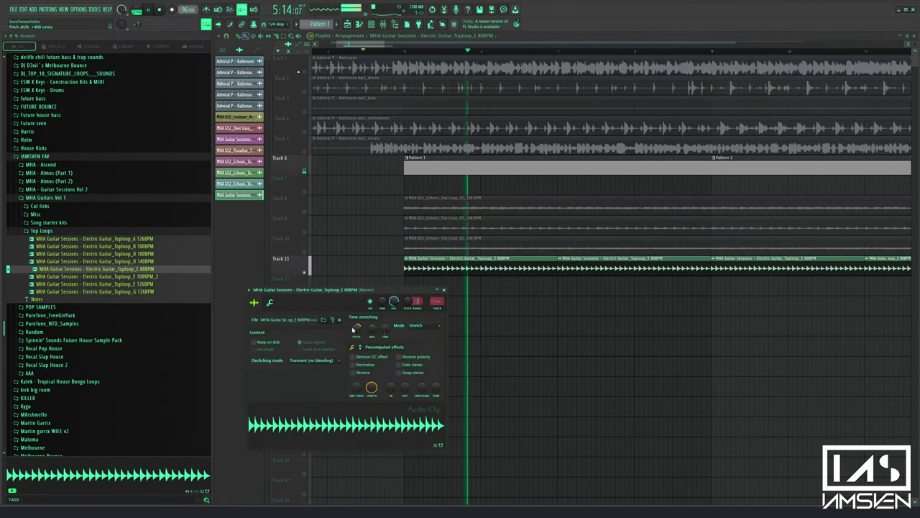
left_click_drag(352, 330, 352, 354)
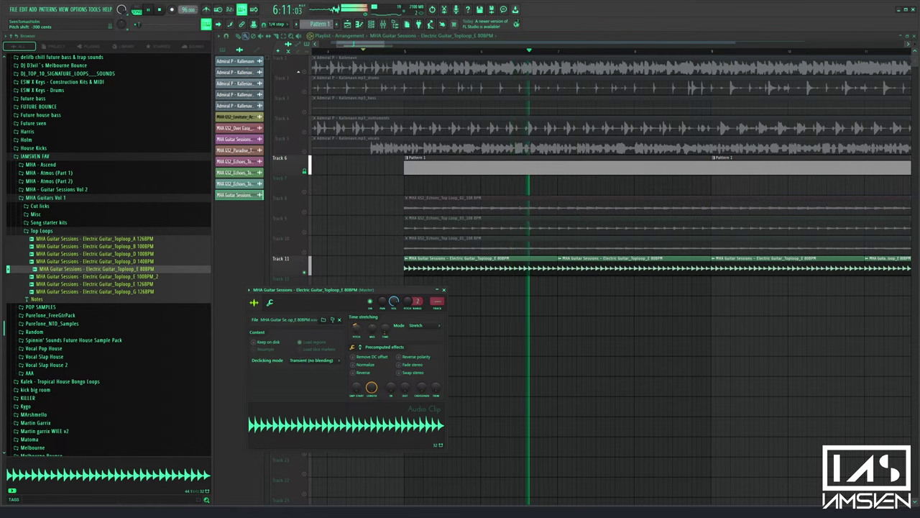
left_click(444, 289)
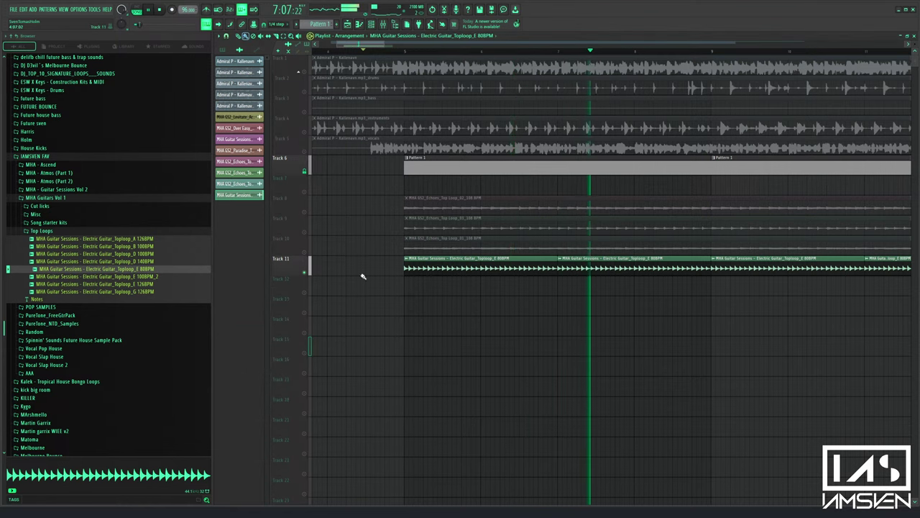
Unmute the Echoes top loops on Tracks 8 to 10 and mute the Track 6 chord pattern
left_click_drag(307, 235, 308, 168)
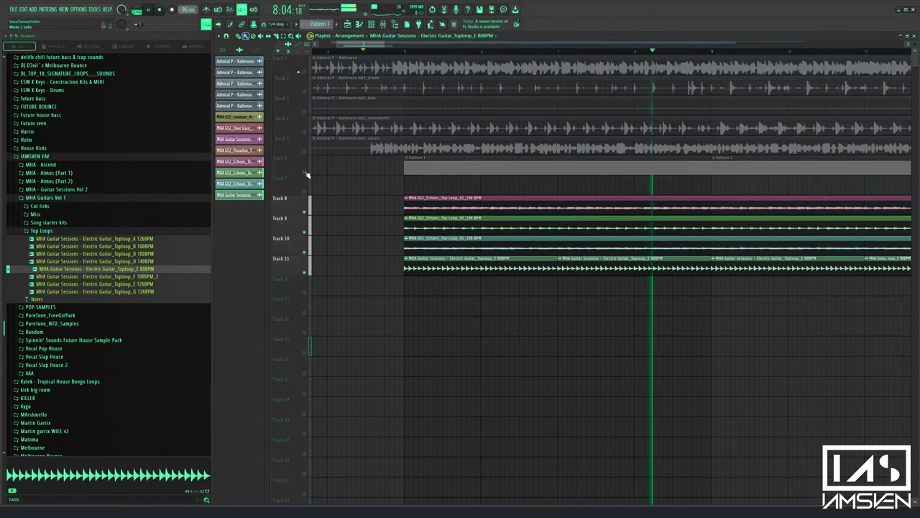
Check the top loops in the mixer, unmute the Track 6 chord pattern and replay from late bar 4
double_click(435, 264)
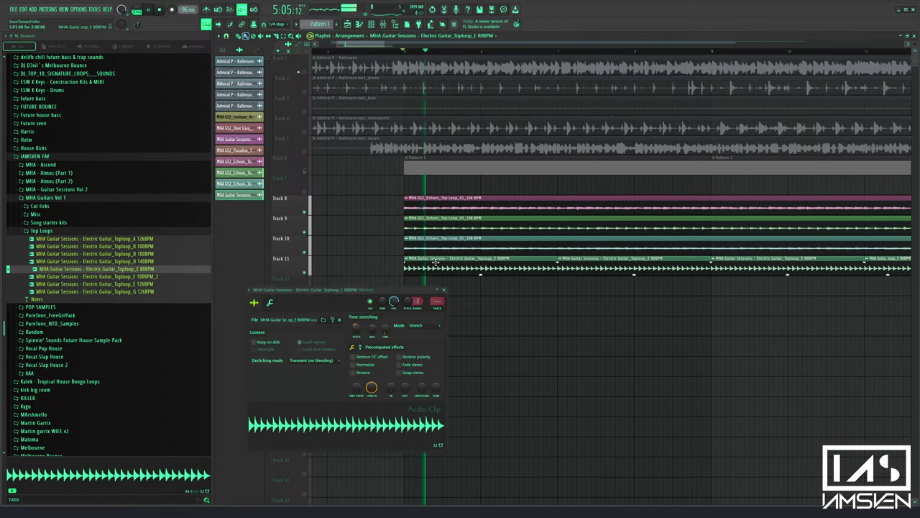
key("F9")
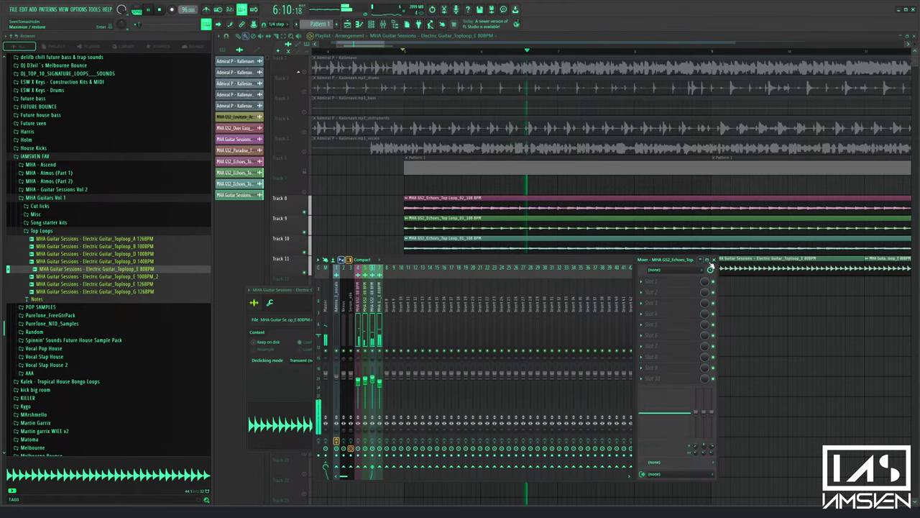
left_click(714, 261)
left_click(305, 171)
left_click(382, 51)
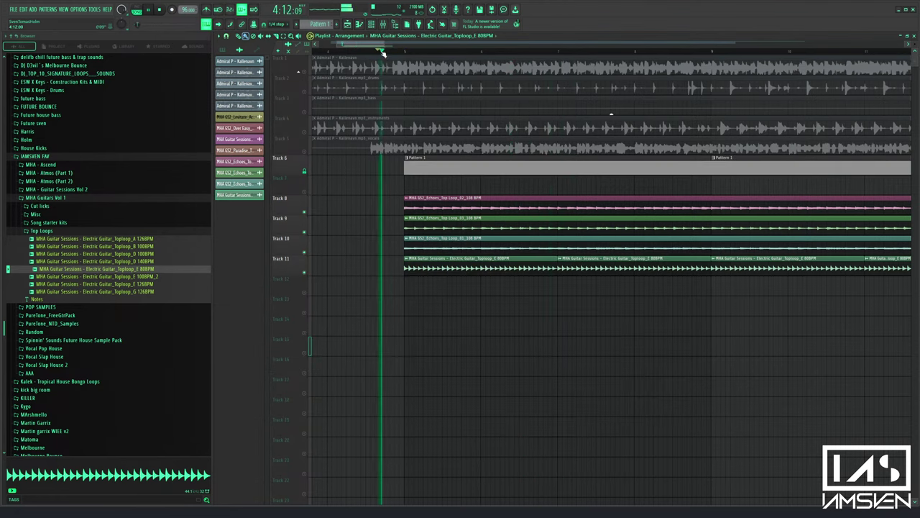
scroll(383, 53, "down", 3)
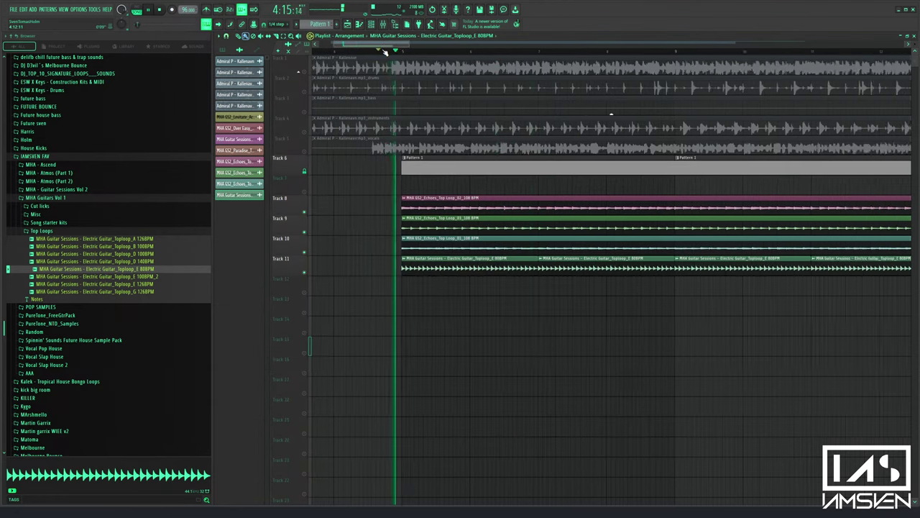
Unmute the Track 5 vocals while keeping Tracks 1 to 4 muted, and play them with the chords and top loops
left_click(305, 171, "ctrl")
left_click(305, 172, "ctrl")
key("space")
left_click(305, 132)
left_click(305, 112)
left_click(304, 92)
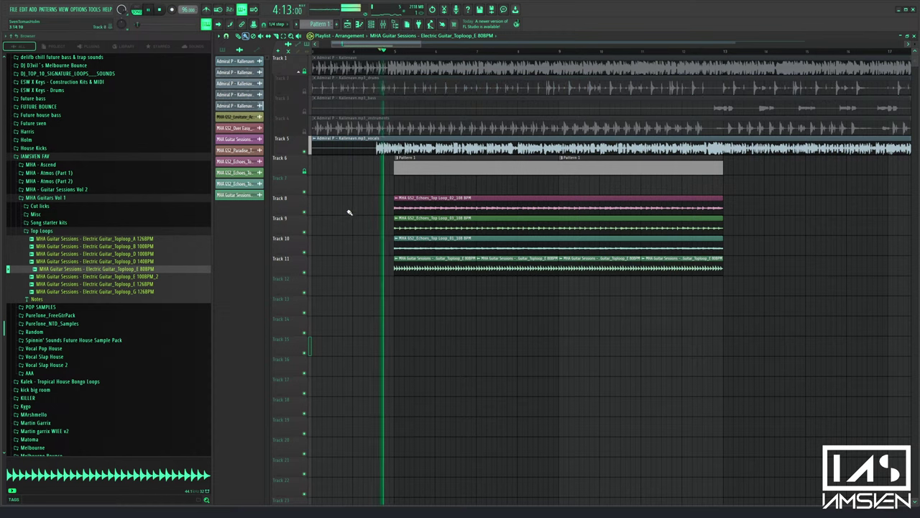
key("space")
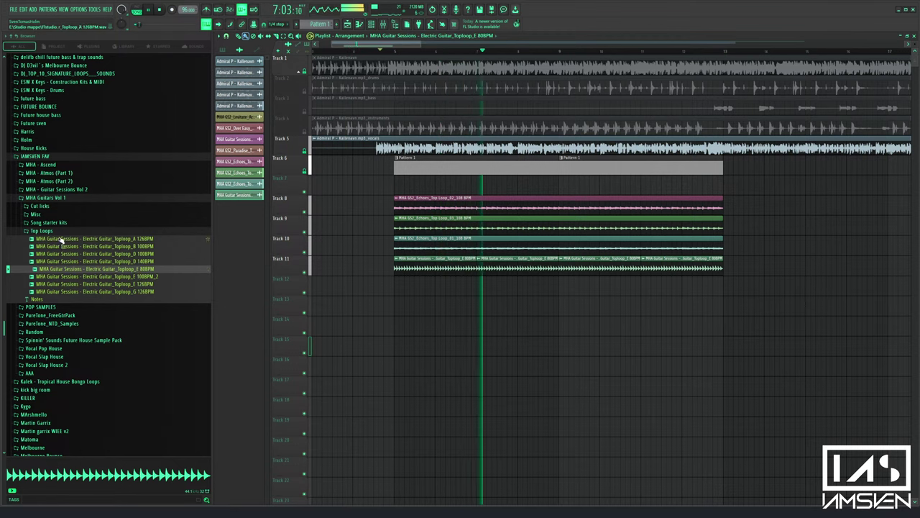
Collapse the Top Loops folder and look over the mixer and channel rack while replaying the arrangement
left_click(40, 230)
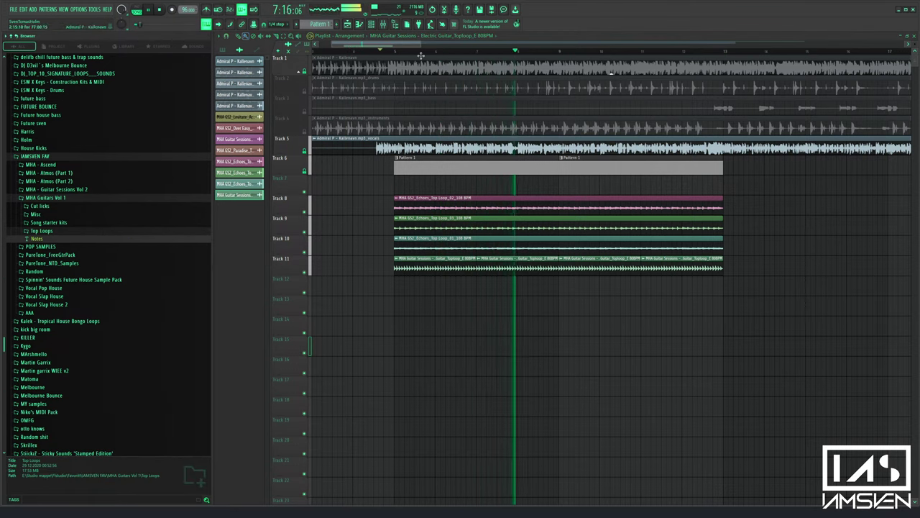
left_click(384, 24)
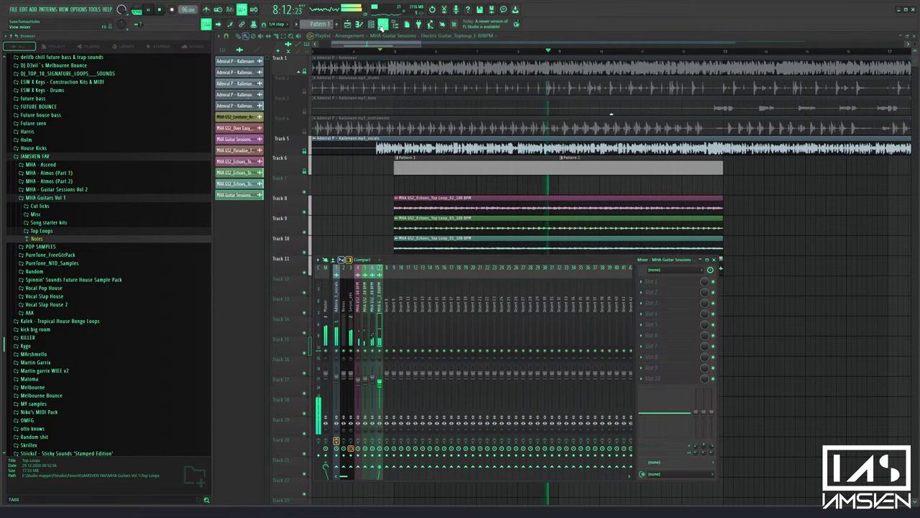
left_click(382, 24)
left_click(371, 25)
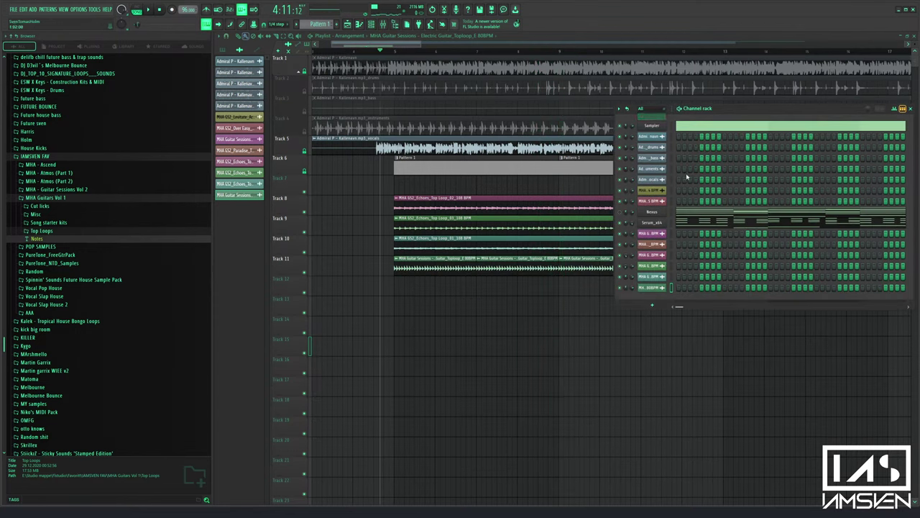
key("space")
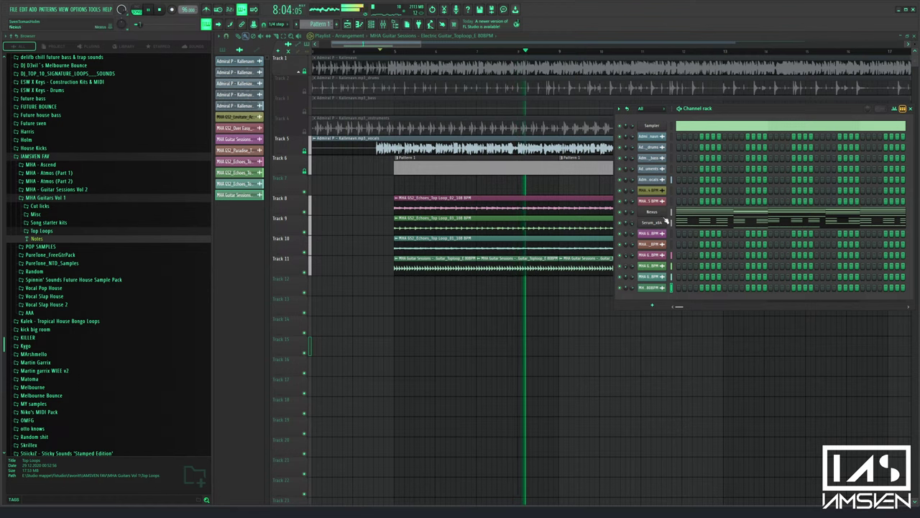
Clone Pattern 1 as Pattern 2 and place it on Track 7 at the start of bar 1
left_click(320, 24)
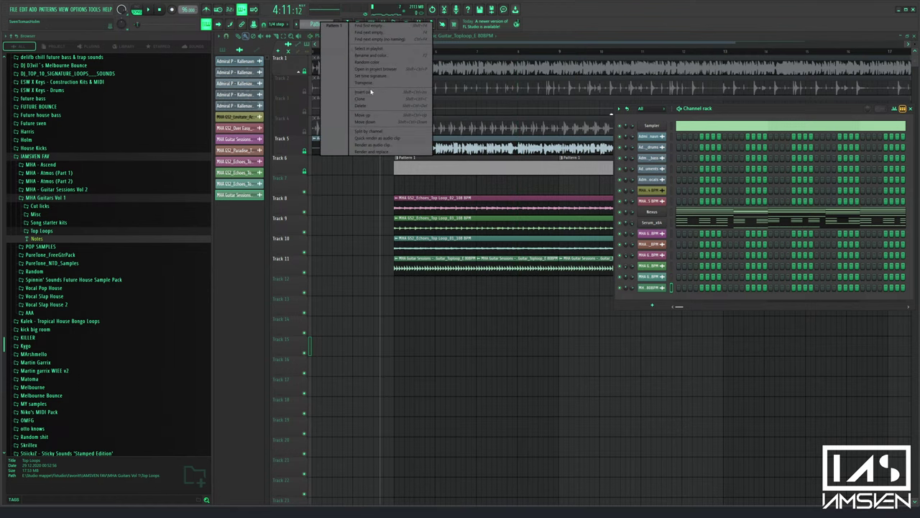
left_click(371, 95)
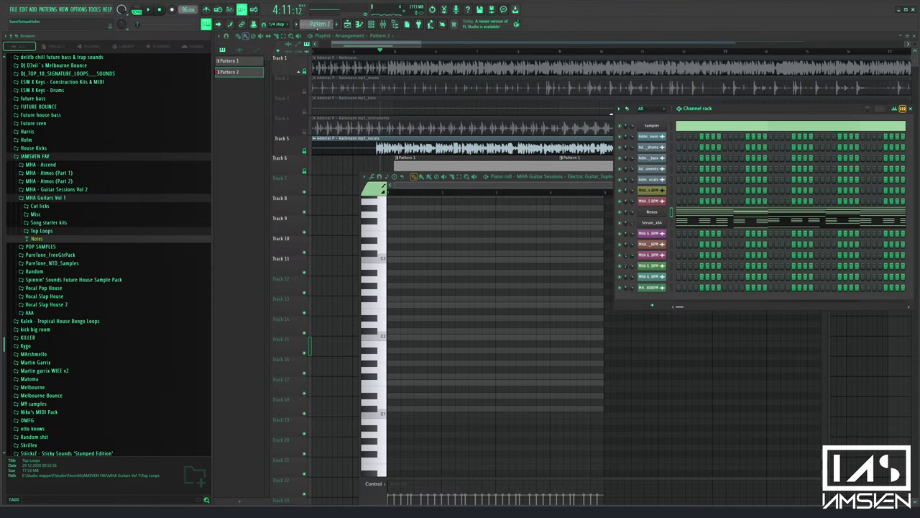
left_click(336, 178)
left_click(352, 188)
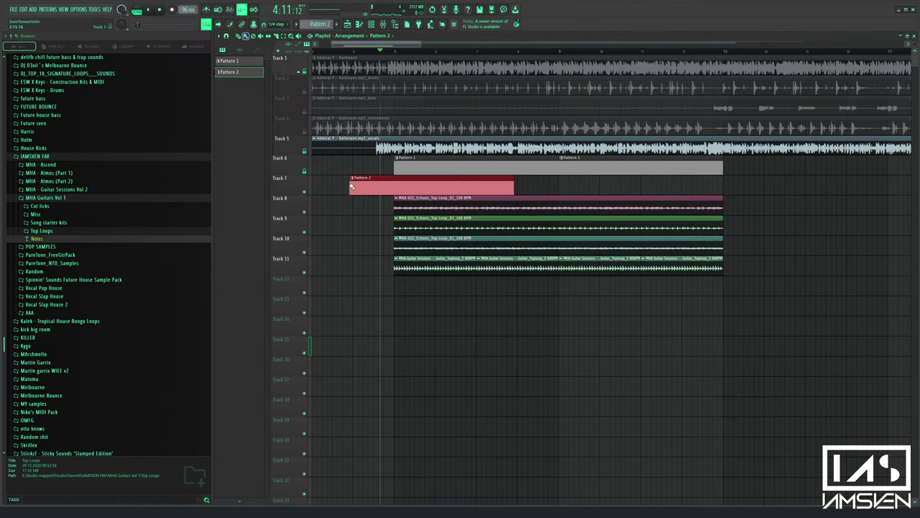
left_click_drag(402, 188, 315, 183)
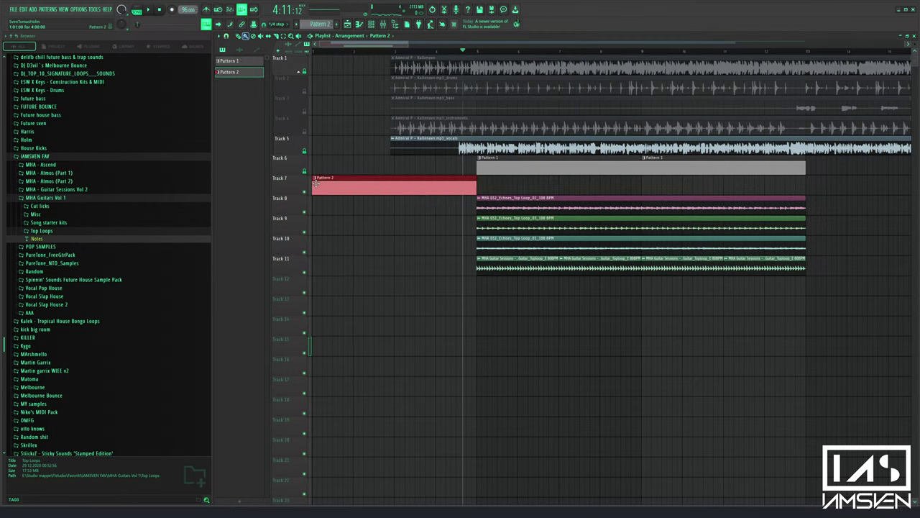
Copy the Track 11 guitar loop to bars 1 through 4 beneath Pattern 2 during playback from bar 1
key("space")
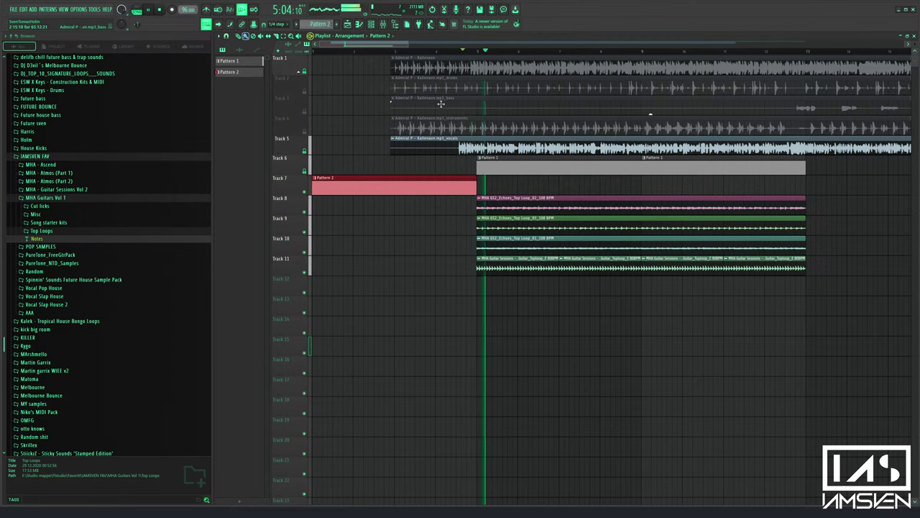
left_click(314, 50)
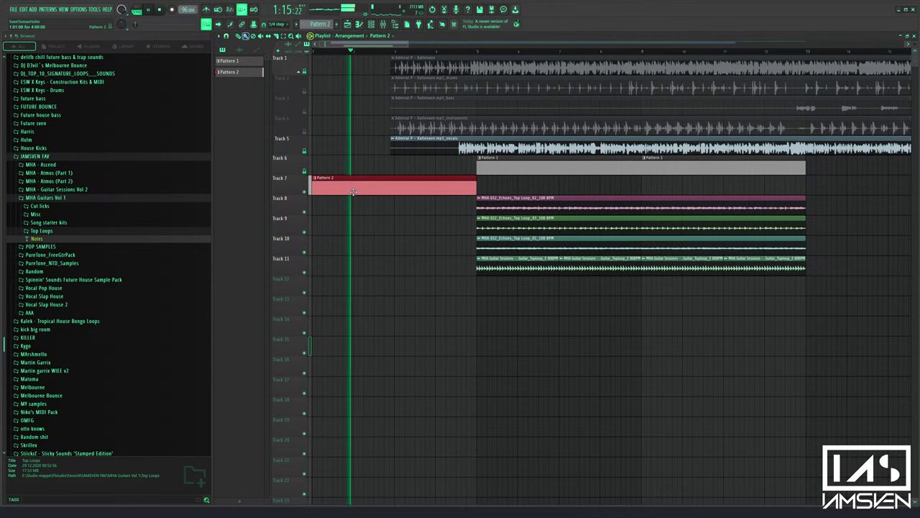
left_click_drag(475, 257, 497, 272)
key("ctrl+b")
left_click_drag(575, 269, 237, 272)
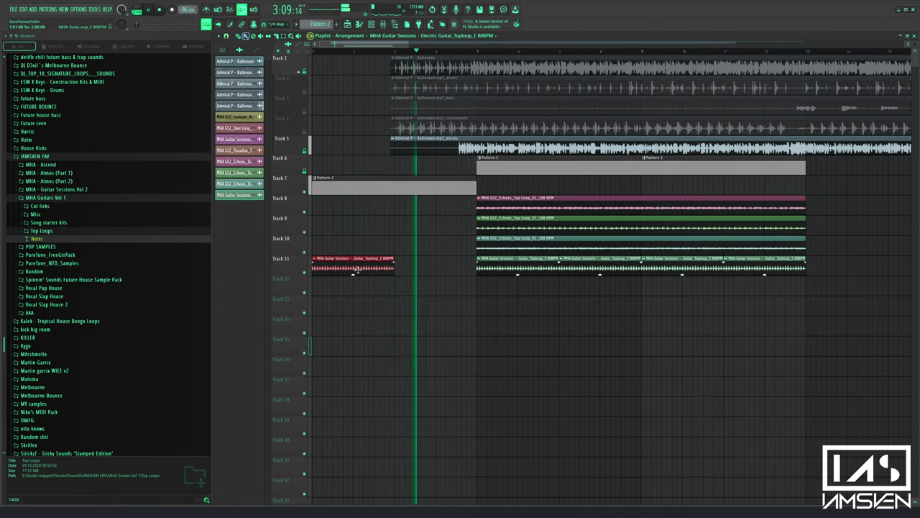
key("ctrl+b")
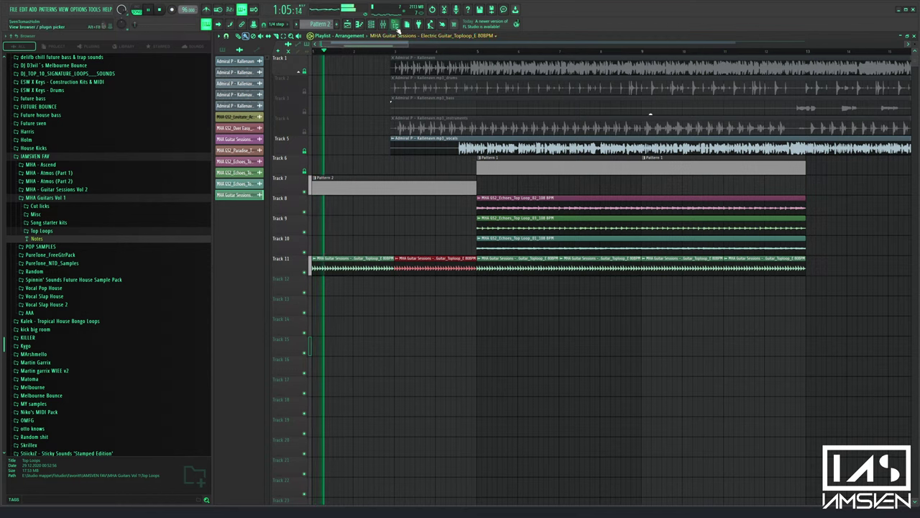
Check the mixer levels during playback and mute Pattern 2 on Track 7
left_click(383, 25)
left_click(384, 25)
left_click(383, 25)
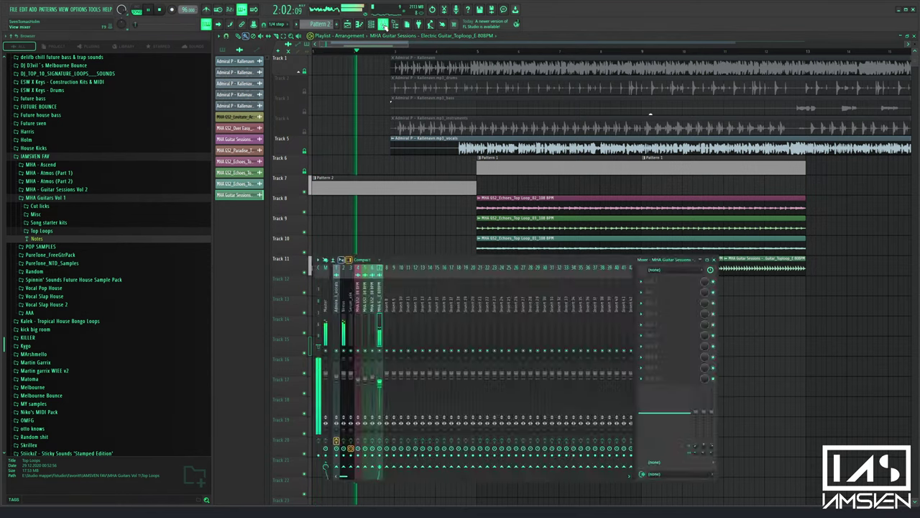
left_click(384, 25)
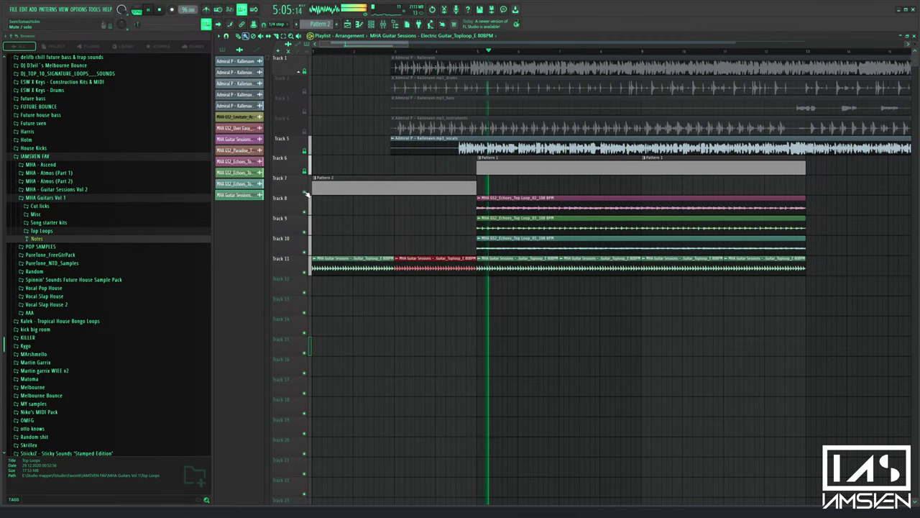
left_click(305, 192)
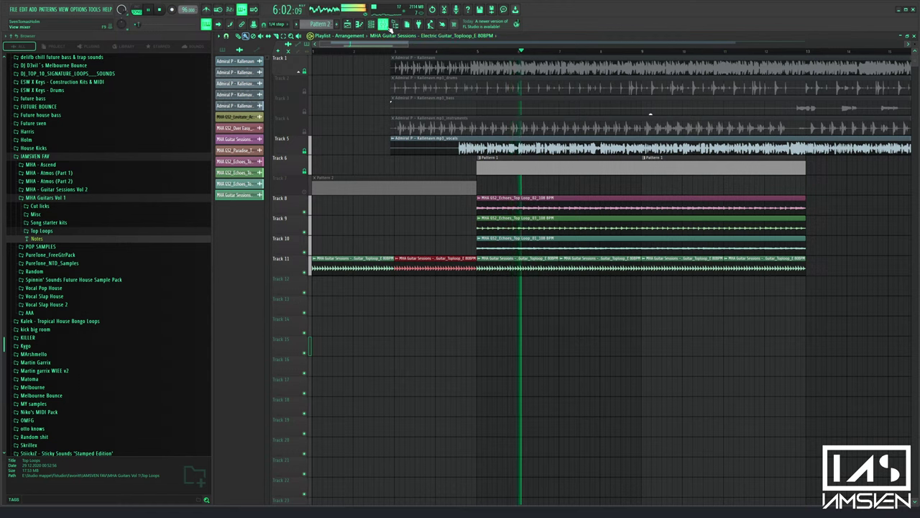
left_click(383, 25)
key("space")
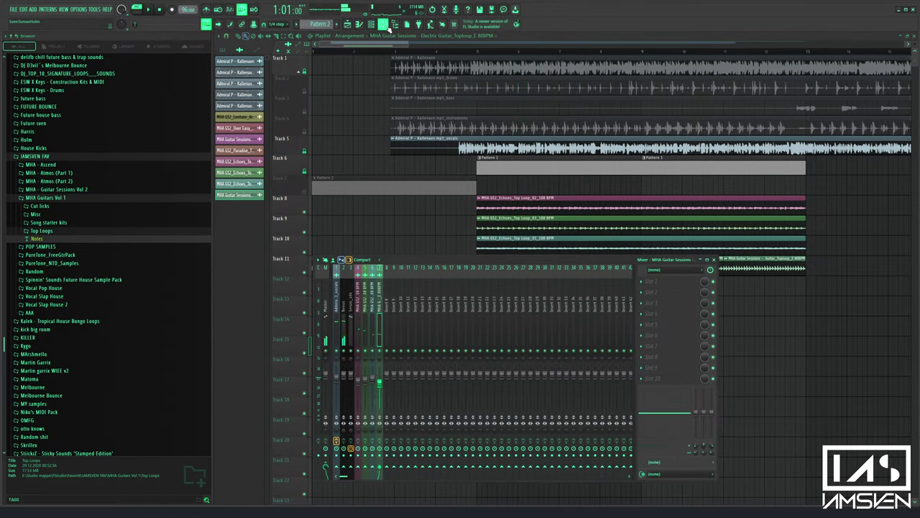
Switch to Pattern 1 and audition it on its own in pattern mode
scroll(327, 26, "up", 1)
key("space")
left_click(383, 26)
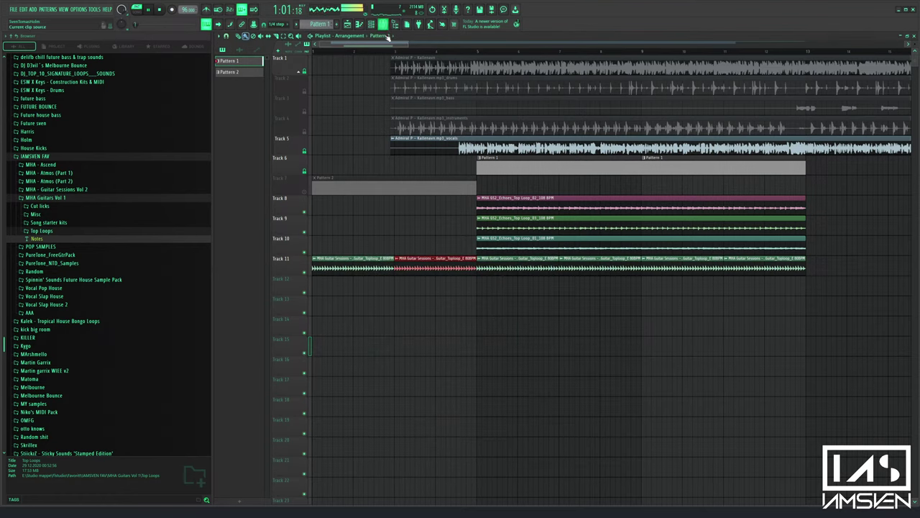
left_click(382, 25)
key("space")
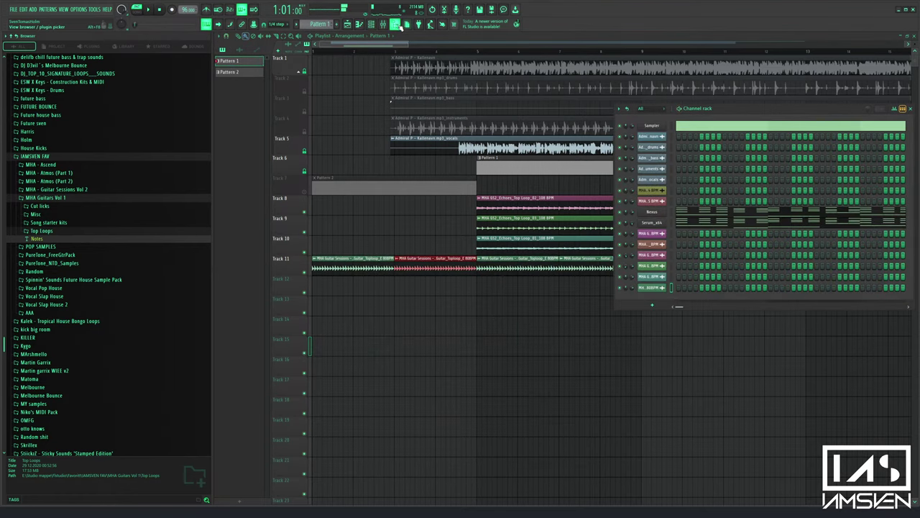
Load Edison into the second effect slot of the Master mixer track
left_click(383, 24)
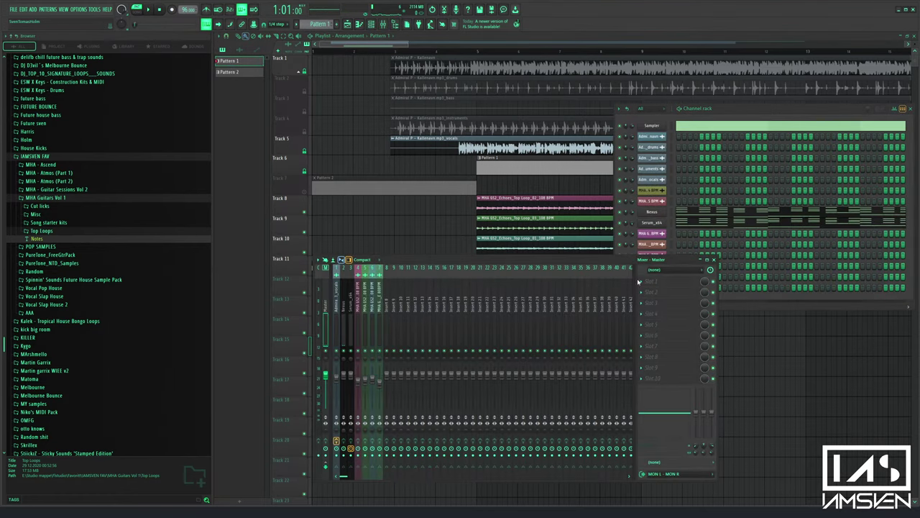
key("F8")
type("ed")
left_click(776, 155)
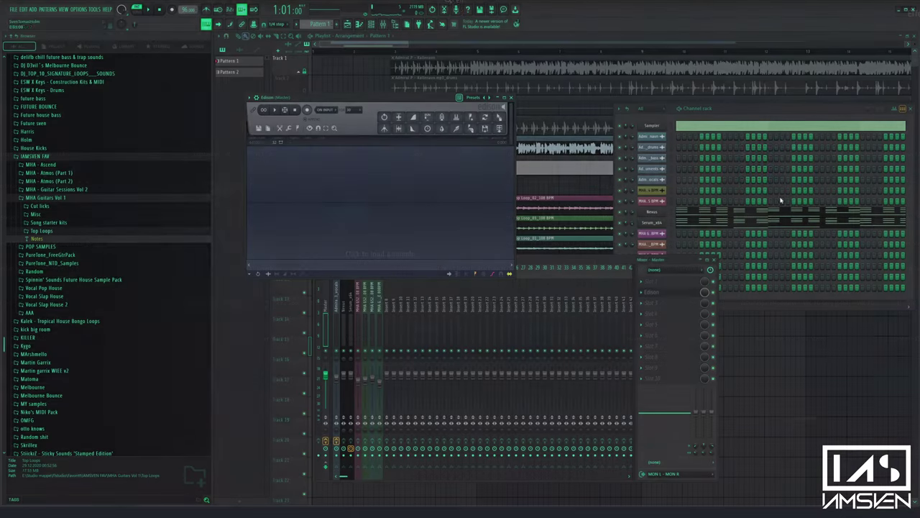
left_click(656, 283)
left_click(682, 253)
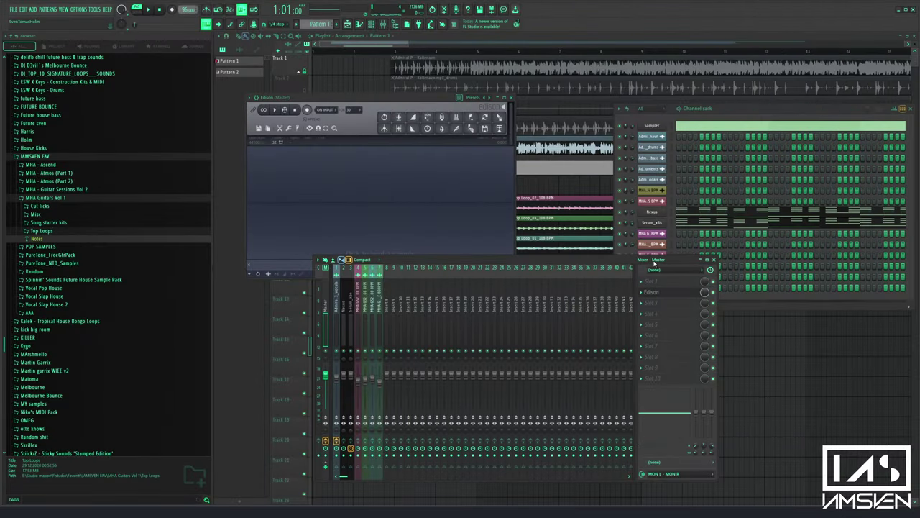
Add Fruity Reeverb 2 in the Master slot before Edison and select its The Venue preset
left_click(656, 285)
left_click(657, 284)
left_click(657, 285)
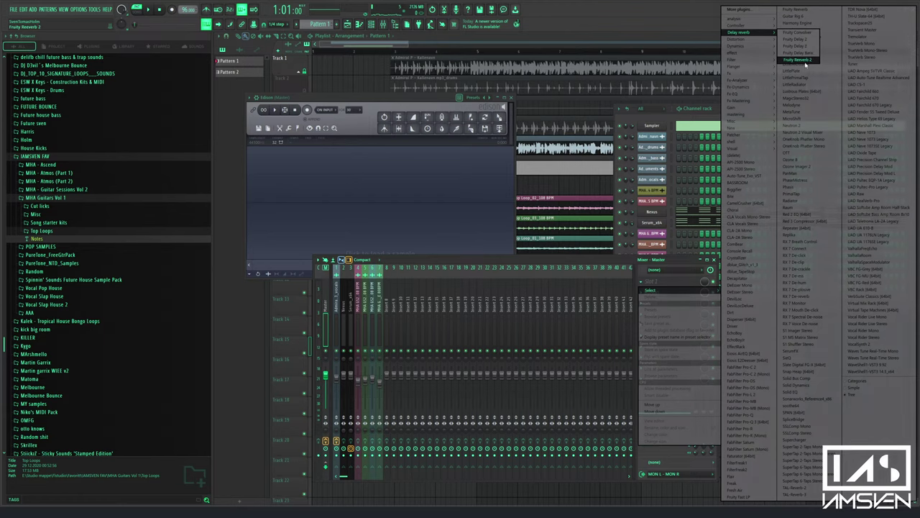
left_click(804, 61)
right_click(410, 89)
left_click(425, 125)
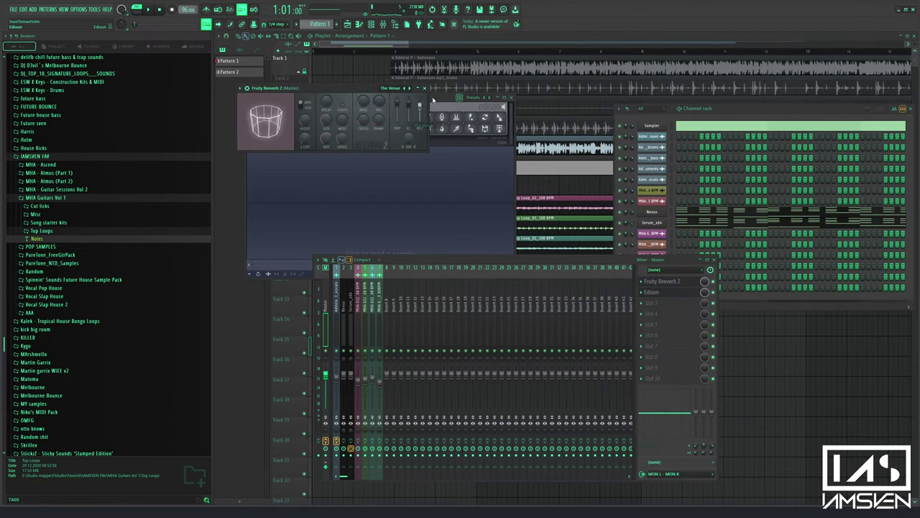
Record Pattern 1's opening chord with its reverb tail in Edison, and disable Fruity Reeverb 2 on the Master
left_click_drag(448, 98, 504, 128)
key("space")
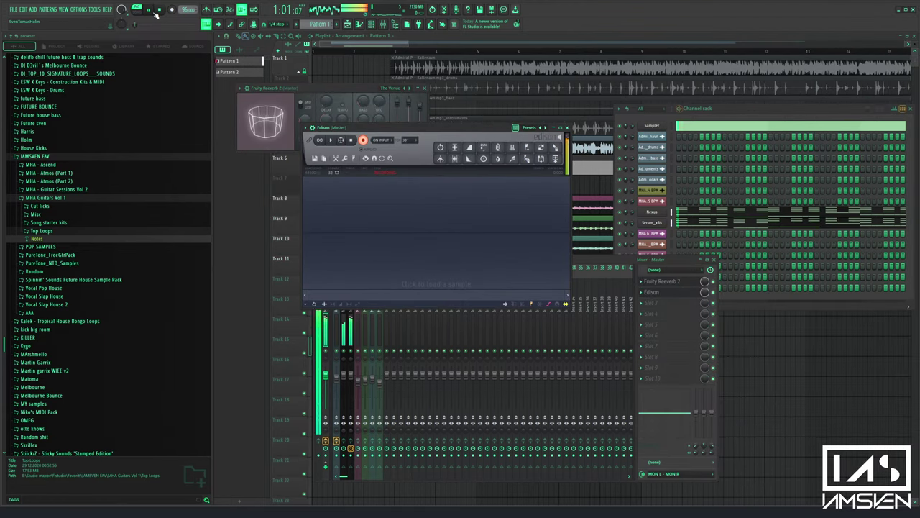
left_click(353, 141)
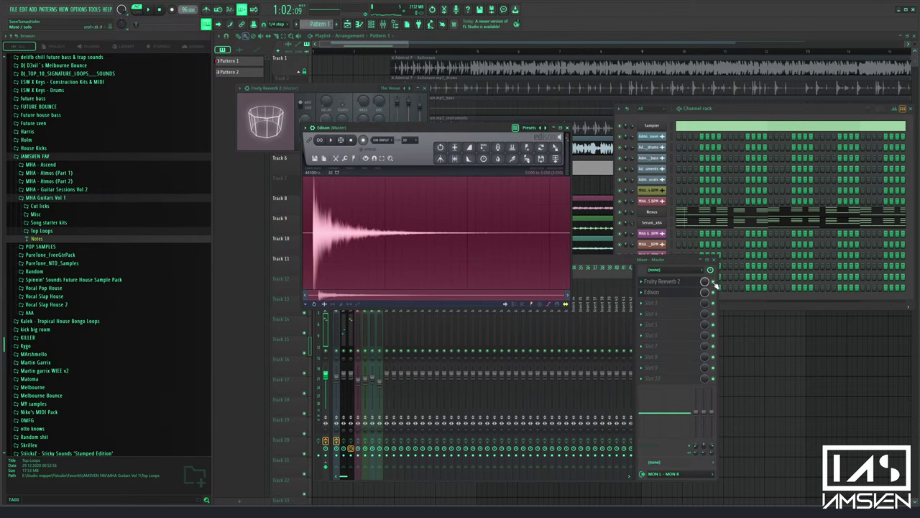
left_click(713, 282)
Send the Edison recording of the reverbed chord to the playlist as an audio clip on Track 9
left_click(505, 146)
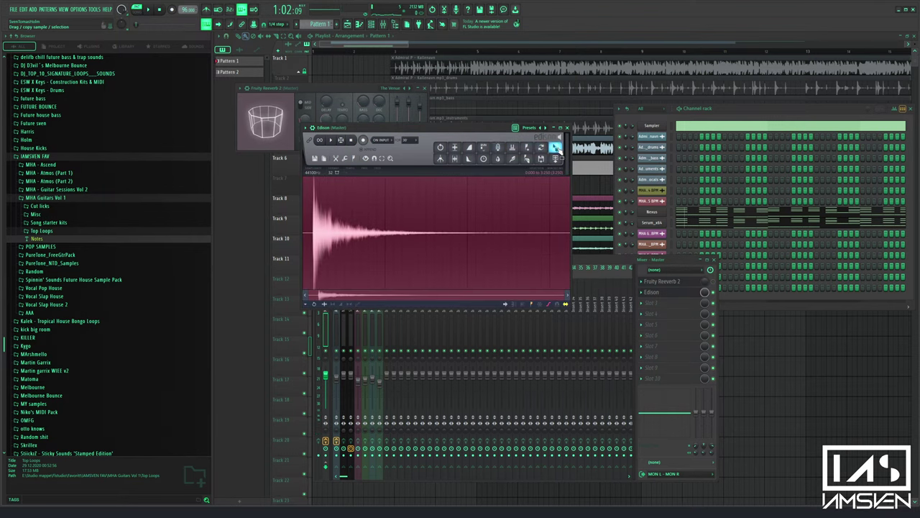
left_click_drag(557, 148, 453, 254)
left_click_drag(379, 223, 394, 228)
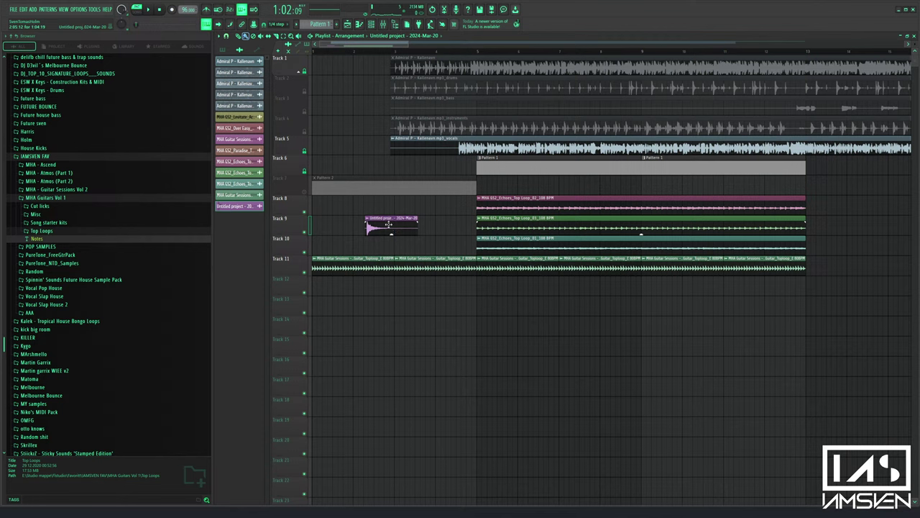
Reverse the recorded chord clip and move it to Track 8 so it ends where the Echoes loops start at bar 5
double_click(388, 224)
left_click(356, 172)
key("Escape")
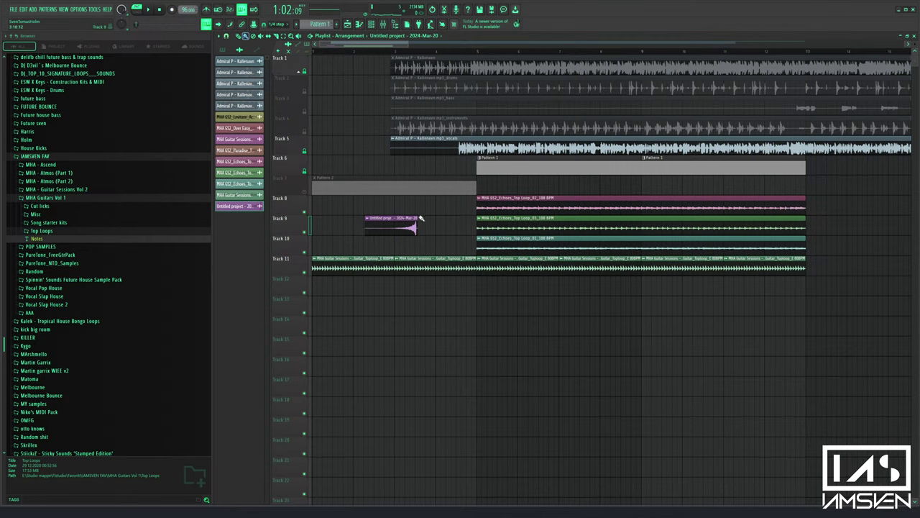
left_click_drag(407, 217, 464, 206)
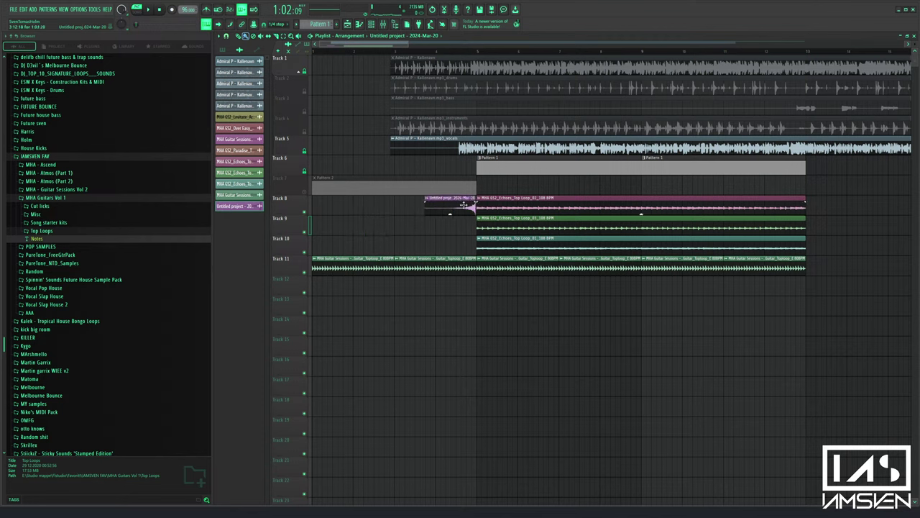
Unmute Track 7 so Pattern 2 plays in the intro, and play the lead-in to bar 5
key("space")
scroll(460, 56, "up", 4)
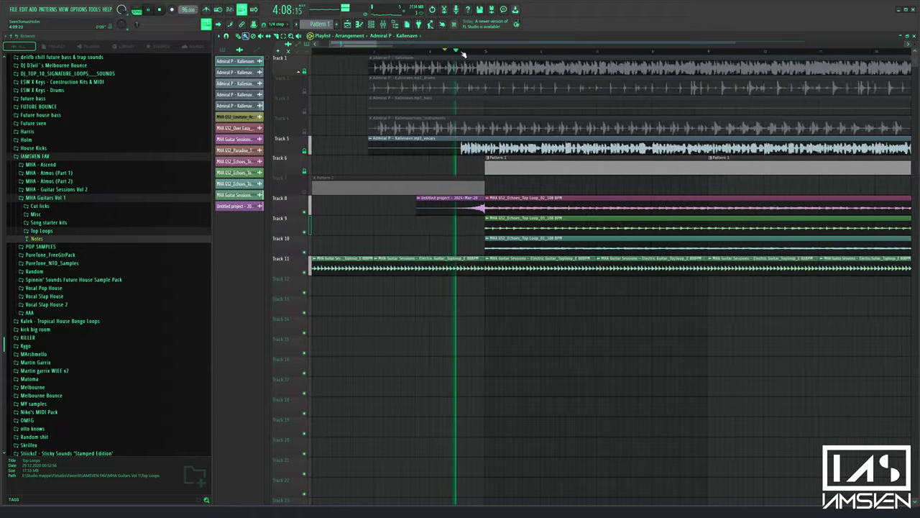
key("space")
left_click(305, 192)
key("space")
Route the reversed chord's audio clip channel to mixer track 8 and close its channel settings
double_click(472, 213)
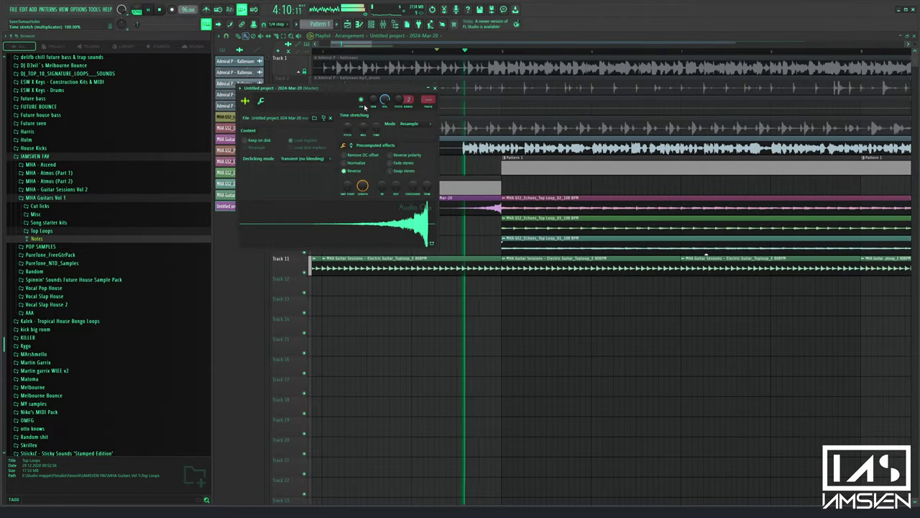
key("space")
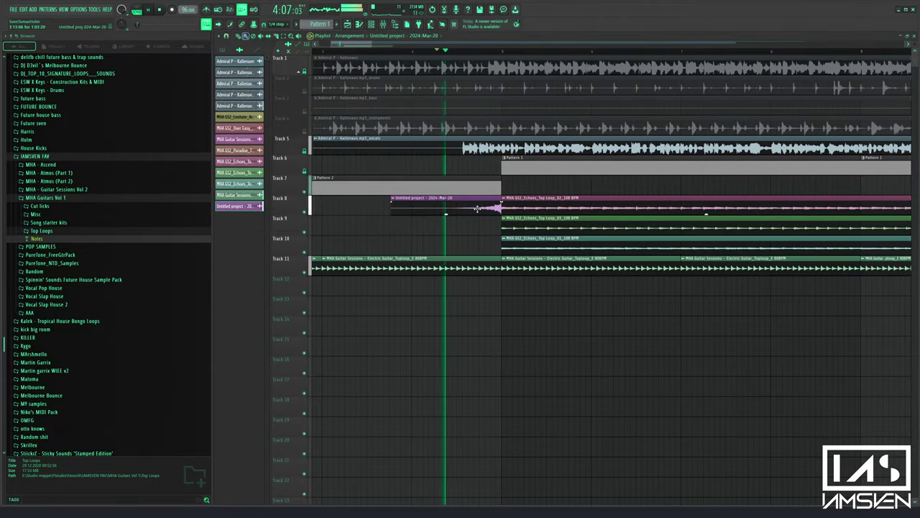
key("space")
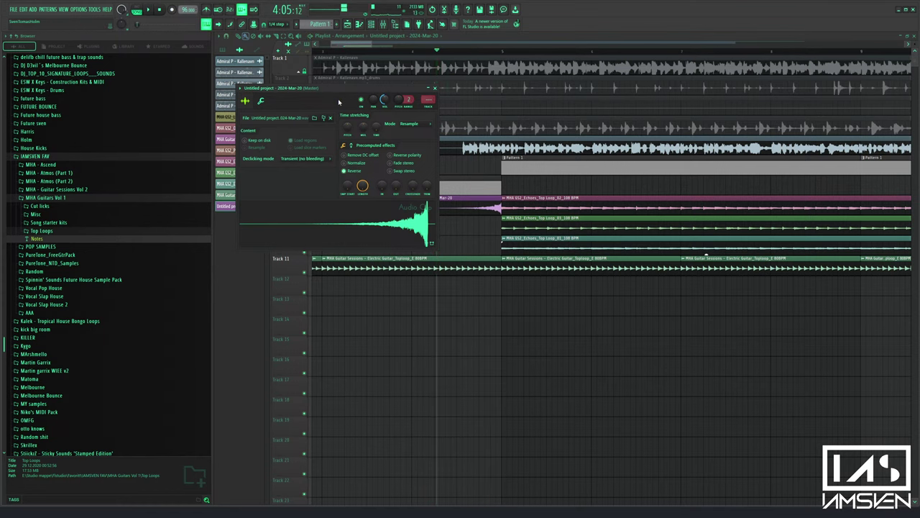
key("F9")
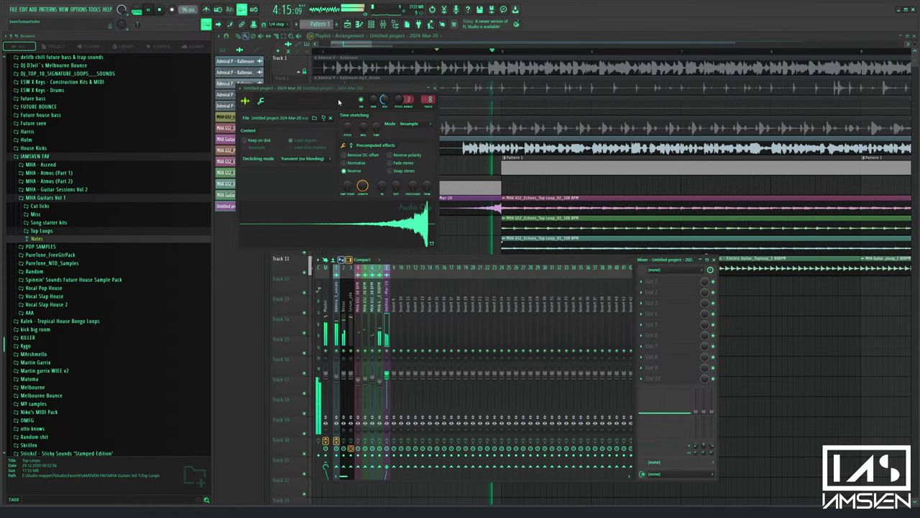
left_click(436, 89)
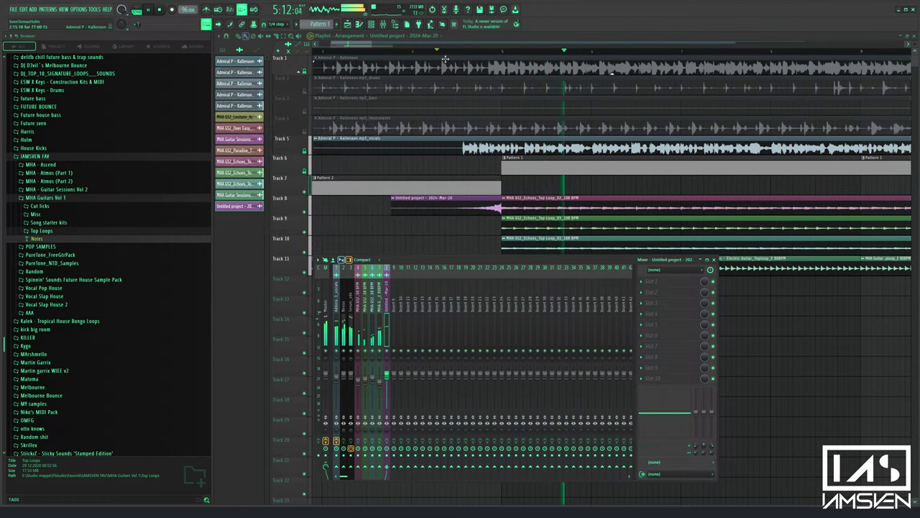
Trim the intro guitar toploop on Track 11 and Pattern 2 on Track 7 to end about one step before bar 5
scroll(451, 53, "down", 3)
left_click(451, 53)
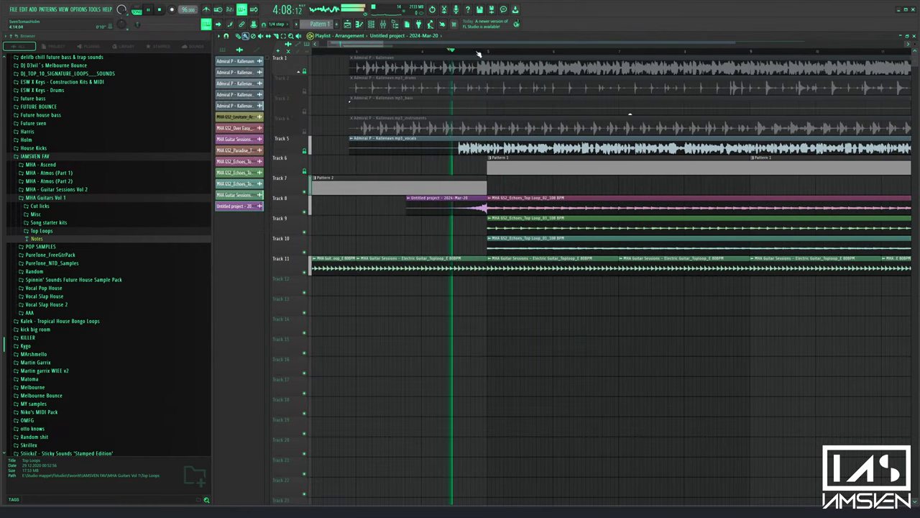
scroll(487, 55, "up", 2)
left_click(480, 263)
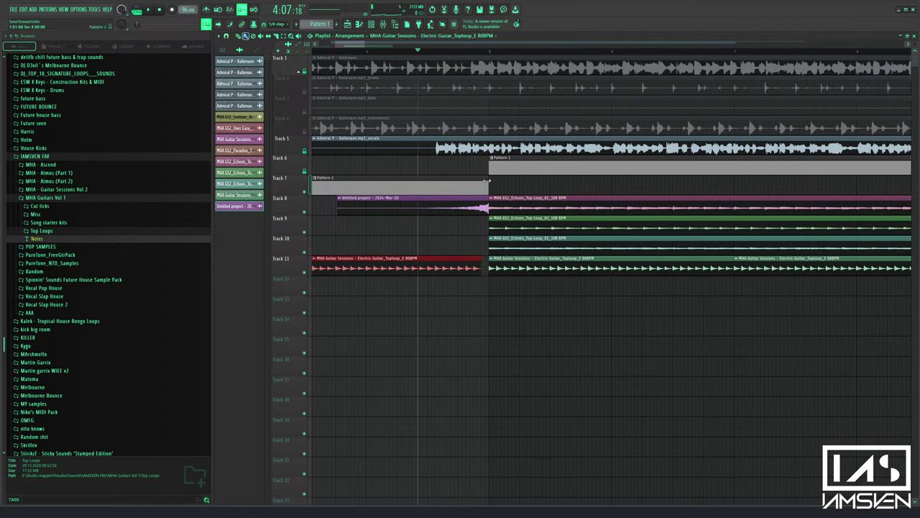
left_click_drag(489, 180, 480, 181)
key("space")
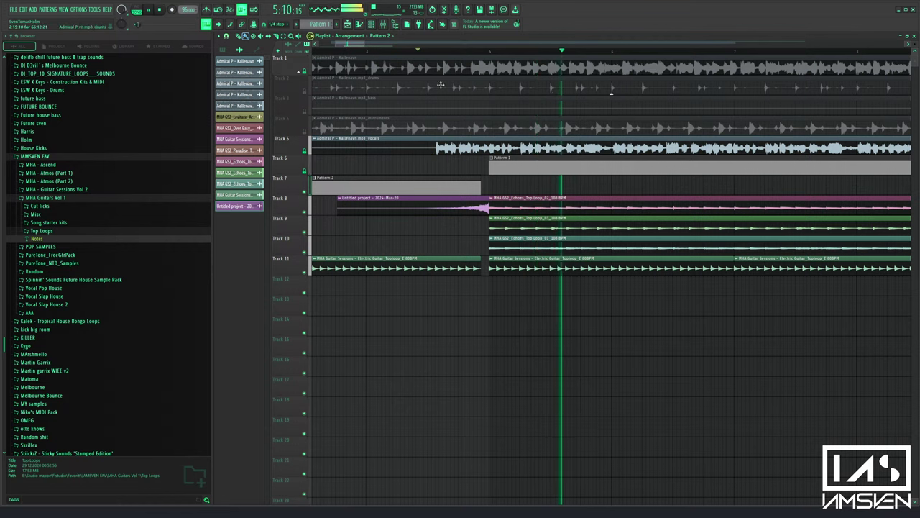
Slice the vocal clip on Track 5 at both ends of the one-step gap before bar 5
scroll(490, 54, "up", 2)
scroll(490, 54, "up", 1)
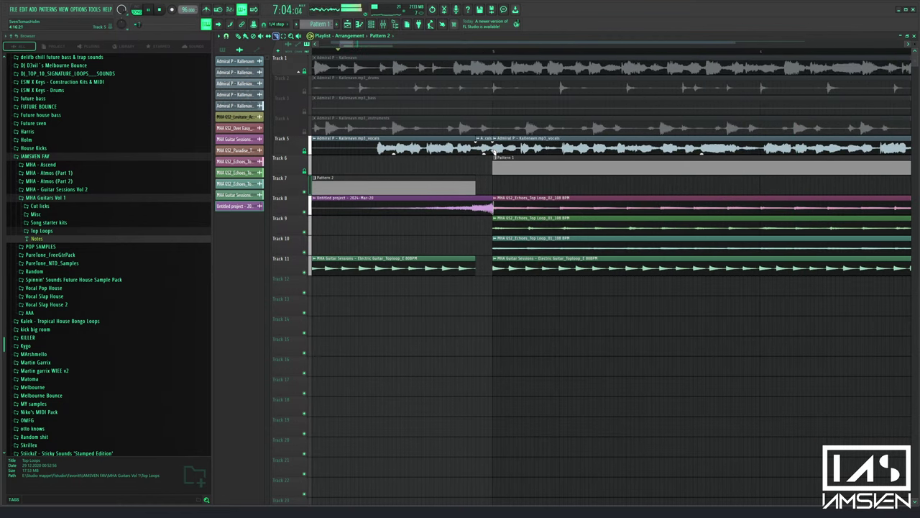
key("space")
Try muting the short vocal slice before bar 5 and compare the transition with and without it
right_click(484, 148, "alt")
key("space")
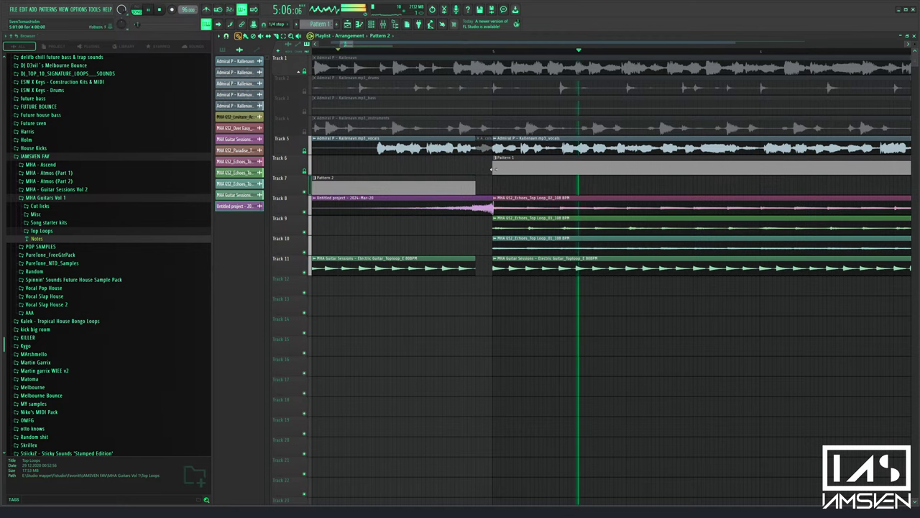
key("space")
key("space")
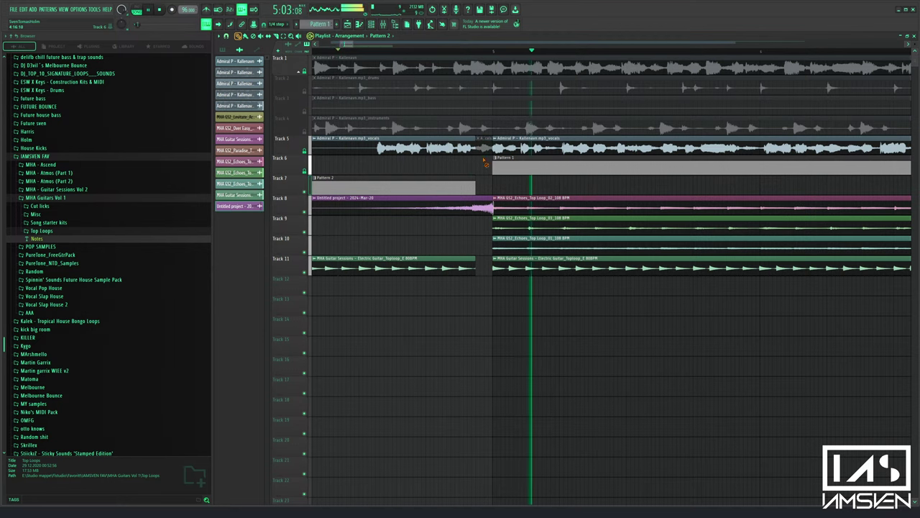
key("space")
key("space")
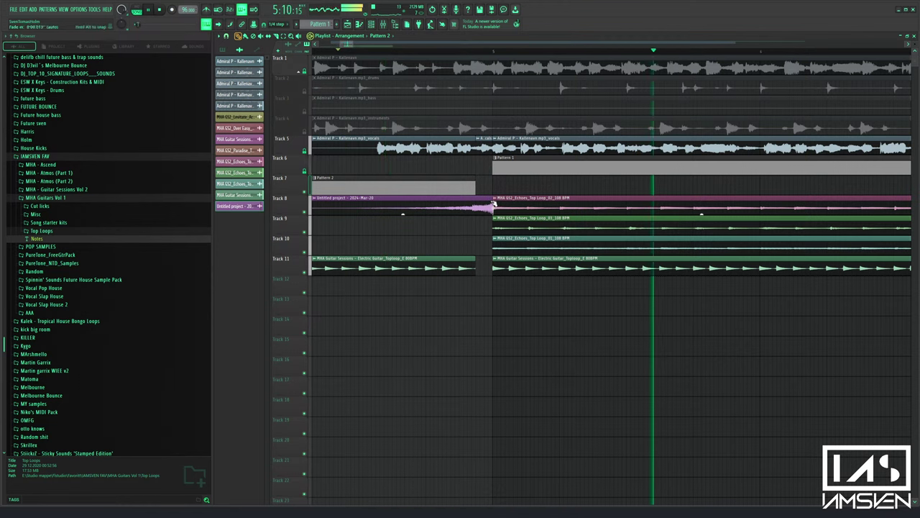
Try shortening the reversed chord clip to leave the gap before bar 5 silent, and extend it back to bar 5
key("space")
key("space")
left_click_drag(490, 196, 476, 197)
key("space")
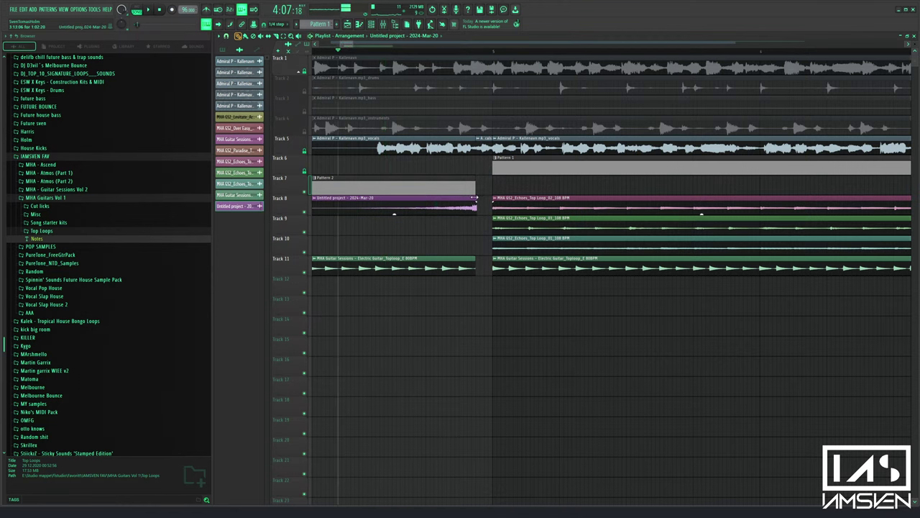
key("space")
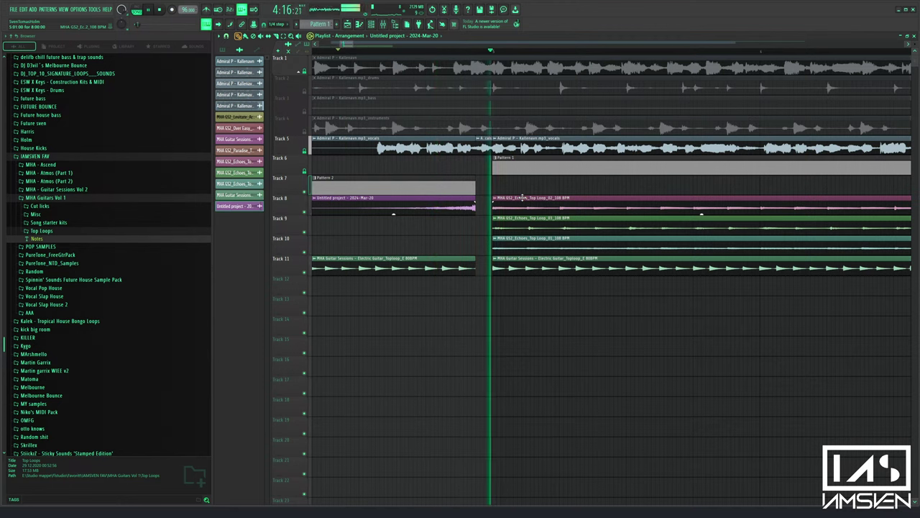
key("space")
key("space")
left_click_drag(474, 200, 491, 200)
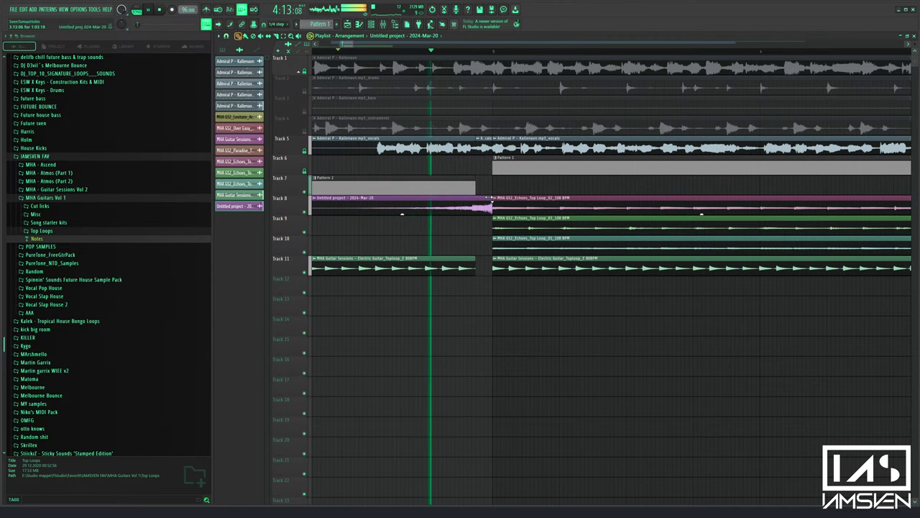
key("space")
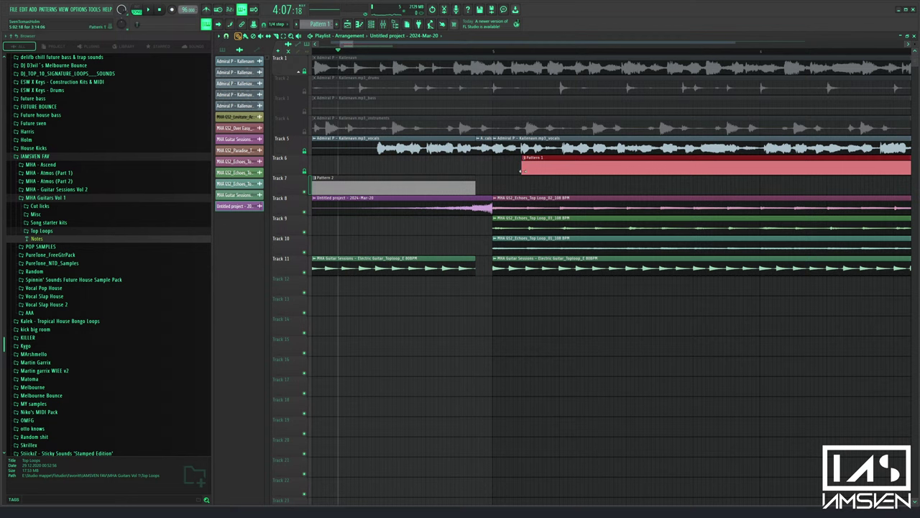
Try trimming the starts of the four loop clips on Tracks 8 to 11 to 5:02:18, matching Pattern 1
left_click_drag(513, 206, 526, 312)
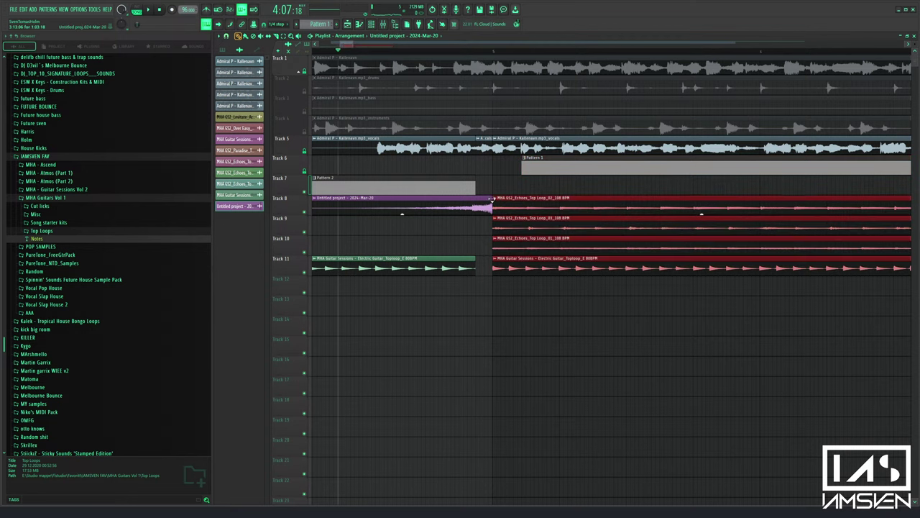
left_click(492, 200)
left_click(510, 229)
left_click_drag(492, 218, 520, 219)
key("space")
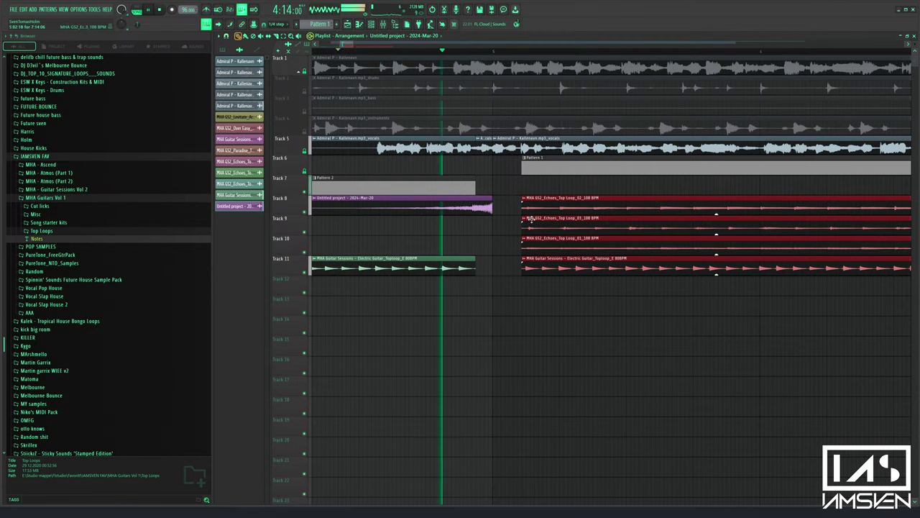
key("space")
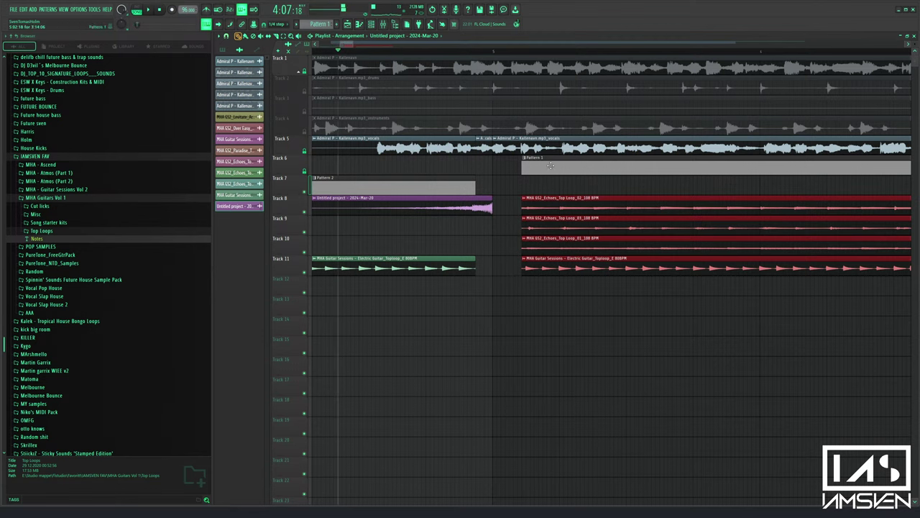
Try delaying the starts of Pattern 1 and the four loop clips to 5:05:00 and play the transition
left_click_drag(510, 165, 556, 268)
left_click_drag(522, 162, 560, 163)
key("space")
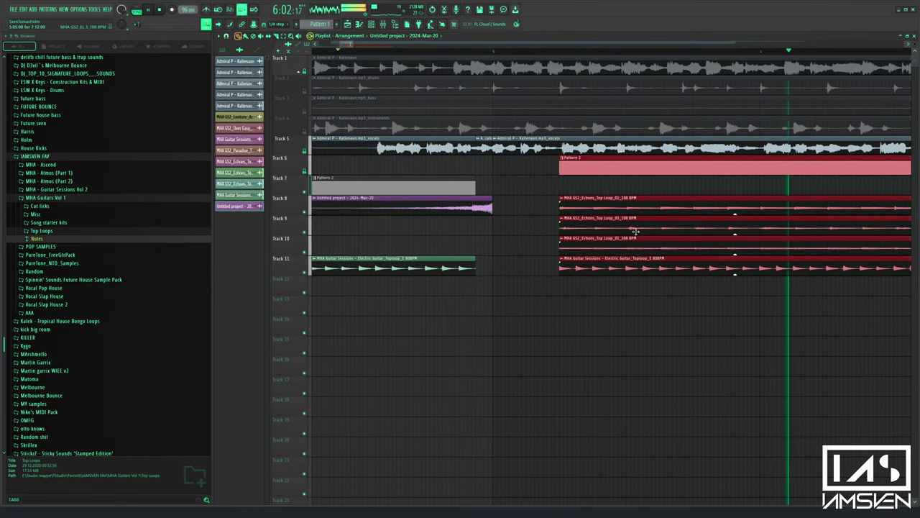
scroll(565, 55, "down", 1)
scroll(565, 55, "down", 2)
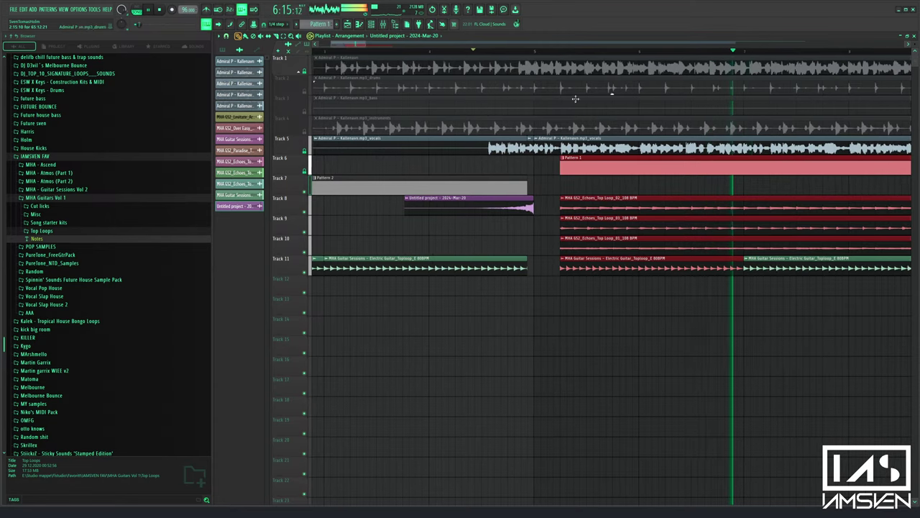
key("space")
key("space")
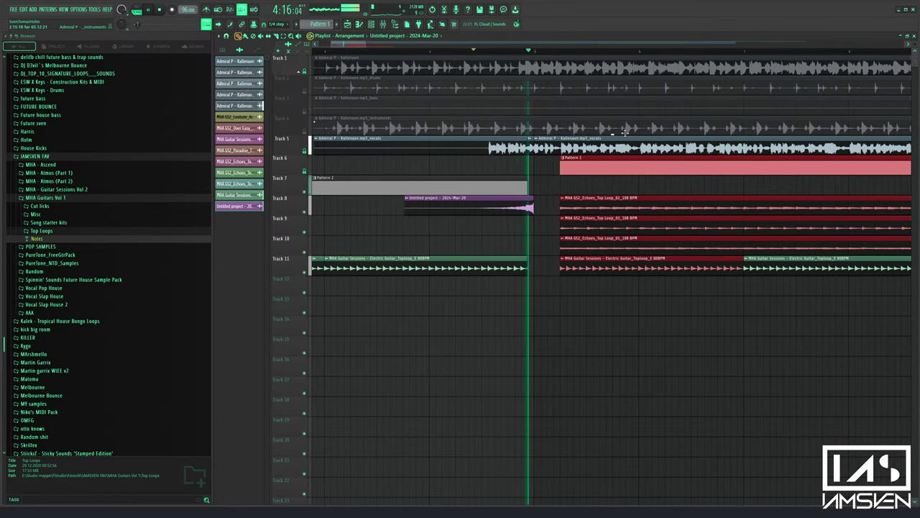
Try moving the reversed chord clip to end at the delayed loop entry, and return it to end at bar 5
left_click_drag(528, 203, 551, 202)
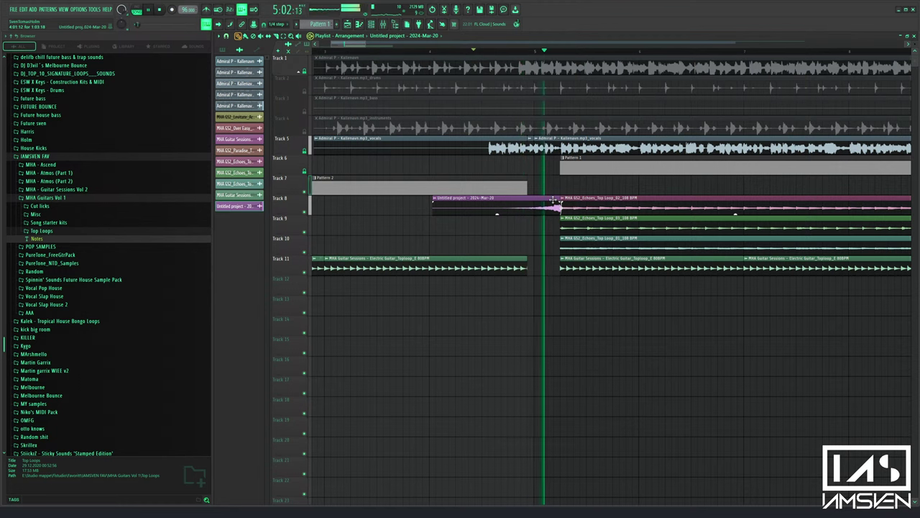
key("space")
key("space")
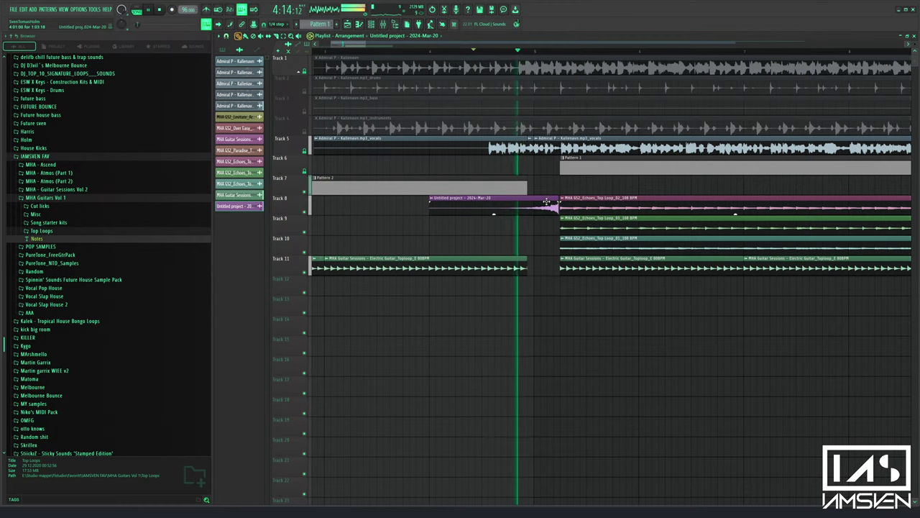
left_click_drag(541, 203, 515, 203)
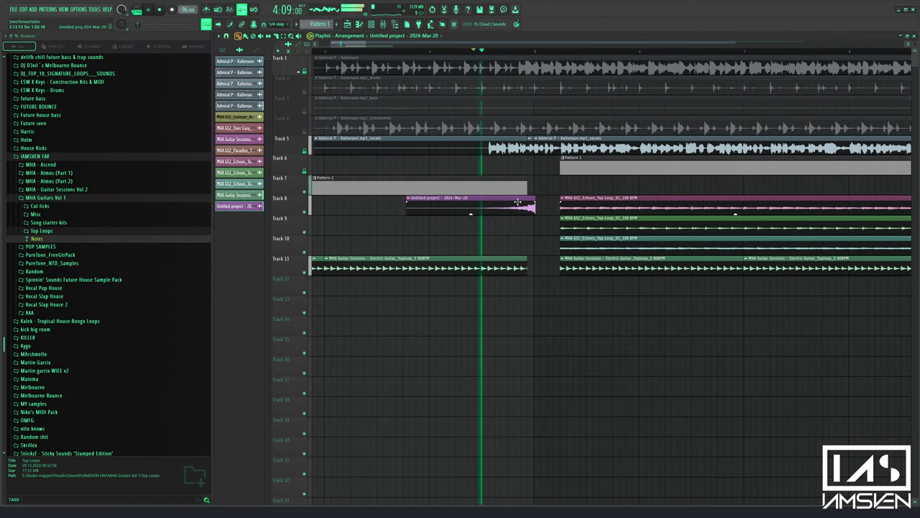
Extend the starts of Pattern 1 and the four loop clips back to bar 5 and clear the selection
mouse_move(589, 165)
left_mouse_down()
mouse_move(589, 256)
mouse_move(652, 274)
left_mouse_up()
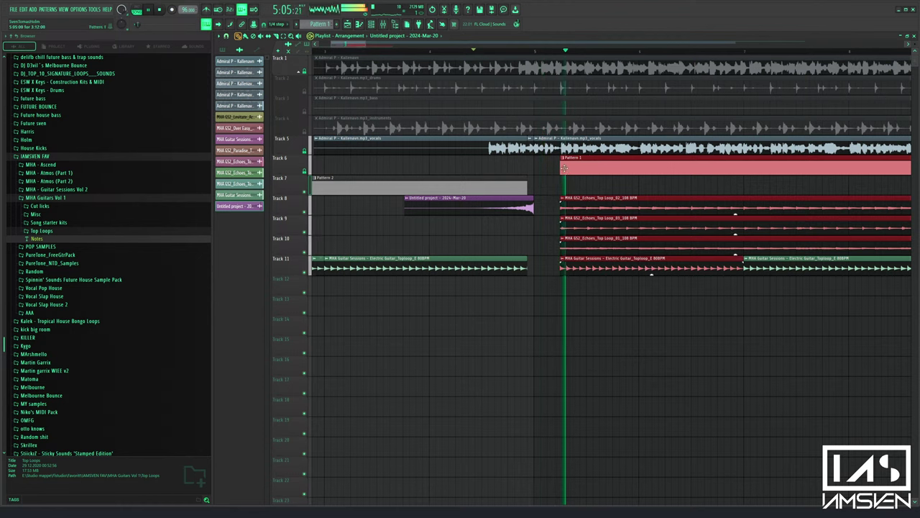
key("space")
left_click_drag(562, 161, 535, 160)
key("space")
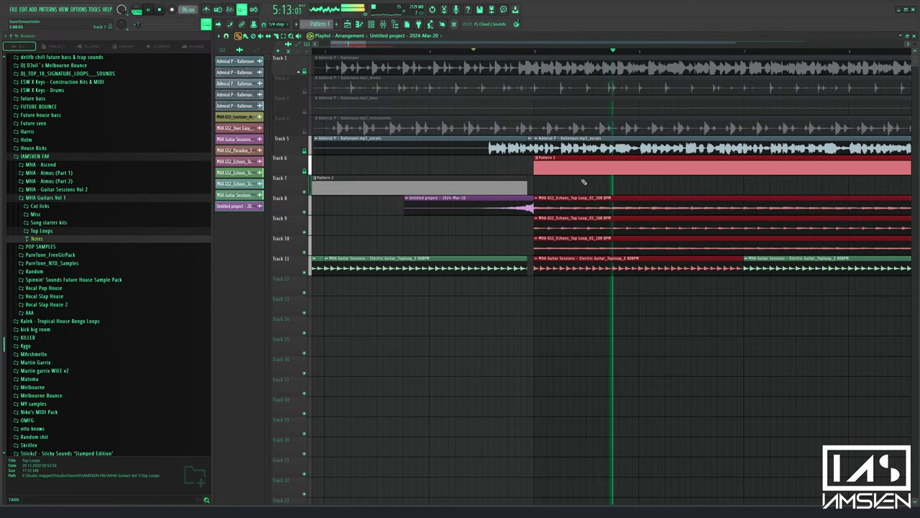
scroll(555, 52, "down", 5)
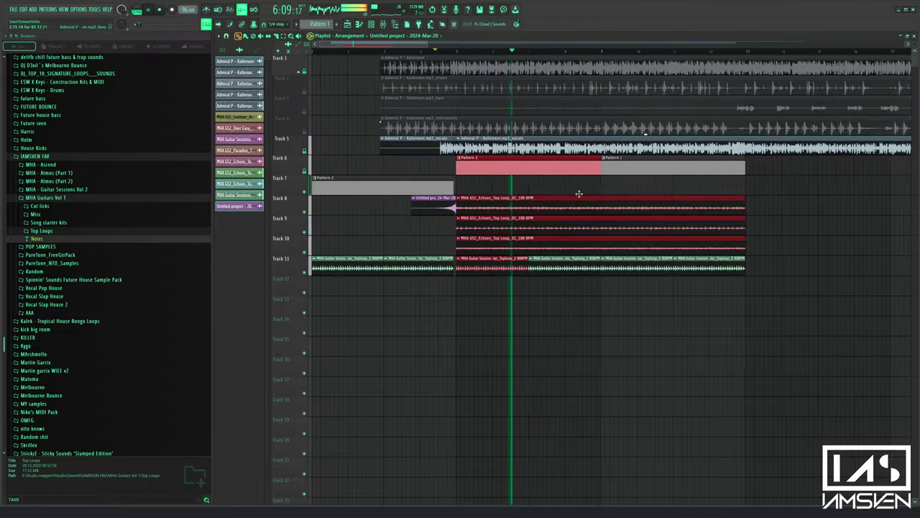
left_click(580, 192, "ctrl")
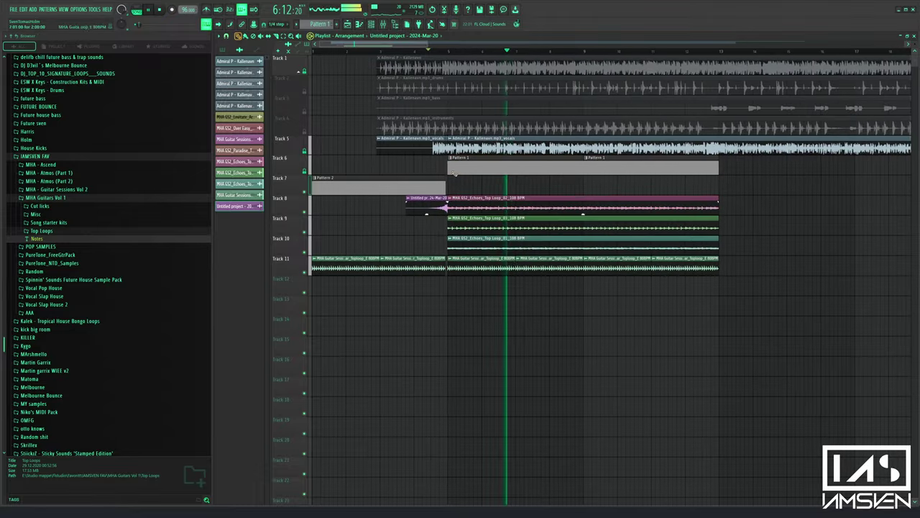
Collapse the MHA Guitars Vol 1 folder, switch to pattern mode and show all channels in the channel rack
left_click(52, 198)
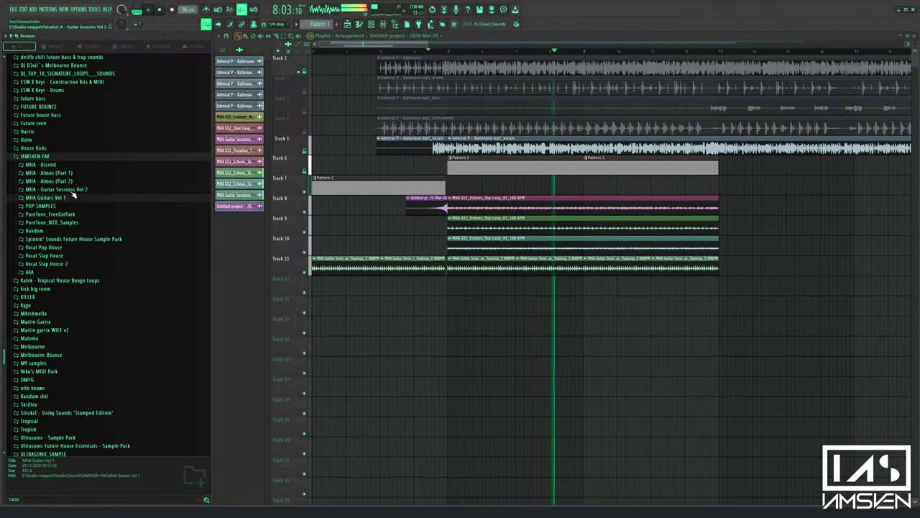
key("F6")
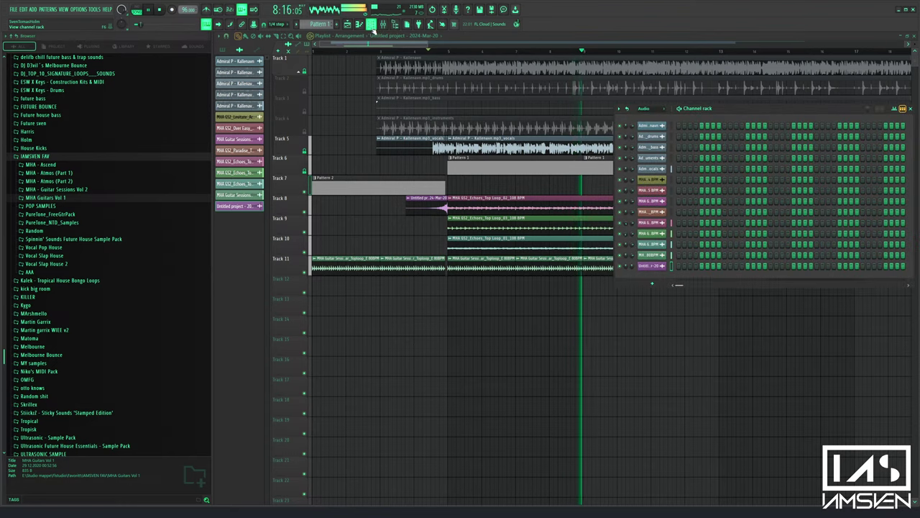
left_click(136, 12)
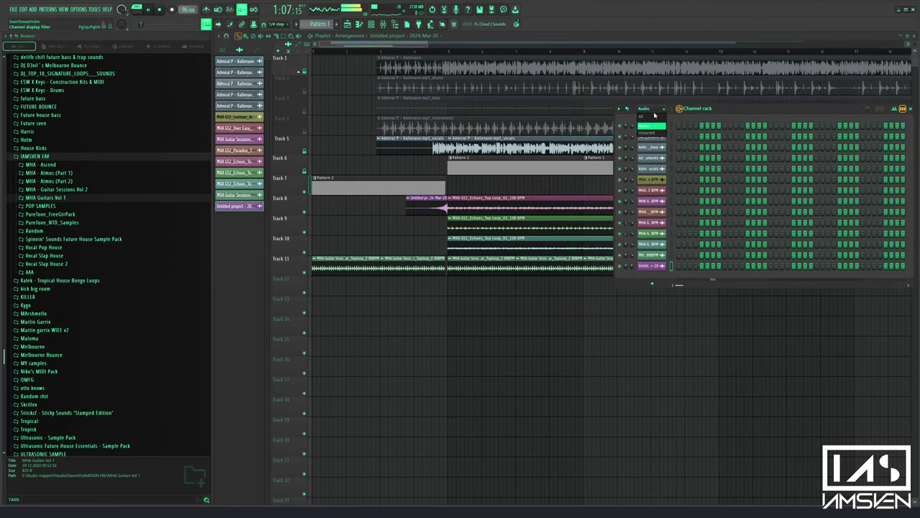
left_click(655, 115)
Search the plugin picker for "kontak" and add a Kontakt [64bit] instrument channel
left_click(652, 316)
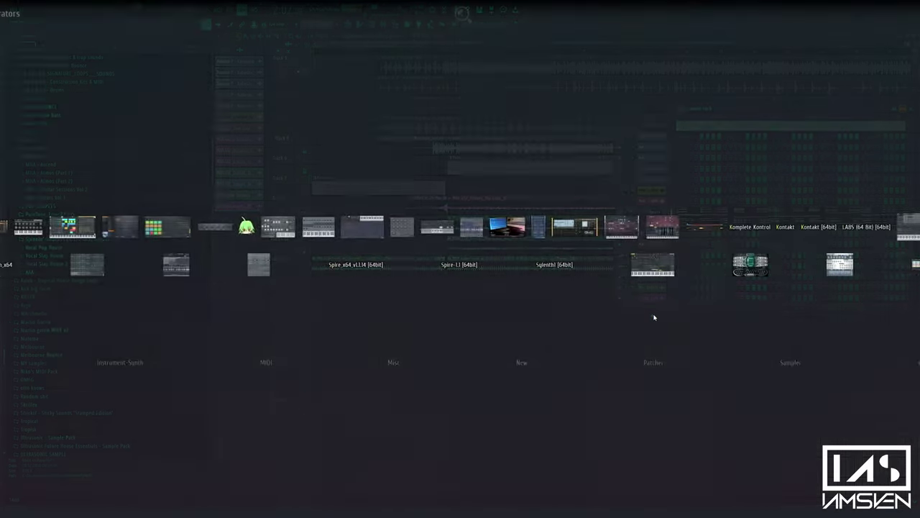
type("n")
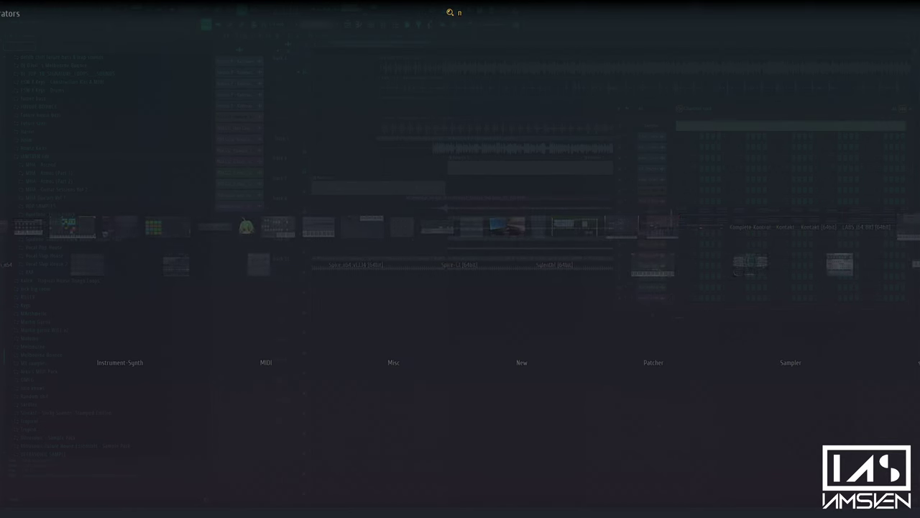
type("ontak")
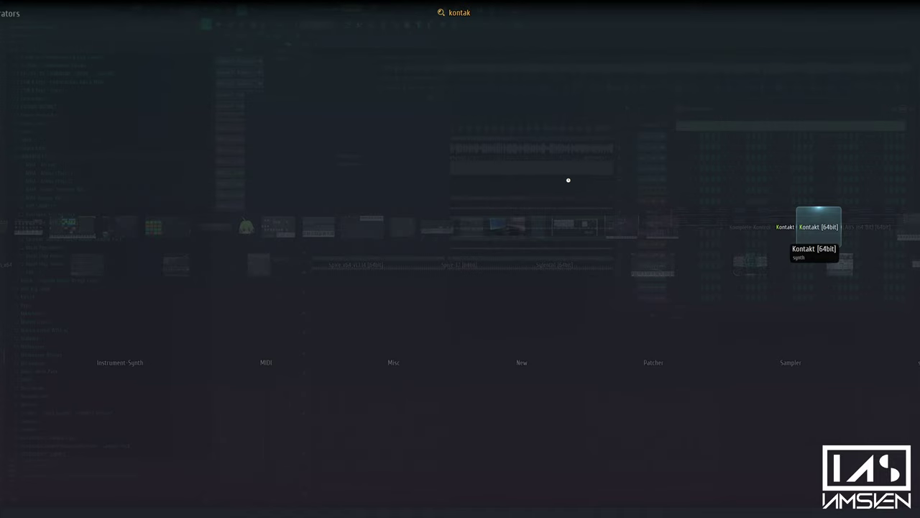
key("Return")
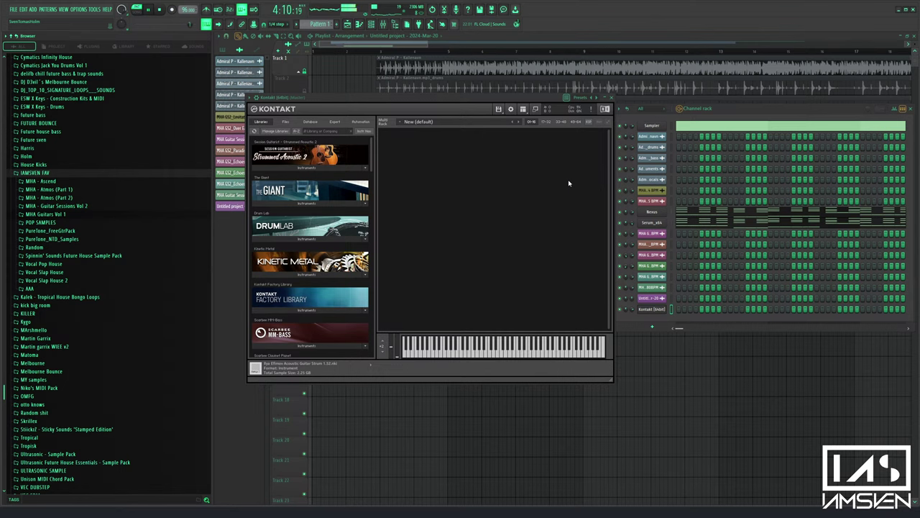
Narrow the file browser and arrange the Kontakt and channel rack windows side by side below the vocal track
left_click_drag(712, 111, 732, 142)
left_click_drag(524, 98, 467, 119)
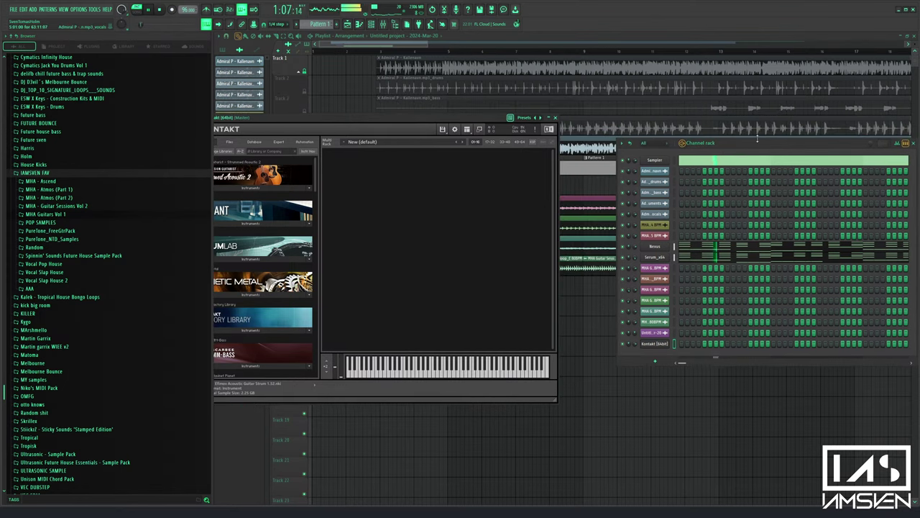
left_click_drag(709, 143, 700, 149)
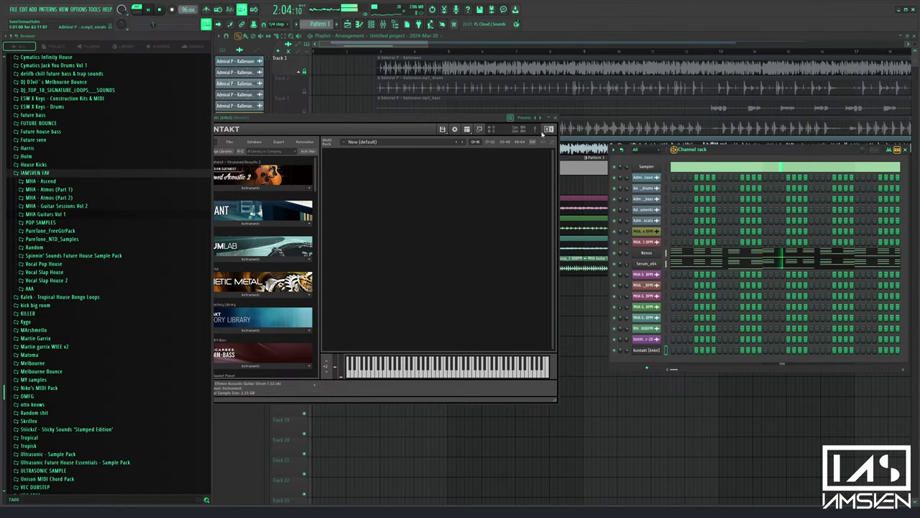
left_click_drag(472, 117, 501, 136)
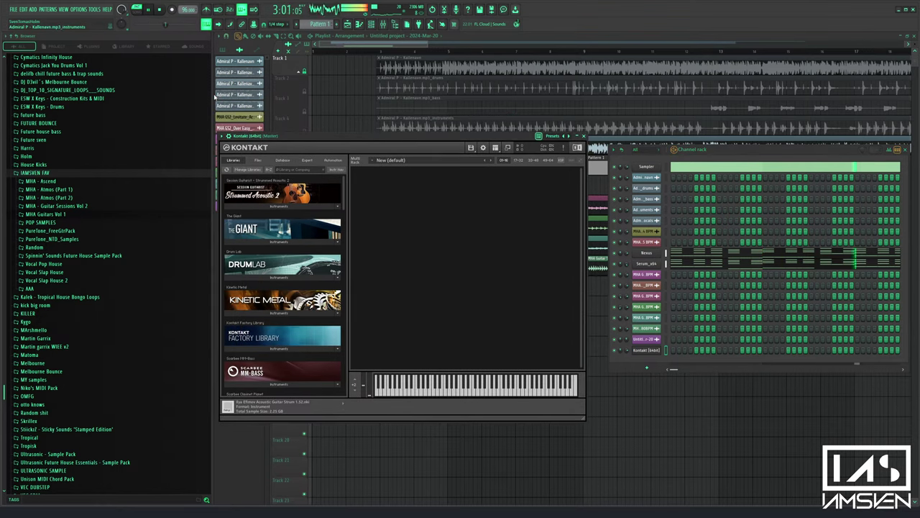
left_click_drag(212, 94, 151, 94)
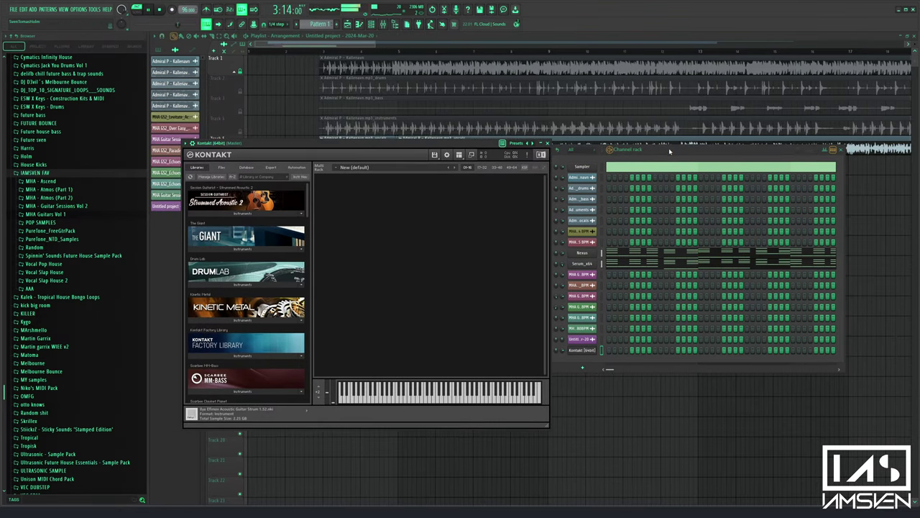
left_click_drag(719, 159, 720, 162)
left_click_drag(442, 144, 449, 196)
left_click_drag(727, 163, 727, 187)
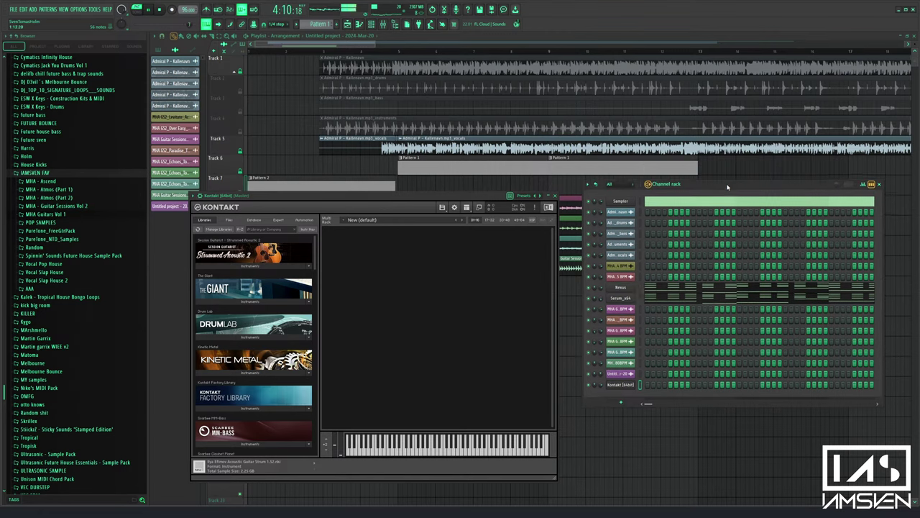
Play the transition into bar 5 and copy the Nexus chords of Pattern 2 into the Kontakt channel of Pattern 1
key("F12")
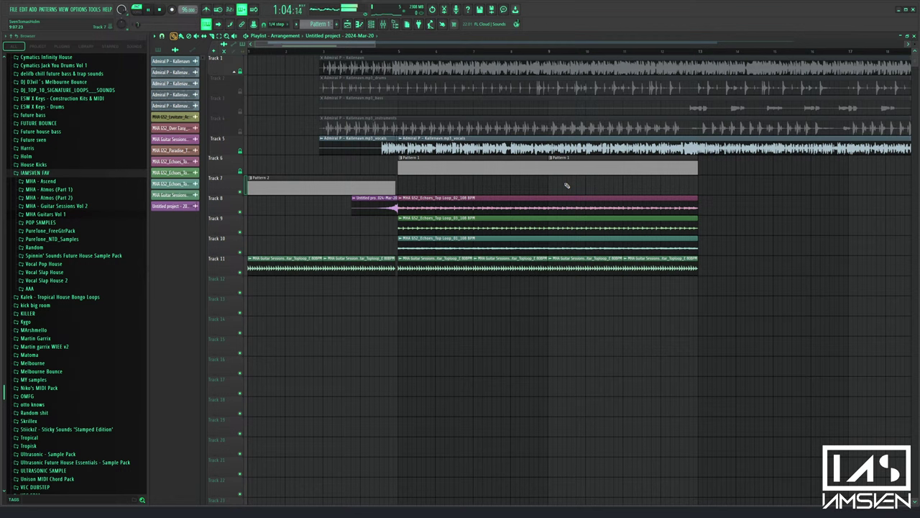
left_click(388, 51)
key("space")
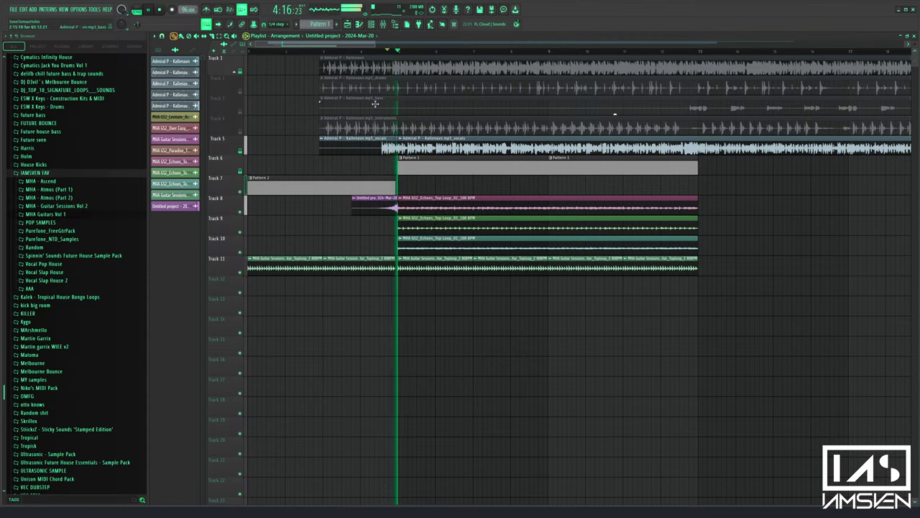
left_click(383, 25)
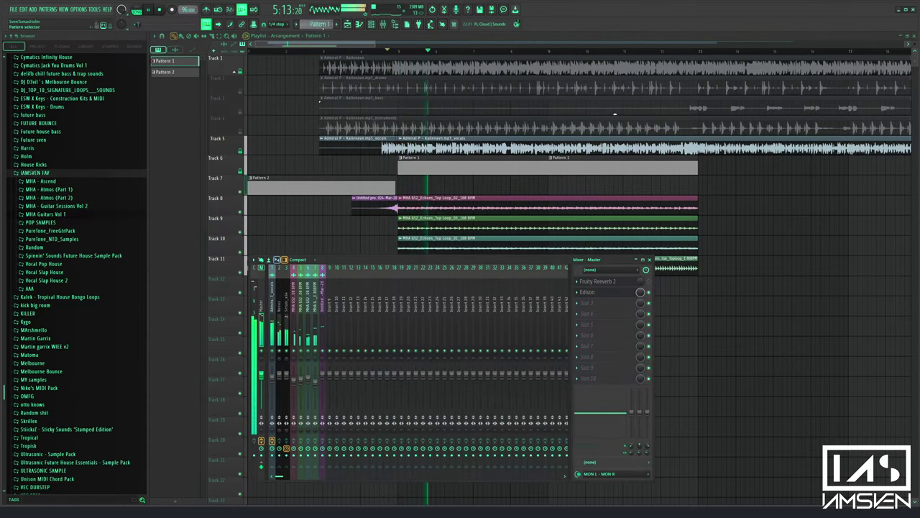
left_click(373, 24)
left_click(372, 24)
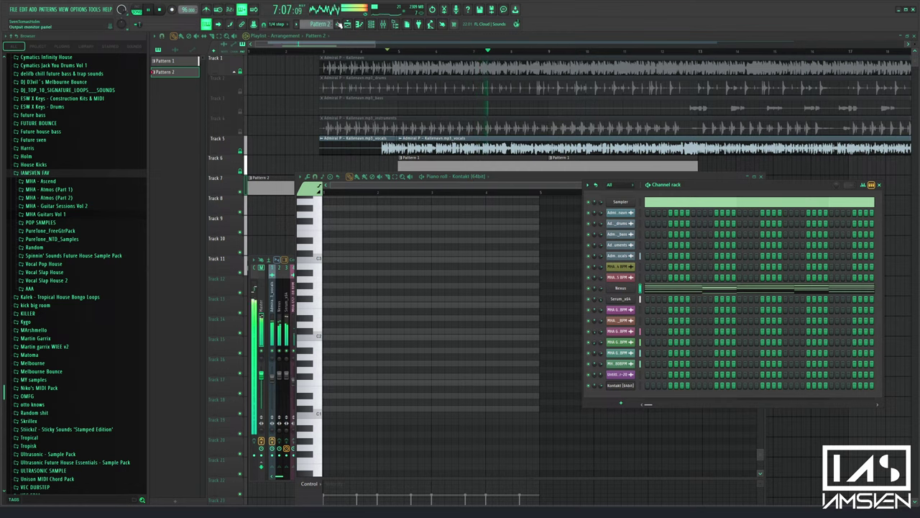
scroll(322, 25, "up", 1)
left_click(641, 386)
key("ctrl+v")
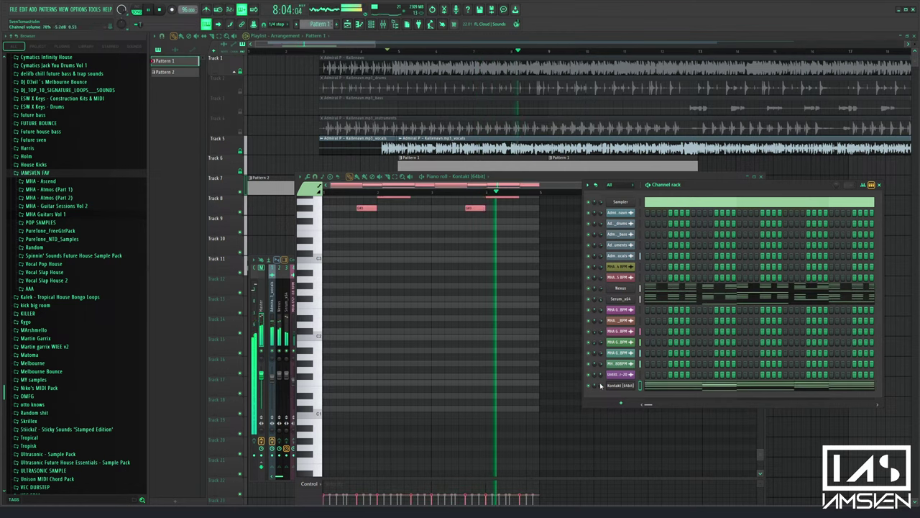
Solo the Kontakt channel and load the Strummed Acoustic 2 - 12-String instrument into it
right_click(589, 385)
key("space")
key("space")
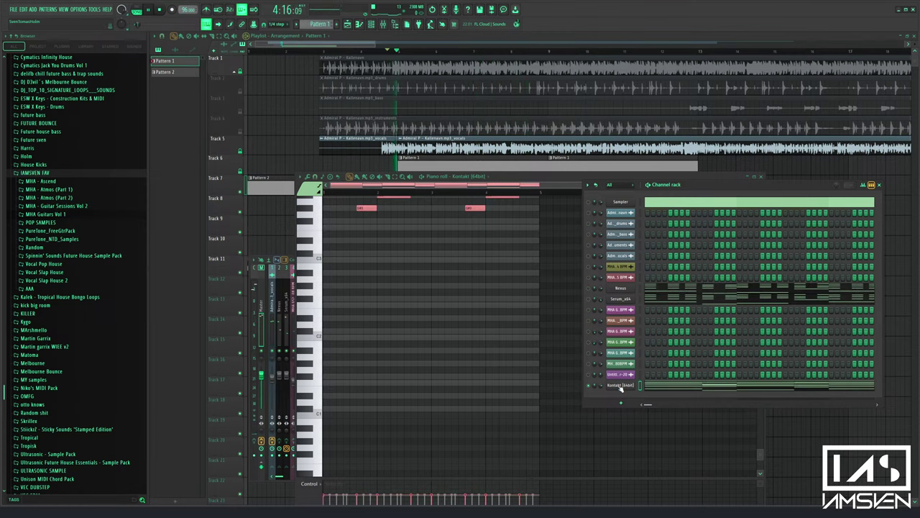
left_click(621, 388)
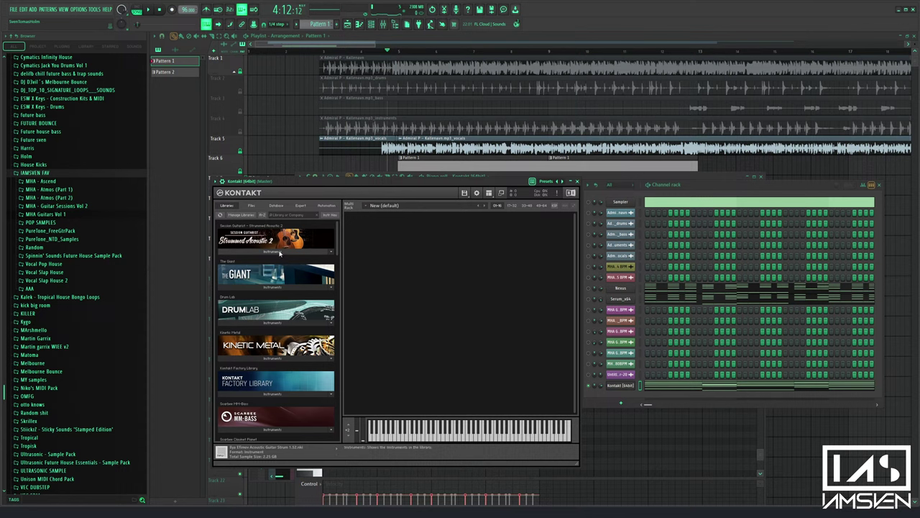
left_click(276, 251)
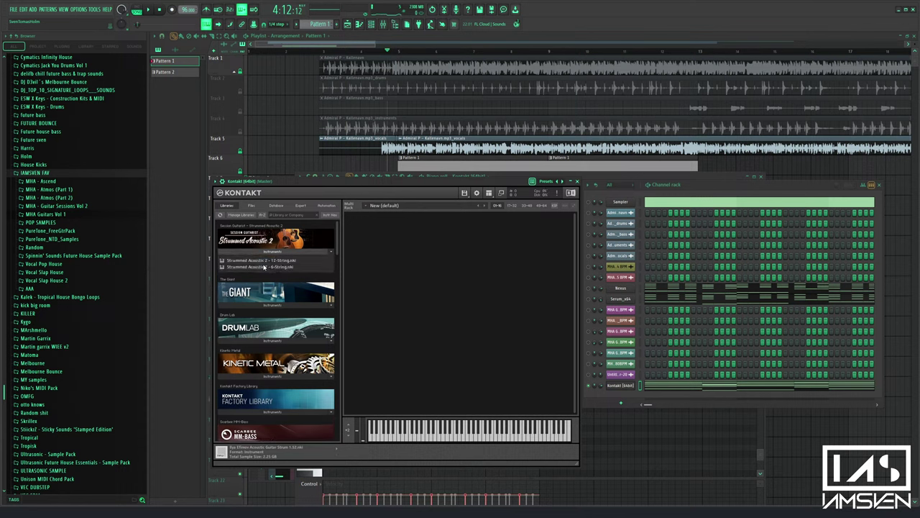
left_click(277, 260)
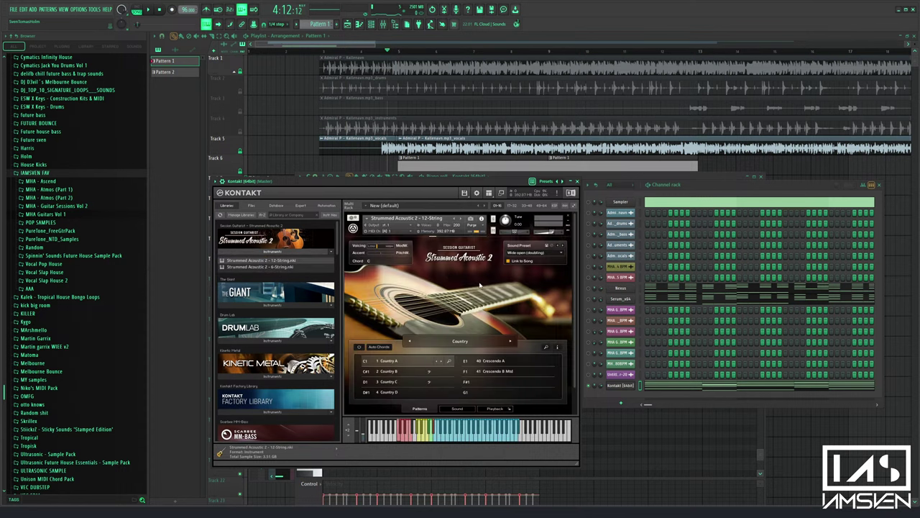
Play Pattern 1 in pattern mode and filter the 12-string guitar's song browser to 4/4
left_click(141, 12)
key("space")
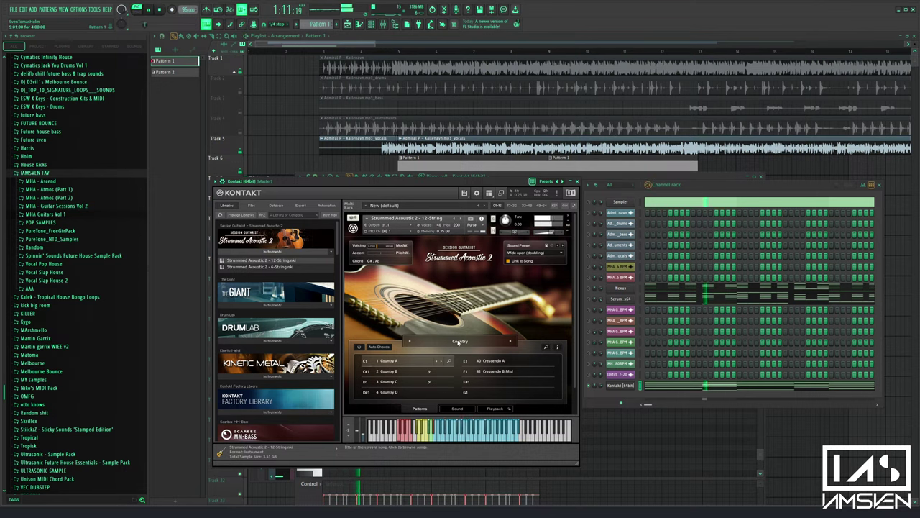
left_click(459, 341)
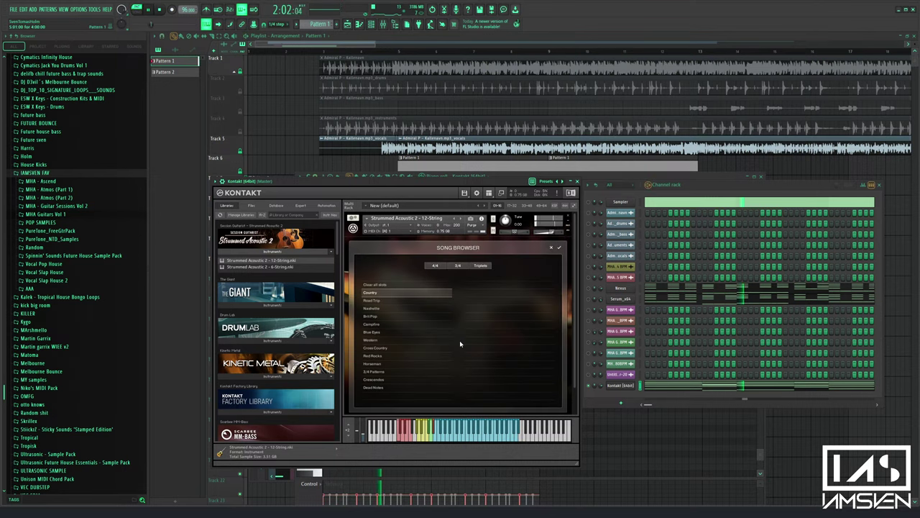
left_click(436, 266)
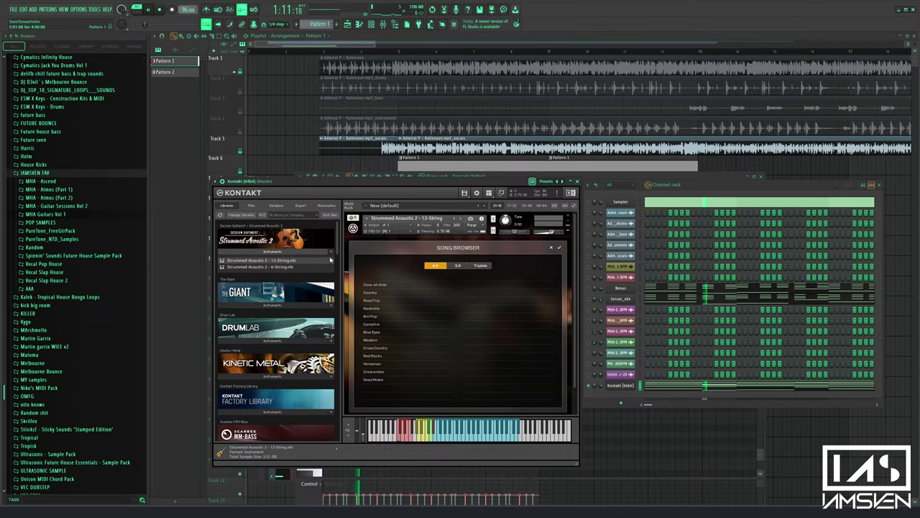
Replace the guitar with Strummed Acoustic 2 - 6-String and open its song browser with playback stopped
double_click(278, 266)
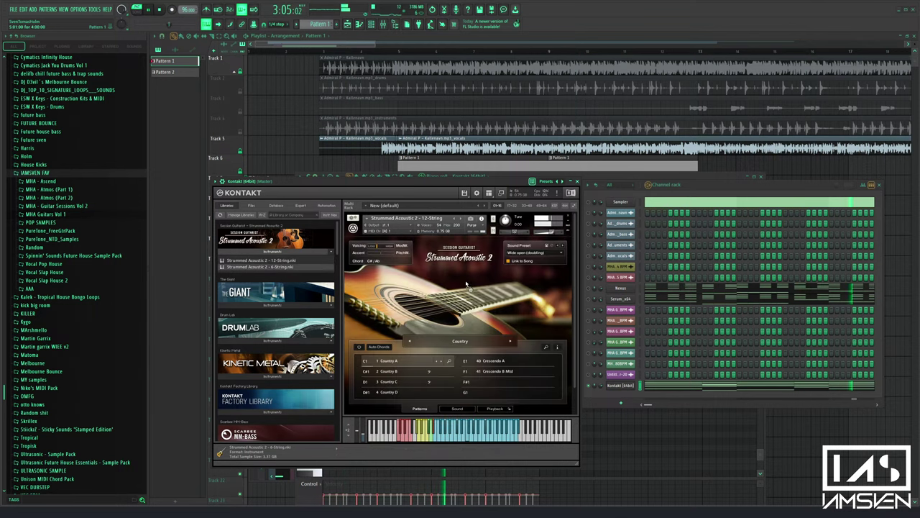
left_click(459, 342)
key("space")
Examine the Kontakt chord notes of Pattern 1 in the piano roll
left_click(688, 387)
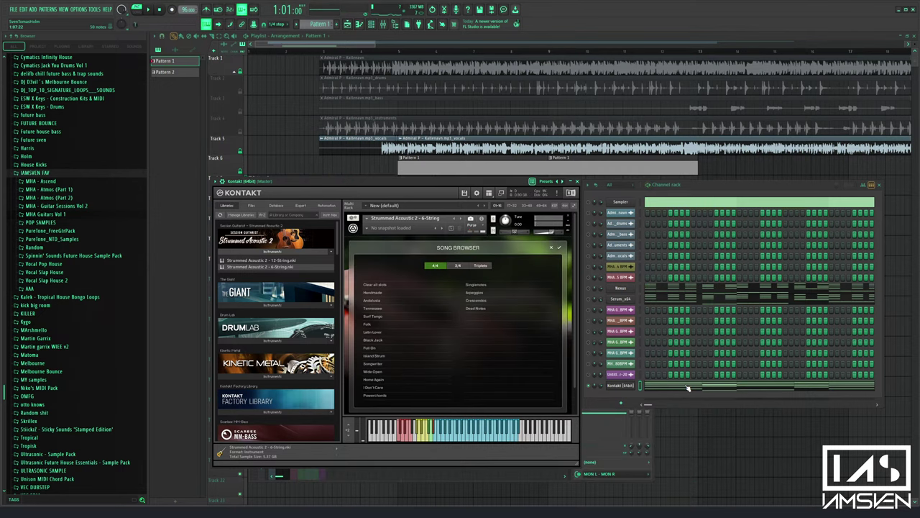
left_click(688, 387)
key("ctrl+a")
scroll(512, 336, "up", 4)
scroll(513, 335, "up", 2)
key("space")
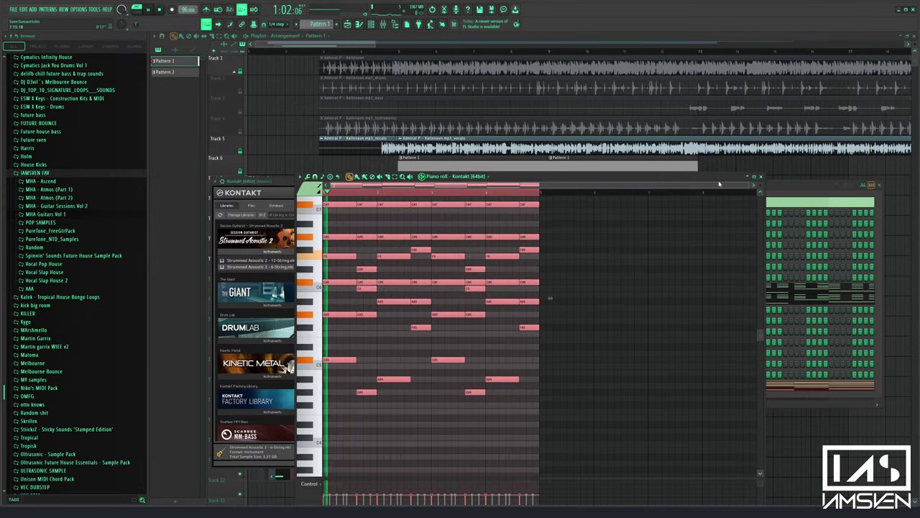
left_click(761, 177)
Load the Wide Open song into the 6-string guitar
key("space")
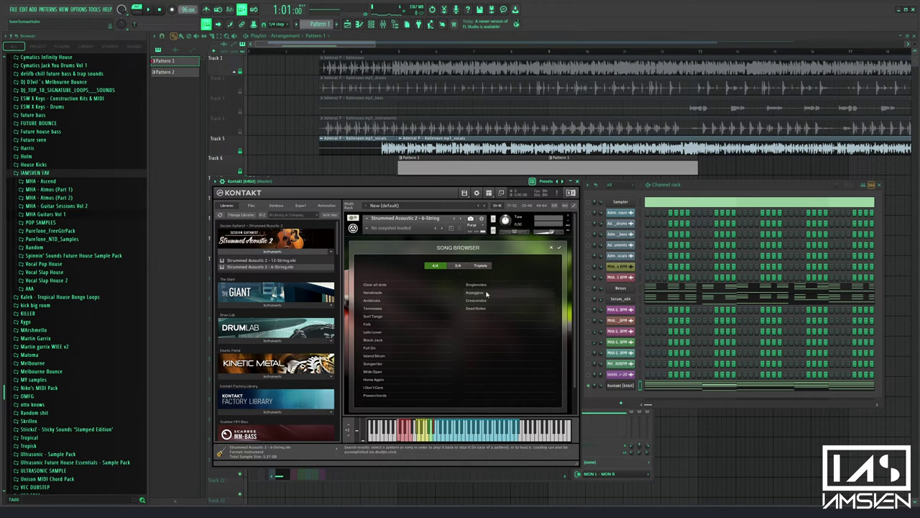
left_click(385, 372)
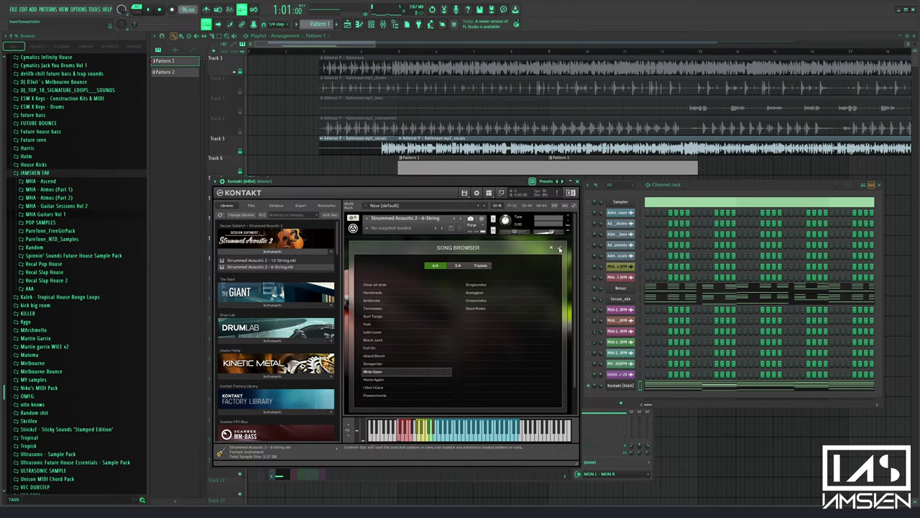
left_click(559, 249)
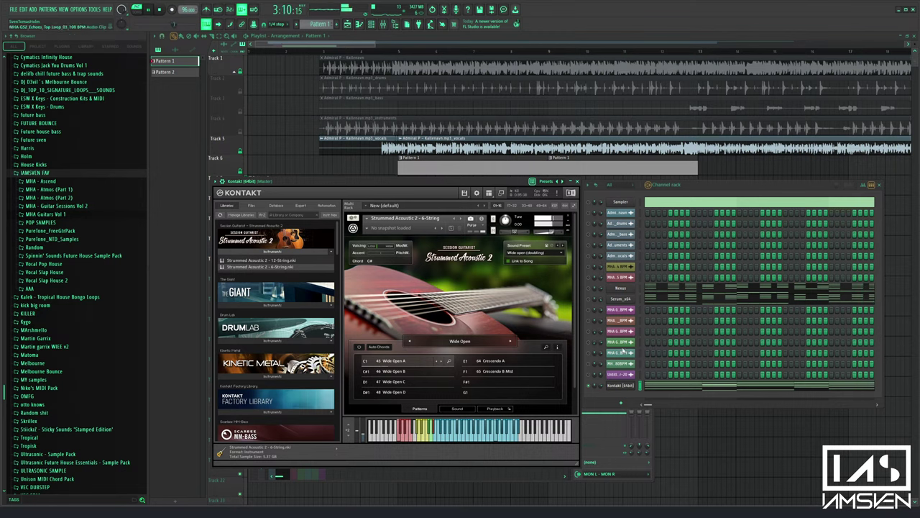
Quick render Pattern 1 as an audio clip and place the clip on Track 12
left_click(578, 181)
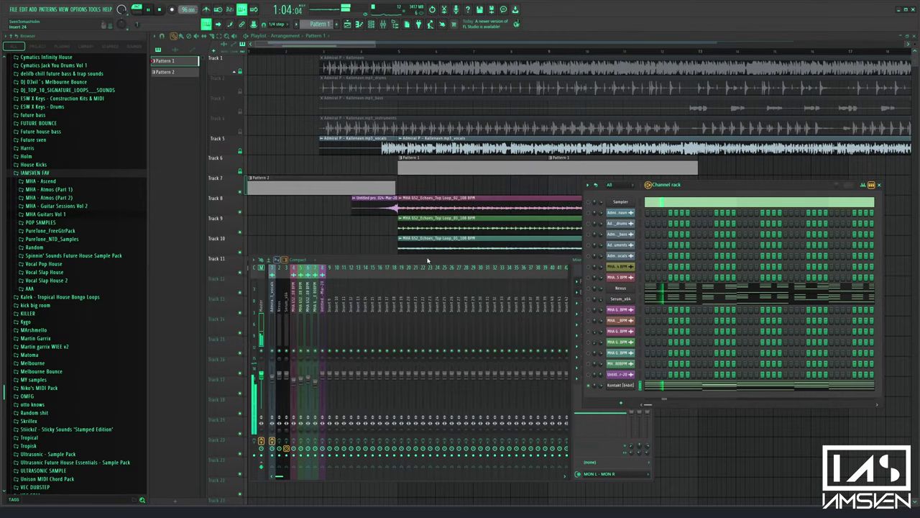
key("F12")
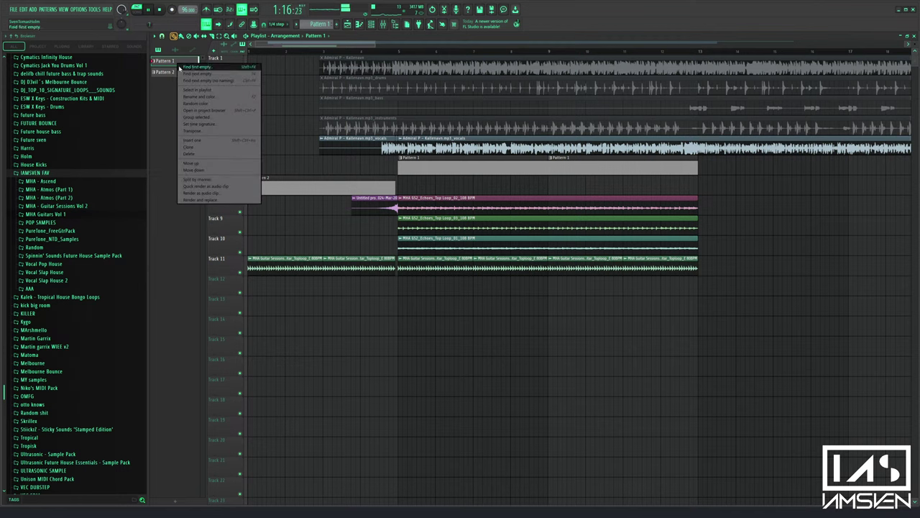
right_click(180, 63)
left_click(207, 187)
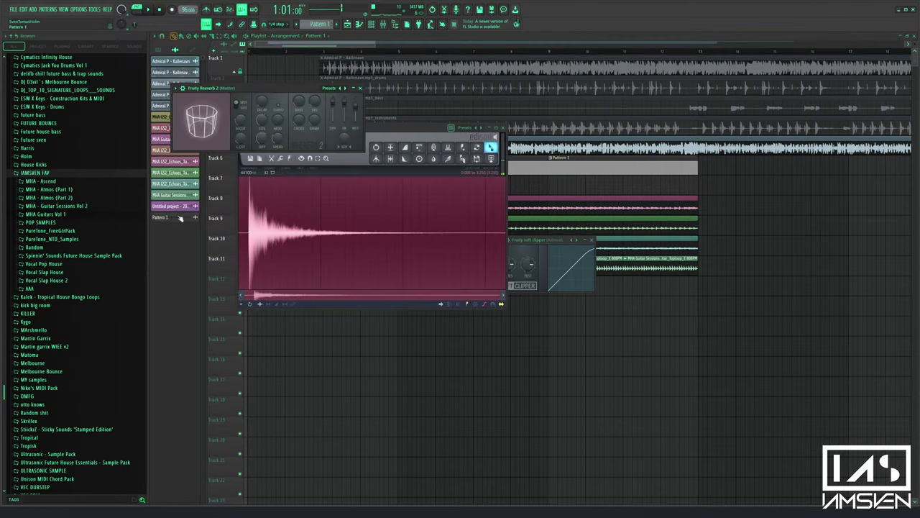
left_click_drag(180, 217, 250, 288)
left_click(401, 292)
key("F9")
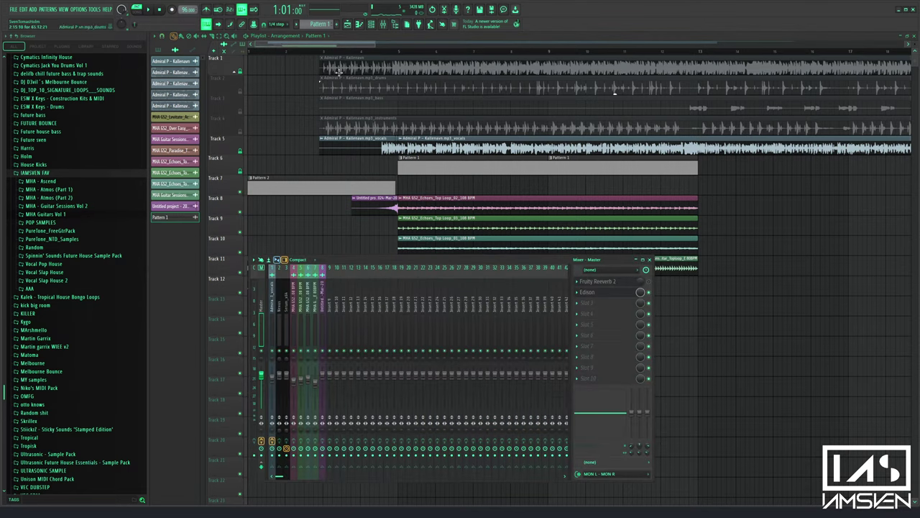
Reopen the piano roll and channel rack and show all channels in the rack
left_click(360, 24)
left_click(372, 24)
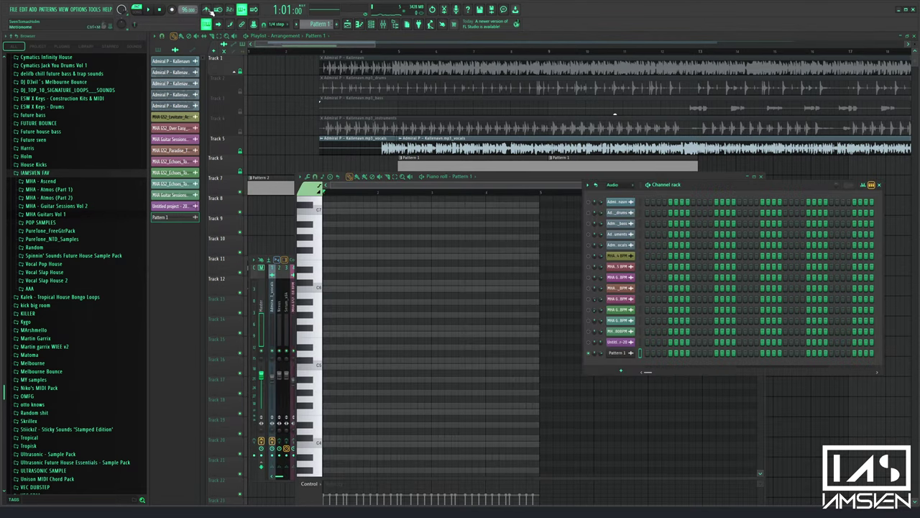
left_click(612, 184)
left_click(620, 193)
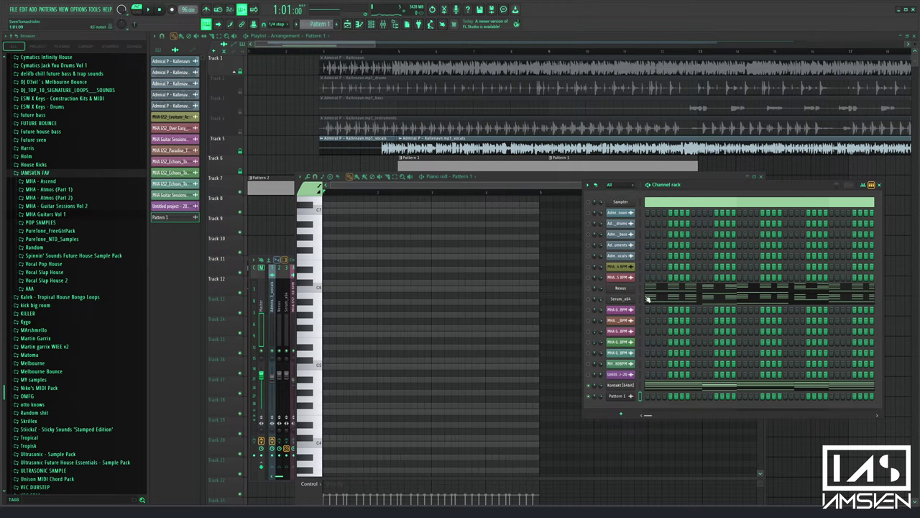
Open the Kontakt strummed guitar from the channel rack and audition Pattern 1 with its current song
key("space")
left_click(621, 386)
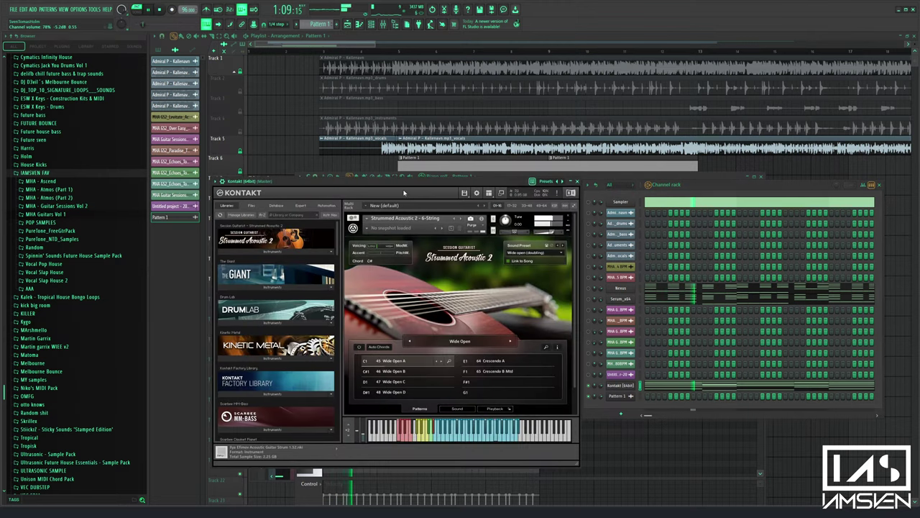
key("space")
Load the Singlenotes song into the 6-string guitar and audition its Singlenotes 1/16 A pattern
left_click(483, 342)
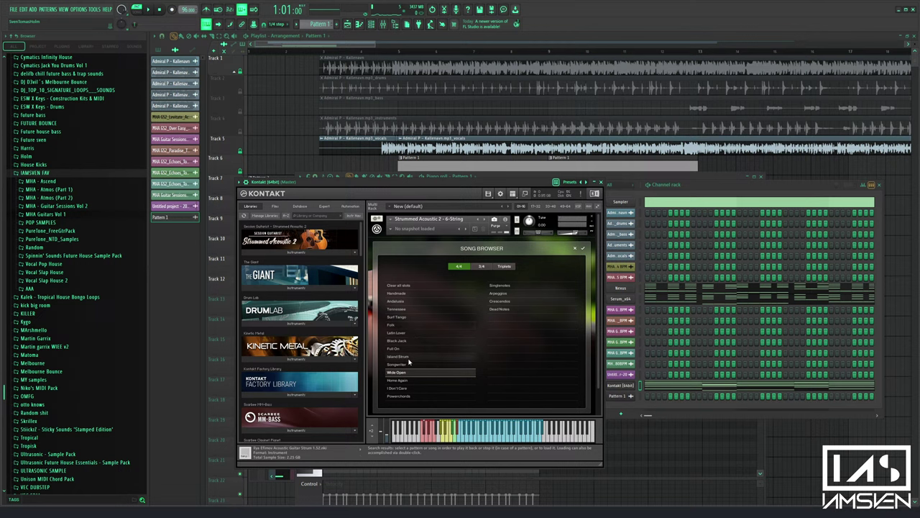
left_click(500, 286)
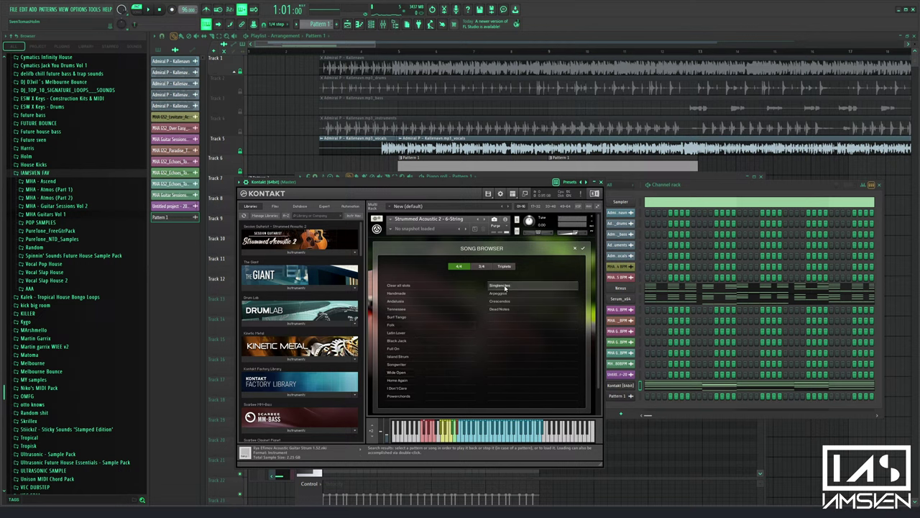
left_click(583, 248)
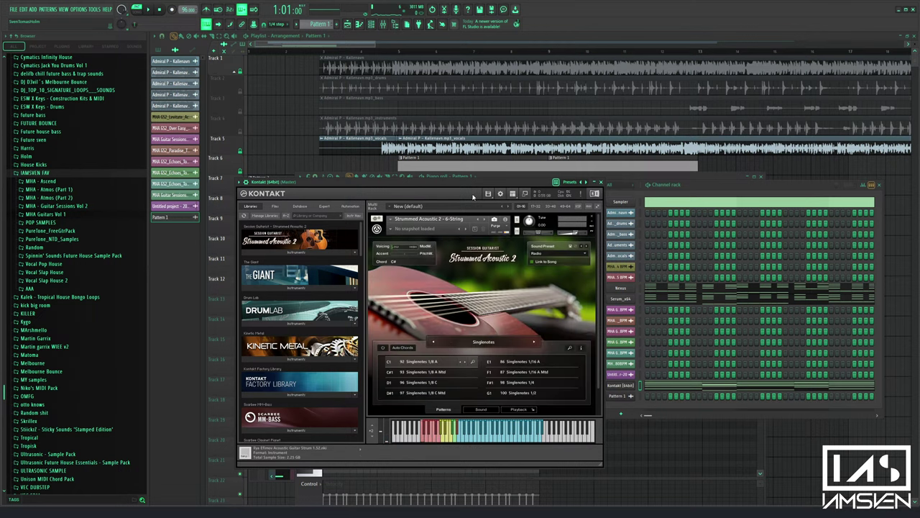
key("space")
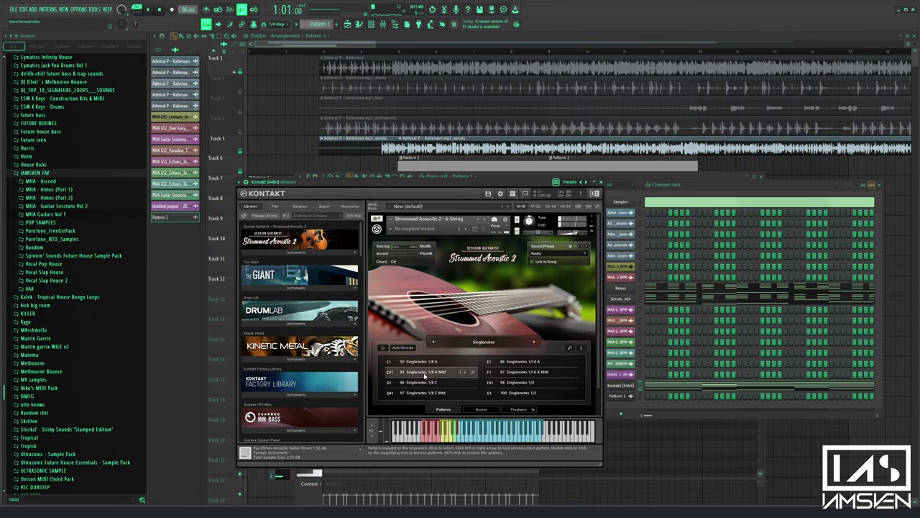
left_click(497, 362)
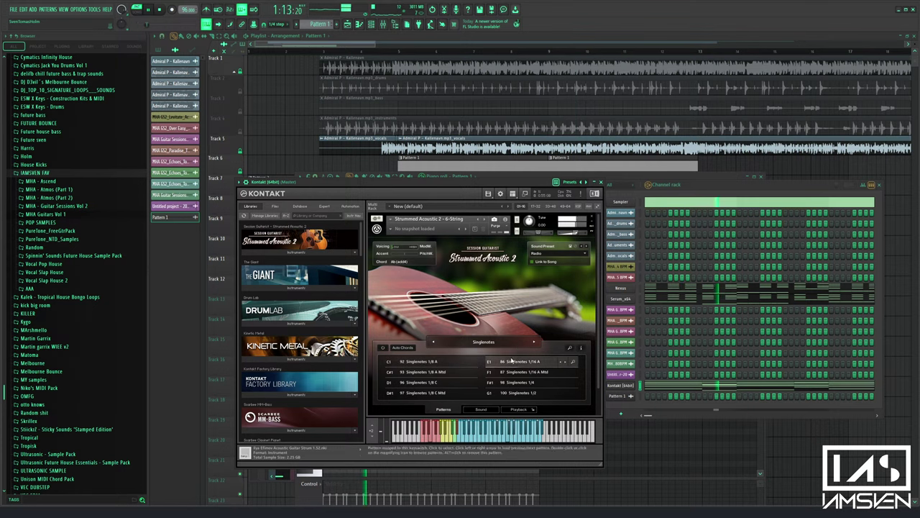
Load the Powerchords song into the 6-string guitar from the 4/4 song browser
left_click(512, 345)
left_click(508, 295)
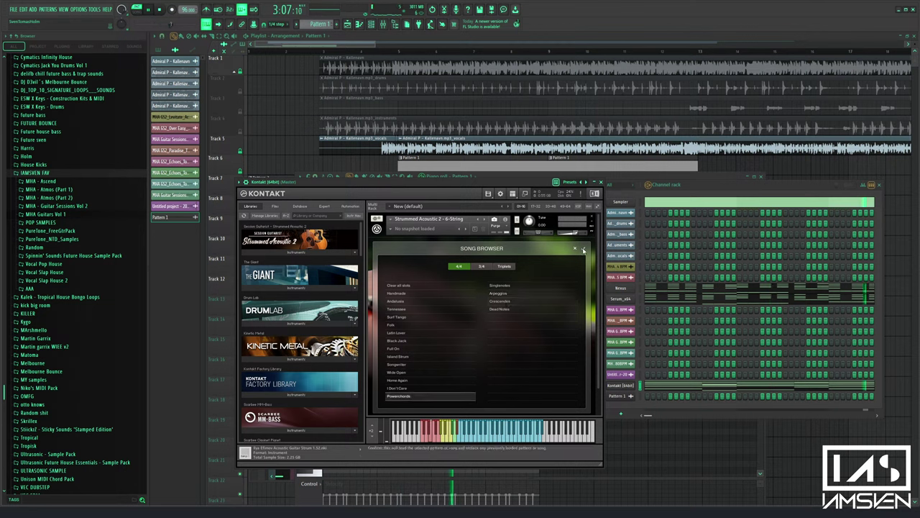
double_click(400, 396)
key("space")
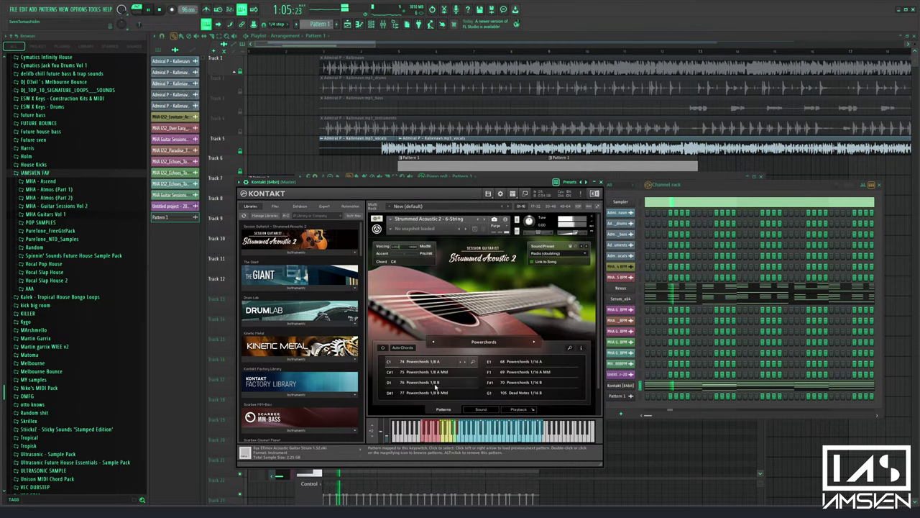
Audition the guitar's 1/8 and 1/16 Powerchords patterns during playback, ending on Powerchords 1/16 B
key("space")
left_click(432, 373)
key("space")
key("space")
left_click(433, 384)
left_click(433, 374)
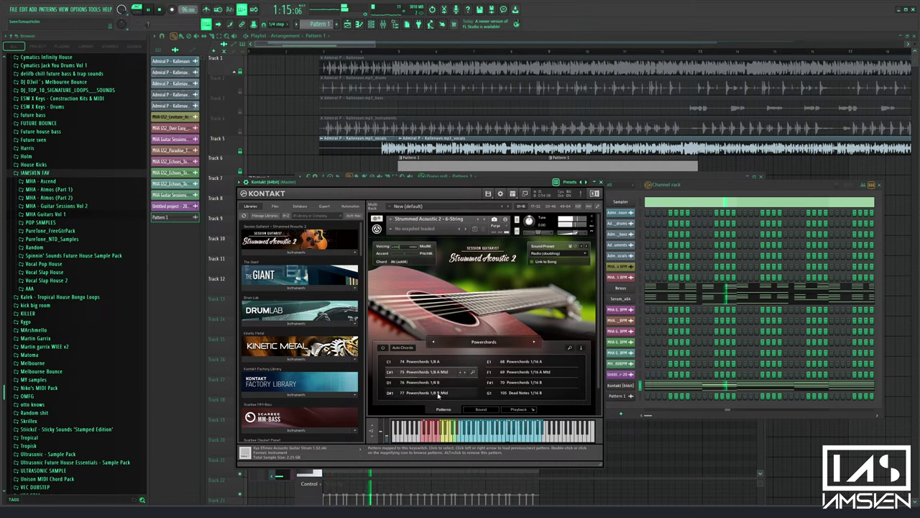
left_click(438, 394)
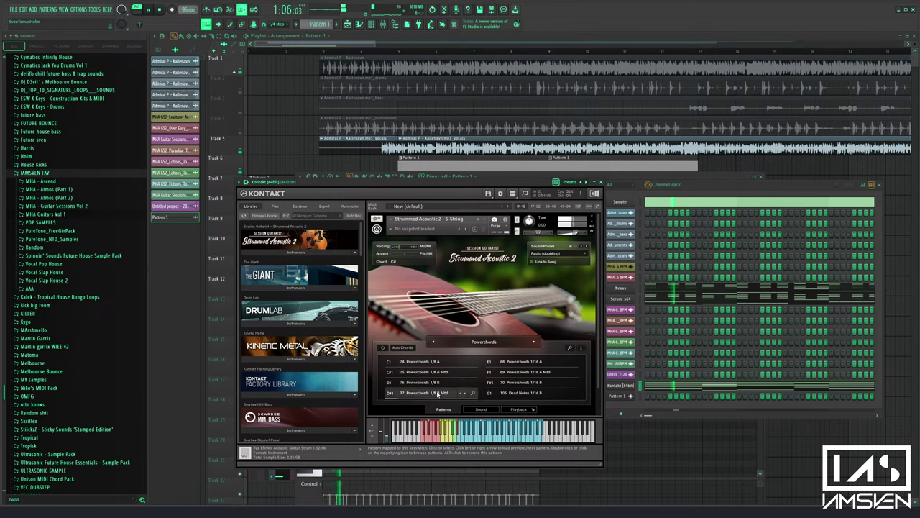
left_click(437, 383)
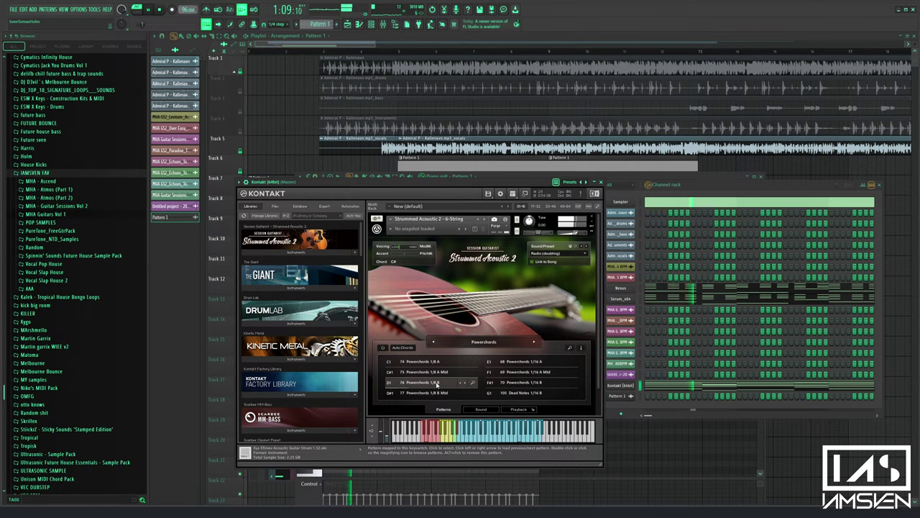
left_click(522, 362)
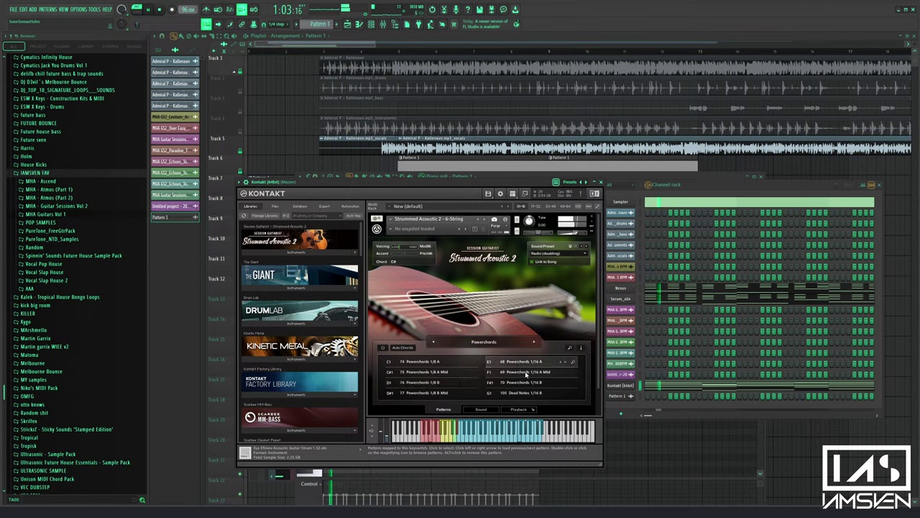
left_click(526, 372)
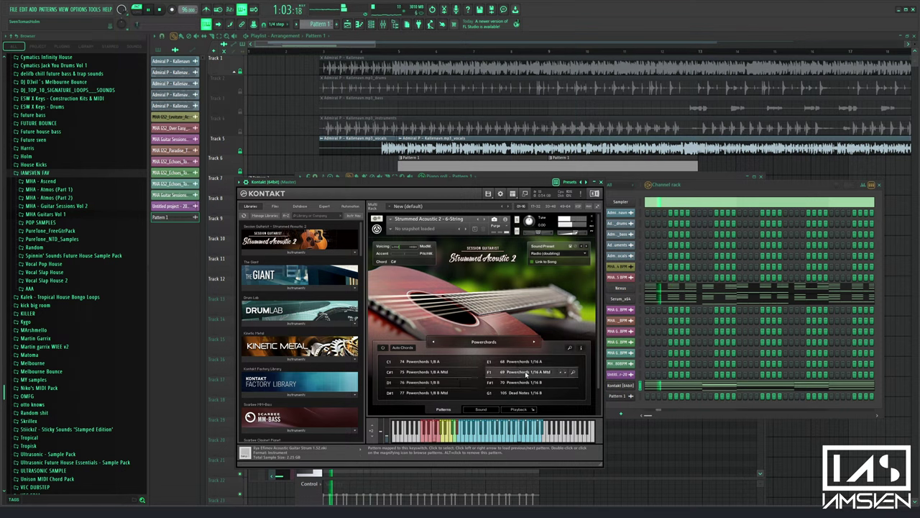
left_click(530, 382)
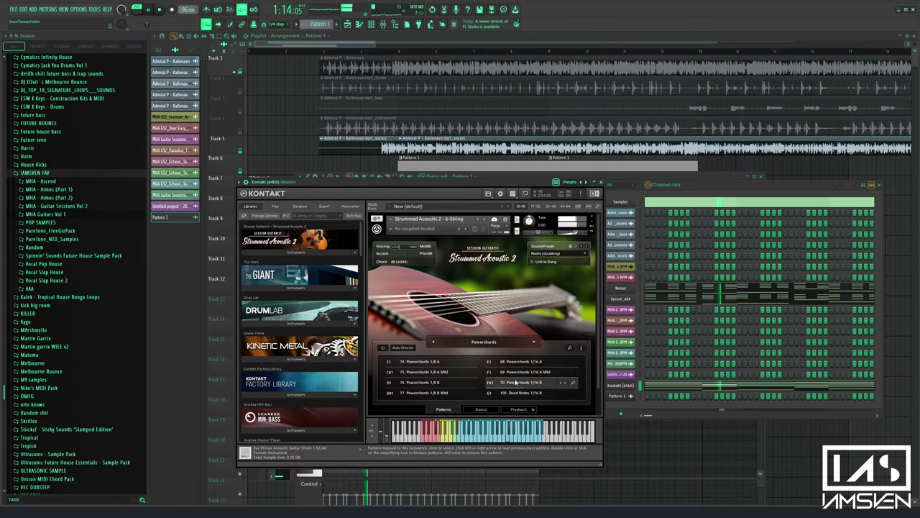
Quick render the power-chord version of Pattern 1 as an audio clip and place it on Track 13
key("F12")
left_click(159, 49)
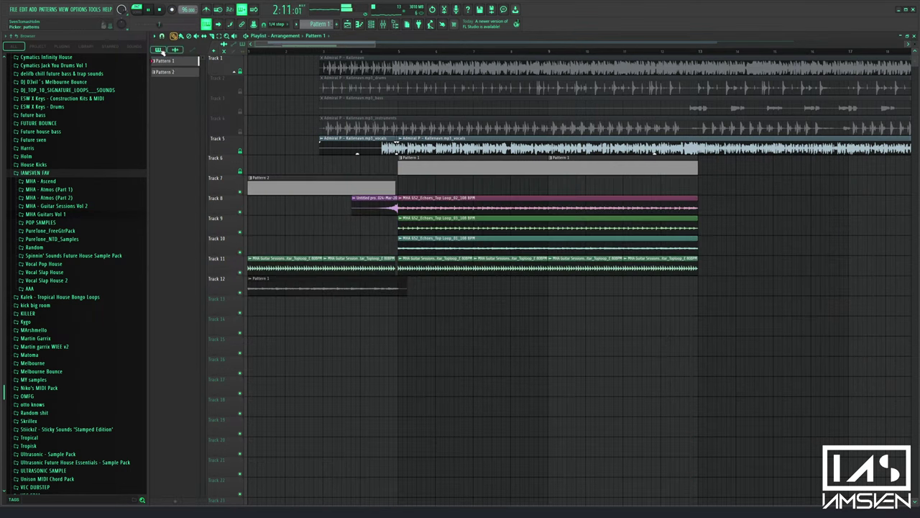
right_click(180, 66)
left_click(215, 185)
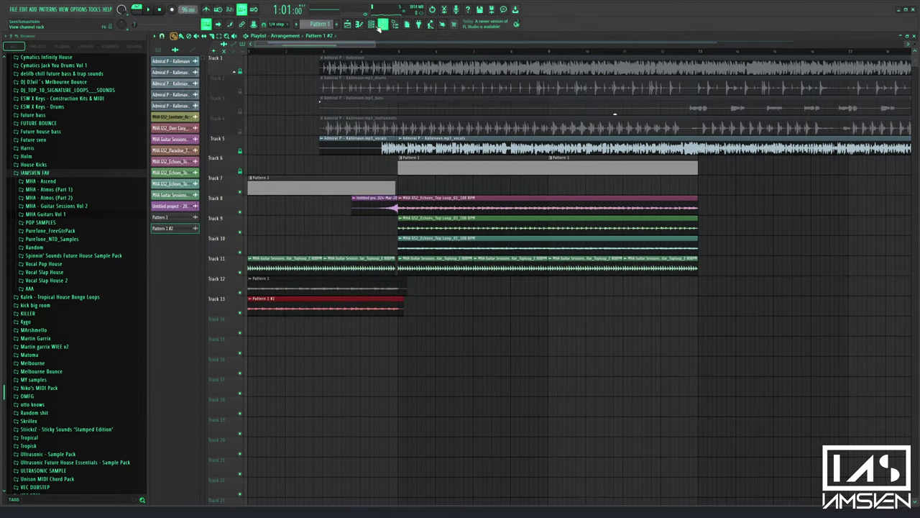
Reopen Kontakt from the channel rack and load Electric Sunburst Deluxe (Melody) in place of the acoustic guitar
left_click(379, 25)
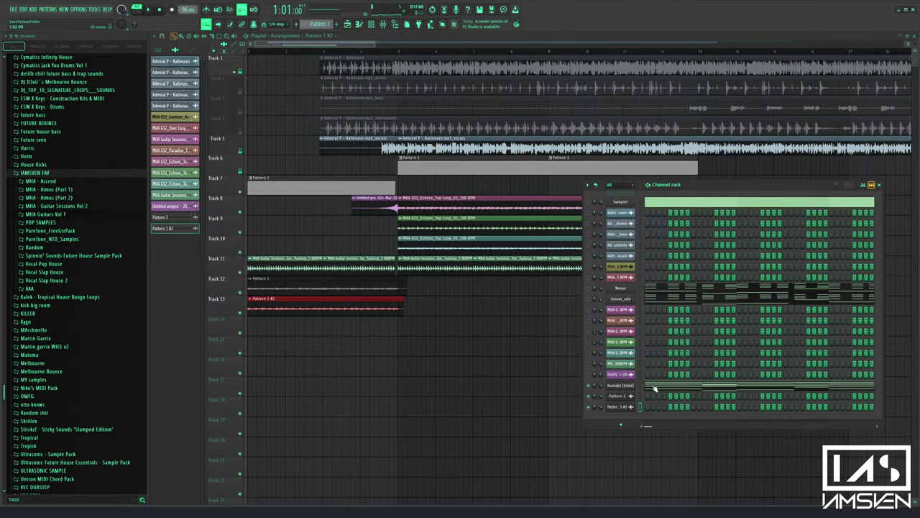
left_click(622, 385)
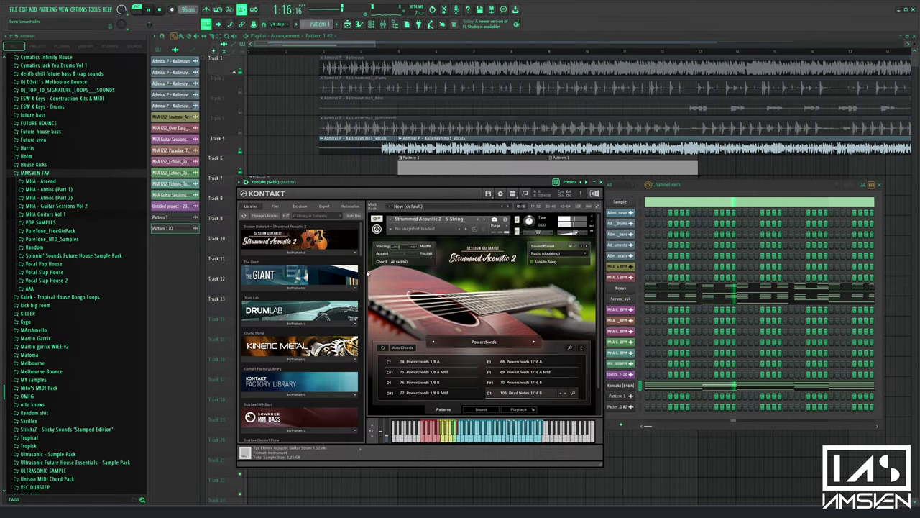
scroll(363, 288, "down", 10)
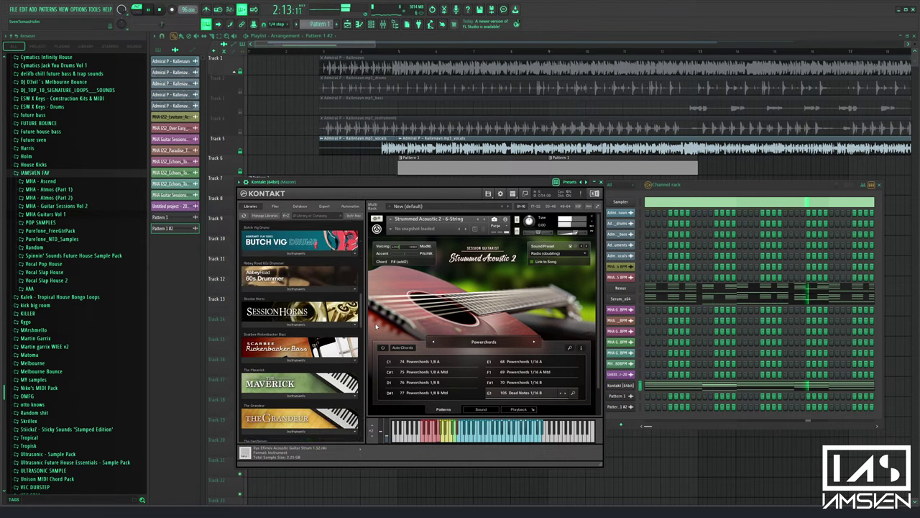
scroll(352, 395, "down", 15)
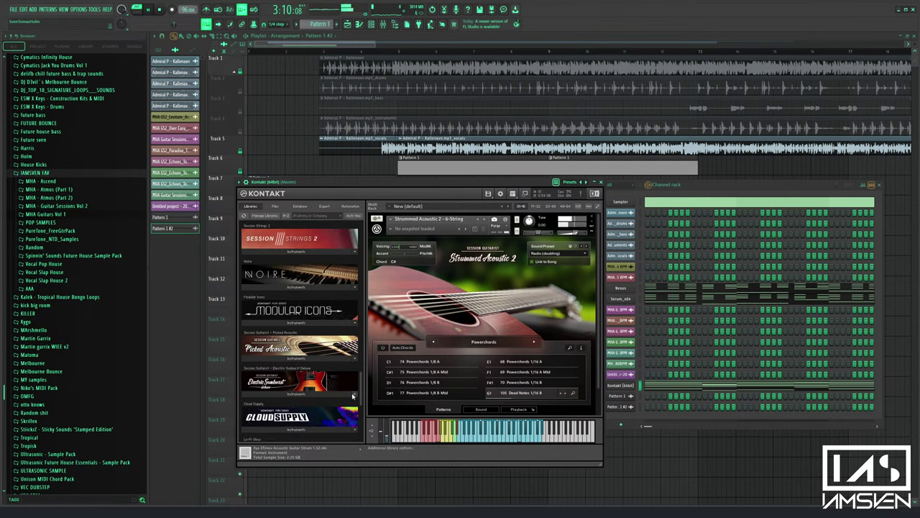
left_click(352, 395)
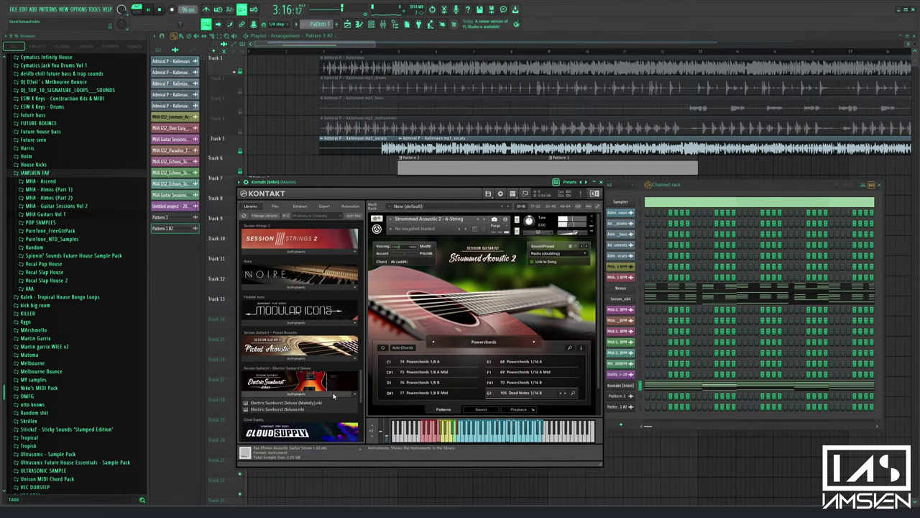
double_click(299, 404)
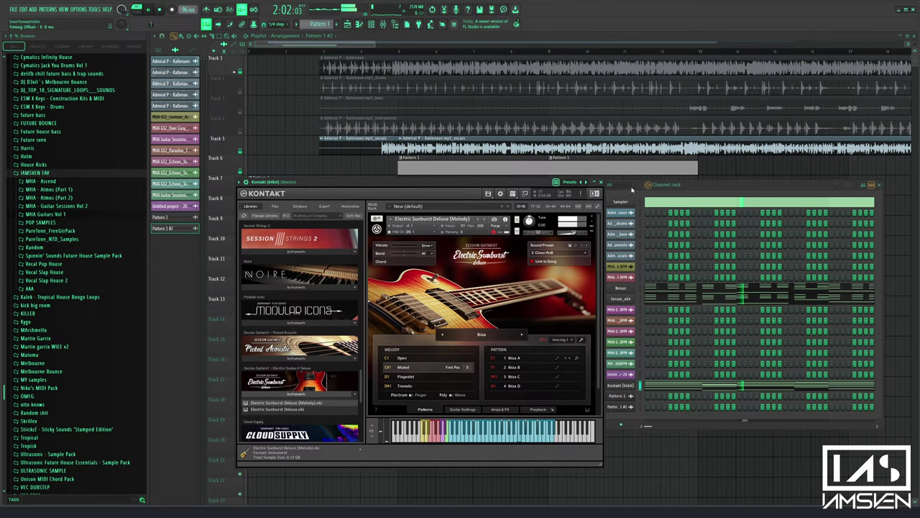
Quick render Pattern 1 with the Electric Sunburst guitar as an audio clip and place it at the start of Track 14
left_click(697, 190)
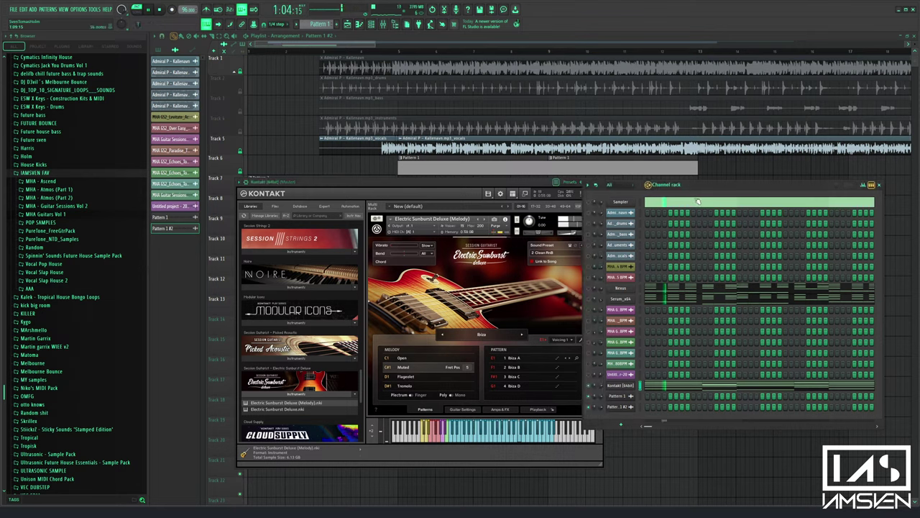
left_click(159, 49)
right_click(178, 63)
left_click(209, 187)
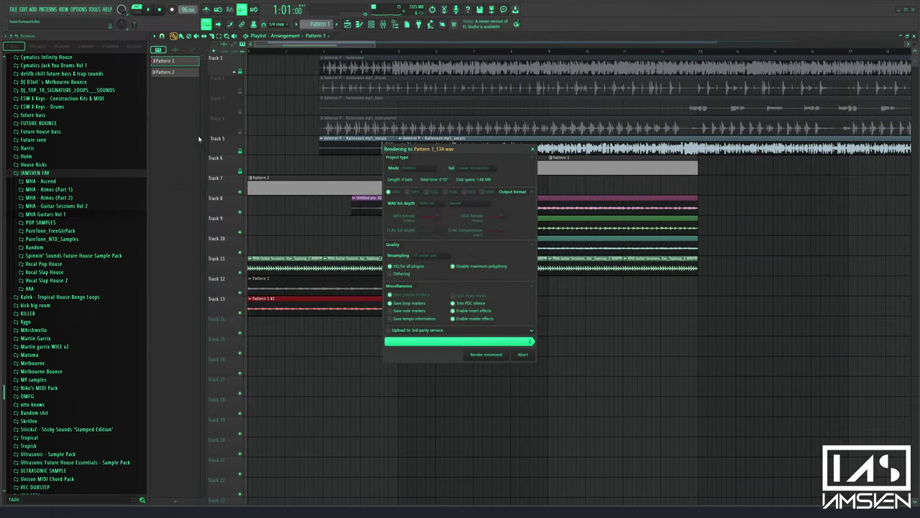
left_click_drag(180, 239, 271, 334)
left_click_drag(270, 334, 207, 325)
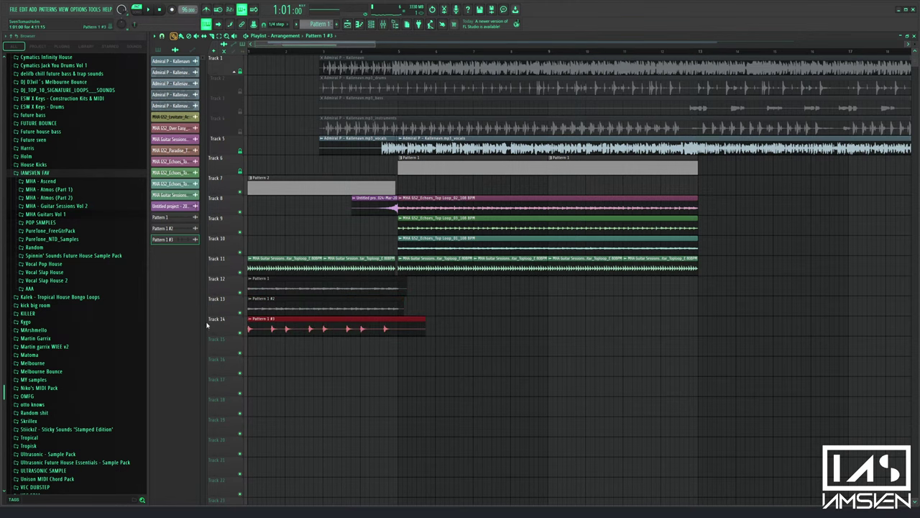
Show the mixer and the channel rack, and set the rack's filter to list all channels
left_click(384, 25)
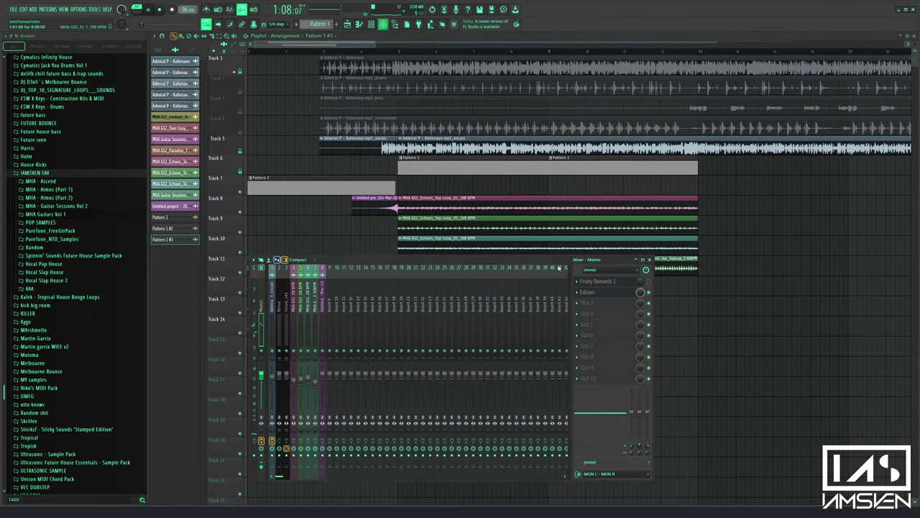
left_click(371, 24)
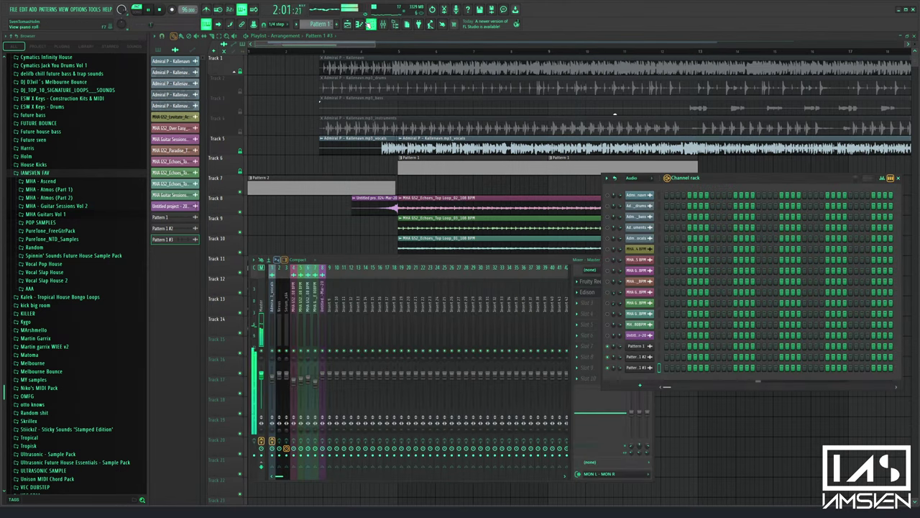
left_click(641, 180)
left_click(642, 190)
View the Kontakt channel's notes in the piano roll, close it and open the Kontakt instrument window
left_click(683, 380)
scroll(545, 322, "up", 3)
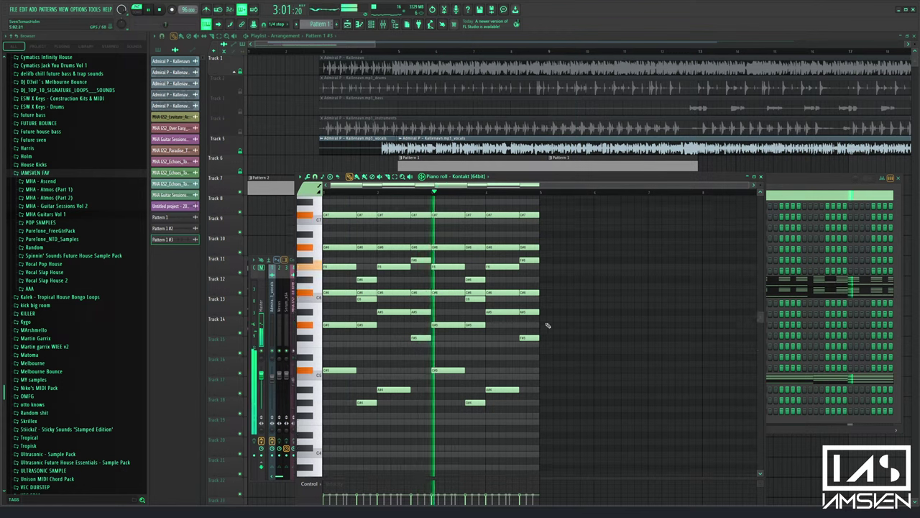
left_click(762, 177)
left_click(636, 379)
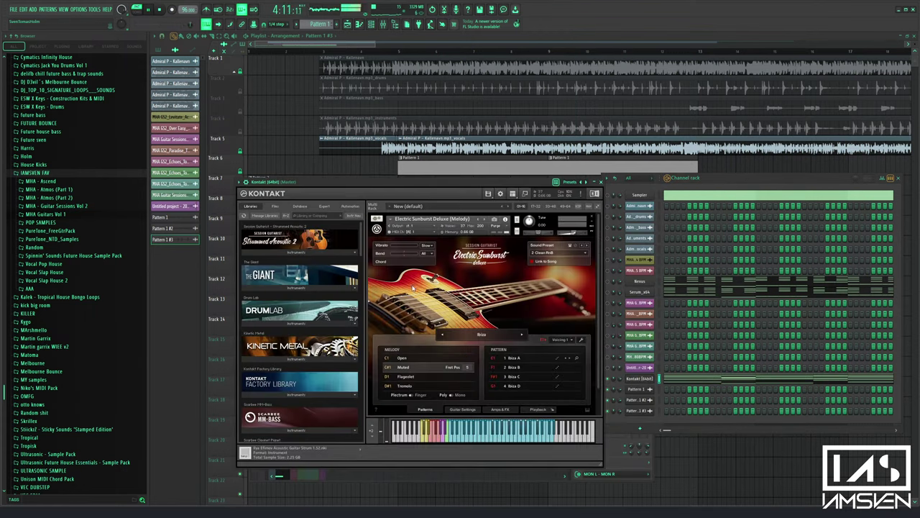
Try the Flageolet Arpeggio and Harmonic Glissando songs in Electric Sunburst Deluxe (Melody)
left_click(471, 335)
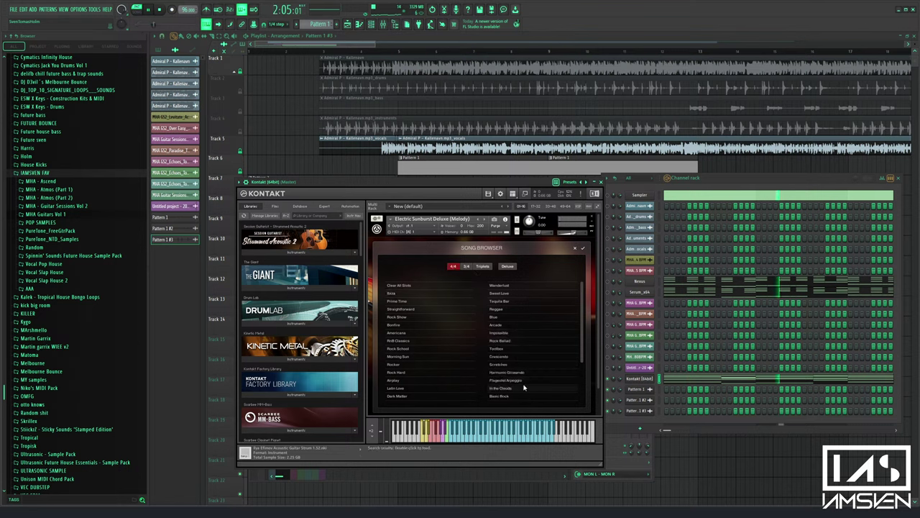
double_click(515, 380)
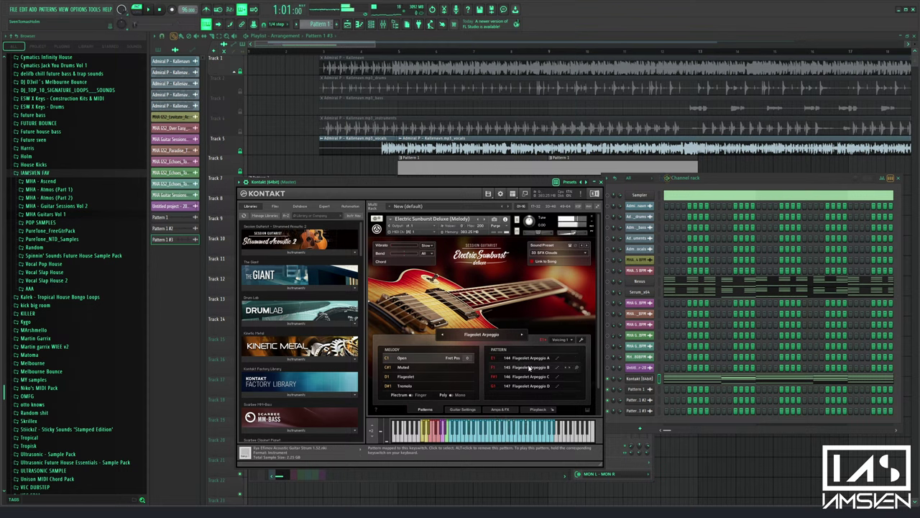
left_click(524, 368)
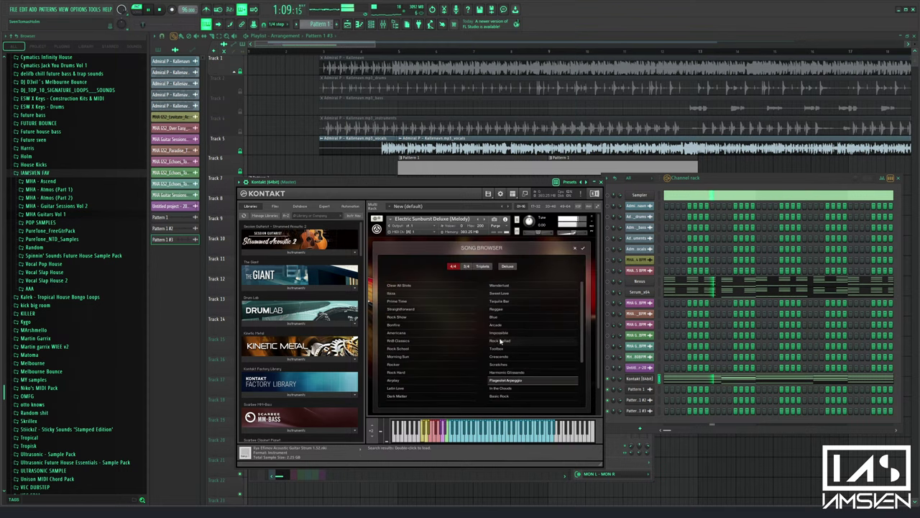
scroll(512, 384, "down", 2)
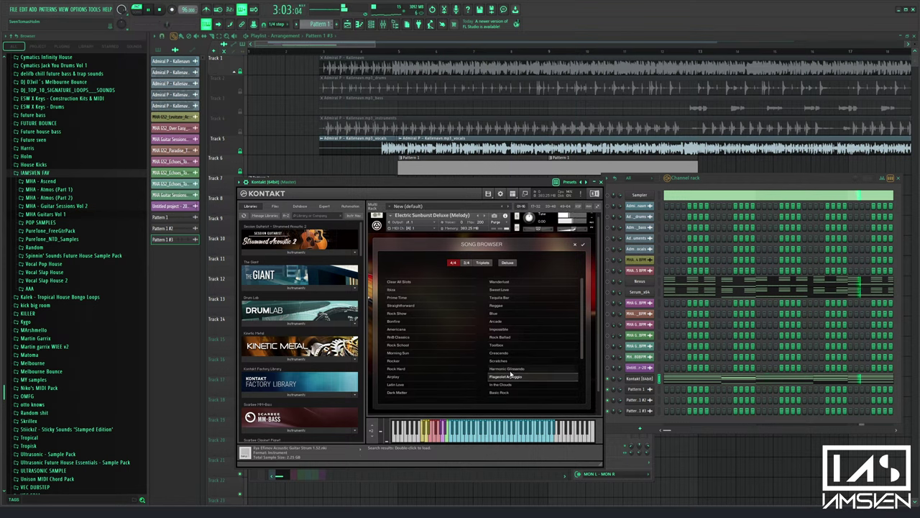
left_click(584, 247)
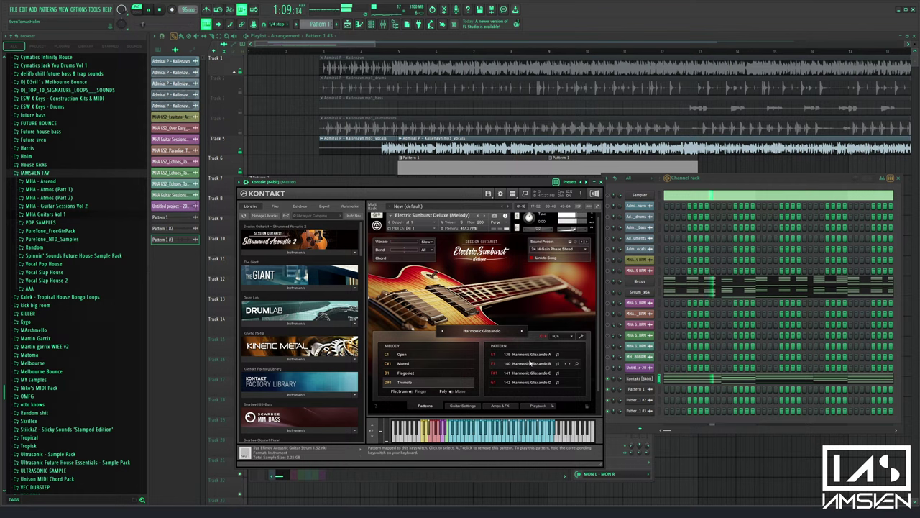
Advance from Harmonic Glissando to the Flageolet Arpeggio song and check the song list
left_click(522, 331)
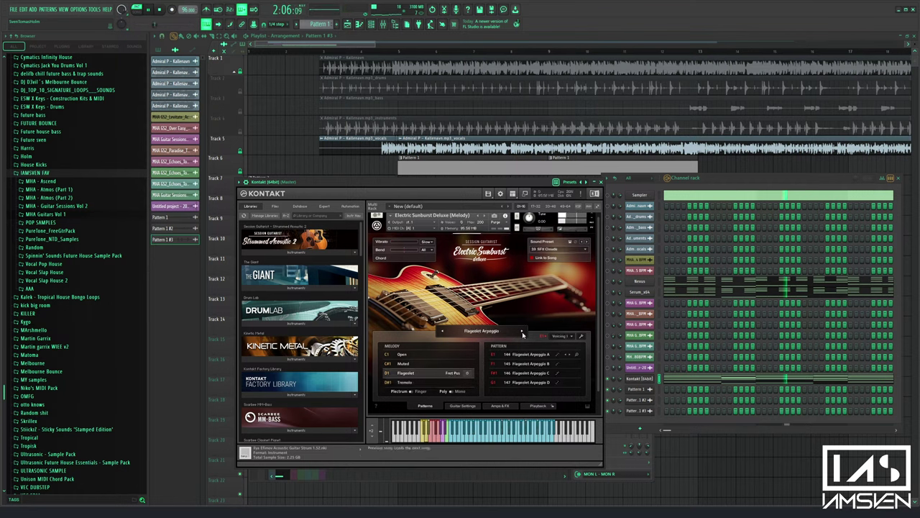
left_click(484, 332)
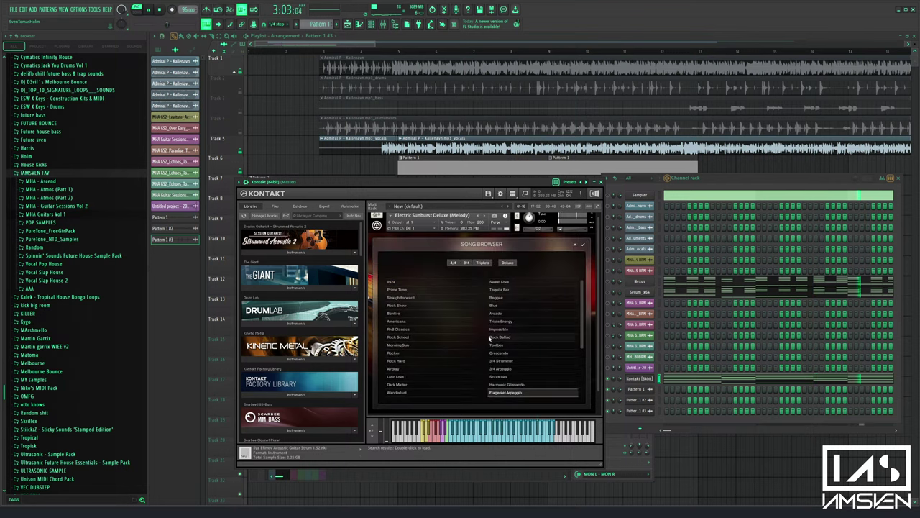
left_click(582, 246)
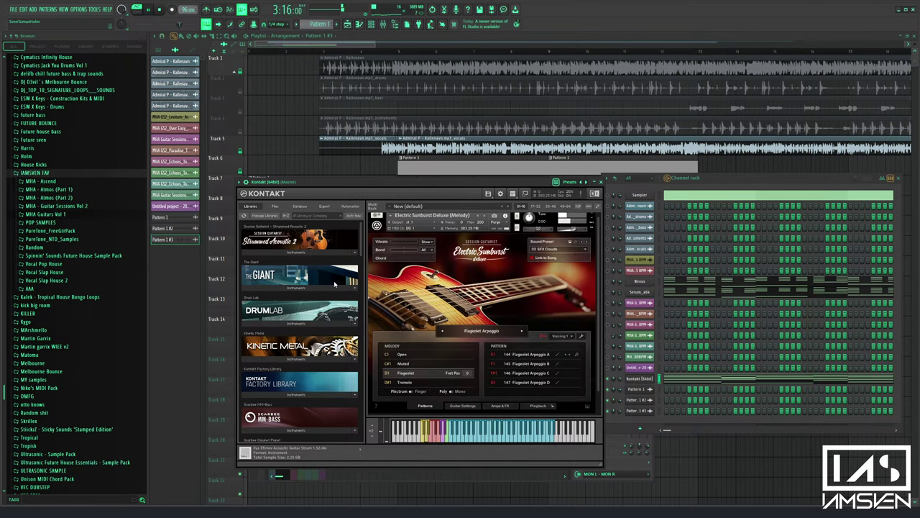
Replace the melody instrument with Electric Sunburst Deluxe.nki from the Kontakt library
scroll(360, 252, "down", 2)
left_click_drag(362, 252, 463, 322)
left_click(354, 374)
left_click(343, 375)
left_click(464, 283)
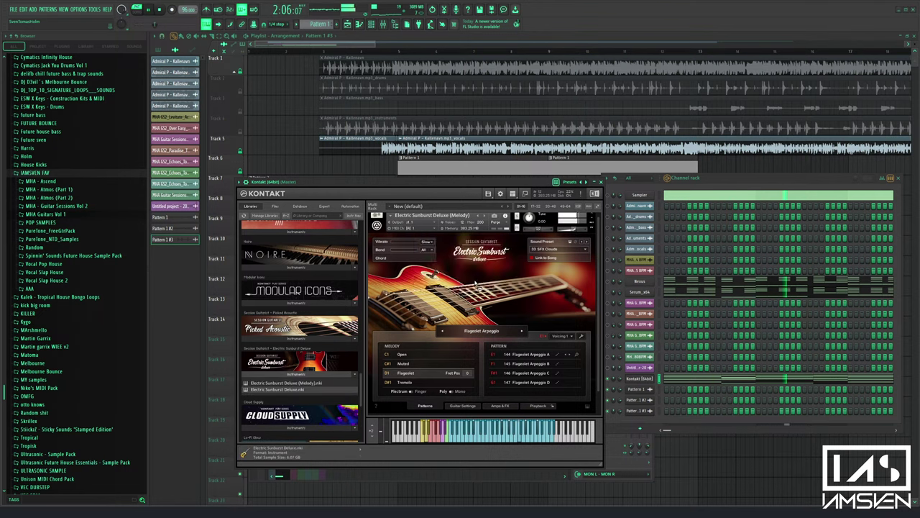
Filter the song browser to 4/4 songs and load Reverse EDM
left_click(503, 338)
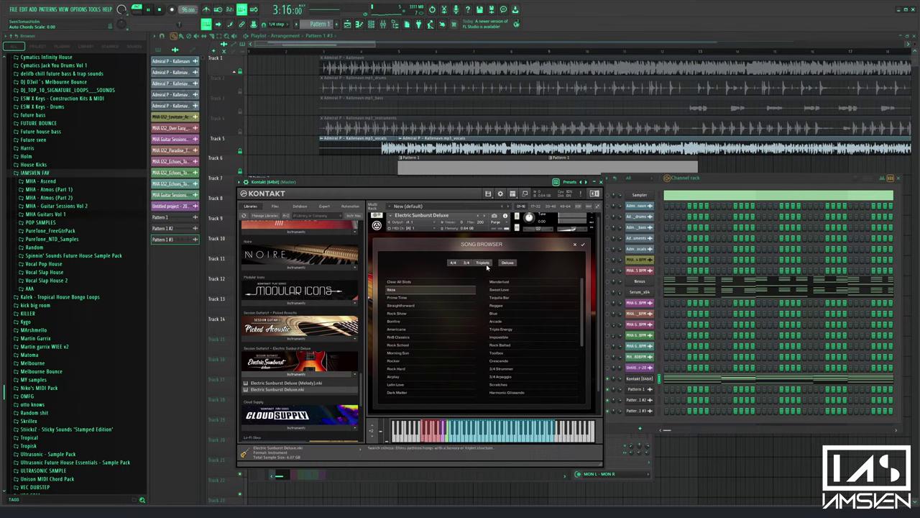
left_click(458, 265)
left_click_drag(584, 326, 583, 393)
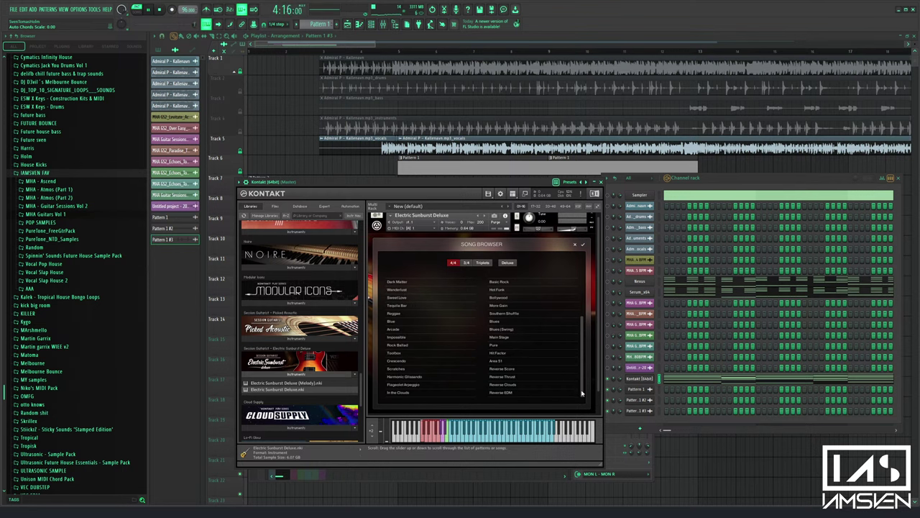
left_click(535, 391)
left_click(583, 245)
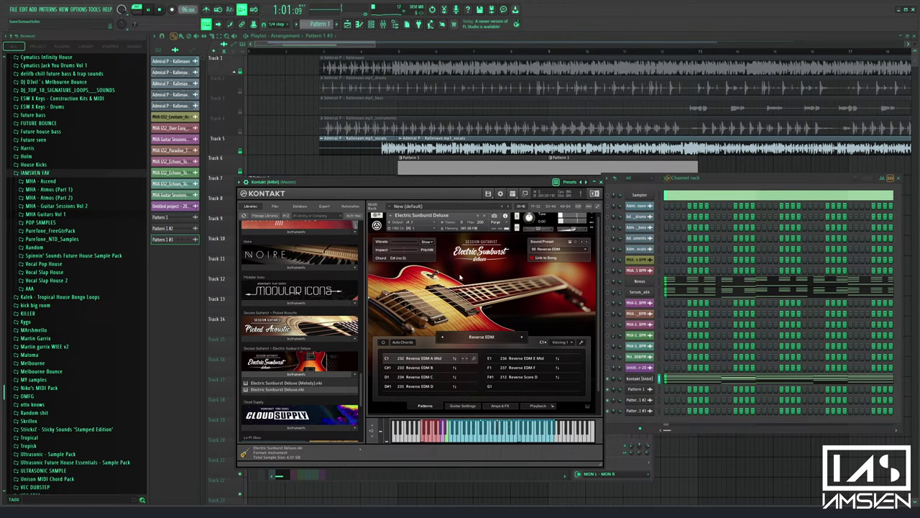
Load the Blues (Swing) song into Electric Sunburst Deluxe and audition it with the playing chords
left_click(476, 338)
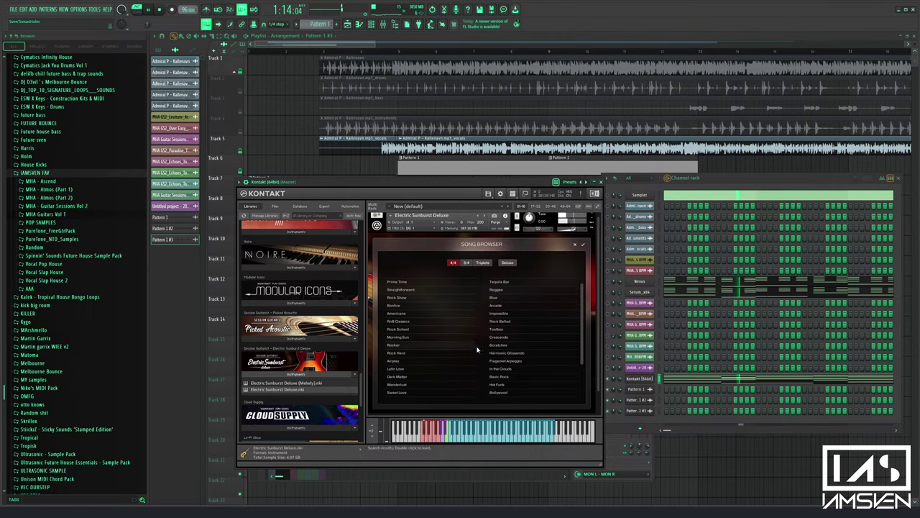
scroll(577, 369, "down", 4)
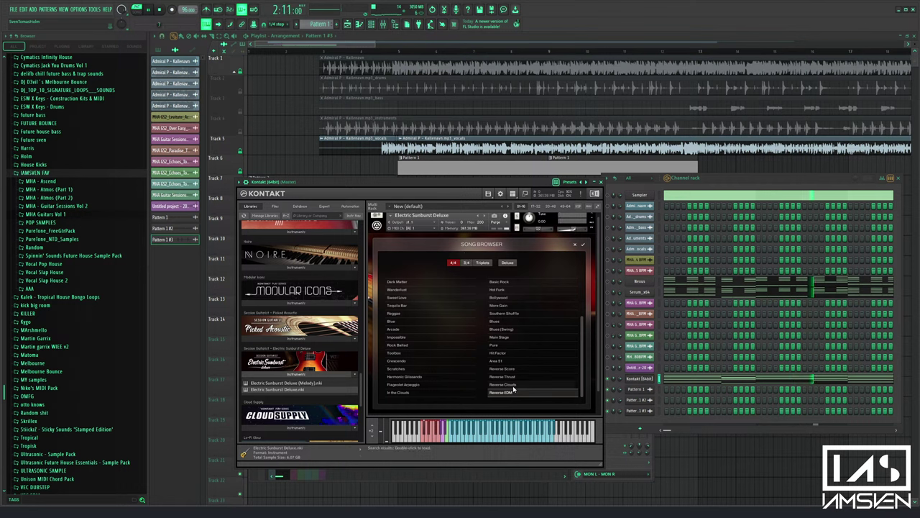
left_click(514, 329)
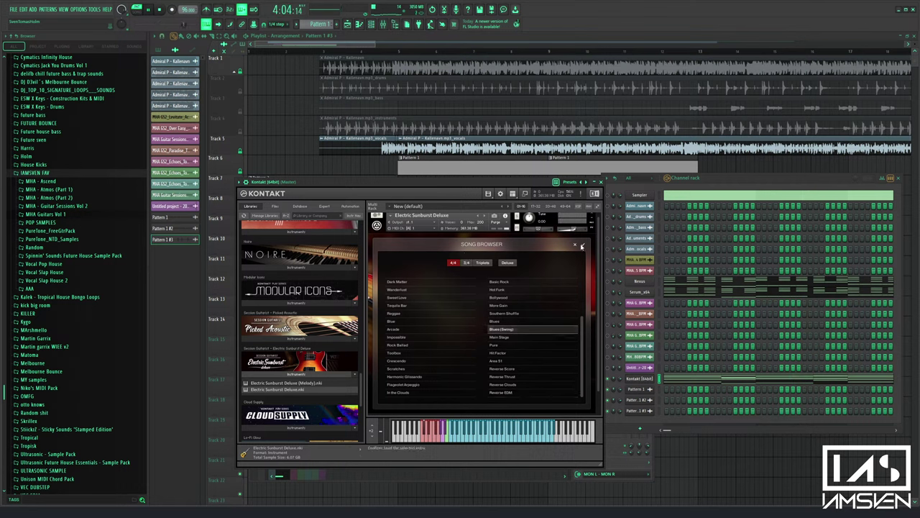
left_click(583, 247)
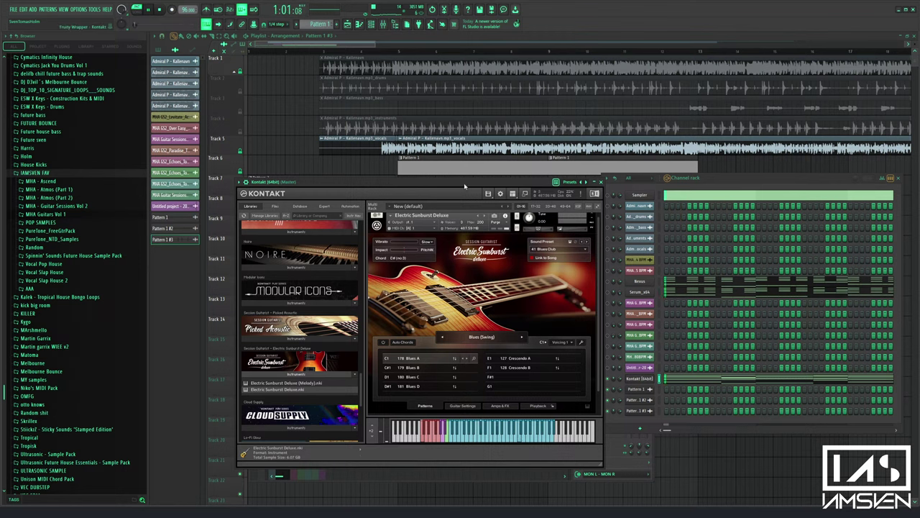
key("space")
key("space")
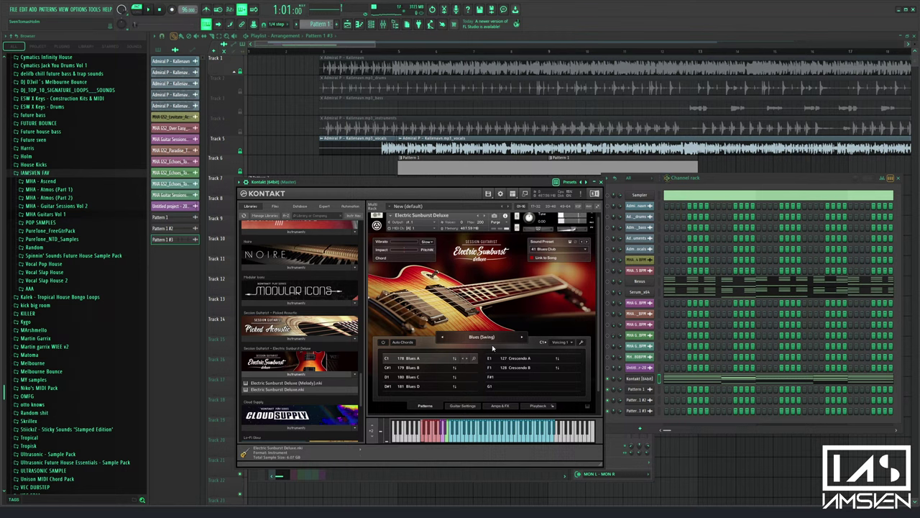
Load the Basic Rock song and play the arrangement to audition it
left_click(482, 337)
left_click_drag(582, 326, 576, 393)
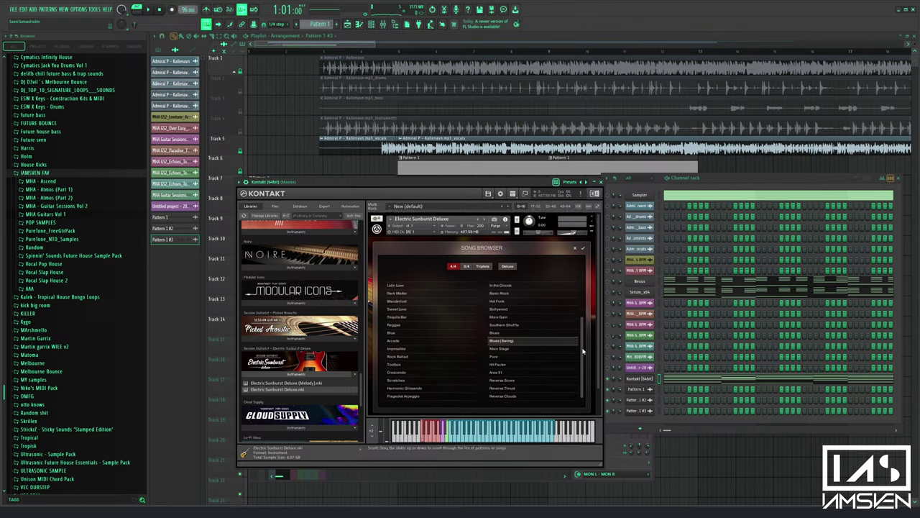
left_click_drag(584, 353, 585, 323)
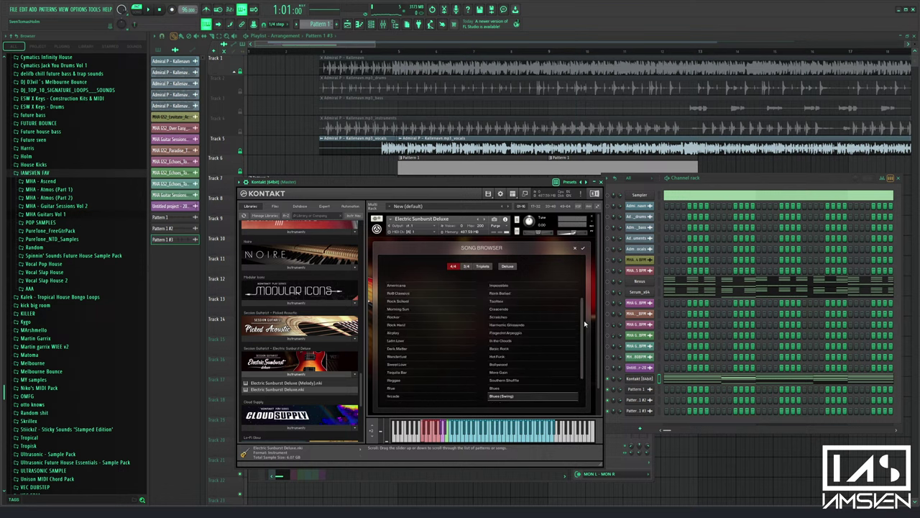
left_click(506, 350)
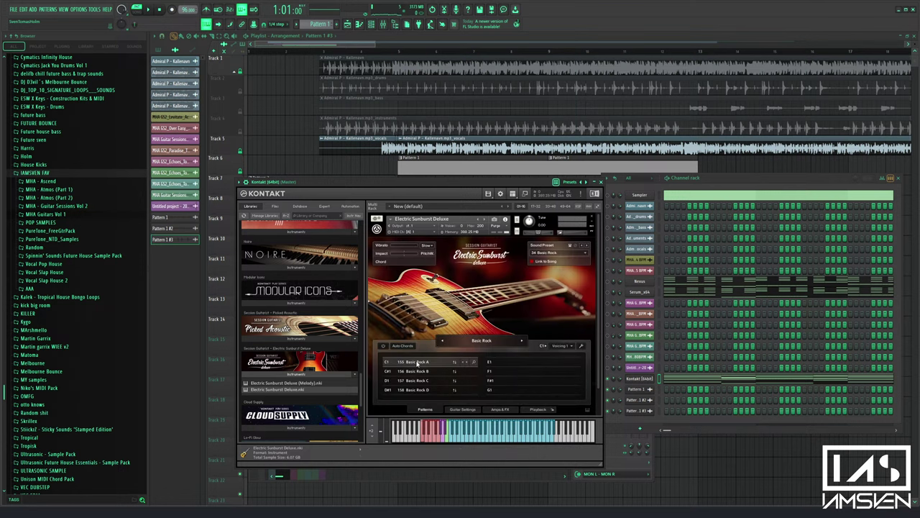
key("space")
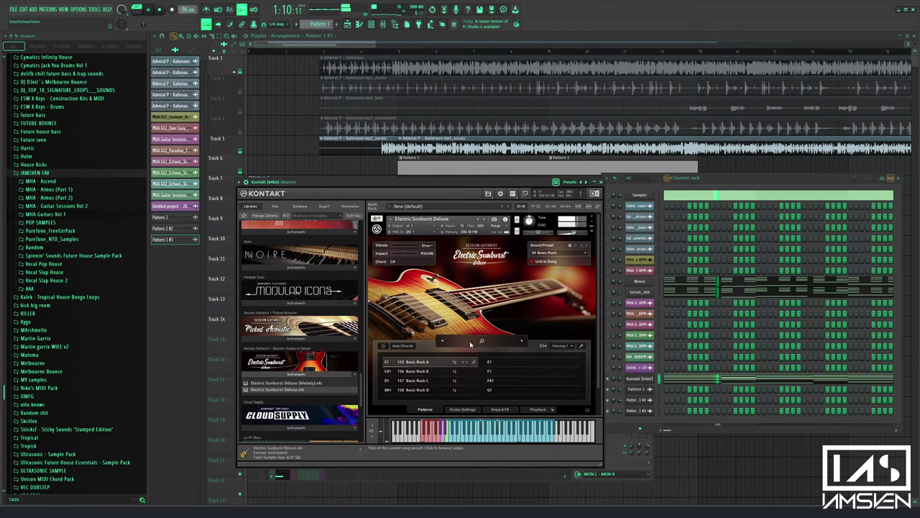
Load the Scratches song from the song browser during playback
left_click(475, 341)
scroll(565, 347, "down", 1)
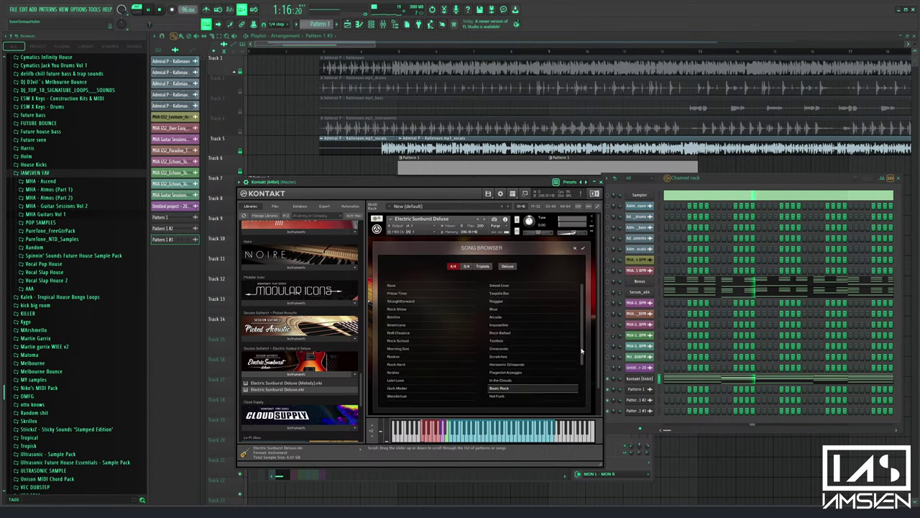
left_click(503, 356)
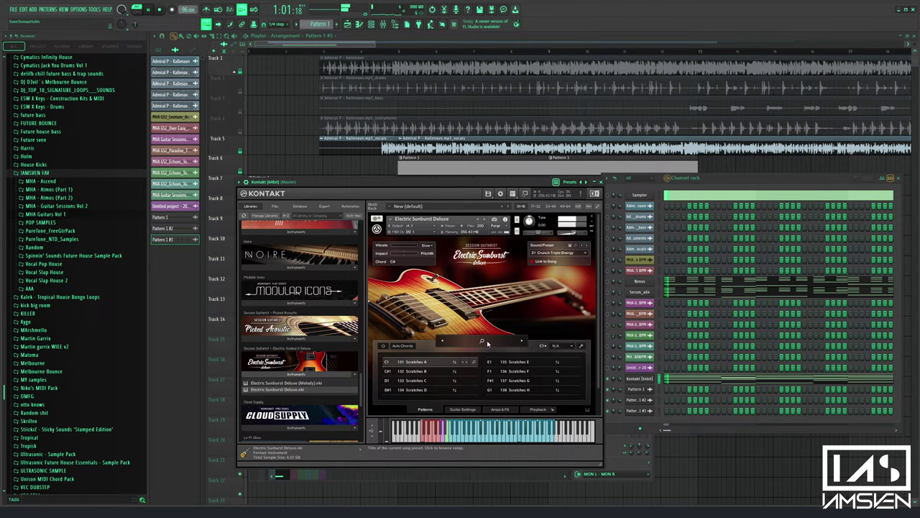
Load the Reggae song and select its Reggae B Mid pattern
left_click(481, 342)
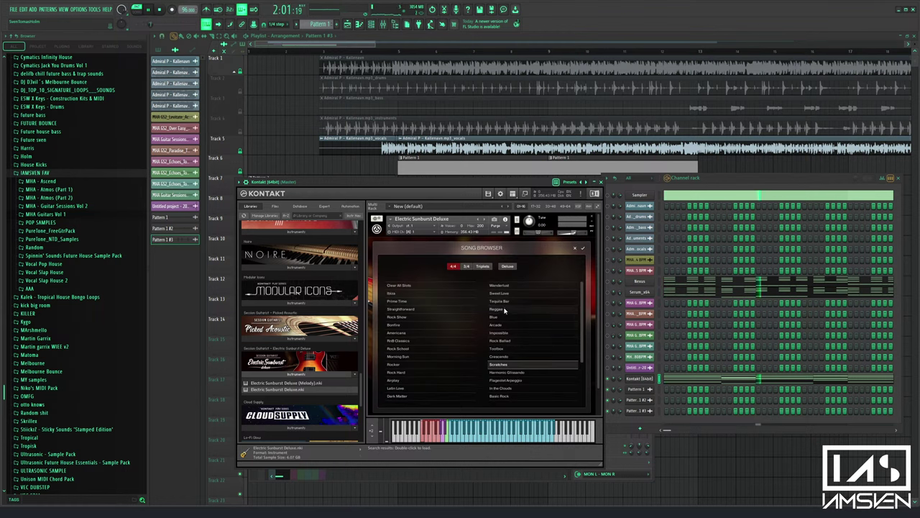
double_click(505, 311)
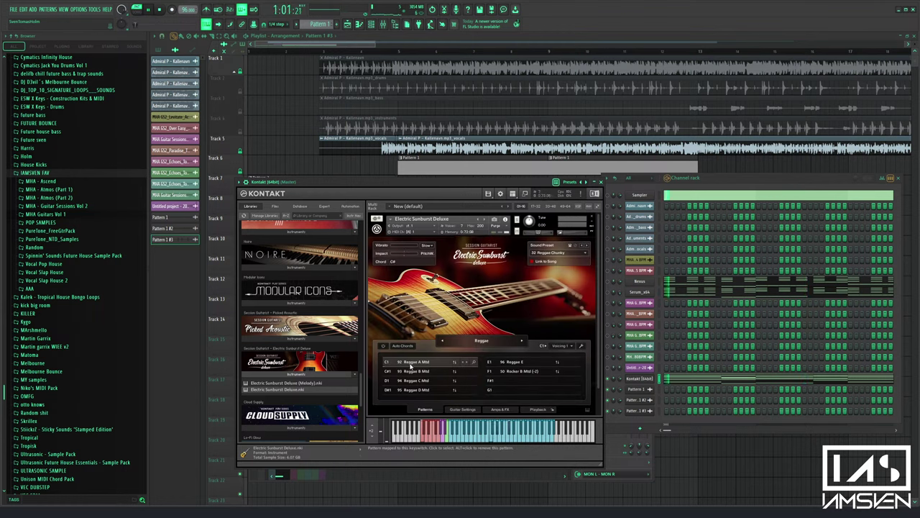
left_click(415, 371)
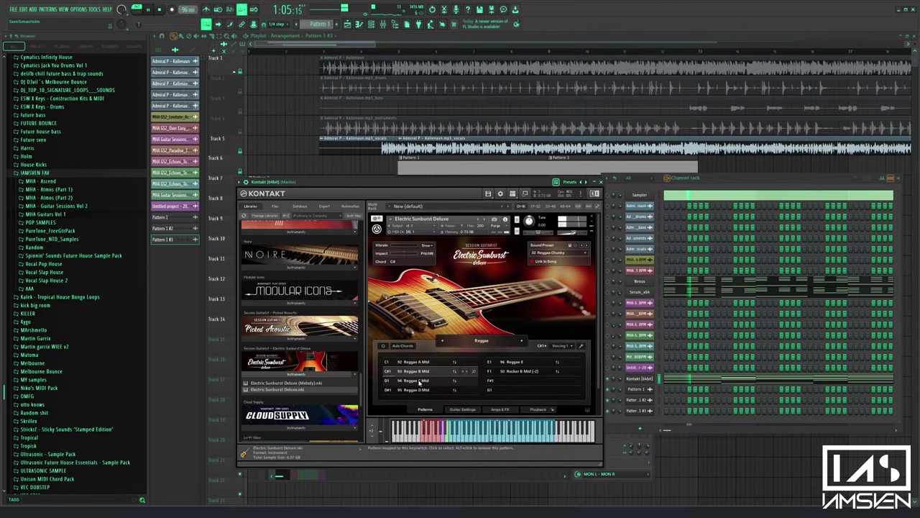
Audition the Reggae C Mid and Reggae D Mid patterns, and select Reggae E
key("space")
left_click(419, 381)
key("space")
key("space")
left_click(412, 390)
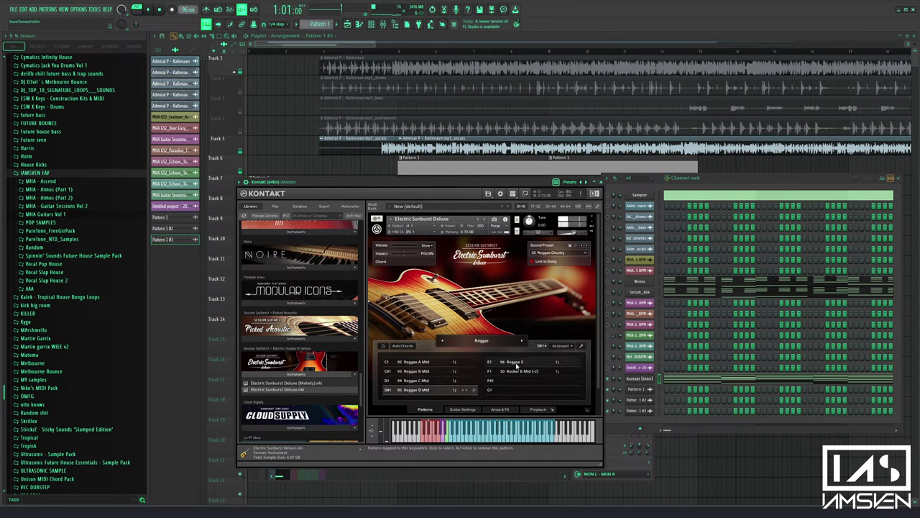
left_click(513, 364)
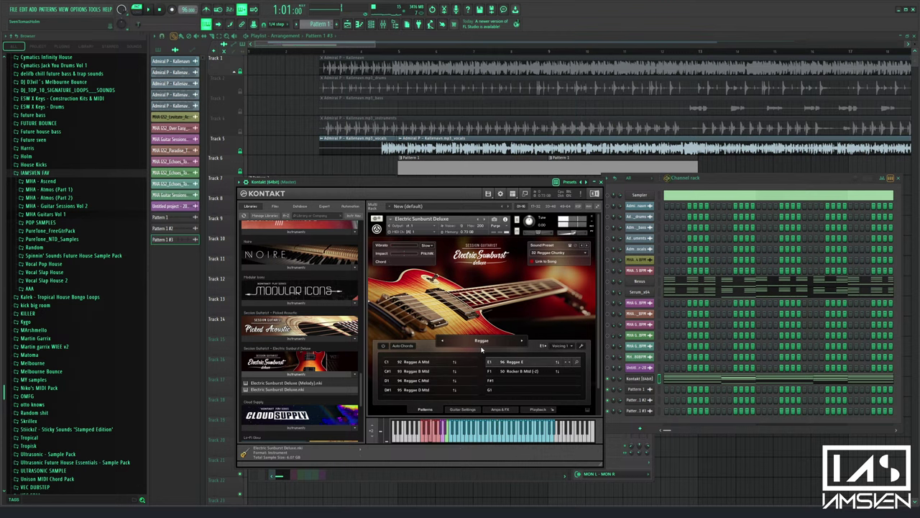
Browse the songs again and limit the 4/4 list to Deluxe songs only
left_click(481, 341)
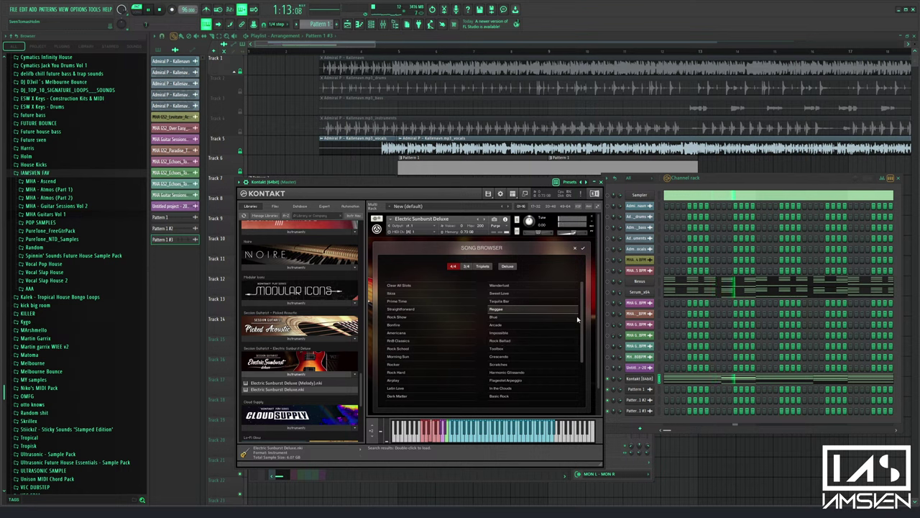
left_click_drag(581, 311, 574, 371)
scroll(450, 286, "up", 4)
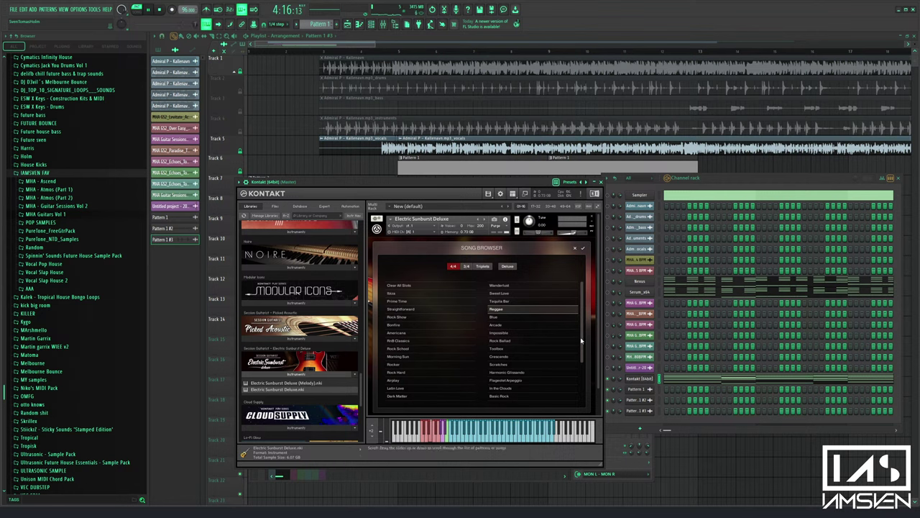
mouse_move(582, 344)
left_mouse_down()
mouse_move(578, 402)
mouse_move(584, 334)
left_mouse_up()
left_click(507, 266)
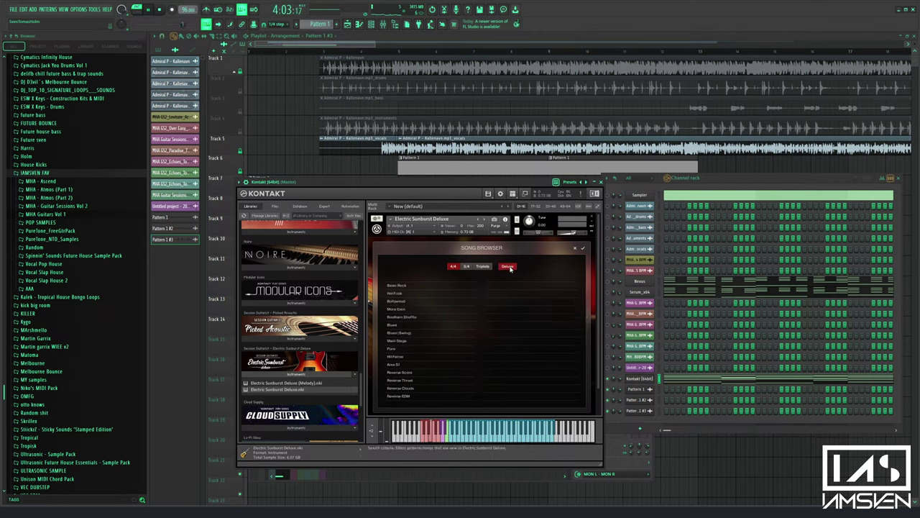
Remove the Deluxe filter and look through the complete 4/4 song list
left_click(508, 267)
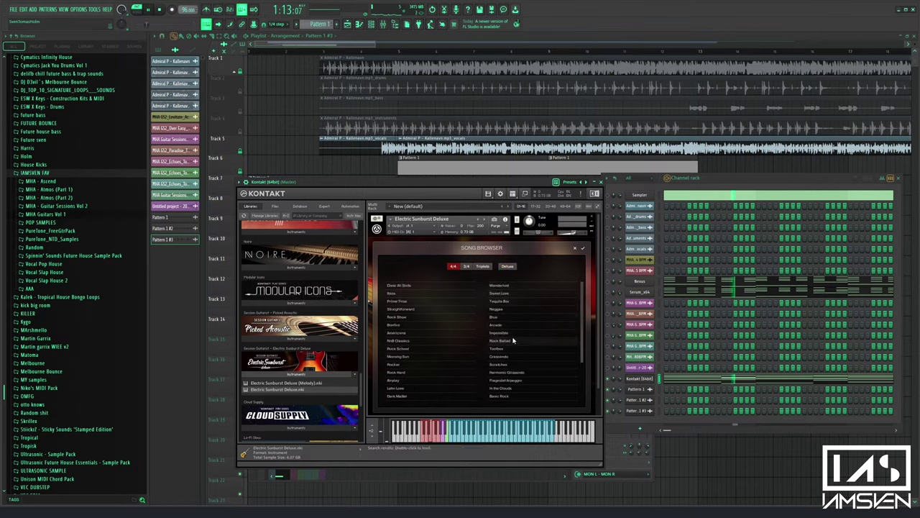
scroll(513, 341, "down", 1)
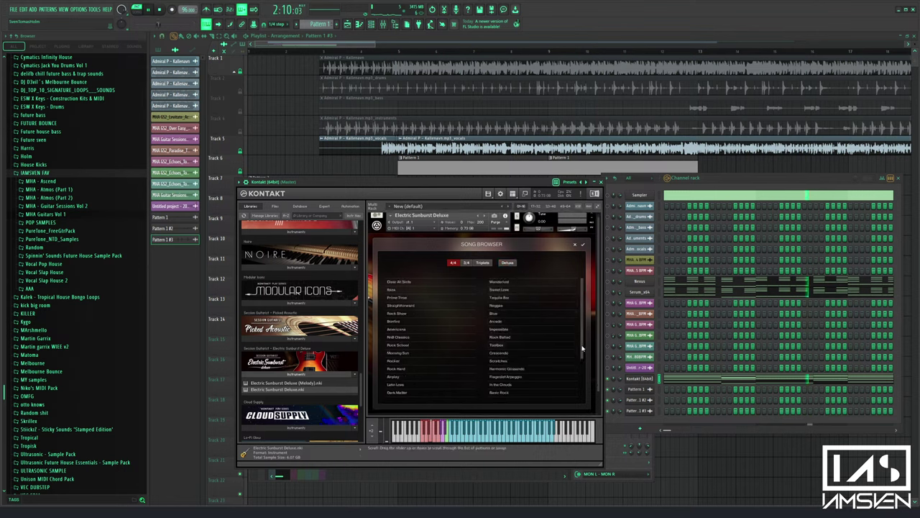
left_click_drag(582, 349, 576, 395)
Find the Session Guitarist Electric Sunburst library and load Electric Sunburst.nki in place of the Deluxe instrument
scroll(317, 367, "down", 1)
scroll(316, 367, "down", 5)
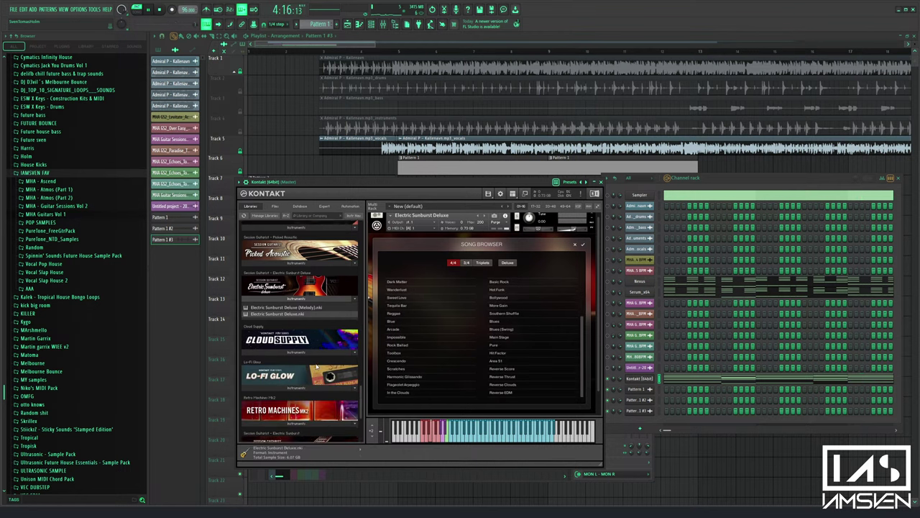
scroll(358, 368, "up", 5)
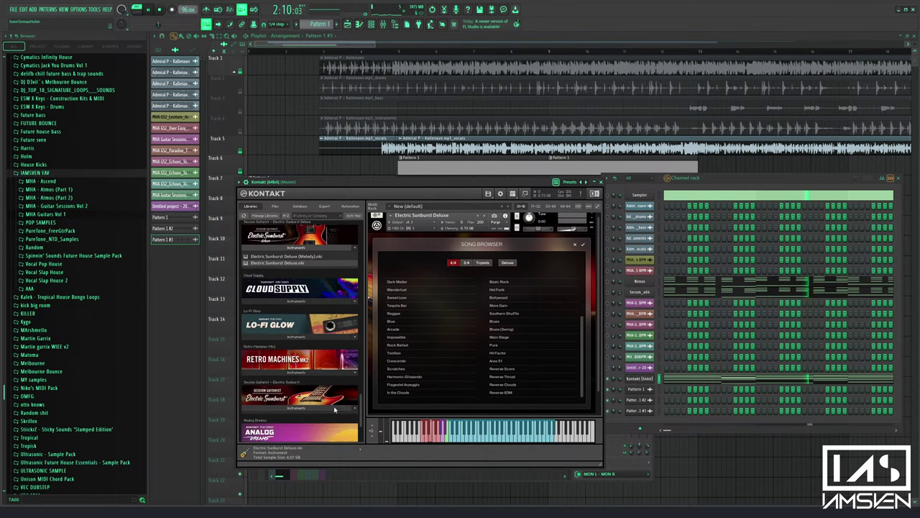
left_click(354, 403)
left_click_drag(447, 365, 448, 362)
left_click(464, 284)
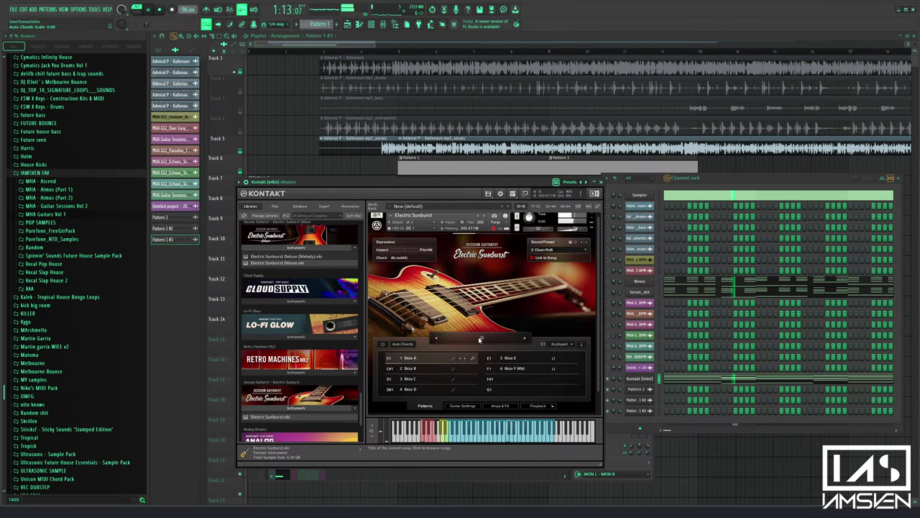
Load the Straightforward song and audition its Straightforward B Mid and D Mid patterns
left_click(478, 338)
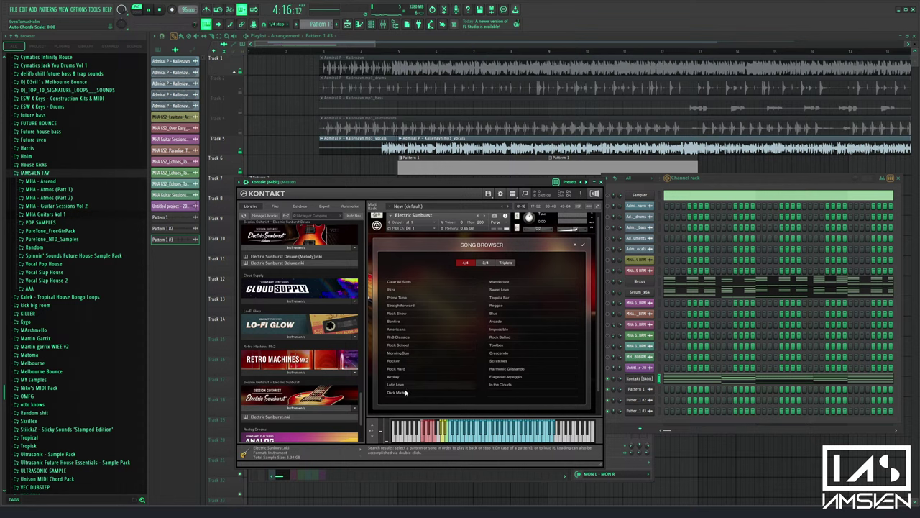
double_click(413, 307)
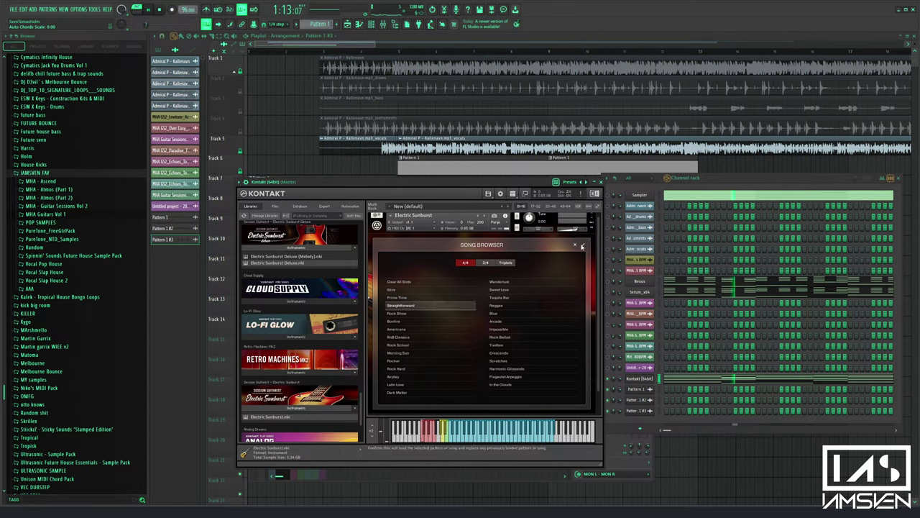
left_click(419, 368)
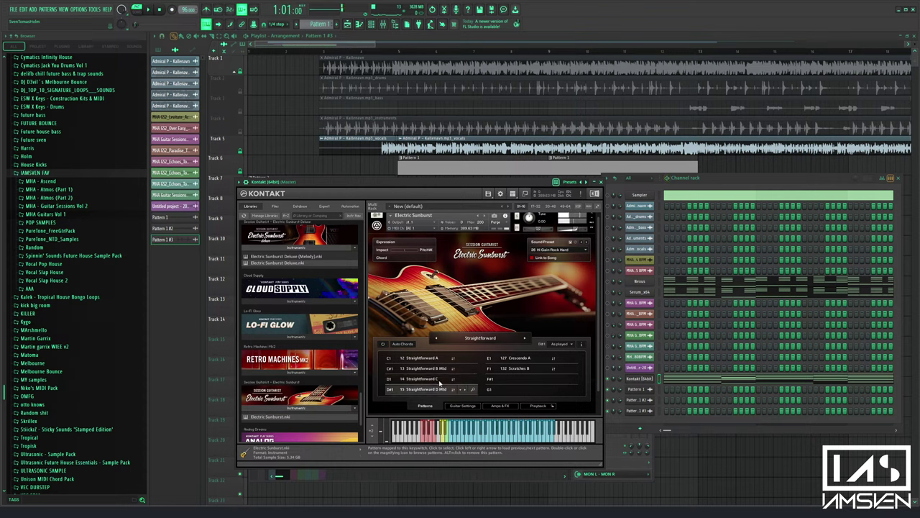
Load the Bonfire song from the song browser and play it against the chord pattern
left_click(491, 340)
double_click(414, 322)
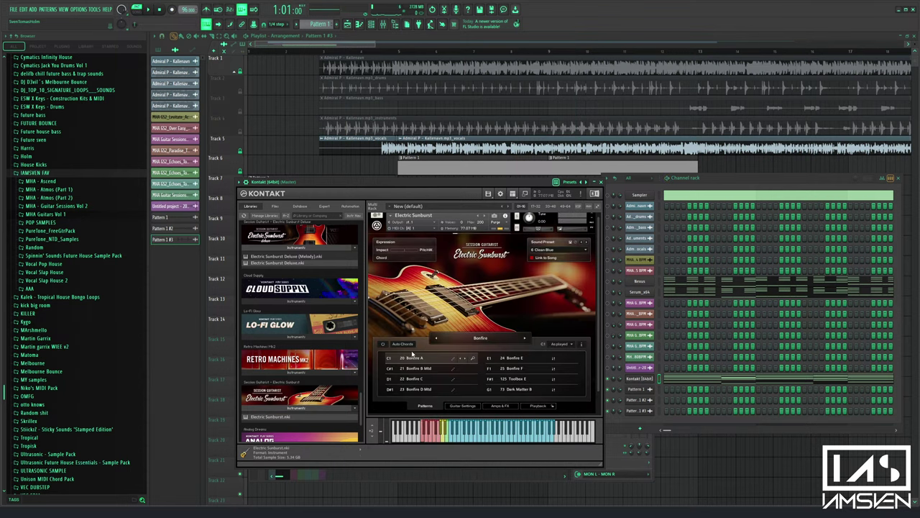
key("space")
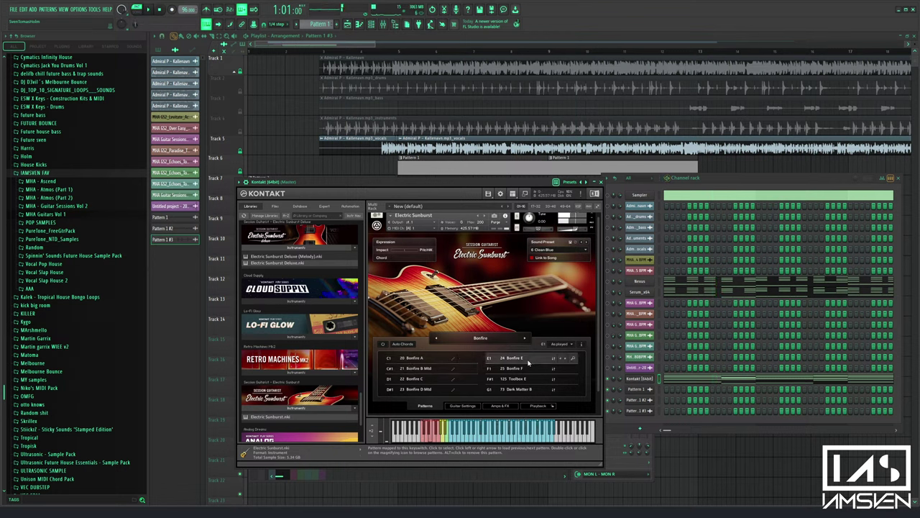
Load the Rocker song and audition its Rocker C and Rocker D Mid patterns
left_click(573, 357)
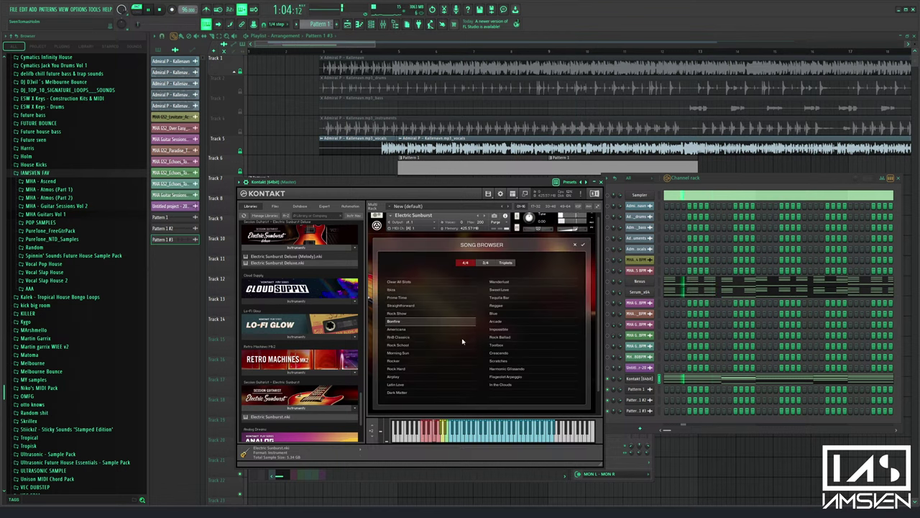
left_click(400, 360)
left_click(583, 245)
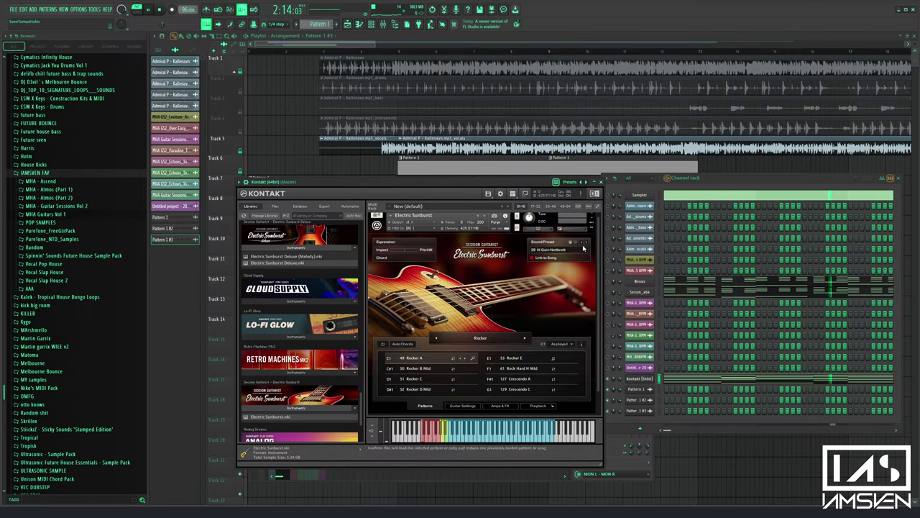
left_click(413, 378)
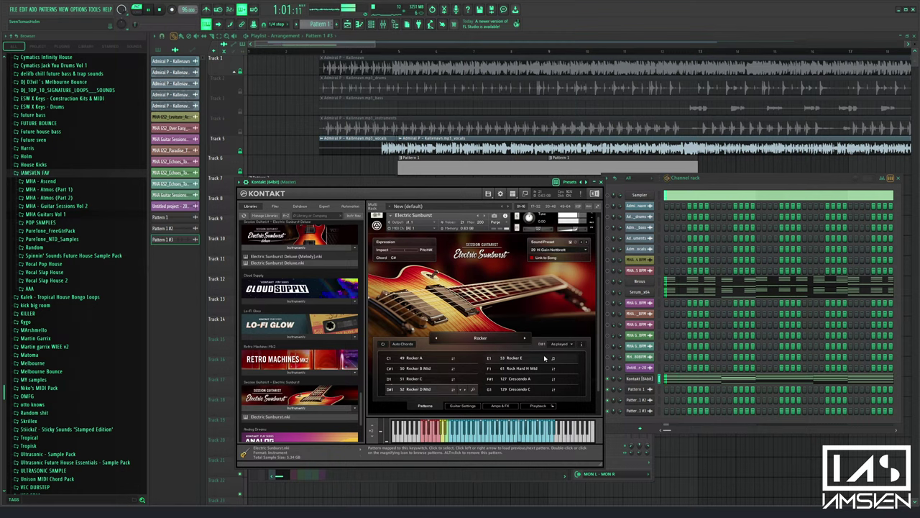
Load the Reggae song and audition its Reggae B Mid, C Mid and D Mid patterns
left_click(492, 335)
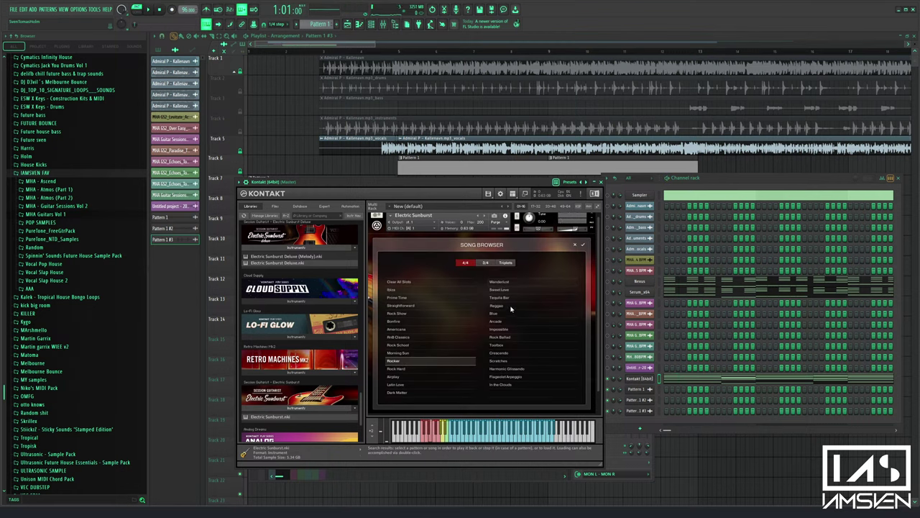
double_click(510, 309)
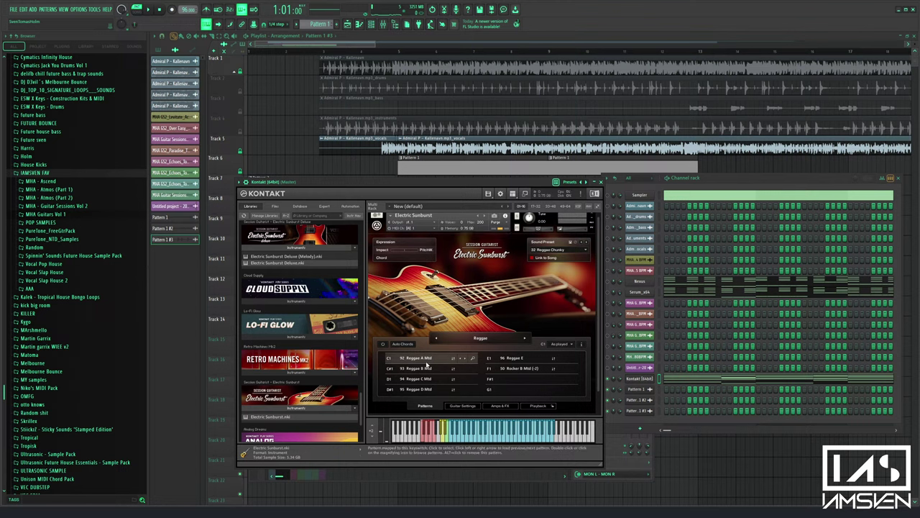
left_click(423, 369)
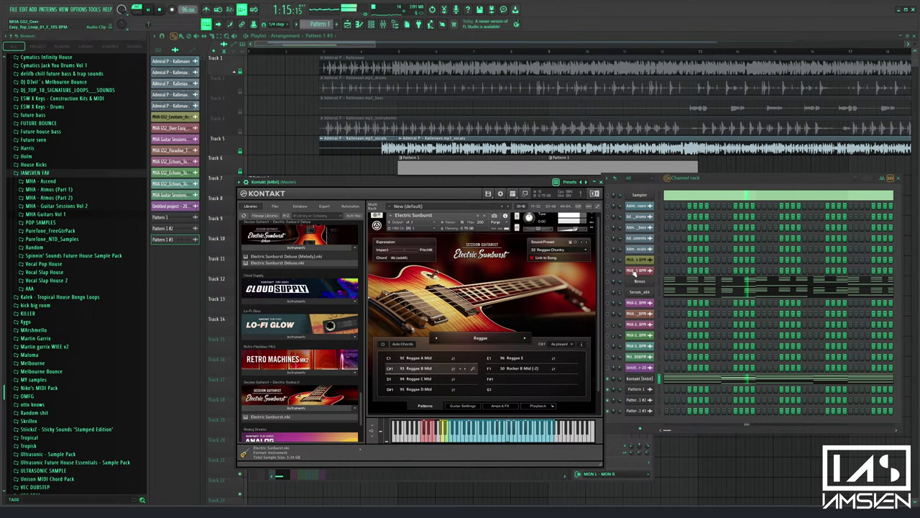
left_click(717, 178)
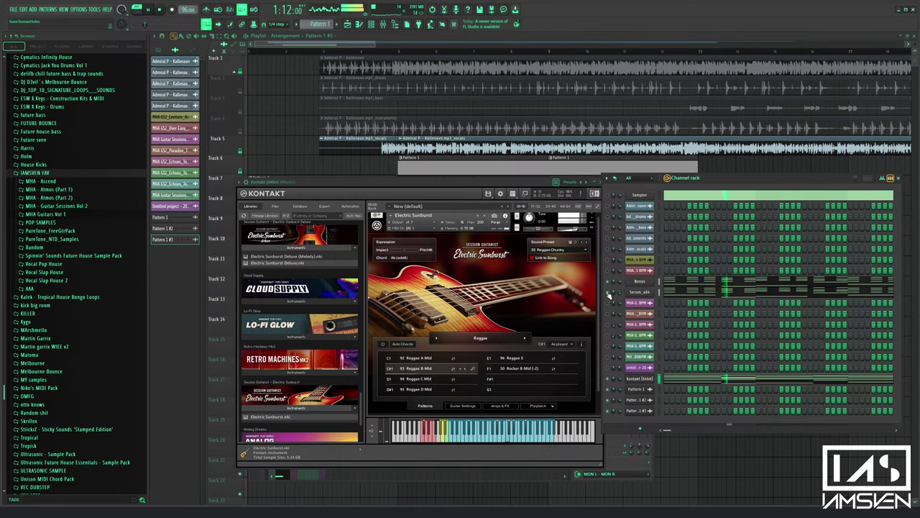
left_click(422, 381)
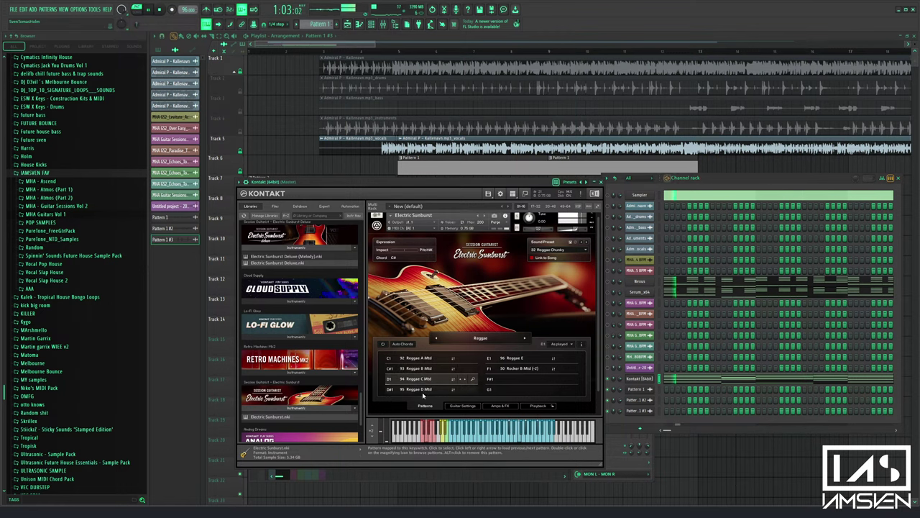
left_click(422, 389)
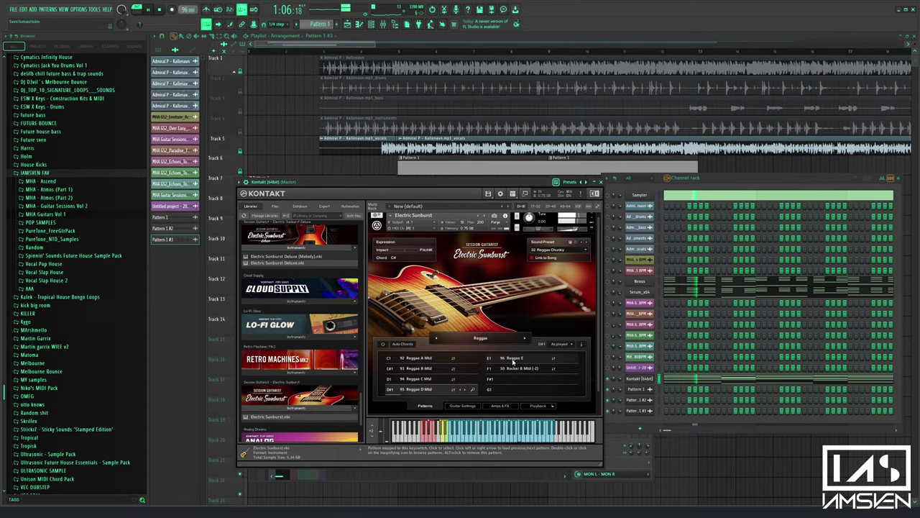
Load the Prime Time song and audition its Prime Time B, C Mid and D Mid patterns
left_click(492, 341)
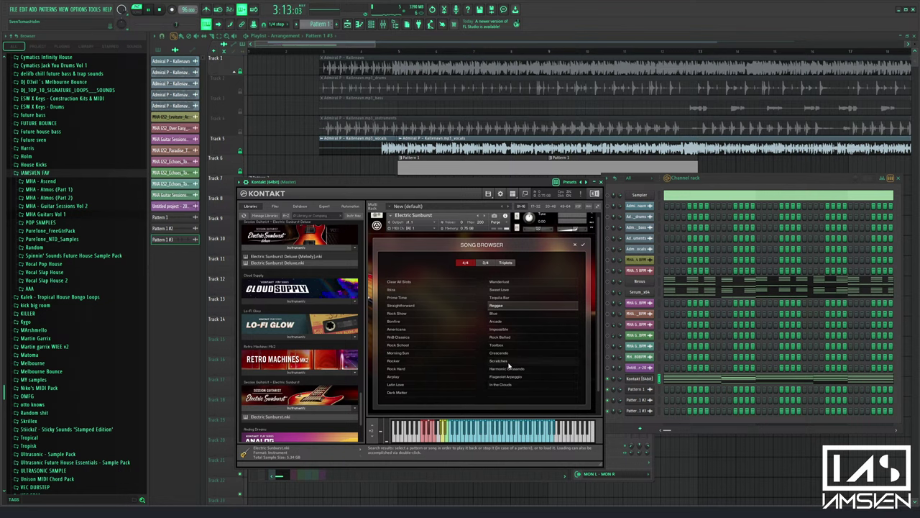
double_click(432, 297)
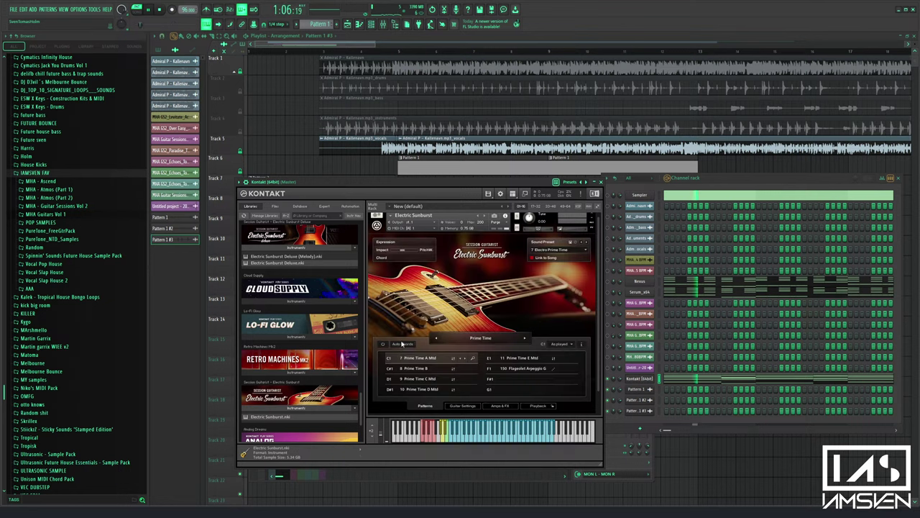
left_click(415, 370)
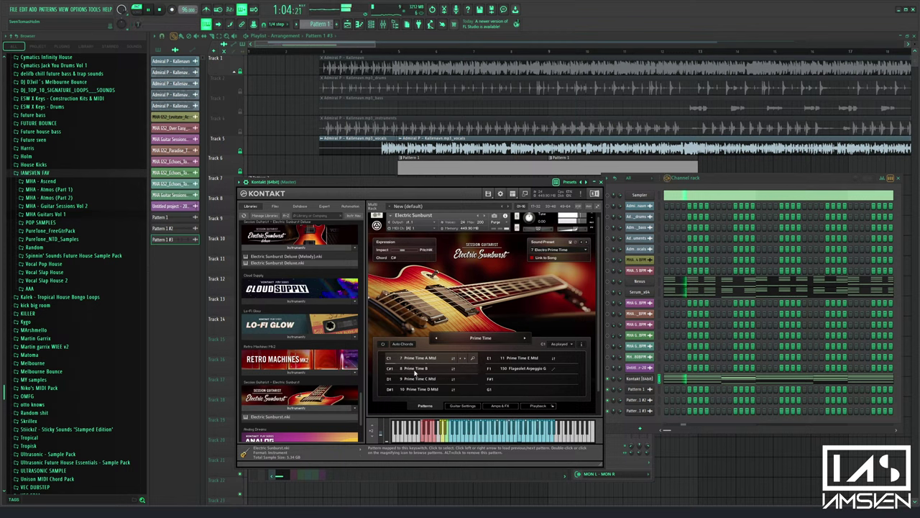
left_click(417, 372)
key("space")
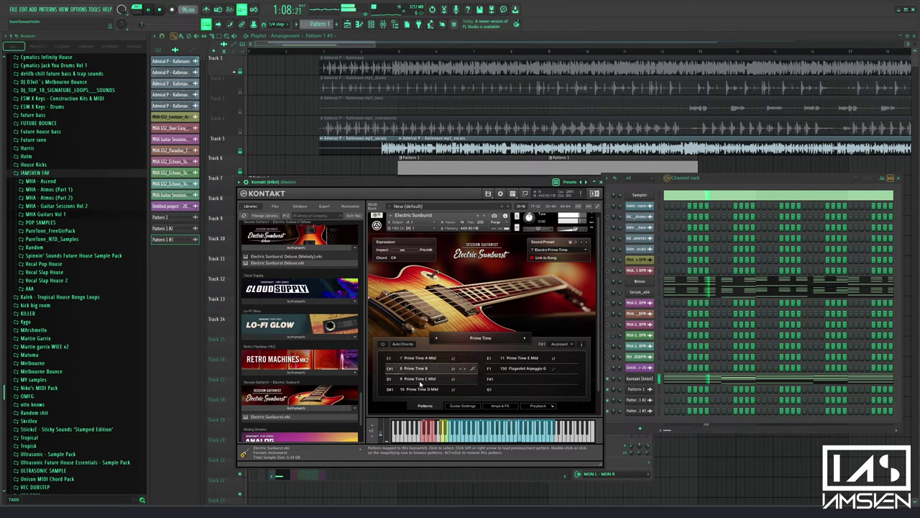
left_click(421, 381)
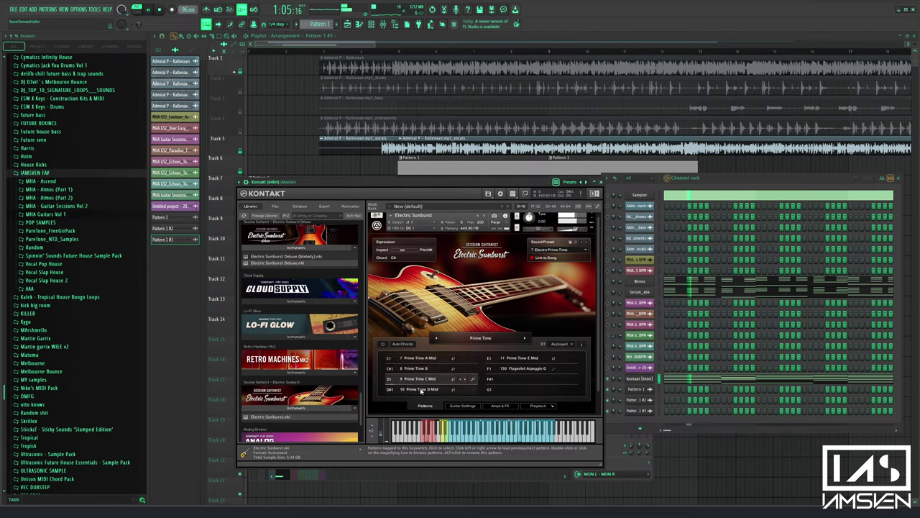
left_click(421, 389)
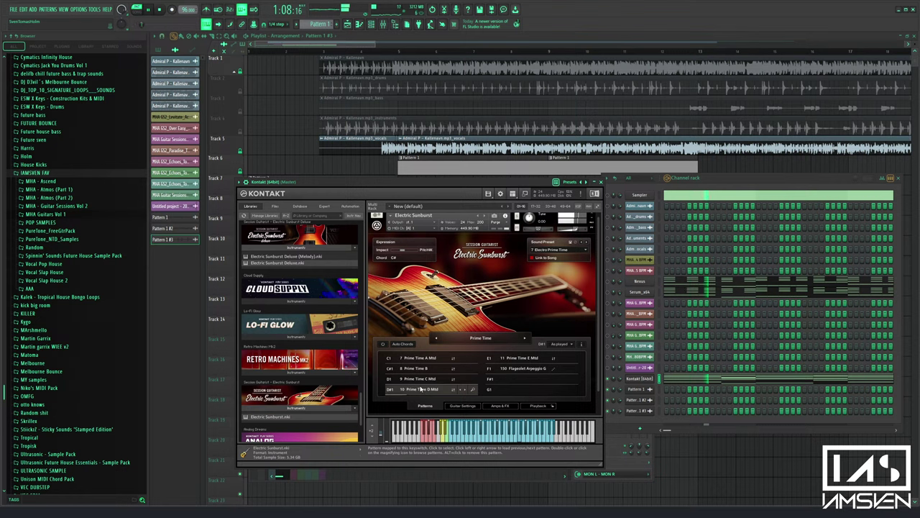
Load the Airplay song and audition its Airplay B pattern during playback
double_click(421, 389)
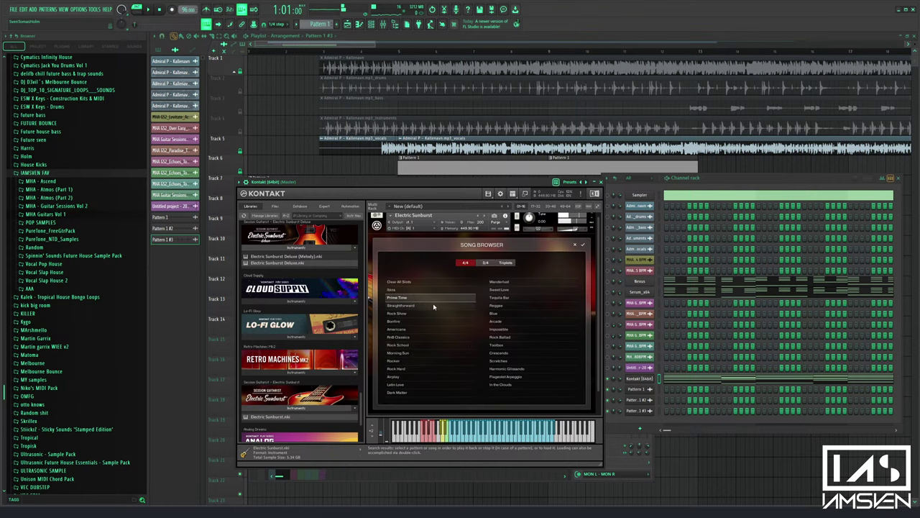
double_click(410, 378)
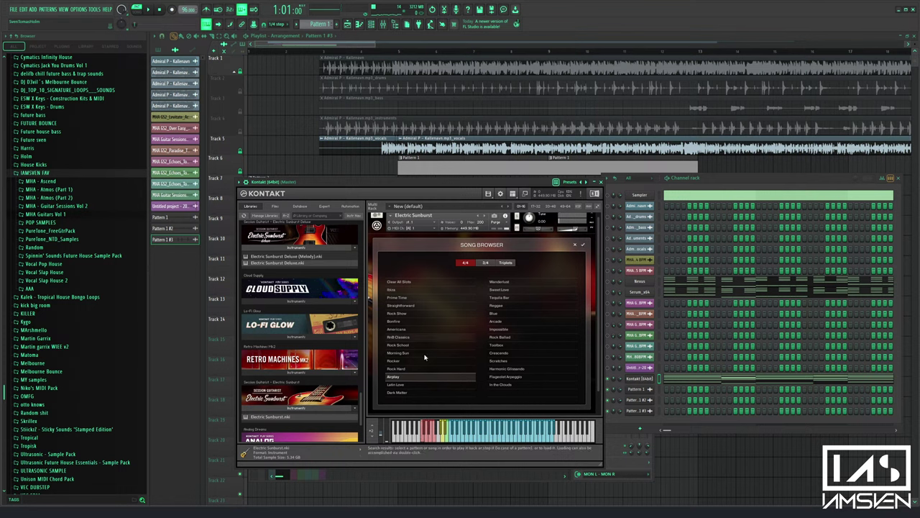
key("space")
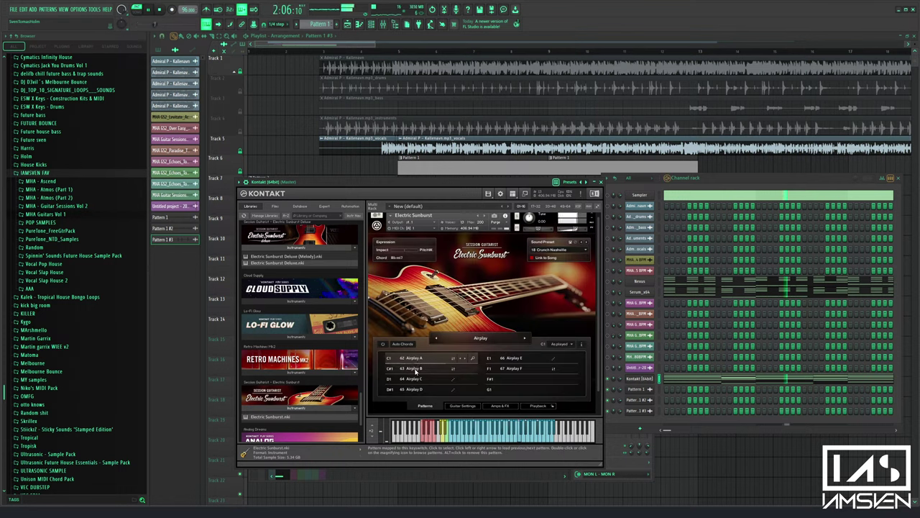
left_click(414, 368)
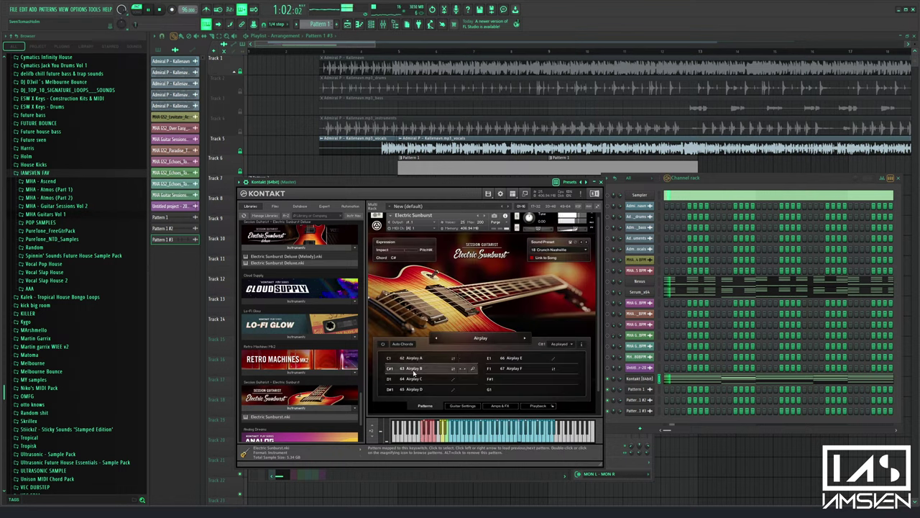
Compare the 3/4, Triplets and 4/4 song lists and load the 3/4 Strummer song
left_click(481, 341)
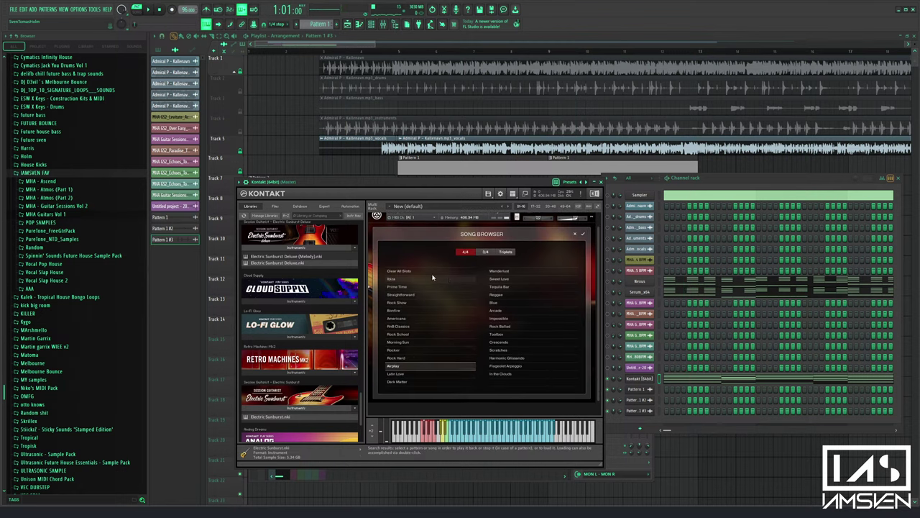
left_click(486, 252)
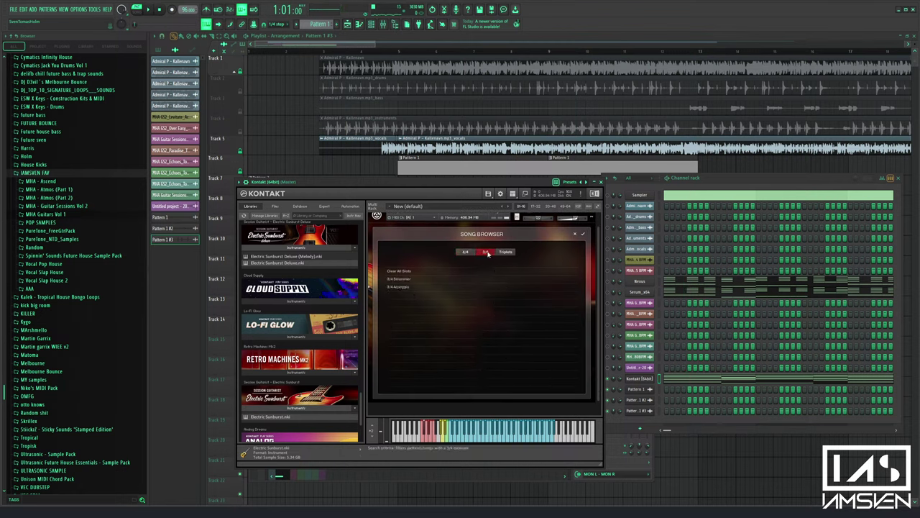
left_click(505, 253)
left_click(466, 253)
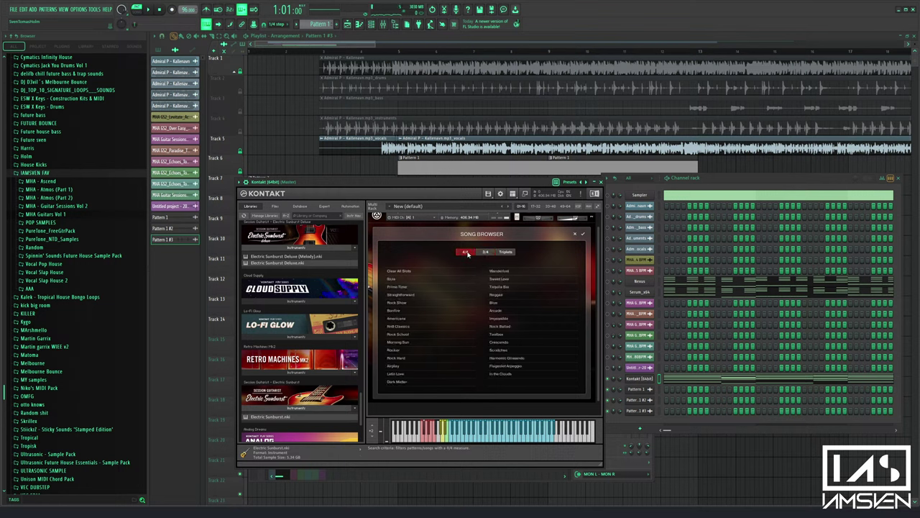
left_click(486, 253)
left_click(403, 279)
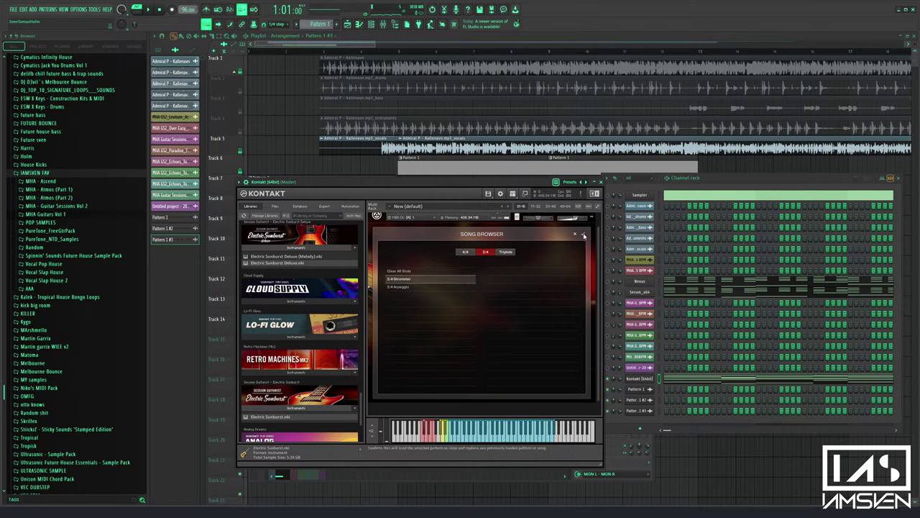
left_click(583, 234)
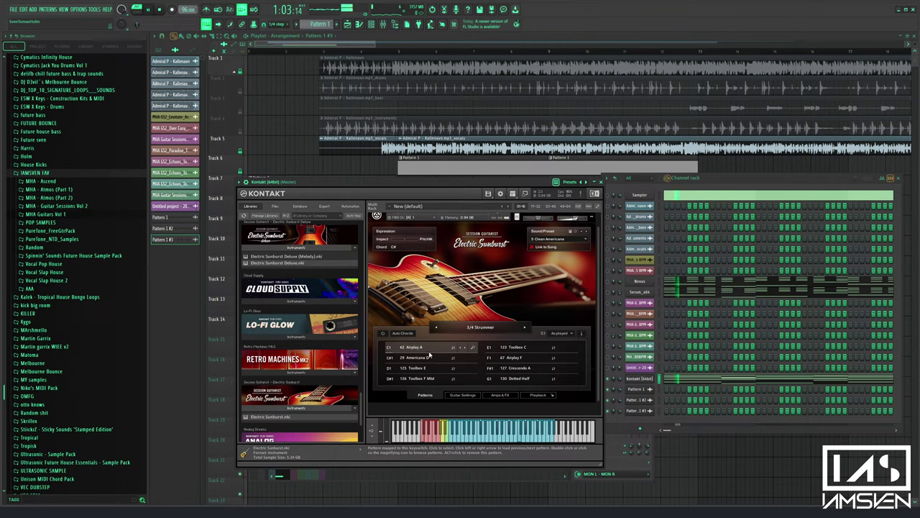
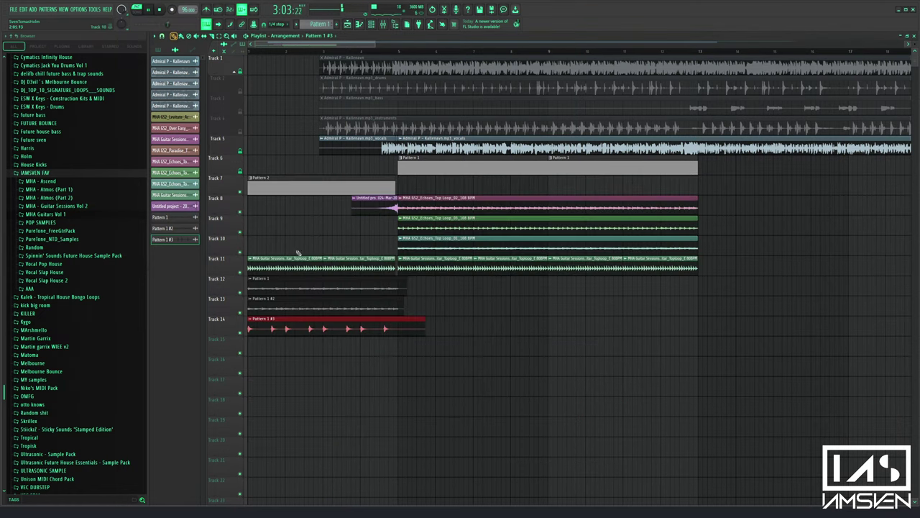
Place a Pattern 1 clip at the start of Track 16 and mute the Pattern 2 clip on Track 7
left_click(320, 35)
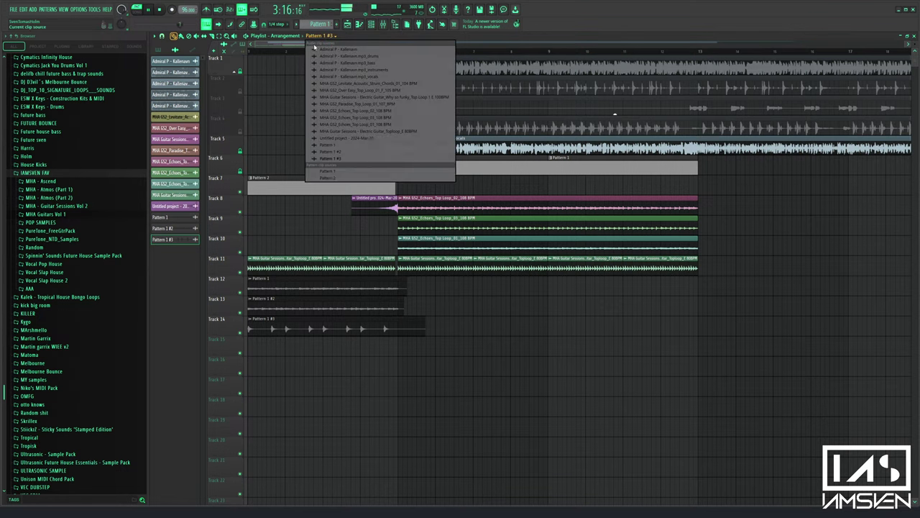
left_click(333, 174)
left_click_drag(323, 370, 216, 348)
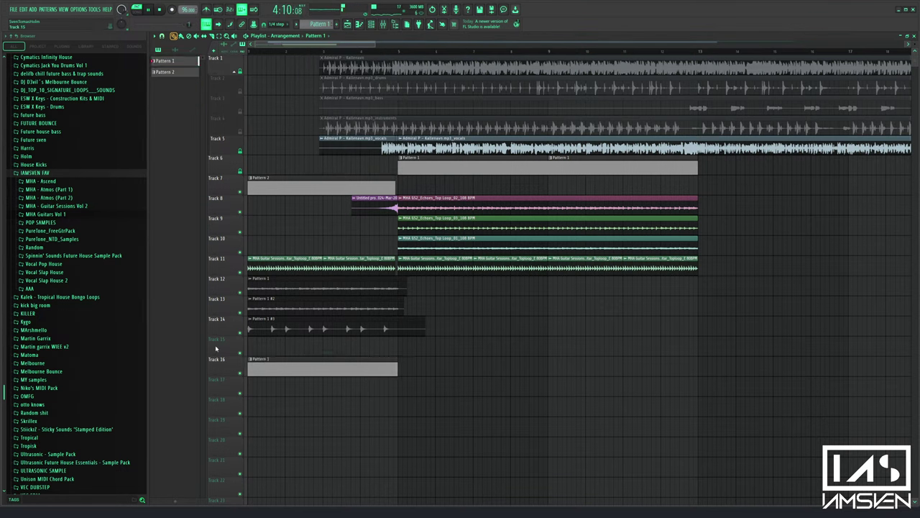
right_click(288, 183, "alt")
key("l")
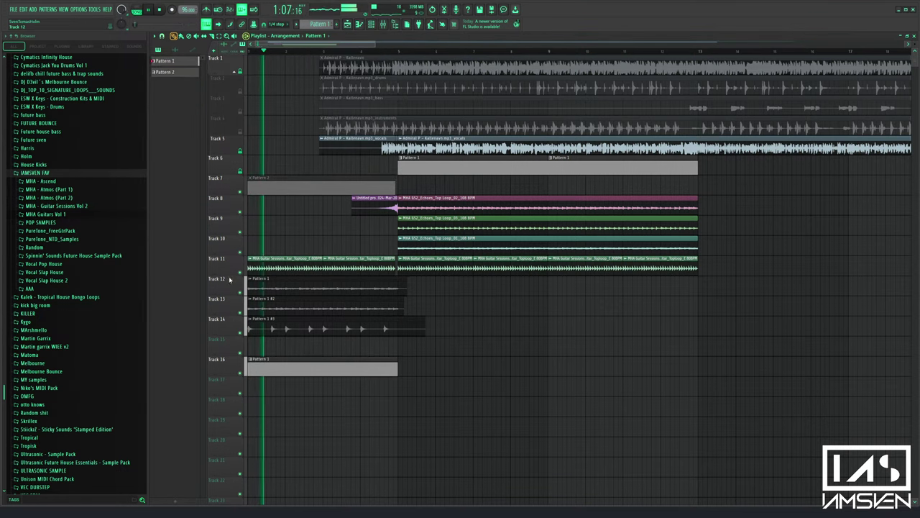
Mute Track 11 and remove the Pattern 1 clip from Track 16, restoring the Pattern 2 clip on Track 7
left_click(240, 272)
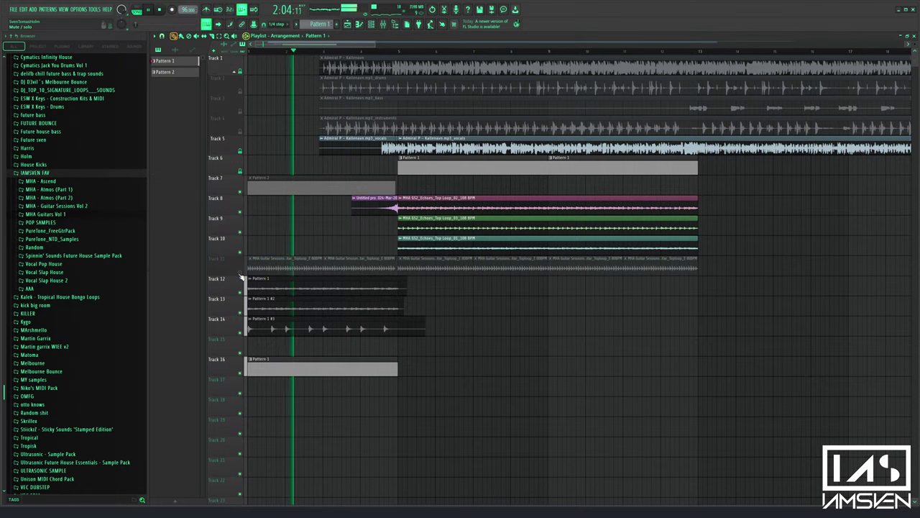
double_click(308, 367)
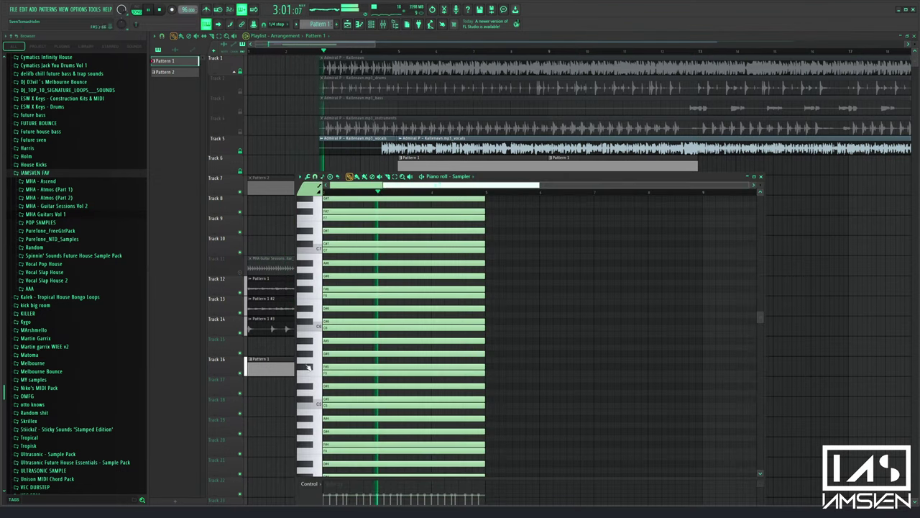
key("Escape")
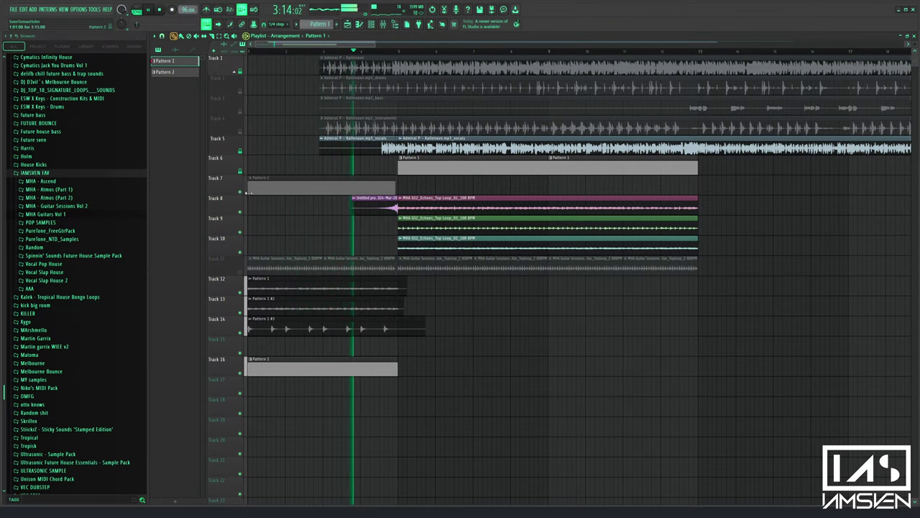
key("space")
right_click(289, 367)
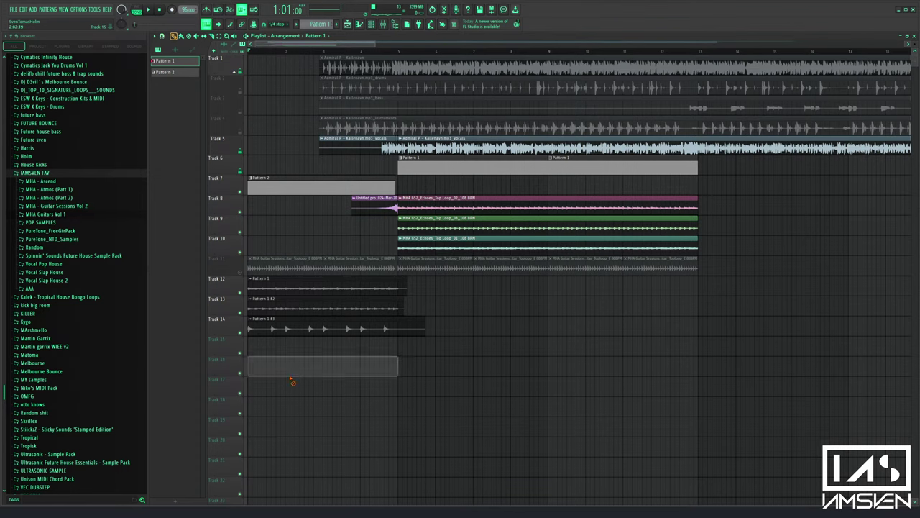
Reopen the Kontakt instrument from its channel and show the 4/4 songs in the song browser
key("F7")
key("F6")
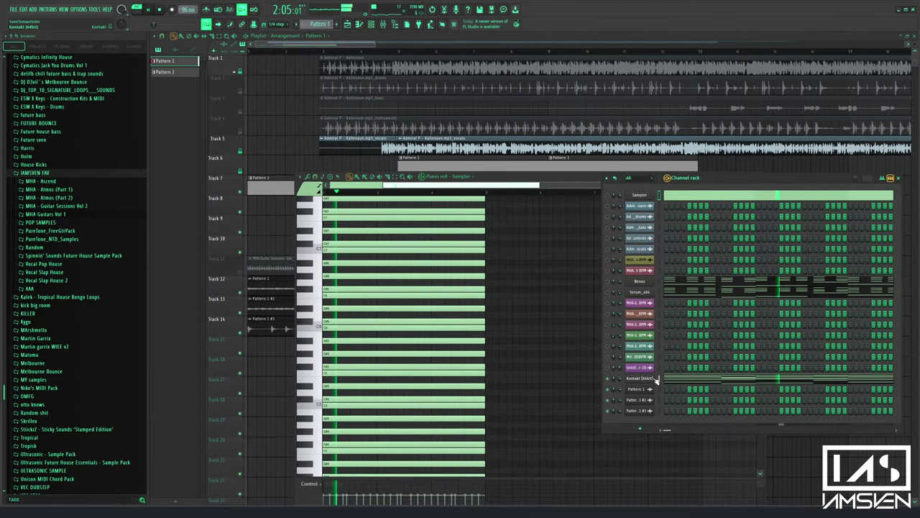
left_click(643, 379)
left_click(471, 361)
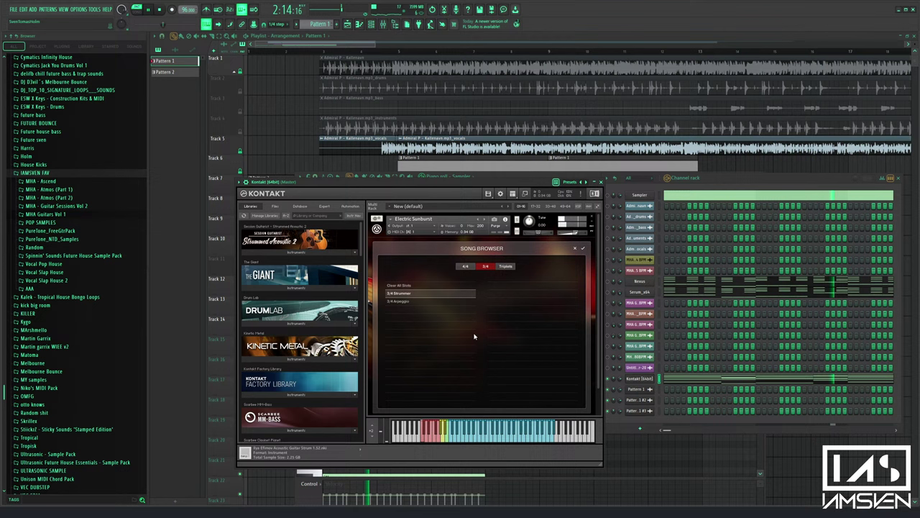
left_click(466, 266)
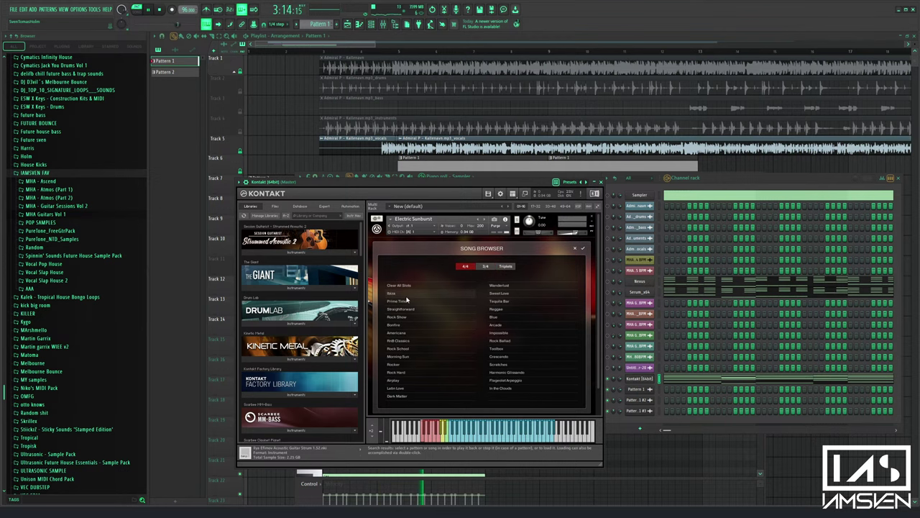
Load the Ibiza song and audition its Ibiza E and F Mid patterns
left_click(406, 293)
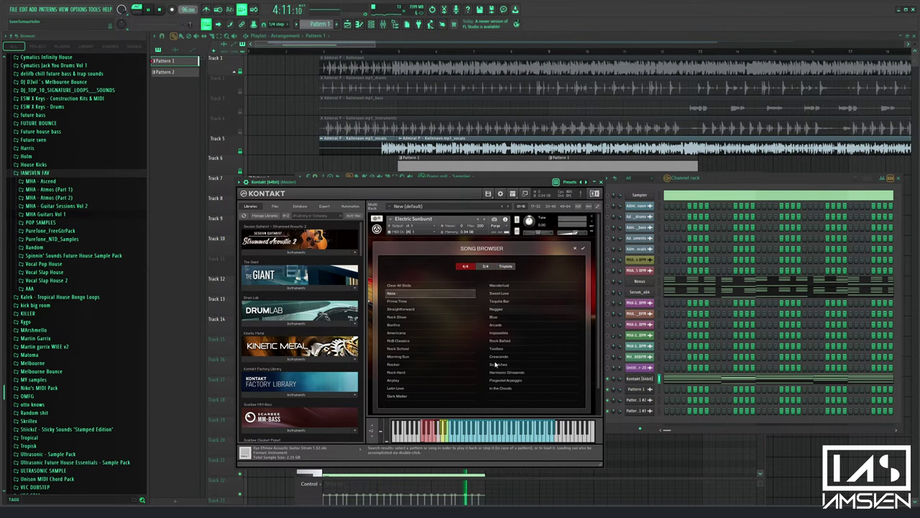
key("Return")
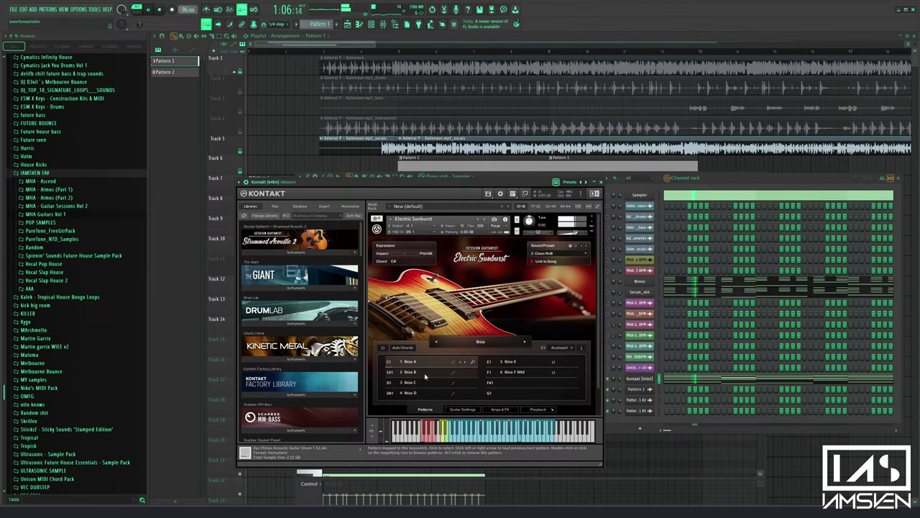
left_click(495, 361)
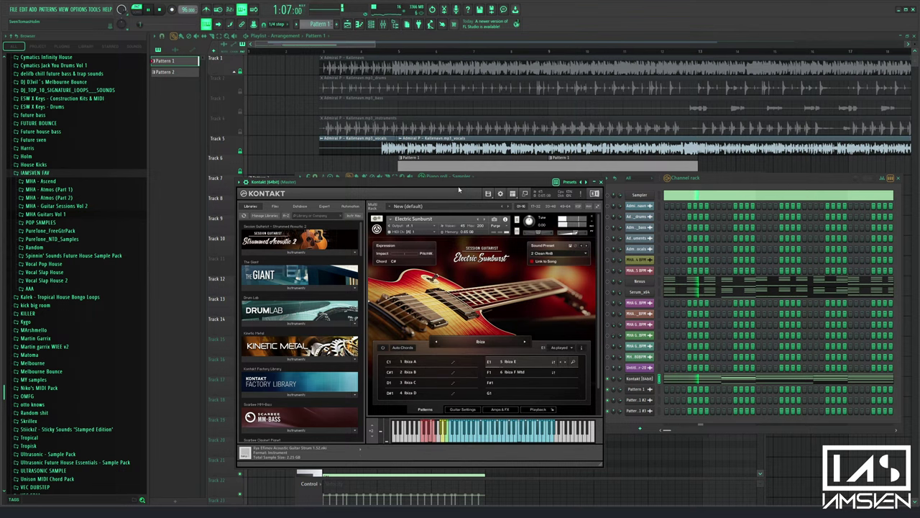
left_click(520, 374)
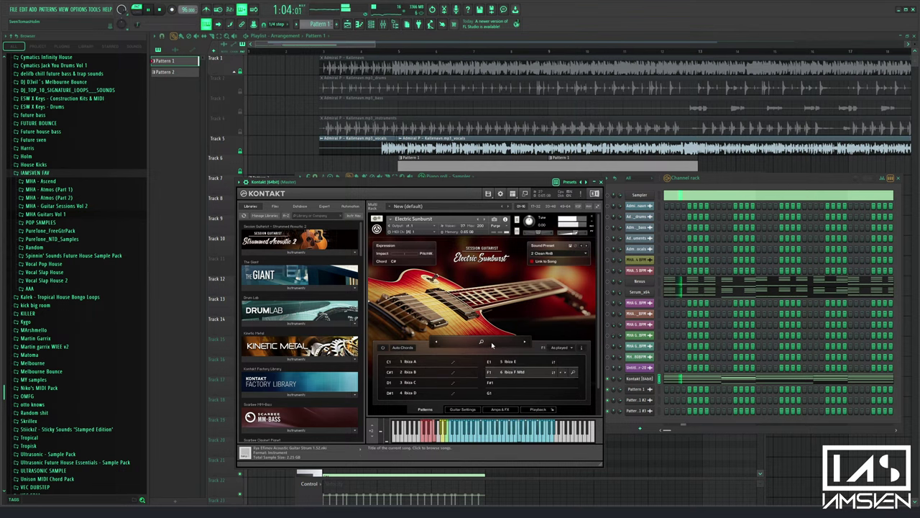
Load the Rock Show song and audition its Rock Show B Mid pattern
left_click(483, 347)
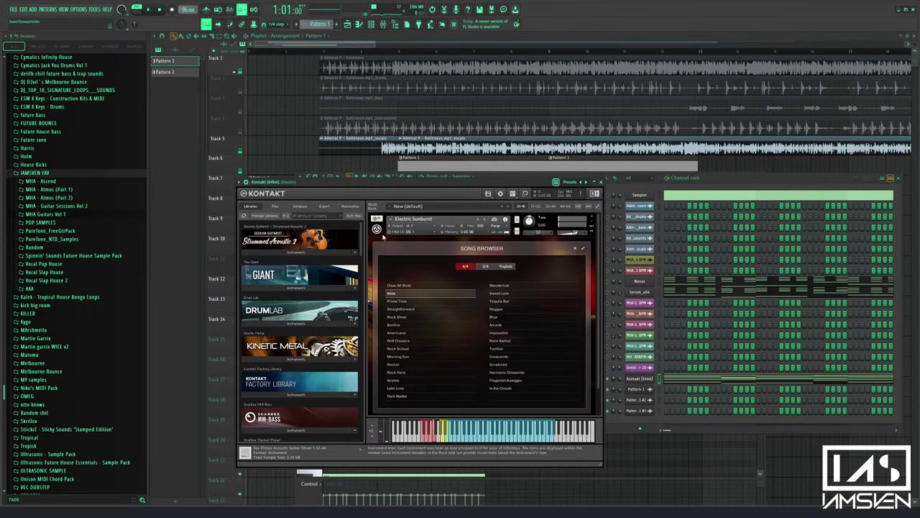
left_click(412, 318)
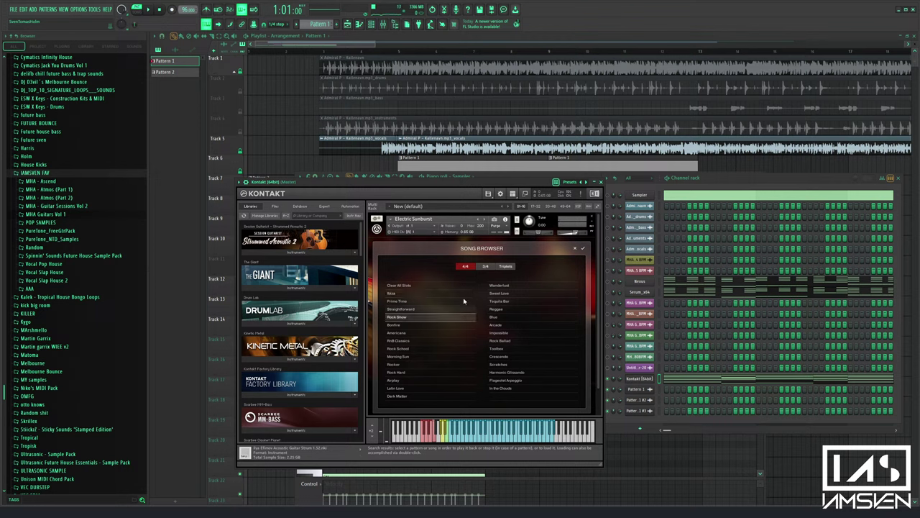
left_click(584, 249)
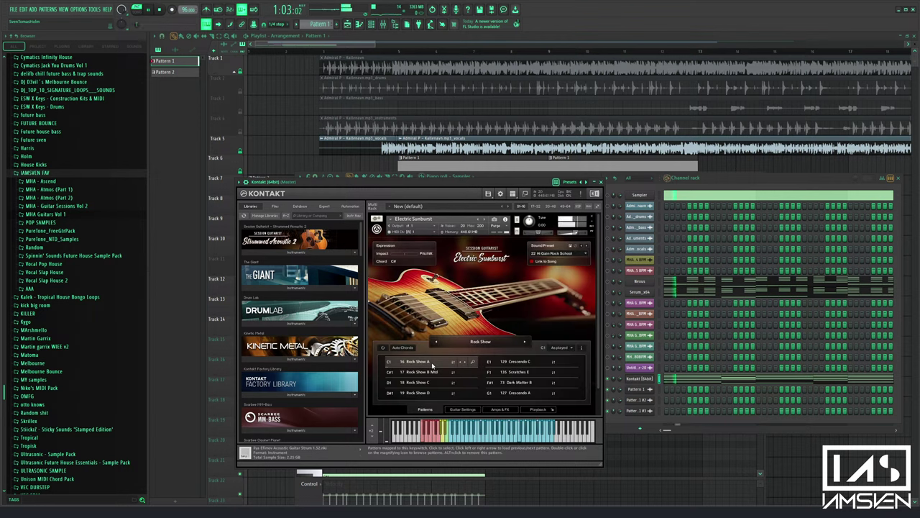
left_click(432, 372)
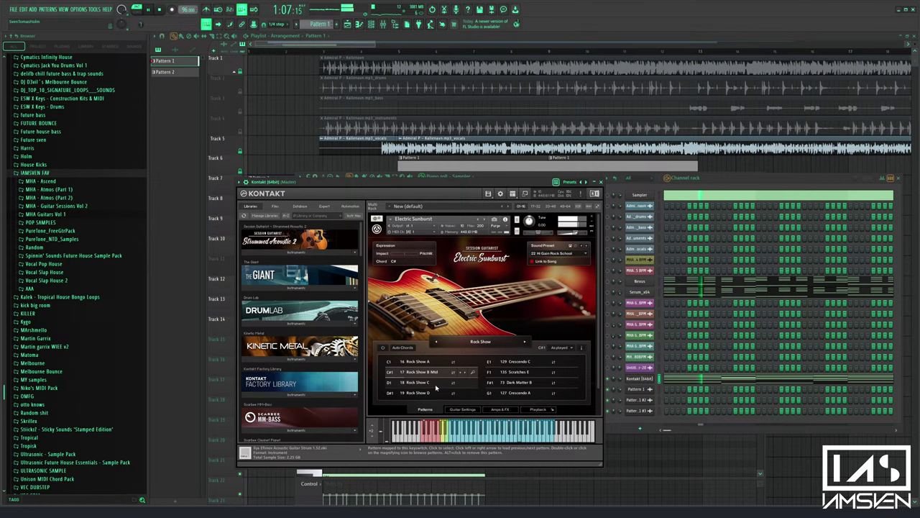
Try the Empty, Clean RnB, Clean Americana and Electro Morning sound presets on the Rock Show B Mid pattern
left_click(558, 253)
left_click(559, 254)
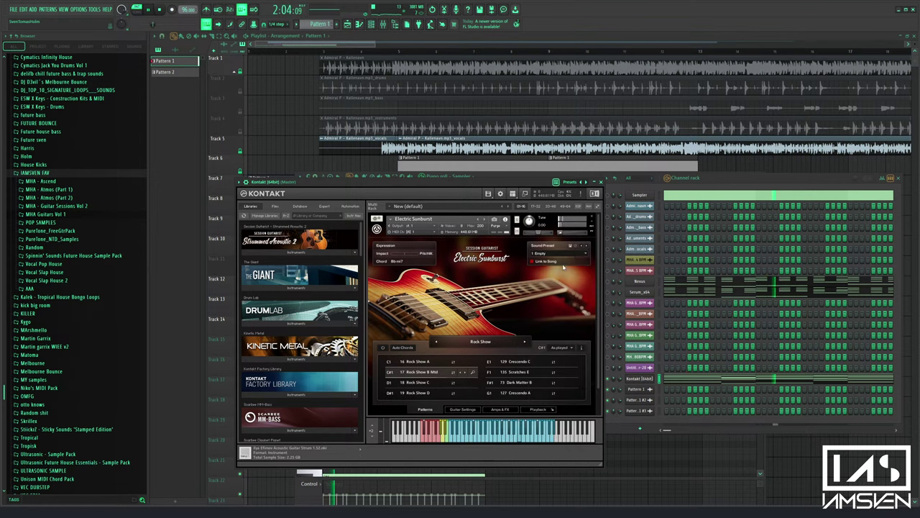
left_click(584, 253)
left_click(584, 256)
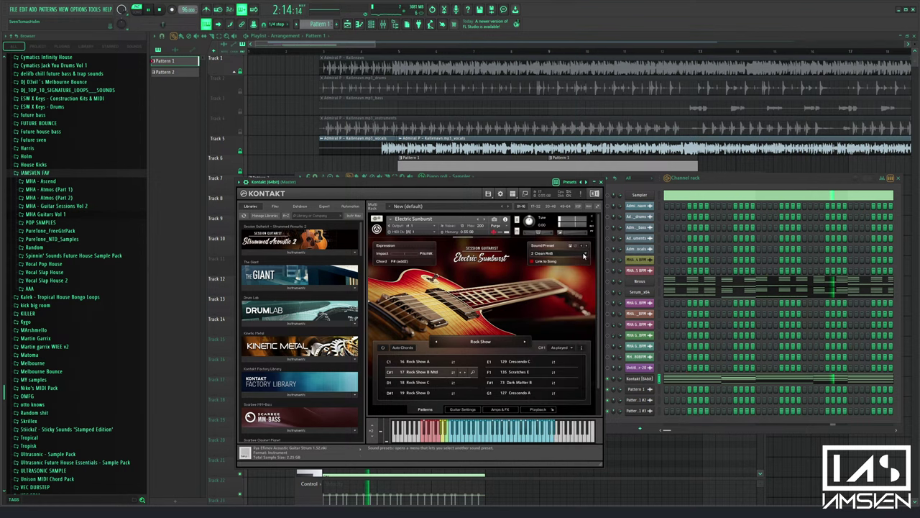
left_click(584, 256)
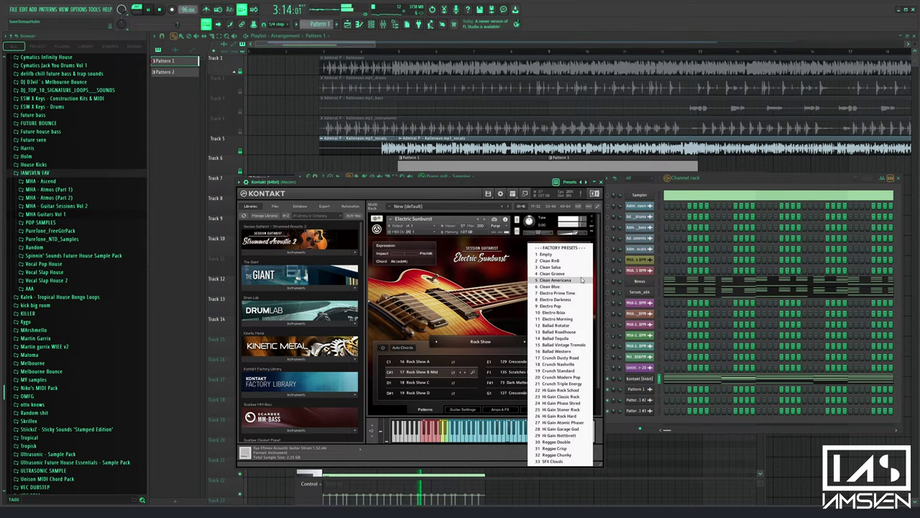
left_click(582, 279)
left_click(586, 255)
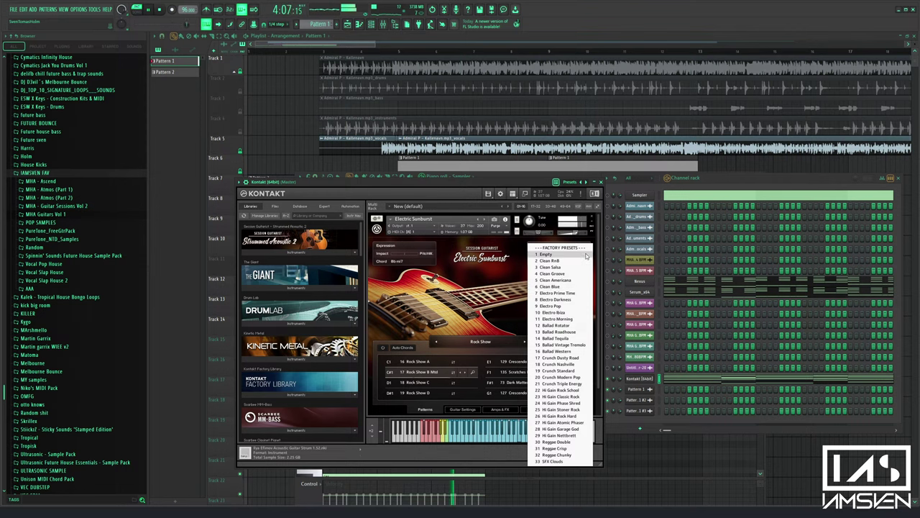
left_click(582, 316)
Try the Electro Pop, Hi Gain Nattbrett and Reggae Chunky sound presets on the Rock Show B Mid pattern
left_click(584, 255)
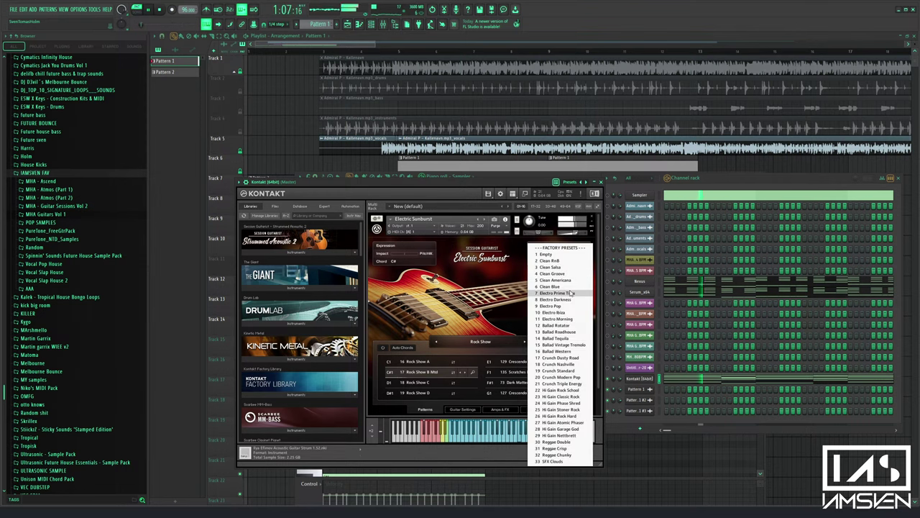
left_click(566, 307)
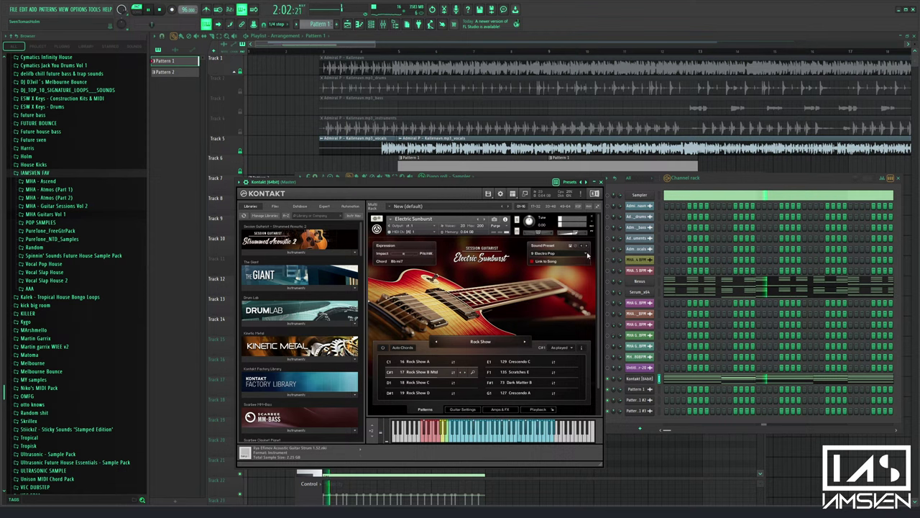
left_click(587, 256)
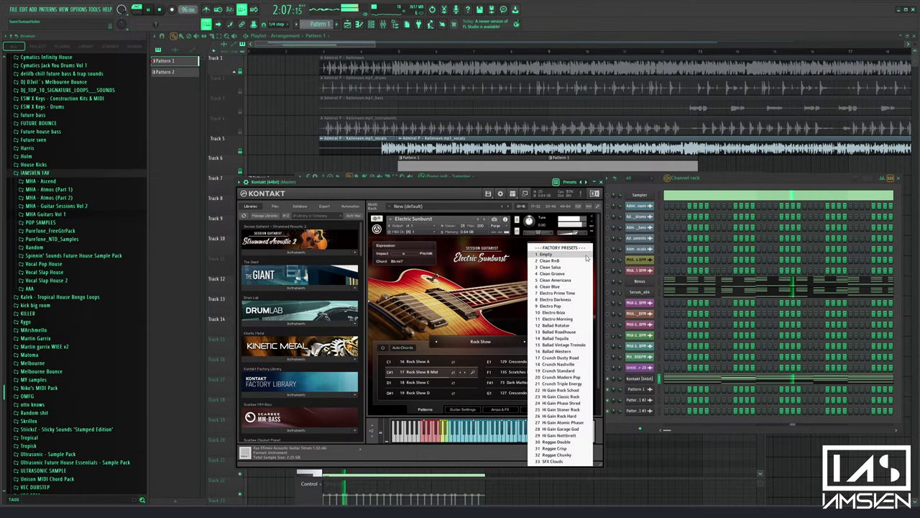
left_click(568, 436)
left_click(586, 255)
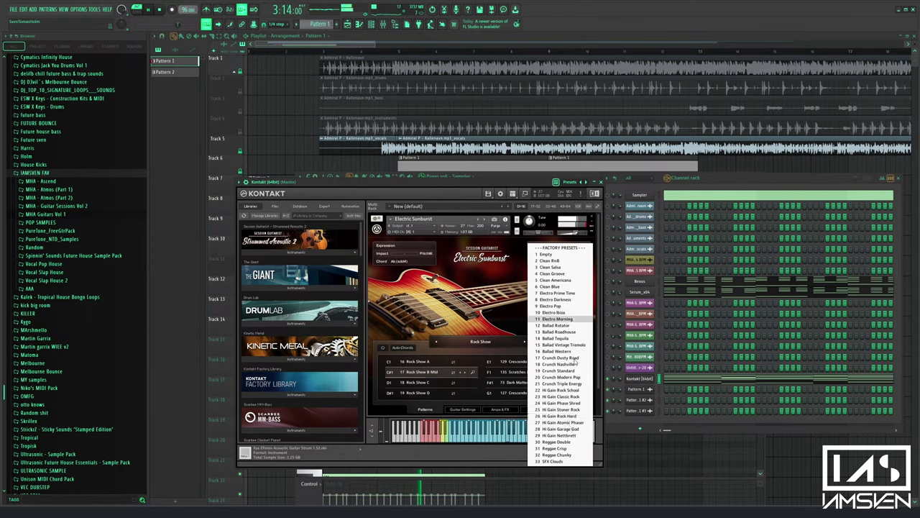
left_click(559, 454)
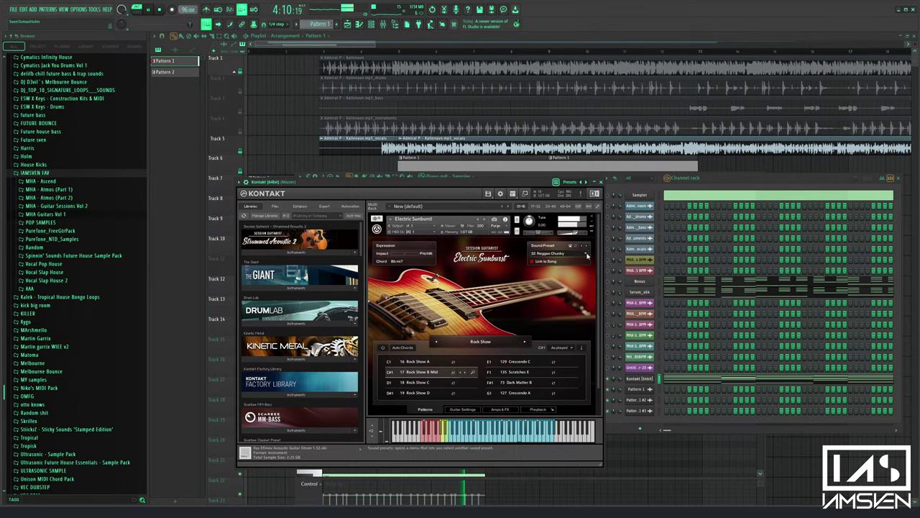
left_click(587, 255)
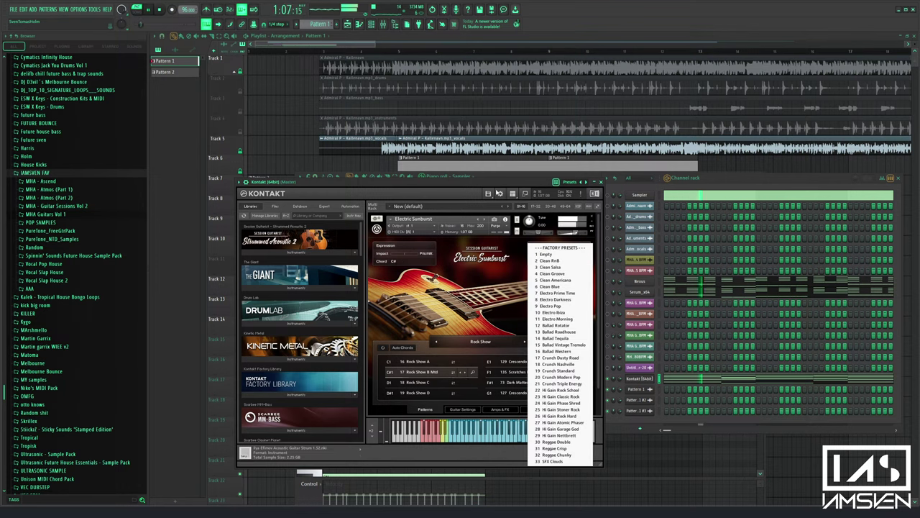
Audition the Rock Show C, Dark Matter B and Crescendo A patterns, and select Rock Show D
left_click(432, 382)
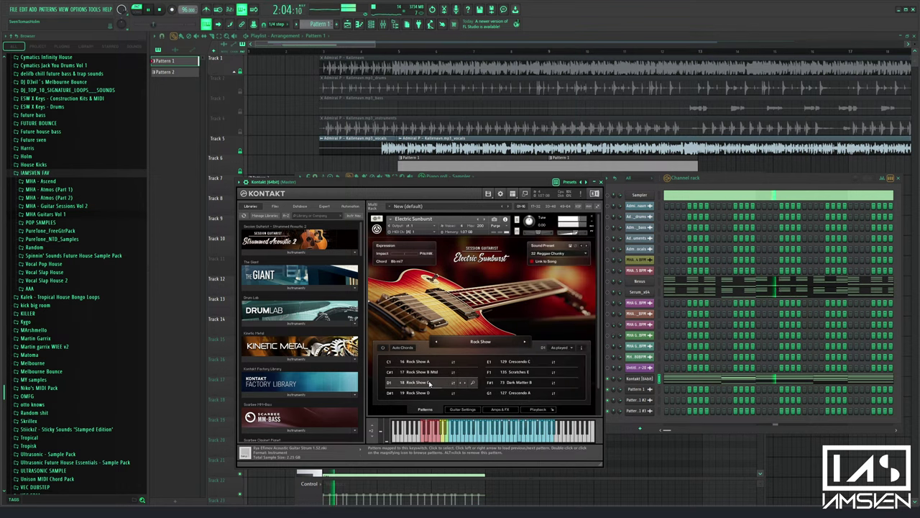
left_click(429, 393)
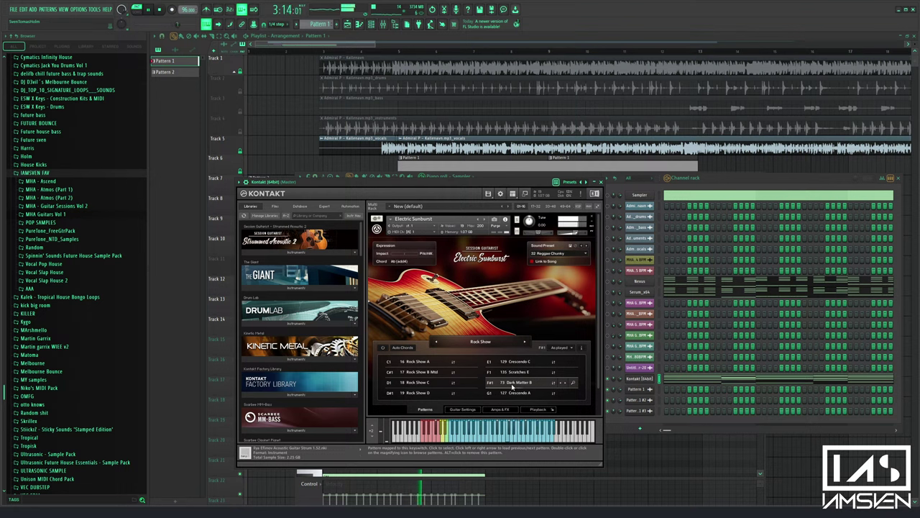
left_click(515, 394)
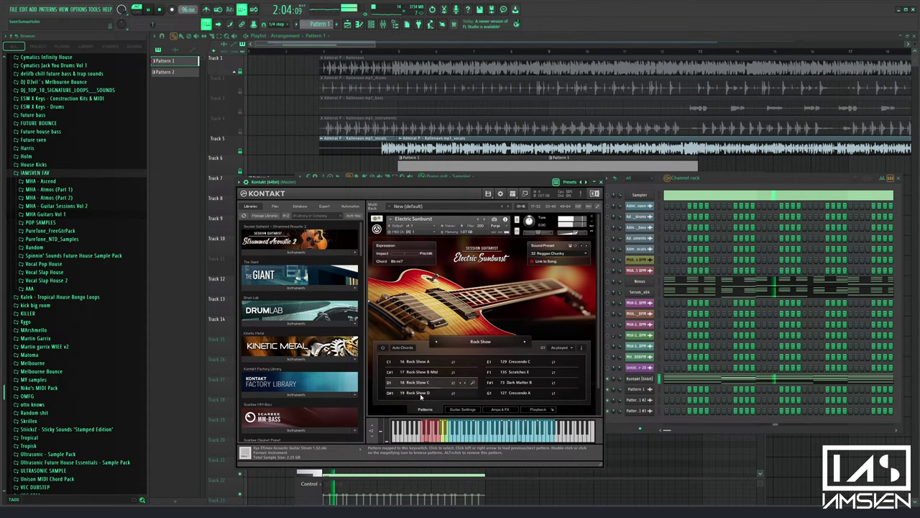
left_click(420, 393)
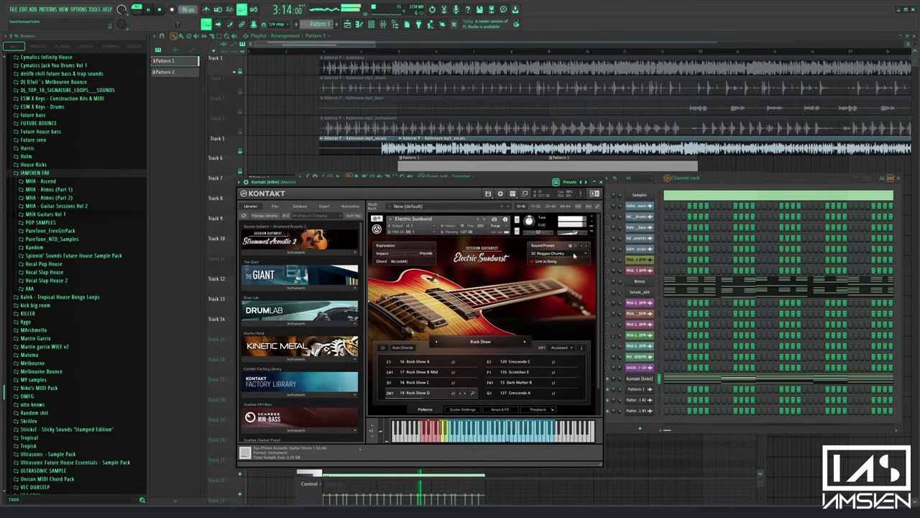
Try several of the clean and electro sound presets on the Rock Show D pattern, finishing with Electro Darkness
left_click(558, 253)
left_click(574, 268)
left_click(586, 254)
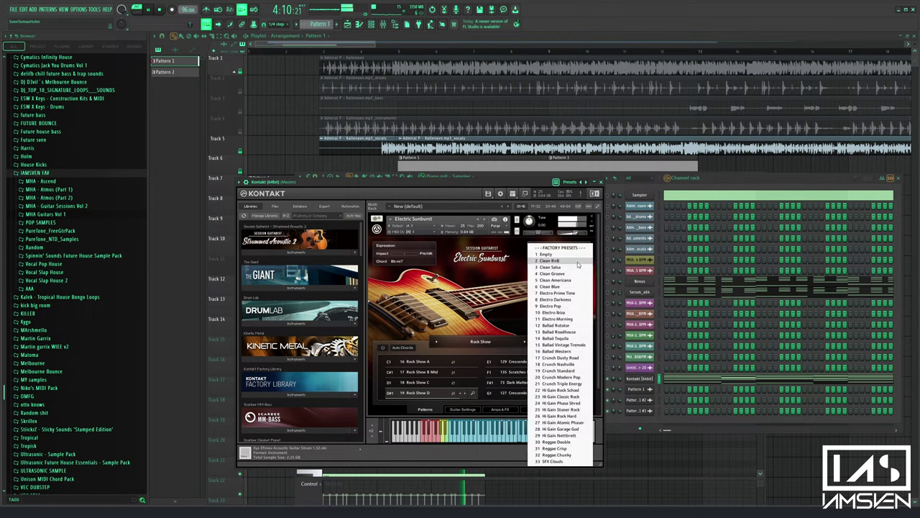
left_click(577, 261)
left_click(586, 257)
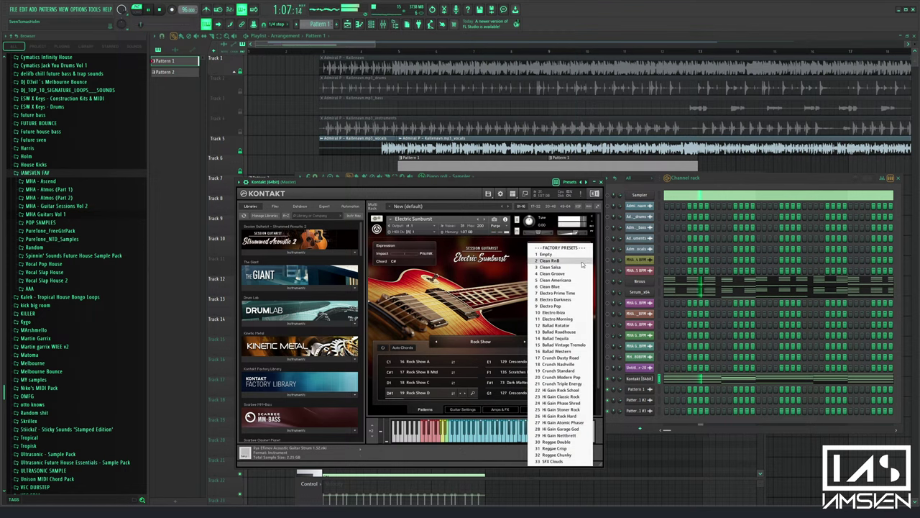
left_click(585, 257)
left_click(585, 259)
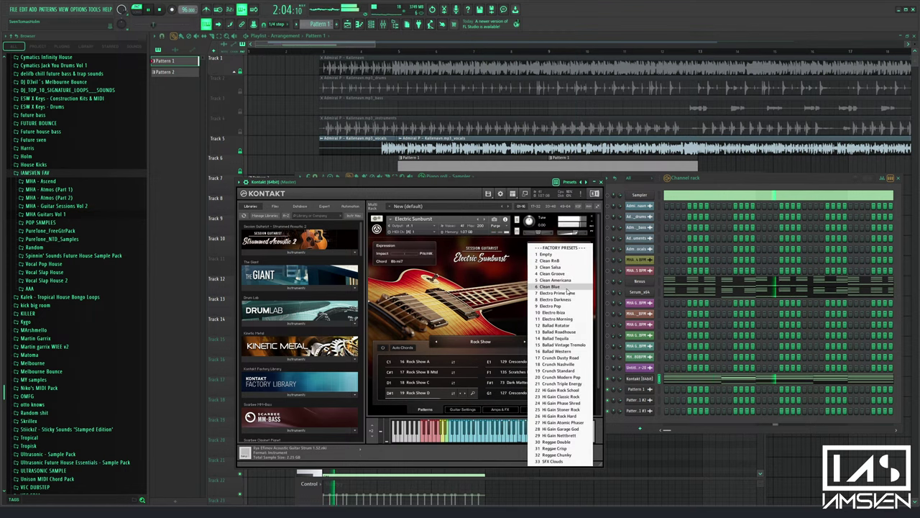
left_click(568, 293)
left_click(586, 256)
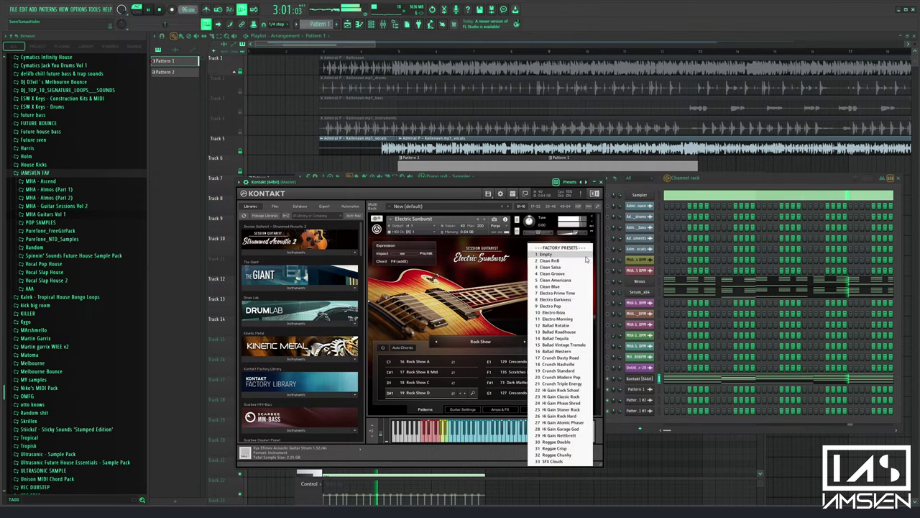
left_click(569, 301)
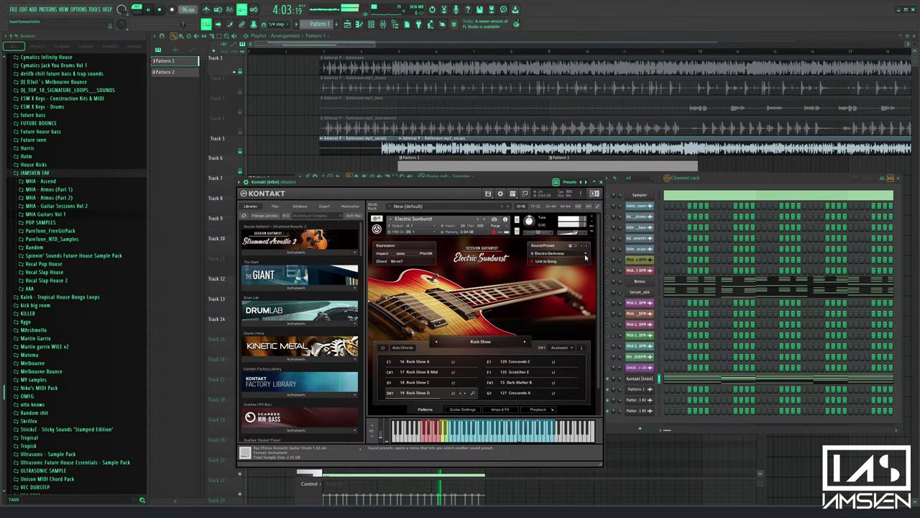
Try an electro preset and several Crunch sound presets on Rock Show D, including Crunch Standard and Crunch Modern Pop
left_click(586, 257)
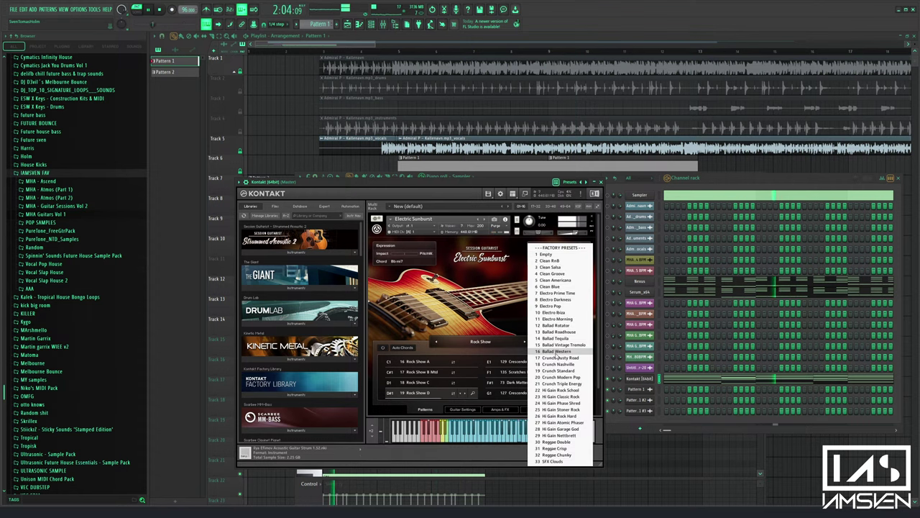
left_click(568, 360)
left_click(585, 253)
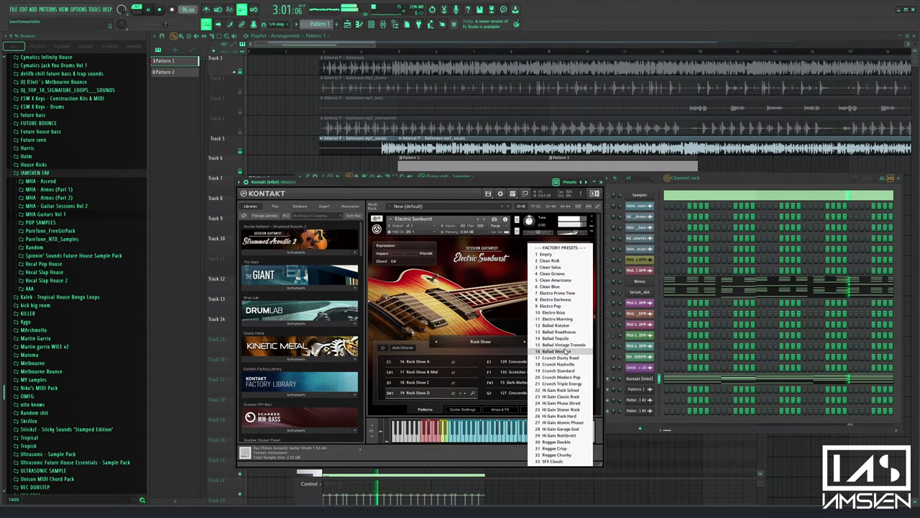
left_click(563, 317)
left_click(588, 256)
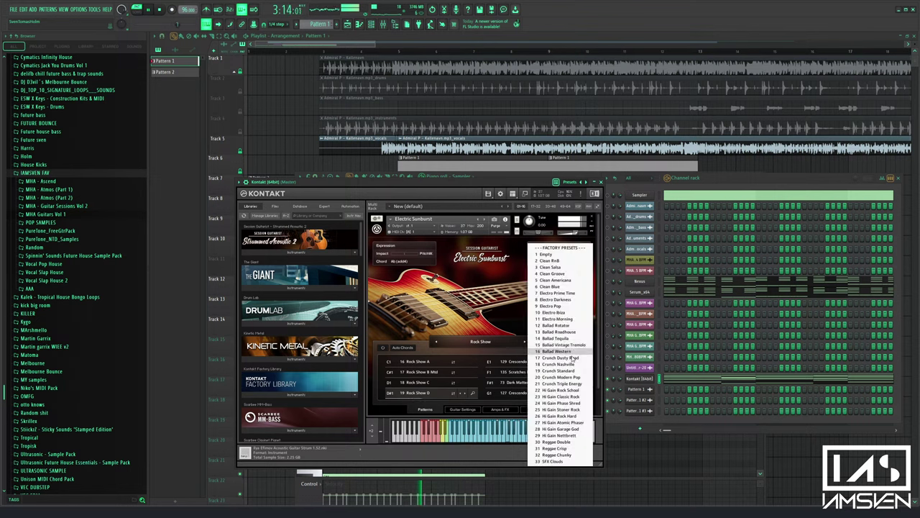
left_click(565, 359)
left_click(586, 257)
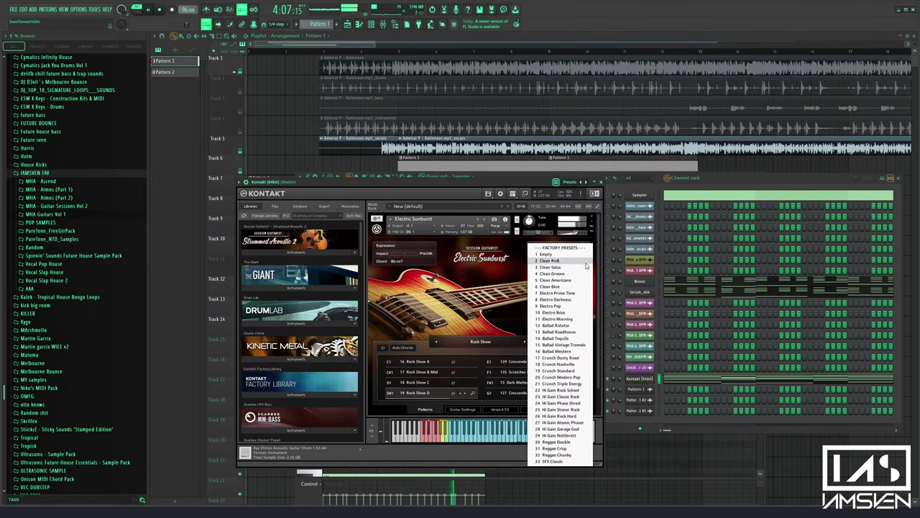
left_click(564, 371)
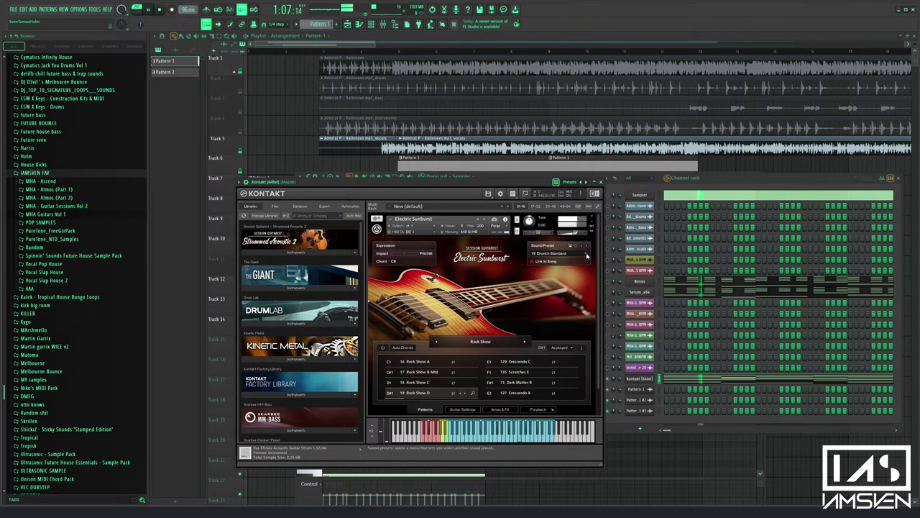
left_click(587, 255)
left_click(562, 362)
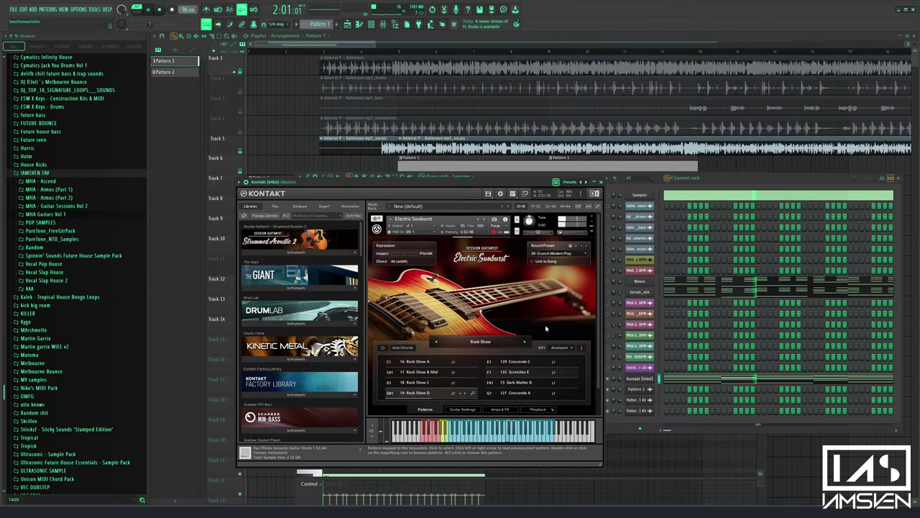
left_click(586, 250)
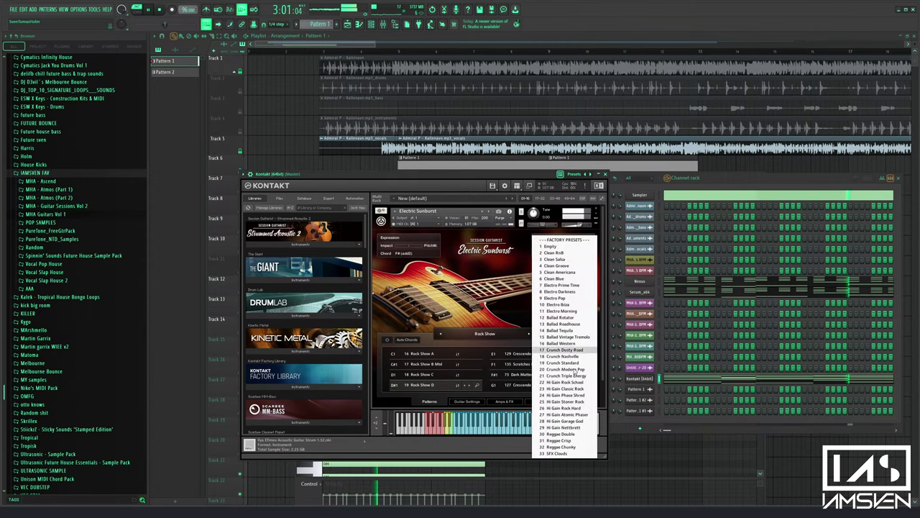
left_click(568, 375)
Compare the Reggae Double, Reggae Crisp and Reggae Chunky sound presets on Rock Show D, and choose Reggae Double
left_click(590, 250)
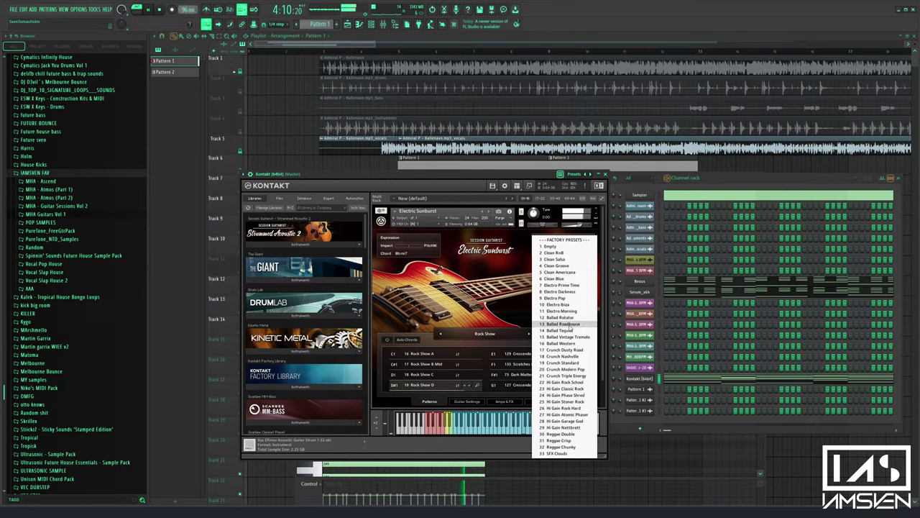
left_click(578, 435)
left_click(589, 250)
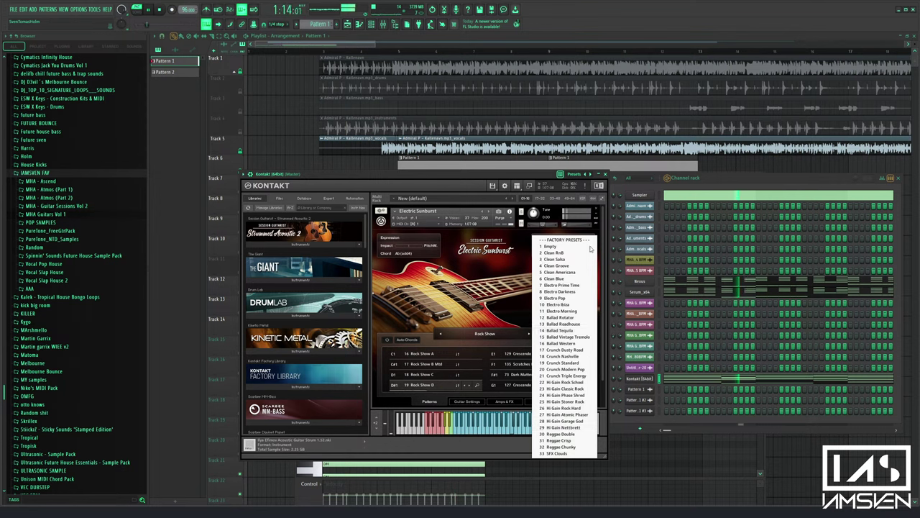
left_click(571, 441)
left_click(591, 246)
left_click(570, 447)
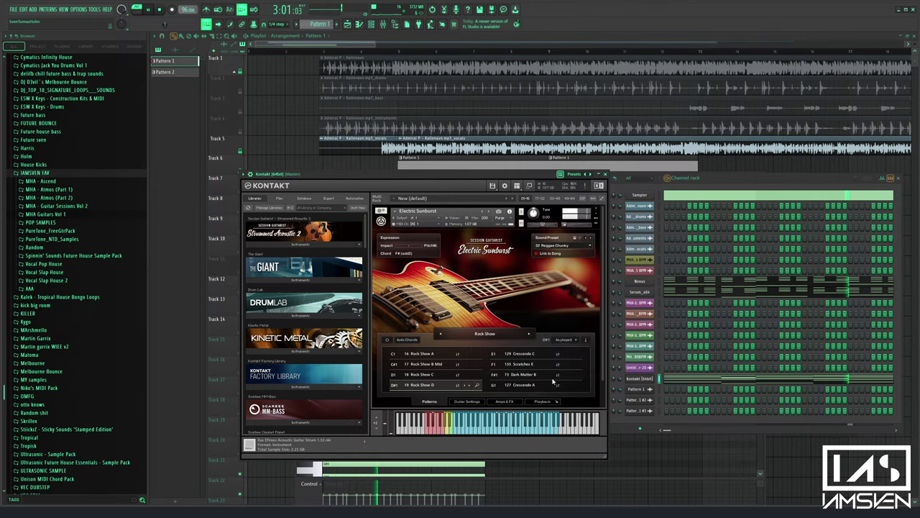
left_click(590, 245)
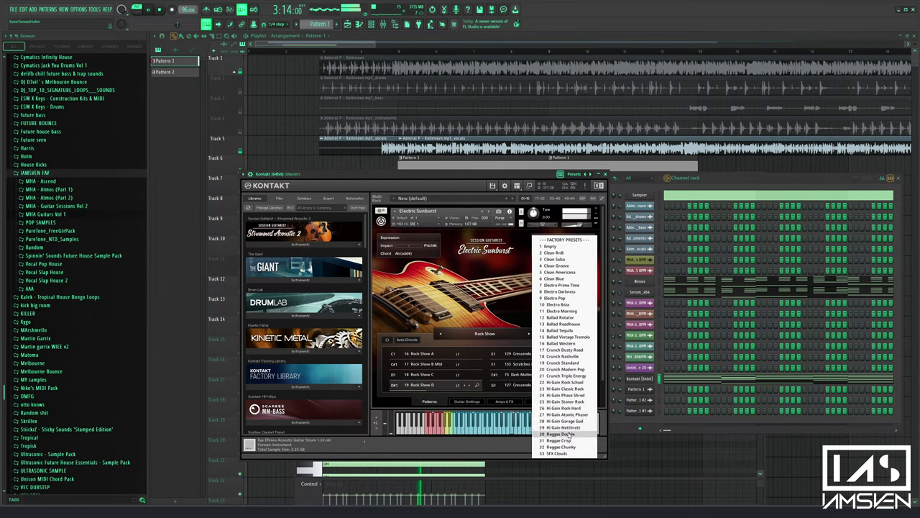
left_click(569, 434)
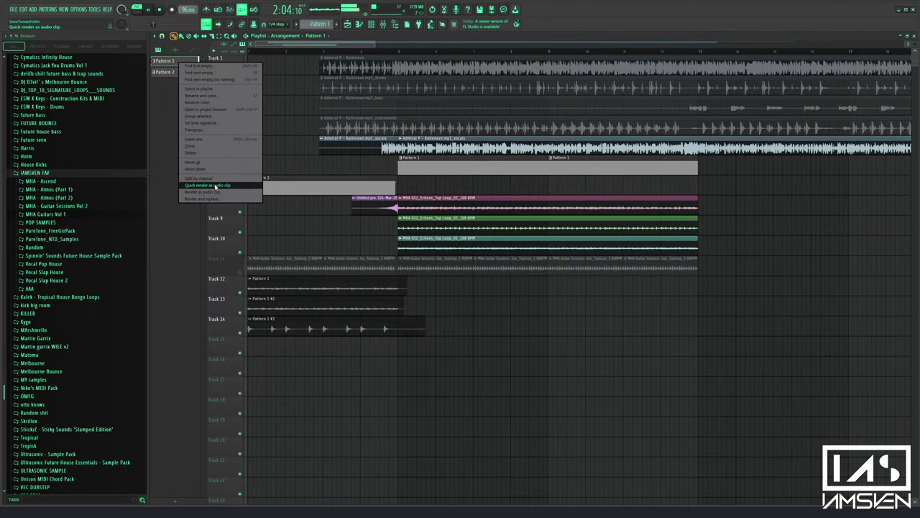
Quick-render Pattern 1 as an audio clip and place the clip at the start of Track 15
left_click(212, 185)
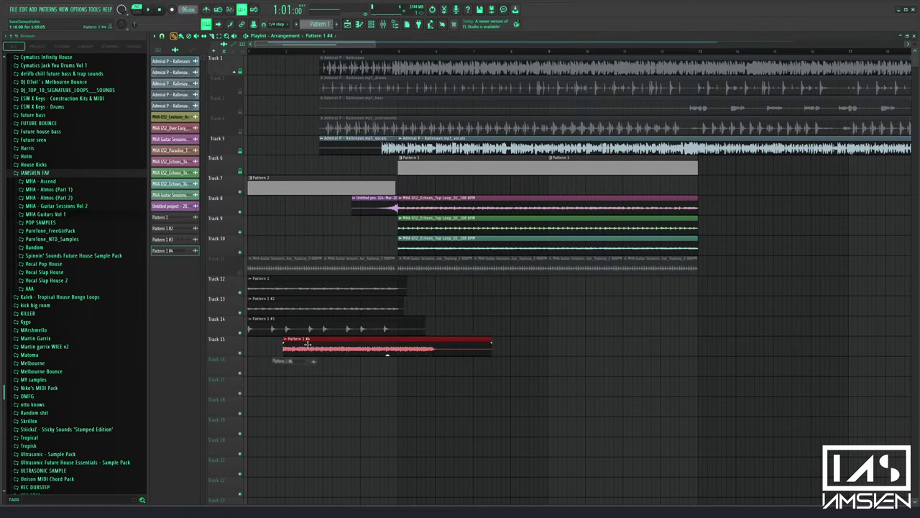
left_click_drag(307, 344, 272, 343)
Show all channels and delete the chord notes below the two highest rows in the Kontakt channel's piano roll
left_click(385, 25)
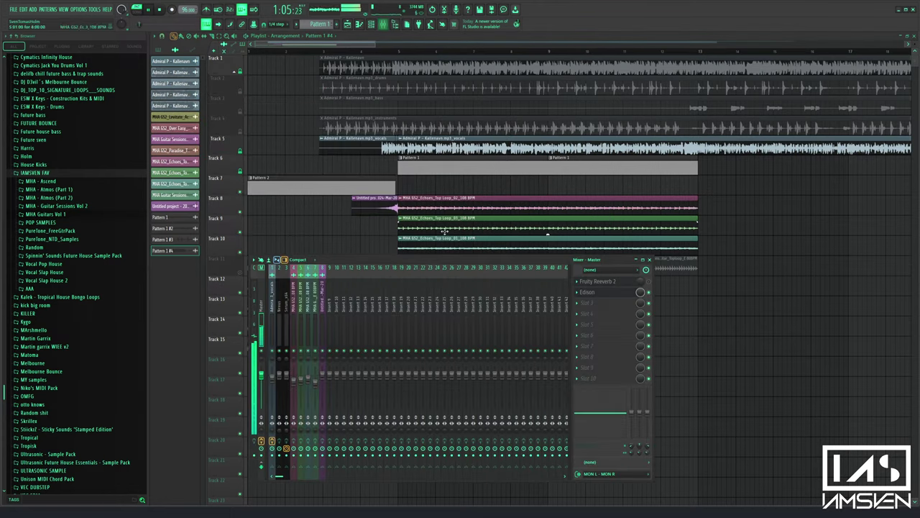
left_click(384, 26)
left_click(634, 179)
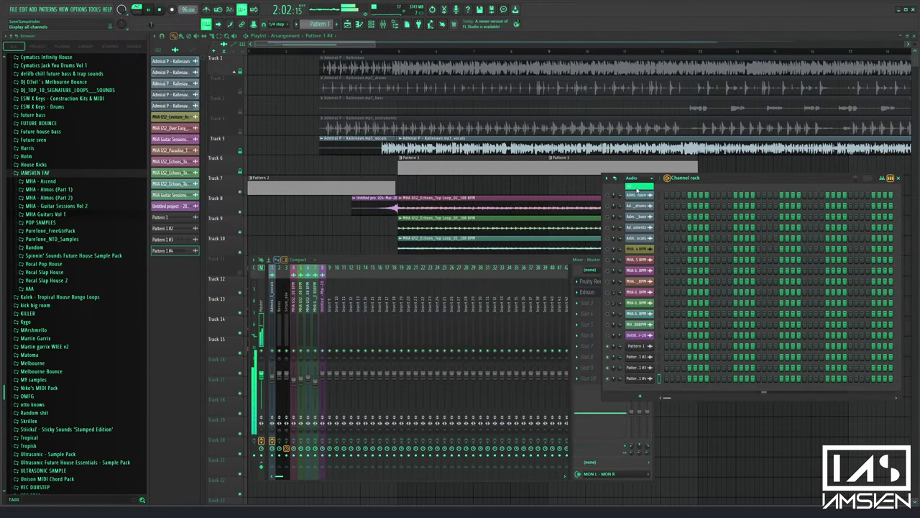
left_click(639, 187)
left_click(723, 379)
mouse_move(502, 286)
left_mouse_down()
mouse_move(432, 331)
mouse_move(313, 447)
left_mouse_up()
left_click_drag(416, 189, 392, 189)
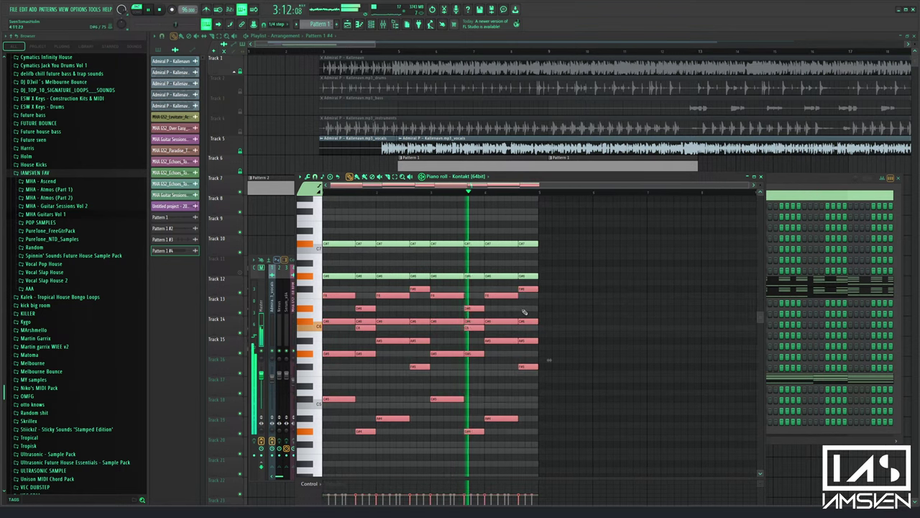
key("Delete")
key("space")
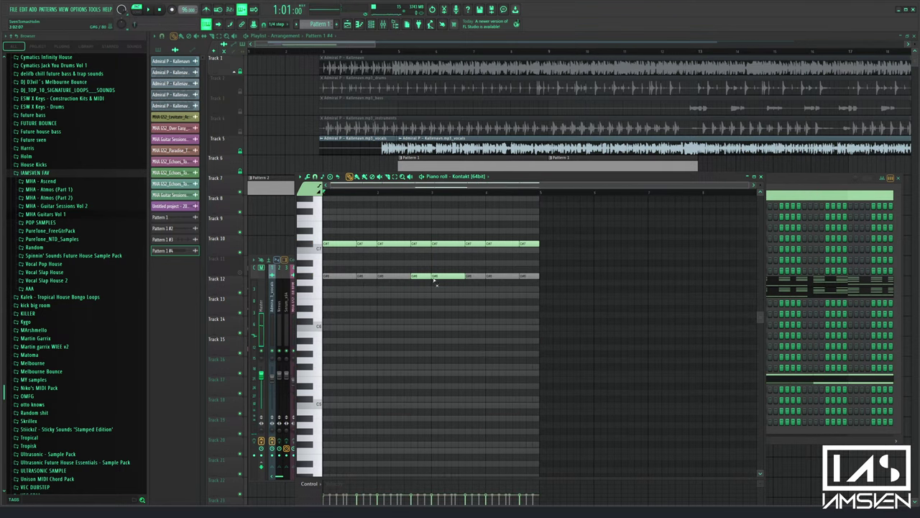
Silence the lower of the two remaining note rows in the Kontakt piano roll and replay Pattern 1
left_click_drag(434, 278, 422, 276)
key("space")
left_click(761, 177)
key("space")
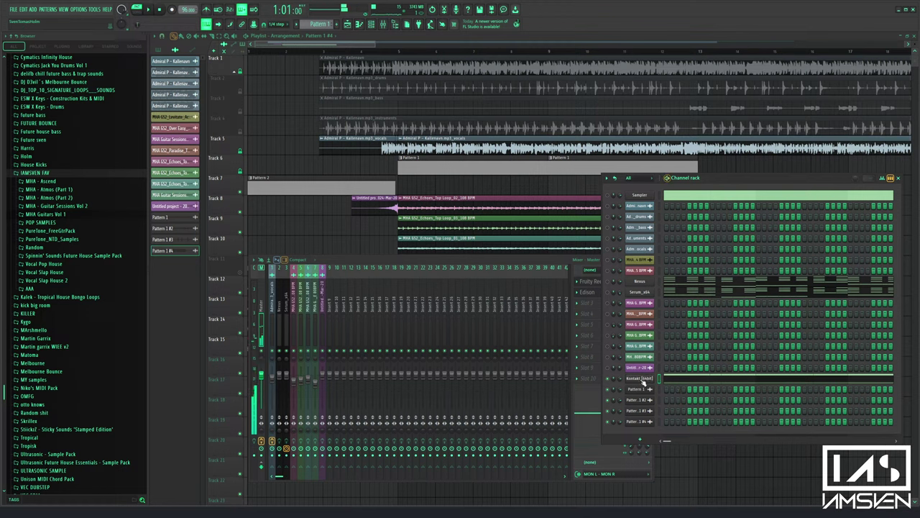
Try the Electro Pop, Hi Gain Rock School and Hi Gain Classic Rock sound presets on the reduced Kontakt part
left_click(639, 378)
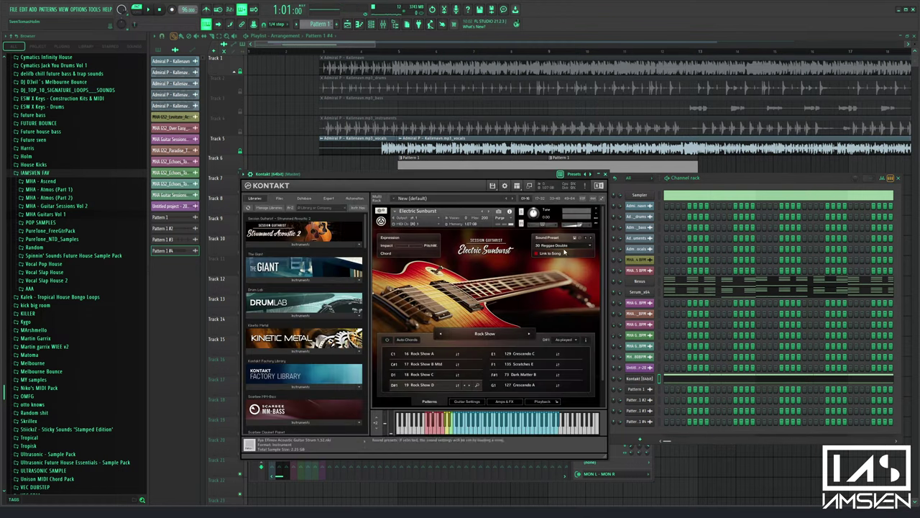
left_click(569, 245)
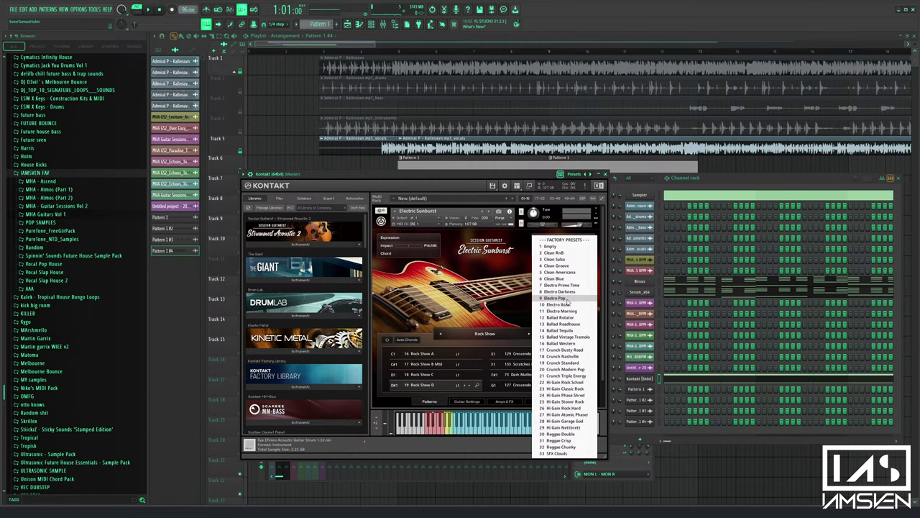
left_click(567, 299)
key("space")
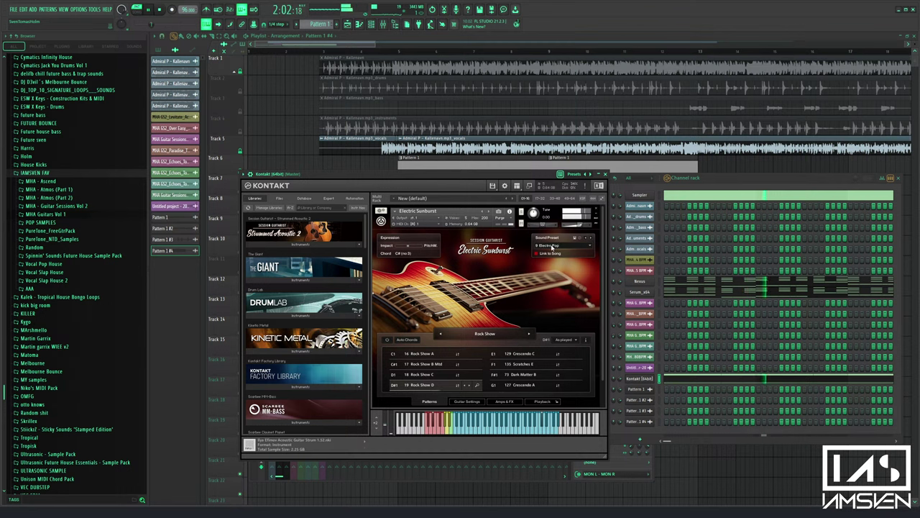
left_click(592, 249)
left_click(566, 385)
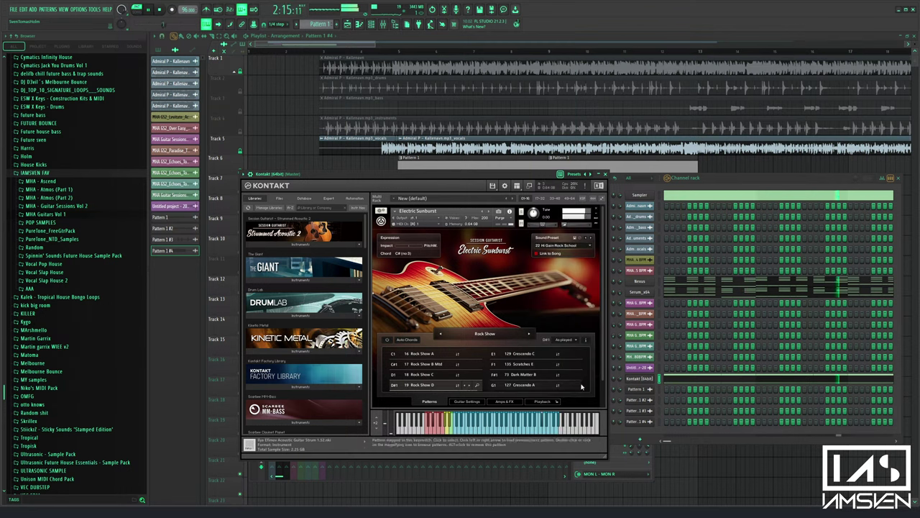
left_click(588, 248)
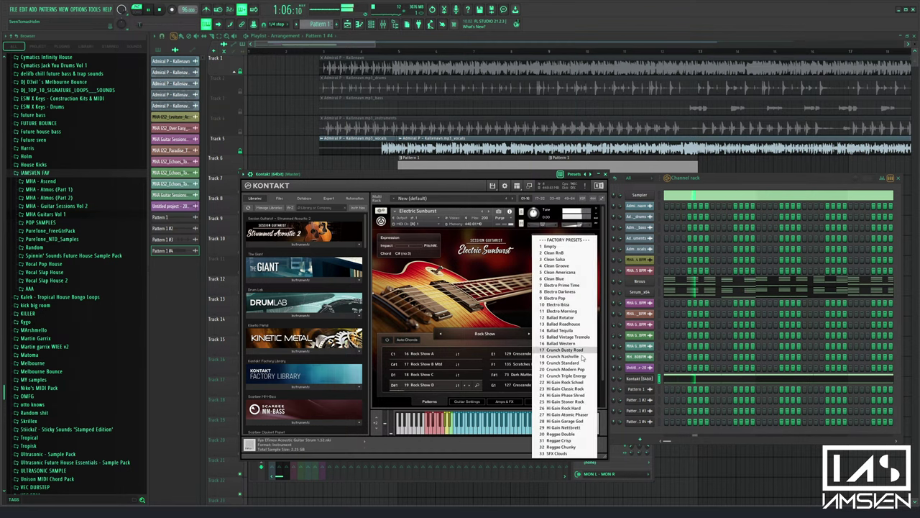
left_click(565, 394)
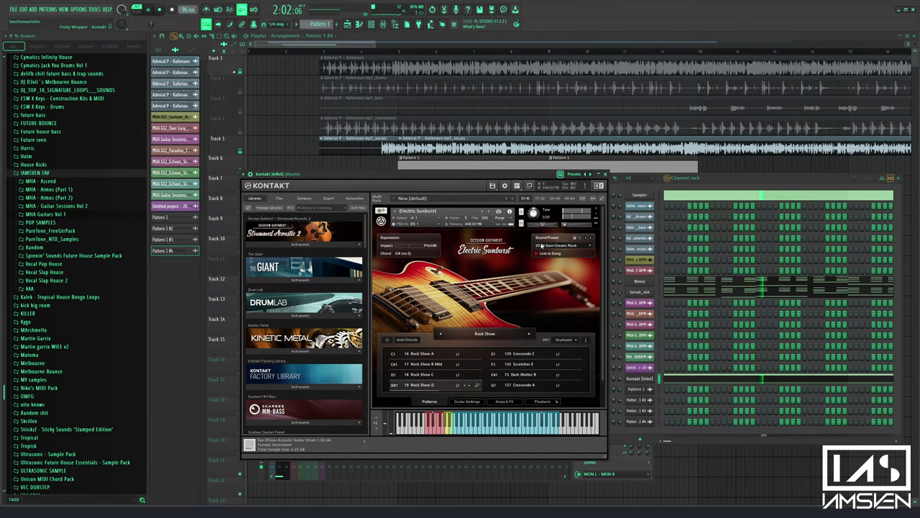
Audition the Electro Prime Time sound preset, choose Crunch Triple Energy, and close the Kontakt window
left_click(592, 248)
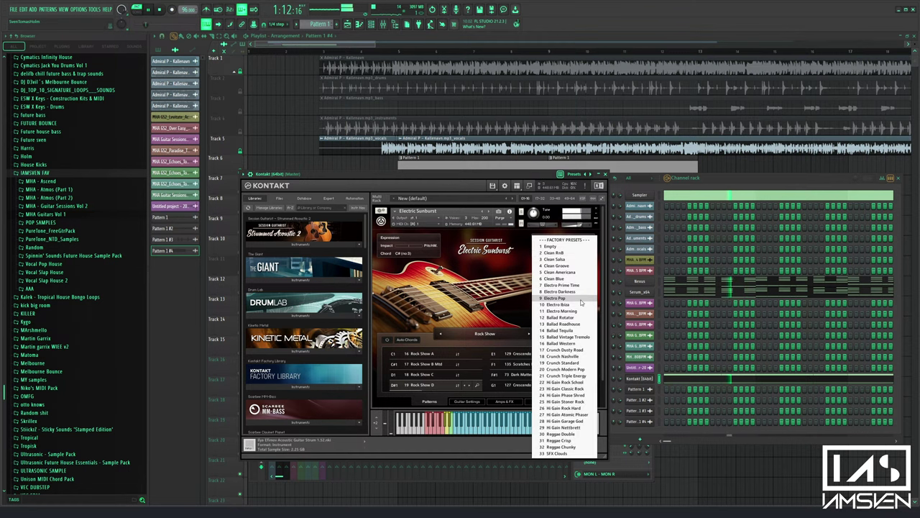
left_click(565, 291)
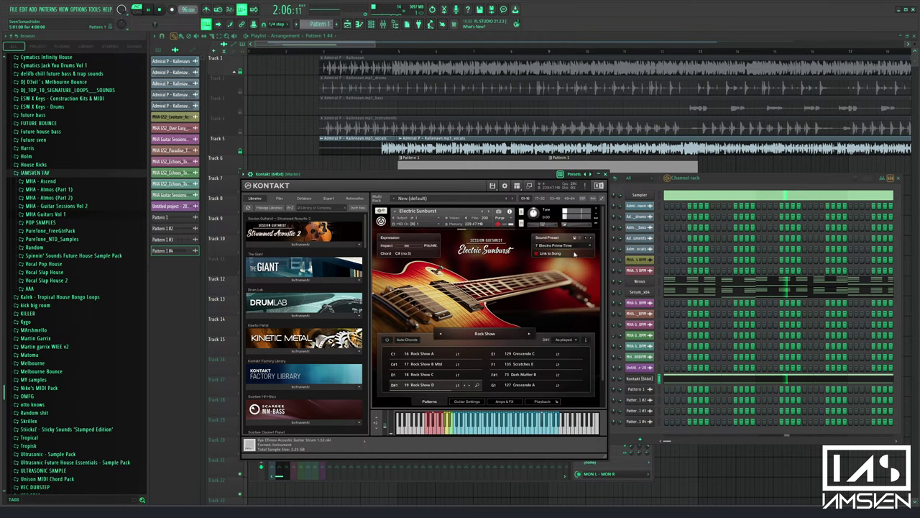
left_click(591, 248)
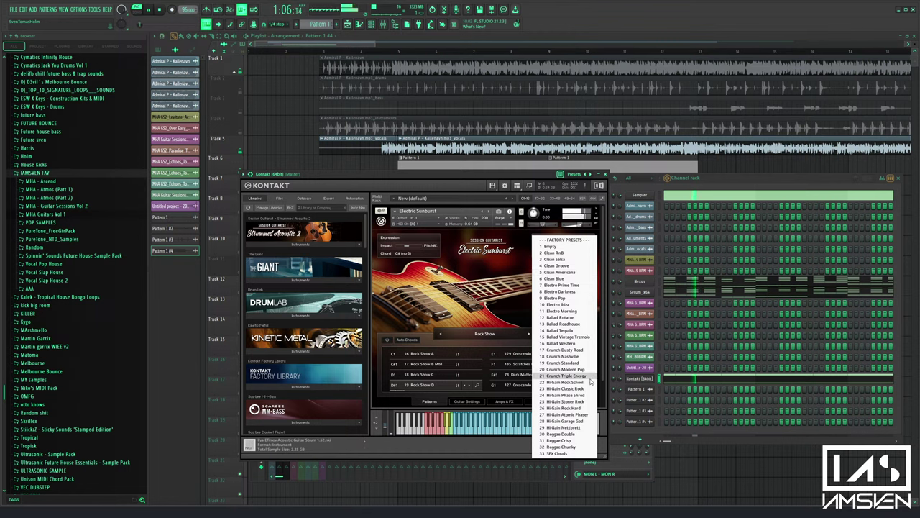
left_click(565, 381)
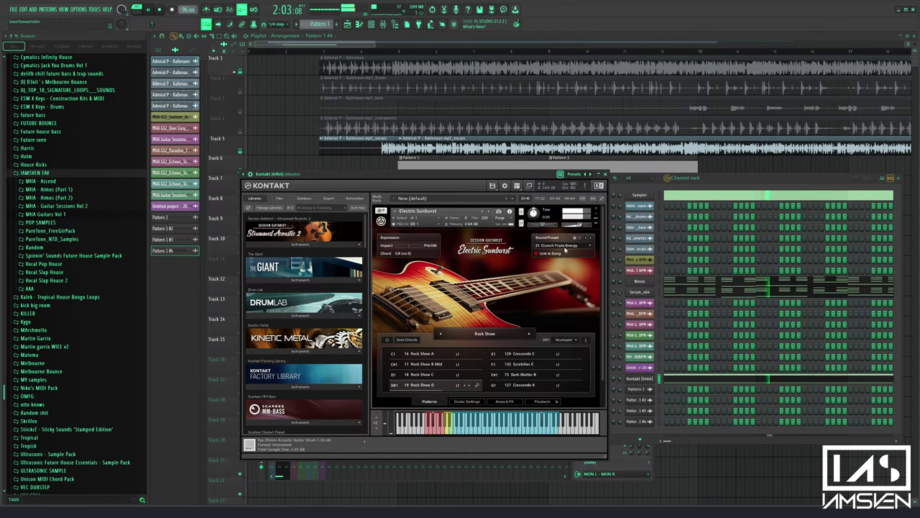
left_click(606, 174)
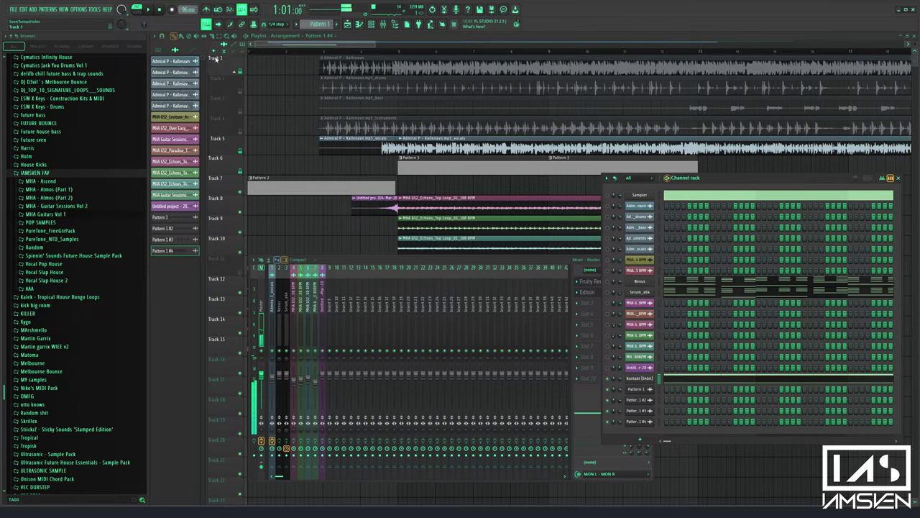
Quick-render Pattern 1 as an audio clip placed at the start of Track 16
left_click(159, 50)
right_click(181, 66)
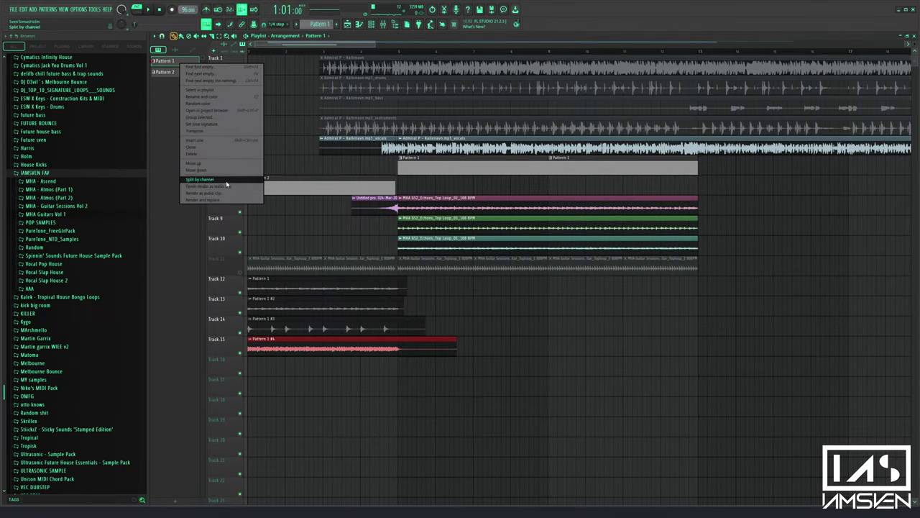
left_click(216, 188)
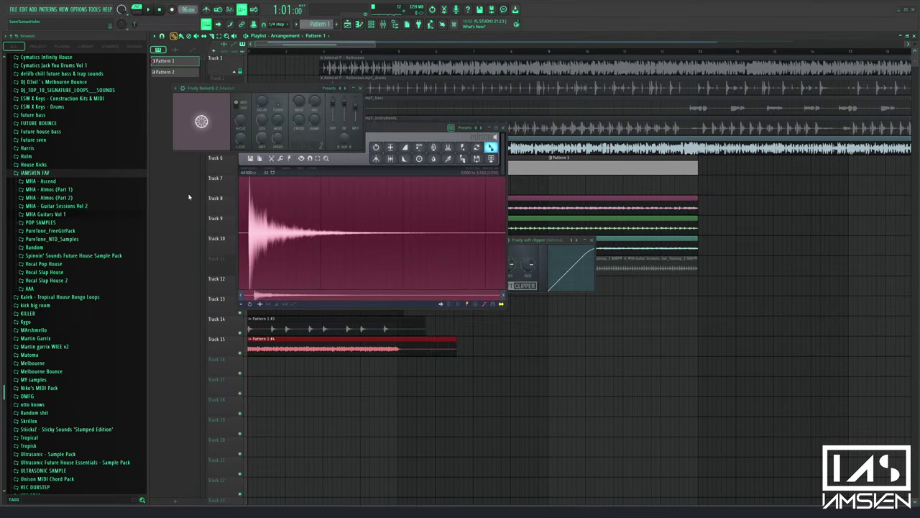
left_click(175, 50)
left_click_drag(187, 262, 248, 364)
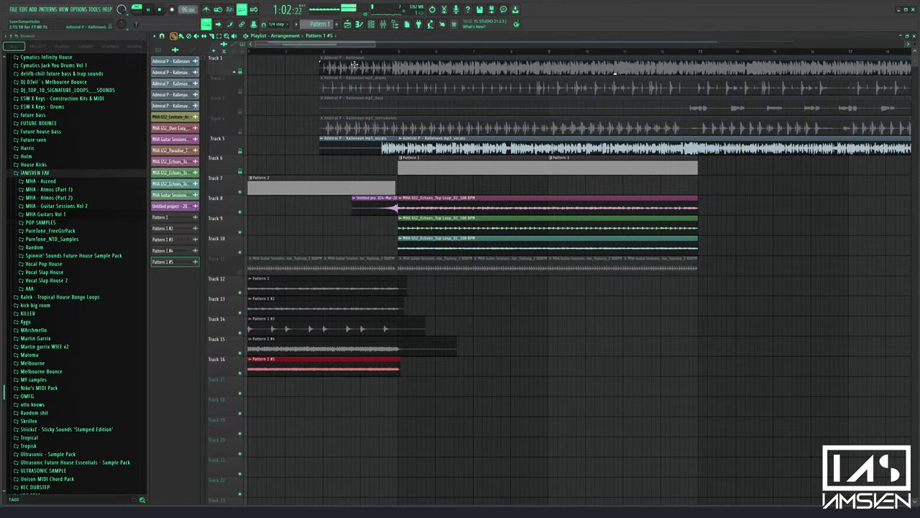
Show all channels, silence the upper note row and reactivate the lower one in the Kontakt piano roll, and replay Pattern 1
left_click(372, 24)
left_click(383, 24)
left_click(640, 180)
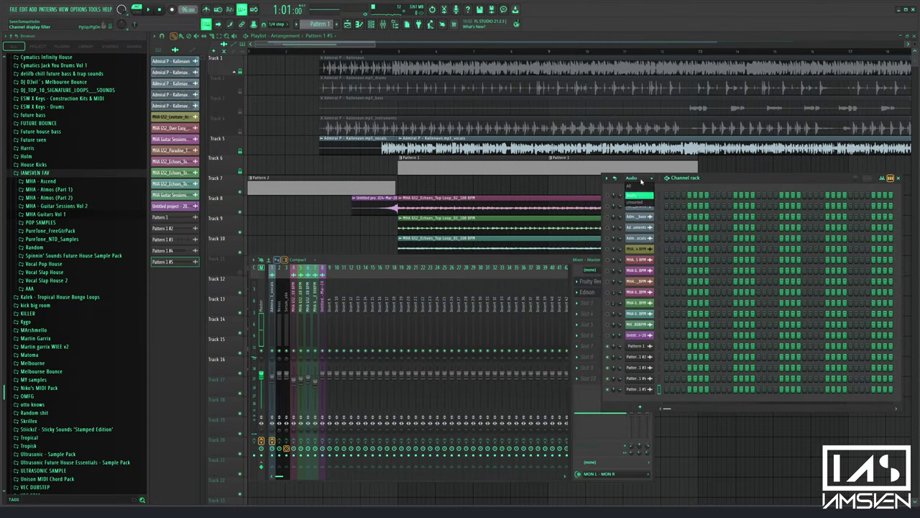
left_click(642, 186)
left_click(649, 381)
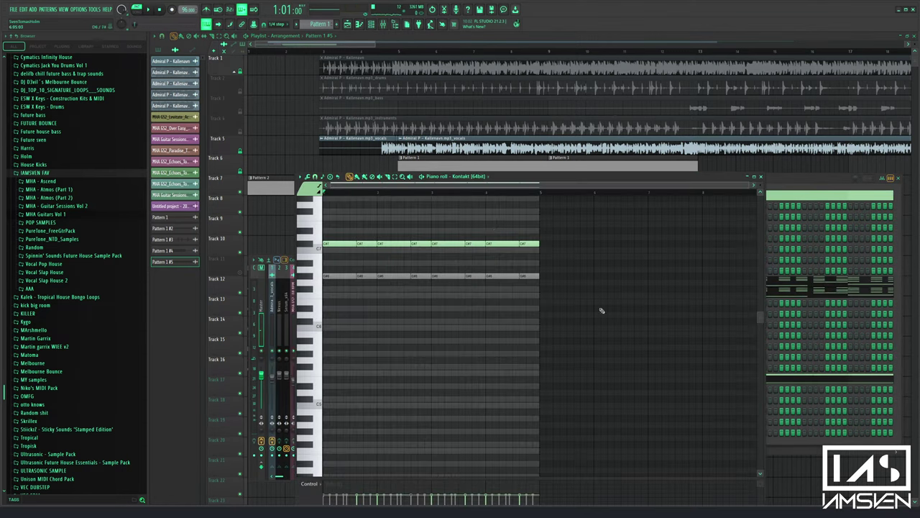
left_click_drag(554, 239, 377, 250)
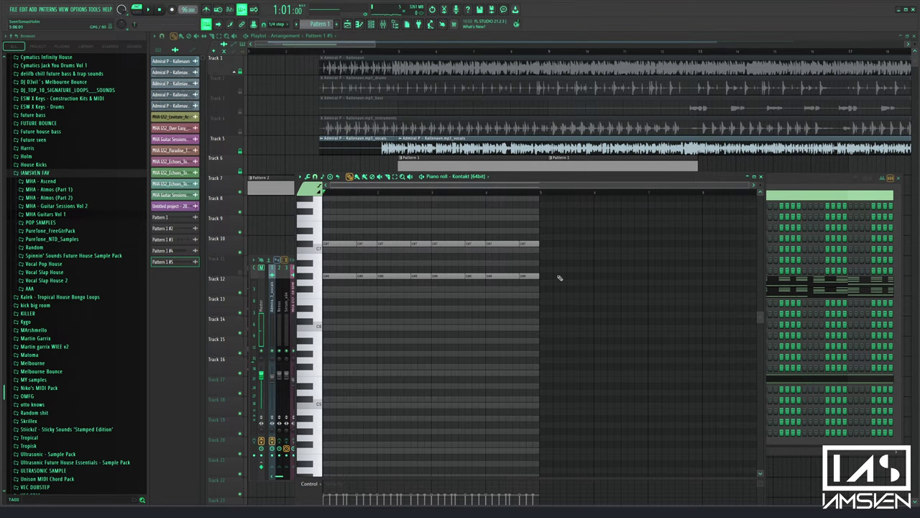
left_click_drag(481, 279, 326, 279)
key("space")
key("Escape")
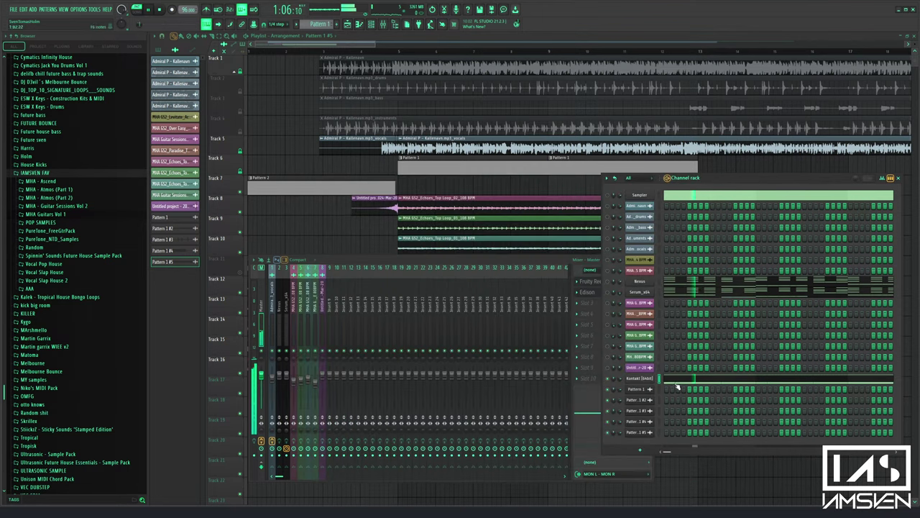
Audition the Hi Gain Atomic Phaser and Hi Gain Rock Hard sound presets, choose Hi Gain Garage God, and close the Kontakt window
left_click(645, 379)
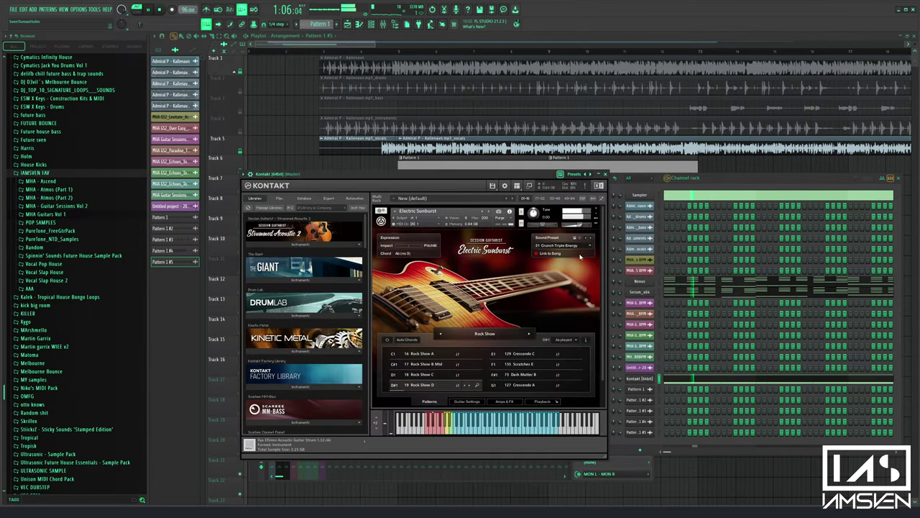
left_click(579, 246)
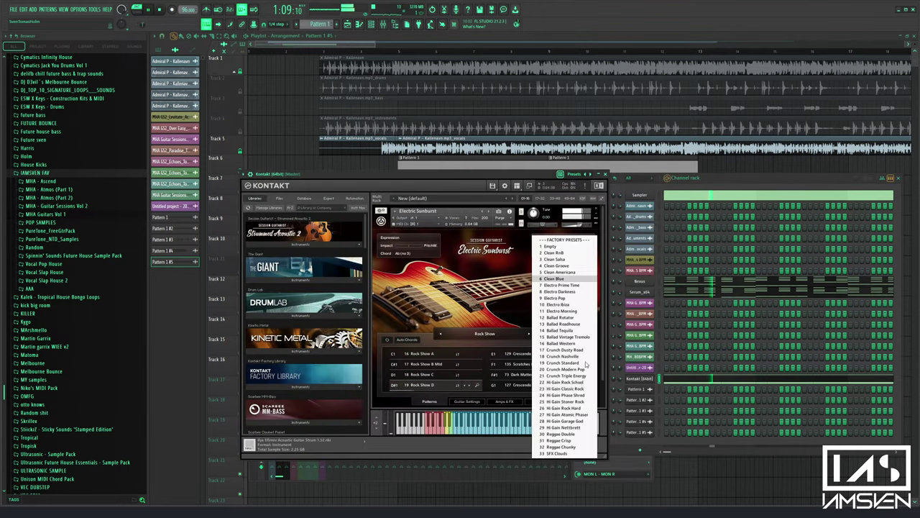
left_click(577, 414)
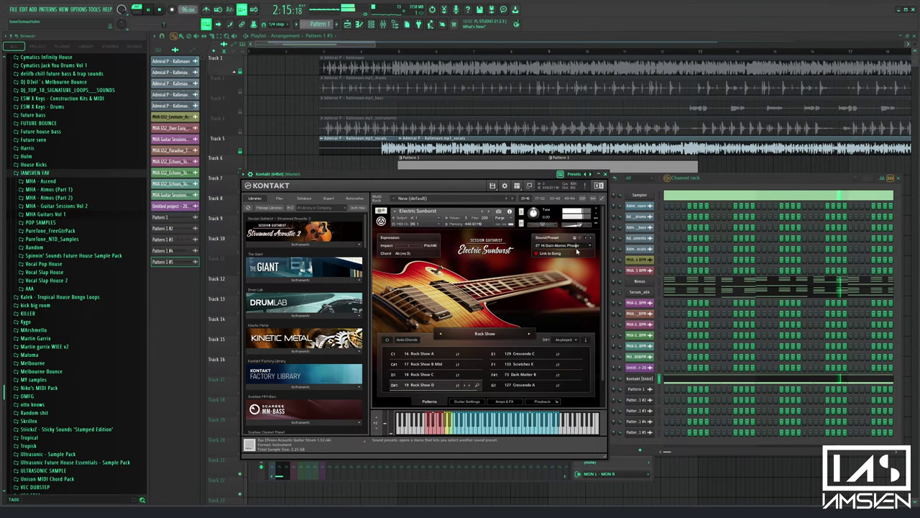
left_click(577, 250)
left_click(568, 416)
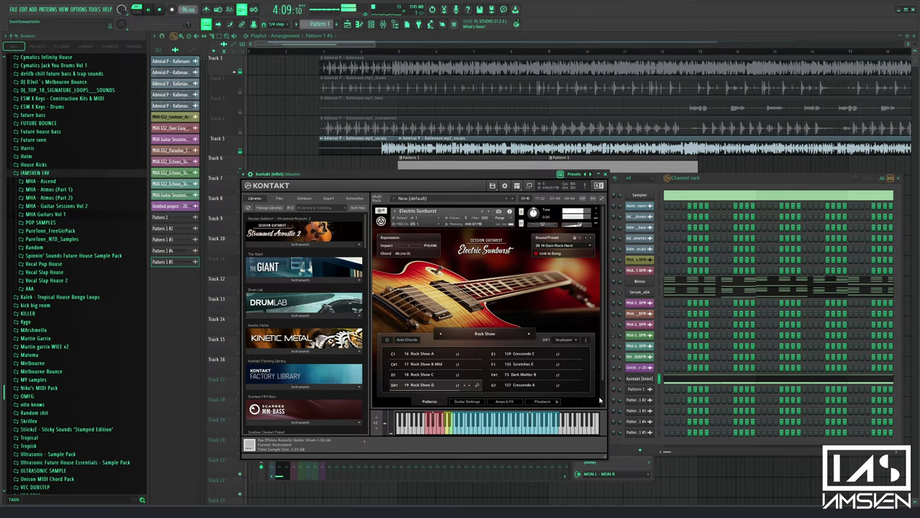
left_click(589, 248)
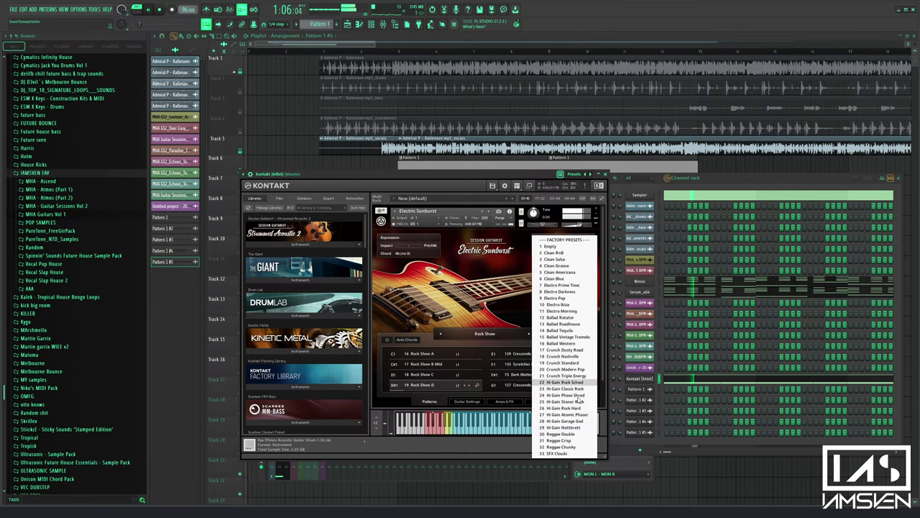
left_click(575, 421)
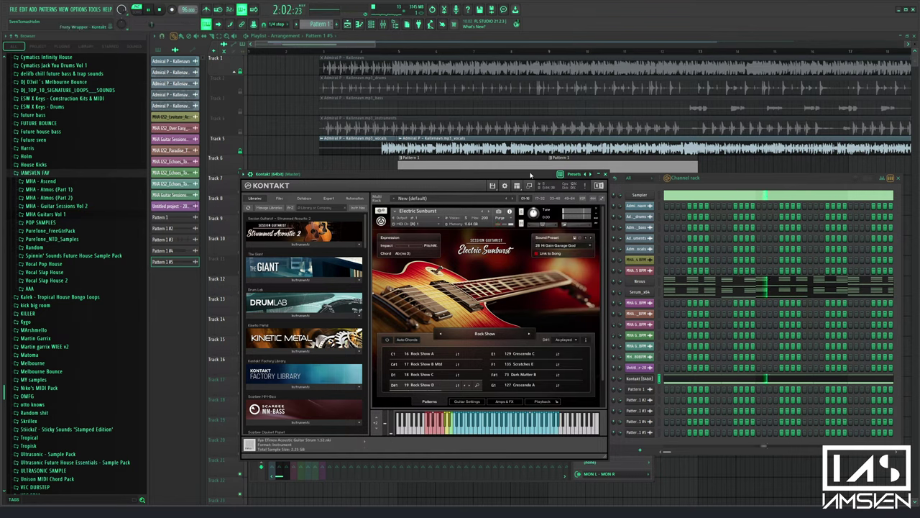
left_click(608, 175)
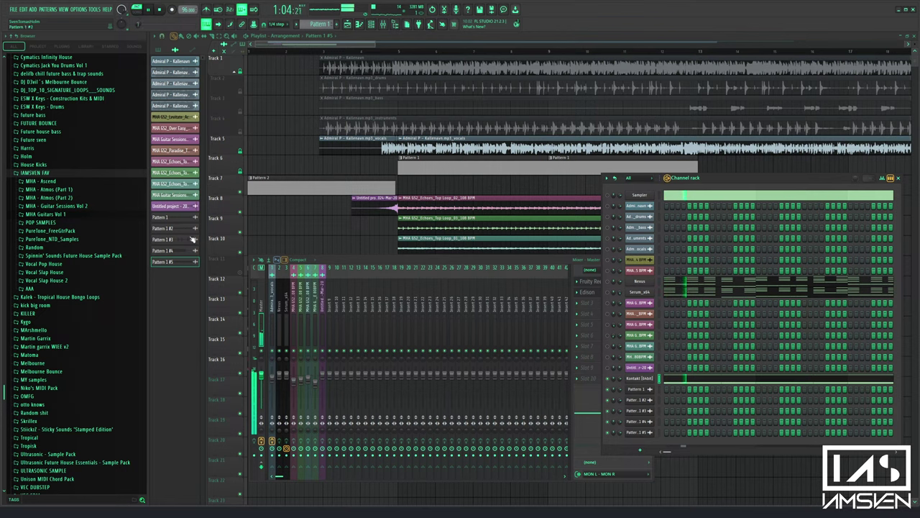
Quick-render Pattern 1 with the Garage God sound as an audio clip at the start of Track 17
key("F12")
left_click(175, 52)
right_click(172, 62)
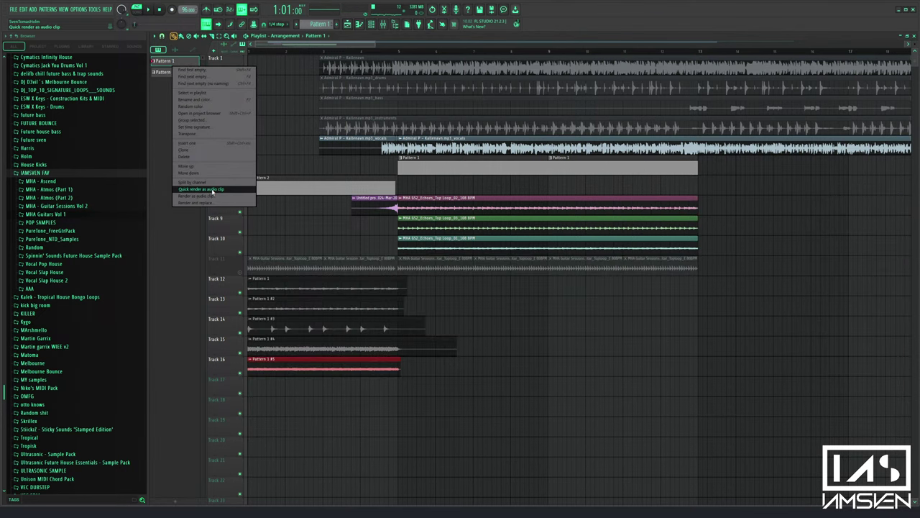
left_click(212, 189)
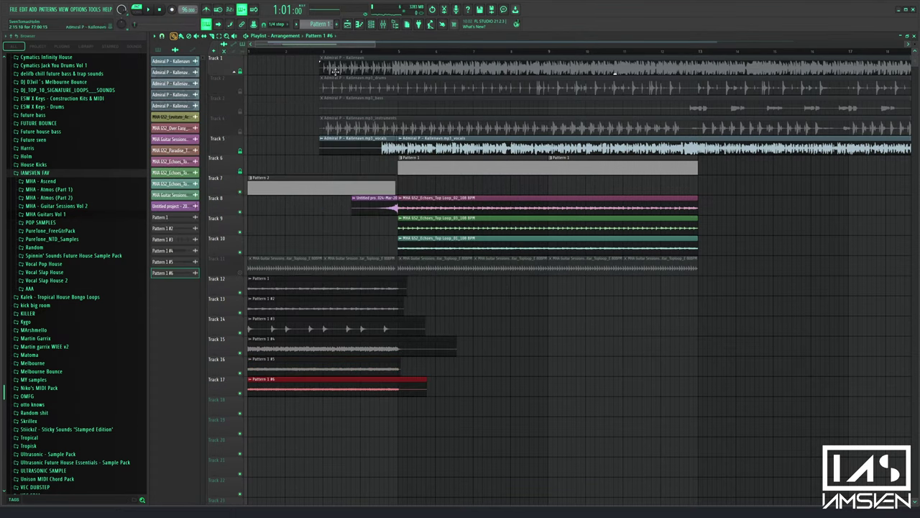
Show all channels and clear the remaining Kontakt notes from Pattern 1, checking the channel's piano roll
left_click(370, 26)
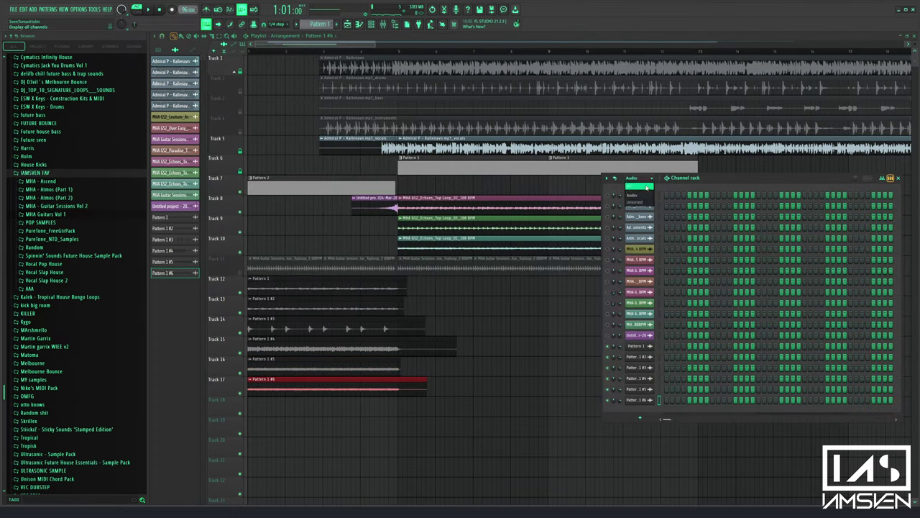
left_click(647, 187)
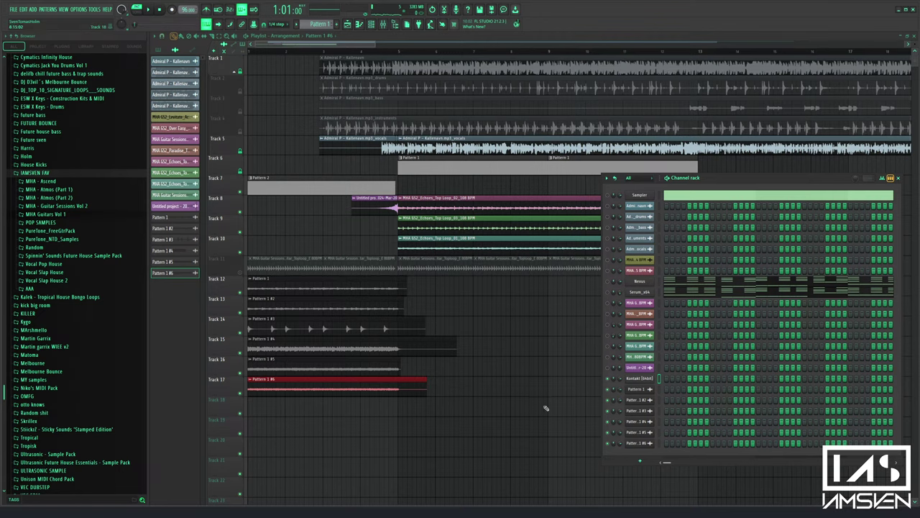
key("F6")
left_click(359, 24)
left_click(371, 24)
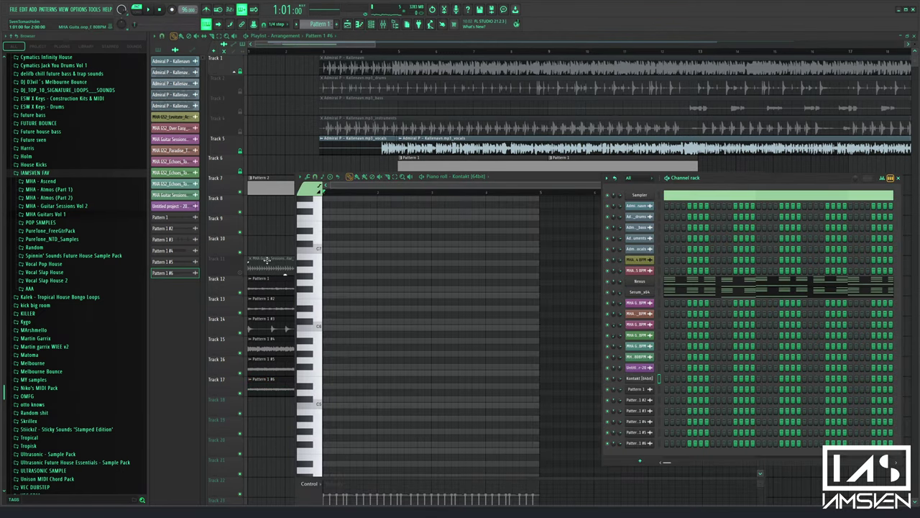
key("F12")
Mute the rendered clips on Tracks 12 to 15 and play only Tracks 16 and 17 in song mode
mouse_move(455, 291)
left_mouse_down()
mouse_move(415, 291)
mouse_move(362, 326)
mouse_move(356, 354)
left_mouse_up()
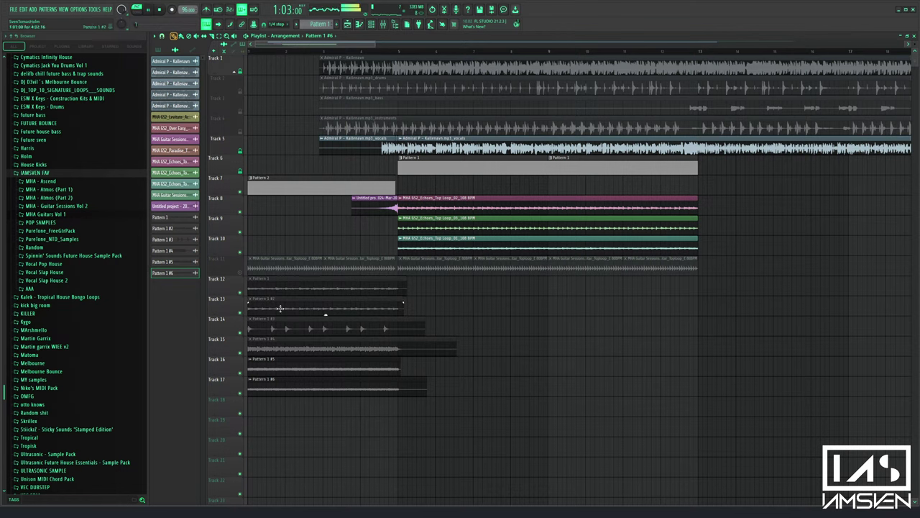
right_click(241, 373)
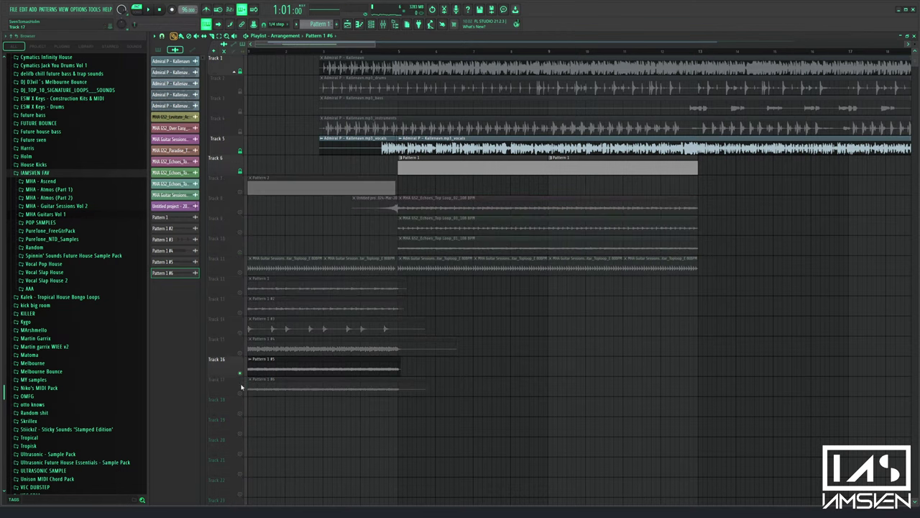
left_click(241, 393)
key("l")
key("space")
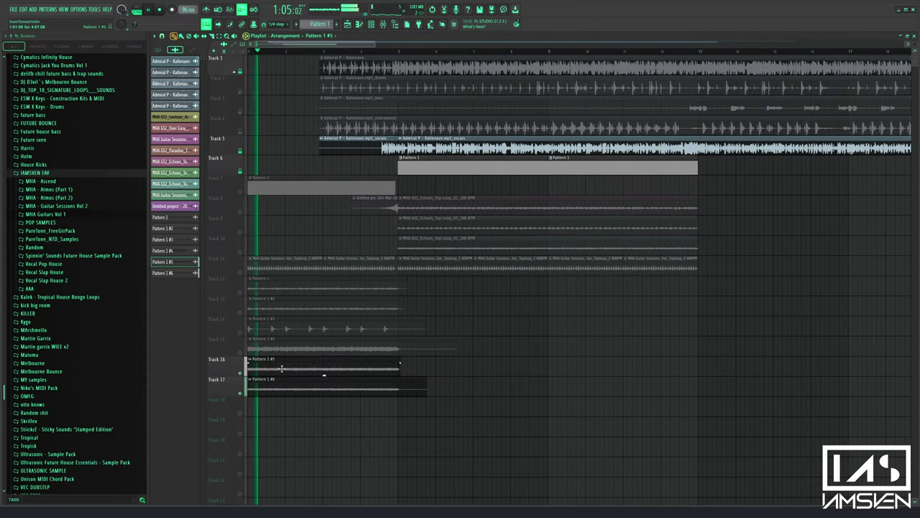
Route the Pattern 1 #5 and Pattern 1 #6 audio clips to mixer tracks 9 and 10
double_click(281, 368)
key("space")
left_click_drag(252, 76, 489, 128)
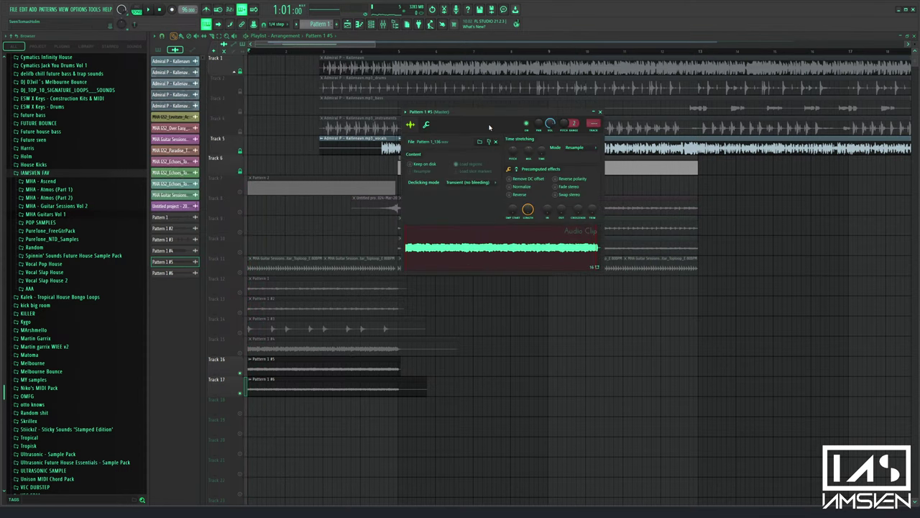
key("F9")
left_click_drag(386, 263, 487, 272)
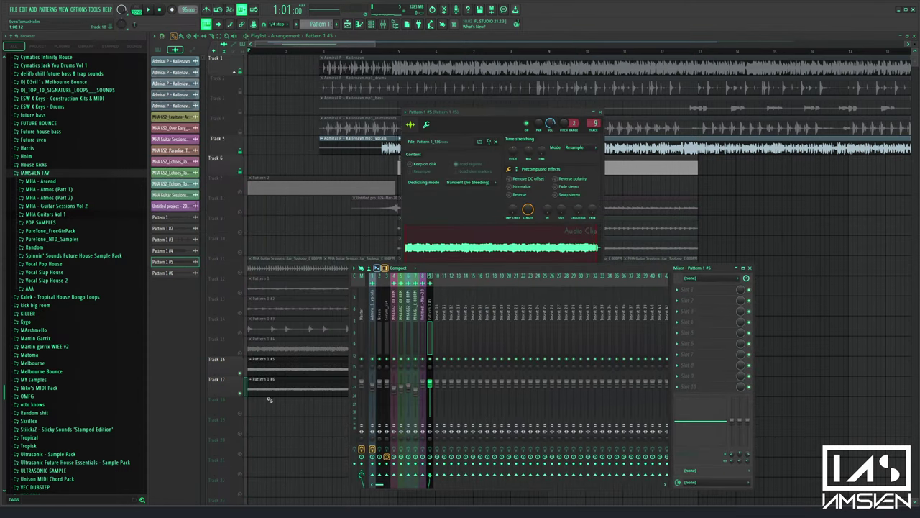
double_click(269, 389)
key("ctrl+l")
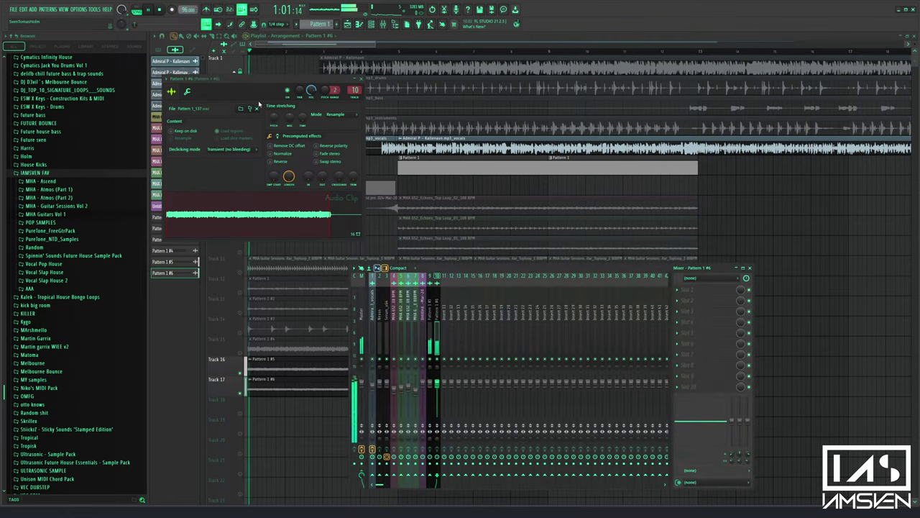
Pan mixer tracks 9 and 10 to opposite sides and lower their volumes during playback
scroll(460, 329, "down", 13)
left_click_drag(462, 267, 504, 269)
key("space")
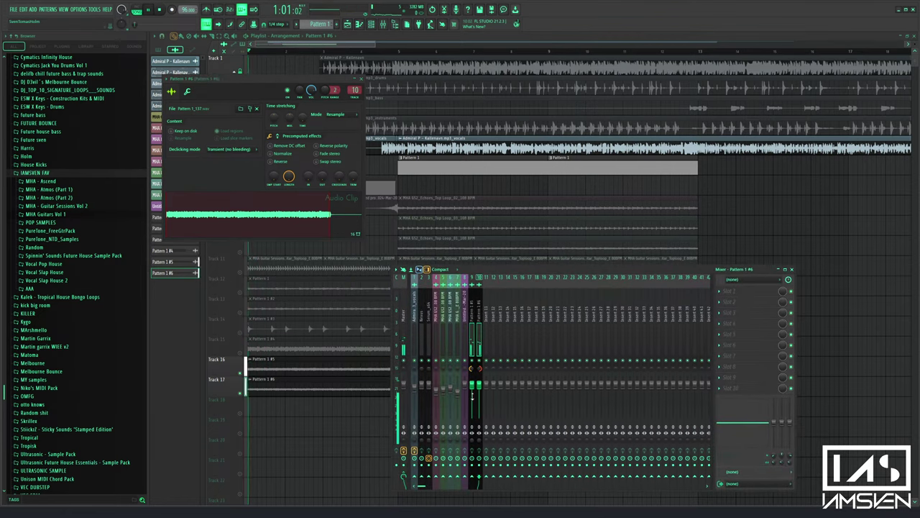
right_click(297, 436)
key("space")
Enable Track 15, unmute its Pattern 1 #4 clip, and route the clip to mixer track 11
left_click(240, 353)
key("space")
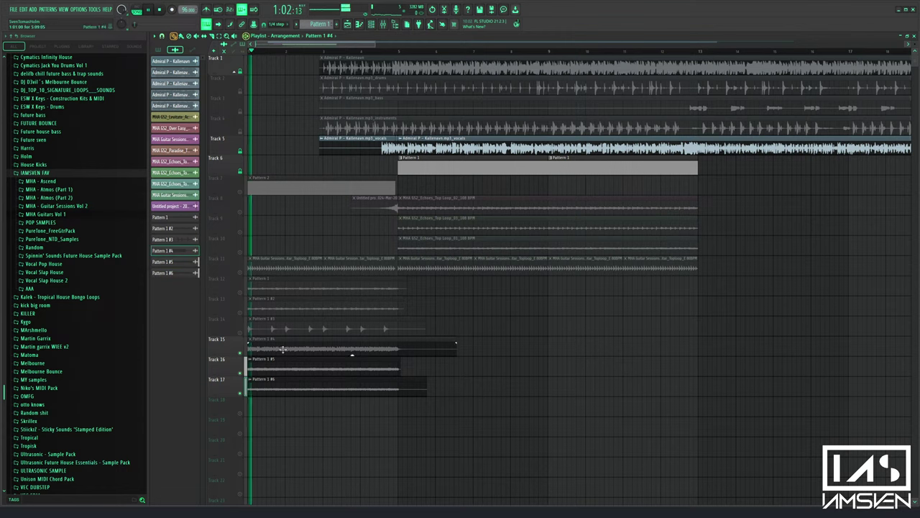
double_click(351, 353)
right_click(473, 364)
double_click(429, 347)
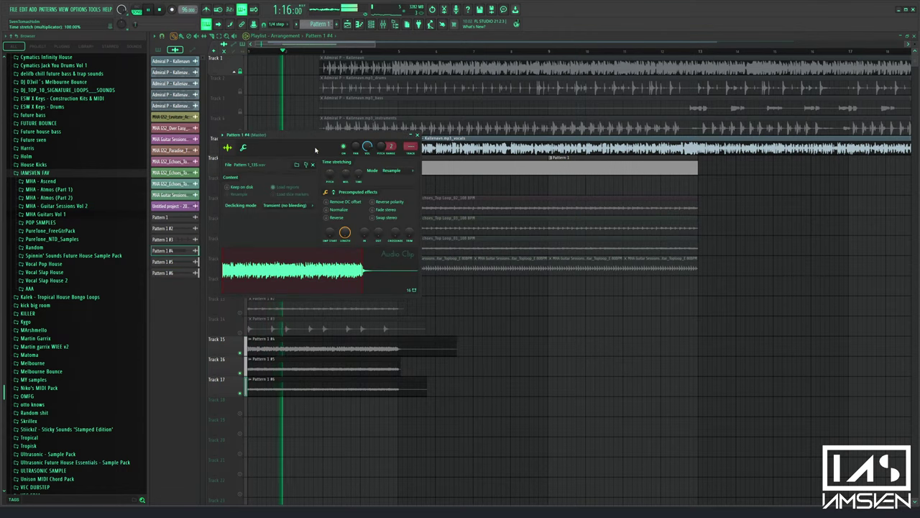
double_click(411, 146)
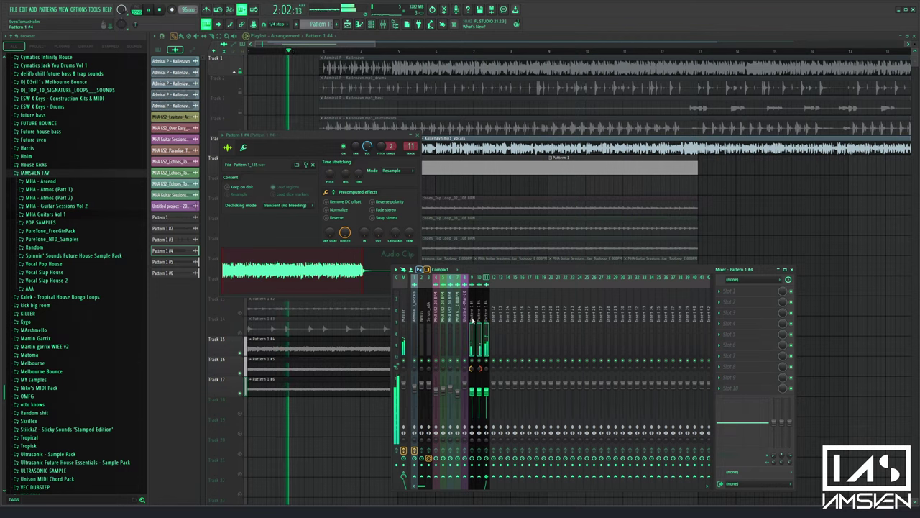
Rename mixer tracks 9 to 11 together as El Guitar
right_click(486, 319)
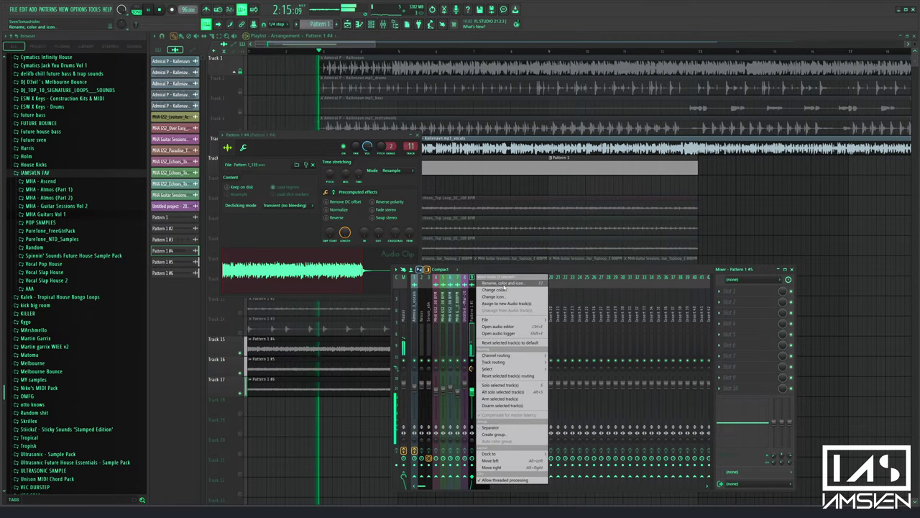
left_click(503, 283)
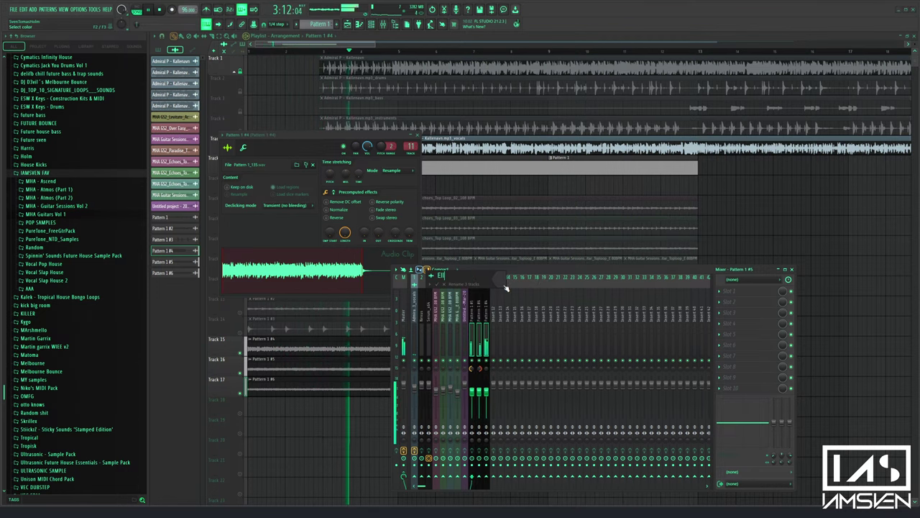
type("El Guitar")
key("Return")
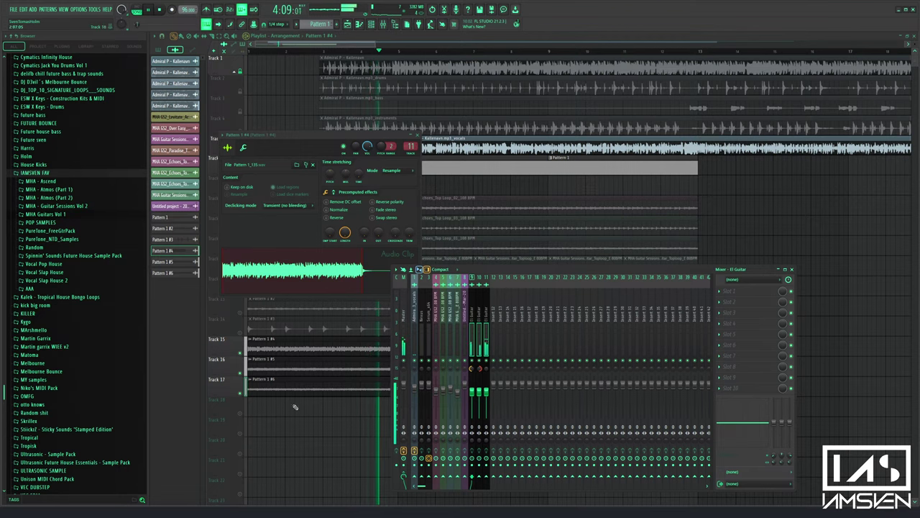
Solo Track 14, play it, and route its Pattern 1 #3 audio clip to mixer track 12
right_click(296, 407)
key("space")
right_click(241, 333)
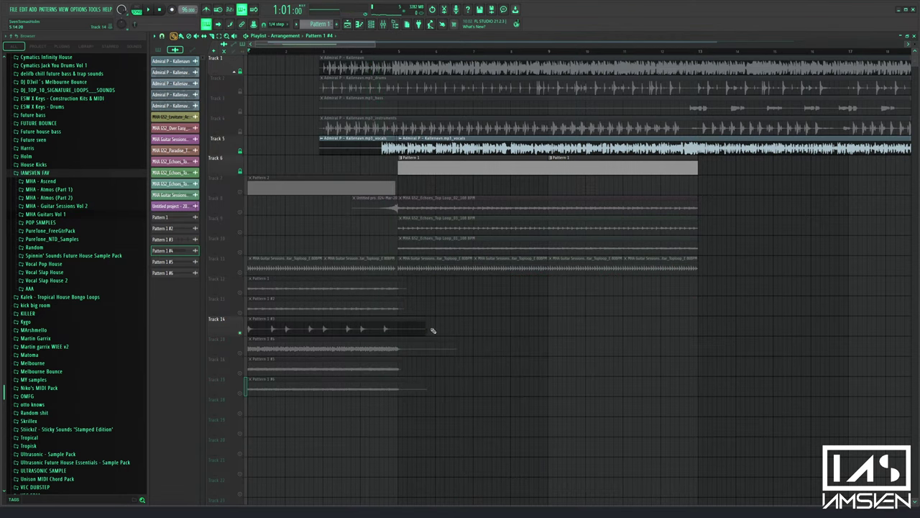
key("space")
double_click(320, 332)
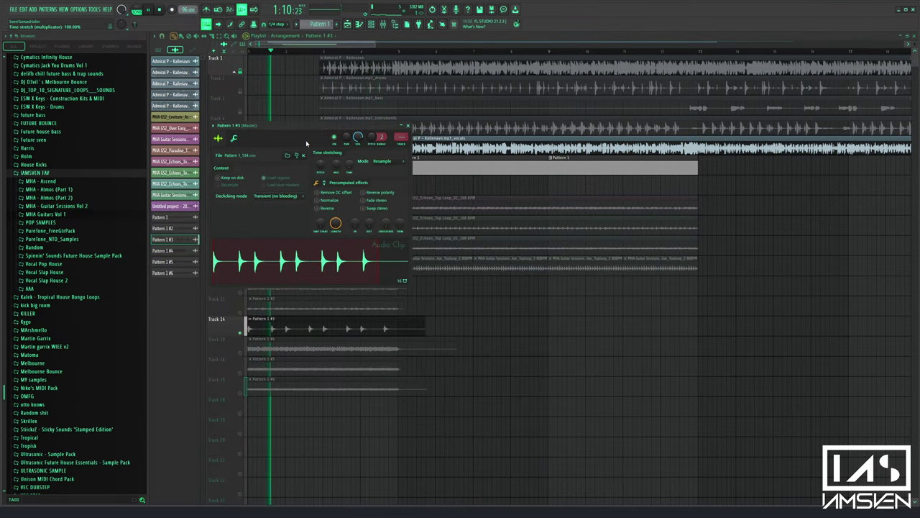
key("F9")
Rename mixer track 12 as el guitar pluck
right_click(496, 276)
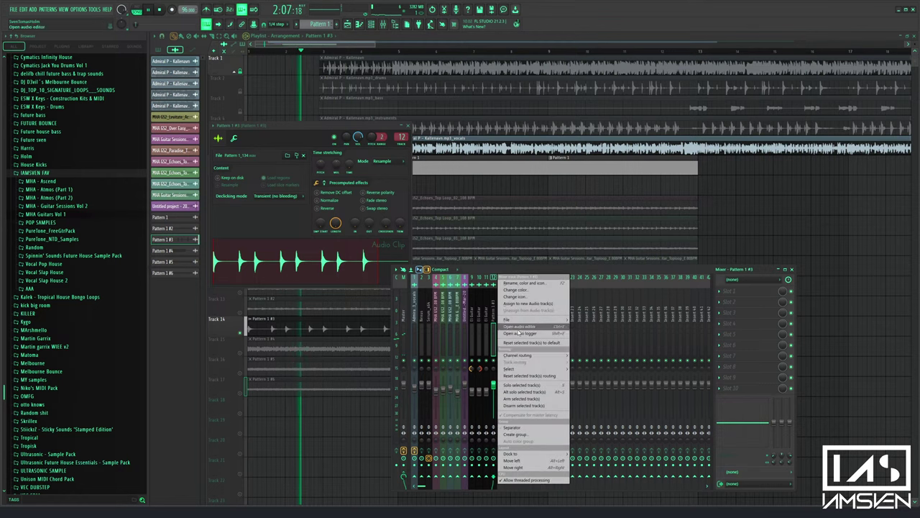
left_click(515, 290)
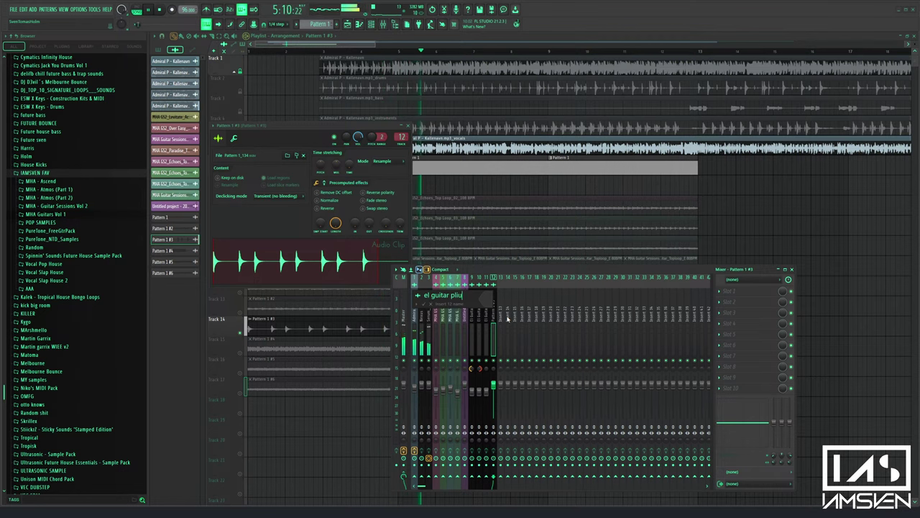
type("el guitar pluck")
key("Return")
Enable Tracks 15, 16 and 17 alongside Track 14 and play the electric guitar layers together
left_click(331, 430)
key("space")
key("space")
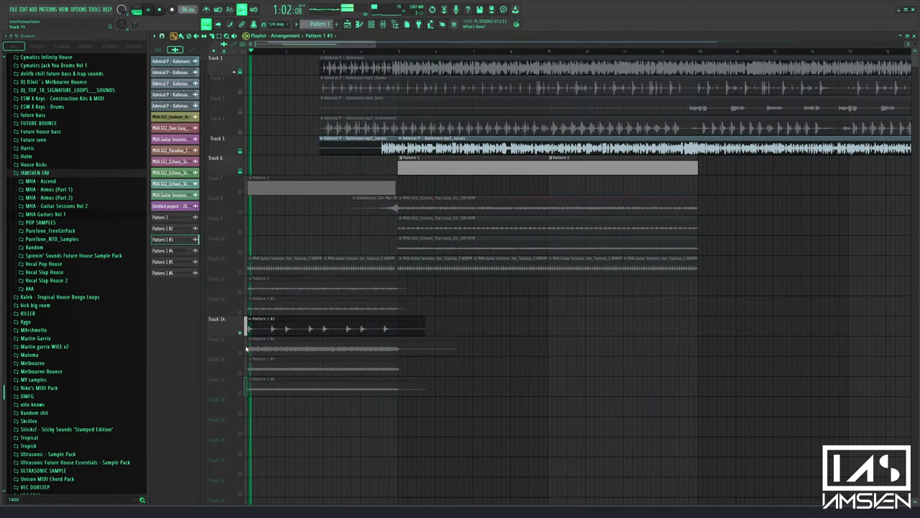
left_click(242, 353)
left_click(243, 372)
left_click(242, 394)
left_click(242, 394)
key("space")
left_click(243, 394)
key("space")
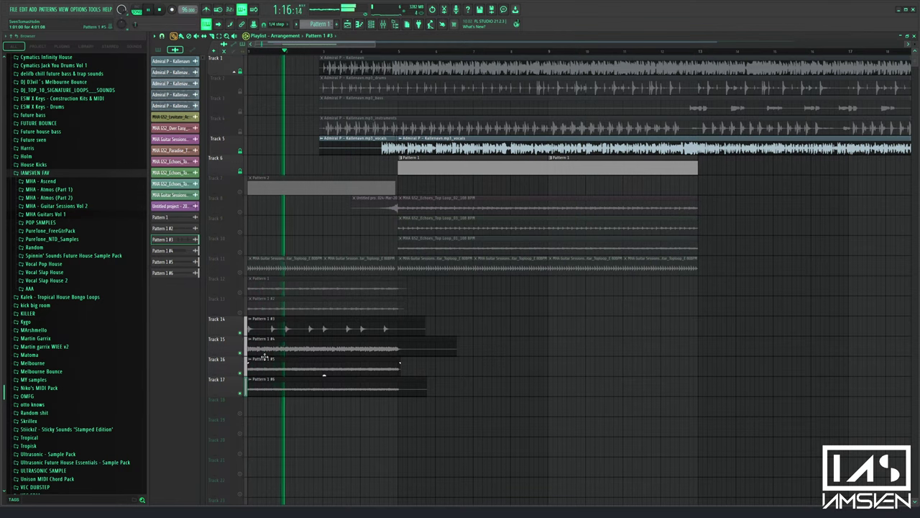
Leave only Tracks 12 and 13 enabled among the guitar layers and play them
key("space")
right_click(240, 313)
left_click(240, 294)
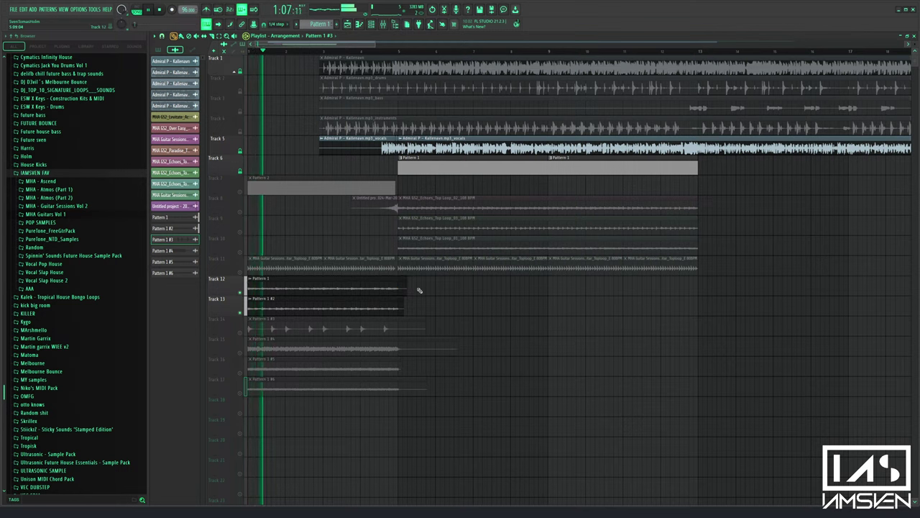
double_click(324, 291)
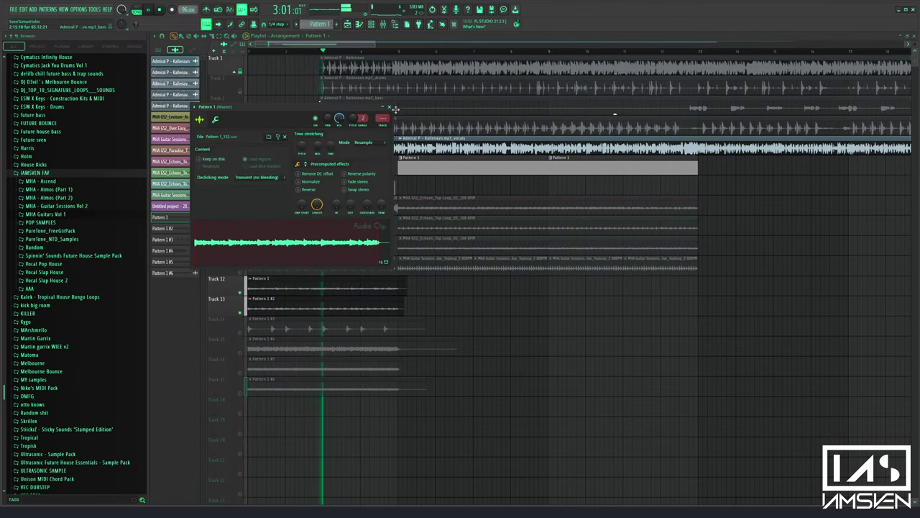
left_click(389, 107)
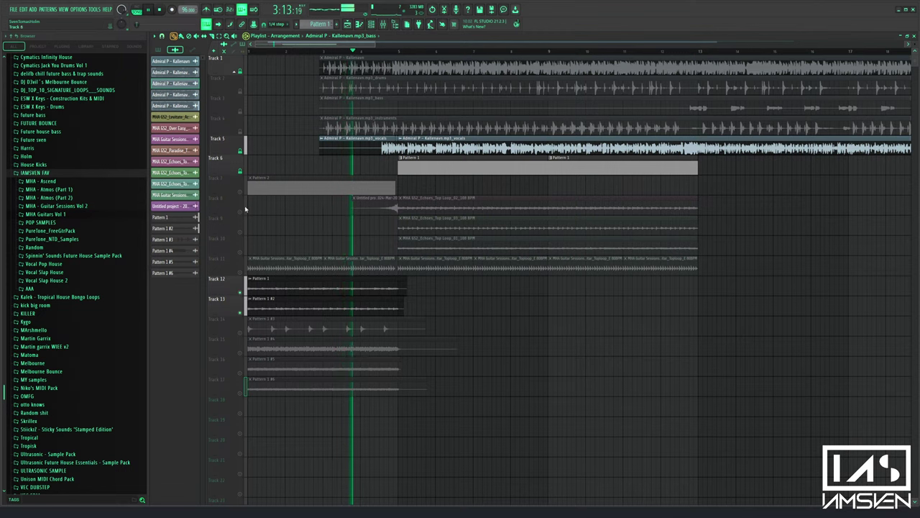
key("space")
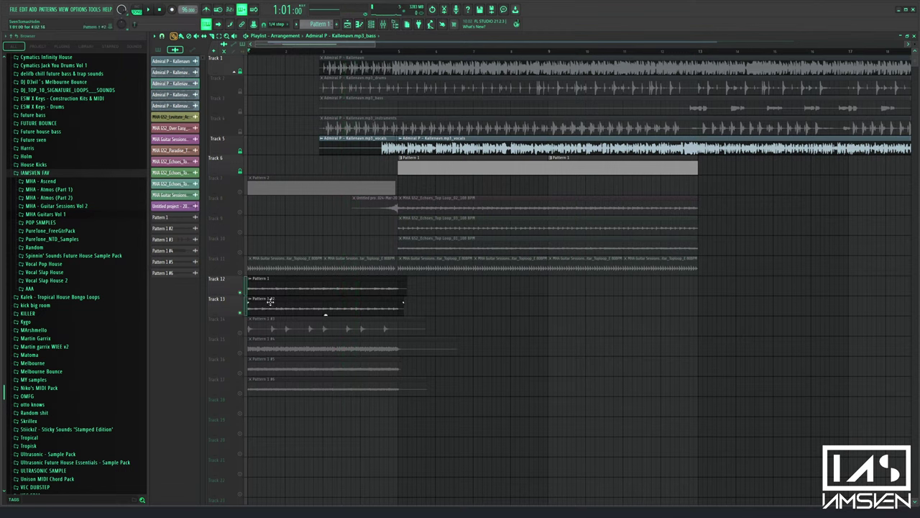
Select the audio clips on Tracks 12 and 13 and open the Pattern 1 #2 clip's settings
left_click(383, 24)
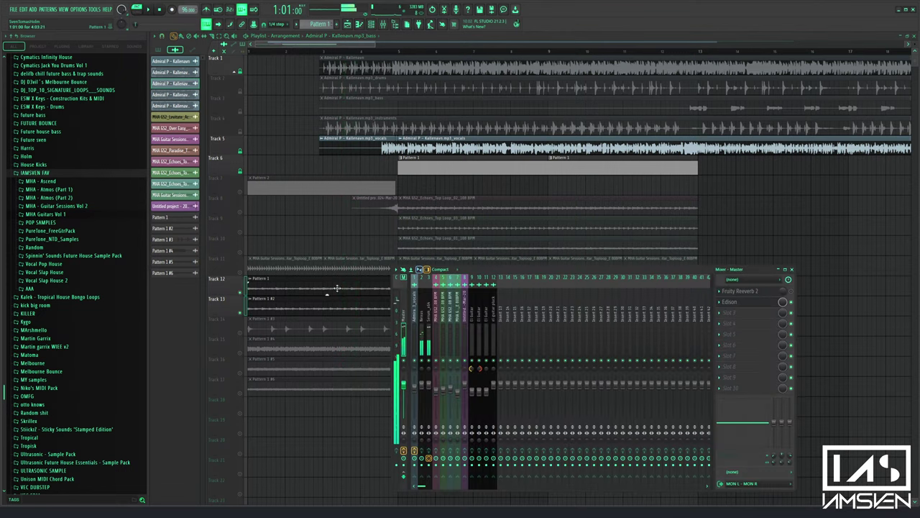
double_click(305, 286)
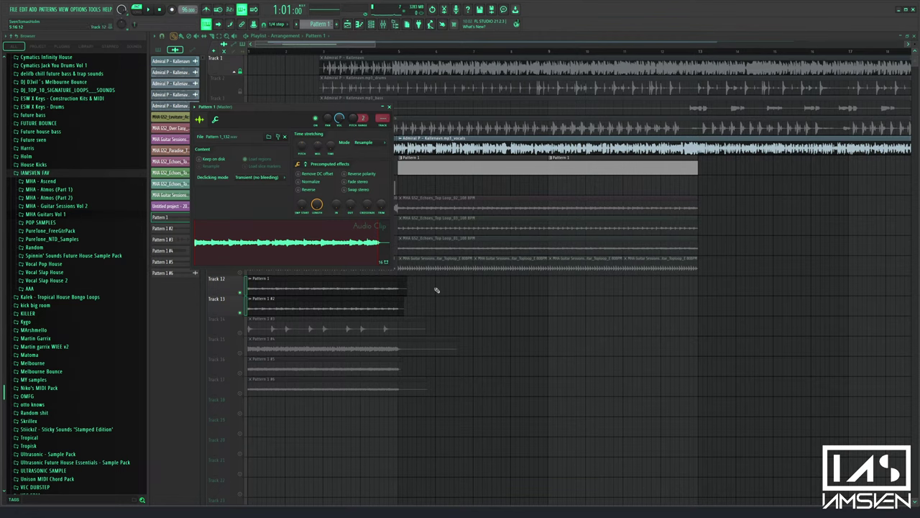
left_click_drag(436, 290, 389, 309)
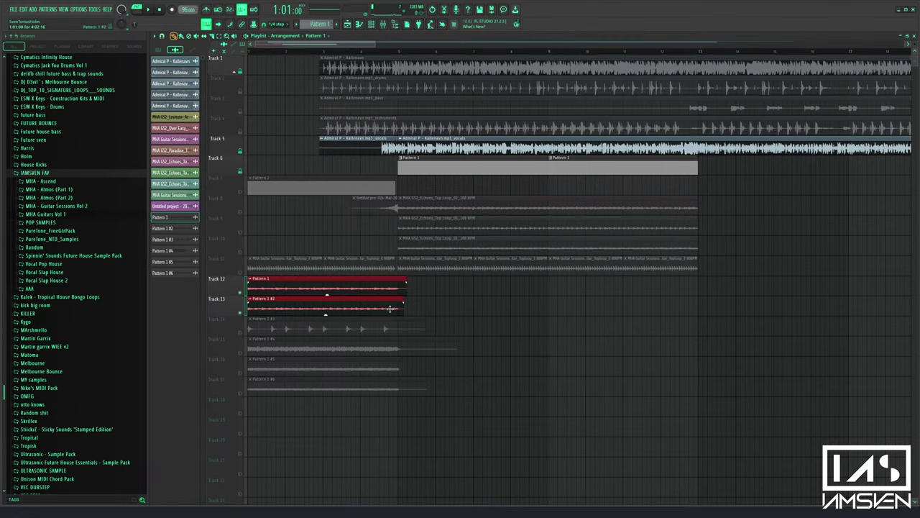
left_click(376, 26)
left_click(384, 25)
left_click(271, 288)
double_click(276, 299)
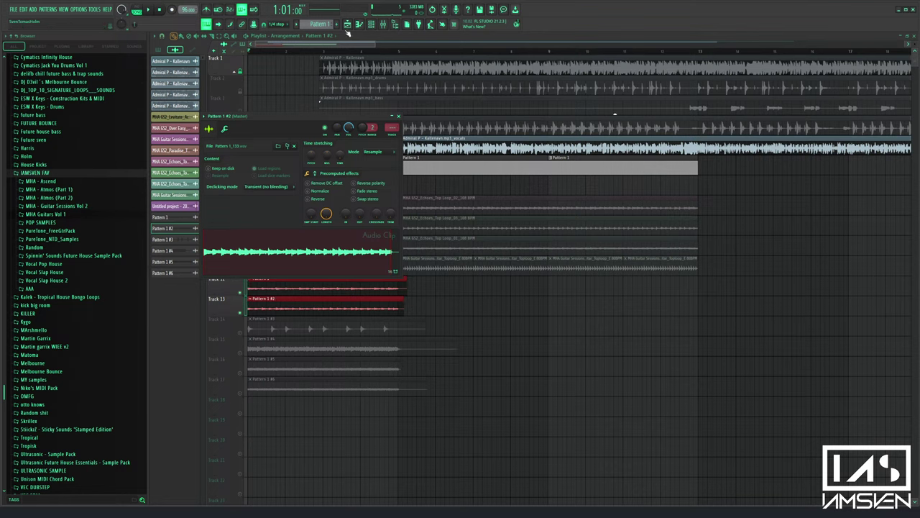
Route the Pattern 1 and Pattern 1 #2 audio clips to mixer tracks 13 and 14, naming both Acoustic guitar
left_click(377, 25)
left_click(384, 25)
left_click(385, 26)
key("space")
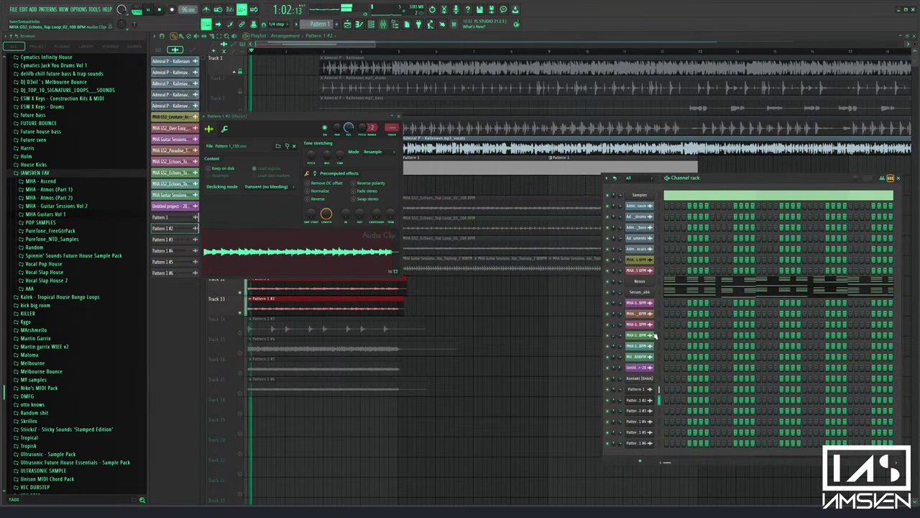
key("F9")
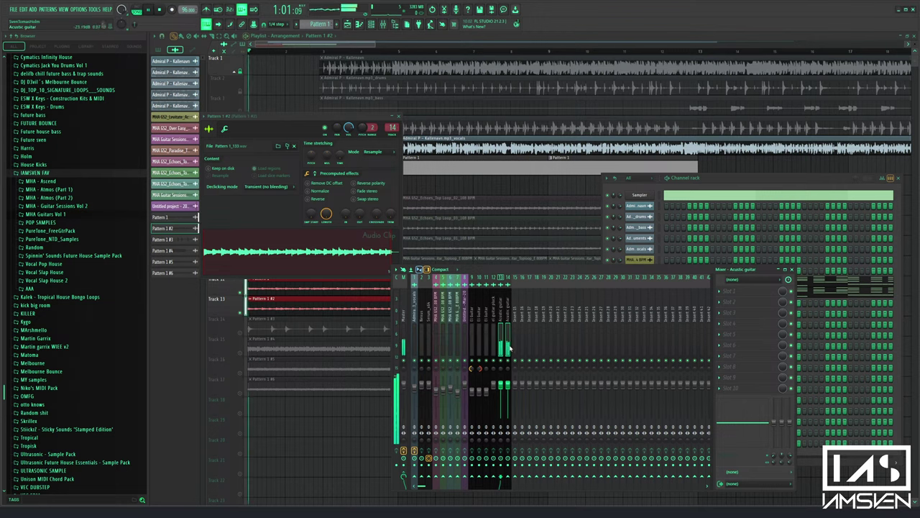
Enable Track 14 and lower the el guitar pluck volume on mixer track 12
key("F12")
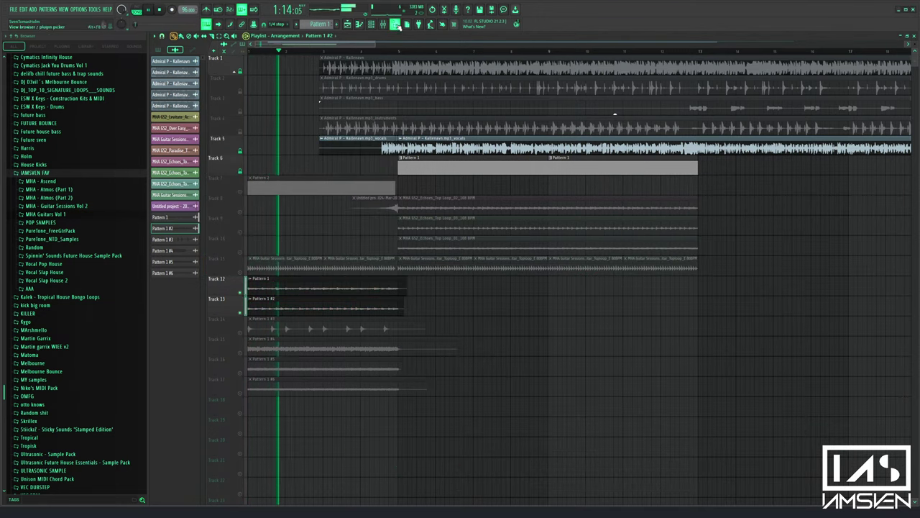
left_click(383, 23)
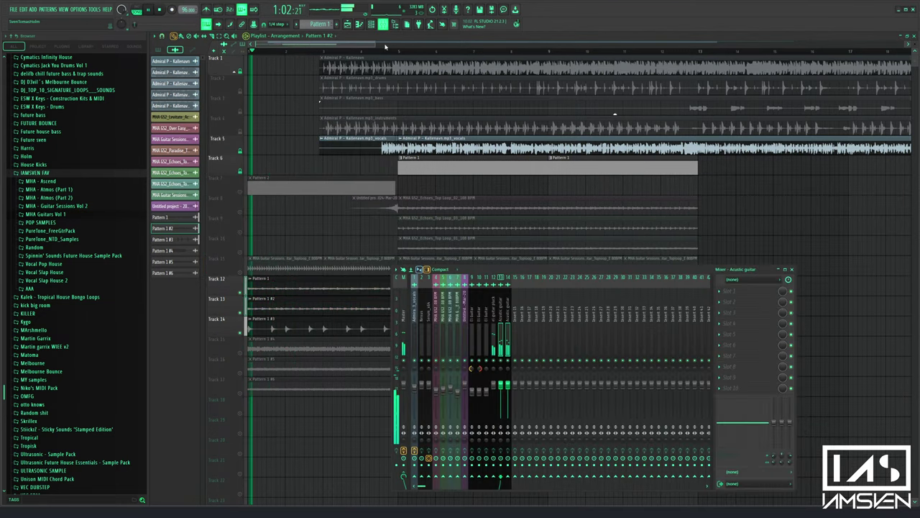
key("space")
left_click_drag(493, 383, 493, 389)
key("space")
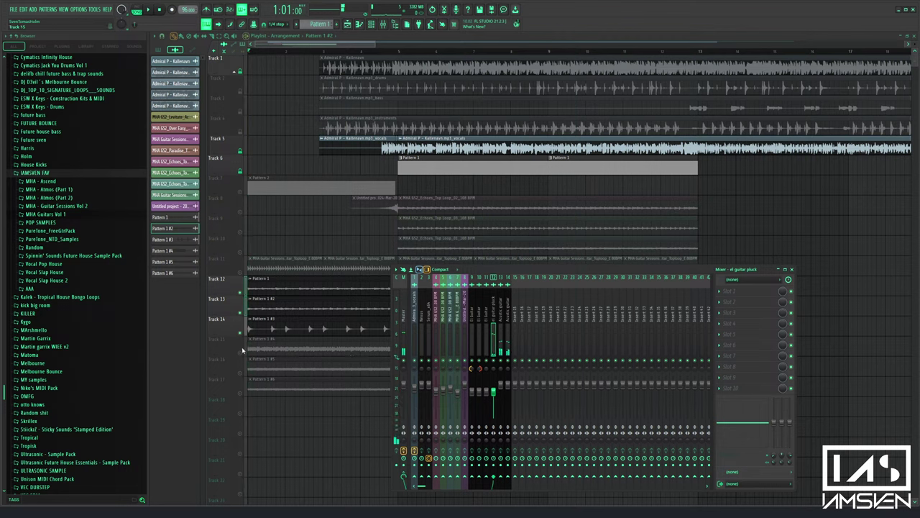
Enable Track 15 and lower the volume of mixer track 11 during playback
left_click(240, 353)
key("space")
left_click(384, 24)
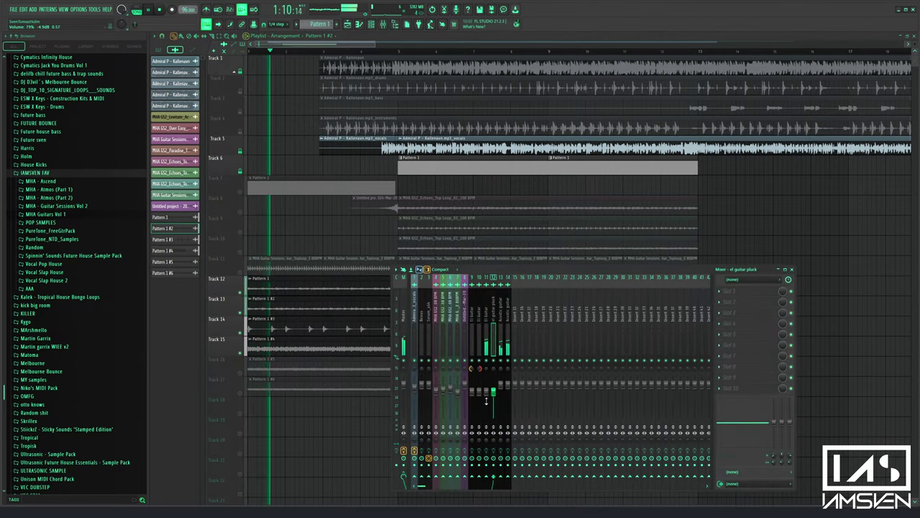
left_click_drag(486, 391, 486, 394)
Enable Tracks 16 and 17, play all the guitar layers, and select mixer track 9
key("space")
key("space")
key("F9")
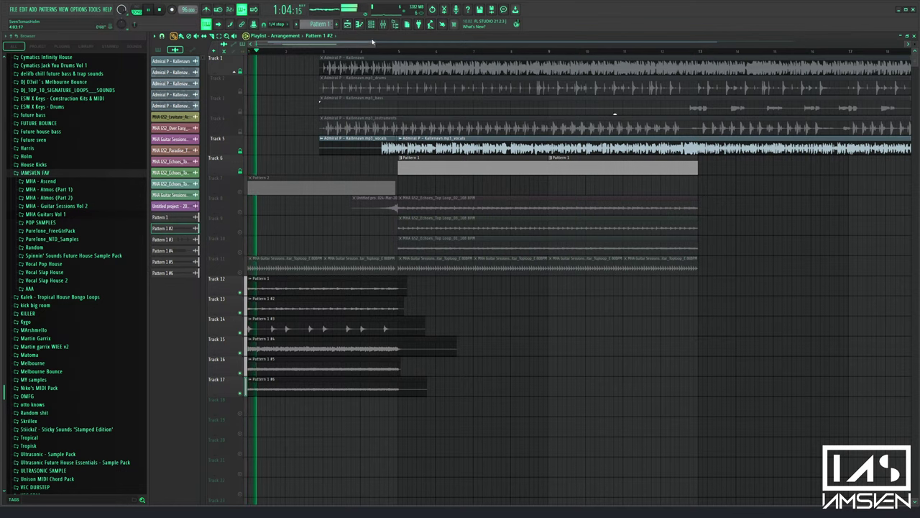
key("F9")
key("space")
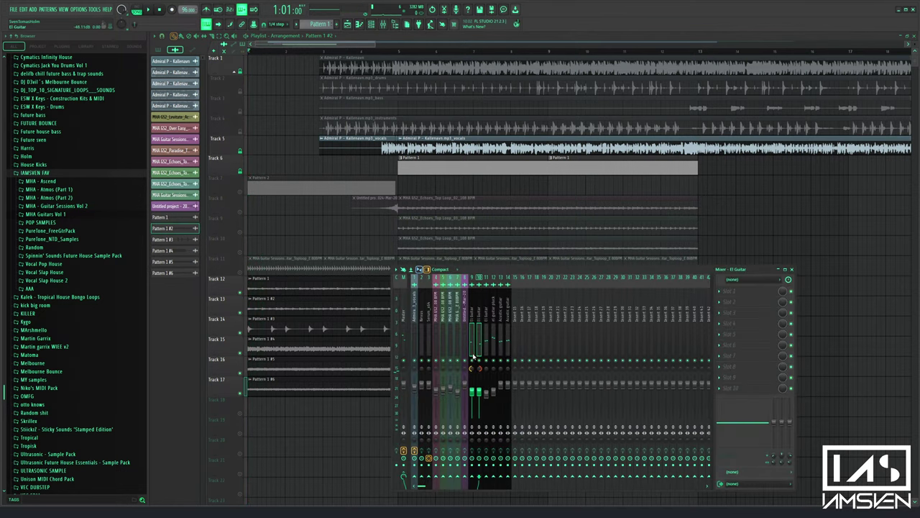
key("space")
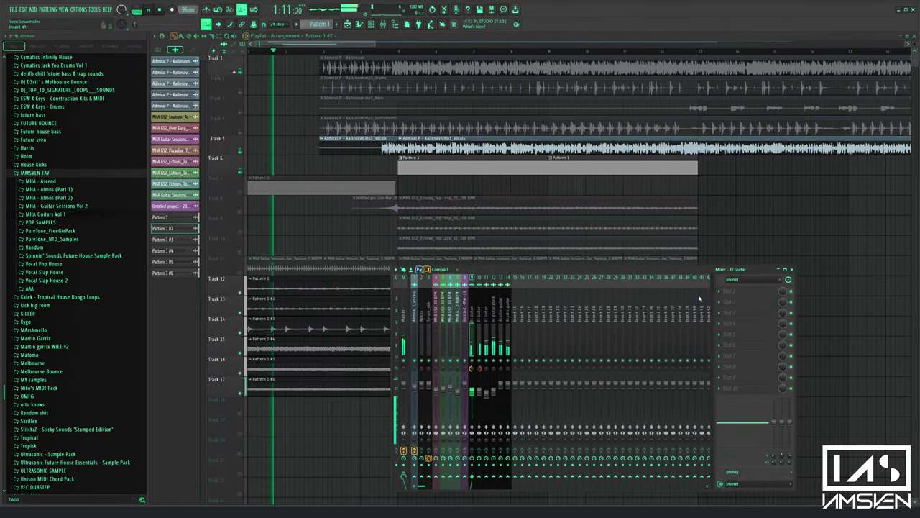
key("space")
left_click(720, 292)
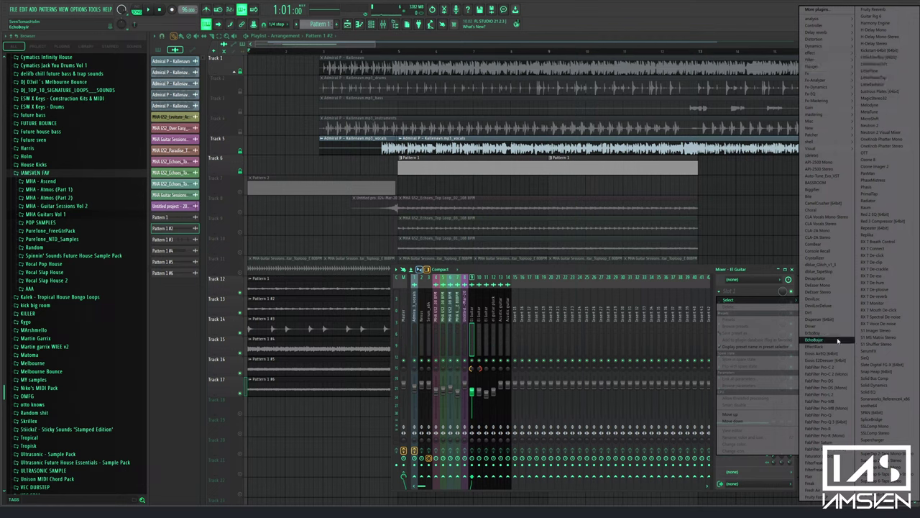
left_click(843, 375)
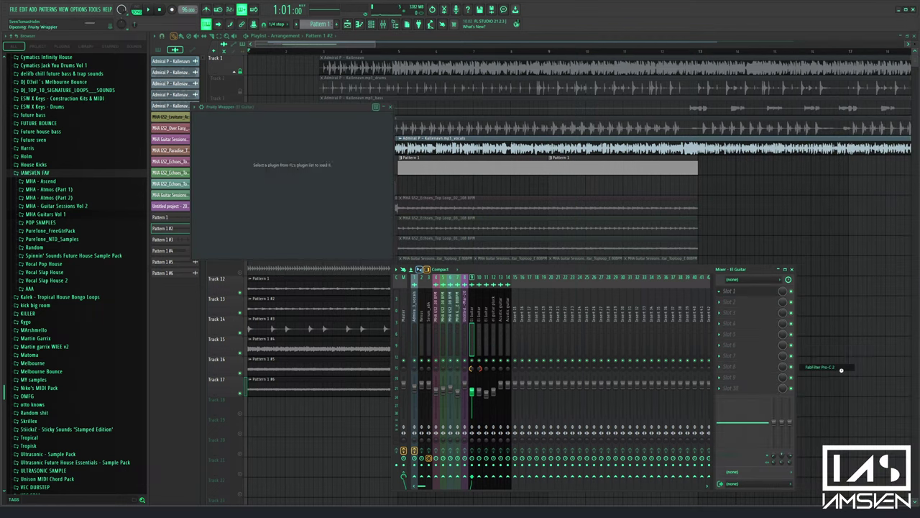
left_click(454, 106)
right_click(720, 292)
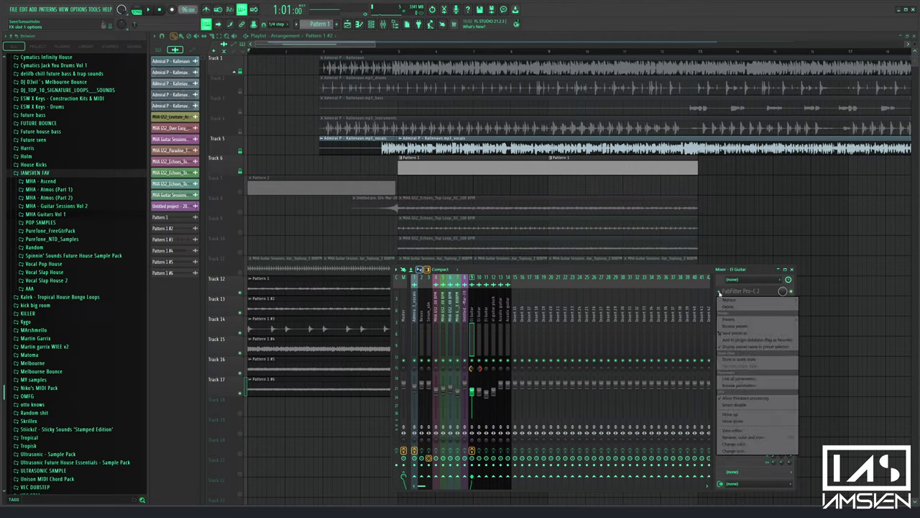
Load FabFilter Pro-Q 3 in the first effect slot of mixer track 9 with the Ac Guitar - Control and Excitement preset
mouse_move(719, 294)
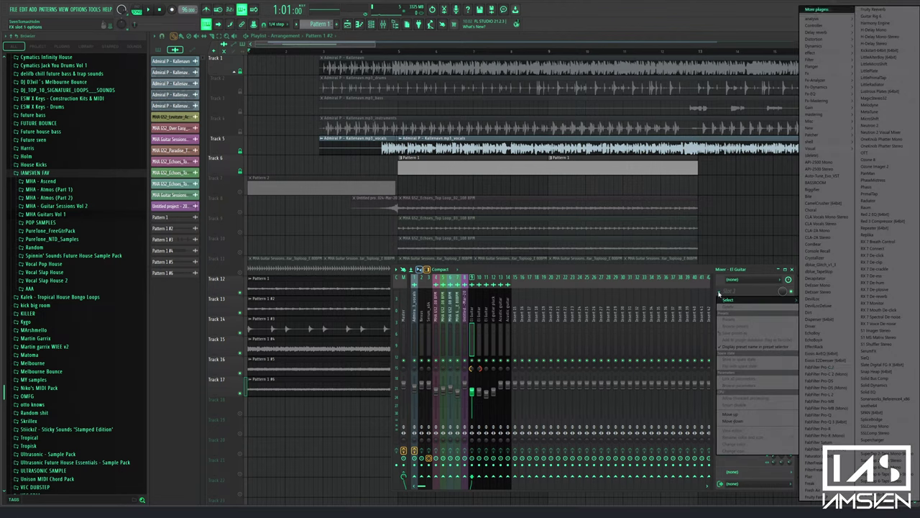
left_click(836, 429)
left_click(475, 135)
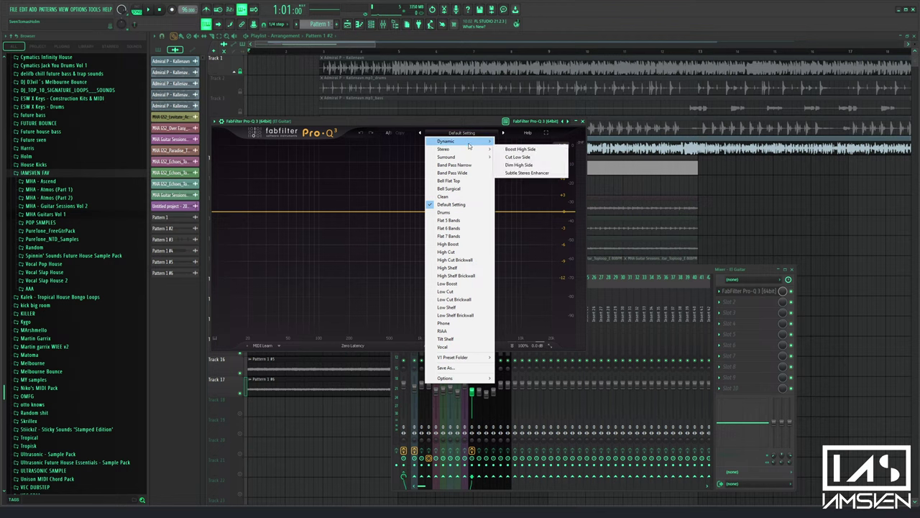
mouse_move(468, 142)
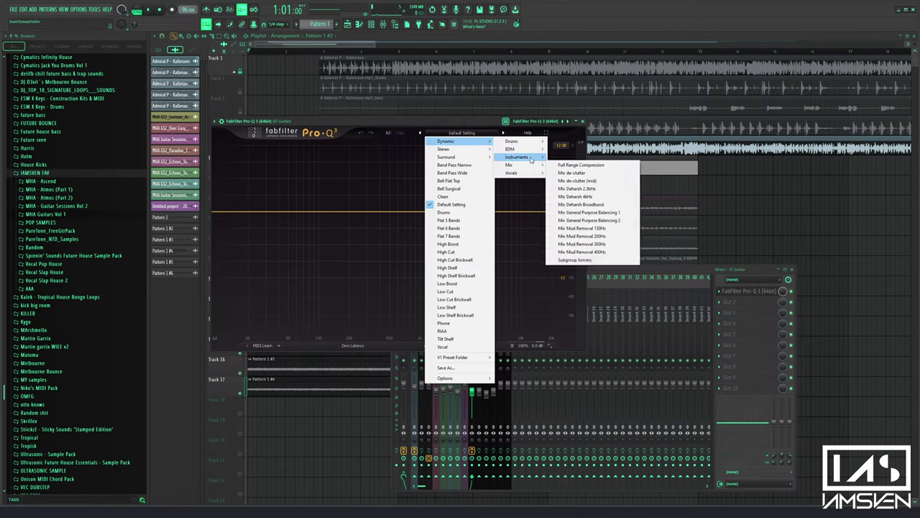
mouse_move(531, 159)
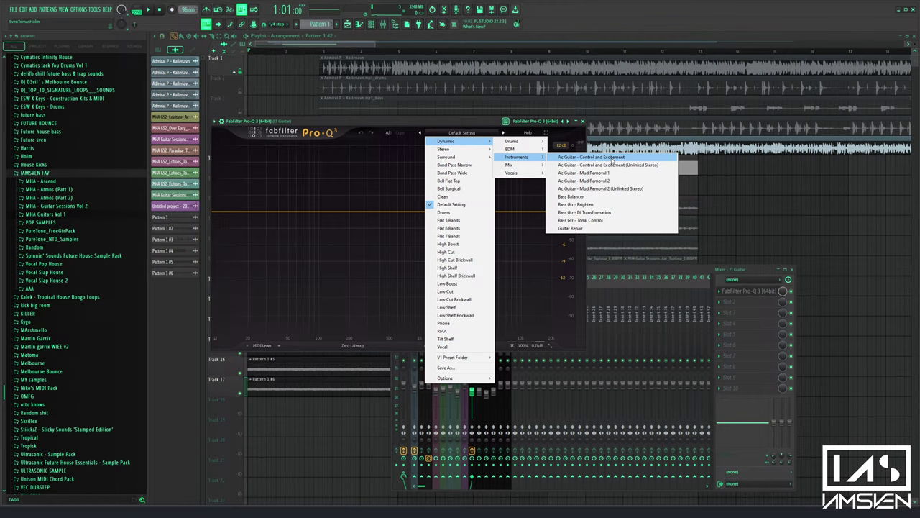
left_click(611, 158)
Copy the Pro-Q 3 effect from mixer track 9 to mixer track 10 during playback and close its window
key("space")
left_click(730, 291)
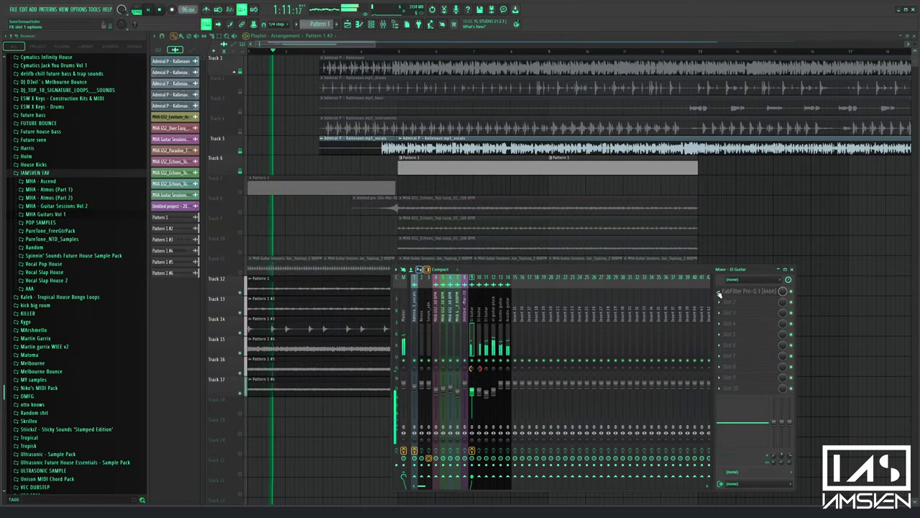
left_click_drag(719, 294, 475, 319)
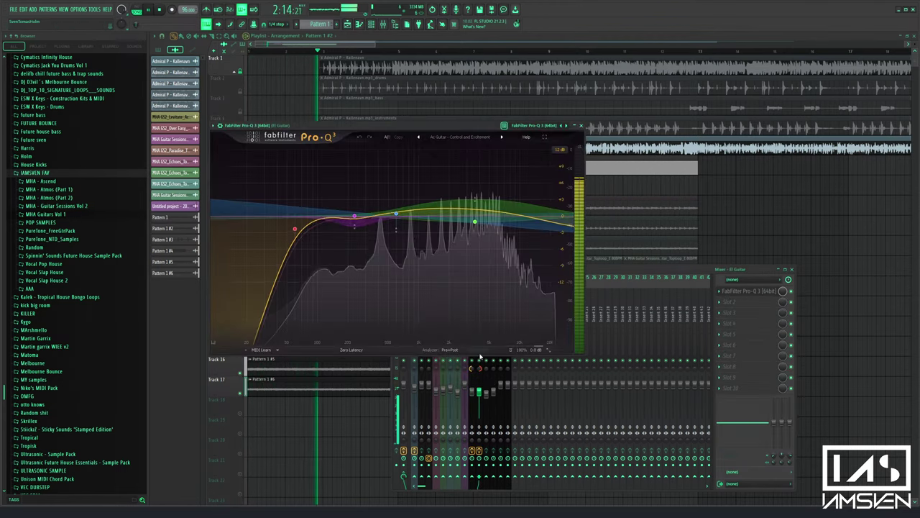
left_click(583, 127)
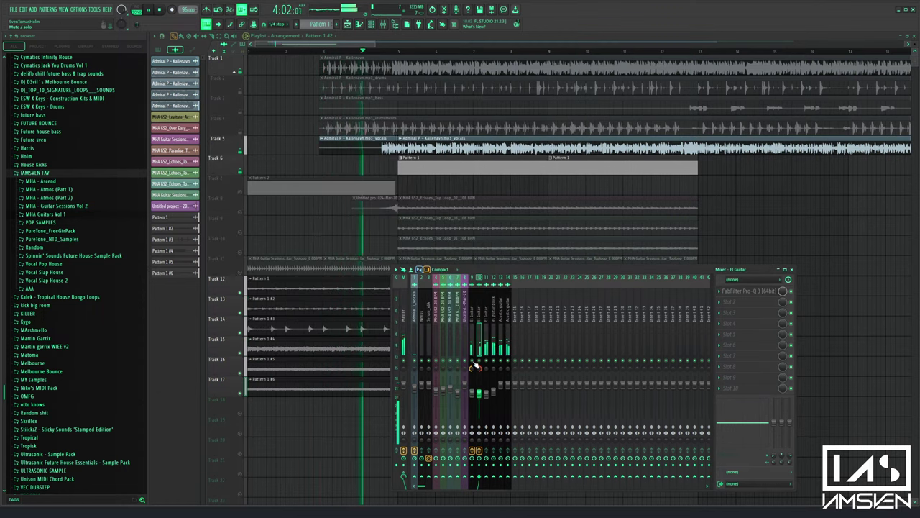
Lower the volumes of mixer tracks 9 and 10 slightly and select mixer track 11
left_click_drag(472, 393, 479, 395)
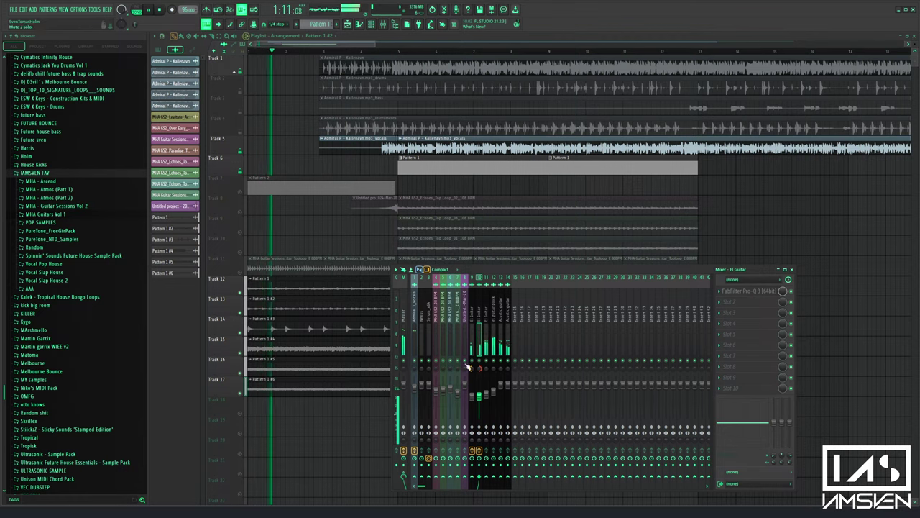
left_click(487, 353)
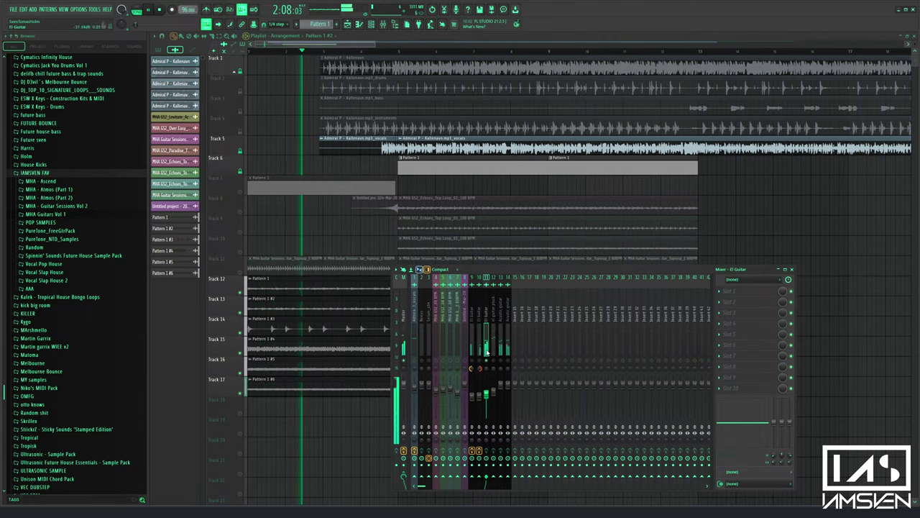
Load Fruity parametric EQ 2 in the second effect slot of mixer track 9 and dip band 6 in the upper range
left_click(720, 292)
left_click(478, 352)
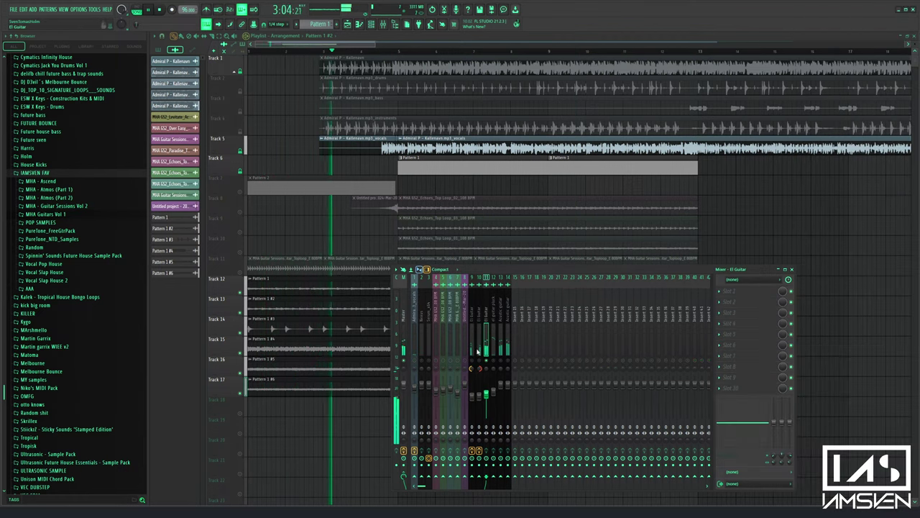
left_click(471, 363)
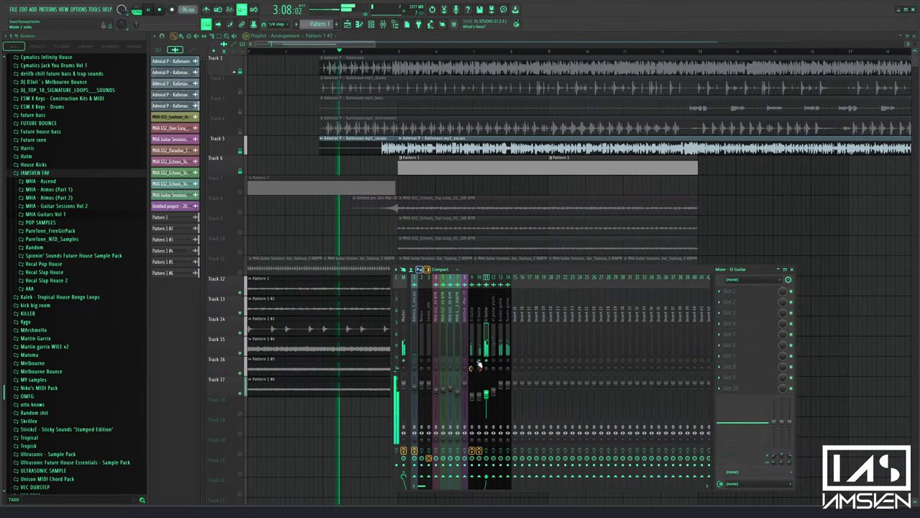
left_click(738, 306)
mouse_move(811, 60)
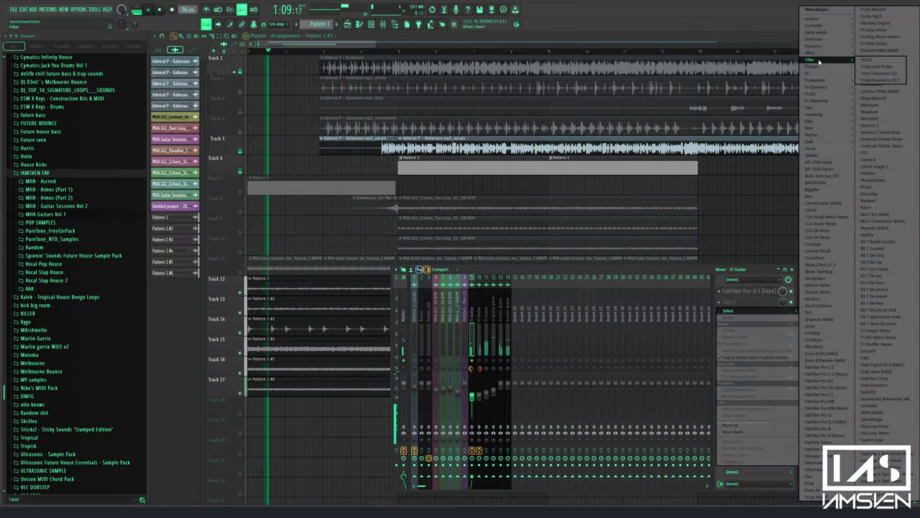
left_click(865, 80)
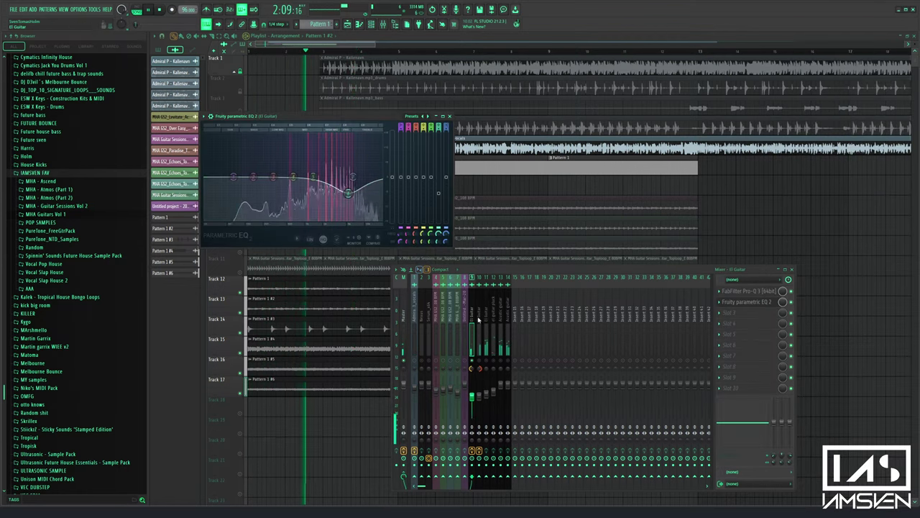
Load Fruity parametric EQ 2 in the second effect slot of mixer track 10 and dip band 5 around 1 kHz
left_click(480, 366)
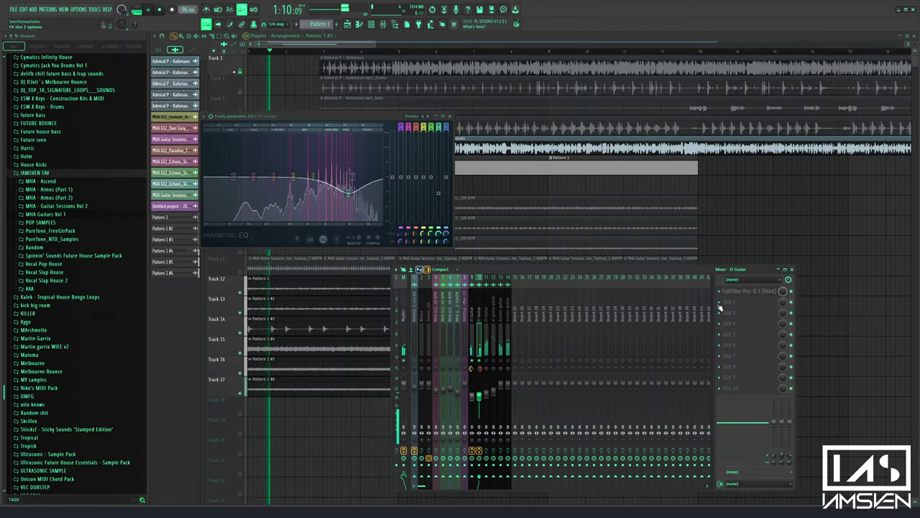
left_click(741, 302)
mouse_move(808, 128)
mouse_move(814, 59)
left_click(866, 81)
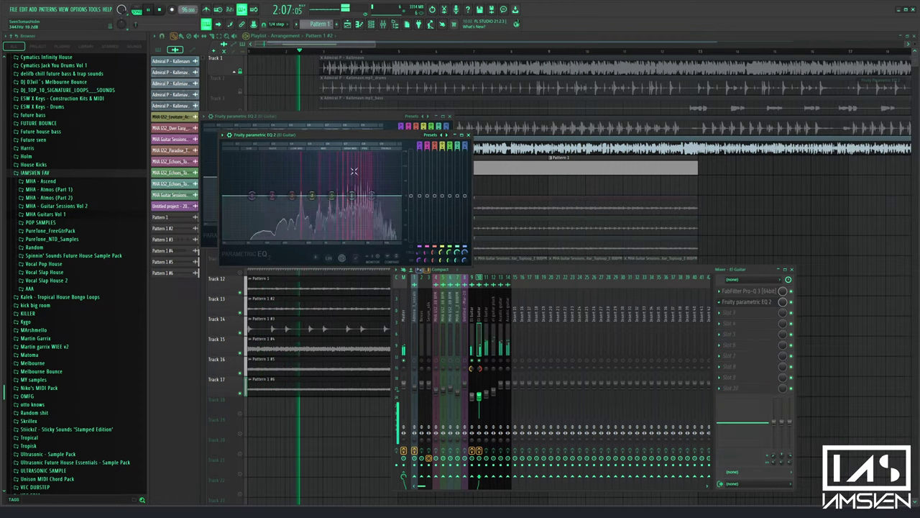
left_click_drag(331, 197, 321, 210)
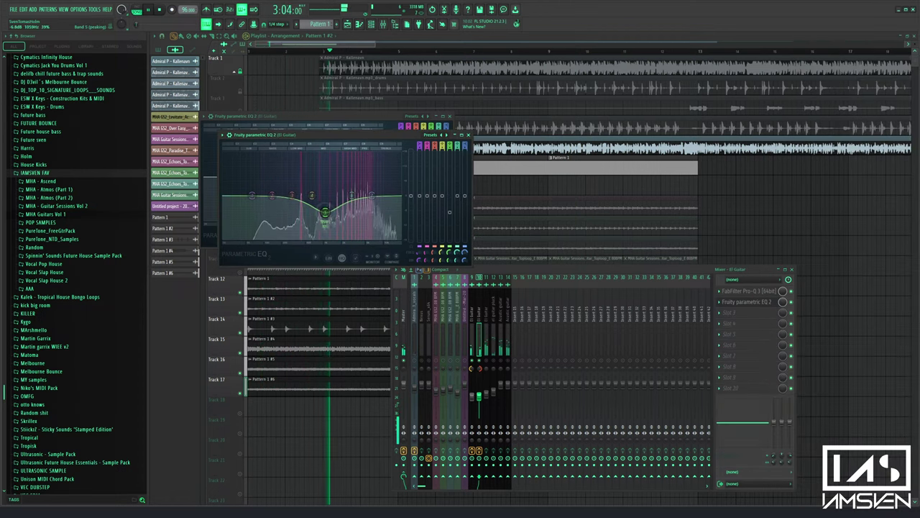
Add Fruity Reeverb 2 to the third effect slot of mixer track 10 and restart playback
left_click(741, 313)
mouse_move(728, 322)
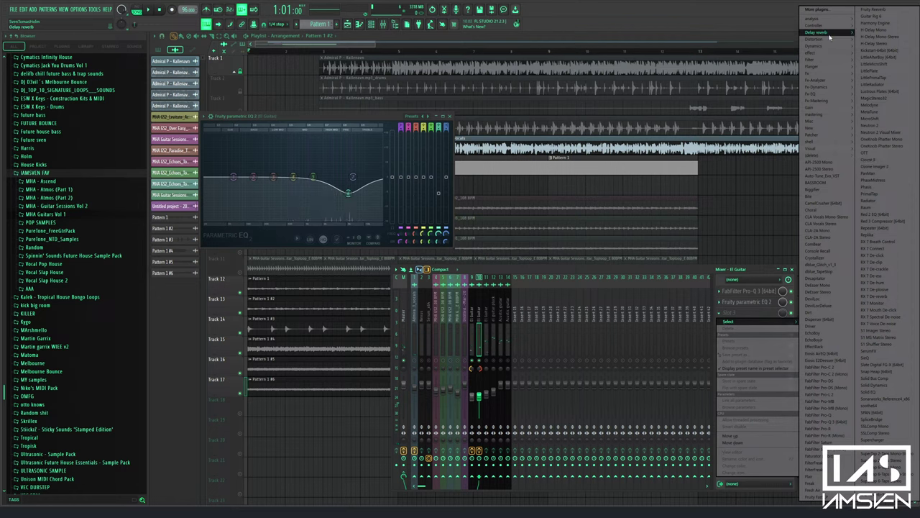
left_click(890, 61)
key("space")
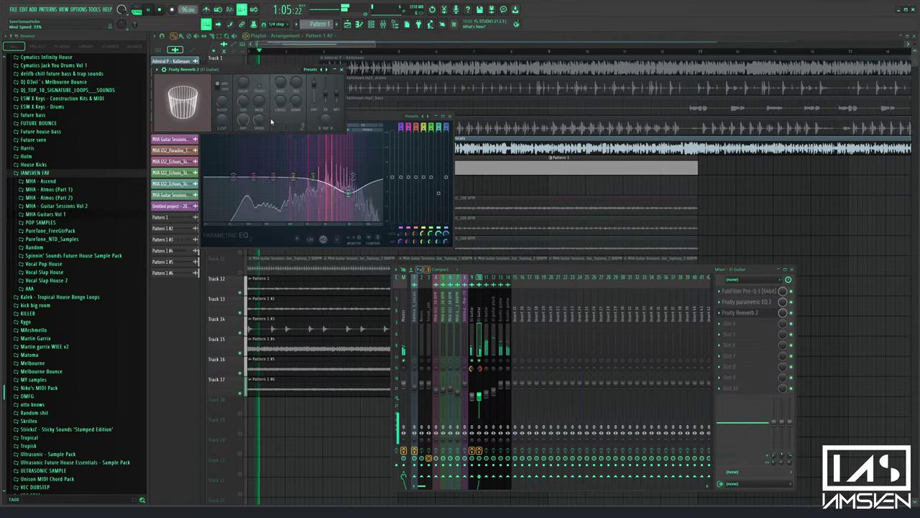
Copy the Fruity Reeverb 2 effect from mixer track 10 to mixer track 9 and restart playback
left_click(720, 314)
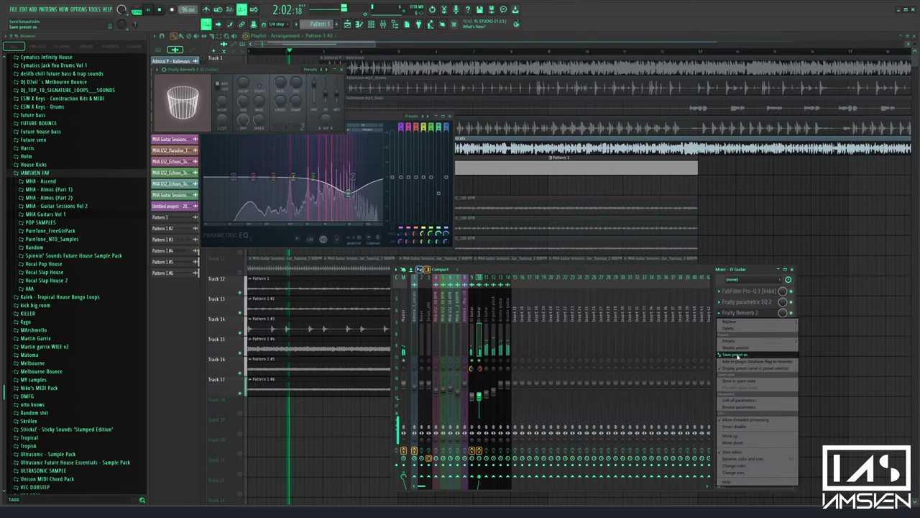
left_click_drag(738, 357, 481, 328)
key("space")
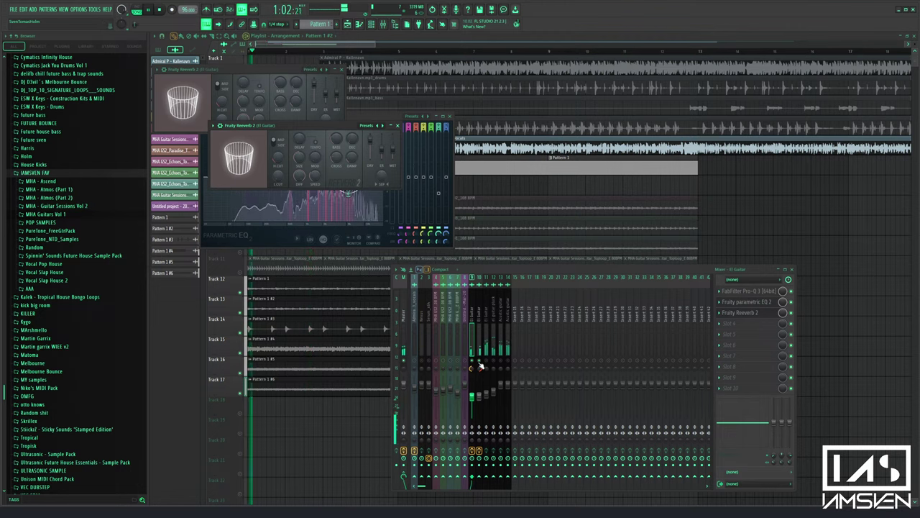
key("space")
Load Fruity parametric EQ 2 in the first effect slot of mixer track 11 with the 20Hz - 18kHz cut preset
left_click(488, 341)
left_click(719, 292)
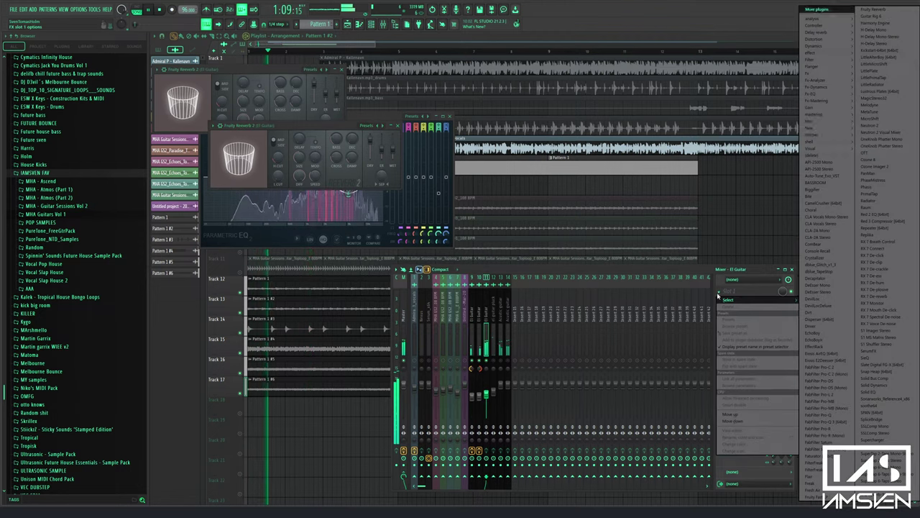
mouse_move(819, 61)
left_click(877, 80)
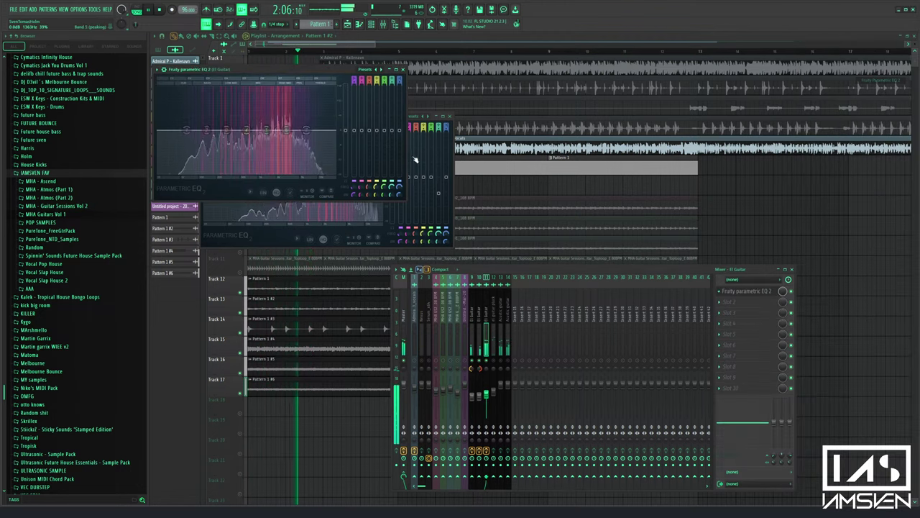
right_click(380, 70)
left_click(410, 100)
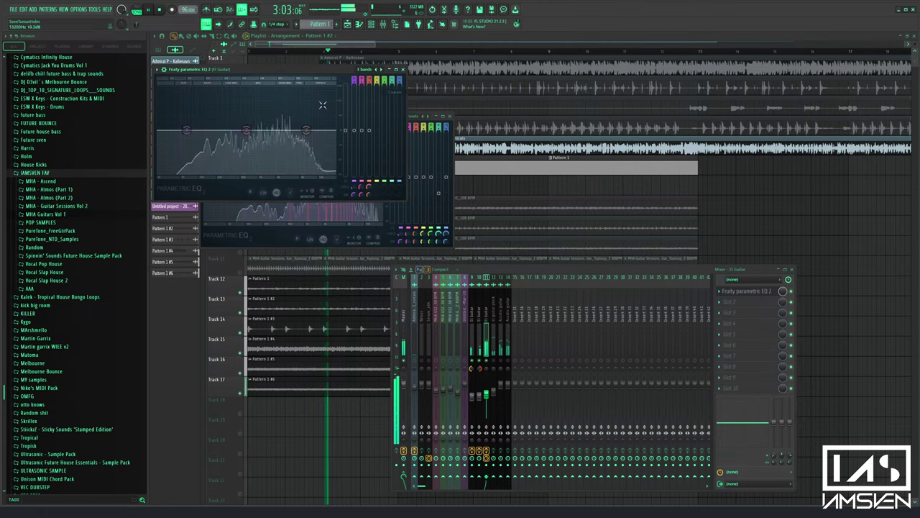
left_click(377, 70)
Adjust the low cut and lower the high cut in mixer track 11's parametric EQ during playback
left_click_drag(149, 131, 190, 130)
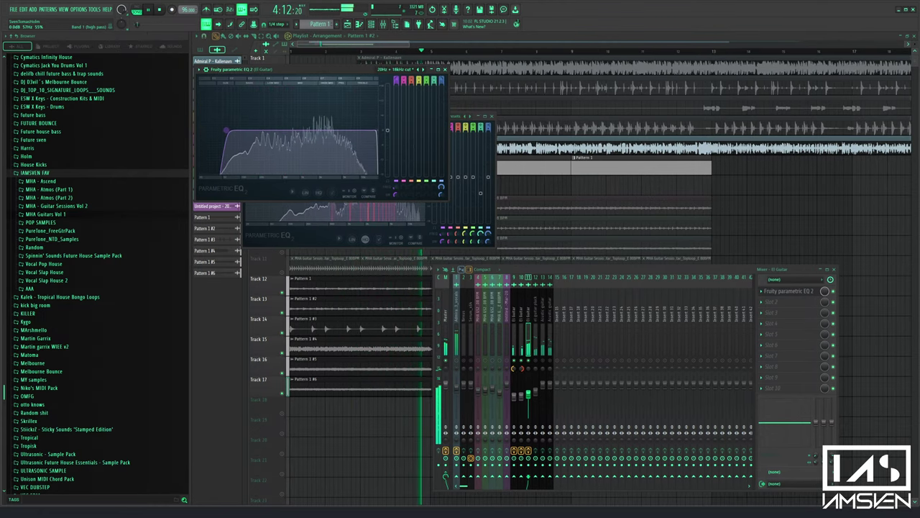
scroll(225, 131, "up", 2)
left_click_drag(189, 131, 161, 131)
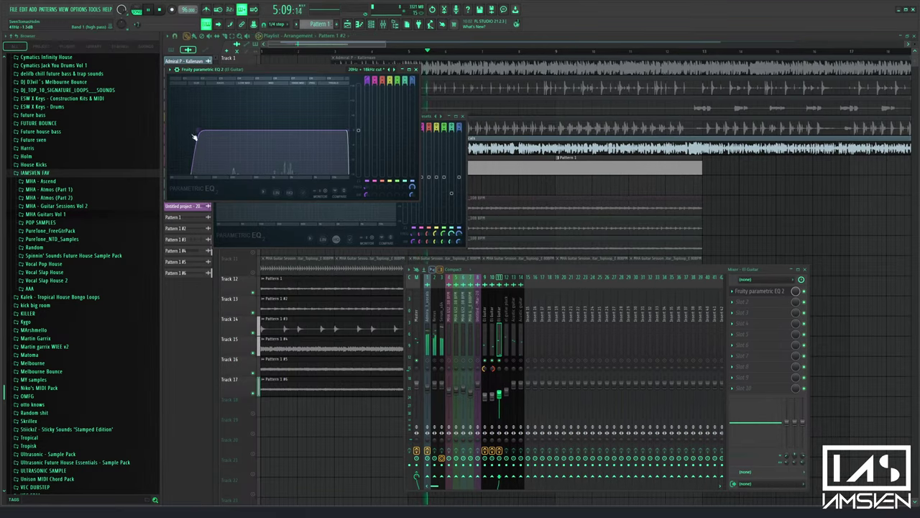
key("space")
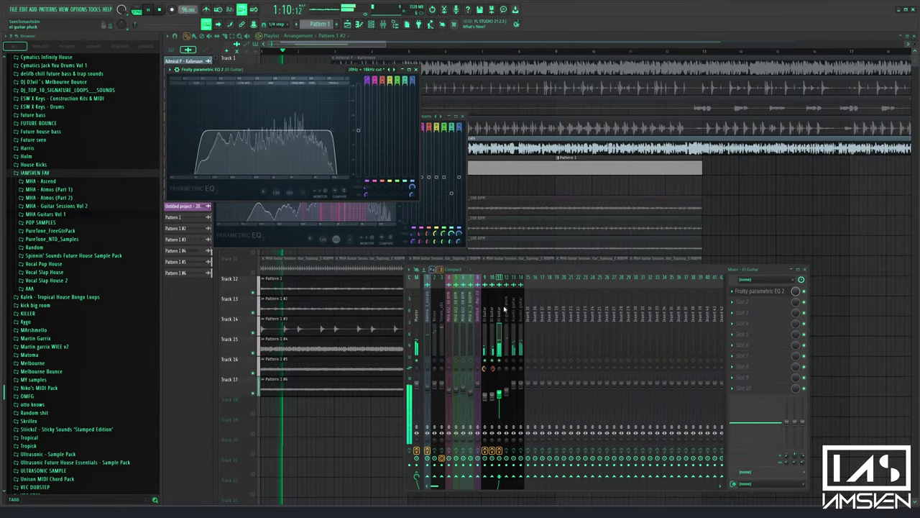
Change band 7 of mixer track 9's parametric EQ to a low-pass filter and raise its cutoff, undoing the stray edit
left_click(492, 355)
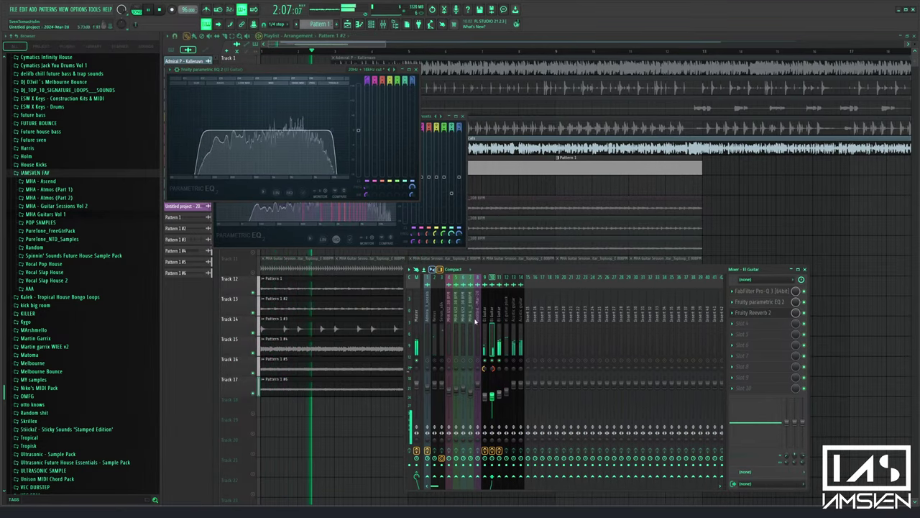
left_click(411, 232)
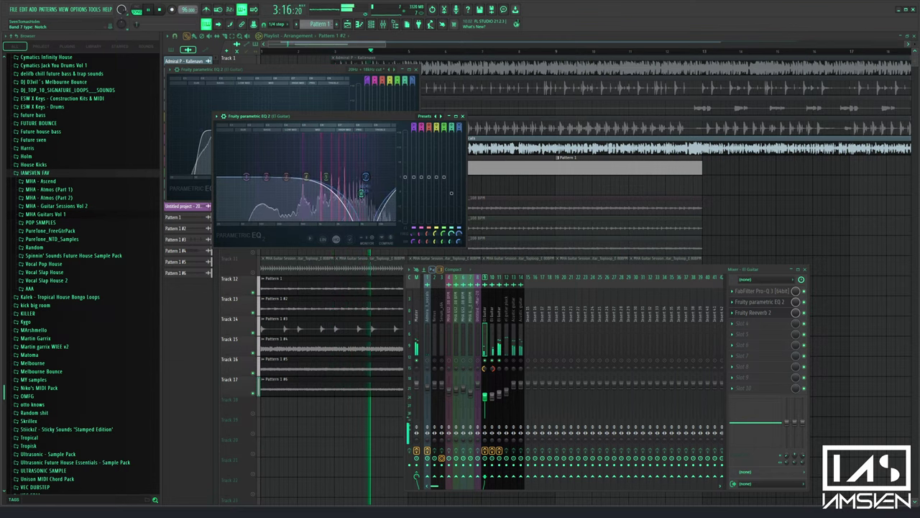
left_click_drag(458, 127, 459, 120)
scroll(379, 128, "up", 2)
key("space")
key("space")
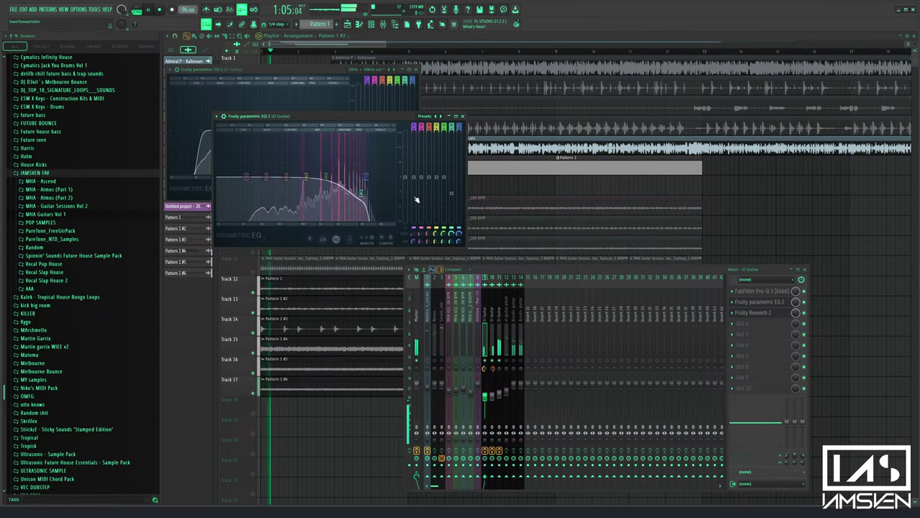
left_click_drag(366, 177, 399, 171)
left_click(476, 184)
key("ctrl+z")
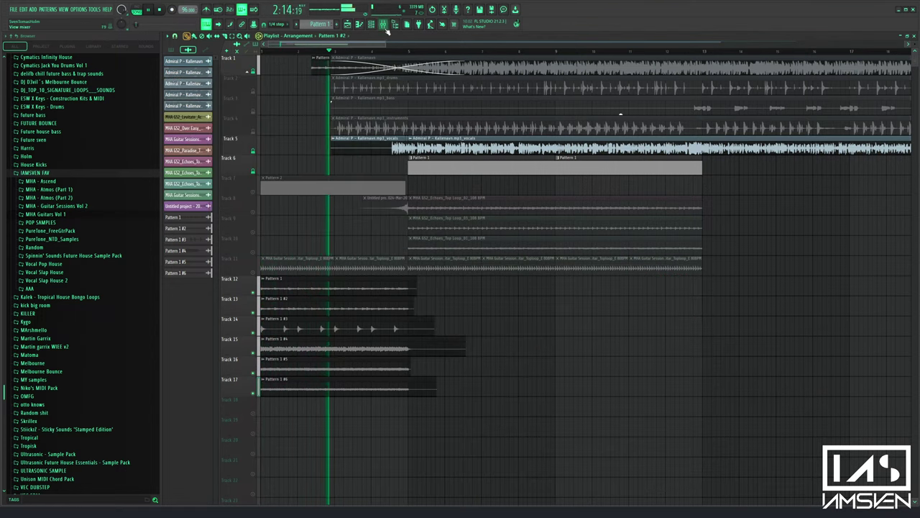
Reopen the mixer, slightly reduce the panning of mixer track 10, and select mixer track 12
left_click(383, 24)
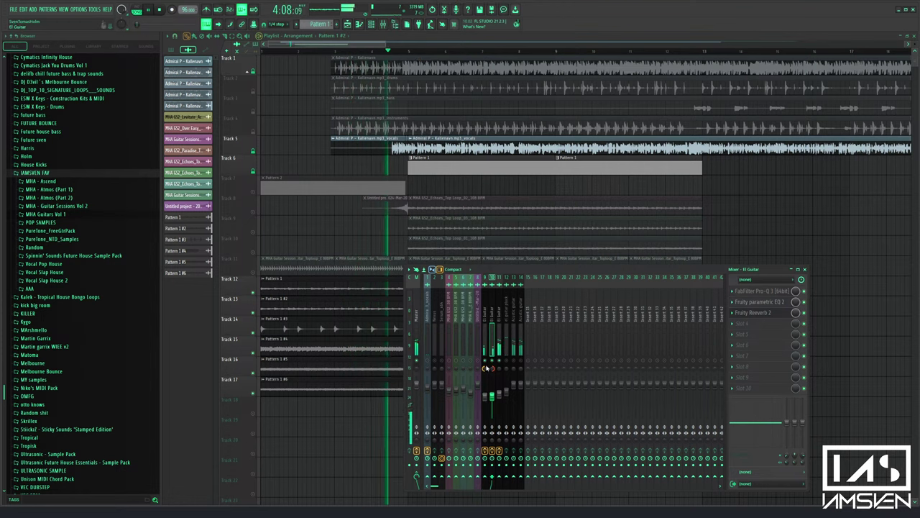
left_click_drag(492, 369, 492, 374)
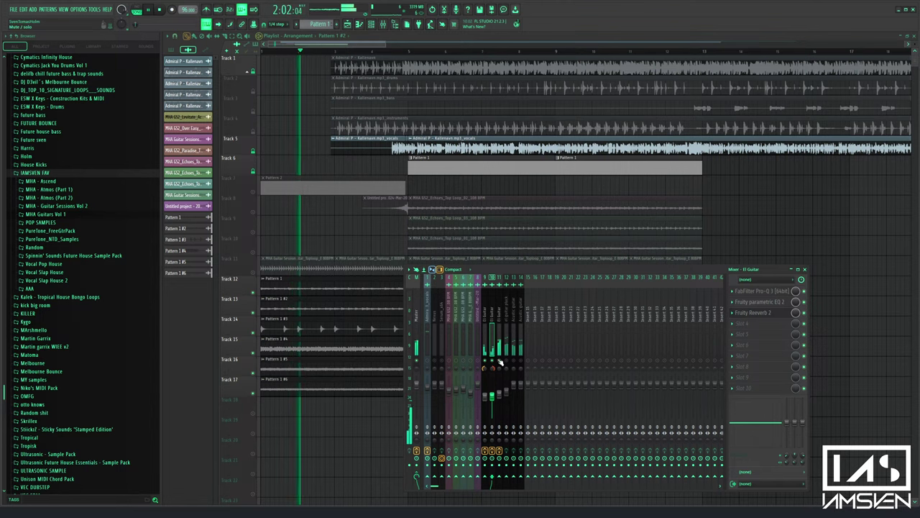
left_click(508, 334)
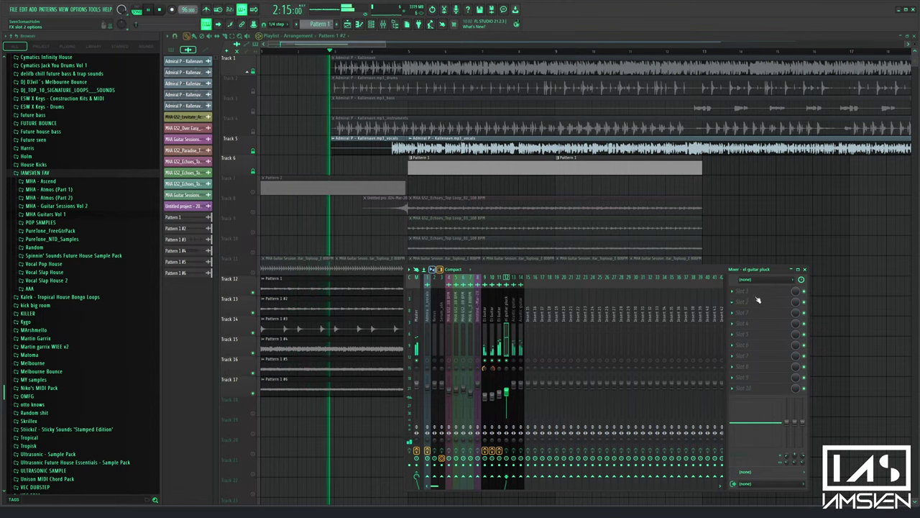
left_click(761, 292)
mouse_move(827, 148)
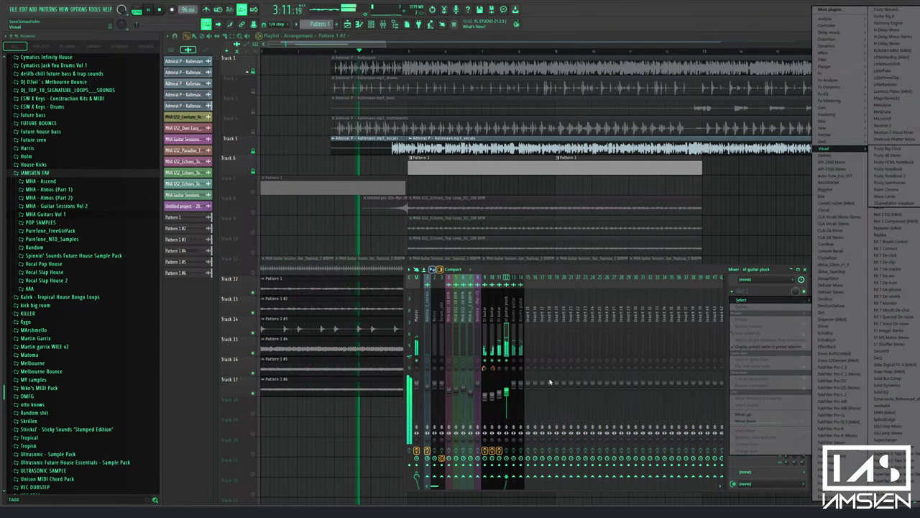
left_click(565, 275)
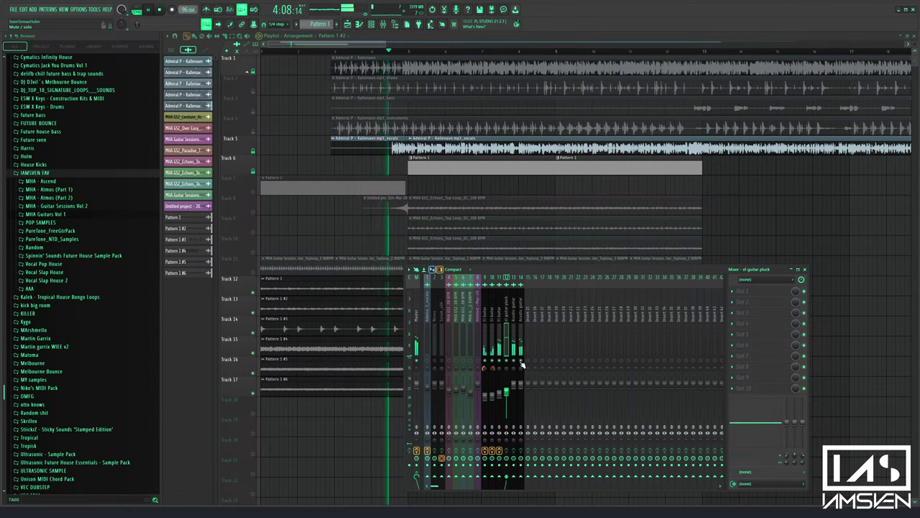
Lower the volume of mixer track 12, the guitar pluck, to 60% during playback
key("space")
key("space")
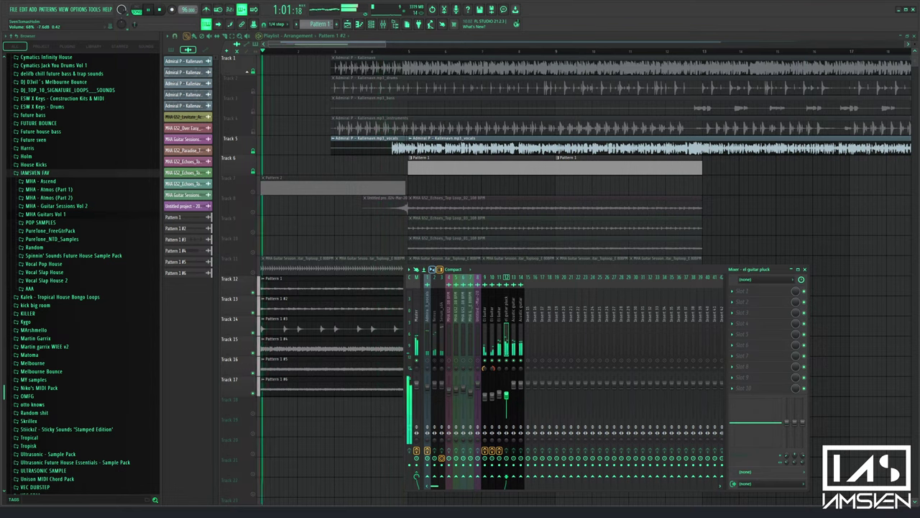
left_click_drag(507, 394, 506, 395)
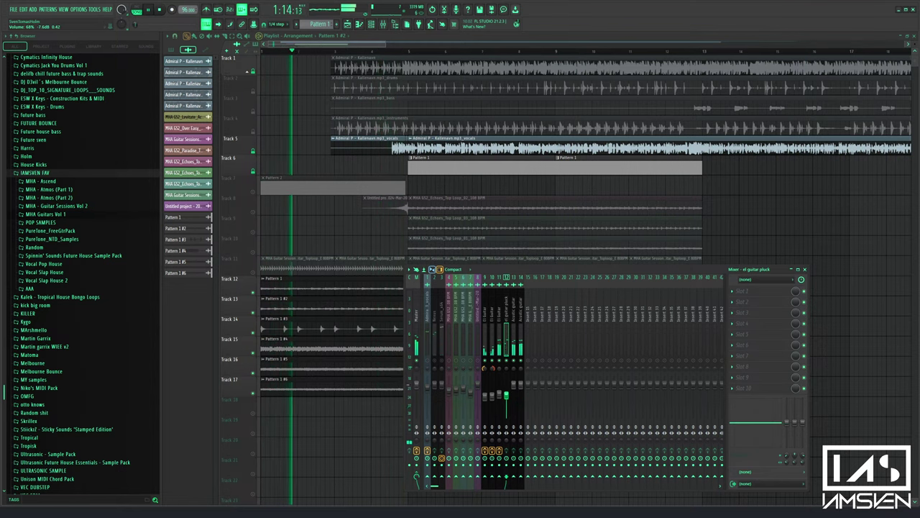
key("space")
Enable playlist Track 7, play it with the guitar layers, and enable Tracks 8 to 11 as well
key("F9")
left_click(253, 193)
key("space")
key("space")
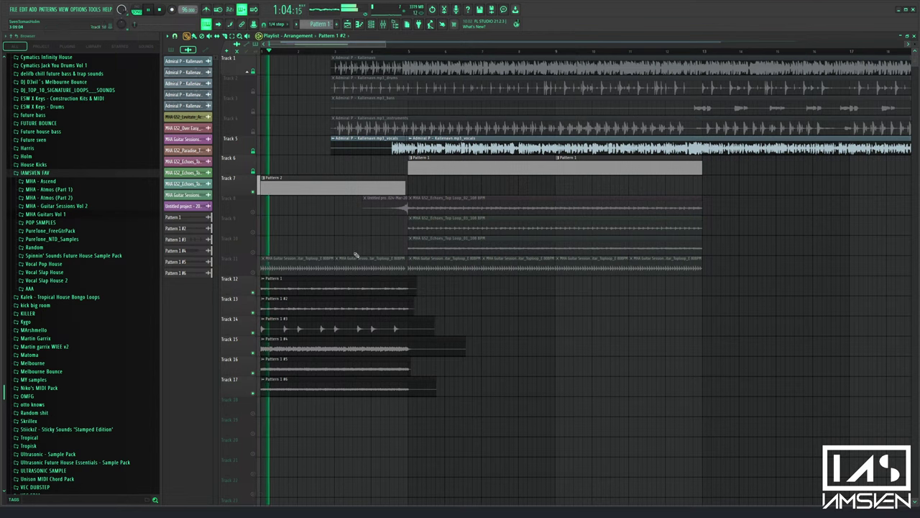
key("F9")
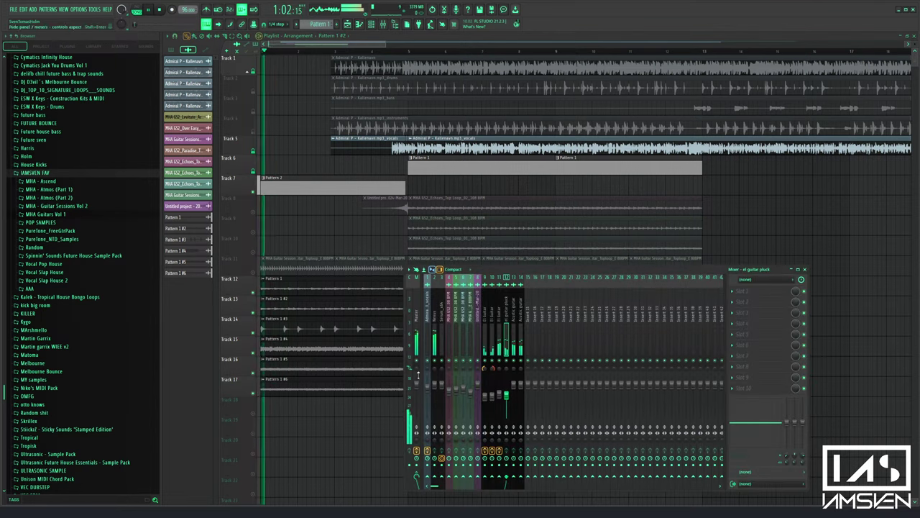
key("F9")
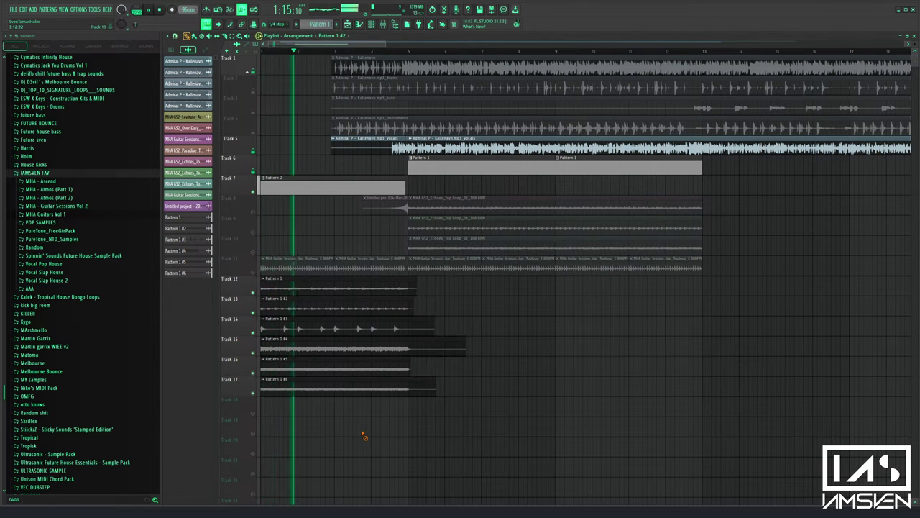
right_click(253, 273)
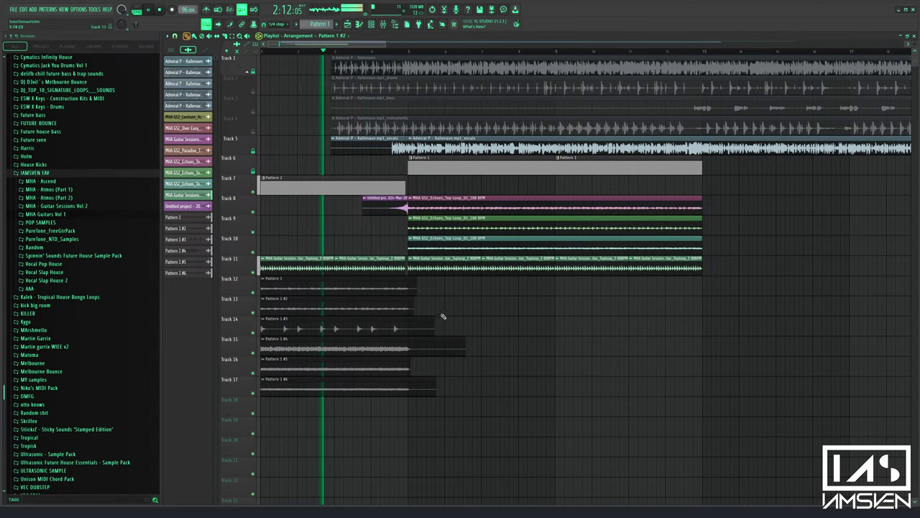
Mute the guitar clips on playlist Tracks 12 to 17, undoing an accidental clip deletion, and play the arrangement without them
mouse_move(444, 319)
left_mouse_down()
mouse_move(361, 335)
mouse_move(290, 278)
left_mouse_up()
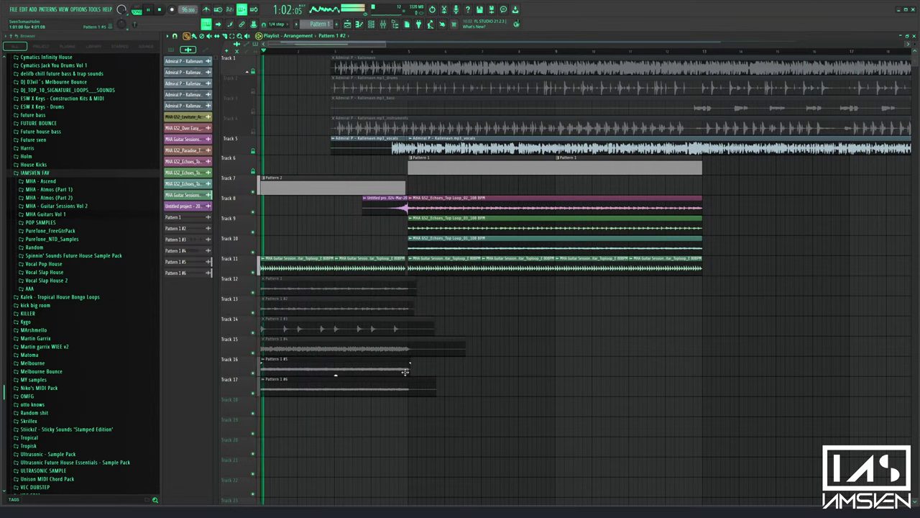
right_click(432, 371)
key("ctrl+z")
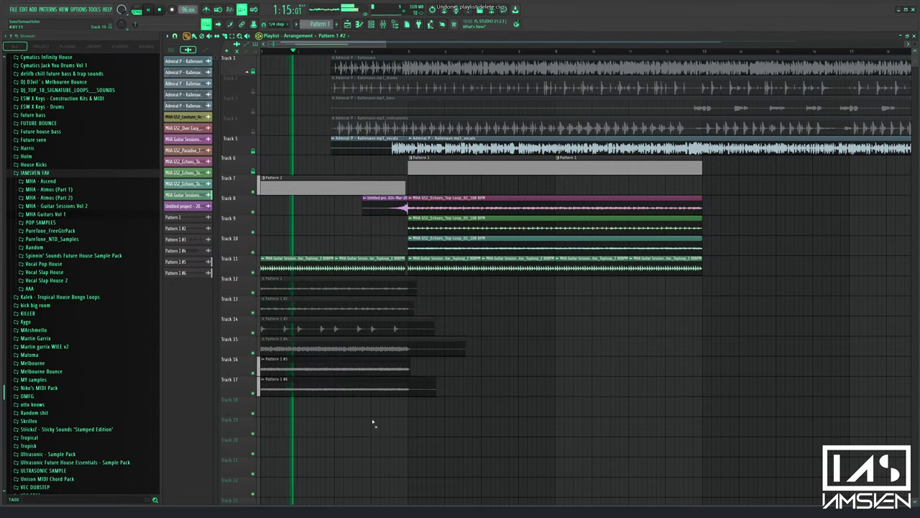
left_click_drag(373, 423, 353, 372)
key("space")
key("space")
left_click_drag(445, 325, 420, 327)
key("space")
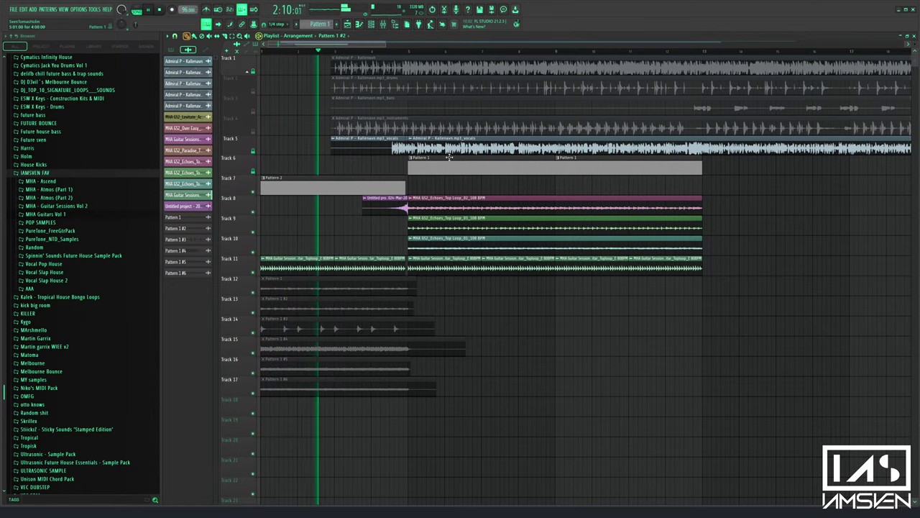
Unmute the guitar clips on playlist Tracks 12 and 13 and move them to bar 5, aligned with the pattern clip on Track 6
left_click(391, 50)
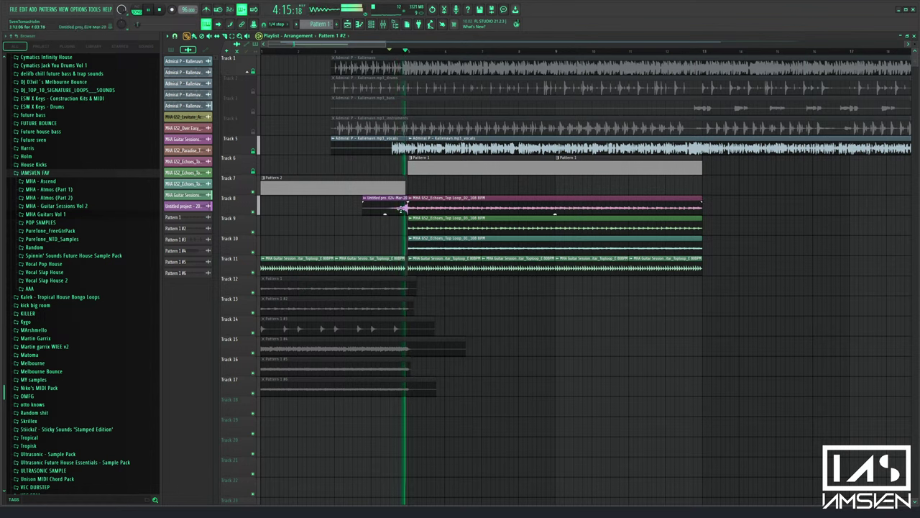
left_click_drag(298, 288, 305, 325)
mouse_move(462, 289)
left_mouse_down()
mouse_move(353, 308)
mouse_move(479, 287)
mouse_move(462, 282)
left_mouse_up()
key("space")
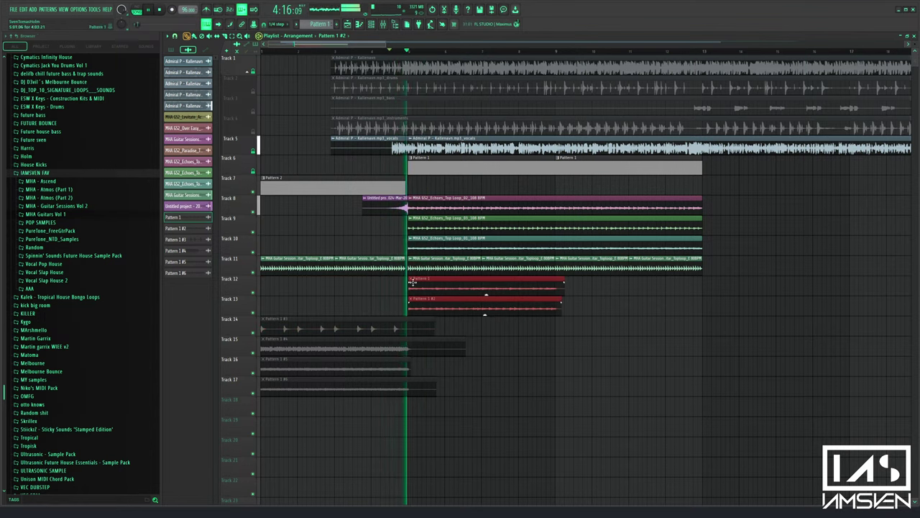
key("space")
scroll(424, 52, "up", 6)
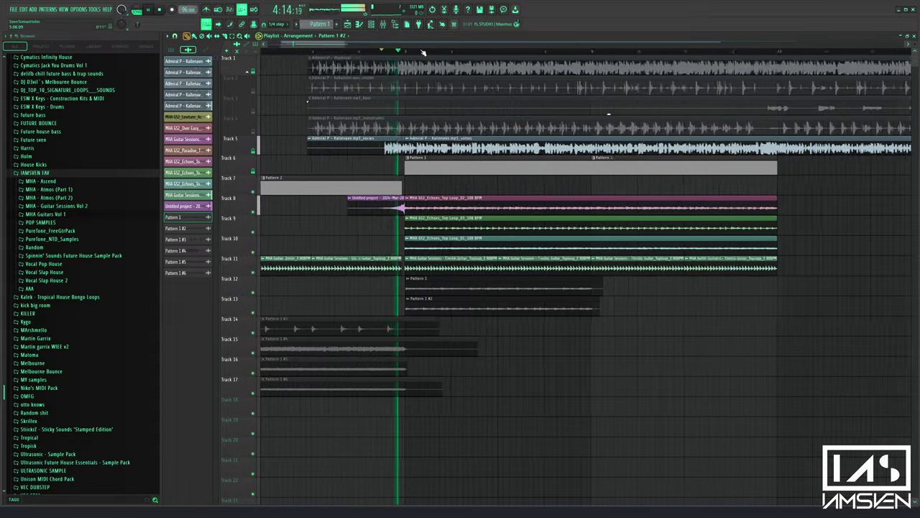
mouse_move(367, 287)
left_mouse_down()
mouse_move(358, 305)
mouse_move(352, 293)
left_mouse_up()
Play the moved guitar clips with the other layers from just before bar 5 and check the levels in the mixer
key("space")
key("space")
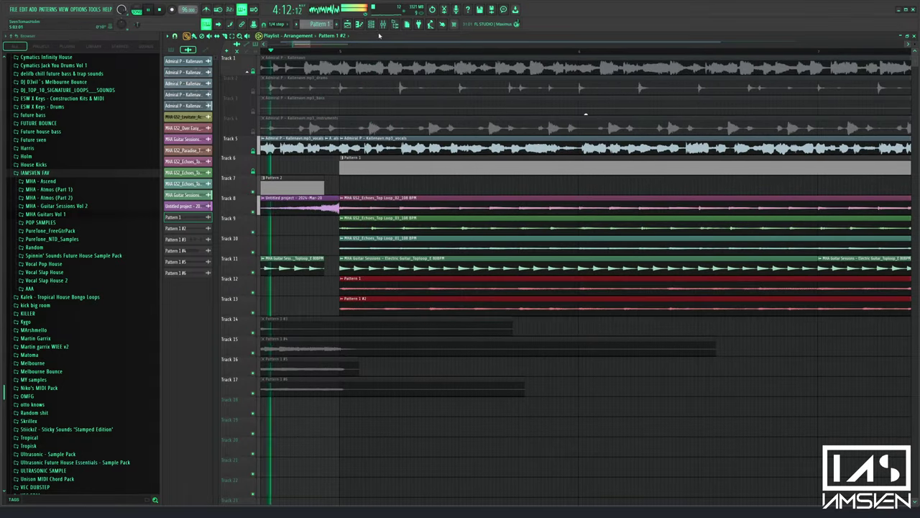
key("F9")
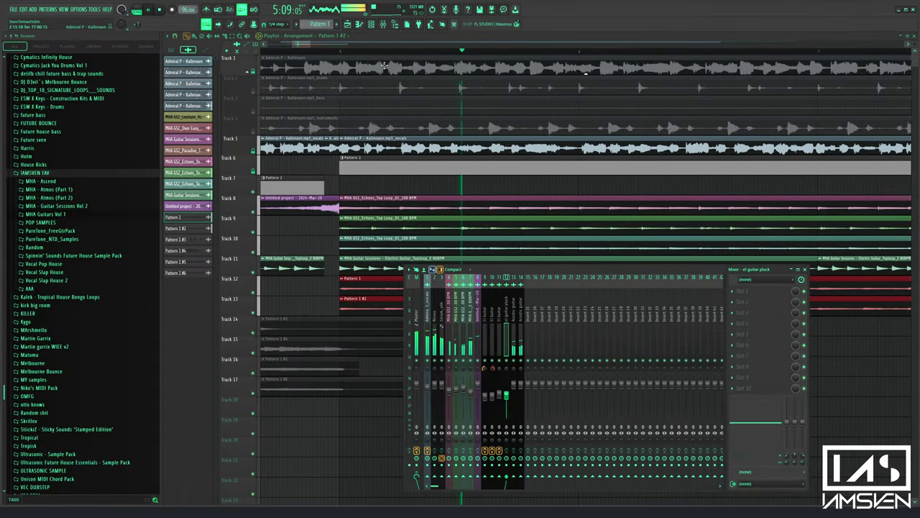
scroll(411, 56, "down", 6)
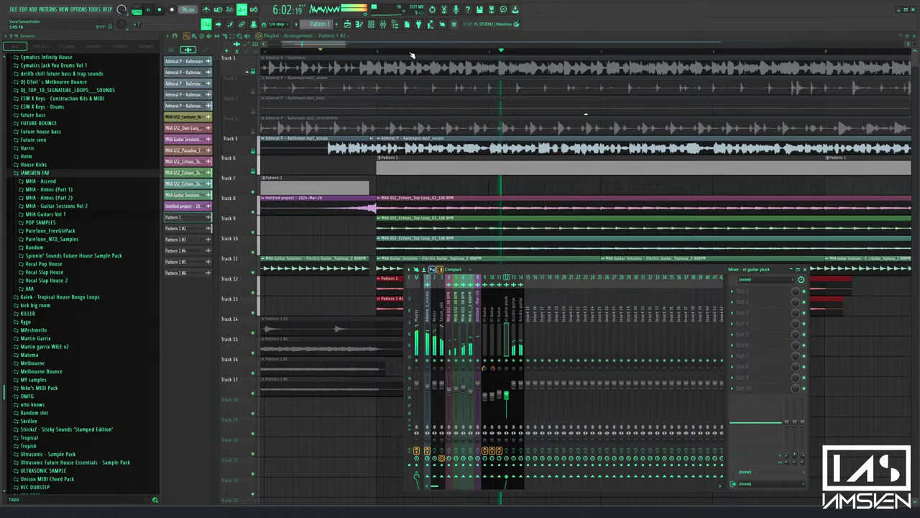
left_click(305, 282, "ctrl")
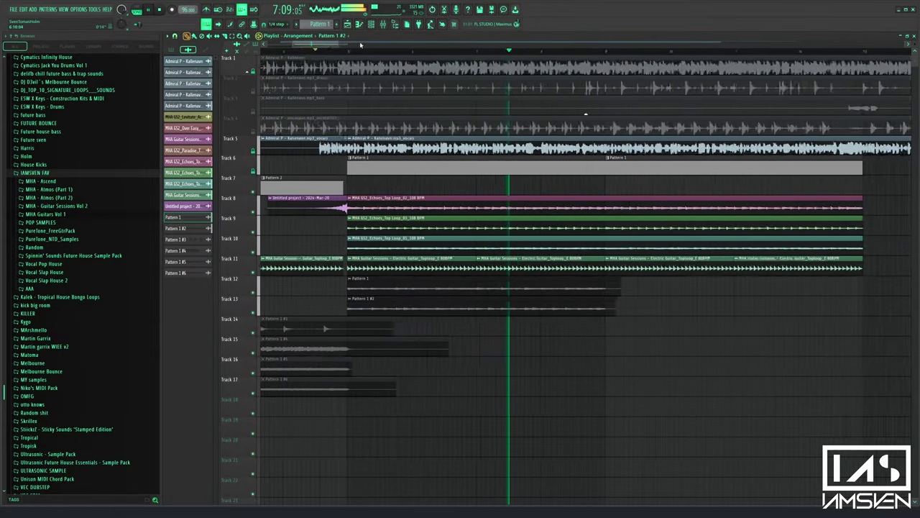
Slice the guitar clips on Tracks 12 and 13 at bar 9 and delete the leftover tails
scroll(361, 45, "up", 2)
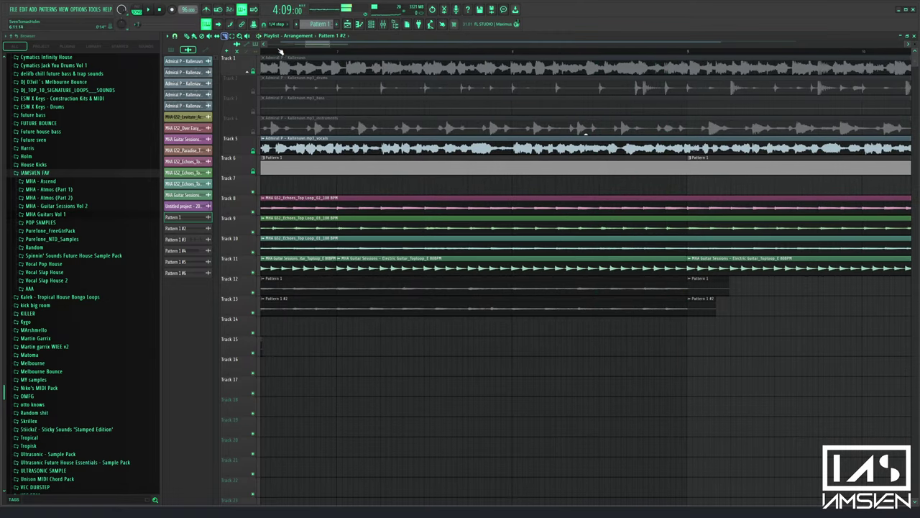
scroll(281, 52, "down", 3)
key("space")
key("p")
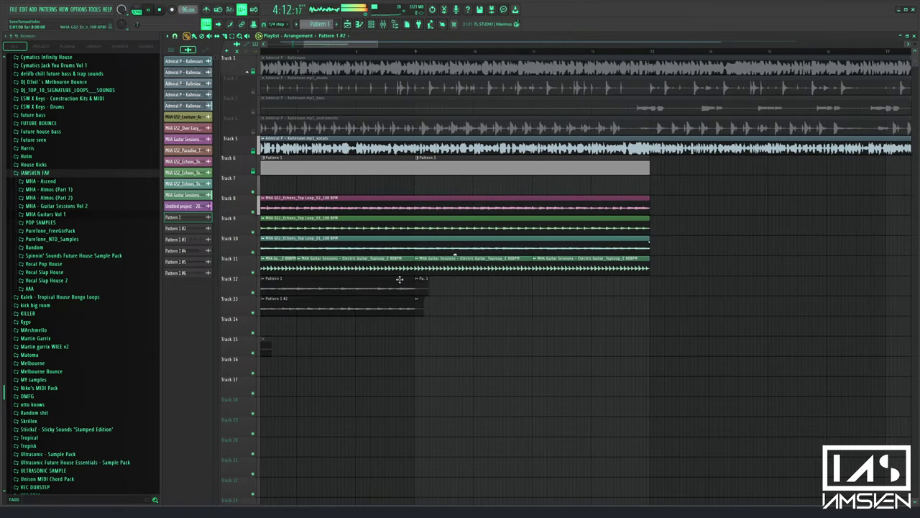
left_click_drag(441, 277, 426, 316)
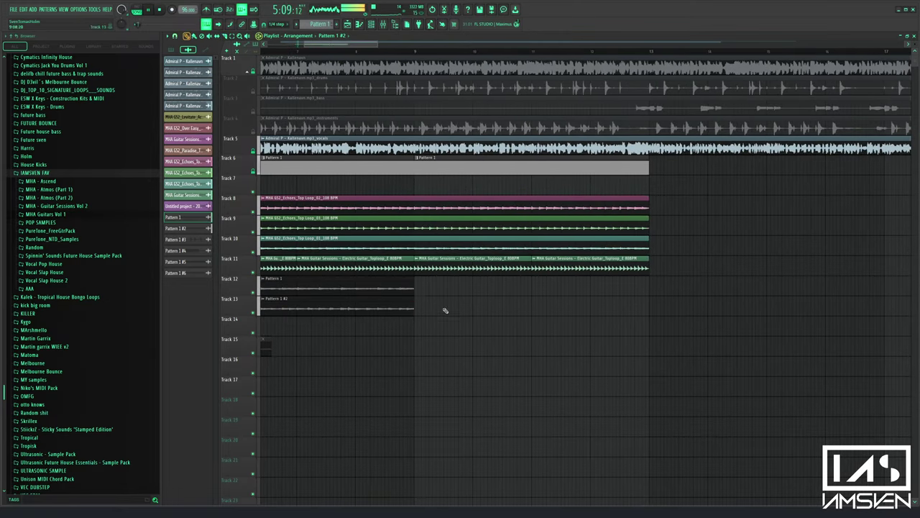
Leave only the vocals on Track 5 and the guitar clips on Tracks 12 and 13 enabled, disabling Track 6, and replay them
scroll(402, 55, "down", 3)
scroll(403, 56, "left", 3)
left_click(253, 152, "ctrl")
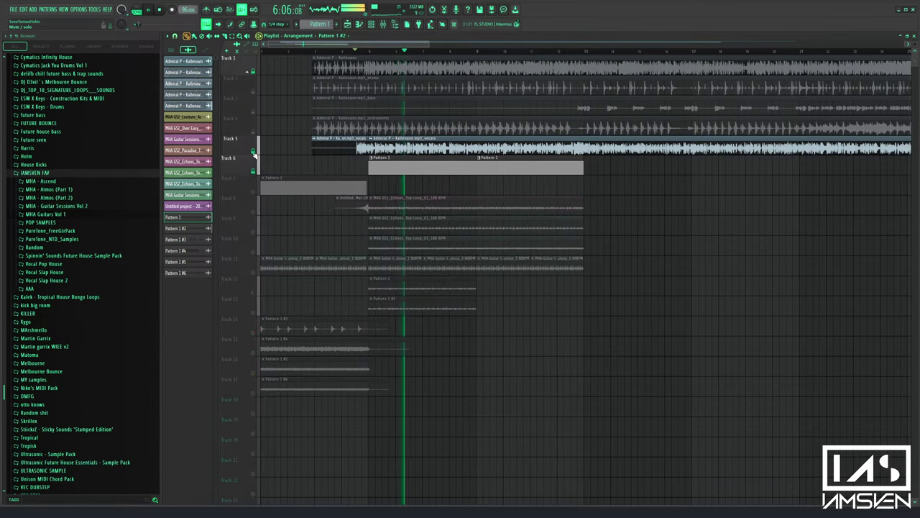
left_click_drag(254, 293, 254, 313)
key("space")
key("space")
left_click(254, 172)
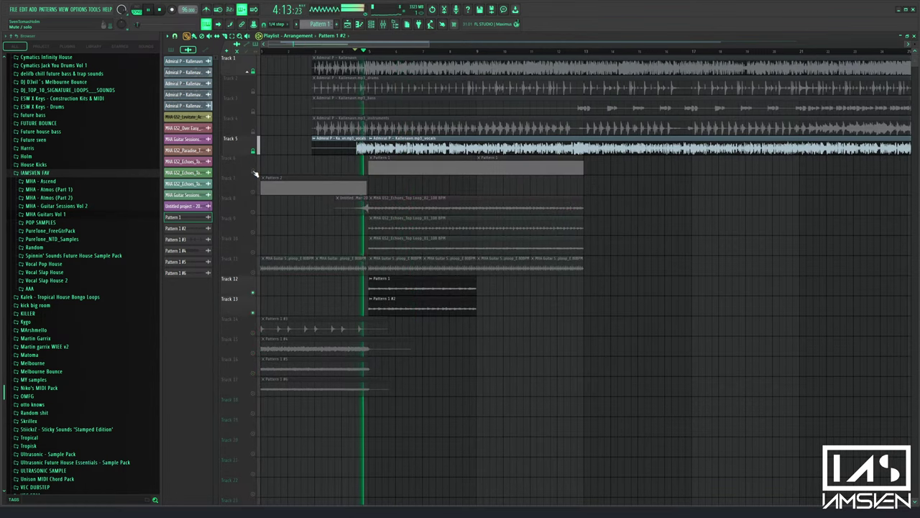
Route the acoustic guitar mixer tracks 13 and 14 to Insert 15 and load FabFilter Pro-Q 3 on it
key("F9")
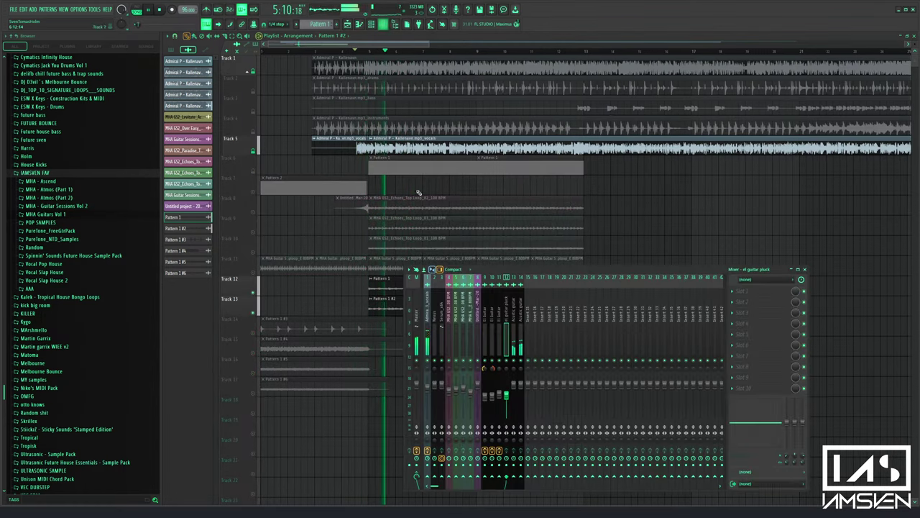
left_click(518, 332)
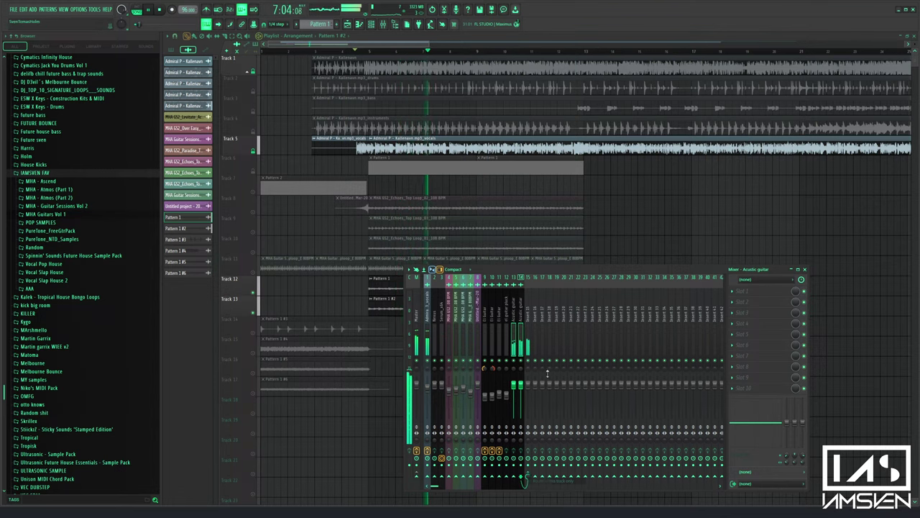
left_click(734, 291)
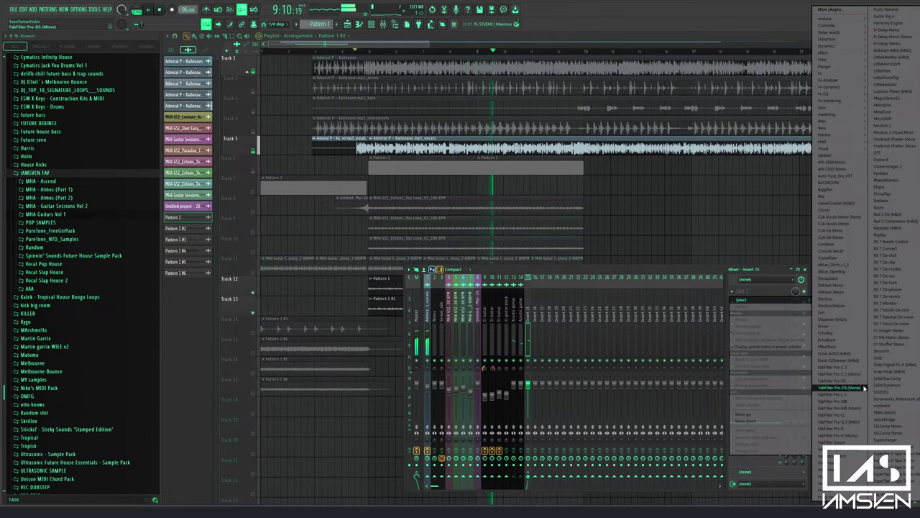
left_click(854, 424)
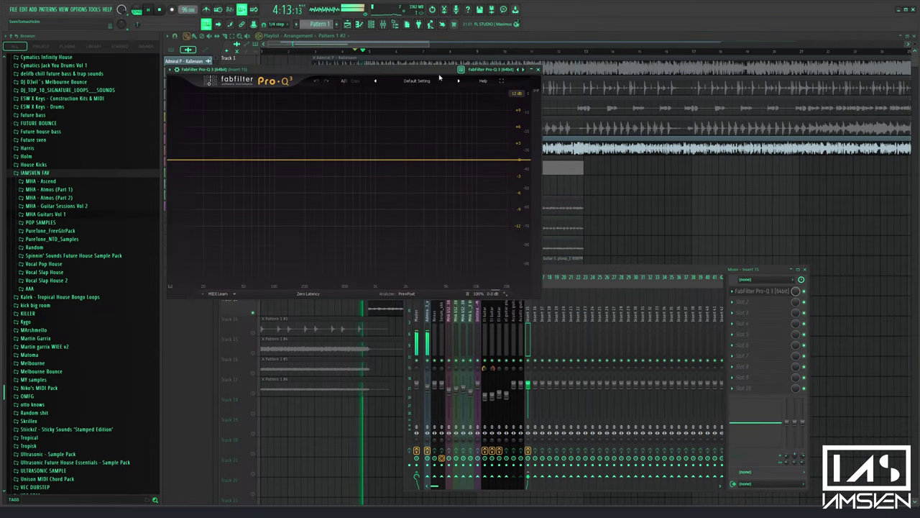
left_click(437, 79)
mouse_move(415, 92)
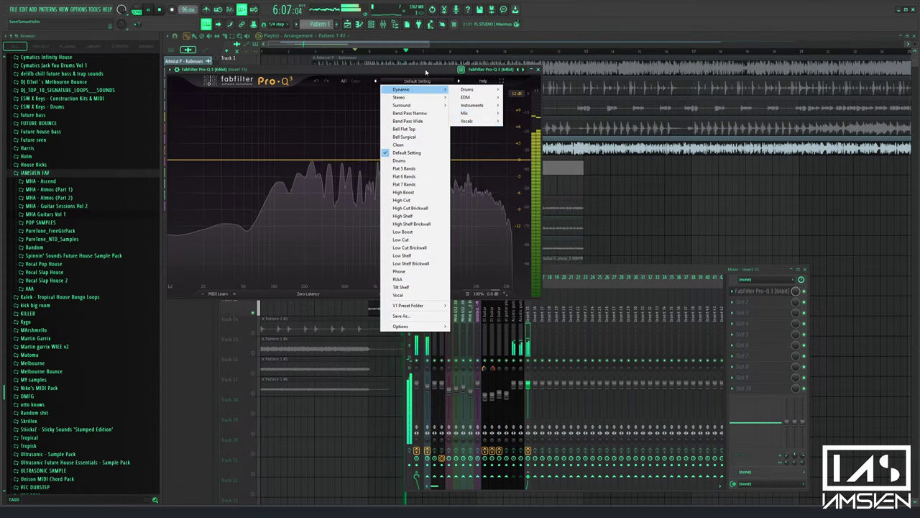
left_click(425, 72)
In Pro-Q 3, add a bell boost of about 3 dB near 11.6 kHz and a 96 dB/oct low cut at about 73 Hz
left_click(463, 150)
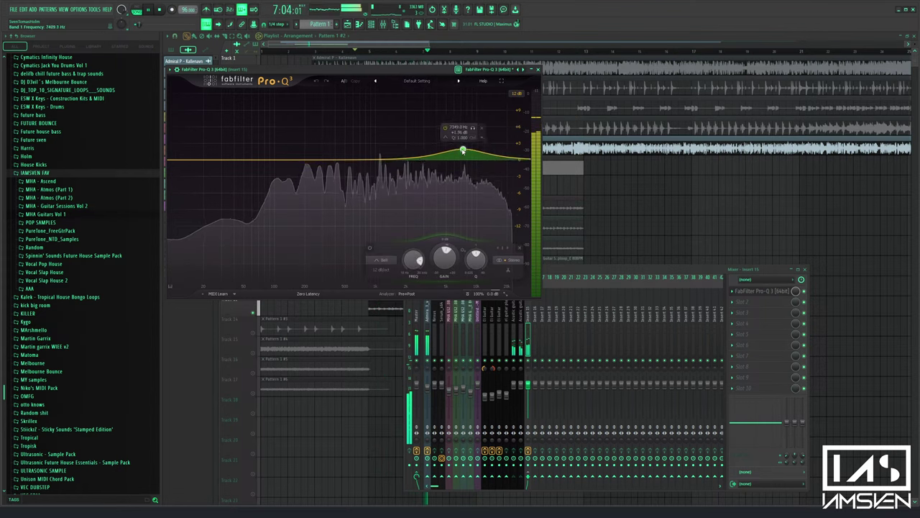
left_click_drag(463, 151, 483, 143)
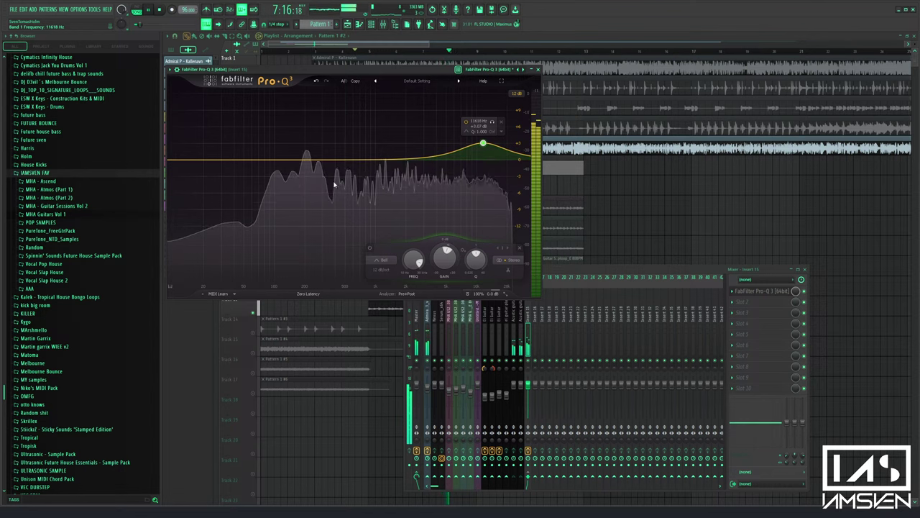
left_click(233, 166)
left_click(196, 263)
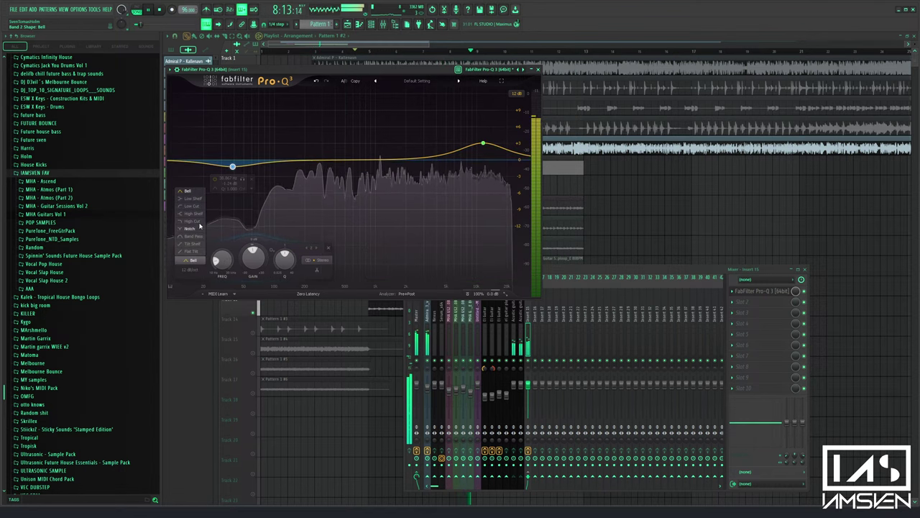
left_click(197, 206)
left_click(192, 270)
left_click(199, 342)
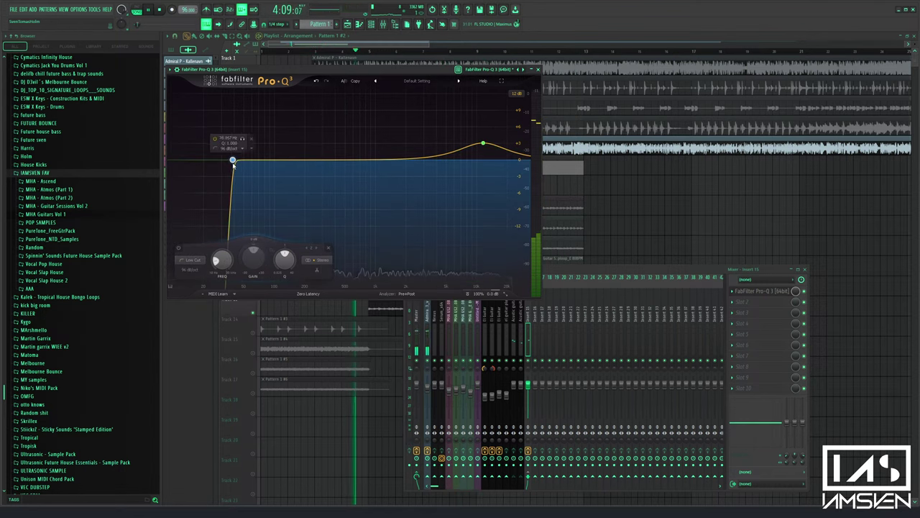
mouse_move(220, 260)
left_mouse_down()
mouse_move(221, 252)
mouse_move(220, 262)
left_mouse_up()
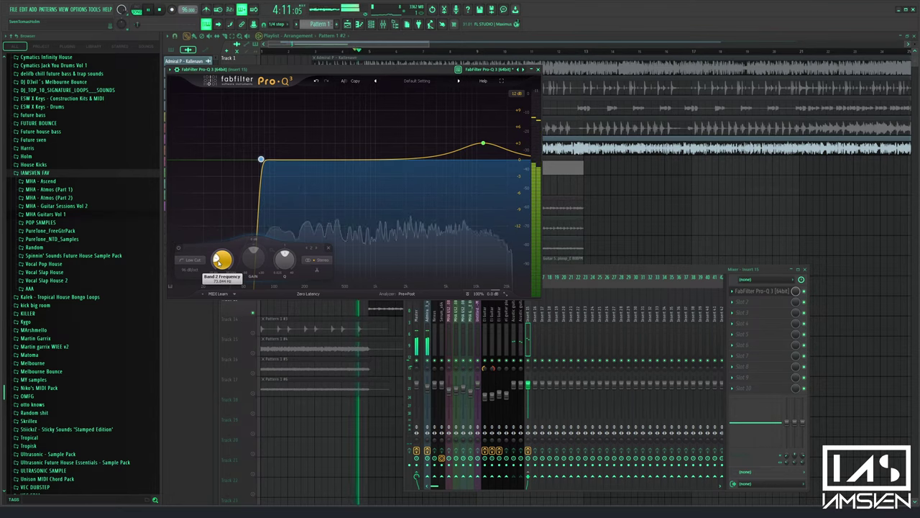
Load Fresh Air in the second effect slot of Insert 15 and set Mid Air to 26 and High Air to 17
left_click(737, 302)
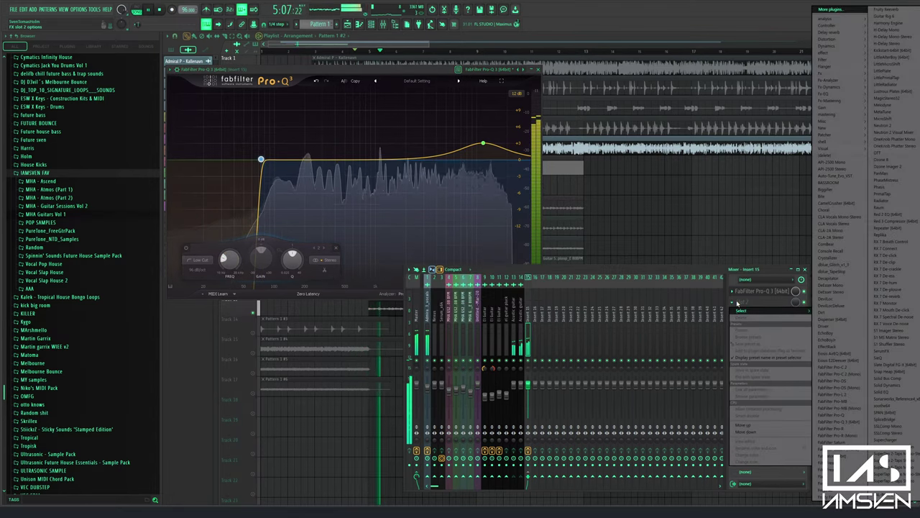
key("F8")
type("fres")
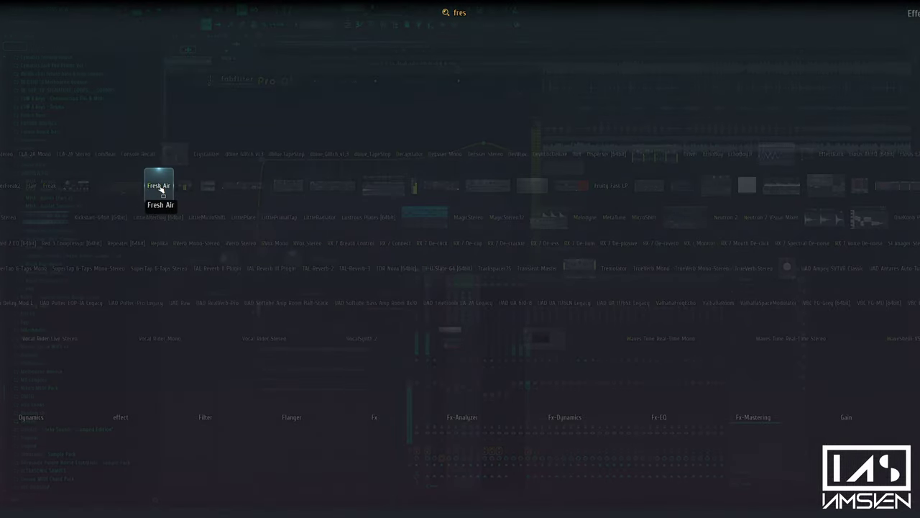
left_click(159, 188)
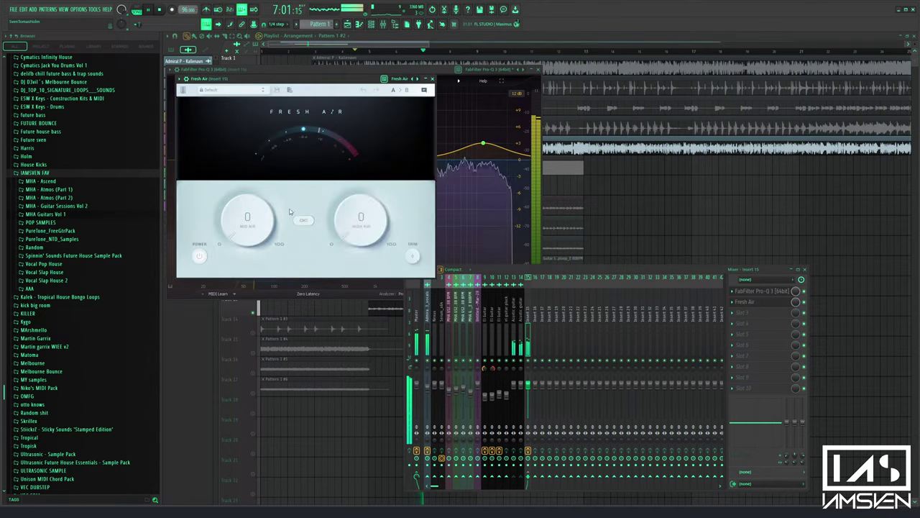
left_click_drag(241, 220, 239, 207)
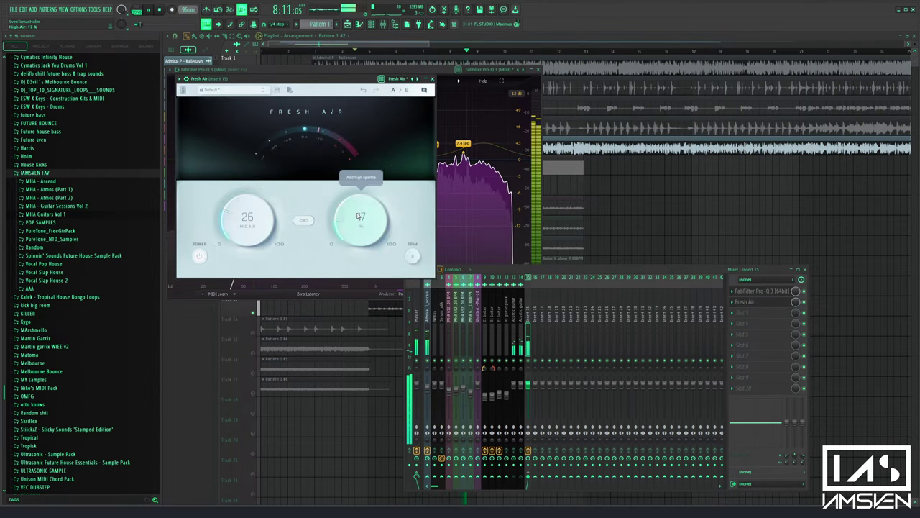
left_click(432, 78)
Load the CLA-2A Stereo compressor in the third slot of Insert 15 and close the open plugin windows
left_click(762, 312)
mouse_move(762, 322)
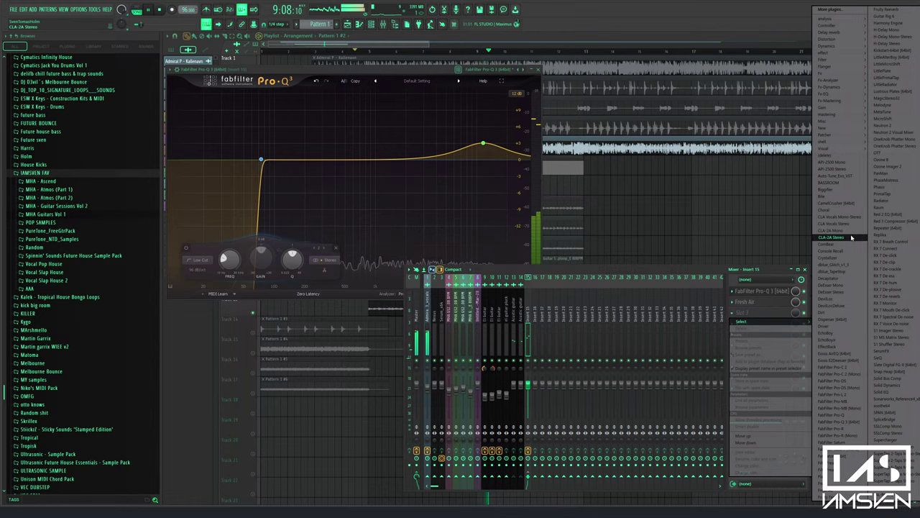
left_click(827, 238)
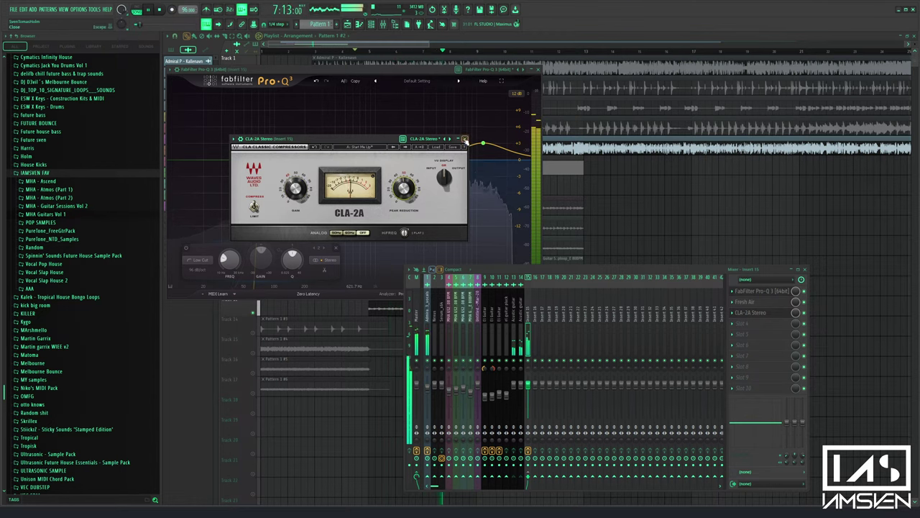
left_click(465, 138)
left_click_drag(614, 266, 668, 265)
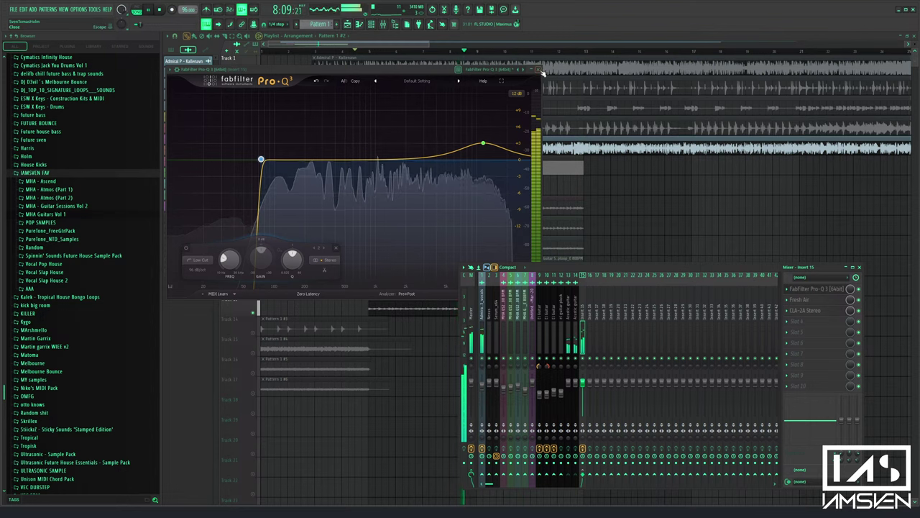
left_click(430, 229)
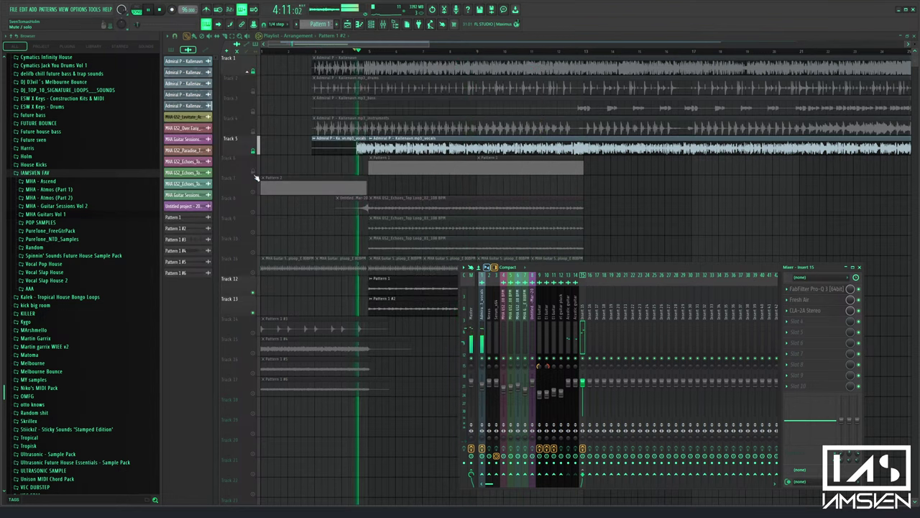
Enable the muted playlist tracks again, close the mixer, and play all layers from just before bar 5
left_click(384, 24)
left_click(384, 24)
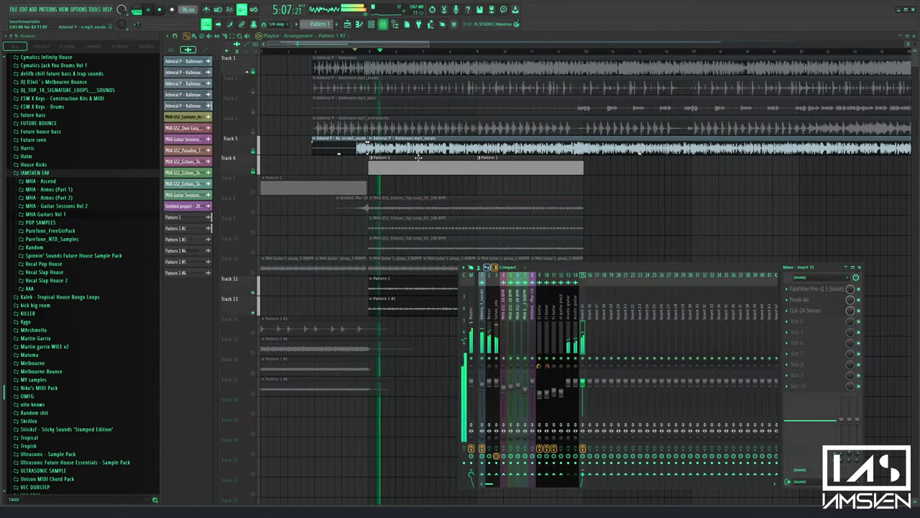
left_click(276, 209)
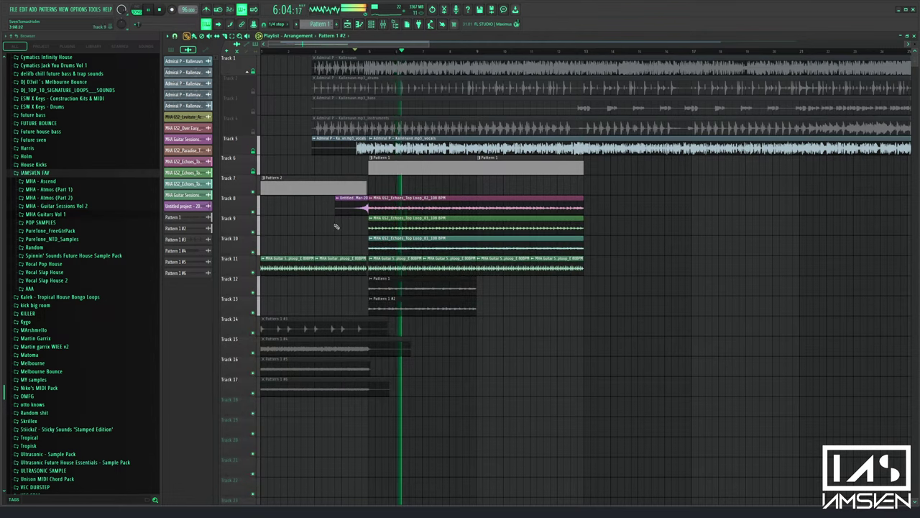
left_click(358, 51)
scroll(366, 51, "up", 5)
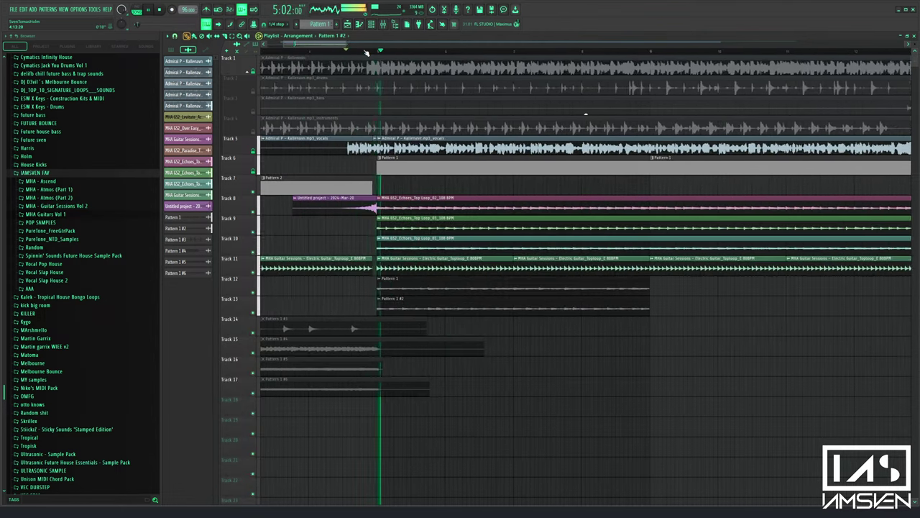
Isolate the guitar clips on Tracks 12 and 13, disabling Tracks 5 and 6 as well, and play them alone
key("space")
right_click(253, 293)
left_click(253, 313)
key("space")
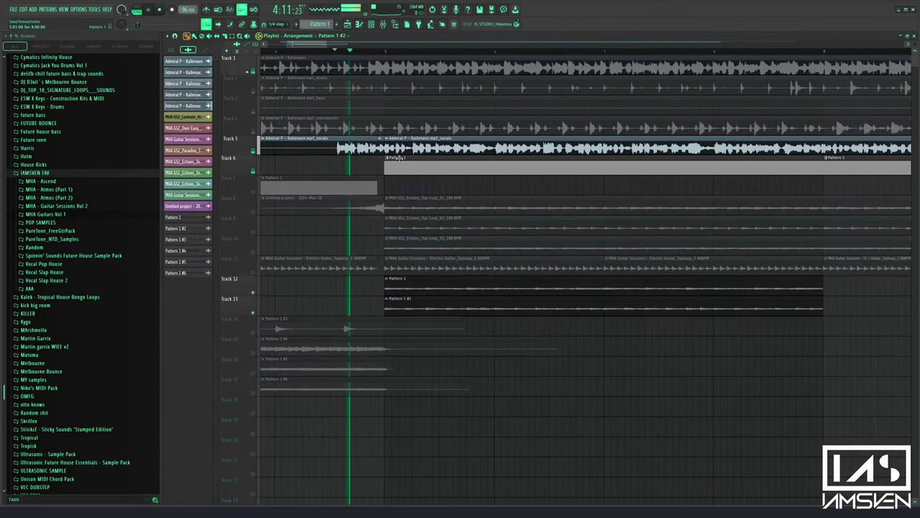
key("space")
left_click(253, 172)
key("space")
left_click(253, 152)
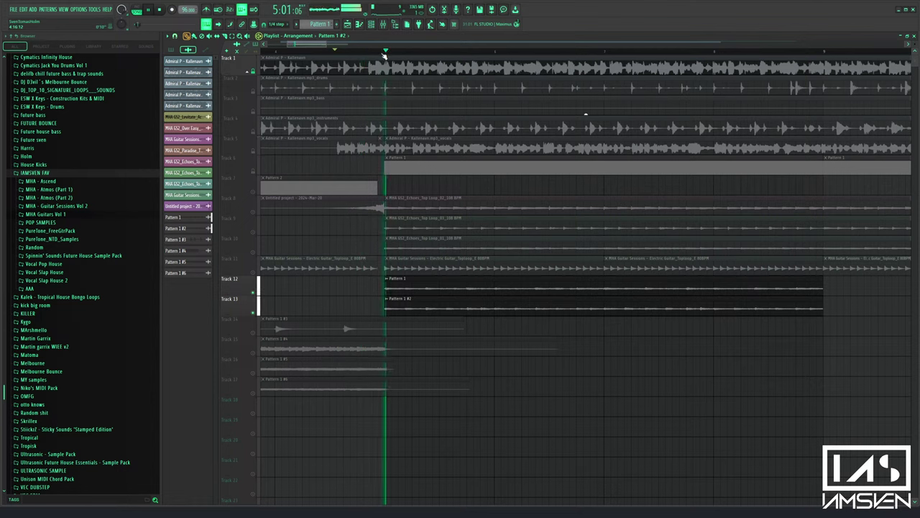
Clear the old sample in Edison on the Master and try recording the isolated guitar layers from bar 5
left_click(385, 25)
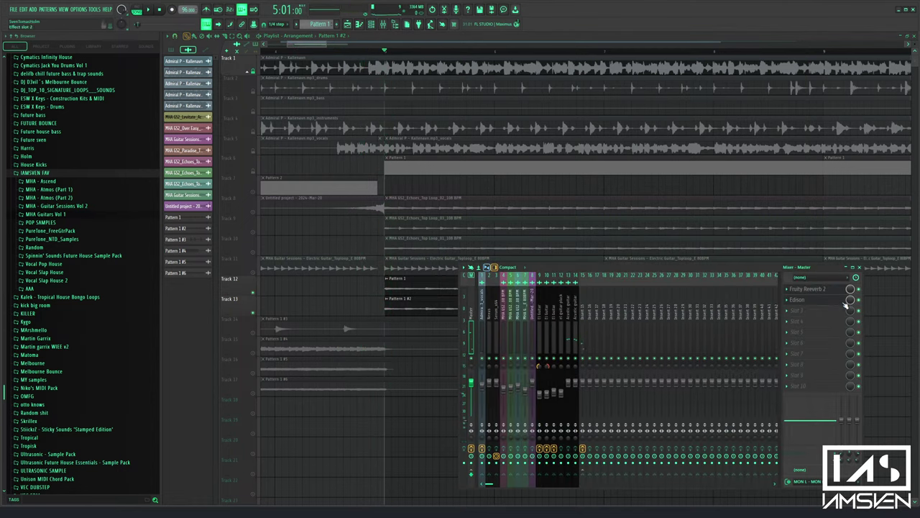
left_click(811, 303)
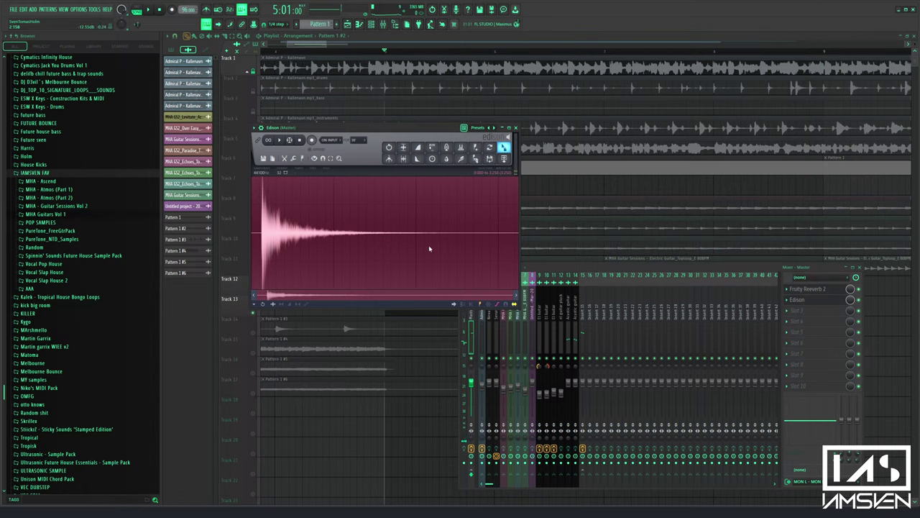
key("Delete")
left_click(154, 12)
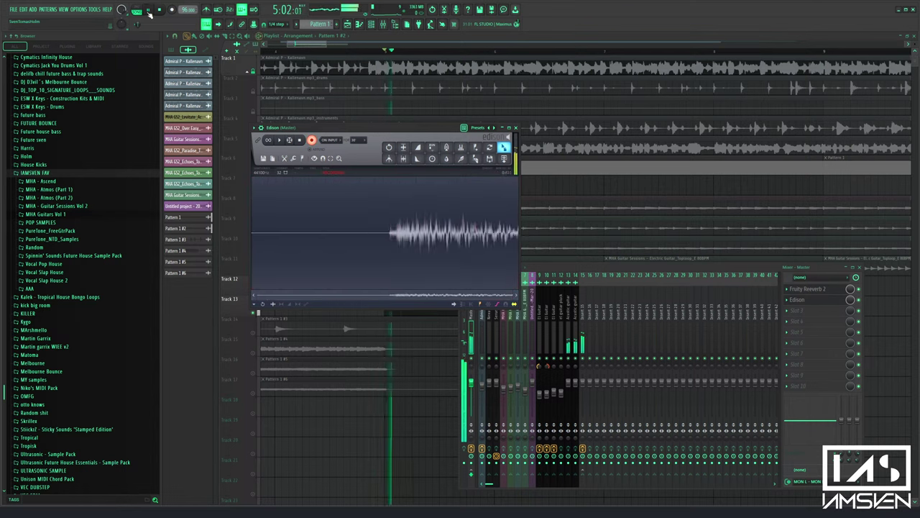
key("Delete")
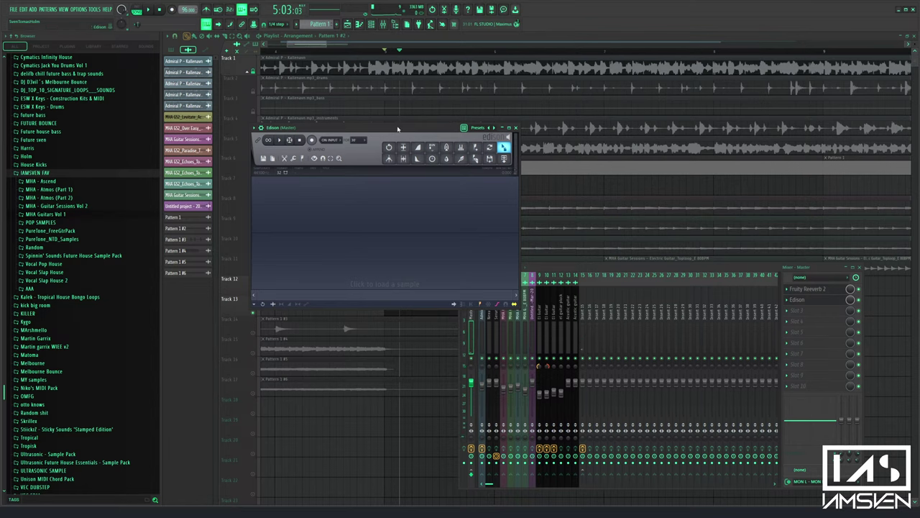
Record a short guitar hit with its reverb tail from bar 5 in Edison and place the recording on Track 20
left_click_drag(398, 128, 396, 187)
left_click(385, 52)
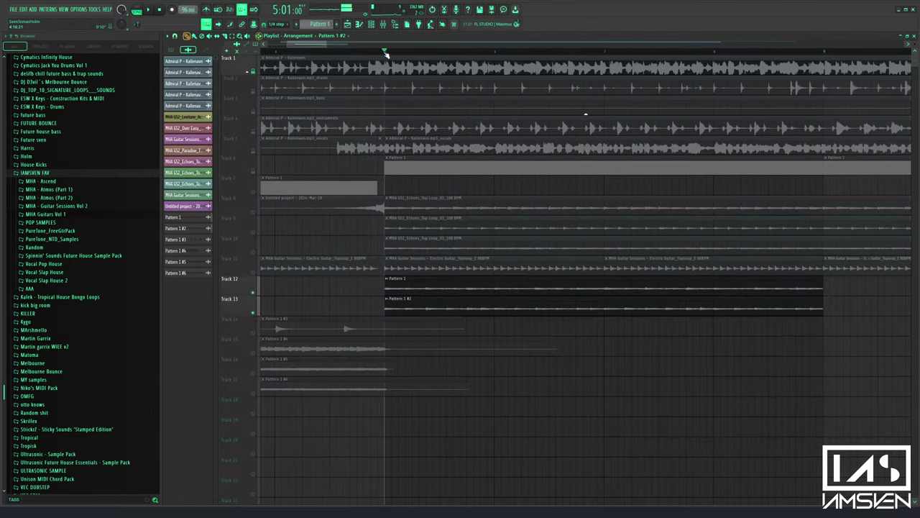
left_click(384, 24)
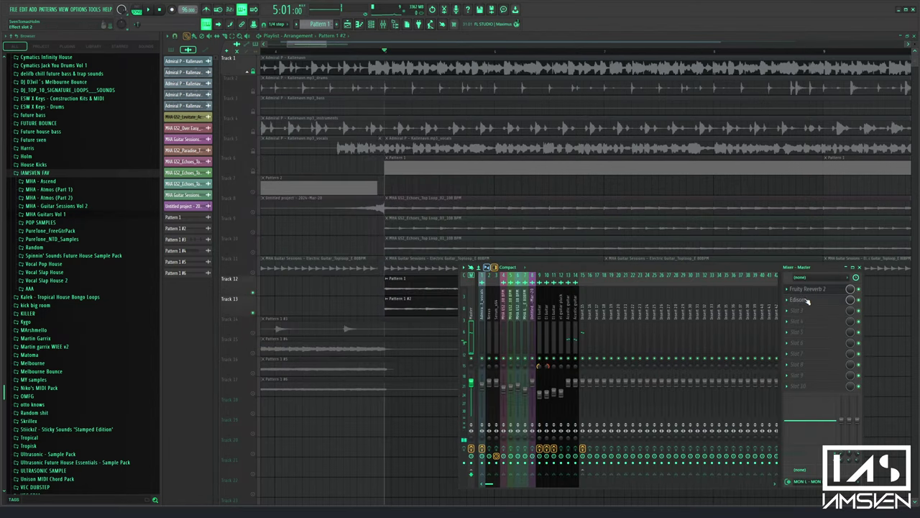
left_click(800, 300)
key("space")
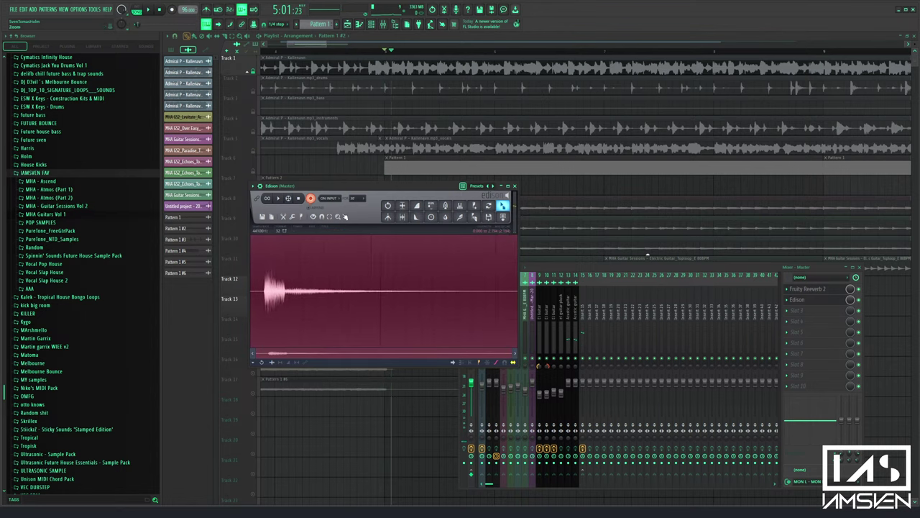
left_click_drag(503, 209, 457, 396)
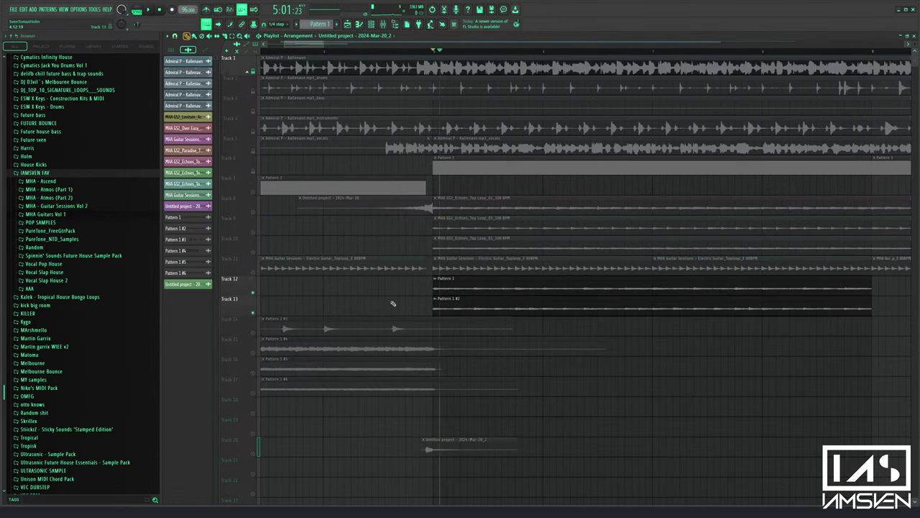
Disable Tracks 12 and 13, enable the vocals on Track 5, and set playback to start at bar 5
left_click(252, 292)
left_click(253, 312)
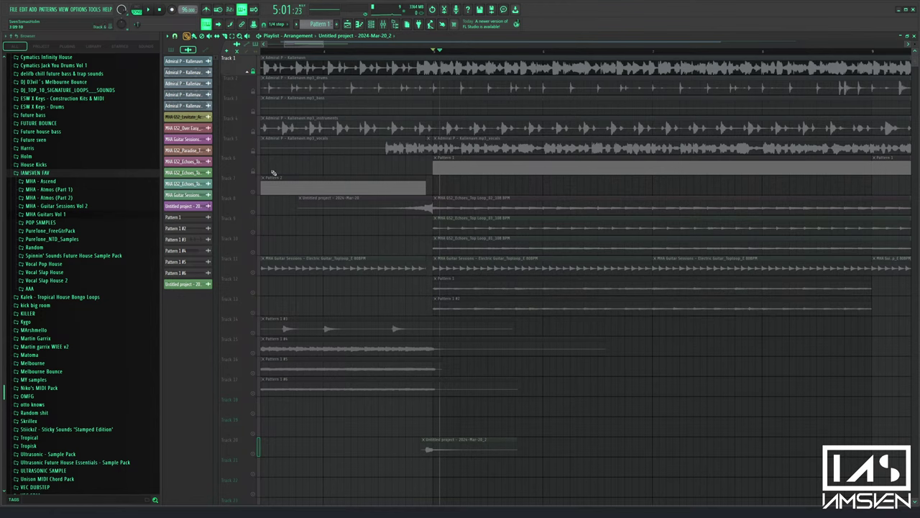
left_click(253, 151)
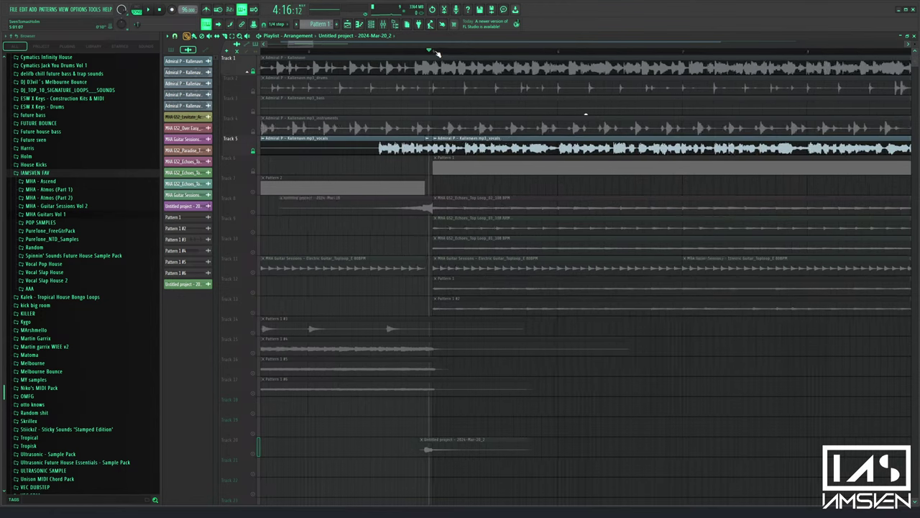
scroll(434, 56, "up", 3)
key("space")
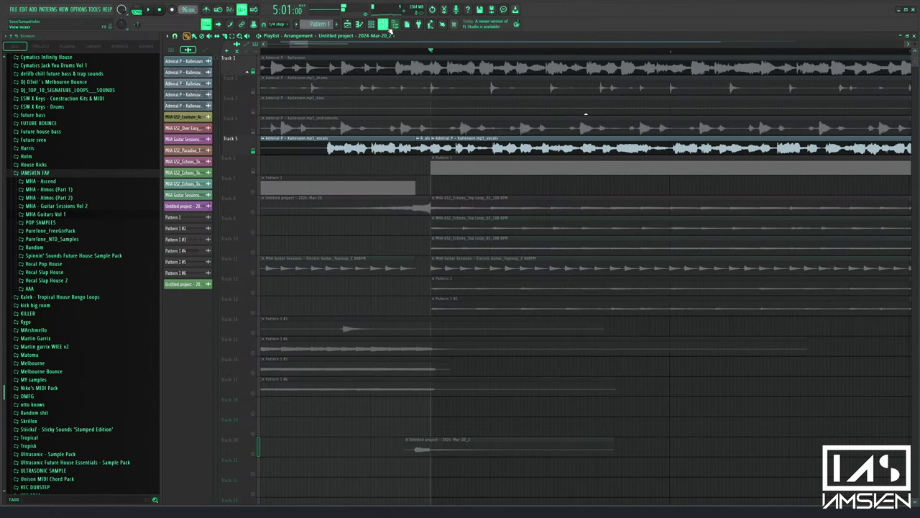
Clear Edison on the Master, record a short vocal hit with its reverb tail, and place the recording on Track 19
left_click(389, 24)
left_click(800, 301)
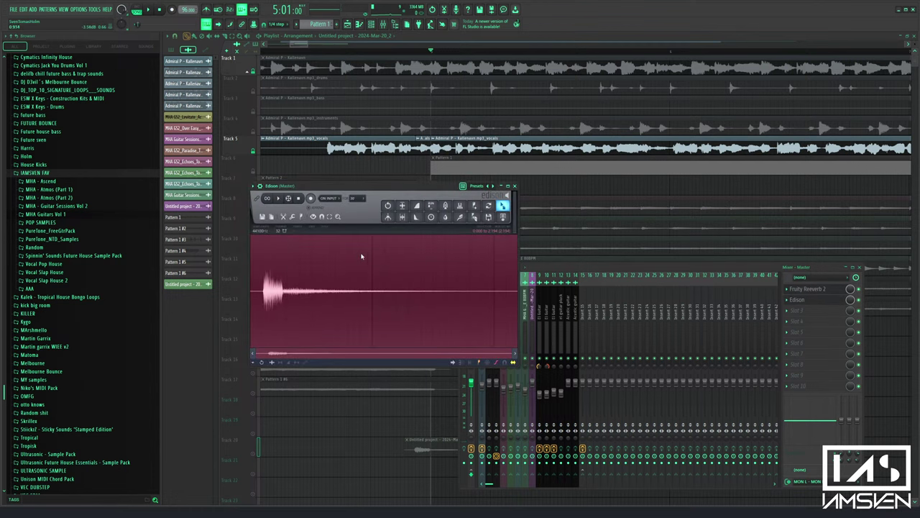
key("Delete")
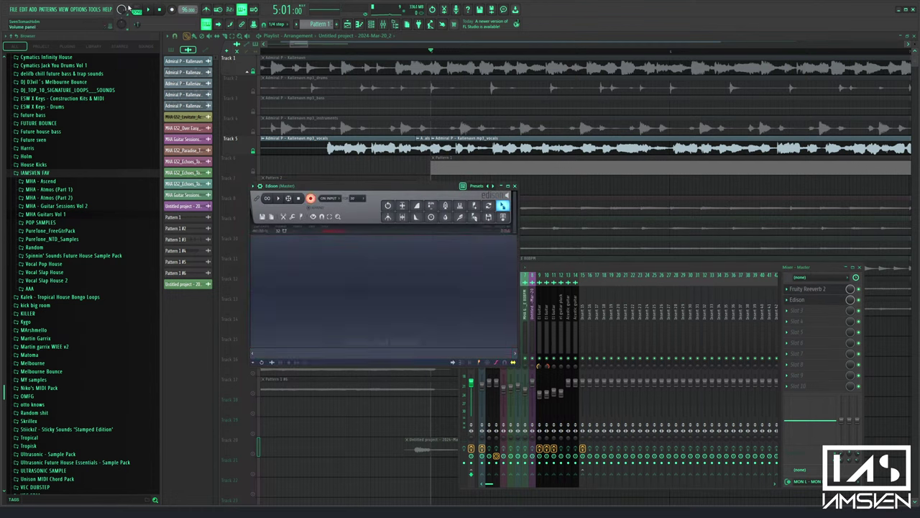
left_click(148, 10)
left_click(148, 10)
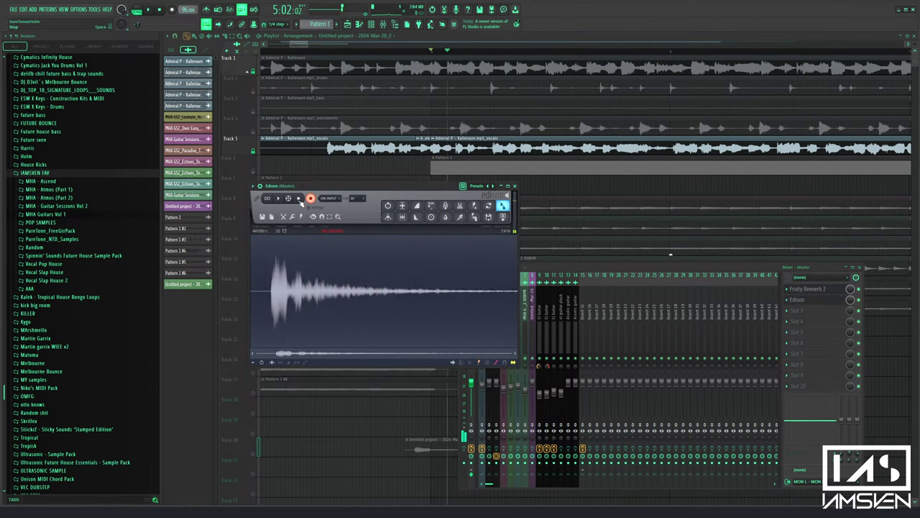
left_click(300, 199)
left_click_drag(503, 206, 362, 431)
Bypass Fruity Reeverb 2 on the Master and enable all the muted playlist tracks again
left_click(382, 24)
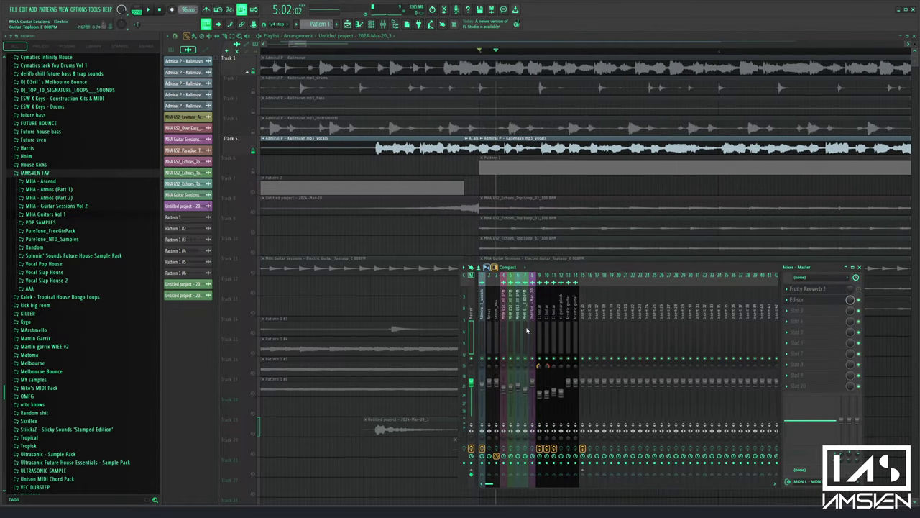
key("F9")
key("space")
left_click(254, 150, "ctrl")
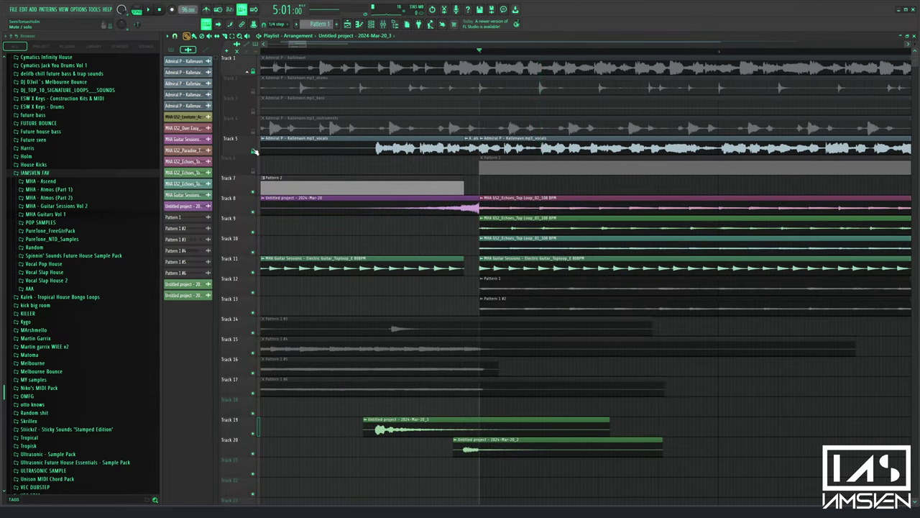
Mute the vocal recording on Track 19, then reverse the guitar recording and move it to Track 18, trimmed to end at bar 5
scroll(365, 345, "down", 2)
right_click(390, 383, "alt")
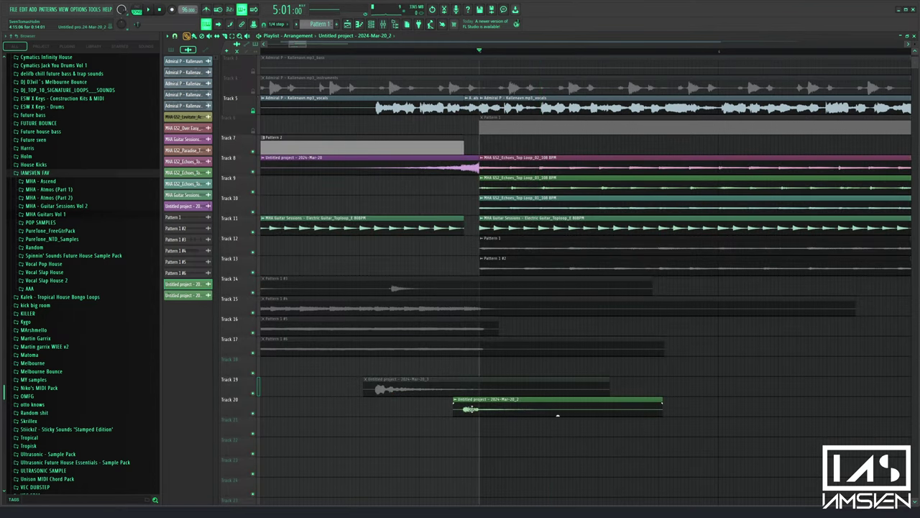
double_click(472, 409)
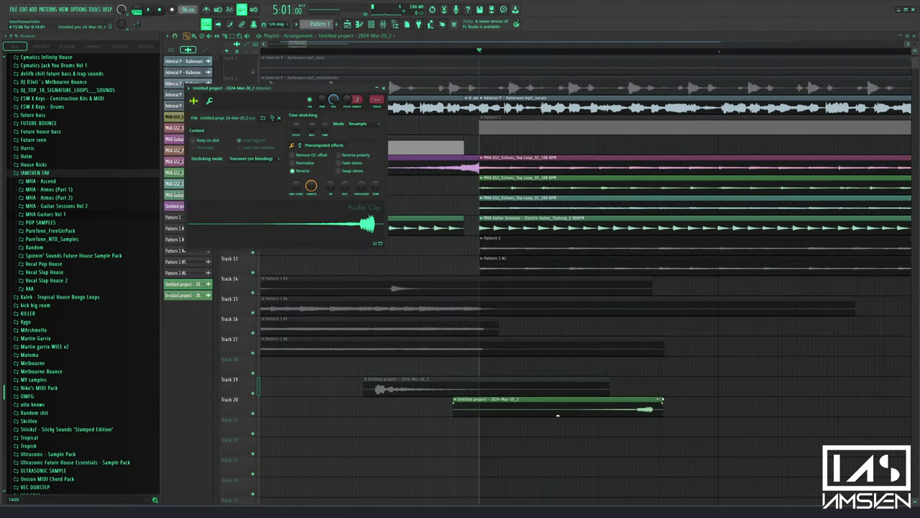
left_click_drag(661, 399, 462, 360)
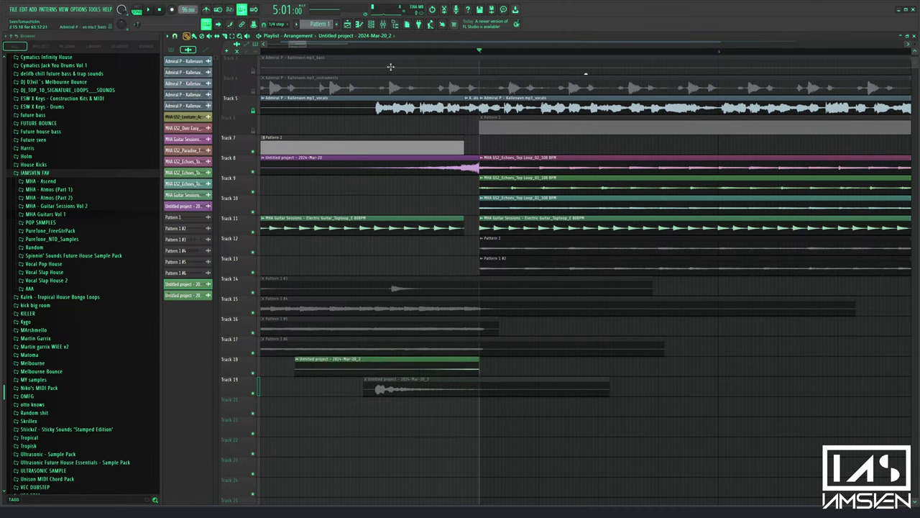
Isolate Track 18 with the vocals still enabled, play from 4:11, and open the reversed guitar clip's channel settings
key("space")
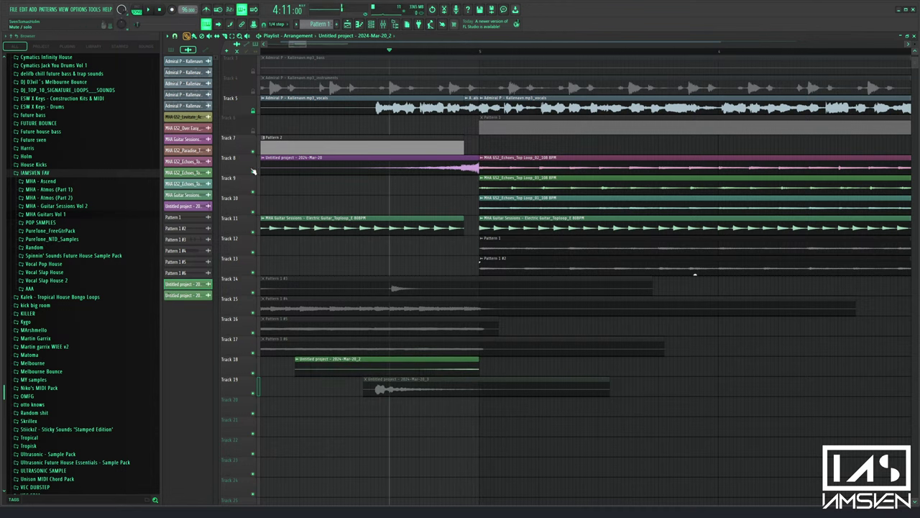
left_click(253, 151)
left_click(253, 171)
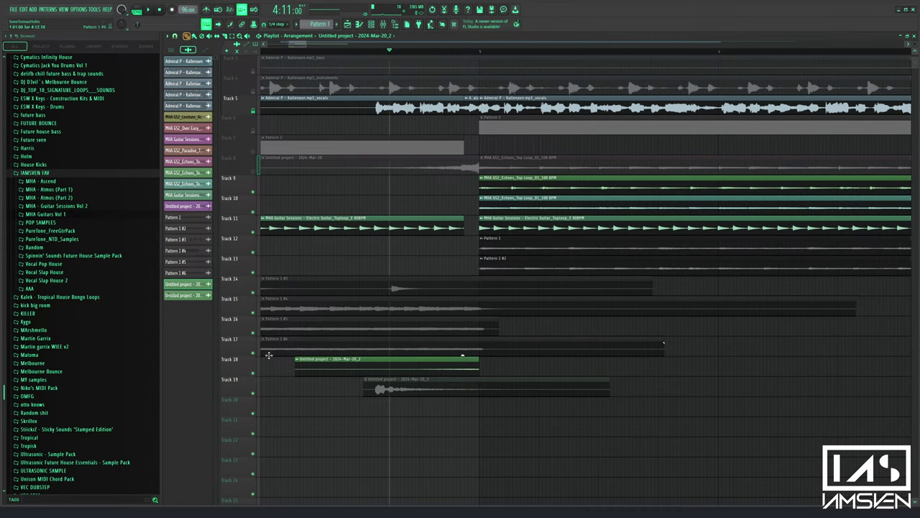
right_click(253, 373)
key("space")
double_click(405, 371)
key("space")
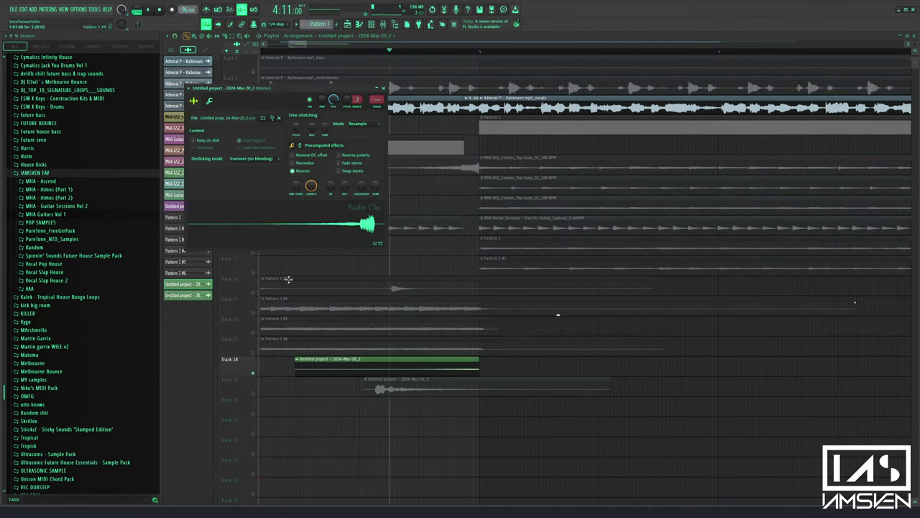
Disable Track 5 as well, play the reversed guitar clip alone, and move its channel settings window clear of the clips
left_click_drag(332, 87, 350, 205)
left_click(256, 112)
left_click(254, 111)
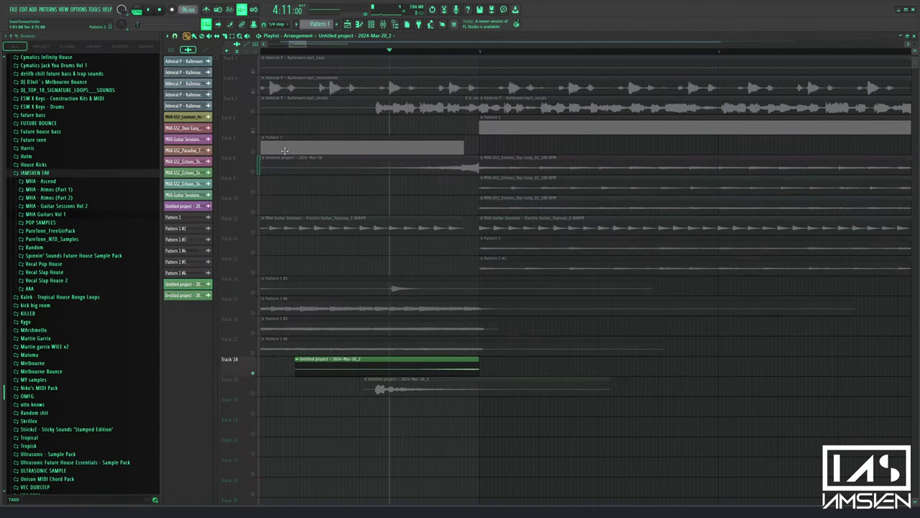
key("space")
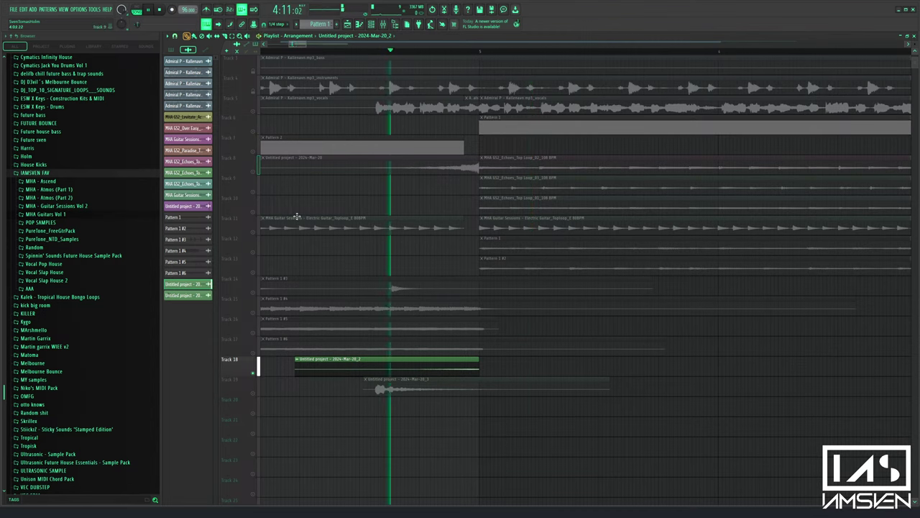
double_click(428, 369)
key("space")
key("space")
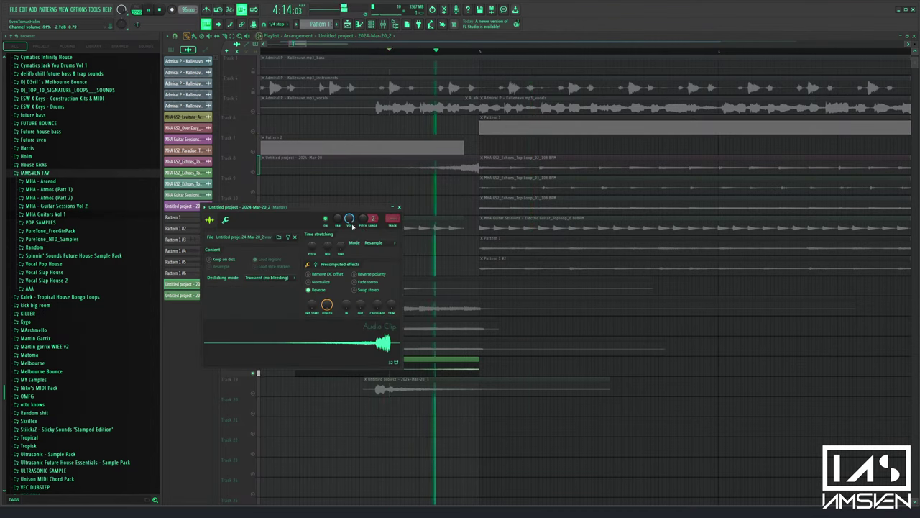
left_click(226, 220)
key("space")
left_click_drag(358, 229, 704, 337)
key("space")
Enable Tracks 12 and 13 and play the reversed guitar clip leading into the guitar layers at bar 5
left_click(253, 272)
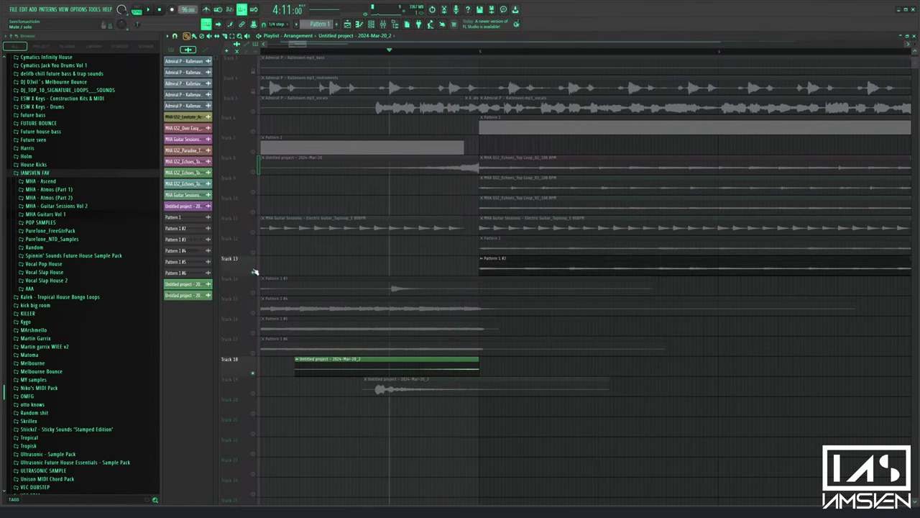
left_click(254, 272)
left_click(253, 272)
left_click(253, 252)
key("space")
Stop playback and open the level adjustment settings of the reversed guitar clip
double_click(443, 364)
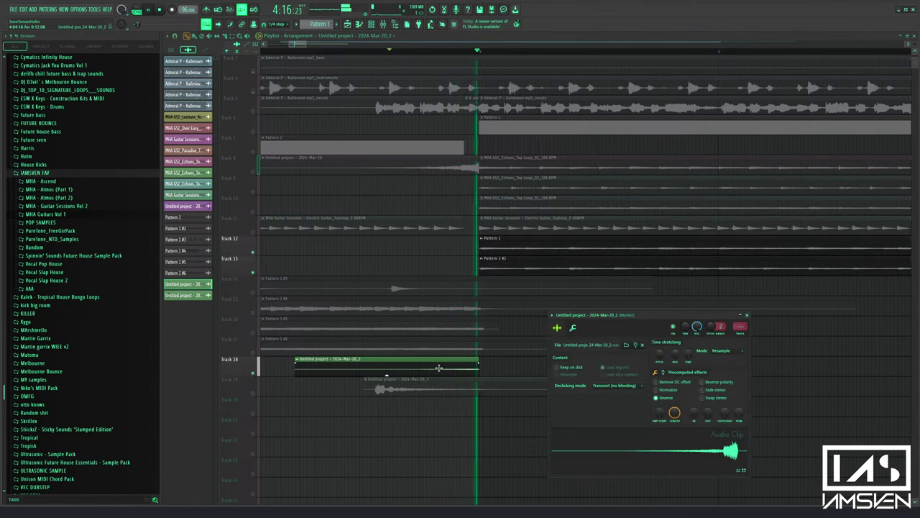
left_click(573, 328)
right_click(561, 355)
left_click(575, 361)
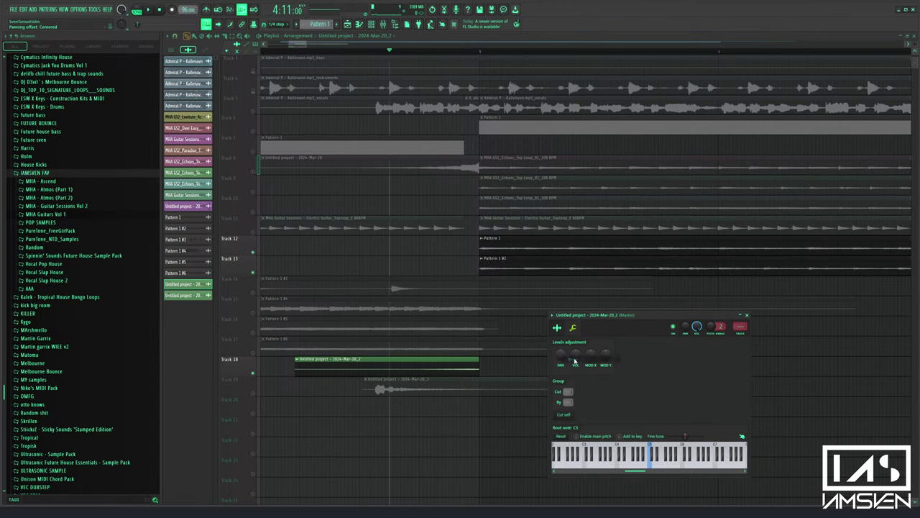
Reverse the vocal recording on Track 19, trim the silence at its end, and align that end with bar 5
double_click(421, 385)
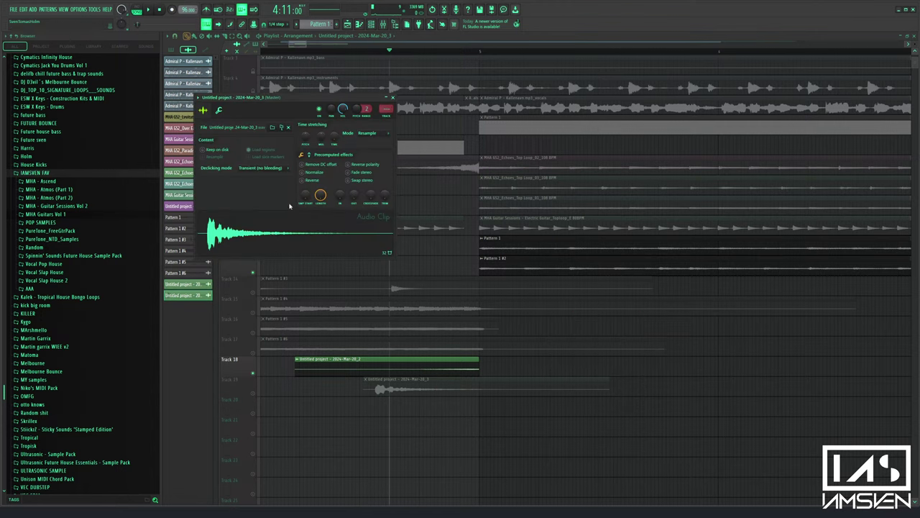
left_click(303, 180)
left_click_drag(609, 379, 587, 379)
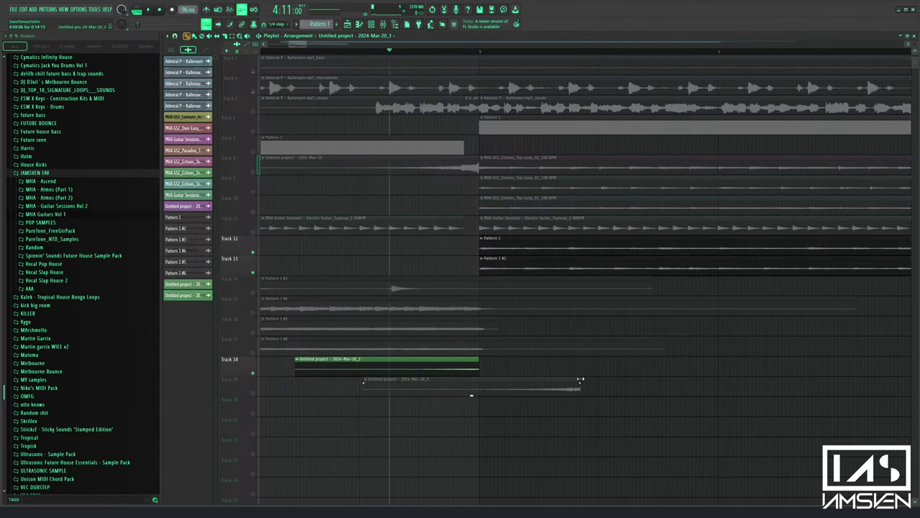
double_click(469, 382)
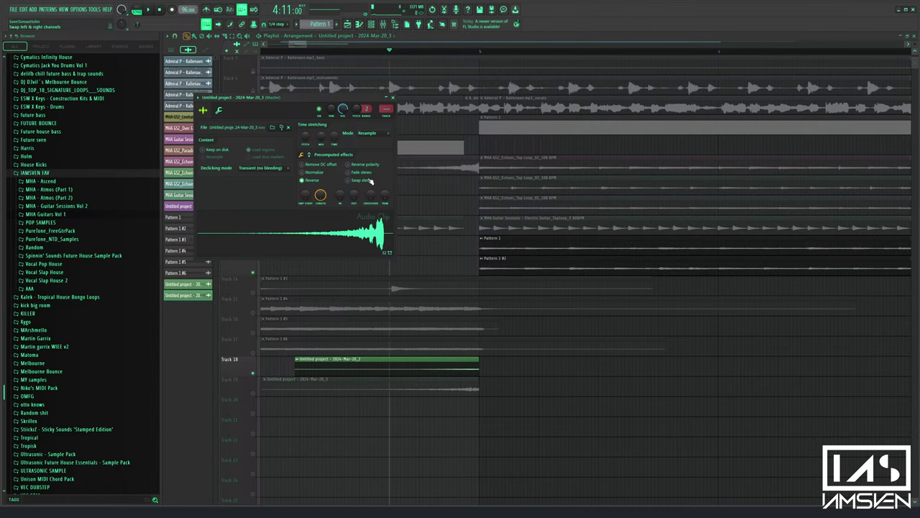
Enable Track 19, unmute the reversed vocal clip, and play it with the guitar layers from 4:11
left_click(254, 394)
key("space")
double_click(380, 390)
right_click(396, 422)
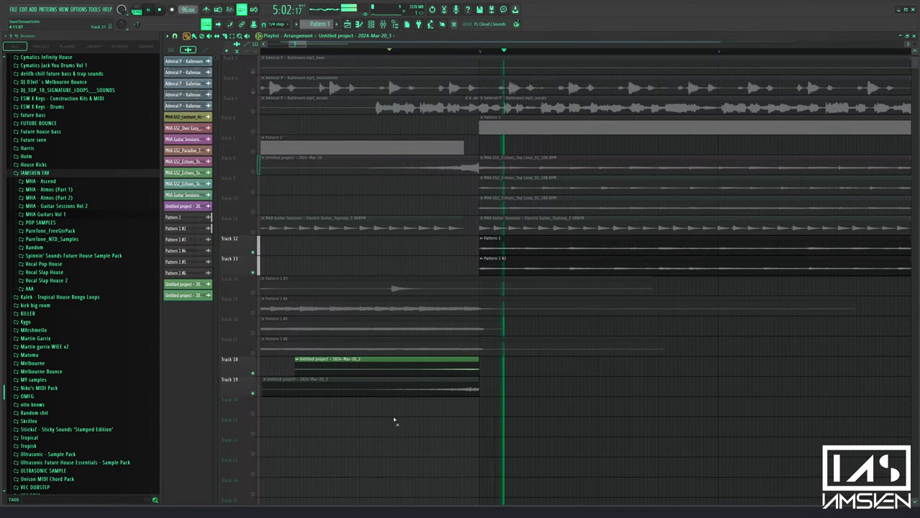
key("space")
key("space")
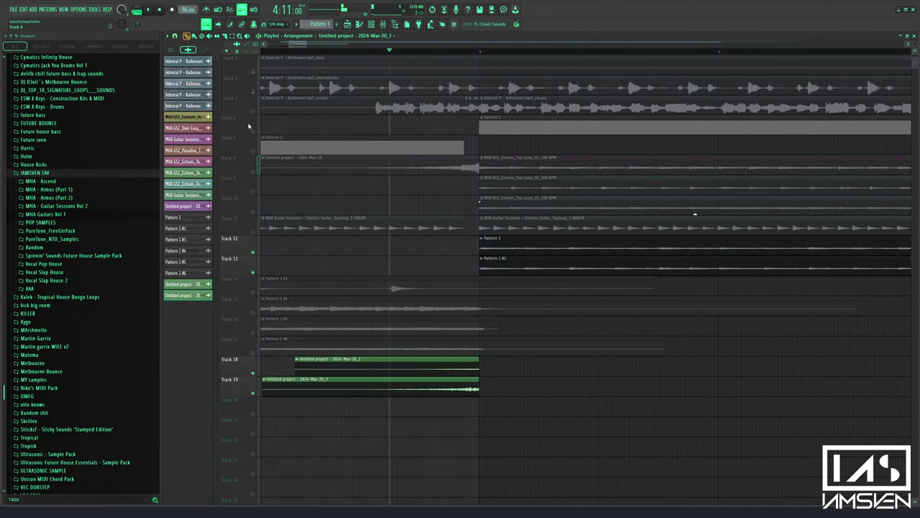
Enable all the muted playlist tracks again and play the arrangement with both reversed clips from 4:11
left_click(253, 112)
key("space")
right_click(253, 132)
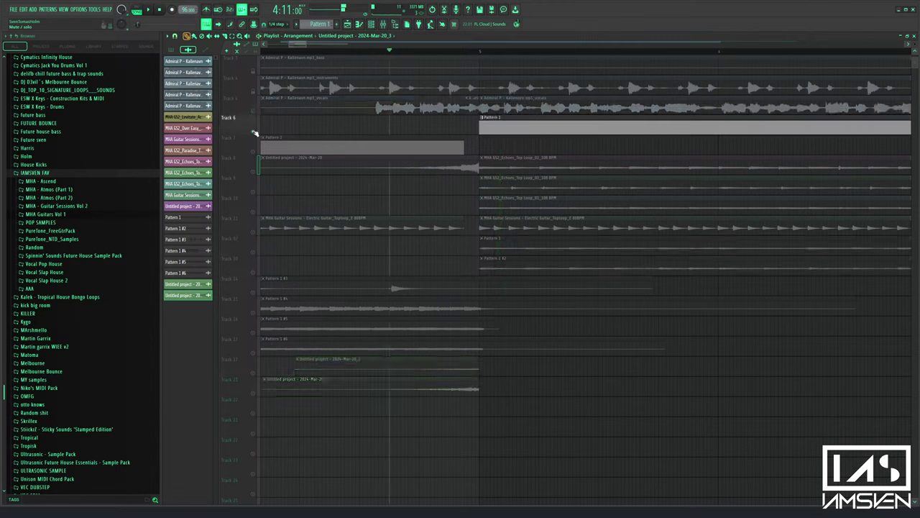
right_click(254, 132)
key("space")
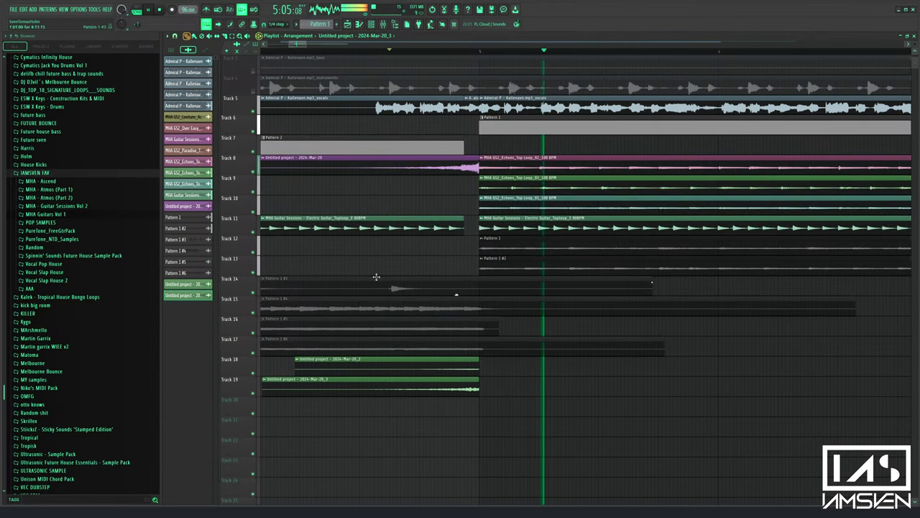
Play the arrangement from 4:11 again to review the reversed transitions leading into the section at bar 5
scroll(440, 89, "down", 6, "ctrl")
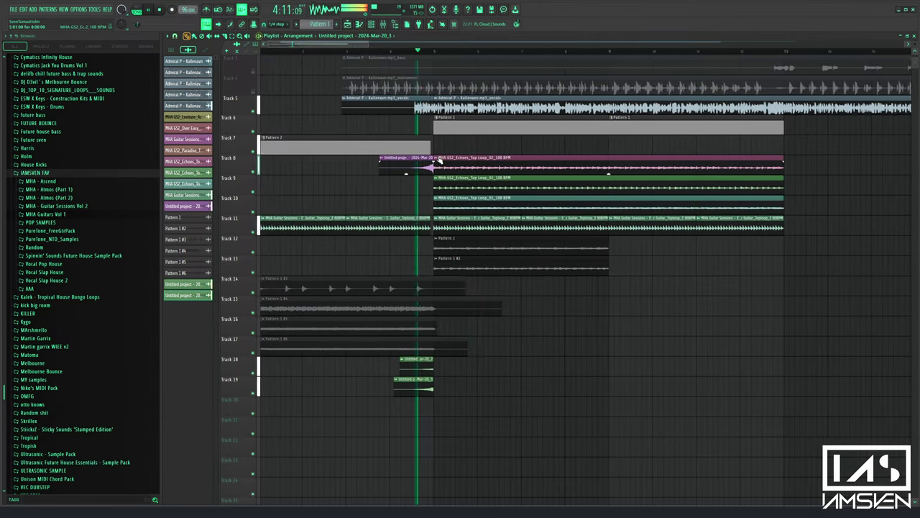
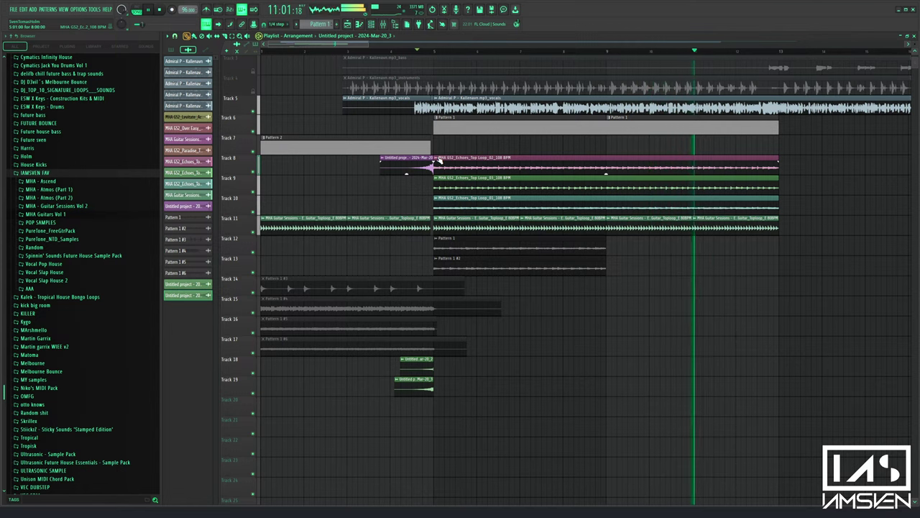
key("space")
key("space")
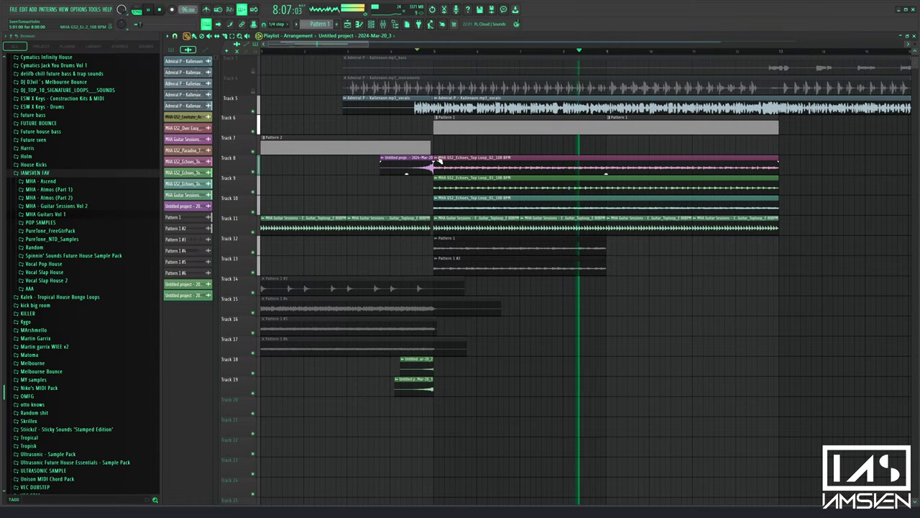
key("space")
key("space")
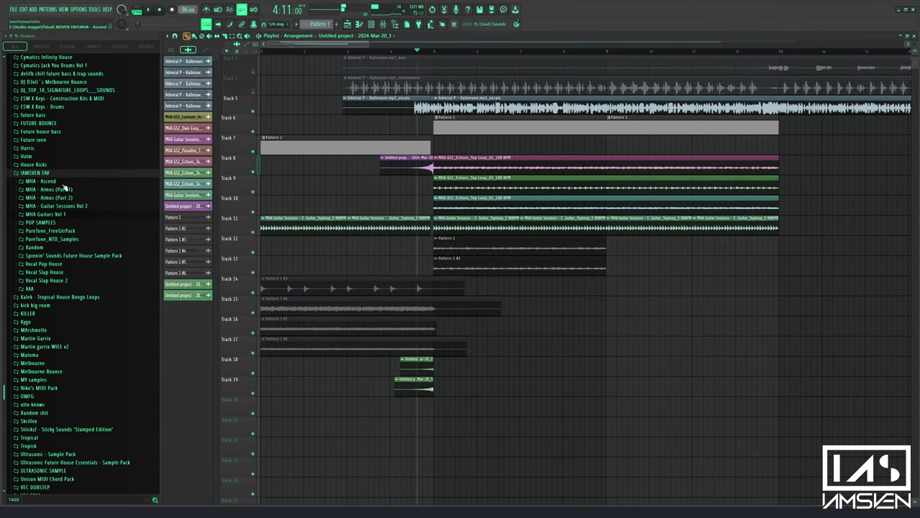
Find the soft kicks in the MHA - Ascend drum samples and audition Soft_Kick_01_G and Soft_Kick_02_D
left_click(61, 183)
key("space")
left_click(38, 231)
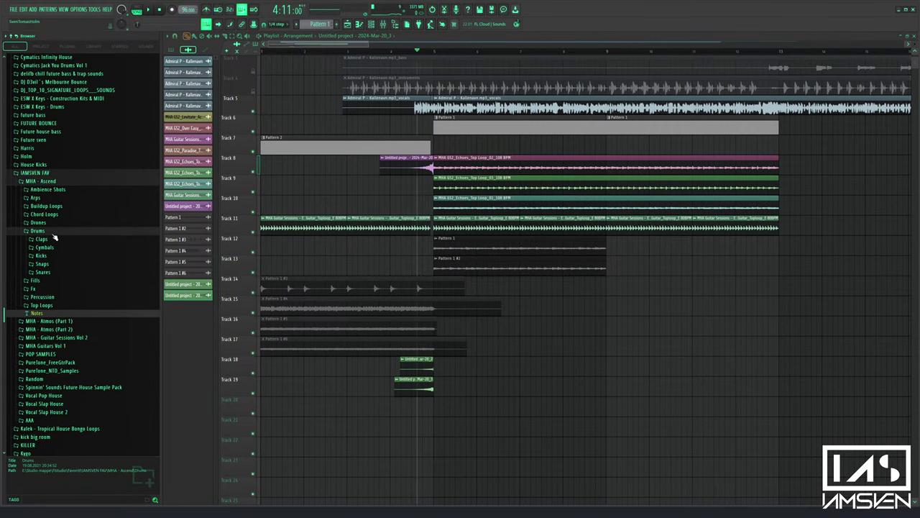
left_click(41, 255)
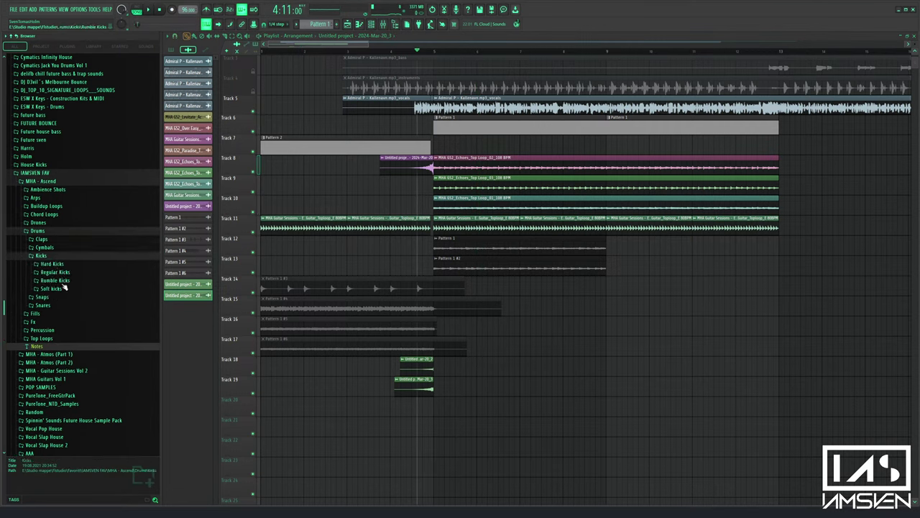
left_click(62, 288)
left_click(69, 297)
left_click(74, 305)
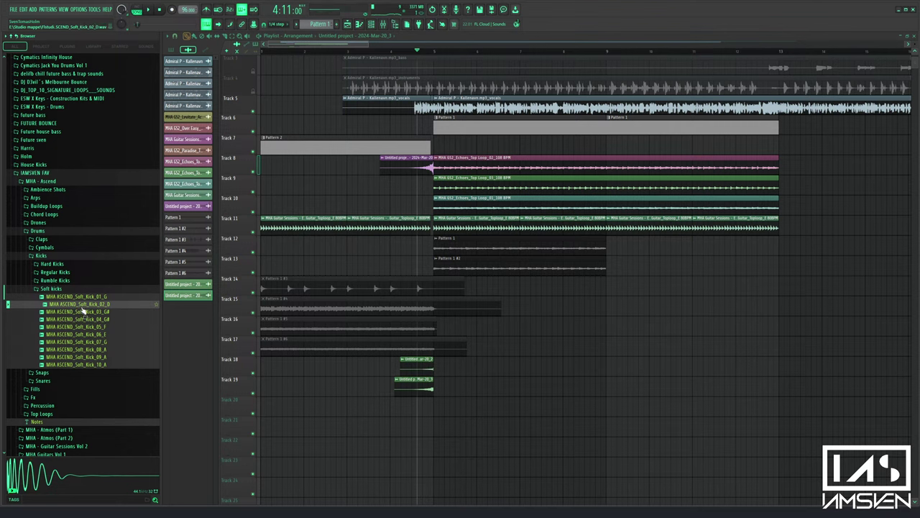
Add MHA ASCEND_Soft_Kick_02_D to the playlist, insert an empty Track 8 above the reversed guitar, and move the kick there at bar 5
left_click_drag(84, 307, 509, 363)
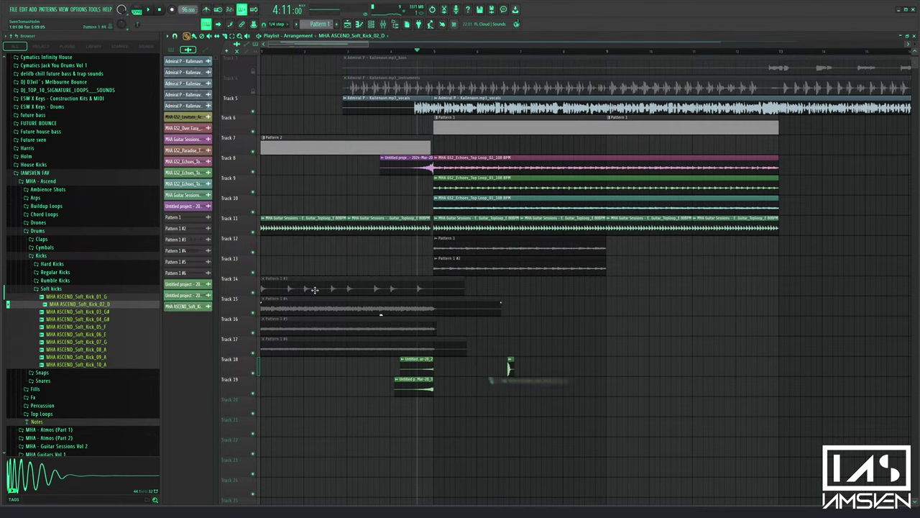
right_click(234, 171)
left_click(263, 314)
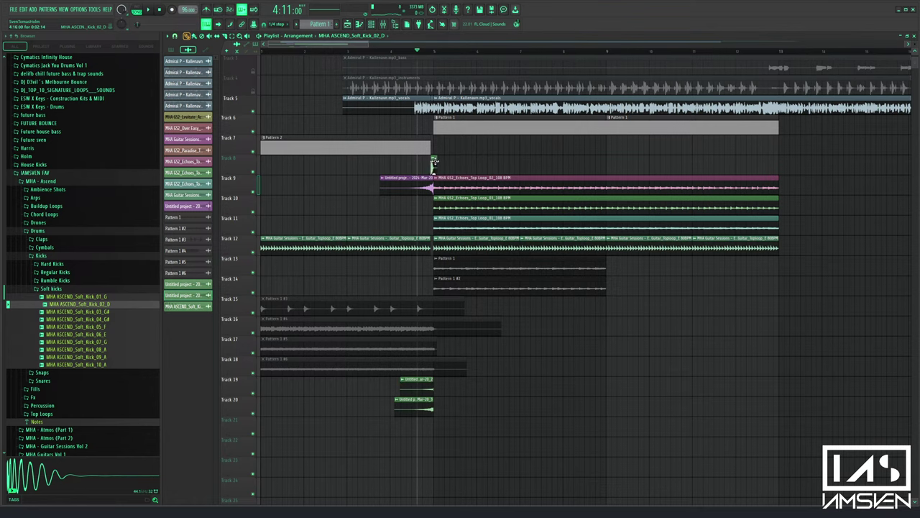
scroll(446, 173, "up", 2)
scroll(446, 173, "up", 8, "ctrl")
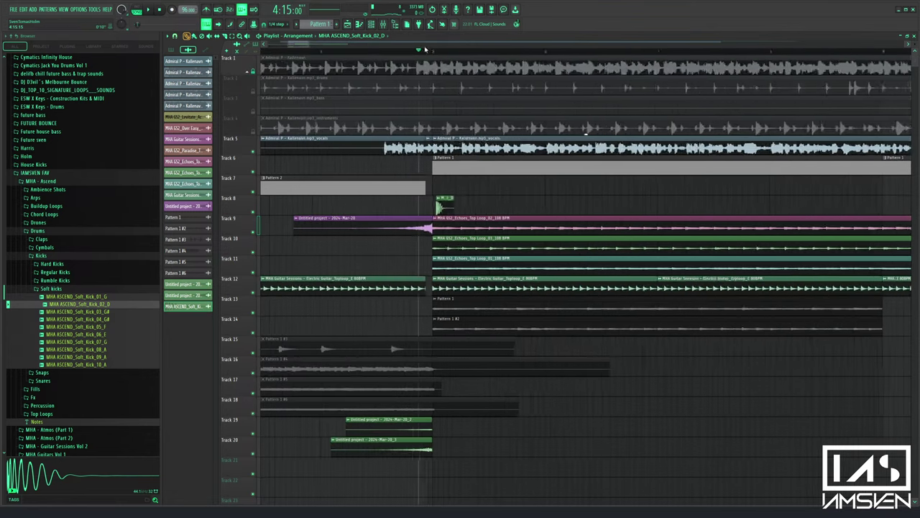
Place Soft_Kick_02_D on every beat of bar 5 on Track 8, checking the timing by playing from 4:15
left_click_drag(493, 204, 535, 204)
key("space")
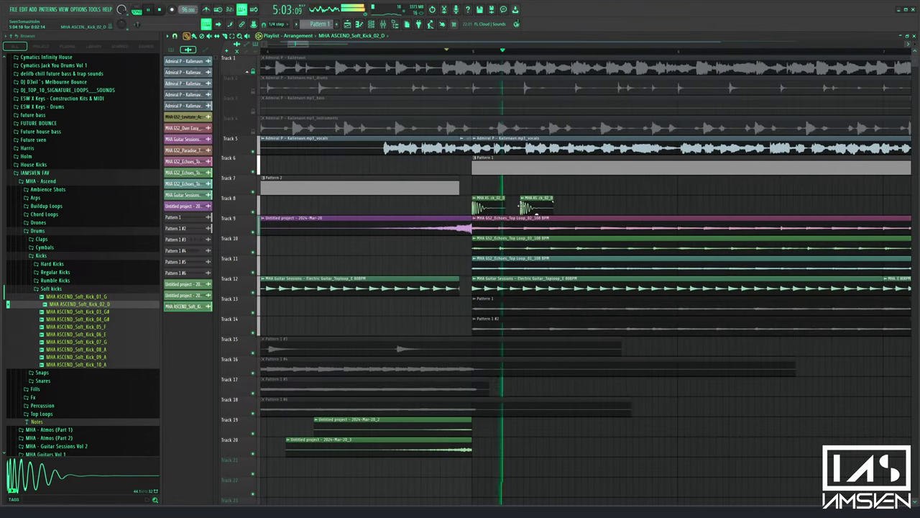
key("space")
left_click(580, 207)
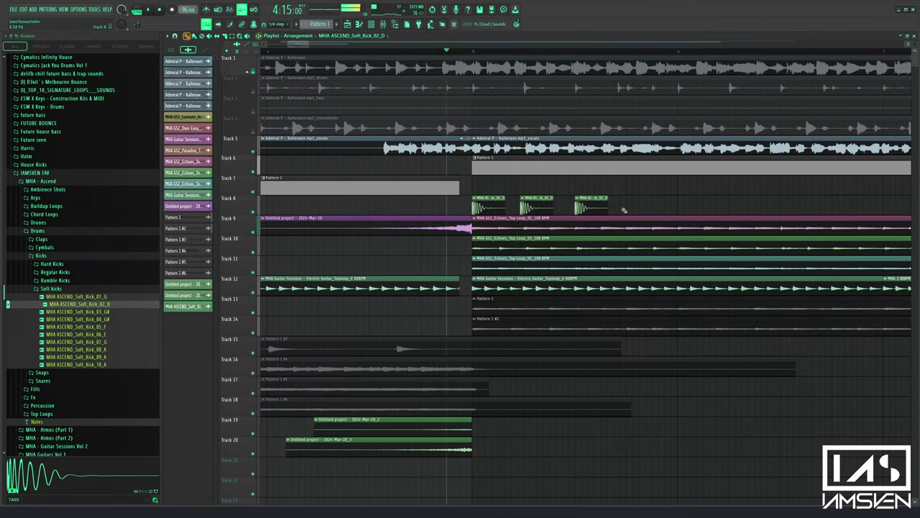
key("space")
key("space")
left_click_drag(527, 205, 530, 205)
key("space")
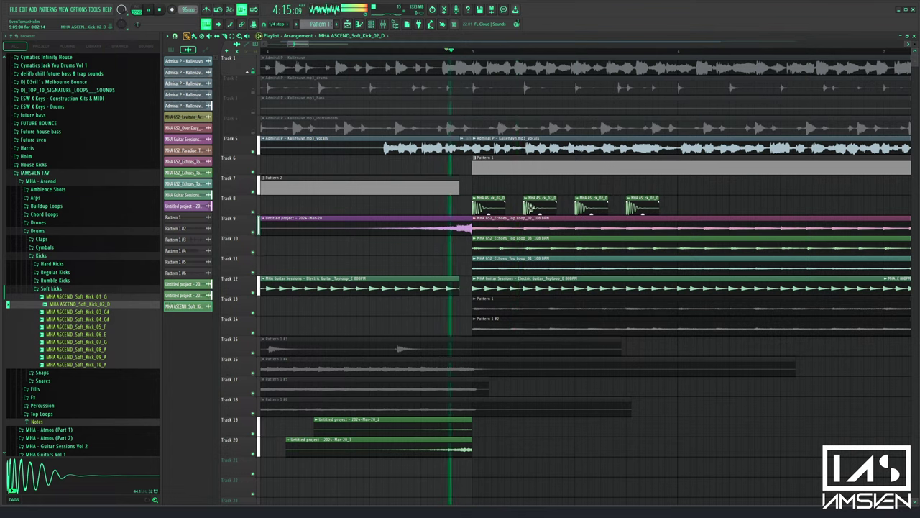
Duplicate the four kicks on Track 8 until they cover every beat from bar 5 through bar 8
mouse_move(691, 205)
left_mouse_down("ctrl")
mouse_move(476, 193)
mouse_move(747, 202)
mouse_move(492, 204)
left_mouse_up("ctrl")
key("ctrl+c")
key("ctrl+v")
key("space")
key("space")
scroll(693, 200, "down", 3)
scroll(641, 130, "down", 4)
scroll(642, 144, "up", 4)
scroll(676, 59, "up", 4)
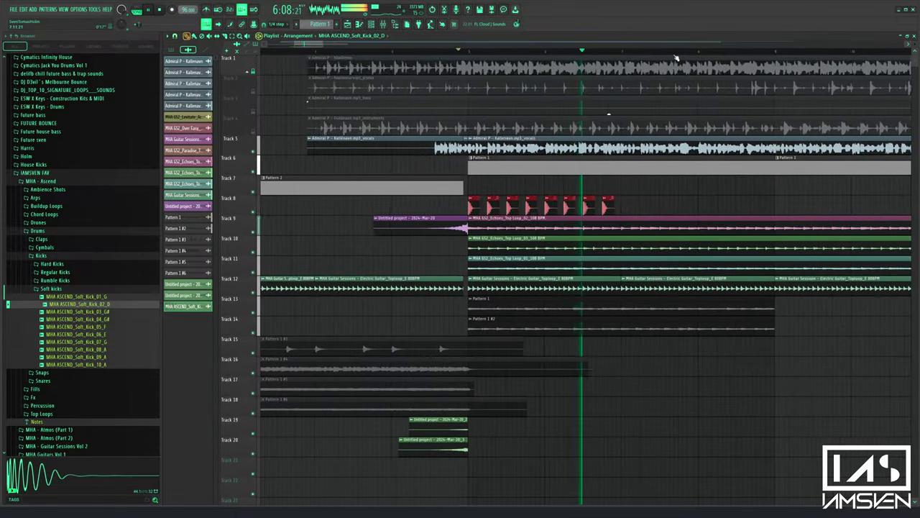
key("ctrl+b")
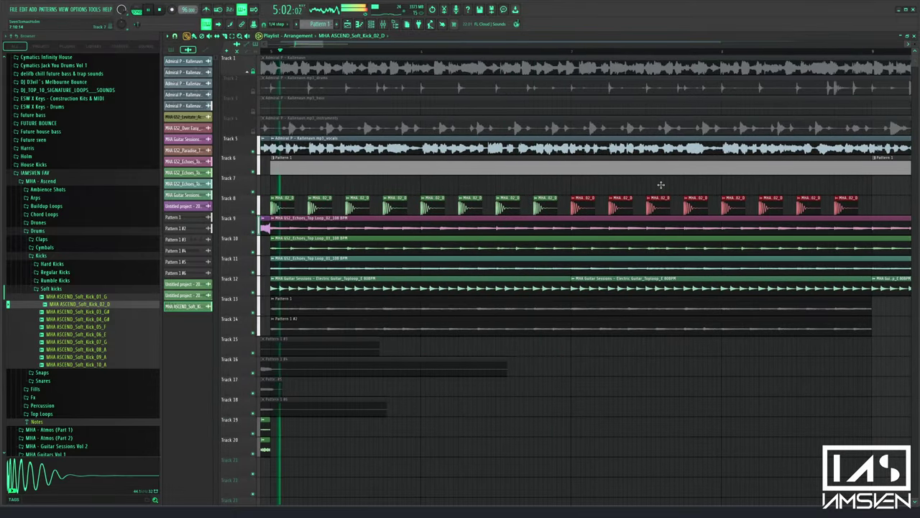
scroll(545, 54, "down", 4)
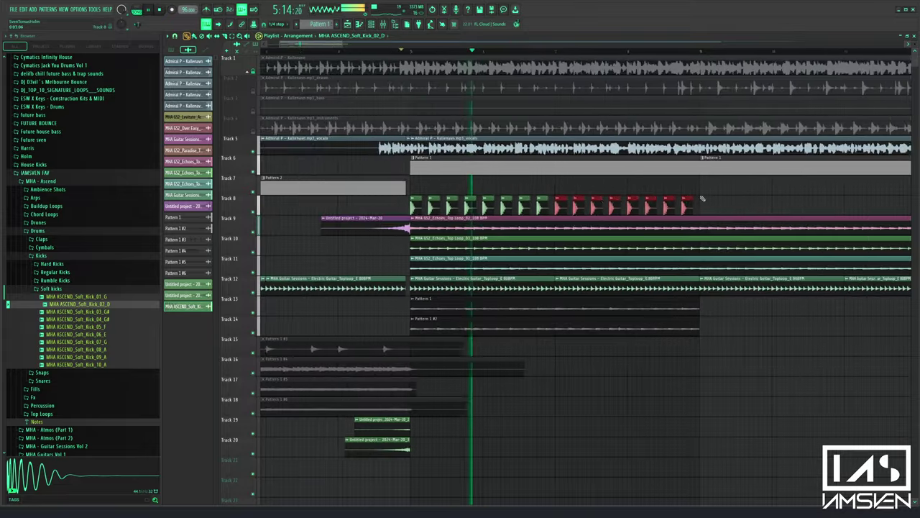
Select all sixteen kicks and duplicate them from bar 9 through the end of bar 12
left_click_drag(702, 201, 456, 208, "ctrl")
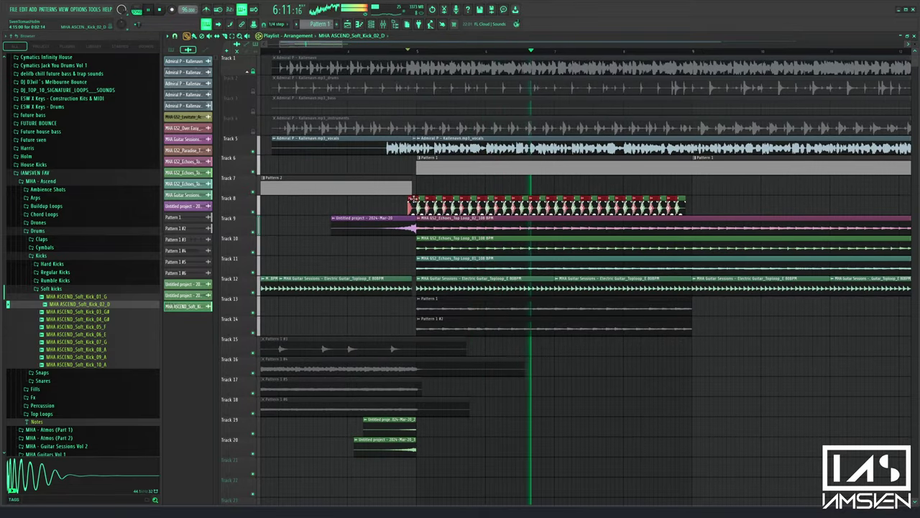
key("ctrl+b")
left_click_drag(739, 196, 696, 196)
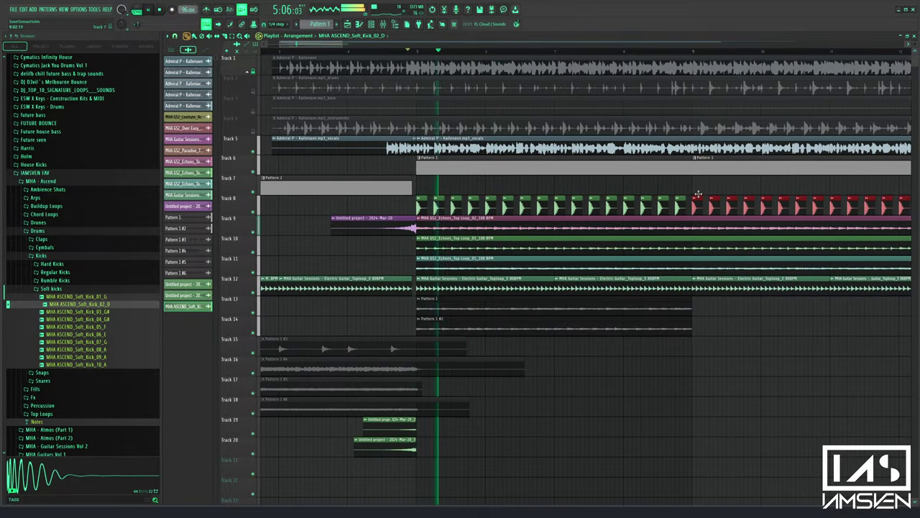
Open the mixer and dock the Insert 39 track to the right
left_click(383, 25)
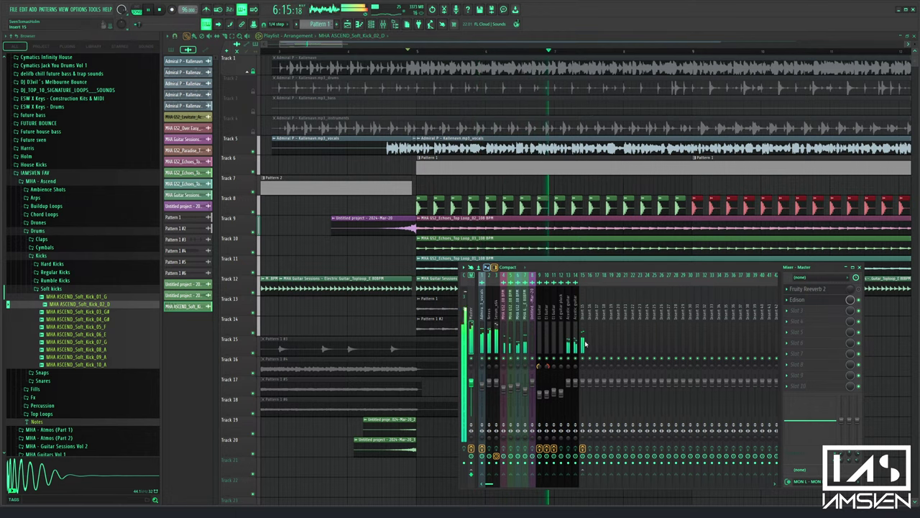
scroll(537, 243, "down", 5)
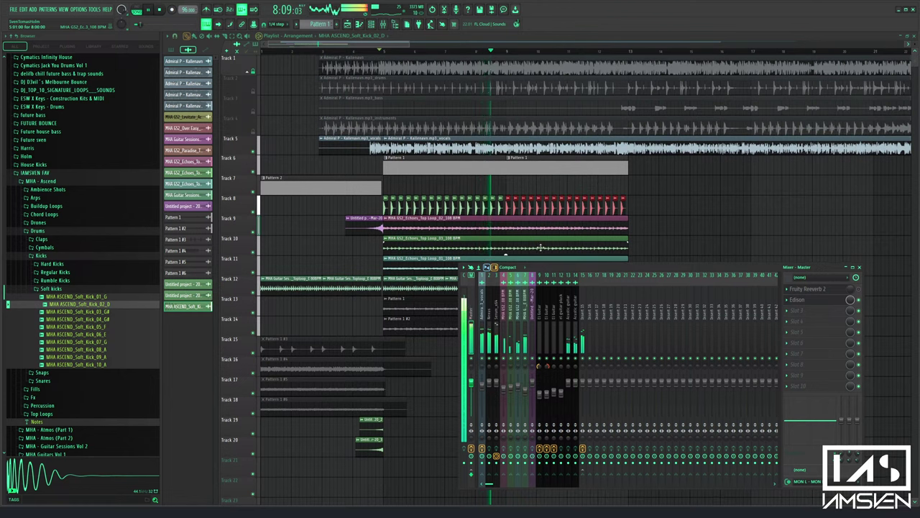
left_click_drag(492, 319, 581, 325)
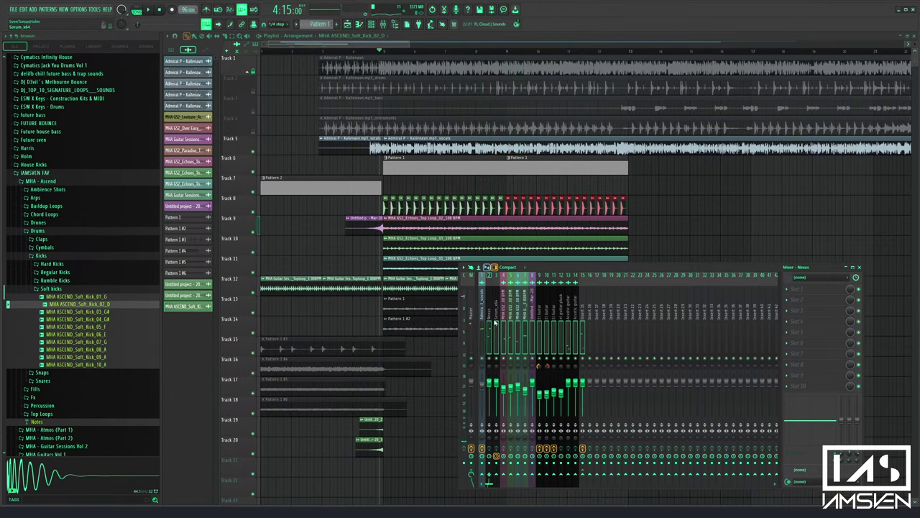
right_click(752, 320)
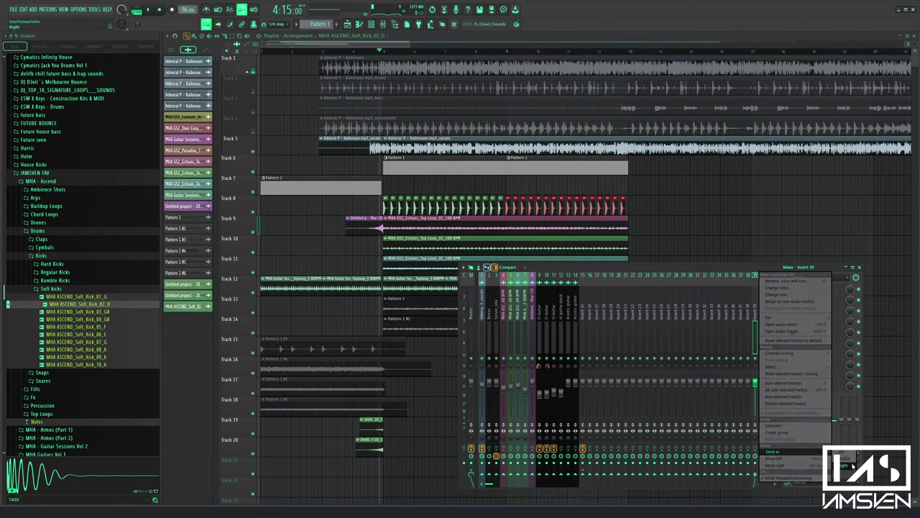
left_click(853, 466)
Play from 4:15 and route the mixer tracks from Nexus through Insert 15 to Insert 39
key("space")
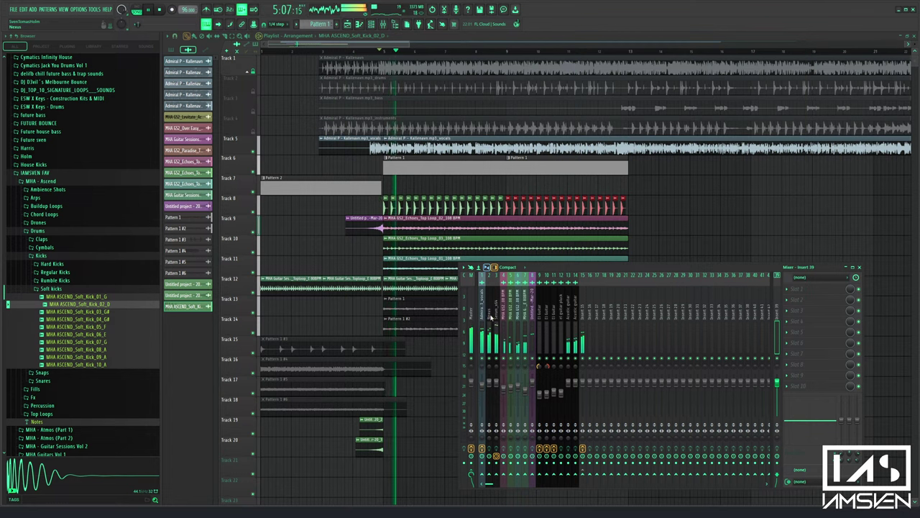
left_click_drag(491, 318, 567, 324)
right_click(525, 359)
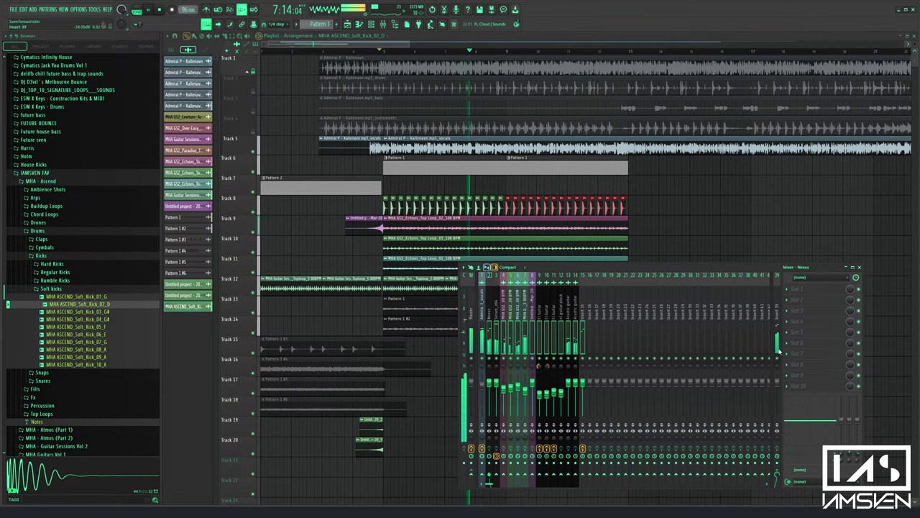
Add a Fruity soft clipper to the Master mixer track
left_click(779, 352)
key("space")
key("space")
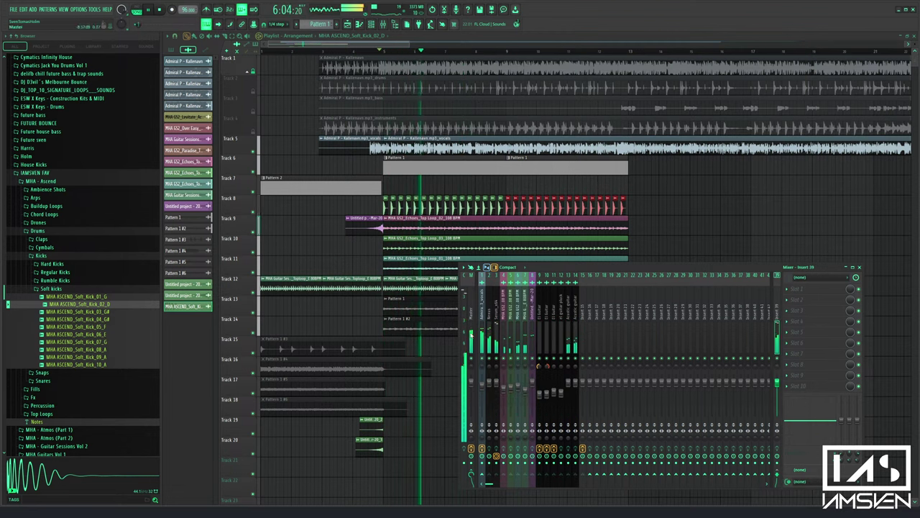
left_click(468, 317)
key("shift+F8")
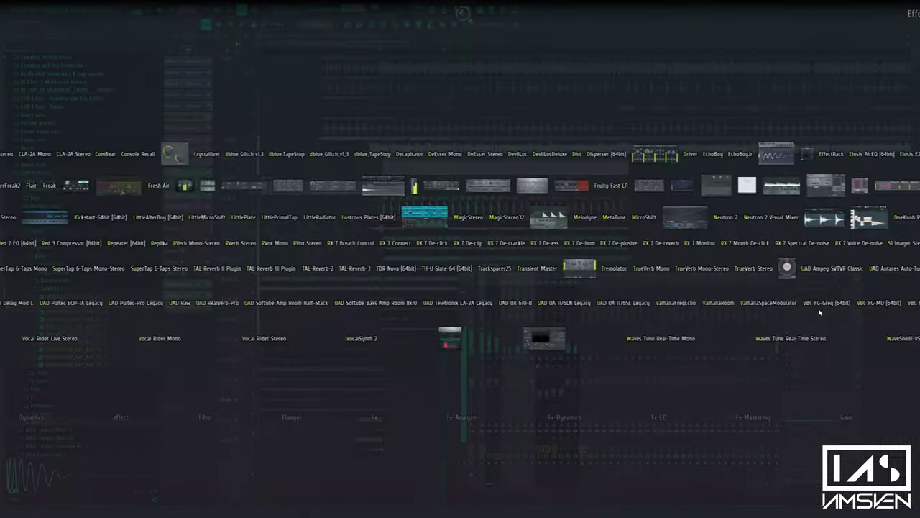
type("pea")
key("BackSpace")
key("BackSpace")
type("clip")
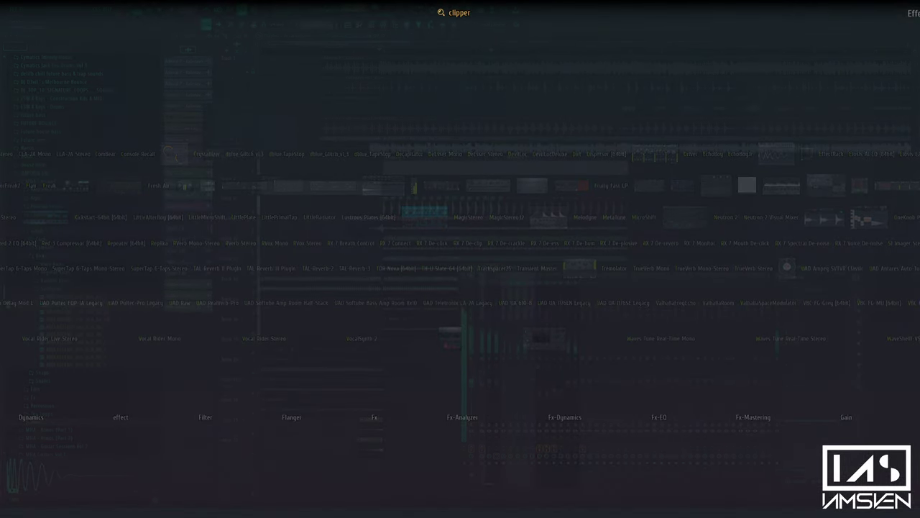
key("Return")
Insert a Fruity peak controller in the first effect slot of mixer Insert 39
left_click(777, 321)
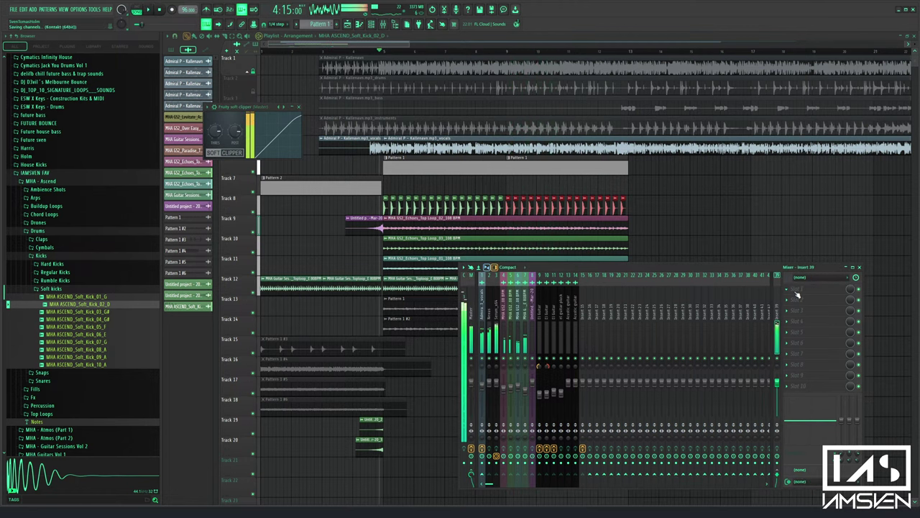
key("alt+p")
type("peak")
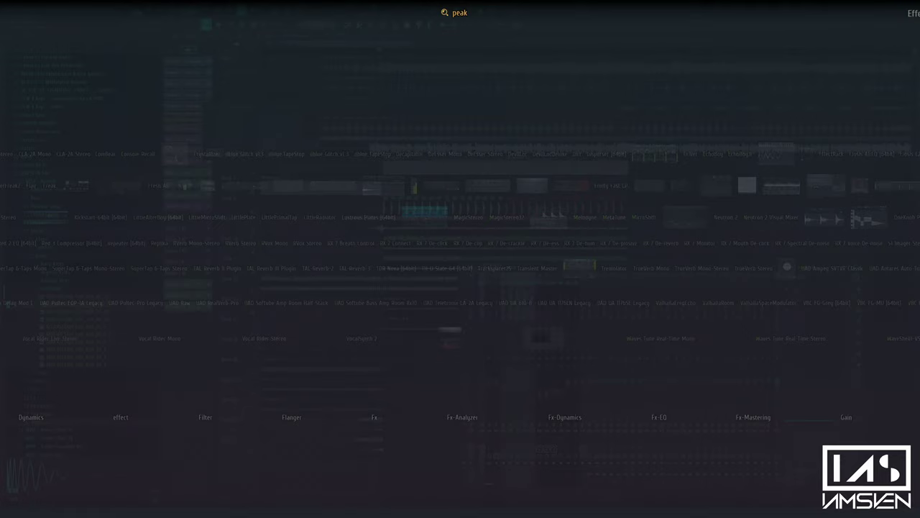
key("Return")
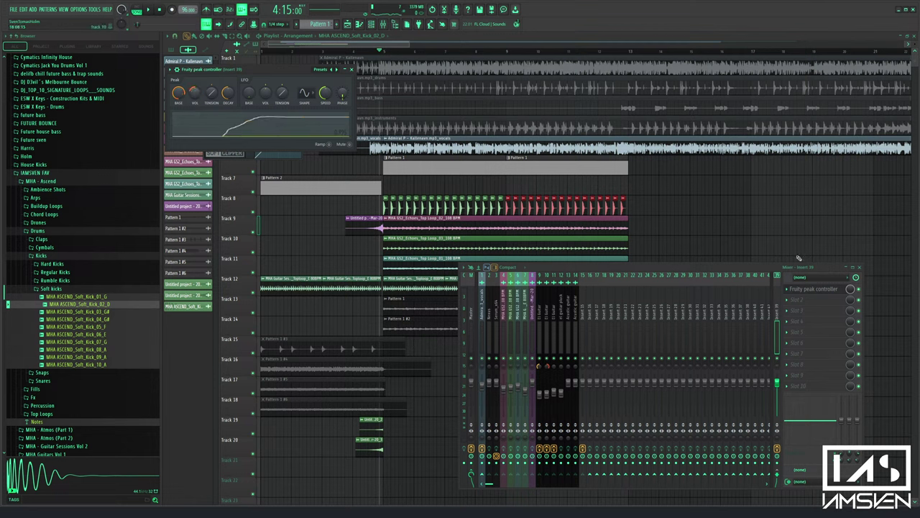
Try to link the mix level of Insert 39's Fruity peak controller slot to Peak ctrl - Peak
right_click(850, 291)
left_click(870, 363)
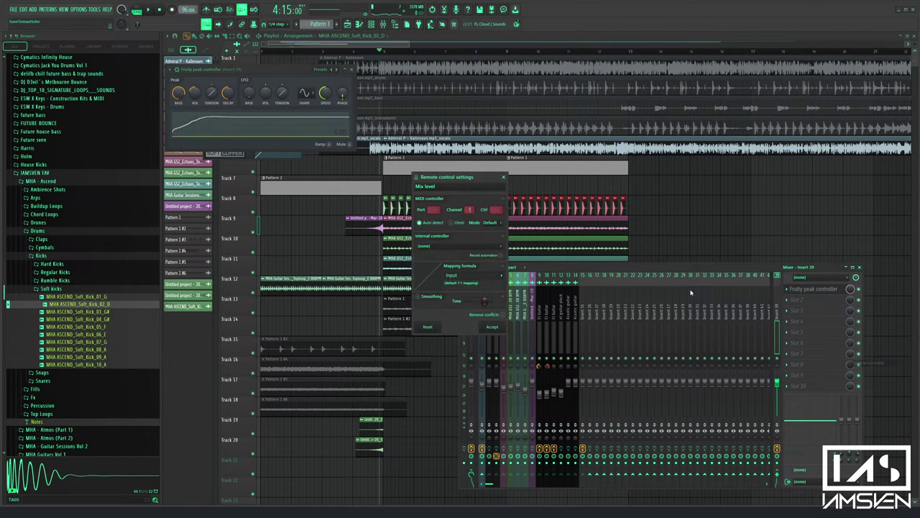
left_click(458, 247)
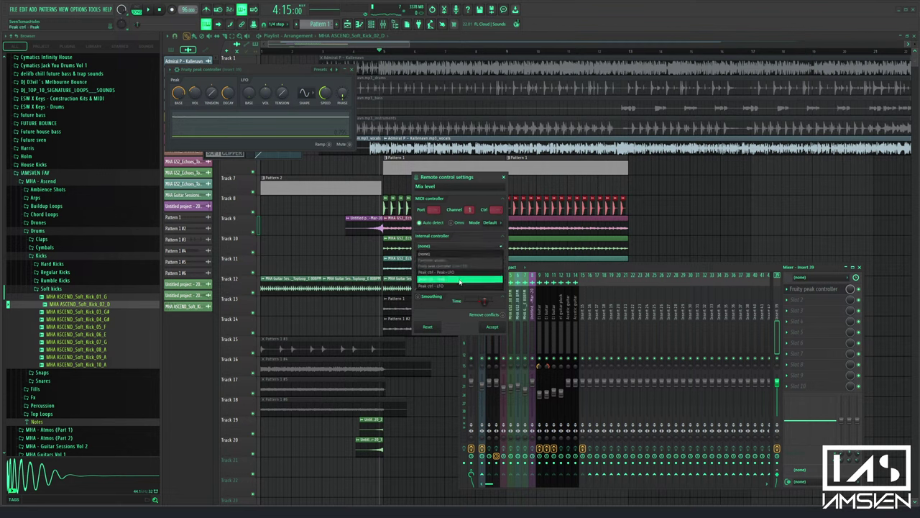
left_click(503, 176)
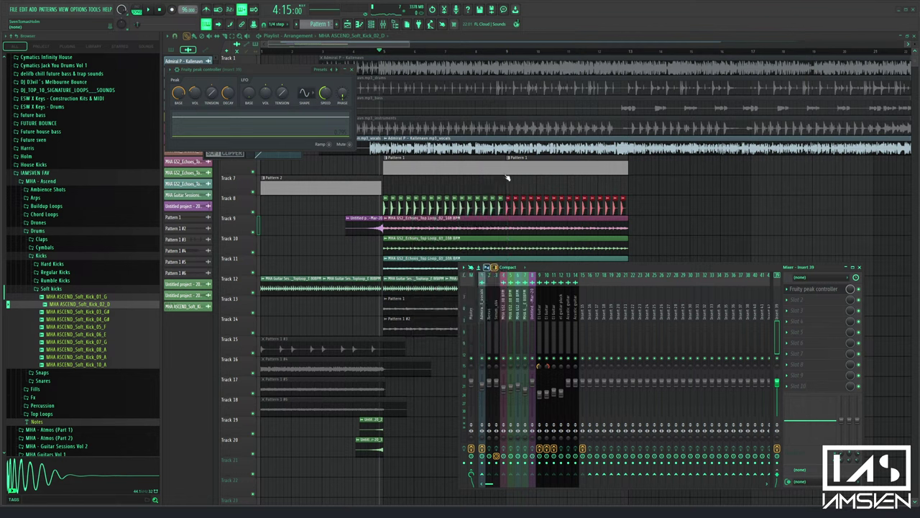
Delete the Fruity peak controller from Insert 39 and start playback
left_click(790, 289)
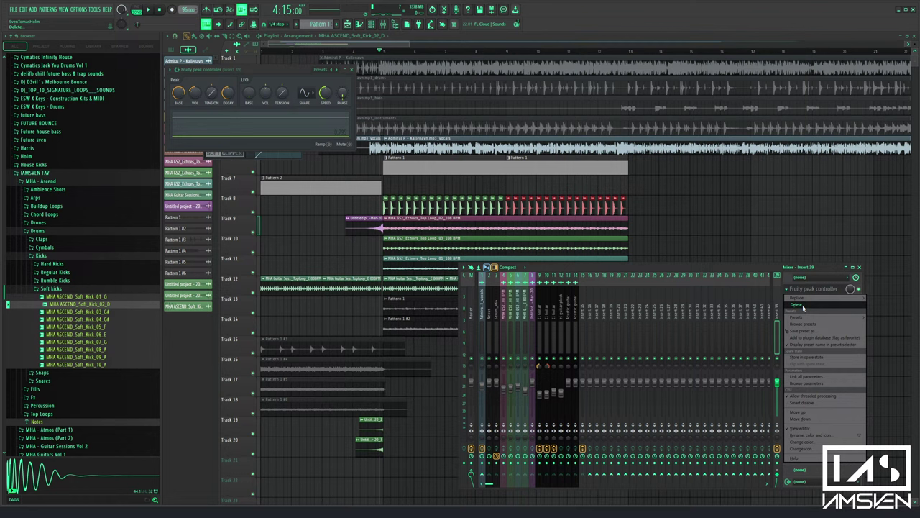
left_click(803, 305)
key("space")
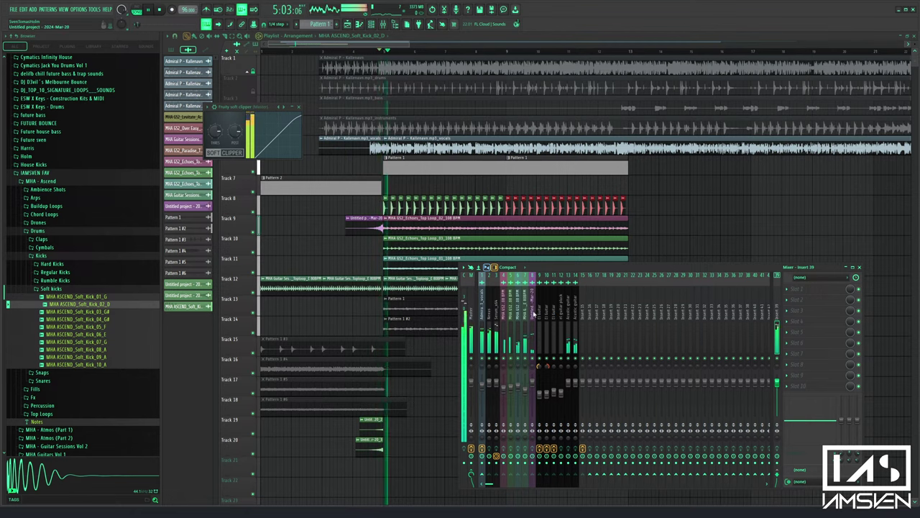
Open the channel settings of the MHA ASCEND_Soft_Kick_02_D clip and route the kick to mixer track 16
left_click(416, 205)
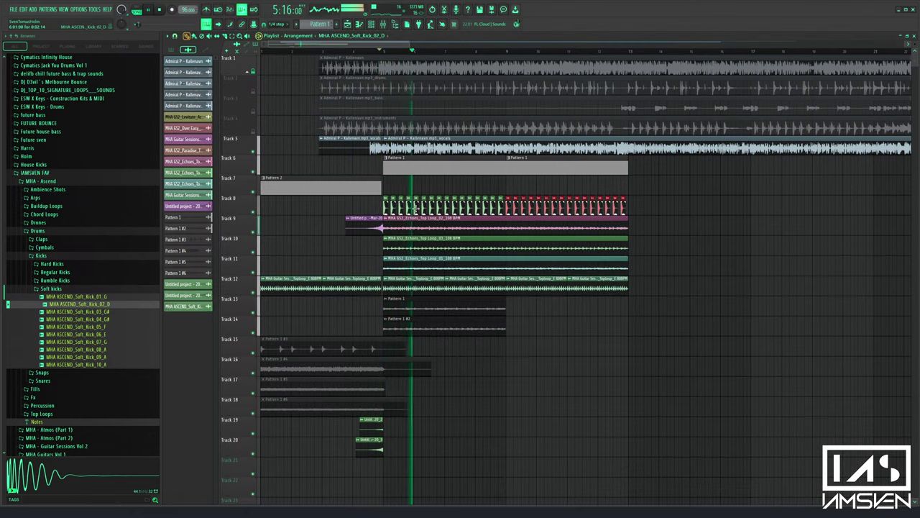
double_click(416, 209)
key("F9")
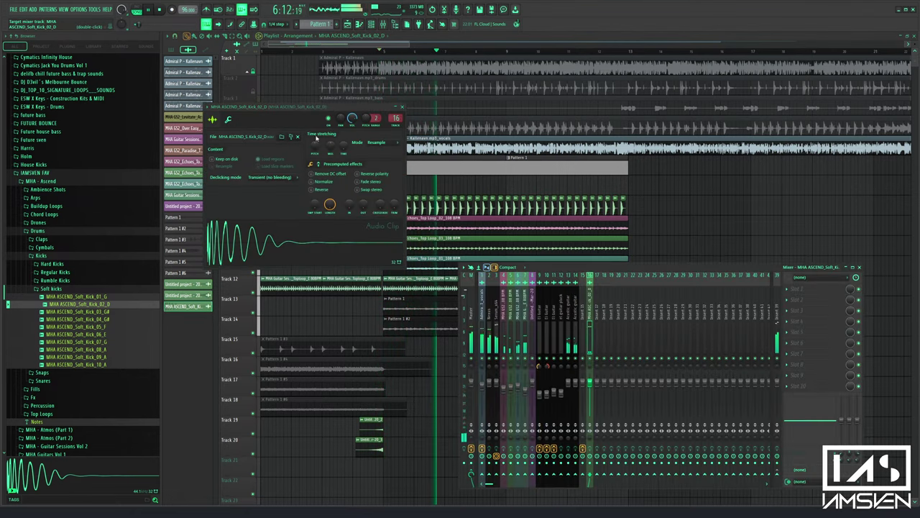
Add a Fruity peak controller to the first effect slot of the soft kick's mixer track
left_click(794, 291)
left_click(797, 292)
type("peak")
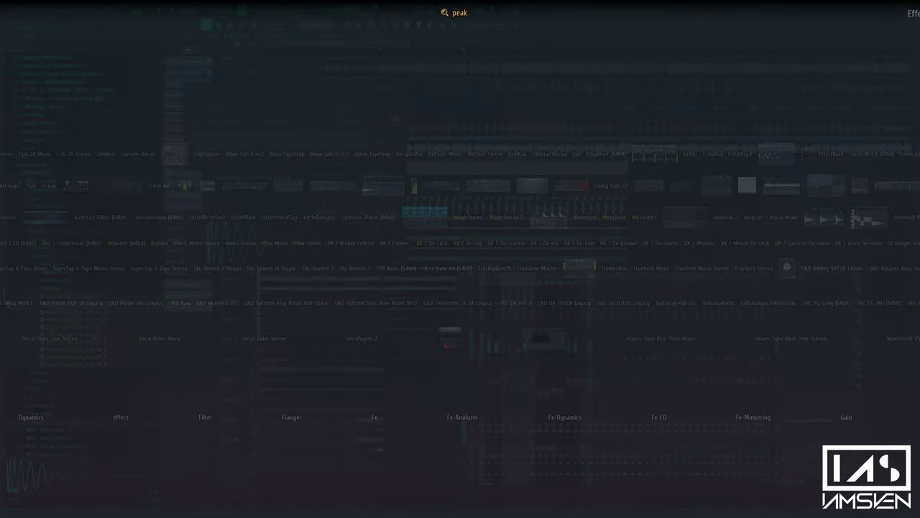
key("Return")
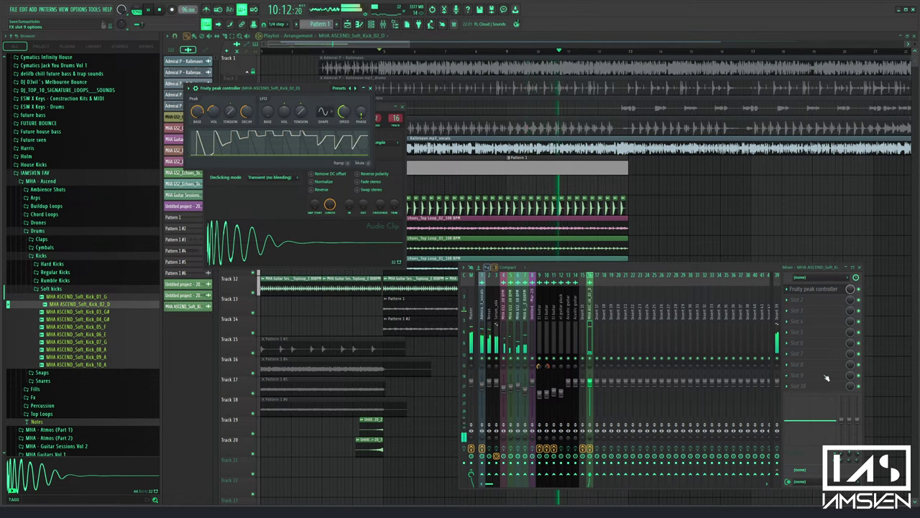
Link the volume fader of Insert 39 to the kick's Peak ctrl - Peak controller
right_click(782, 386)
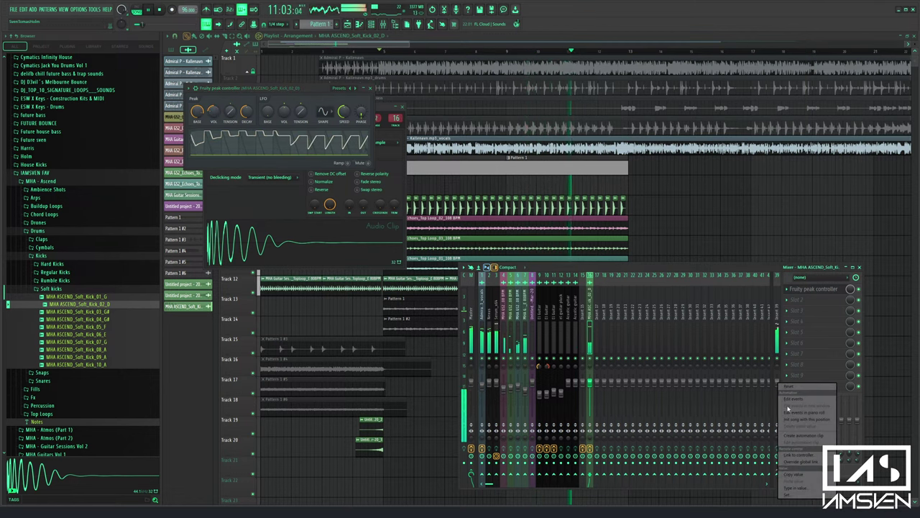
left_click(800, 454)
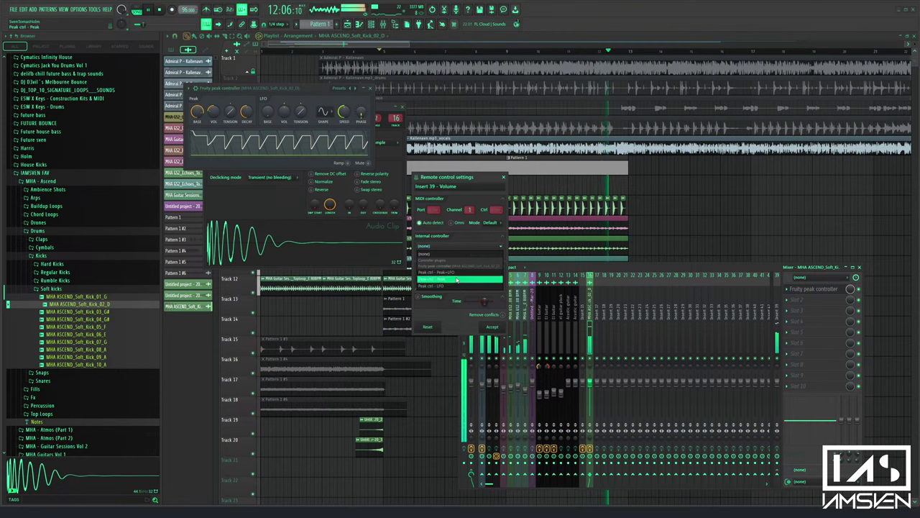
left_click(492, 327)
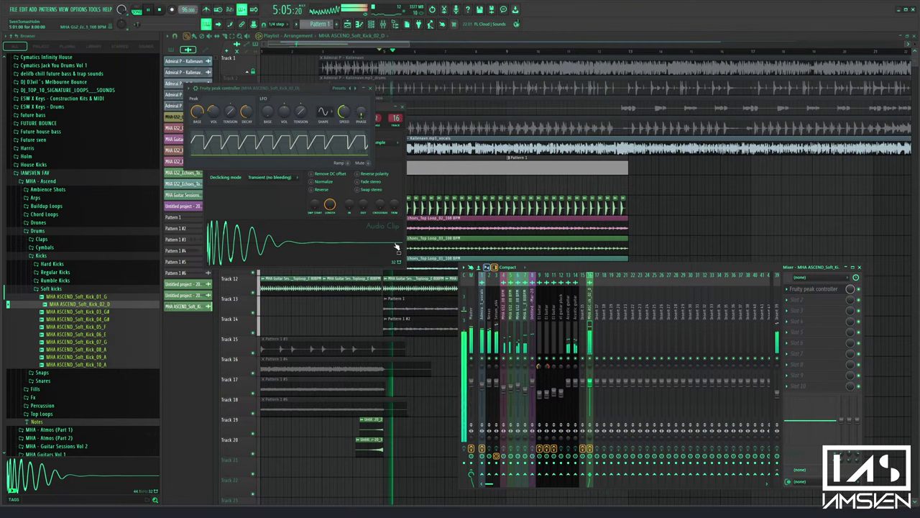
Adjust the Fruity peak controller's Peak decay and tension during playback, and reset the tension to its default
left_click_drag(230, 111, 237, 116)
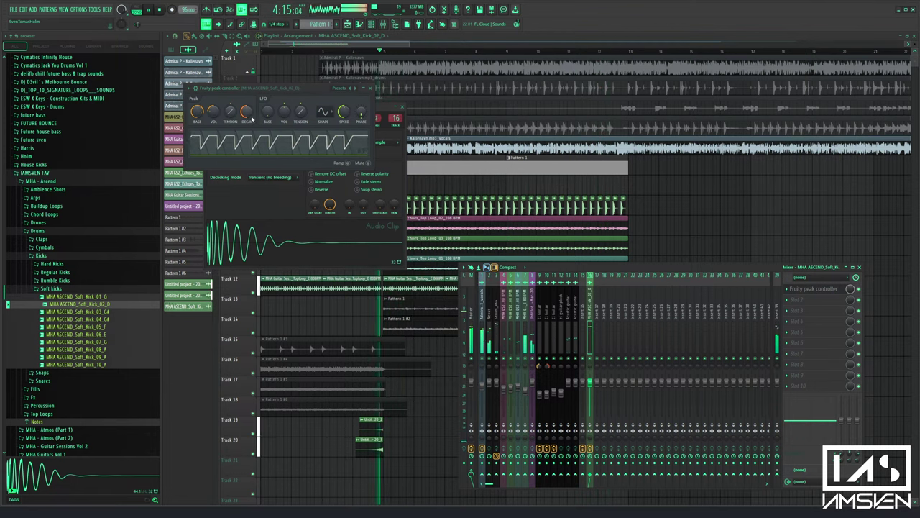
left_click_drag(249, 119, 249, 126)
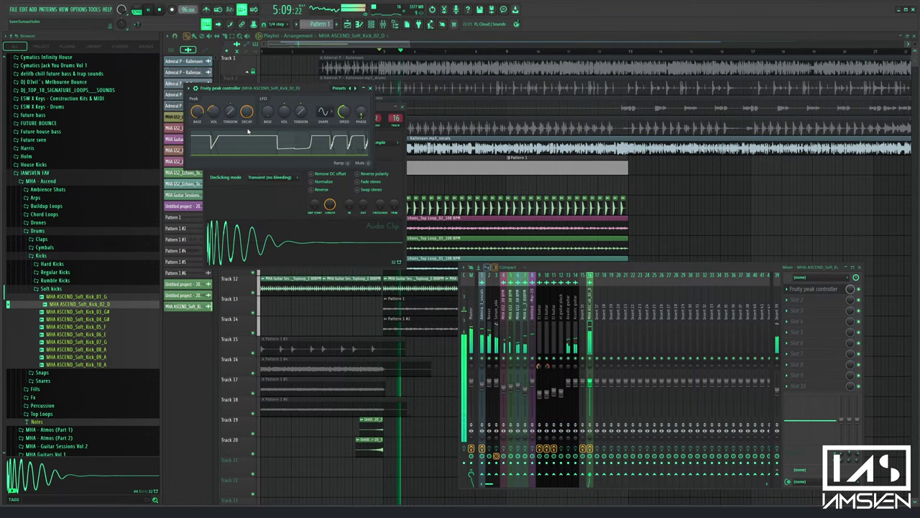
key("space")
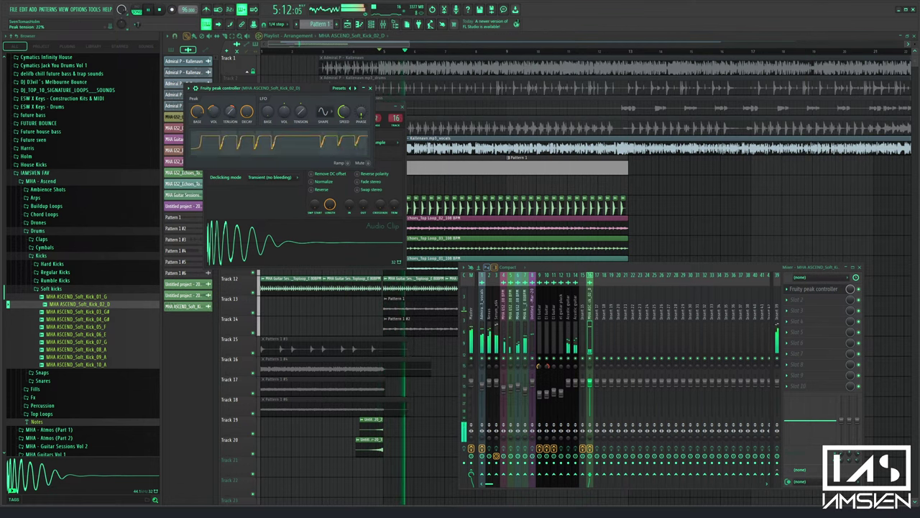
left_click_drag(232, 117, 235, 121)
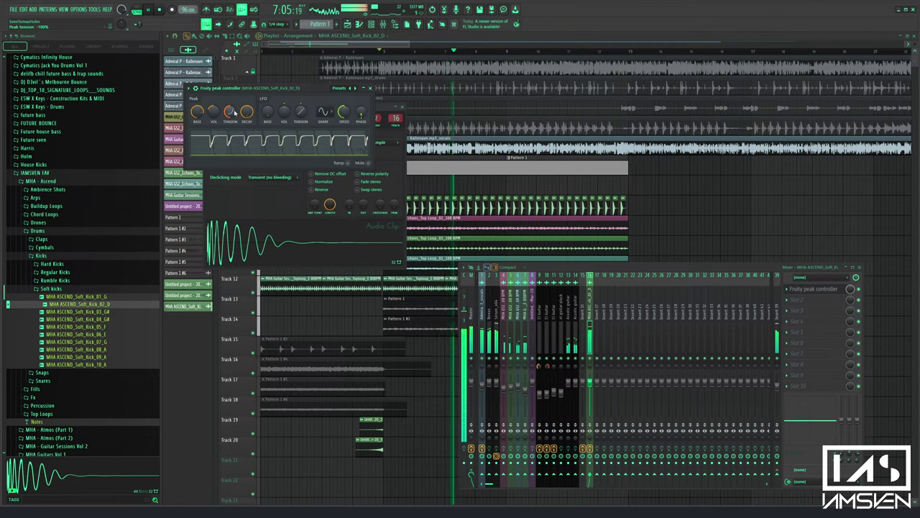
right_click(234, 113)
left_click(277, 122)
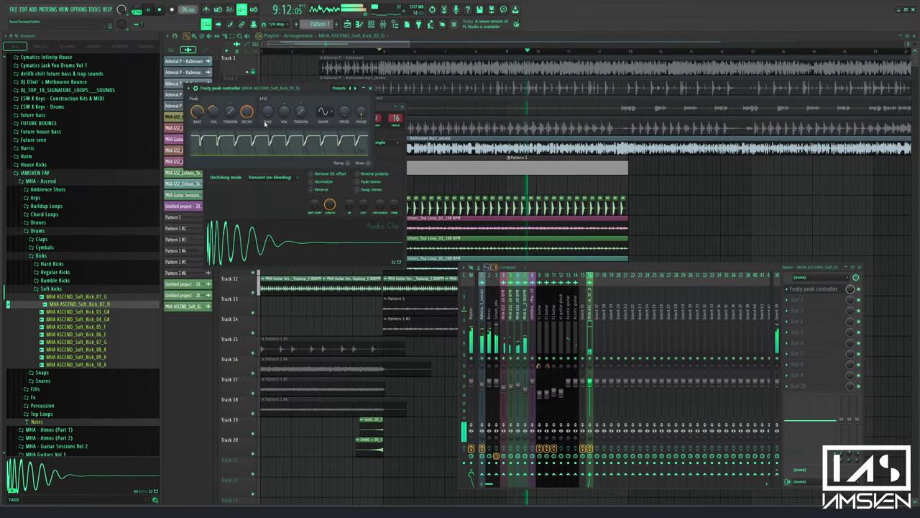
Change the Insert 39 volume link to Peak ctrl - Peak+LFO and give the controller's LFO a square shape
right_click(784, 386)
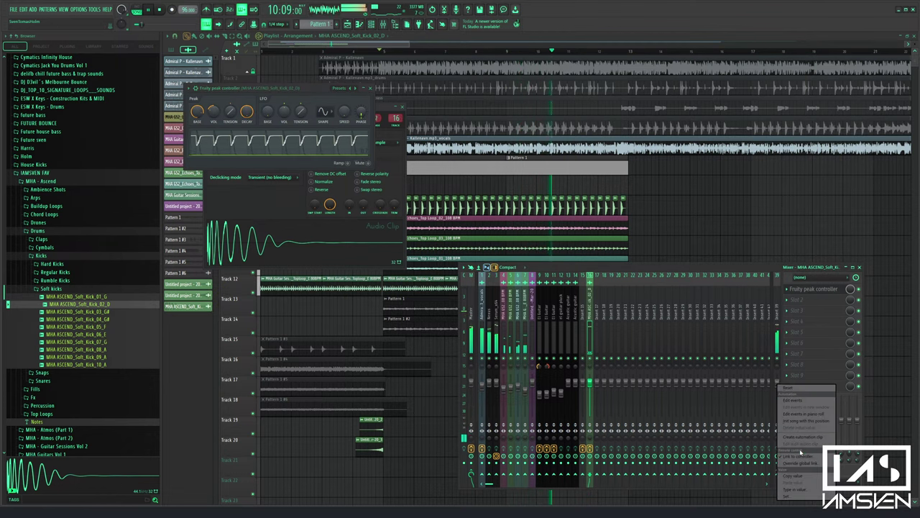
left_click(799, 455)
left_click(474, 252)
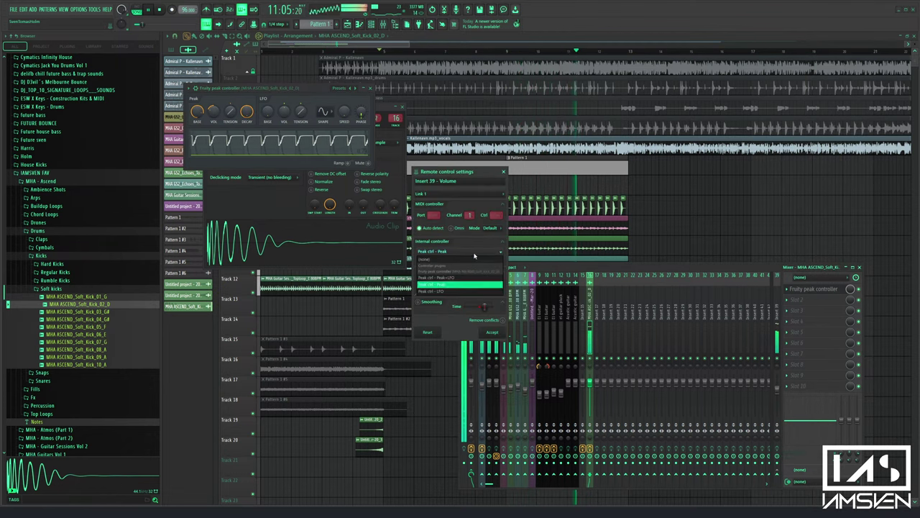
left_click(464, 278)
left_click(494, 332)
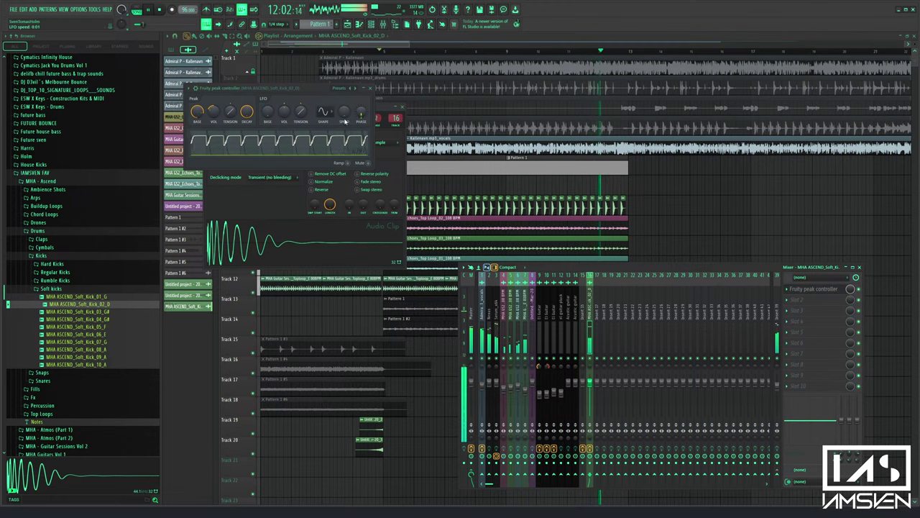
left_click(332, 135)
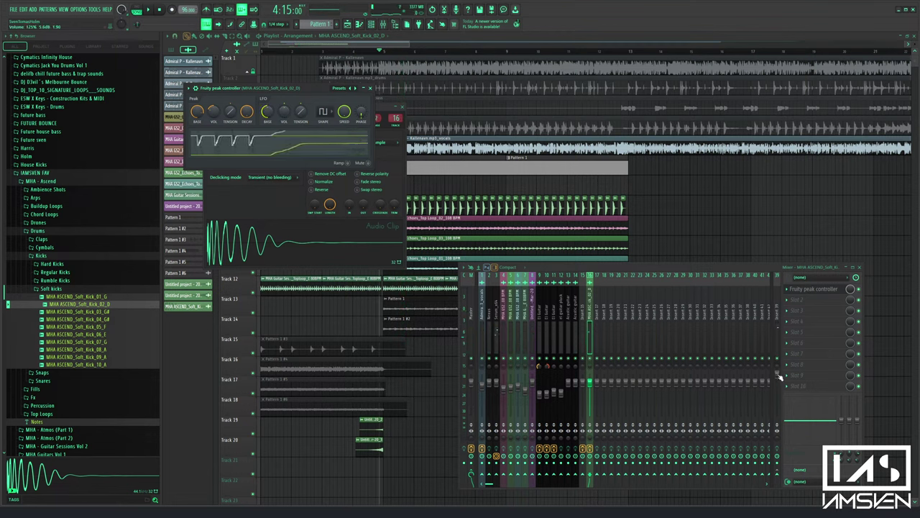
Switch the internal controller of Insert 39's volume to Peak ctrl - LFO
right_click(779, 377)
left_click(802, 446)
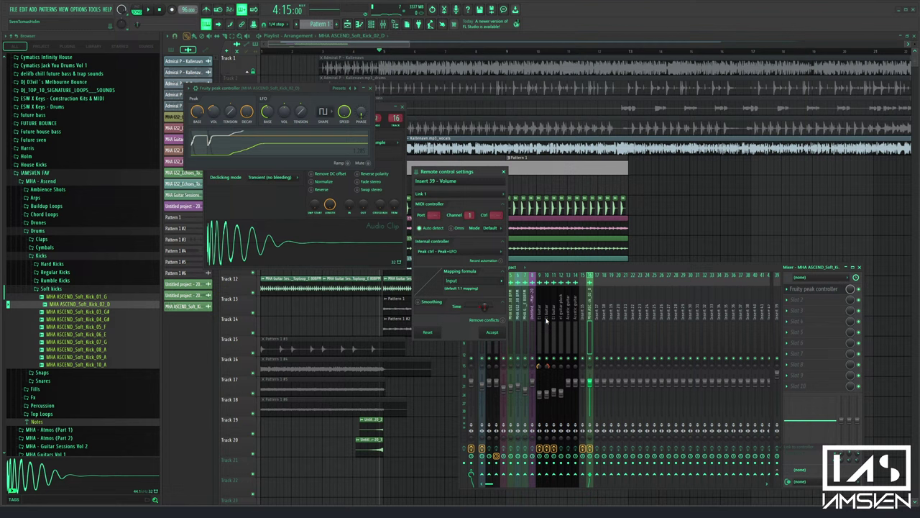
left_click(485, 253)
left_click(464, 291)
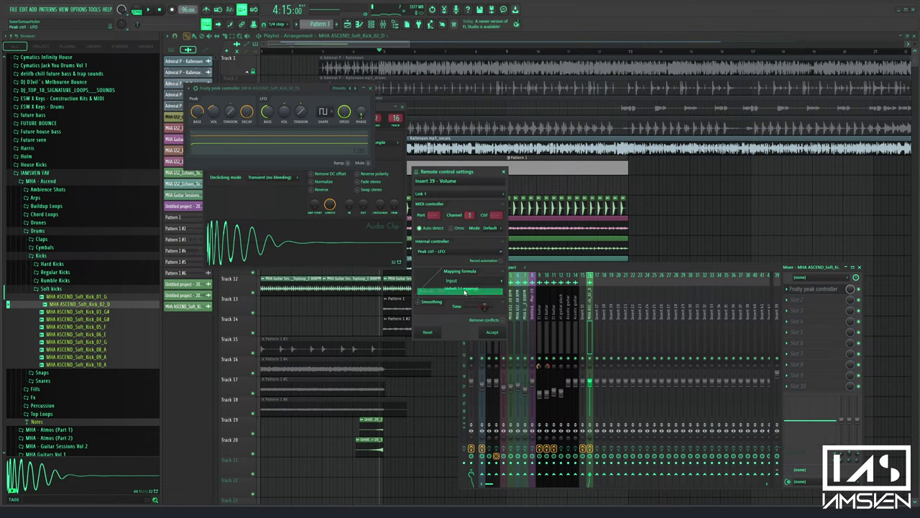
left_click(494, 332)
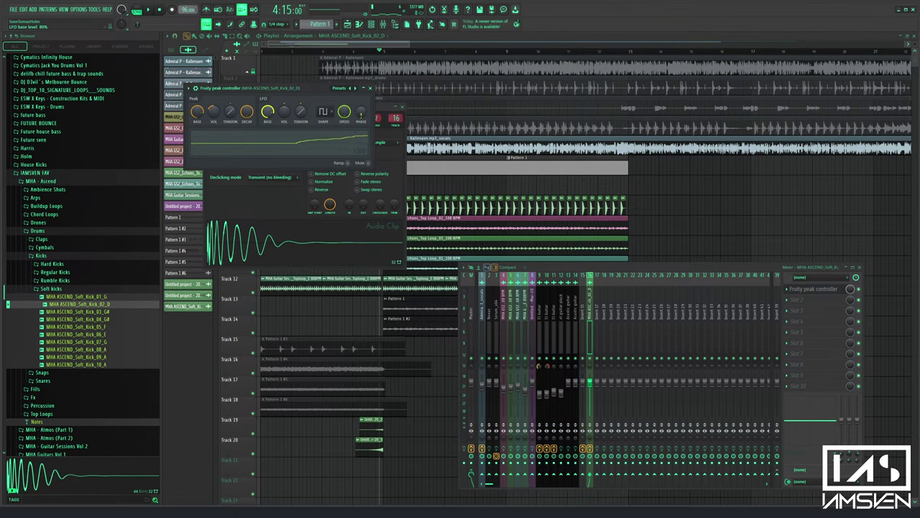
Adjust the LFO volume and speed of the Fruity peak controller while the arrangement plays
key("space")
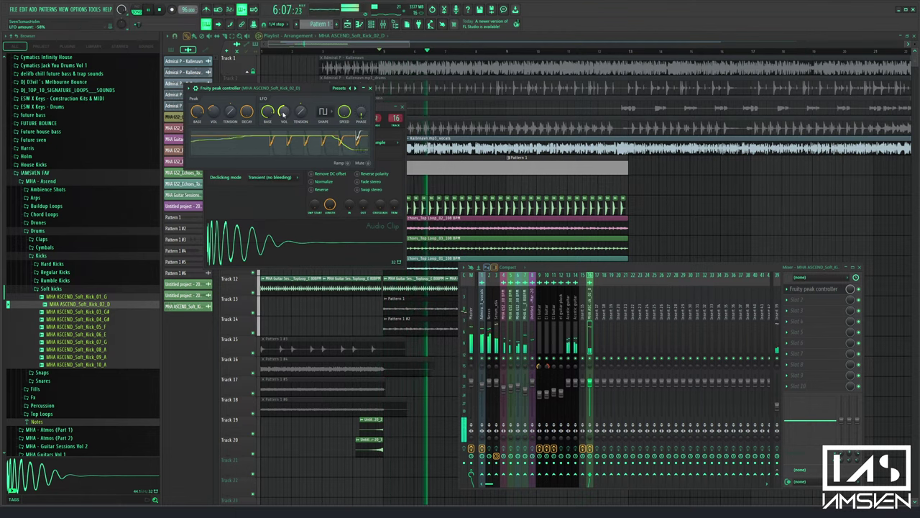
left_click_drag(343, 113, 343, 117)
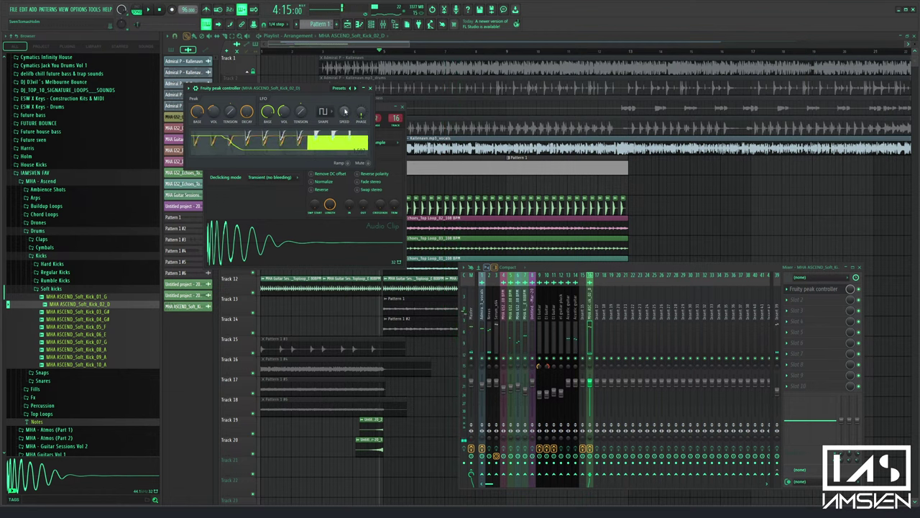
key("space")
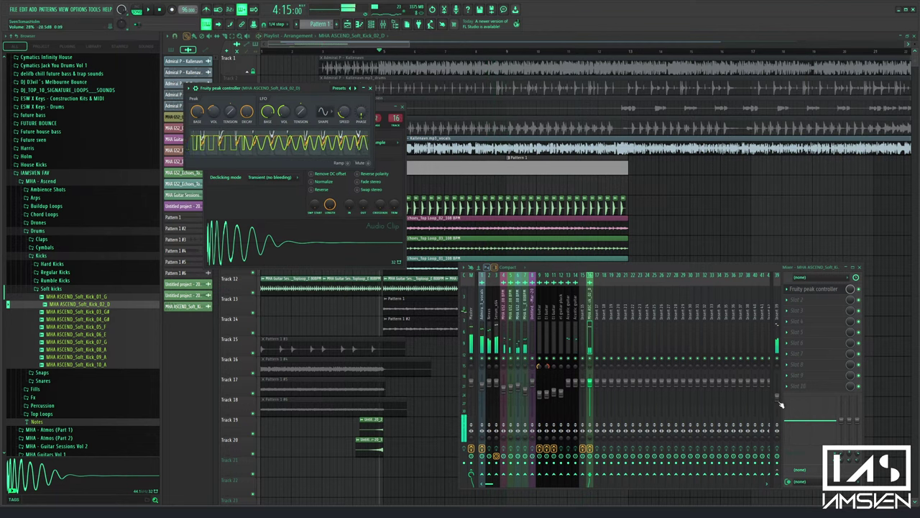
Set the internal controller of Insert 39's volume back to Peak ctrl - Peak and play the arrangement
right_click(778, 395)
left_click(799, 457)
left_click(498, 255)
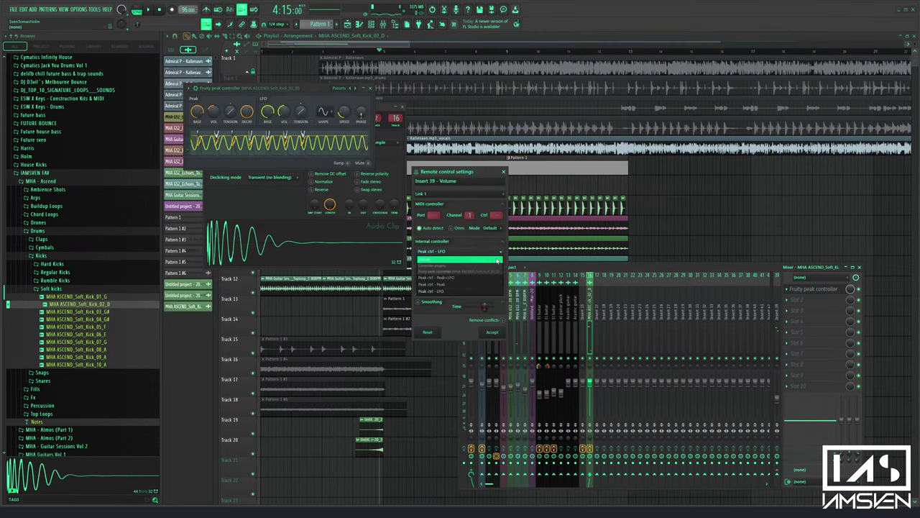
left_click(480, 286)
left_click(493, 331)
key("space")
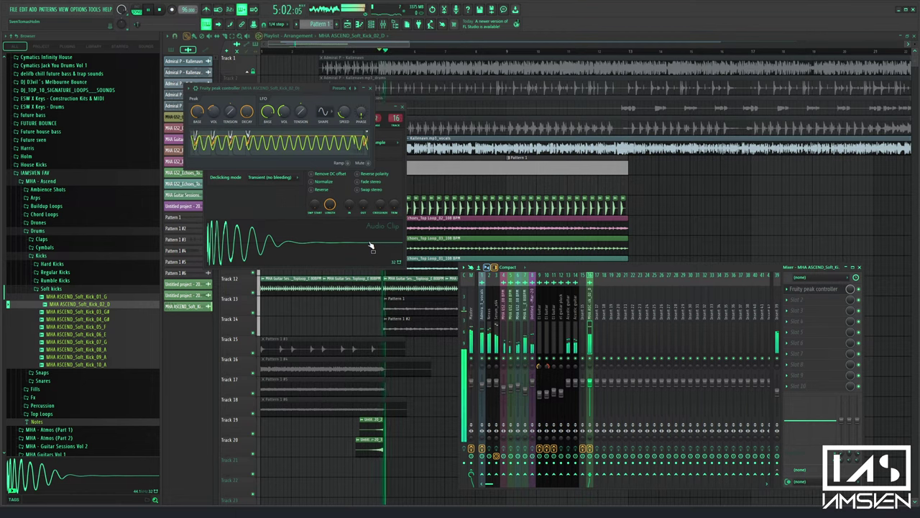
Fine-tune the peak volume, LFO speed and LFO volume of the Fruity peak controller, close the mixer and stop playback
left_click_drag(216, 110, 217, 114)
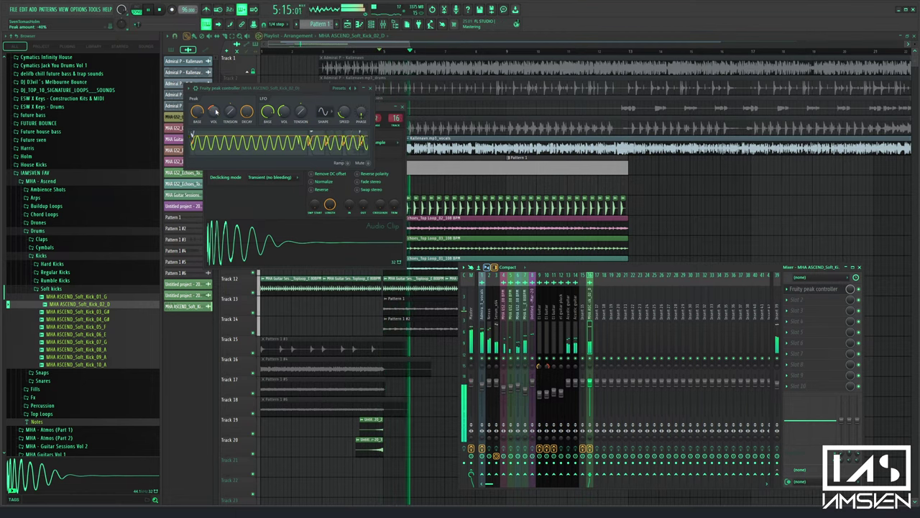
left_click_drag(343, 112, 342, 120)
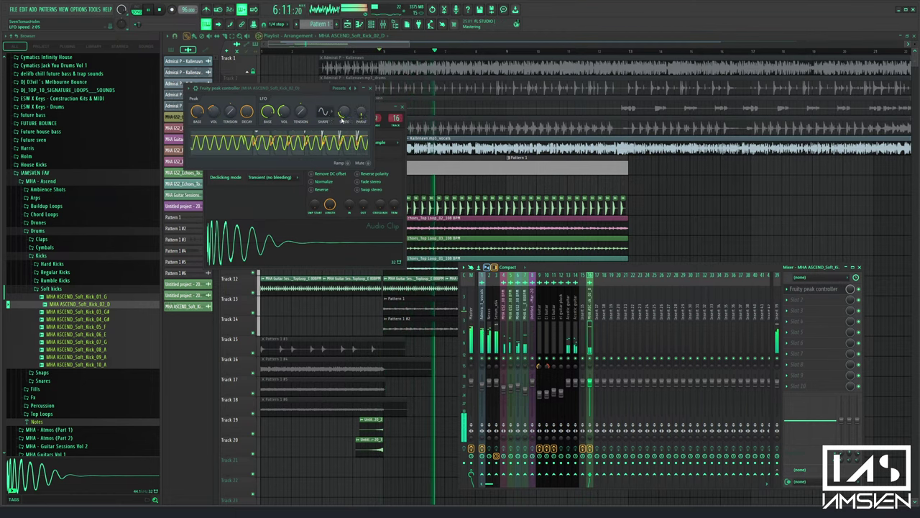
left_click_drag(283, 109, 281, 113)
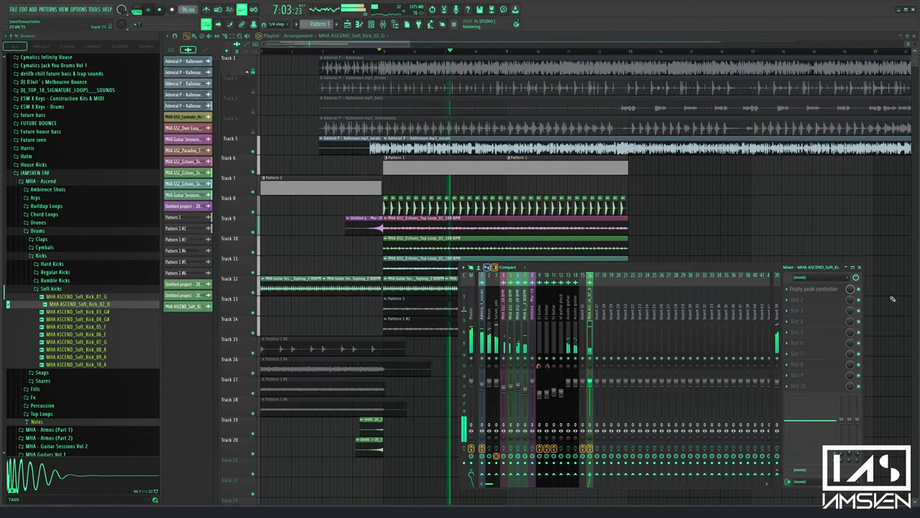
key("F9")
key("space")
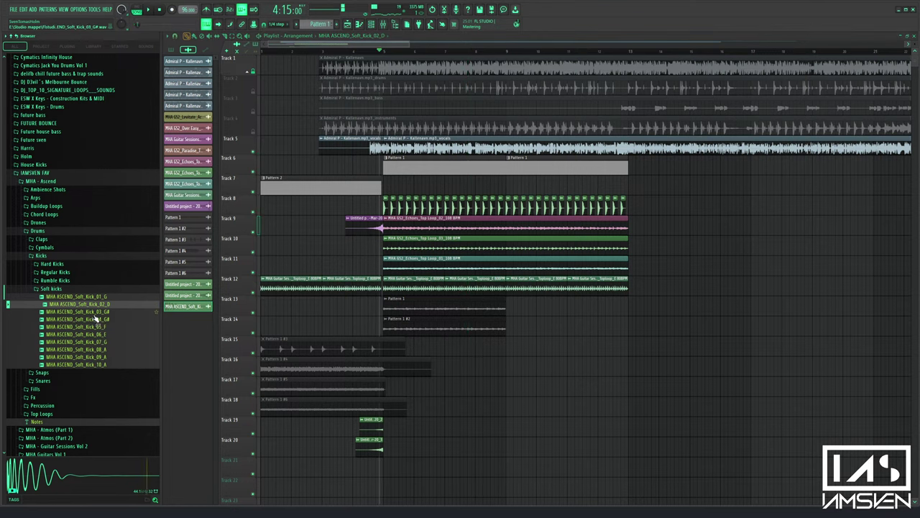
Audition the MHA ASCEND soft kick samples 04 to 10, followed by 01 and 02
left_click(95, 319)
left_click(96, 327)
left_click(99, 333)
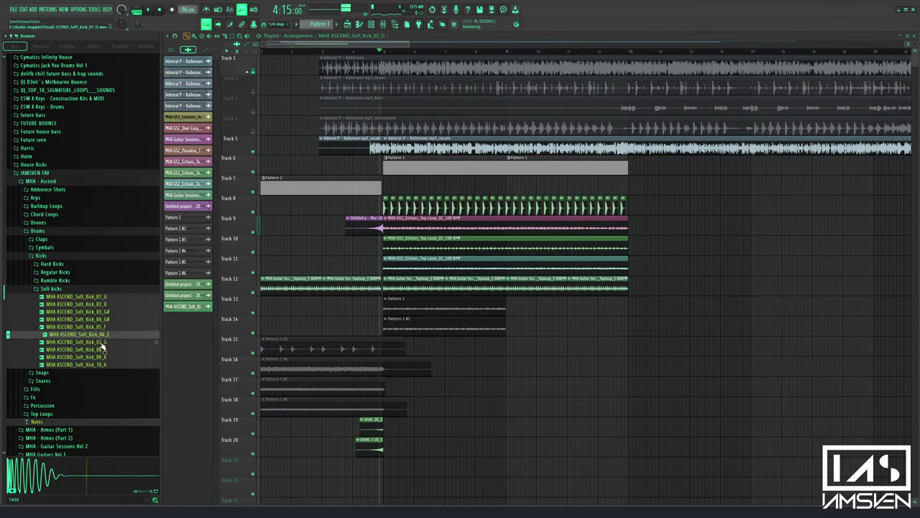
left_click(103, 341)
left_click(103, 349)
left_click(104, 356)
left_click(105, 365)
left_click(102, 298)
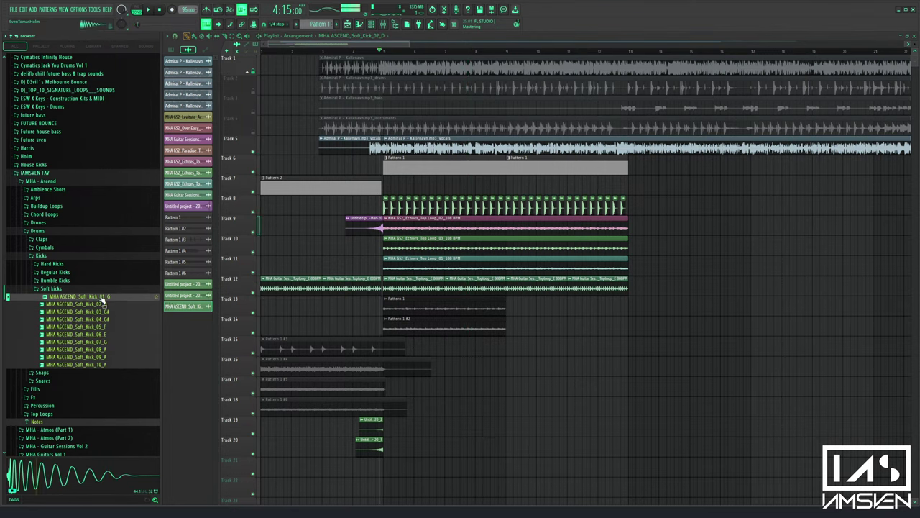
left_click(103, 303)
Collapse the Soft kicks folder and look through the Rumble Kicks, Hard Kicks and Regular Kicks folders
left_click(71, 291)
left_click(55, 287)
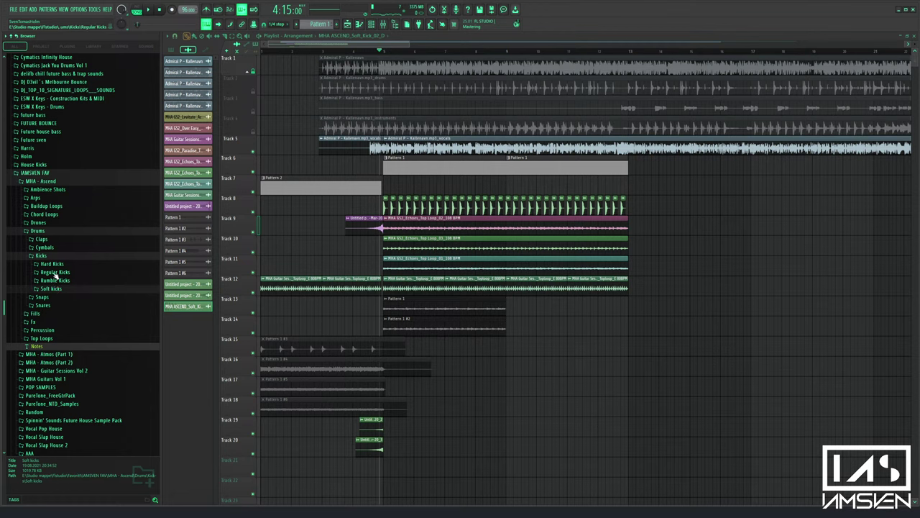
left_click(56, 281)
left_click(58, 289)
left_click(60, 281)
left_click(57, 265)
left_click(57, 265)
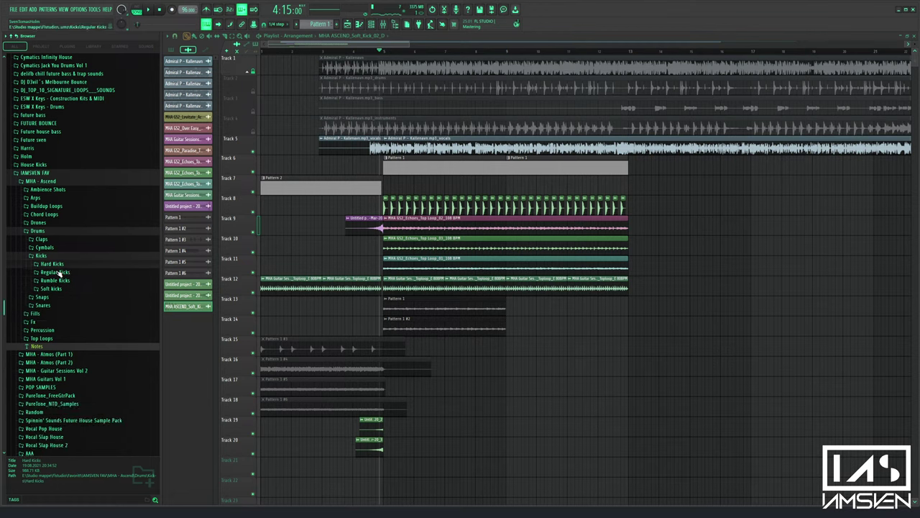
left_click(58, 273)
left_click(72, 288)
Collapse the MHA - Ascend folders and expand MHA - Atmos (Part 1) down to the Kicks folder of MHA Atmos - Drums
left_click(41, 255)
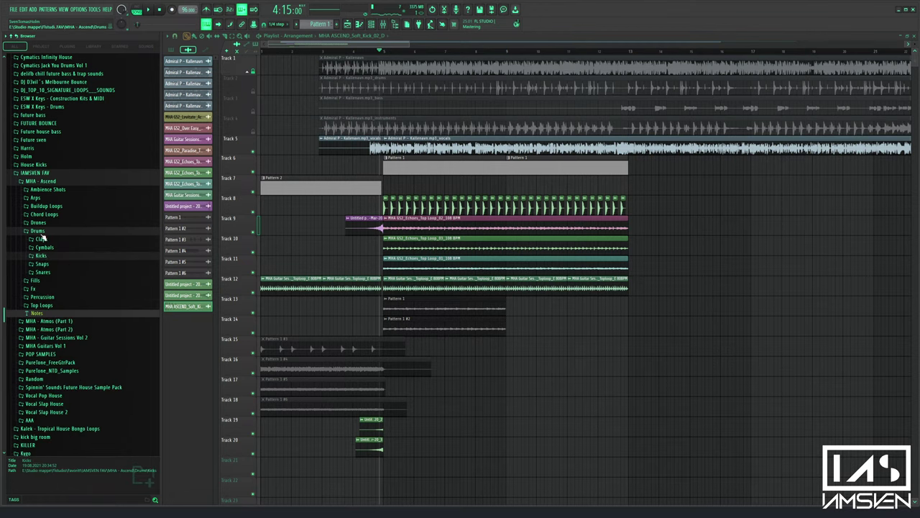
left_click(41, 233)
left_click(40, 175)
left_click(48, 175)
left_click(51, 182)
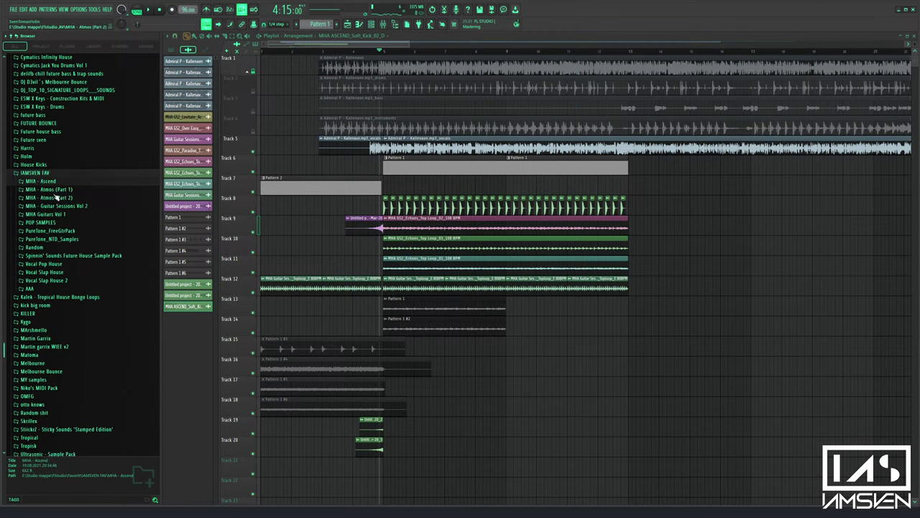
left_click(58, 190)
left_click(73, 200)
left_click(61, 208)
left_click(60, 208)
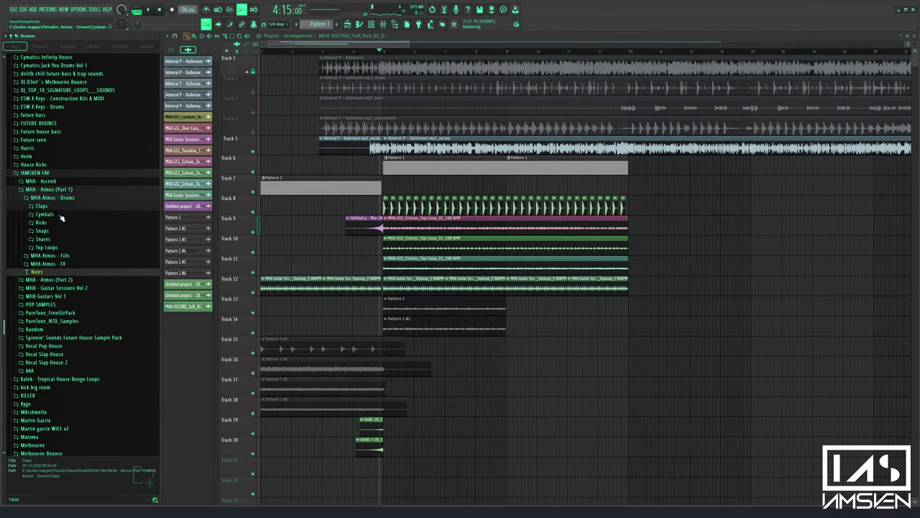
left_click(41, 222)
left_click(63, 232)
Audition the Stomp, Top, Soft and Hard kick samples in the MHA Atmos Kicks folder
left_click(102, 352)
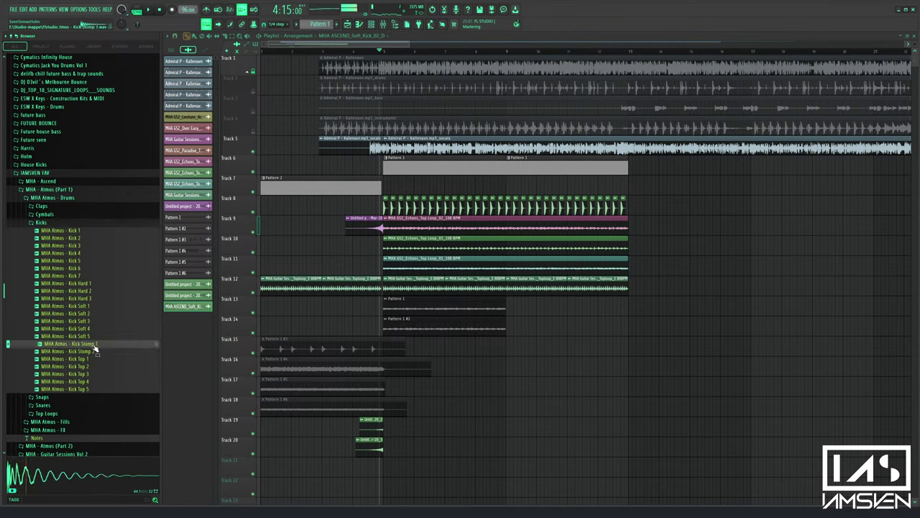
left_click(90, 359)
left_click(90, 367)
left_click(90, 346)
left_click(87, 336)
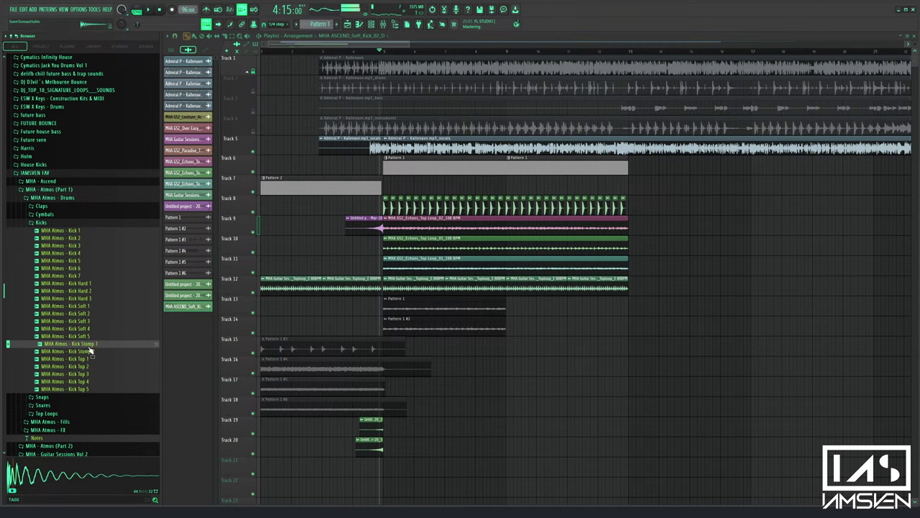
left_click(84, 312)
left_click(84, 307)
left_click(86, 300)
left_click(87, 284)
left_click(88, 291)
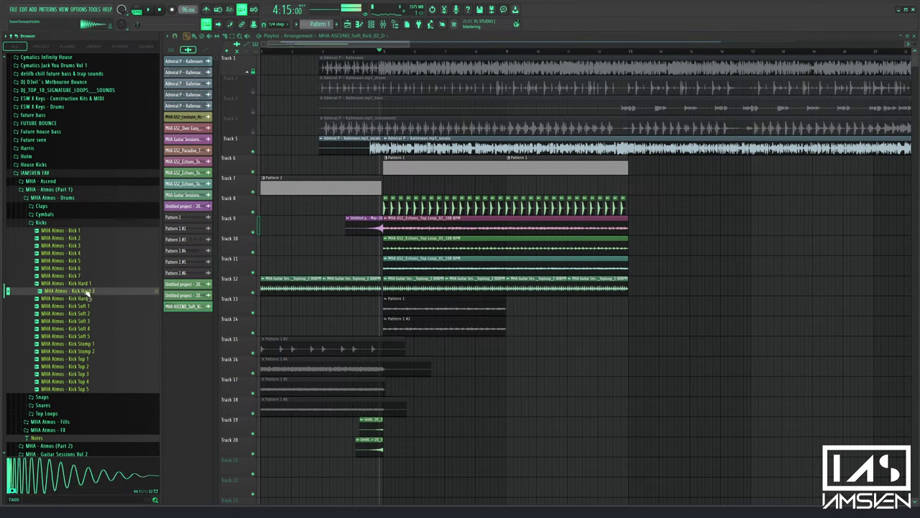
left_click(88, 307)
left_click(91, 345)
left_click(87, 307)
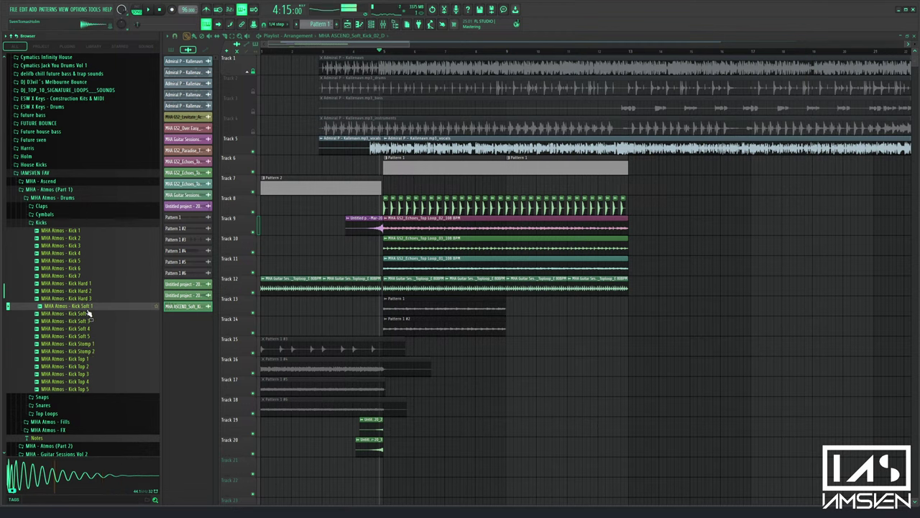
Play the arrangement while checking the soft kick's channel settings and the Serum_x64 mixer track, and restart playback from bar 4
key("space")
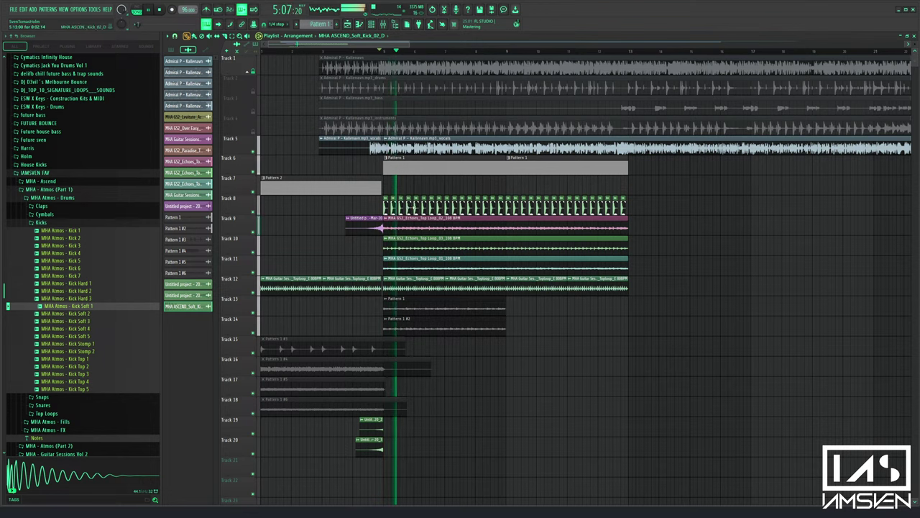
double_click(412, 207)
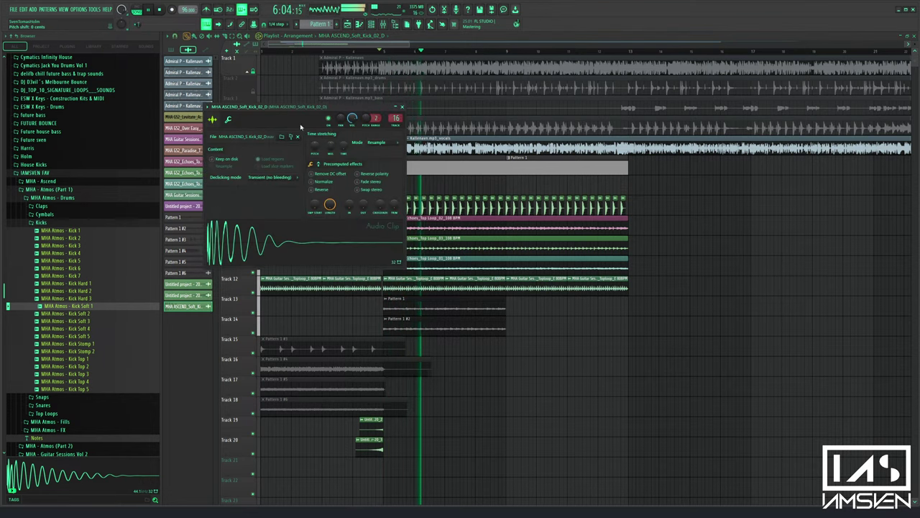
key("F9")
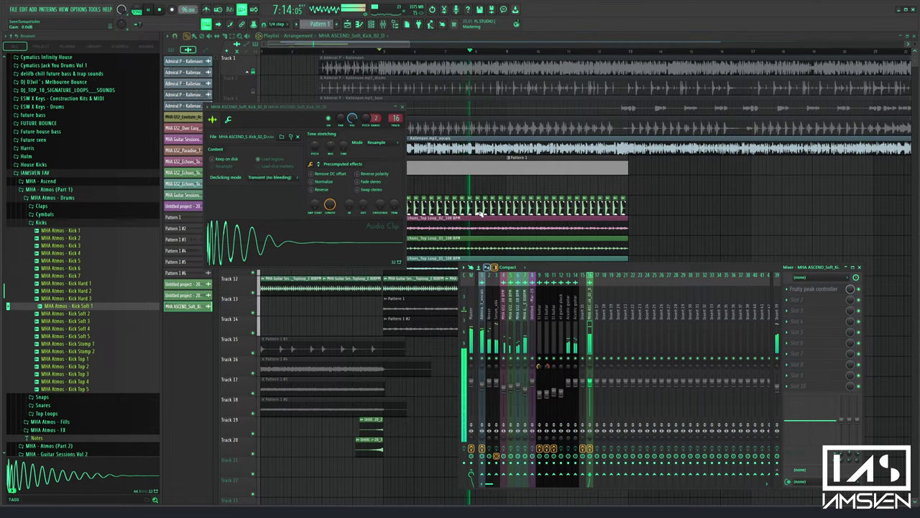
left_click(402, 107)
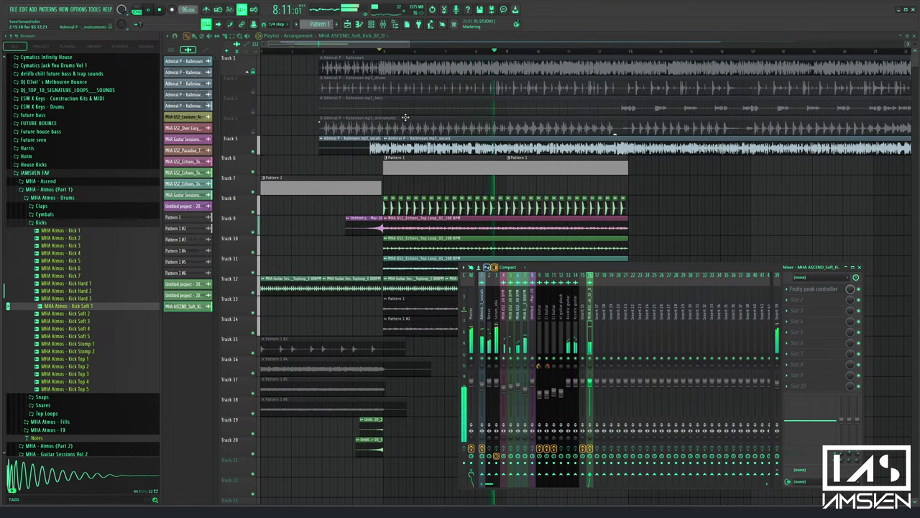
left_click(496, 350)
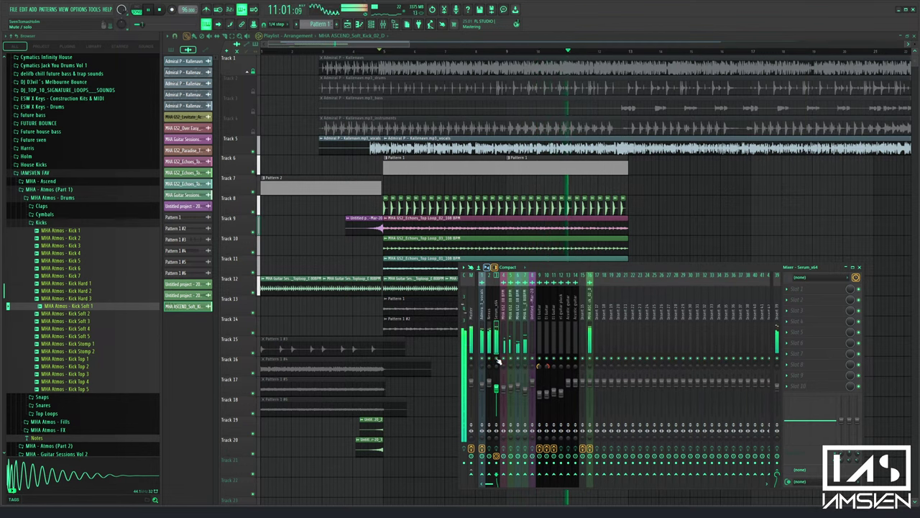
left_click(860, 268)
left_click(364, 51)
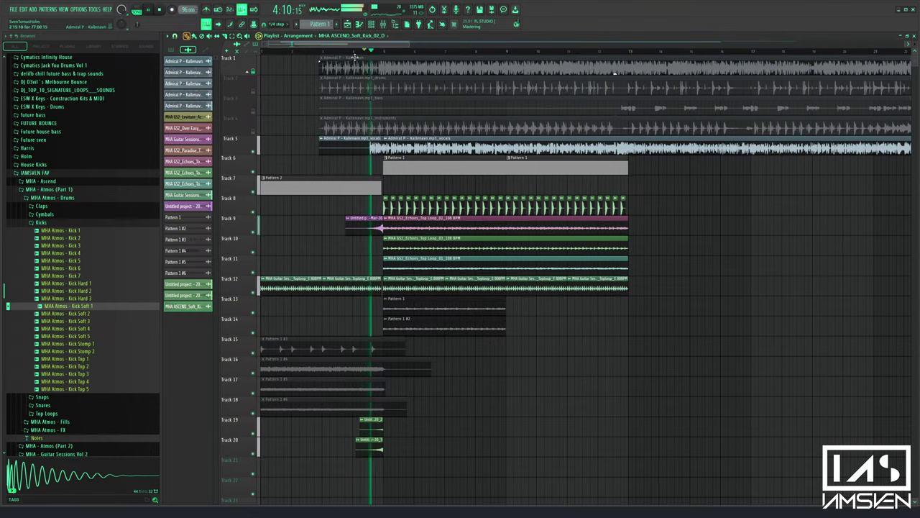
Collapse the MHA Atmos Kicks folder and open the channel rack with all channel groups shown
left_click(61, 222)
left_click(371, 25)
left_click(371, 25)
left_click(382, 28)
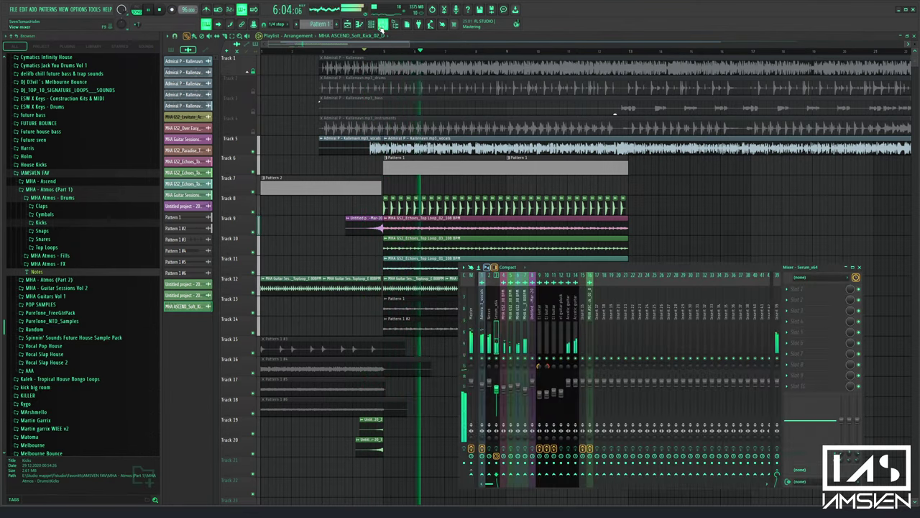
left_click(383, 24)
left_click(359, 24)
left_click(371, 24)
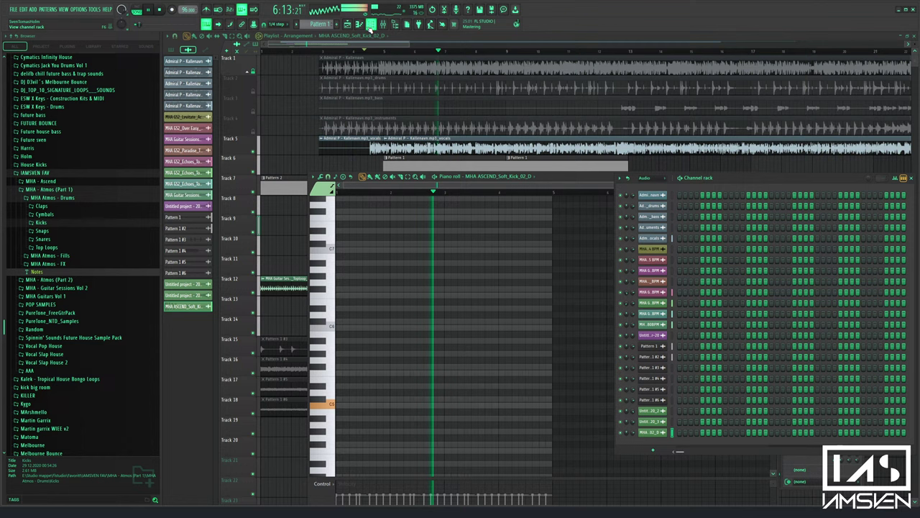
left_click(651, 178)
left_click(653, 187)
Switch playback to pattern mode, start the pattern and add a Nexus [64bit] instrument to the channel rack
left_click(159, 10)
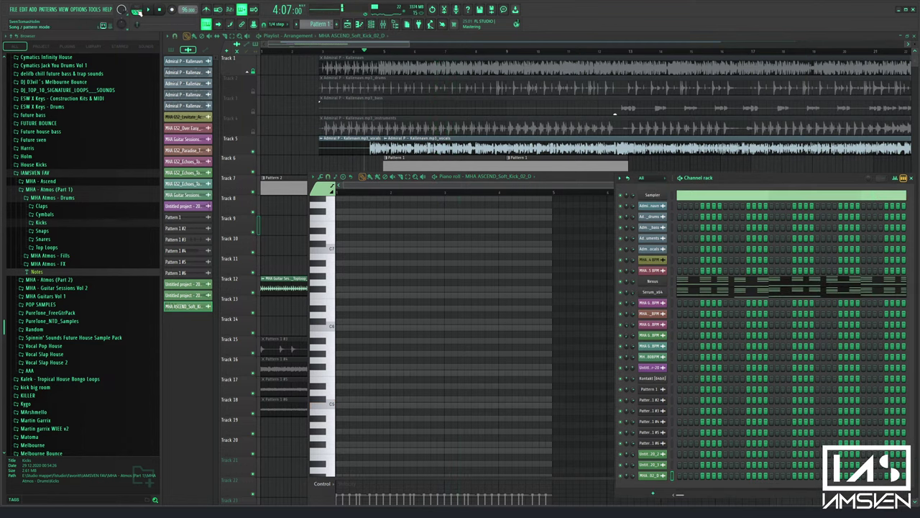
left_click(140, 12)
key("space")
right_click(652, 494)
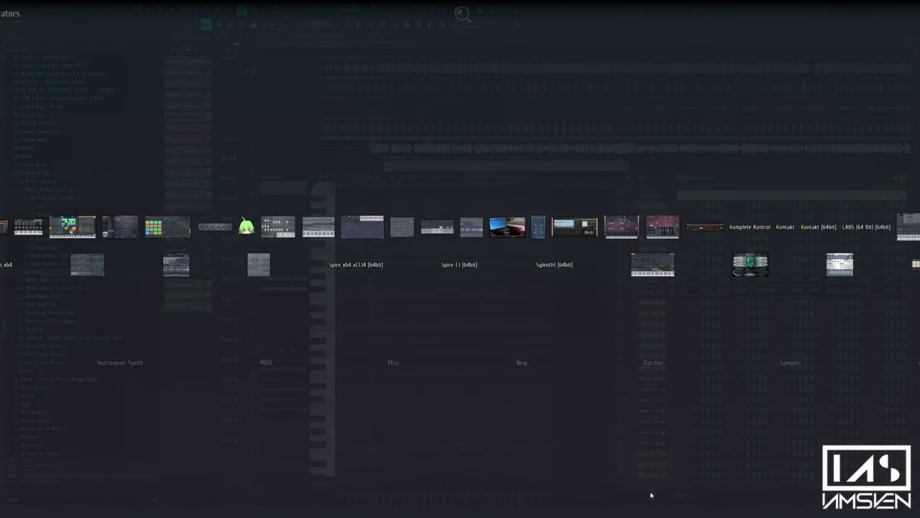
type("nexus")
key("Return")
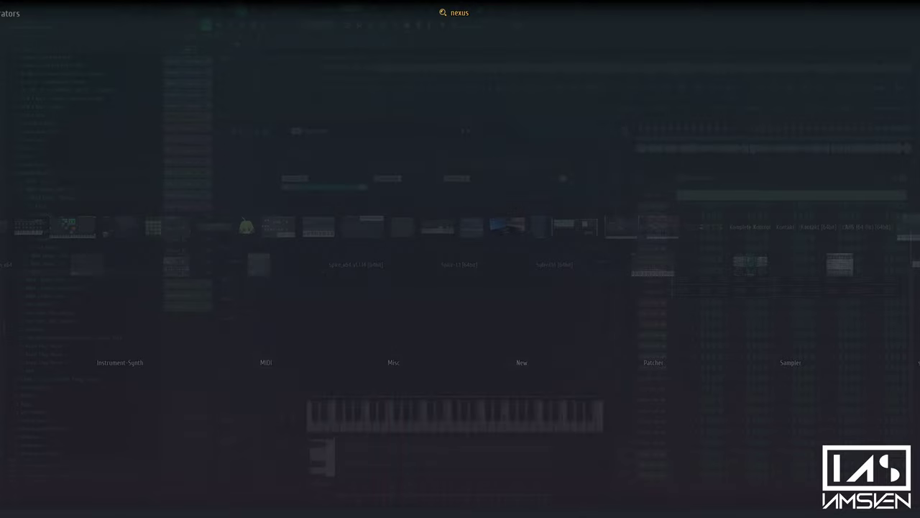
left_click(447, 319)
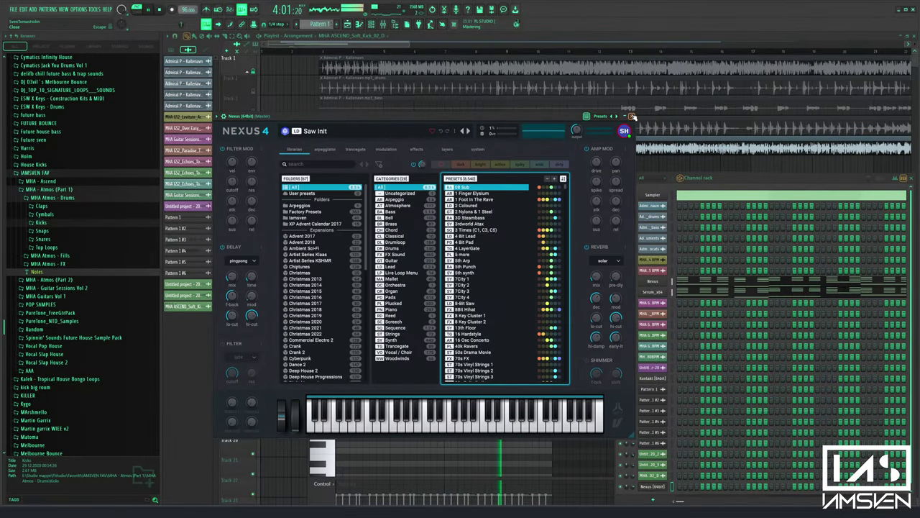
Browse the Nexus Bass presets, first in the Iamsven folder and again across all folders
left_click(403, 213)
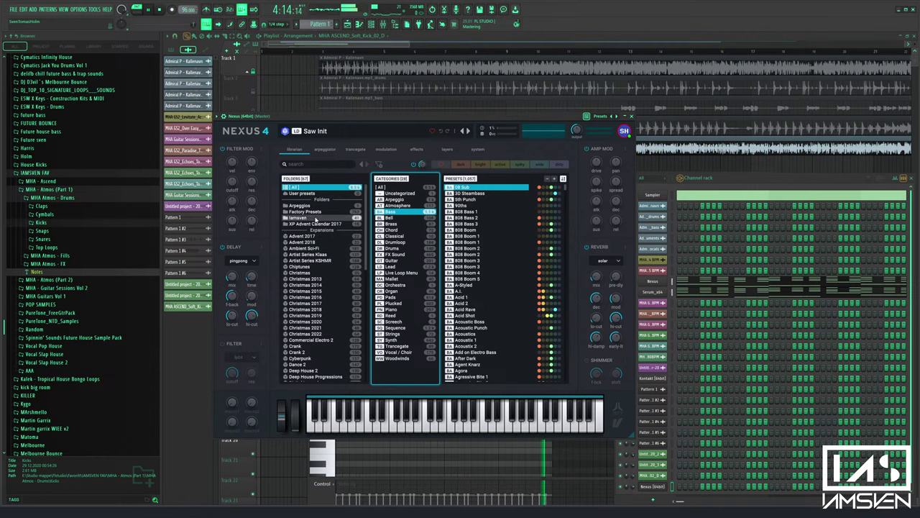
left_click(317, 217)
left_click(405, 207)
left_click(414, 200)
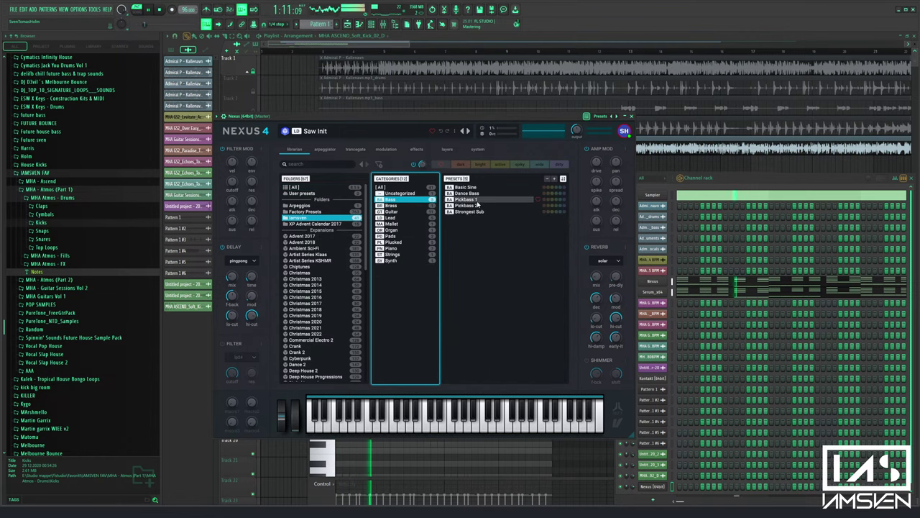
left_click(309, 218)
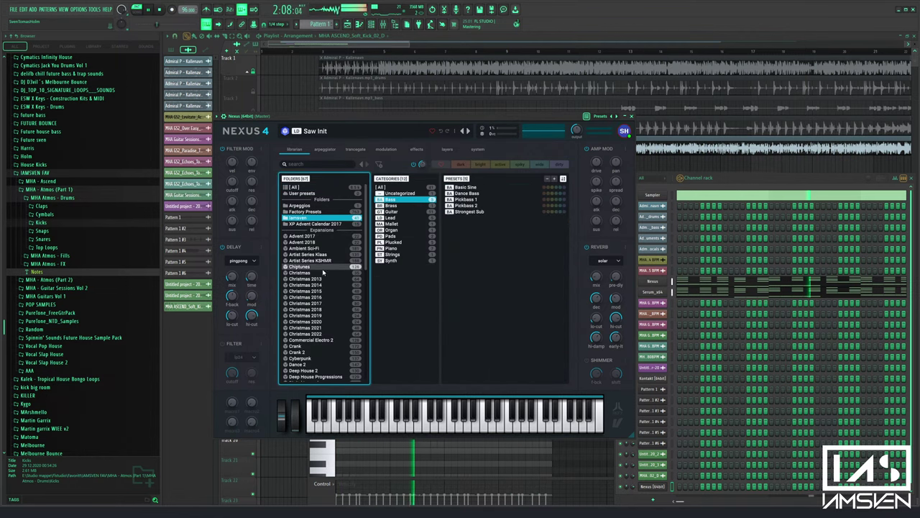
left_click(310, 187)
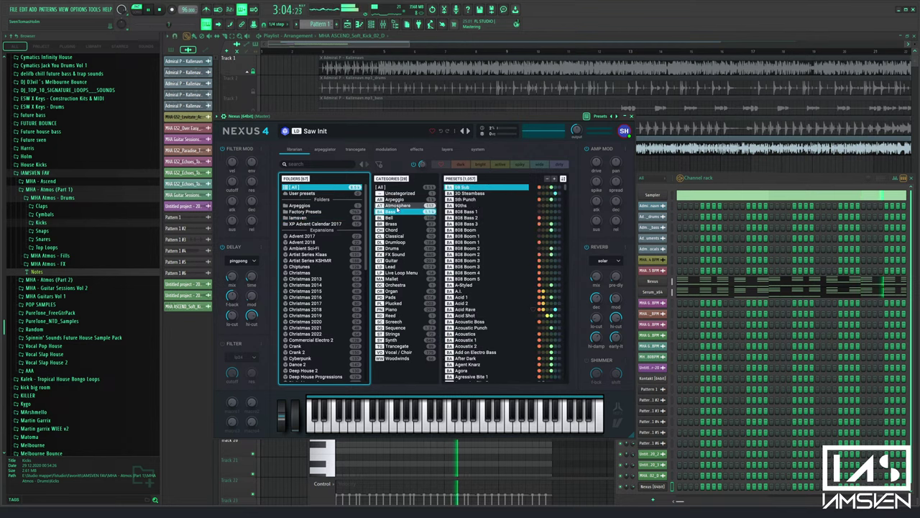
Load the Melbourne Offbeat 1 bass preset in Nexus, then reopen the plugin window and dismiss the plugin install error
scroll(494, 252, "down", 20)
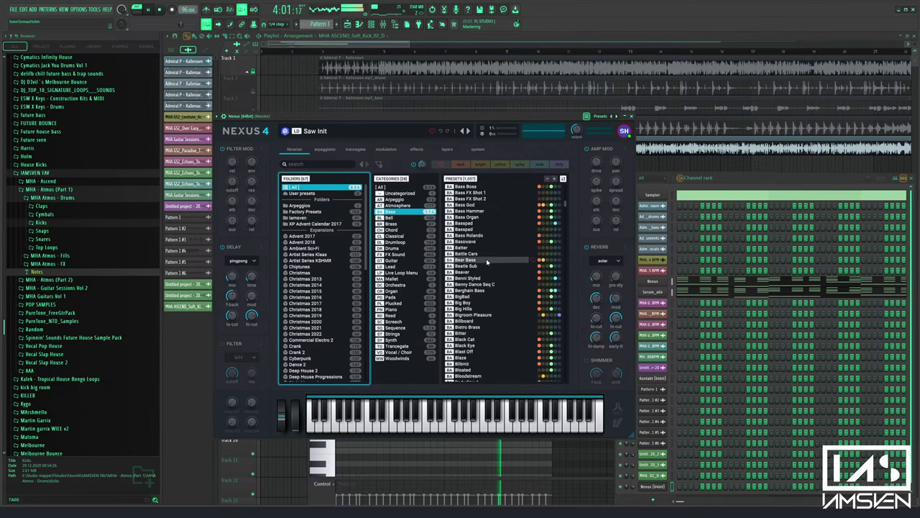
scroll(483, 262, "down", 20)
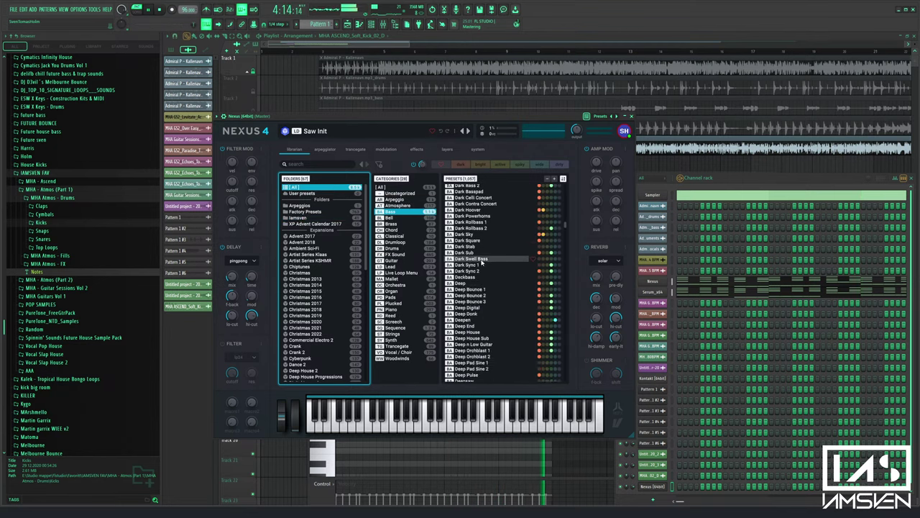
scroll(479, 262, "down", 20)
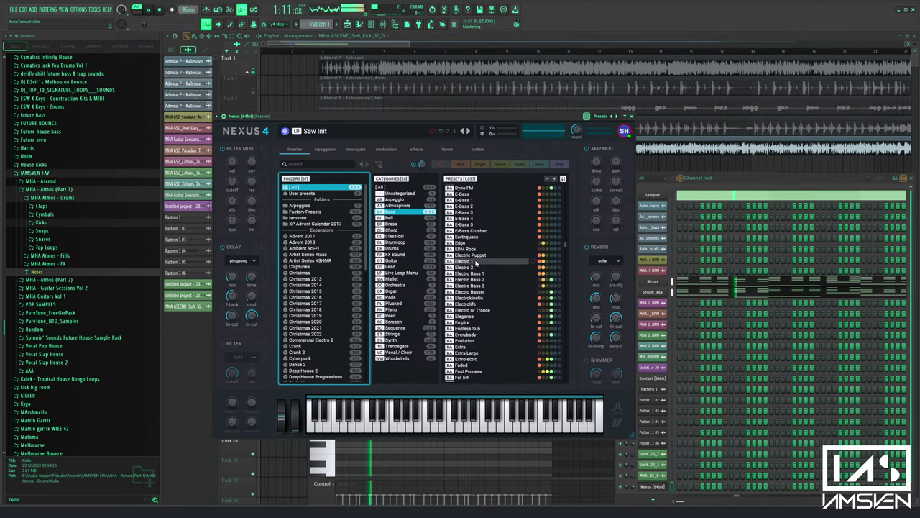
scroll(478, 263, "down", 20)
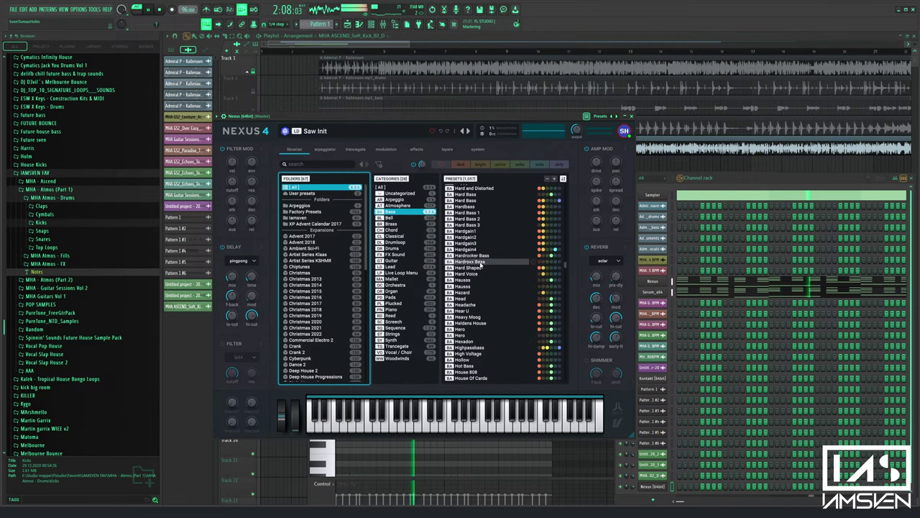
scroll(491, 268, "down", 20)
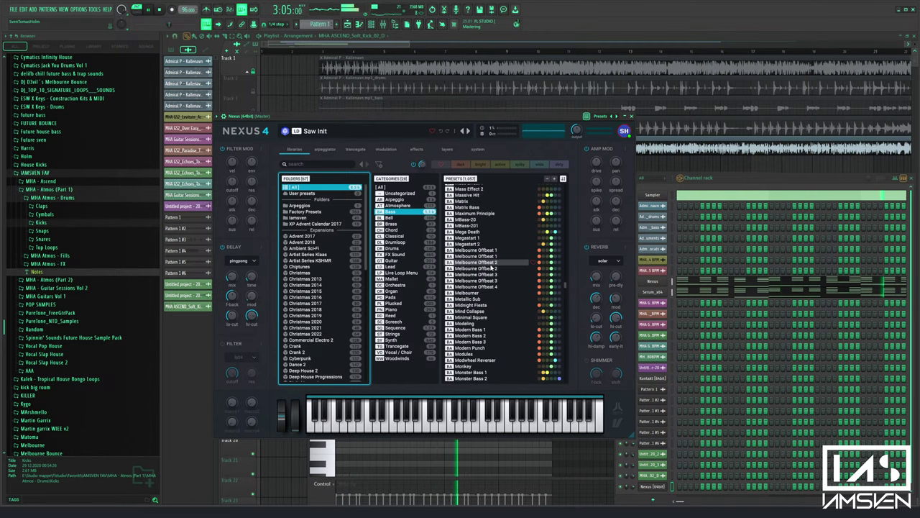
left_click(489, 253)
left_click(632, 116)
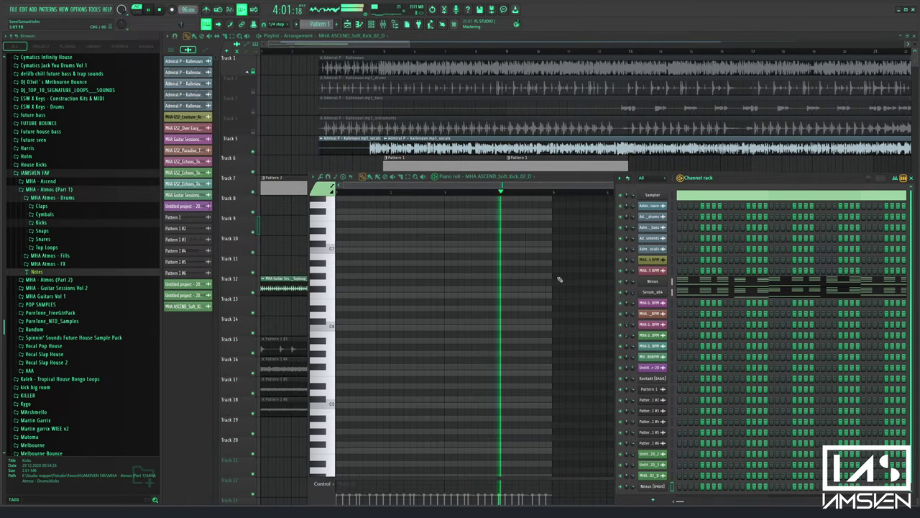
left_click(661, 489)
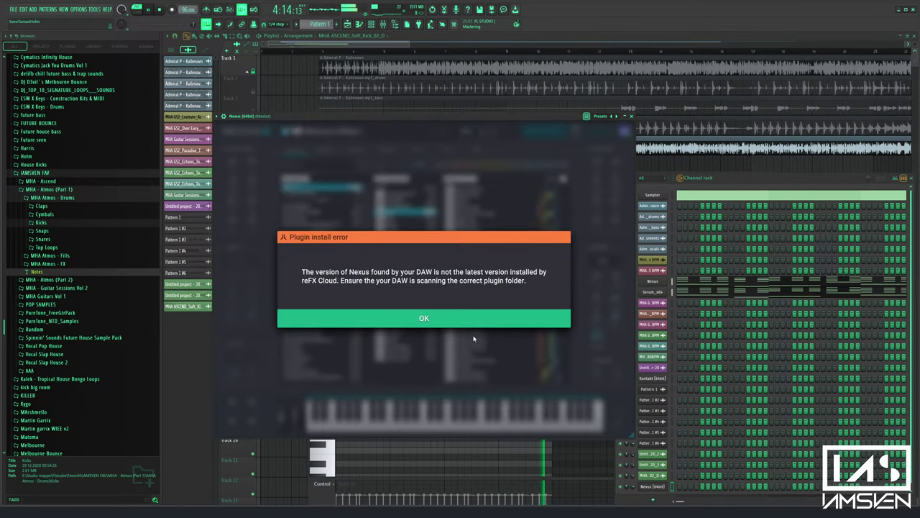
left_click(487, 317)
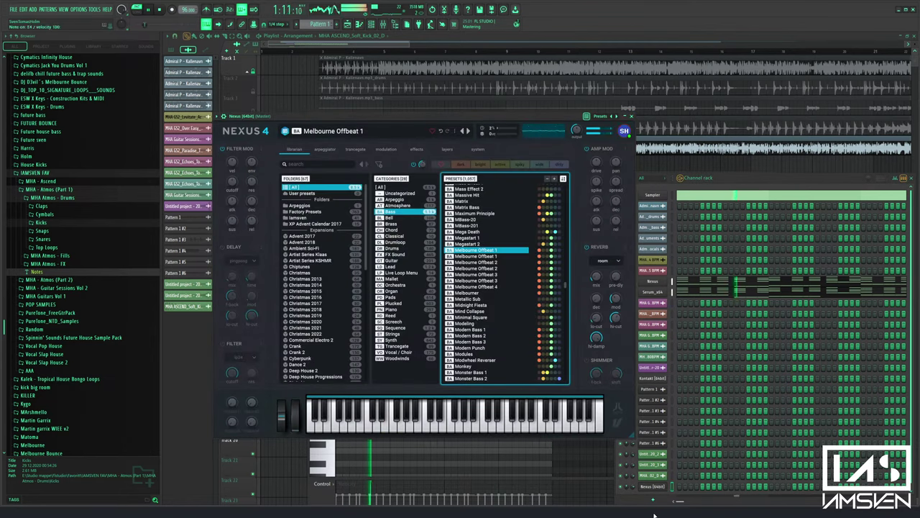
Delete the Nexus [64bit] channel and add a newer Nexus instrument to the channel rack by searching for "nexu"
right_click(655, 488)
left_click(679, 482)
left_click(657, 494)
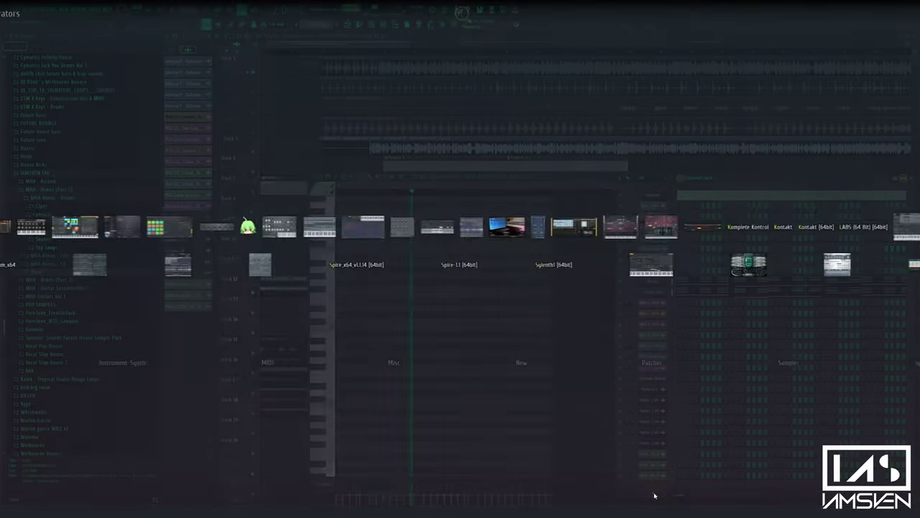
type("nexu")
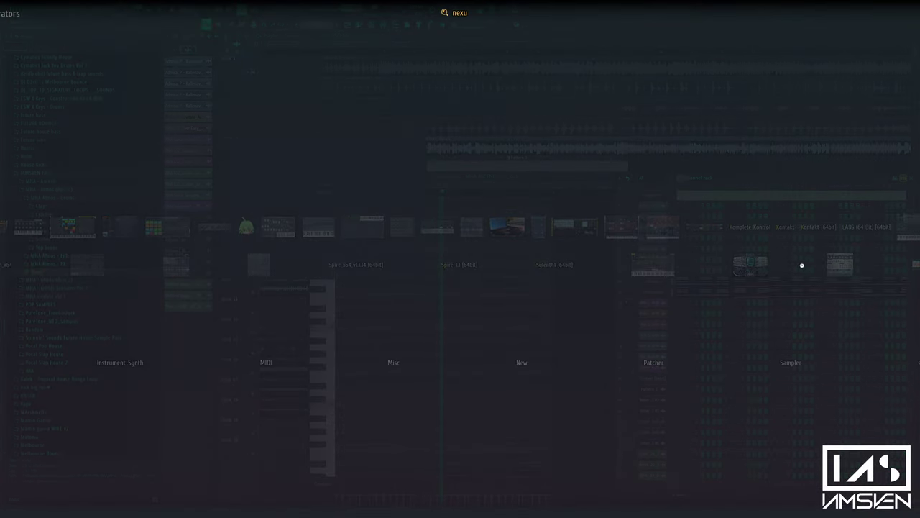
key("Return")
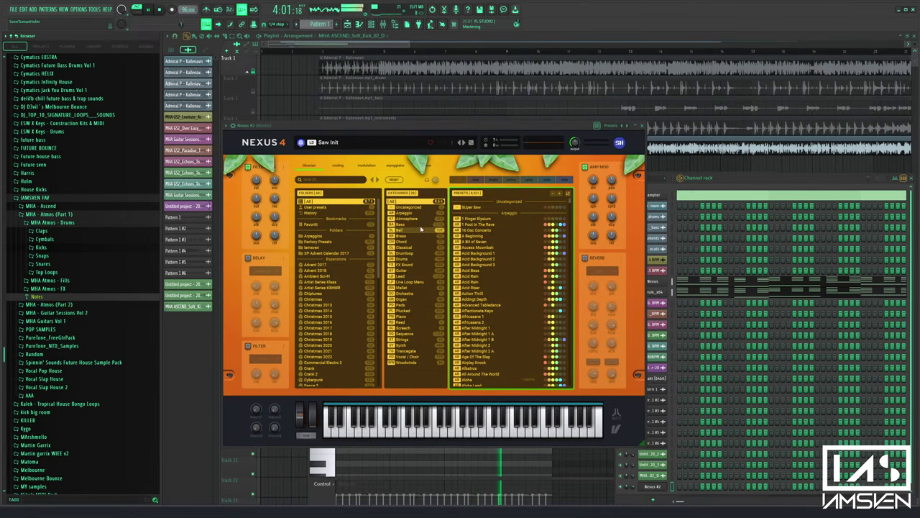
Audition Organ Bass 1 from the Bass category in the new Nexus and load the Melbourne Offbeat 1 preset
left_click(420, 225)
left_click_drag(569, 203, 583, 309)
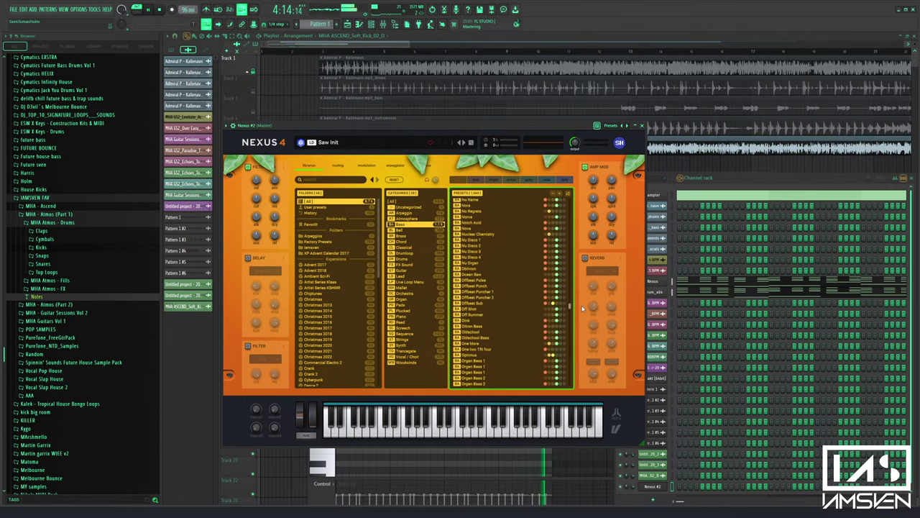
left_click(515, 322)
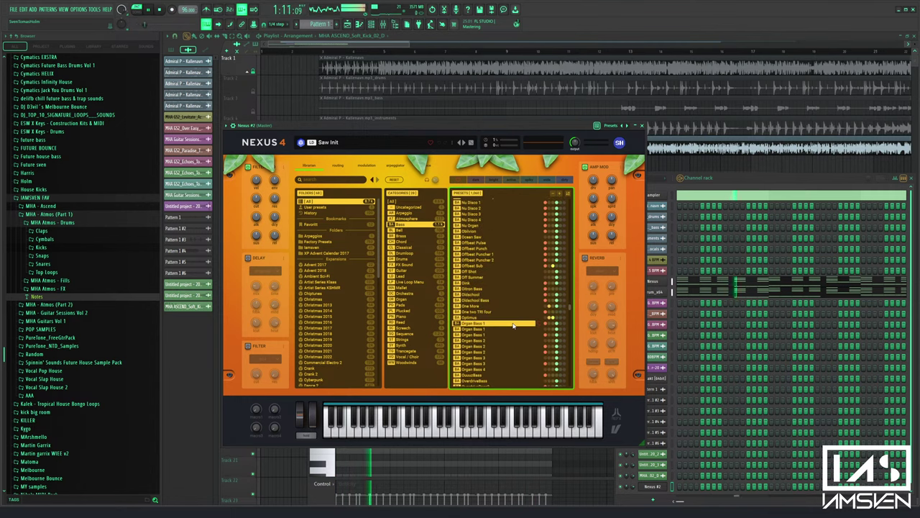
left_click_drag(571, 308, 570, 296)
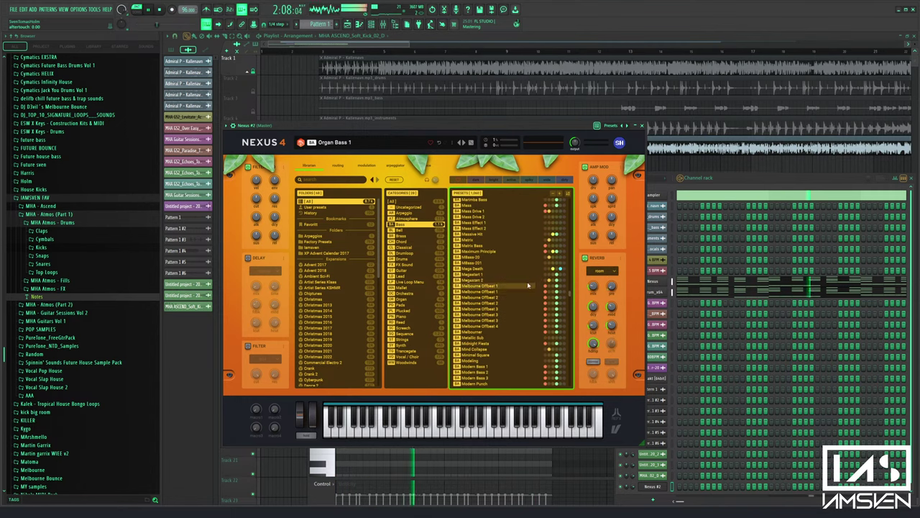
left_click(525, 286)
left_click_drag(493, 127, 493, 129)
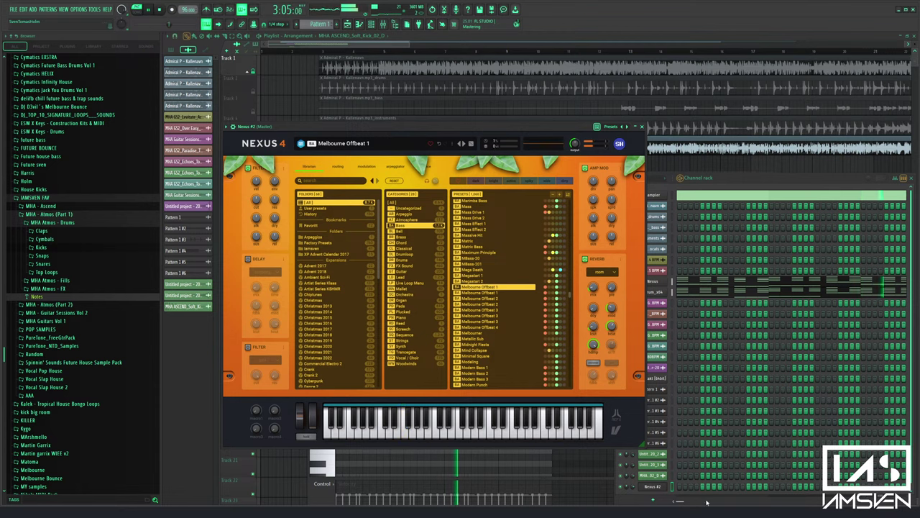
Copy the lowest bass notes from the Serum_x64 piano roll into the Nexus #2 piano roll and stop playback
right_click(661, 486)
left_click(677, 407)
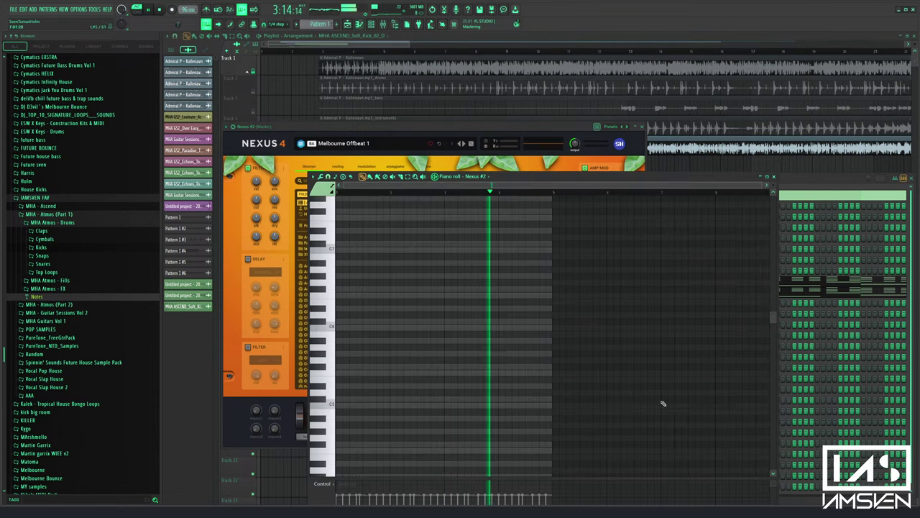
left_click(791, 290)
scroll(556, 389, "down", 6)
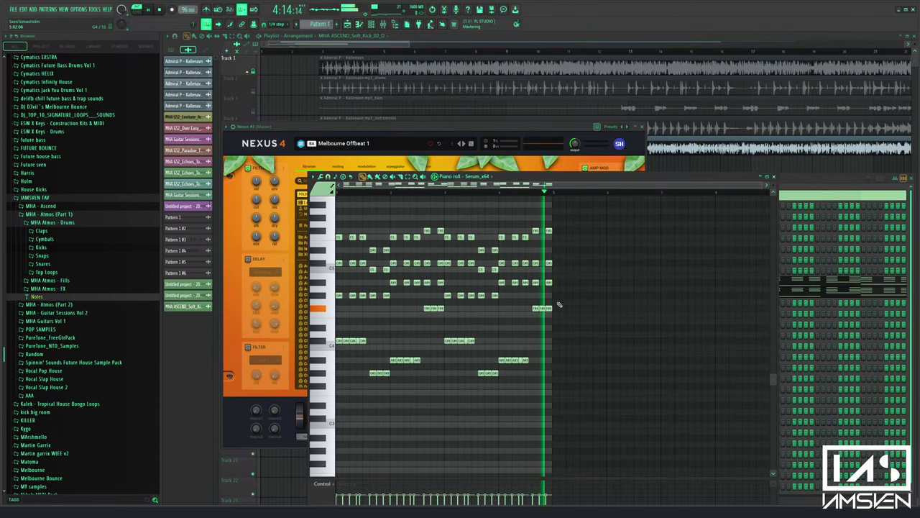
left_click_drag(559, 303, 339, 398)
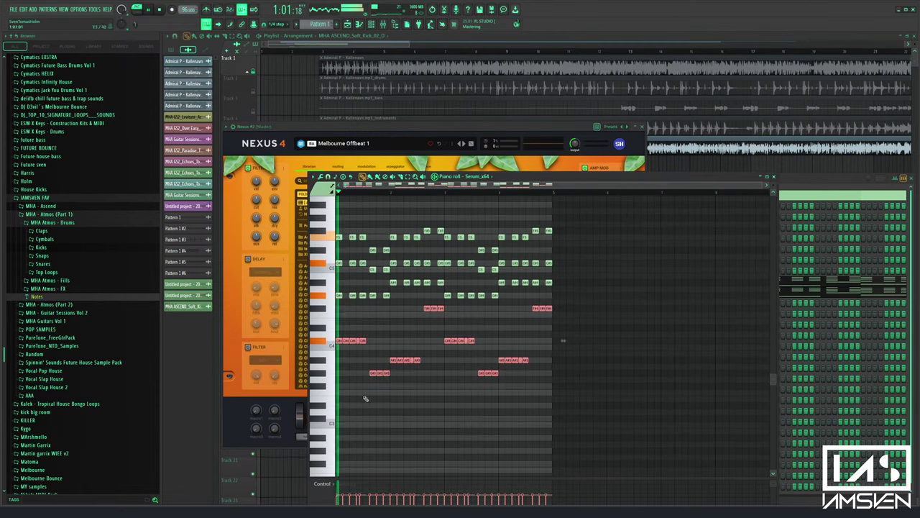
left_click(829, 184)
right_click(663, 399)
left_click(673, 404)
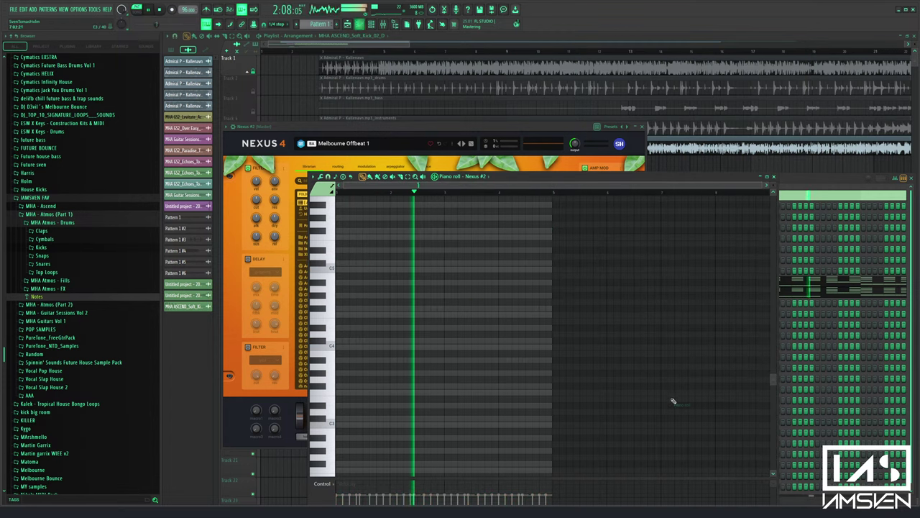
key("ctrl+v")
key("space")
Thin out the first two bars of Nexus #2 notes to two offbeat notes per pitch, checking the rhythm with playback
scroll(380, 197, "up", 3)
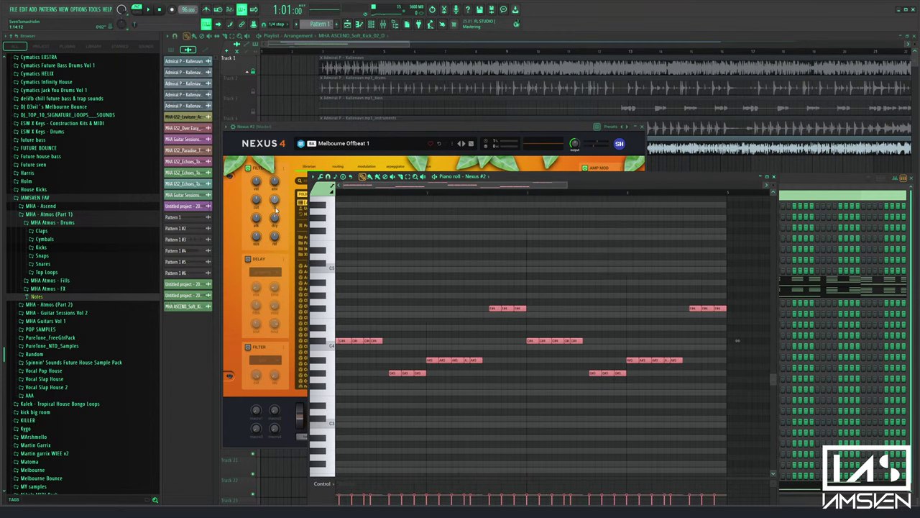
right_click(367, 341)
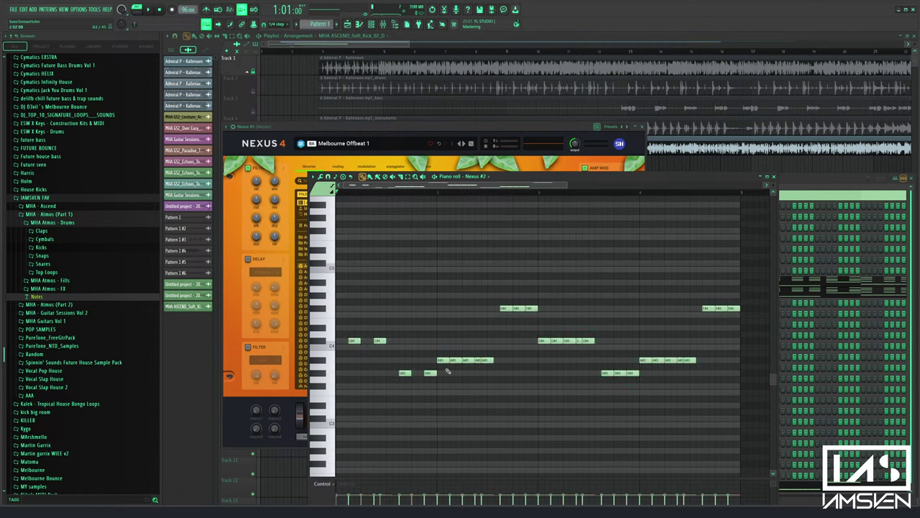
key("space")
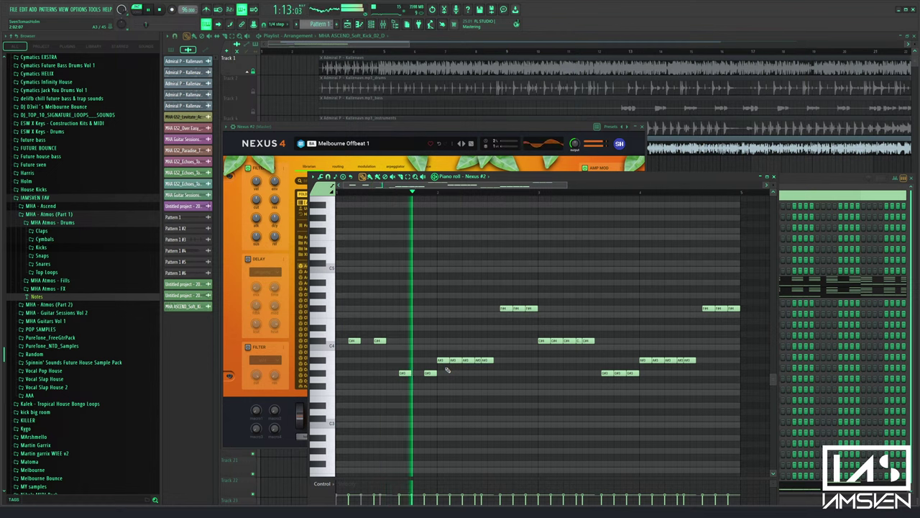
key("space")
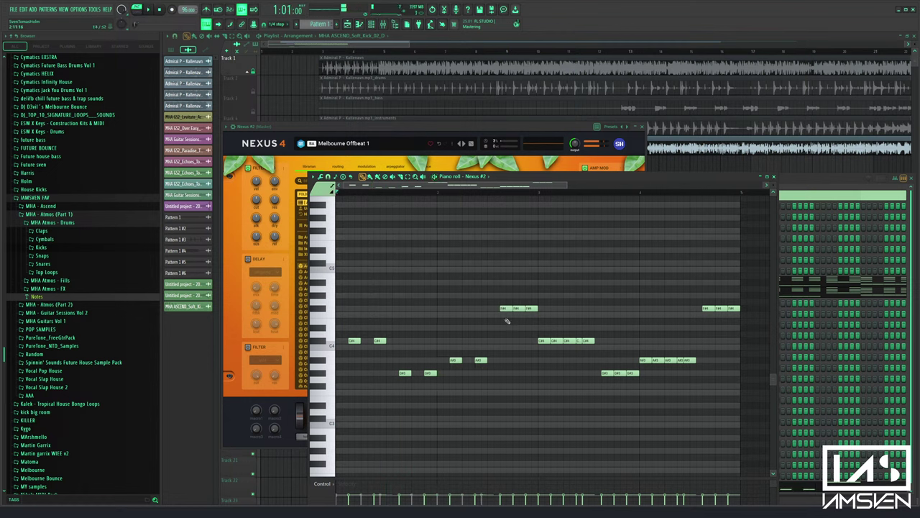
key("space")
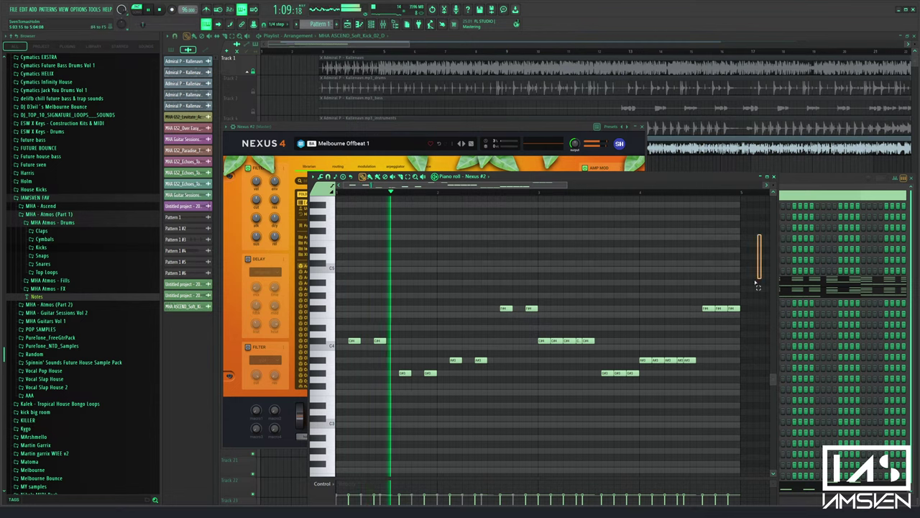
Delete the Nexus #2 notes in bars 3 and 4 and duplicate the offbeat notes of the first two bars after them
left_click_drag(761, 235, 546, 398)
key("Delete")
left_click_drag(566, 287, 339, 408)
key("ctrl+b")
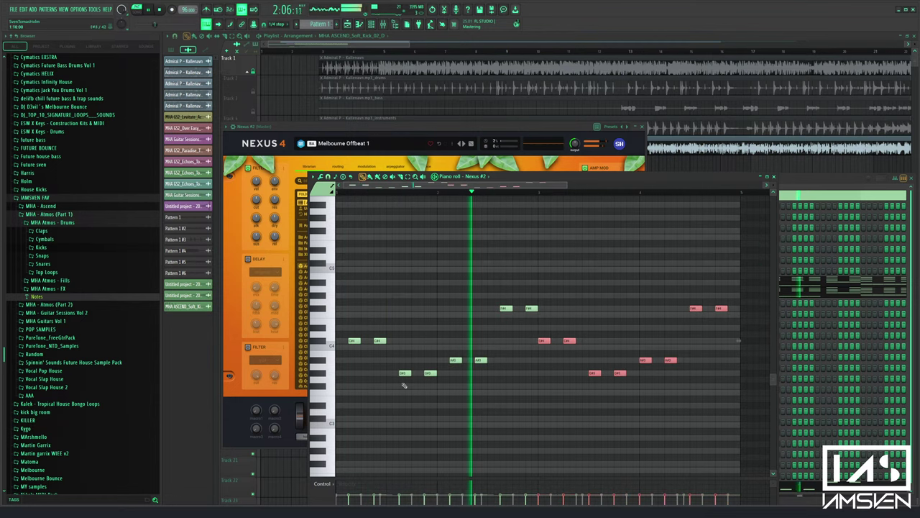
Stop playback and transpose all Nexus #2 notes up one octave
key("space")
key("ctrl+a")
key("ctrl+Up")
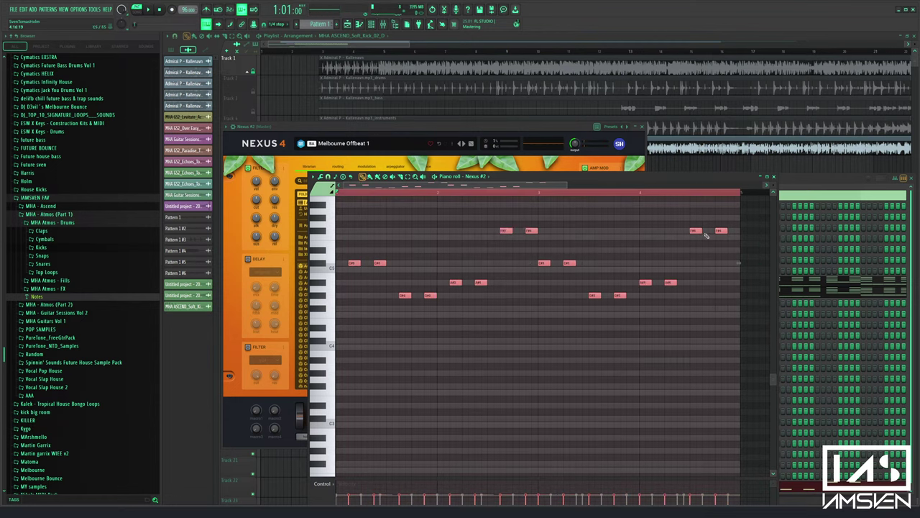
Shift the duplicated notes in bars 3 and 4 later onto the offbeats and deselect them while the pattern plays
mouse_move(715, 221)
left_mouse_down()
mouse_move(590, 307)
mouse_move(543, 323)
left_mouse_up()
key("space")
left_click_drag(546, 264, 558, 266)
left_click(547, 312, "ctrl")
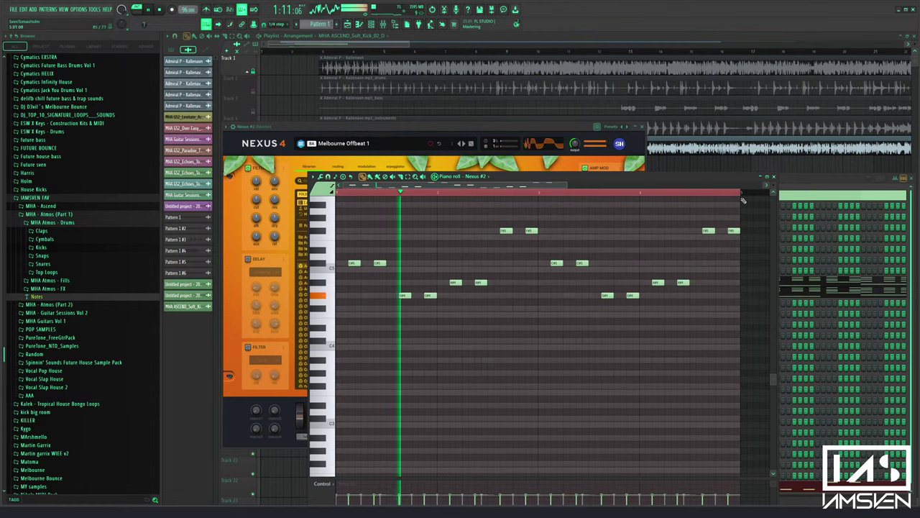
Close the Nexus #2 piano roll and load the second preset named Melbourne Offbeat 1
left_click(774, 177)
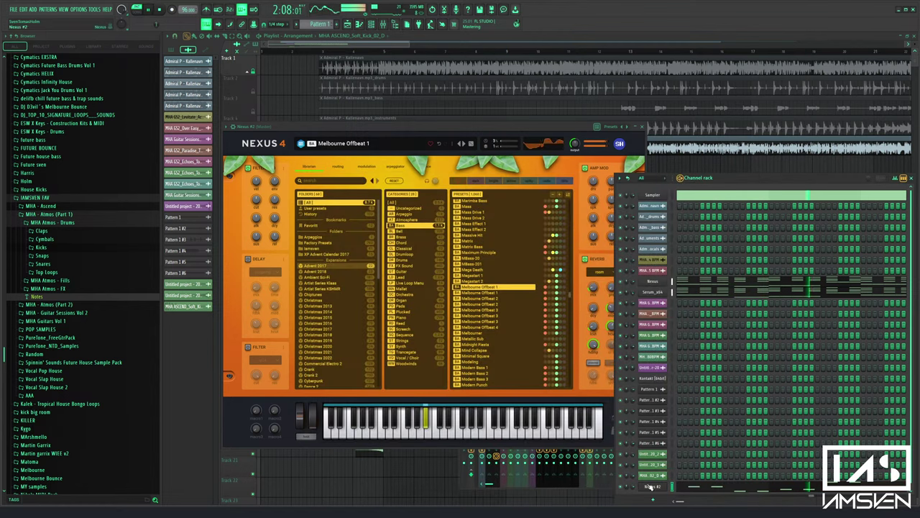
left_click(514, 293)
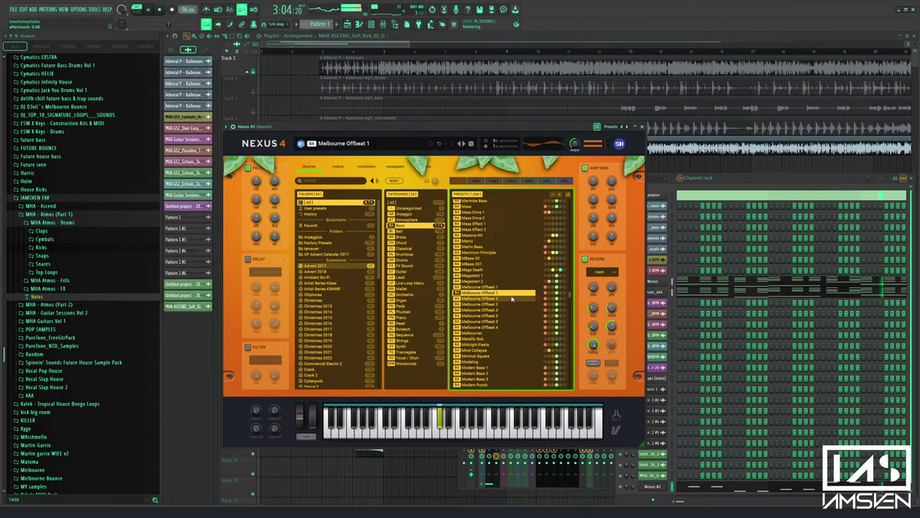
Try all Nexus #2 notes one octave lower, return them to the higher octave and close the piano roll
left_click(726, 487)
key("ctrl+a")
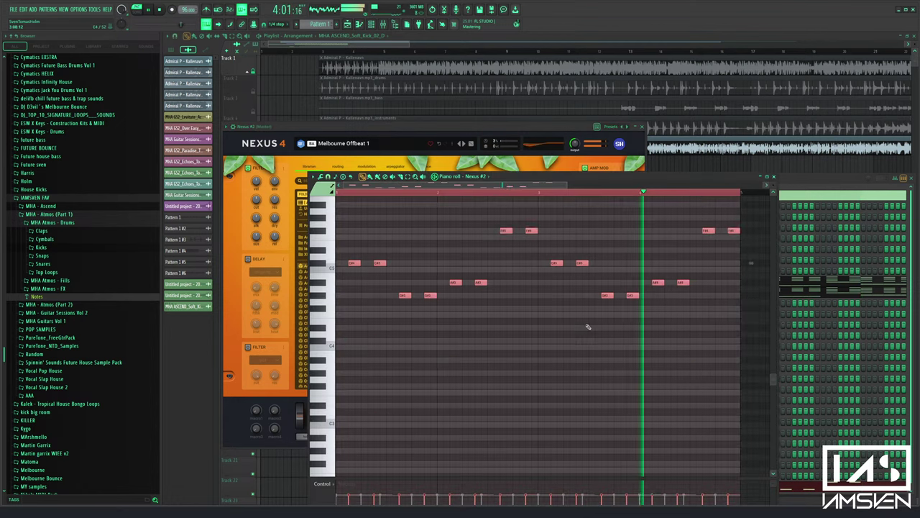
key("ctrl+Down")
key("ctrl+Up")
left_click(773, 176)
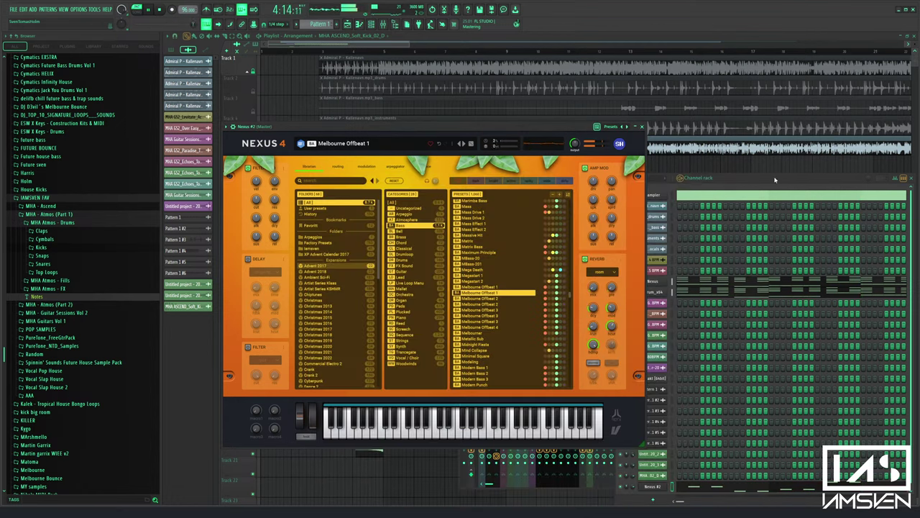
Try the Melbourne Offbeat 2 presets and the first Melbourne Offbeat 3 preset in Nexus #2 while the pattern plays
left_click(510, 300)
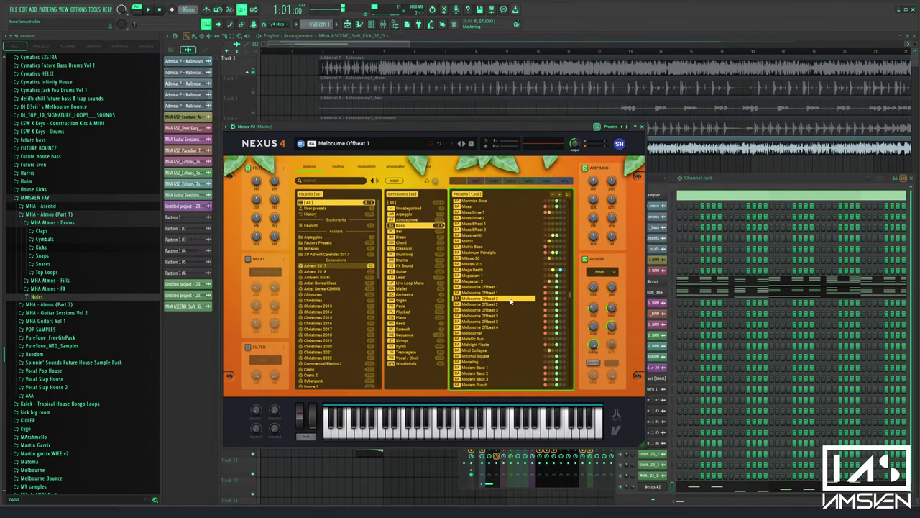
left_click(704, 489)
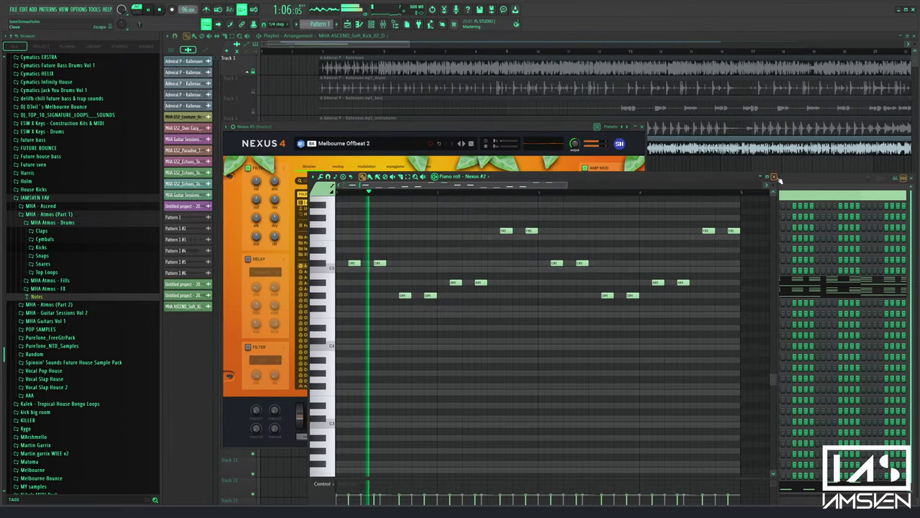
left_click(499, 128)
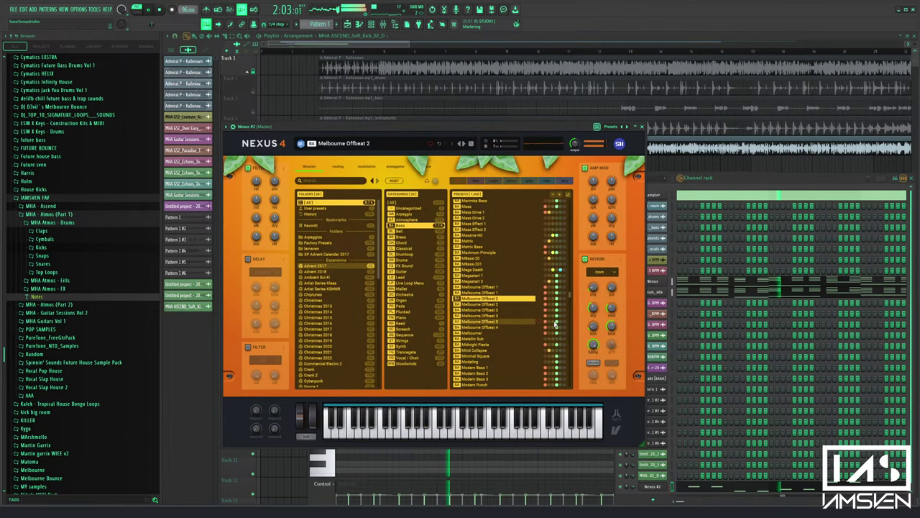
left_click(494, 305)
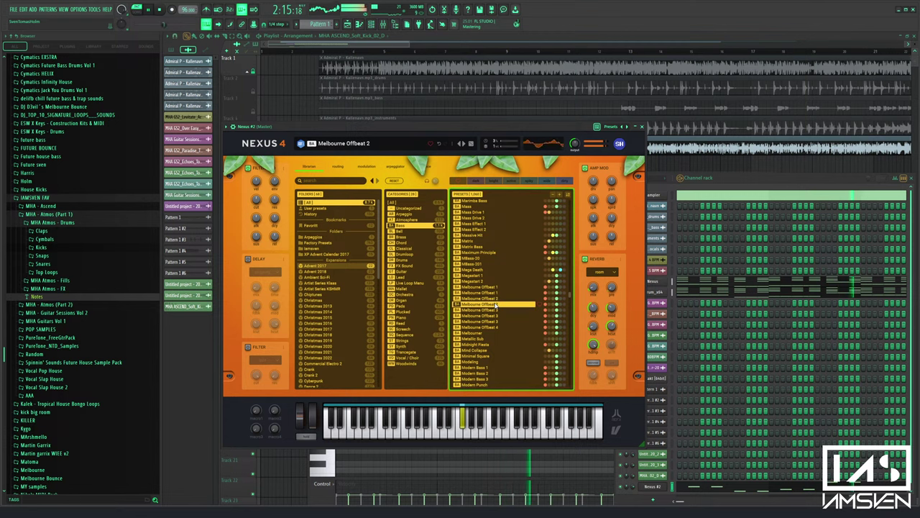
left_click(495, 310)
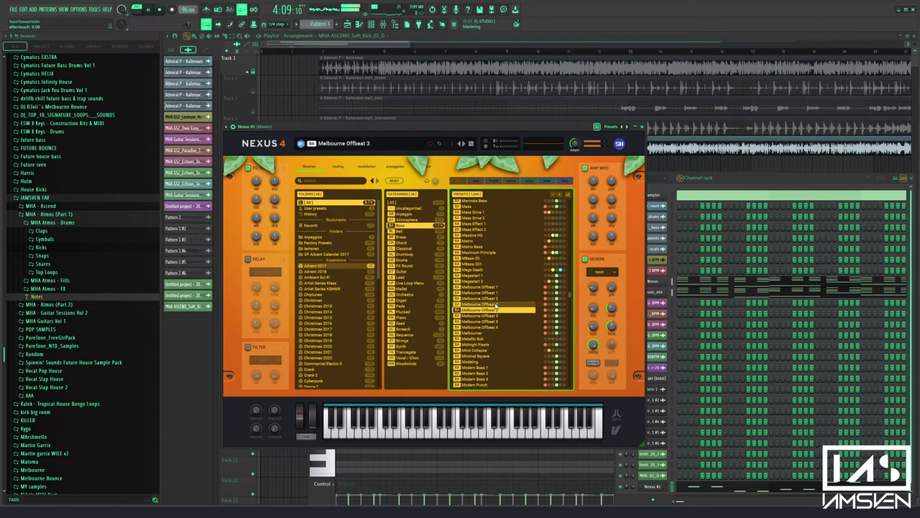
Transpose the four highest Nexus #2 notes, the F notes in bars 2 and 4, down one octave and close the piano roll
left_click(746, 487)
left_click(745, 487)
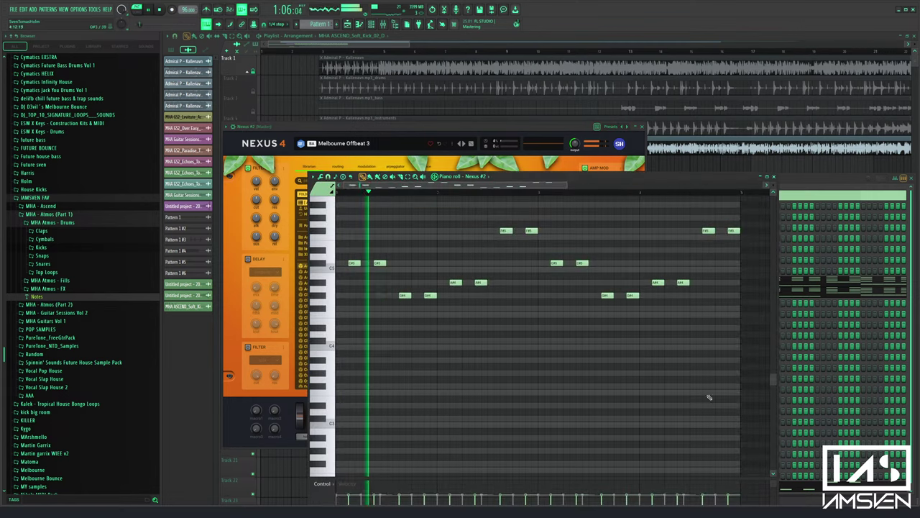
left_click_drag(758, 215, 468, 236)
key("ctrl+Down")
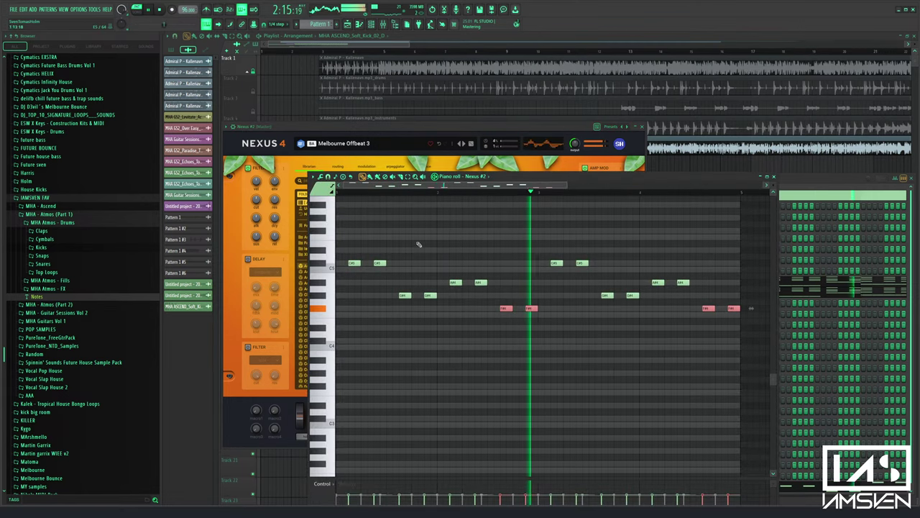
left_click(773, 177)
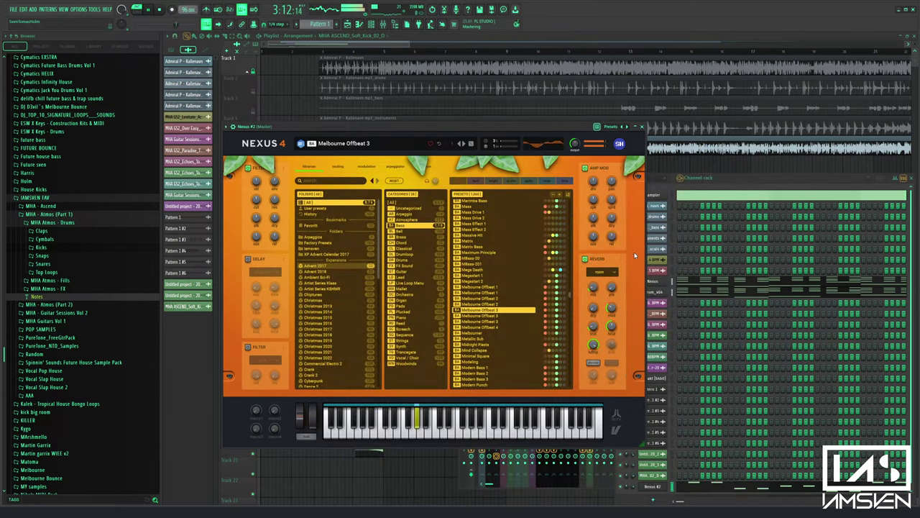
Route the Nexus #2 channel to its own free mixer track 17 and close the Nexus window
left_click(643, 127)
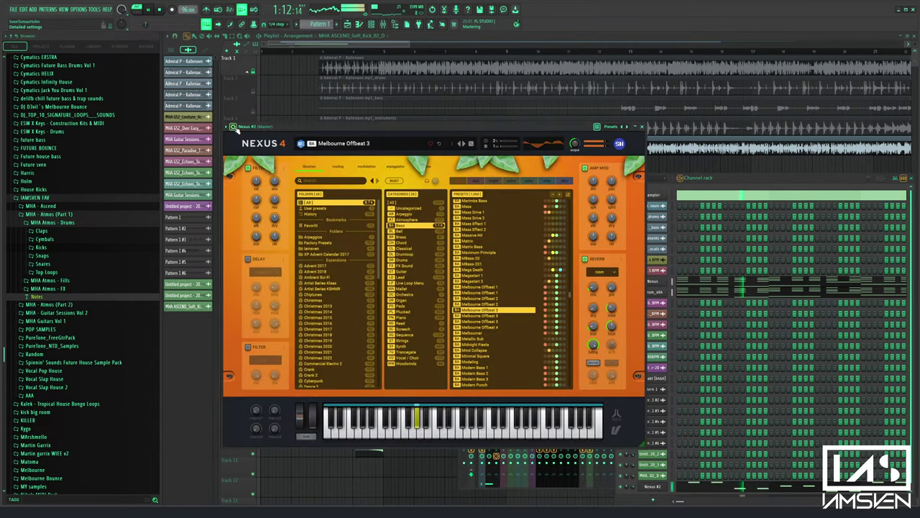
left_click(233, 127)
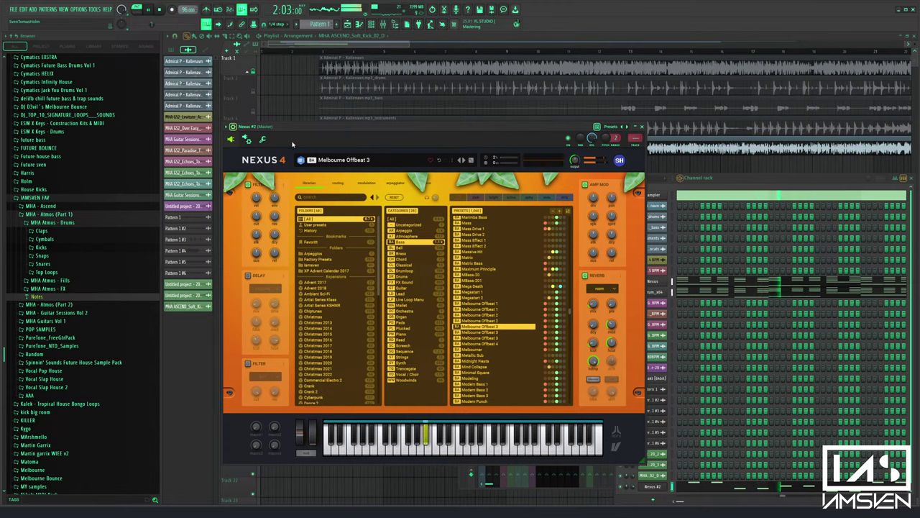
key("ctrl+l")
left_click(644, 128)
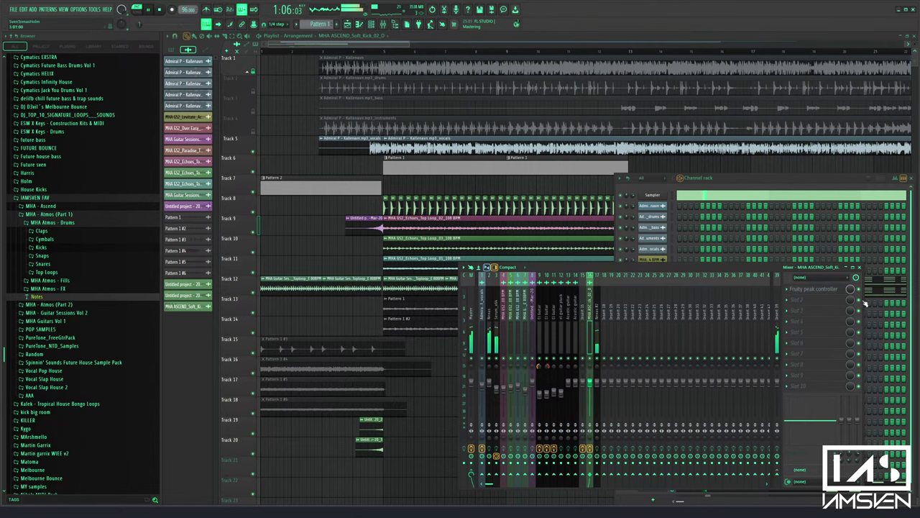
Add the Kickstart effect to mixer Insert 39 and play the song from about bar 4 with the mixer open
key("F8")
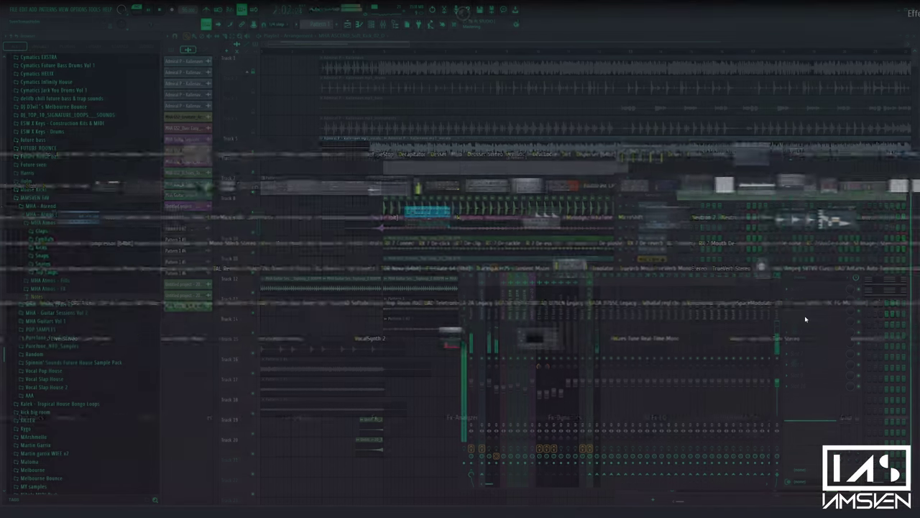
type("kick")
left_click(100, 216)
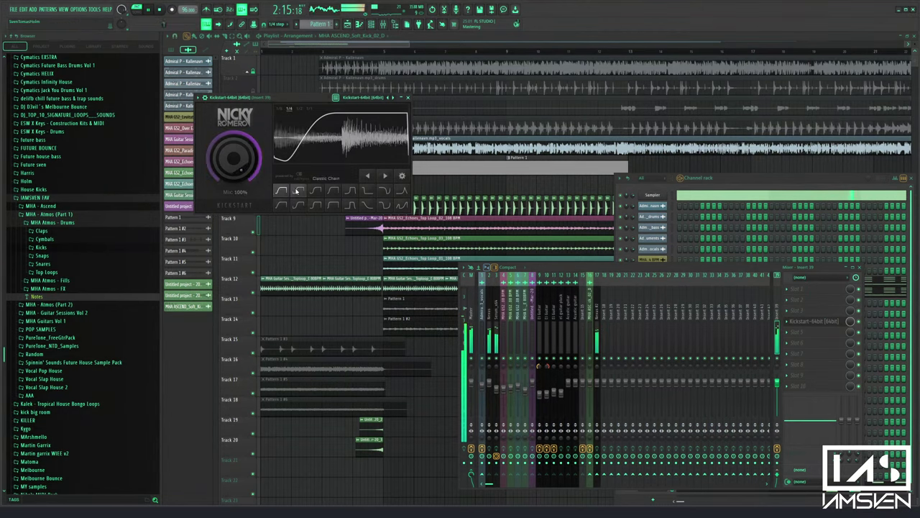
left_click(409, 97)
key("l")
left_click(349, 52)
left_click(384, 26)
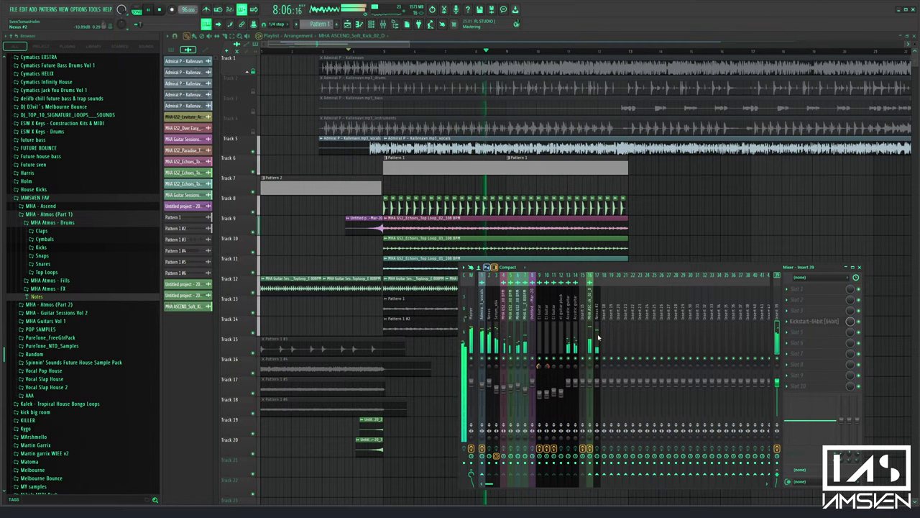
Set the Insert 39 Kickstart mix to 70%, choose its second ducking curve, and close the plugin and mixer
left_click(816, 321)
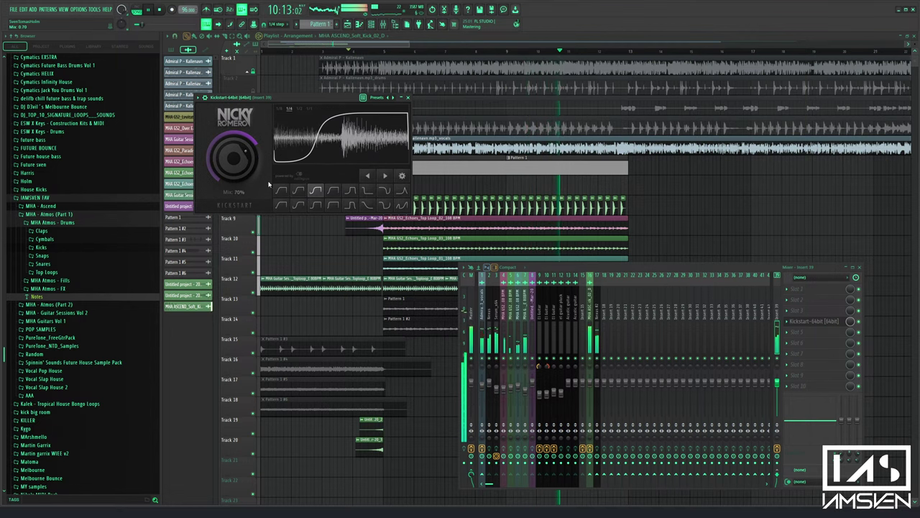
left_click(298, 190)
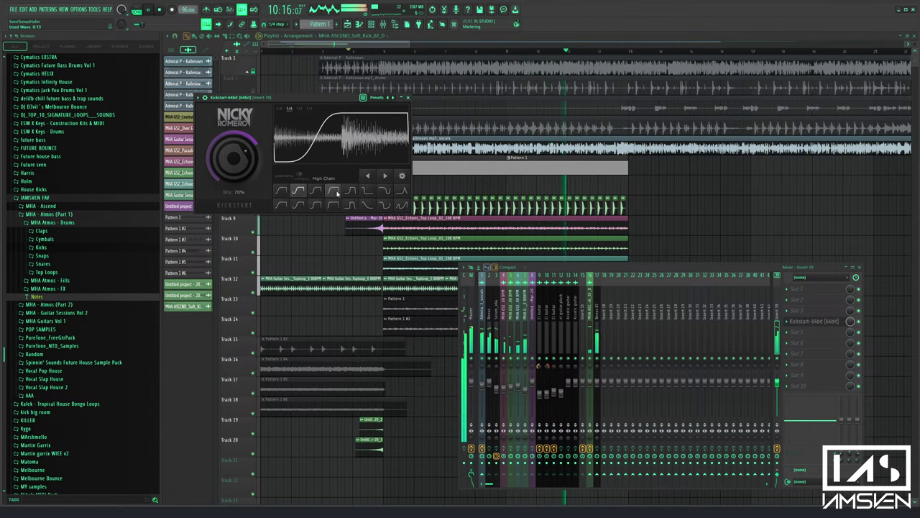
left_click(863, 268)
left_click(407, 97)
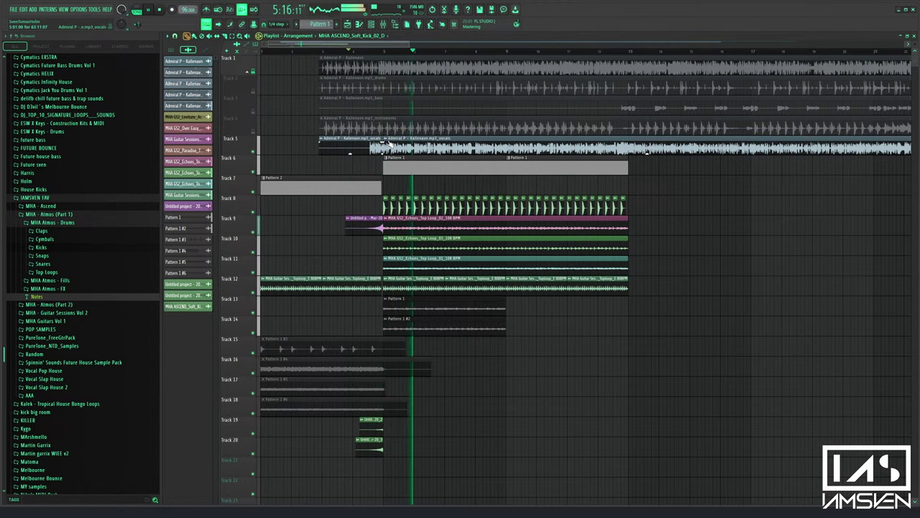
left_click(384, 24)
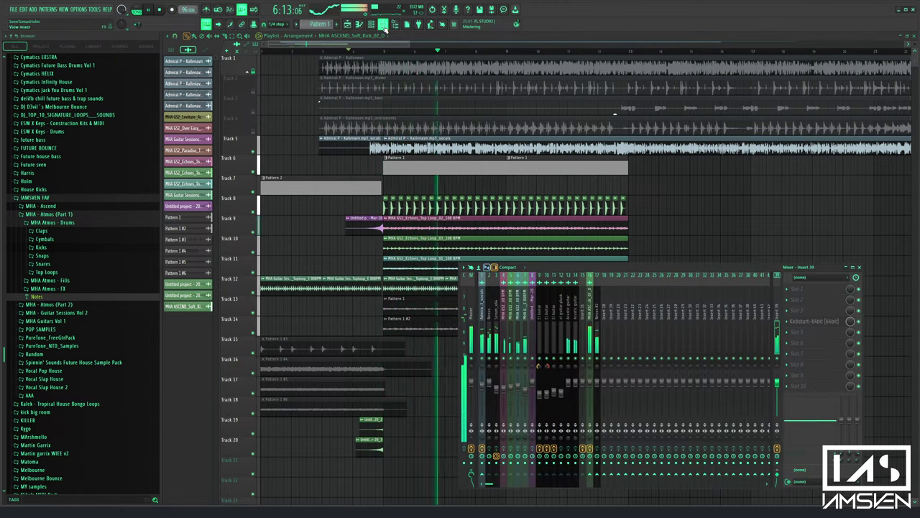
left_click(384, 24)
left_click(384, 25)
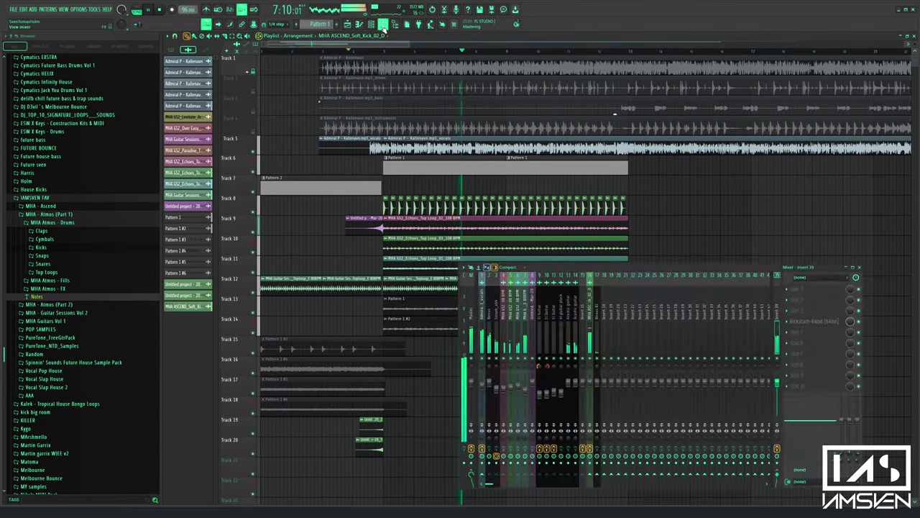
left_click(384, 25)
left_click(384, 25)
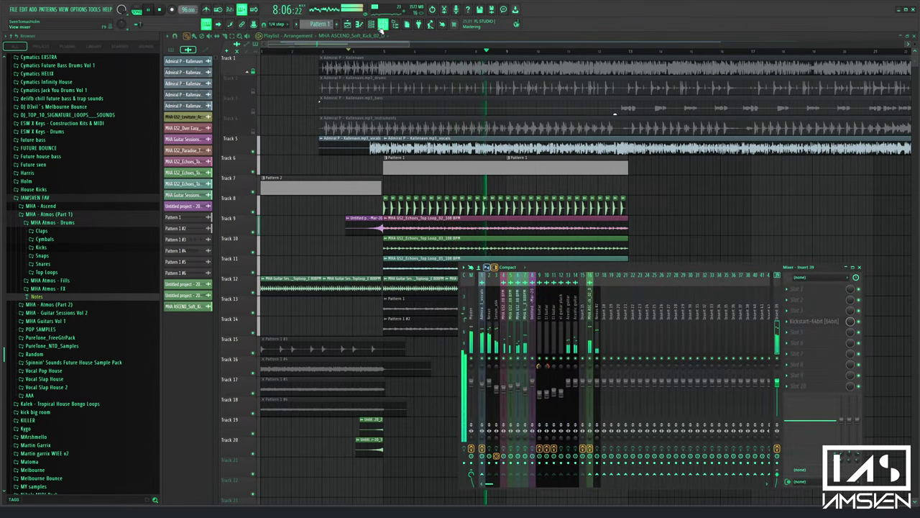
Switch to pattern playback and load the Melbourne Offbeat 4 preset in Nexus #2
left_click(161, 10)
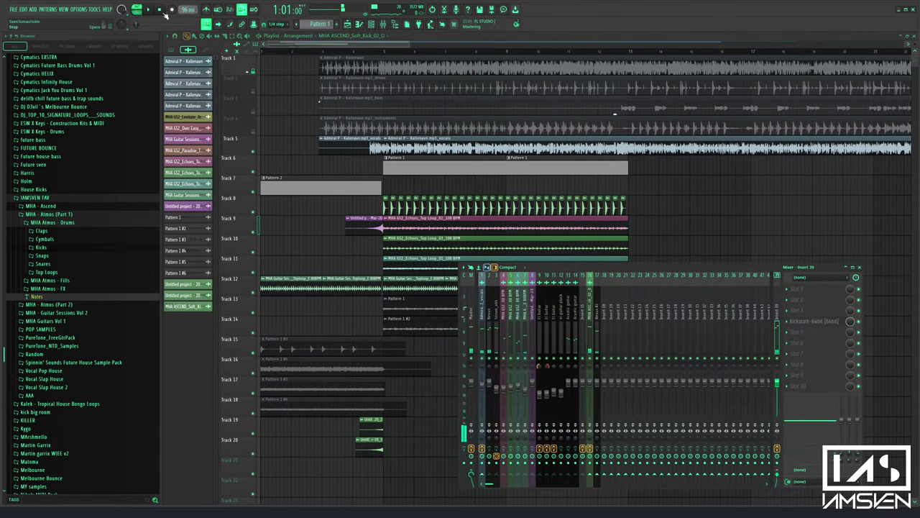
key("space")
left_click(359, 25)
left_click(371, 26)
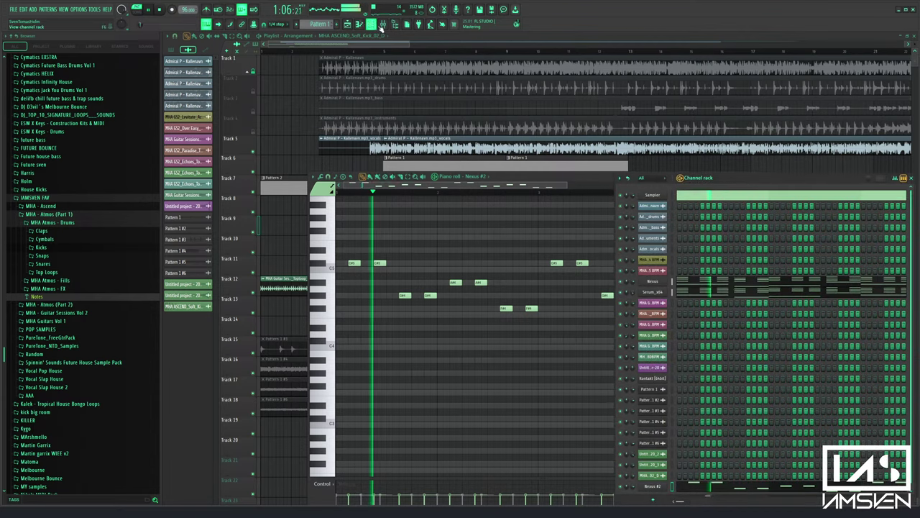
left_click(654, 483)
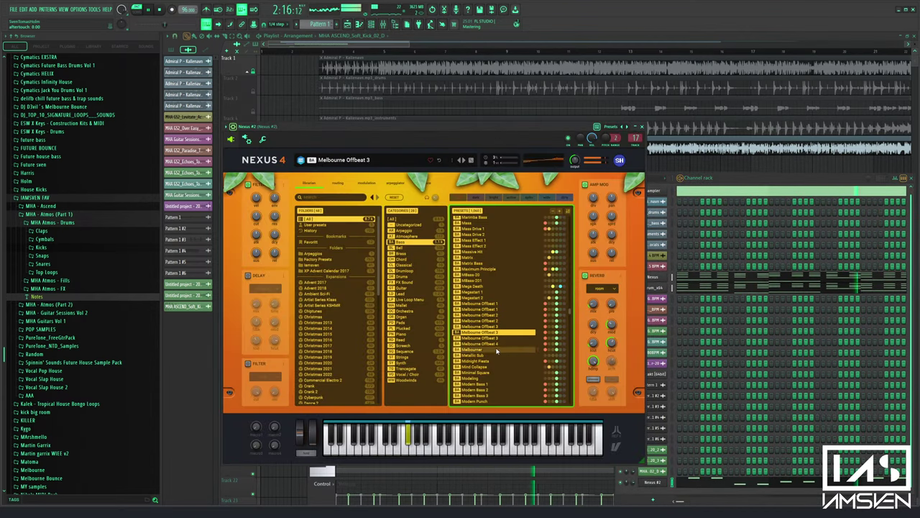
left_click(497, 338)
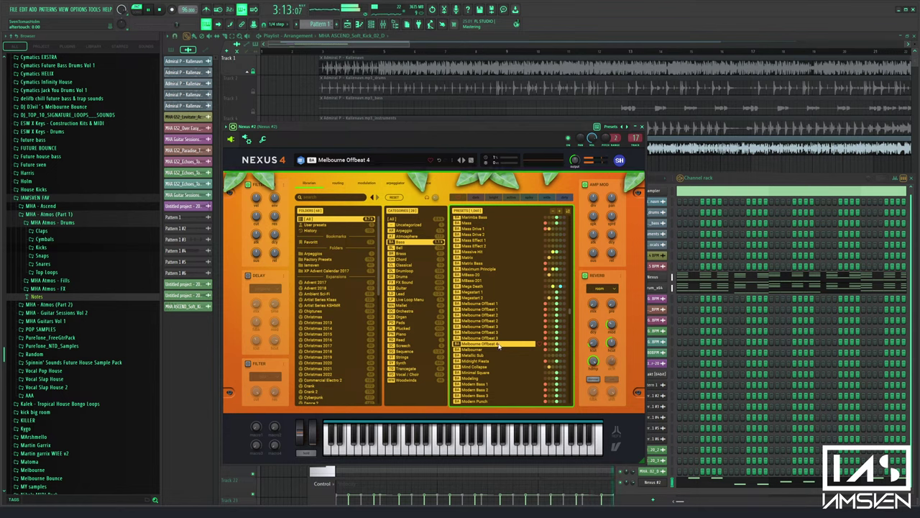
left_click(642, 127)
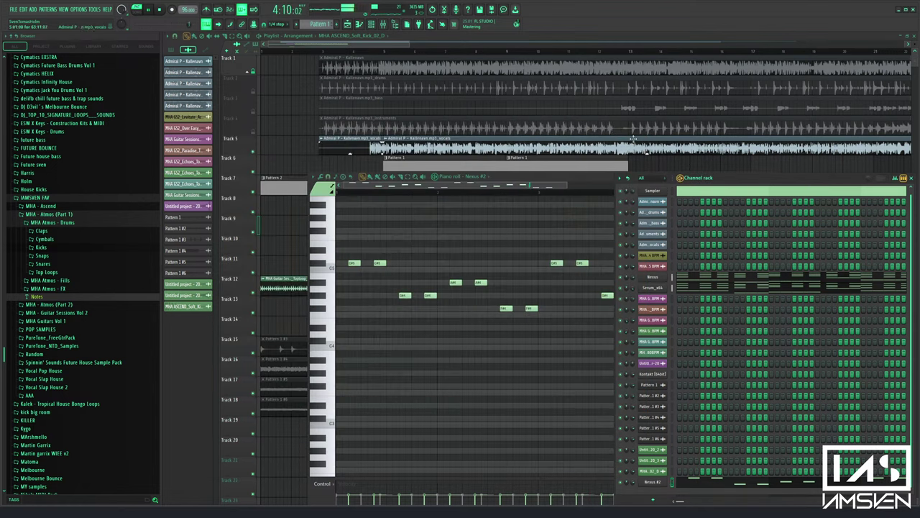
Close the open windows, mute the soft kick clips on Track 8 and insert an empty track above them
key("F12")
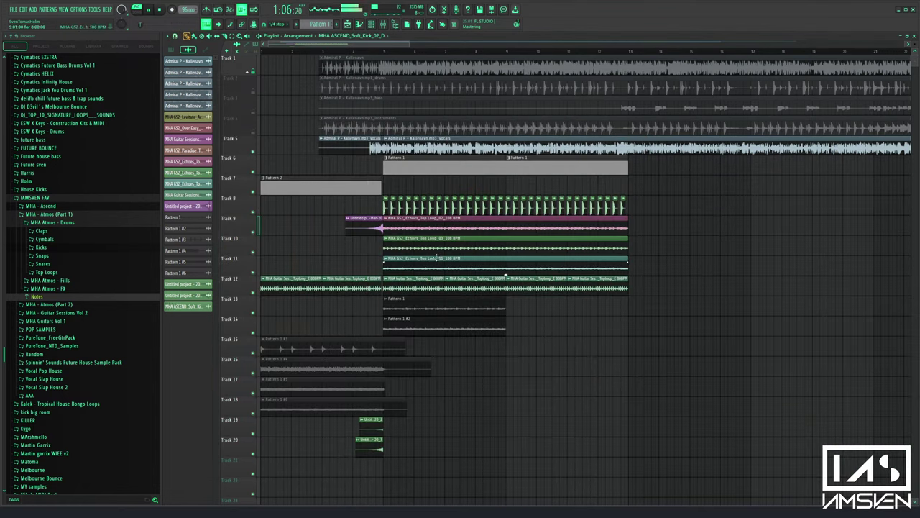
right_click(232, 212)
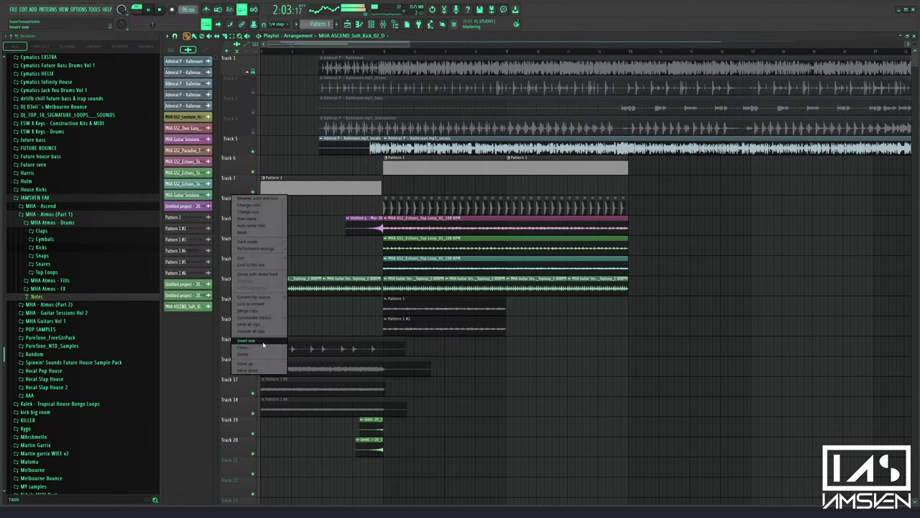
left_click(252, 337)
Collapse the MHA Atmos drums folder and open the Hard Kicks folder under MHA - Ascend, Drums, Kicks
left_click(56, 224)
left_click(57, 215)
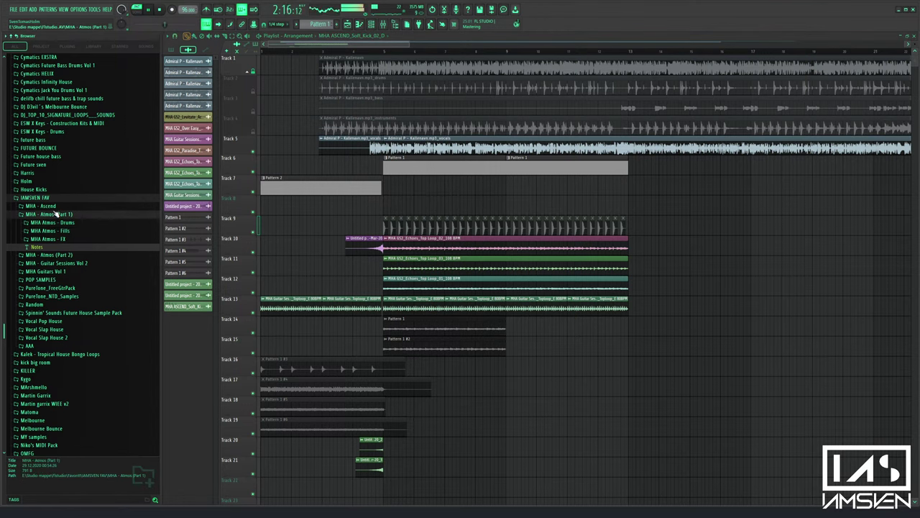
left_click(56, 214)
left_click(56, 208)
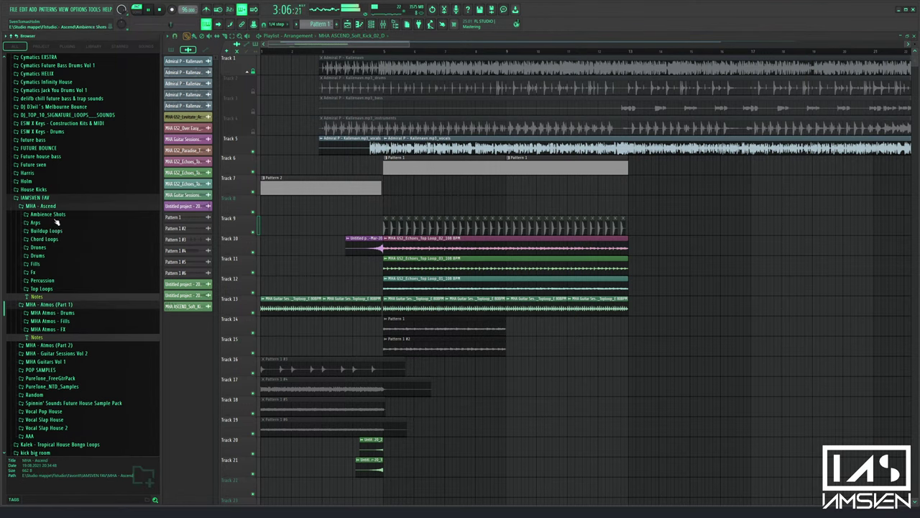
left_click(38, 255)
left_click(41, 279)
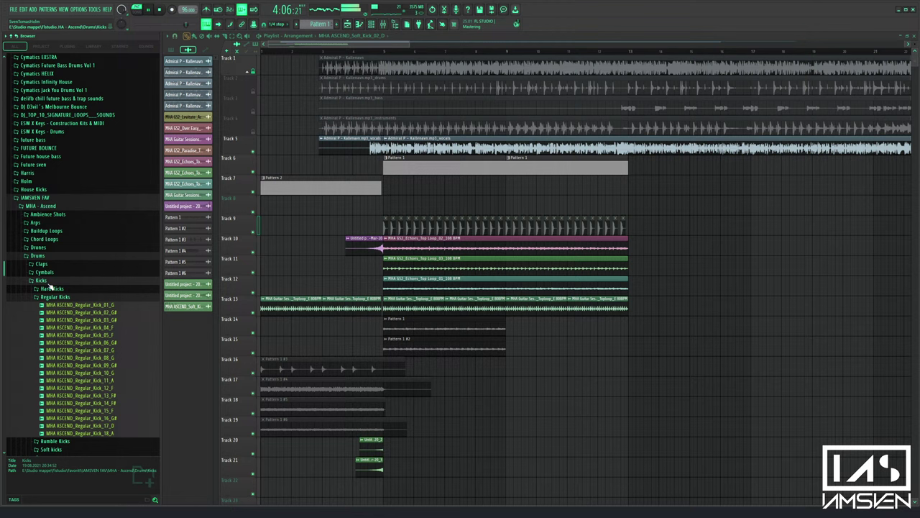
left_click(79, 308)
left_click(53, 289)
Audition the MHA ASCEND hard kick samples from 01_G through 07_E
left_click(75, 297)
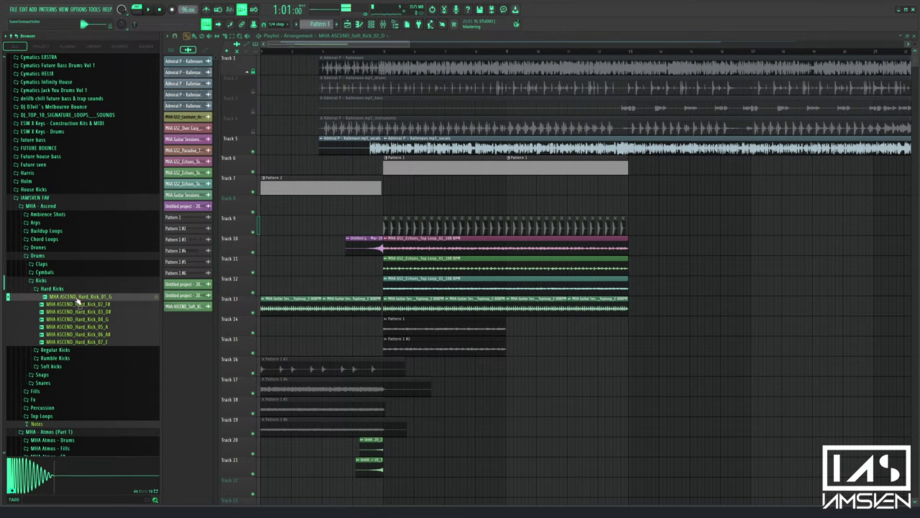
left_click(78, 305)
left_click(79, 312)
left_click(81, 320)
left_click(81, 328)
left_click(80, 333)
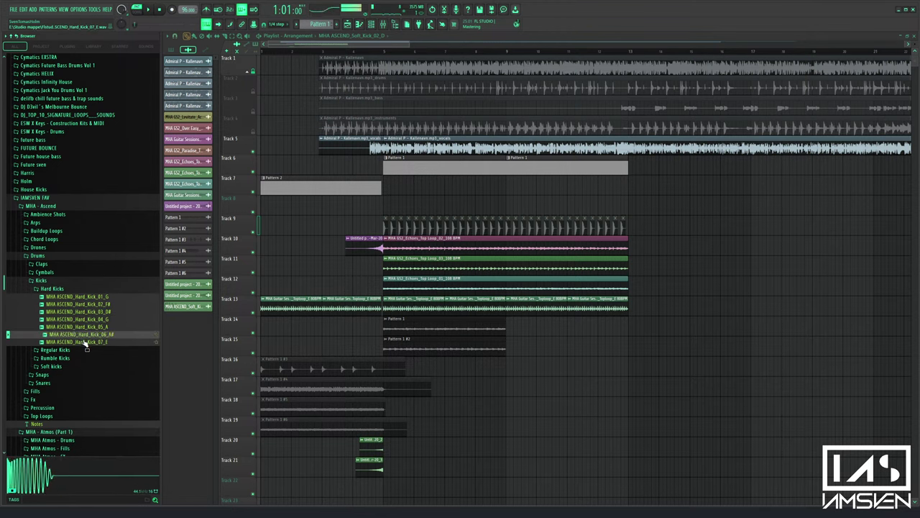
left_click(81, 342)
Place MHA ASCEND_Hard_Kick_01_G on the empty Track 8 at bar 5 and set the playback position just before it
left_click_drag(86, 297, 386, 205)
left_click(379, 51)
scroll(379, 51, "up", 4)
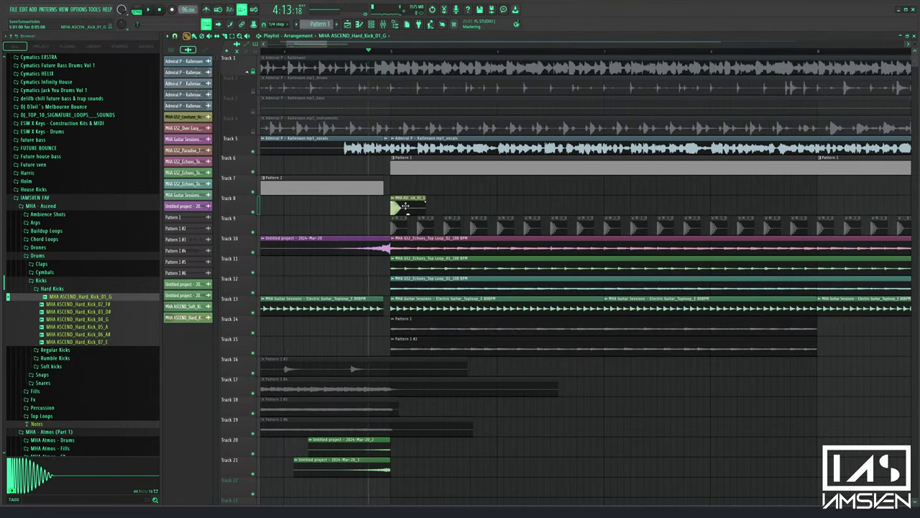
Route the hard kick clip to its own mixer track 18, close its settings and briefly play the drop
double_click(405, 207)
key("ctrl+l")
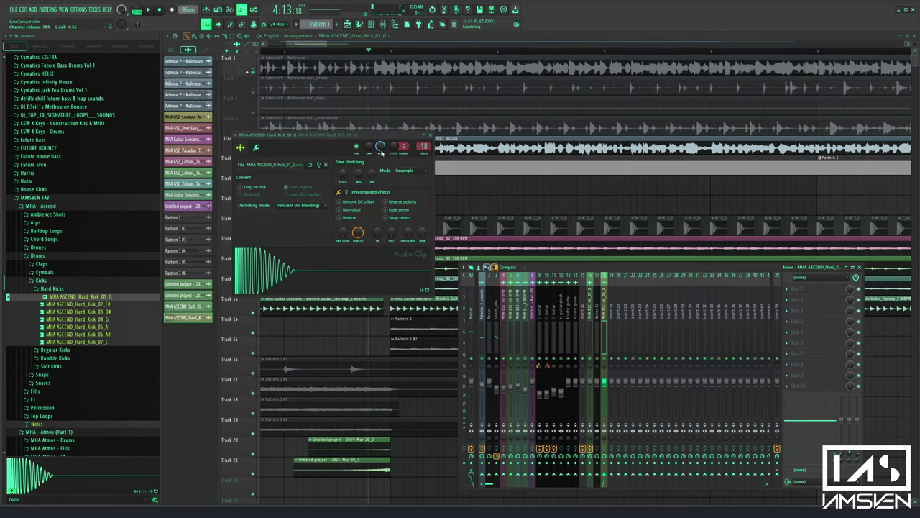
left_click(430, 135)
key("space")
key("space")
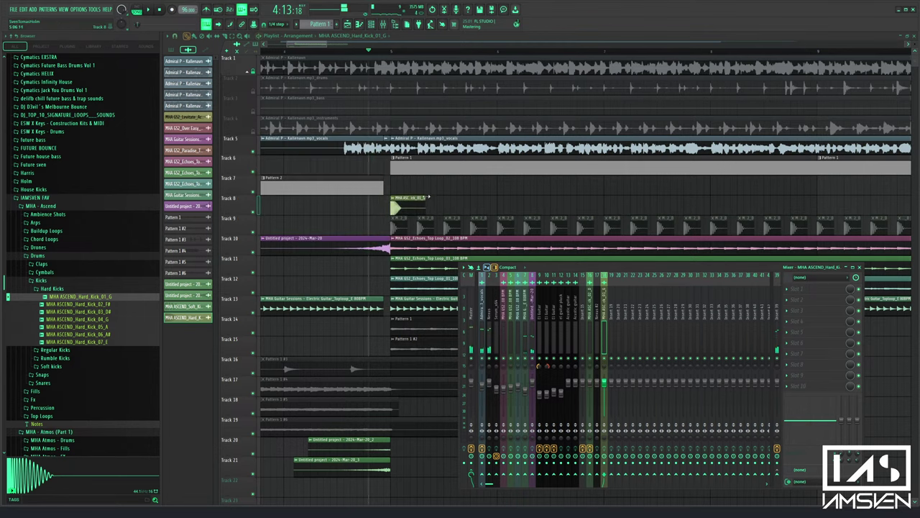
Close the mixer and trim the hard kick clip on Track 8 to one beat, aligned with the soft kicks on Track 9
key("F9")
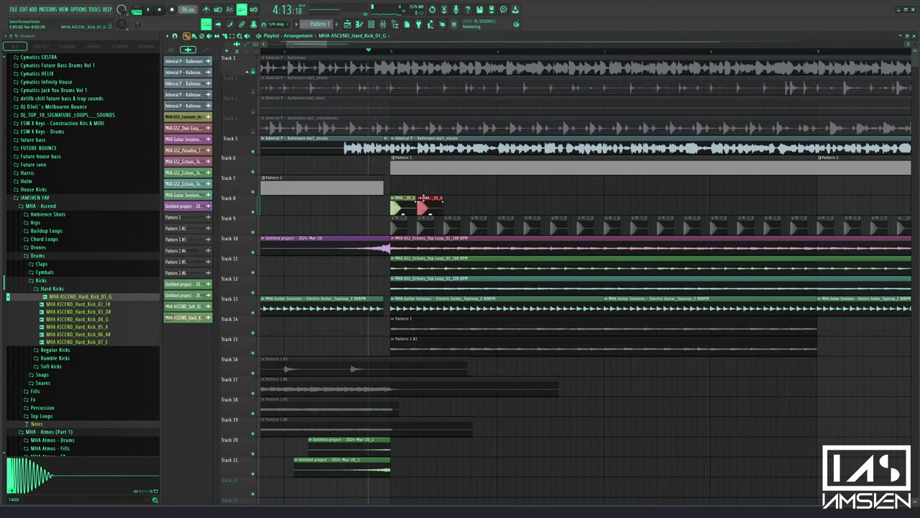
scroll(424, 198, "up", 4)
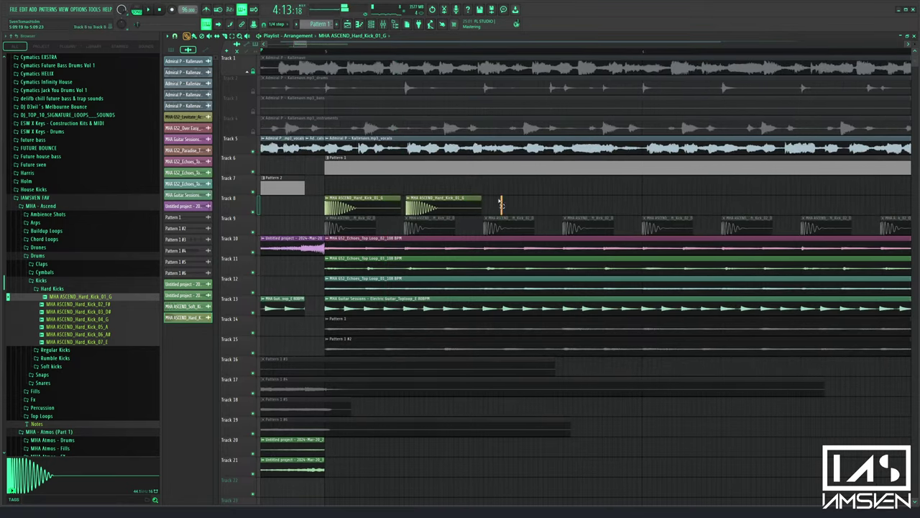
scroll(392, 53, "up", 4)
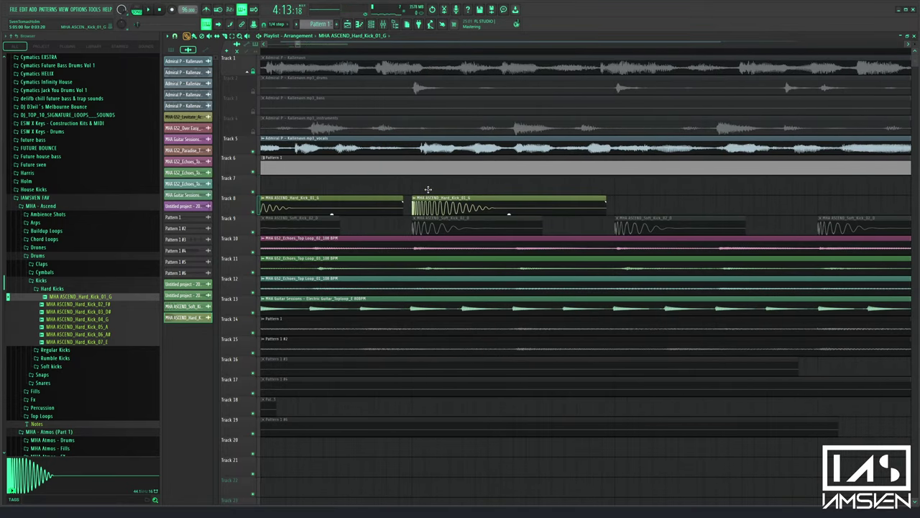
left_click_drag(623, 203, 609, 205)
Repeat the one-beat hard kick clip along Track 8 through the whole drop up to bar 13, and briefly play it
key("ctrl+b")
key("ctrl+b")
scroll(584, 137, "right", 4)
scroll(584, 57, "down", 4)
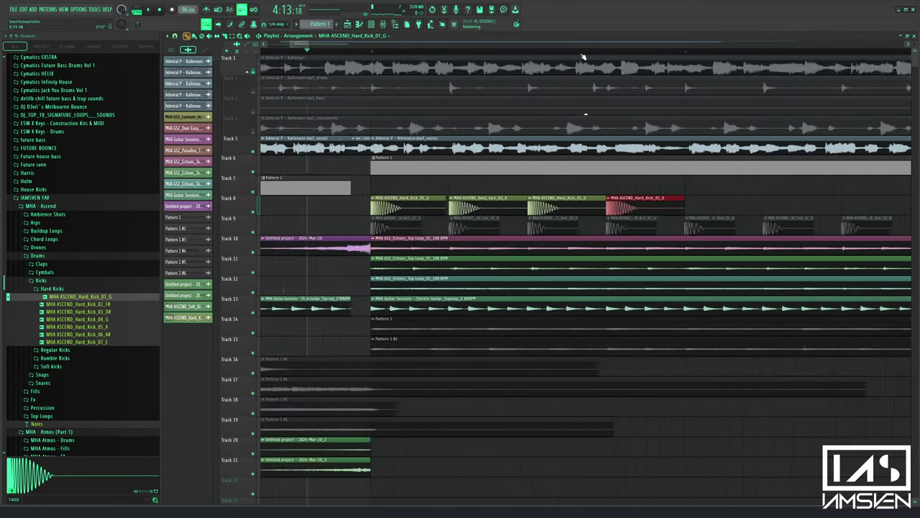
key("ctrl+b")
key("ctrl+b")
key("ctrl+b")
key("ctrl+b")
key("ctrl+b")
scroll(584, 57, "right", 2)
key("ctrl+b")
scroll(584, 57, "down", 3)
key("ctrl+b")
key("ctrl+b")
key("ctrl+b")
key("ctrl+b")
key("ctrl+b")
key("ctrl+b")
key("ctrl+b")
key("ctrl+b")
key("ctrl+b")
key("ctrl+b")
key("ctrl+b")
key("ctrl+b")
key("ctrl+b")
key("ctrl+b")
key("ctrl+b")
key("ctrl+b")
key("ctrl+b")
key("ctrl+b")
key("ctrl+b")
key("ctrl+b")
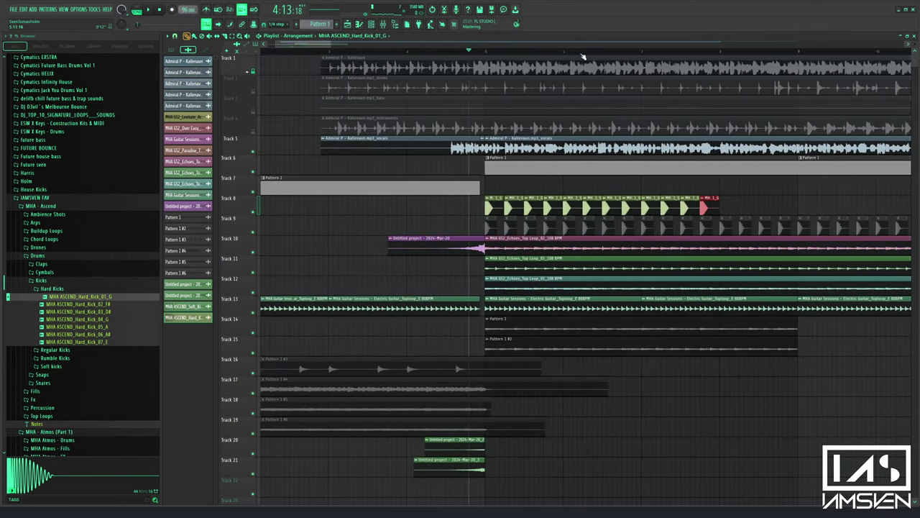
scroll(583, 56, "down", 4)
scroll(583, 56, "up", 1)
key("space")
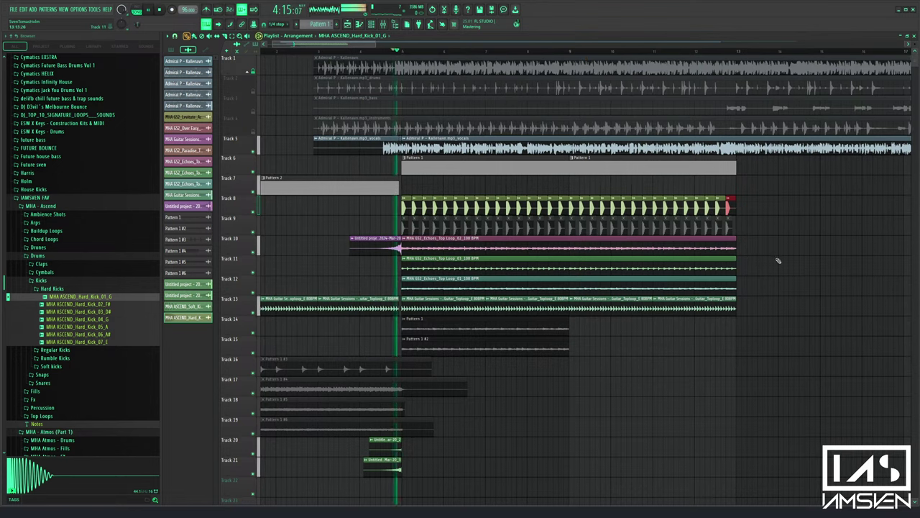
key("space")
Try MHA ASCEND_Hard_Kick_03_D# as the replacement sample for the Track 8 kicks and briefly play the drop
left_click(98, 320)
key("Up")
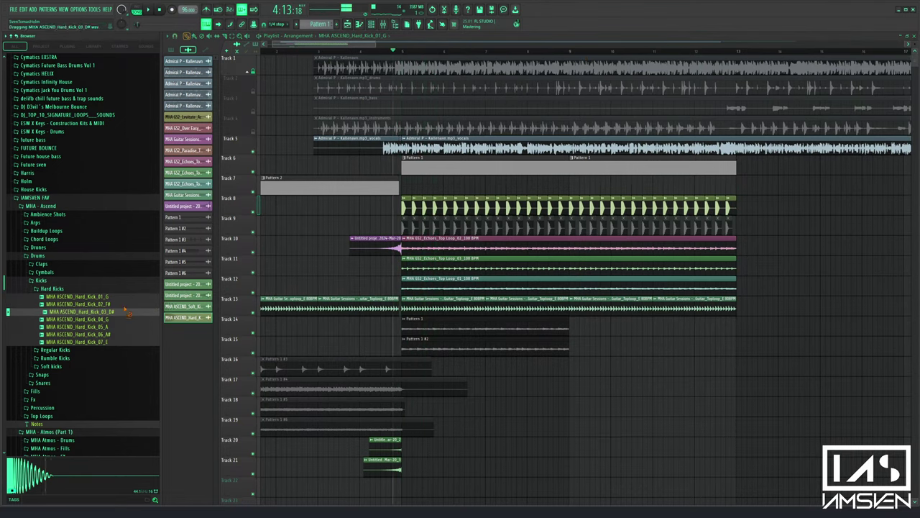
left_click_drag(124, 309, 430, 211)
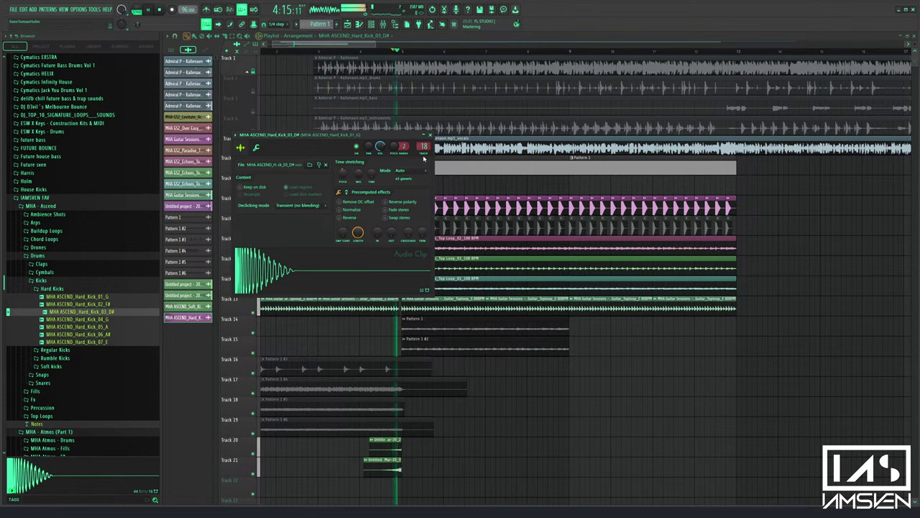
left_click(431, 135)
key("space")
Try MHA ASCEND_Regular_Kick_01_G from the Regular Kicks folder as the Track 8 kick sample and play the drop
left_click(93, 303)
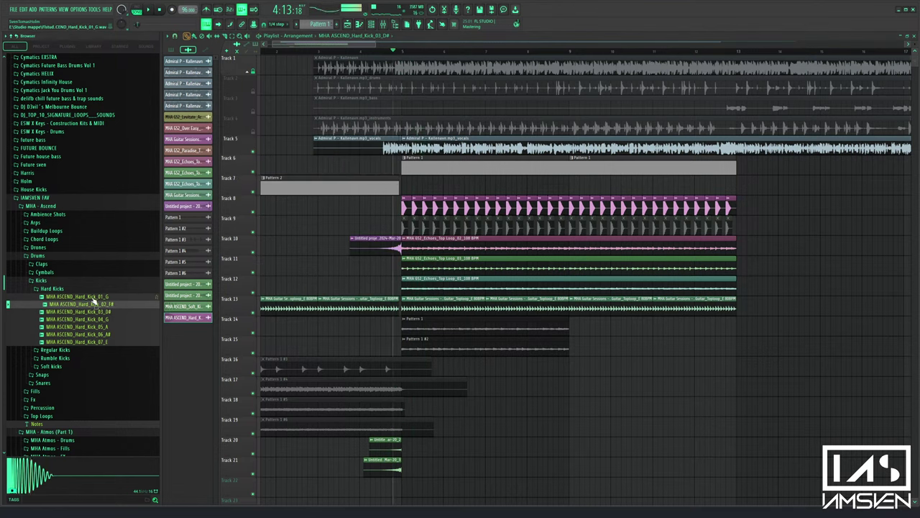
left_click(80, 296)
left_click(59, 290)
left_click(59, 297)
left_click(64, 307)
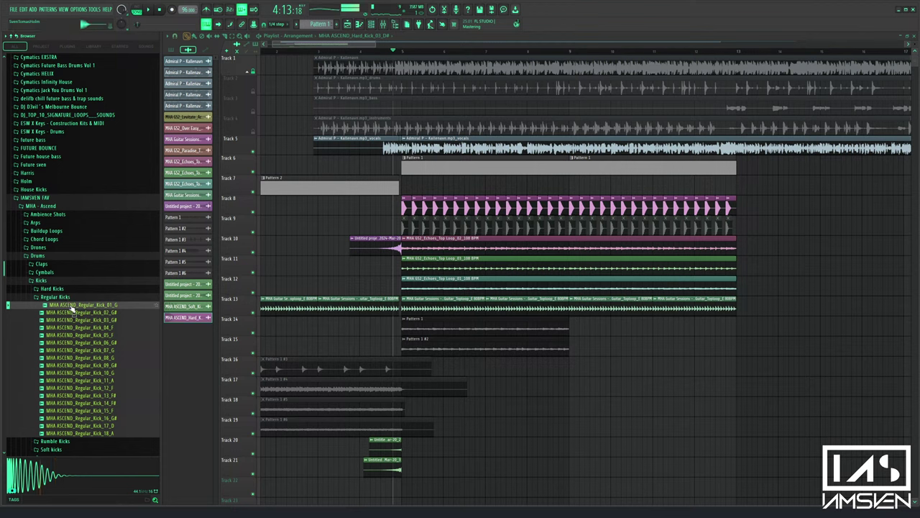
left_click_drag(72, 308, 445, 208)
key("space")
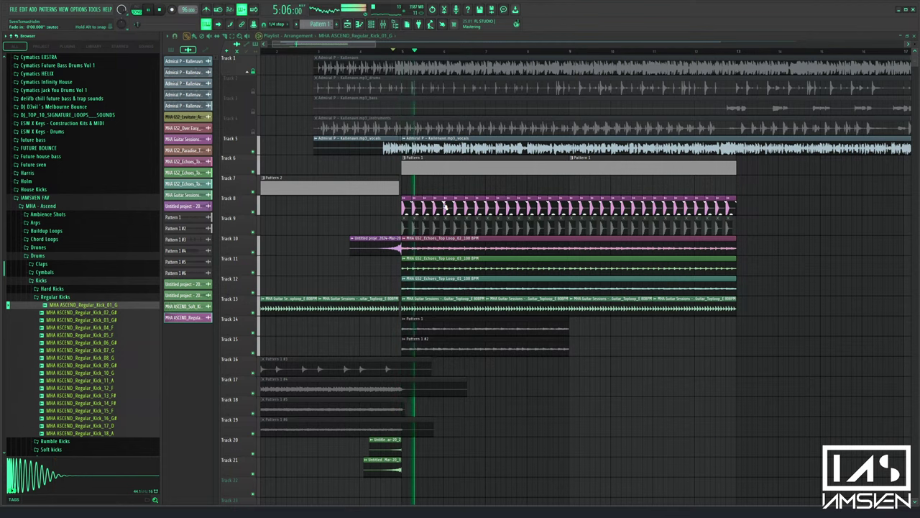
Examine the time stretching settings of the Track 8 kick sample, close its settings and stop playback
double_click(445, 207)
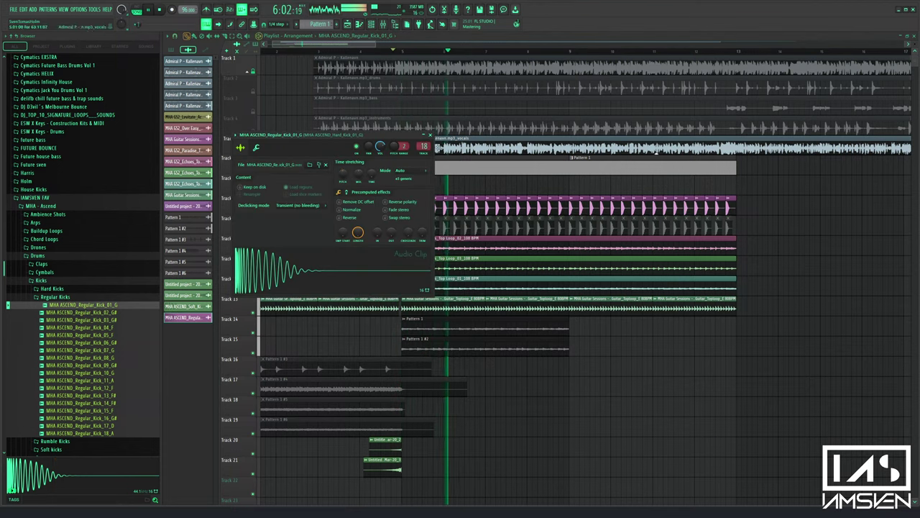
left_click(411, 171)
left_click(410, 183)
left_click(431, 135)
key("space")
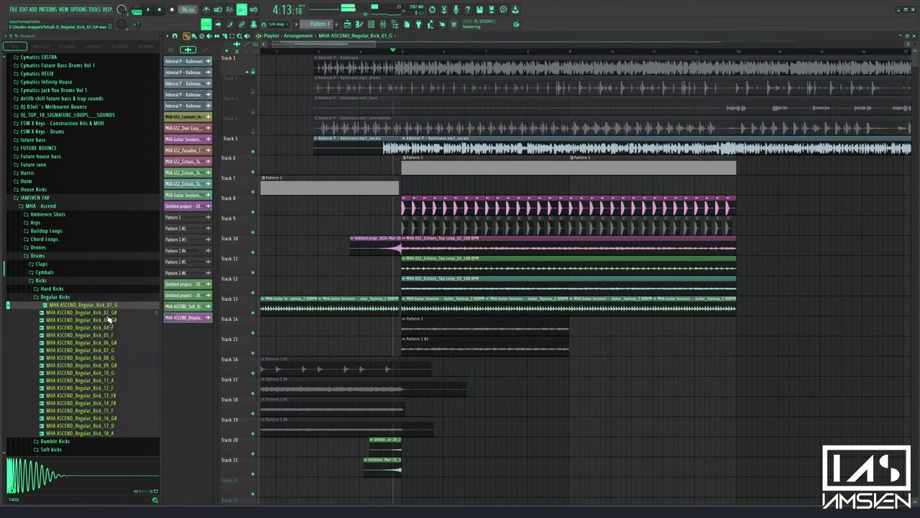
Audition the MHA ASCEND regular kick samples from 02_G# through 17_D
key("Down")
key("Down")
key("Down")
key("Down")
key("Down")
key("Down")
key("Down")
key("Down")
key("Down")
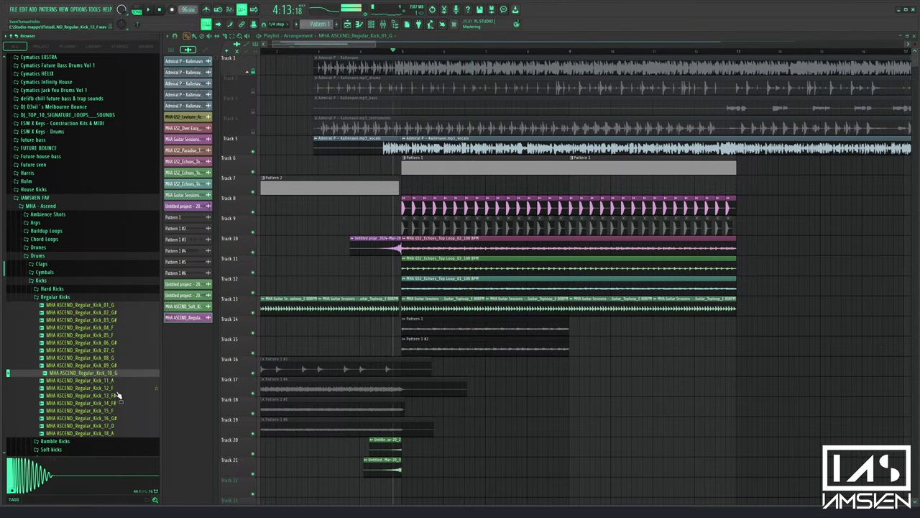
key("Down")
key("Down")
key("Down")
key("Down")
key("Down")
key("Down")
key("Down")
Try MHA ASCEND_Regular_Kick_17_D as the Track 8 kick sample and play the drop
right_click(115, 429)
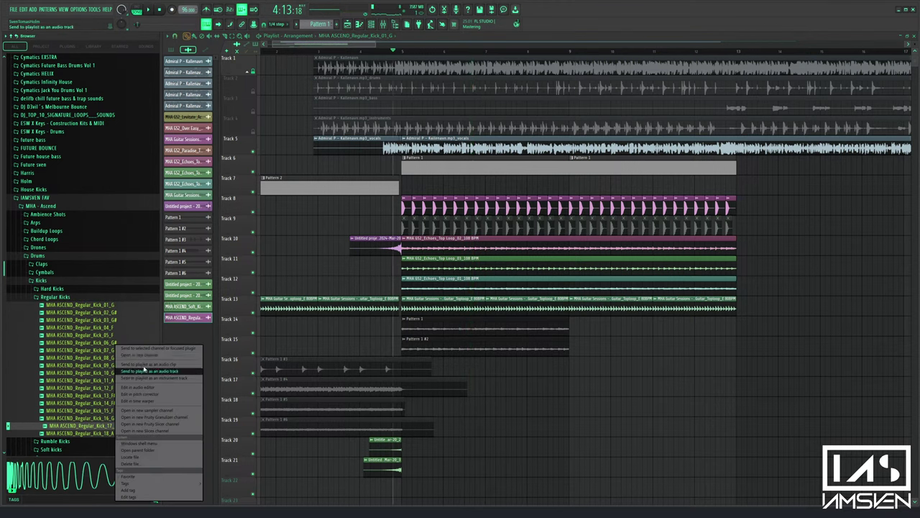
left_click(154, 355)
key("space")
Collapse the MHA - Ascend folders, open Kicks under MHA - Atmos (Part 1), MHA Atmos - Drums, and audition Kick 1
left_click(65, 298)
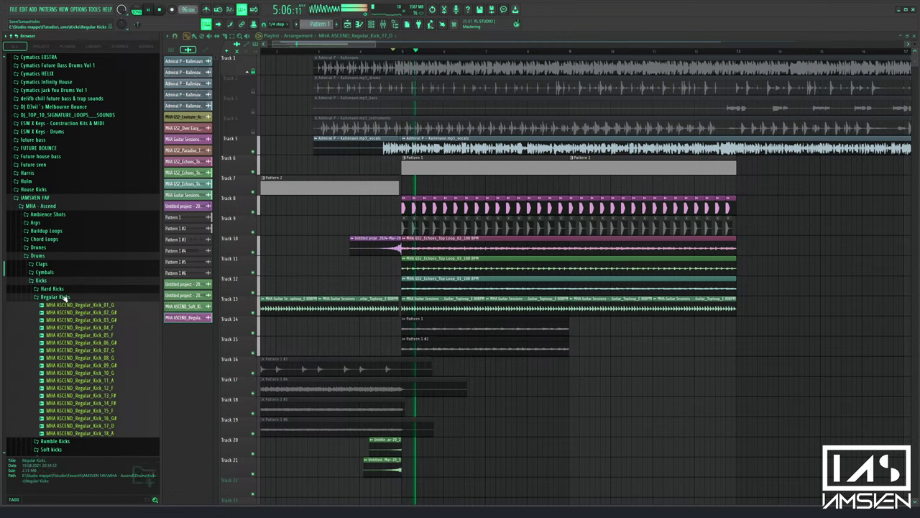
left_click(51, 282)
left_click(45, 257)
left_click(44, 207)
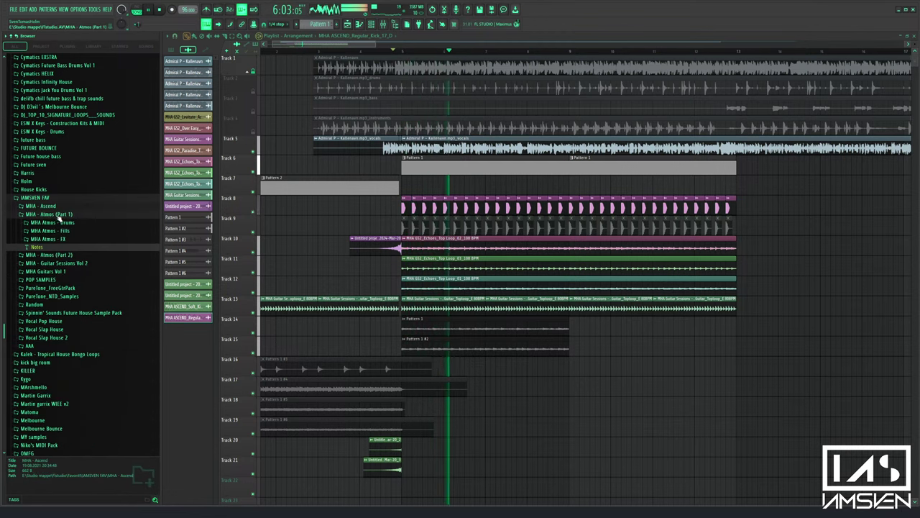
left_click(52, 222)
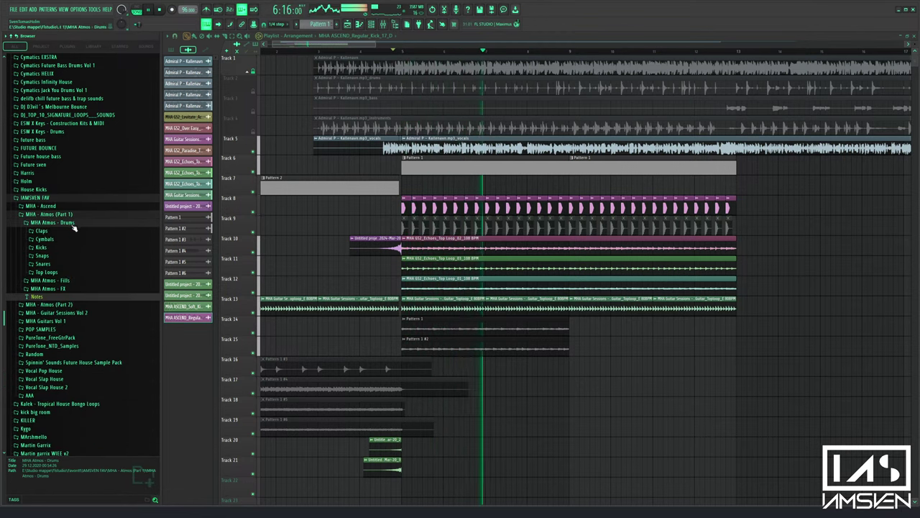
left_click(41, 247)
left_click(61, 255)
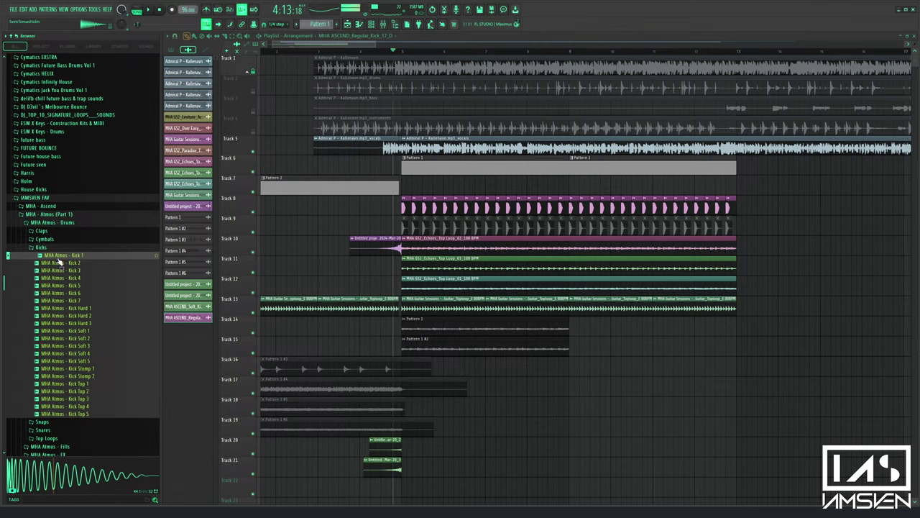
Try MHA Atmos - Kick Hard 1 as the Track 8 kick sample and play the drop
left_click(81, 308)
right_click(81, 307)
left_click(99, 310)
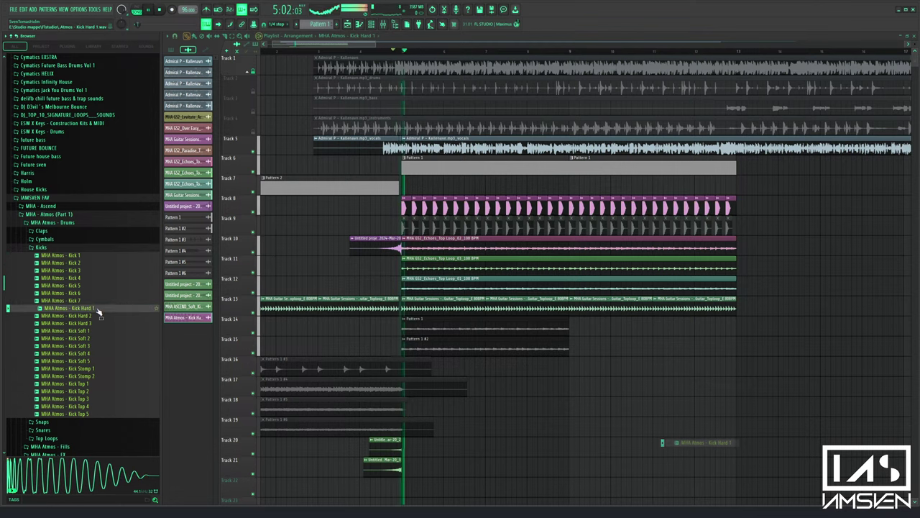
Audition several MHA Atmos kicks, including the Hard, Soft, Stomp and Top variants
left_click(90, 317)
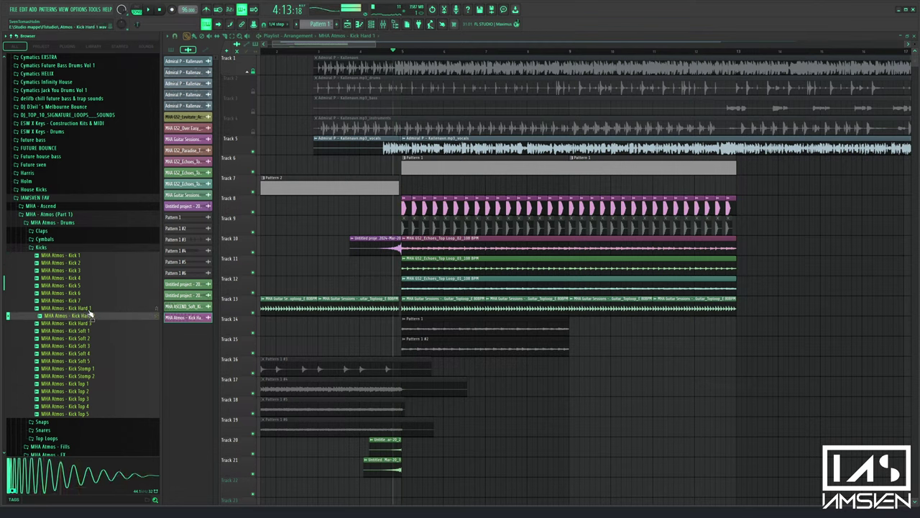
left_click(86, 308)
left_click(85, 301)
left_click(81, 255)
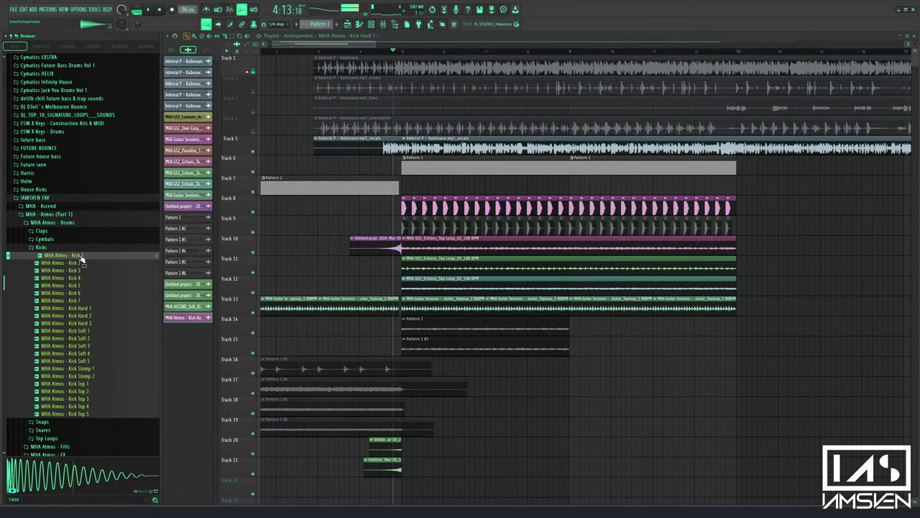
left_click(90, 332)
left_click(96, 370)
left_click(94, 384)
left_click(90, 393)
Collapse the MHA Atmos Part 1 folders, check MHA - Atmos (Part 2), and reopen the Drums folder under MHA - Ascend
left_click(51, 247)
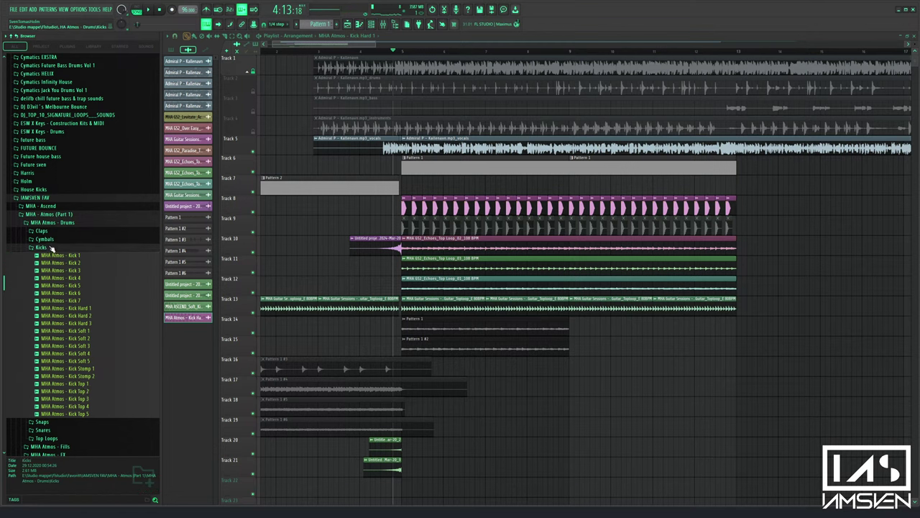
left_click(52, 223)
left_click(63, 217)
left_click(64, 223)
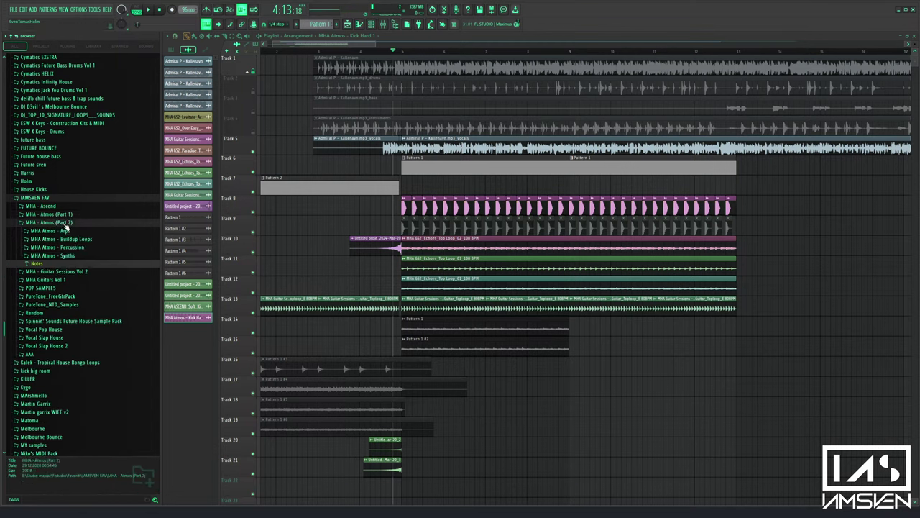
left_click(66, 223)
left_click(49, 207)
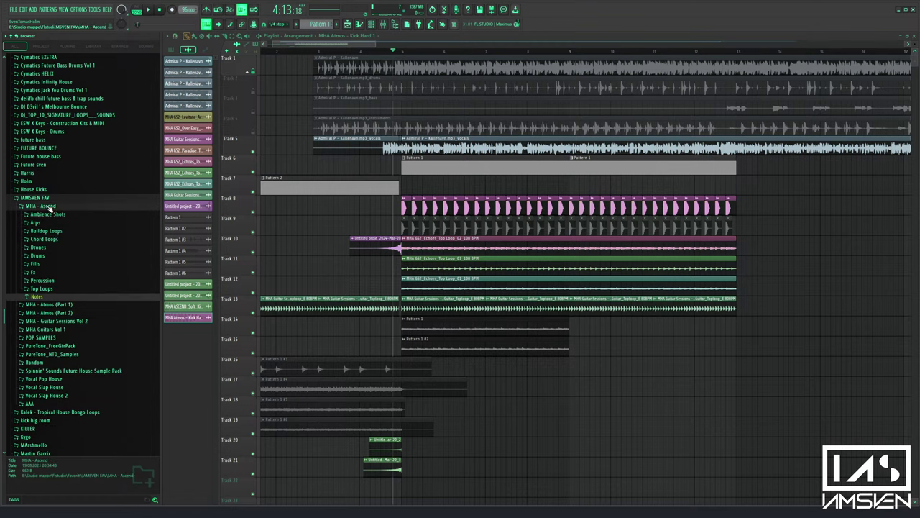
left_click(40, 256)
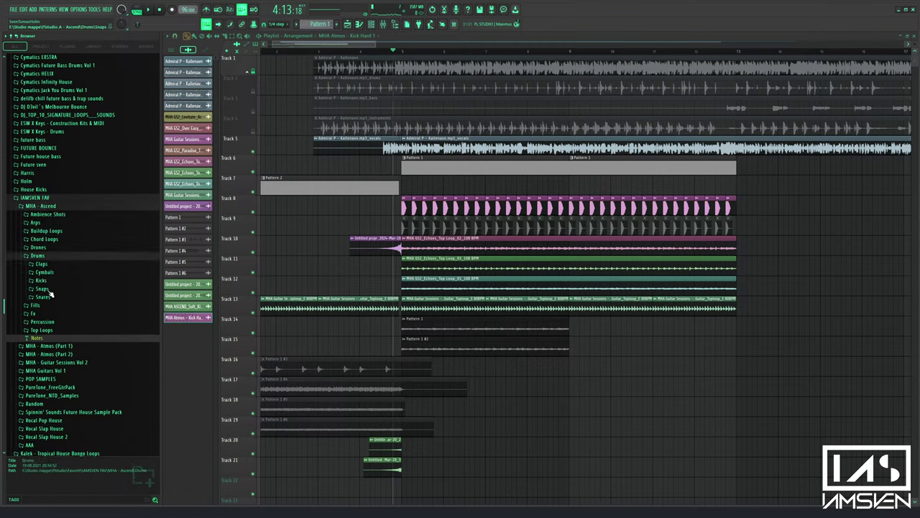
Load MHA ASCEND_Hard_Kick_01_G from the Hard Kicks folder back into the Track 8 kick channel
left_click(50, 290)
left_click(50, 289)
left_click(50, 282)
left_click(52, 289)
left_click(55, 296)
right_click(54, 297)
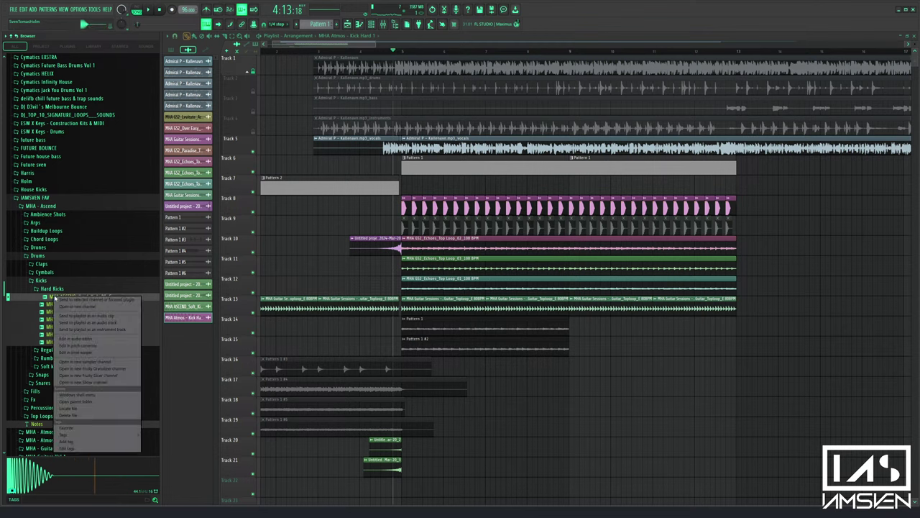
left_click(81, 299)
Audition hard kicks 04_G and 03_D#, try MHA ASCEND_Hard_Kick_02_F# as the Track 8 kick and play the drop
left_click(87, 319)
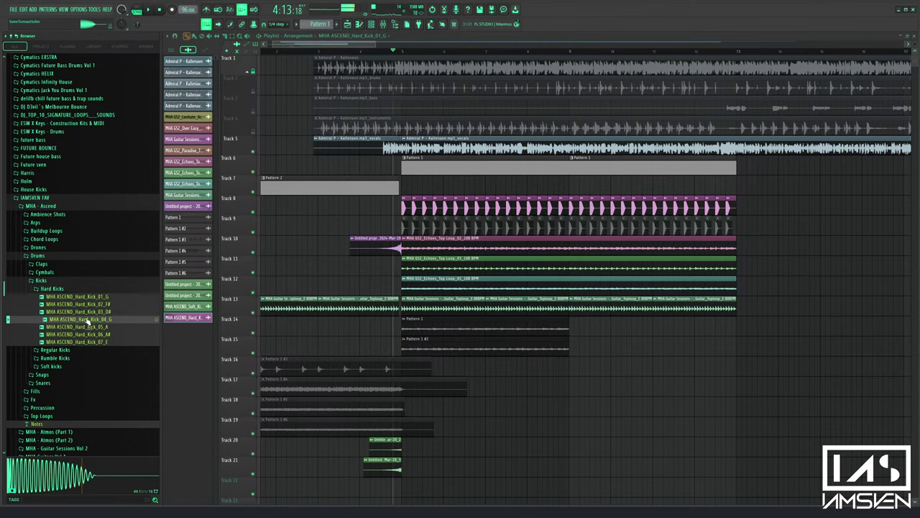
left_click(88, 312)
left_click(92, 306)
right_click(92, 305)
left_click(98, 310)
key("space")
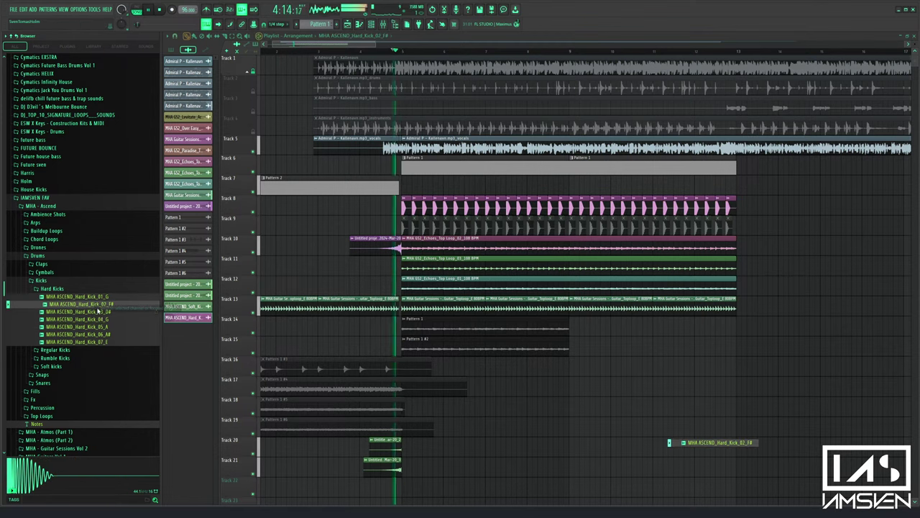
Try MHA ASCEND_Hard_Kick_03_D# and MHA ASCEND_Hard_Kick_07_E as the Track 8 kick while the drop plays
right_click(99, 318)
left_click(102, 312)
right_click(102, 312)
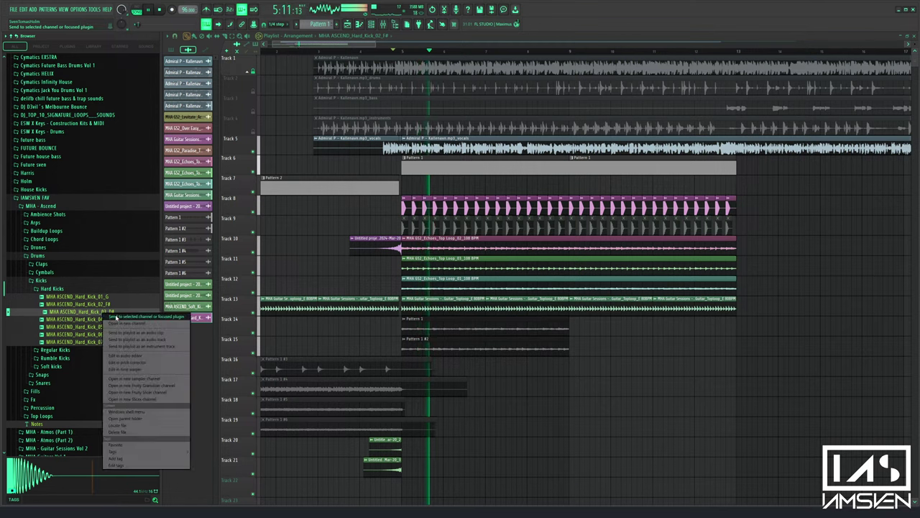
left_click(116, 317)
left_click(102, 335)
left_click(98, 342)
right_click(97, 342)
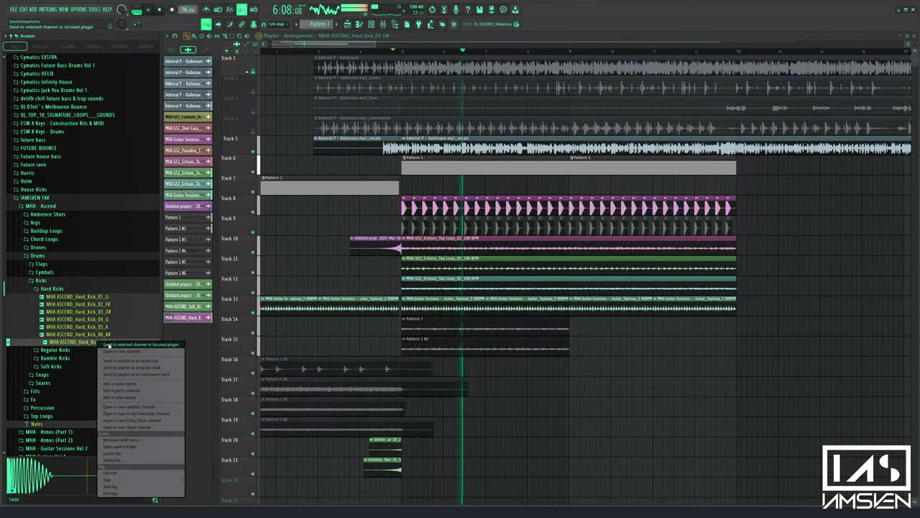
left_click(106, 344)
Collapse Hard Kicks, open Regular Kicks, and try MHA ASCEND_Regular_Kick_01_G again as the Track 8 kick during playback
left_click(69, 291)
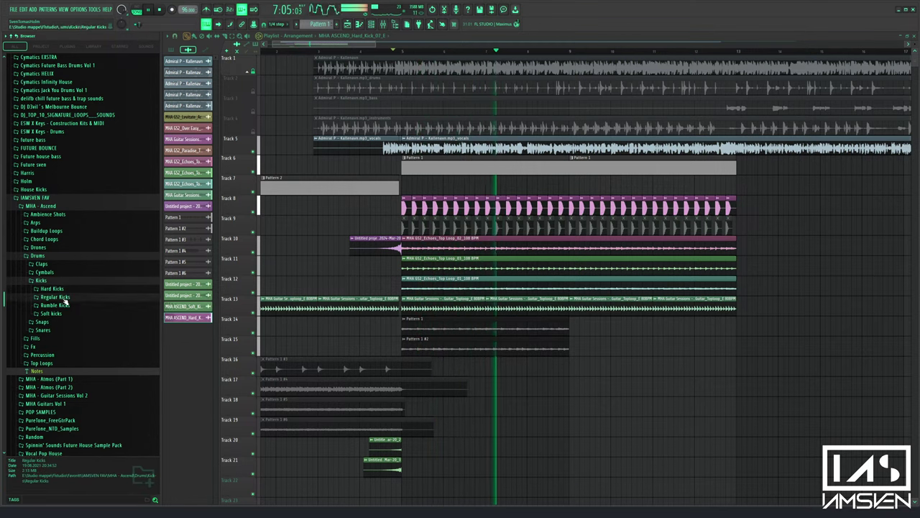
left_click(64, 299)
key("space")
left_click(78, 307)
right_click(78, 307)
left_click(100, 310)
key("space")
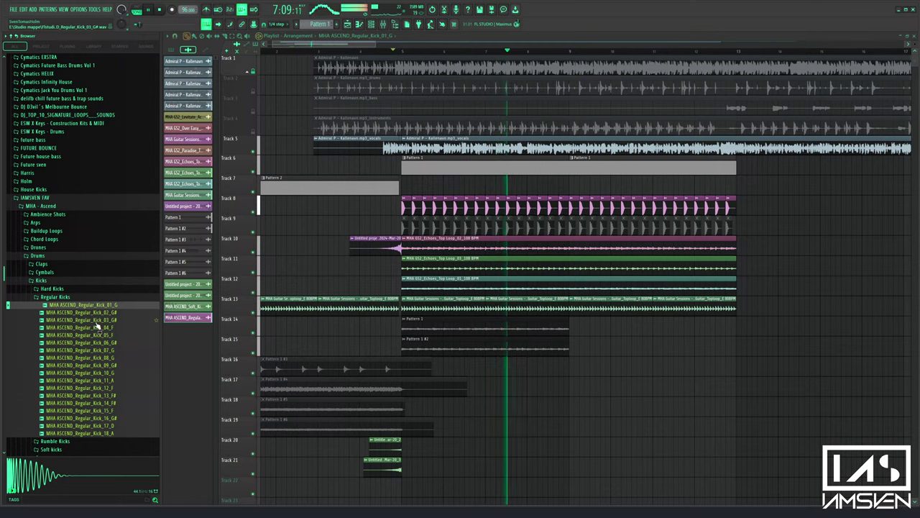
Audition regular kick 03_G#, replace the Track 8 kick sample with MHA ASCEND_Regular_Kick_02_G# and play the drop
key("space")
left_click(117, 320)
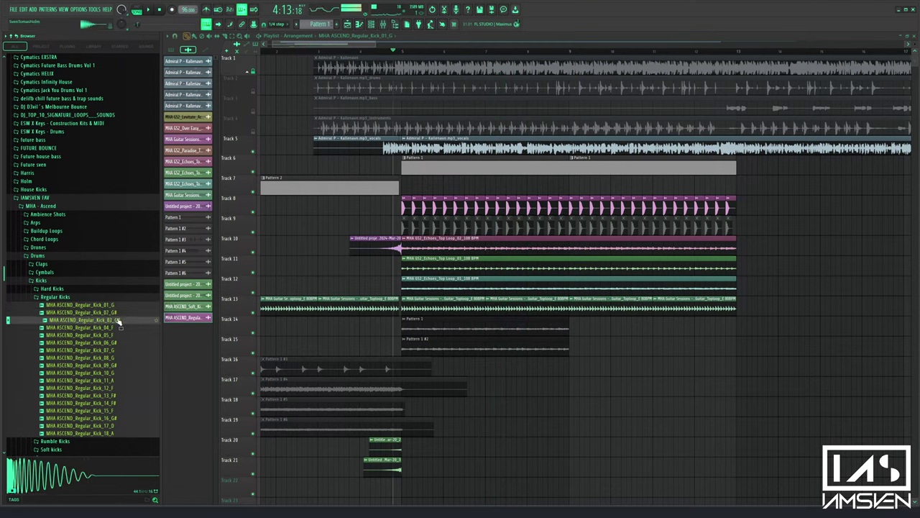
right_click(117, 314)
left_click(130, 318)
key("space")
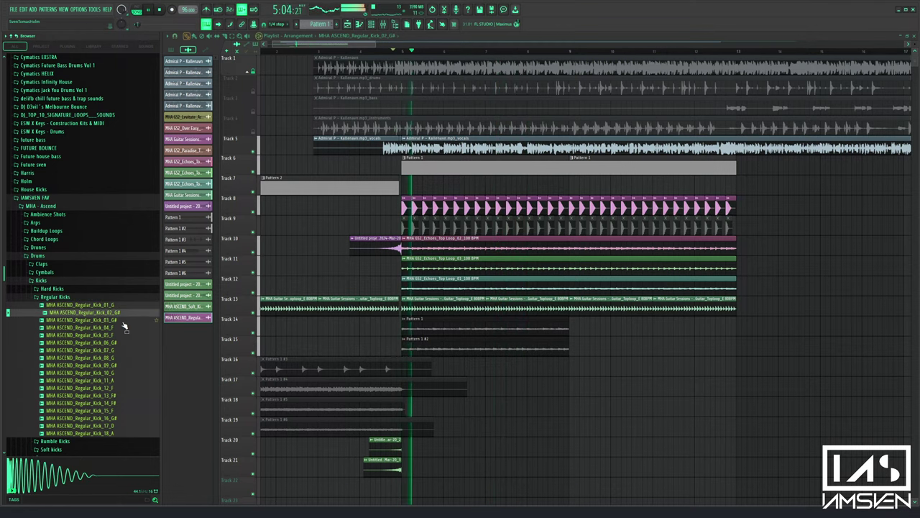
Audition regular kicks 04_F and 05_F and try loading MHA ASCEND_Regular_Kick_06_G# into the currently selected channel
double_click(431, 168)
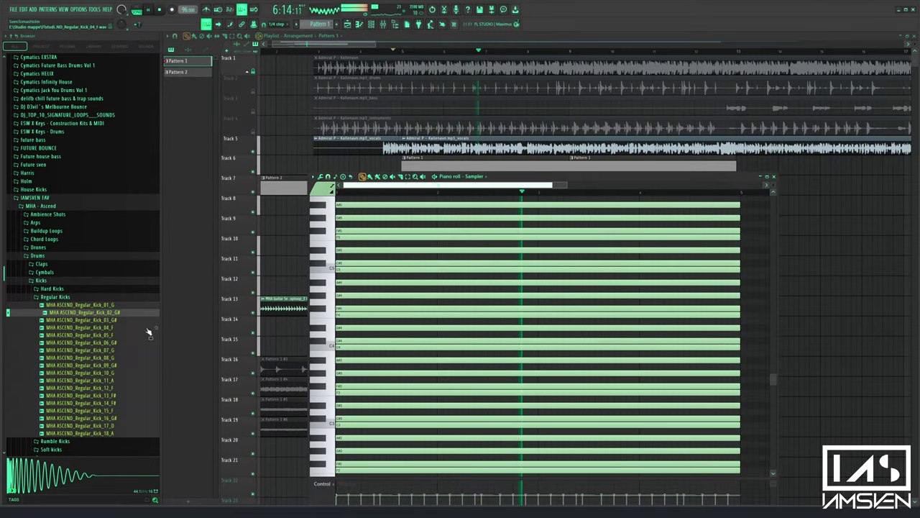
key("space")
left_click(103, 328)
left_click(105, 335)
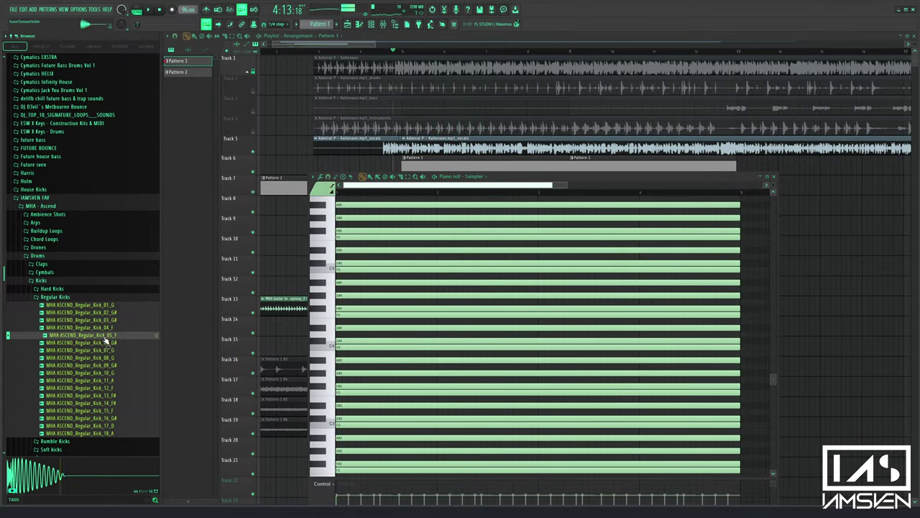
left_click(105, 343)
right_click(106, 343)
left_click(117, 347)
key("space")
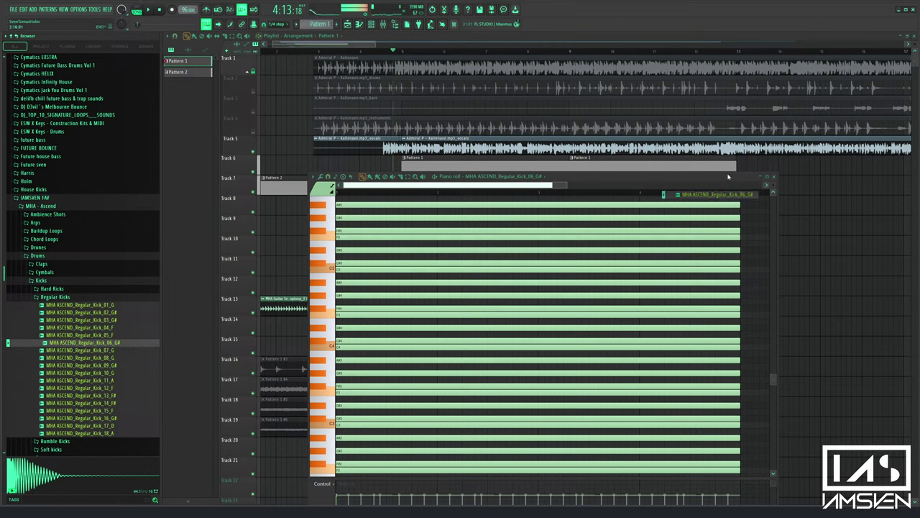
Replace the MHA ASCEND_Regular_Kick_06_G# channel in the channel rack with an empty Sampler
left_click(775, 177)
left_click(382, 25)
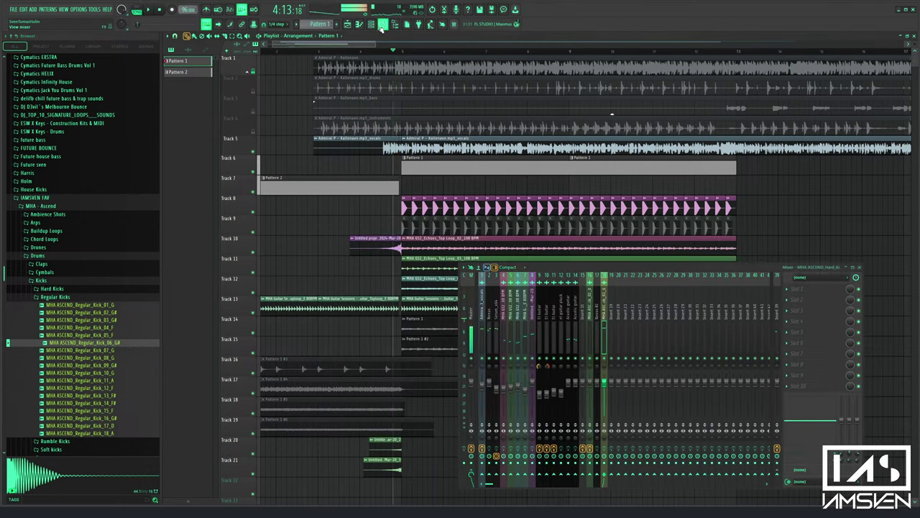
left_click(382, 25)
left_click(359, 25)
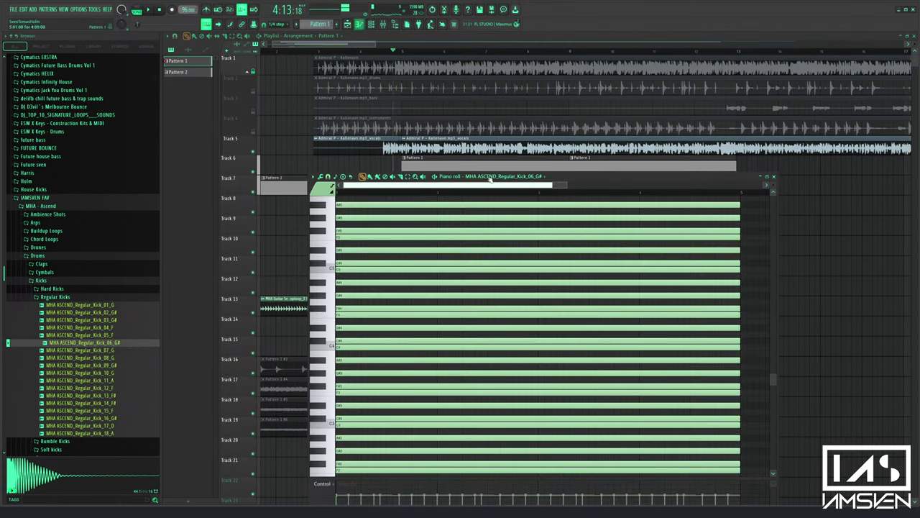
left_click(359, 25)
left_click(372, 25)
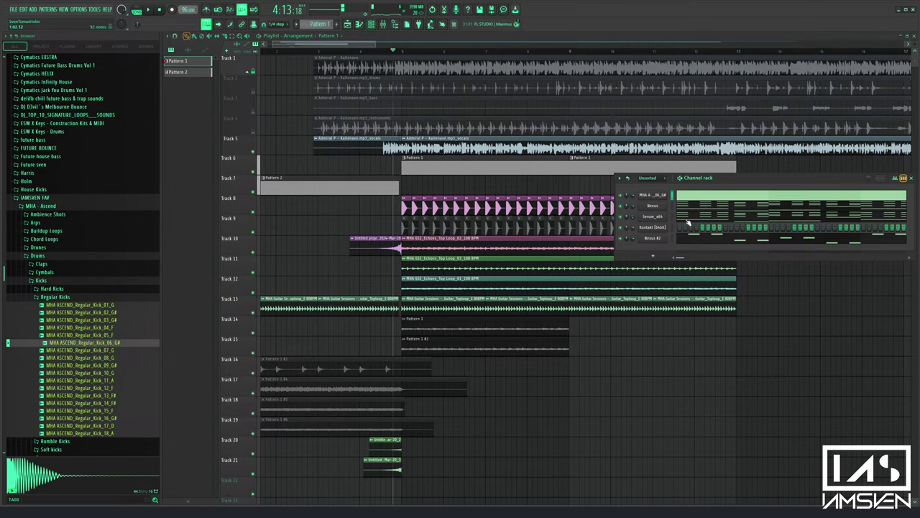
left_click(659, 195)
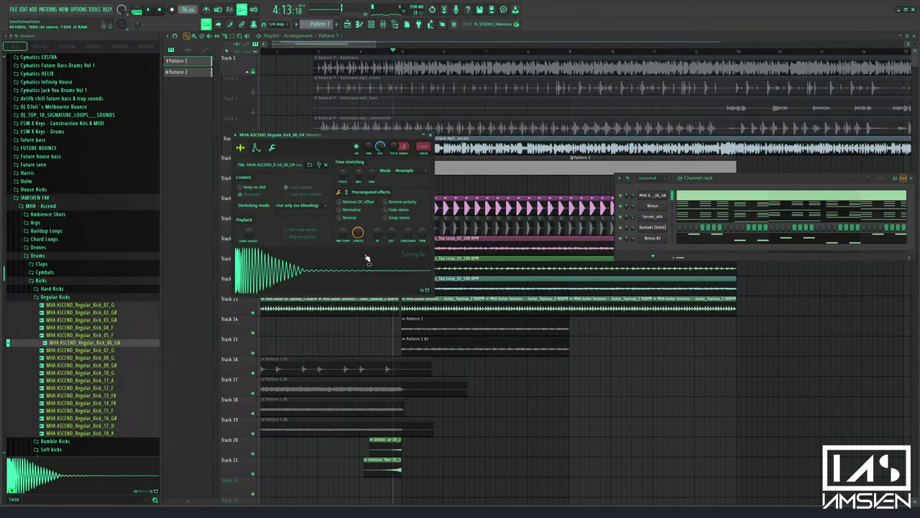
right_click(658, 199)
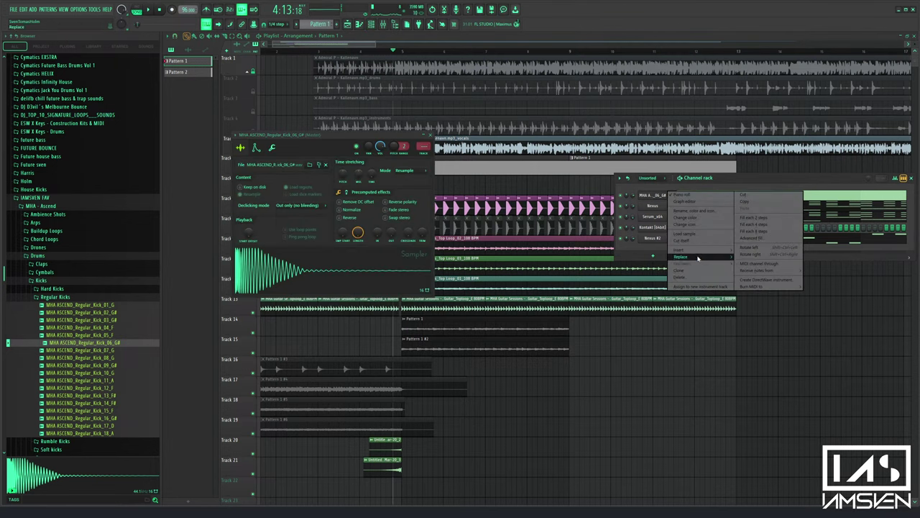
mouse_move(697, 258)
mouse_move(771, 329)
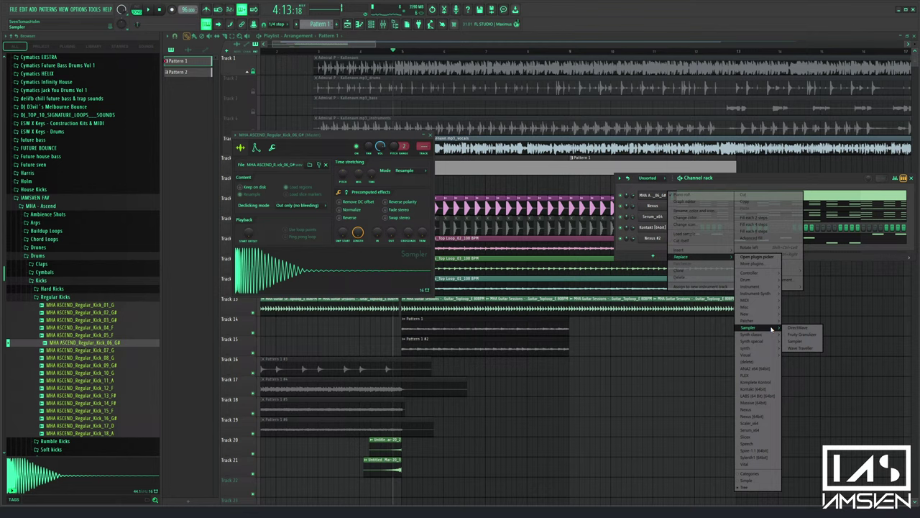
left_click(795, 341)
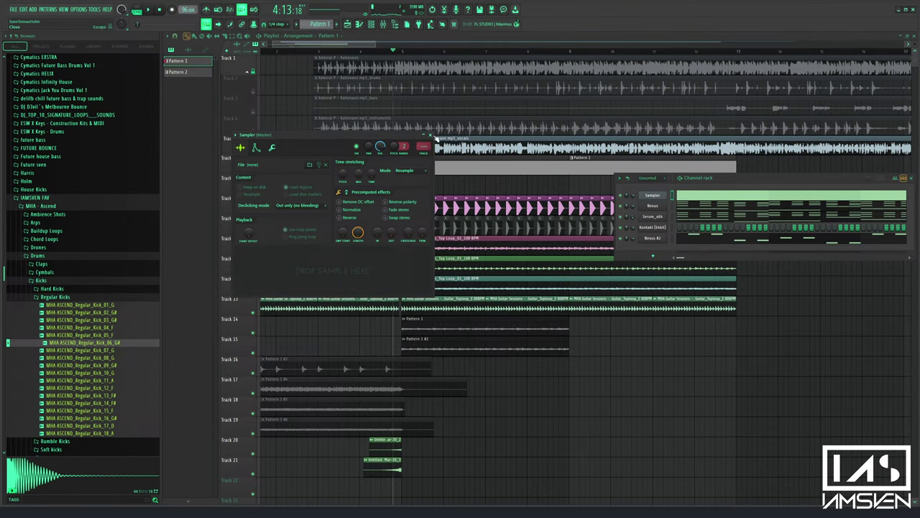
Open the Track 8 kick's channel settings and try MHA ASCEND_Regular_Kick_06_G# as its sample while the drop plays
left_click(432, 135)
key("space")
double_click(408, 208)
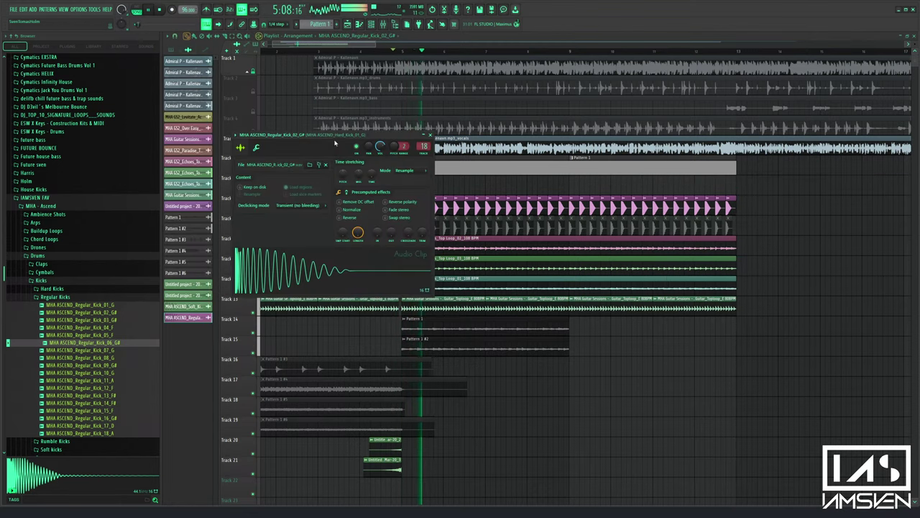
left_click_drag(335, 141, 415, 220)
key("space")
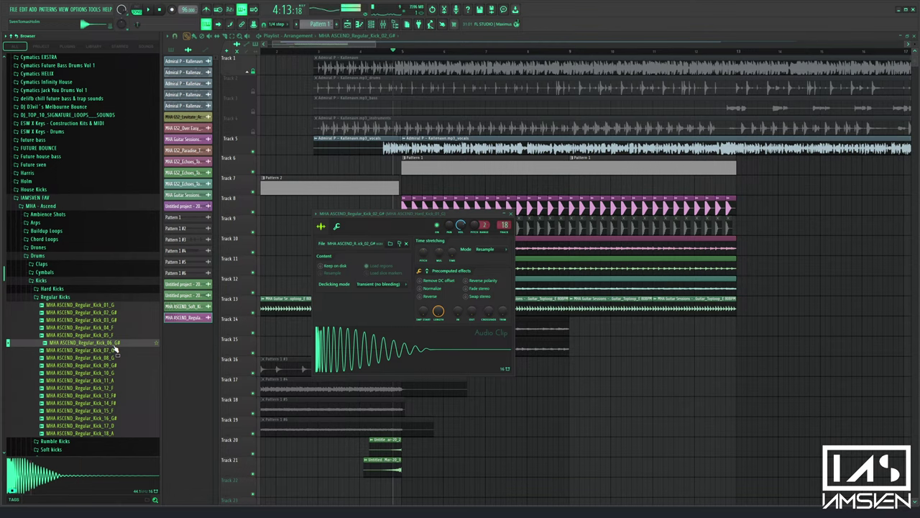
right_click(114, 344)
left_click(126, 351)
key("space")
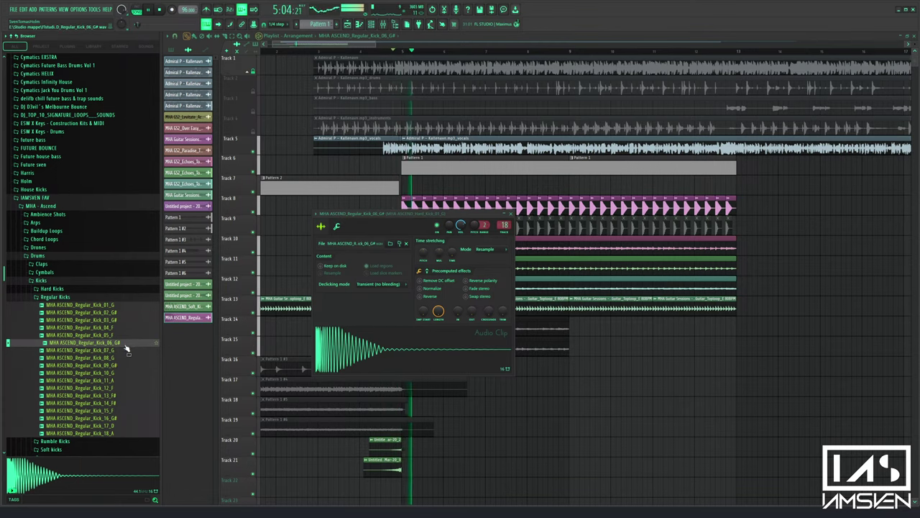
Try MHA ASCEND_Regular_Kick_07_G and MHA ASCEND_Regular_Kick_08_G as the Track 8 kick during playback
key("space")
scroll(431, 206, "left", 2)
left_click(467, 207)
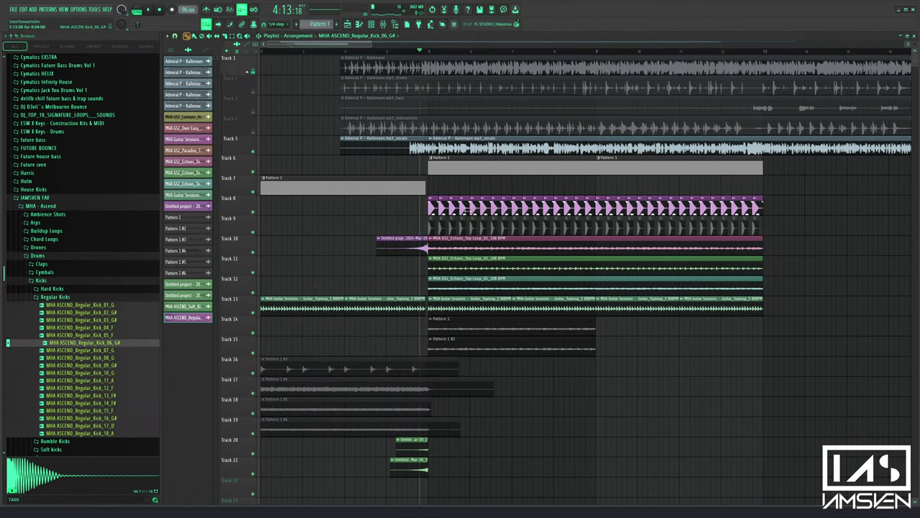
key("space")
double_click(469, 210)
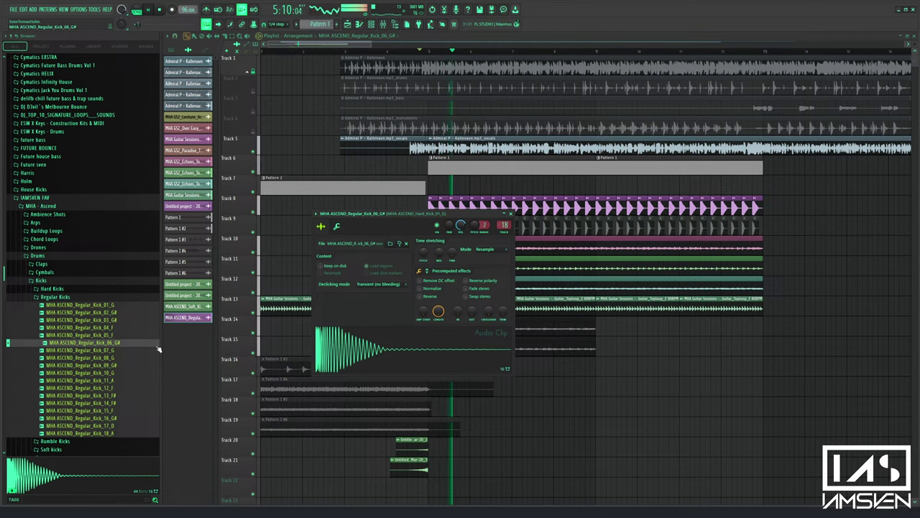
key("space")
right_click(111, 350)
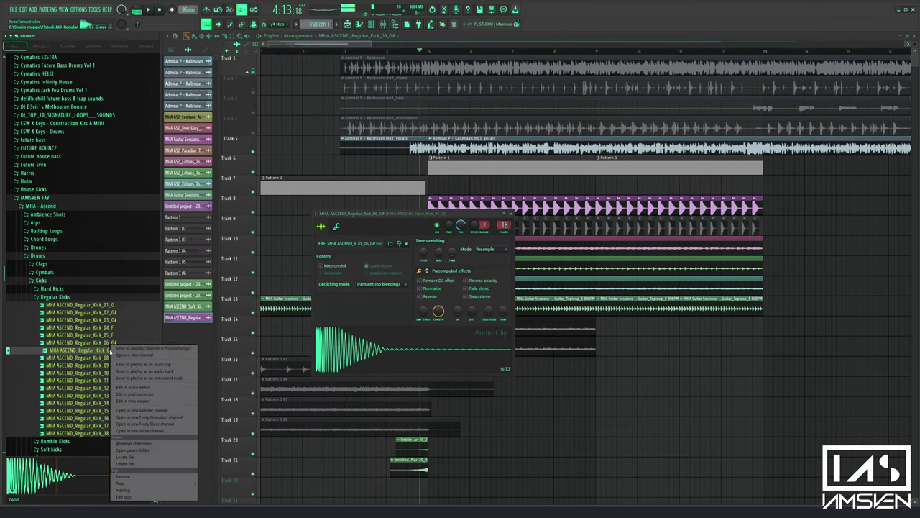
left_click(128, 351)
key("space")
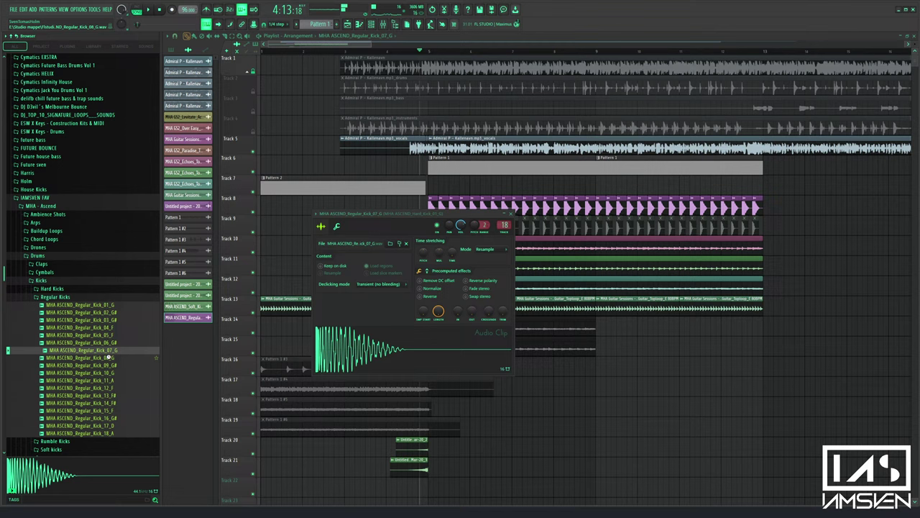
right_click(109, 357)
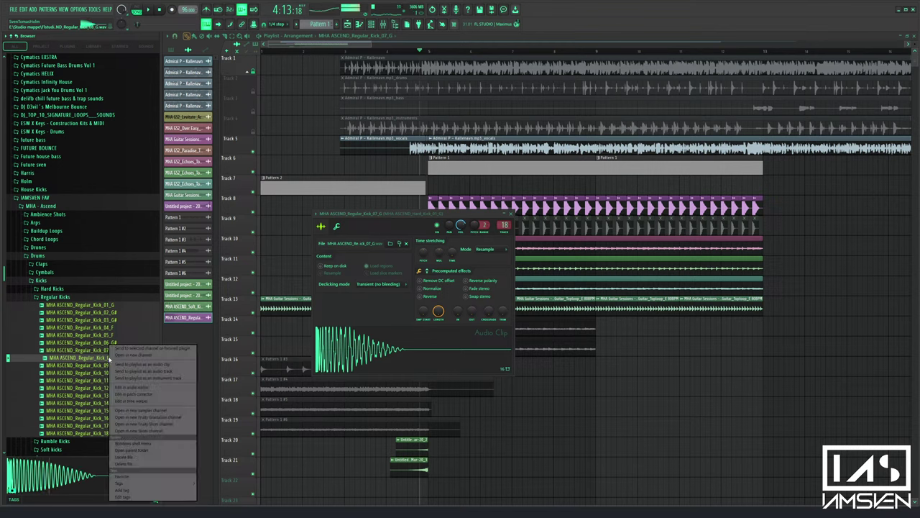
left_click(123, 351)
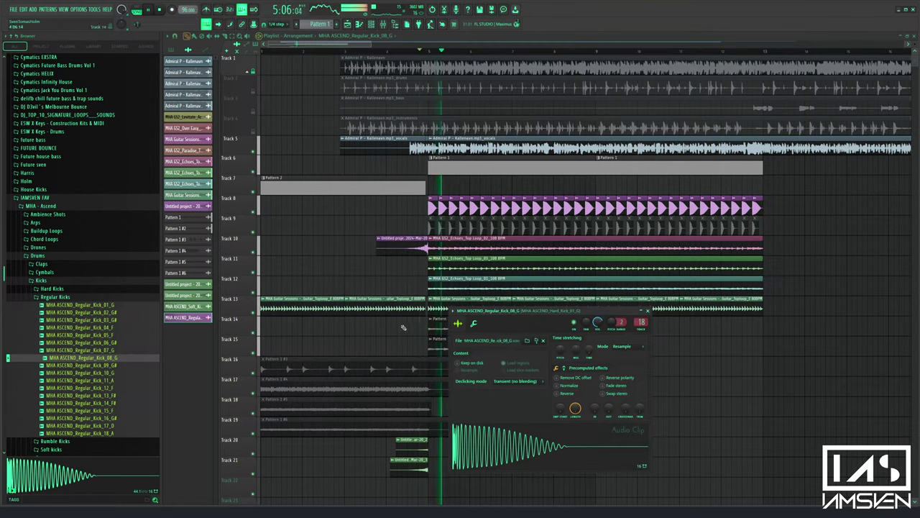
Audition the remaining regular kick samples from MHA ASCEND_Regular_Kick_09_G# through MHA ASCEND_Regular_Kick_18_A
left_click(108, 365)
left_click(110, 373)
left_click(109, 380)
left_click(110, 388)
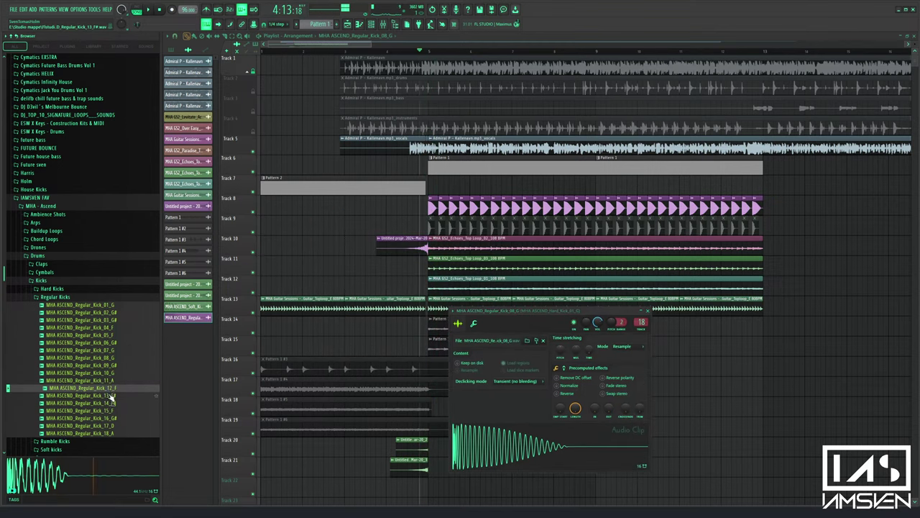
left_click(111, 396)
left_click(115, 403)
left_click(115, 410)
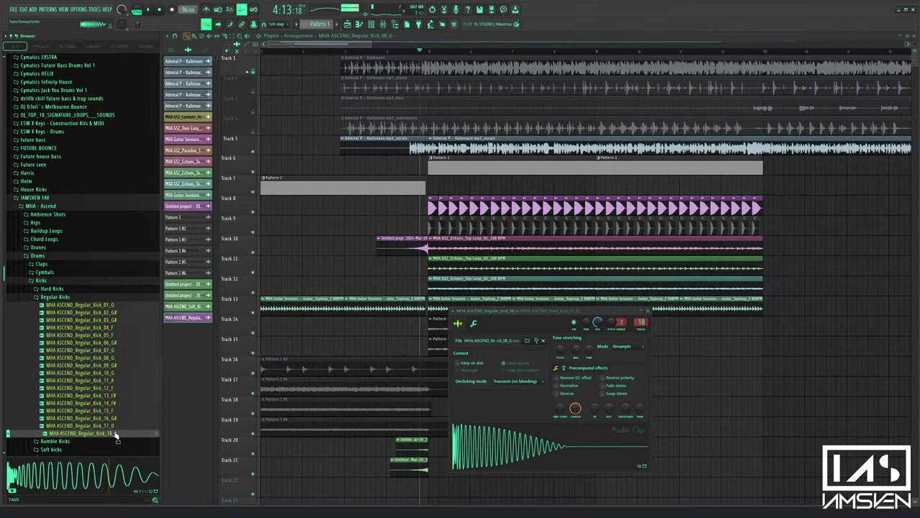
Replace the Track 8 kick sample with MHA ASCEND_Regular_Kick_01_G, play the drop and close the kick's channel settings
left_click(127, 305)
right_click(126, 305)
left_click(126, 308)
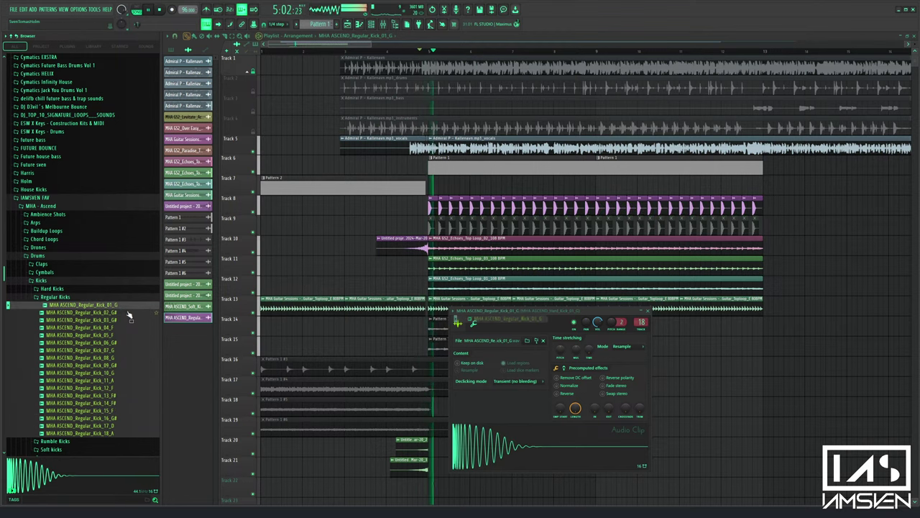
left_click(649, 311)
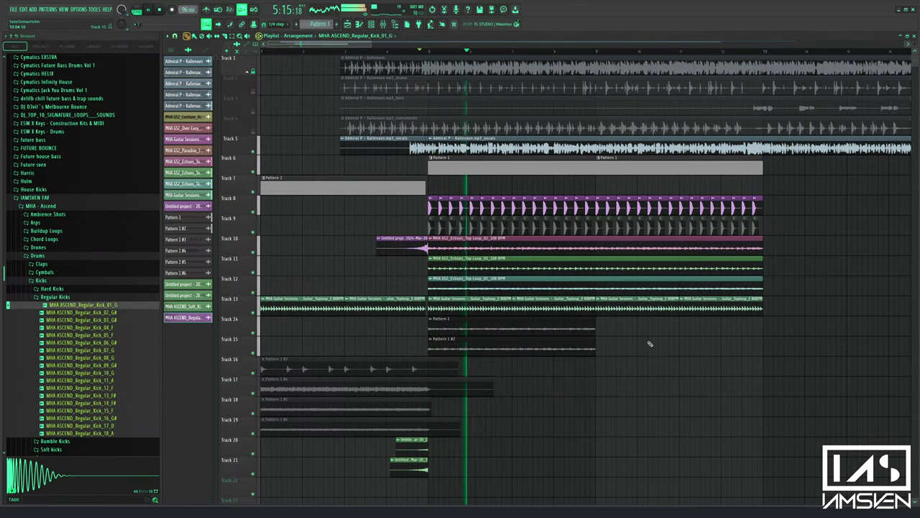
scroll(390, 56, "down", 3)
scroll(391, 56, "down", 5)
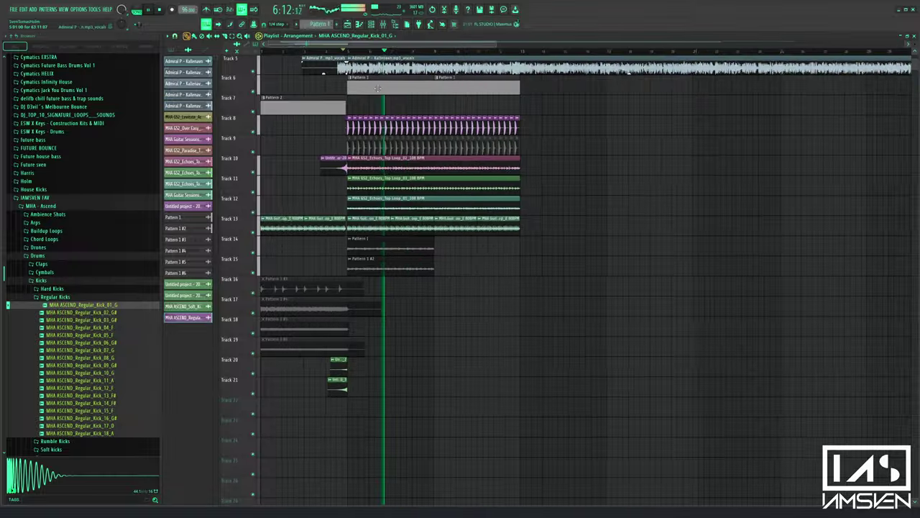
scroll(391, 56, "up", 4)
Bring up the mixer, channel rack and piano roll and hide the playlist
left_click(380, 23)
key("F6")
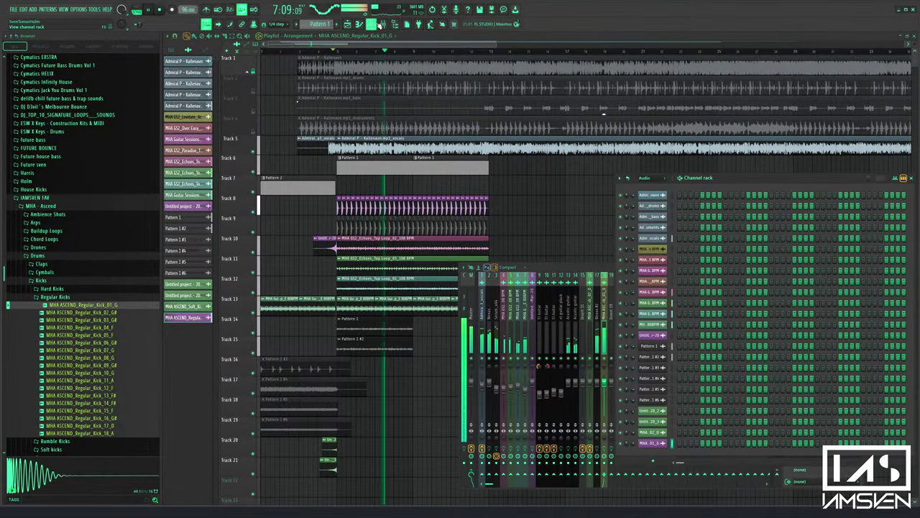
left_click(370, 25)
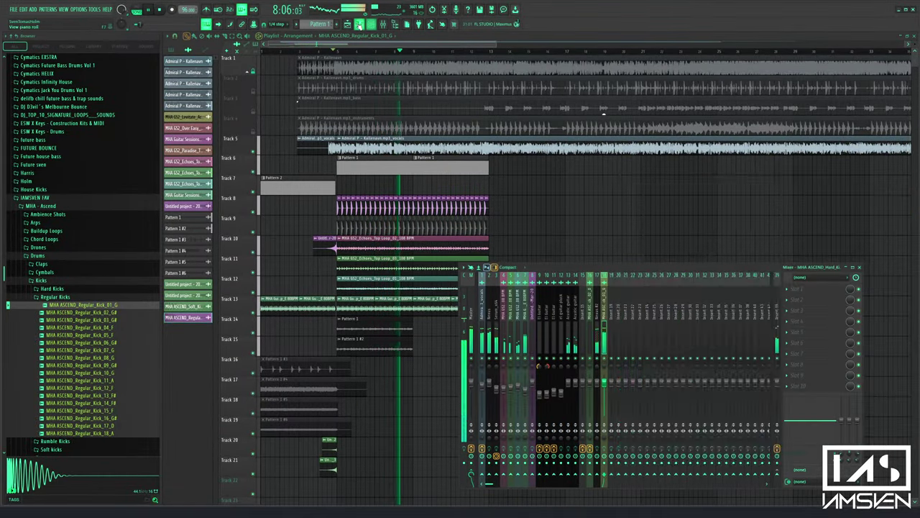
left_click(360, 25)
left_click(360, 25)
left_click(383, 25)
left_click(383, 25)
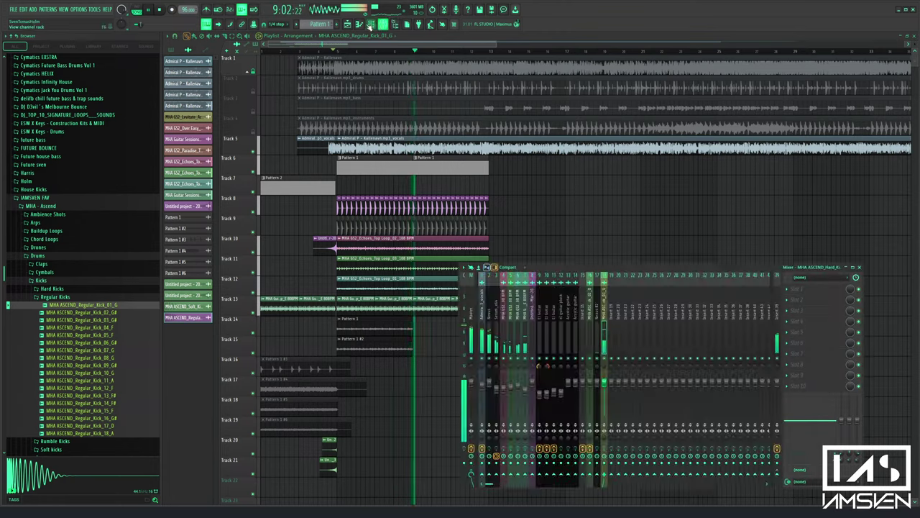
left_click(359, 26)
left_click(383, 25)
left_click(370, 26)
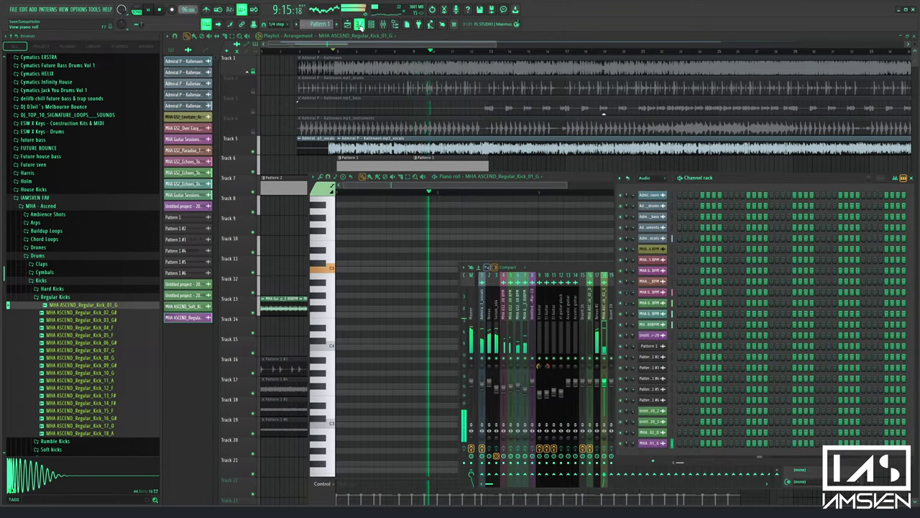
left_click(361, 27)
left_click(351, 26)
left_click(352, 26)
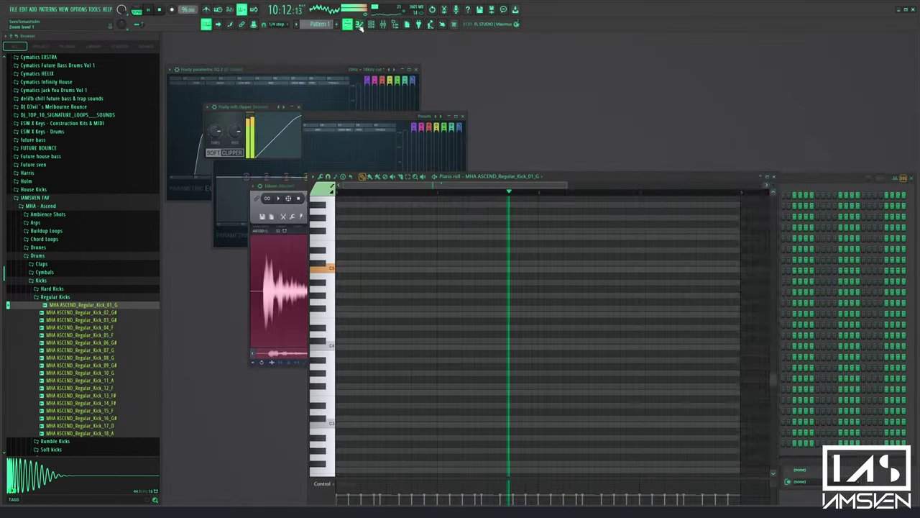
left_click(372, 26)
left_click(383, 26)
Show all channels in the channel rack and play Pattern 1 on its own in pattern mode
left_click(655, 179)
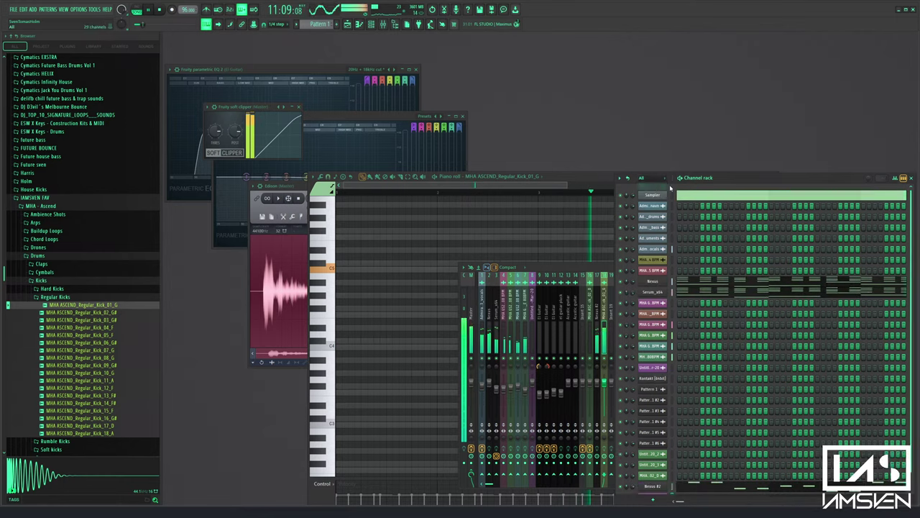
left_click(642, 185)
scroll(597, 216, "down", 1)
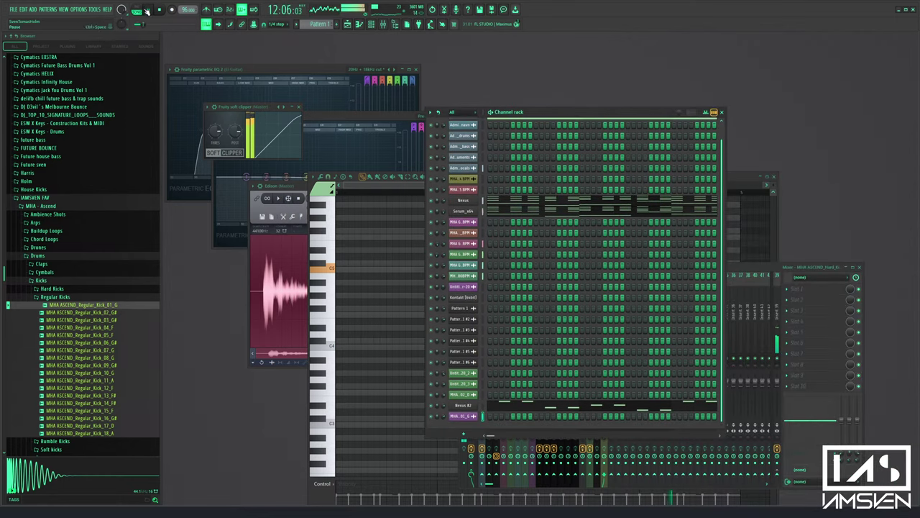
left_click(139, 10)
key("space")
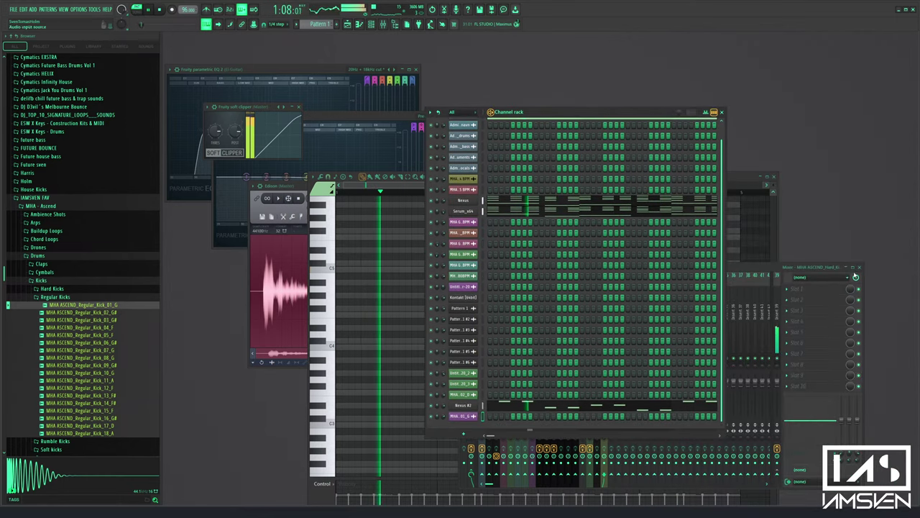
Close the mixer, add another Nexus instrument channel and open its Iamsven preset folder
left_click(860, 268)
left_click(463, 434)
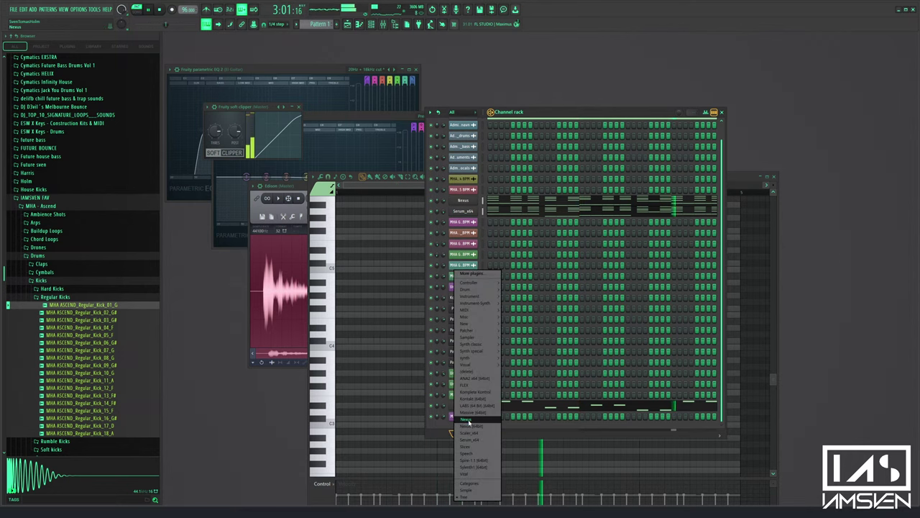
left_click(469, 422)
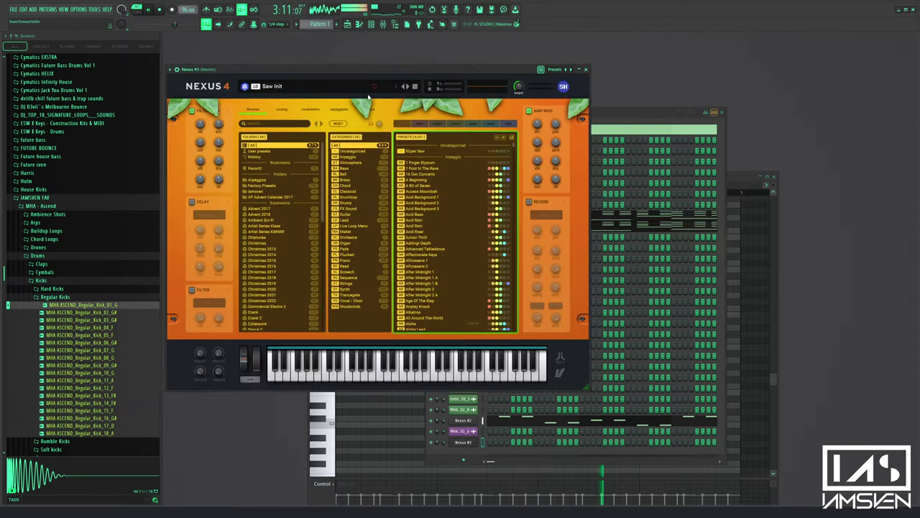
left_click_drag(382, 77, 456, 95)
left_click(342, 214)
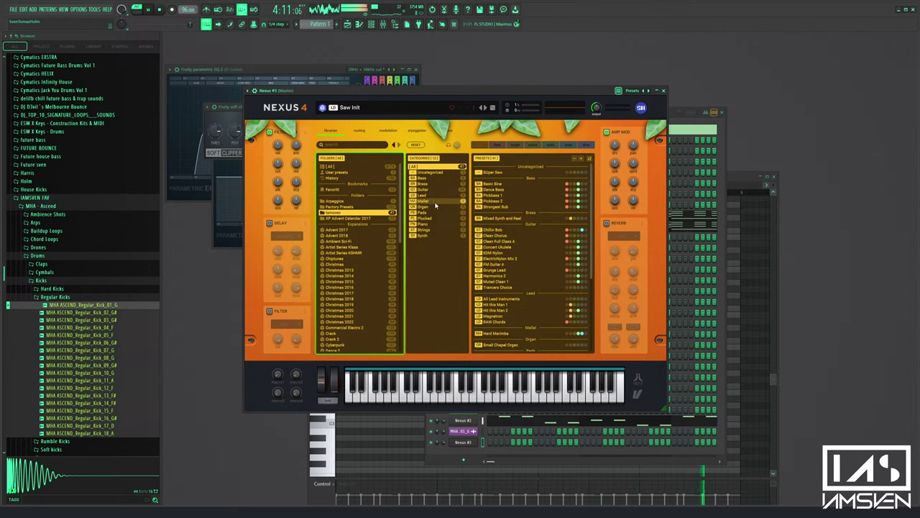
Browse the Iamsven folder's preset categories and audition Blockbuster Strings and Mixed Synth and Real
left_click(431, 236)
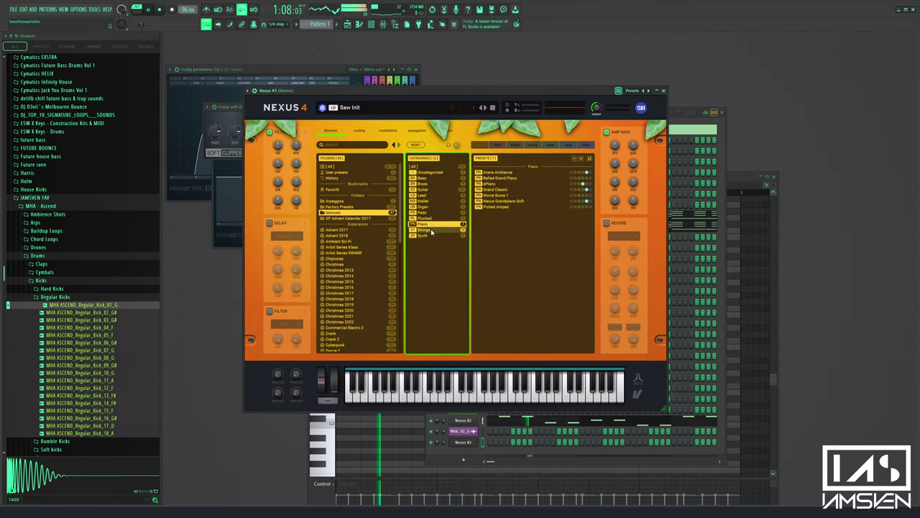
left_click(433, 230)
left_click(432, 224)
left_click(432, 219)
left_click(433, 213)
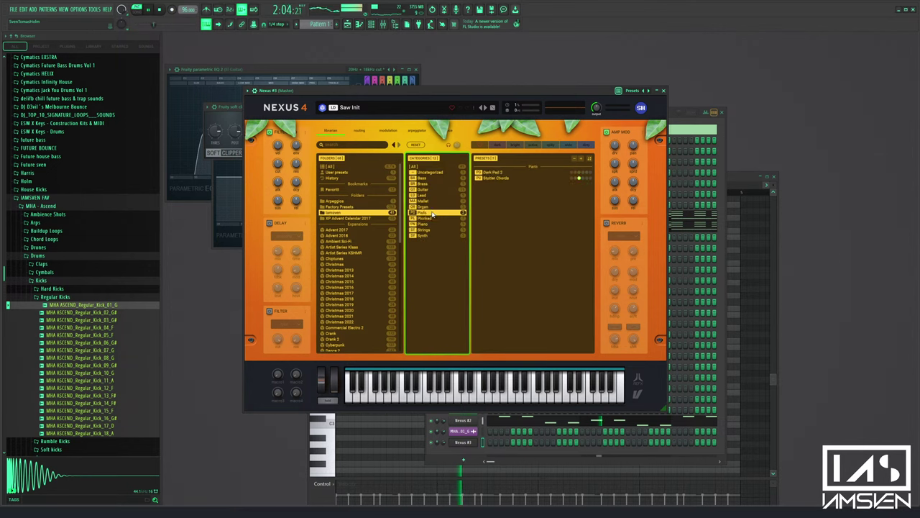
left_click(433, 223)
left_click(434, 229)
left_click(500, 172)
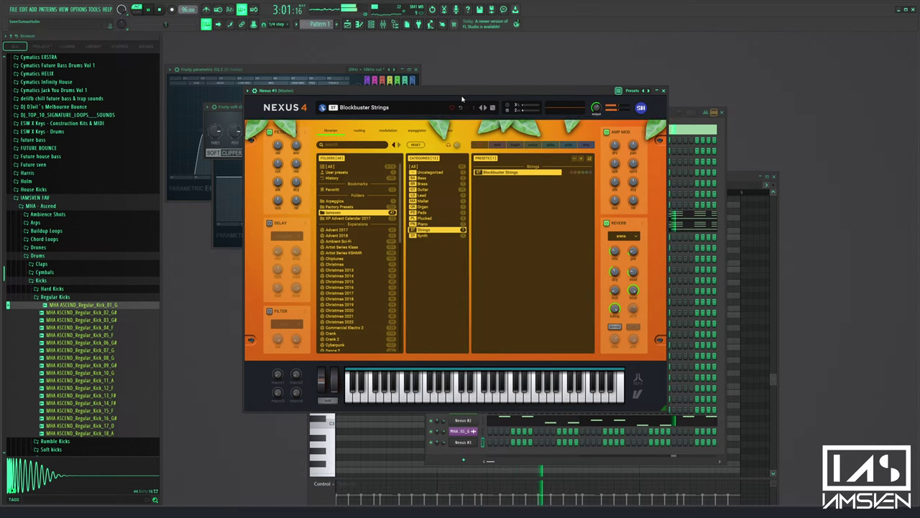
left_click(431, 183)
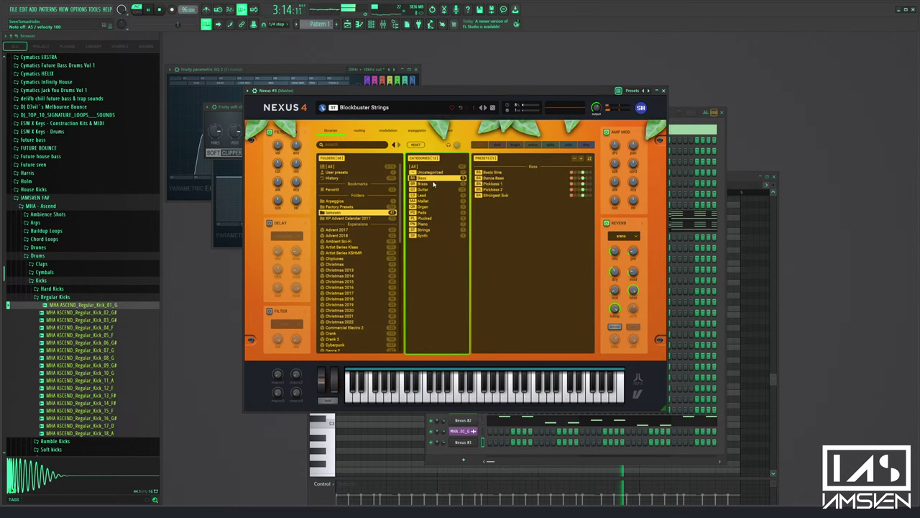
left_click(501, 171)
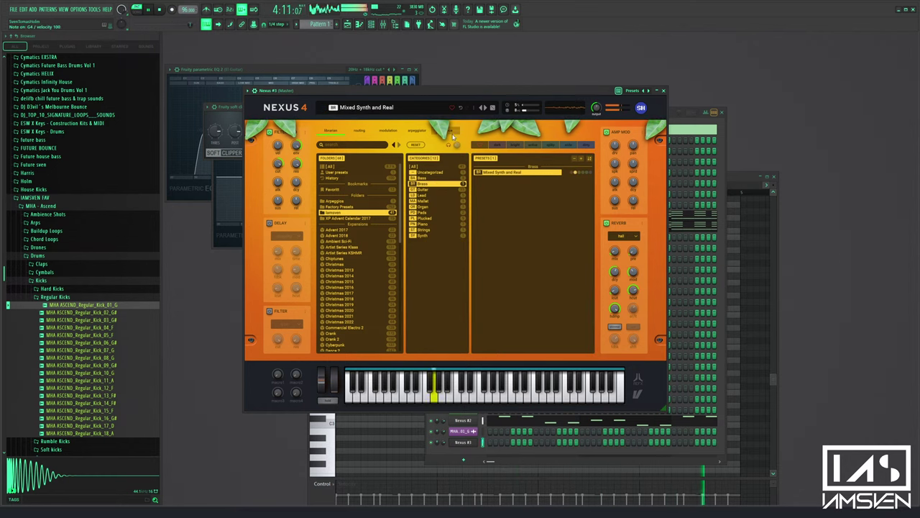
List the Brass presets from all Nexus folders and audition Jaxx 1 and Italo 80s D
left_click(338, 179)
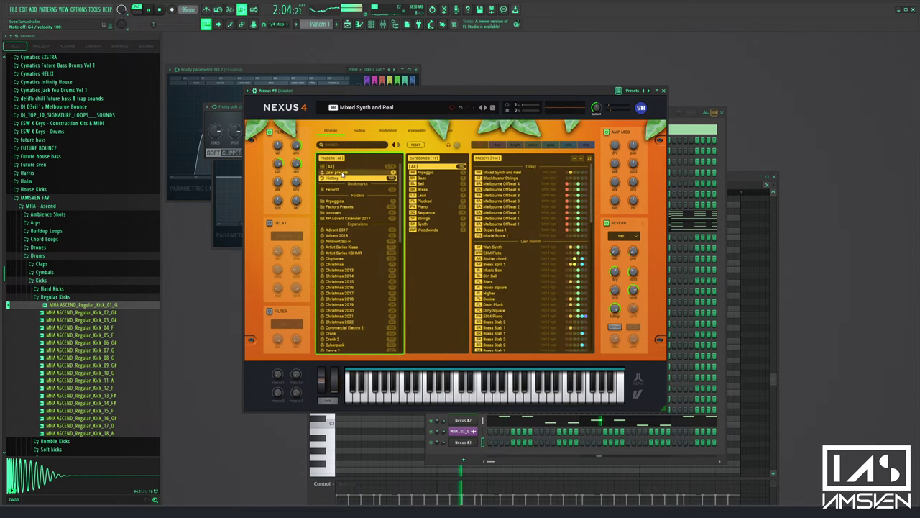
left_click(340, 167)
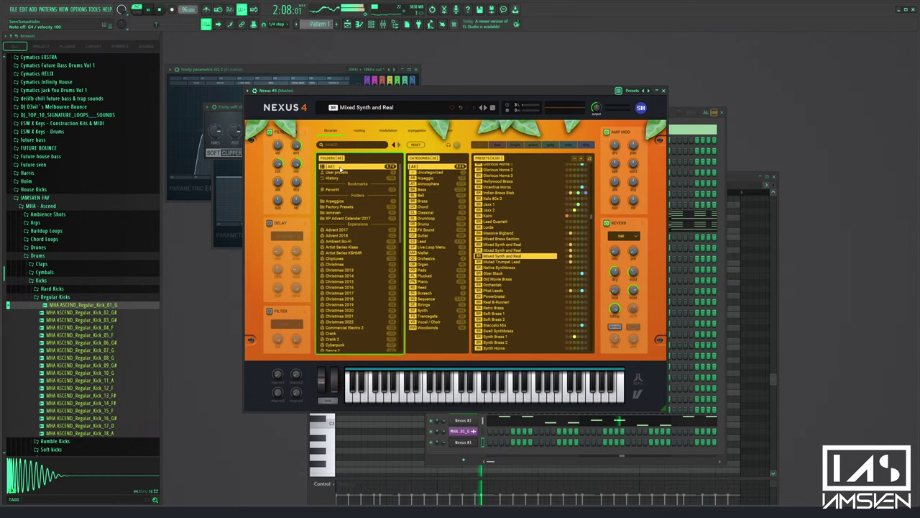
left_click(437, 202)
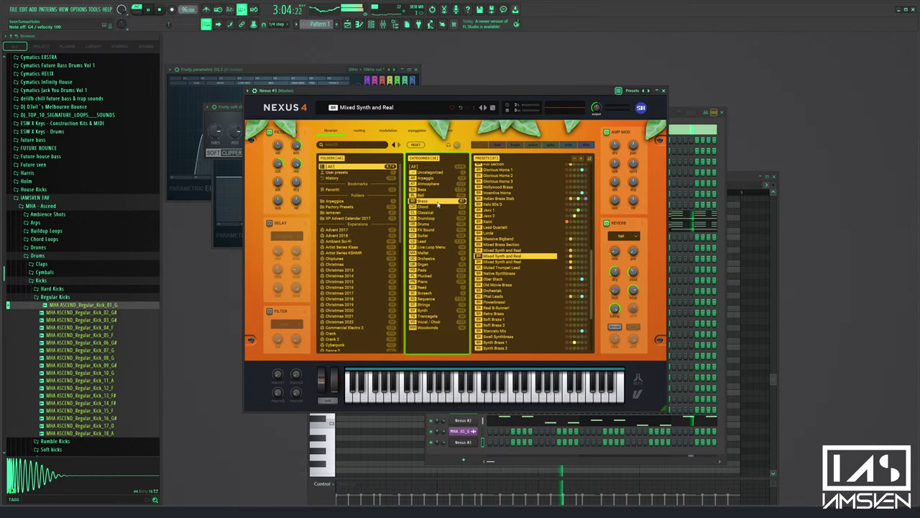
left_click(507, 210)
left_click(500, 199)
left_click(499, 204)
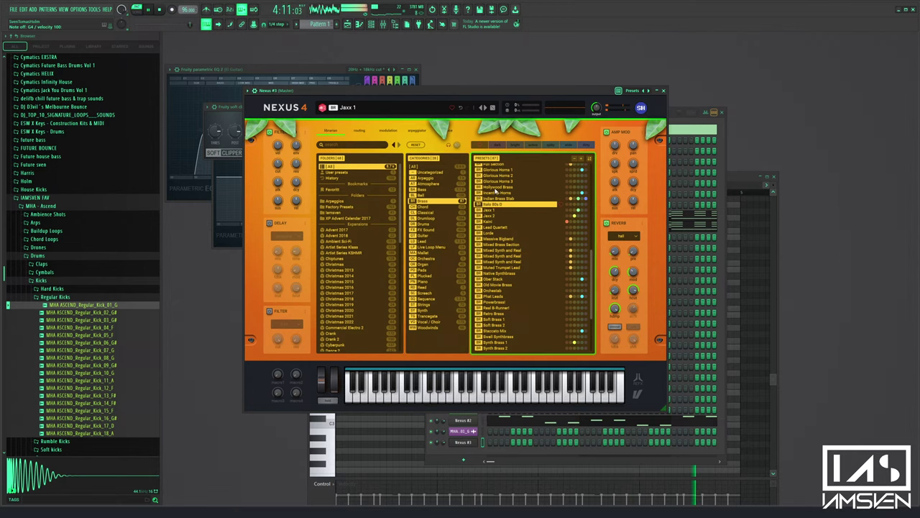
Audition the Brass Stab 1, Brass Stab 2 and Drop Brass 1 presets
scroll(527, 215, "up", 5)
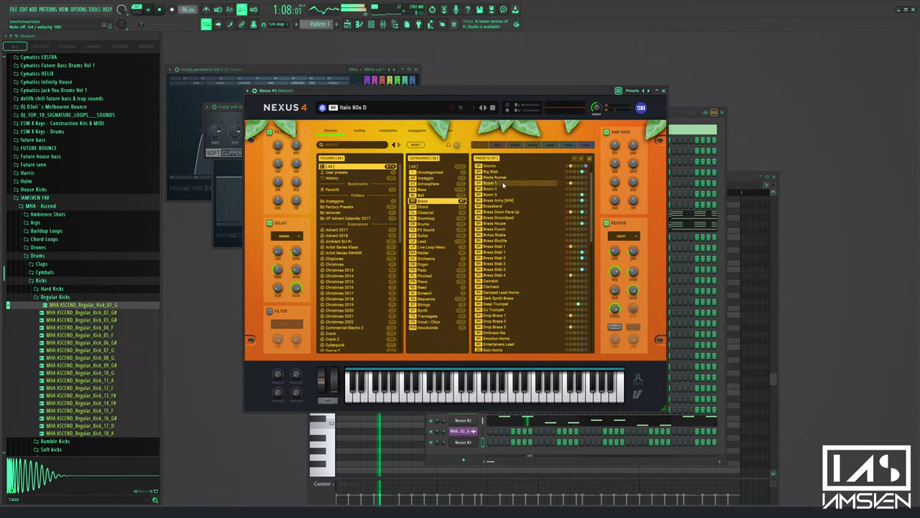
left_click(508, 247)
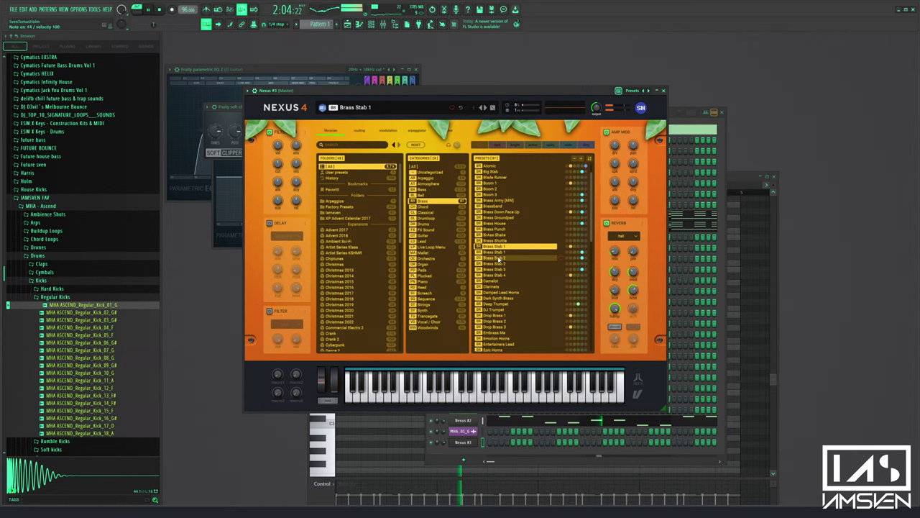
left_click(507, 258)
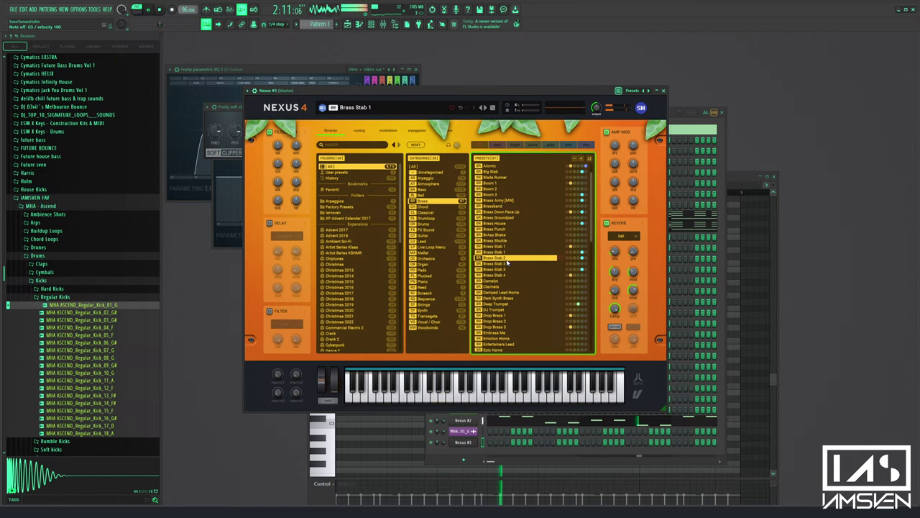
left_click(496, 315)
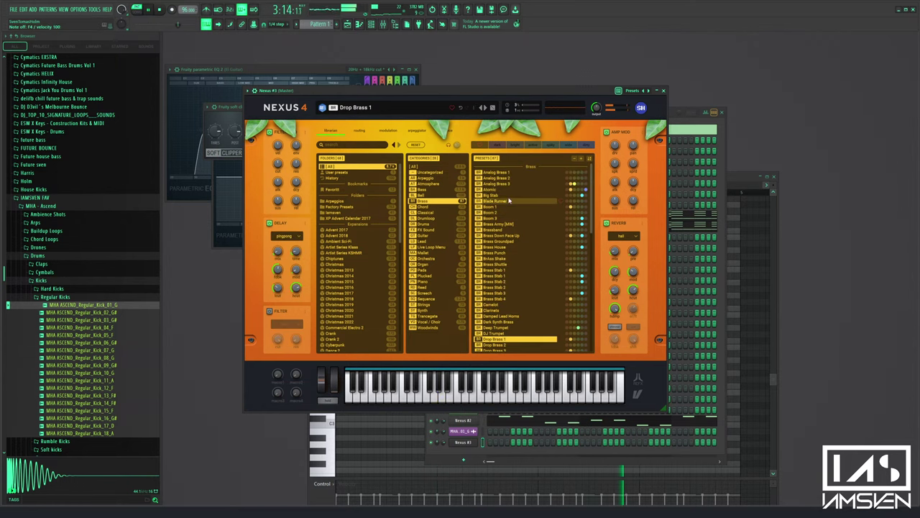
Audition the Synth Brass 1 and Soft Brass 1 presets and look through the rest of the brass list
scroll(514, 303, "down", 10)
scroll(513, 303, "down", 3)
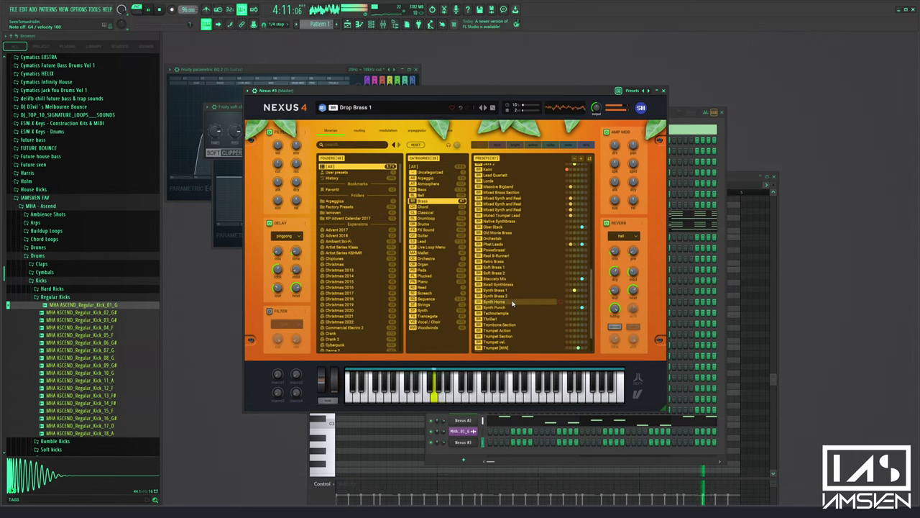
left_click(496, 267)
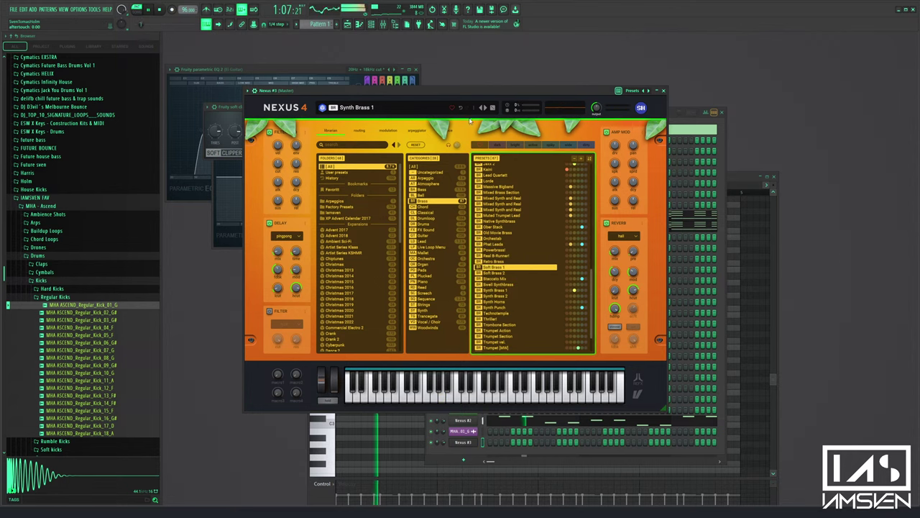
scroll(520, 282, "down", 2)
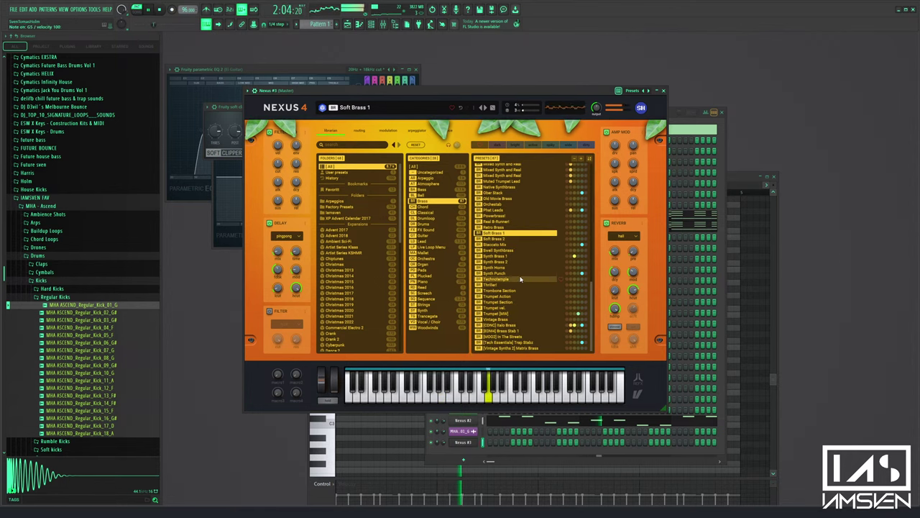
scroll(512, 255, "up", 6)
scroll(515, 288, "down", 3)
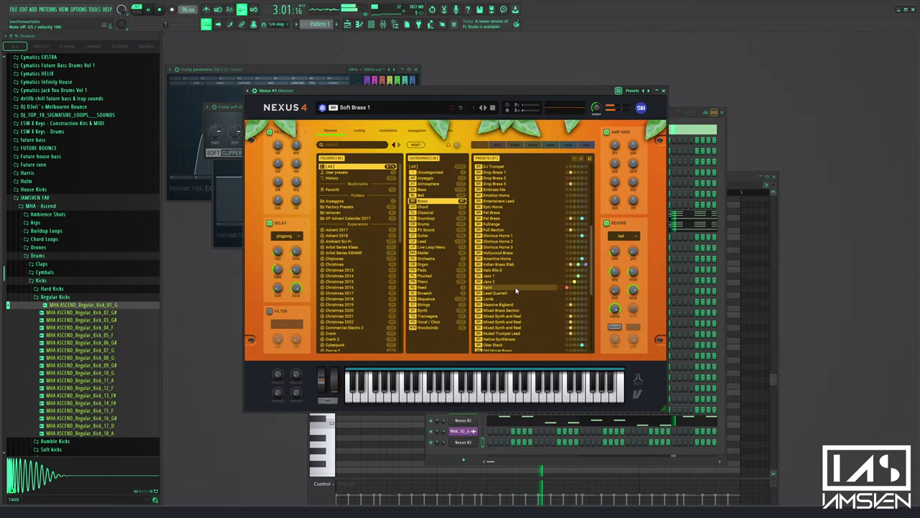
scroll(519, 288, "down", 5)
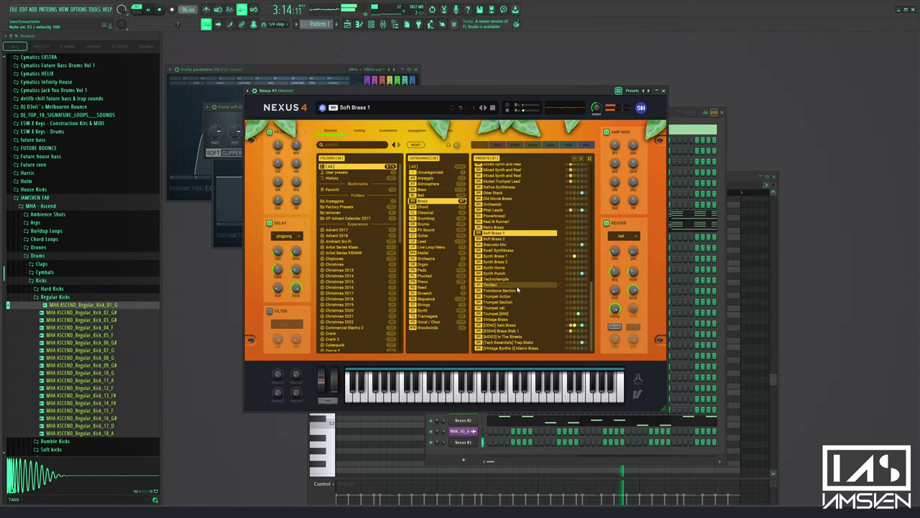
Open the Tropical House 2 expansion and audition its Shiny Bell 1 and Deep and Dark presets
scroll(366, 302, "down", 10)
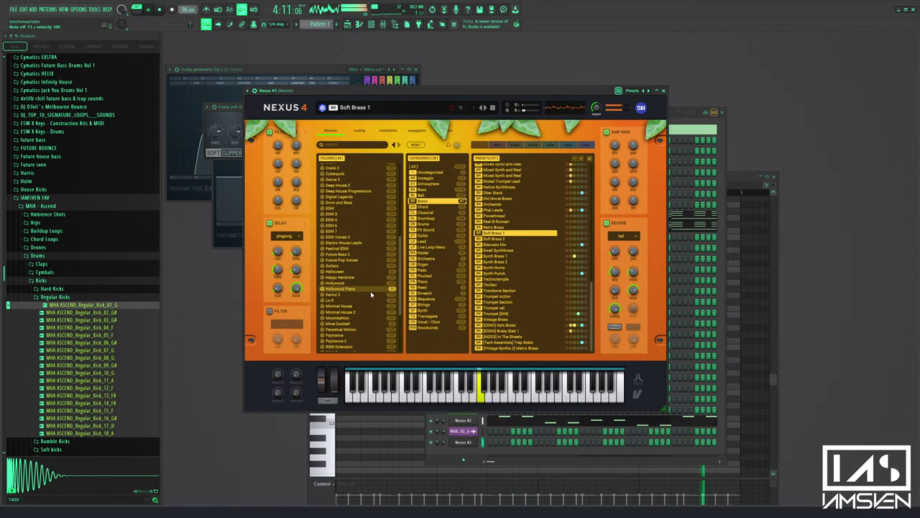
left_click(359, 330)
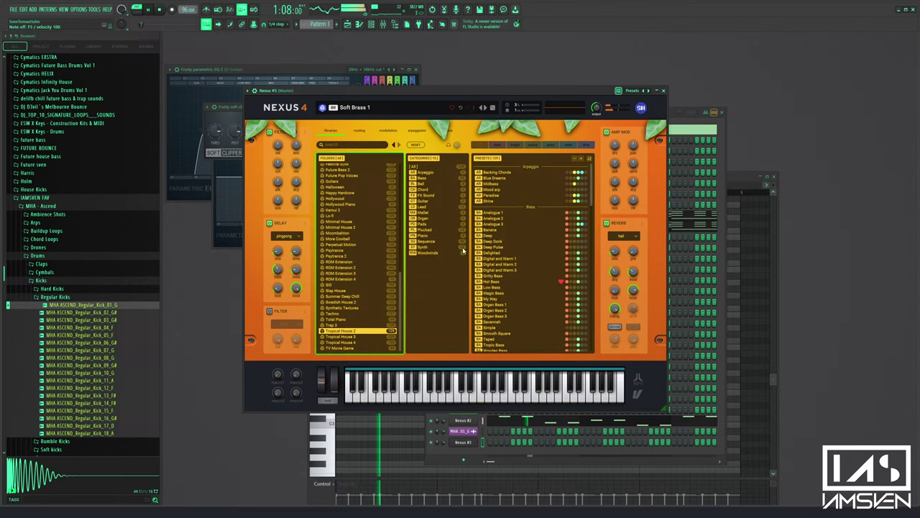
left_click(431, 183)
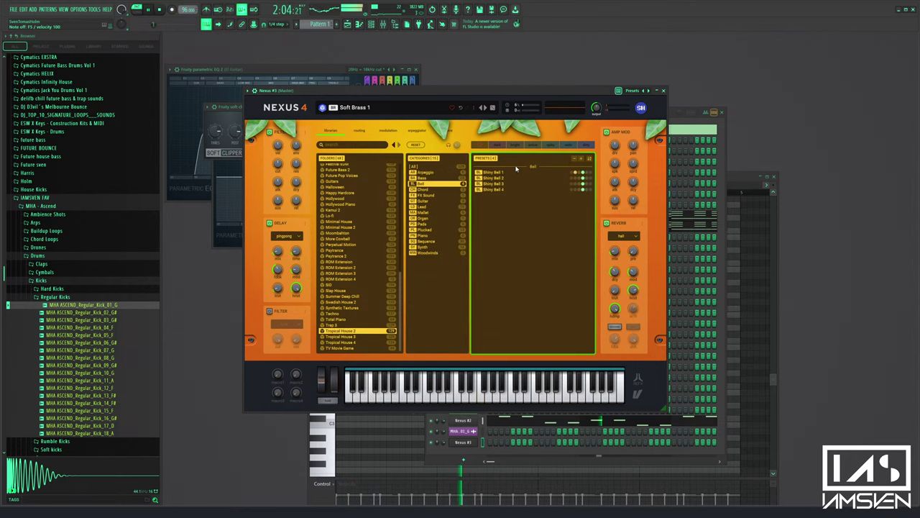
left_click(514, 172)
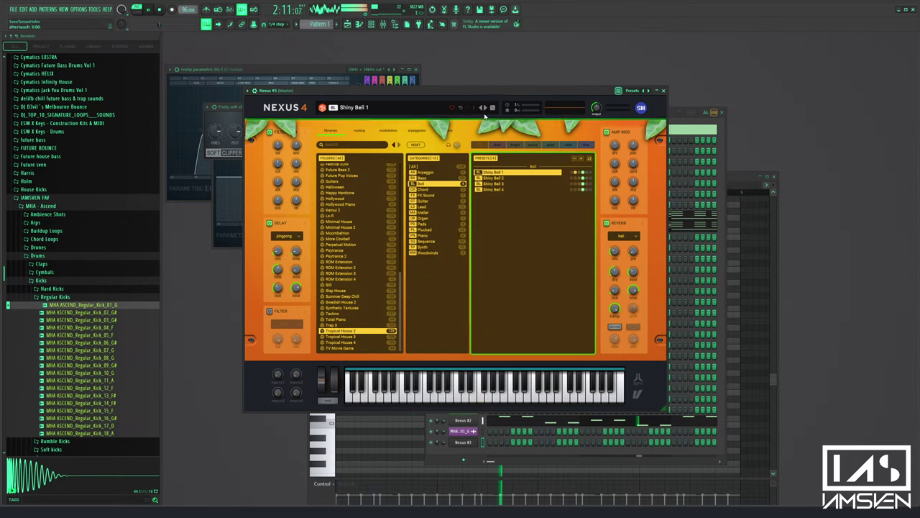
left_click(430, 189)
left_click(515, 172)
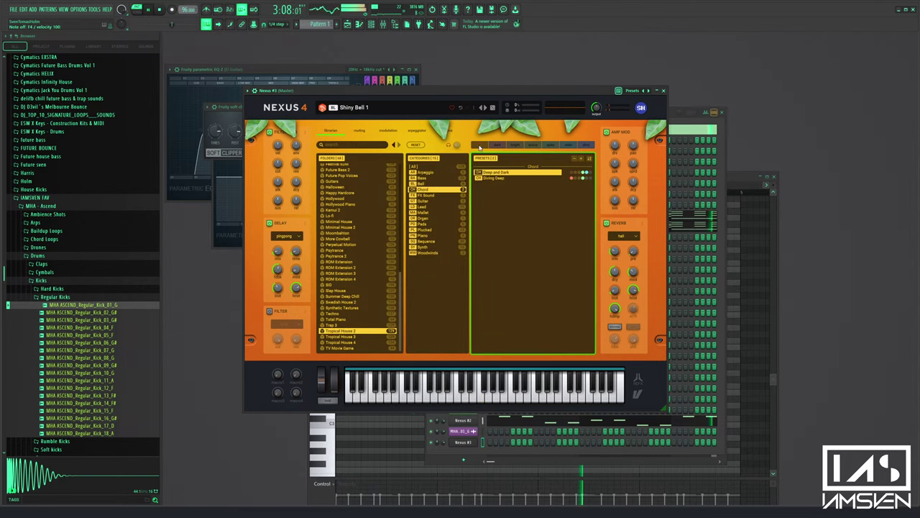
Audition Digital Marimba and Mallets Mix 1 from Tropical House 2's Mallet category
left_click(432, 212)
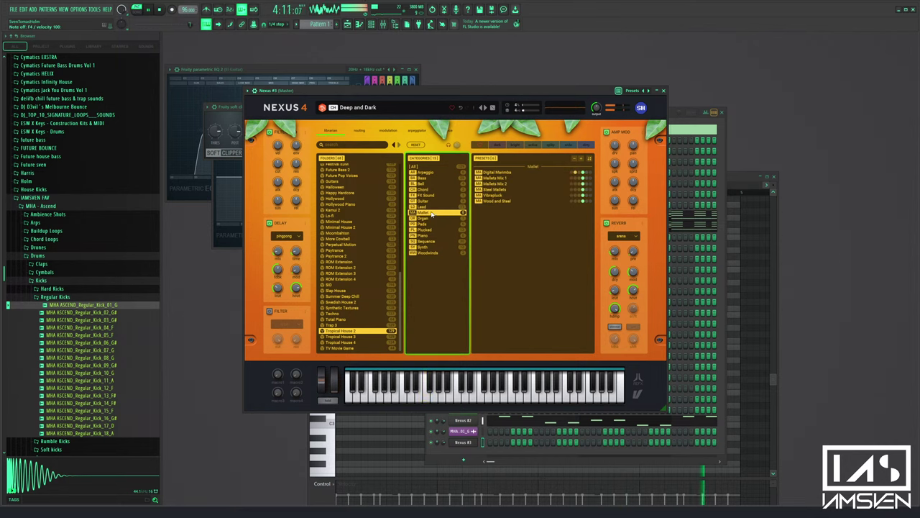
left_click(503, 172)
left_click(500, 178)
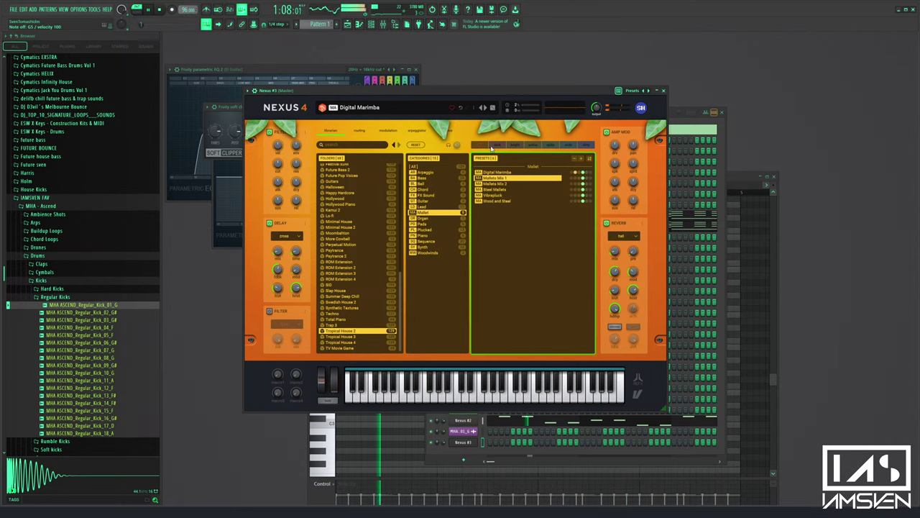
left_click(507, 184)
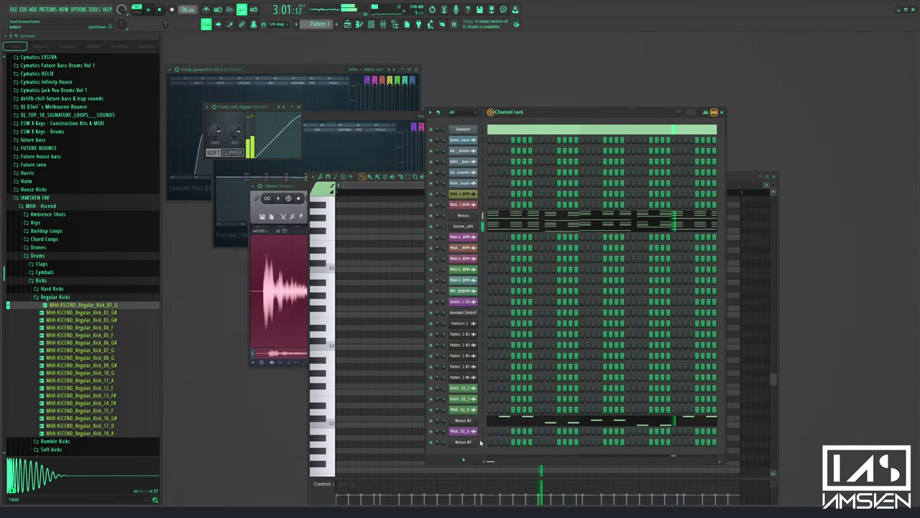
Paste the copied chord notes into the Nexus #3 channel, solo it and reopen its plugin window
left_click(481, 442)
key("ctrl+v")
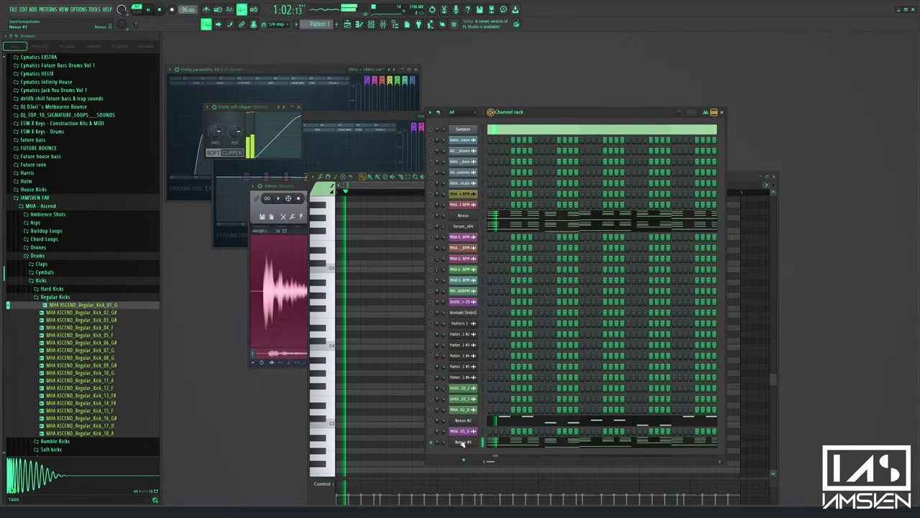
left_click(462, 442)
Compare the Tropical House 2 mallet presets on the pasted notes, including Wood and Steel and Vibrapluck, and load Mallets Mix 1
left_click(503, 180)
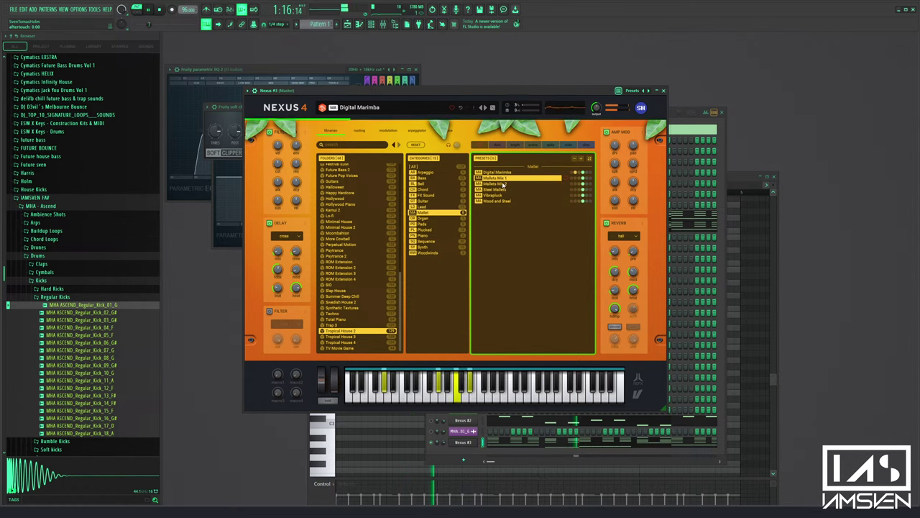
left_click(505, 196)
left_click(508, 179)
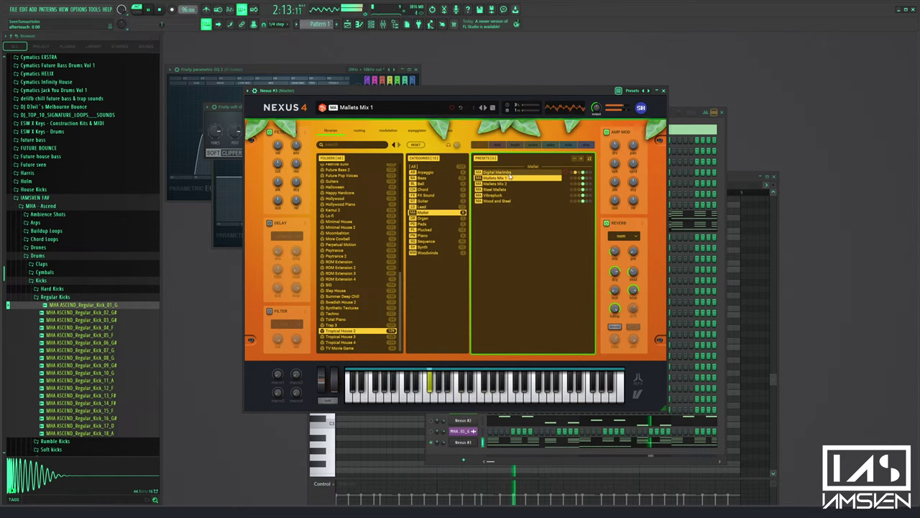
left_click(508, 173)
left_click(507, 180)
left_click(506, 179)
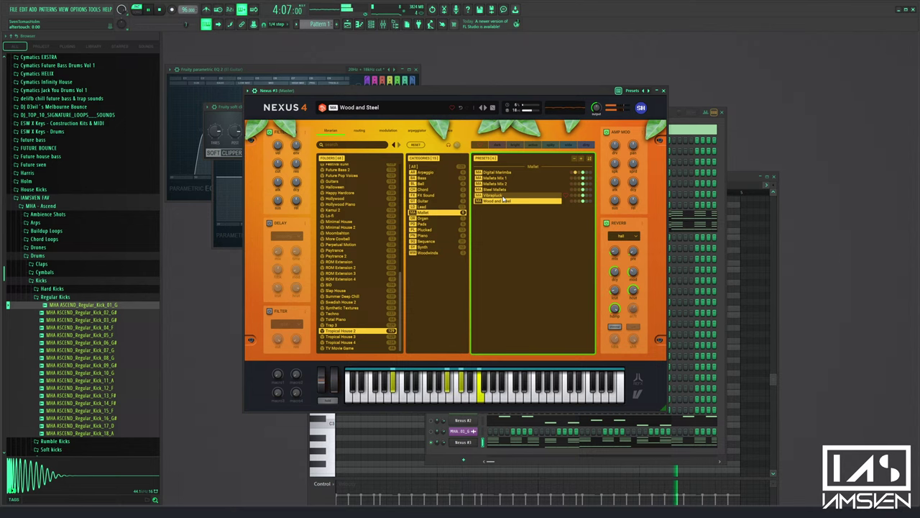
left_click(506, 177)
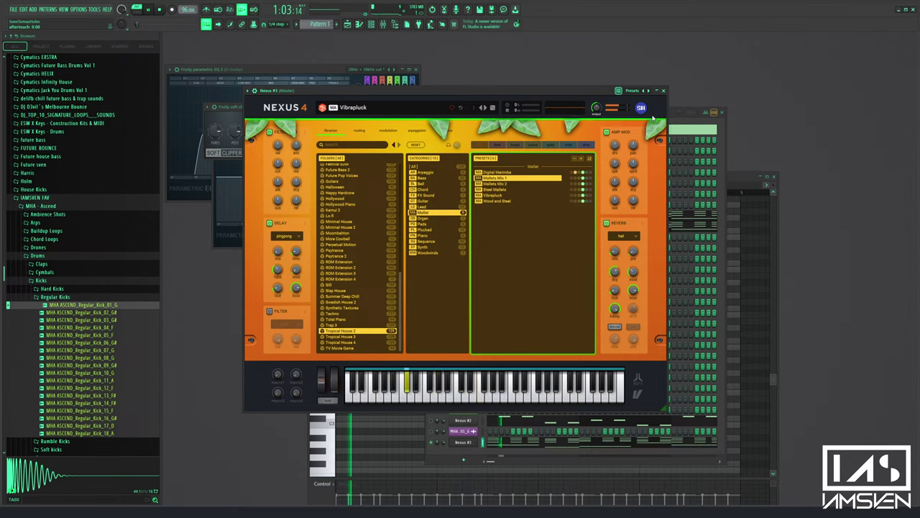
Close and reopen the Nexus #3 window and switch its preset to Mallets Mix 2
left_click(665, 91)
left_click(468, 440)
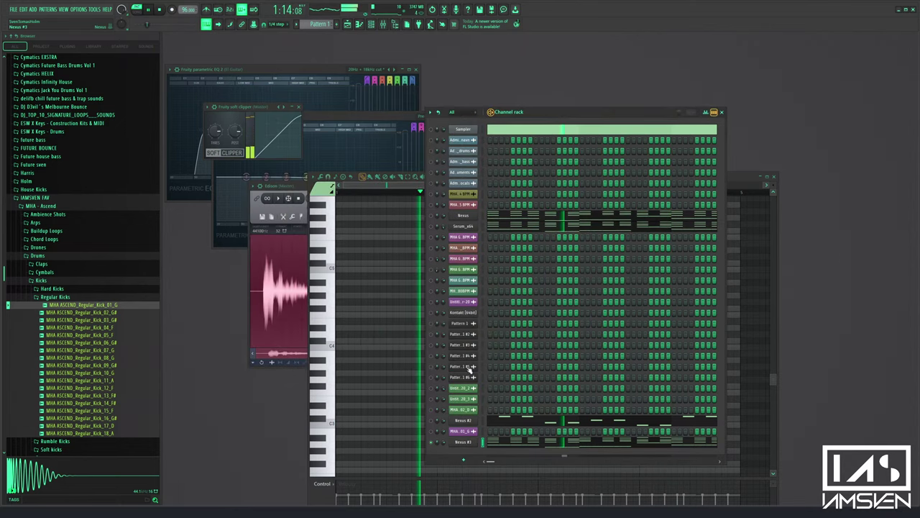
left_click(507, 184)
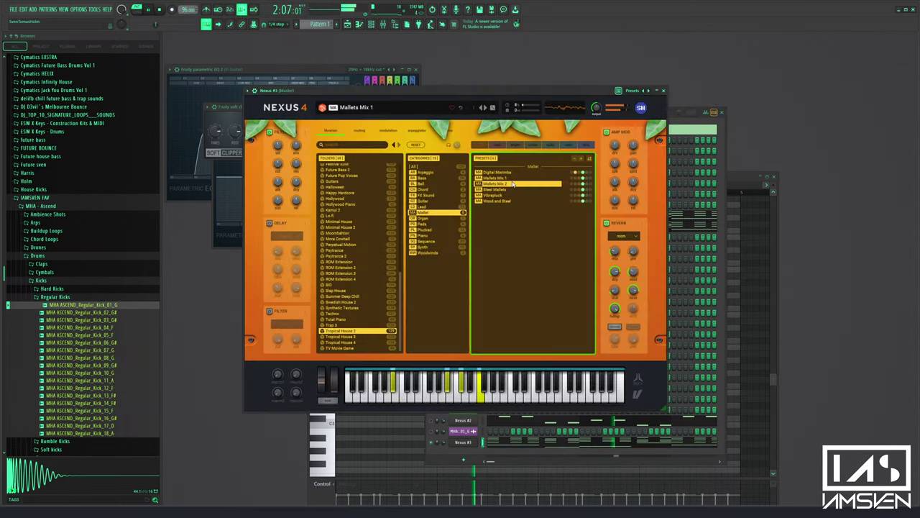
Audition Chinese Dreams and Mute from Tropical House 2's Guitar category and browse its Woodwinds category
left_click(436, 202)
left_click(496, 173)
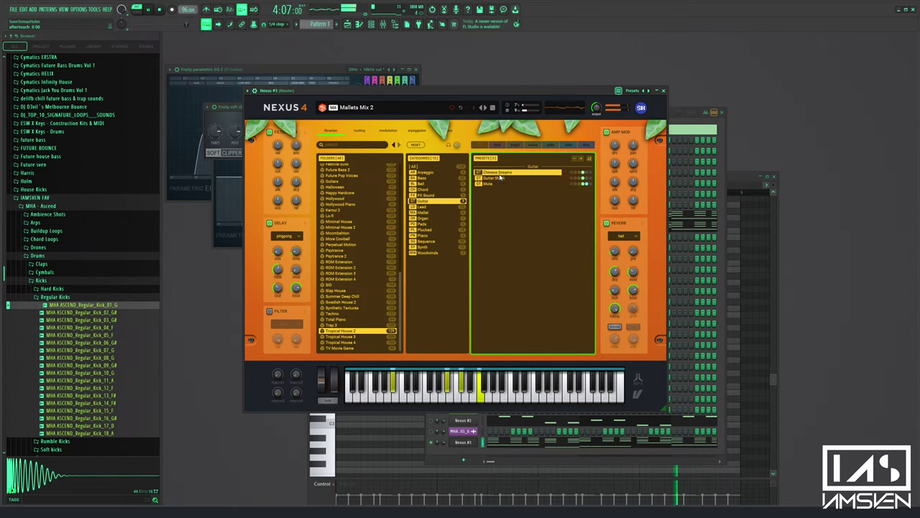
left_click(432, 253)
Audition the mallet presets Calm Feeling, Fantasy Hang and Glass Hit 1 from Nexus's Tropical House 3 folder
left_click(361, 336)
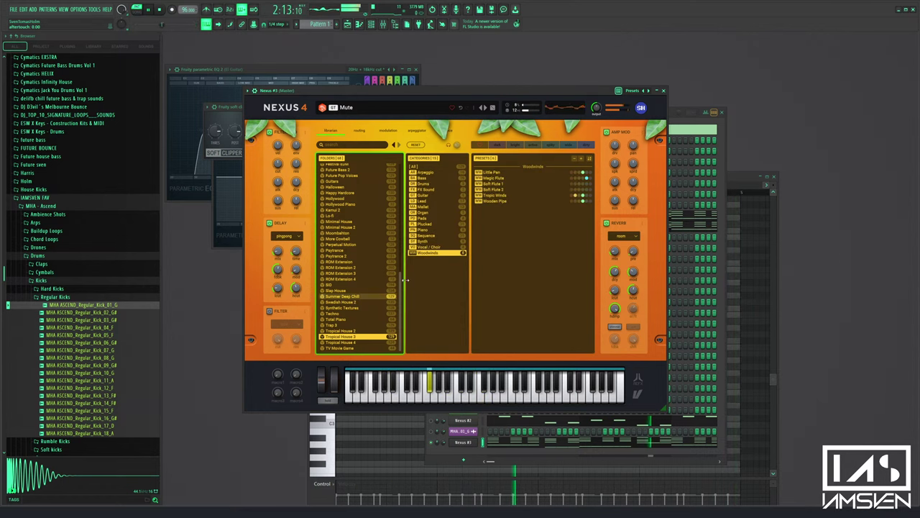
left_click(439, 207)
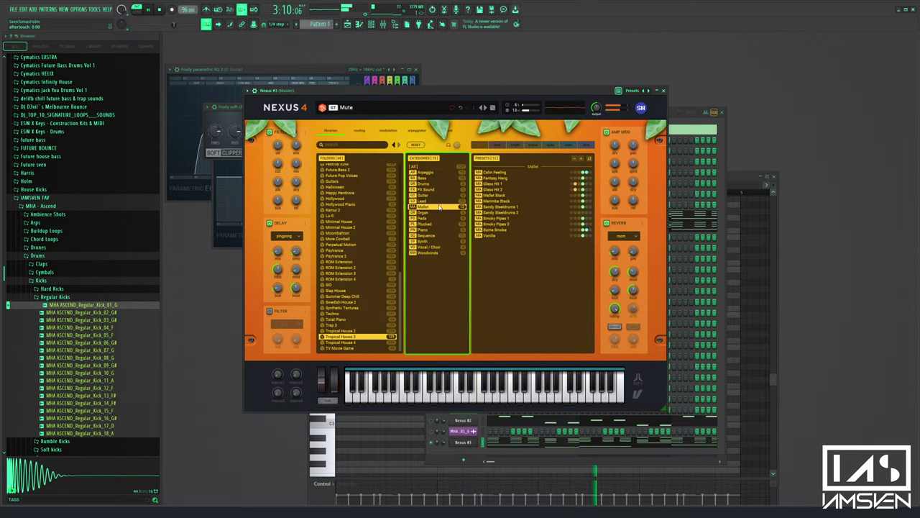
left_click(506, 173)
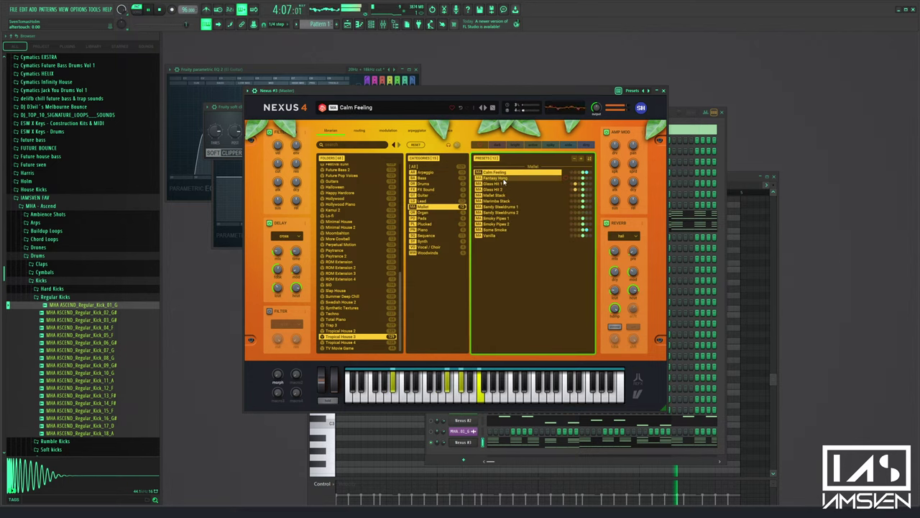
left_click(503, 178)
left_click(505, 183)
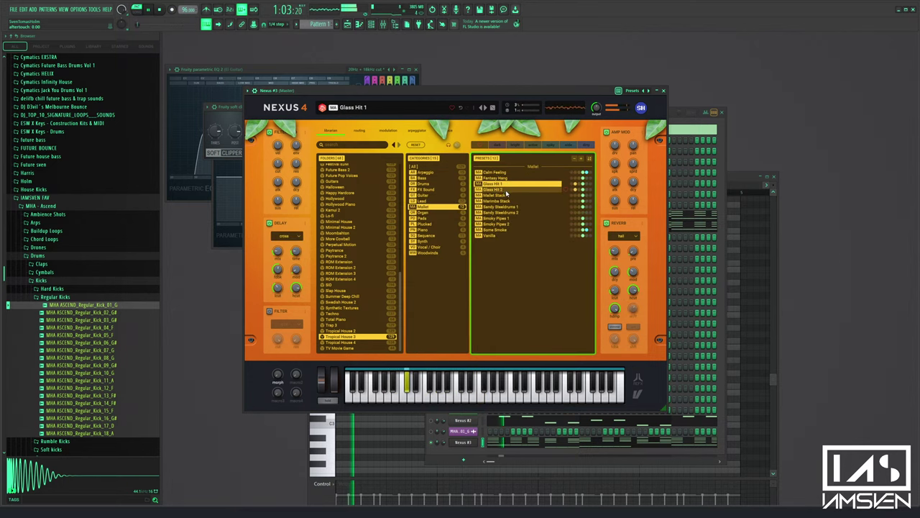
Continue through the Tropical House 3 mallets from Glass Hit 2 and Mallet Stack to the Sandy Steeldrums and Smoky Pipes 1
left_click(506, 189)
left_click(506, 195)
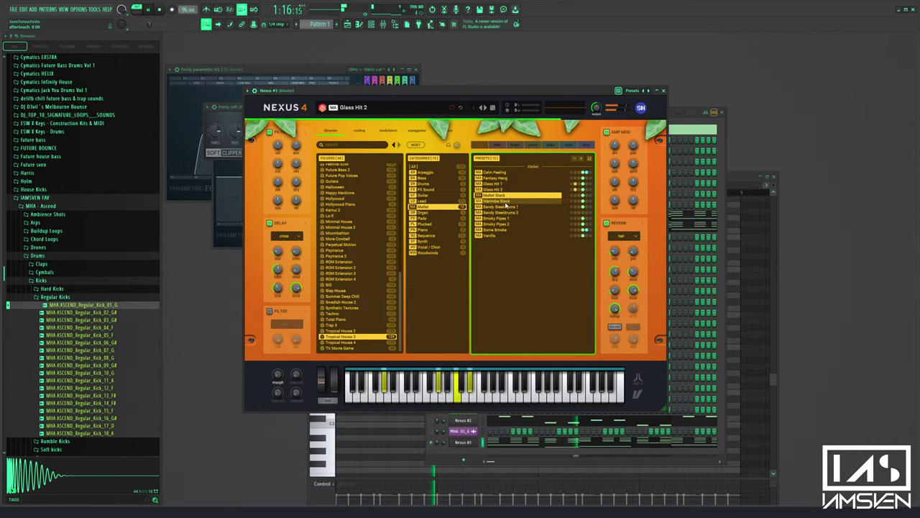
left_click(505, 202)
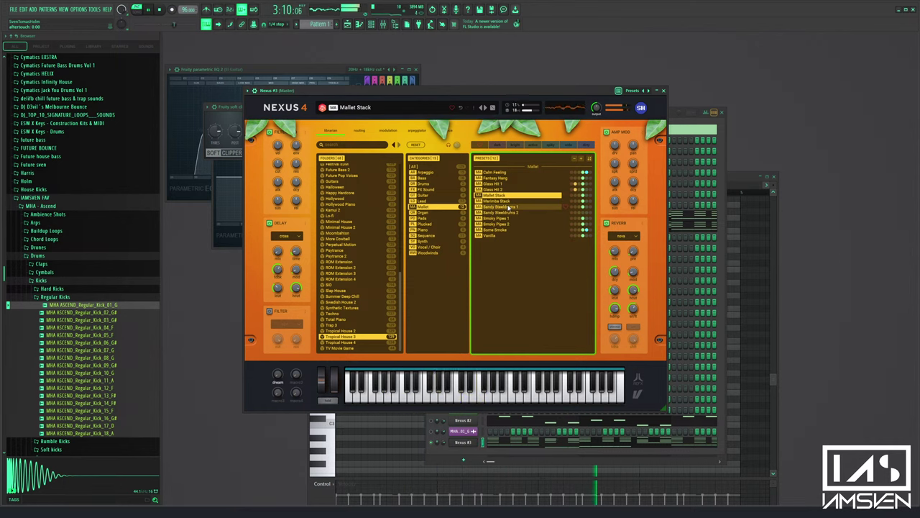
left_click(508, 207)
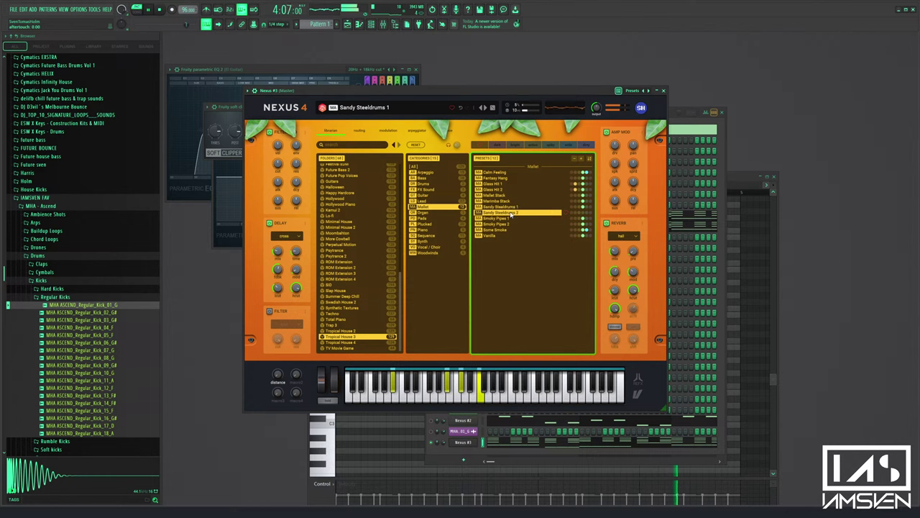
left_click(510, 219)
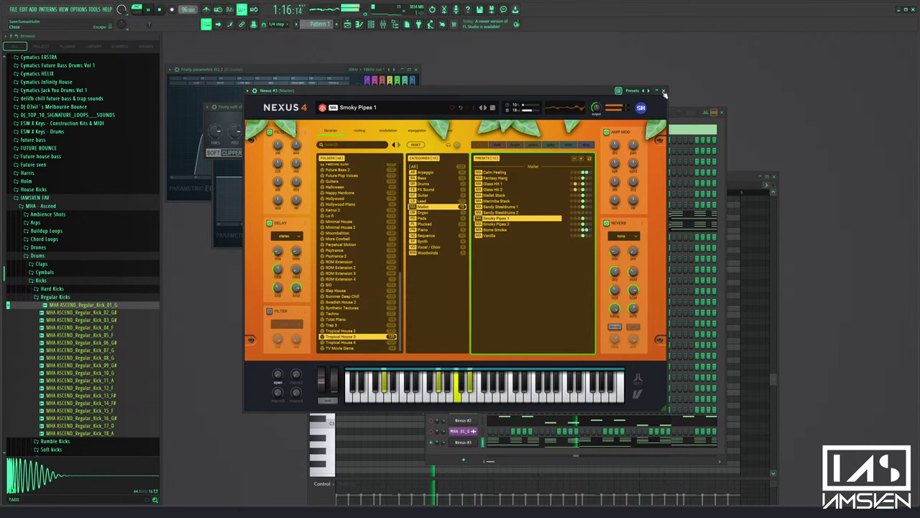
Try Smoky Pipes 1 in the mix, toggling its delay and switching off its reverb in Nexus #3
left_click(664, 92)
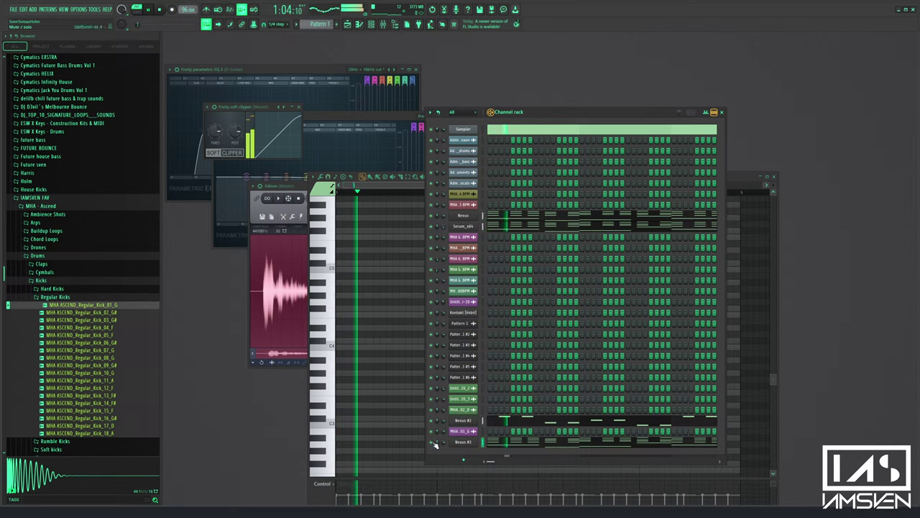
left_click(463, 441)
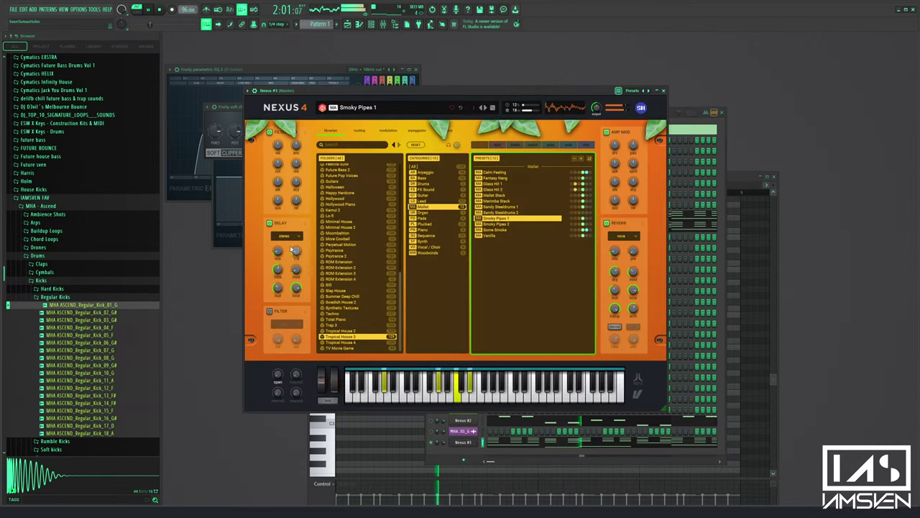
left_click(269, 223)
left_click(269, 223)
left_click(607, 222)
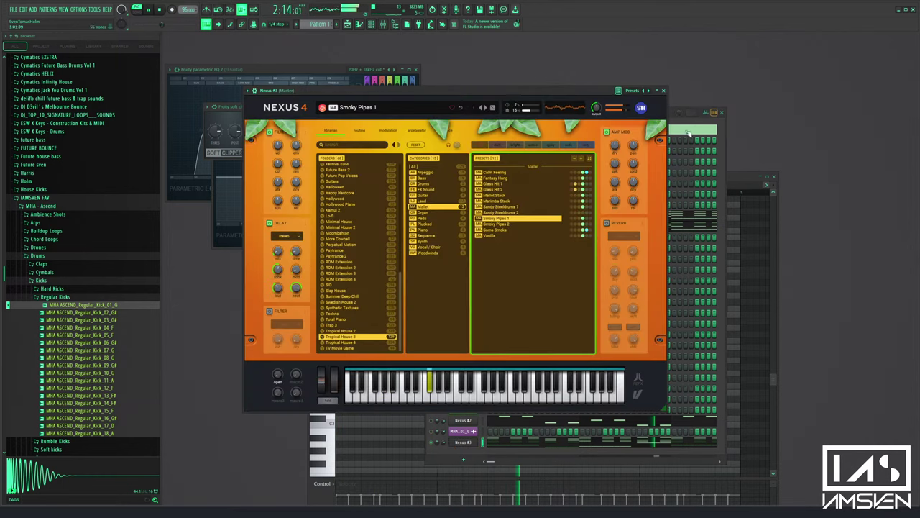
left_click(676, 118)
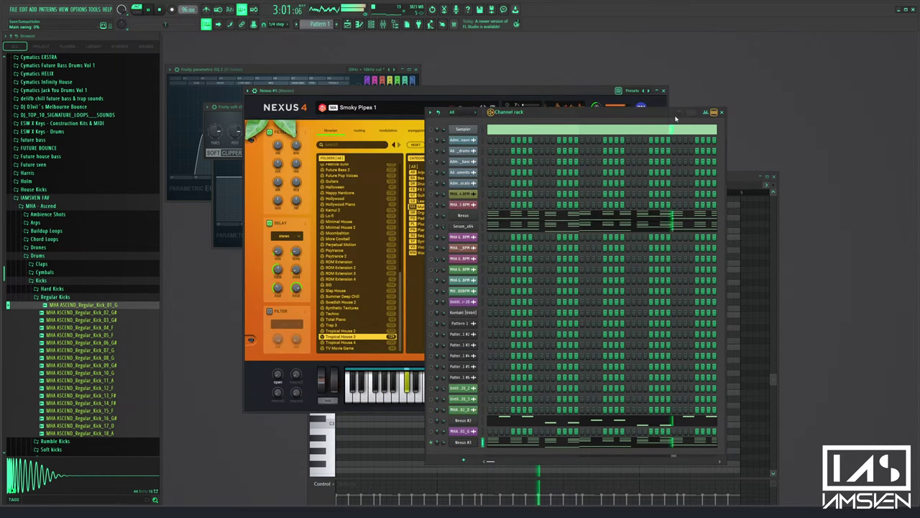
left_click(464, 442)
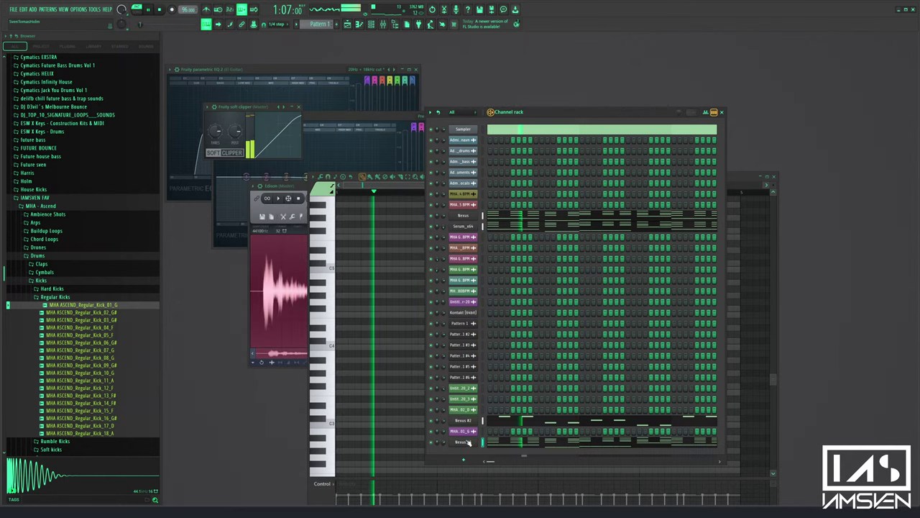
Reopen the Nexus #3 window and audition Smoky Pipes 2 and the remaining Tropical House 3 mallets through Vanilla
left_click(469, 441)
left_click(500, 224)
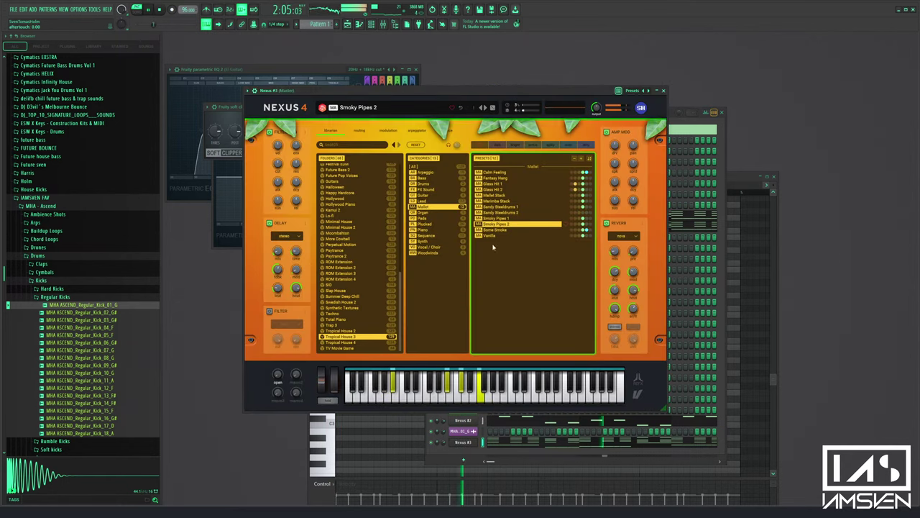
left_click(500, 230)
left_click(500, 230)
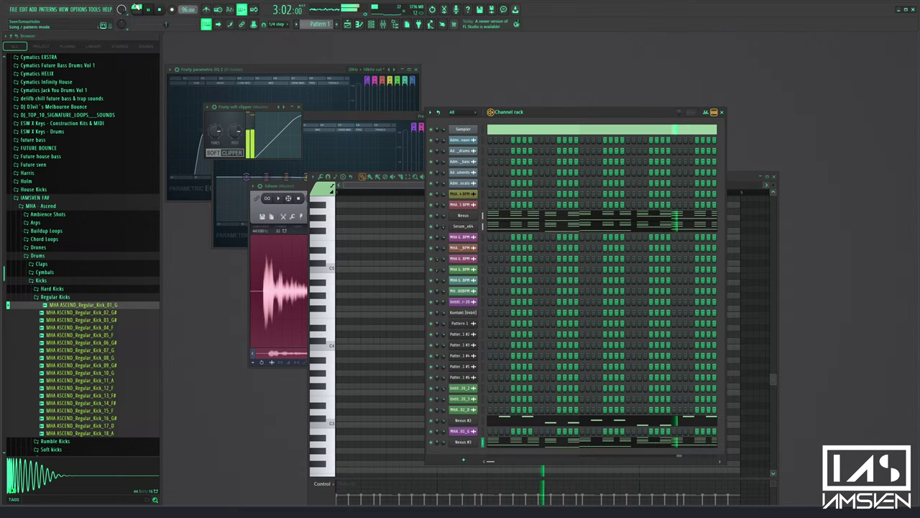
Move the Nexus #3 plugin window, reveal its wrapper controls, and reset the channel's panning
left_click(457, 441)
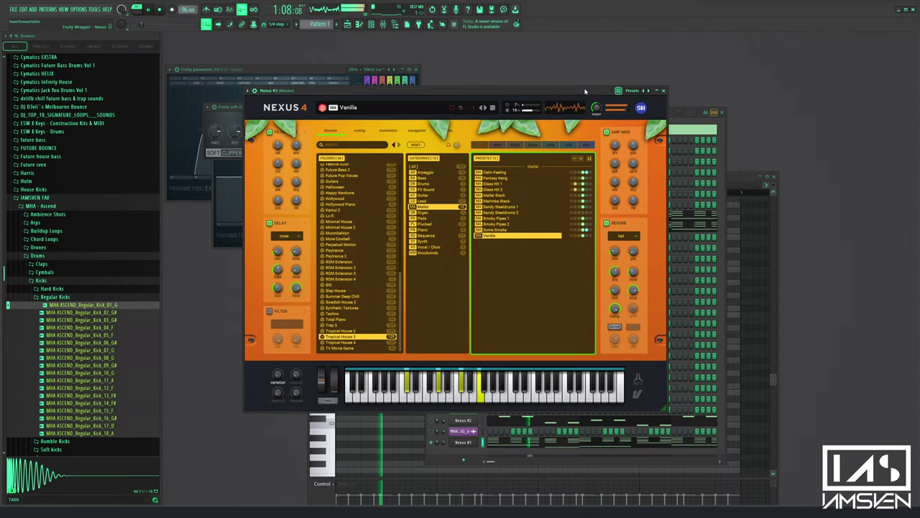
left_click_drag(585, 90, 759, 196)
left_click(429, 196)
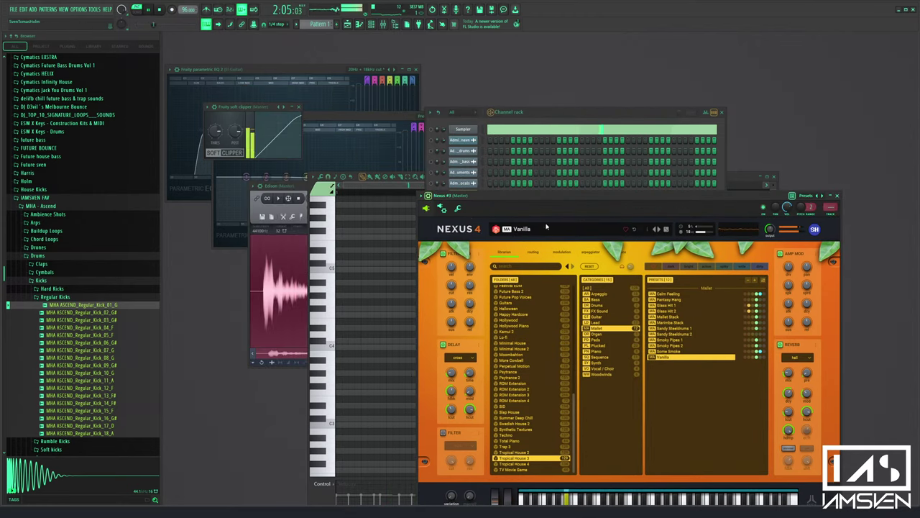
left_click(837, 195)
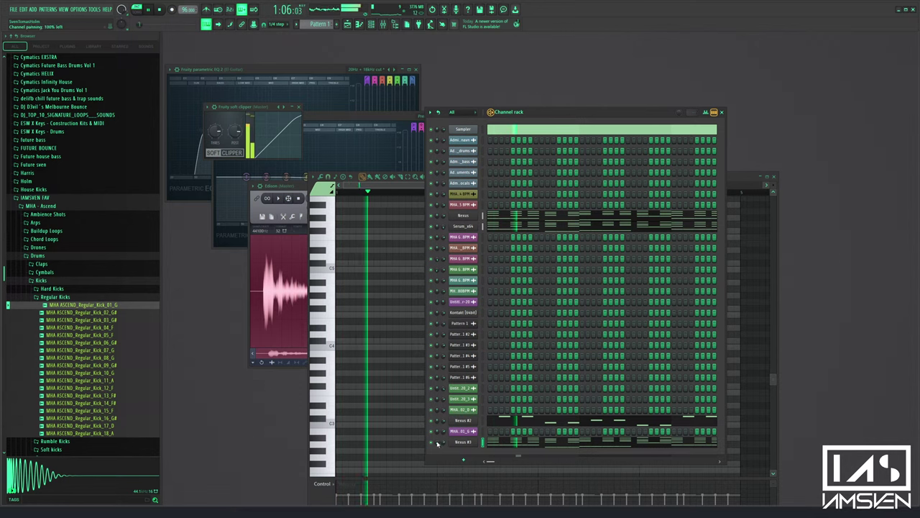
left_click(466, 443)
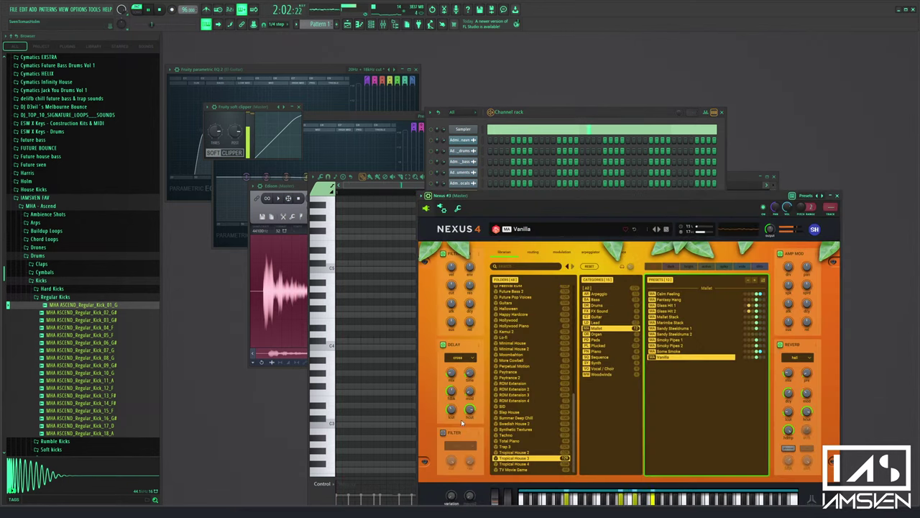
right_click(774, 207)
left_click(786, 217)
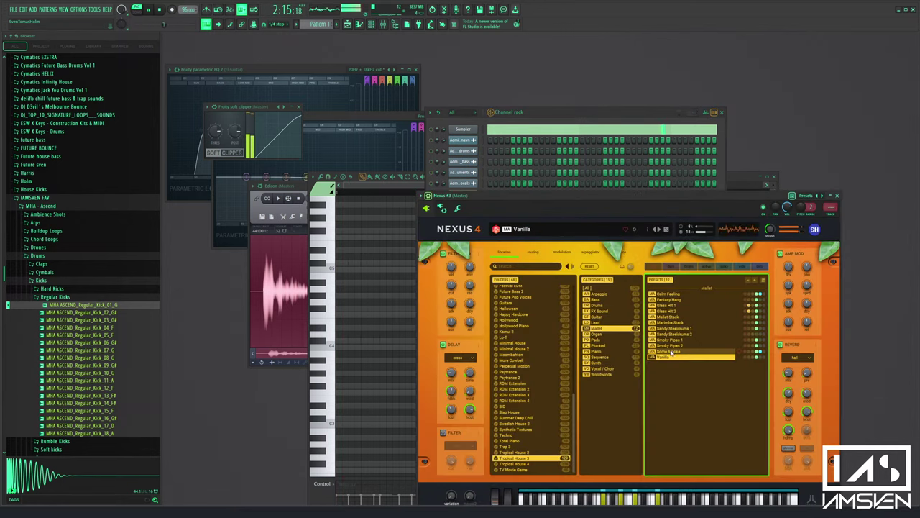
Compare the Tropical House 4 mallet presets Deep Waters, Digital Mallet, Forever, Happiness and Marimba, and load Happiness
left_click(530, 464)
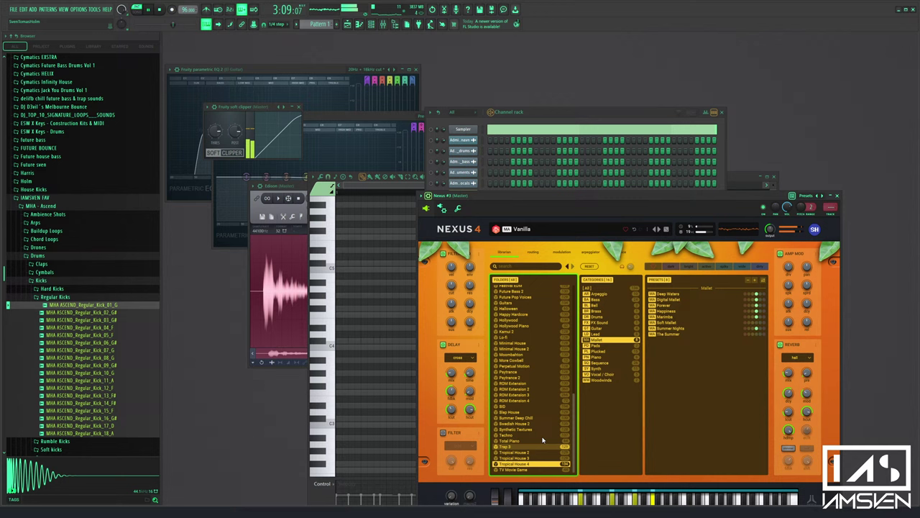
left_click(671, 300)
key("Down")
key("Down")
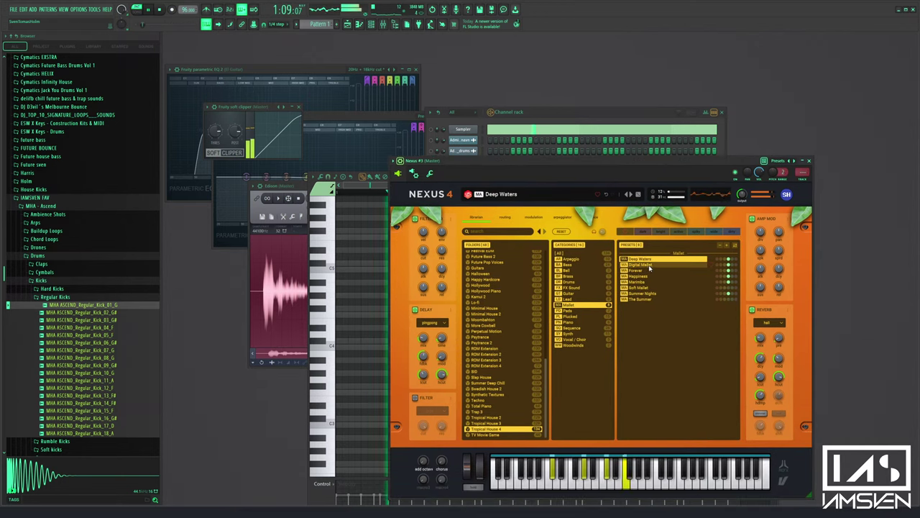
left_click(649, 266)
key("Down")
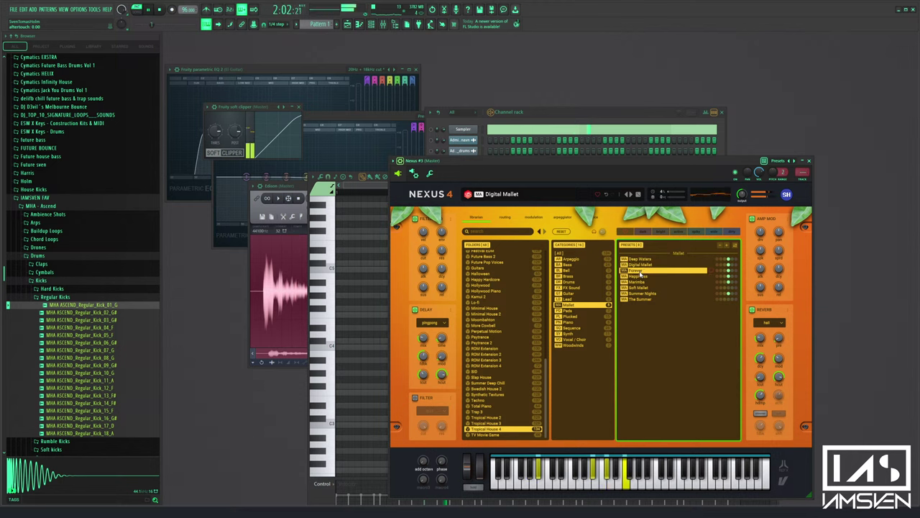
left_click(642, 278)
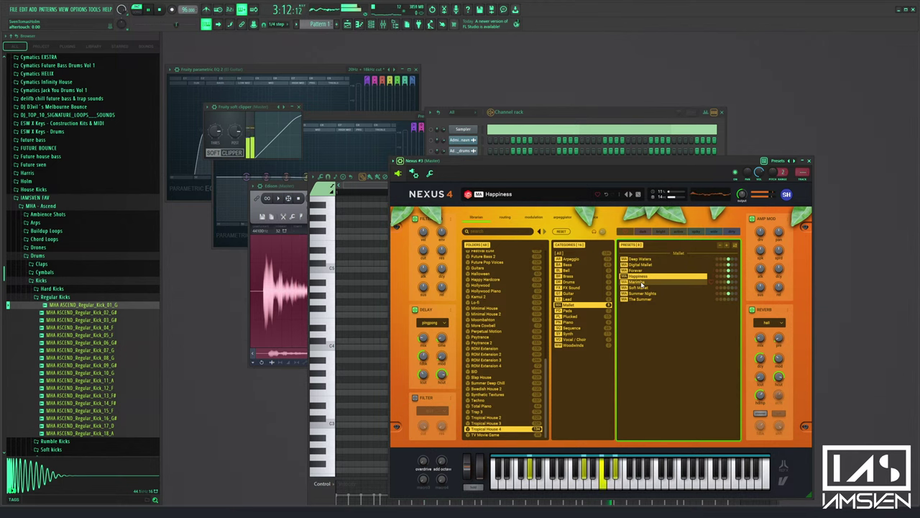
left_click(643, 282)
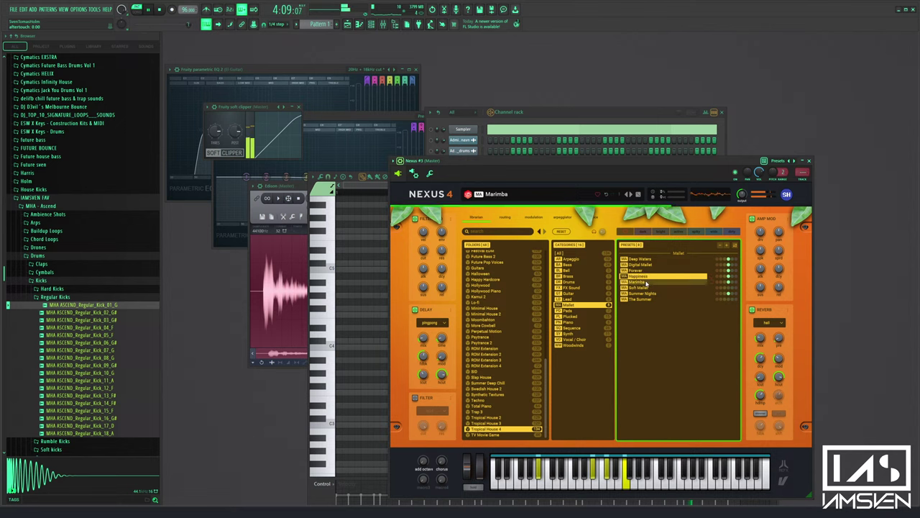
Delete the lowest notes beneath the Nexus #3 chords in the piano roll and close the roll
left_click(810, 162)
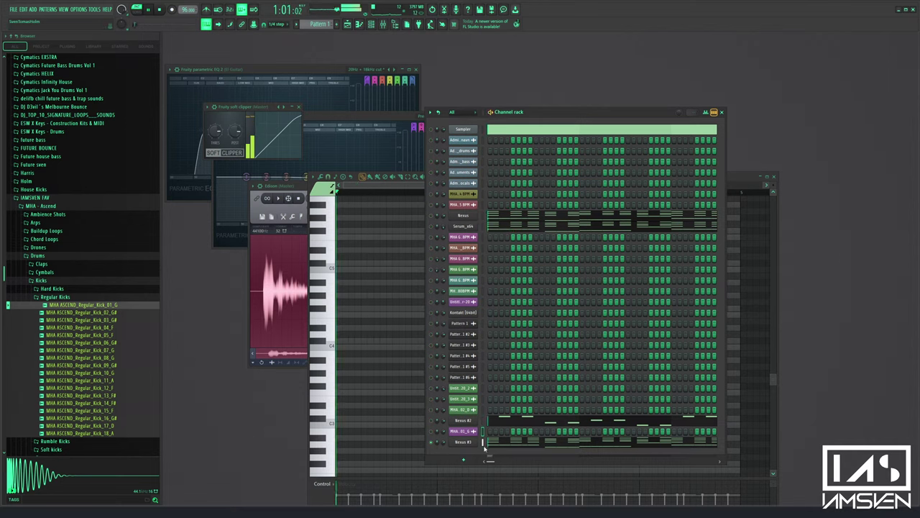
key("Return")
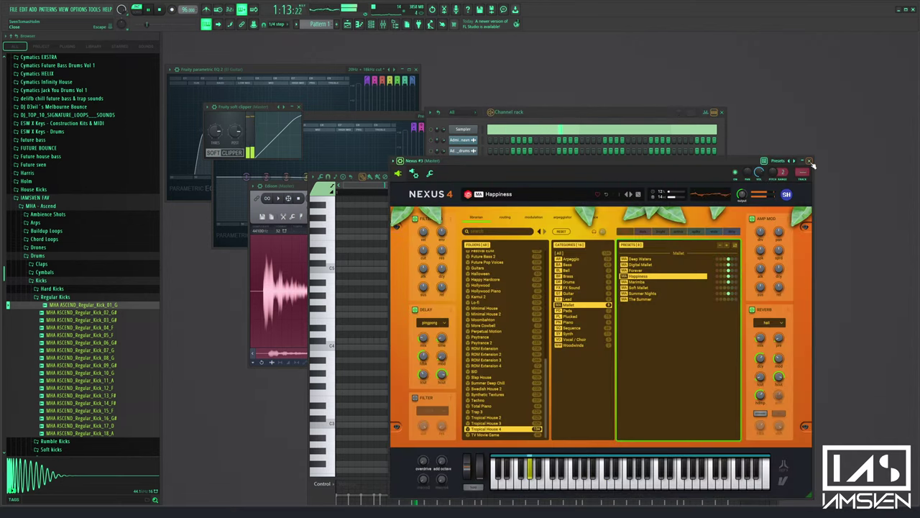
left_click(809, 161)
left_click_drag(743, 301, 348, 405)
key("Delete")
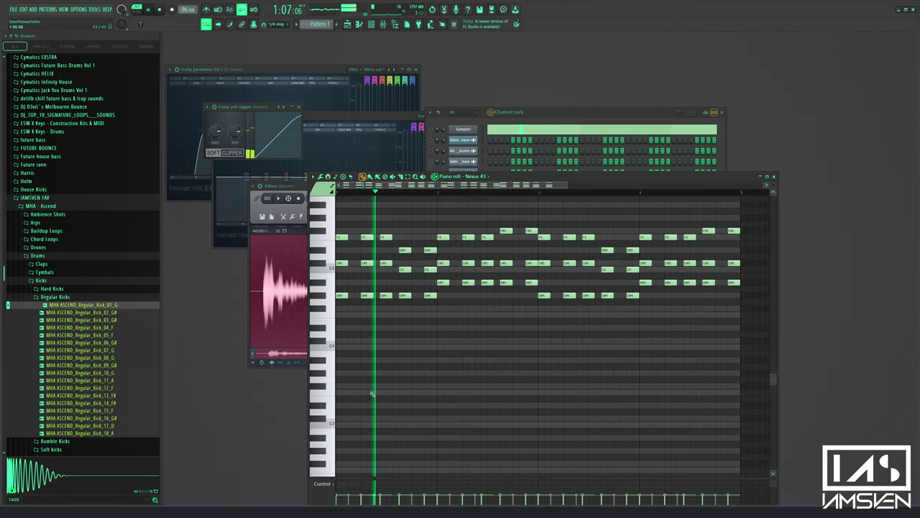
key("F7")
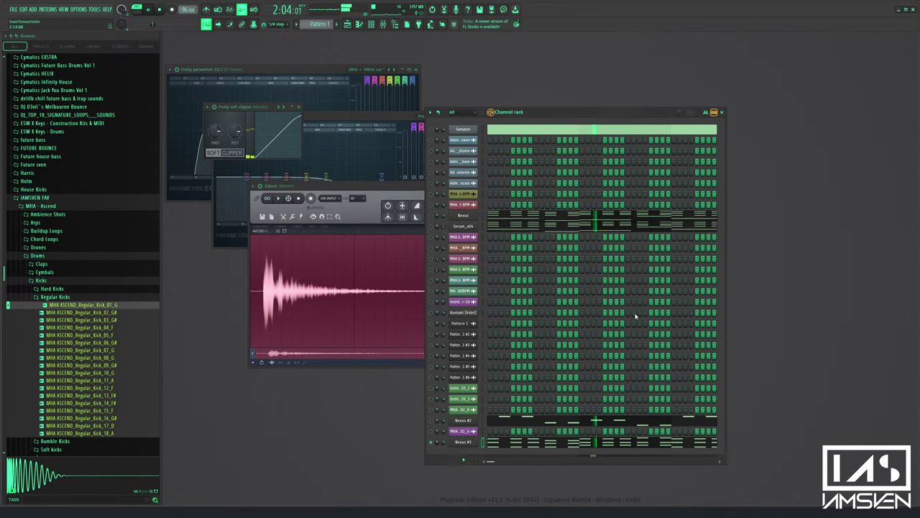
Reopen Nexus #3 and compare Happiness with and without delay, keeping the delay on and switching the reverb off
key("Return")
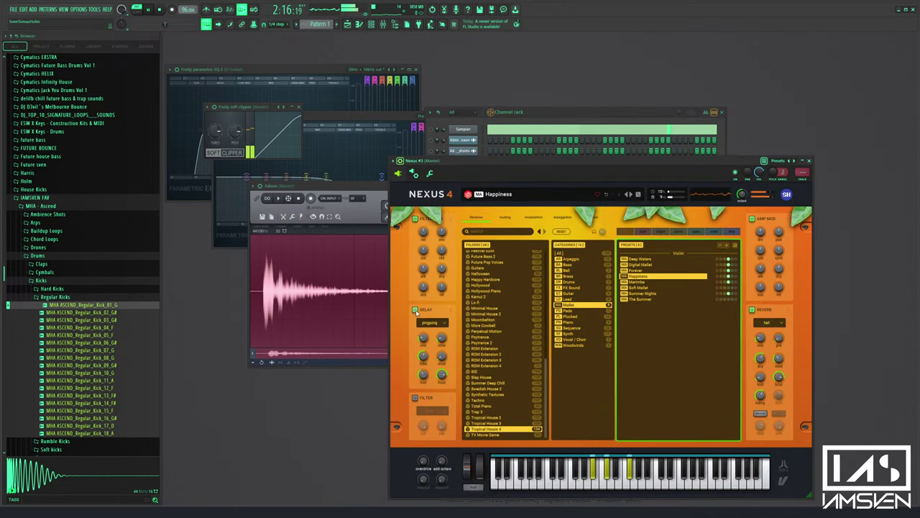
left_click(416, 310)
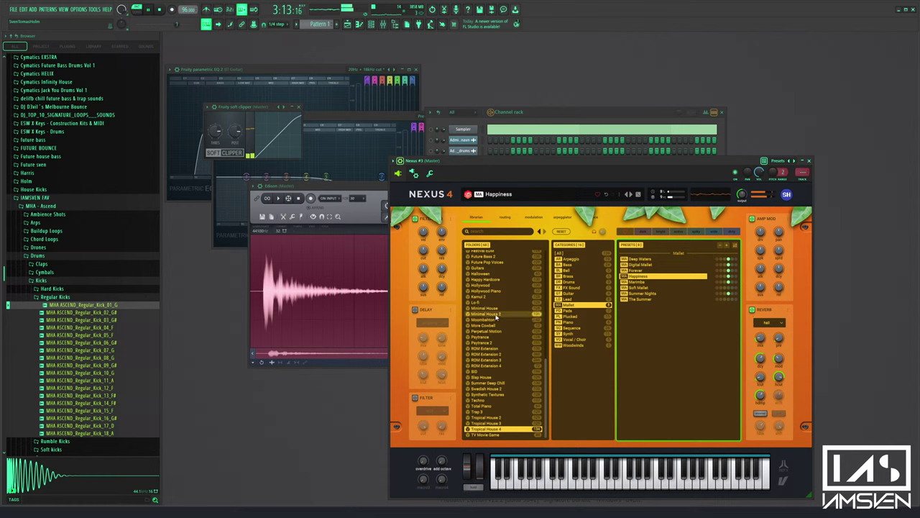
left_click(416, 310)
left_click(753, 311)
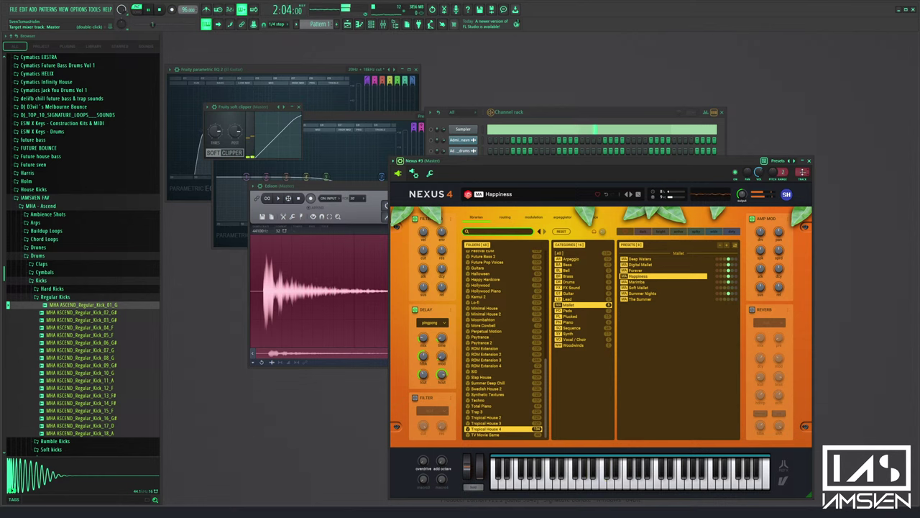
Route the Nexus #3 channel to its own mixer track, 19
left_click(414, 175)
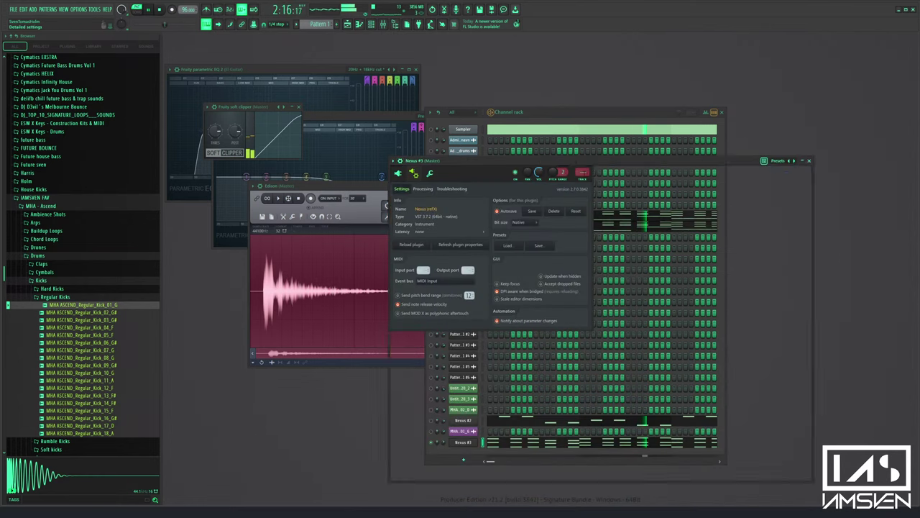
left_click(735, 173)
left_click(406, 161)
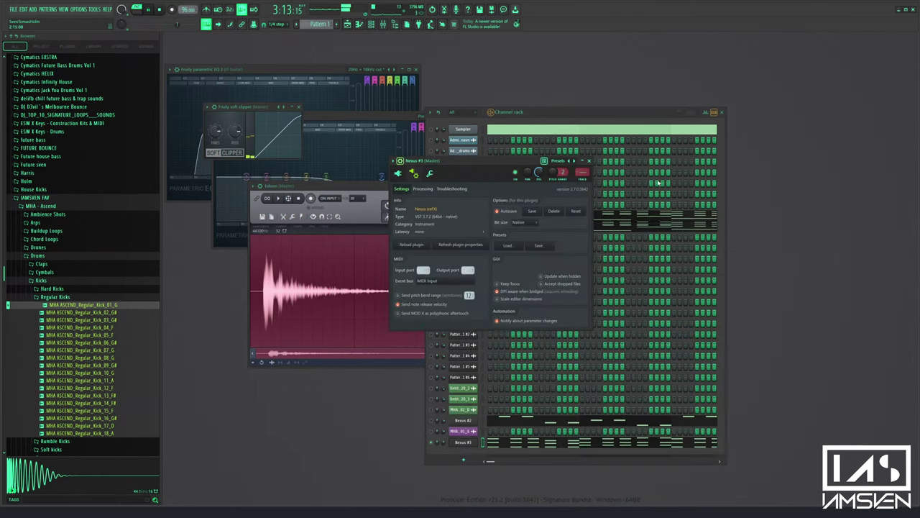
double_click(586, 173)
key("space")
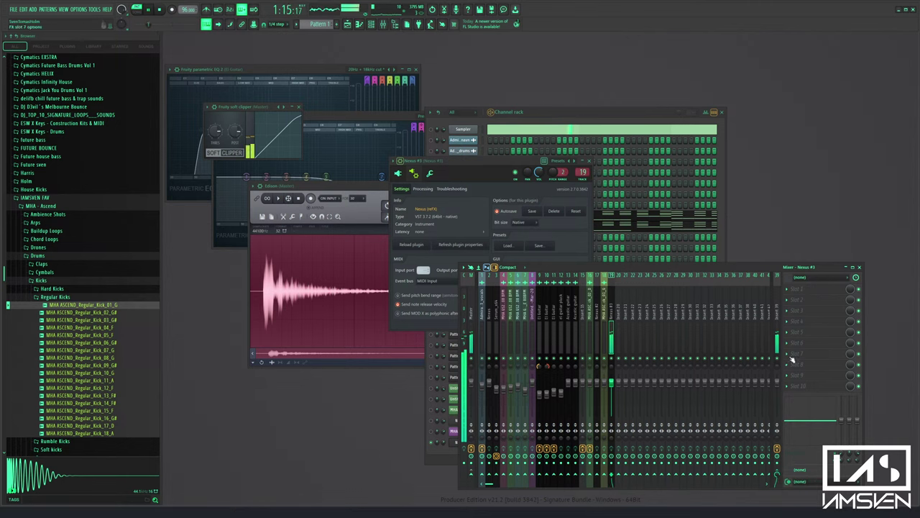
Check the Kickstart slot on Insert 39, close the Nexus #3 window and unmute the Serum_x64 channel
left_click(778, 324)
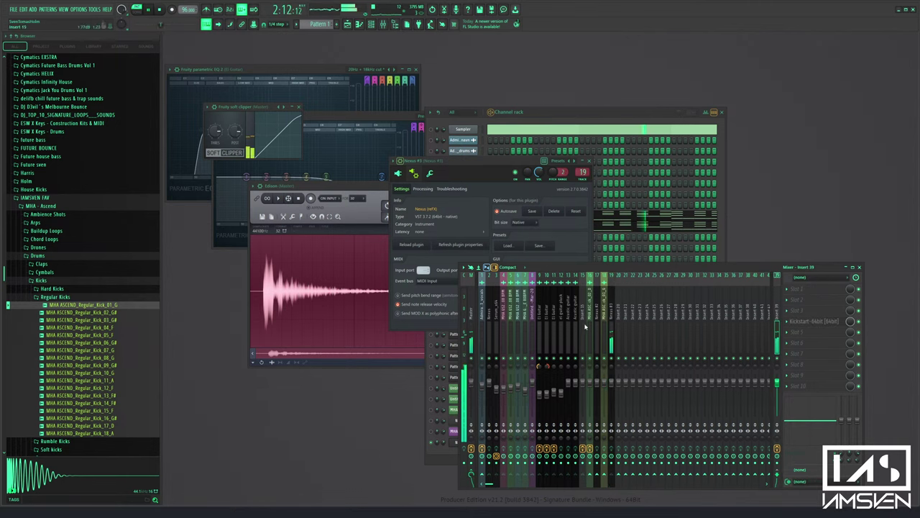
left_click(589, 161)
left_click(434, 225)
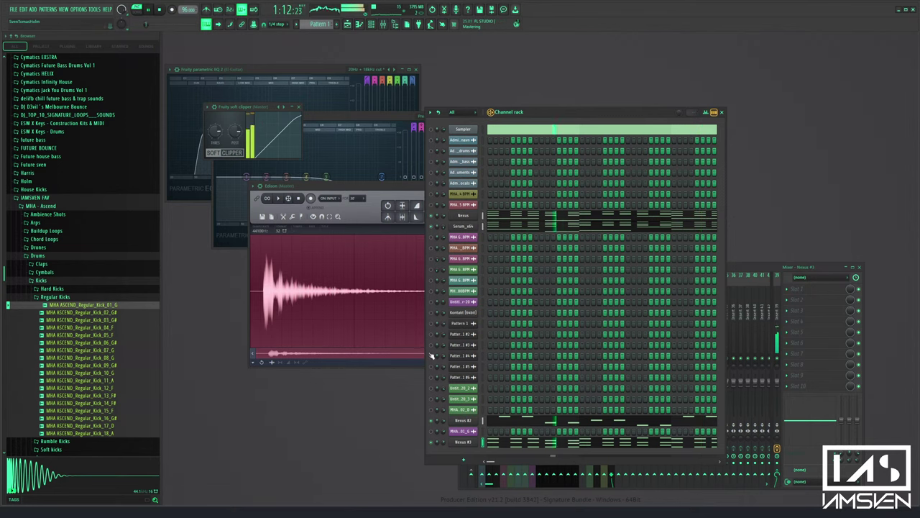
left_click(724, 112)
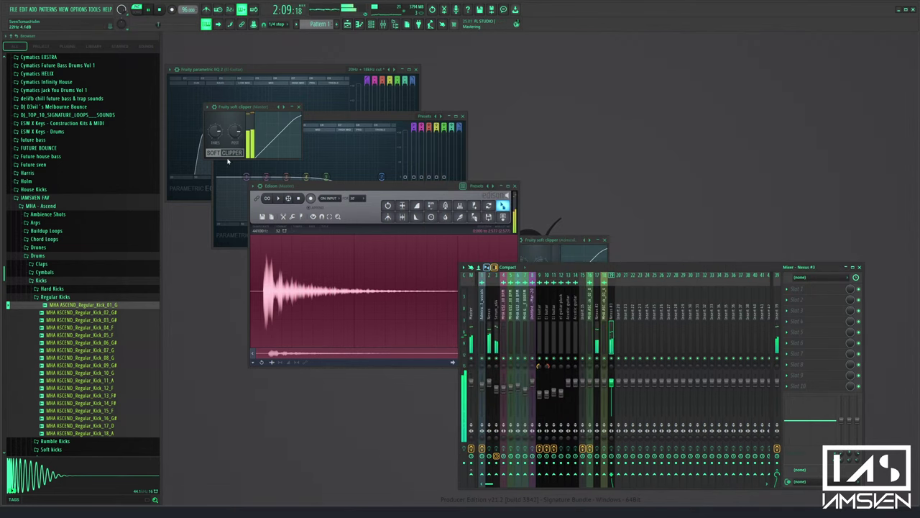
Search the instrument picker for nexus, add another Nexus [64bit] channel, and close its plugin window
left_click(360, 24)
left_click(371, 24)
left_click(383, 24)
left_click(383, 25)
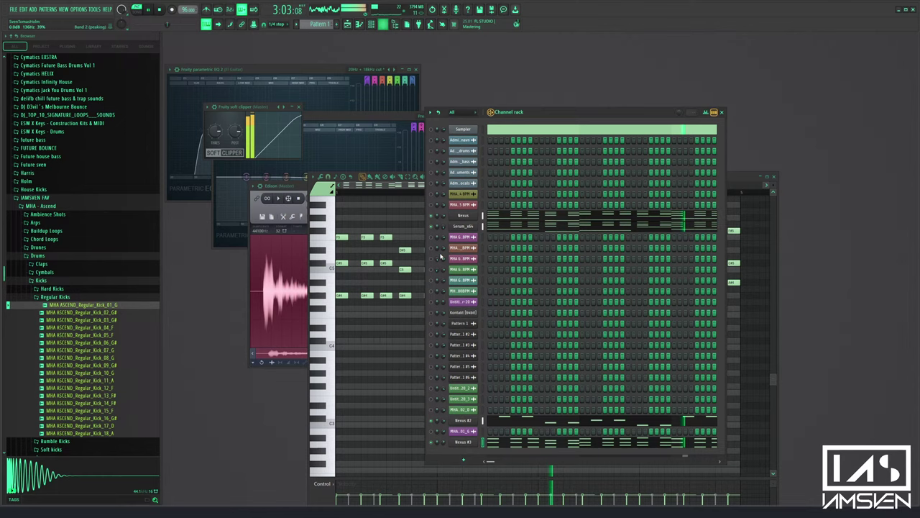
left_click(465, 461)
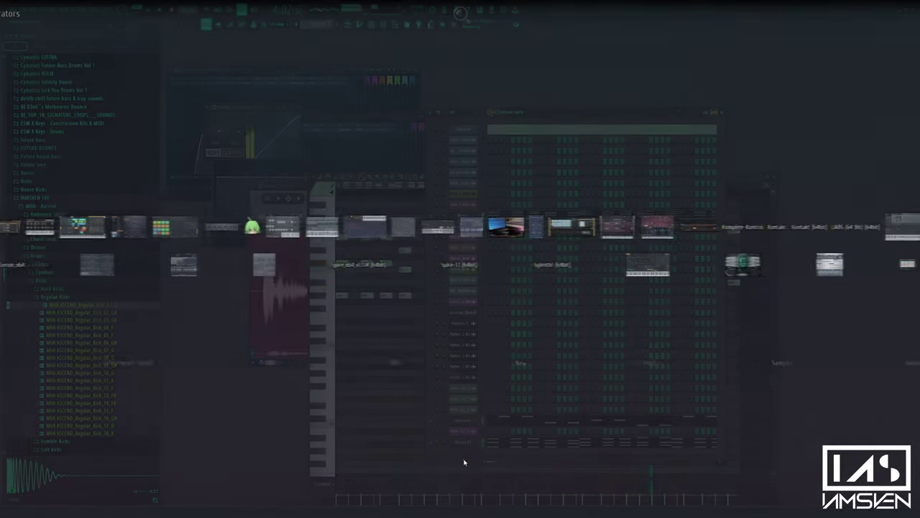
type("nexus")
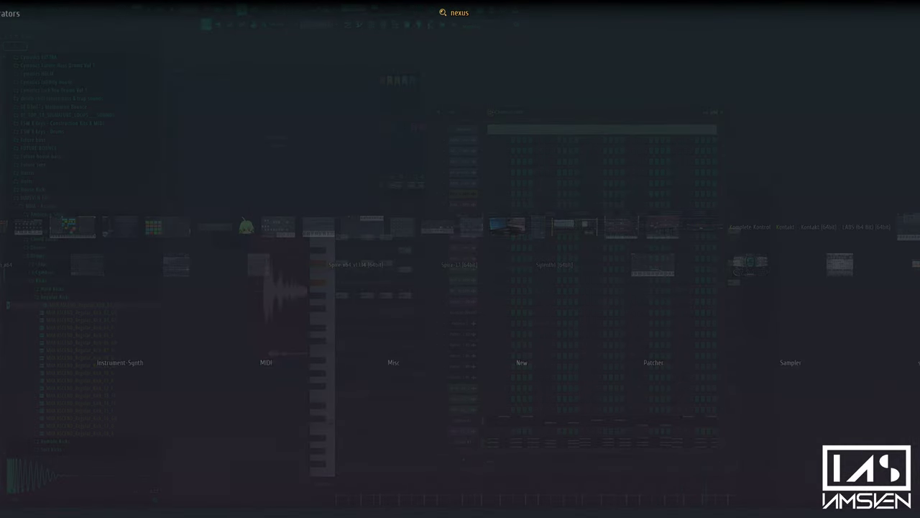
key("Return")
left_click(432, 276)
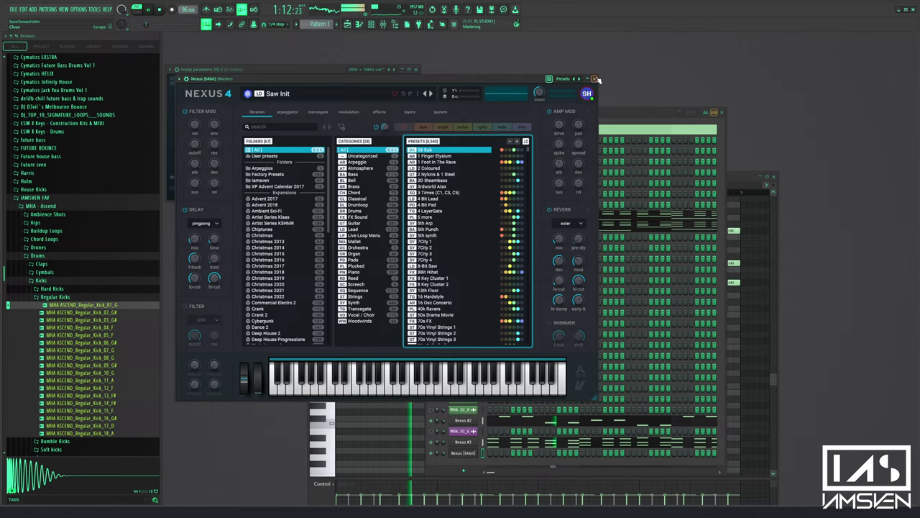
left_click(595, 79)
Play the arrangement around the transition into the drop and check the mixer and channel rack
left_click(371, 25)
left_click(384, 26)
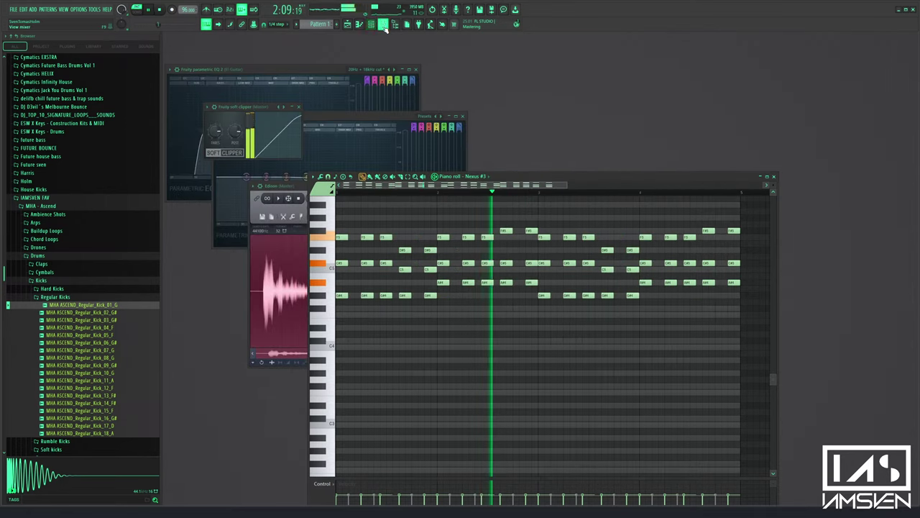
left_click(386, 25)
left_click(348, 24)
key("space")
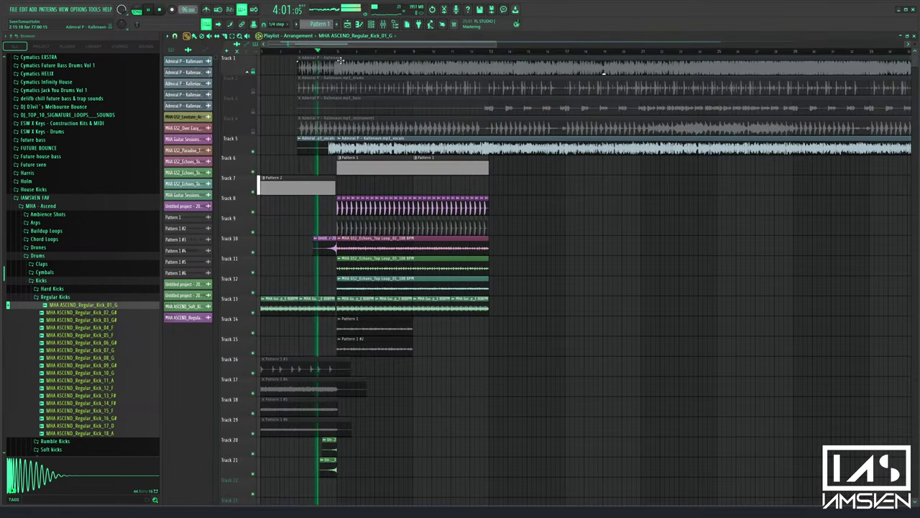
left_click(384, 25)
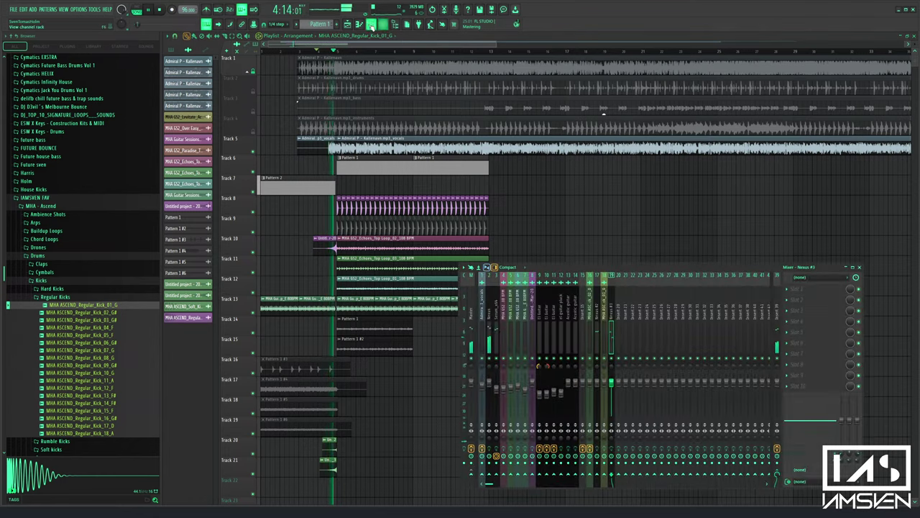
key("space")
key("space")
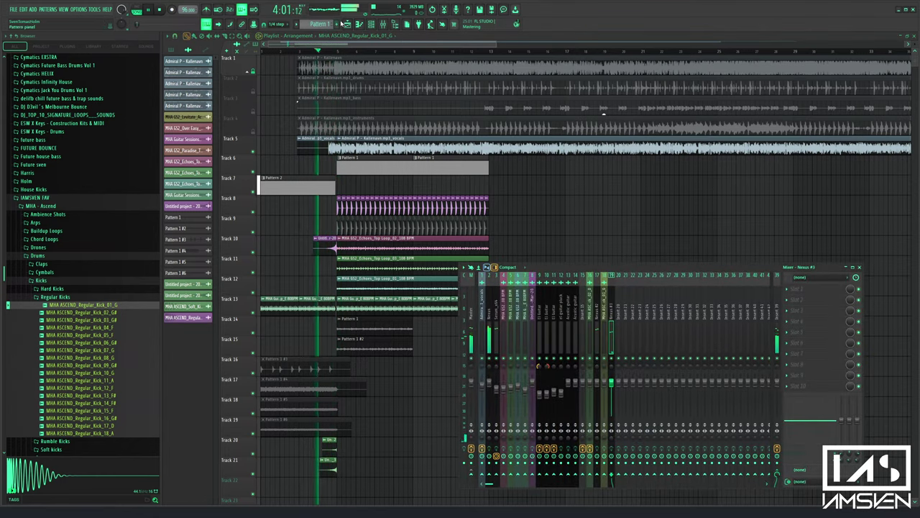
left_click(359, 24)
left_click(373, 25)
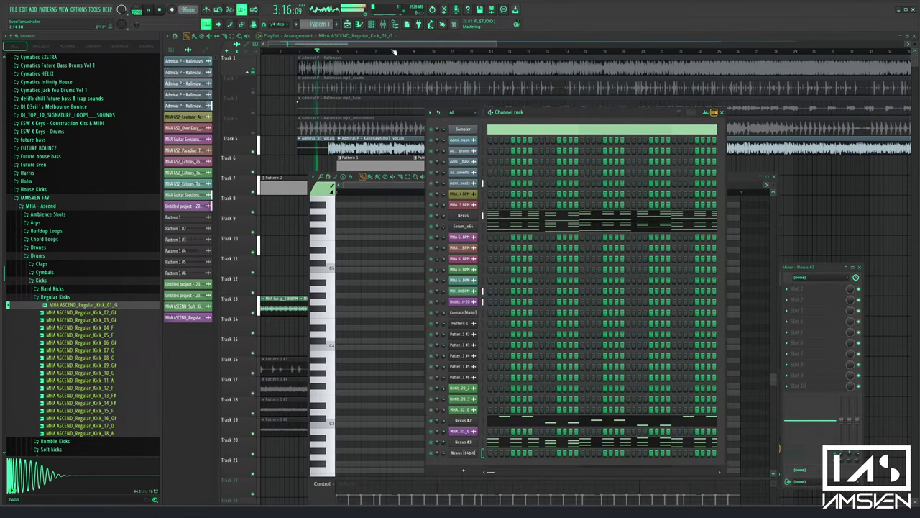
key("F6")
key("F9")
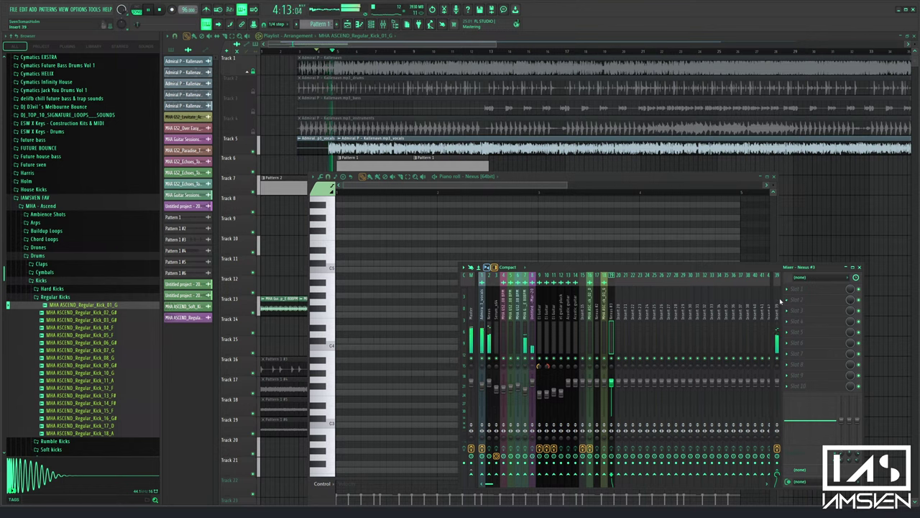
Create an automation clip for the mix level of the Kickstart effect on mixer Insert 39
left_click(778, 300)
key("space")
right_click(851, 321)
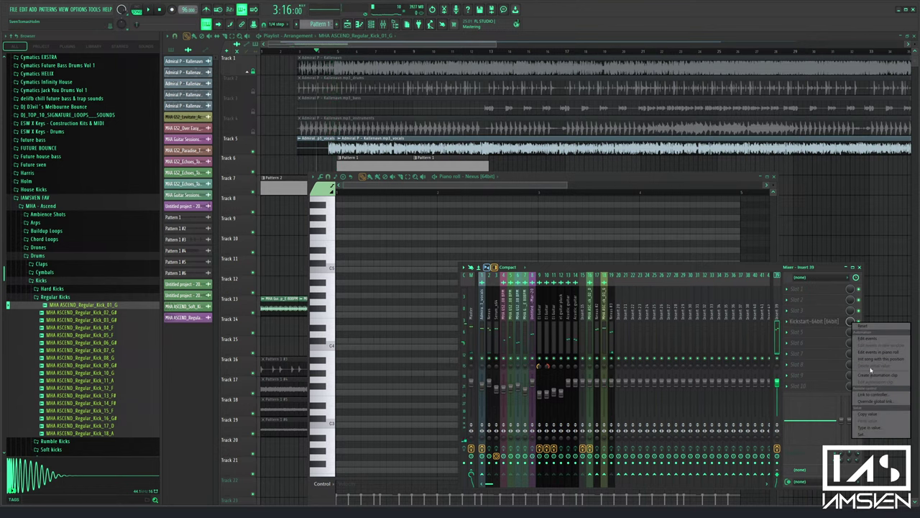
left_click(872, 375)
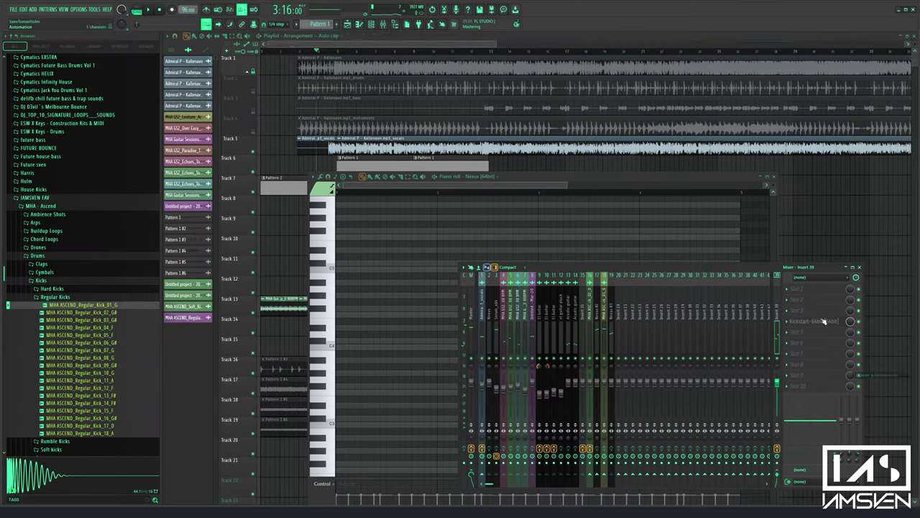
key("F12")
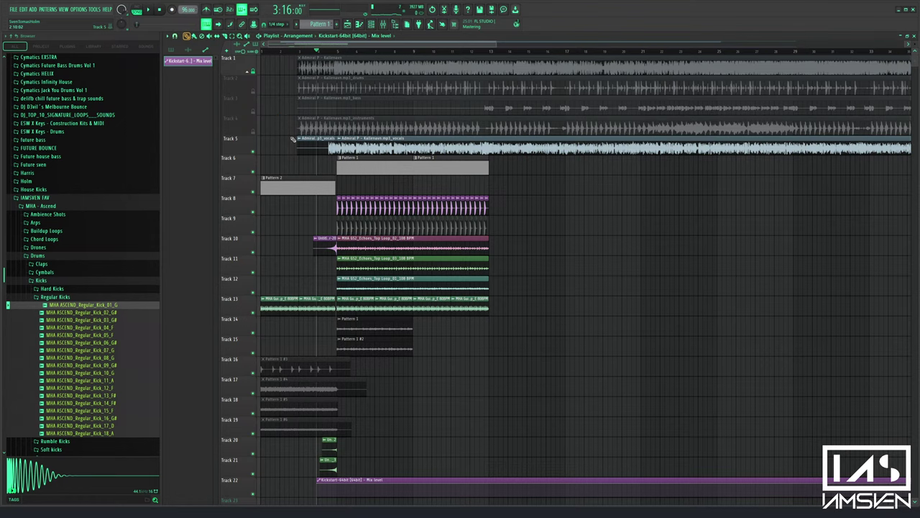
Start the Kickstart mix level clip on Track 22 at bar 1 and step it up to 100% at bar 5
scroll(357, 453, "down", 4)
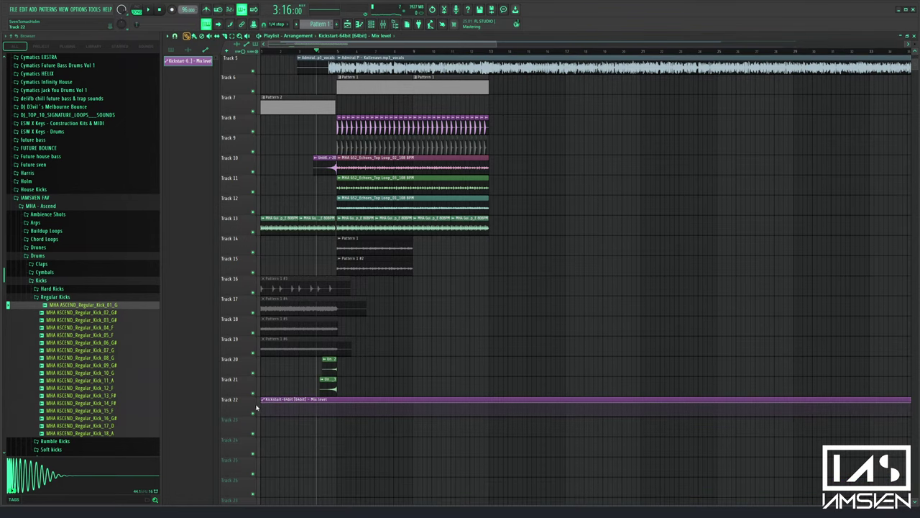
scroll(338, 53, "up", 5)
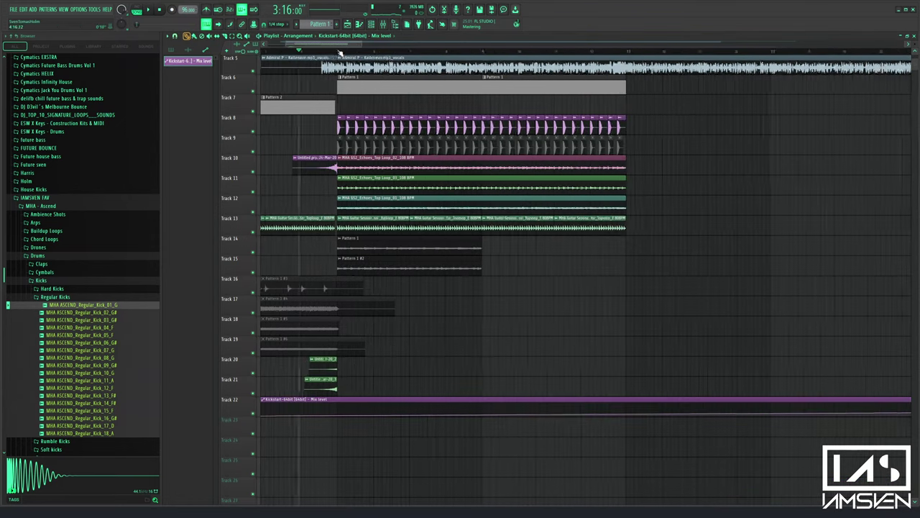
right_click(338, 414)
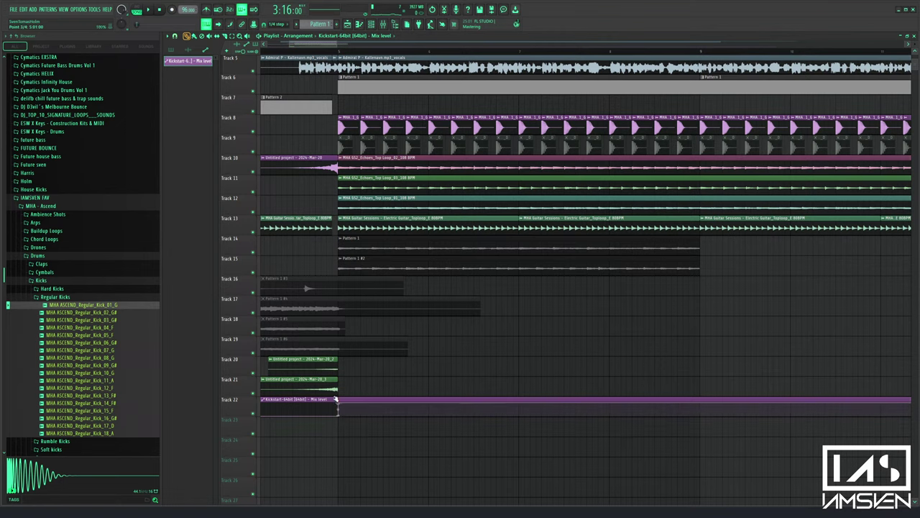
scroll(318, 53, "down", 5)
Play the song from the start and loop the four intro bars before the drop
key("space")
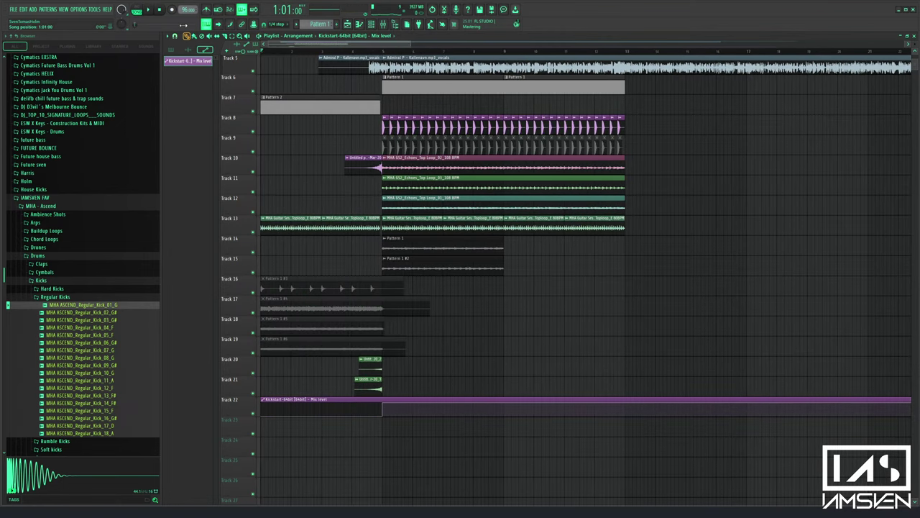
key("space")
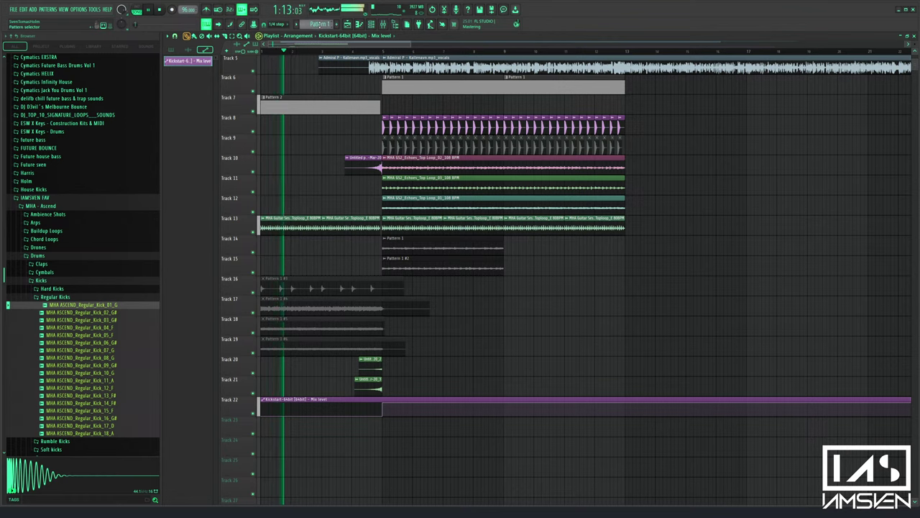
scroll(392, 54, "up", 3)
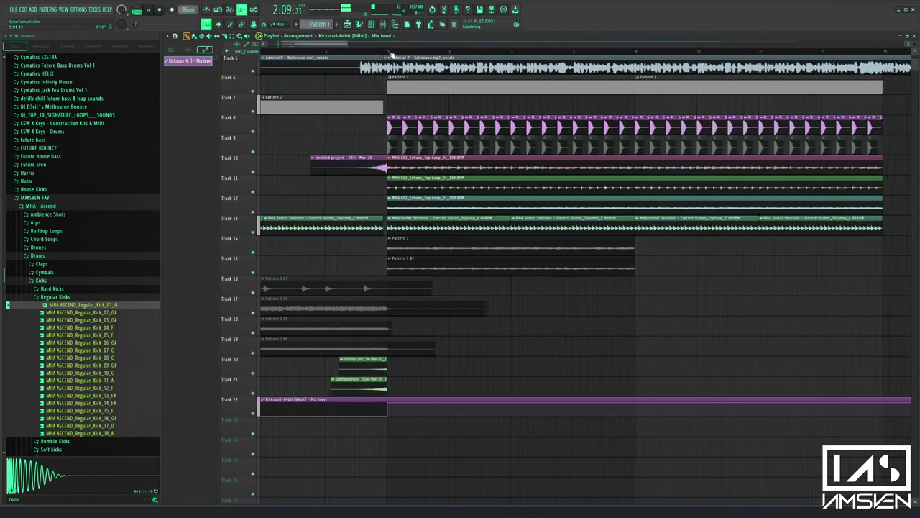
key("space")
left_click_drag(390, 54, 66, 56)
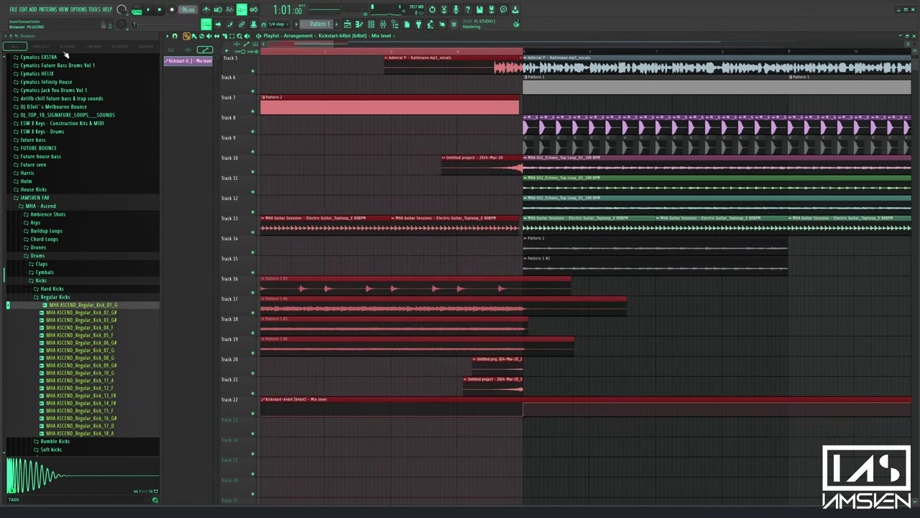
key("space")
scroll(324, 47, "down", 3)
Open the channel rack and switch its filter from Automation to All
left_click(384, 25)
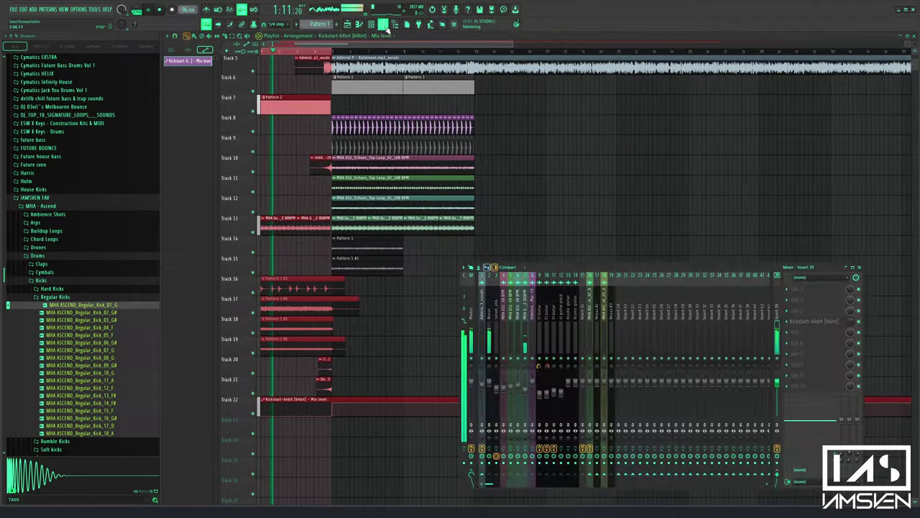
left_click(360, 25)
left_click(348, 24)
left_click(373, 26)
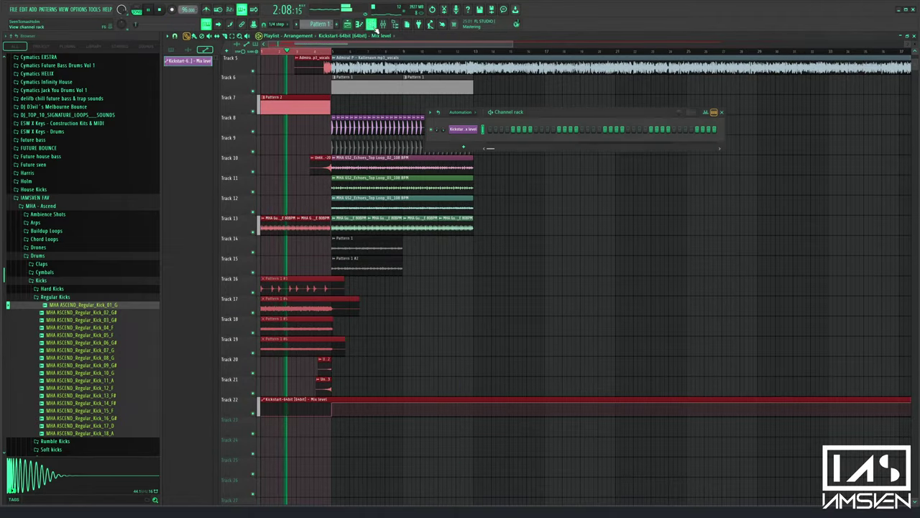
left_click(384, 25)
left_click(462, 112)
left_click(466, 135)
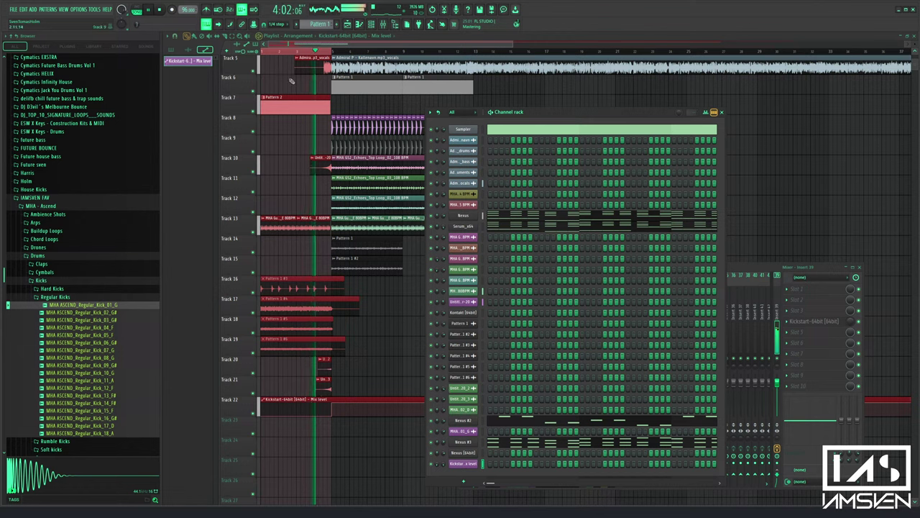
Select Pattern 2 and add a Slicex instrument channel to the rack
left_click(292, 105)
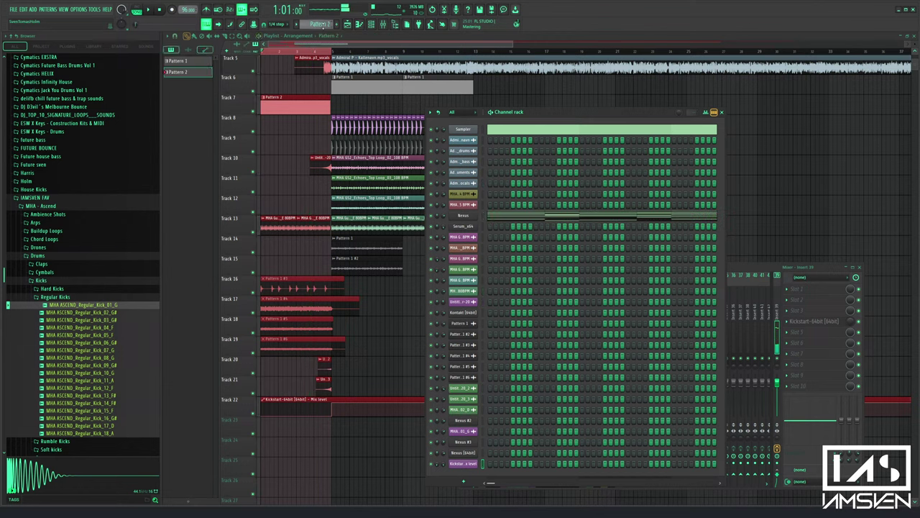
left_click(465, 483)
type("sy")
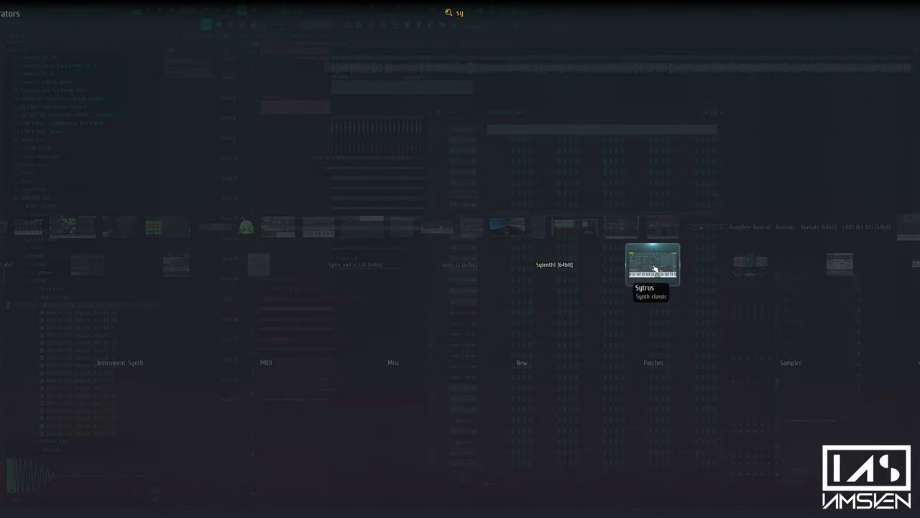
key("BackSpace")
type("li")
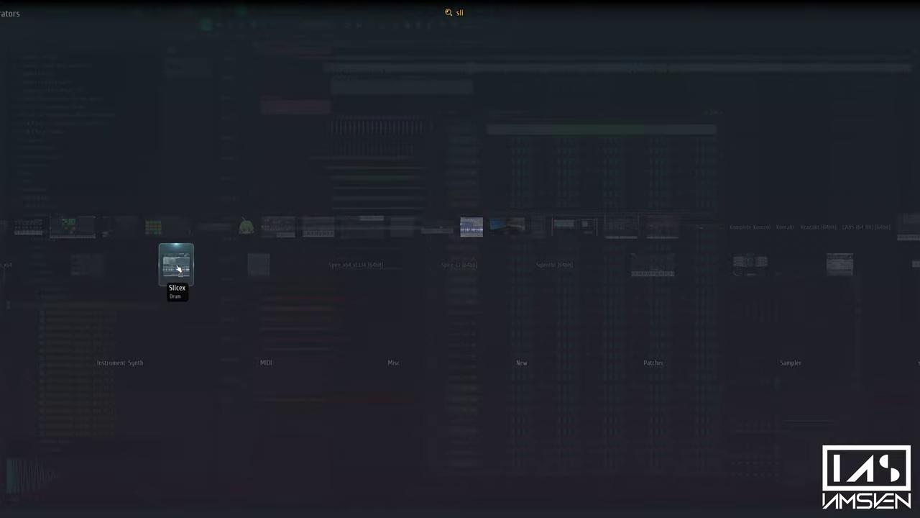
key("Return")
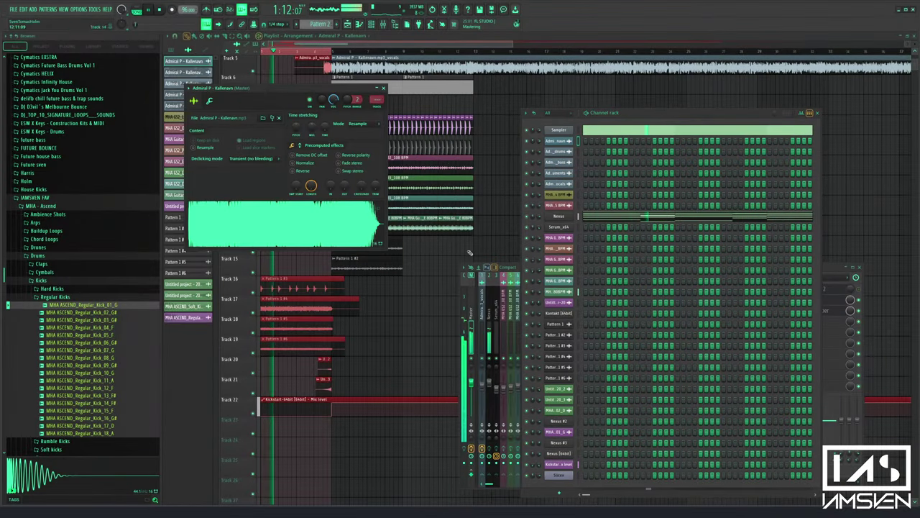
Stop playback, open the Admiral P - Kallenavn.mp3_vocals channel and load its sample into the new Slicex channel
left_click_drag(561, 483, 561, 144)
key("space")
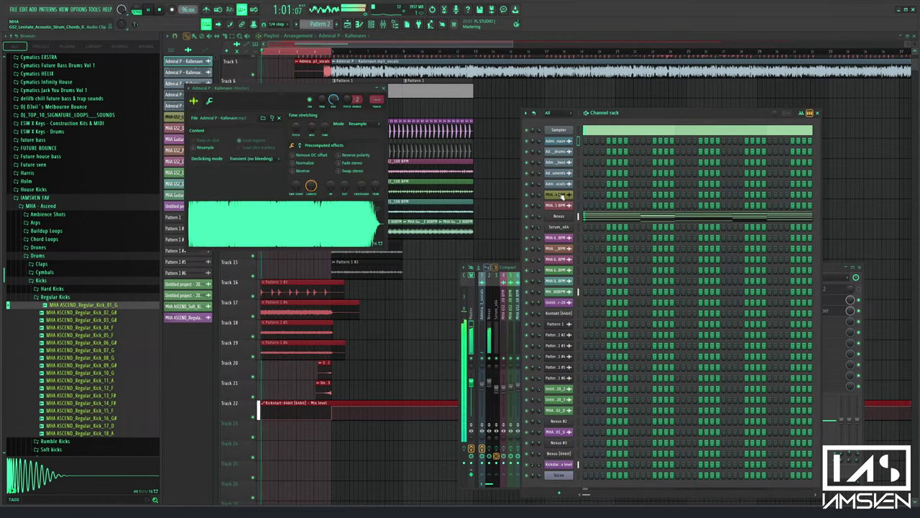
left_click(565, 184)
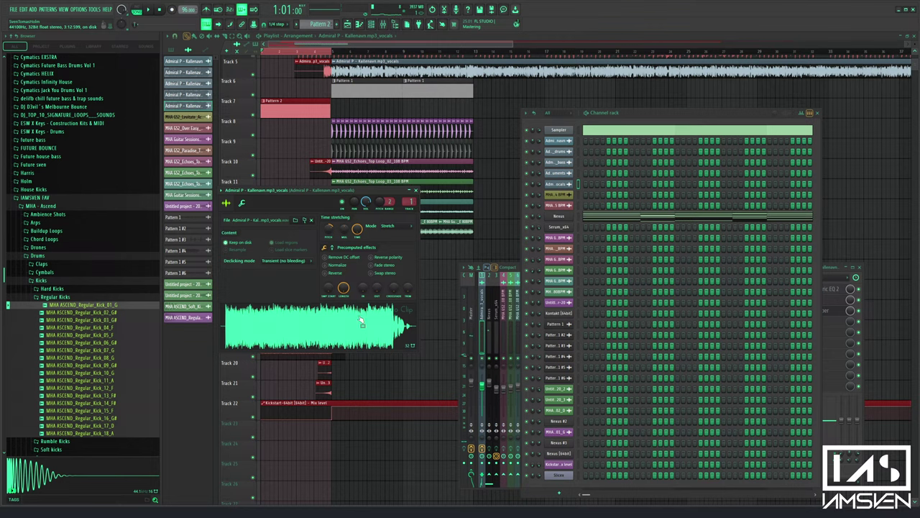
left_click_drag(356, 319, 546, 489)
key("space")
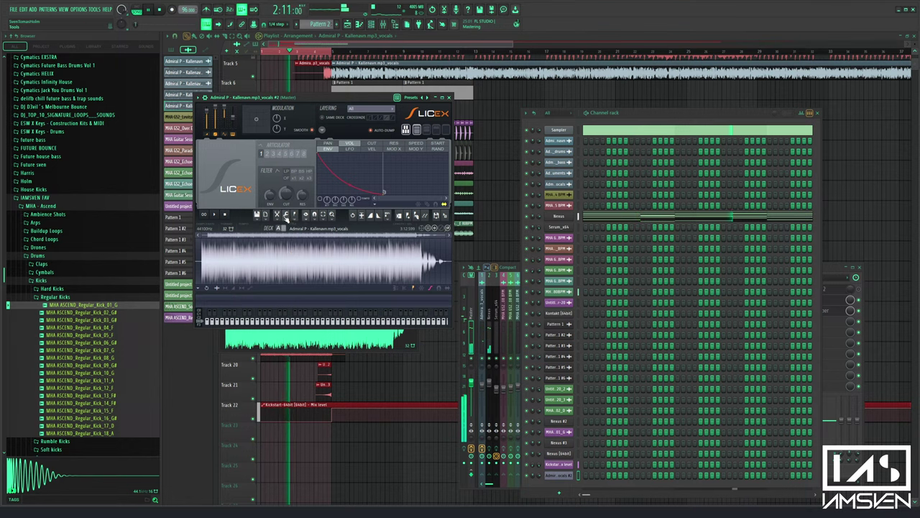
left_click(287, 217)
left_click(286, 217)
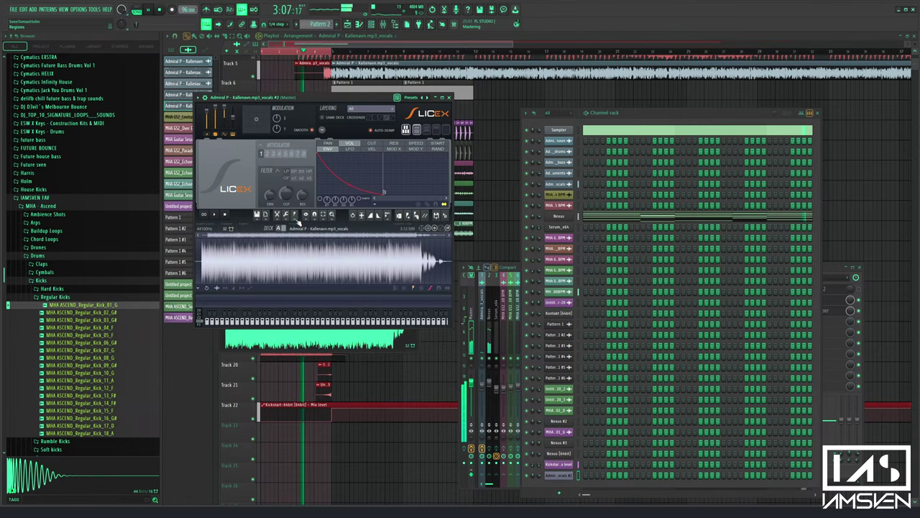
left_click(297, 216)
key("Escape")
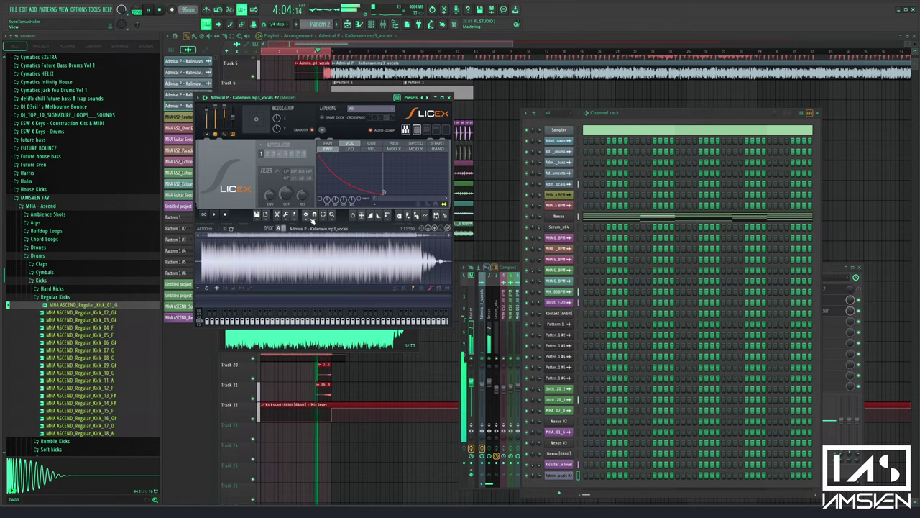
left_click(278, 218)
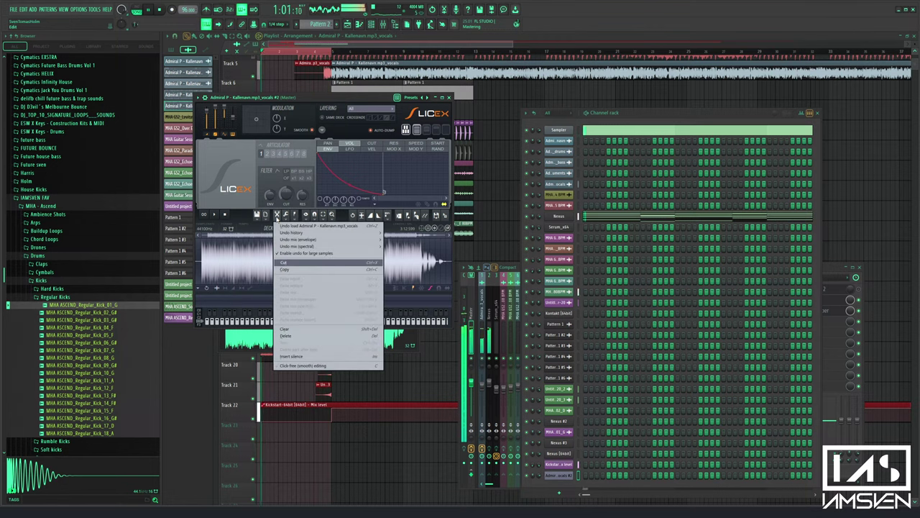
key("Escape")
left_click(277, 218)
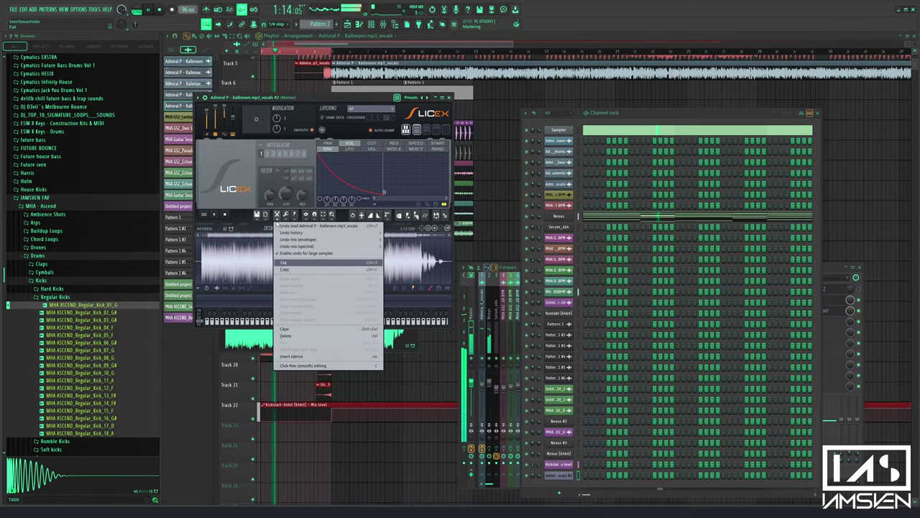
left_click(286, 218)
left_click(286, 218)
left_click(290, 218)
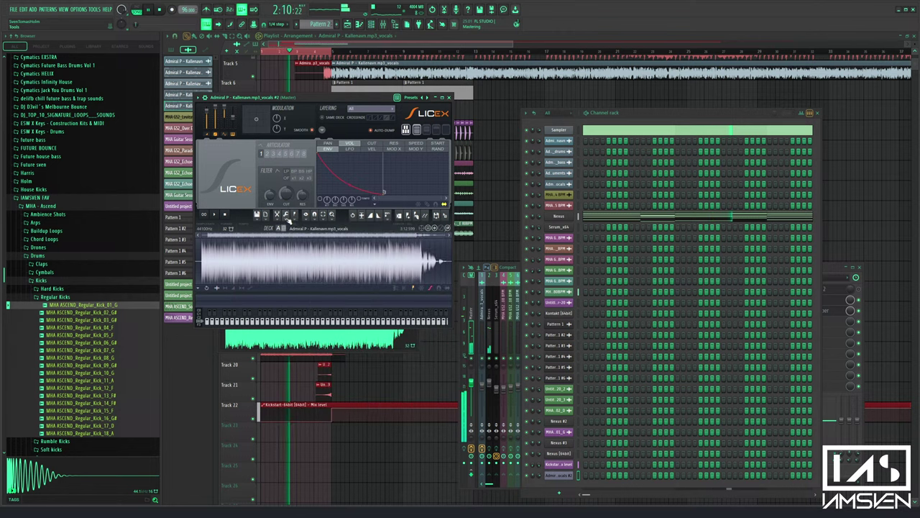
key("space")
left_click(300, 216)
key("Escape")
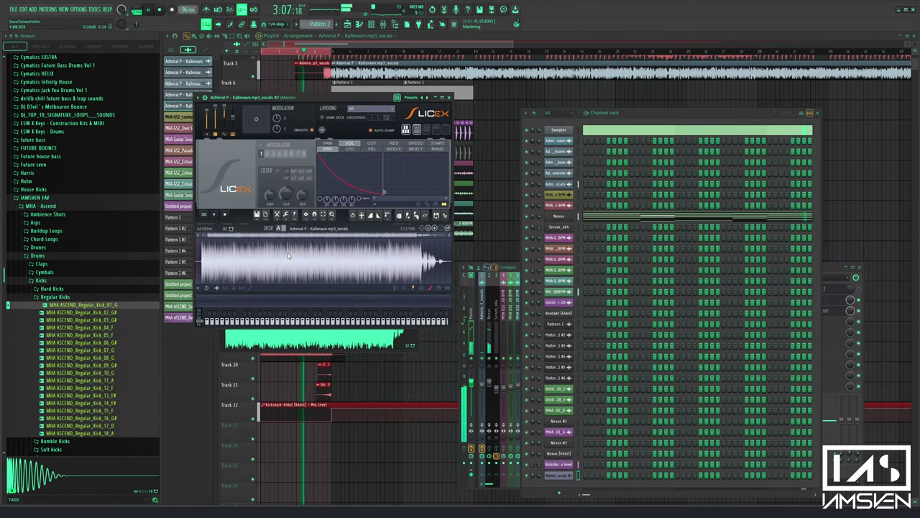
key("space")
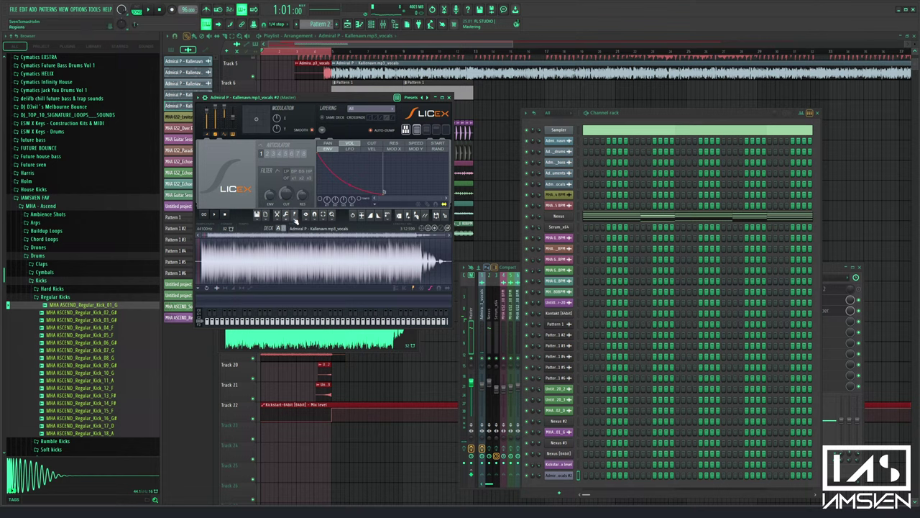
Slice the vocal with medium auto-slicing, clear the dumped notes from the piano roll and audition a slice
left_click(294, 215)
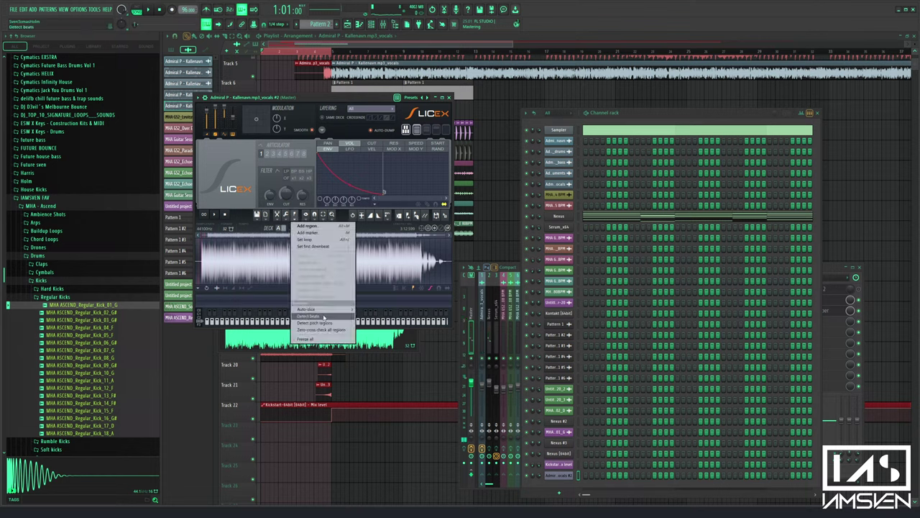
mouse_move(320, 309)
left_click(388, 314)
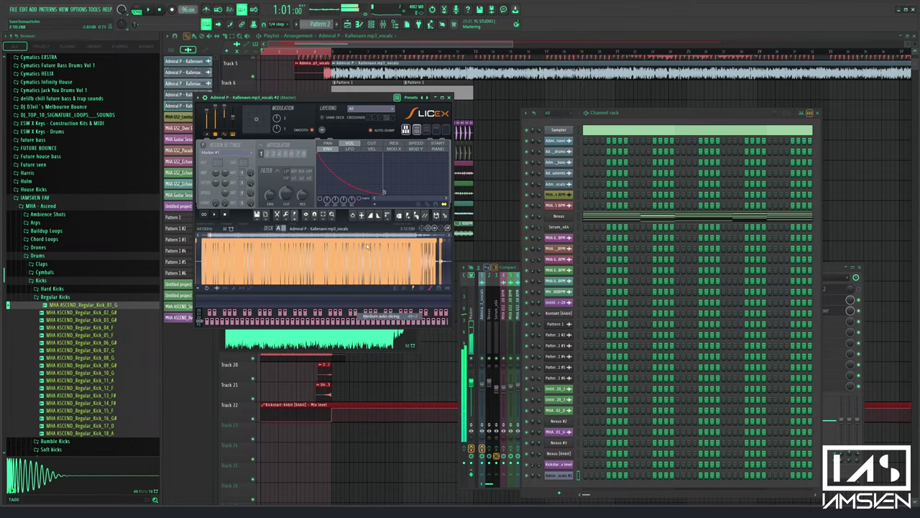
left_click(603, 476)
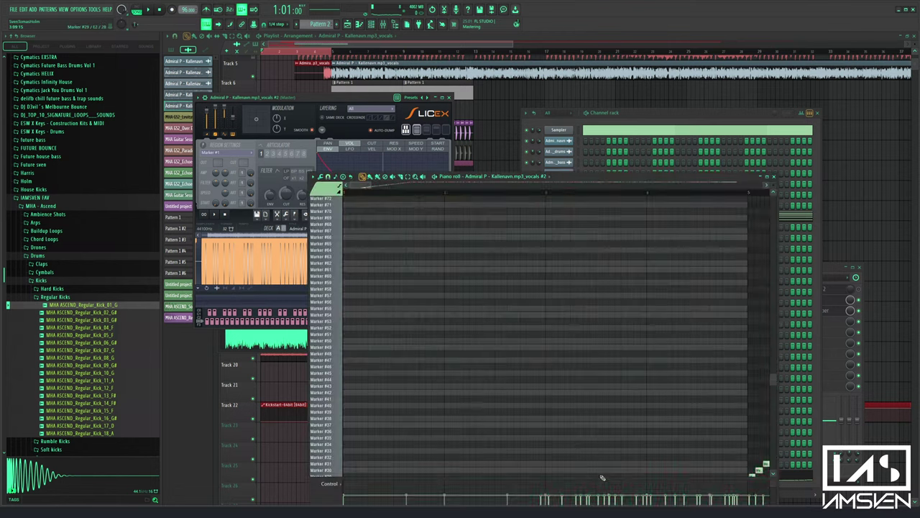
key("ctrl+a")
key("Delete")
left_click(343, 291)
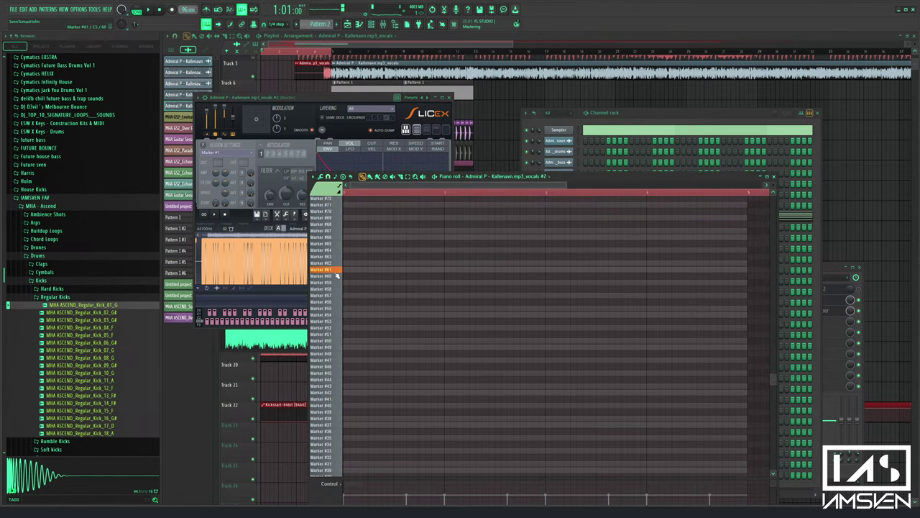
left_click(327, 127)
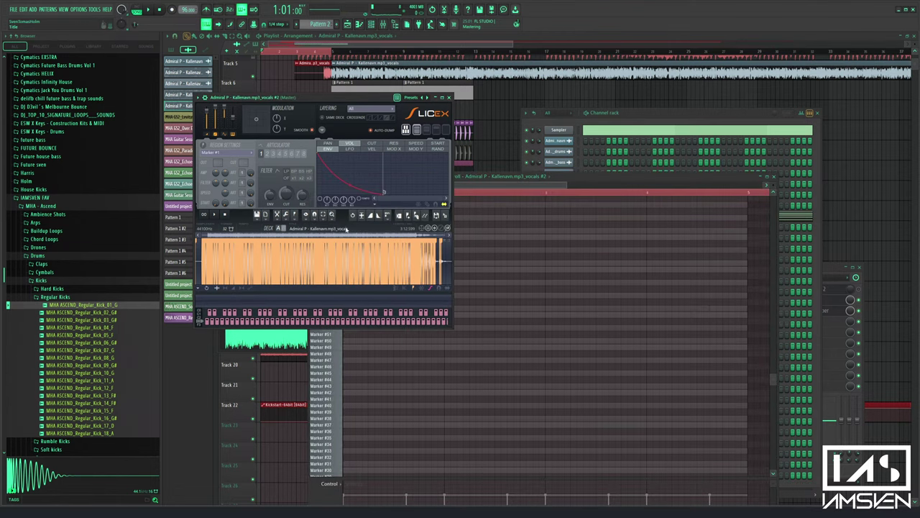
Re-slice the vocal in Slicex with medium grid slicing and delete all dumped notes from its piano roll
left_click(295, 218)
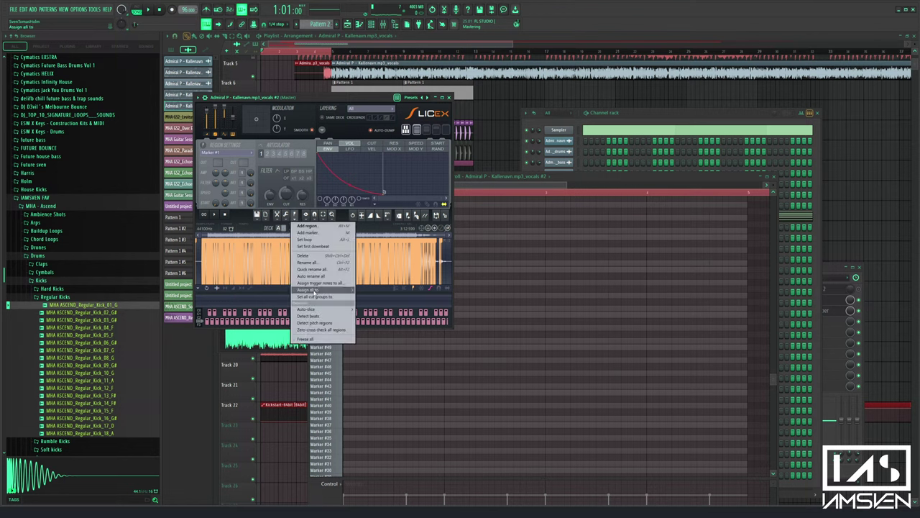
mouse_move(316, 309)
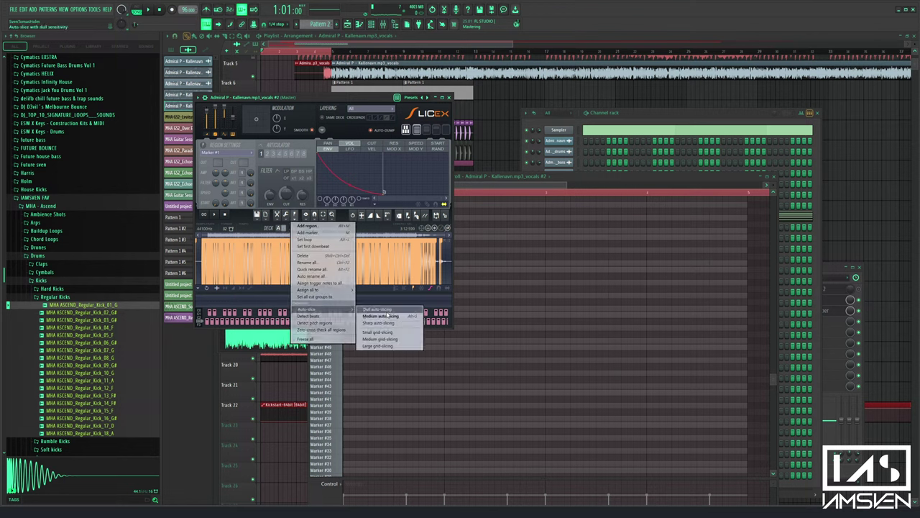
left_click(380, 339)
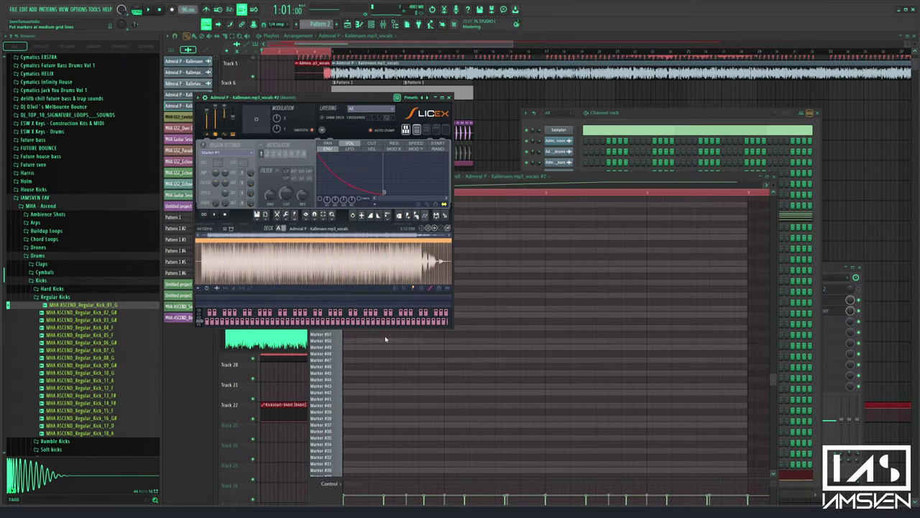
left_click(512, 179)
left_click(471, 249)
key("ctrl+a")
key("Delete")
Audition the grid-sliced vocal markers in the Slicex piano roll to pick chops for the intro
scroll(347, 306, "down", 4)
left_click(340, 272)
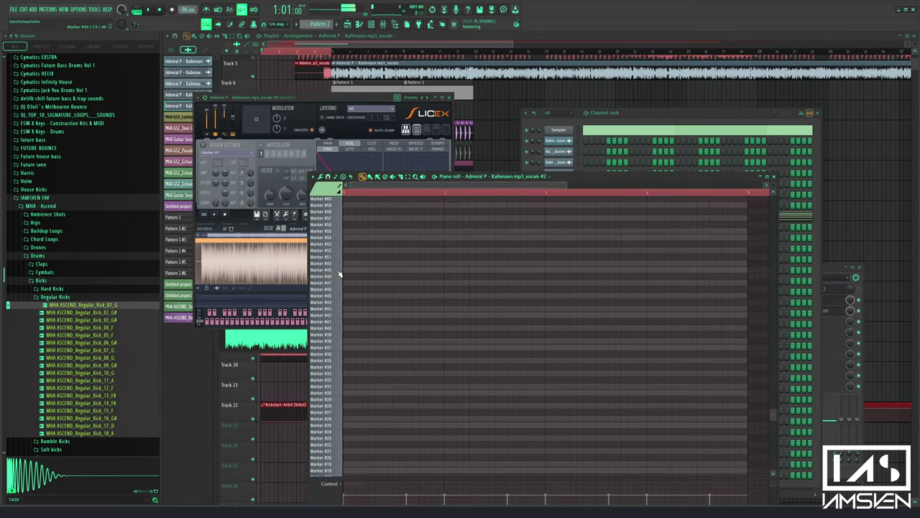
left_click(341, 264)
scroll(342, 353, "down", 4)
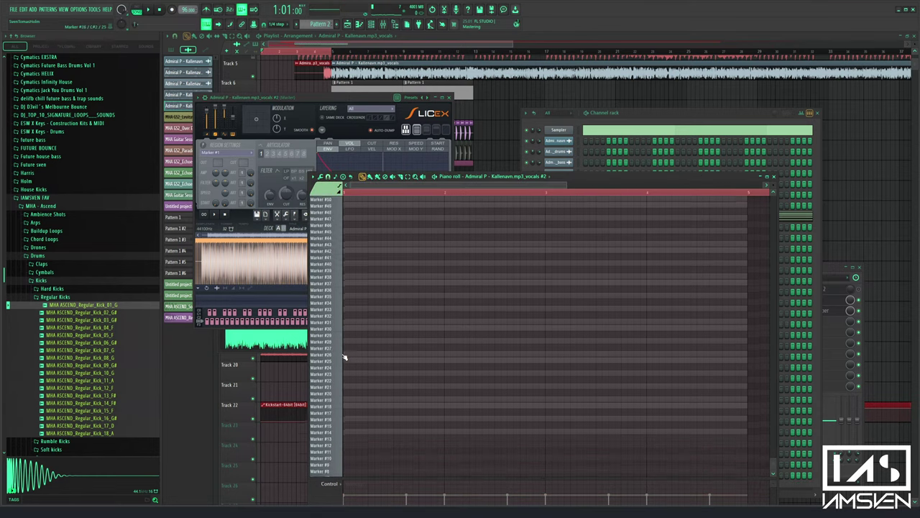
left_click(341, 360)
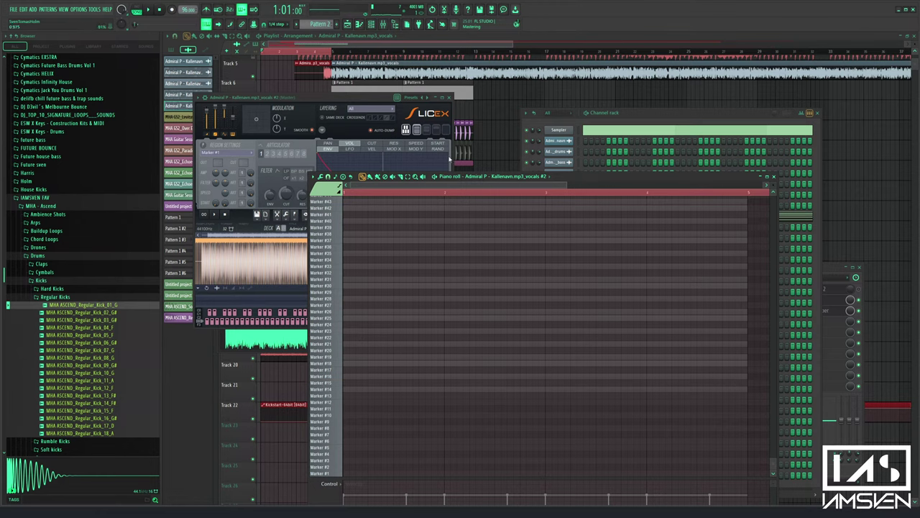
left_click(645, 119)
left_click(559, 184)
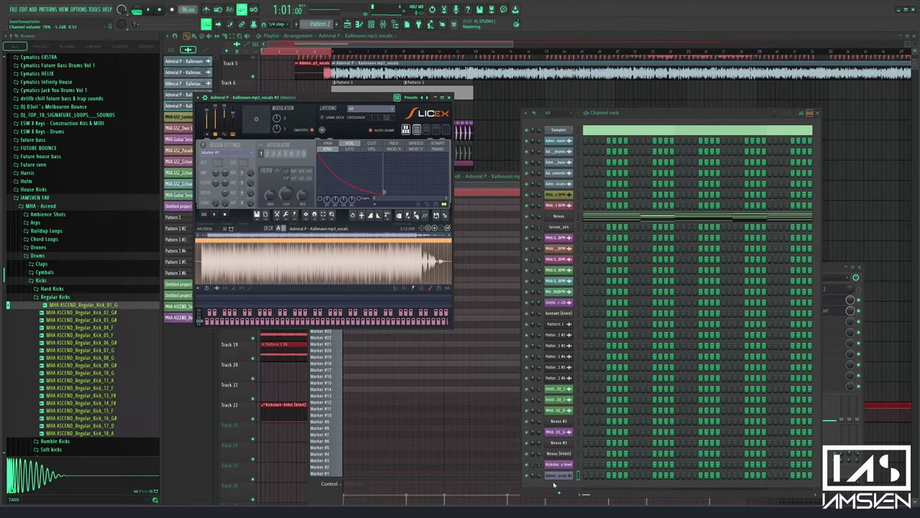
left_click(389, 398)
left_click(337, 325)
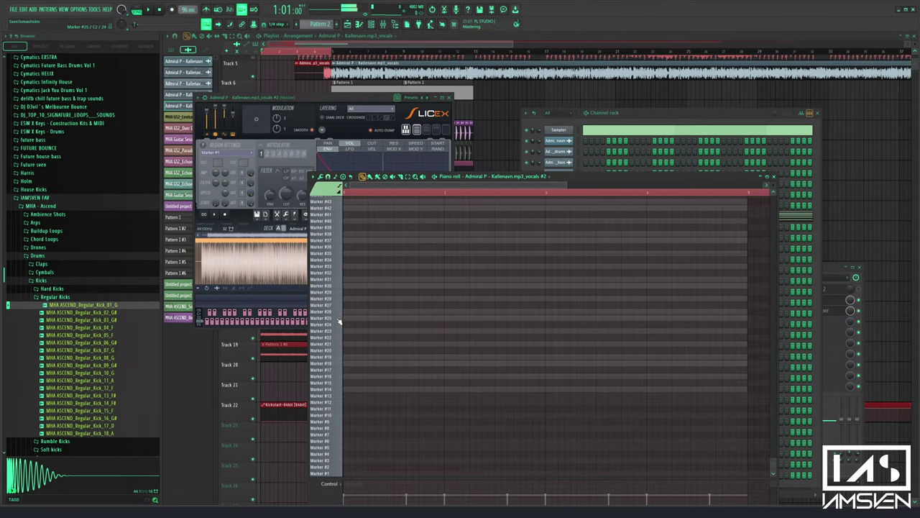
mouse_move(339, 321)
left_mouse_down()
mouse_move(339, 303)
mouse_move(336, 364)
left_mouse_up()
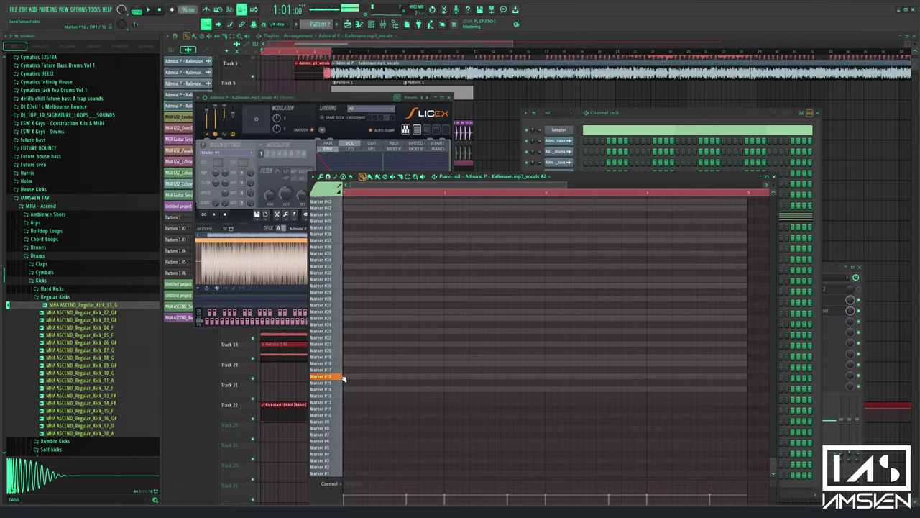
scroll(346, 351, "up", 4)
mouse_move(337, 309)
left_mouse_down()
mouse_move(338, 251)
mouse_move(340, 339)
left_mouse_up()
scroll(339, 263, "up", 4)
scroll(340, 265, "up", 3)
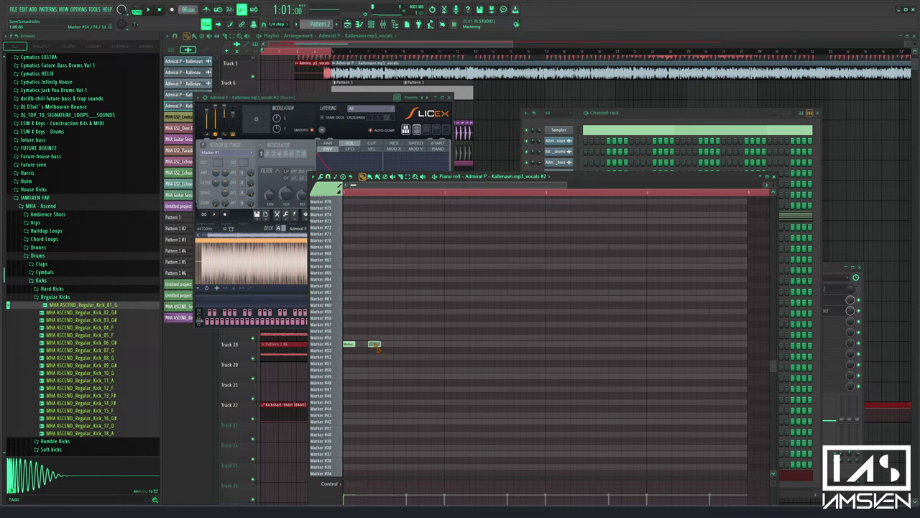
Place two short Marker #54 chops in bar 1 and try Markers #57, #55 and #56 after them during playback
left_click_drag(357, 345, 344, 345)
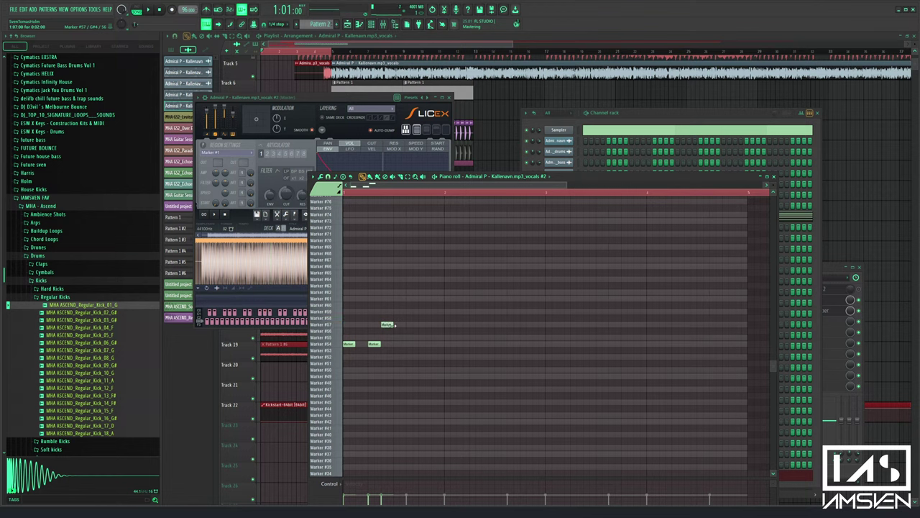
key("space")
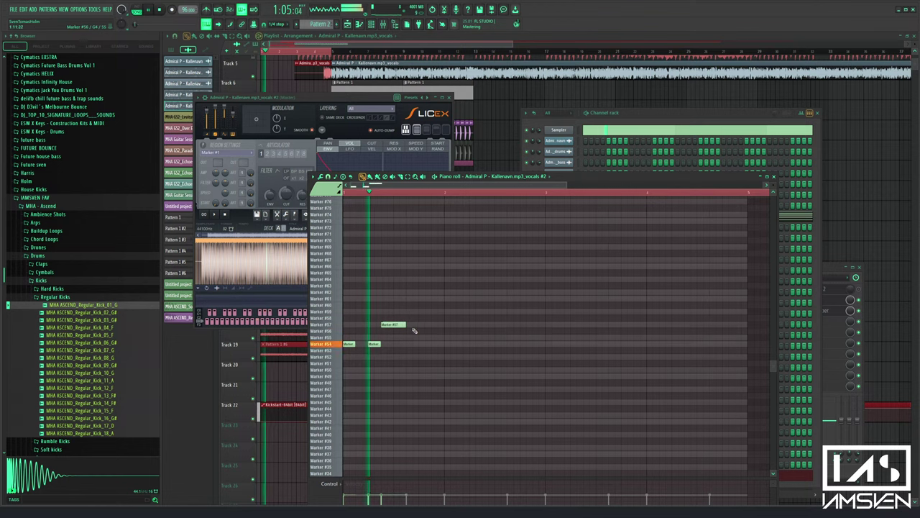
right_click(391, 326)
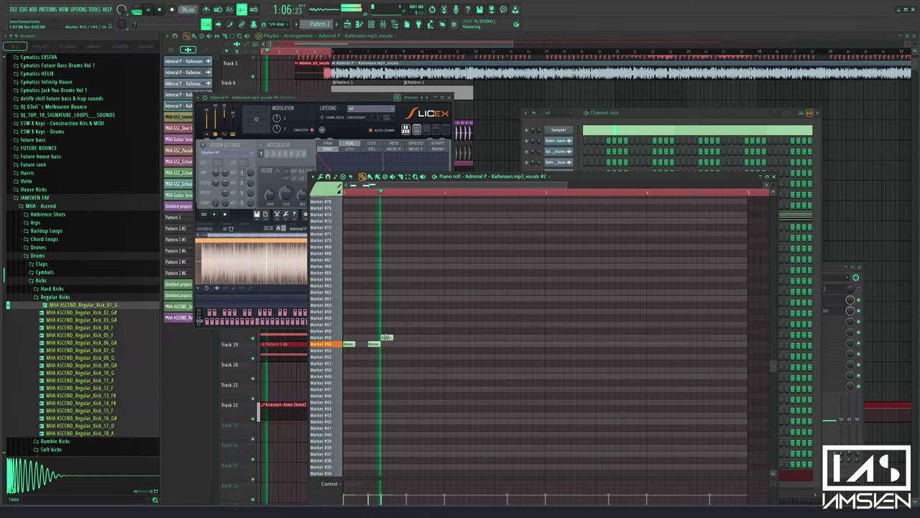
left_click(388, 325)
key("space")
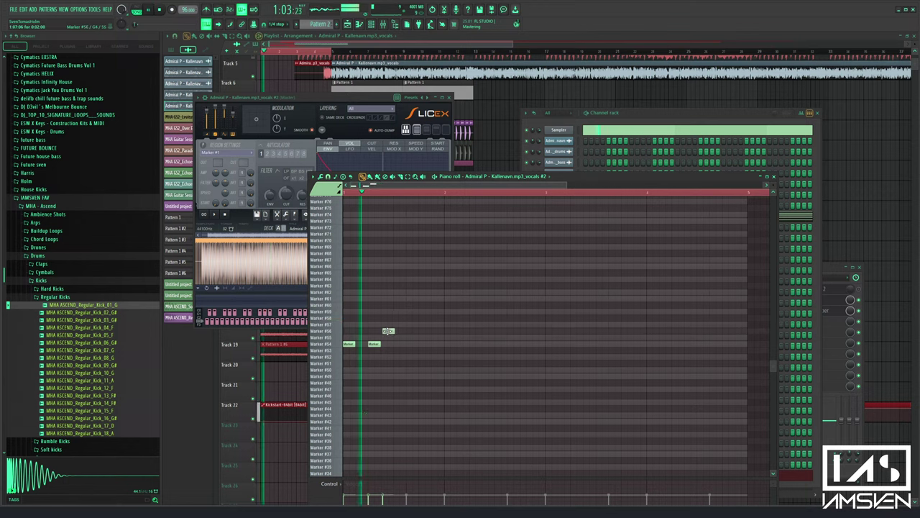
Keep only the opening Marker #54 chop and try a Marker #62 chop shortly after it during playback
key("space")
right_click(398, 325)
key("space")
key("space")
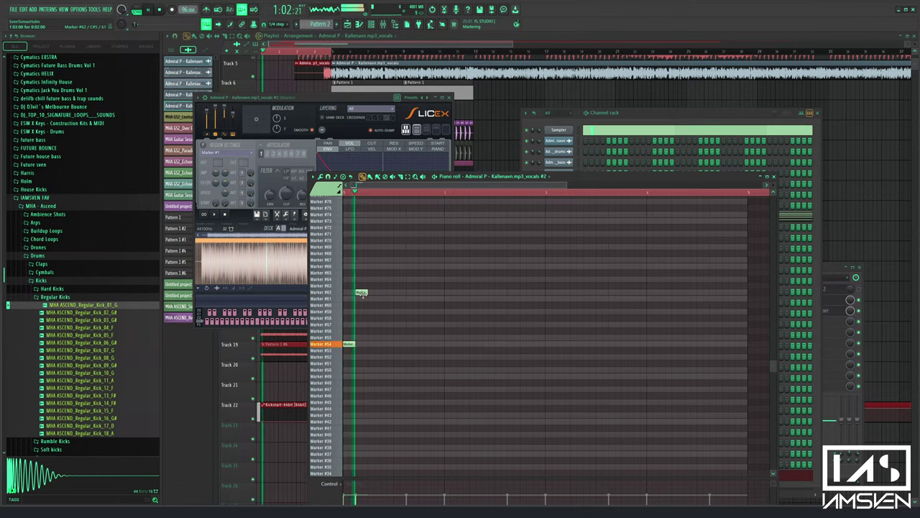
Try the Slicex vocal slices Marker #64, #62 and #54 near the start of Pattern 2 and clear the notes
left_click_drag(347, 345, 336, 342)
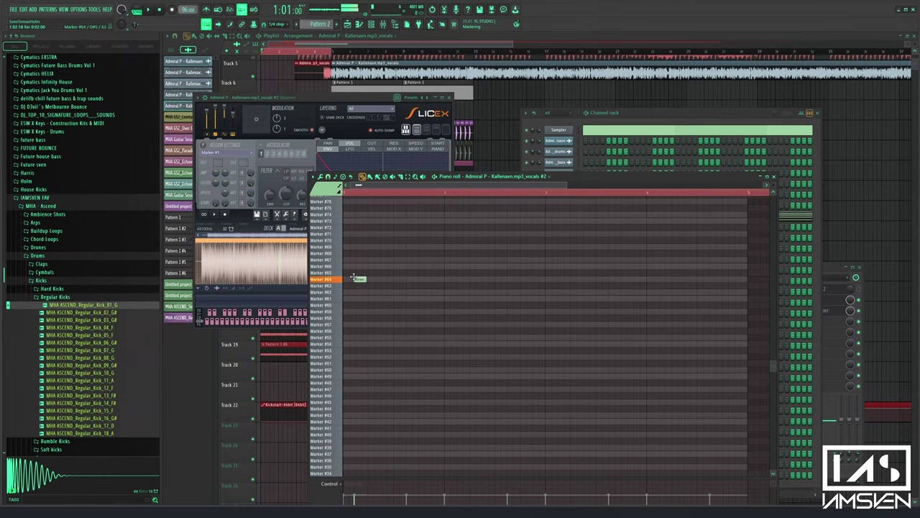
scroll(363, 324, "up", 2)
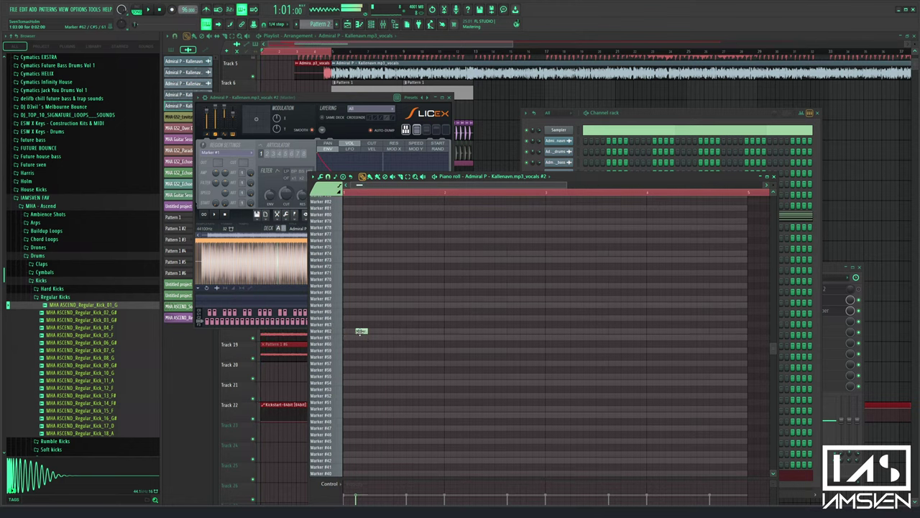
mouse_move(359, 314)
left_mouse_down()
mouse_move(358, 302)
mouse_move(359, 388)
left_mouse_up()
key("space")
scroll(362, 381, "down", 2)
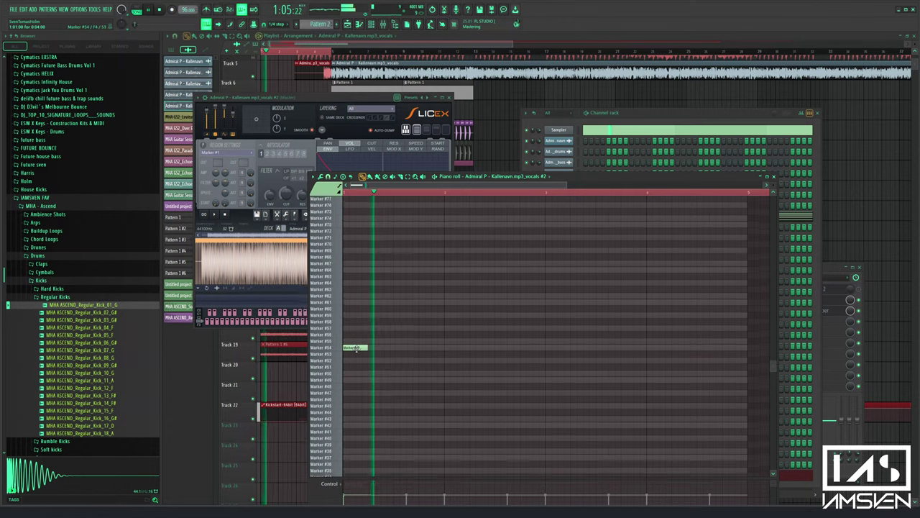
key("space")
mouse_move(354, 345)
left_mouse_down()
mouse_move(350, 405)
mouse_move(359, 417)
mouse_move(330, 317)
mouse_move(333, 205)
mouse_move(332, 216)
left_mouse_up()
key("space")
key("space")
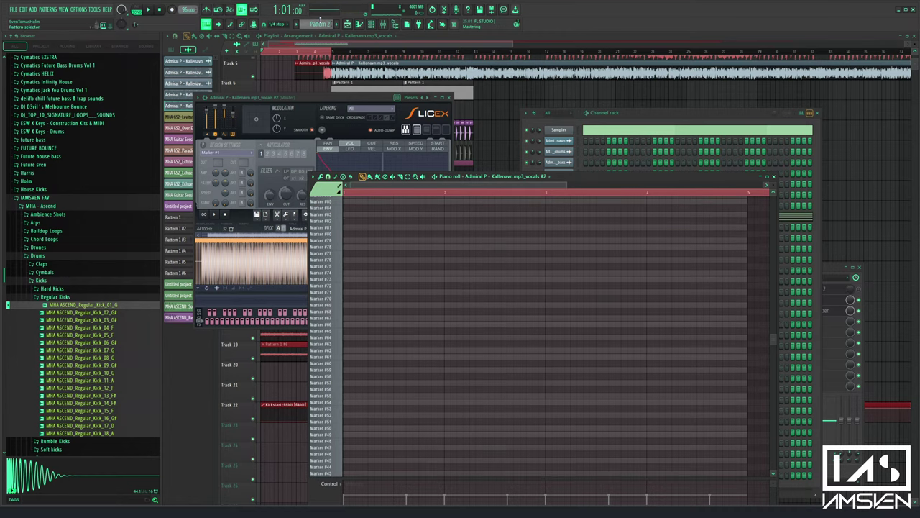
Switch from Pattern 2 to Pattern 1 and play it back in pattern mode
scroll(321, 24, "up", 1)
key("space")
key("space")
scroll(321, 23, "down", 1)
scroll(321, 24, "down", 1)
key("space")
key("space")
left_click(140, 10)
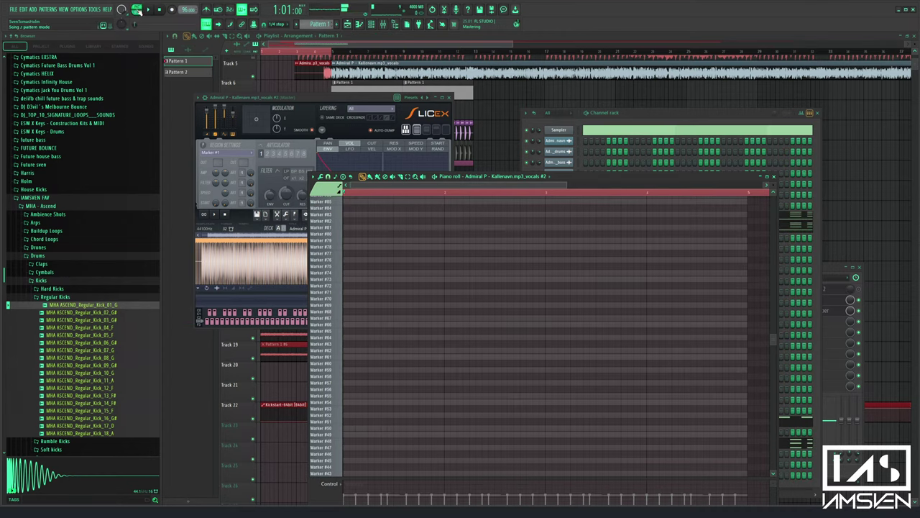
key("space")
Check Pattern 1's channels in the channel rack during playback and return to the vocal slices' piano roll
left_click(645, 115)
key("space")
key("space")
key("space")
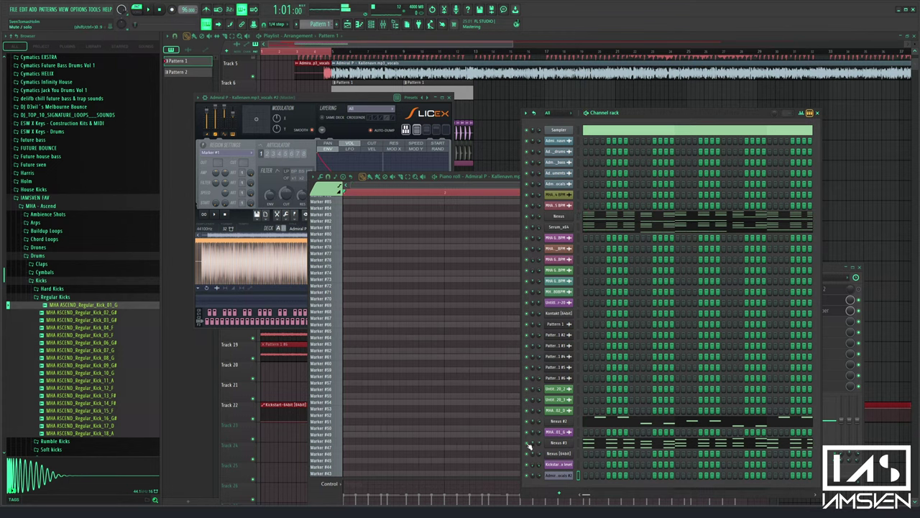
key("space")
left_click(445, 358)
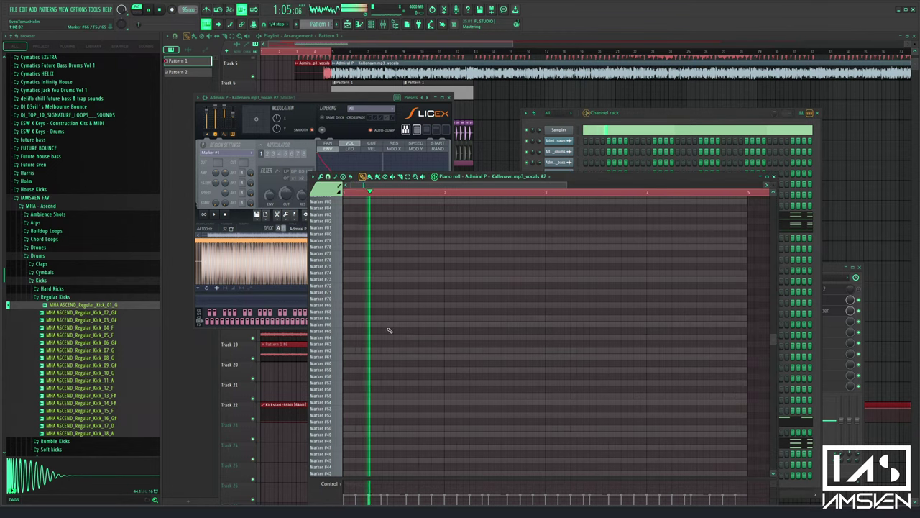
key("space")
Place two-step vocal slice notes in sequence from the pattern start on Marker #54, #50 and #54, and play them
left_click(364, 325)
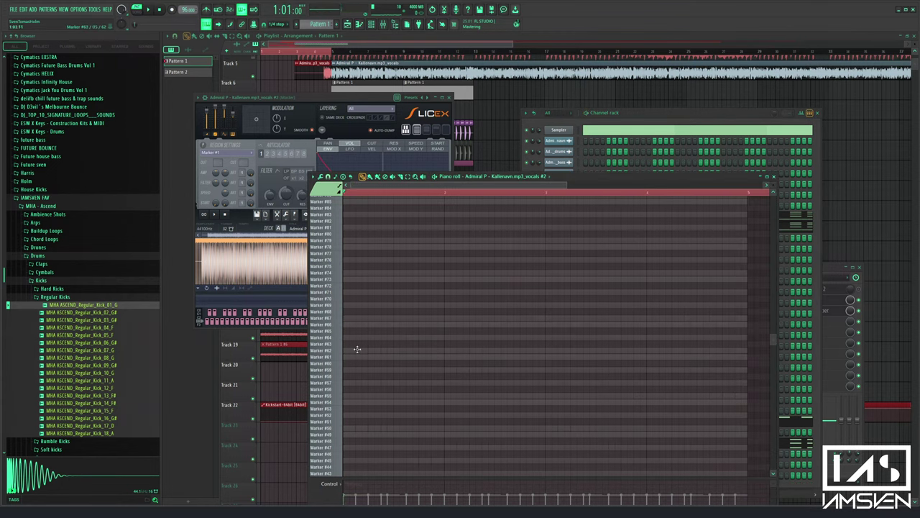
mouse_move(349, 363)
left_mouse_down()
mouse_move(349, 416)
mouse_move(349, 402)
left_mouse_up()
key("space")
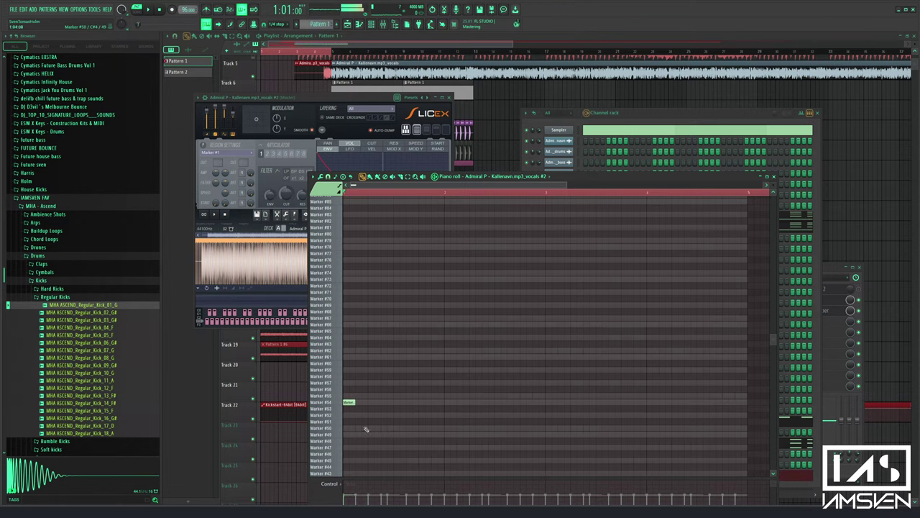
left_click(370, 402)
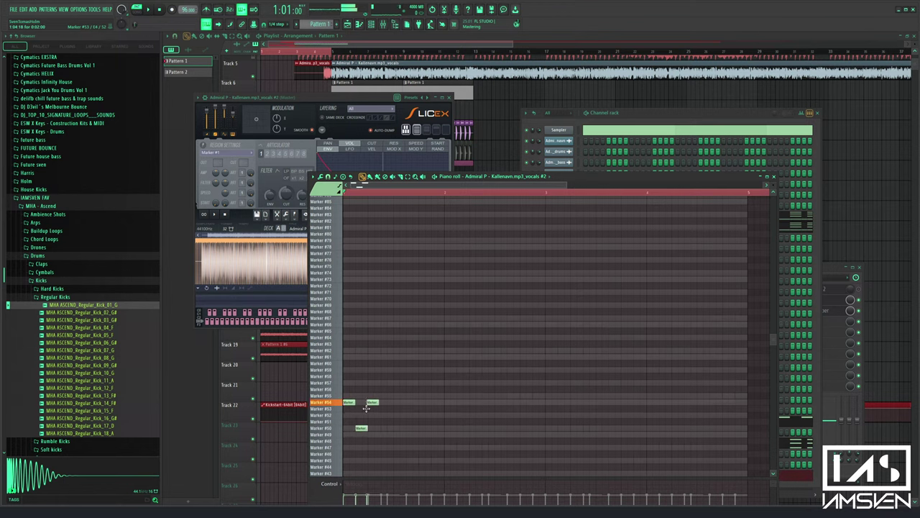
key("space")
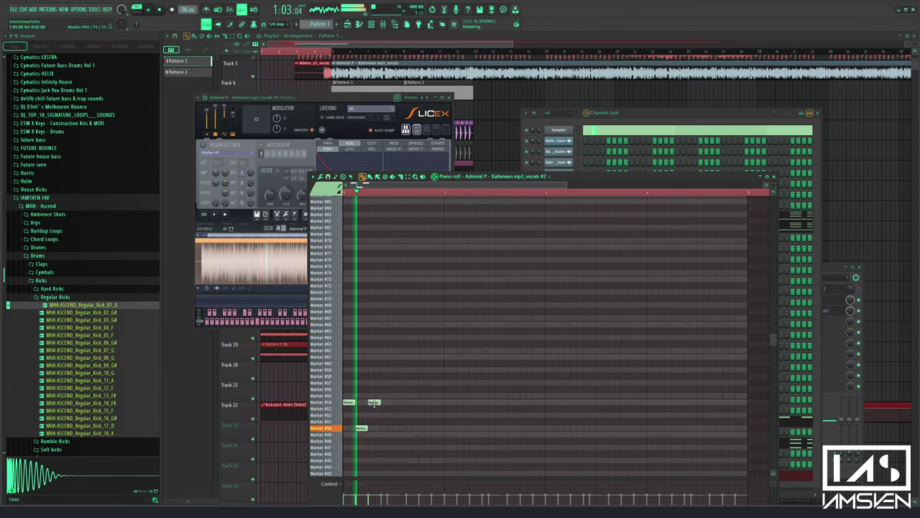
key("space")
Raise the second slice note to Marker #57, delete the third note on Marker #54, and listen to the result
scroll(386, 315, "down", 3)
mouse_move(363, 373)
left_mouse_down()
mouse_move(363, 322)
mouse_move(363, 329)
left_mouse_up()
key("space")
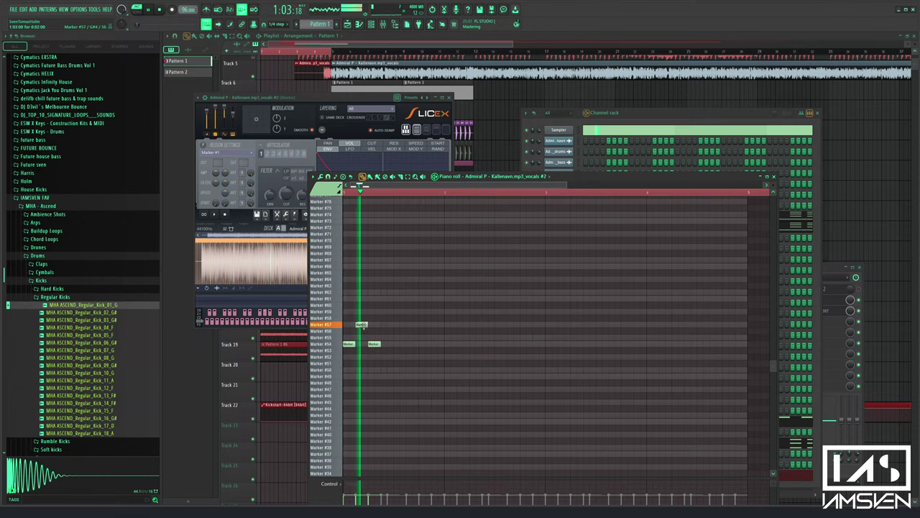
right_click(374, 344)
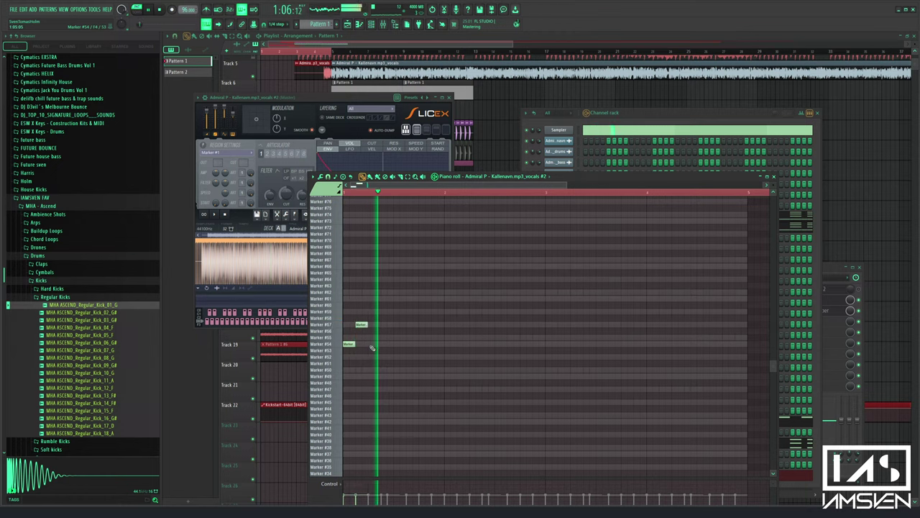
key("space")
Delete the second note, move the first to Marker #57, and place a matching Marker #57 note at step 5
right_click(363, 325)
left_click_drag(349, 345, 350, 325)
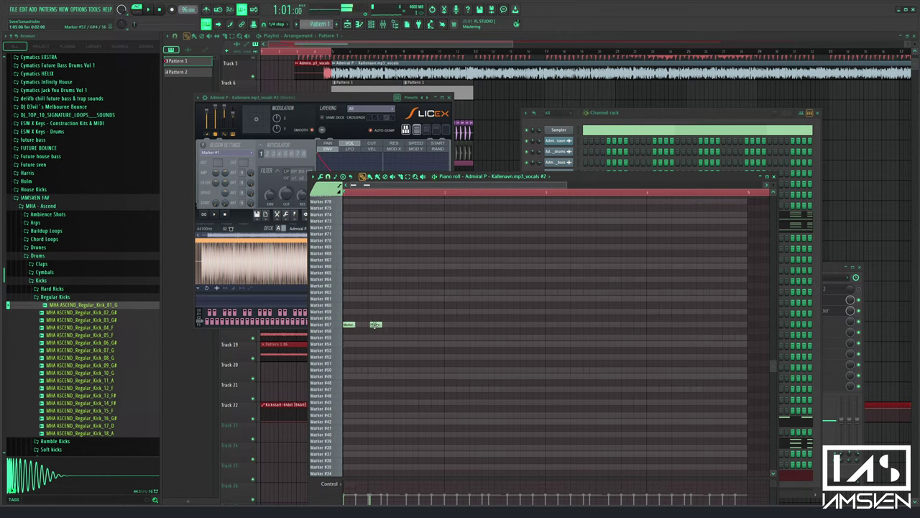
left_click(375, 324)
key("space")
Add a one-step Marker #61 note after the second Marker #57 note, followed by a five-step Marker #64 note
left_click(386, 299)
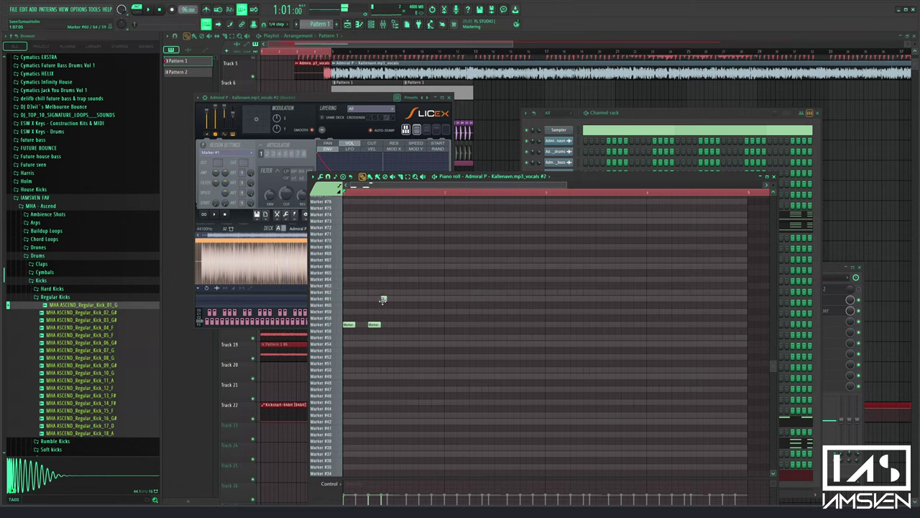
left_click(389, 292)
key("space")
mouse_move(398, 293)
left_mouse_down()
mouse_move(415, 296)
mouse_move(410, 279)
left_mouse_up()
key("space")
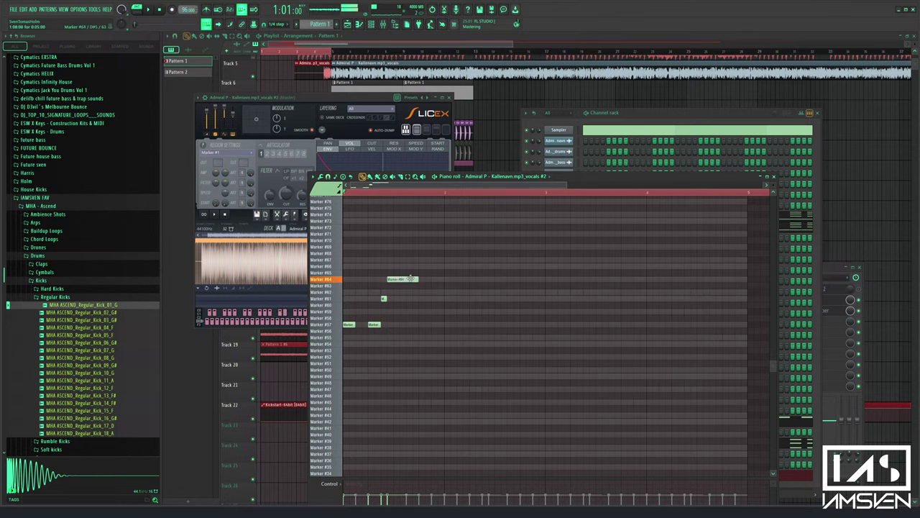
key("space")
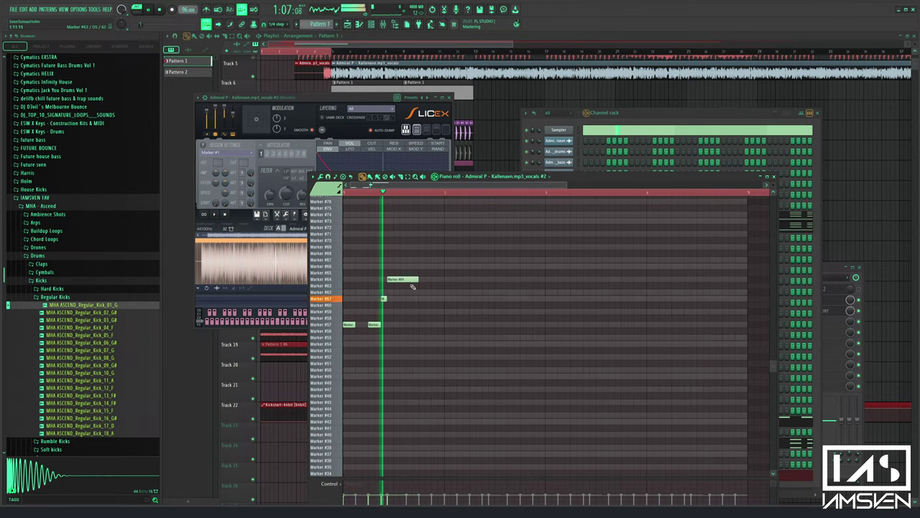
Try lengthening the Marker #64 note to seven steps and play it back
key("space")
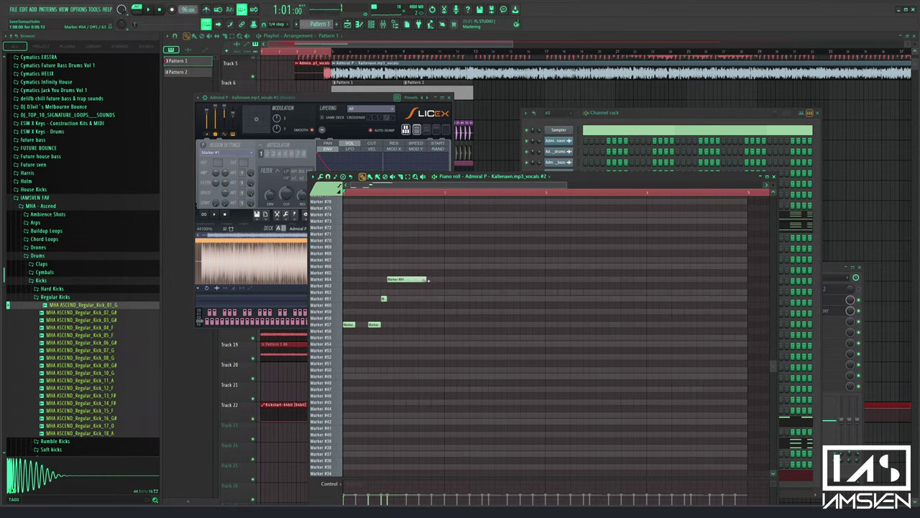
key("space")
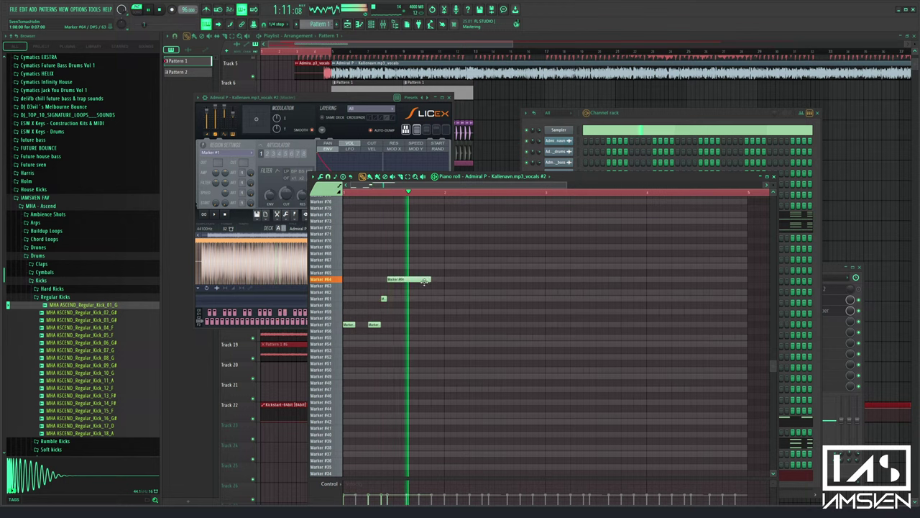
key("space")
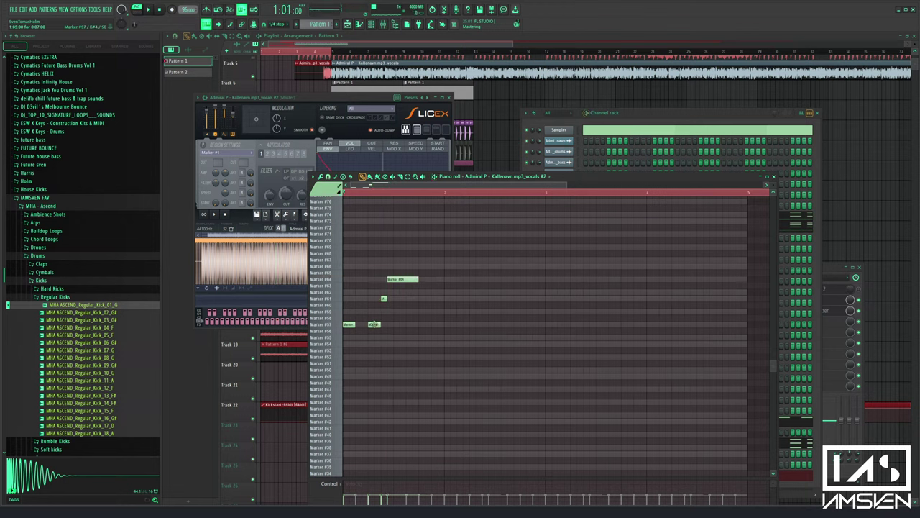
Try the five-step note on Marker #54, play it back, and delete it
left_click(417, 273)
mouse_move(422, 274)
left_mouse_down()
mouse_move(426, 254)
mouse_move(397, 278)
mouse_move(404, 233)
mouse_move(398, 392)
mouse_move(399, 342)
left_mouse_up()
right_click(425, 253)
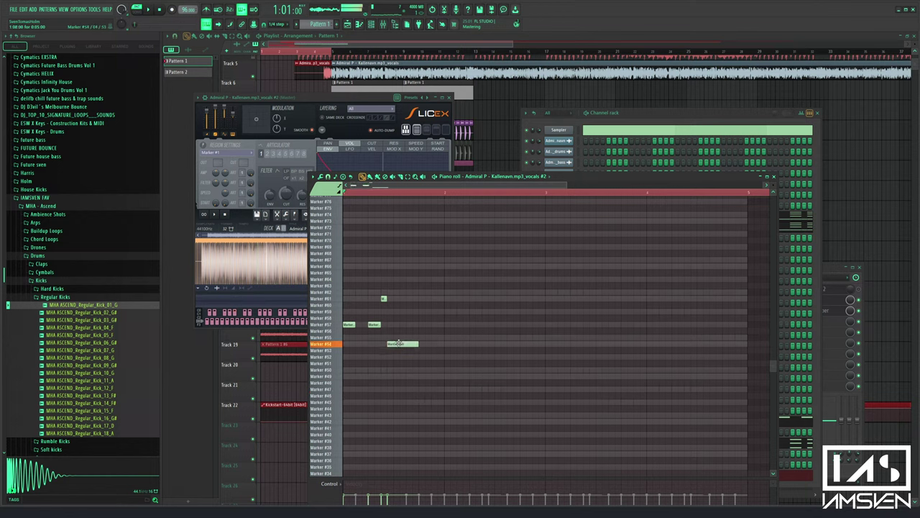
key("space")
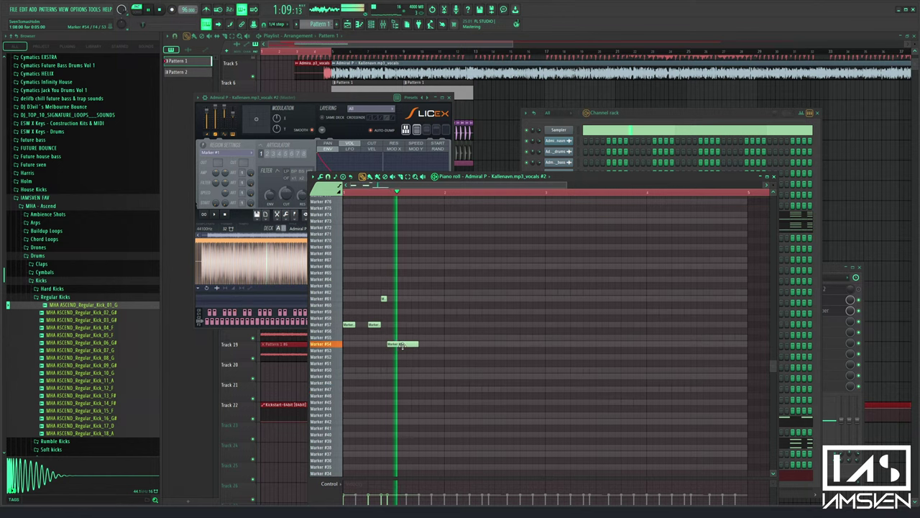
key("space")
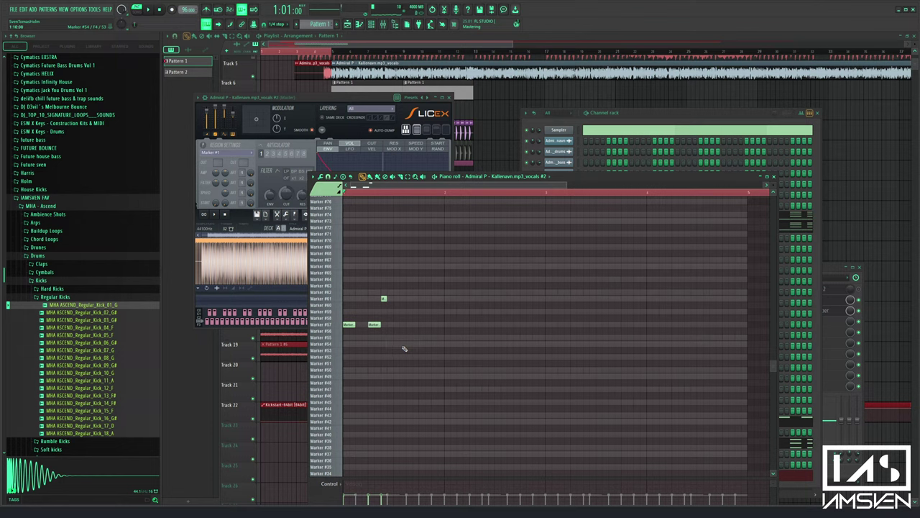
Place a short Marker #62 note at step 3 between the two Marker #57 notes and play the sequence
key("space")
key("space")
left_click(363, 292)
key("space")
key("space")
key("space")
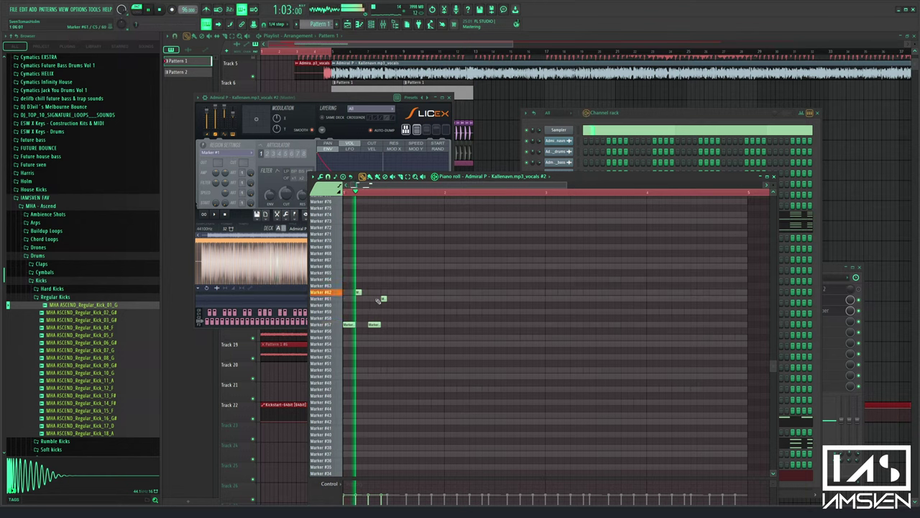
key("space")
key("space")
Raise the short Marker #61 note to Marker #62, add a five-step Marker #67 note after it, and play the phrase
mouse_move(384, 299)
left_mouse_down()
mouse_move(395, 255)
mouse_move(392, 263)
mouse_move(416, 263)
left_mouse_up()
key("space")
key("space")
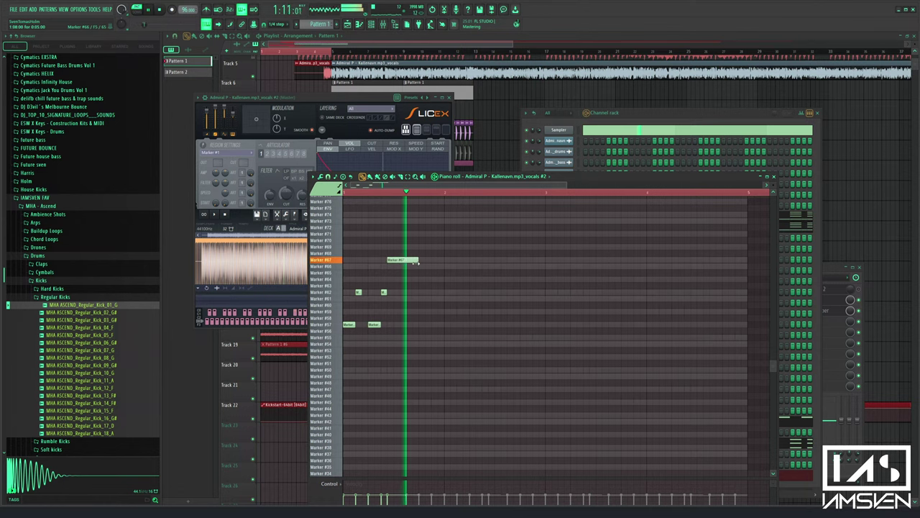
key("space")
key("space")
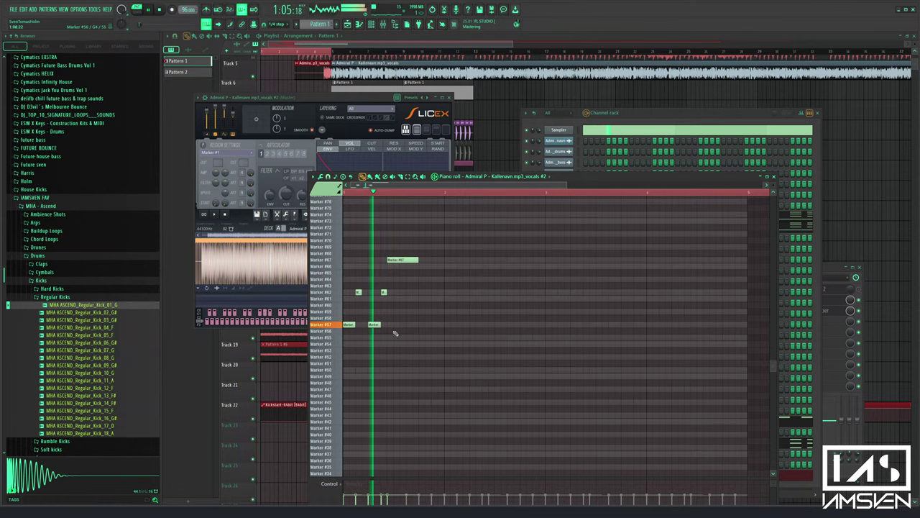
key("space")
Move the first short Marker #62 note to Marker #68 and the second to Marker #73, and play the phrase
left_click(356, 292)
left_click_drag(358, 292, 359, 254)
key("space")
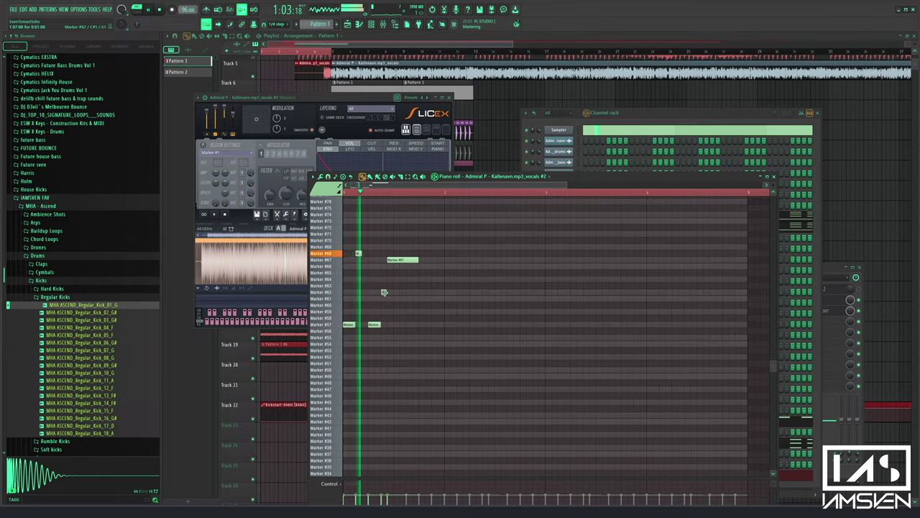
key("space")
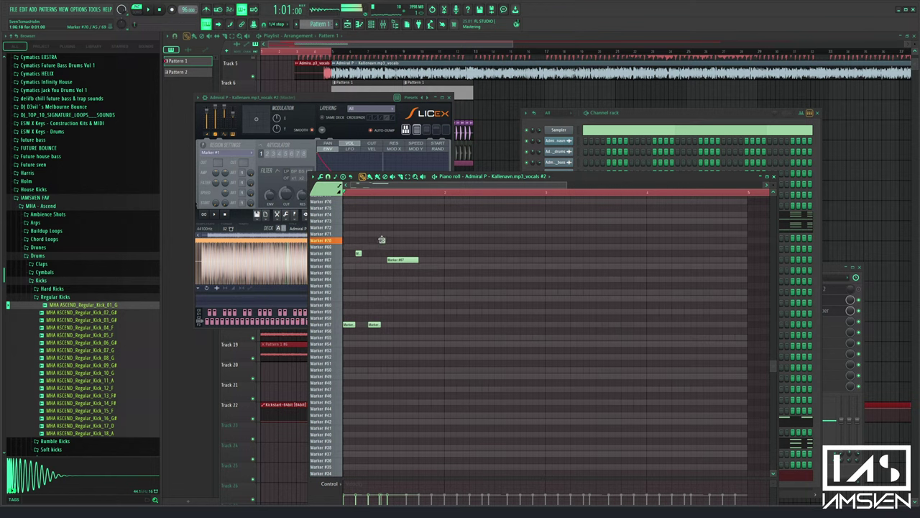
left_click(383, 221)
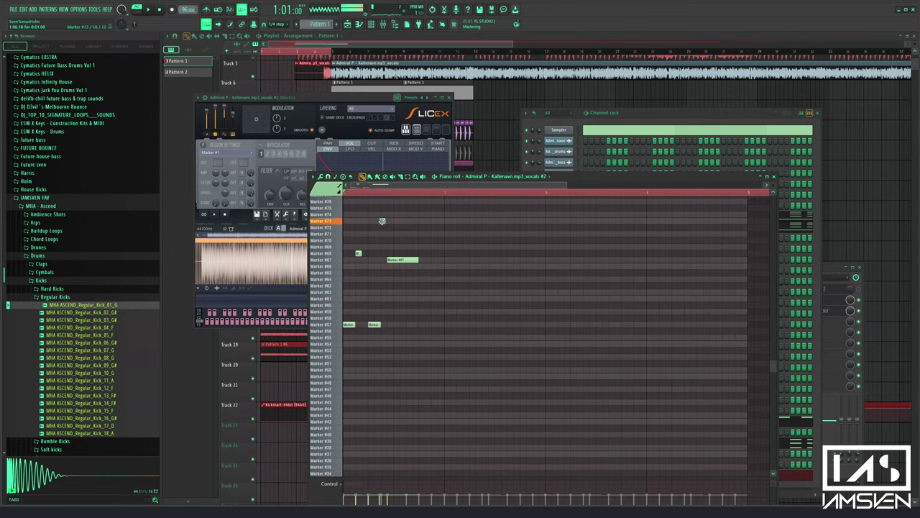
key("space")
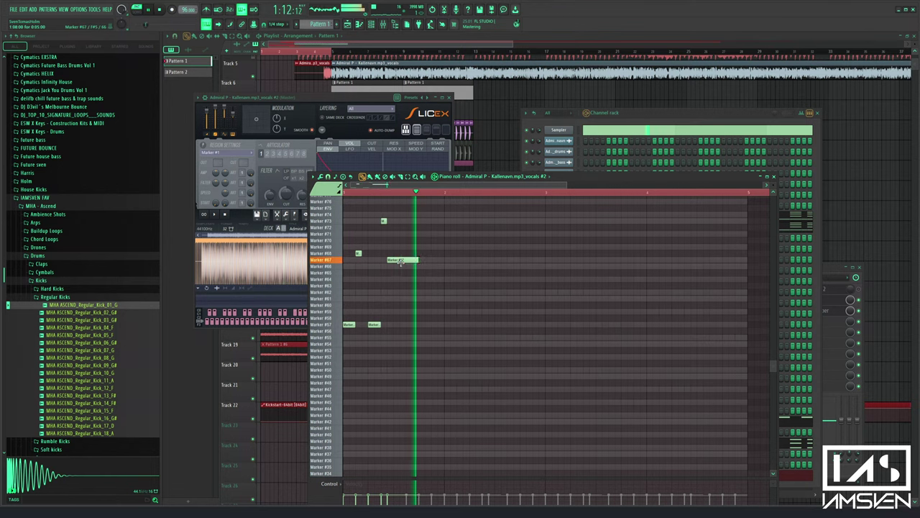
Try a short Marker #68 note around the end of the long Marker #67 note and remove it
key("space")
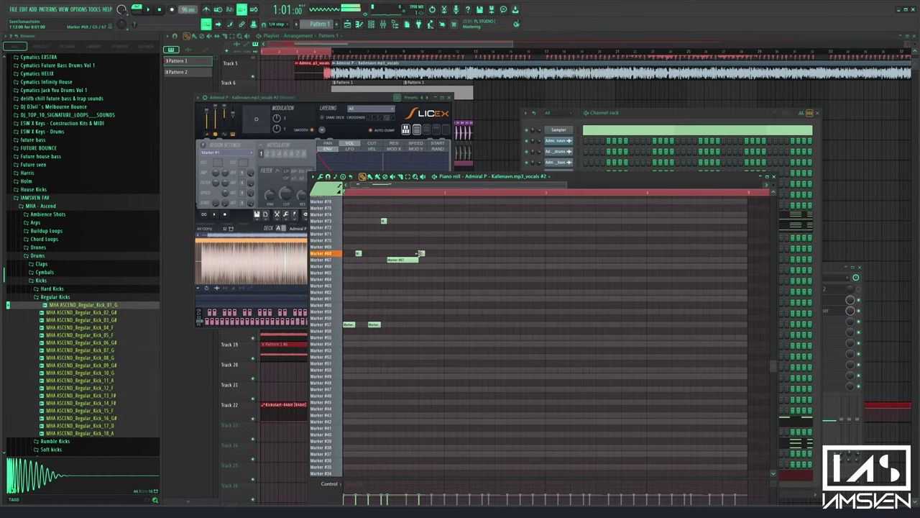
key("space")
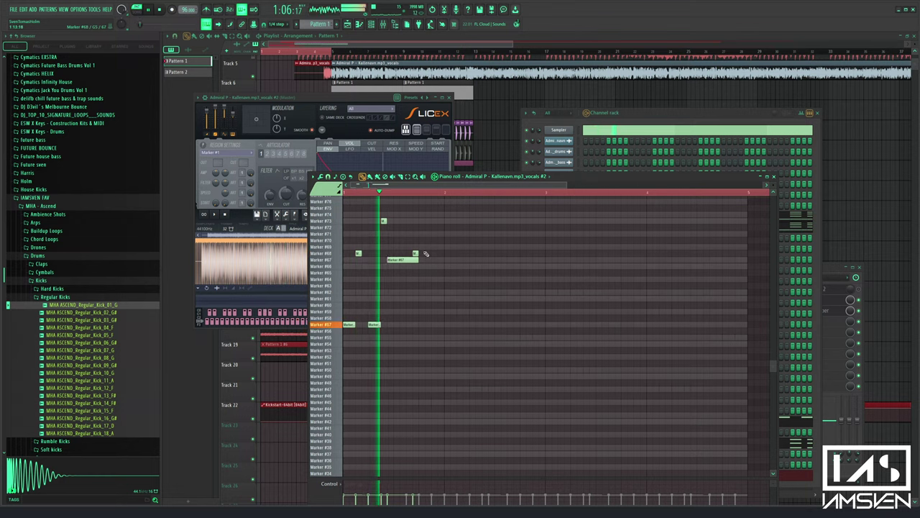
key("space")
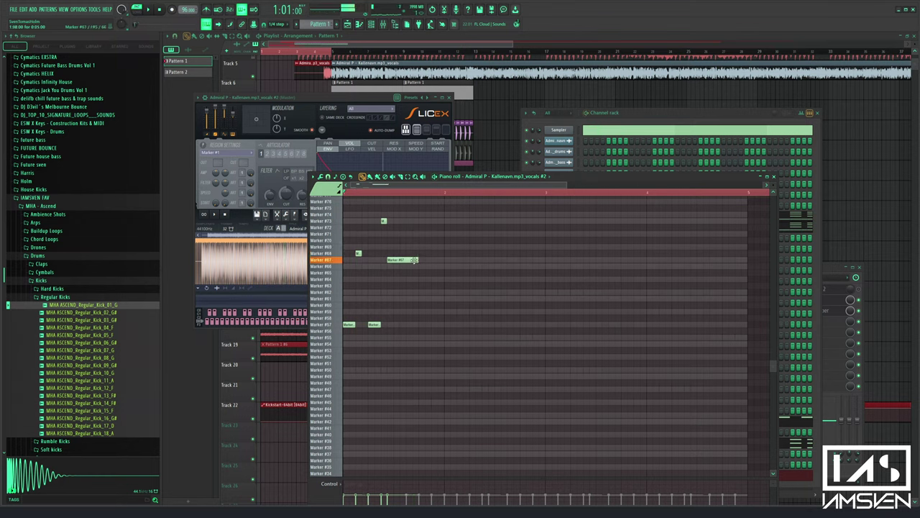
Place a Marker #68 note after the long Marker #67 note and overlap its end with a slide note on Marker #67
left_click(417, 254)
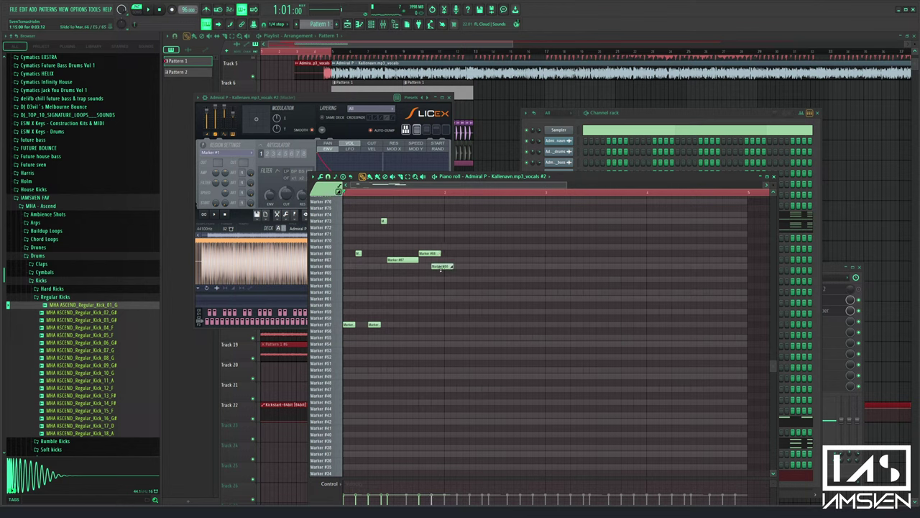
left_click_drag(441, 268, 442, 260)
key("space")
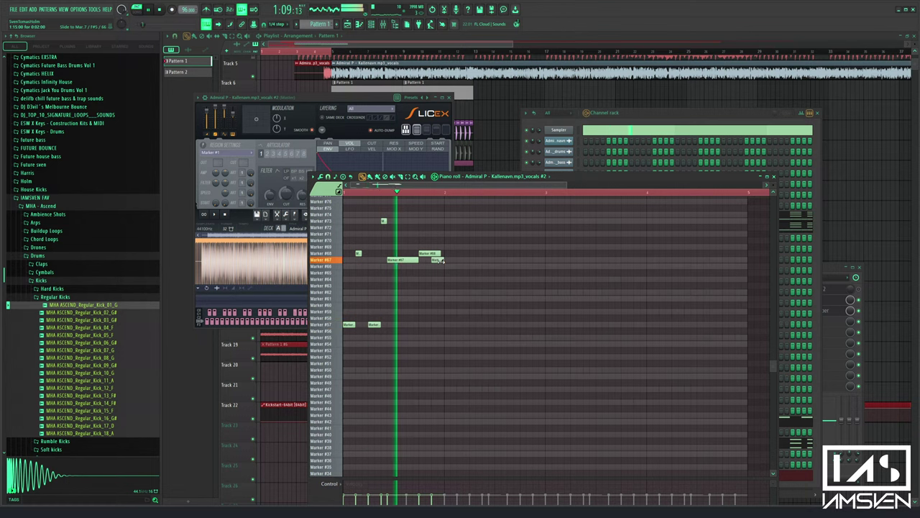
Replace the overlapping Marker #67 slide note with a longer slide note, trying it on Marker #64 and moving it to Marker #67
key("space")
right_click(437, 260)
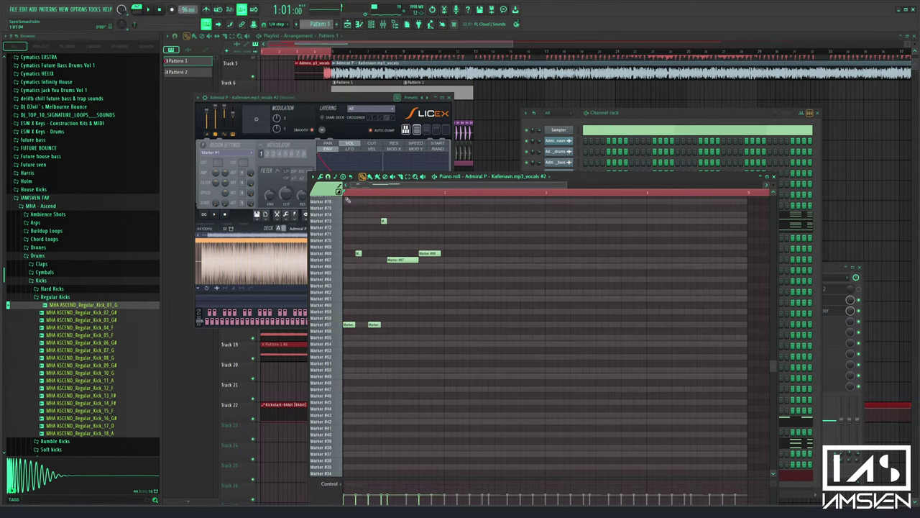
left_click(430, 279)
key("space")
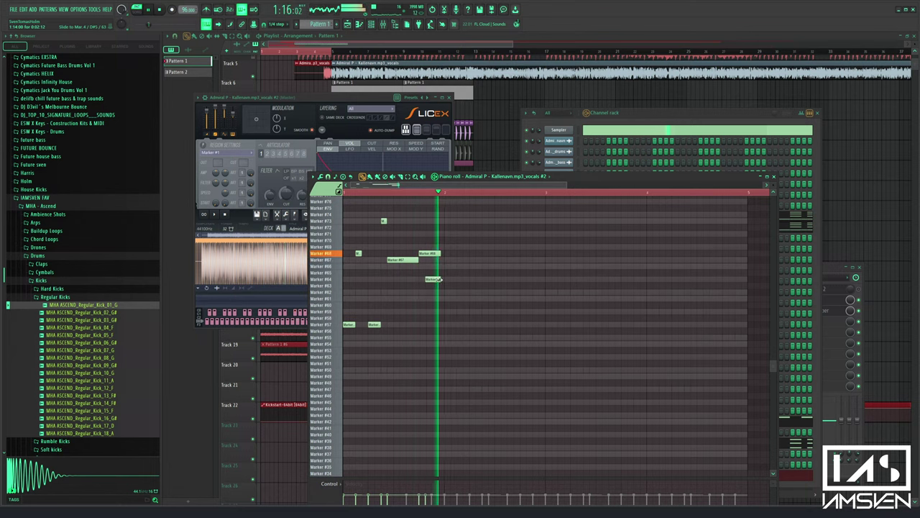
key("space")
left_click_drag(437, 279, 427, 262)
key("space")
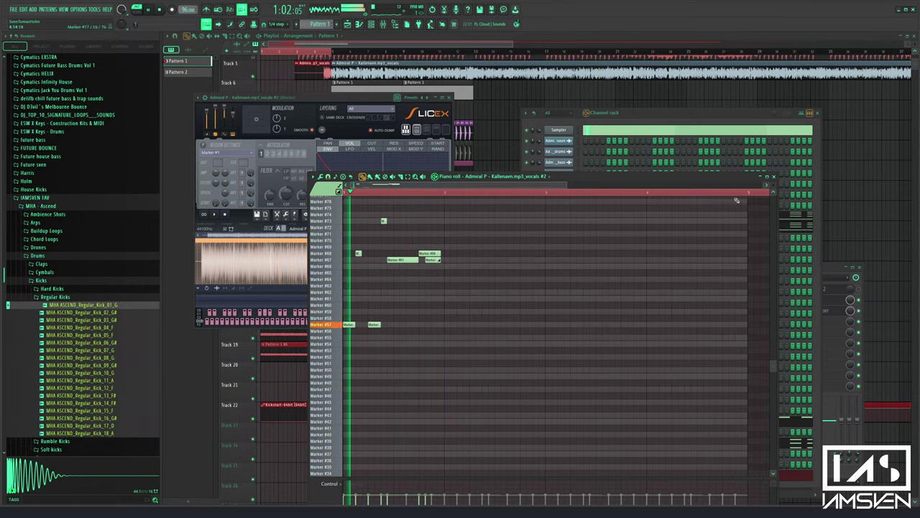
Move the slide note overlapping the four-step Marker #68 note down to Marker #57 and play the phrase
key("F6")
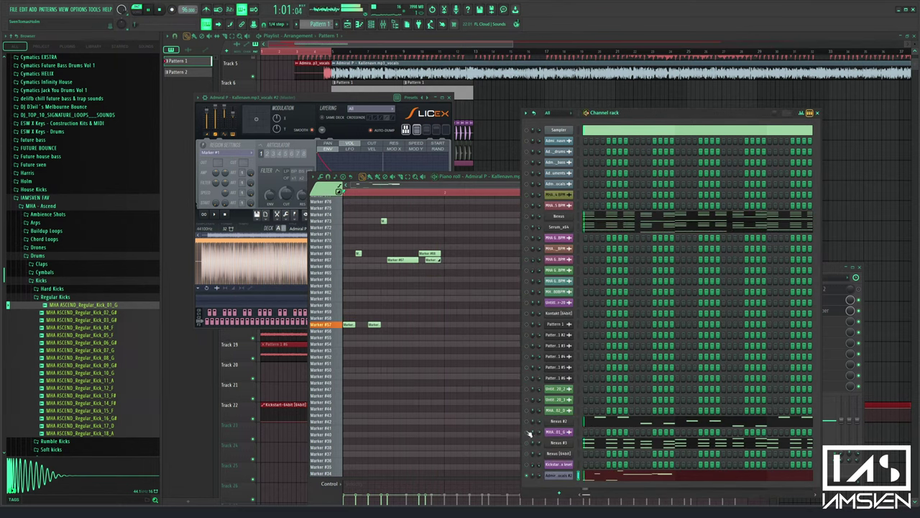
key("F7")
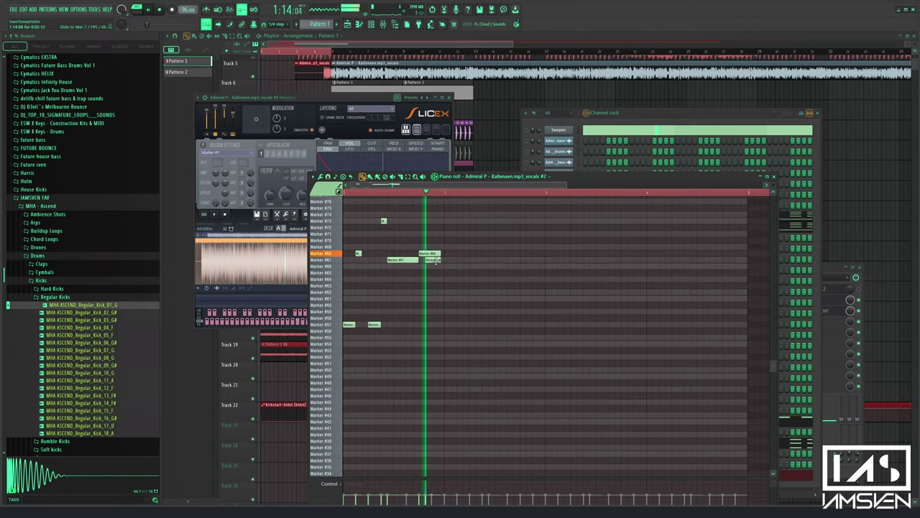
key("space")
left_click_drag(435, 261, 435, 325)
key("space")
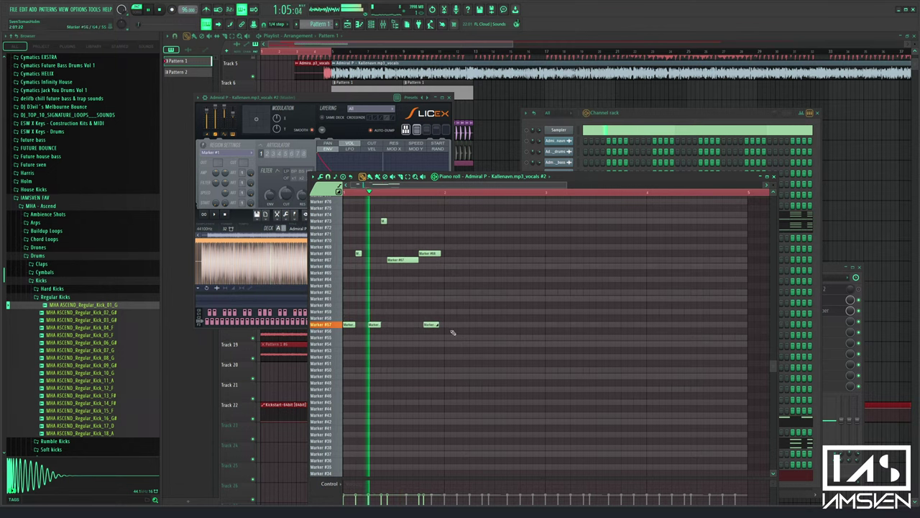
Play the vocal chop phrase together with the Nexus channel in the Channel rack
key("space")
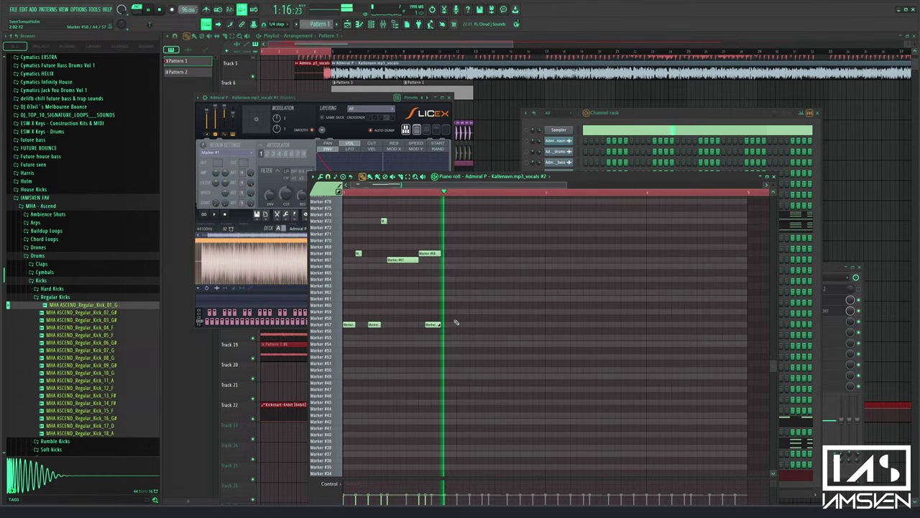
left_click(698, 153)
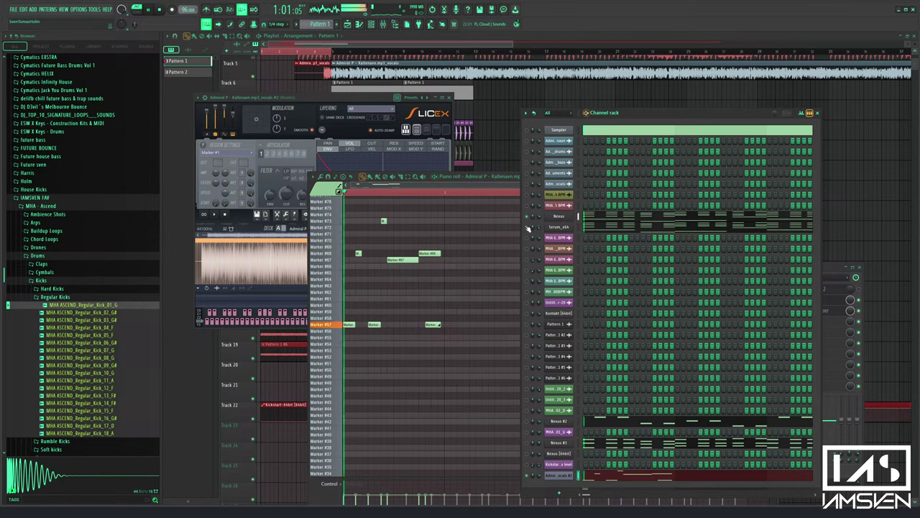
right_click(483, 293)
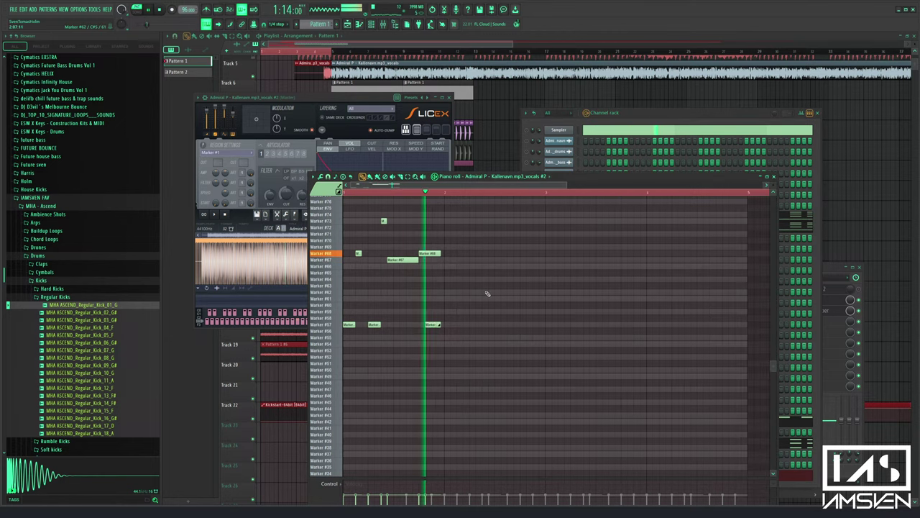
key("space")
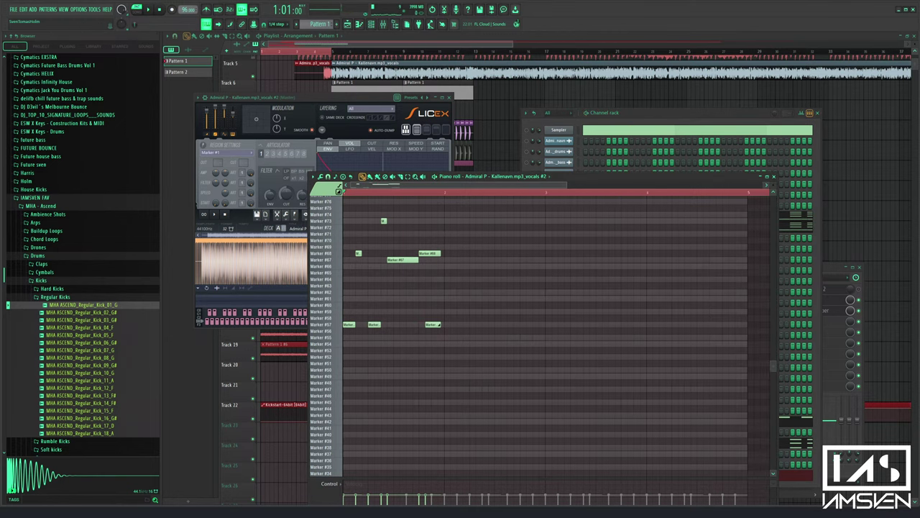
Try an eight-step note at the start of bar 2 on Marker #74 and Marker #76, and play the phrase
scroll(450, 286, "up", 3)
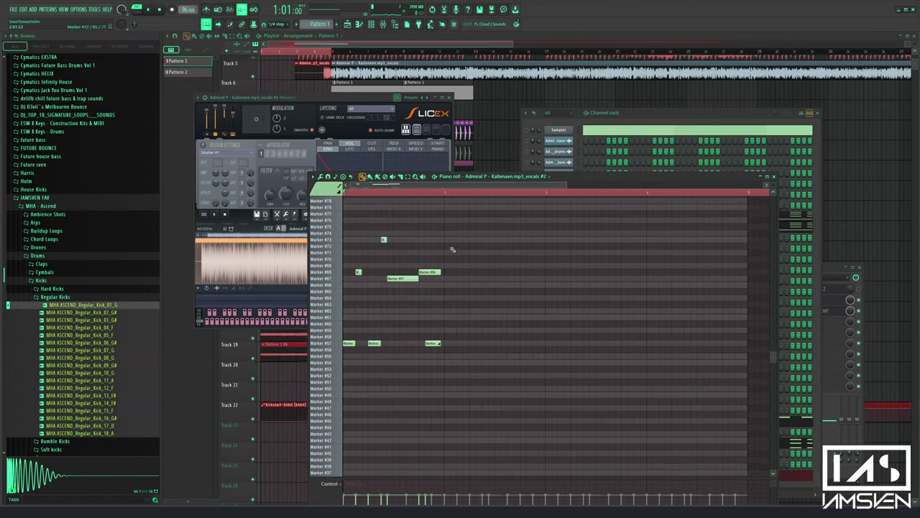
left_click(451, 240)
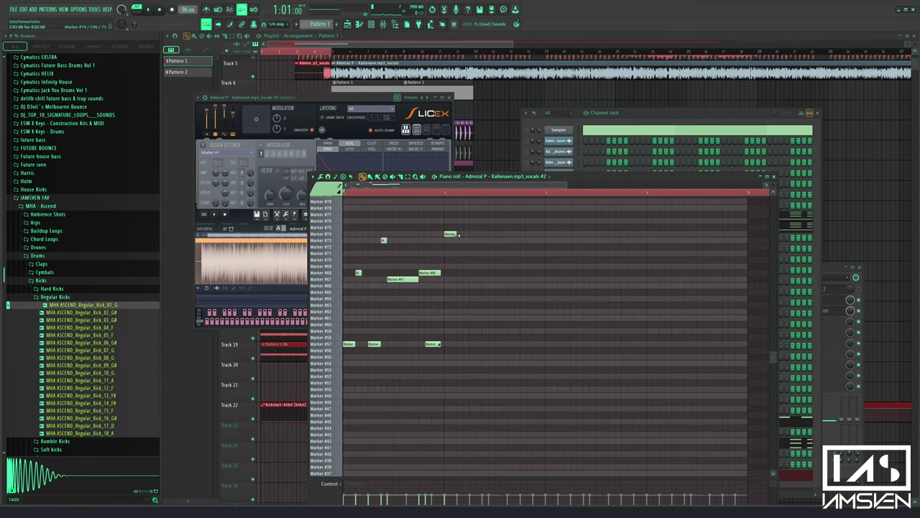
key("space")
left_click_drag(456, 235, 494, 236)
key("space")
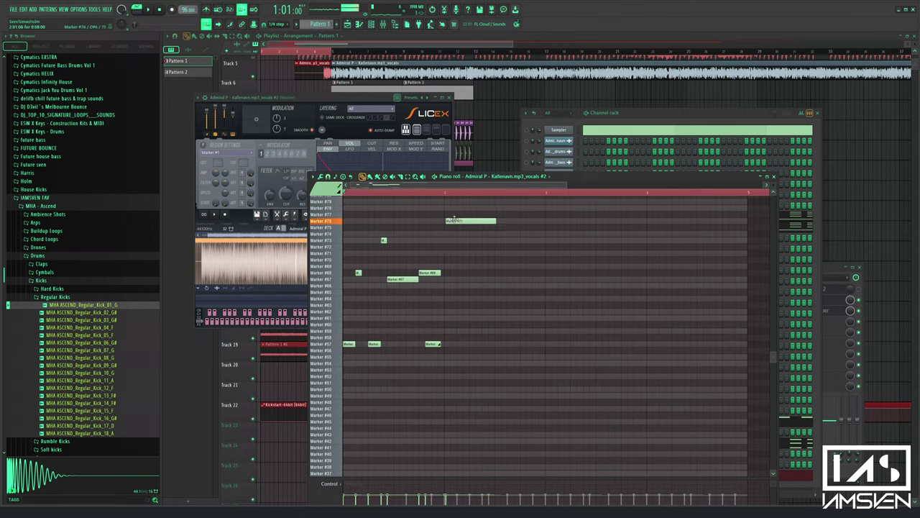
left_click_drag(454, 216, 453, 220)
key("space")
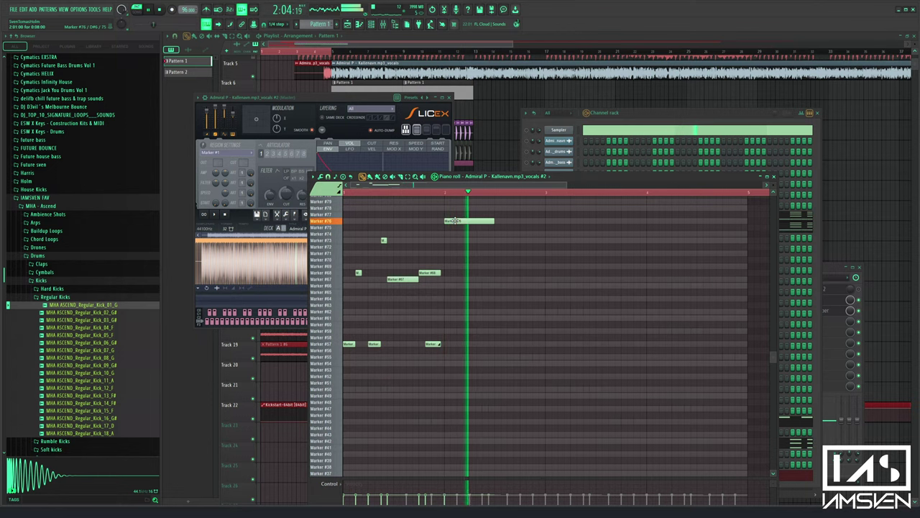
key("space")
Try the eight-step note at the start of bar 2 on Markers #39, #86 and #103, and play the phrase
left_click_drag(456, 205, 453, 323)
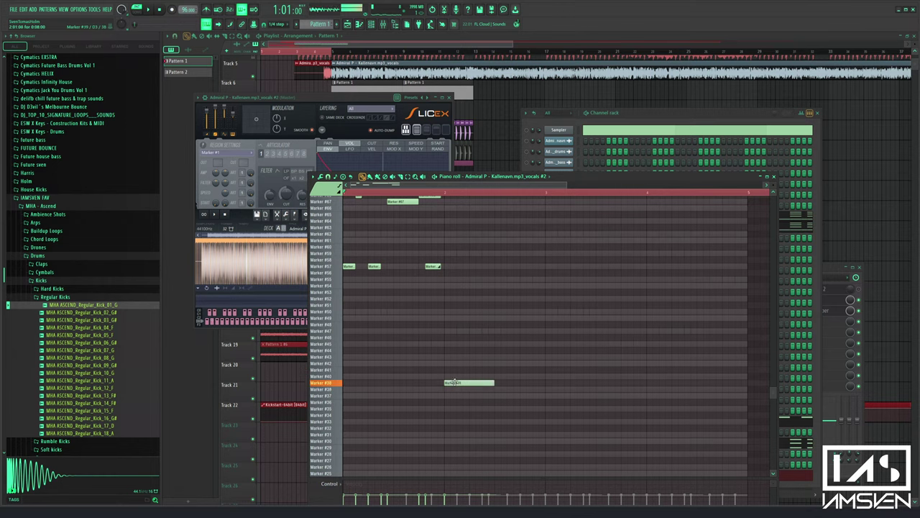
scroll(453, 388, "up", 5)
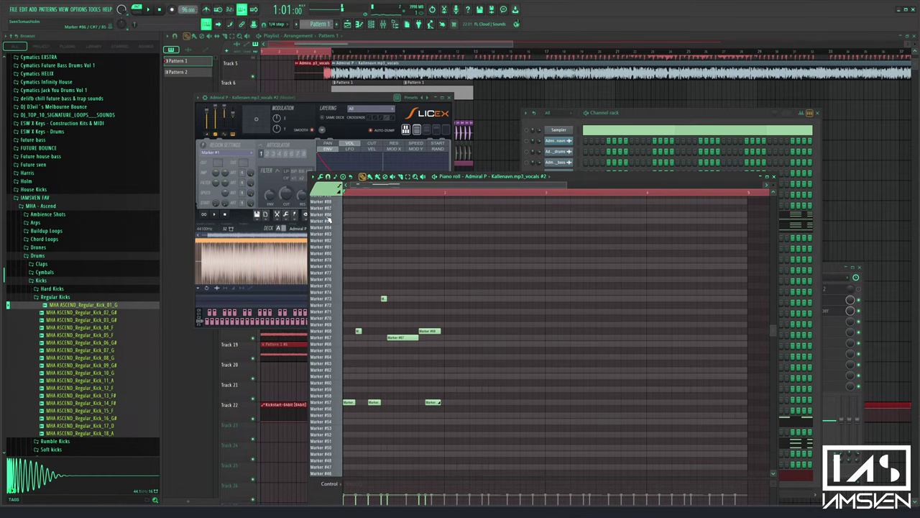
scroll(331, 220, "up", 2)
left_click_drag(435, 243, 446, 242)
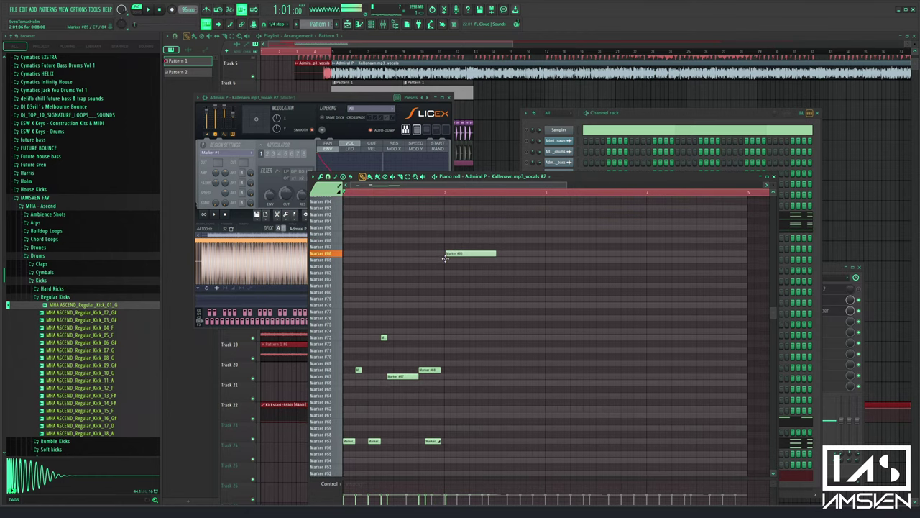
scroll(461, 231, "up", 3)
left_click(446, 232)
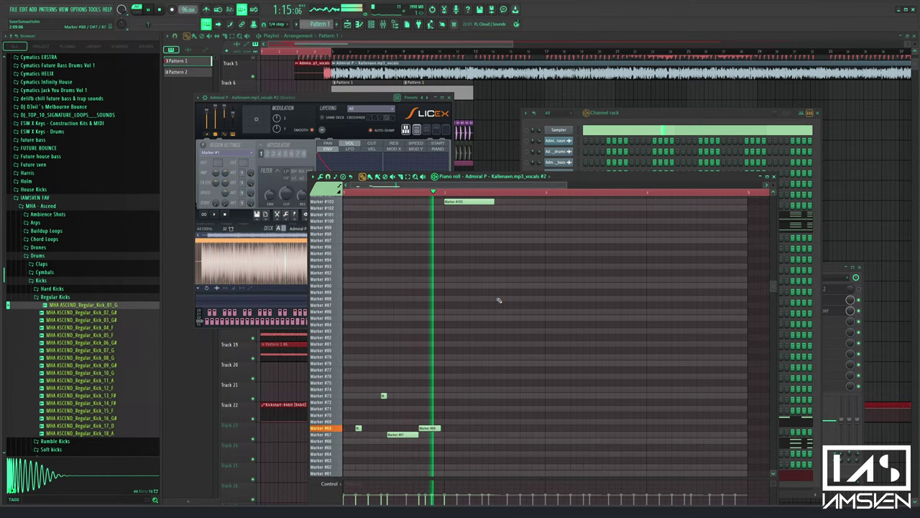
key("space")
Place an eight-step Marker #58 note at the start of bar 2 and play the phrase
scroll(467, 362, "down", 6)
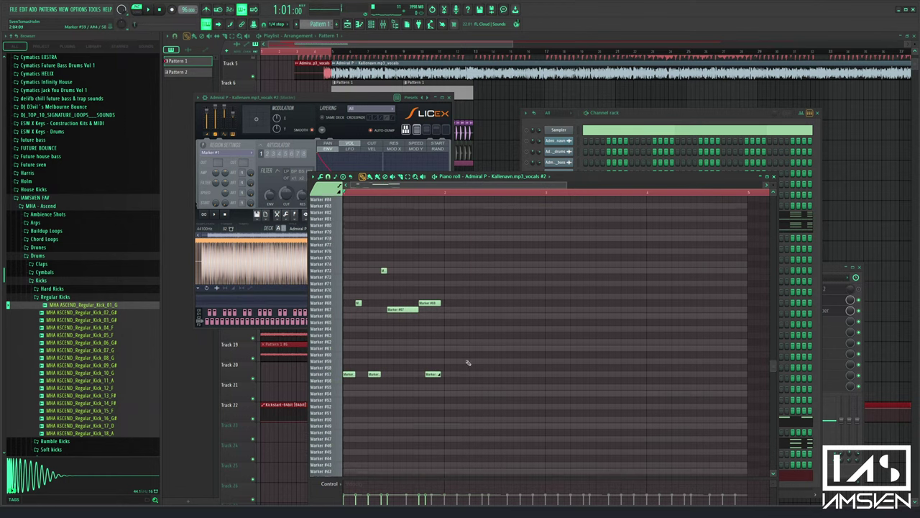
scroll(467, 363, "down", 3)
left_click(449, 305)
left_click(452, 293)
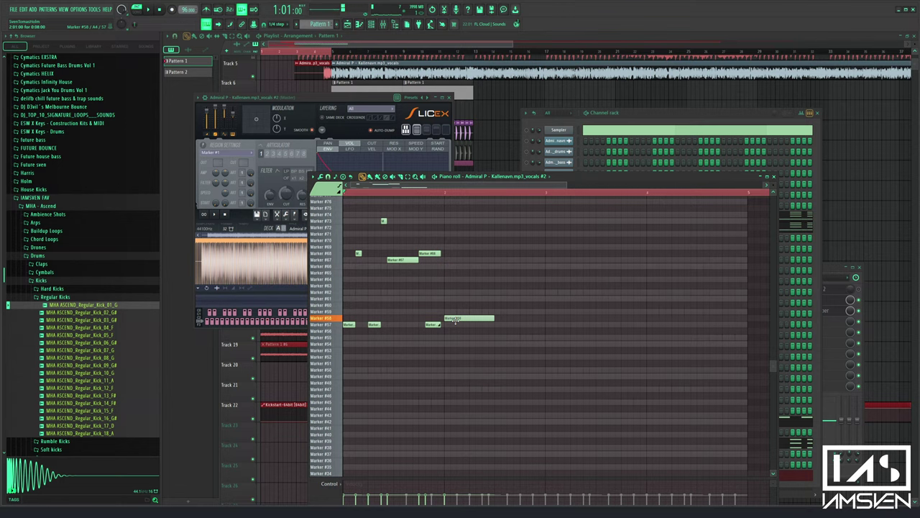
key("space")
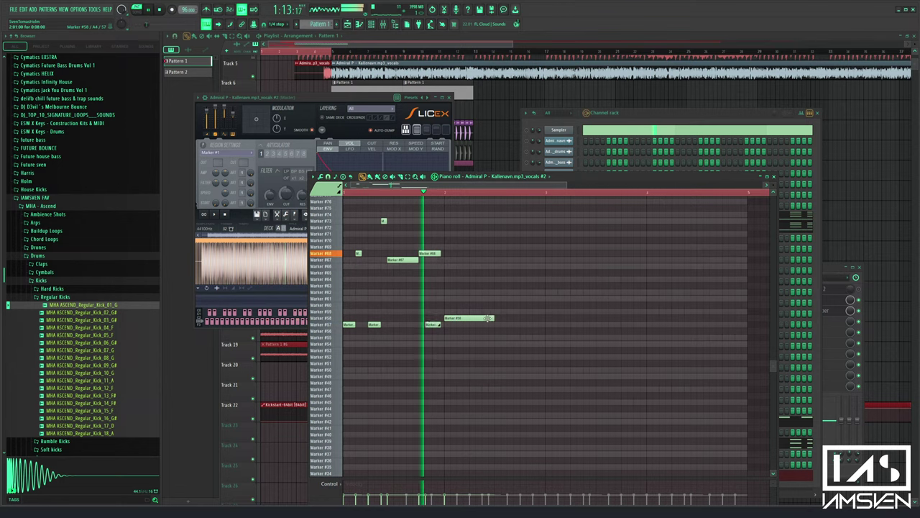
Shorten the Marker #58 note to two steps, add another two-step Marker #58 note at step 5 of bar 2, and play the phrase
left_click_drag(488, 318, 470, 318)
key("space")
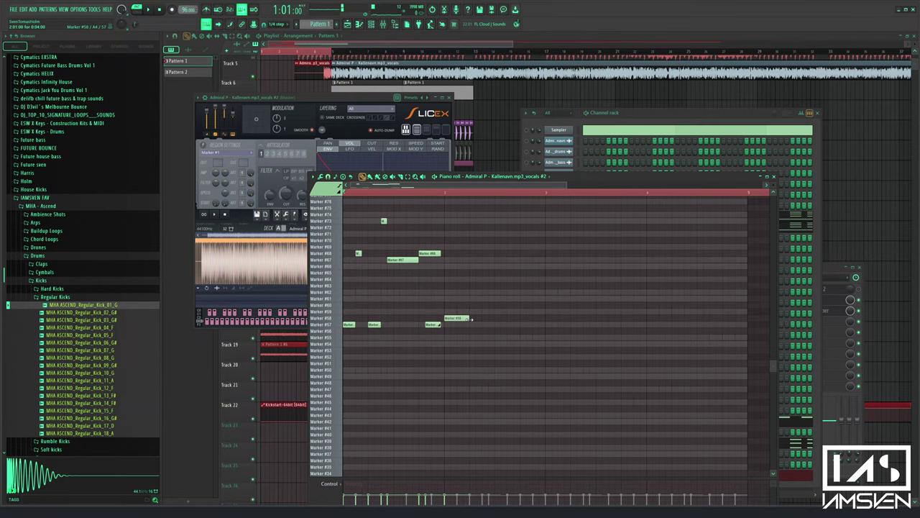
key("space")
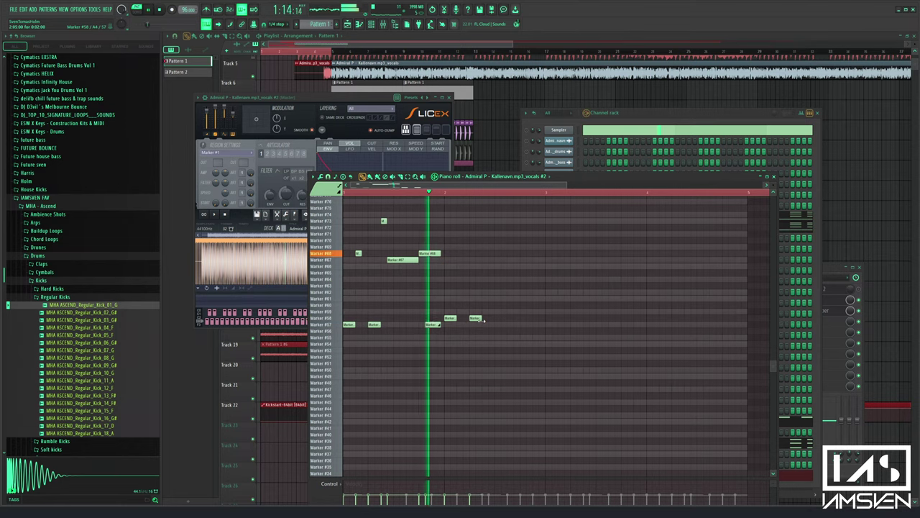
key("space")
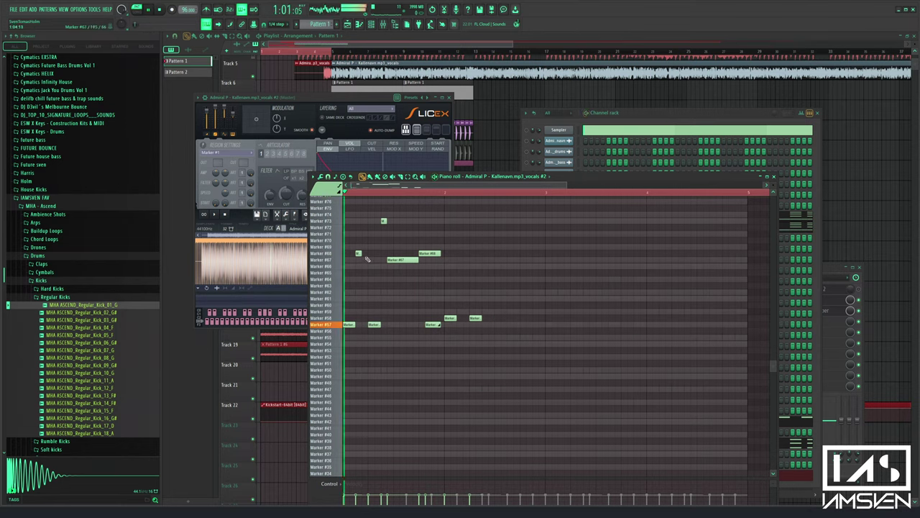
Try short notes on Marker #59 and Marker #60 around the second Marker #58 note, then remove them and play the phrase
key("space")
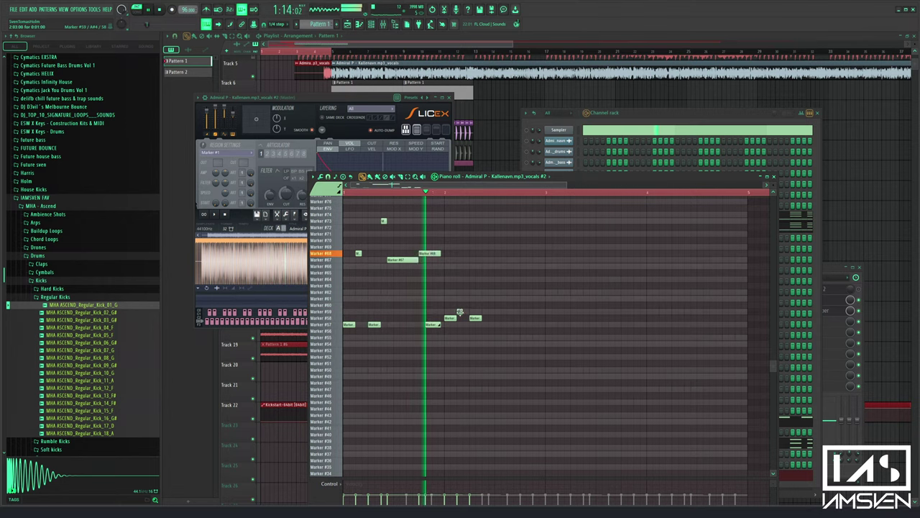
key("space")
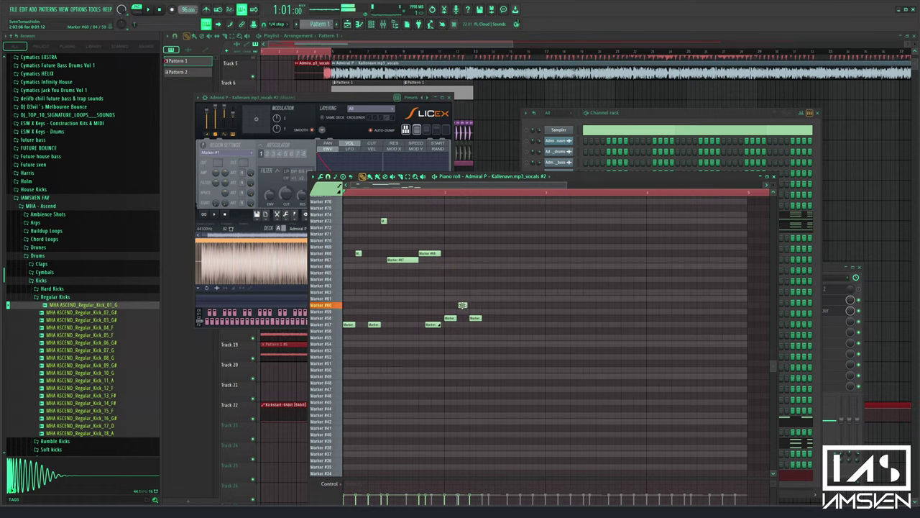
key("space")
left_click(487, 305)
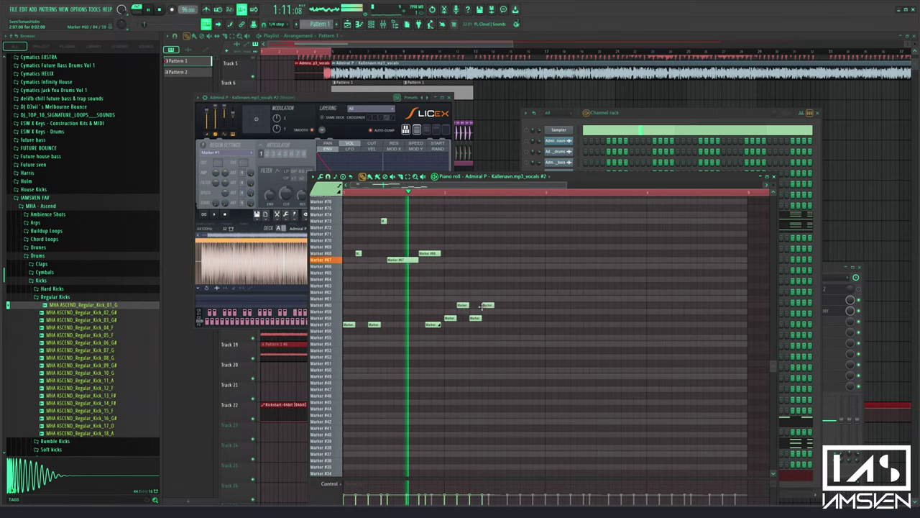
key("space")
right_click(484, 305)
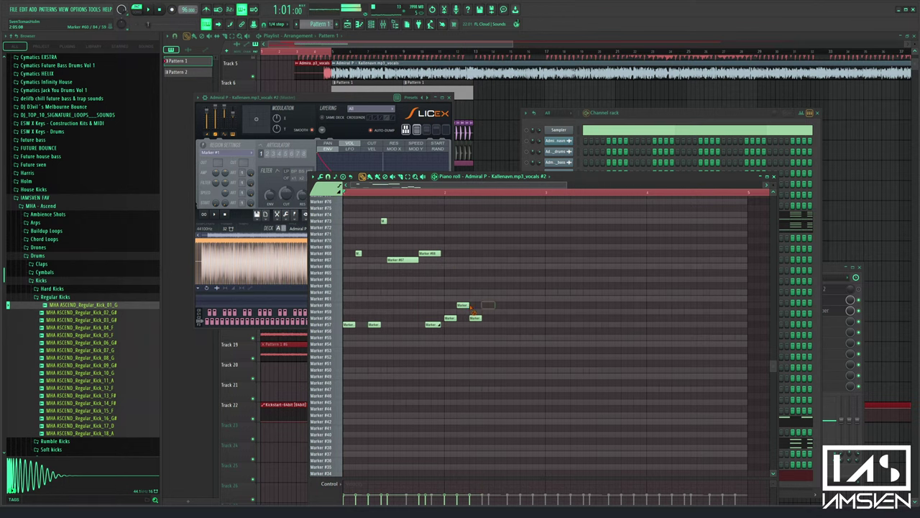
key("space")
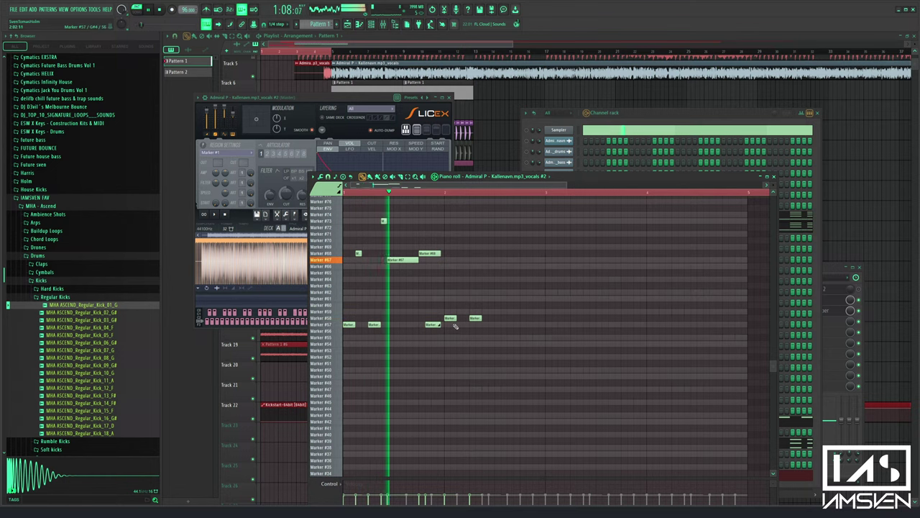
Extend the first Marker #58 note to four steps and replace the second with an adjoining four-step Marker #58 note
key("space")
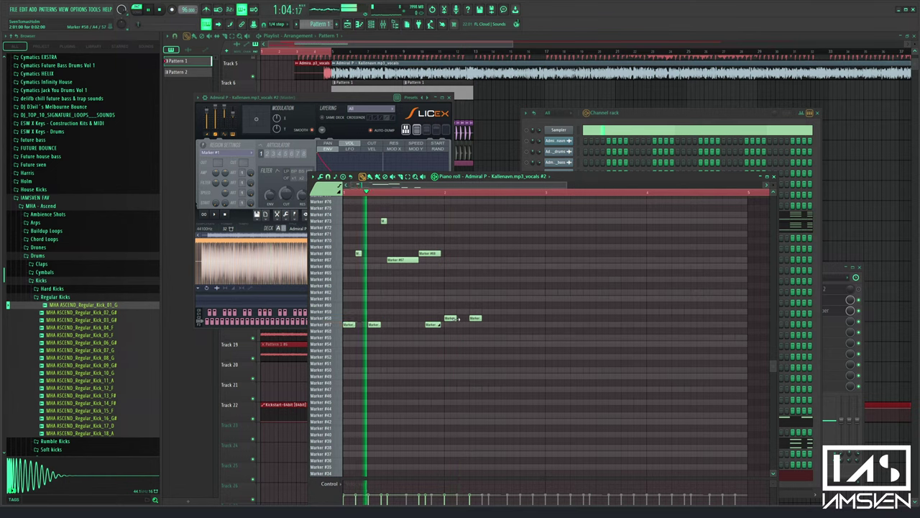
left_click_drag(454, 319, 467, 319)
right_click(475, 319)
left_click(472, 318)
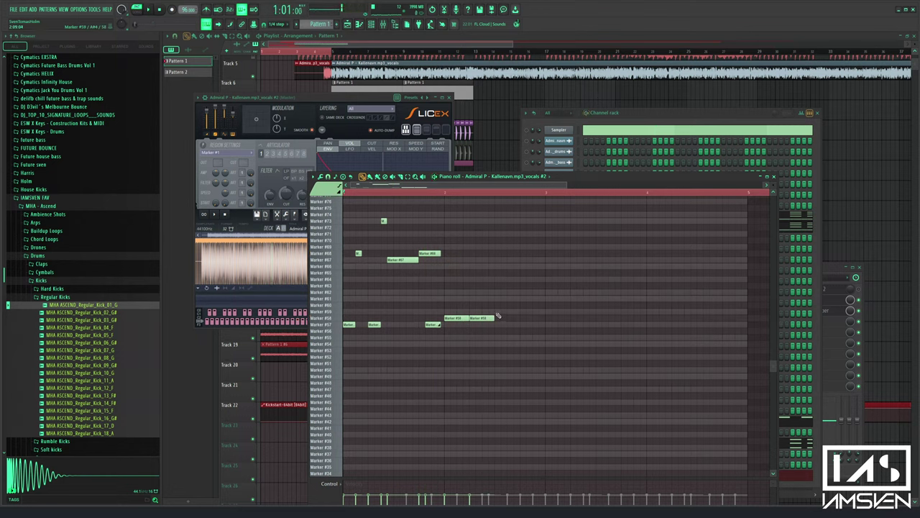
Try a four-step note at step 9 of bar 2 on Marker #59 and Marker #62, playing the phrase with each
key("space")
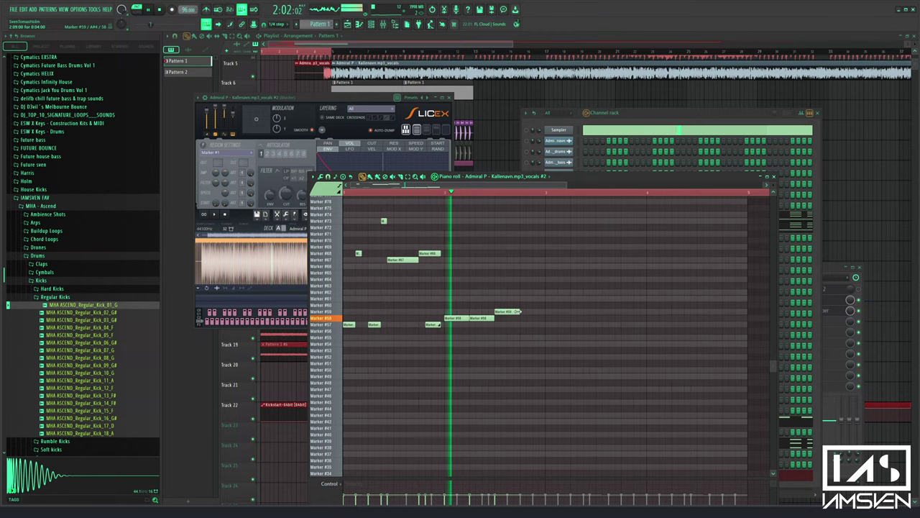
key("space")
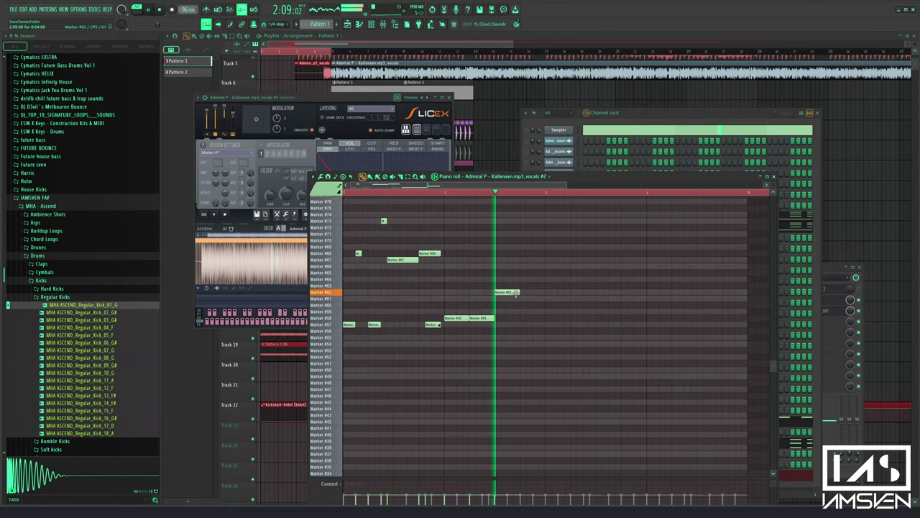
key("space")
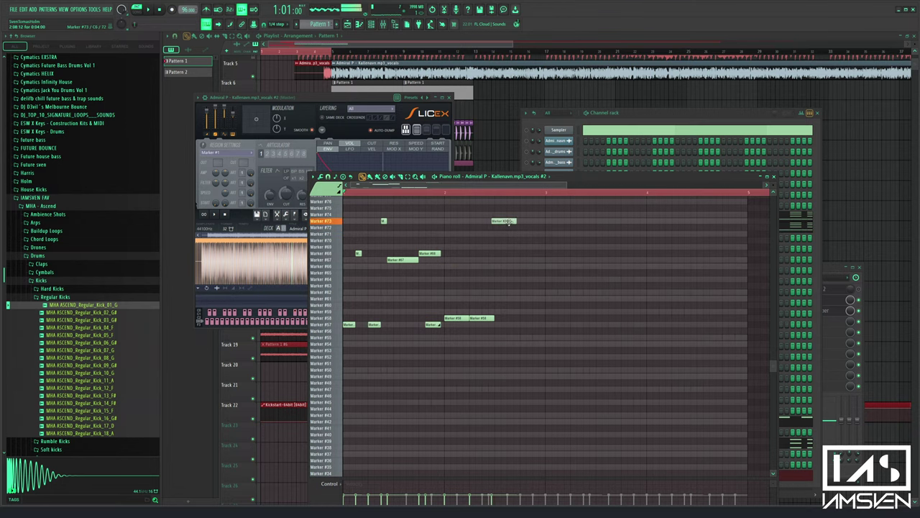
Try pairs of four-step notes in the second half of bar 2, Marker #74 or Marker #75 followed by Marker #76, and play them
scroll(511, 210, "up", 3)
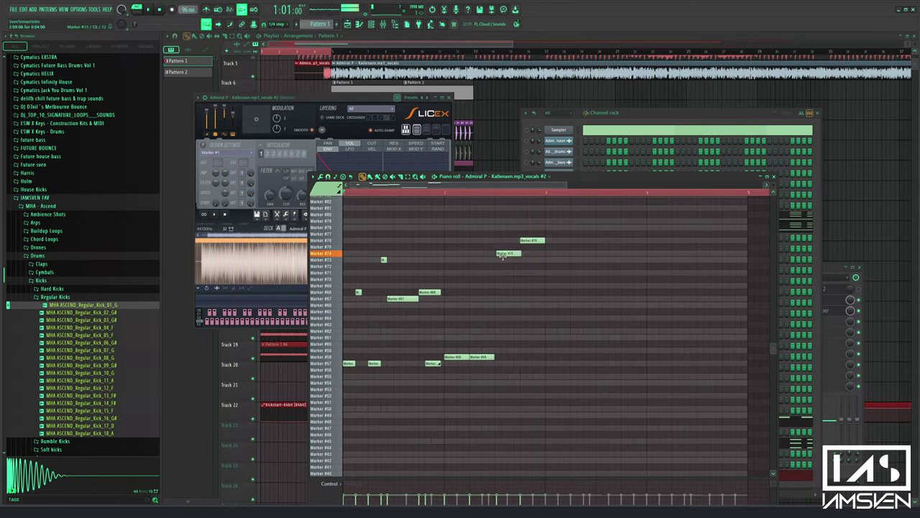
key("space")
mouse_move(508, 253)
left_mouse_down()
mouse_move(495, 253)
mouse_move(517, 244)
left_mouse_up()
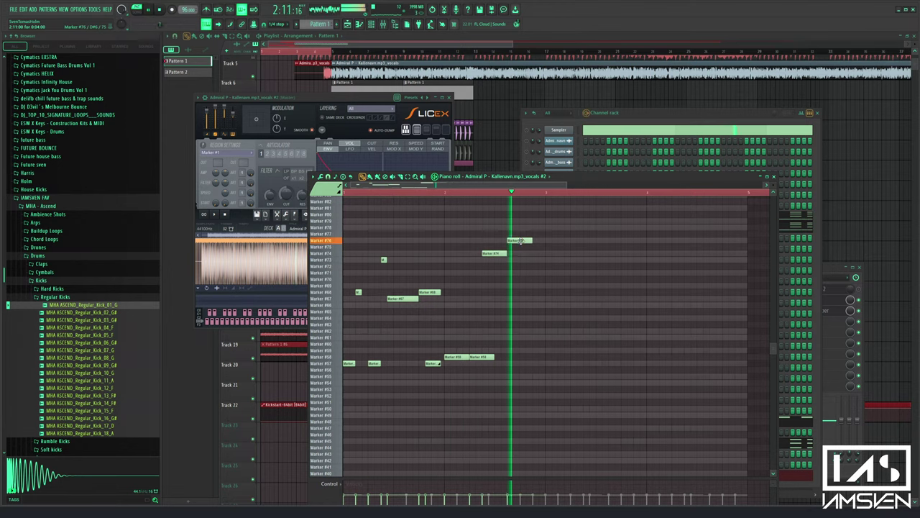
left_click_drag(516, 242, 528, 241)
key("space")
key("space")
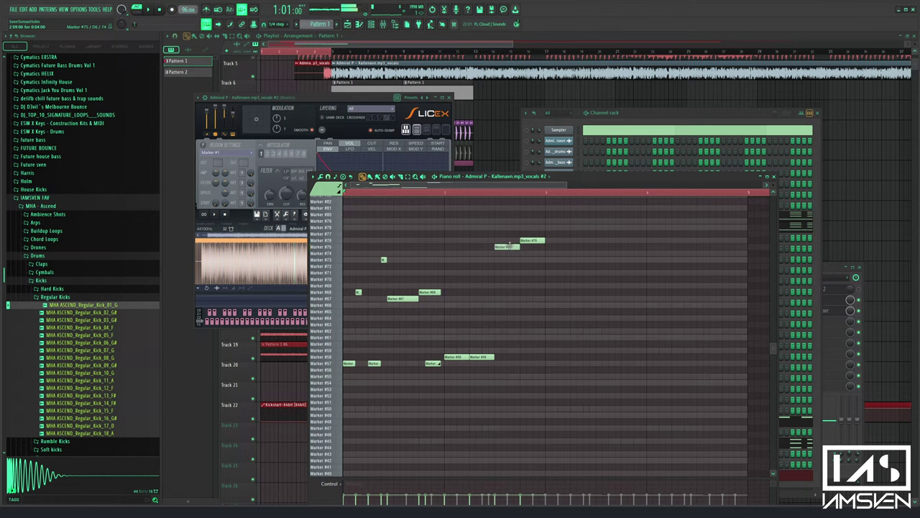
key("space")
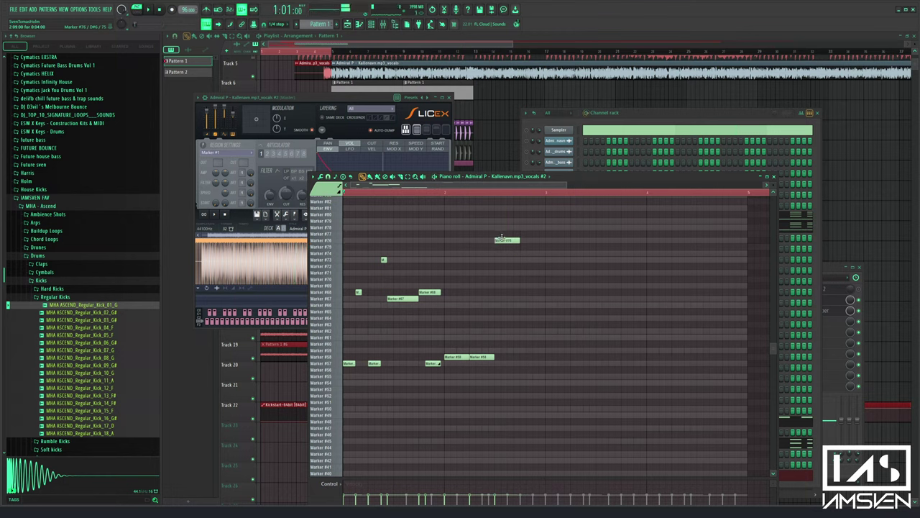
Extend the Marker #76 note at step 9 of bar 2 to eight steps, move it to Marker #64 and play the phrase
left_click_drag(540, 241, 545, 241)
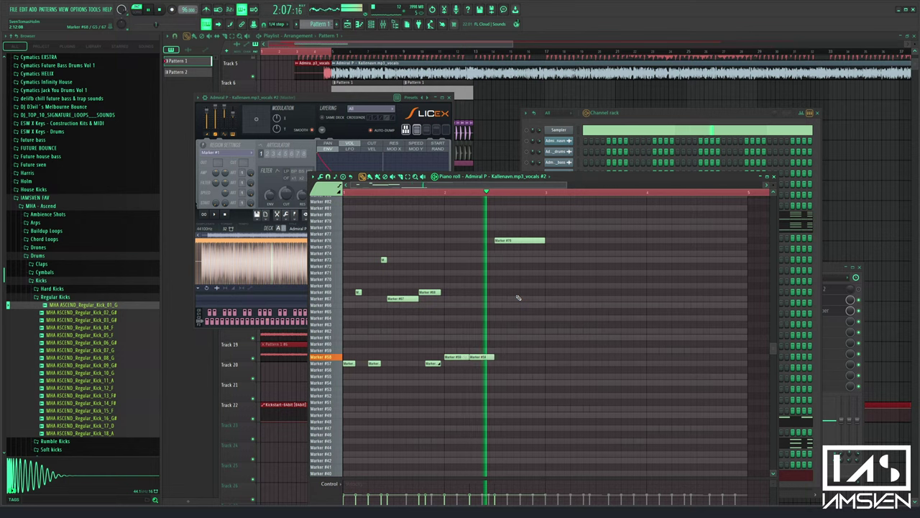
key("space")
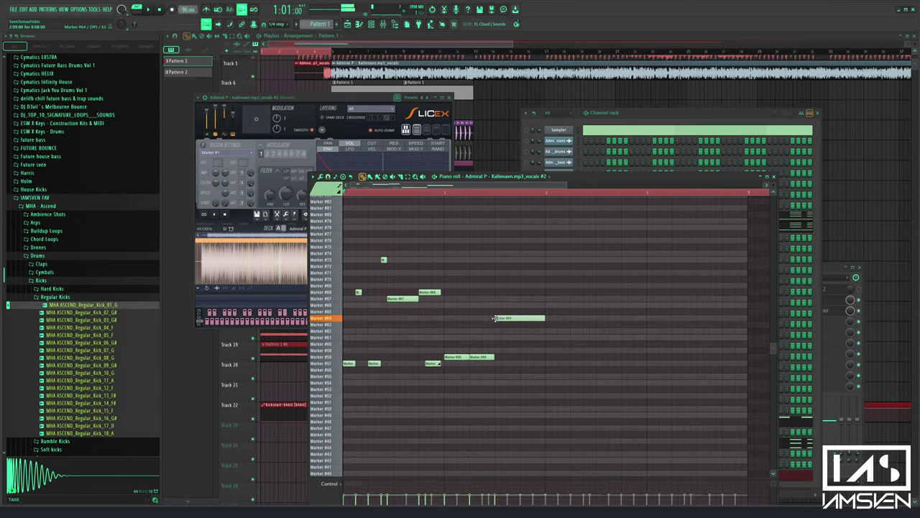
key("space")
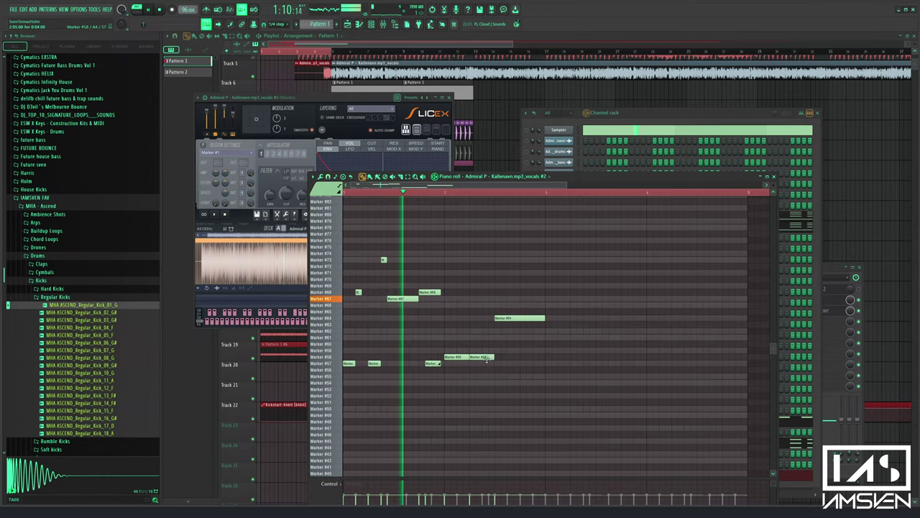
Try a two-step Marker #63 note at step 7 of bar 2, shortening the second Marker #58 note to two steps, and play the phrase
key("space")
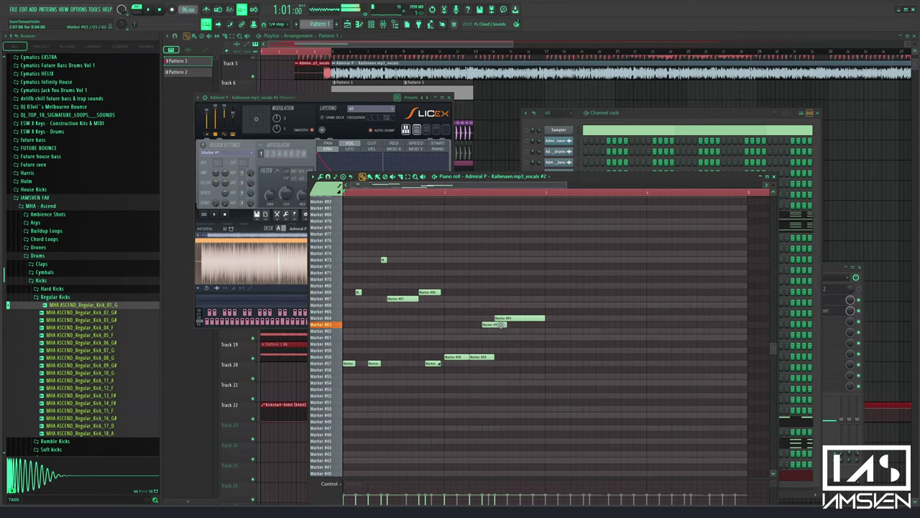
key("space")
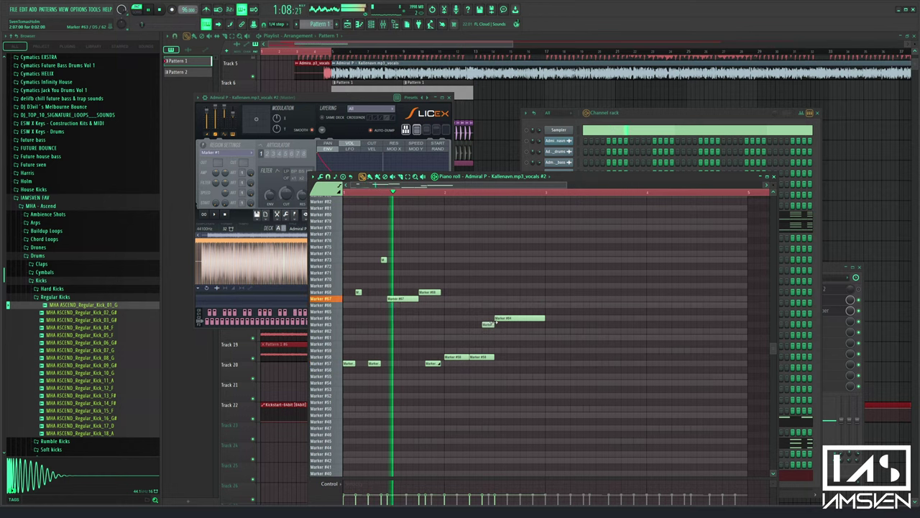
left_click_drag(493, 356, 483, 357)
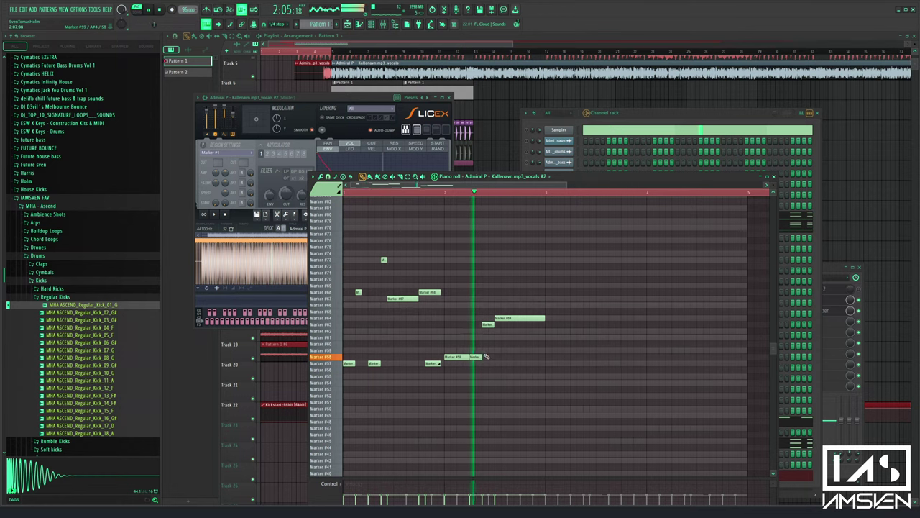
key("space")
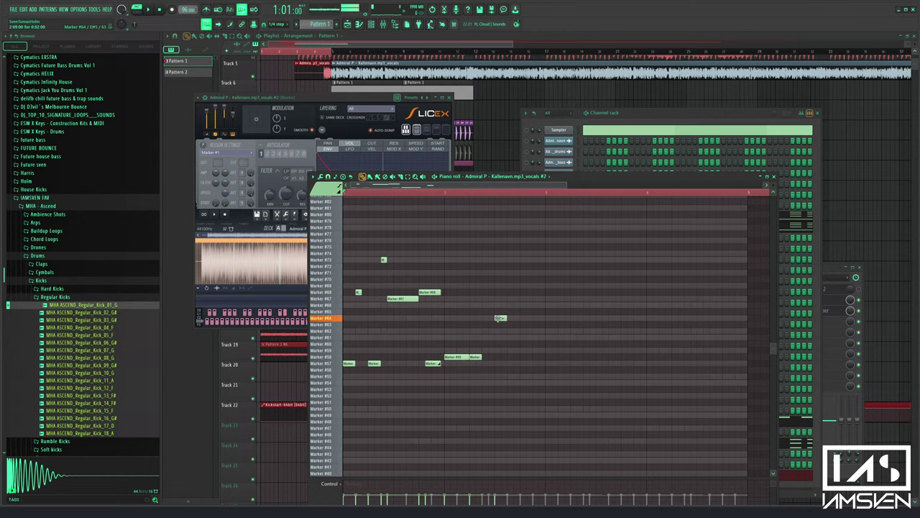
Lengthen the step 9 note on Marker #65 to about eight steps, and replace the short Marker #62 note by extending the second Marker #58 note
key("space")
left_click_drag(506, 312, 548, 312)
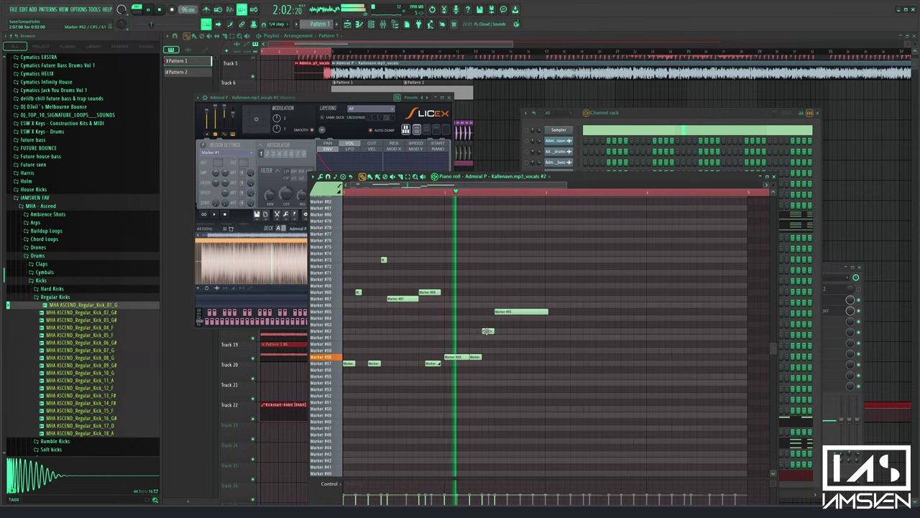
right_click(487, 331)
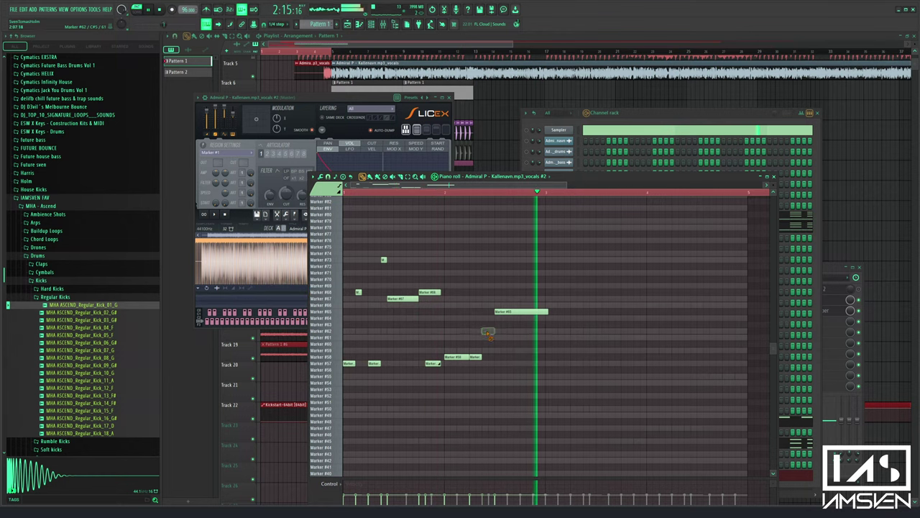
key("space")
key("space")
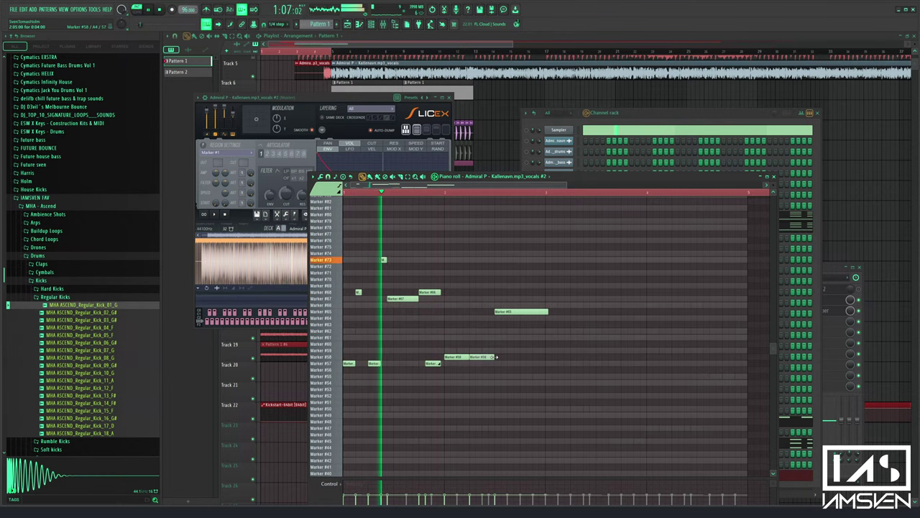
Add a slide note to the second Marker #58 note and try it on Marker #55, Marker #54 and Marker #56, playing from bar 2
key("space")
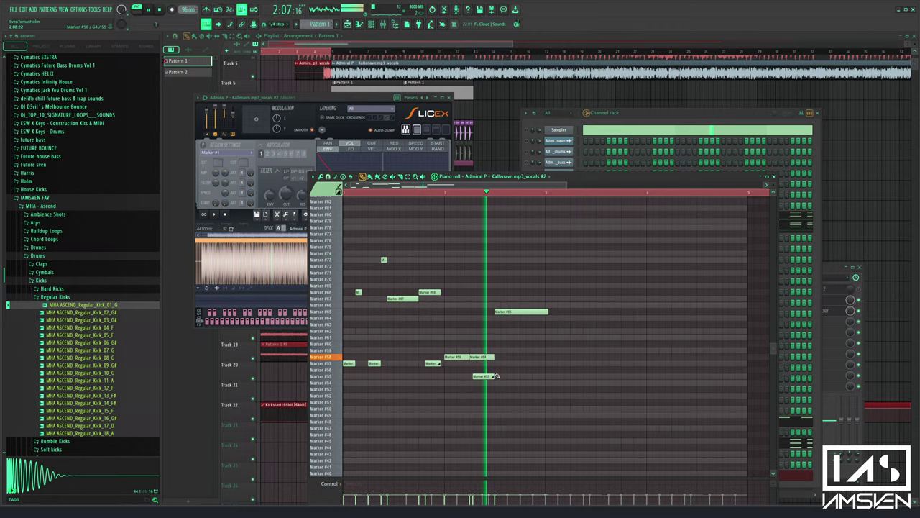
key("space")
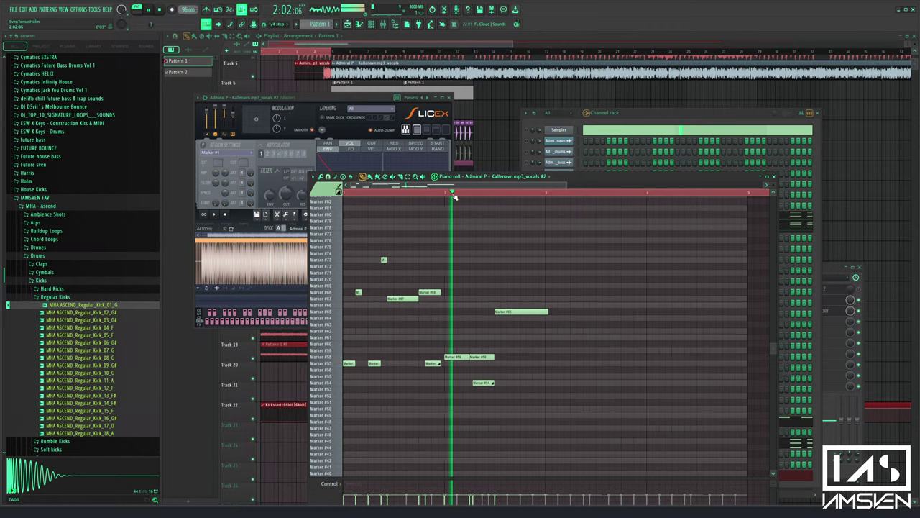
mouse_move(485, 383)
left_mouse_down()
mouse_move(486, 361)
mouse_move(488, 370)
left_mouse_up()
key("space")
key("space")
key("space")
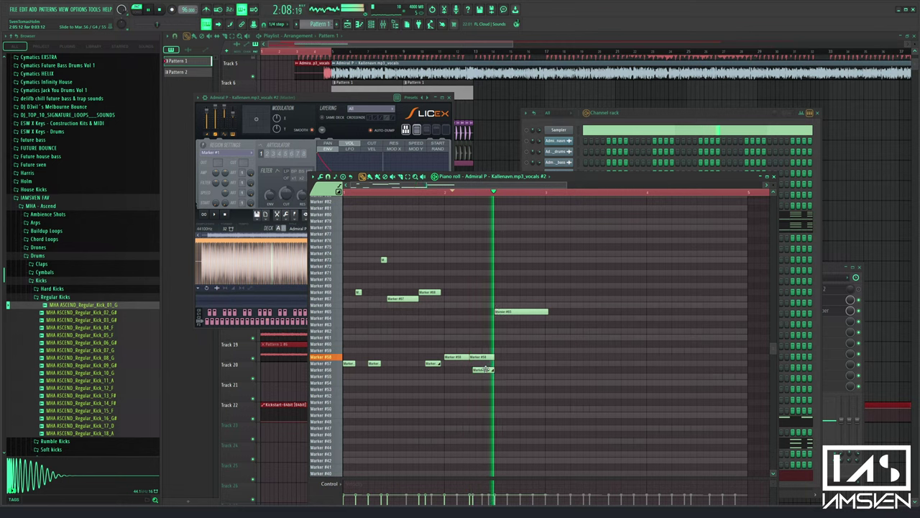
Try the slide note on Marker #59 and Marker #55, then place it on Marker #45 during playback
left_click_drag(486, 370, 488, 409)
key("space")
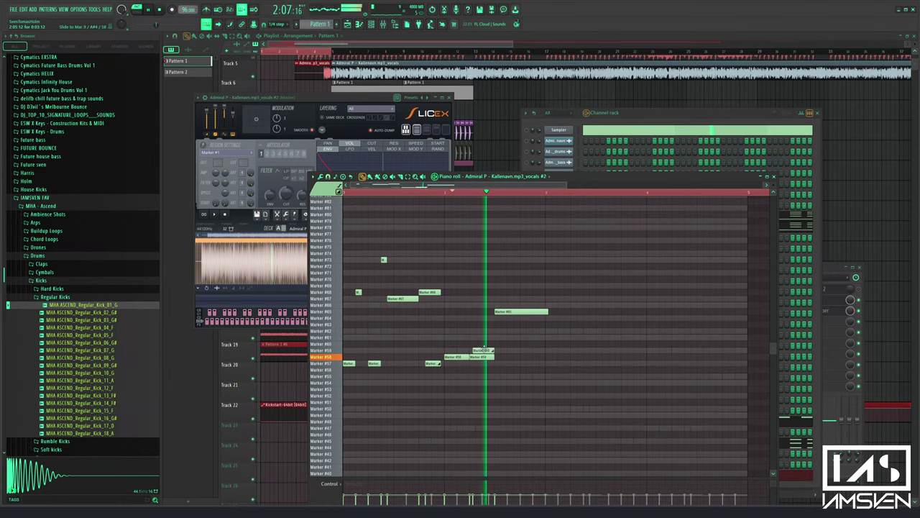
mouse_move(483, 354)
left_mouse_down()
mouse_move(485, 311)
mouse_move(486, 375)
left_mouse_up()
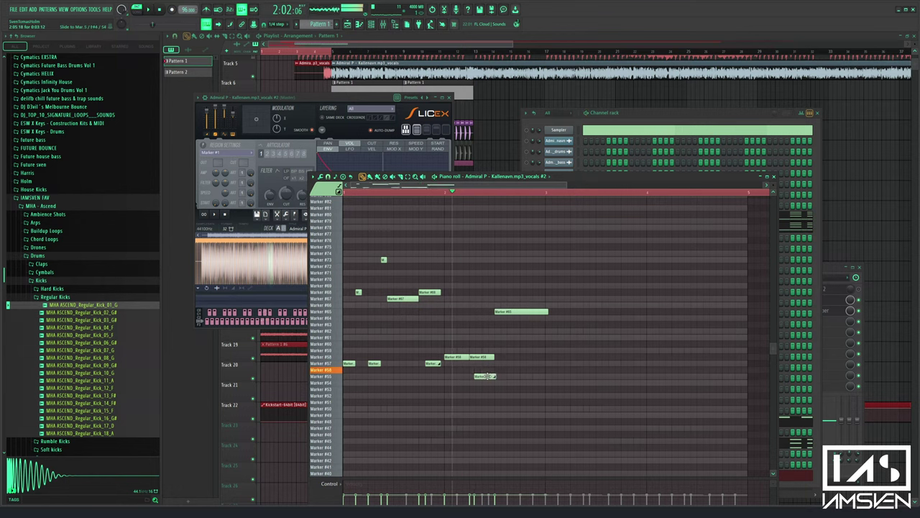
left_click_drag(487, 449, 488, 440)
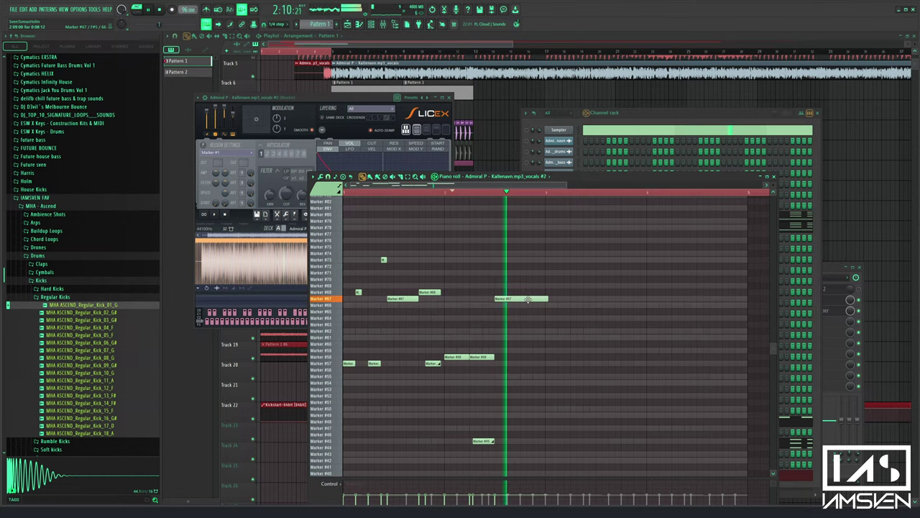
Shorten the Marker #67 note at step 9 of bar 2 to four steps and try a four-step Marker #71 or Marker #73 note after it
key("space")
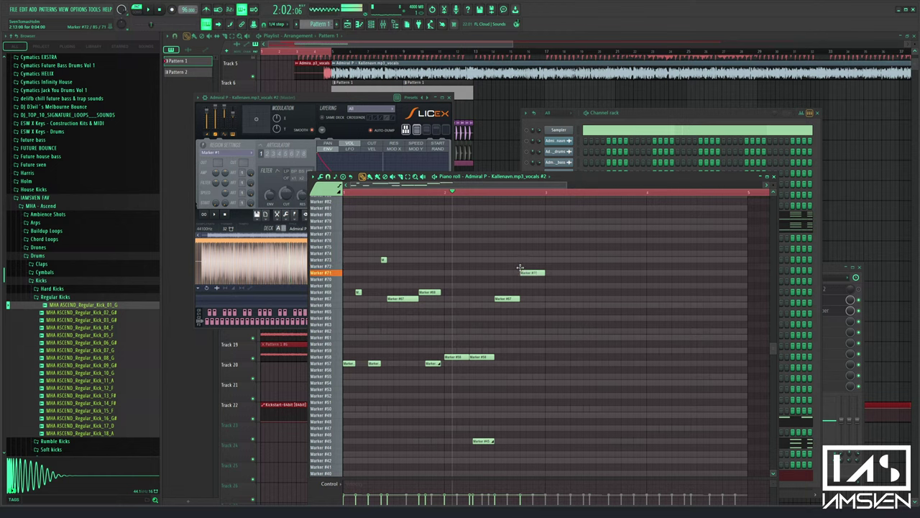
key("space")
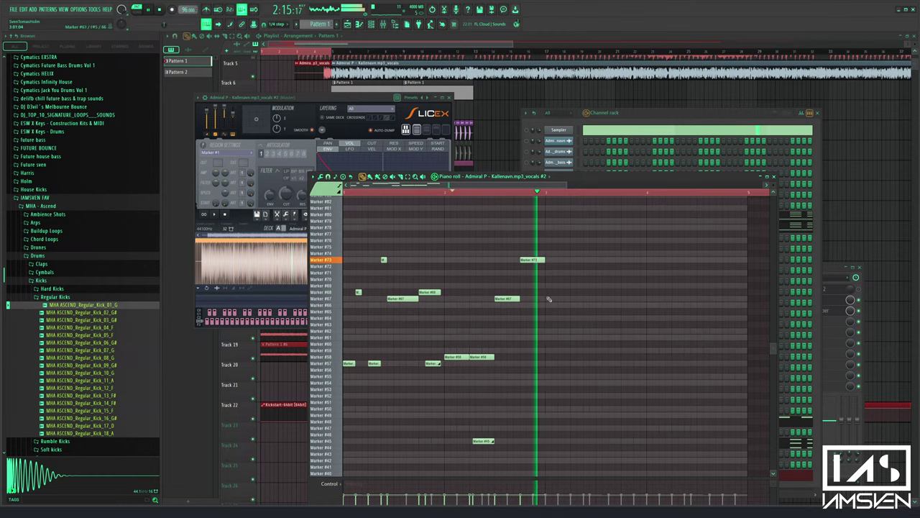
key("space")
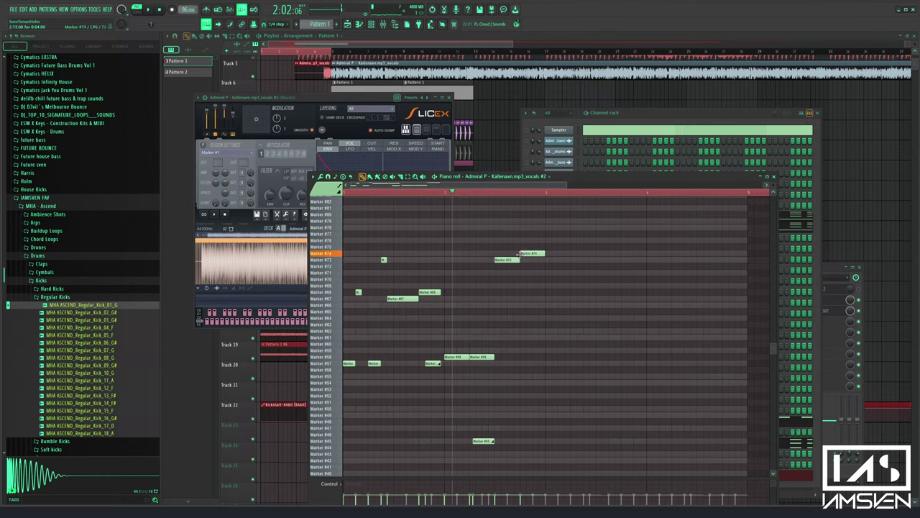
Play the phrase with Marker #73 followed by Marker #74, then move the step 13 note to Marker #76 and play it again
key("space")
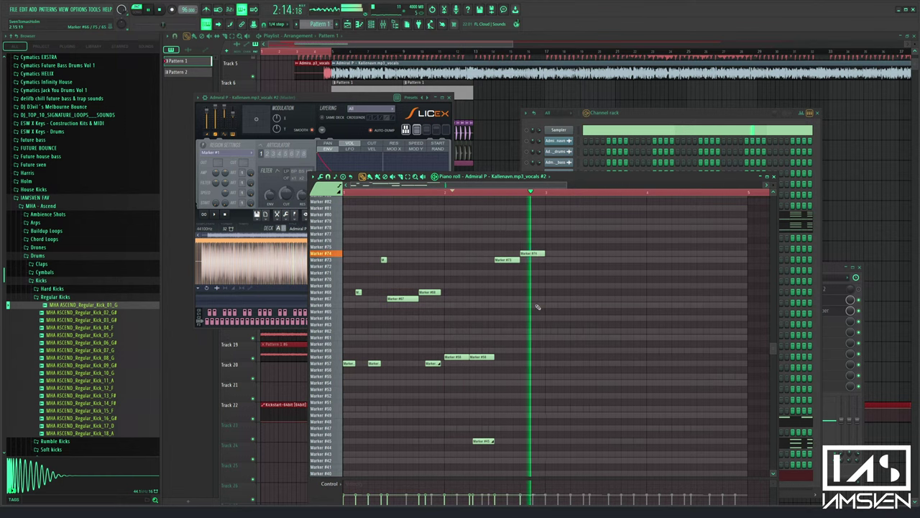
key("space")
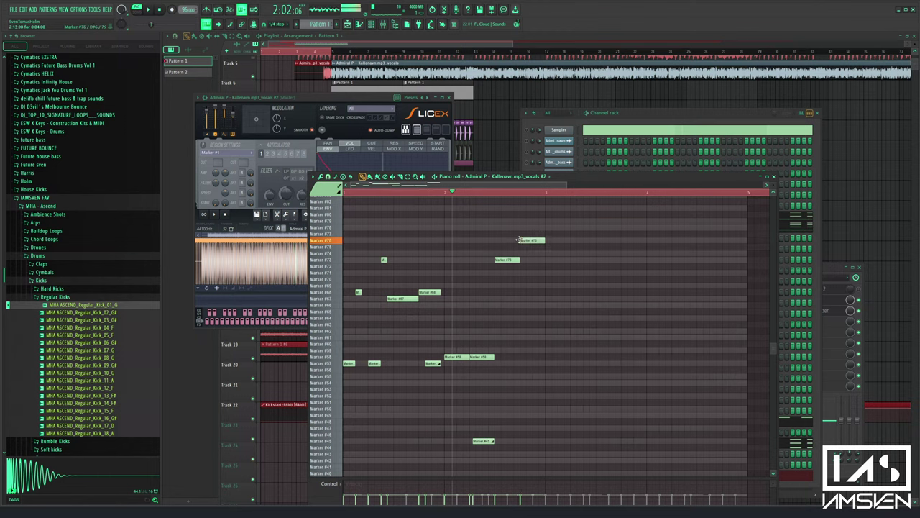
key("space")
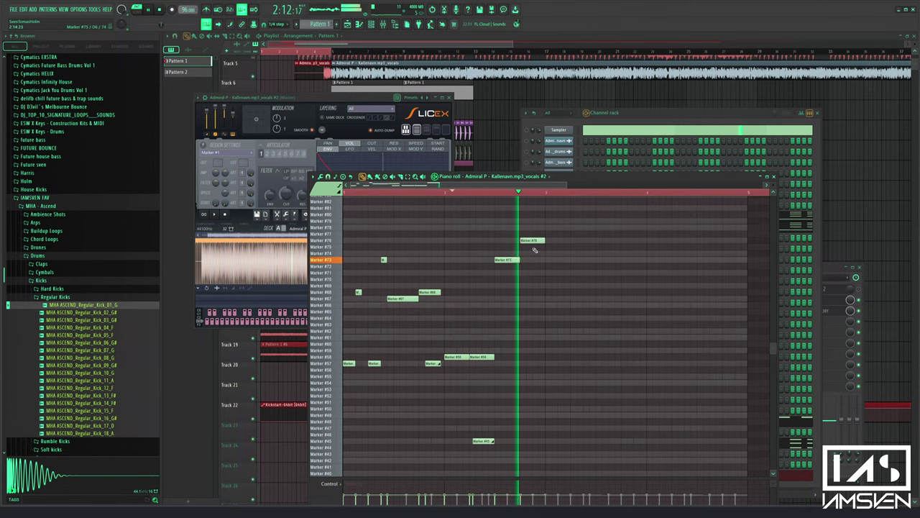
key("space")
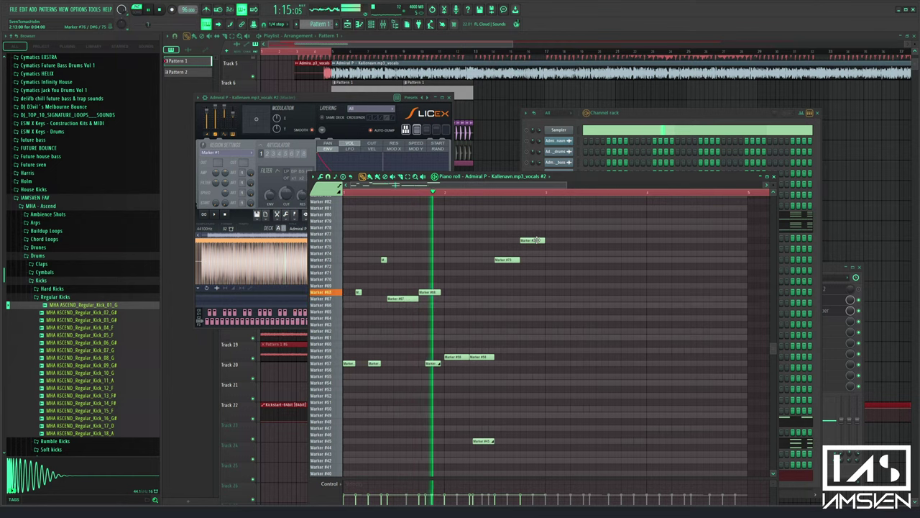
Delete all the notes in bar 2, including the slide note, and stop playback
right_click(535, 240)
right_click(508, 260)
right_click(483, 356)
key("space")
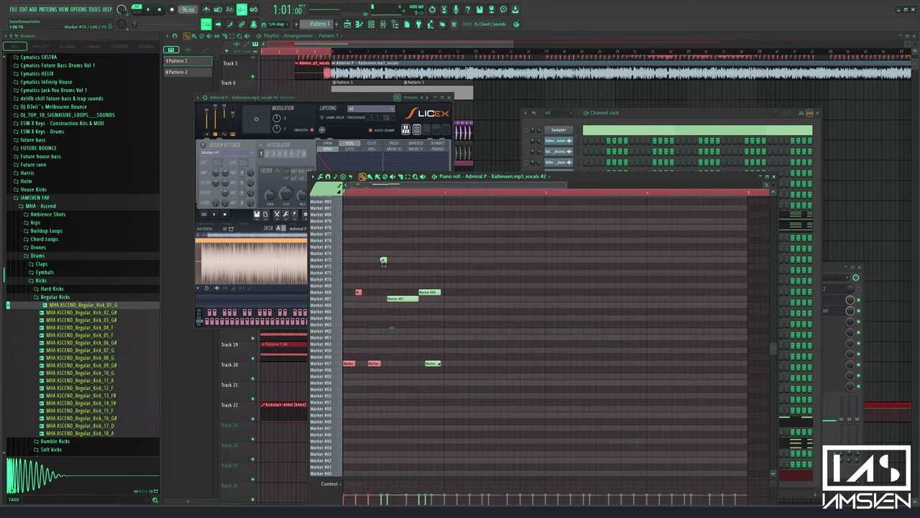
Copy the first four notes of bar 1, on Markers #57, #68, #57 and #73, to the start of bar 2 and play the phrase
key("ctrl+b")
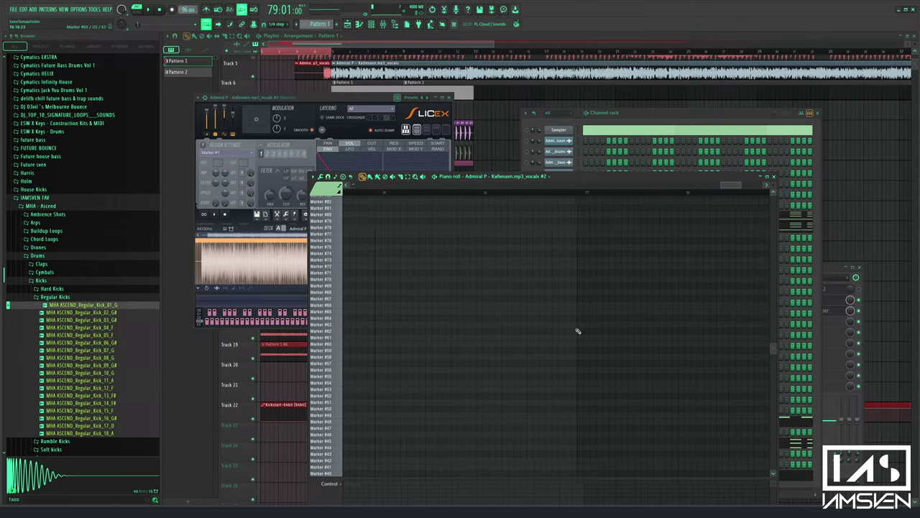
key("ctrl+z")
scroll(569, 185, "down", 3)
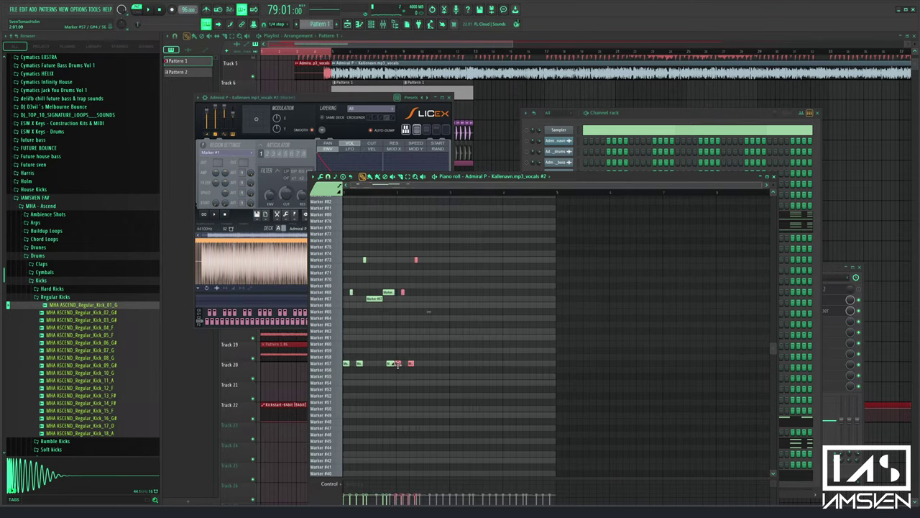
key("space")
key("space")
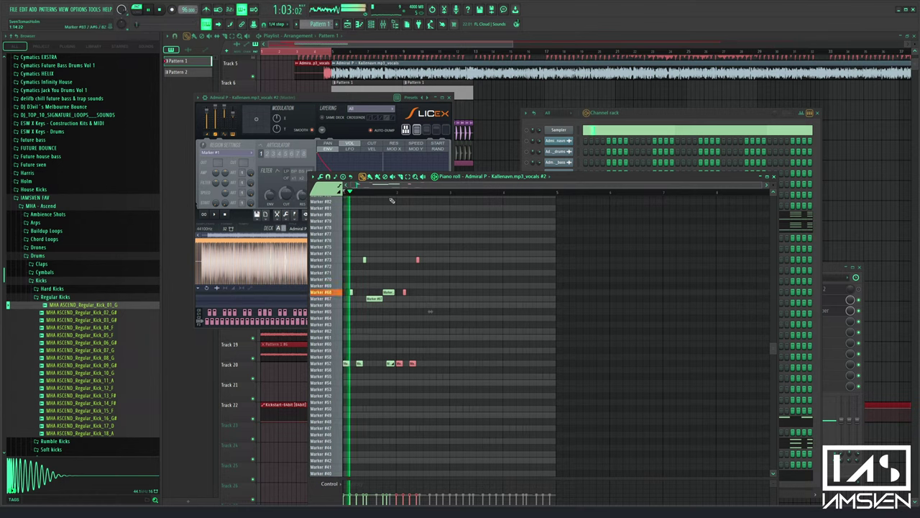
key("space")
scroll(392, 199, "up", 6)
key("space")
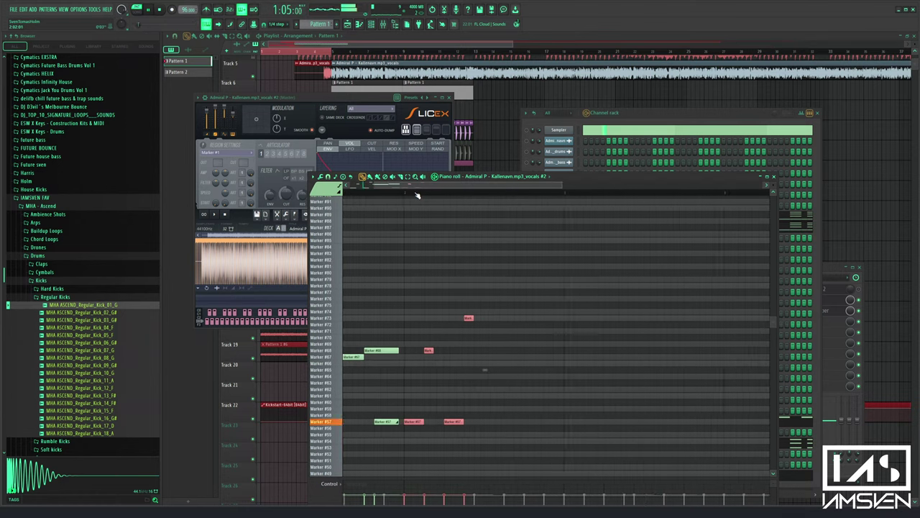
Add a four-step Marker #62 note at step 9 of bar 2 and play the phrase
scroll(484, 301, "down", 3)
scroll(484, 301, "up", 3)
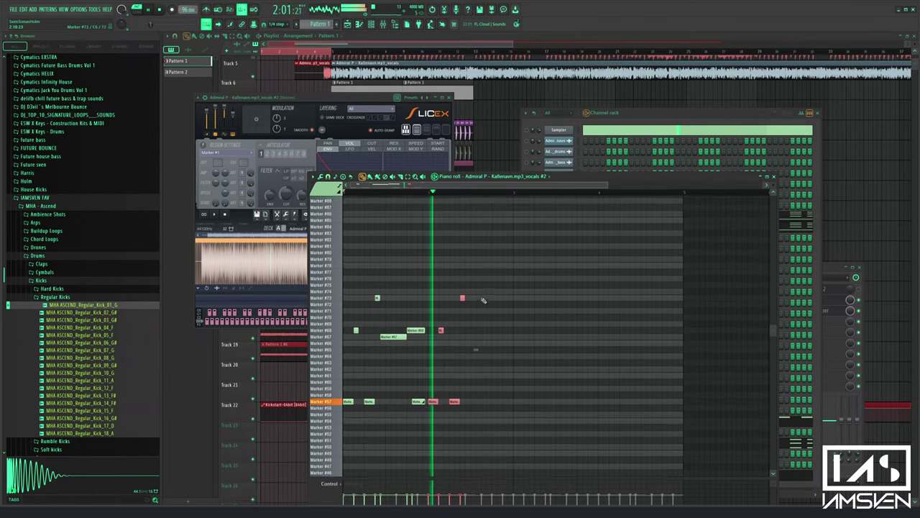
key("space")
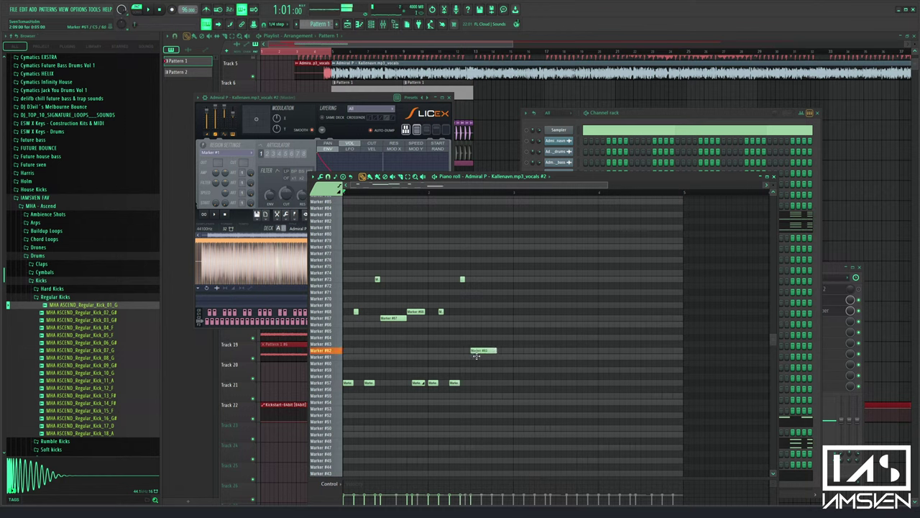
key("space")
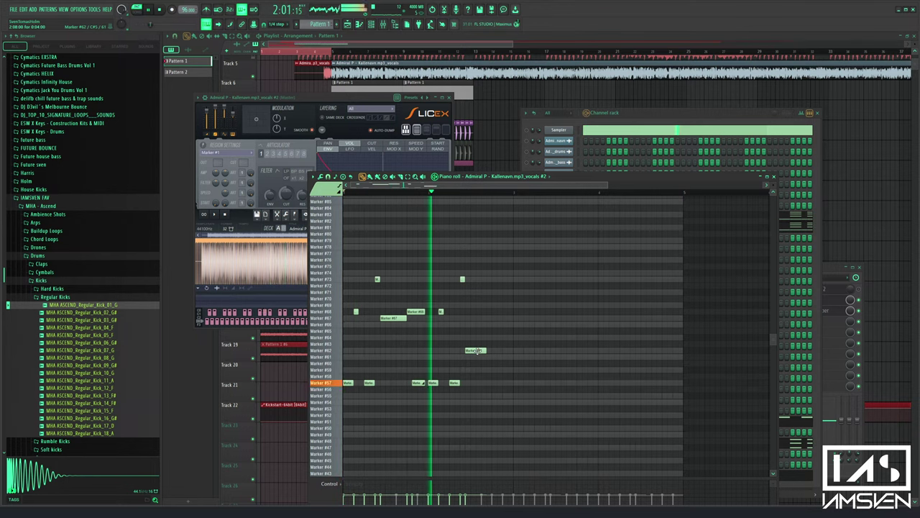
key("space")
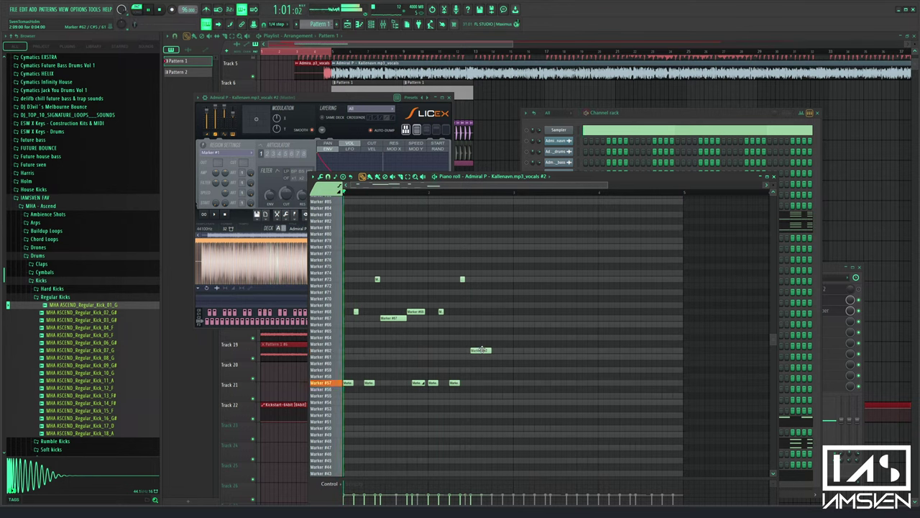
key("space")
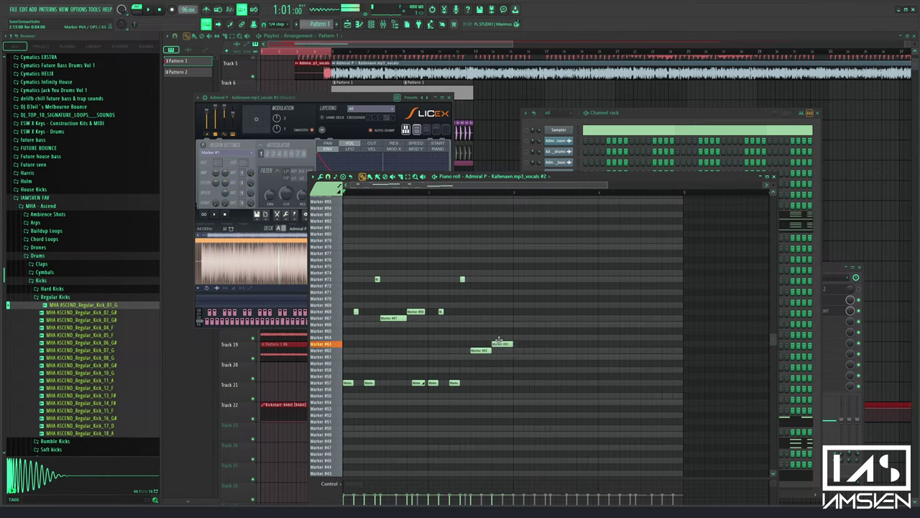
Try a Marker #63 note after the Marker #62 note, then move it to Marker #64 at step 11 with a six-step length
key("space")
key("space")
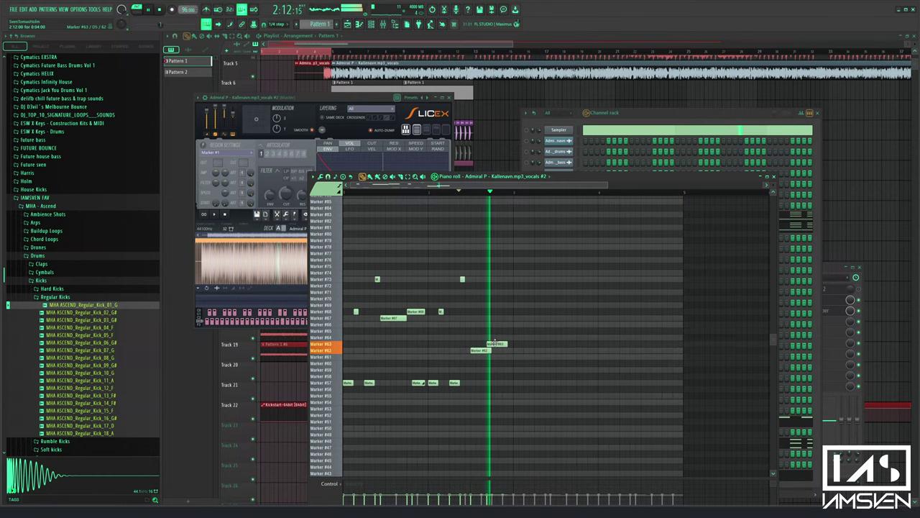
key("space")
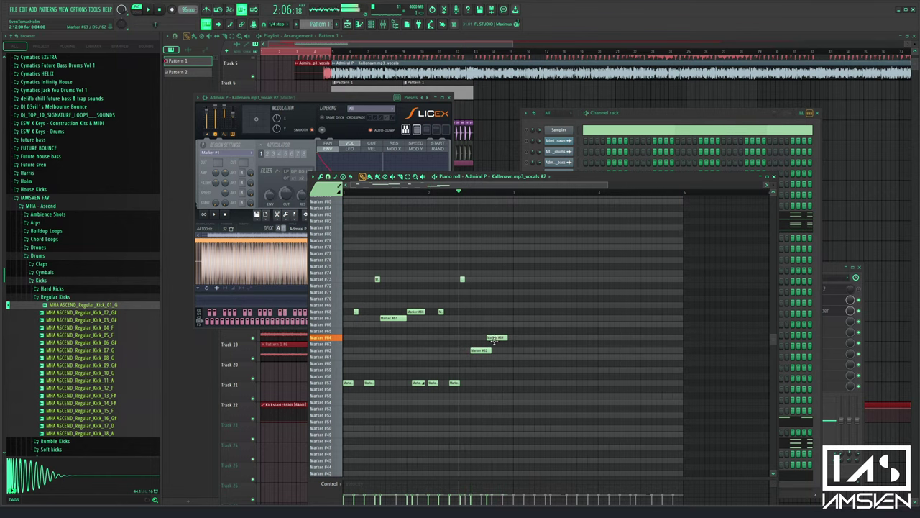
key("space")
left_click_drag(490, 339, 514, 337)
key("space")
key("space")
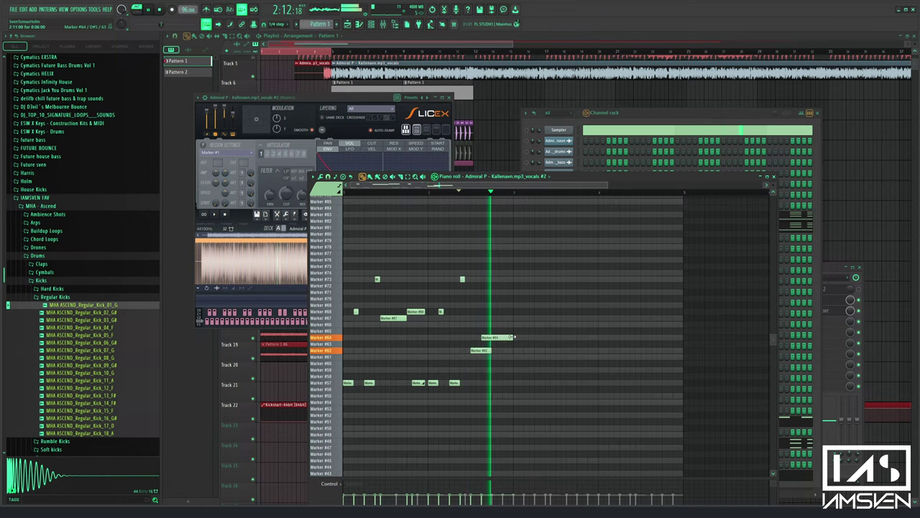
Add a Marker #65 note near the end of bar 2 and fit it to one step at step 16, playing the phrase
left_click(506, 330)
key("space")
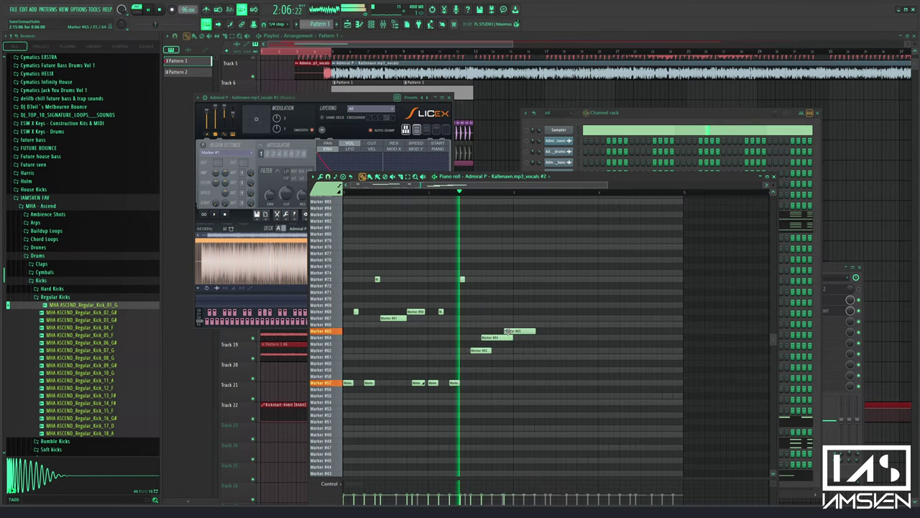
left_click_drag(507, 331, 511, 327)
key("space")
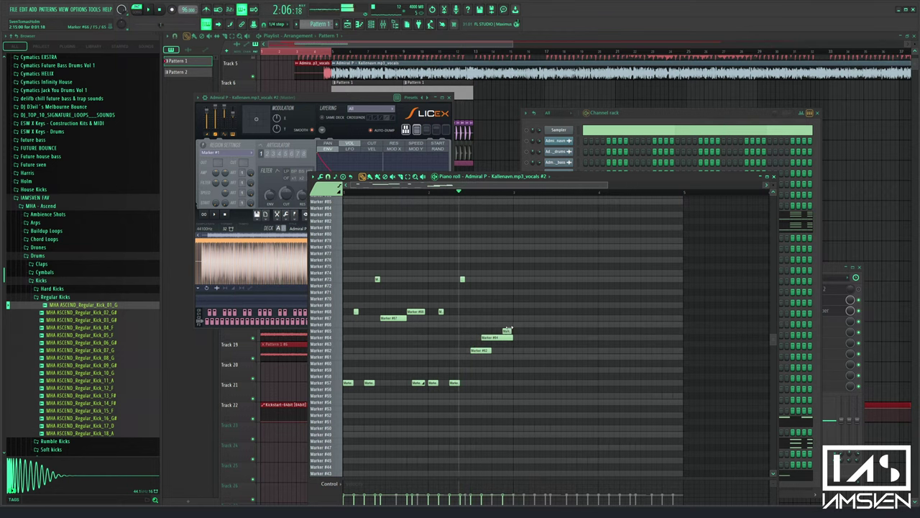
key("space")
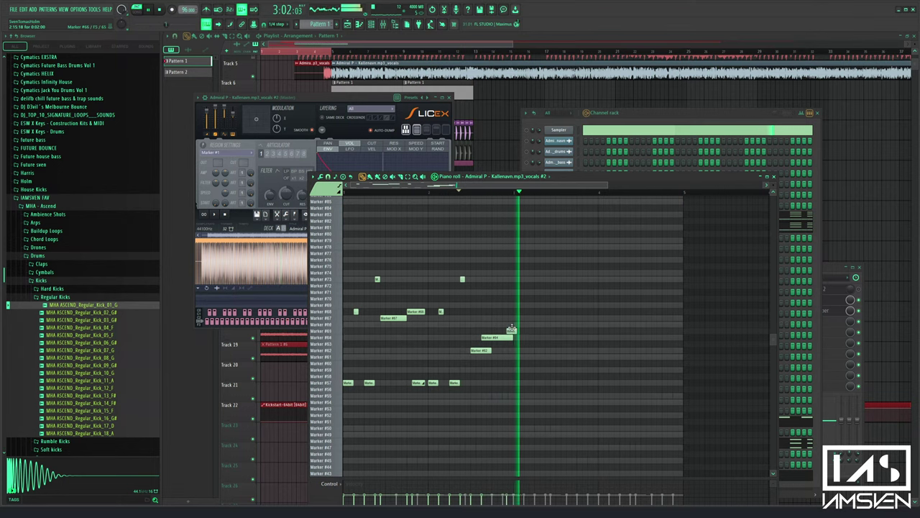
left_click_drag(516, 330, 510, 328)
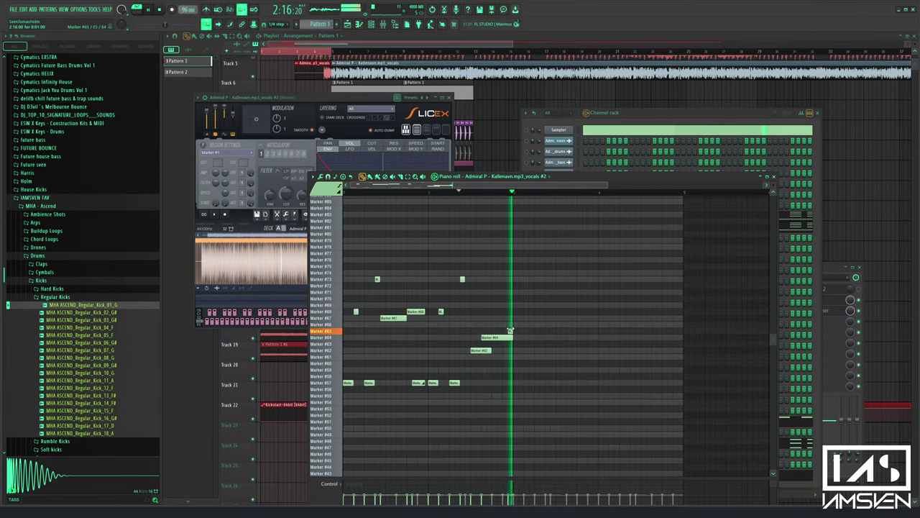
Duplicate the whole two-bar phrase into bars 3 and 4 and play it
left_click_drag(540, 262, 295, 425)
key("ctrl+b")
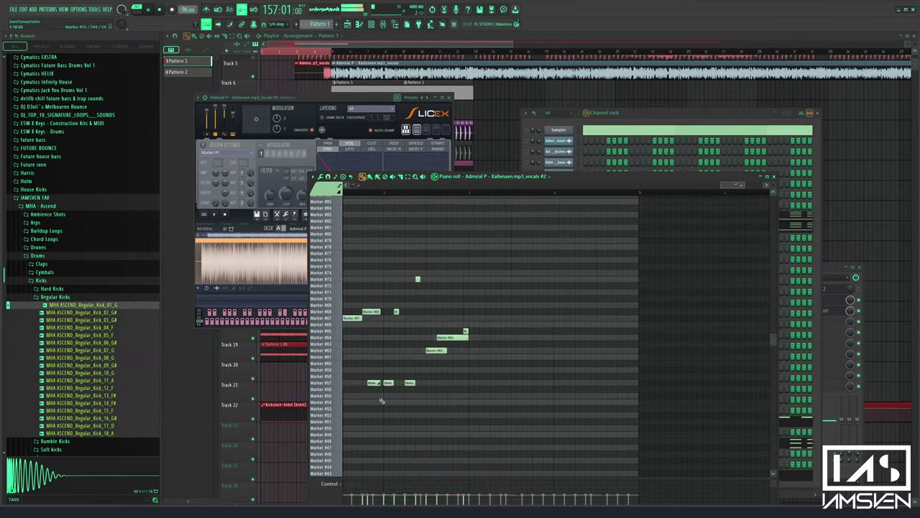
key("Delete")
scroll(581, 197, "down", 5)
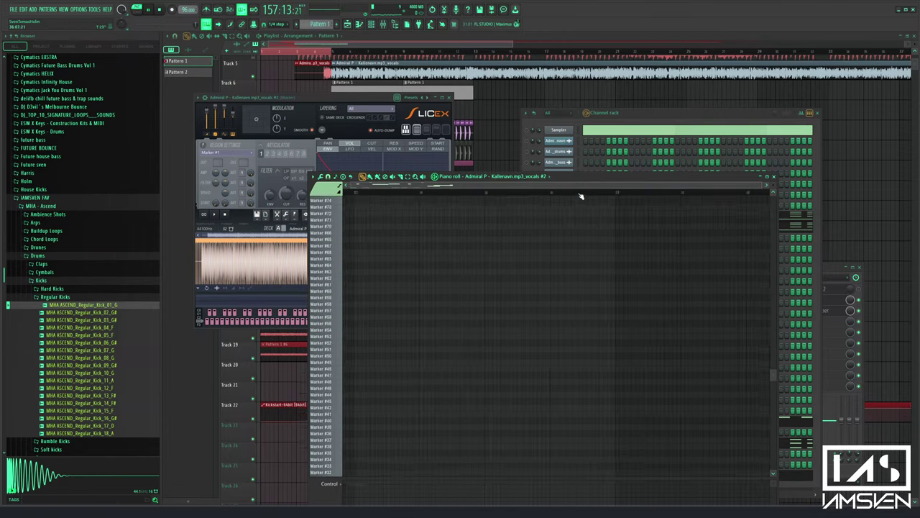
scroll(471, 255, "up", 3)
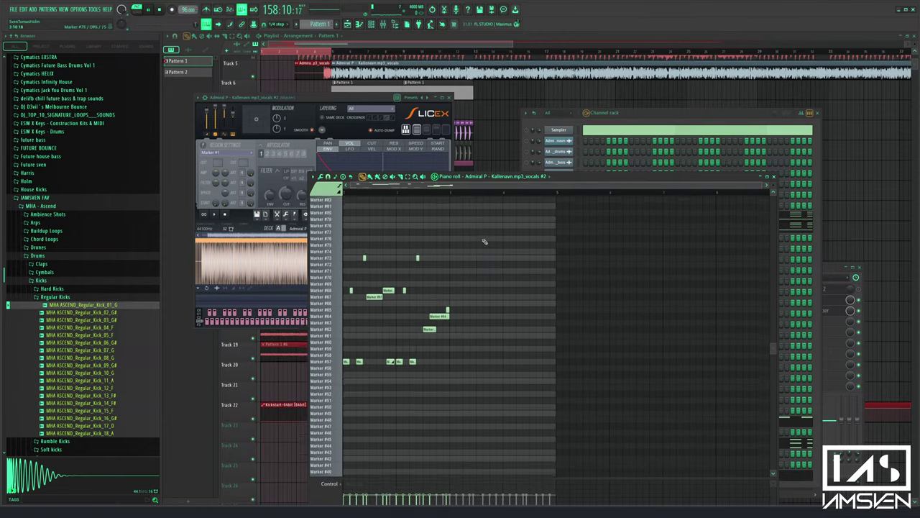
left_click_drag(485, 236, 341, 431)
left_click_drag(348, 363, 455, 367)
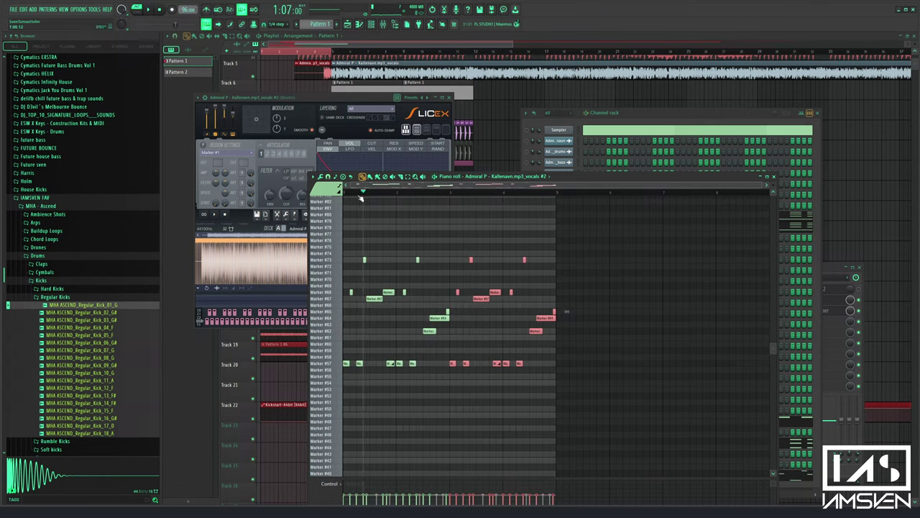
key("space")
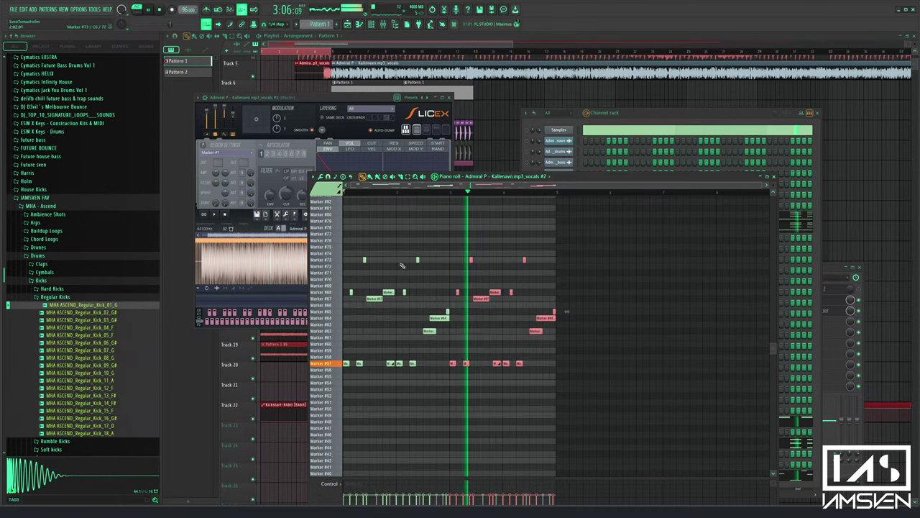
Delete the copied notes in bars 3 and 4 and play the two-bar phrase again
left_click_drag(580, 238, 453, 379)
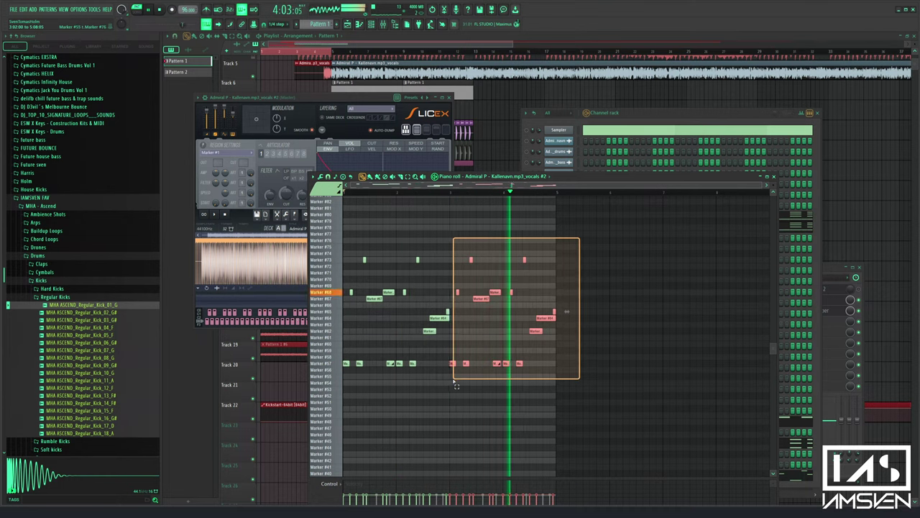
key("Delete")
key("space")
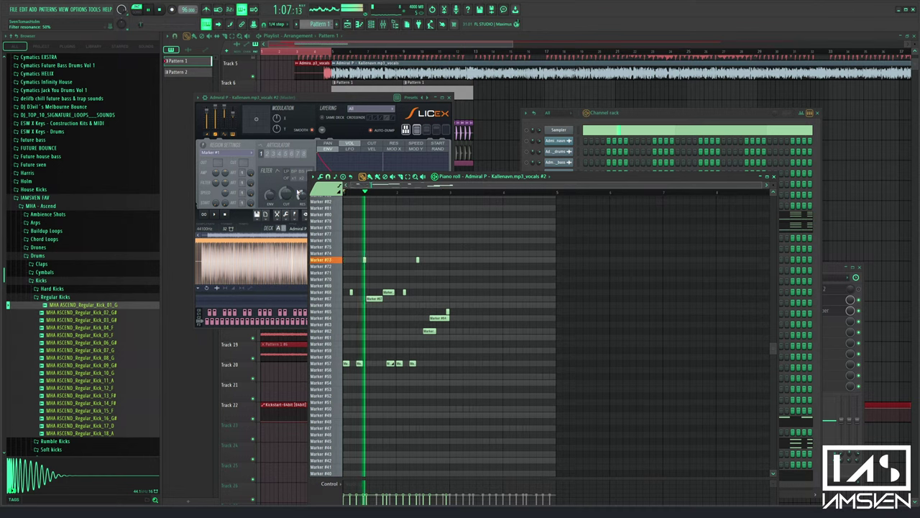
key("space")
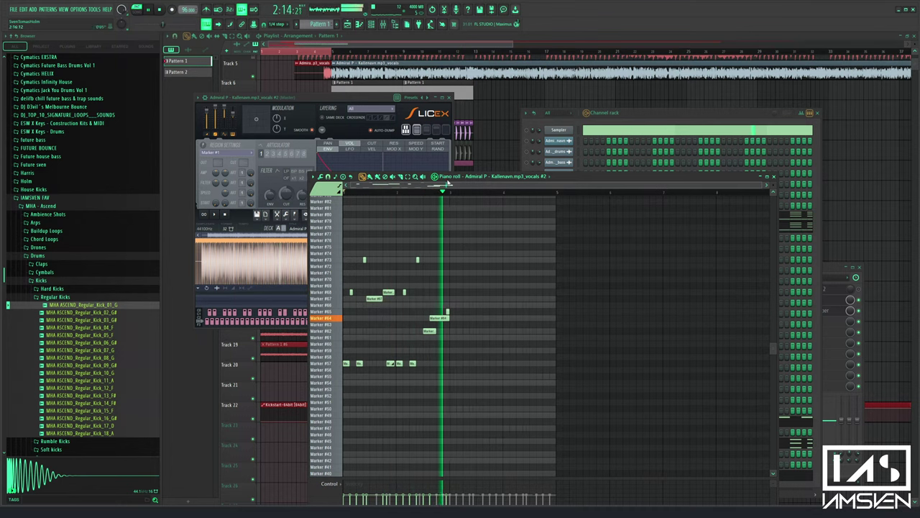
Delete all the notes in bar 2, keeping only the bar 1 phrase
left_click_drag(479, 256, 417, 334)
left_click_drag(466, 212, 397, 376)
key("Delete")
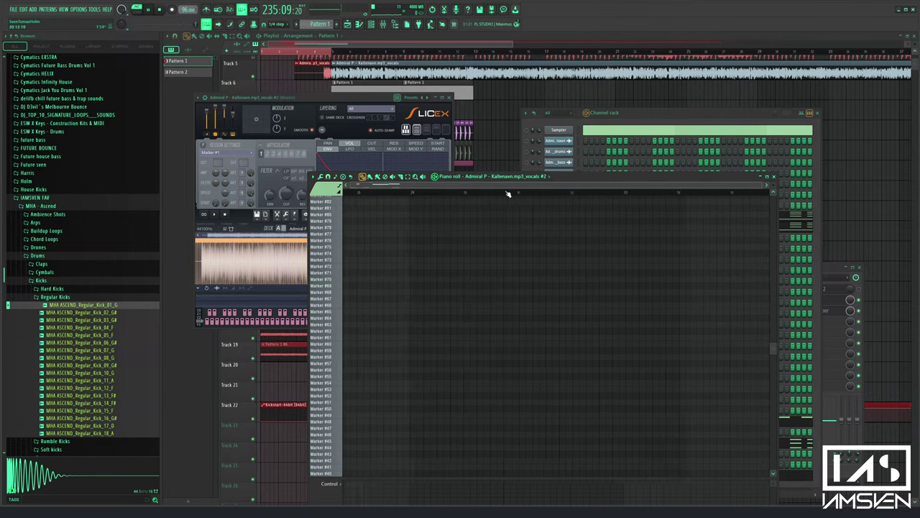
Copy the complete bar 1 phrase, including its slide note, to bar 2 and play it
scroll(460, 227, "left", 10)
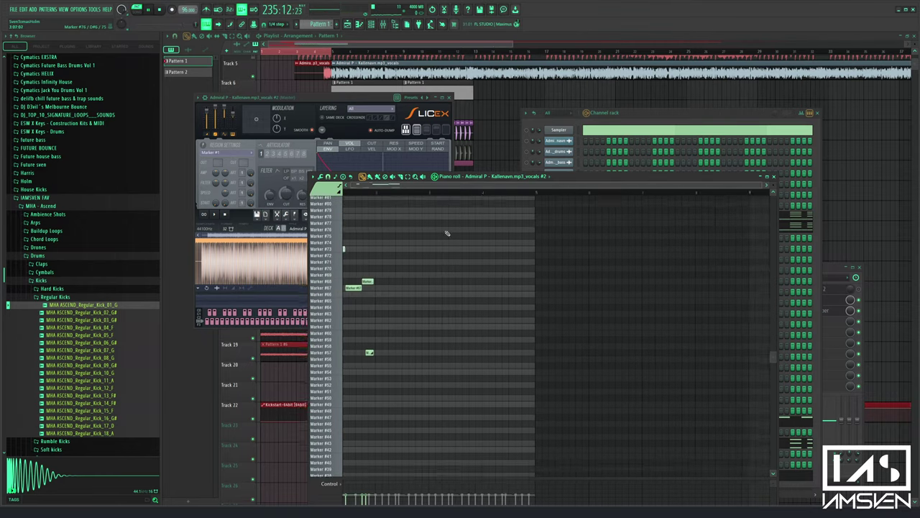
left_click_drag(419, 219, 344, 433)
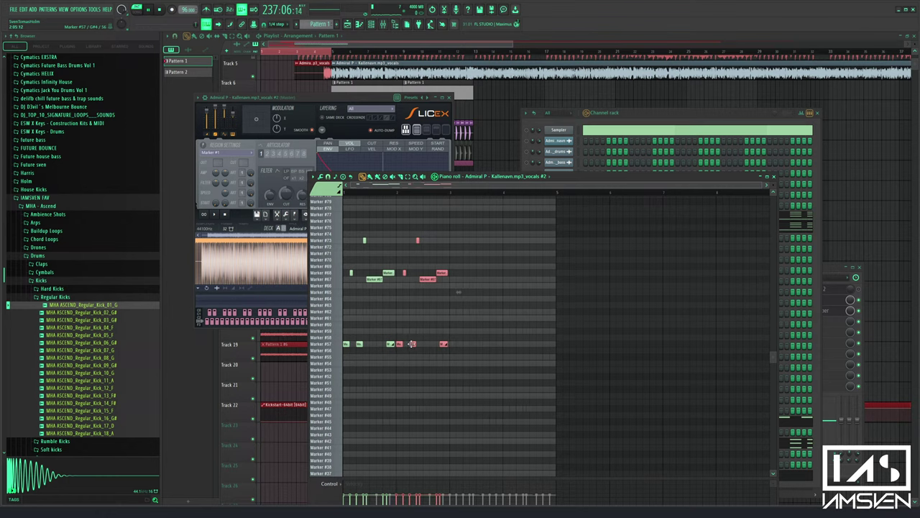
scroll(399, 195, "up", 5)
scroll(399, 195, "down", 5)
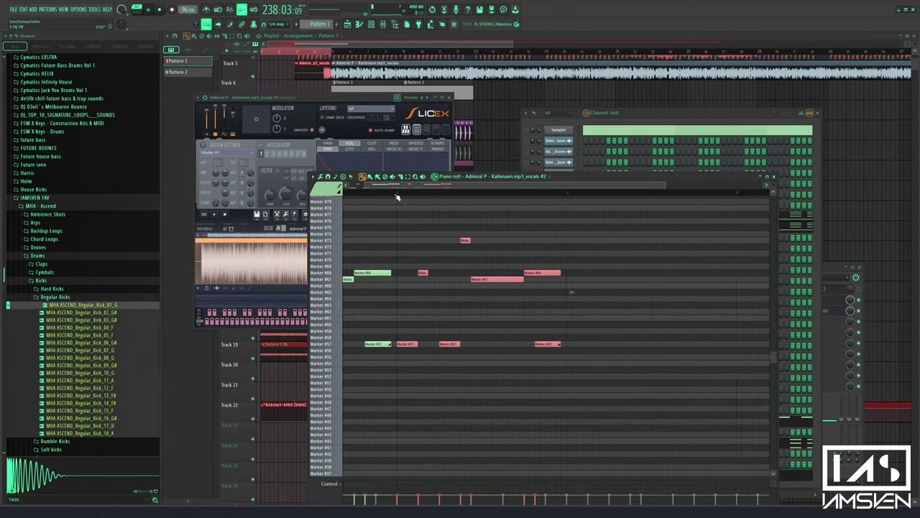
left_click_drag(398, 194, 358, 196)
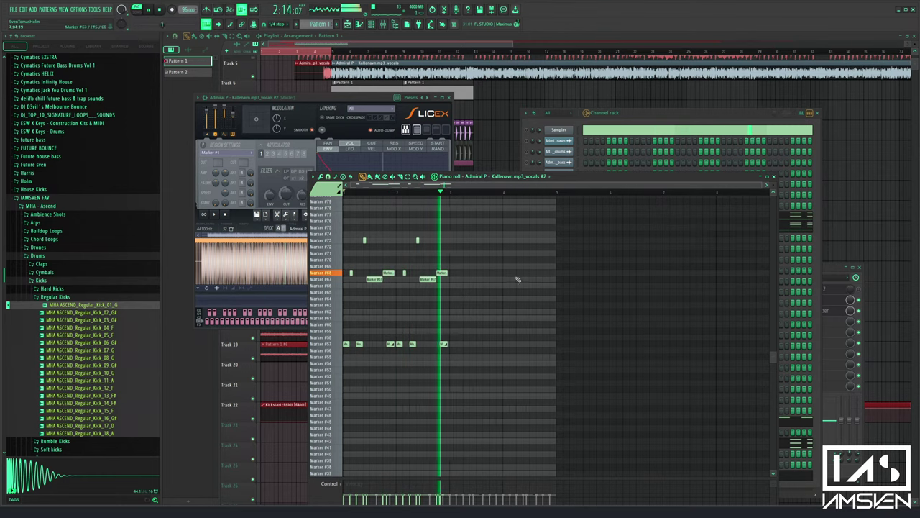
Close the open windows, select and copy all the vocal chop notes in the piano roll, and bring back the channel rack
key("F12")
left_click(360, 24)
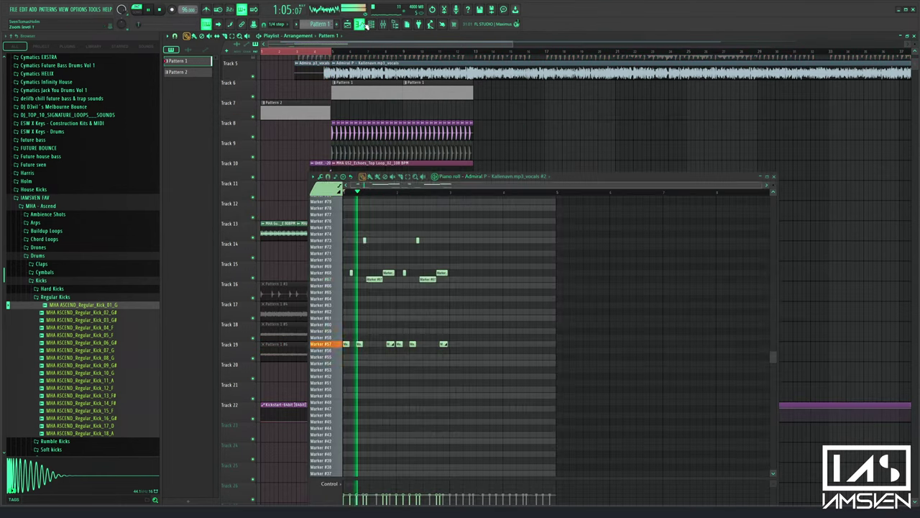
left_click_drag(504, 221, 311, 382)
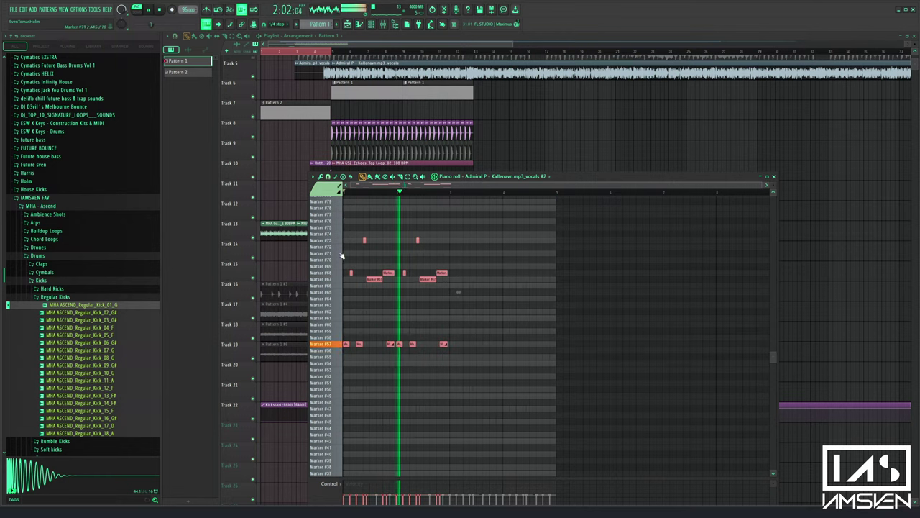
left_click(383, 25)
key("F9")
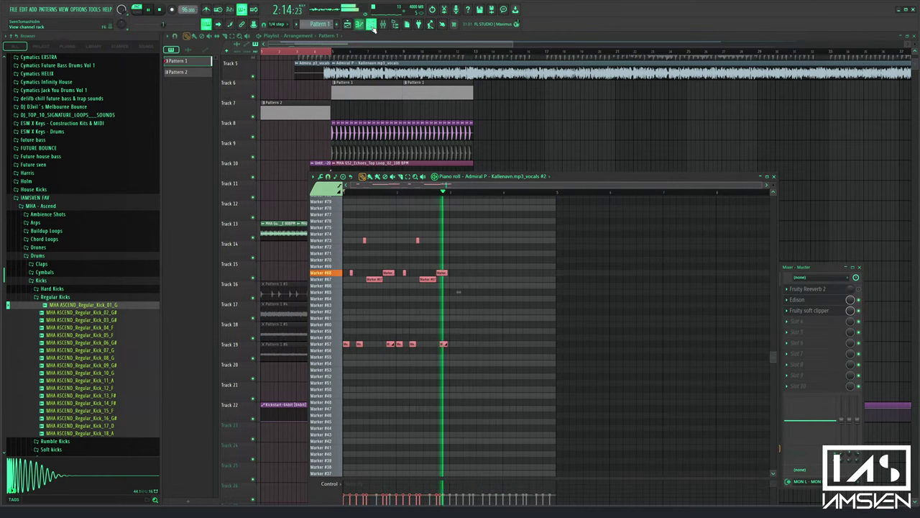
key("F6")
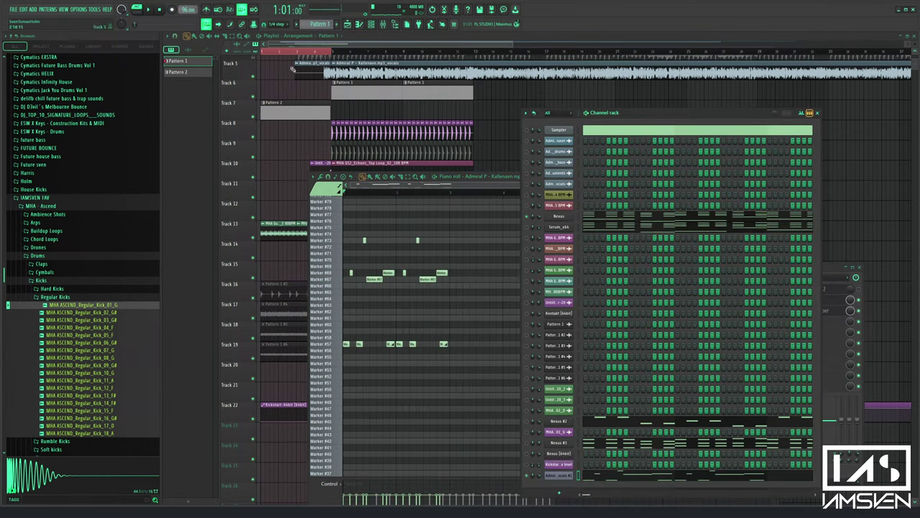
Insert a new pattern ahead of Pattern 1 and paste the vocal chop notes into it
left_click(320, 24)
left_click(376, 95)
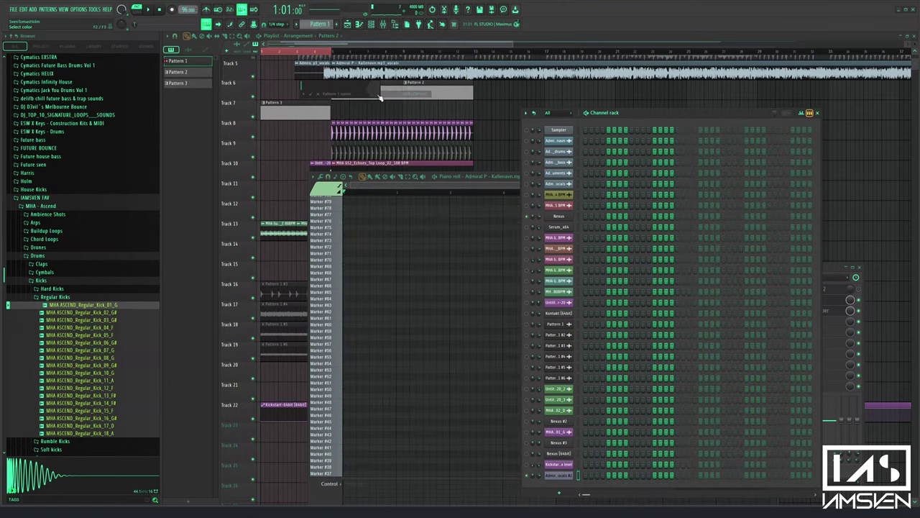
key("ctrl+v")
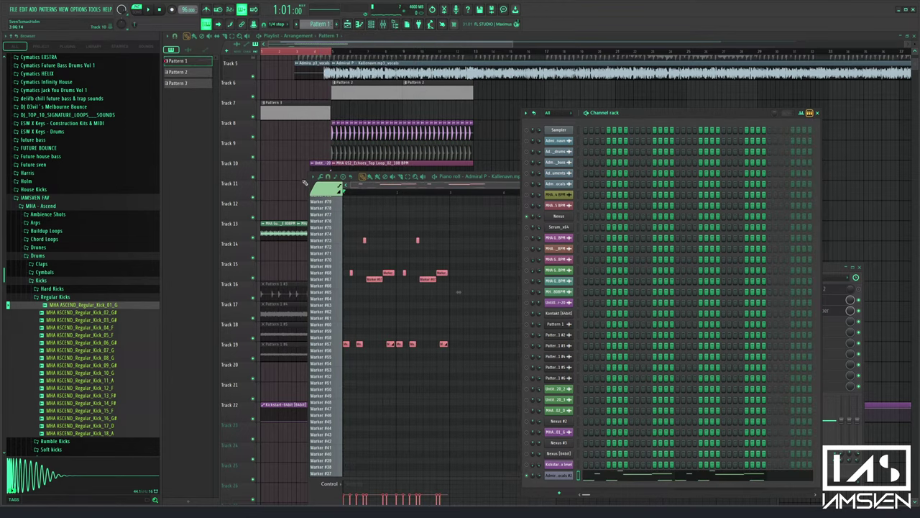
Place Pattern 1 clips at bars 1 and 3 of the playlist on a newly inserted track above the Pattern 3 clip
key("F12")
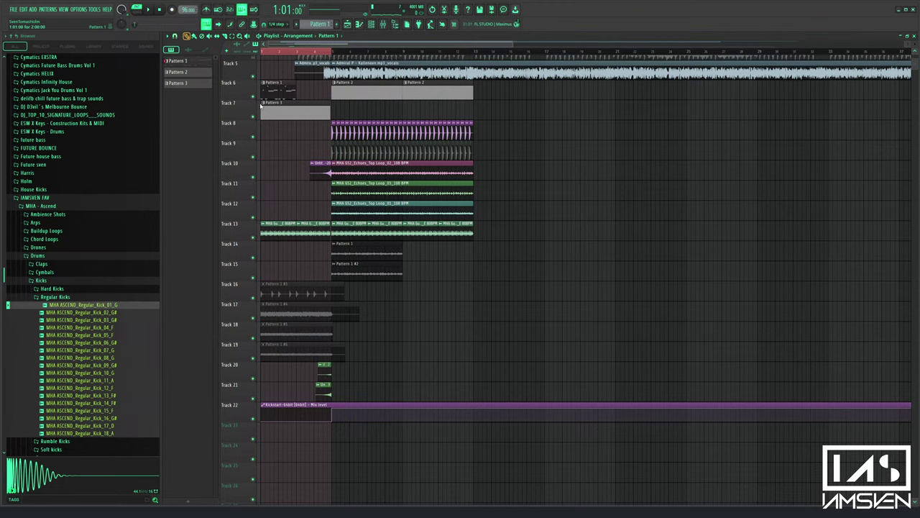
right_click(253, 103)
left_click(279, 207)
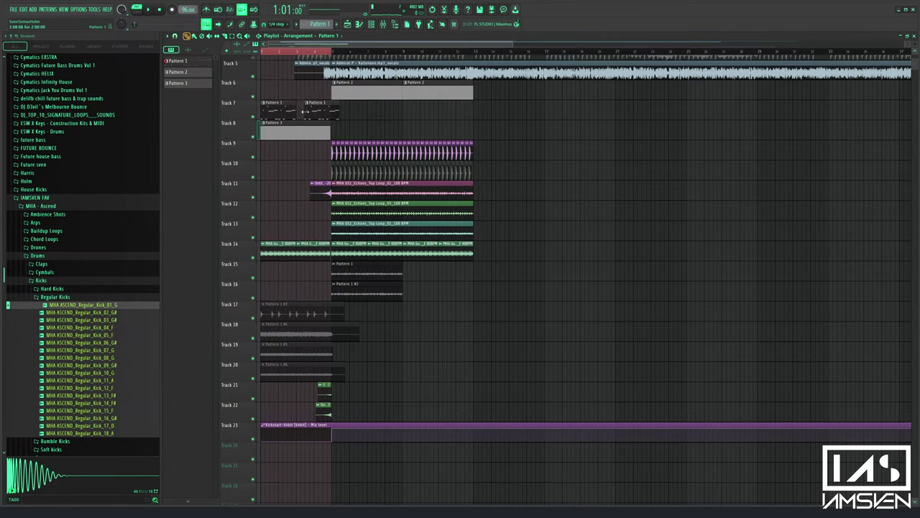
scroll(295, 44, "up", 5)
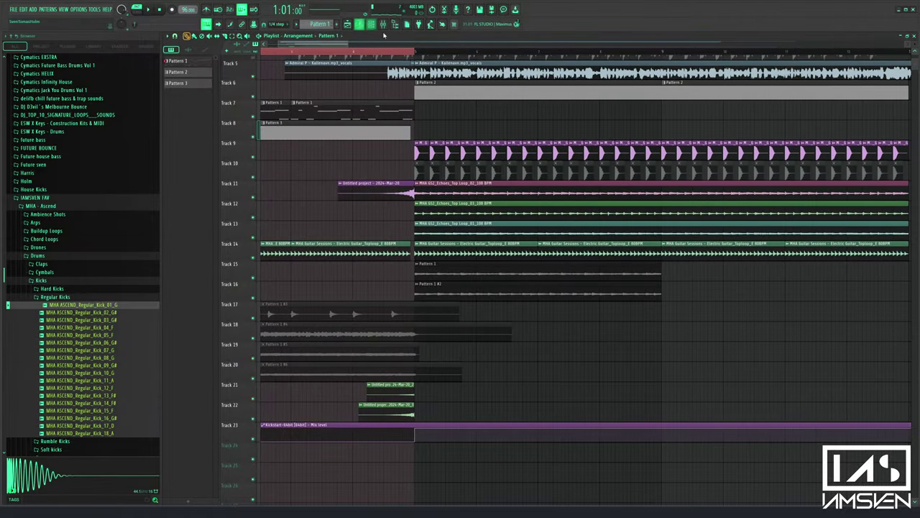
Clear the vocal chop notes from Pattern 2 in the piano roll and return to the playlist
left_click(359, 25)
left_click(371, 24)
left_click_drag(467, 219, 468, 229)
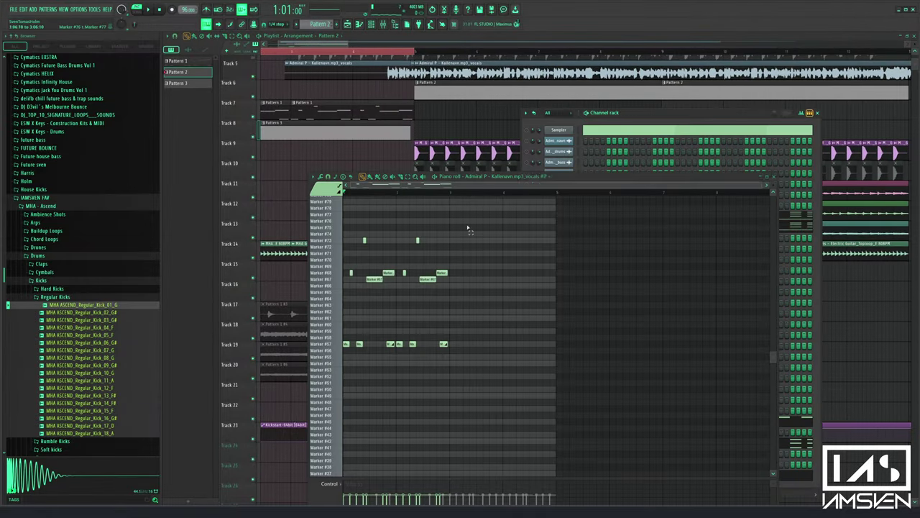
left_click_drag(286, 44, 229, 51)
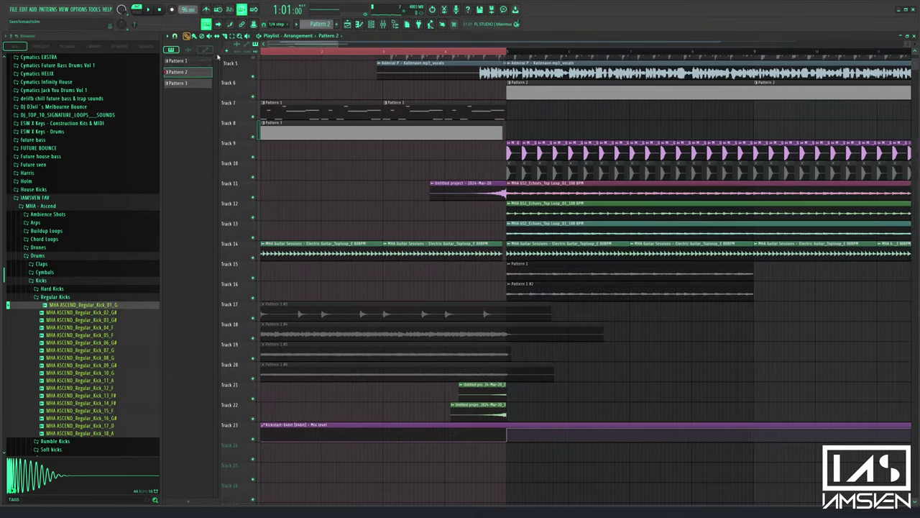
Play the intro from bar 1 and open the Pattern 1 vocal chop notes in the piano roll
left_click(136, 10)
key("space")
double_click(275, 106)
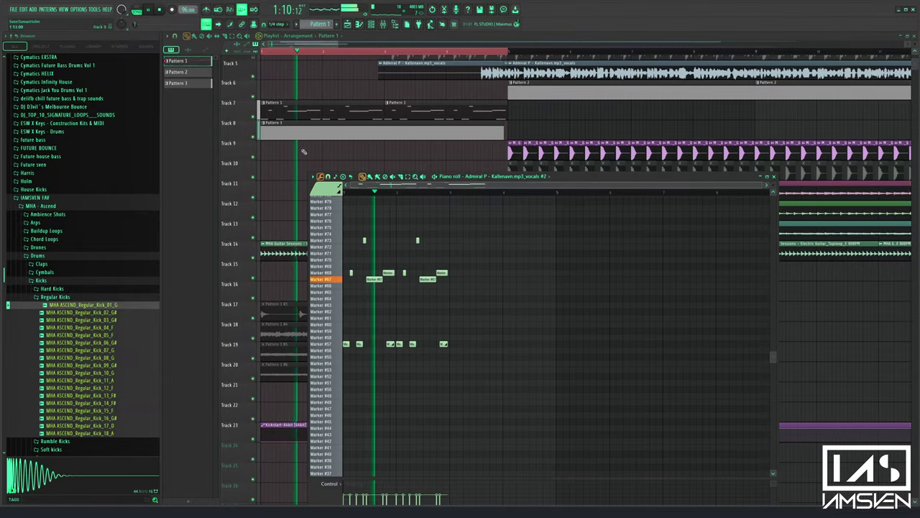
key("space")
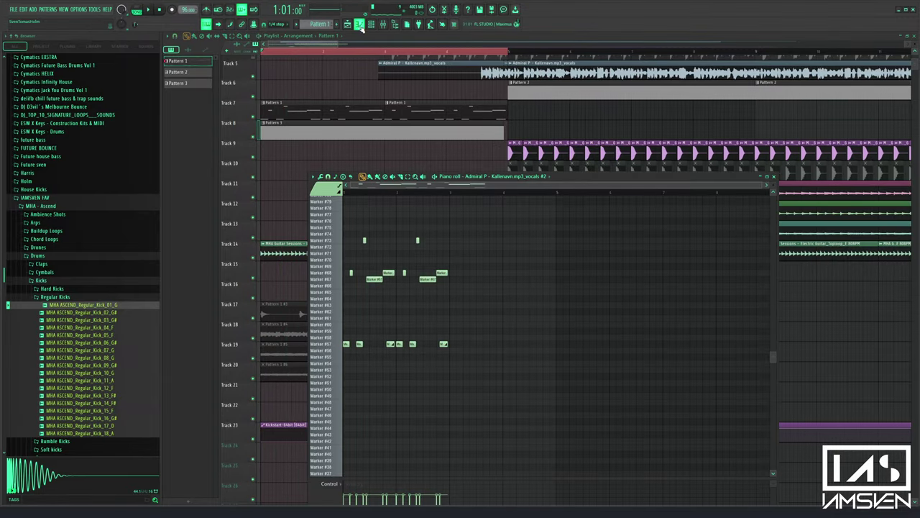
left_click(383, 24)
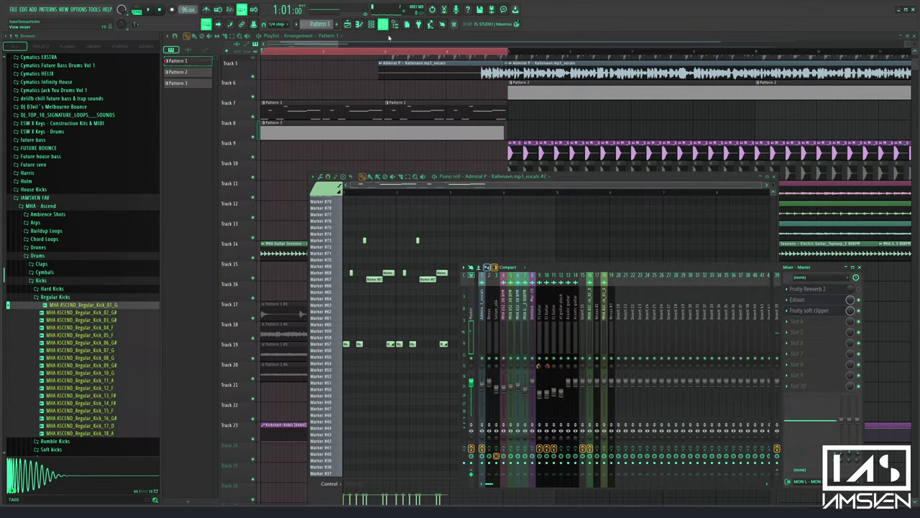
double_click(350, 118)
left_click(362, 25)
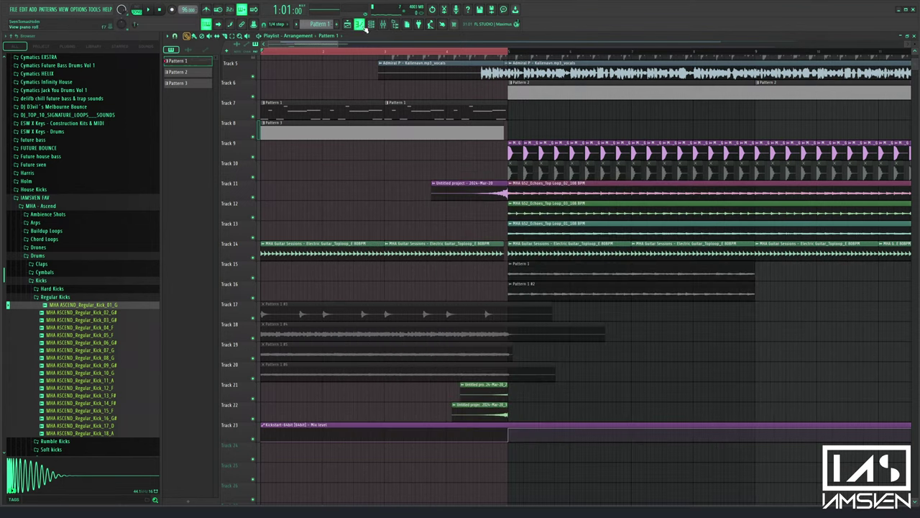
left_click(349, 25)
left_click(371, 26)
left_click(362, 26)
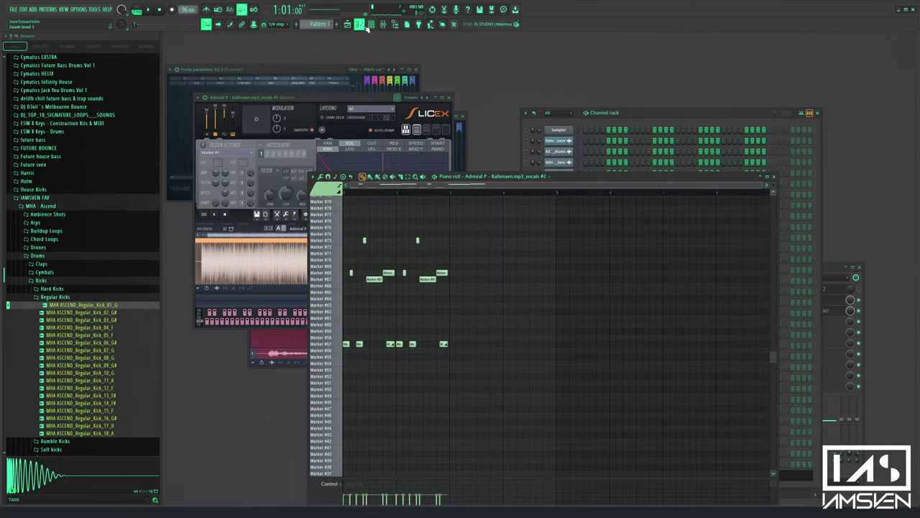
left_click(372, 26)
left_click(385, 27)
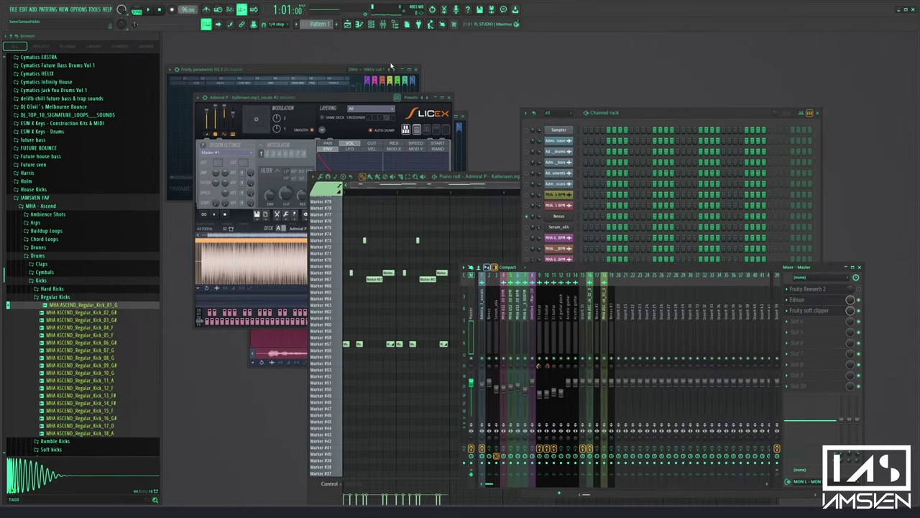
left_click(371, 25)
left_click(371, 26)
left_click(361, 26)
left_click(361, 26)
Open the channel settings of the vocal chop Slicex and route it to mixer track 20
left_click(372, 27)
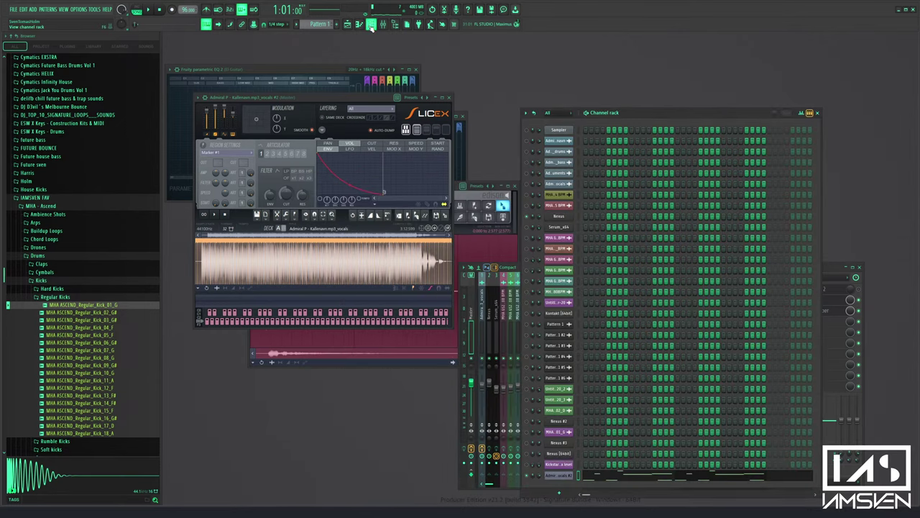
left_click(566, 476)
left_click(565, 477)
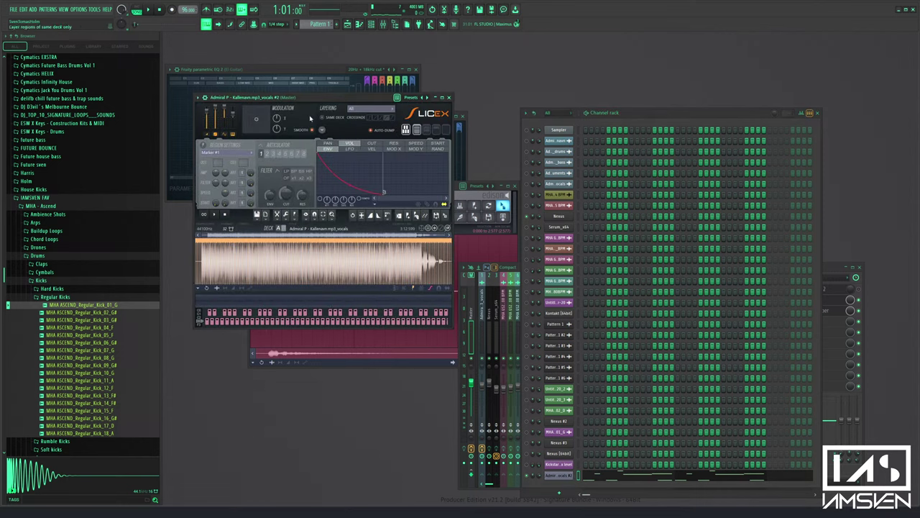
left_click(206, 98)
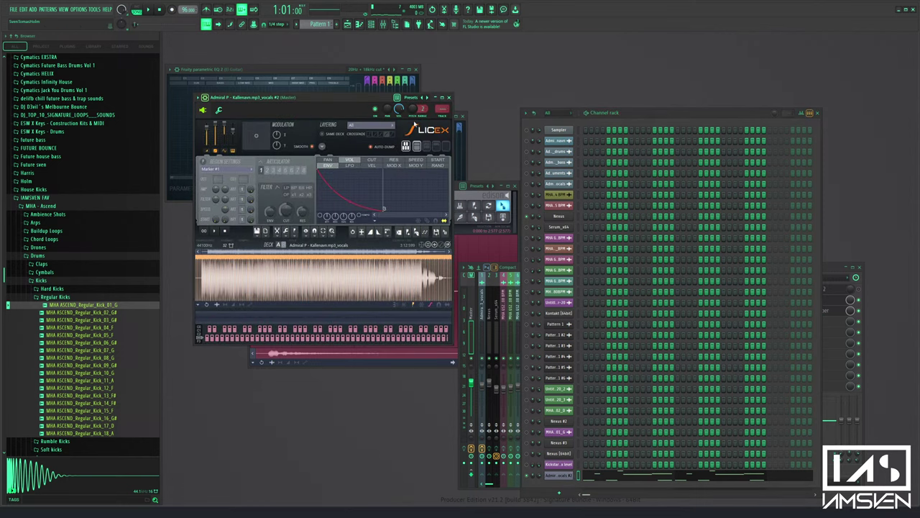
left_click(440, 112)
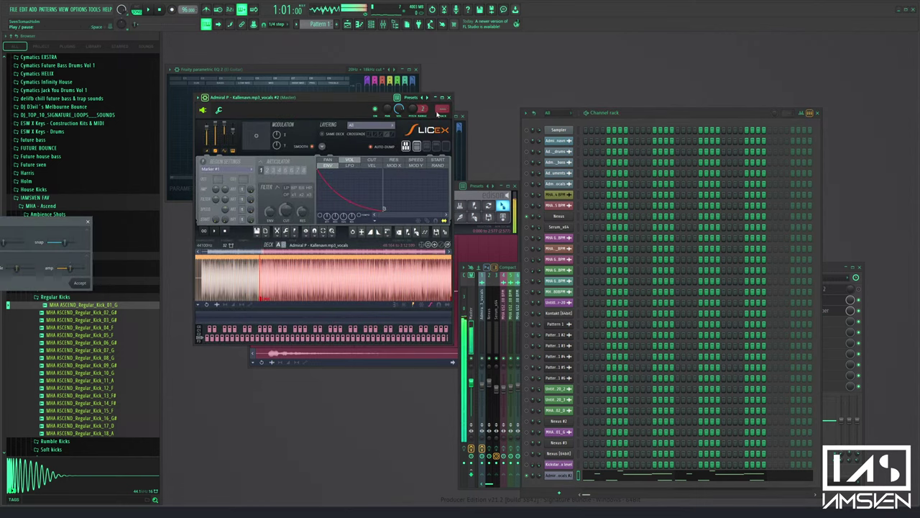
left_click(88, 223)
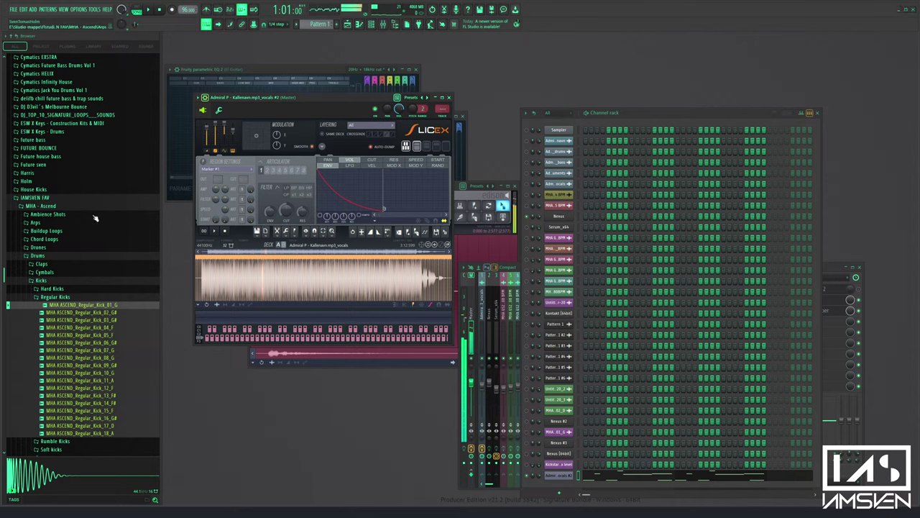
left_click(217, 110)
left_click(388, 109)
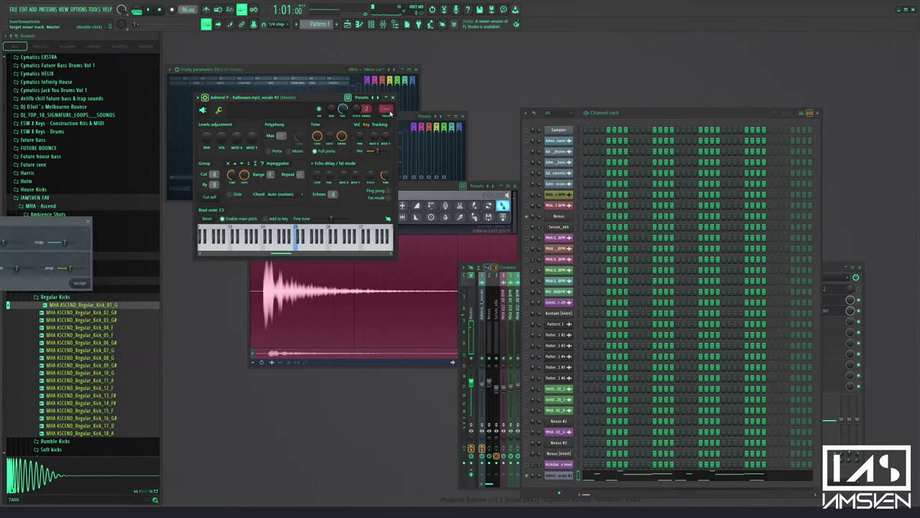
left_click(89, 222)
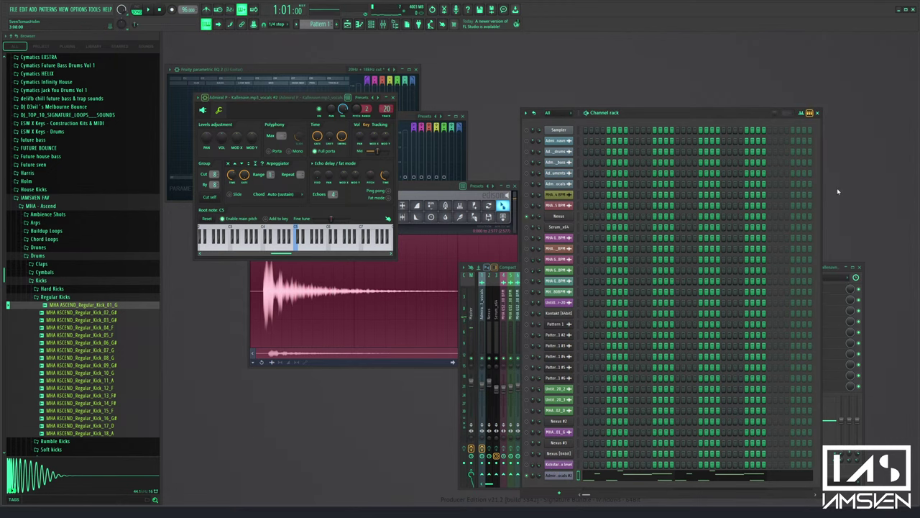
Load Fruity Fast LP in the first effect slot of the vocal chop mixer track
left_click(818, 114)
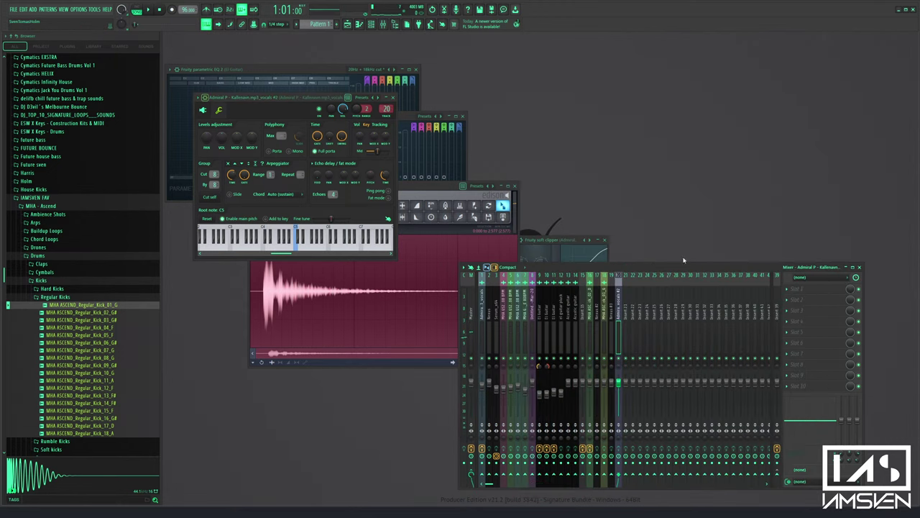
left_click(800, 291)
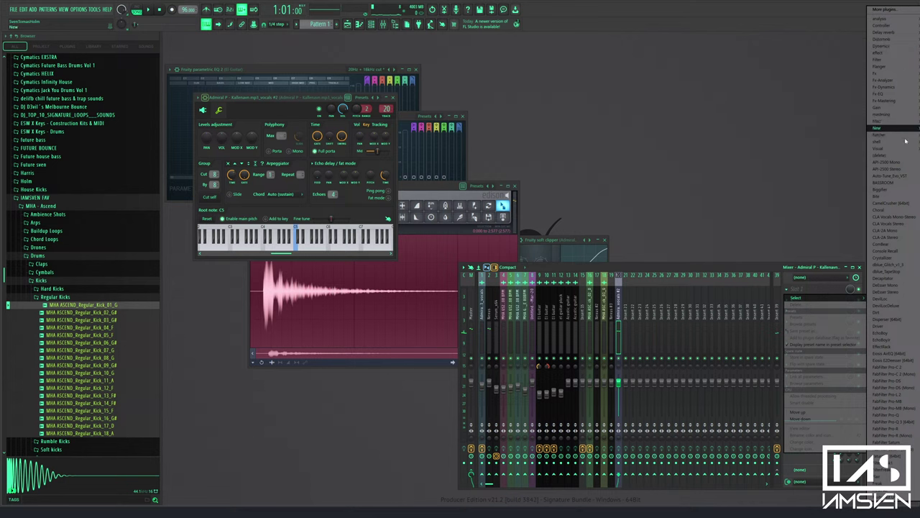
left_click(881, 489)
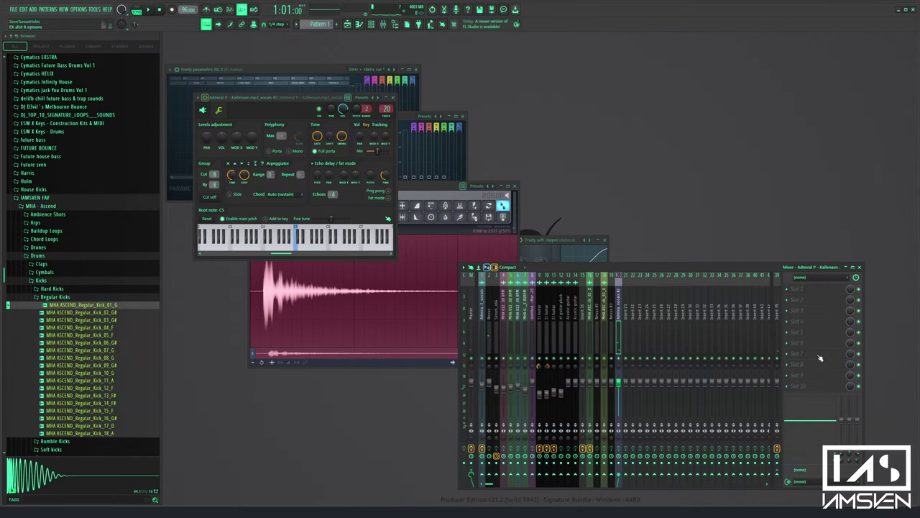
left_click(816, 294)
left_click(891, 11)
Hide the channel rack and piano roll, and bring back the playlist with the mixer
left_click(386, 25)
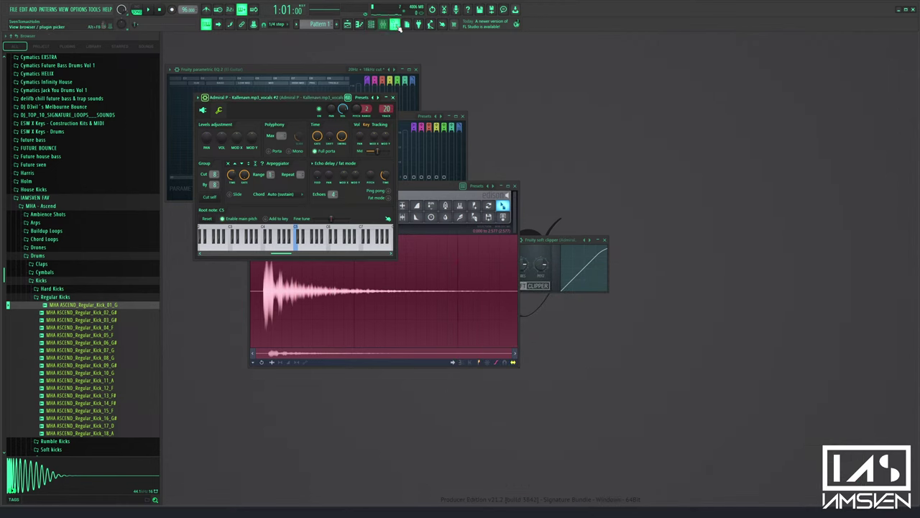
left_click(386, 25)
left_click(372, 25)
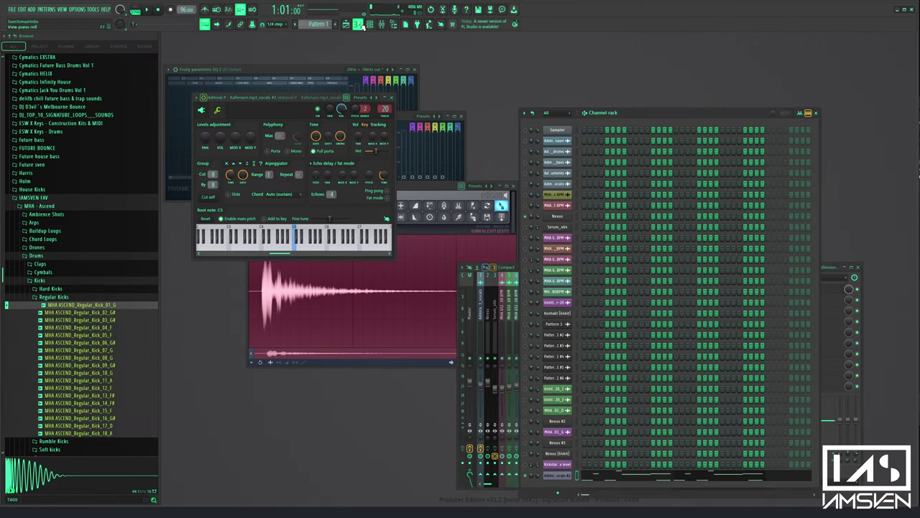
left_click(359, 25)
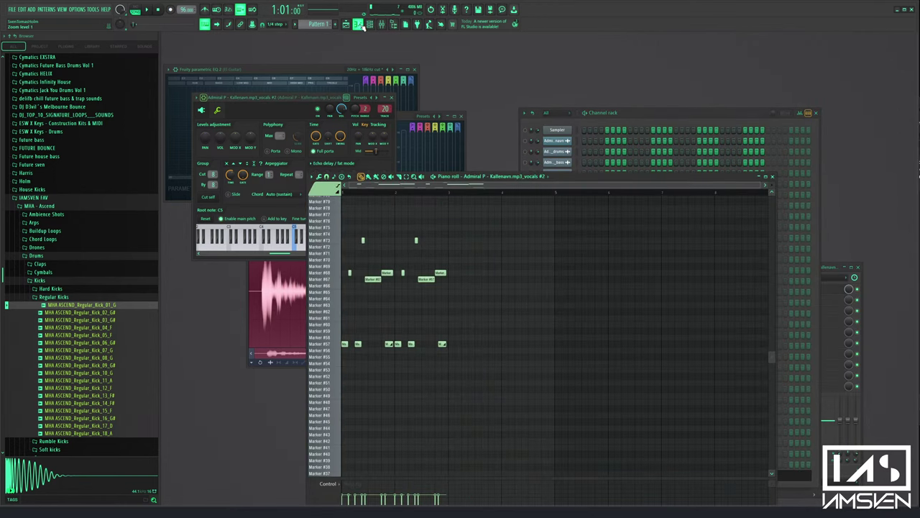
left_click(357, 25)
left_click(347, 26)
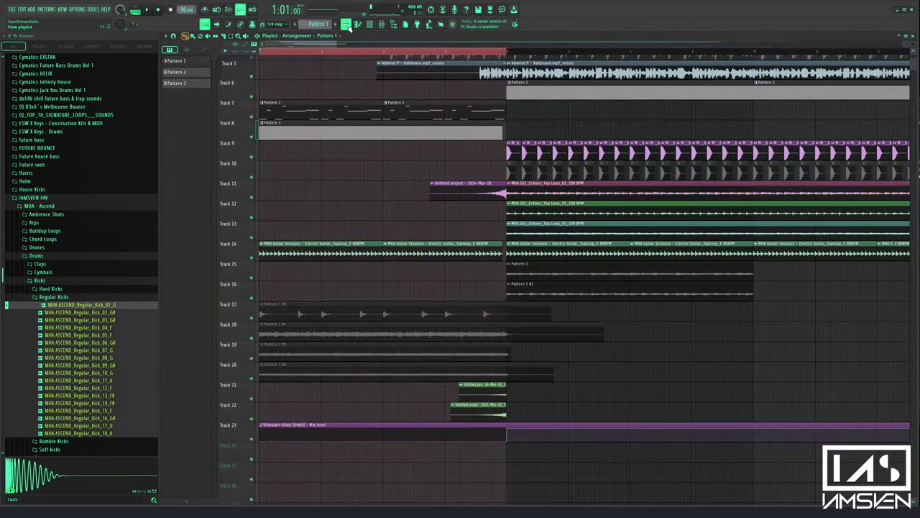
left_click(383, 26)
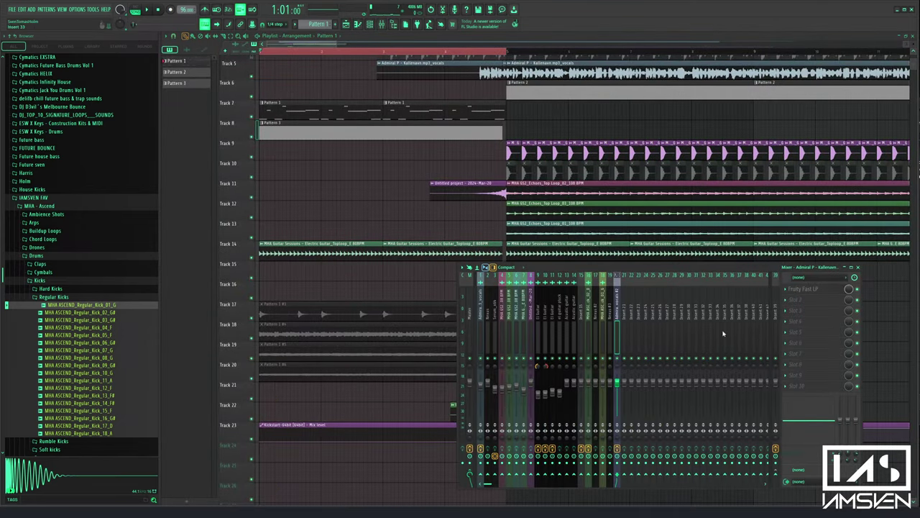
Lower the Fruity Fast LP cutoff during playback and automate it with a clip rising across the intro above Pattern 1
left_click(805, 289)
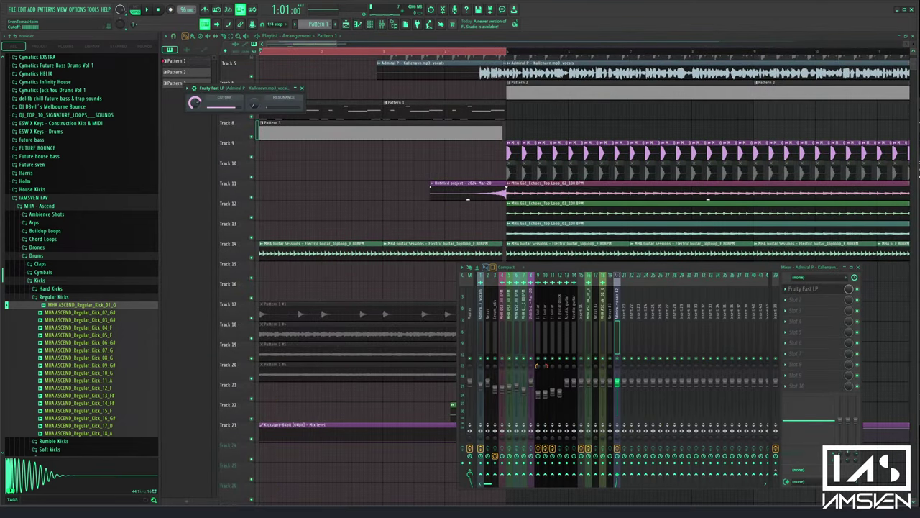
key("space")
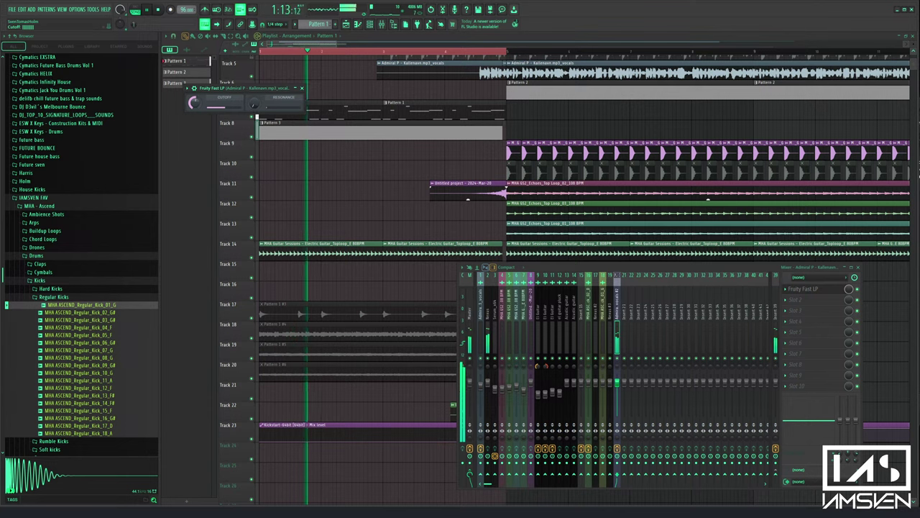
key("space")
right_click(197, 105)
left_click(224, 156)
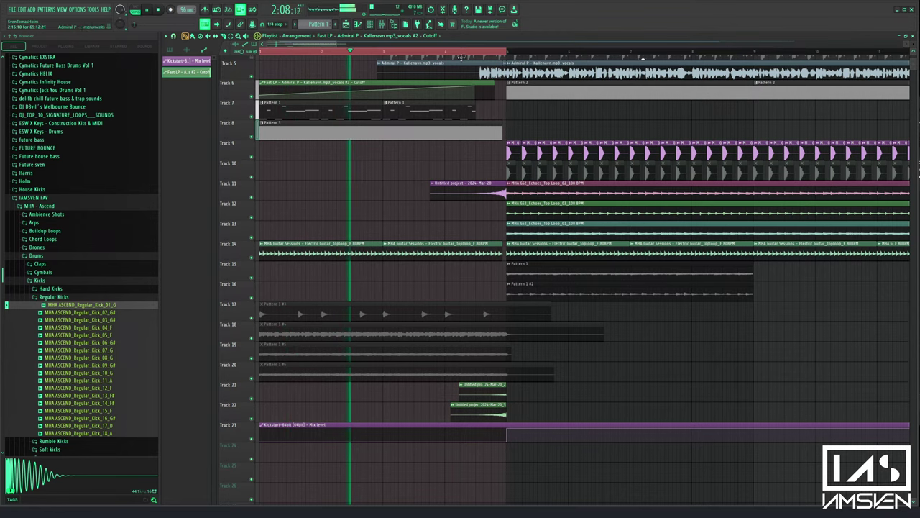
Clear the playlist's time selection and play the transition from bar 4 into bar 5, checking the mixer and channel rack
left_click(467, 52)
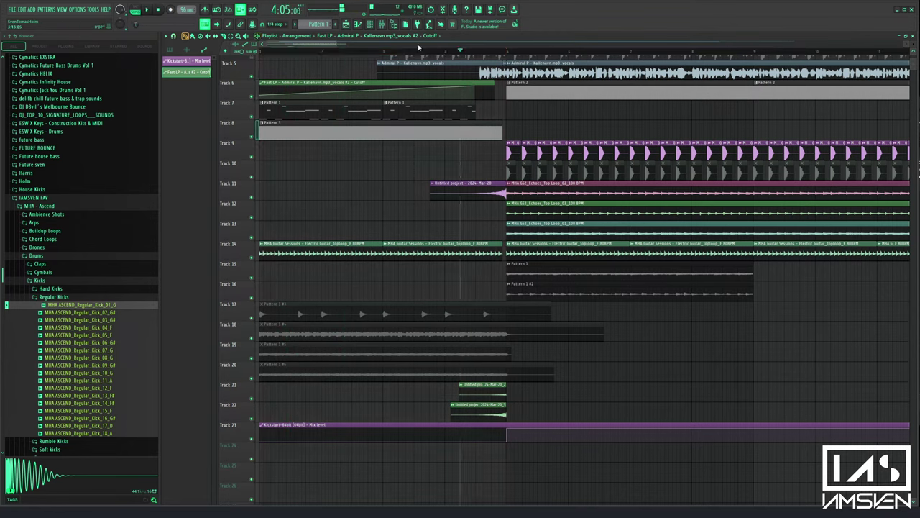
key("F9")
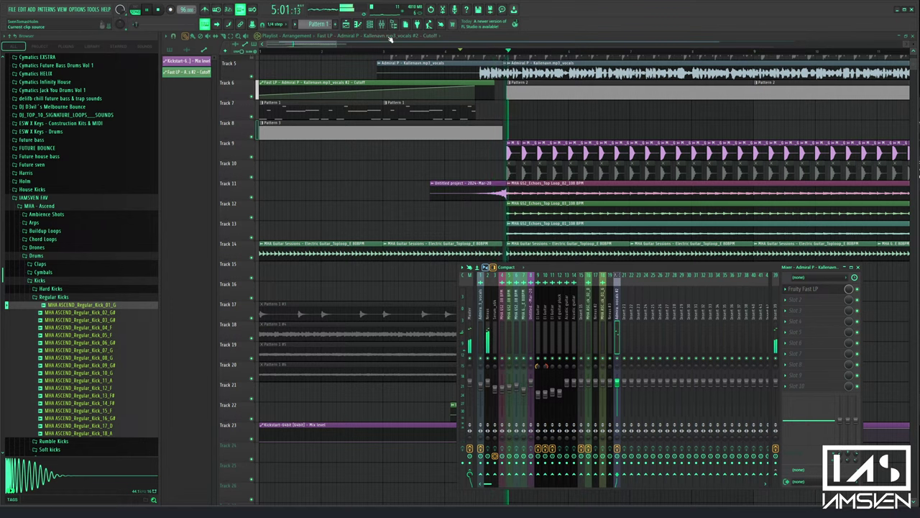
left_click(369, 25)
left_click(563, 124)
key("space")
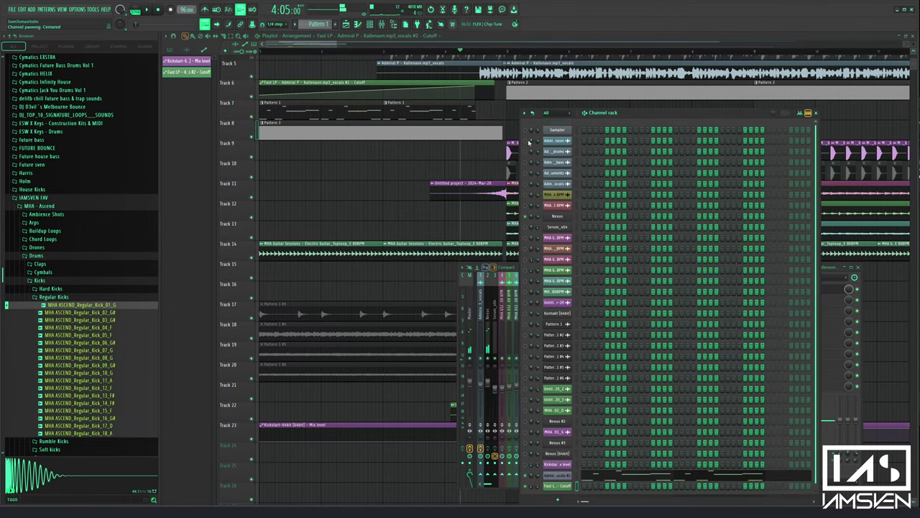
key("space")
right_click(345, 189)
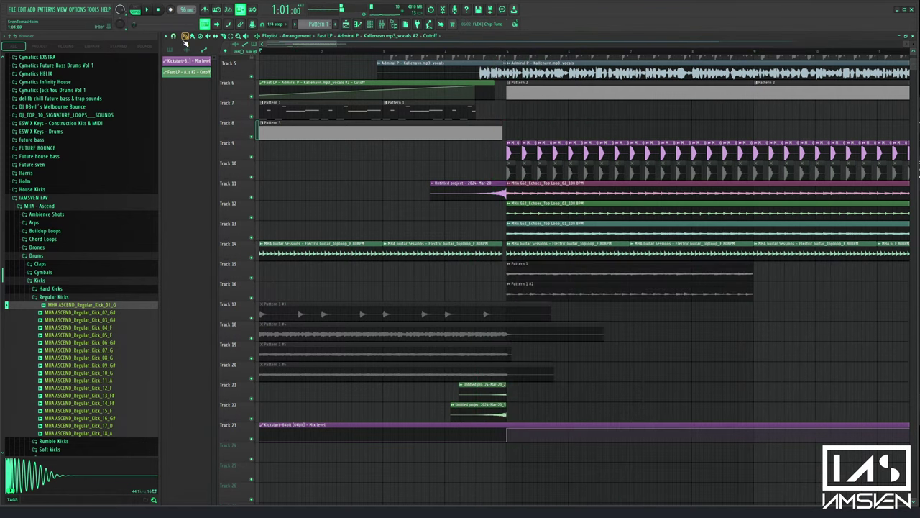
Play the arrangement from bar 1 into the drop and mute all the kick clips on Track 9
key("space")
scroll(351, 52, "down", 3)
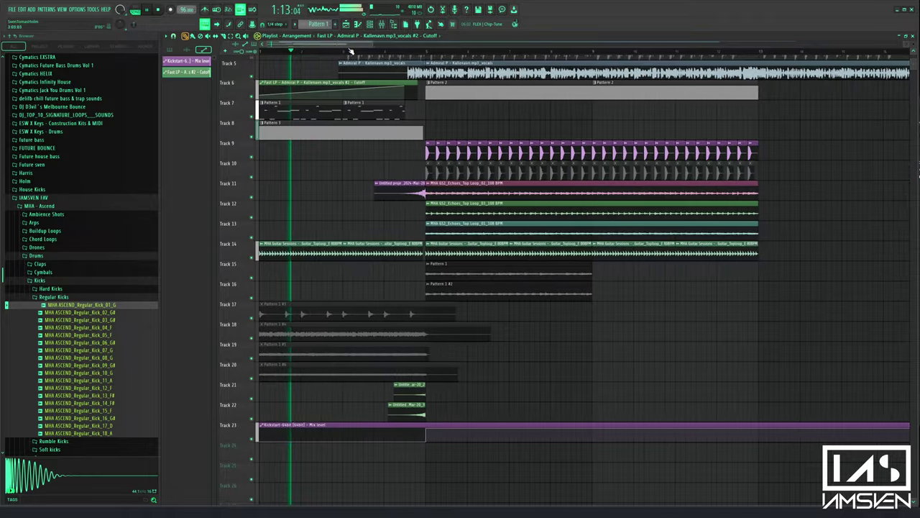
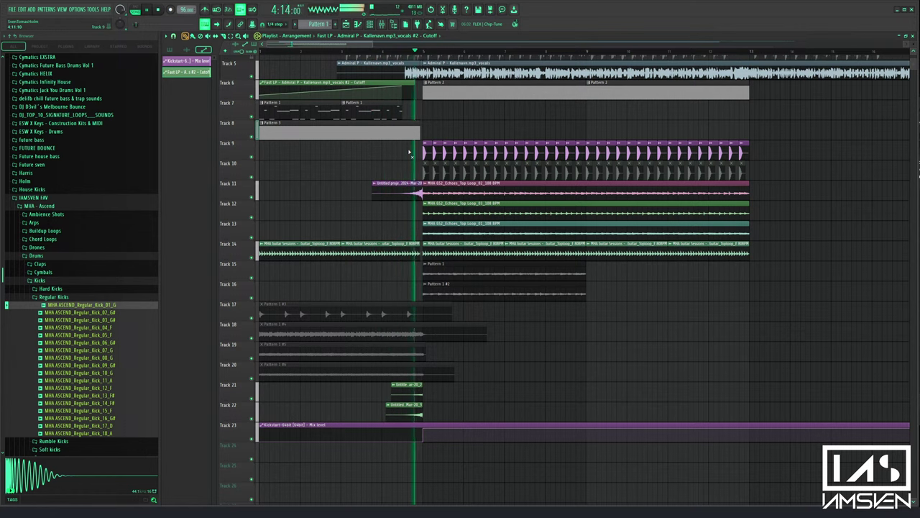
left_click_drag(410, 153, 745, 157)
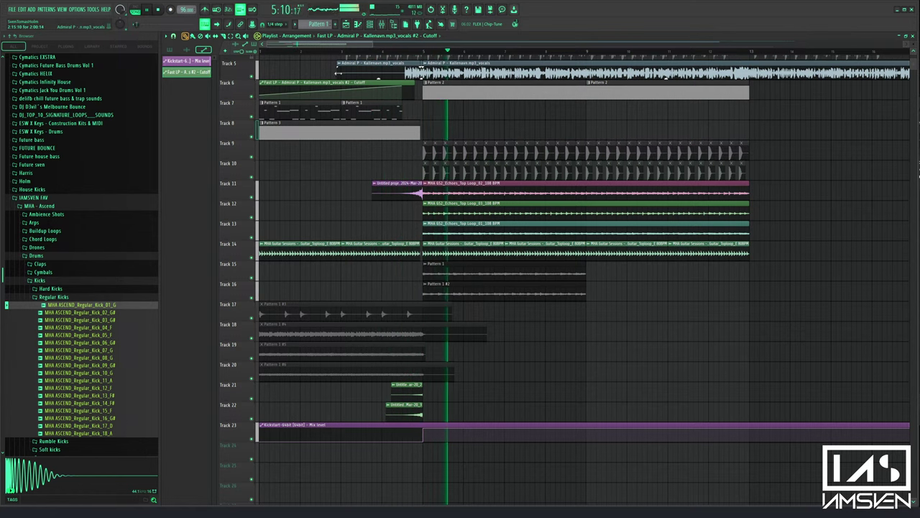
Select Pattern 2 from its playlist clip and show its channels in the channel rack
left_click(370, 25)
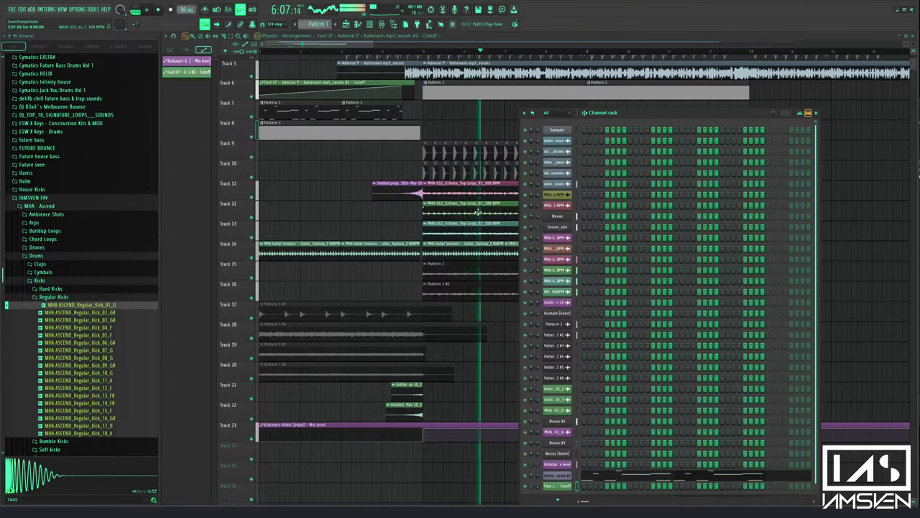
left_click(513, 93)
scroll(642, 319, "down", 1)
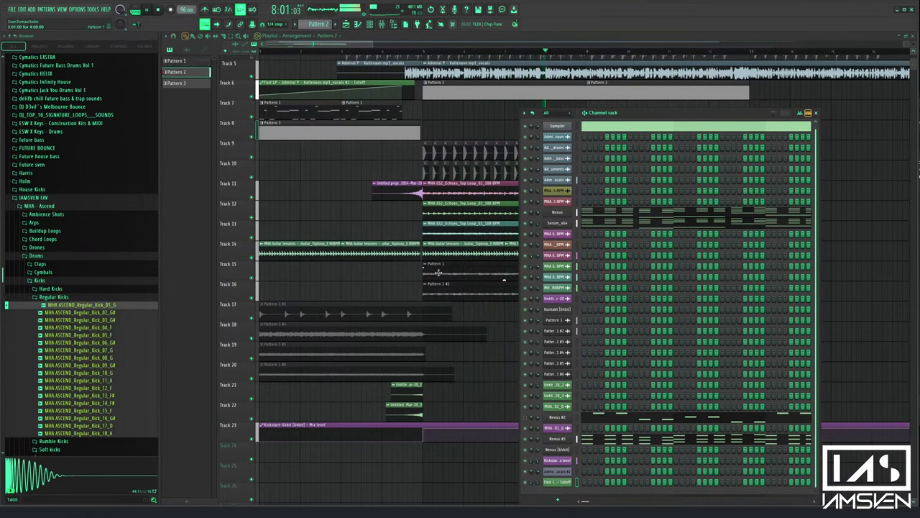
Close the channel rack, play the arrangement from late in bar 4 and collapse the IAMSVEN FAV sample folder
key("F6")
left_click(405, 52)
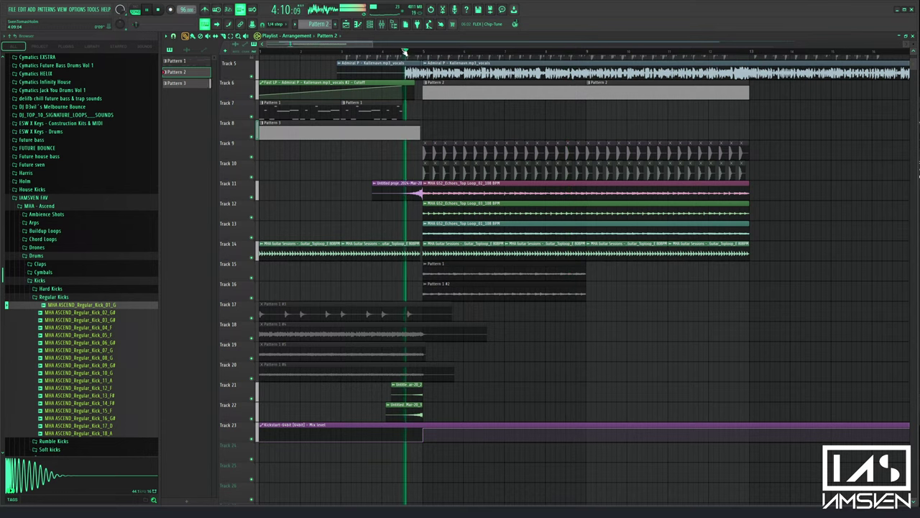
left_click(32, 197)
scroll(119, 205, "up", 5)
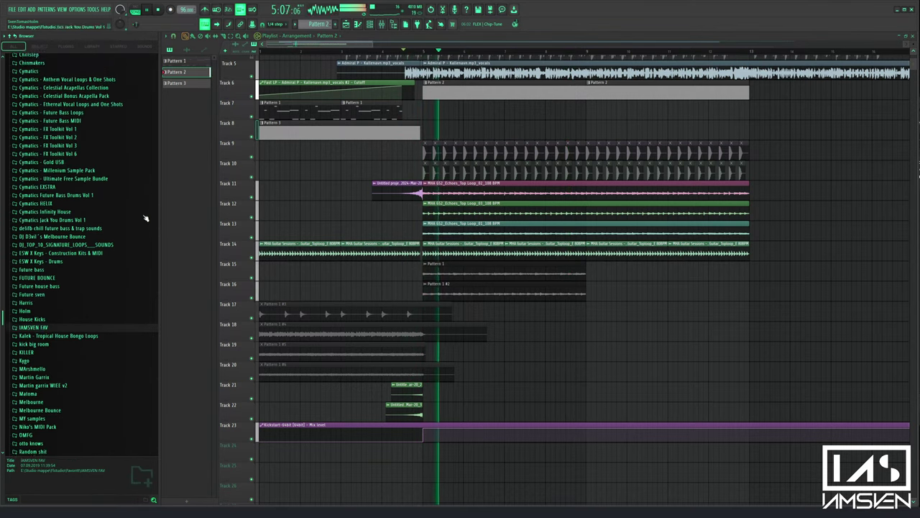
scroll(144, 218, "down", 4)
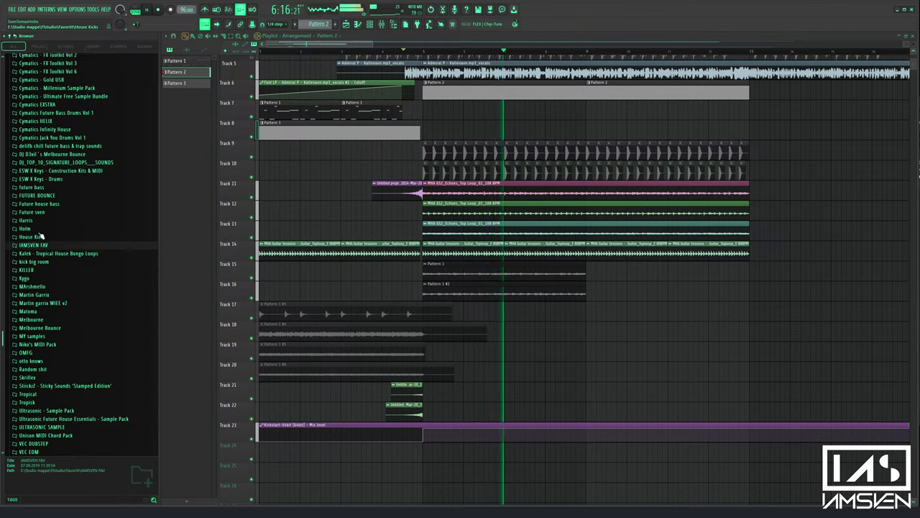
scroll(41, 236, "up", 11)
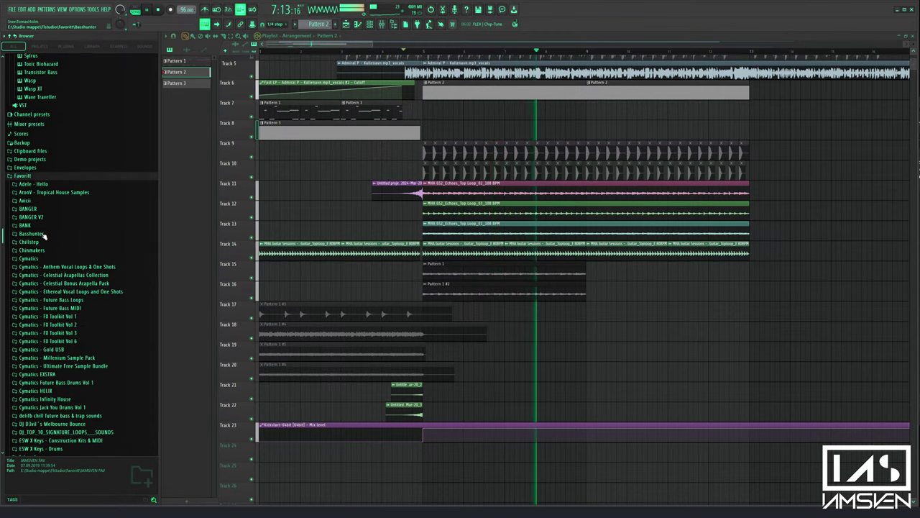
Look through the samples in the BANGER V2 folder and close it again
left_click(31, 217)
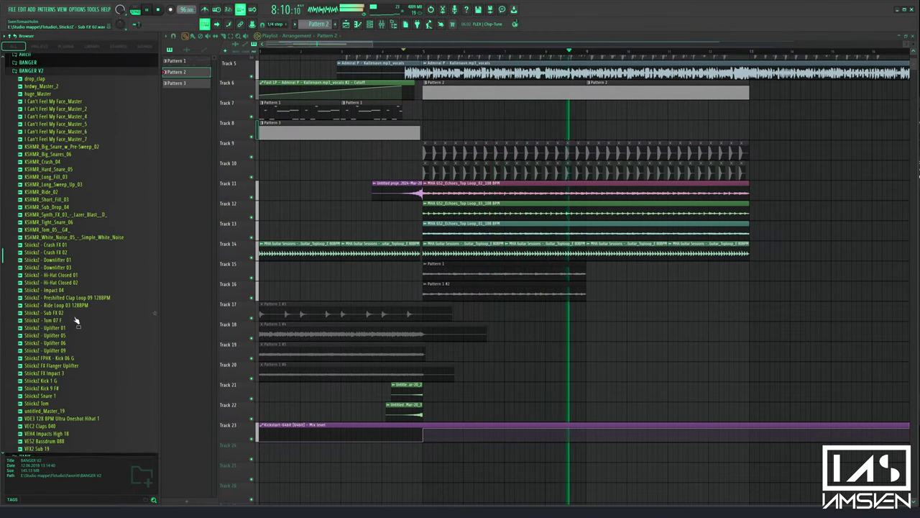
left_click(42, 248)
left_click(41, 254)
scroll(41, 237, "down", 6)
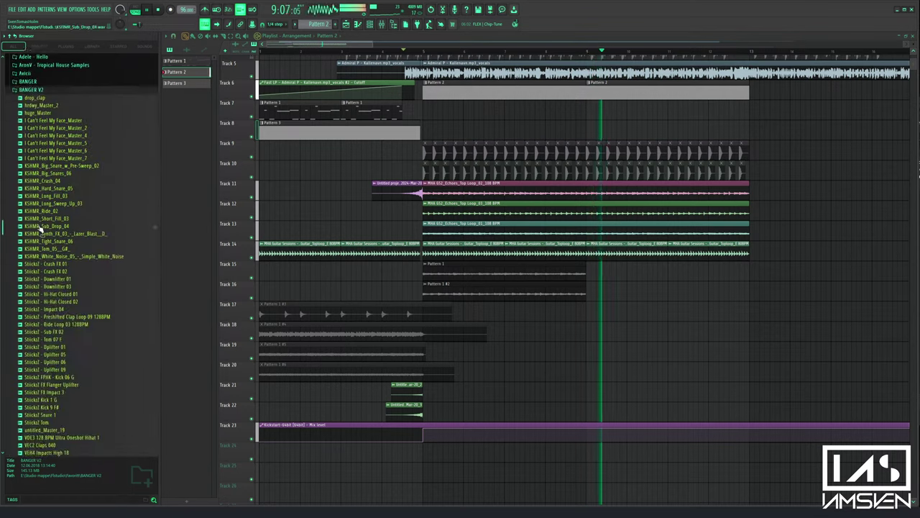
scroll(38, 217, "up", 5)
left_click(36, 204)
left_click(36, 204)
left_click(37, 209)
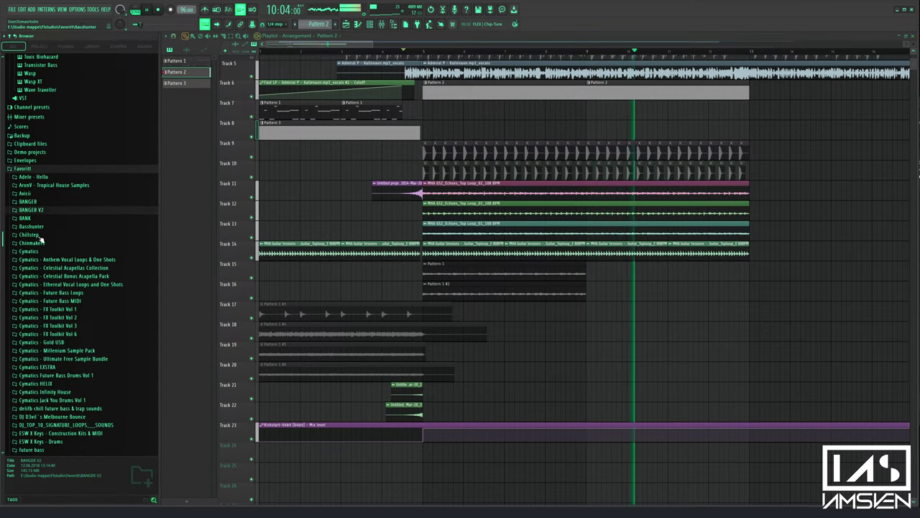
Open the MHA - Ascend drum Snaps folder inside IAMSVEN FAV and audition the MHA ASCEND_Snap_01 and MHA ASCEND_Snap_02 samples
scroll(55, 299, "down", 9)
scroll(51, 288, "down", 2)
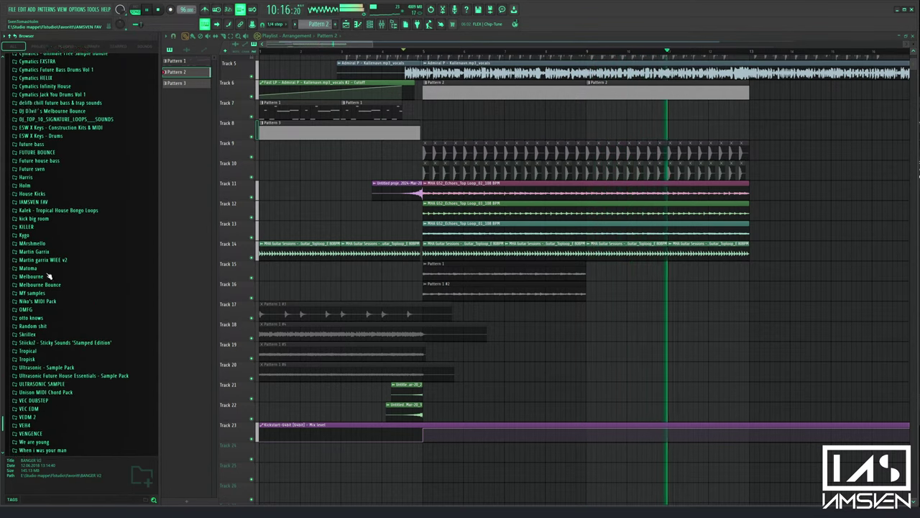
left_click(35, 191)
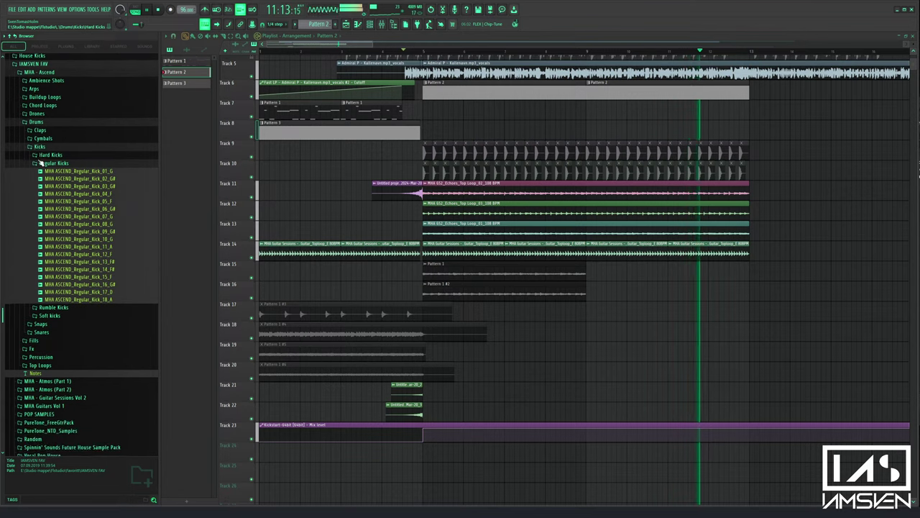
left_click(44, 153)
left_click(44, 147)
left_click(40, 154)
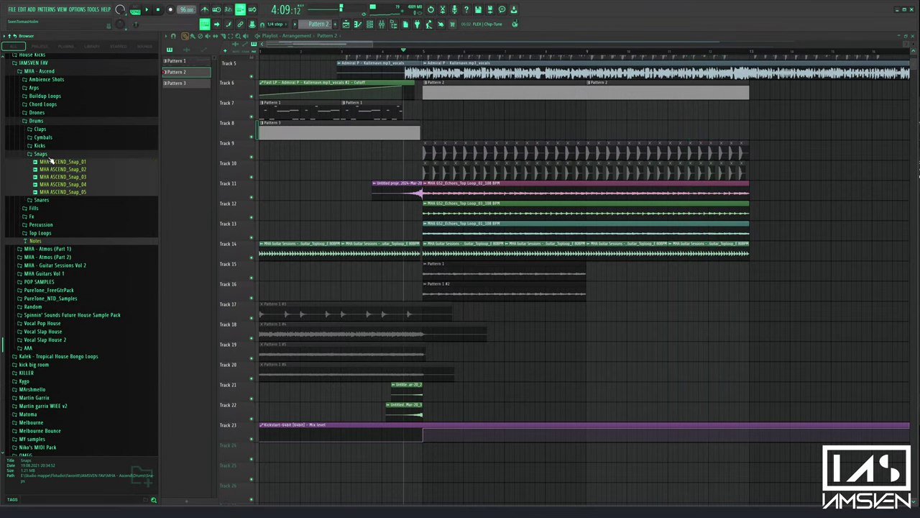
left_click(51, 163)
left_click(54, 170)
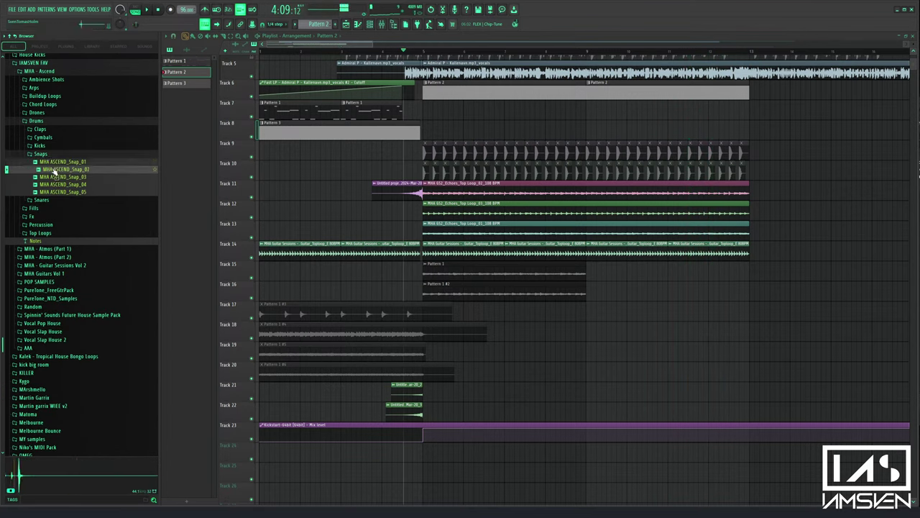
Place MHA ASCEND_Snap_02 on Track 8 at beat 2 of bar 5 and add a second copy at beat 4
left_click_drag(244, 166, 435, 132)
scroll(449, 137, "up", 4)
scroll(452, 155, "up", 4)
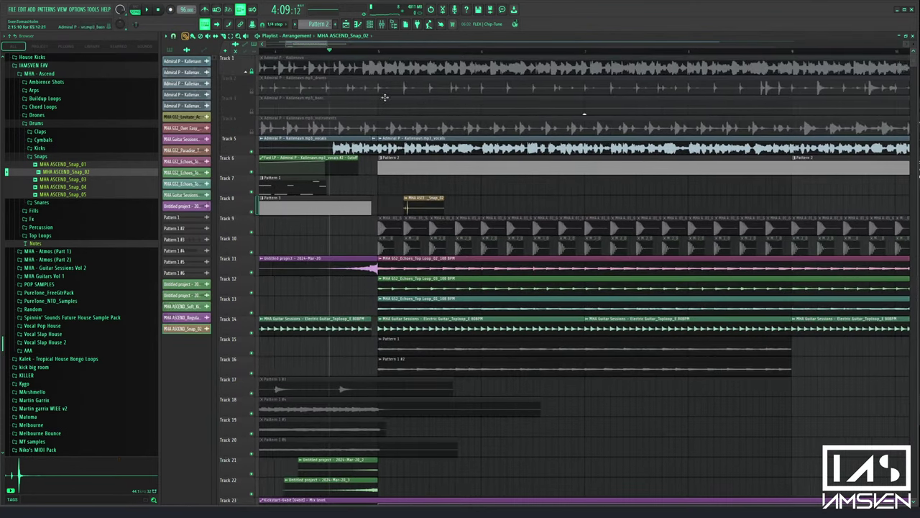
scroll(424, 201, "up", 3)
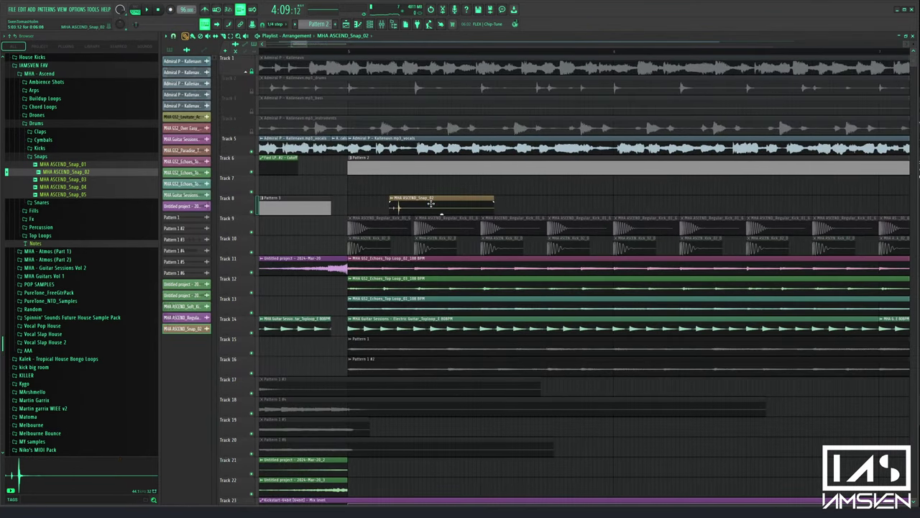
left_click(571, 202)
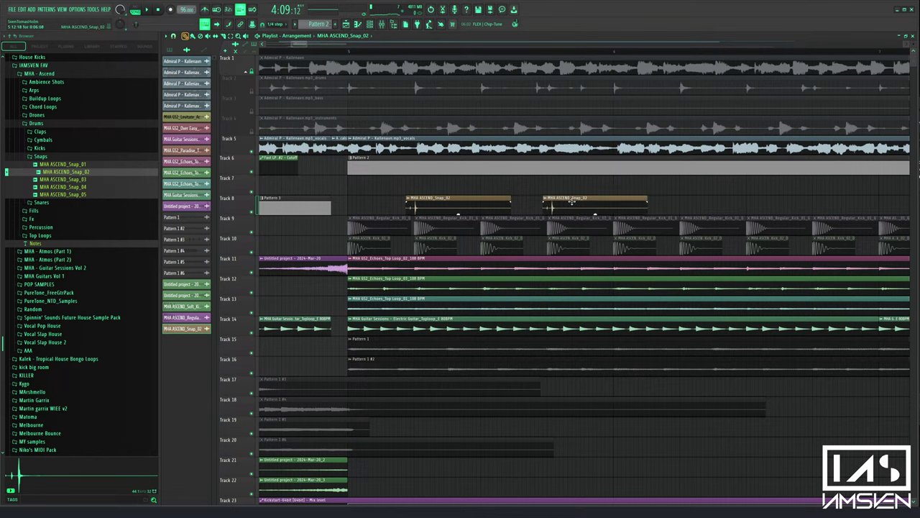
Play the drop, show the snap channel's settings and route the channel to mixer track 21
key("space")
double_click(568, 199)
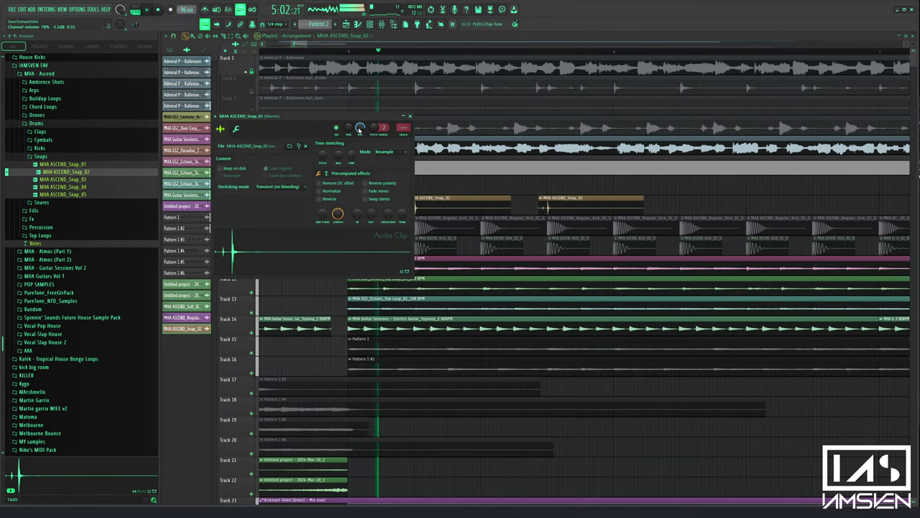
left_click_drag(302, 116, 300, 119)
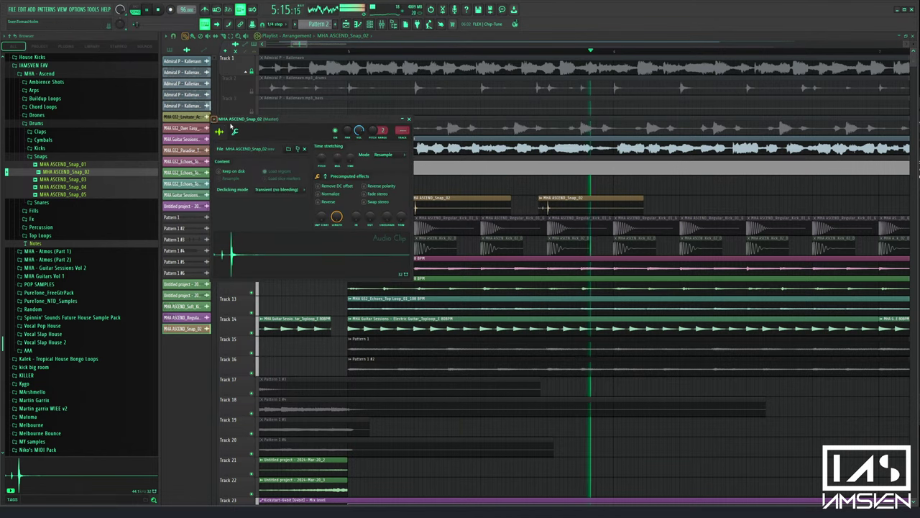
double_click(400, 130)
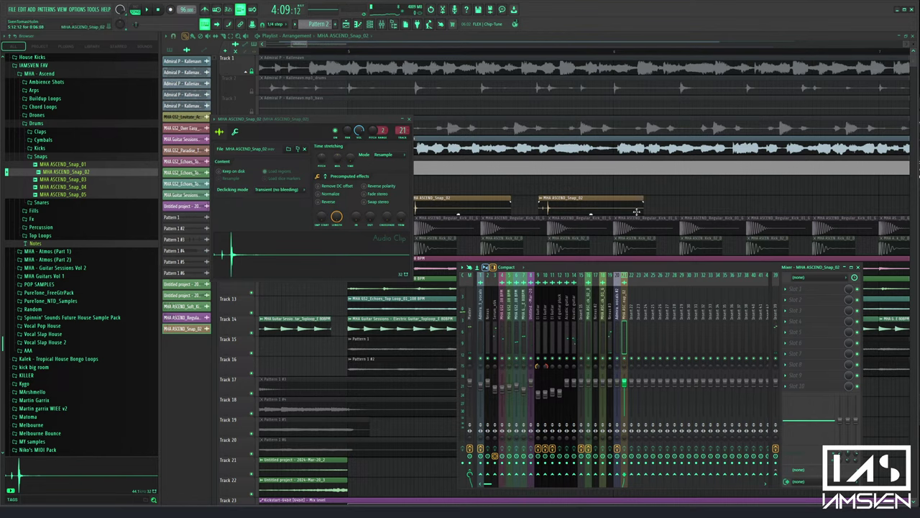
Copy the pair of snap clips on Track 8 onto beats 2 and 4 of bar 6 and play the result
left_click_drag(648, 214, 788, 208)
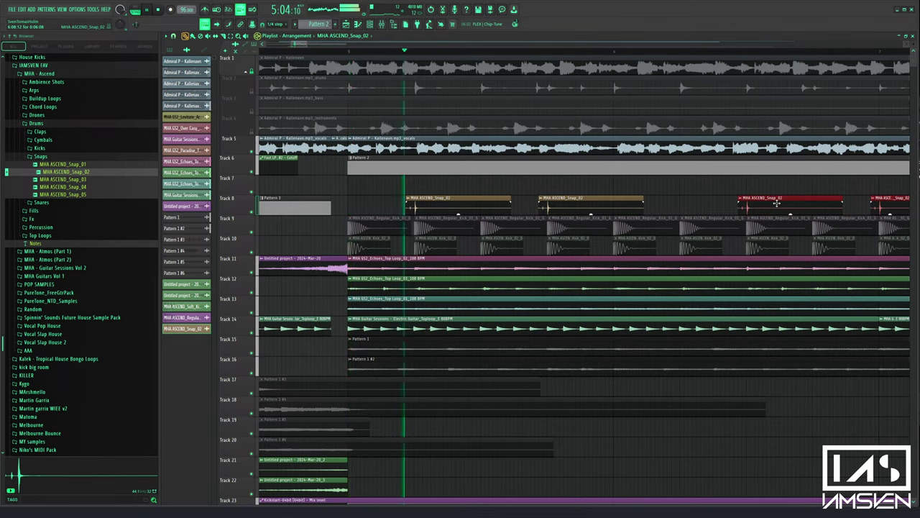
key("space")
left_click_drag(778, 203, 710, 204)
key("space")
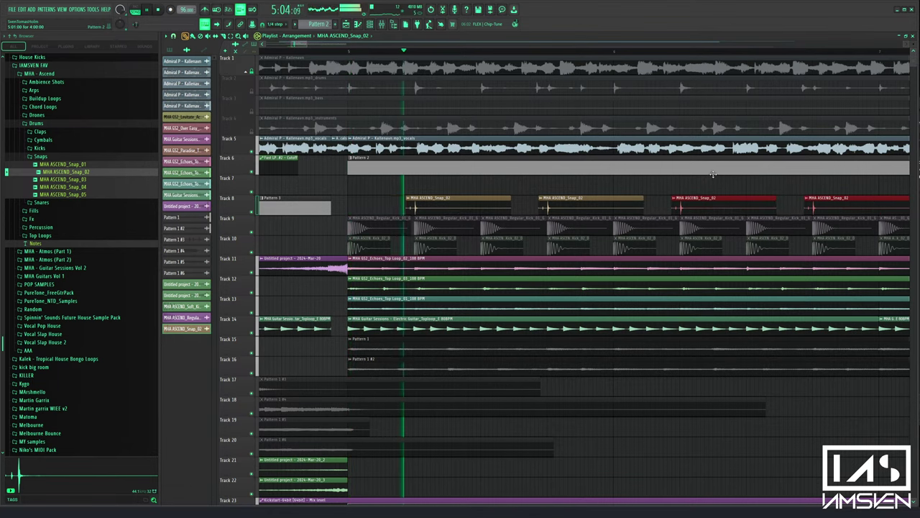
Duplicate the four snap clips on Track 8 so the copies cover bars 7 and 8
scroll(661, 53, "down", 3)
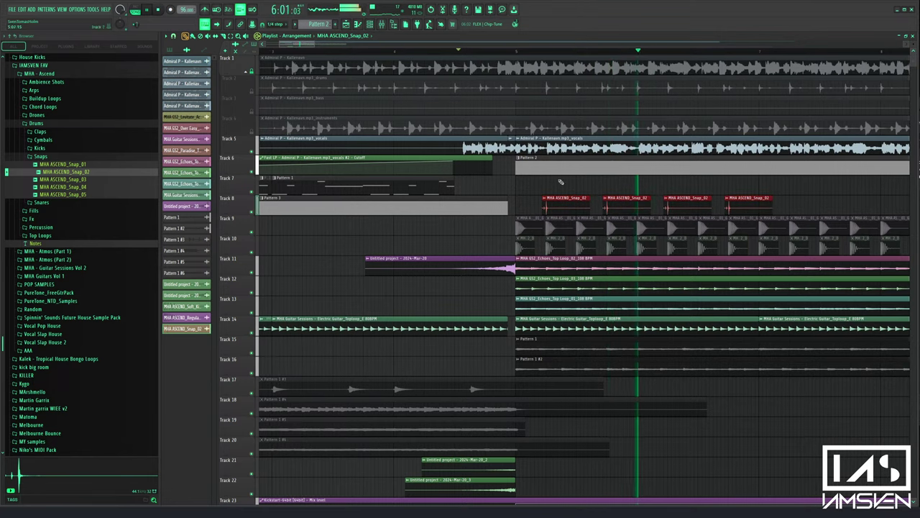
left_click_drag(308, 45, 328, 48)
key("space")
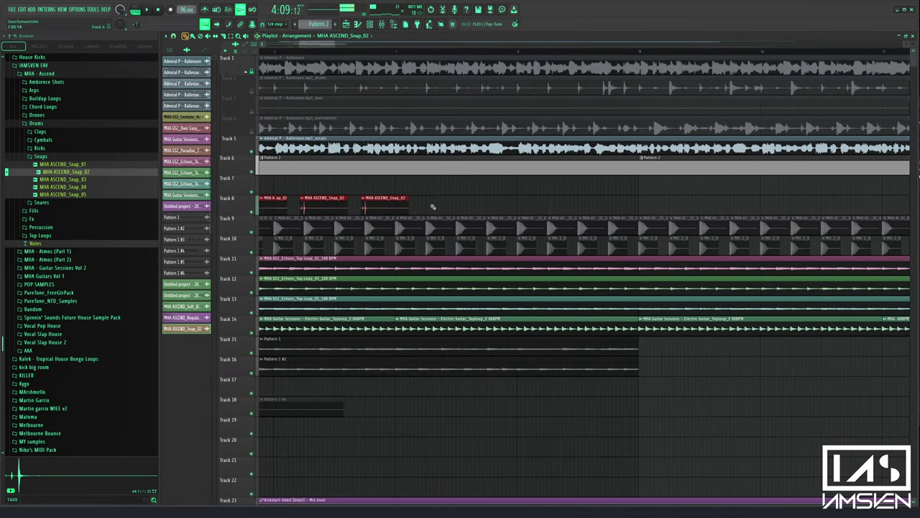
key("ctrl+b")
left_click_drag(380, 198, 505, 190)
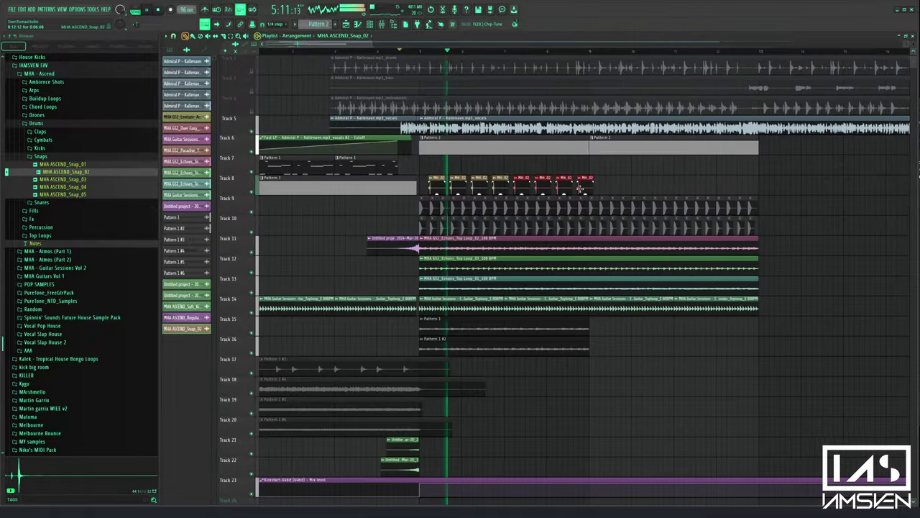
Audition the other snap samples and try MHA ASCEND_Snap_03 as the sample of the Track 8 snap clips during playback
left_click(98, 180)
left_click(89, 187)
left_click(82, 194)
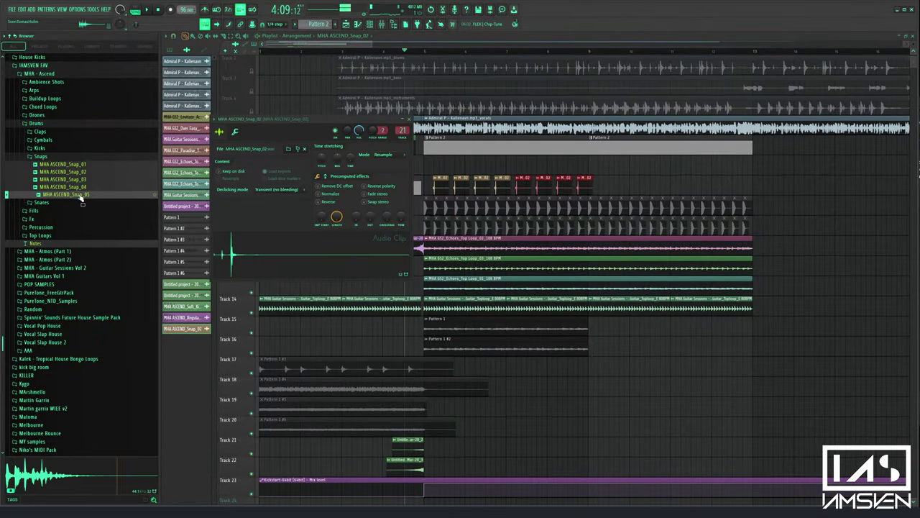
left_click(83, 188)
left_click(83, 180)
left_click_drag(83, 180, 500, 189)
key("space")
Select the Track 8 snap clips, align their starts with the kicks and try MHA ASCEND_Snap_01 as their sample
scroll(457, 57, "up", 5)
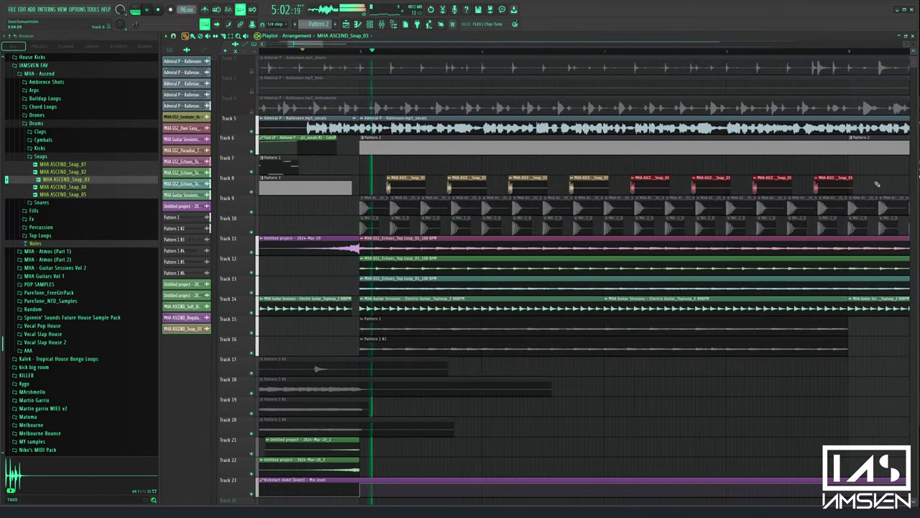
left_click_drag(875, 182, 399, 183)
scroll(413, 182, "up", 4)
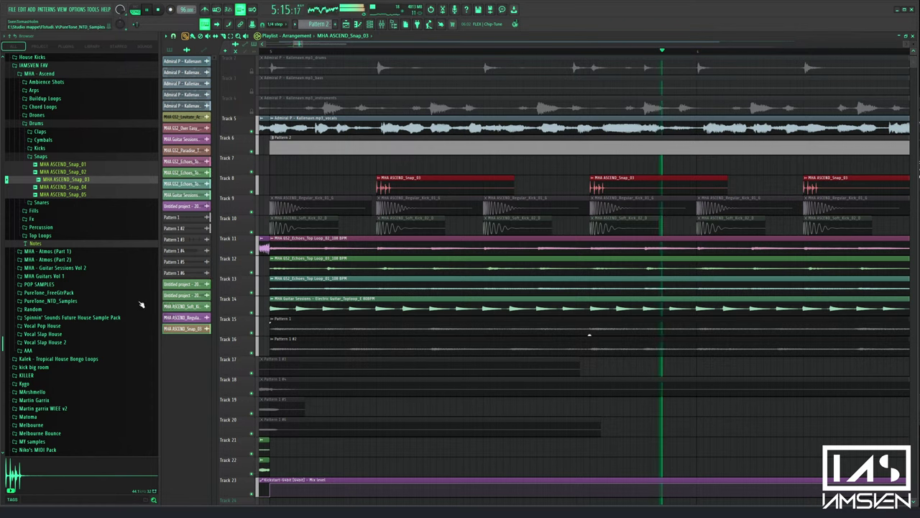
left_click(61, 166)
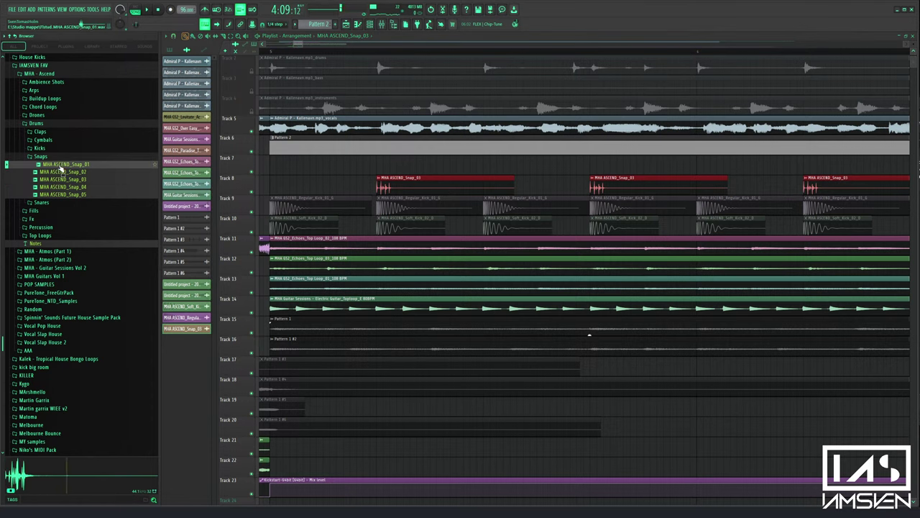
left_click_drag(61, 166, 396, 193)
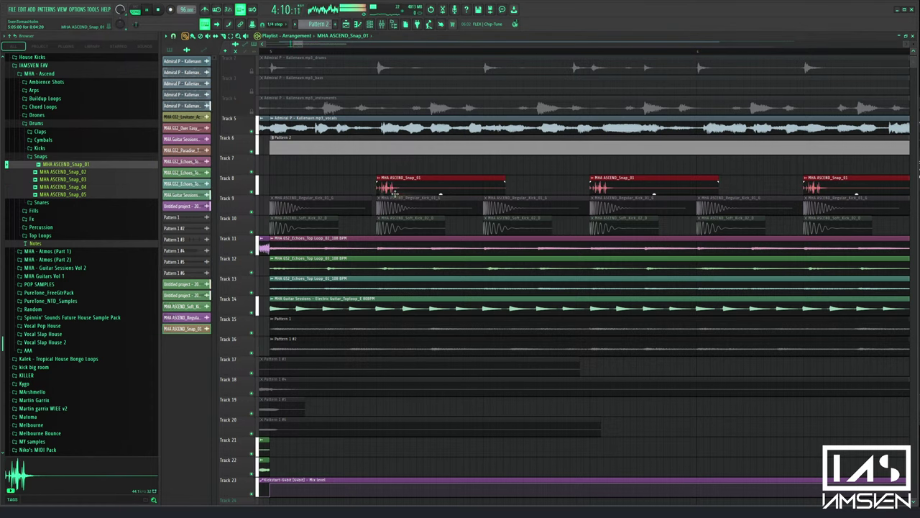
Load MHA ASCEND_Snap_02 into the snap channel and shift the selected Track 8 clips slightly earlier so their transients line up with the kicks
double_click(393, 195)
key("Down")
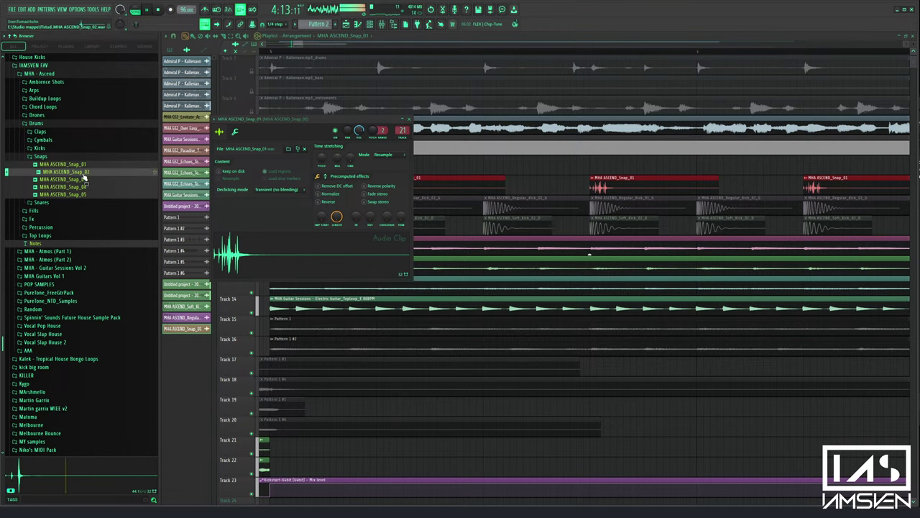
left_click_drag(87, 175, 492, 189)
key("space")
left_click_drag(626, 189, 612, 187)
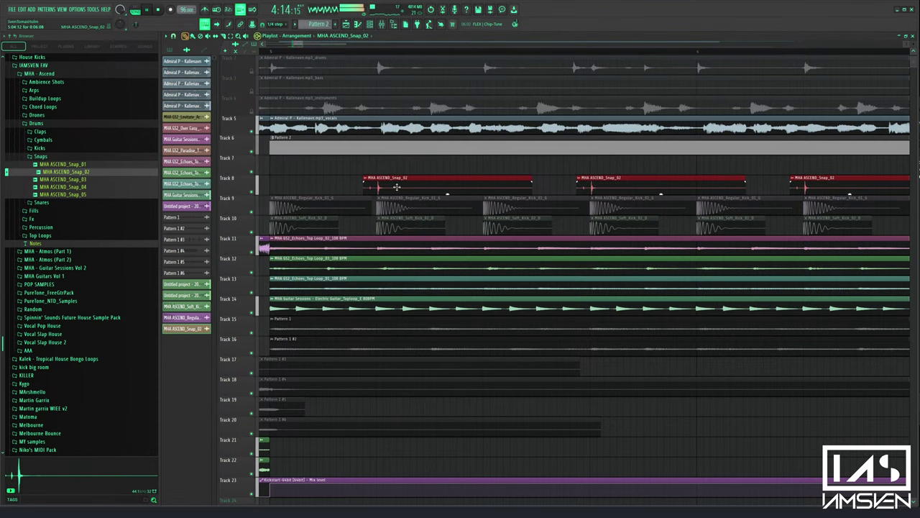
Inspect the snap channel's sample and miscellaneous settings while the drop plays
double_click(393, 186)
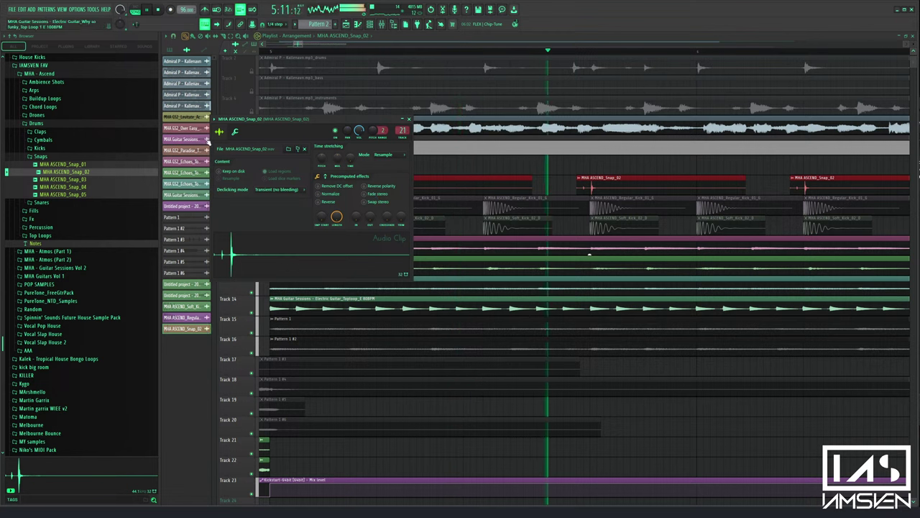
left_click(235, 133)
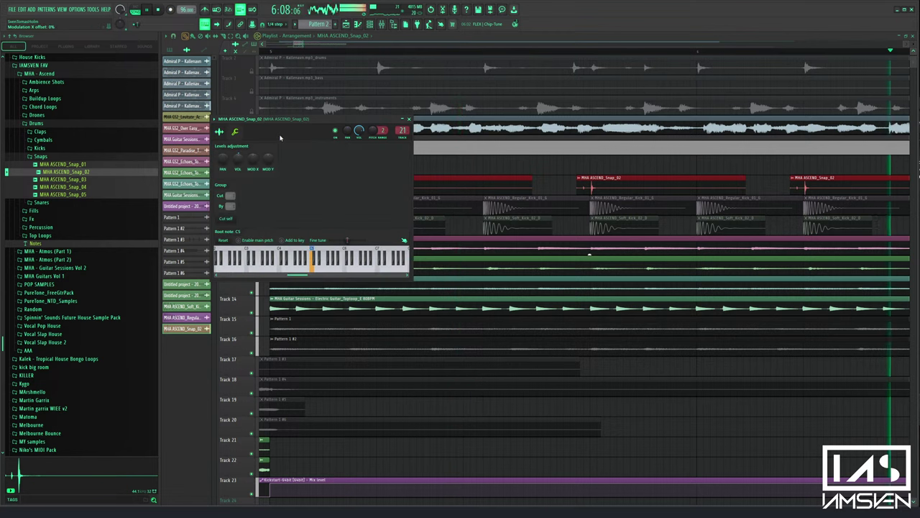
left_click(409, 119)
double_click(384, 182)
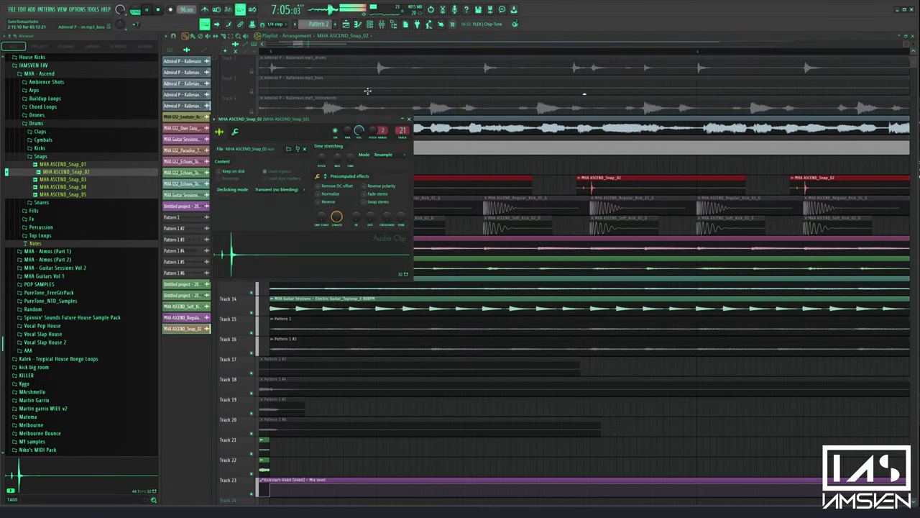
left_click(383, 25)
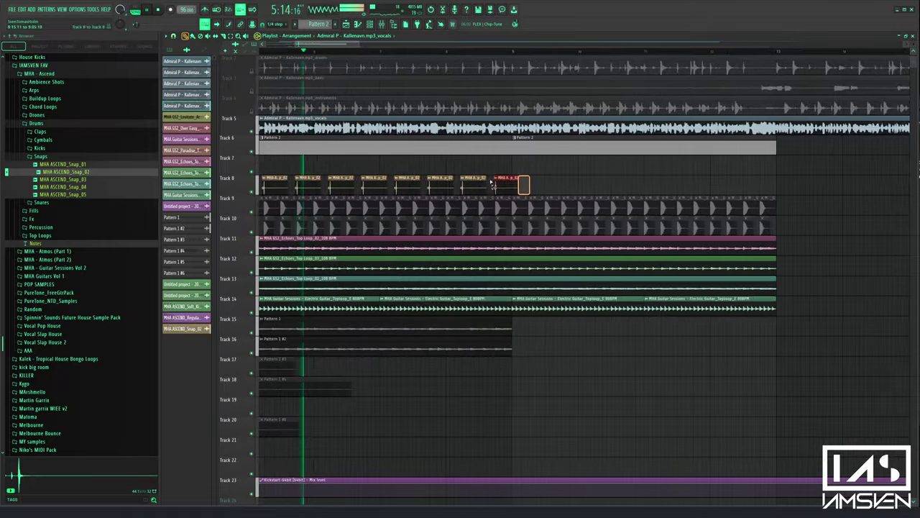
Duplicate the eight snap clips on Track 8 across bars 9 to 12
key("ctrl+b")
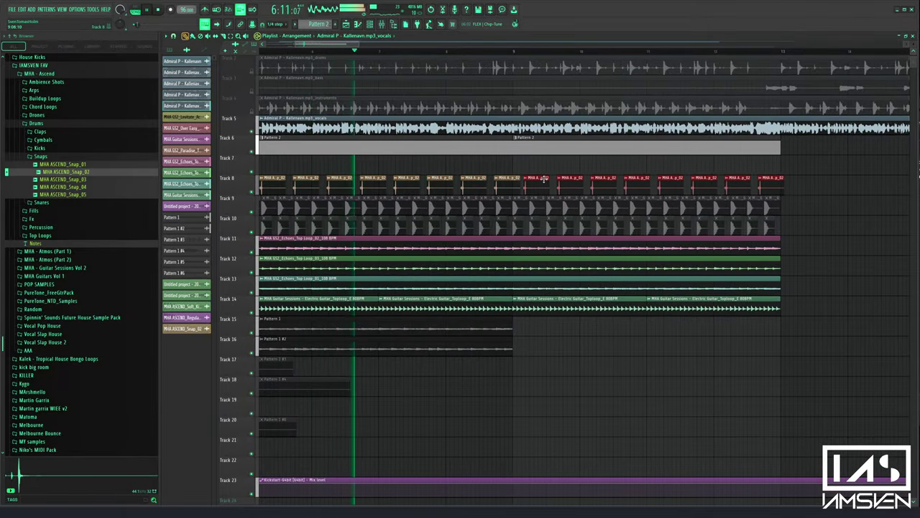
scroll(537, 56, "up", 5)
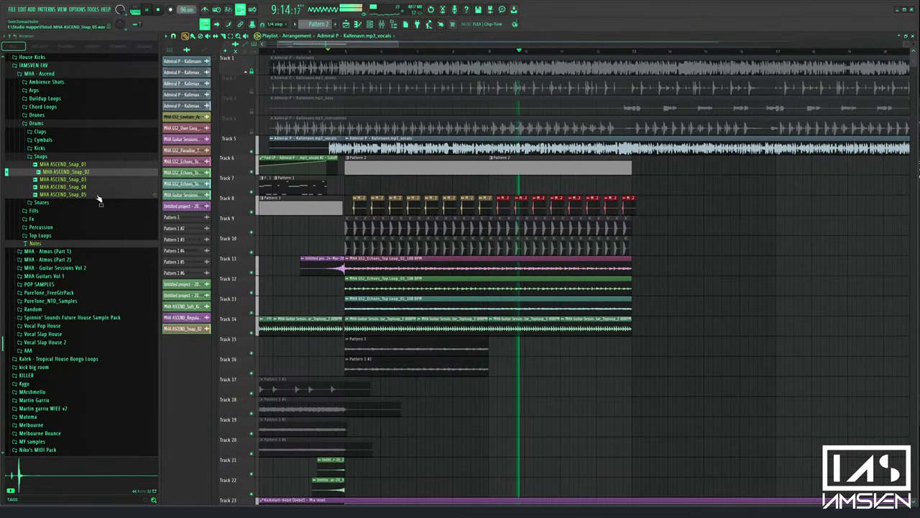
Close the Snaps and Drums sample folders and listen through the drop with the duplicated snaps
left_click(40, 156)
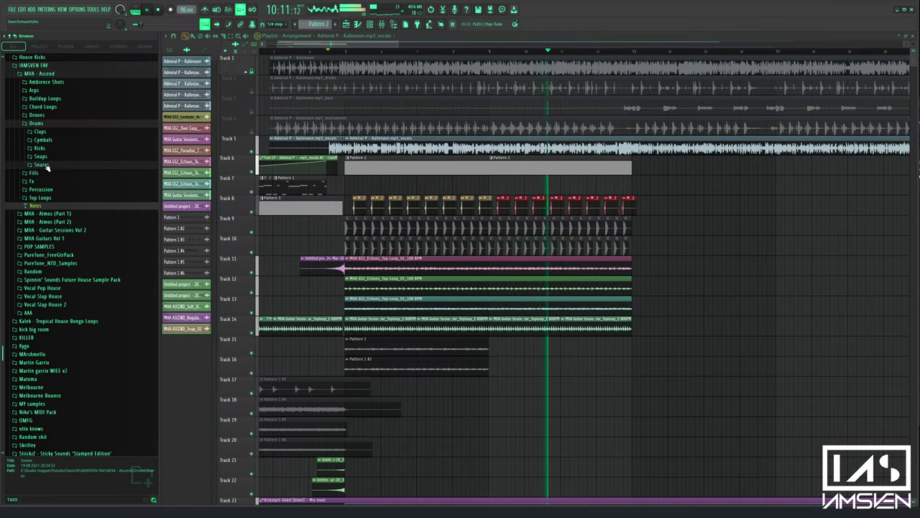
left_click(38, 124)
scroll(536, 77, "up", 5)
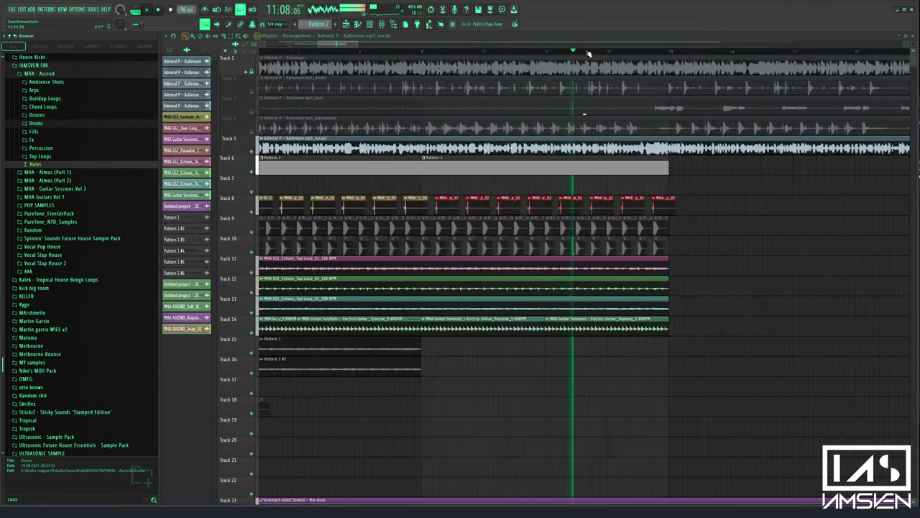
scroll(347, 56, "up", 5)
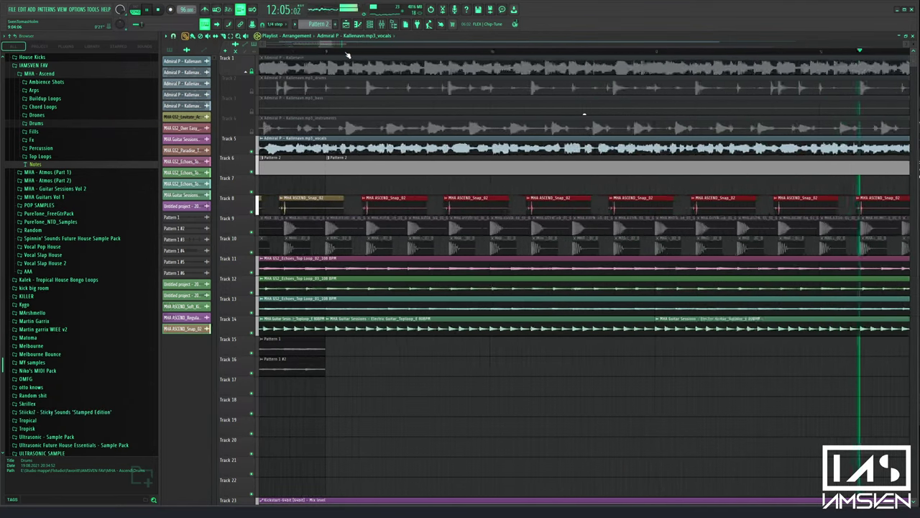
scroll(344, 56, "down", 10)
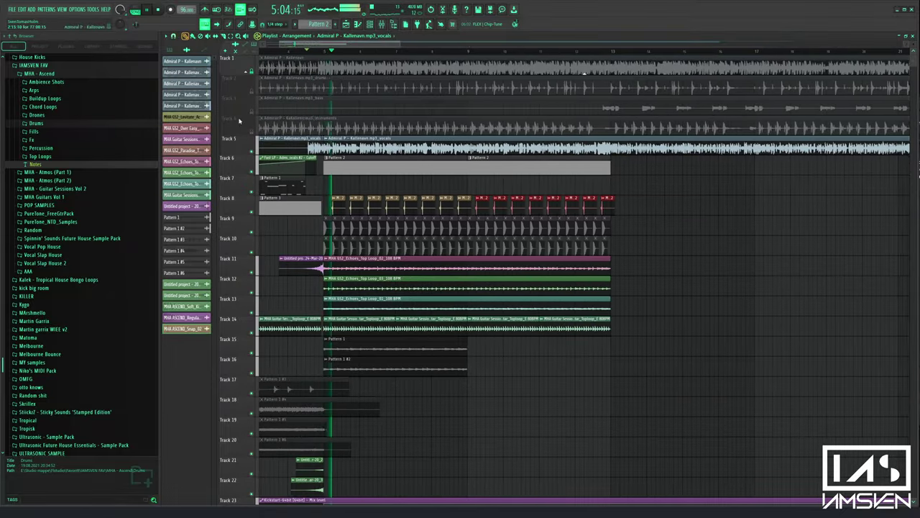
scroll(58, 177, "up", 4)
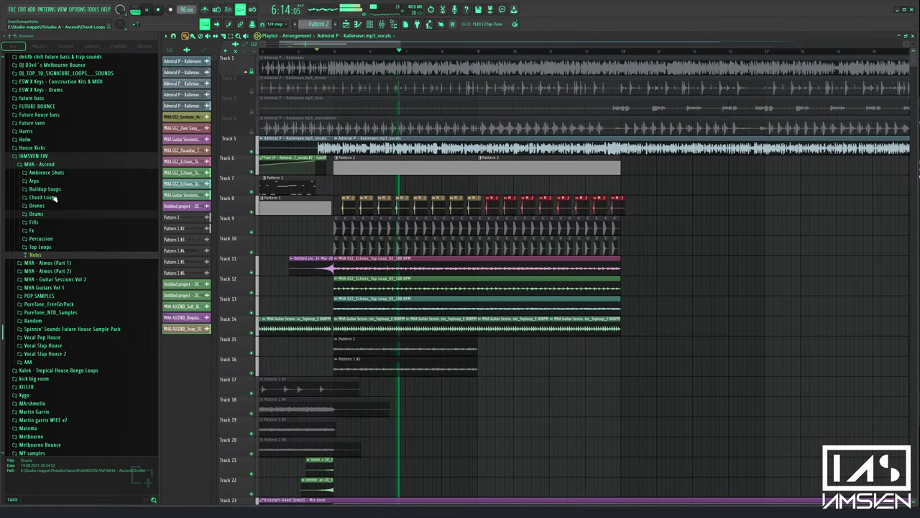
Stop playback and audition the arp samples in the Arps folder of MHA - Ascend
left_click(50, 182)
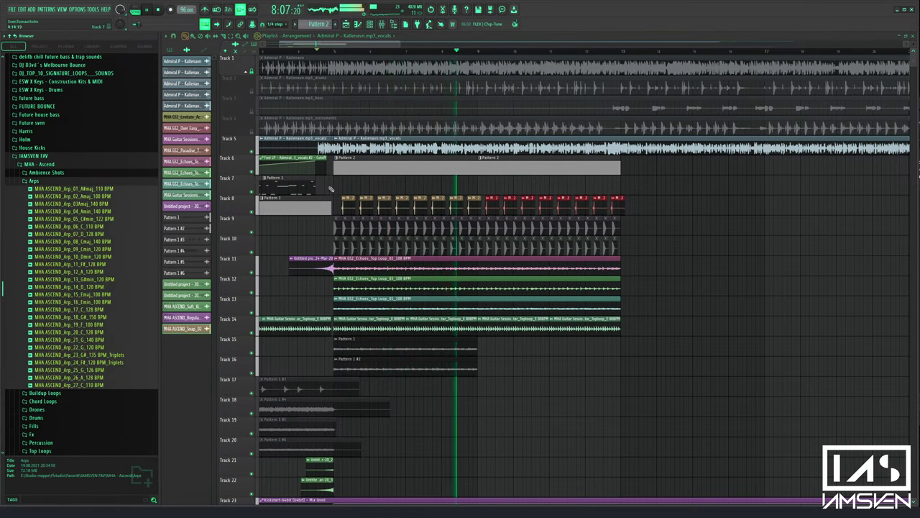
key("space")
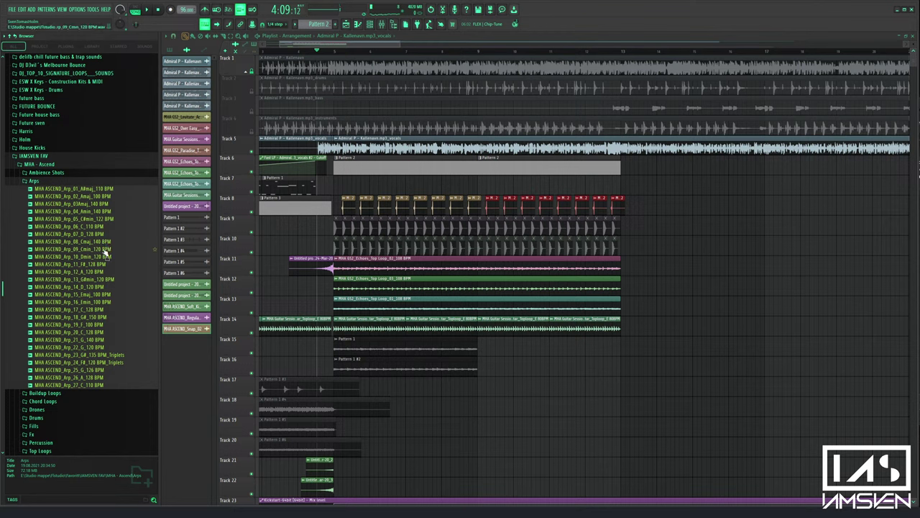
left_click(99, 229)
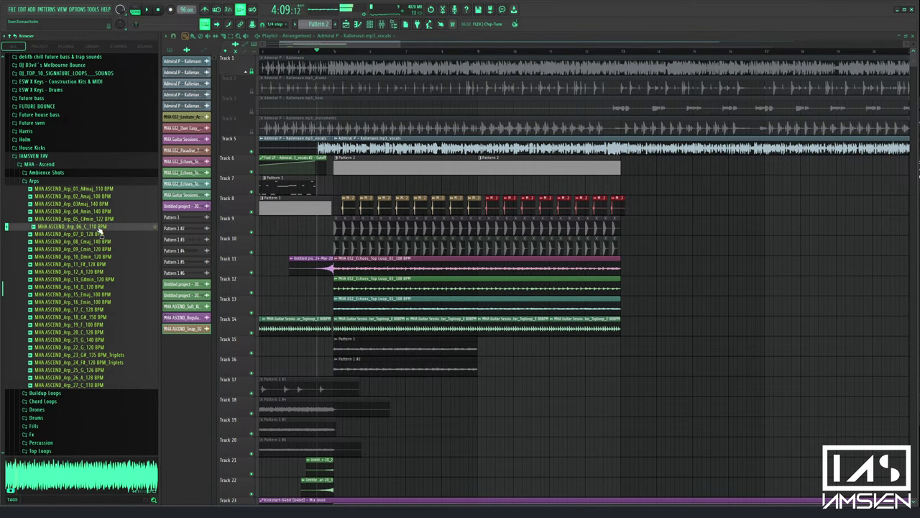
left_click(98, 218)
left_click(99, 211)
left_click(98, 203)
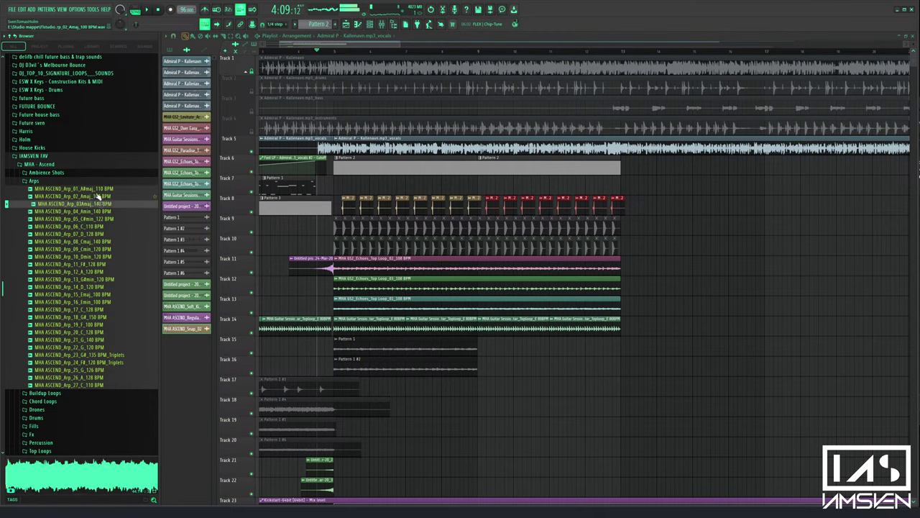
left_click(98, 196)
left_click(97, 189)
left_click(97, 309)
left_click(98, 303)
left_click(104, 296)
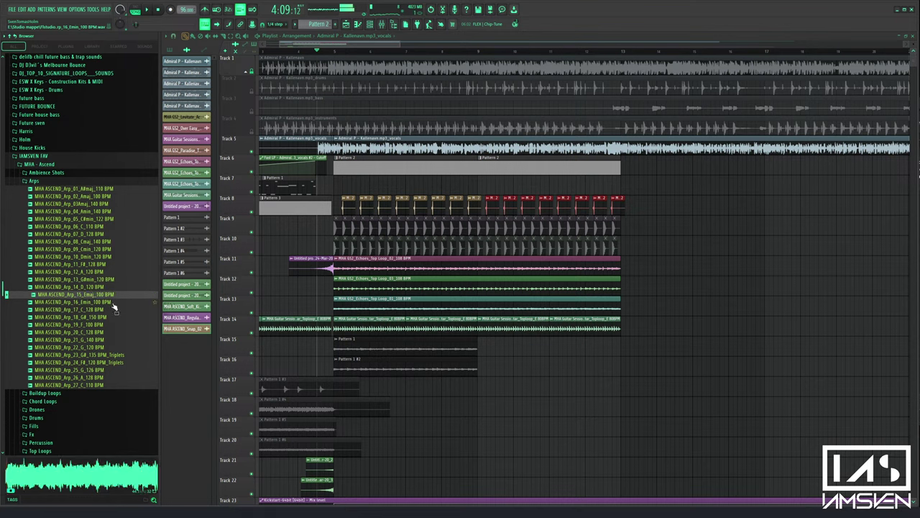
left_click(109, 288)
left_click(107, 279)
left_click(107, 271)
left_click(108, 279)
left_click(110, 355)
left_click(108, 377)
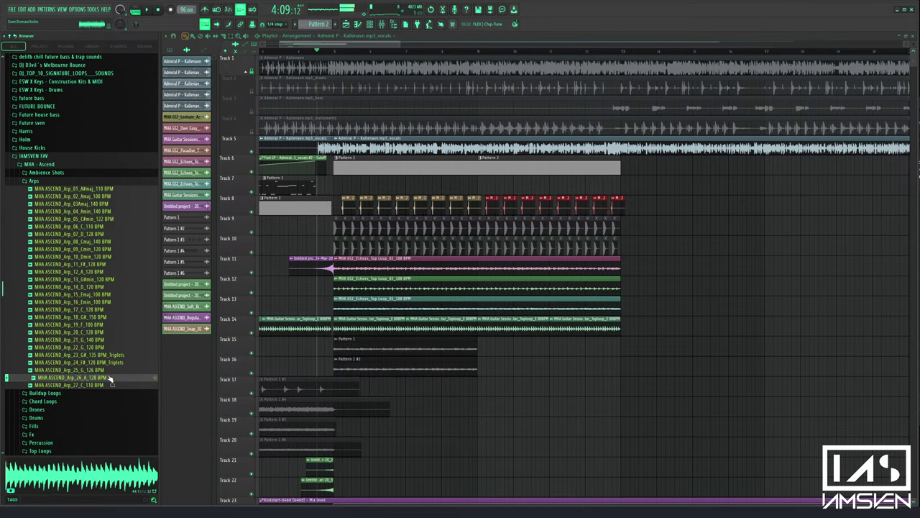
left_click(103, 370)
left_click(104, 377)
left_click(105, 384)
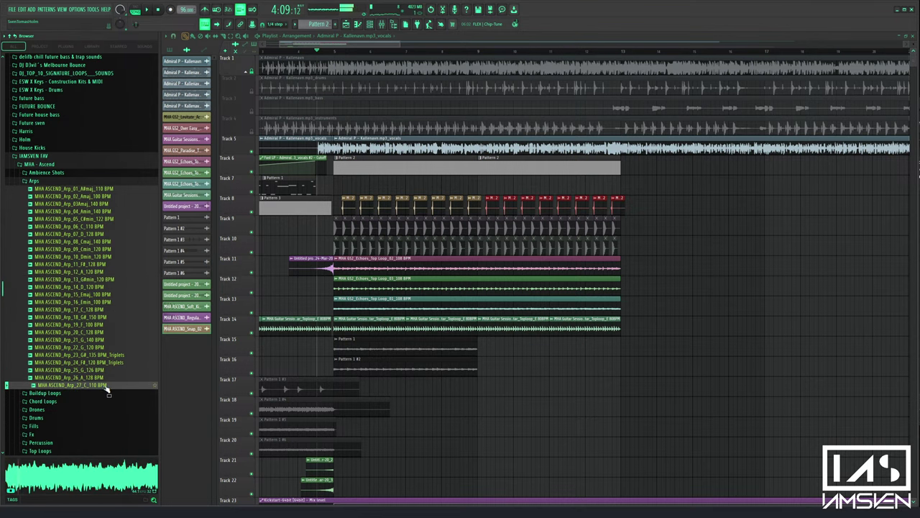
left_click(101, 377)
left_click(101, 370)
left_click(100, 365)
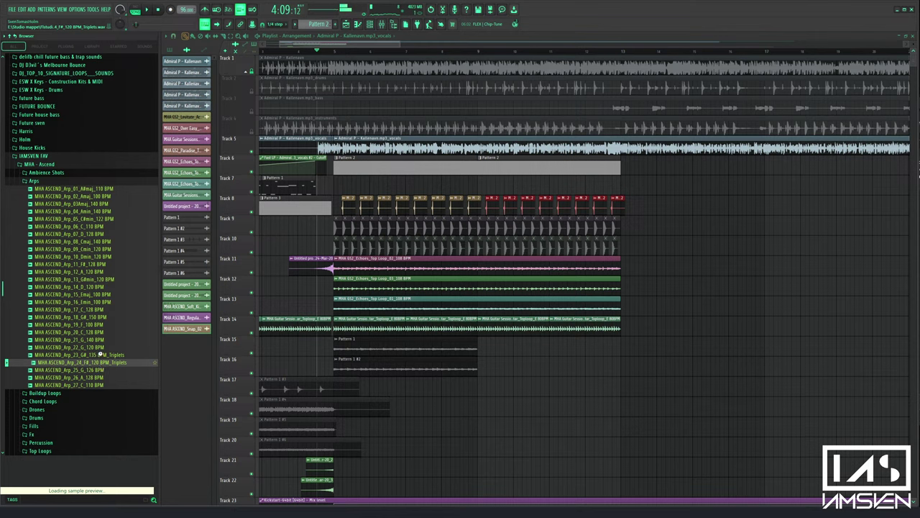
left_click(101, 347)
left_click(99, 331)
left_click(98, 324)
left_click(98, 317)
left_click(99, 309)
left_click(98, 302)
left_click(99, 294)
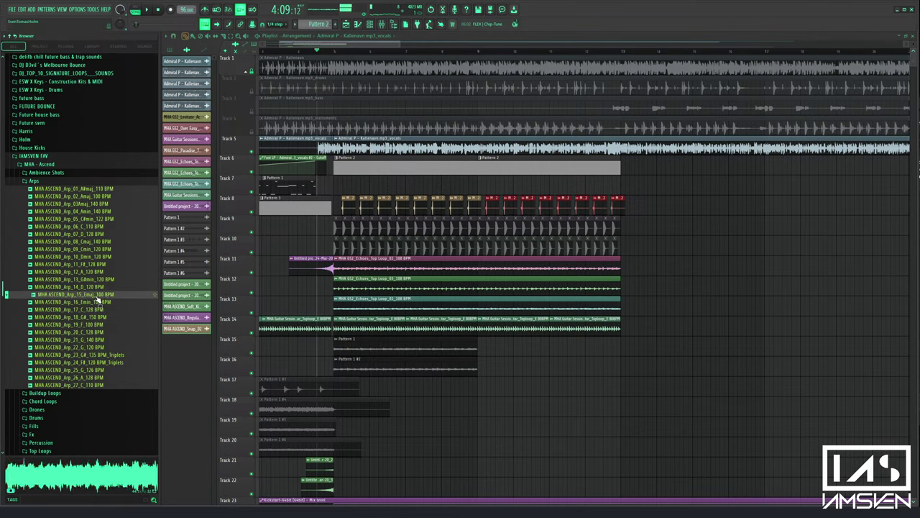
left_click(100, 287)
left_click(101, 272)
left_click(99, 250)
left_click(98, 241)
left_click(99, 226)
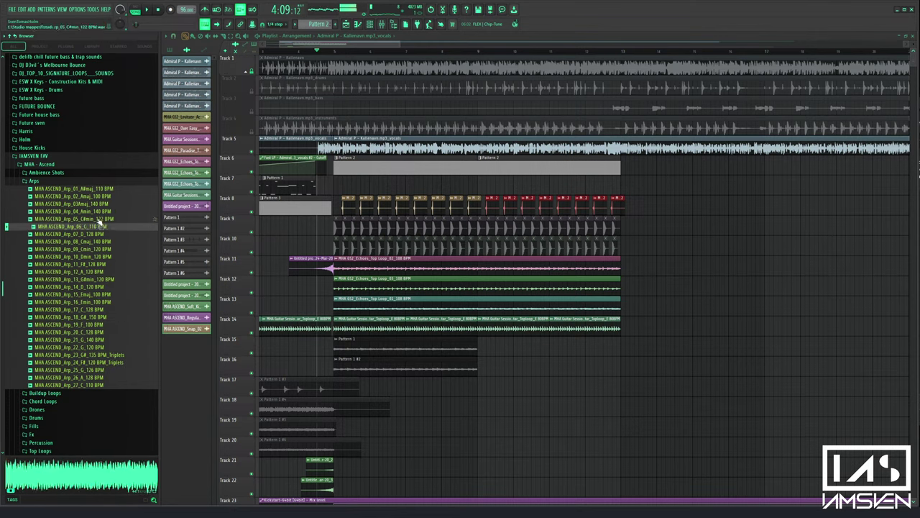
left_click(98, 219)
left_click(98, 211)
left_click(98, 204)
left_click(99, 196)
Close the Arps folder and audition samples in the Buildup Loops folder, including MHA ASCEND_Buildup_Loop_03_100 BPM
left_click(64, 180)
left_click(64, 189)
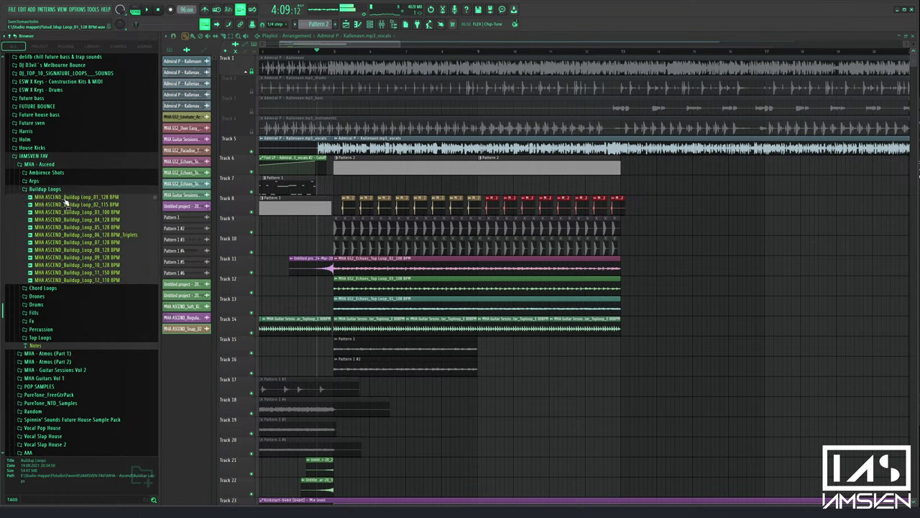
left_click(65, 205)
left_click(65, 212)
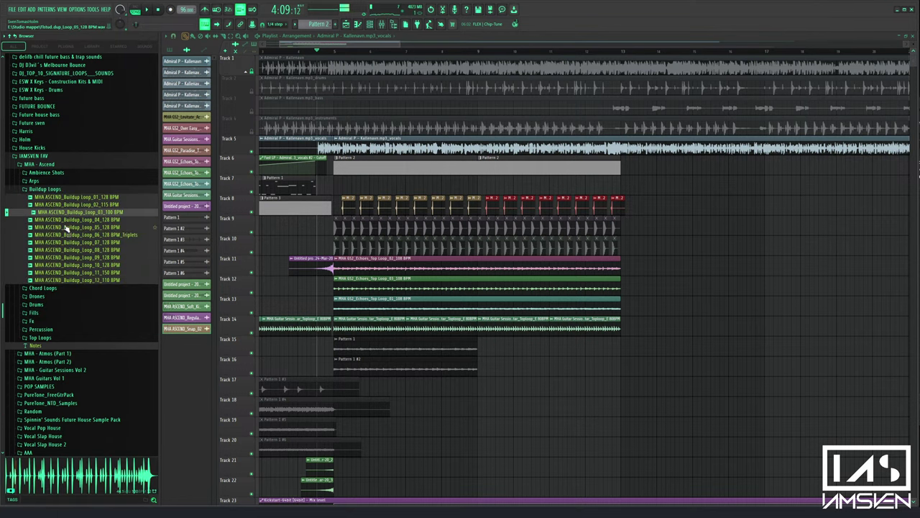
Insert an empty track above the snap track and place MHA ASCEND_Buildup_Loop_03_100 BPM on it near bar 9
right_click(235, 207)
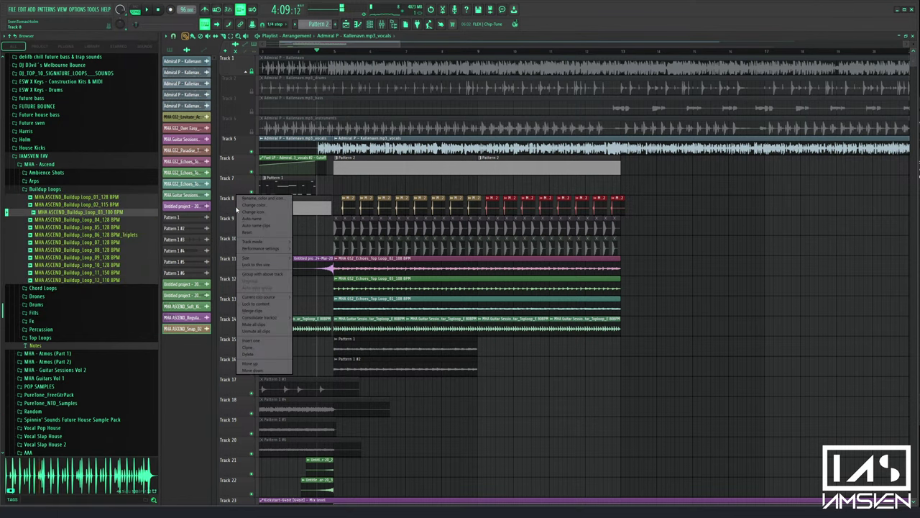
left_click(257, 340)
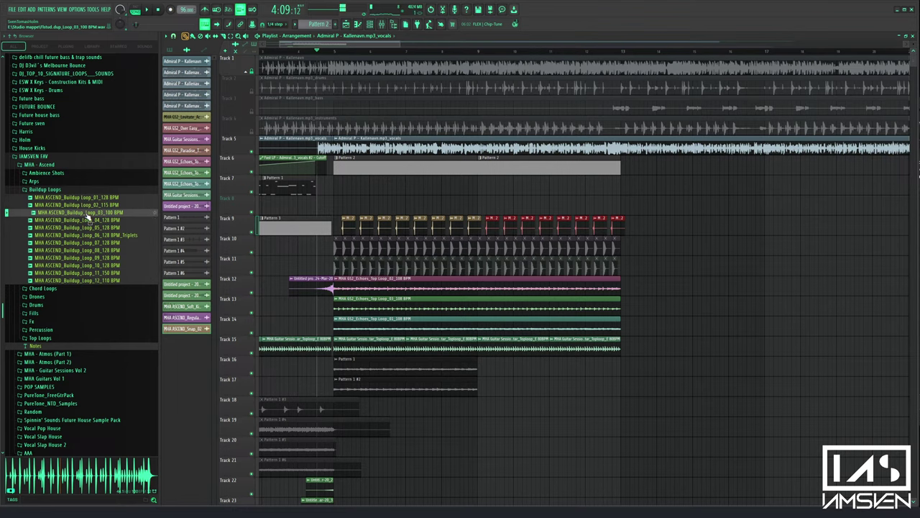
left_click_drag(86, 214, 494, 200)
scroll(493, 53, "up", 4)
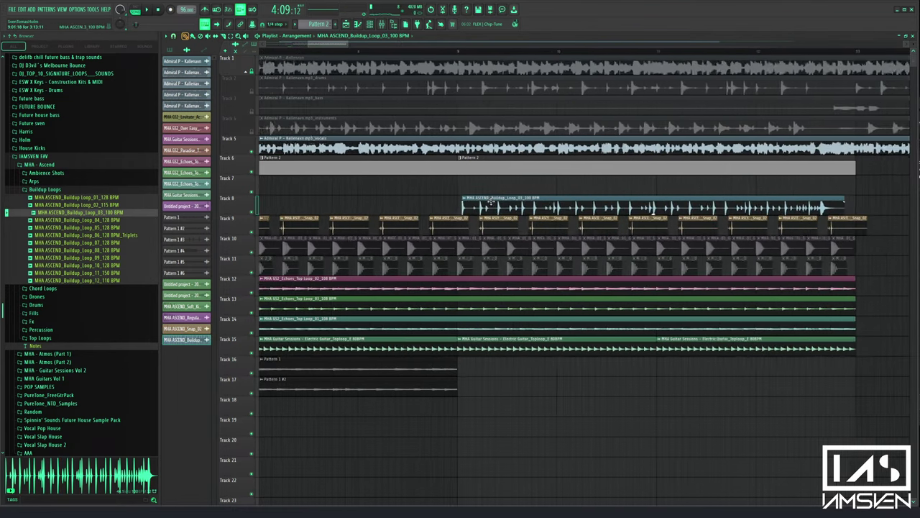
Start the buildup loop at bar 9, time-stretch it to end at bar 13 in Stretch mode, and lower its channel volume
double_click(484, 205)
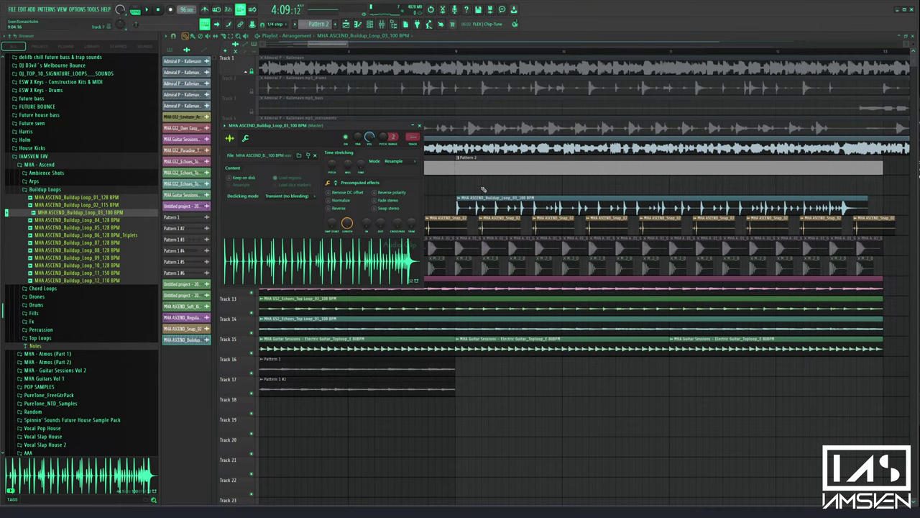
key("Escape")
double_click(472, 204)
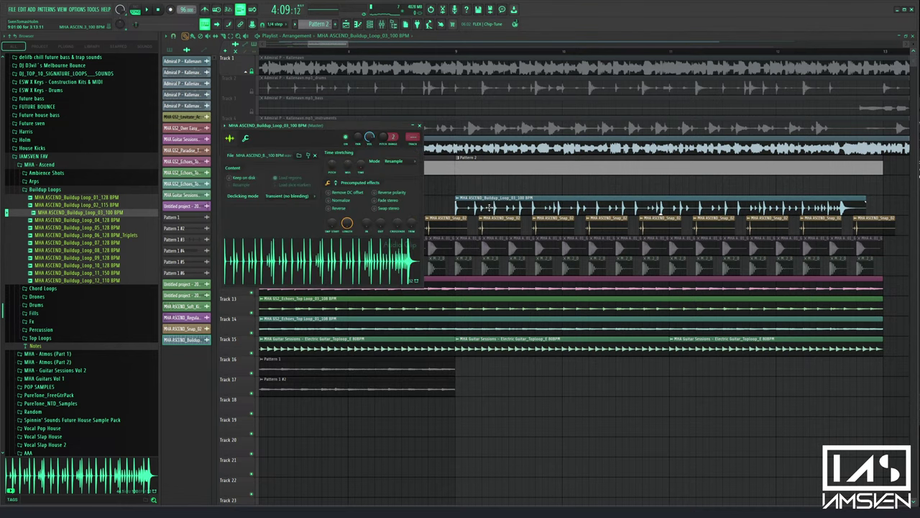
left_click_drag(361, 173, 361, 169)
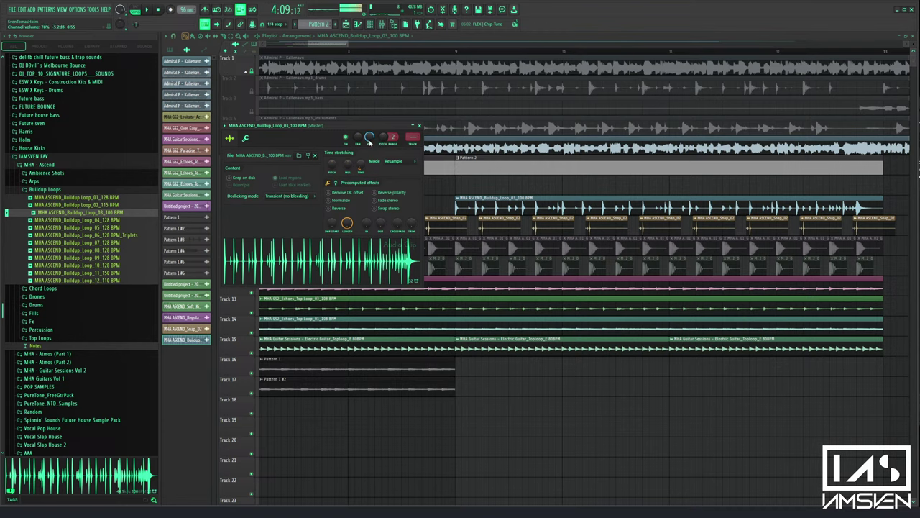
left_click(396, 163)
left_click(395, 184)
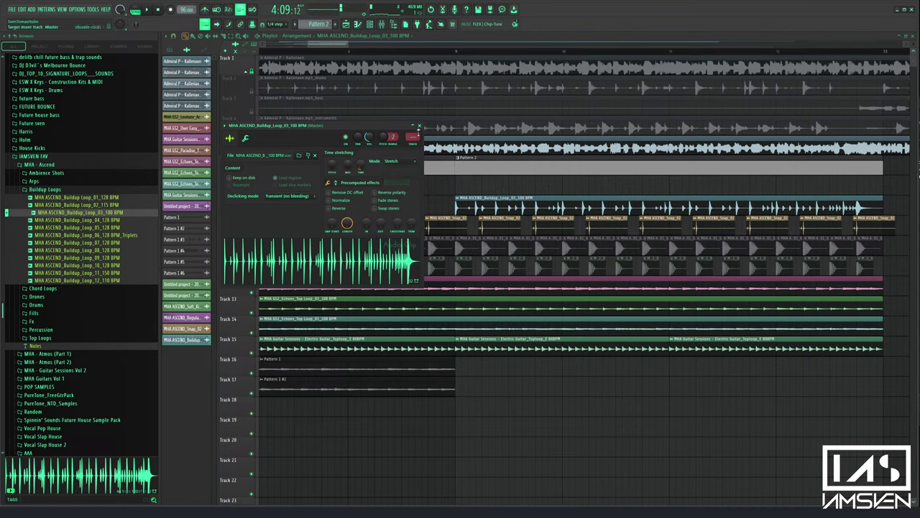
left_click(419, 126)
Play the drop from bar 8 and readjust the buildup loop's channel volume against the other drums
left_click(396, 51)
key("space")
scroll(410, 53, "down", 1)
scroll(411, 53, "down", 2)
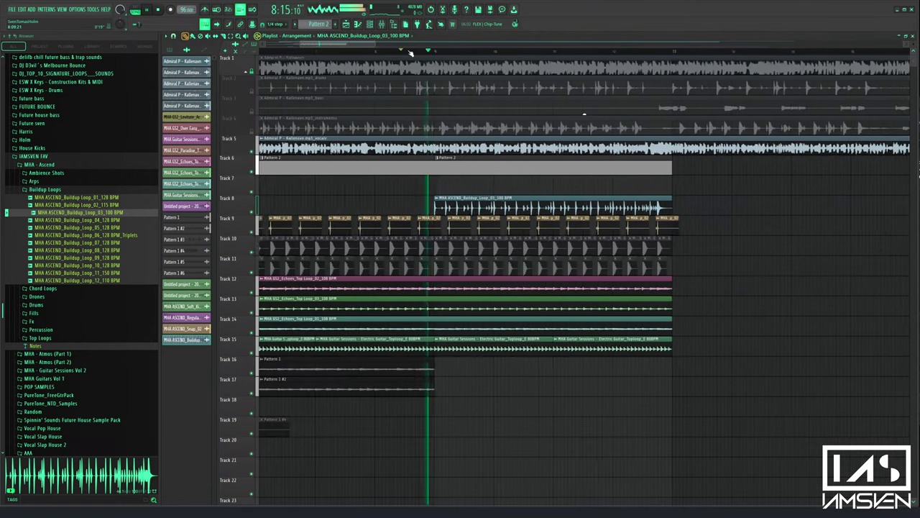
double_click(606, 209)
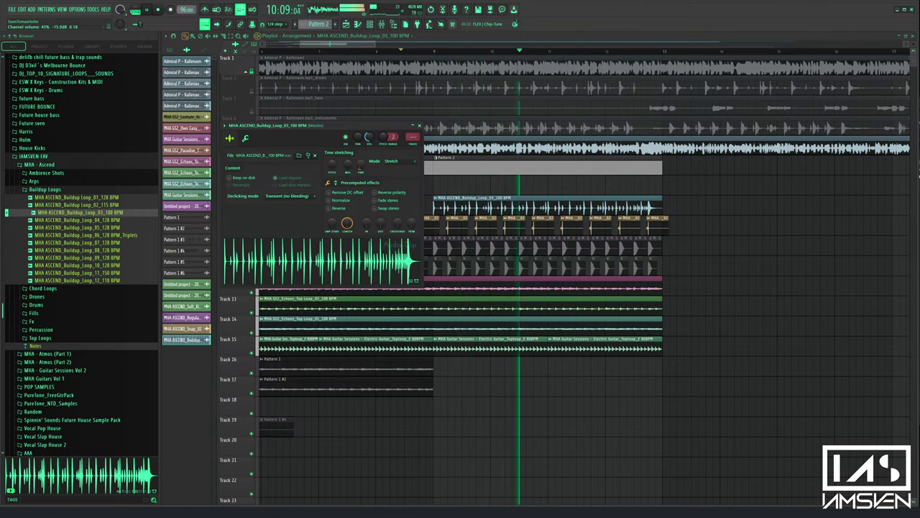
left_click_drag(369, 129, 653, 297)
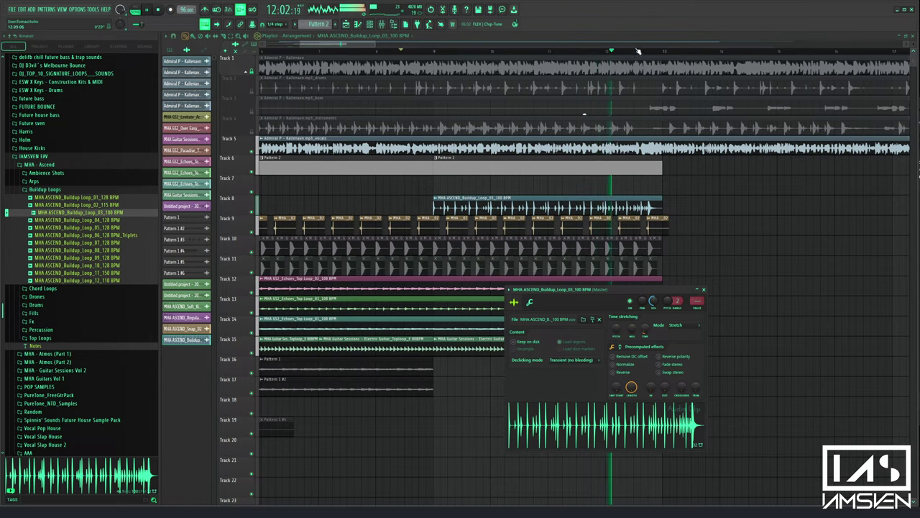
scroll(653, 56, "up", 1)
scroll(653, 56, "up", 2)
left_click(704, 290)
key("space")
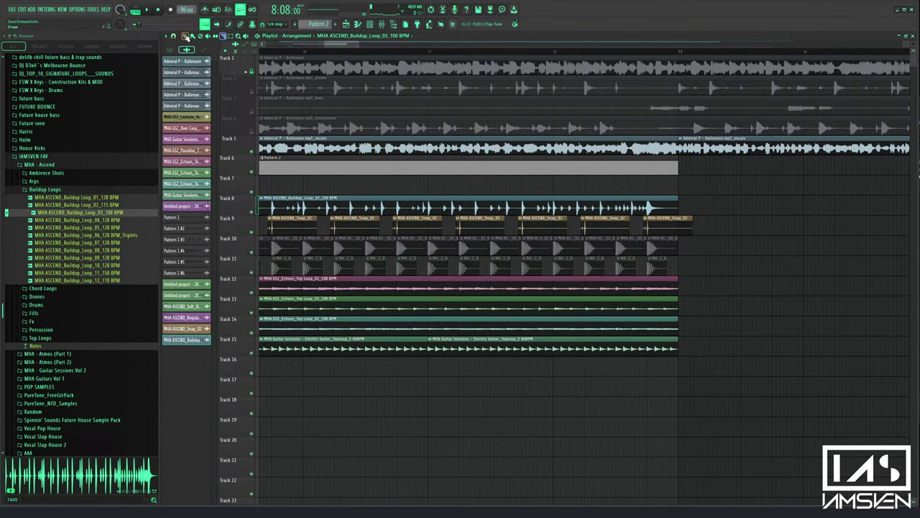
Mute the Track 5 vocals after bar 13 and shorten Pattern 2 on Track 6 and the Tracks 12–15 loops to end one beat before it
left_click(719, 152)
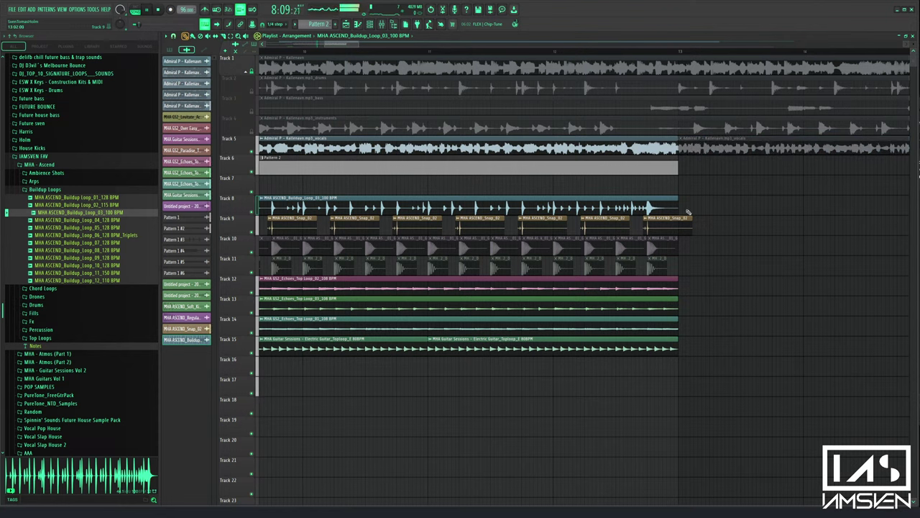
left_click_drag(684, 282, 667, 364)
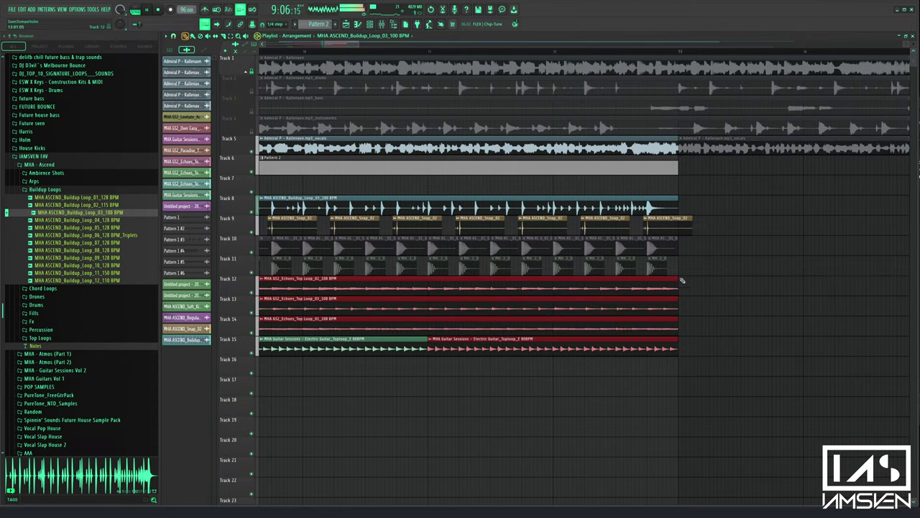
left_click_drag(682, 281, 658, 275)
left_click(703, 224, "ctrl")
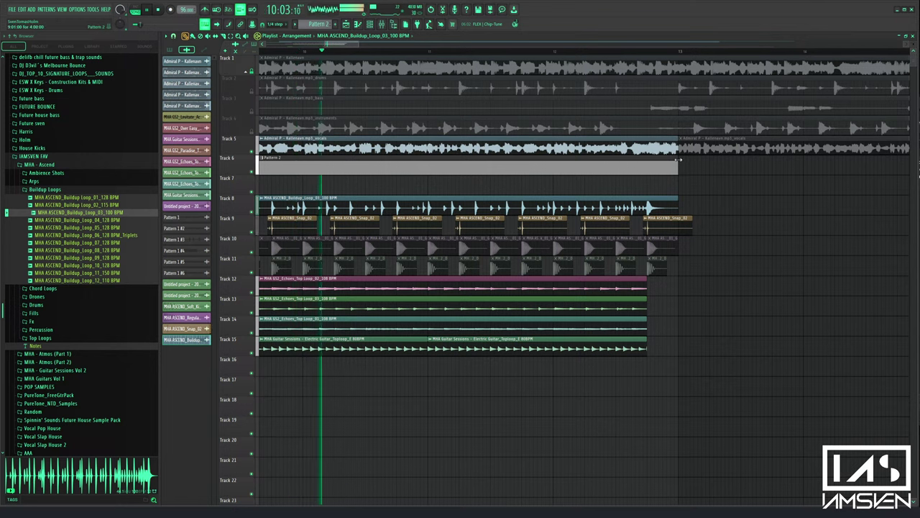
left_click_drag(677, 158, 649, 167)
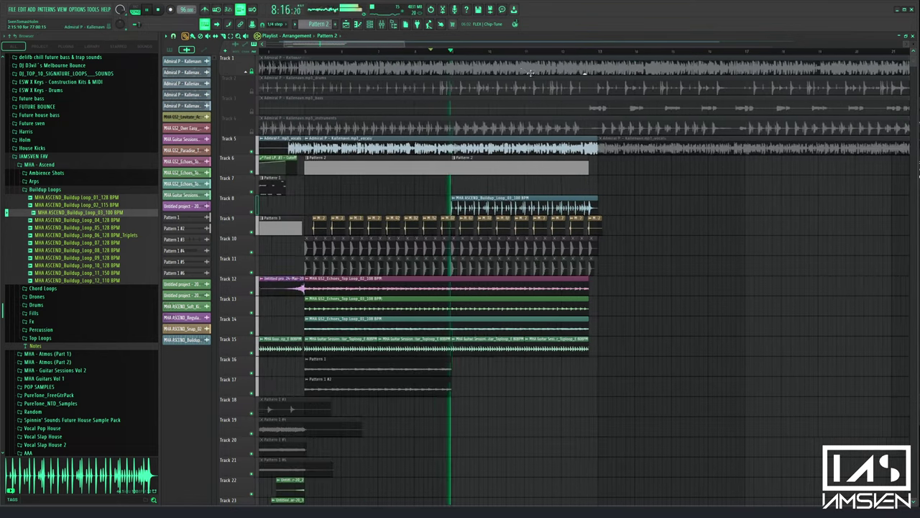
Play the drop and audition several MHA ASCEND fills in the Fills folder, including Fill_09, Fill_20 and Fill_21
left_click_drag(391, 45, 384, 45)
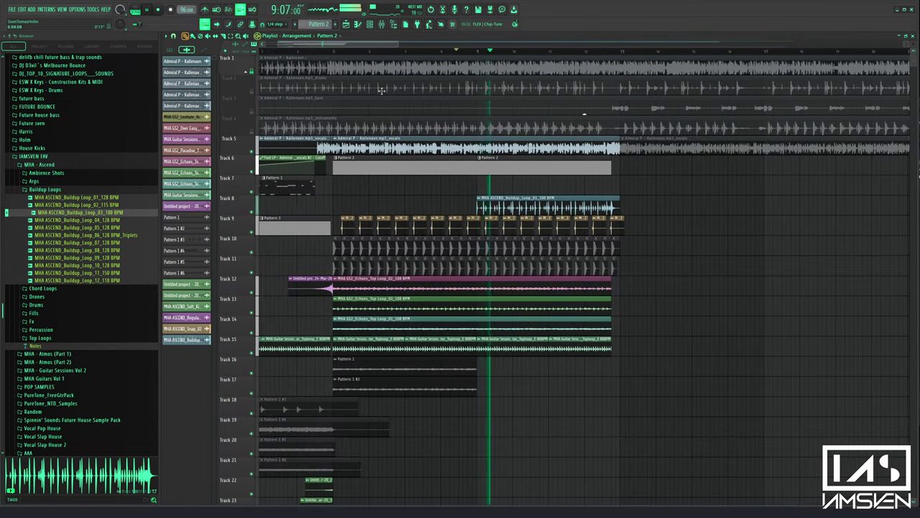
left_click(45, 189)
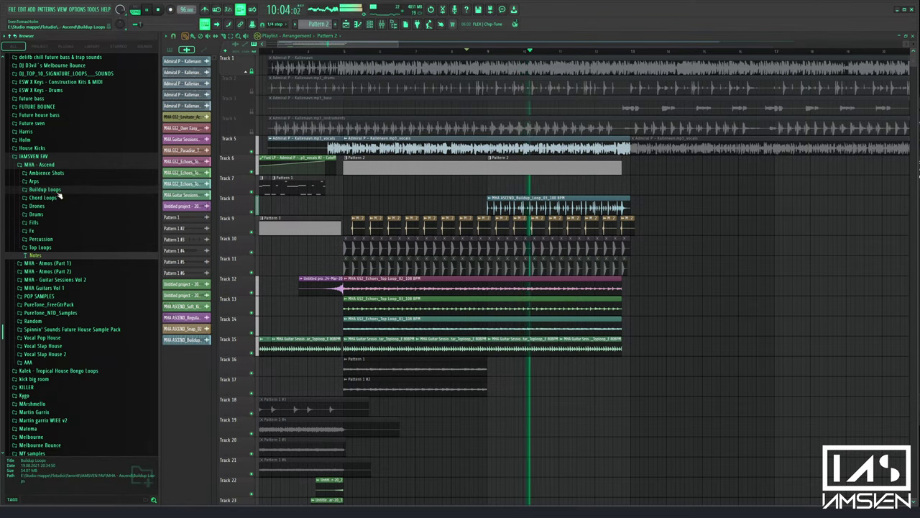
left_click(34, 222)
key("space")
left_click(56, 231)
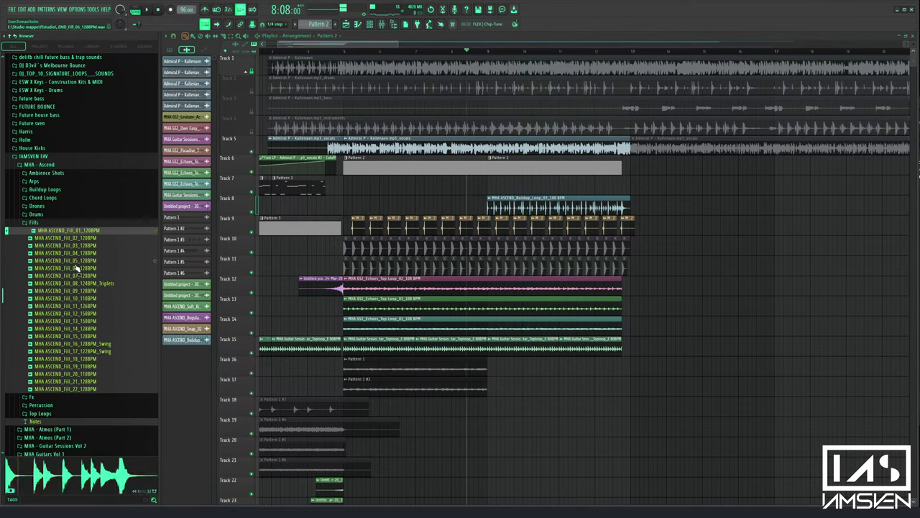
left_click(102, 344)
left_click(98, 367)
left_click(97, 375)
left_click(95, 383)
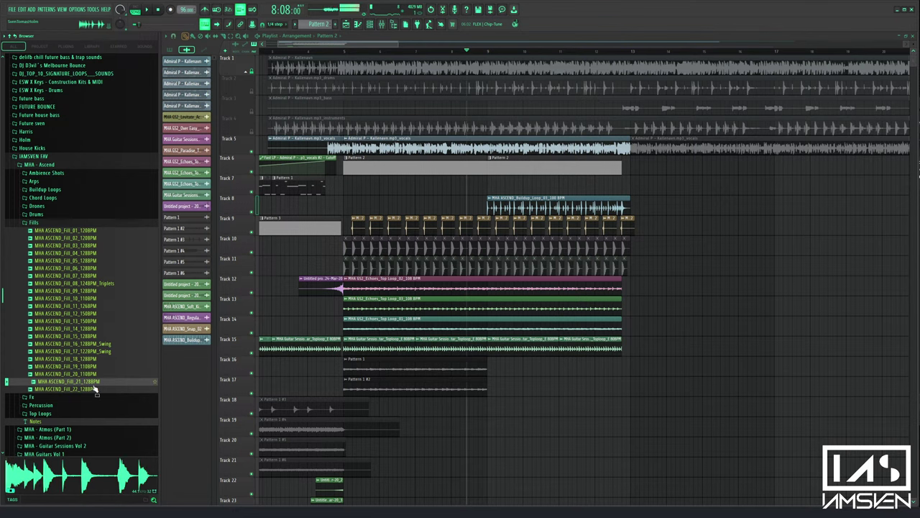
left_click(98, 374)
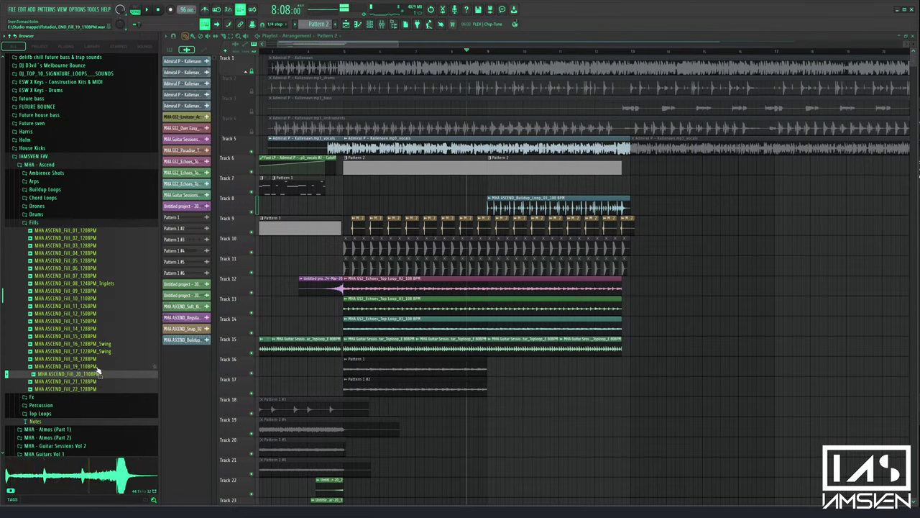
left_click(93, 291)
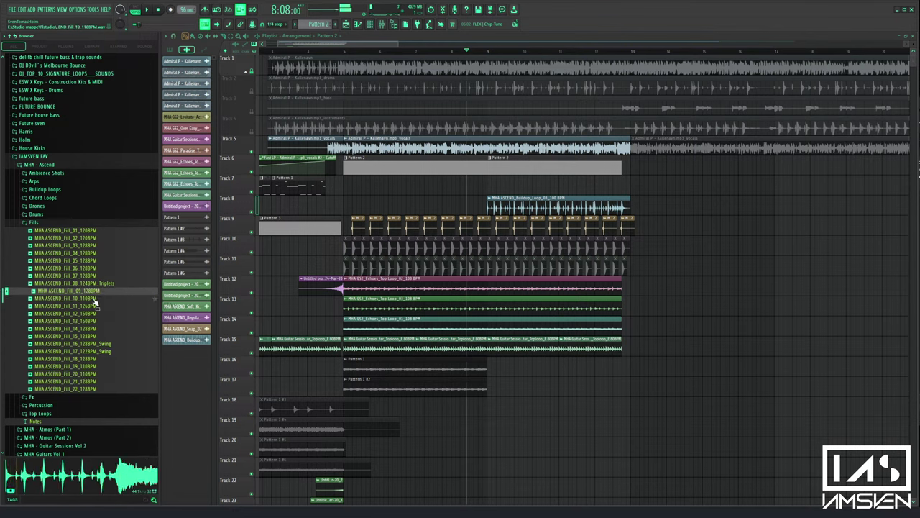
left_click(34, 222)
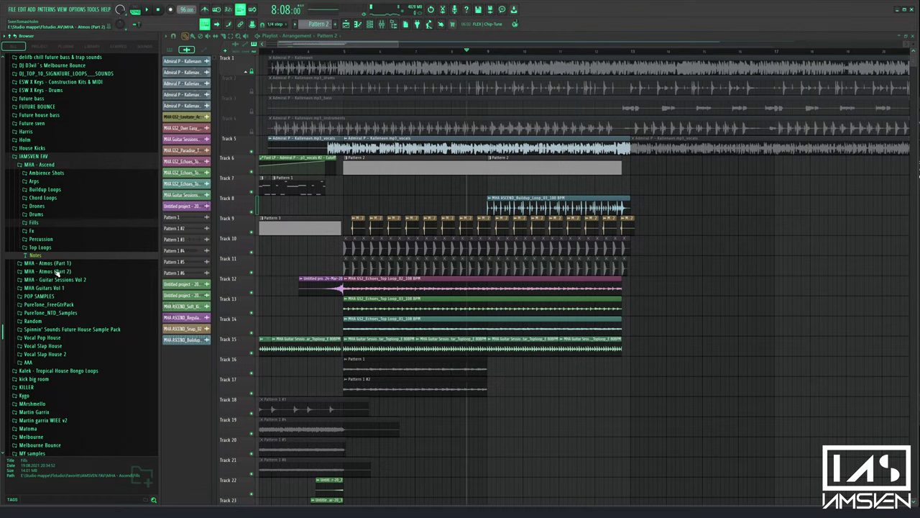
Audition the first few MHA ASCEND samples in the Tempo Drones folder
left_click(40, 207)
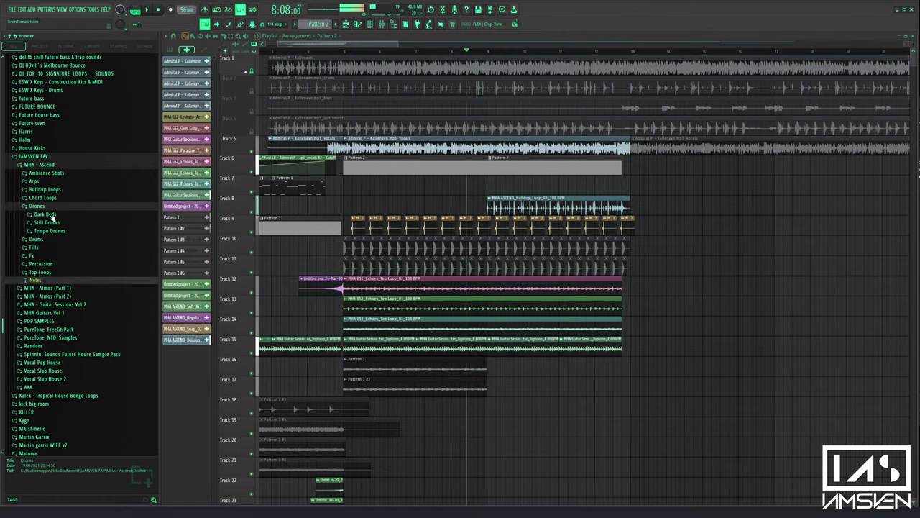
left_click(58, 231)
left_click(77, 232)
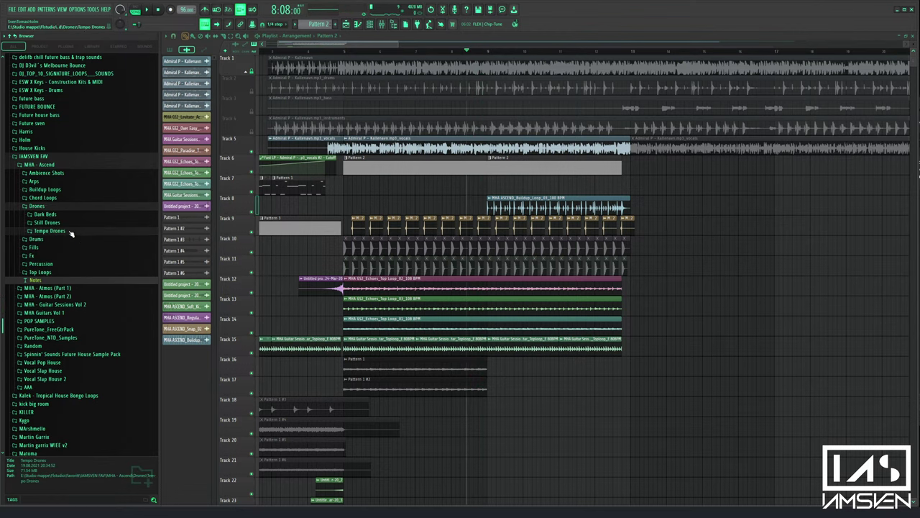
left_click(72, 231)
left_click(90, 254)
left_click(96, 260)
left_click(103, 246)
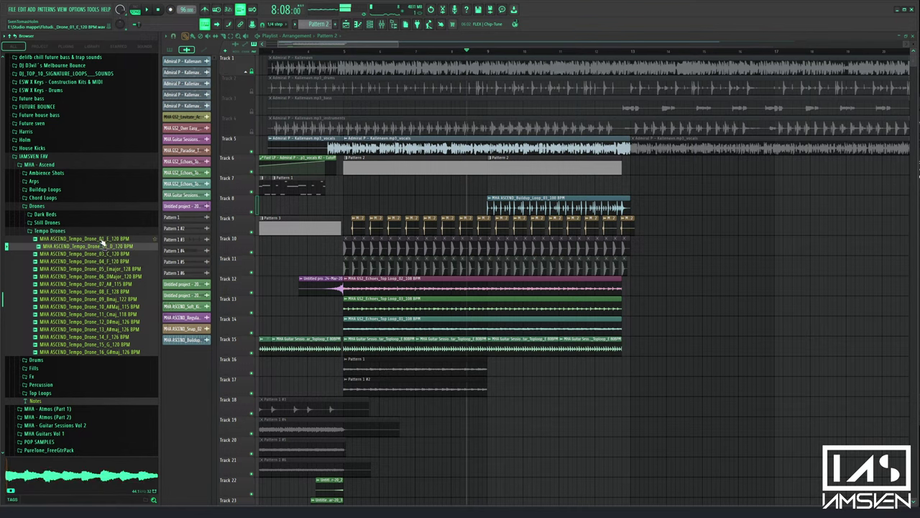
Add MHA ASCEND_Tempo_Drone_03_C_120 BPM at bar 9 on a new track inserted above the top-loop tracks
left_click(103, 255)
left_click_drag(104, 258, 496, 408)
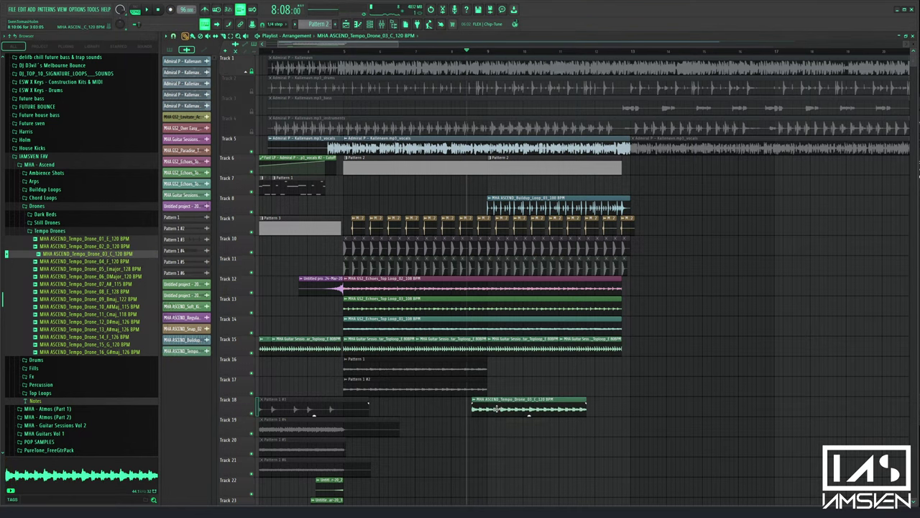
right_click(243, 274)
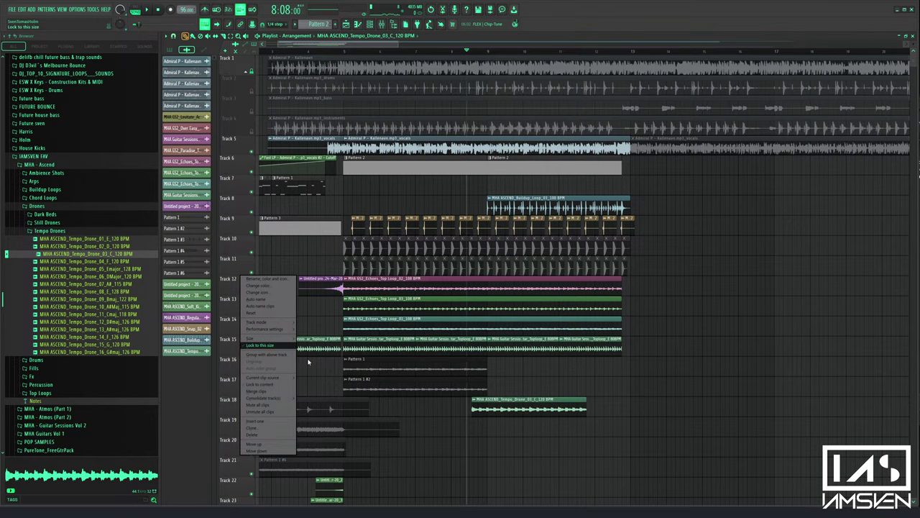
left_click(281, 422)
left_click_drag(529, 435, 538, 294)
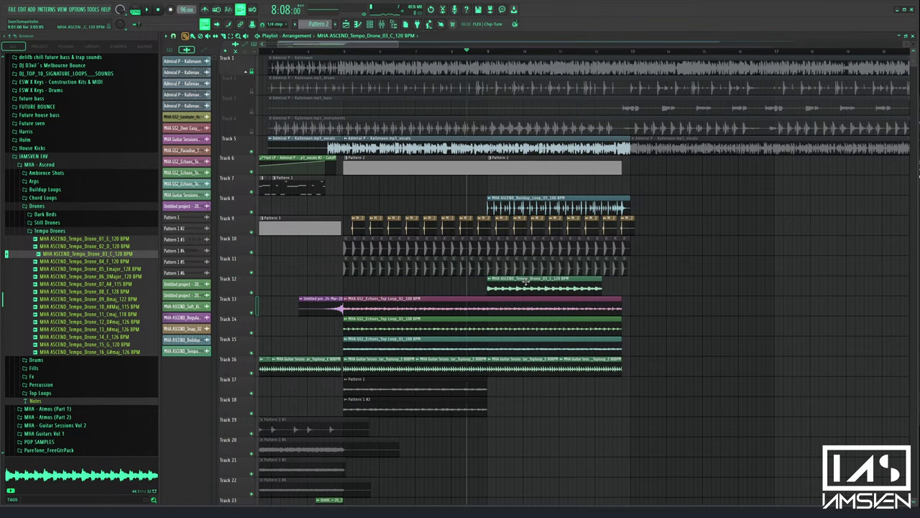
Isolate the drone and the top-loop track beneath it, and time-stretch the drone to 4:00:00 so it ends at bar 13
right_click(251, 293)
left_click(252, 313)
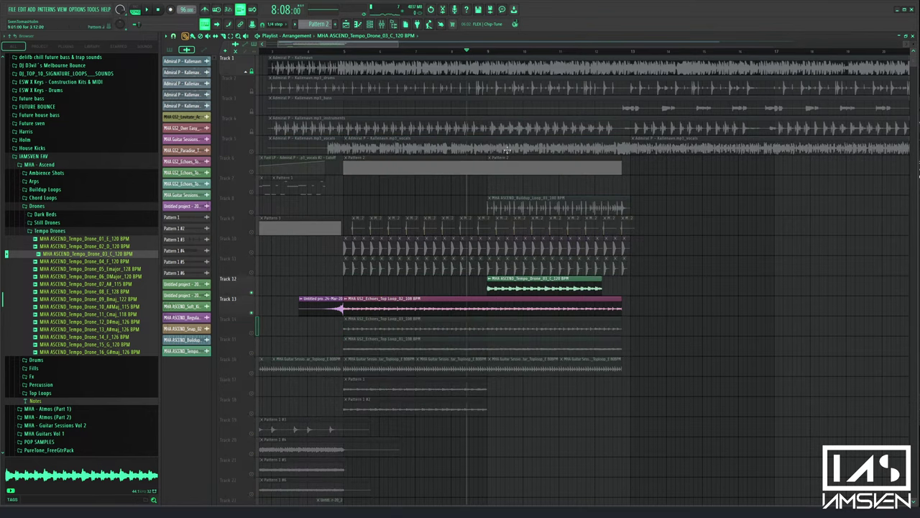
scroll(517, 55, "up", 5)
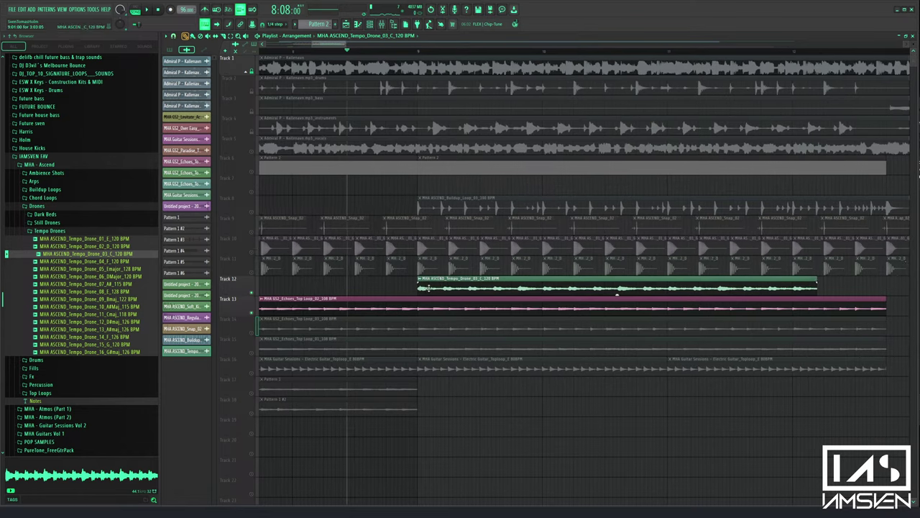
double_click(616, 292)
left_click_drag(371, 178, 371, 167)
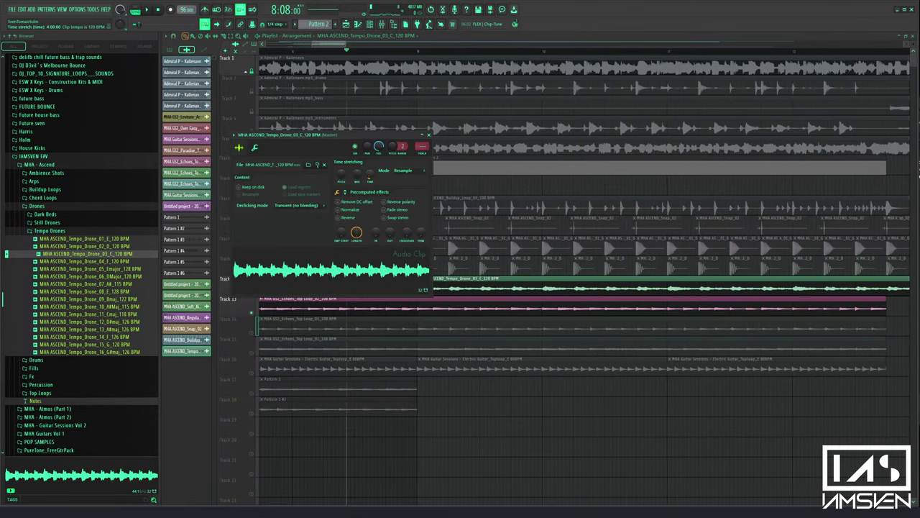
scroll(355, 55, "down", 3)
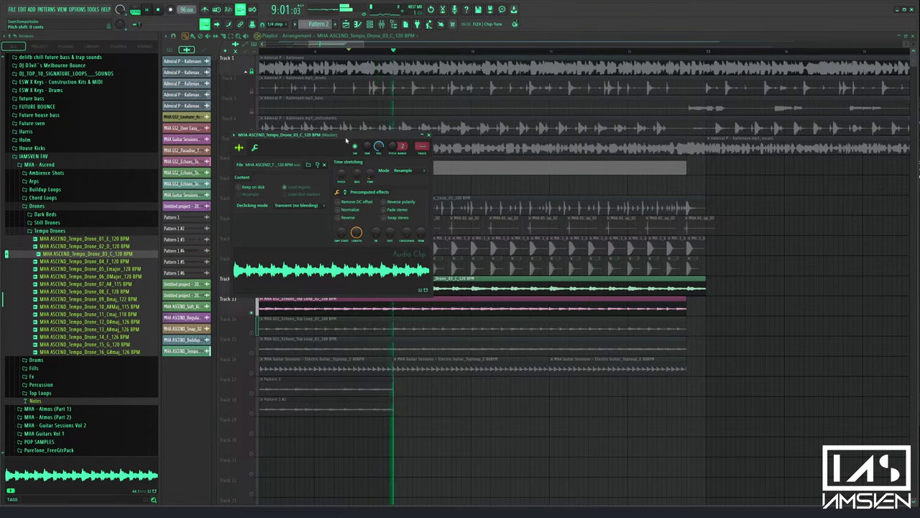
Play the drone from bar 9, set its stretch mode to Auto and adjust its pitch by ear
left_click_drag(345, 136, 437, 385)
key("space")
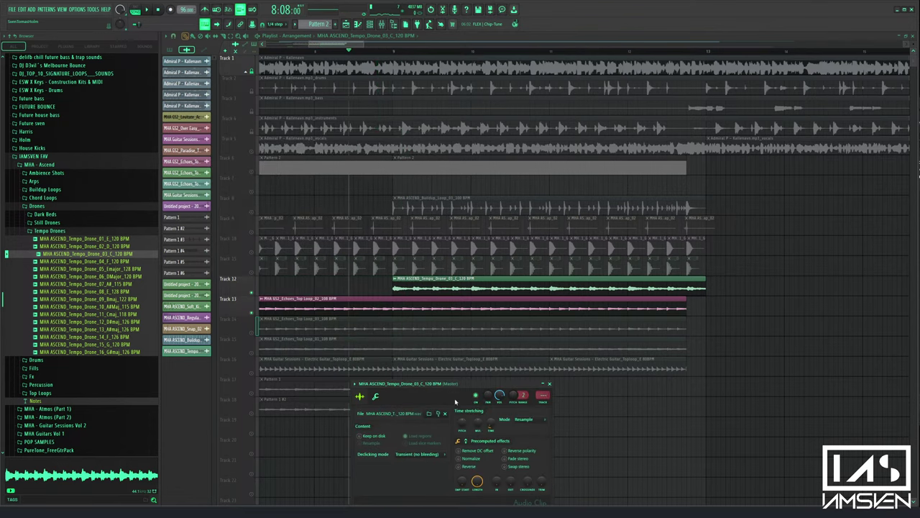
key("space")
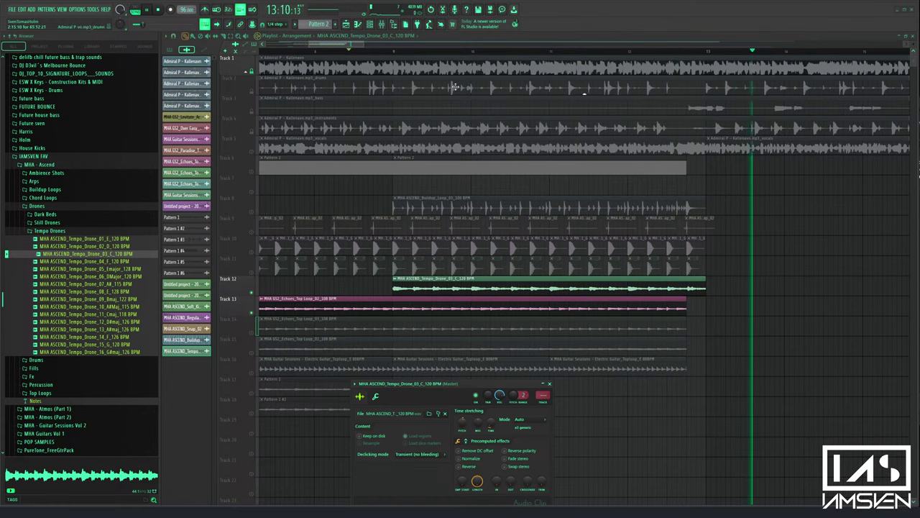
left_click(389, 49)
left_click(549, 384)
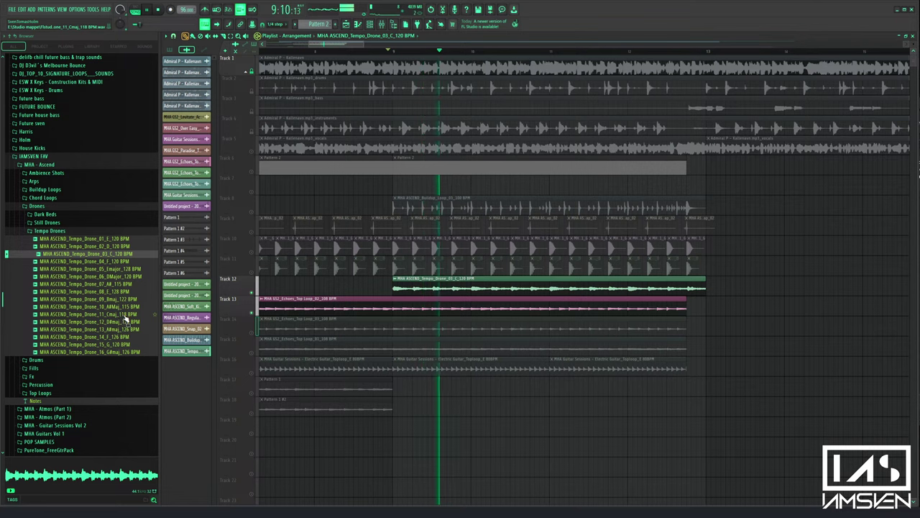
double_click(442, 288)
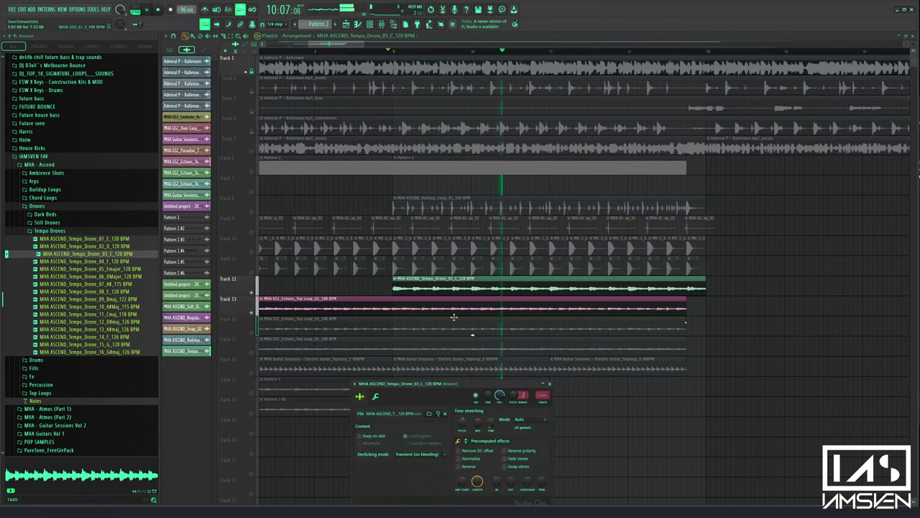
Shorten the drone clip to end one beat before bar 13 and check the notes of Pattern 2 against it
left_click_drag(706, 282, 687, 280)
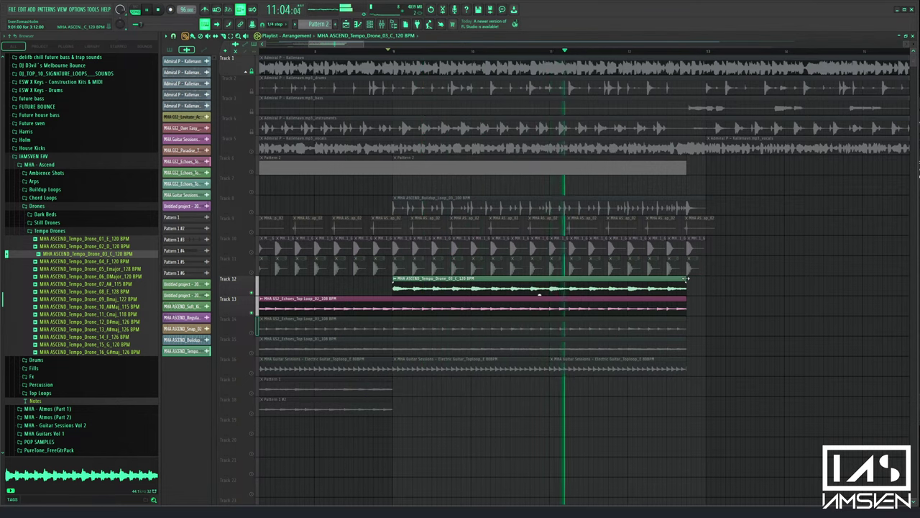
double_click(432, 167)
scroll(559, 354, "down", 2)
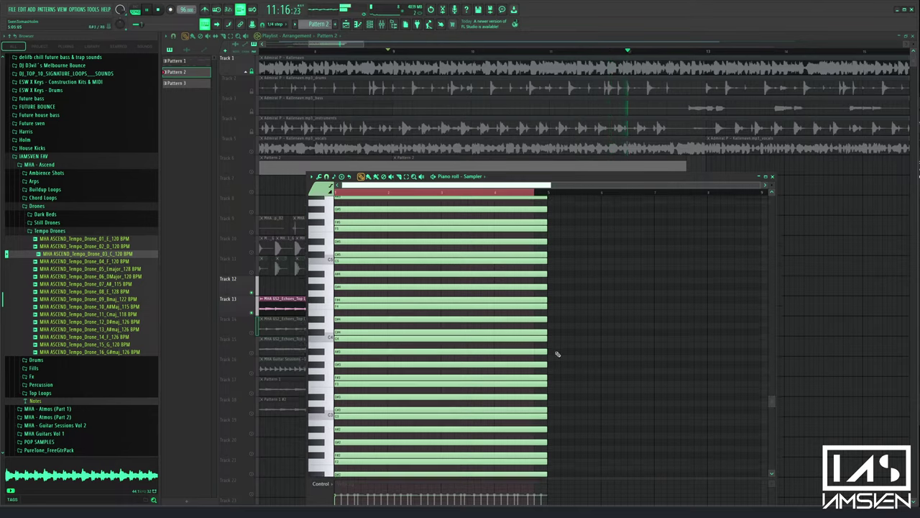
scroll(559, 354, "down", 4)
right_click(890, 304)
double_click(540, 292)
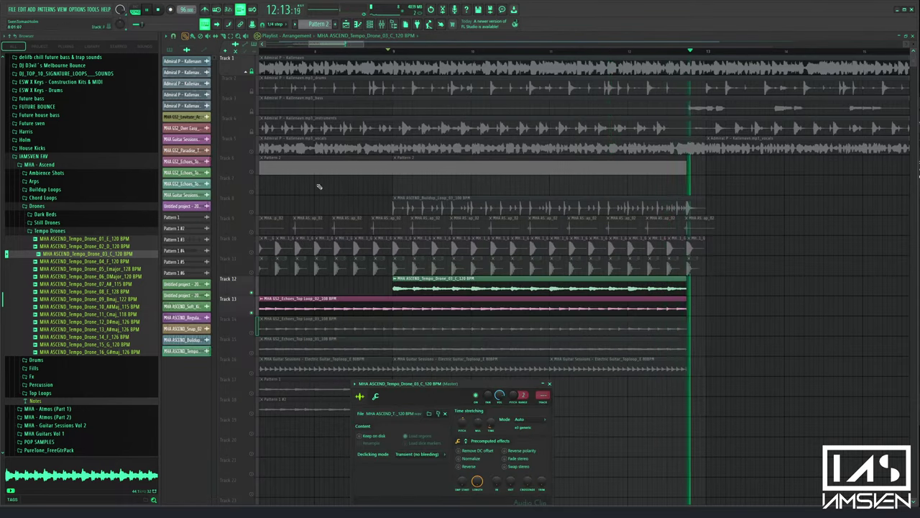
Route the drone's mixer track 22 to Insert 39
key("F9")
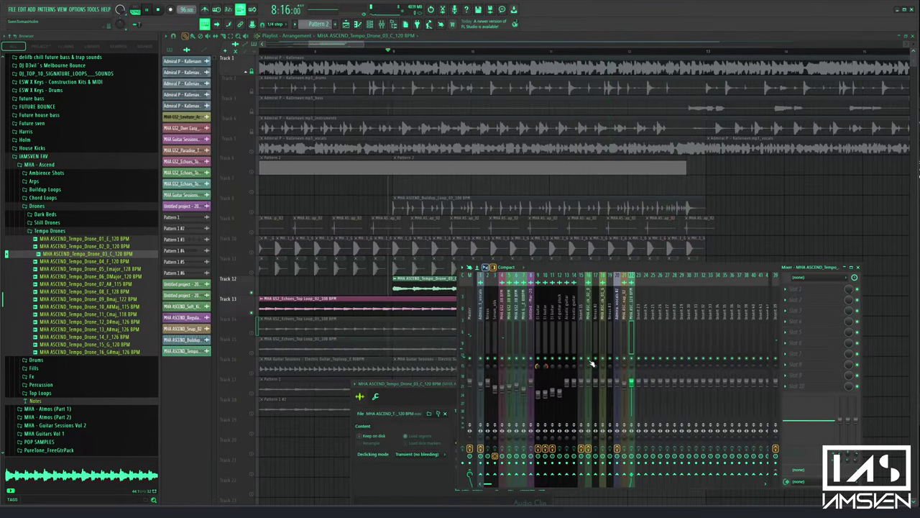
right_click(777, 475)
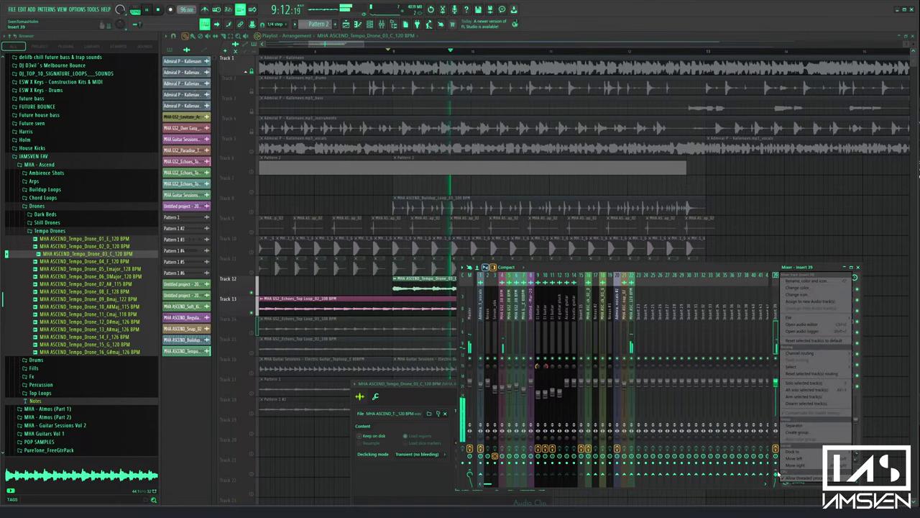
left_click(689, 267)
left_click(630, 317)
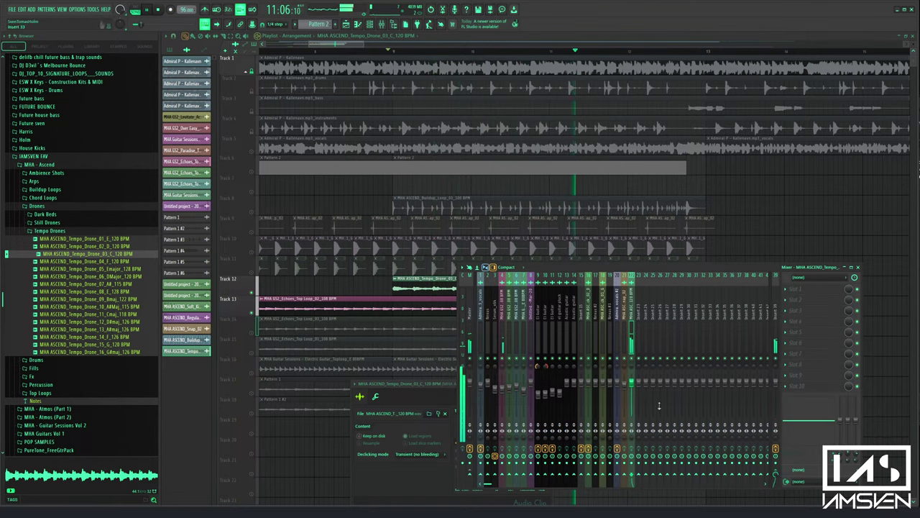
Take the drone tracks out of solo and play the full arrangement from just before bar 9
key("F5")
key("space")
right_click(248, 279)
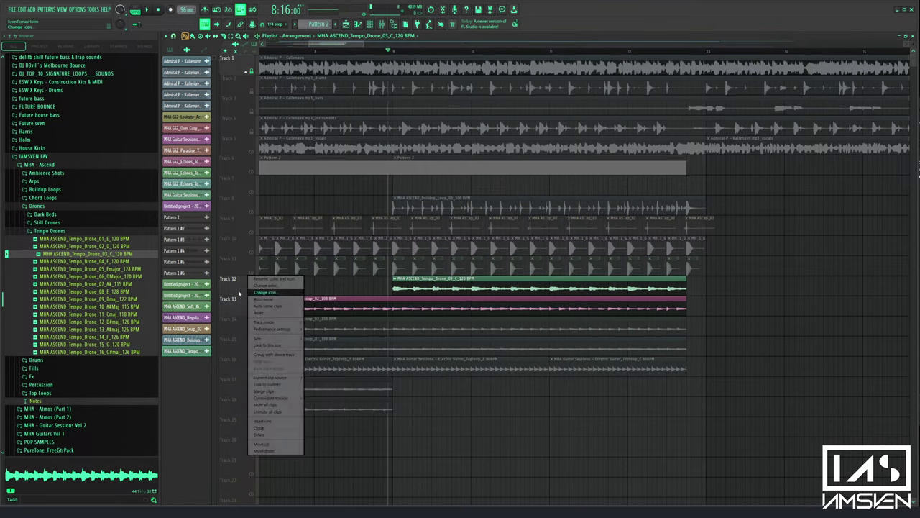
left_click(239, 293)
right_click(252, 294)
right_click(251, 293)
right_click(252, 293)
key("space")
scroll(585, 113, "down", 4)
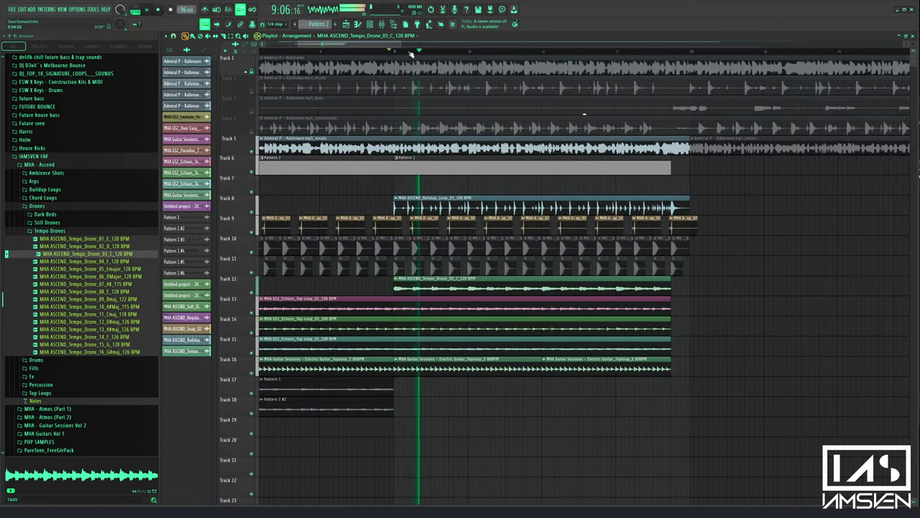
Replay the last beats before bar 13 and listen through the intro and drop with the drone included
left_click_drag(399, 45, 382, 45)
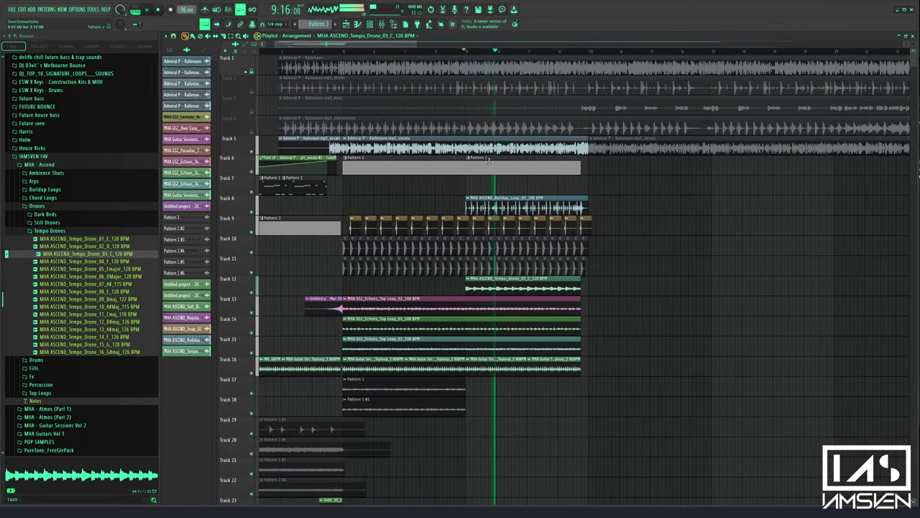
left_click(567, 52)
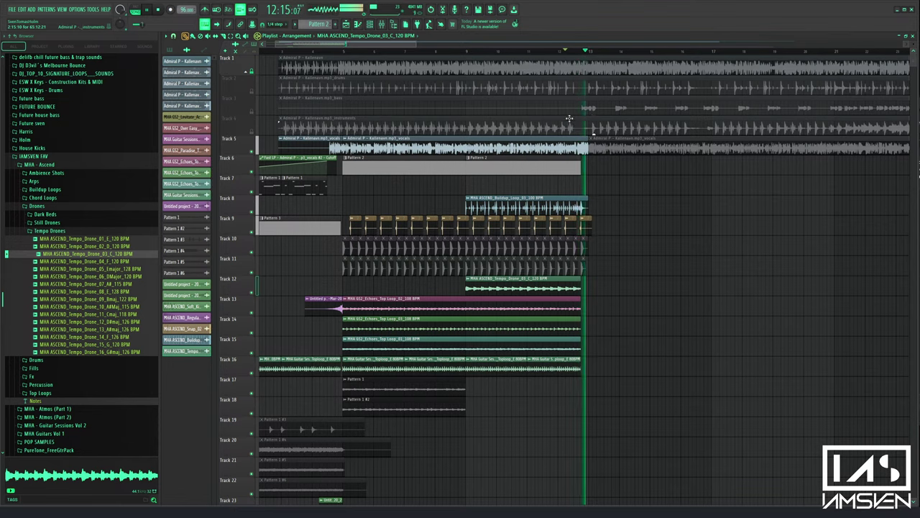
left_click(567, 52)
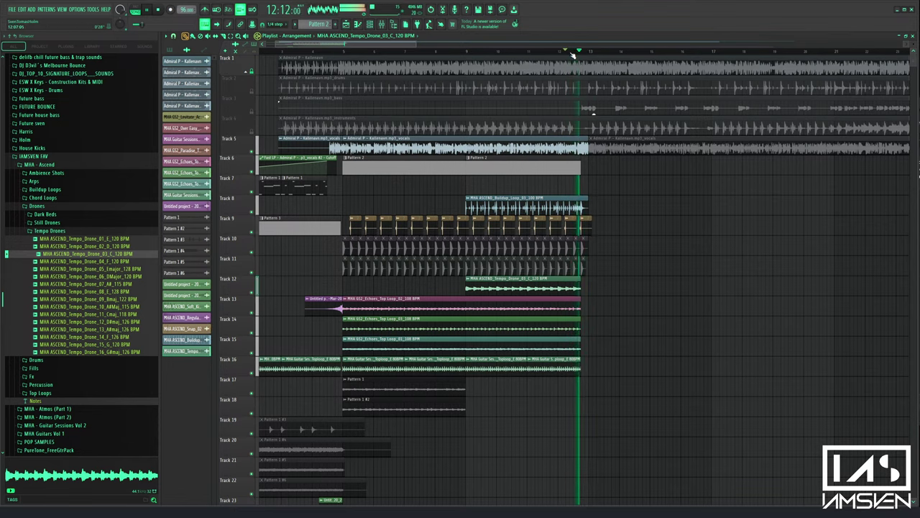
scroll(353, 54, "down", 2)
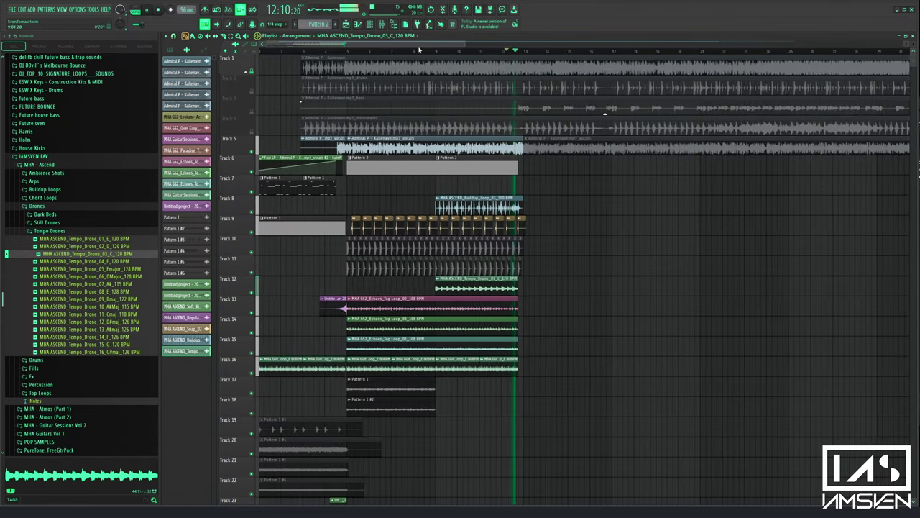
key("space")
left_click_drag(353, 53, 189, 62)
key("space")
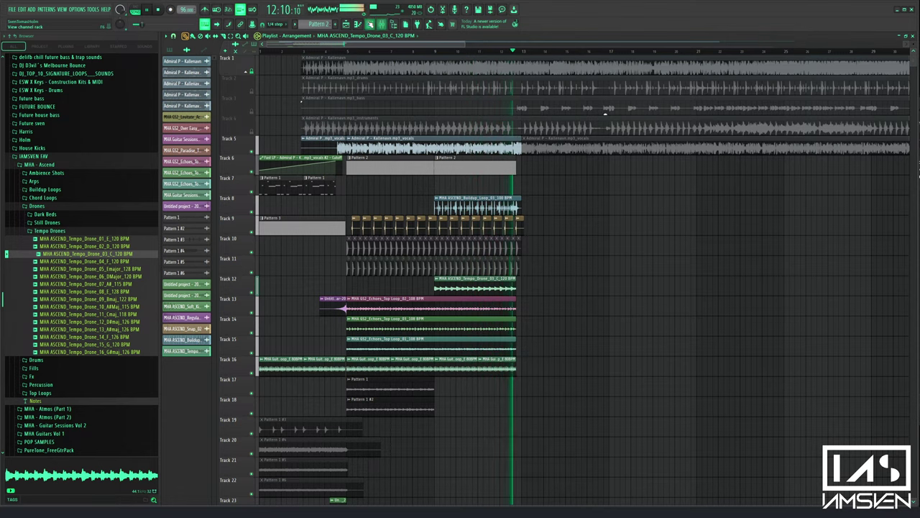
Open the channel rack, list all channels instead of only the audio ones, and move the rack clear of the arrangement
left_click(370, 25)
left_click(360, 25)
left_click(360, 25)
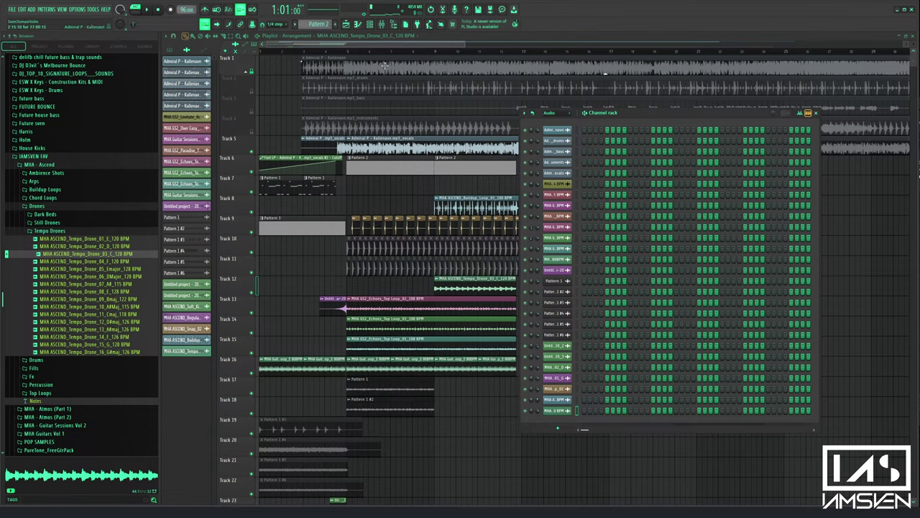
left_click(560, 113)
left_click(557, 122)
left_click_drag(645, 114, 724, 104)
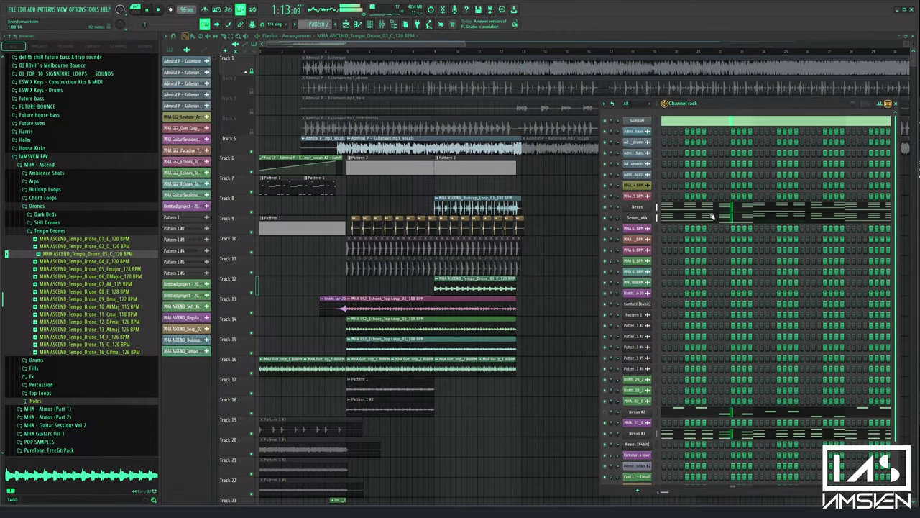
Add a Vital synth as a new channel at the end of the channel rack
scroll(683, 312, "down", 2)
scroll(676, 360, "down", 1)
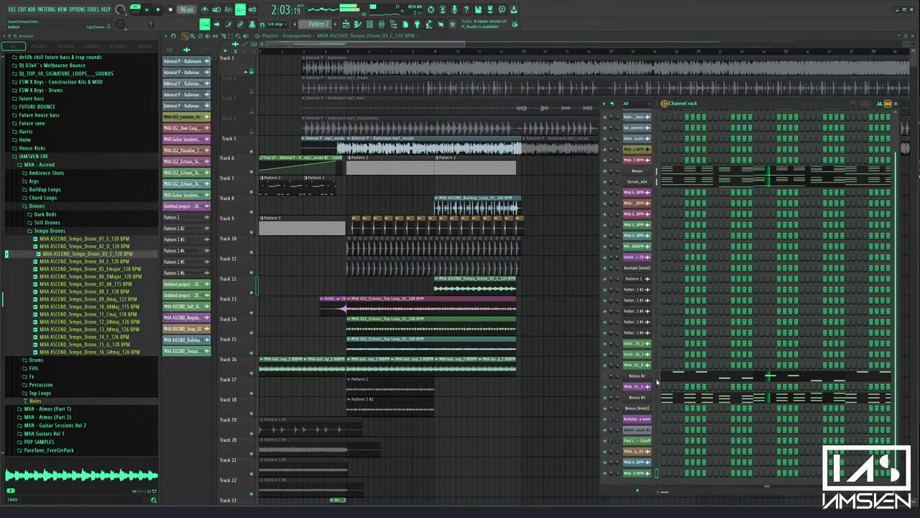
left_click(640, 490)
left_click(636, 492)
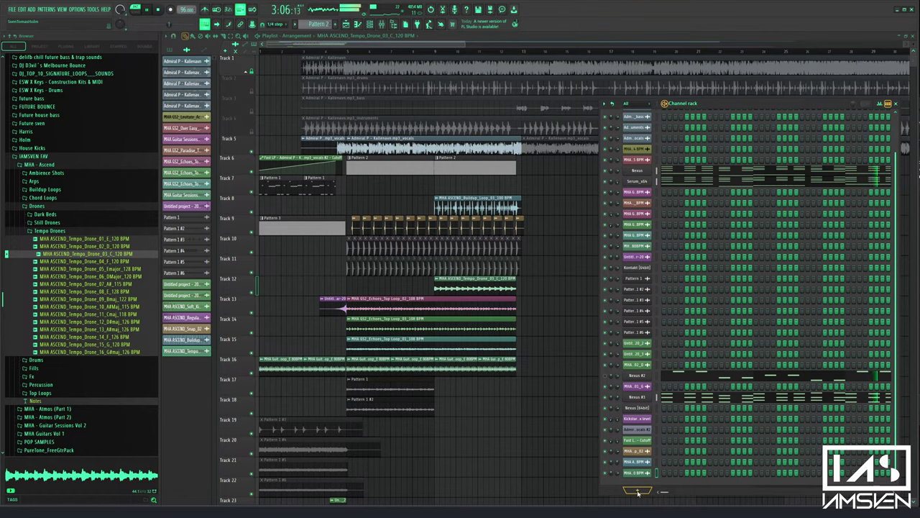
right_click(638, 493)
type("vital")
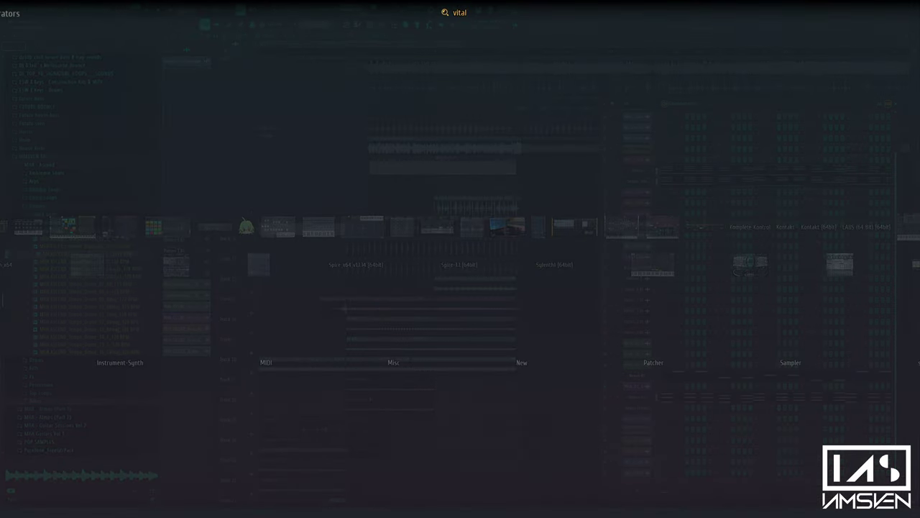
key("Return")
Load the Lead_Mesto preset from MHA Vital Soundbank Vol 2 into Vital and close the synth
left_click(406, 84)
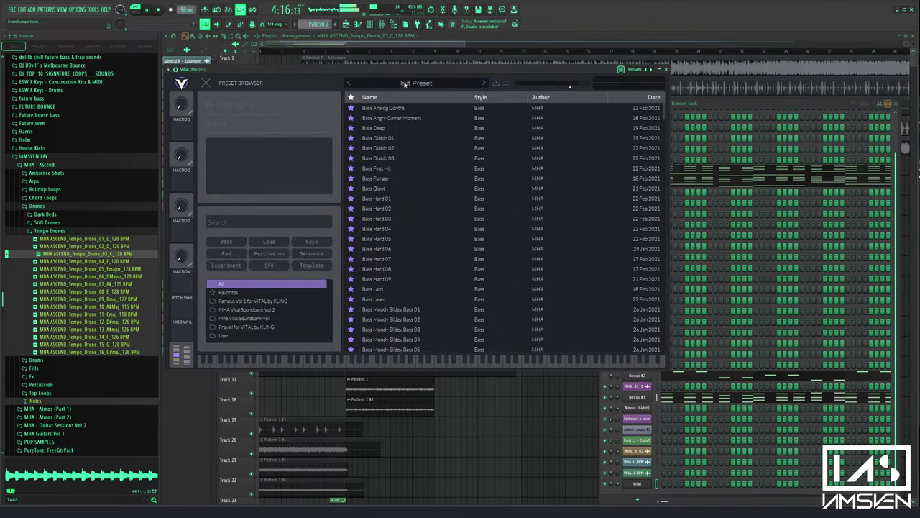
left_click(244, 310)
scroll(418, 284, "down", 5)
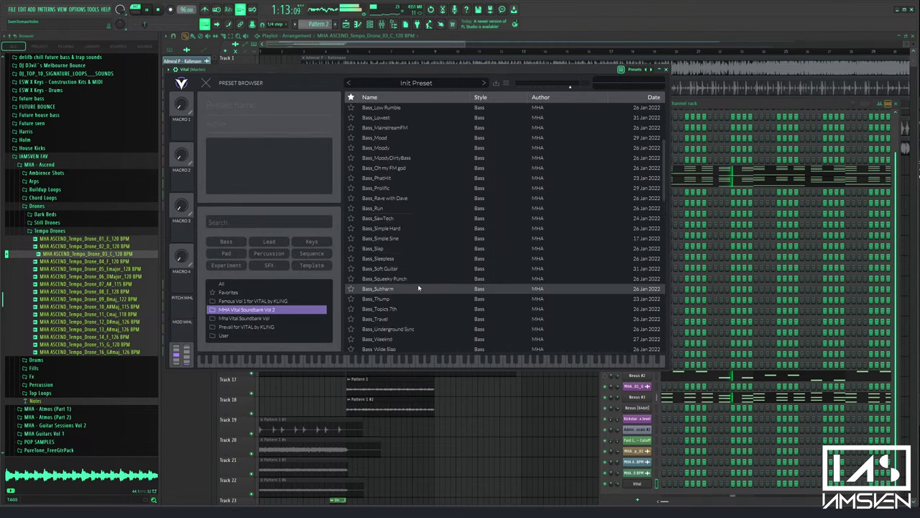
scroll(417, 287, "down", 6)
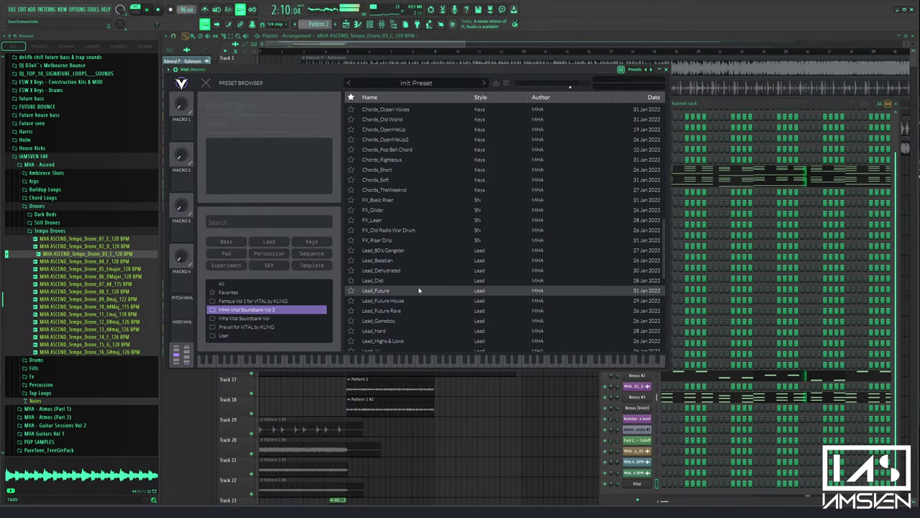
scroll(421, 289, "down", 4)
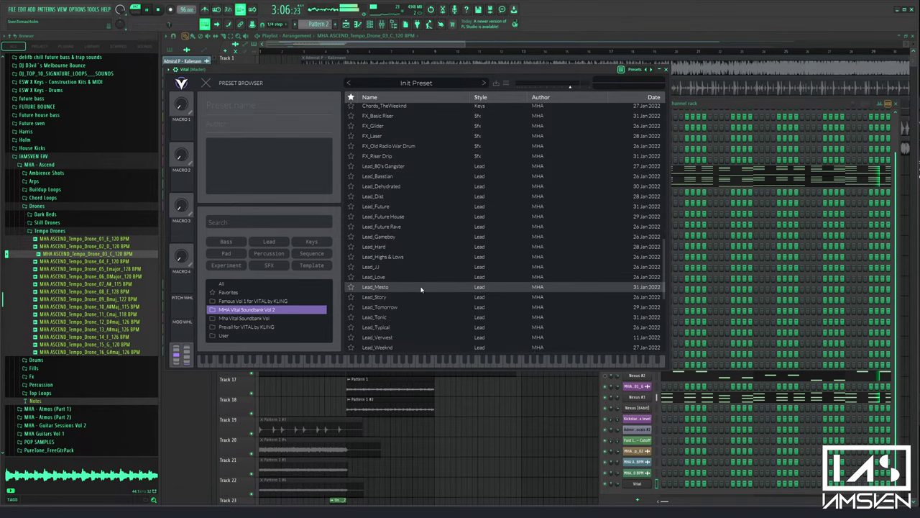
left_click(415, 285)
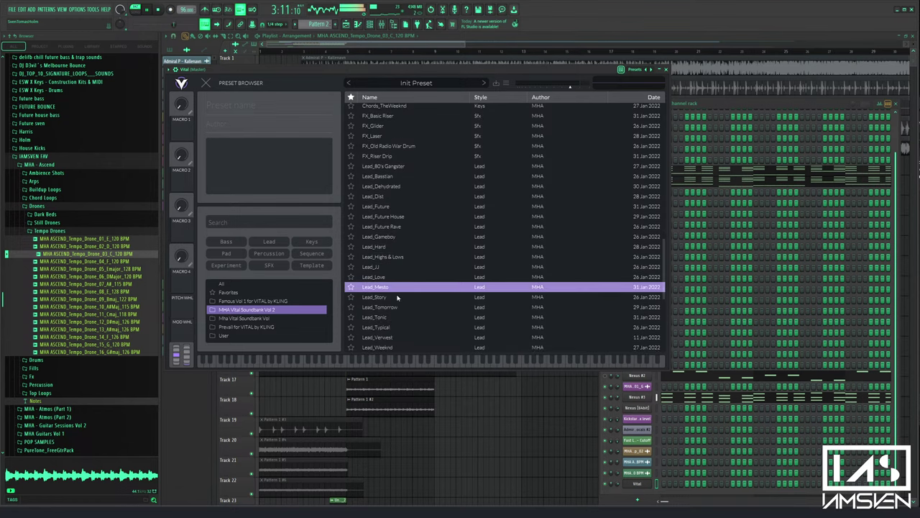
left_click(666, 70)
Select bars 9 to 13 and play them with only the vocal track 5 and Pattern 2 track 6 audible
left_click(429, 51)
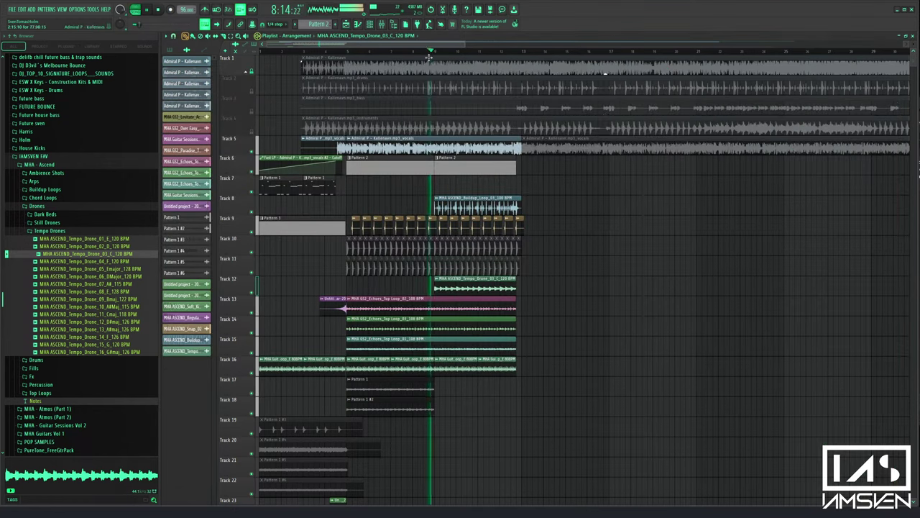
scroll(446, 55, "up", 5)
scroll(416, 52, "up", 1)
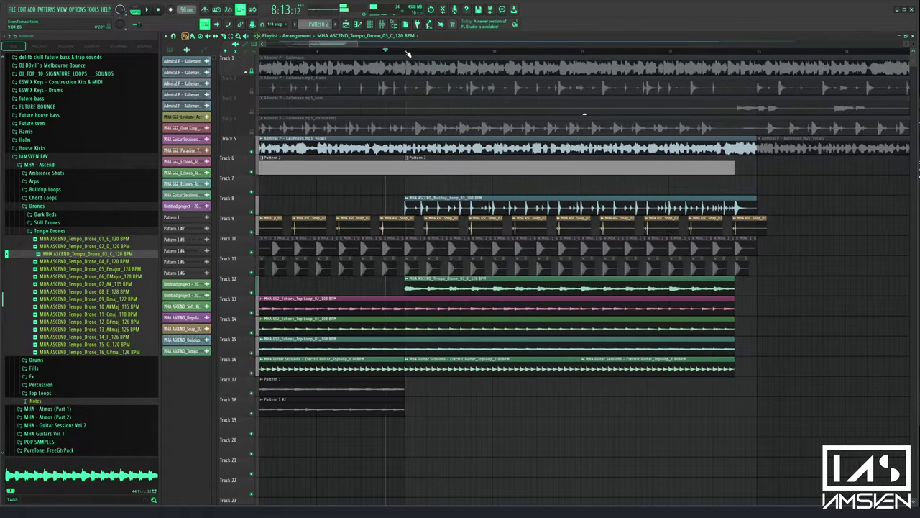
left_click_drag(415, 52, 761, 92)
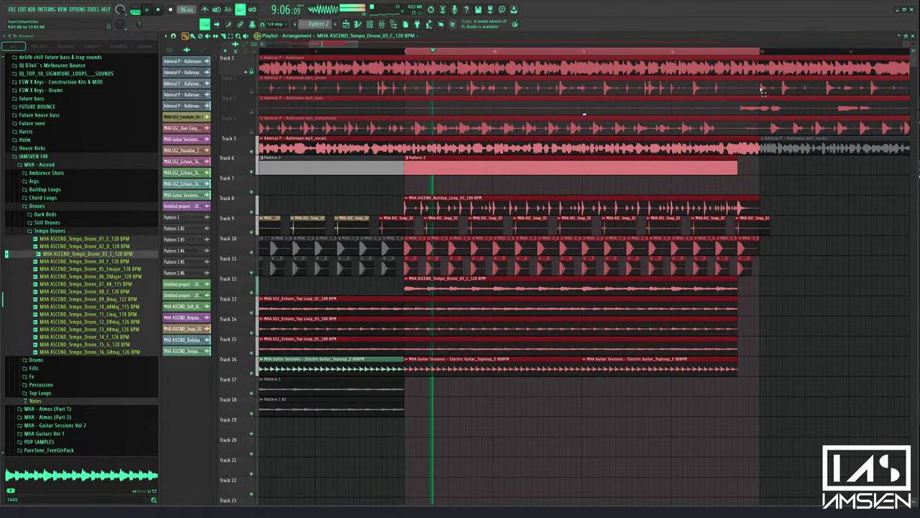
key("space")
right_click(252, 172)
left_click(252, 152)
key("space")
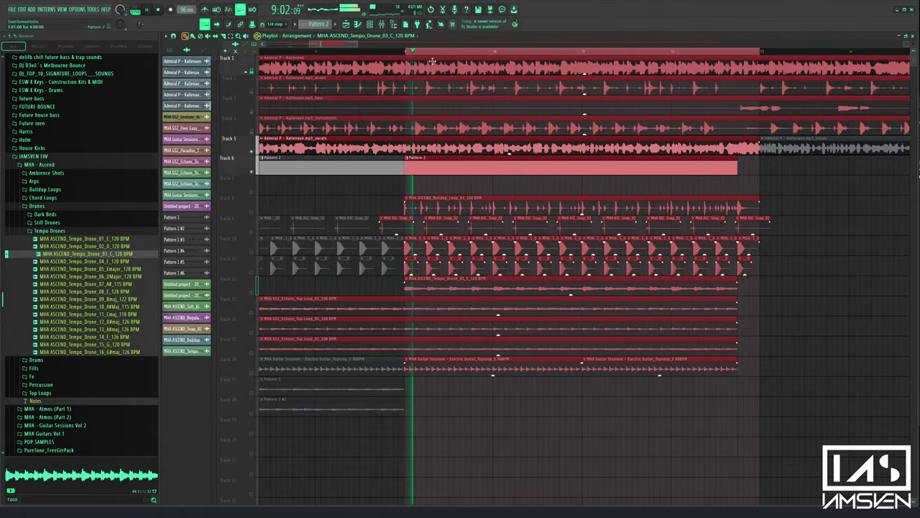
Open the Vital channel's piano roll in Pattern 2 and stop playback
left_click(370, 25)
left_click(382, 25)
left_click(382, 24)
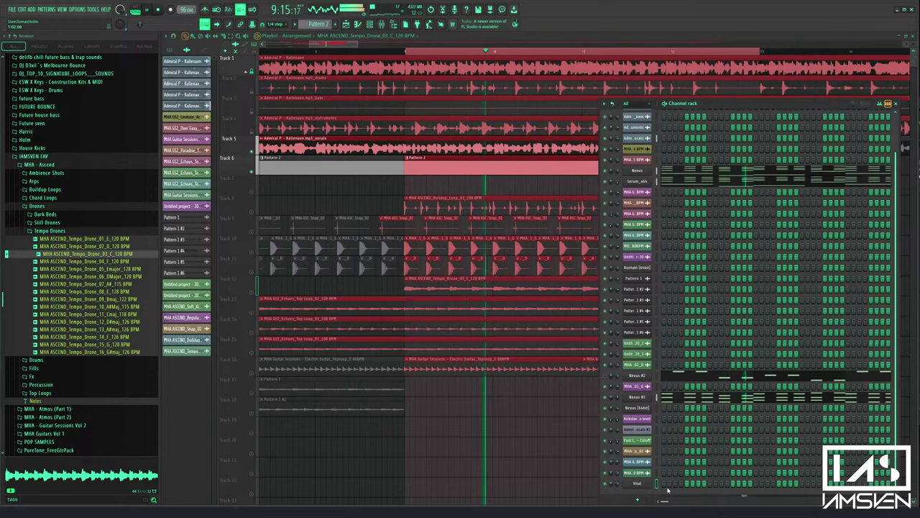
right_click(630, 483)
left_click(668, 403)
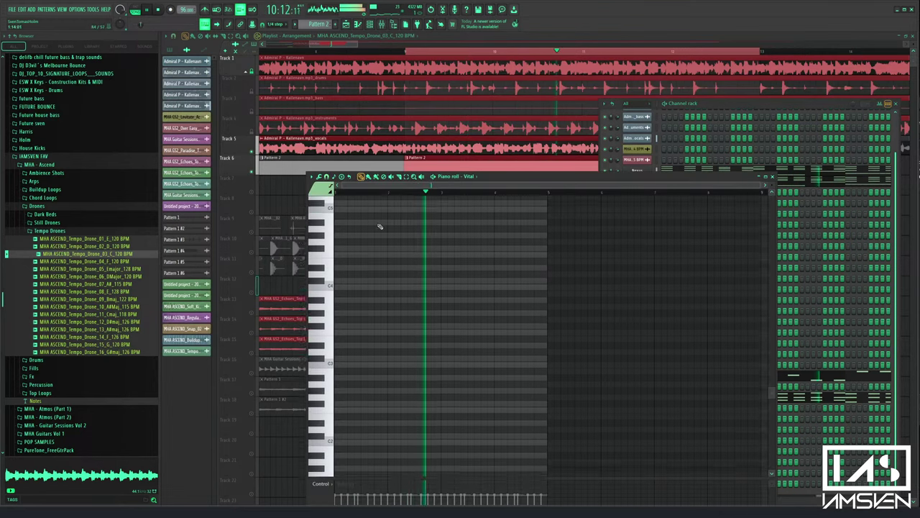
key("space")
Place a short C#6 note at the start of the Vital piano roll and audition it against the vocals
scroll(368, 233, "up", 2)
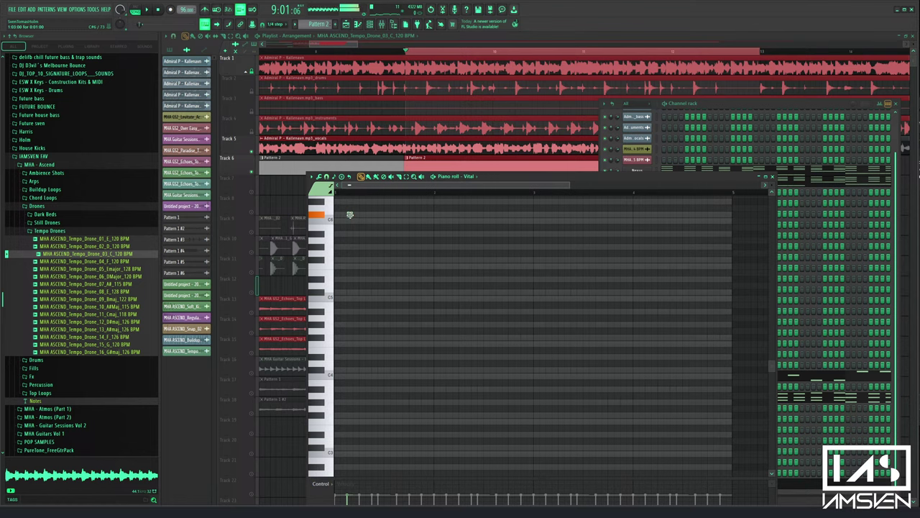
left_click(350, 214)
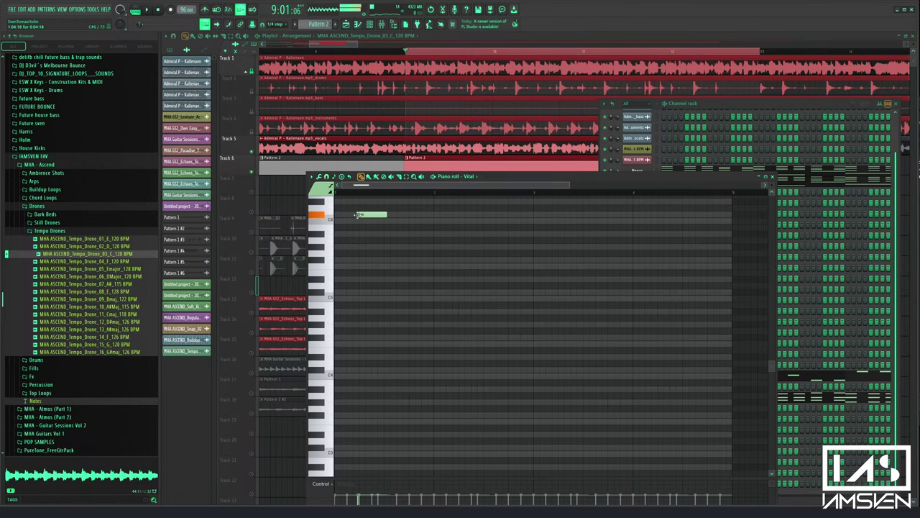
scroll(389, 230, "up", 4)
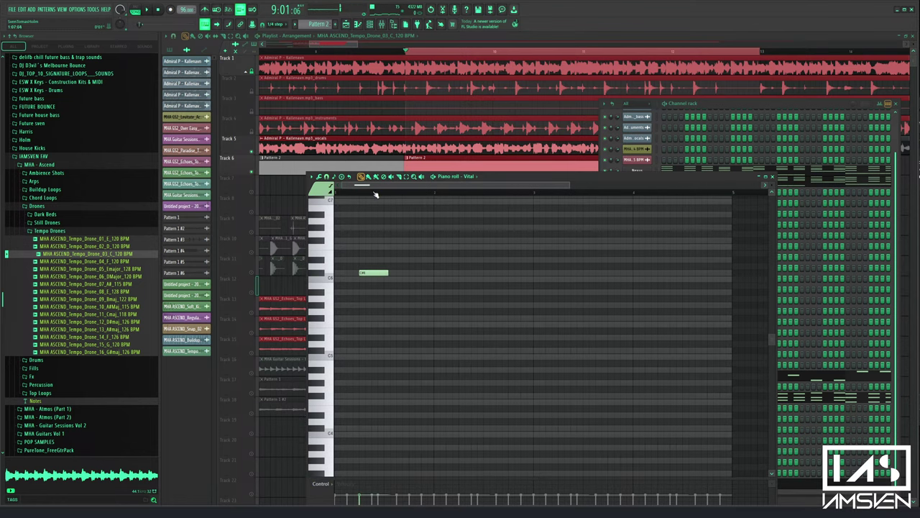
scroll(375, 195, "up", 2)
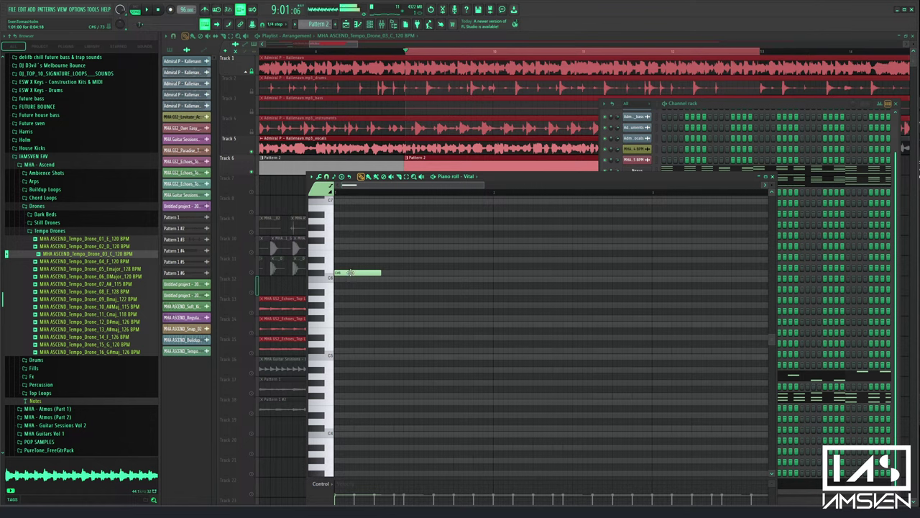
mouse_move(350, 273)
left_mouse_down()
mouse_move(347, 265)
mouse_move(343, 300)
mouse_move(345, 263)
mouse_move(345, 279)
left_mouse_up()
left_click(337, 275)
key("space")
key("space")
left_click(347, 278)
key("space")
Lengthen the opening Vital note and raise it to F#6
scroll(411, 195, "up", 2)
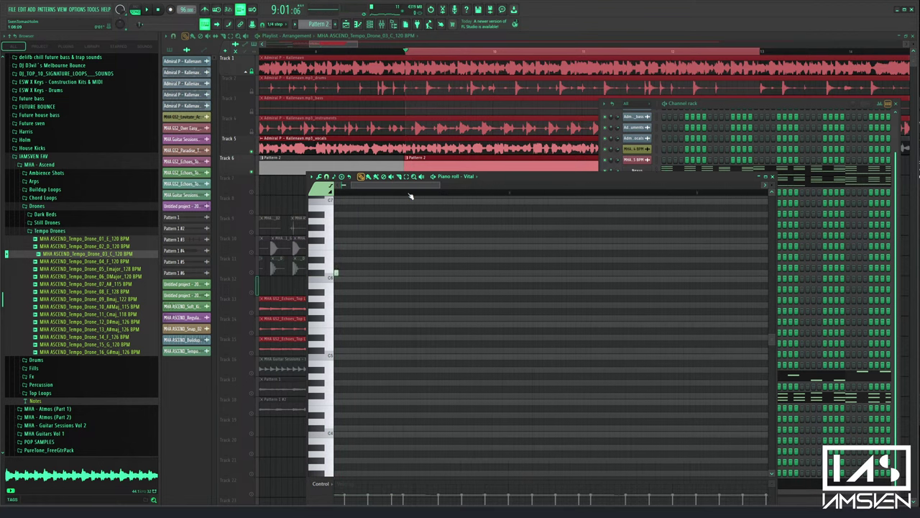
left_click_drag(343, 273, 351, 274)
scroll(350, 262, "up", 3)
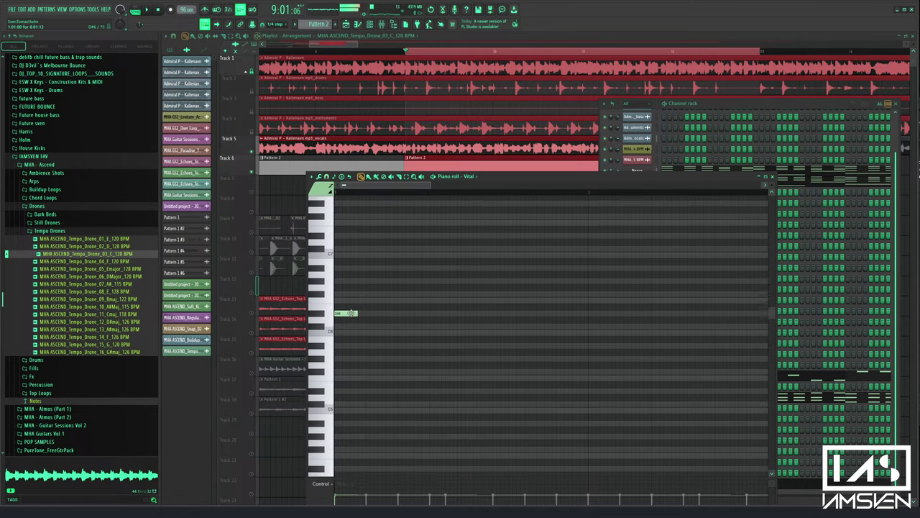
left_click(348, 317)
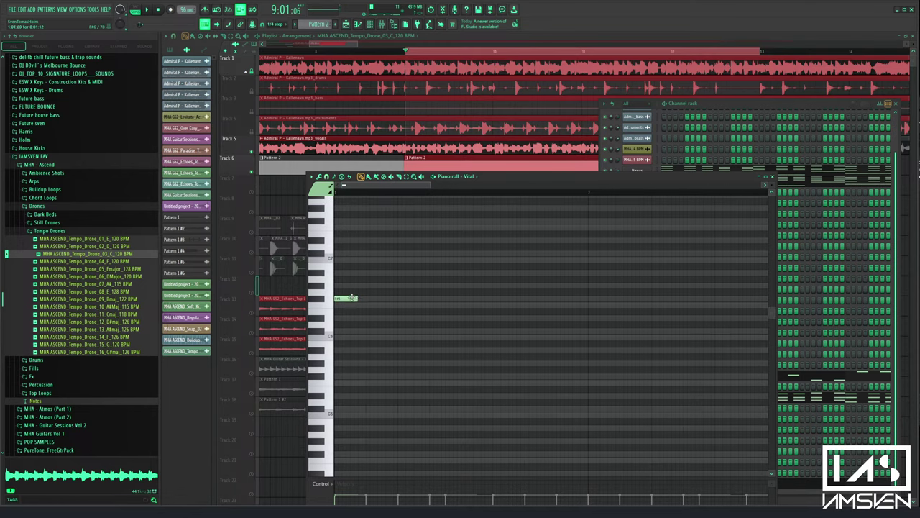
Delete and redraw the F#6 note, audition it, and shift it towards the start of the pattern
right_click(405, 298)
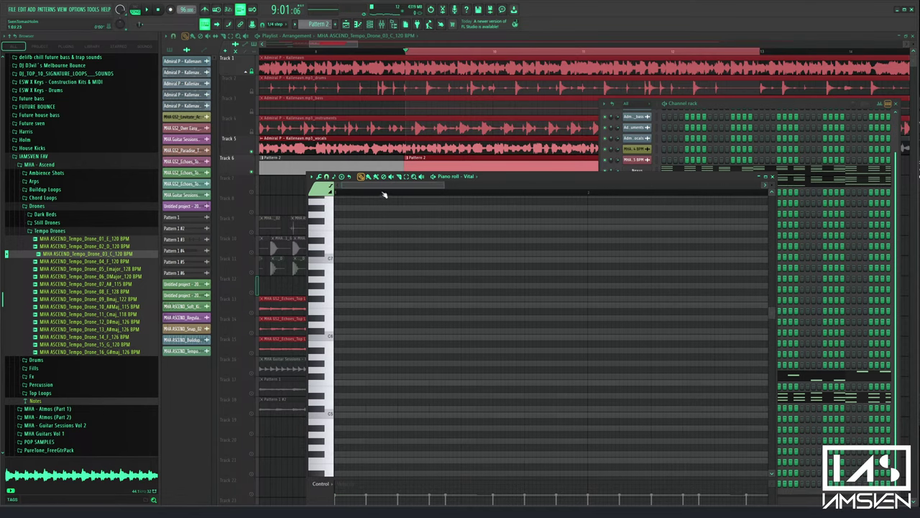
left_click(343, 300)
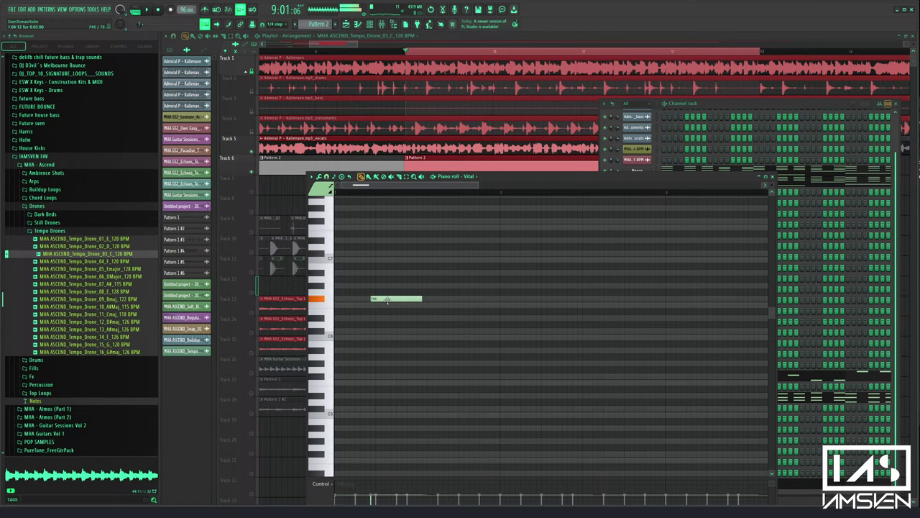
key("space")
key("space")
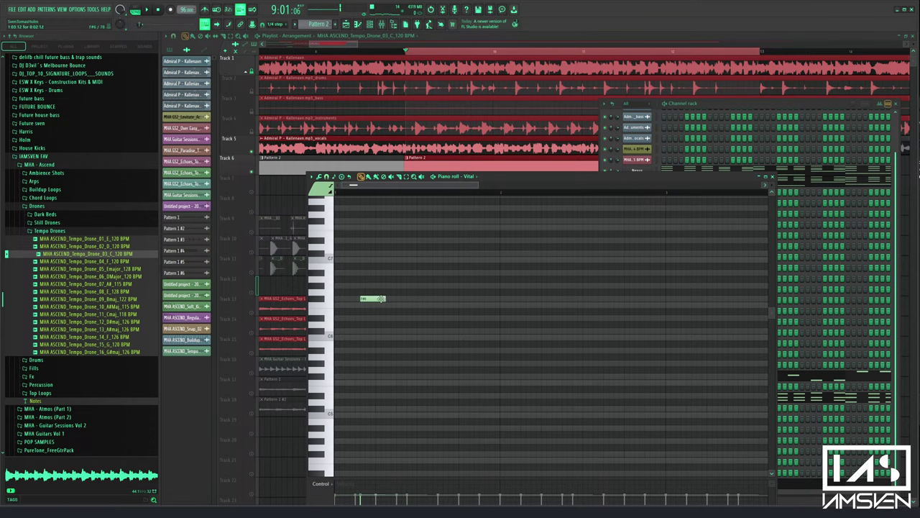
left_click_drag(364, 299, 361, 299)
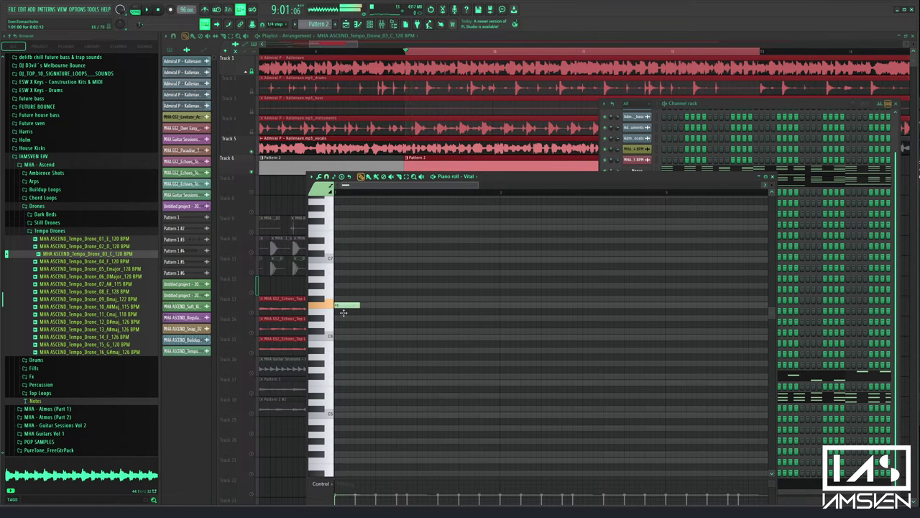
Lower the opening note to C#6, follow it with a C6 note, and audition the phrase repeatedly
left_click_drag(343, 307, 374, 338)
key("space")
key("space")
key("space")
key("space")
key("space")
key("space")
key("space")
key("space")
key("space")
key("space")
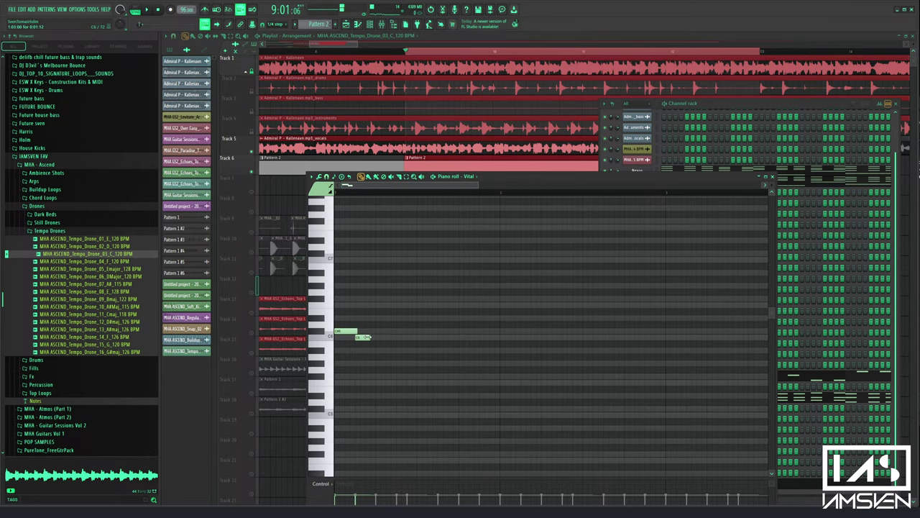
Shorten the C6 note and replay the two-note phrase with the chords and vocals
left_click_drag(355, 337, 360, 337)
key("space")
key("space")
key("space")
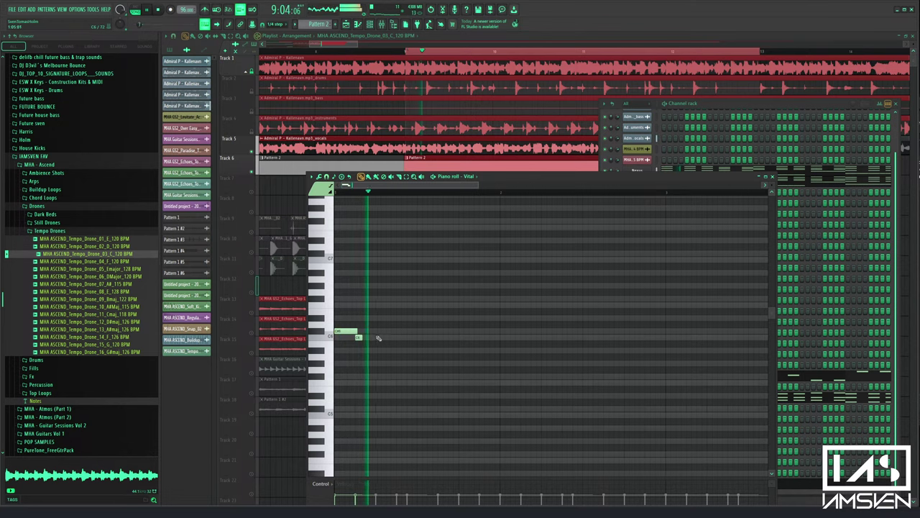
key("space")
key("space")
Extend the lead phrase with an A#5 note on beat 2 and audition it
scroll(380, 345, "down", 1)
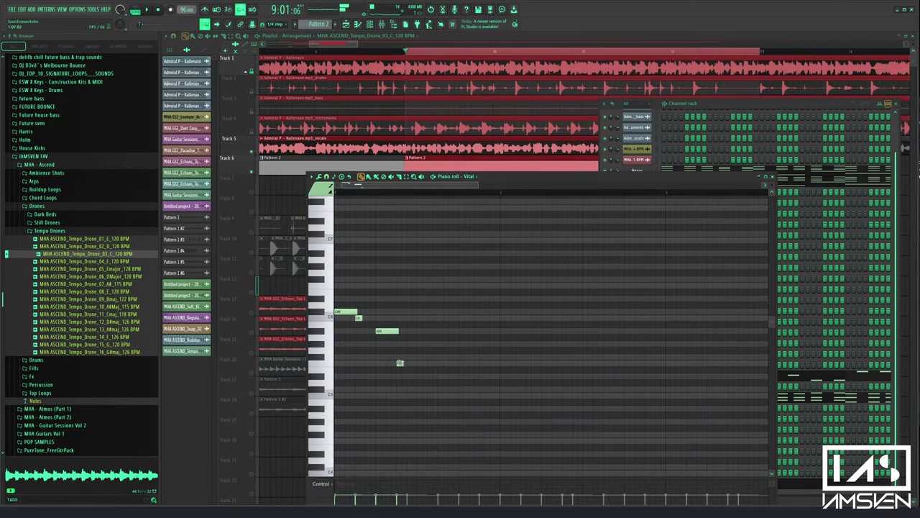
left_click_drag(401, 350, 388, 319)
key("space")
key("space")
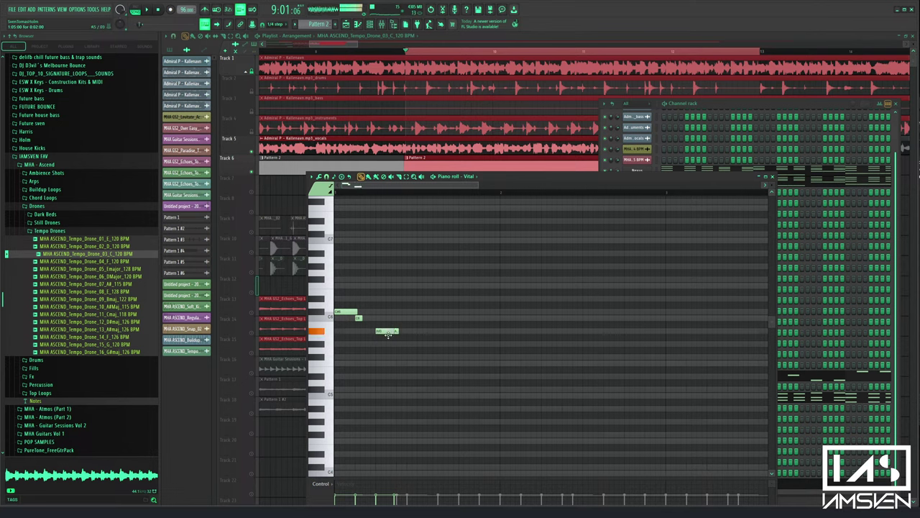
key("space")
Shorten the G#5 note that follows the A#5 and replay the four-note phrase
left_click_drag(411, 344, 395, 344)
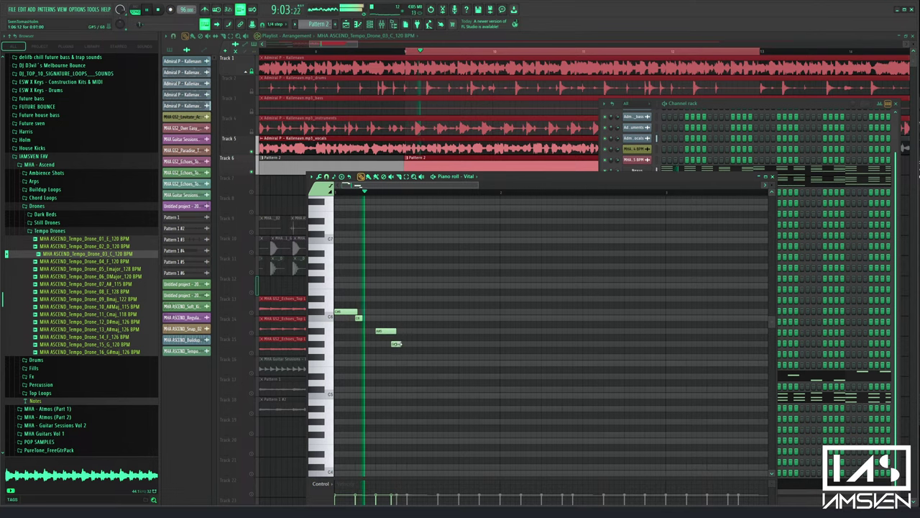
key("space")
key("space")
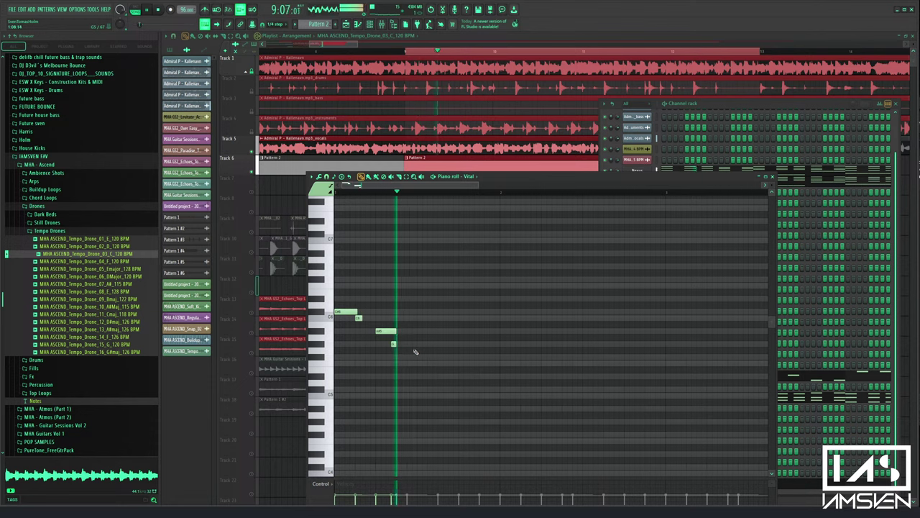
key("space")
key("space")
key("space")
Delete the last three lead notes, raise the opening note to F6, and audition it from bar 9
right_click(394, 344)
right_click(377, 332)
right_click(359, 318)
left_click_drag(345, 312, 344, 286)
key("space")
key("space")
key("space")
key("space")
key("space")
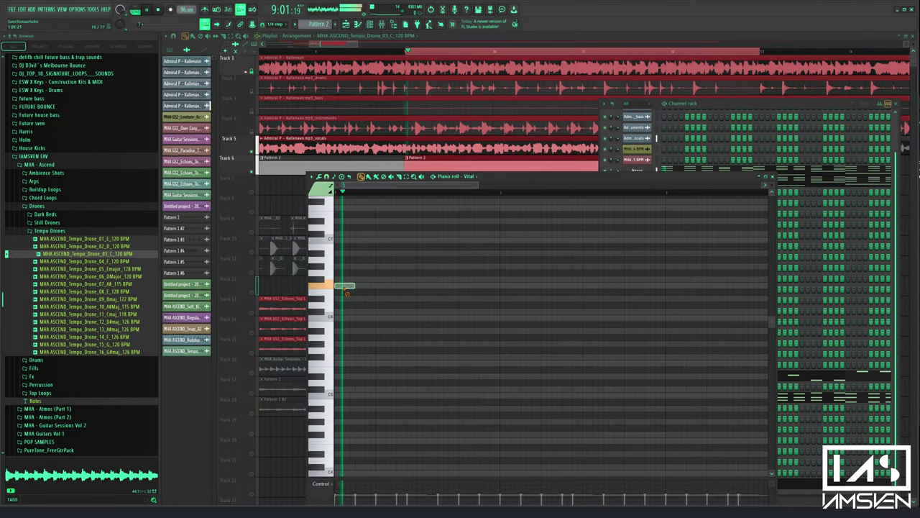
Stop playback and delete the remaining F6 note from the Vital piano roll
right_click(345, 286)
key("space")
left_click(345, 280)
right_click(349, 285)
right_click(349, 287)
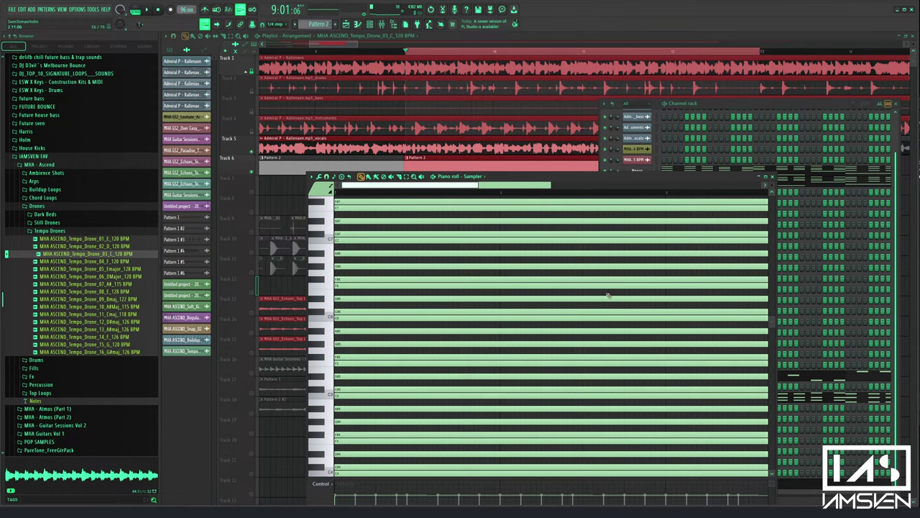
Switch the piano roll to the Vital channel, place an F6 note at the start of bar 1, and audition it
left_click(474, 176)
left_click(501, 488)
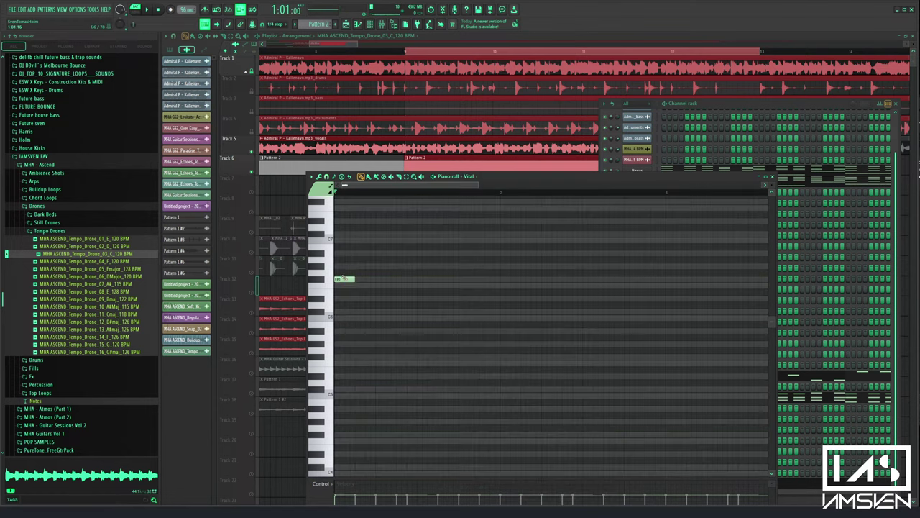
key("space")
key("space")
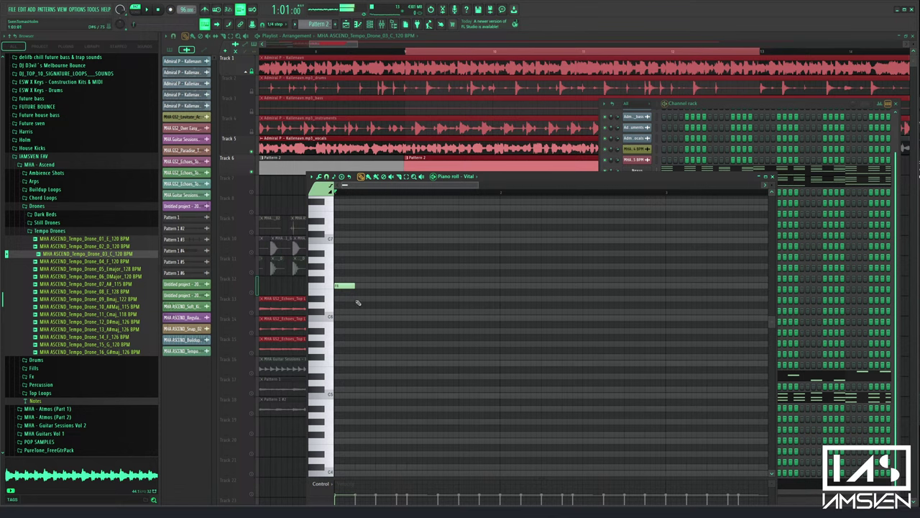
key("space")
Try a short D#6 note at the end of the opening F6 note and audition the pair
left_click(353, 299)
key("space")
key("space")
key("space")
left_click_drag(370, 298, 354, 298)
key("space")
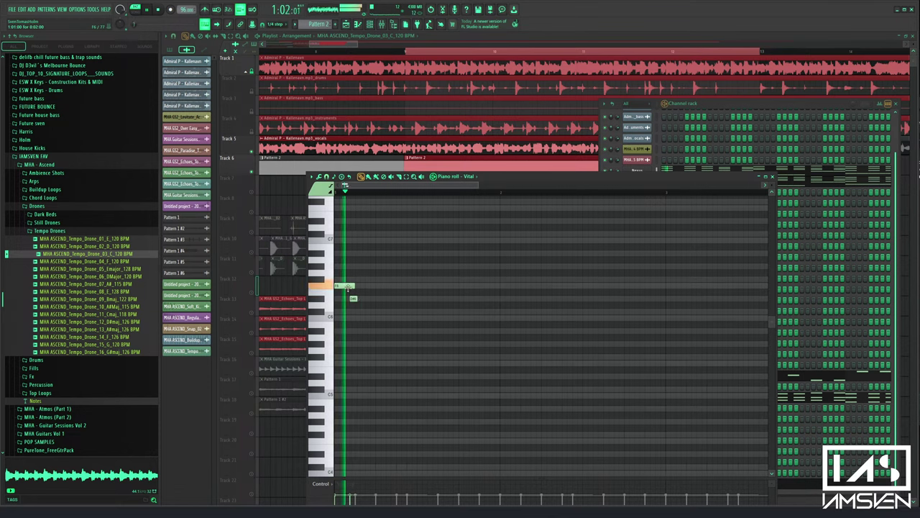
key("space")
key("space")
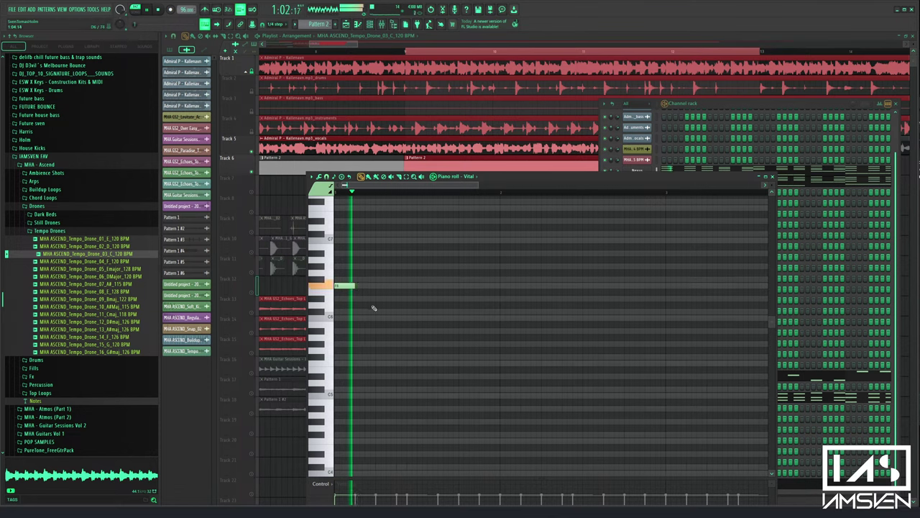
Try a C#6 note on beat 2 with short C6 and D#6 notes around its end, and audition the phrase
key("space")
key("space")
key("space")
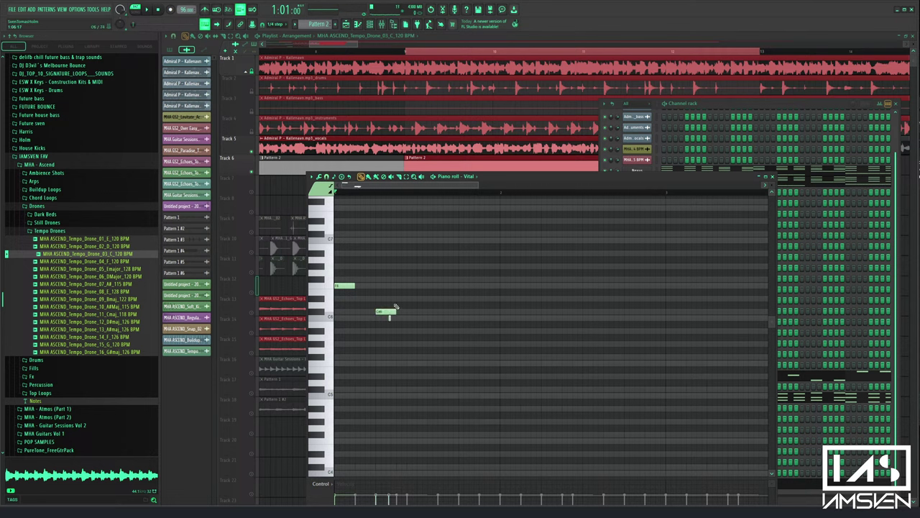
key("space")
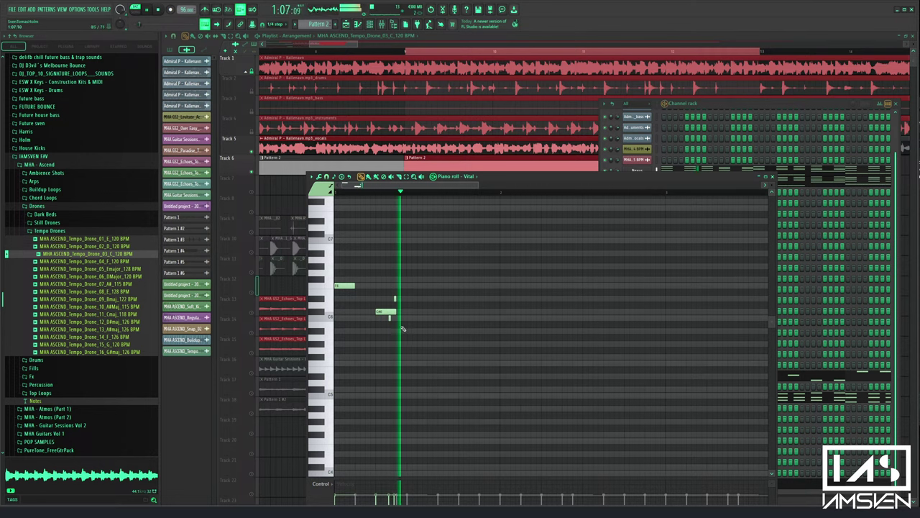
key("space")
key("space")
key("space")
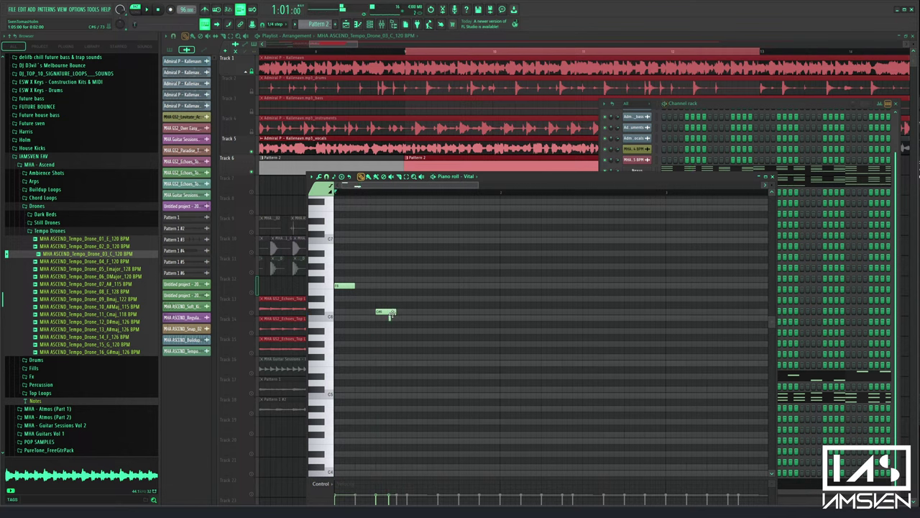
Delete the notes around beat 2, leaving only the opening F6, and replay it
right_click(393, 315)
key("space")
key("space")
key("space")
key("space")
key("space")
key("space")
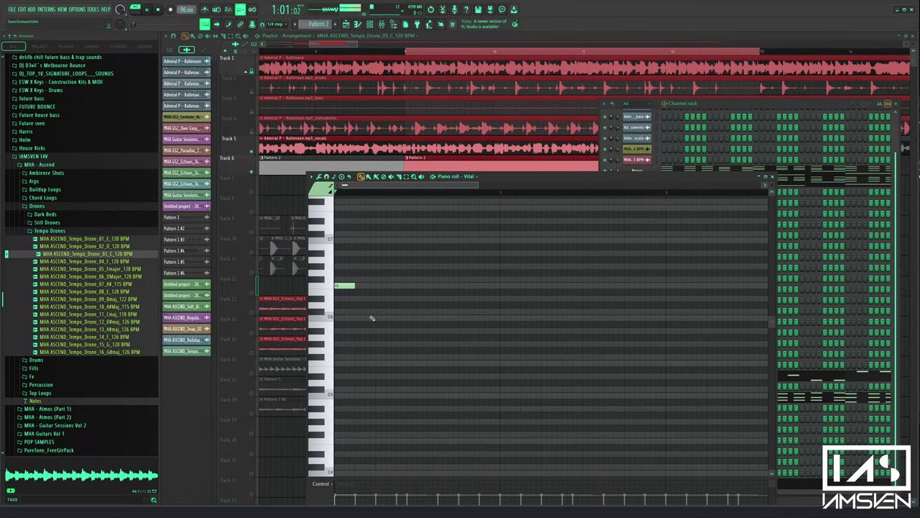
Try a C#5 note after the F6, then a short C#6 leading into a D#6 on beat 2, auditioning each idea
key("space")
key("space")
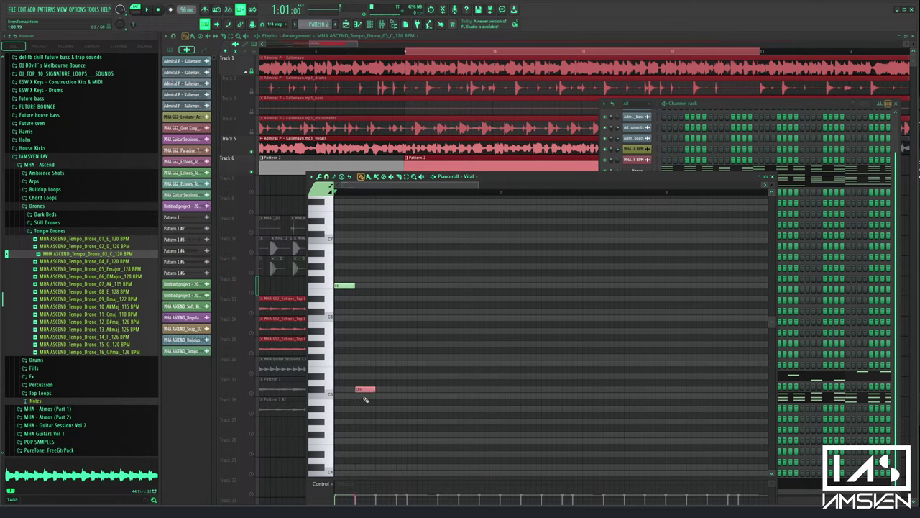
key("space")
key("space")
left_click(366, 313)
key("space")
key("space")
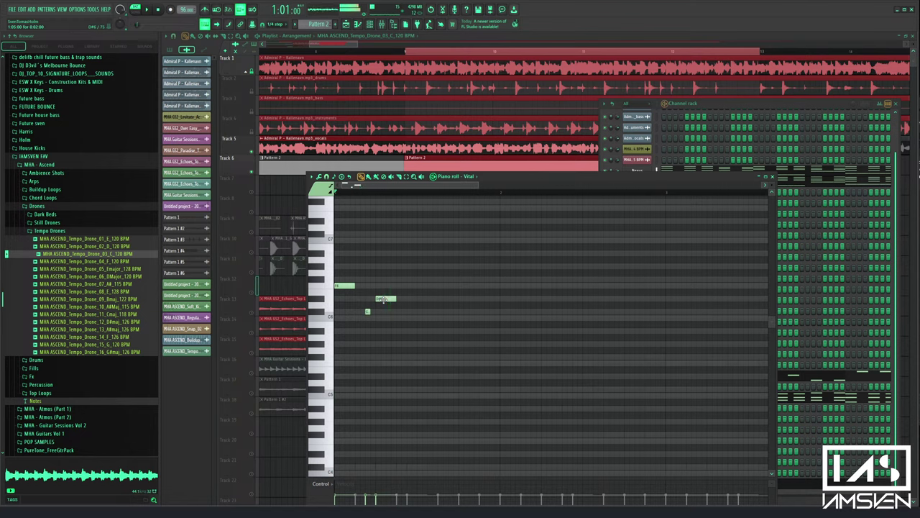
Stop the audition and delete all notes from the Vital piano roll
key("space")
key("space")
left_click_drag(414, 269, 350, 369)
key("Delete")
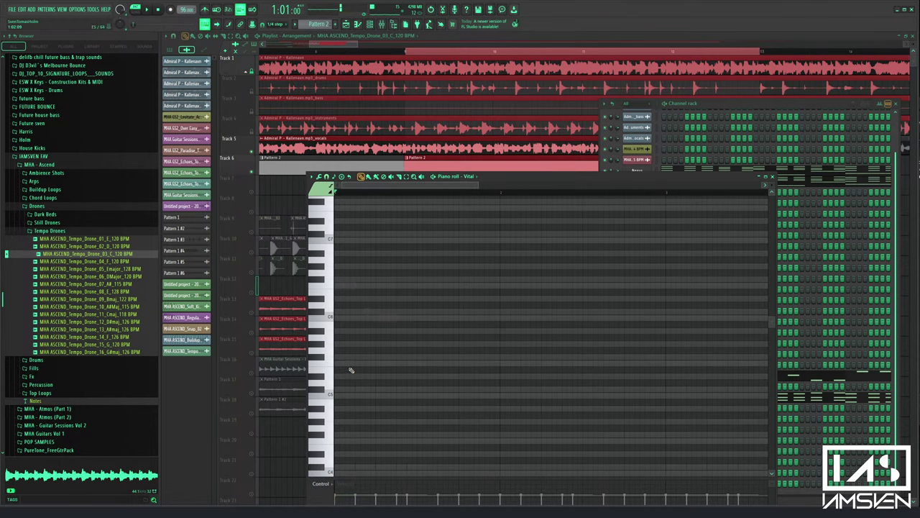
Return to the playlist and duplicate the Pattern 1 and Pattern 1 #2 clips on Tracks 17 and 18 into the drop's second half
key("space")
key("F7")
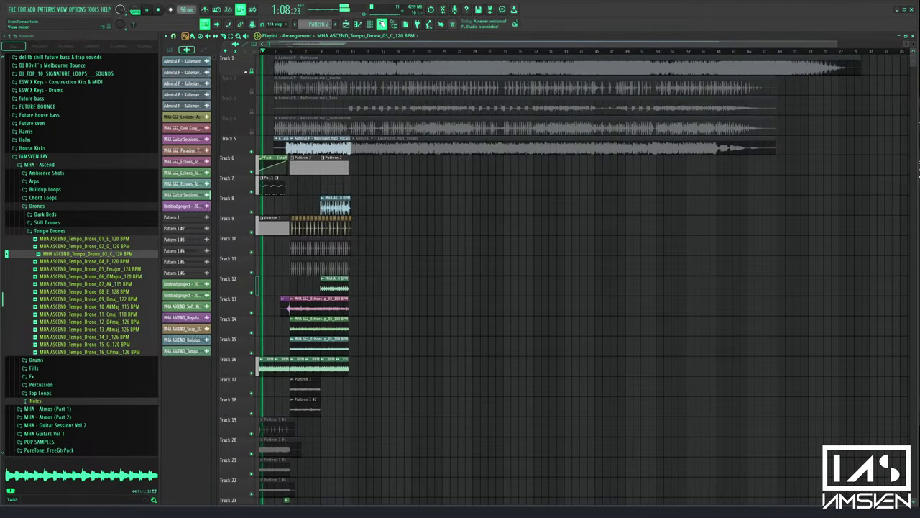
key("F9")
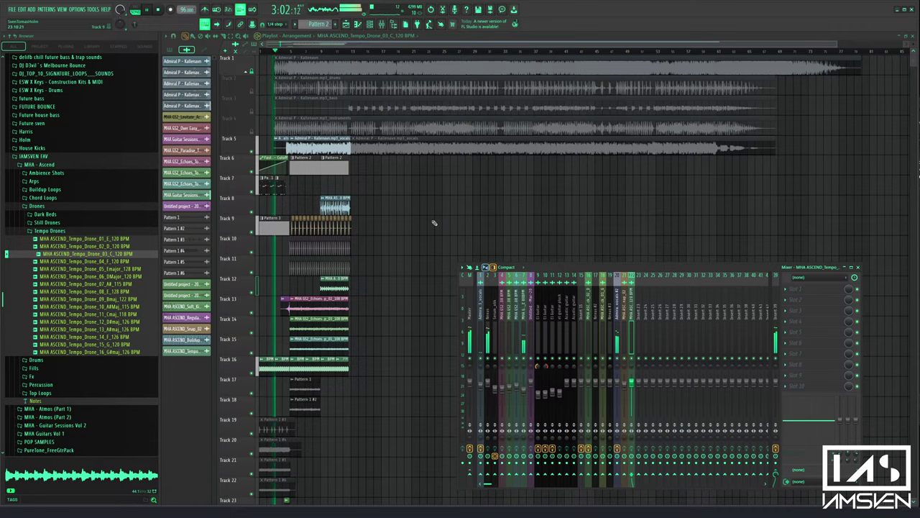
scroll(434, 223, "down", 4)
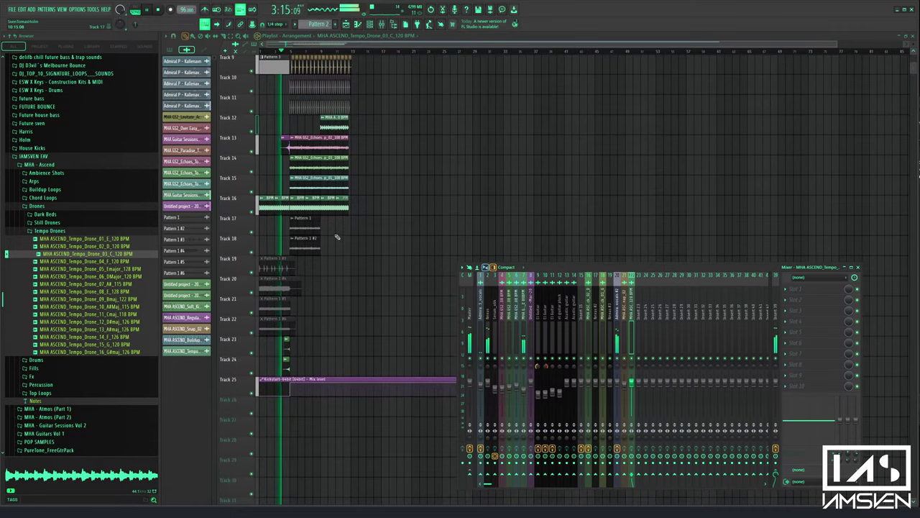
left_click_drag(333, 225, 308, 243)
key("ctrl+b")
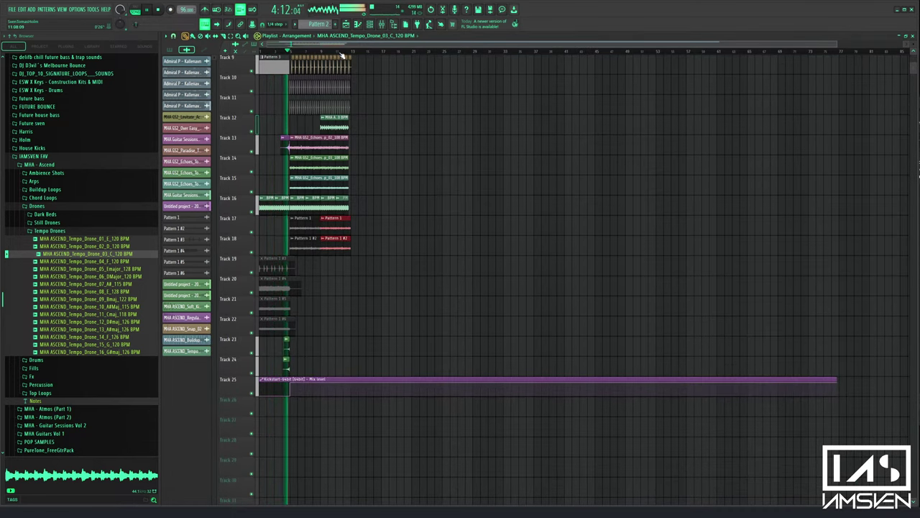
Play the drop's second half with the duplicated clips and replay its ending from bar 12
scroll(343, 55, "up", 5)
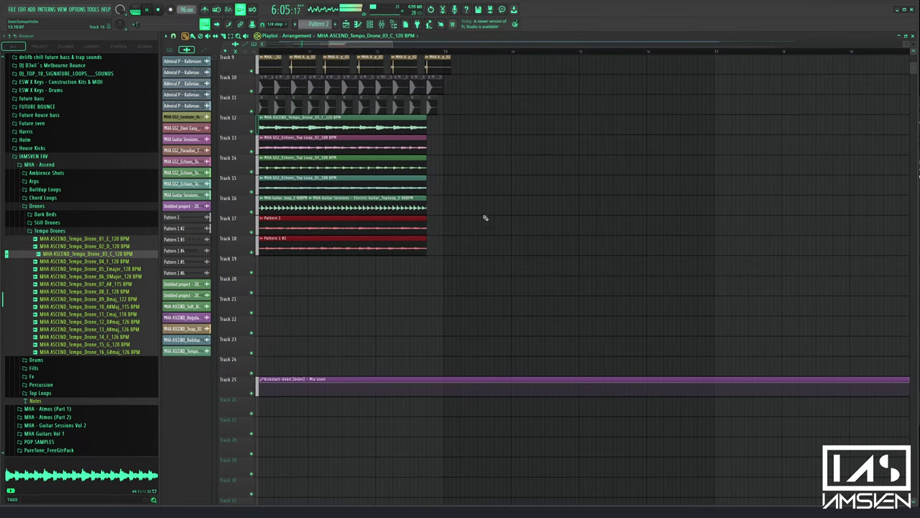
scroll(486, 218, "up", 4)
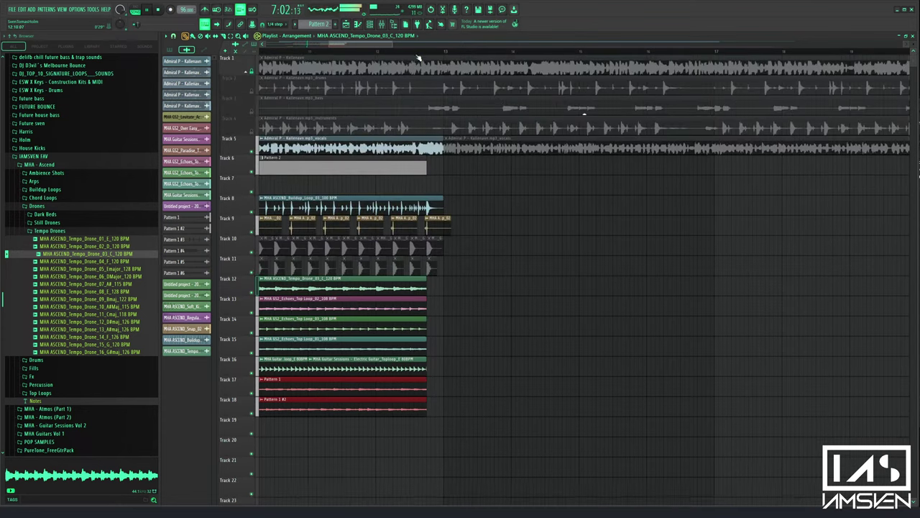
scroll(419, 56, "down", 5)
scroll(576, 218, "left", 3)
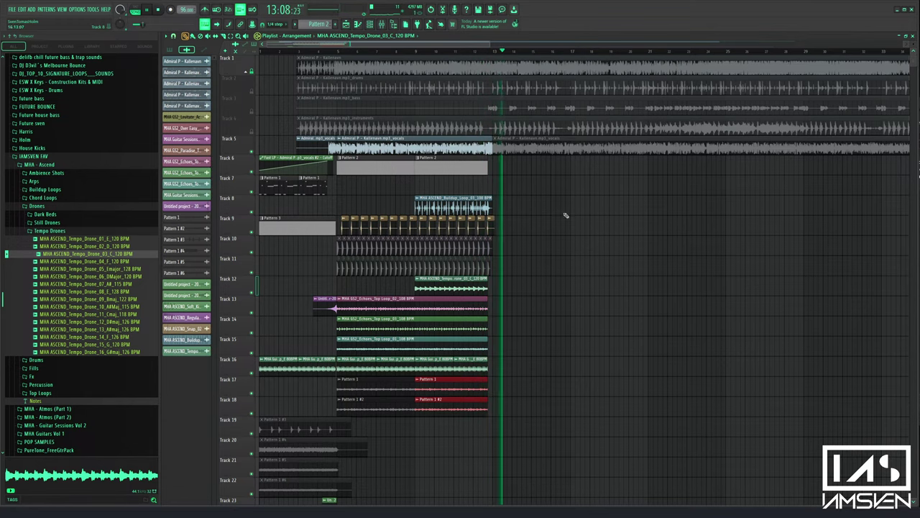
key("space")
key("space")
left_click(472, 52)
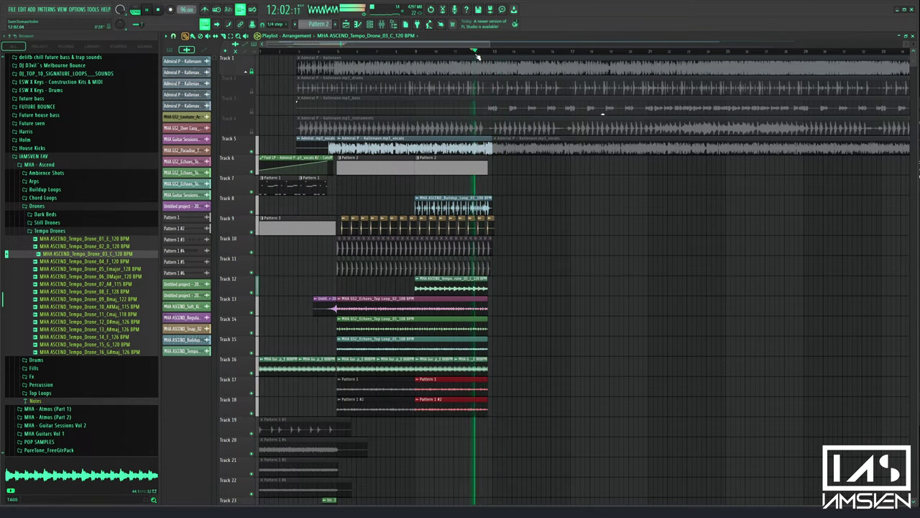
scroll(484, 56, "up", 4)
scroll(484, 56, "down", 4)
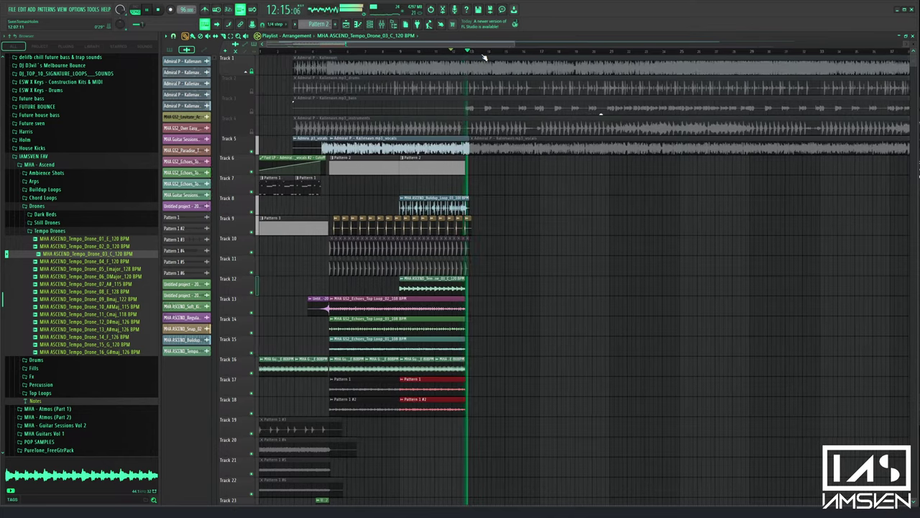
key("space")
key("space")
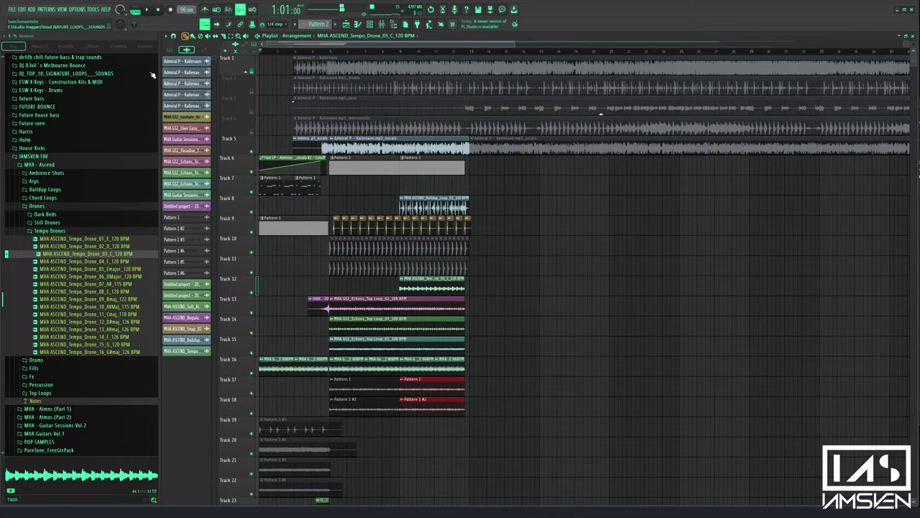
Save the project as "Admiral P remix 96" in the IAMSVEN projects folder
left_click(12, 9)
left_click(23, 48)
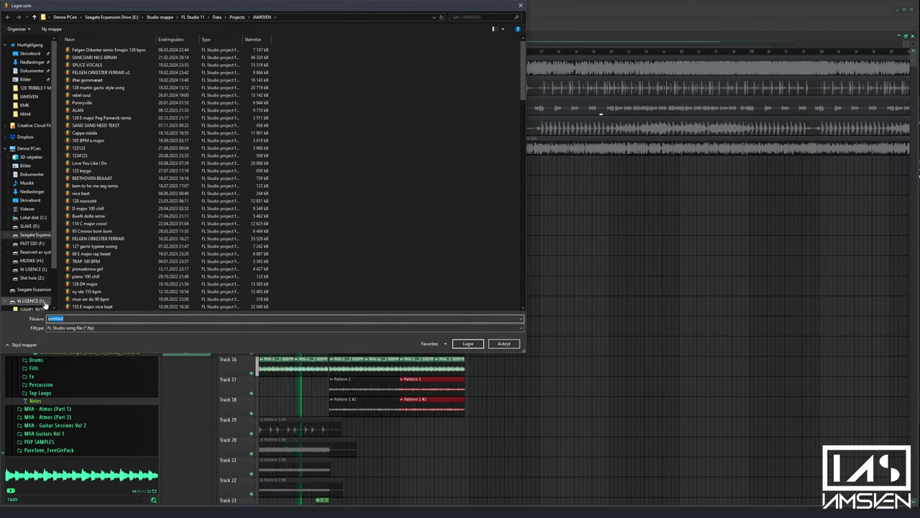
type("Admil")
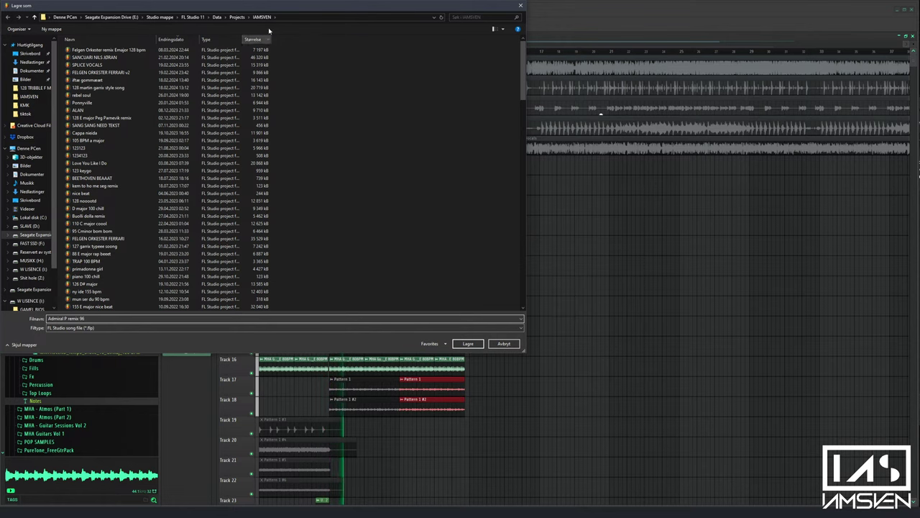
left_click_drag(243, 9, 544, 148)
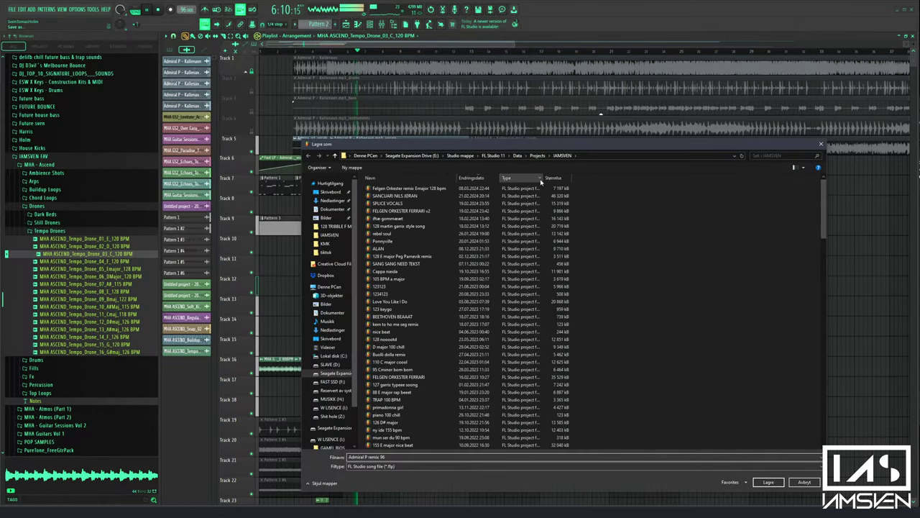
left_click(769, 483)
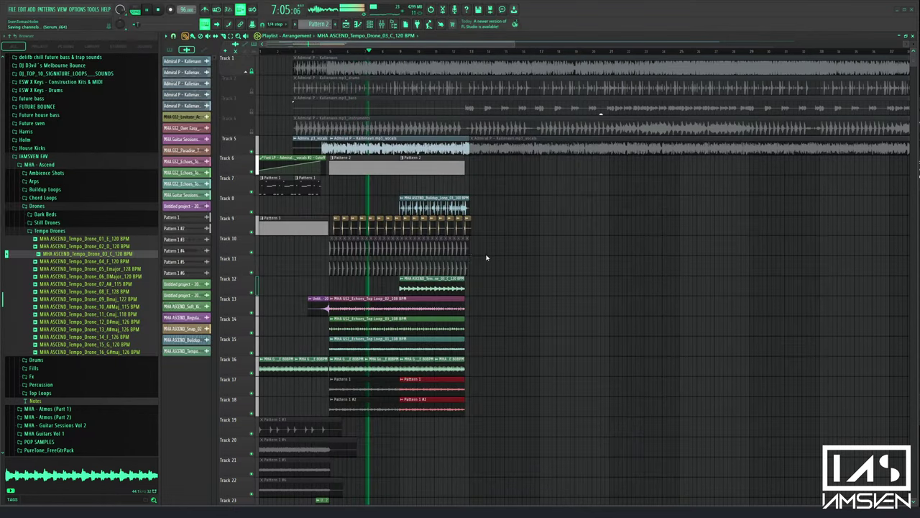